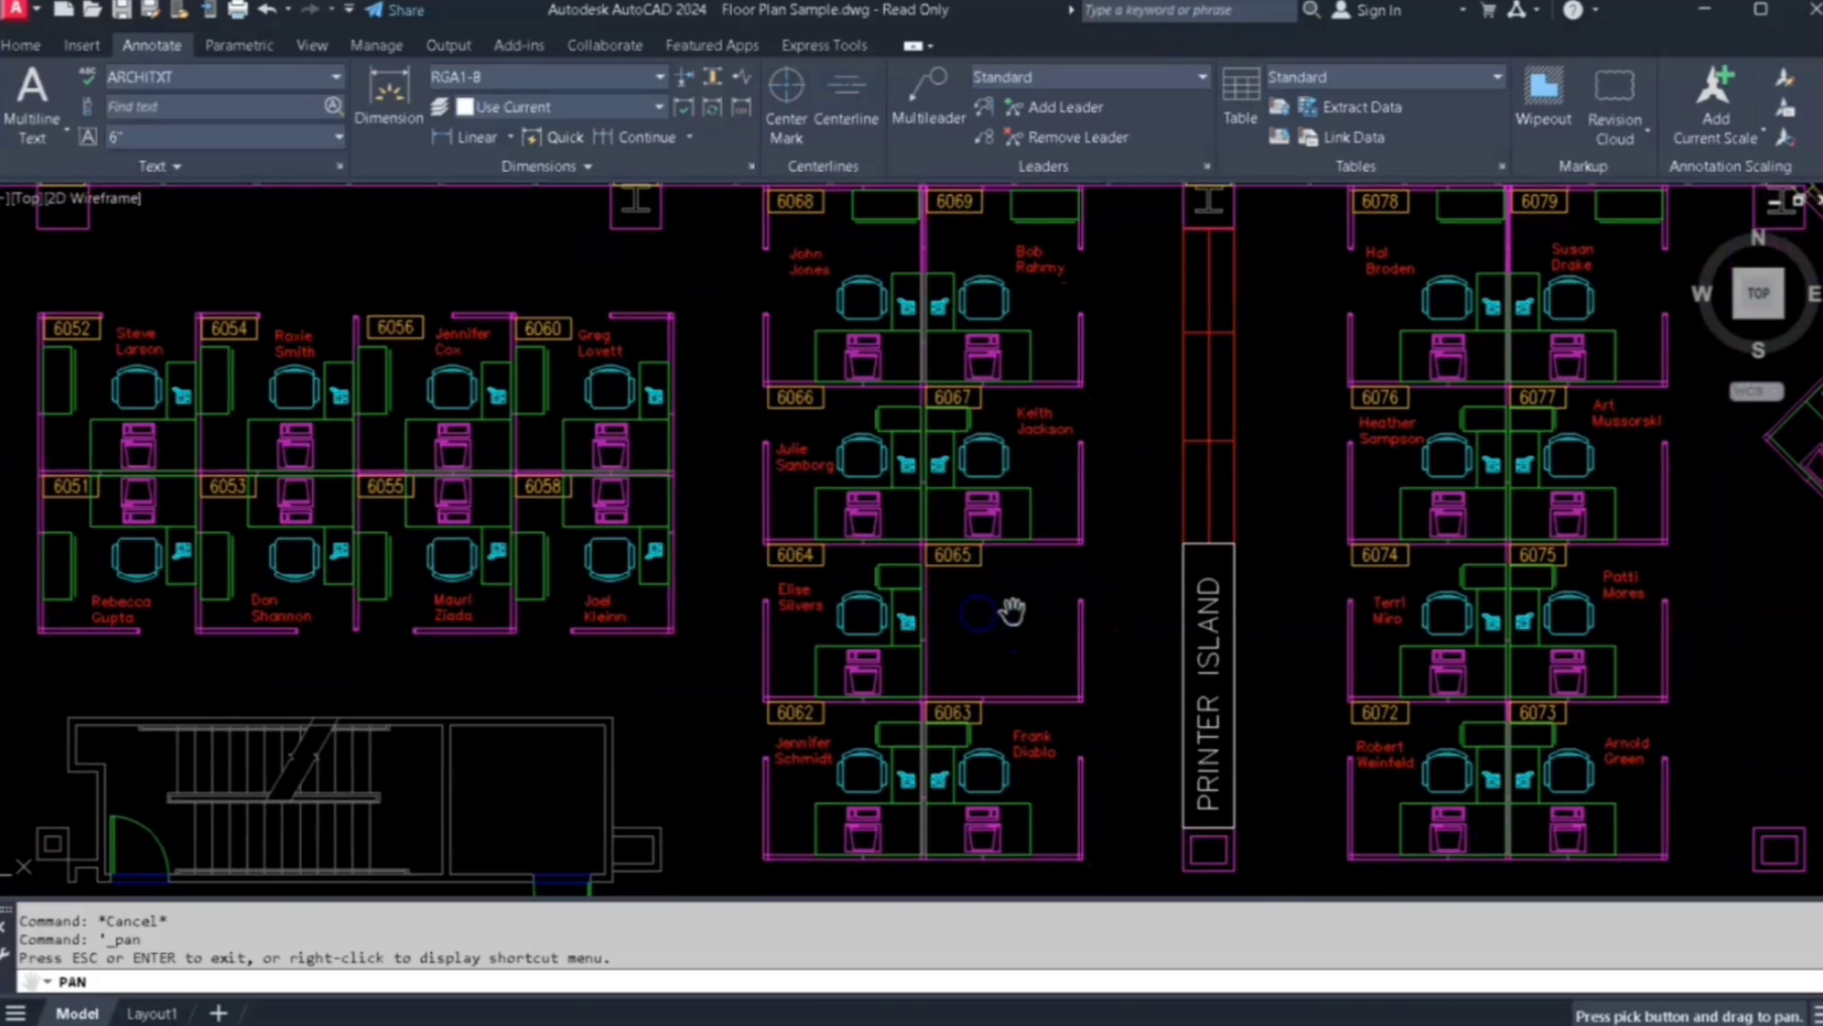
left_click_drag(998, 537, 1051, 584)
left_click_drag(964, 650, 914, 578)
left_click_drag(1001, 513, 1015, 617)
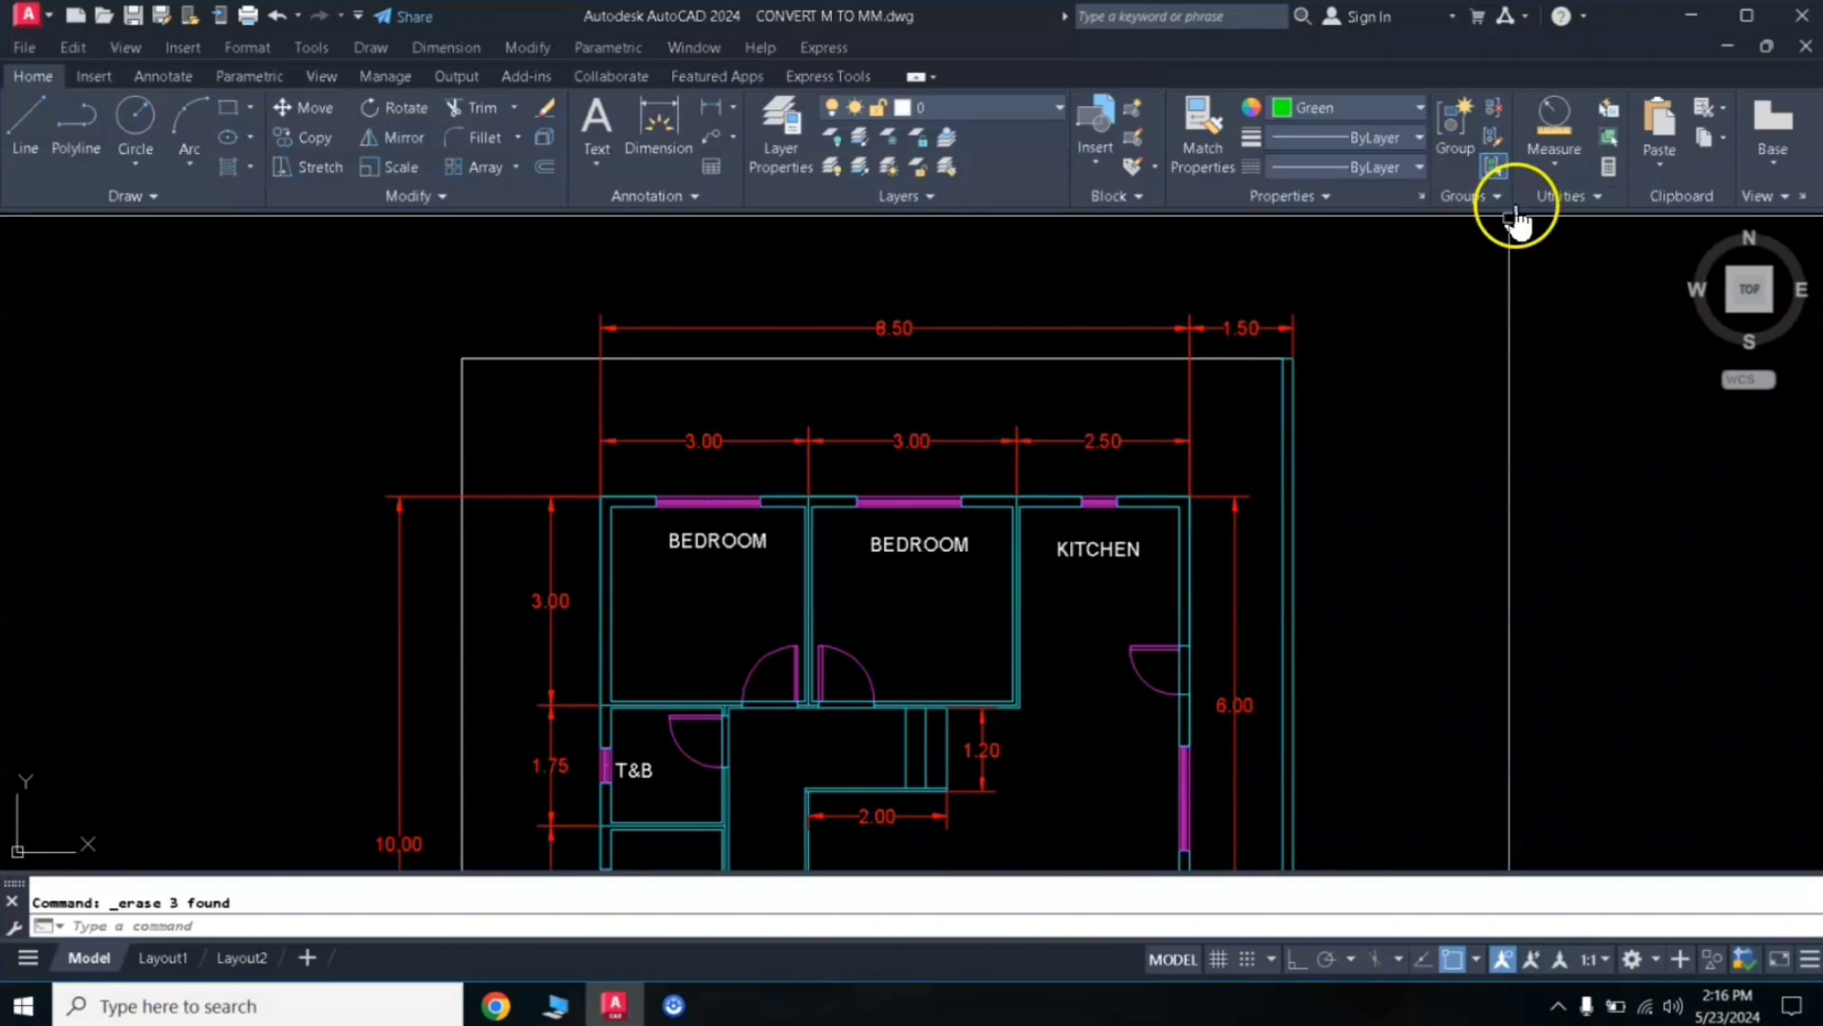
Use Quick measure to inspect the dimensions around the two upper bedrooms and the kitchen
left_click(1554, 131)
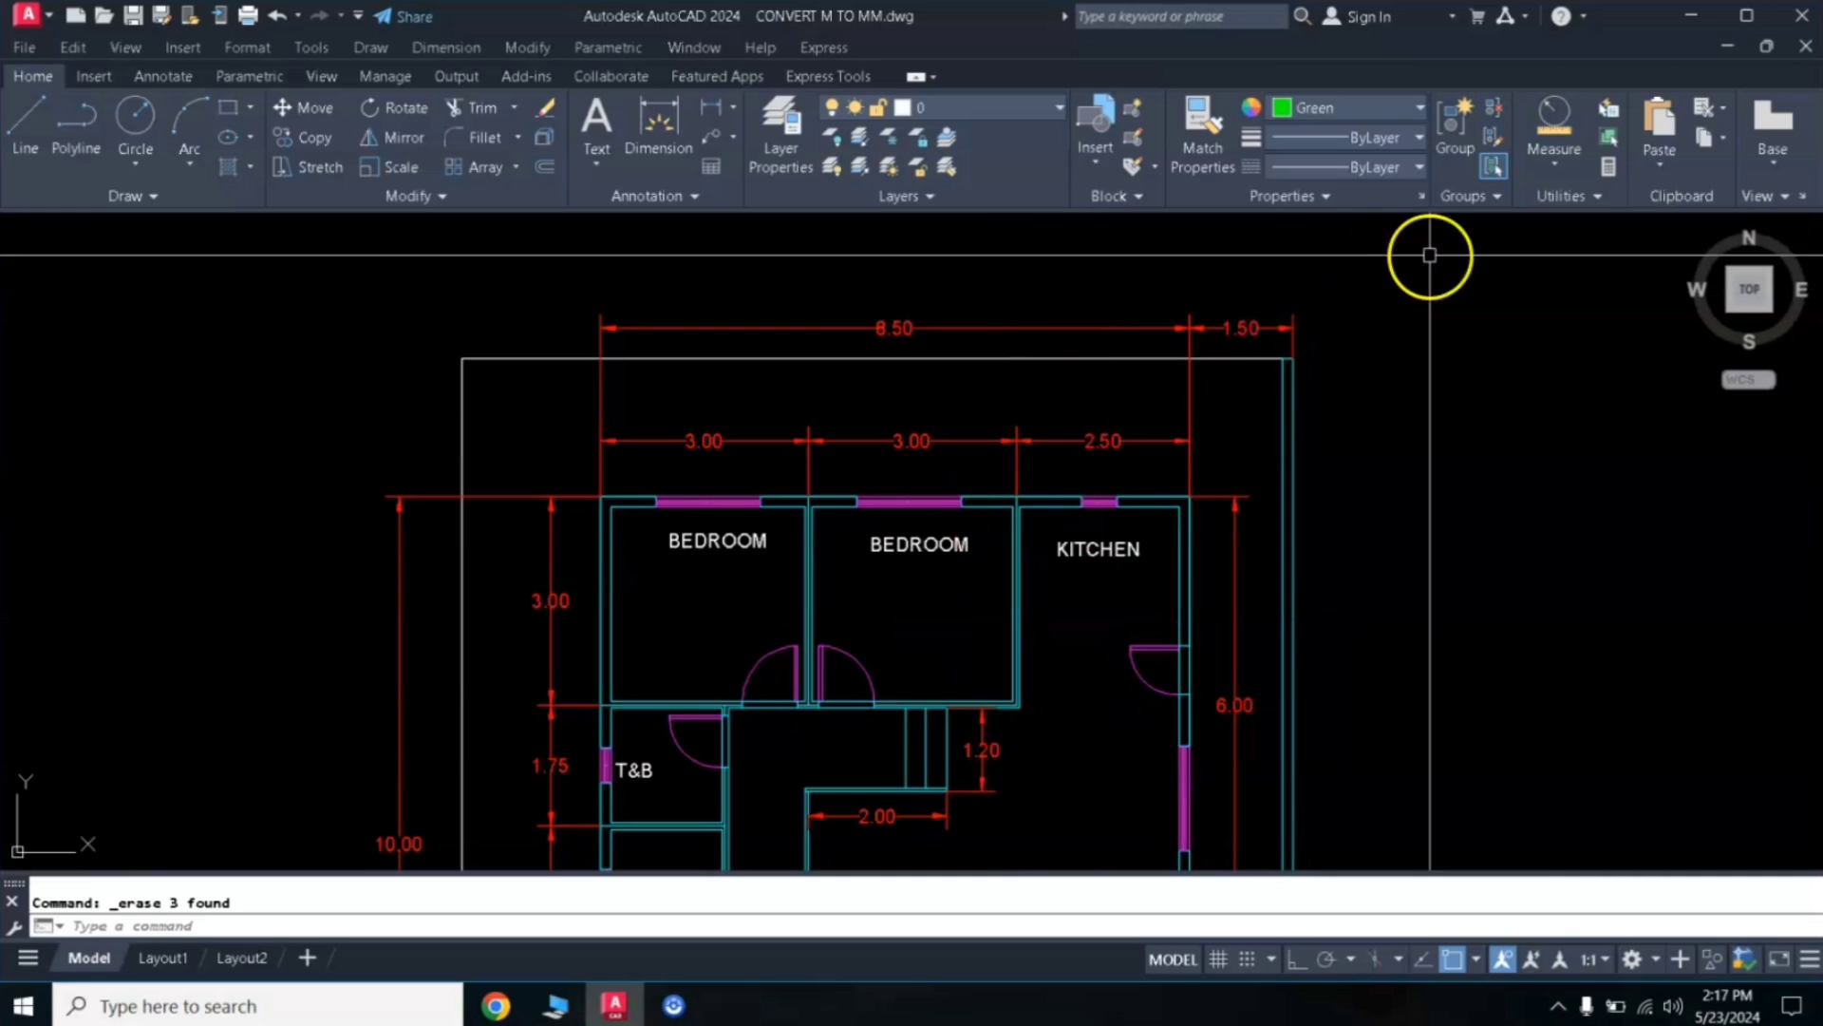
left_click(1556, 171)
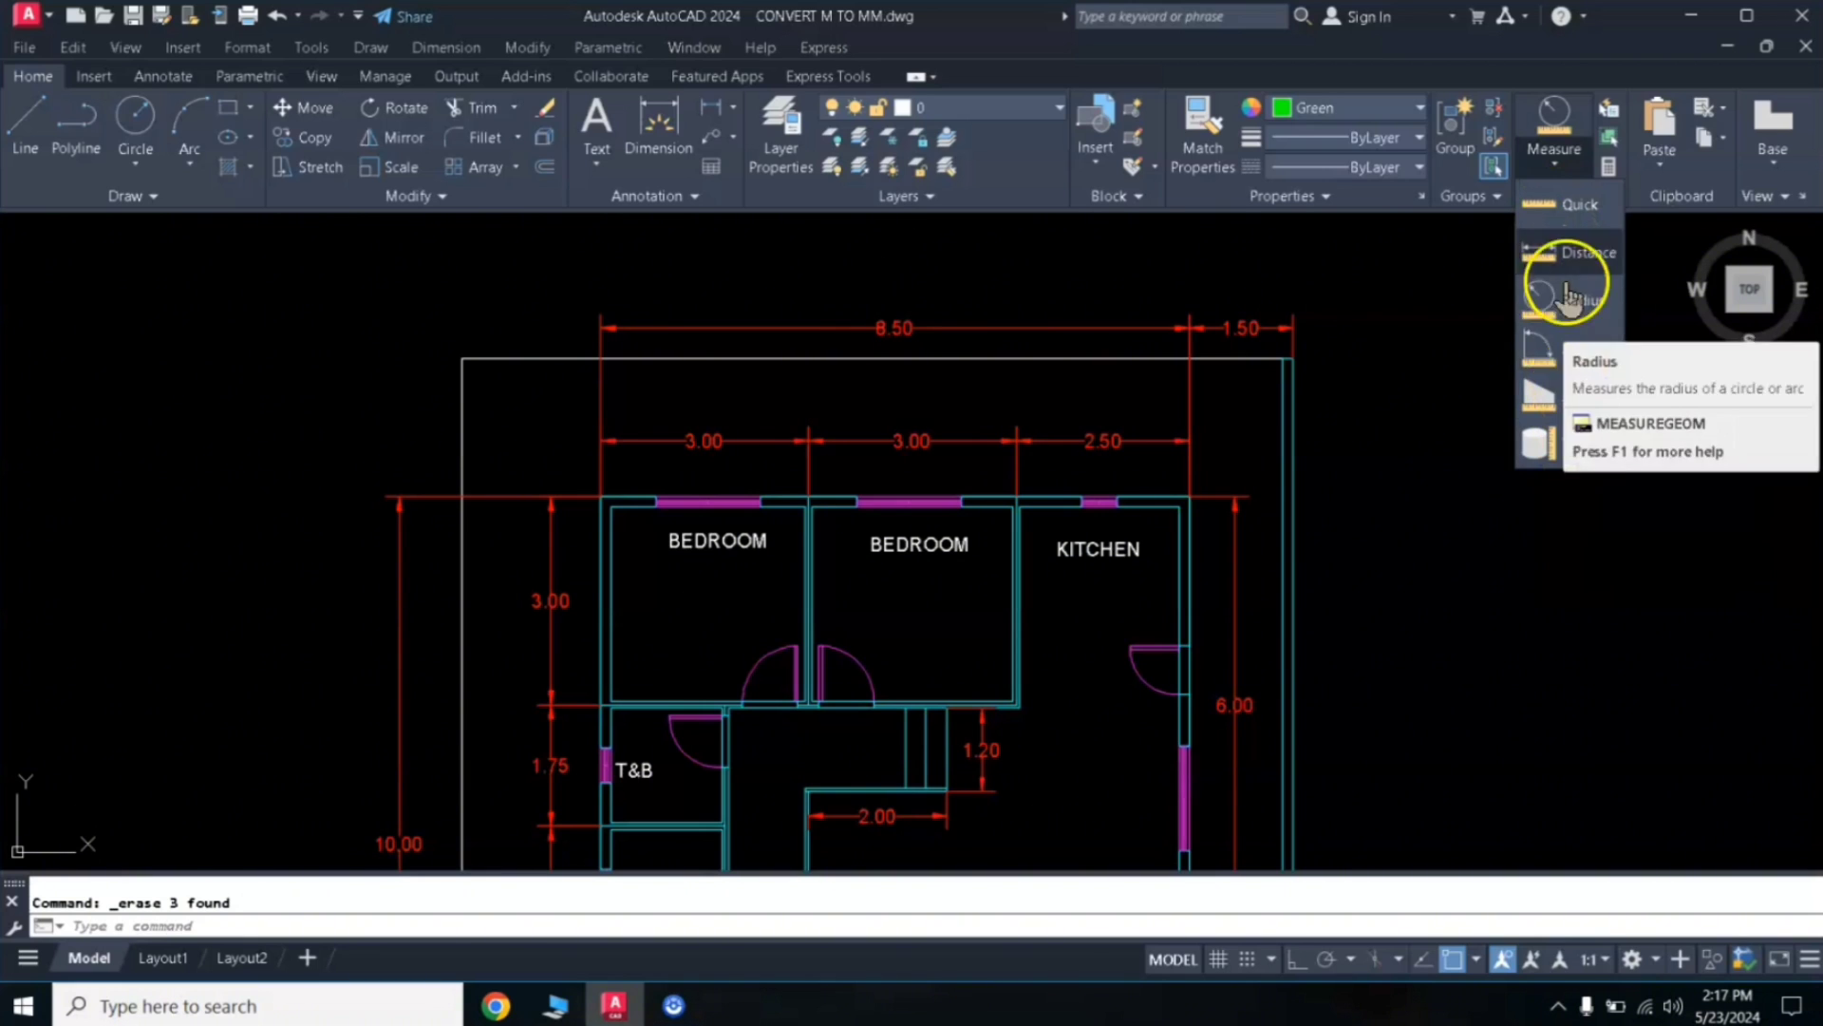
left_click(1568, 220)
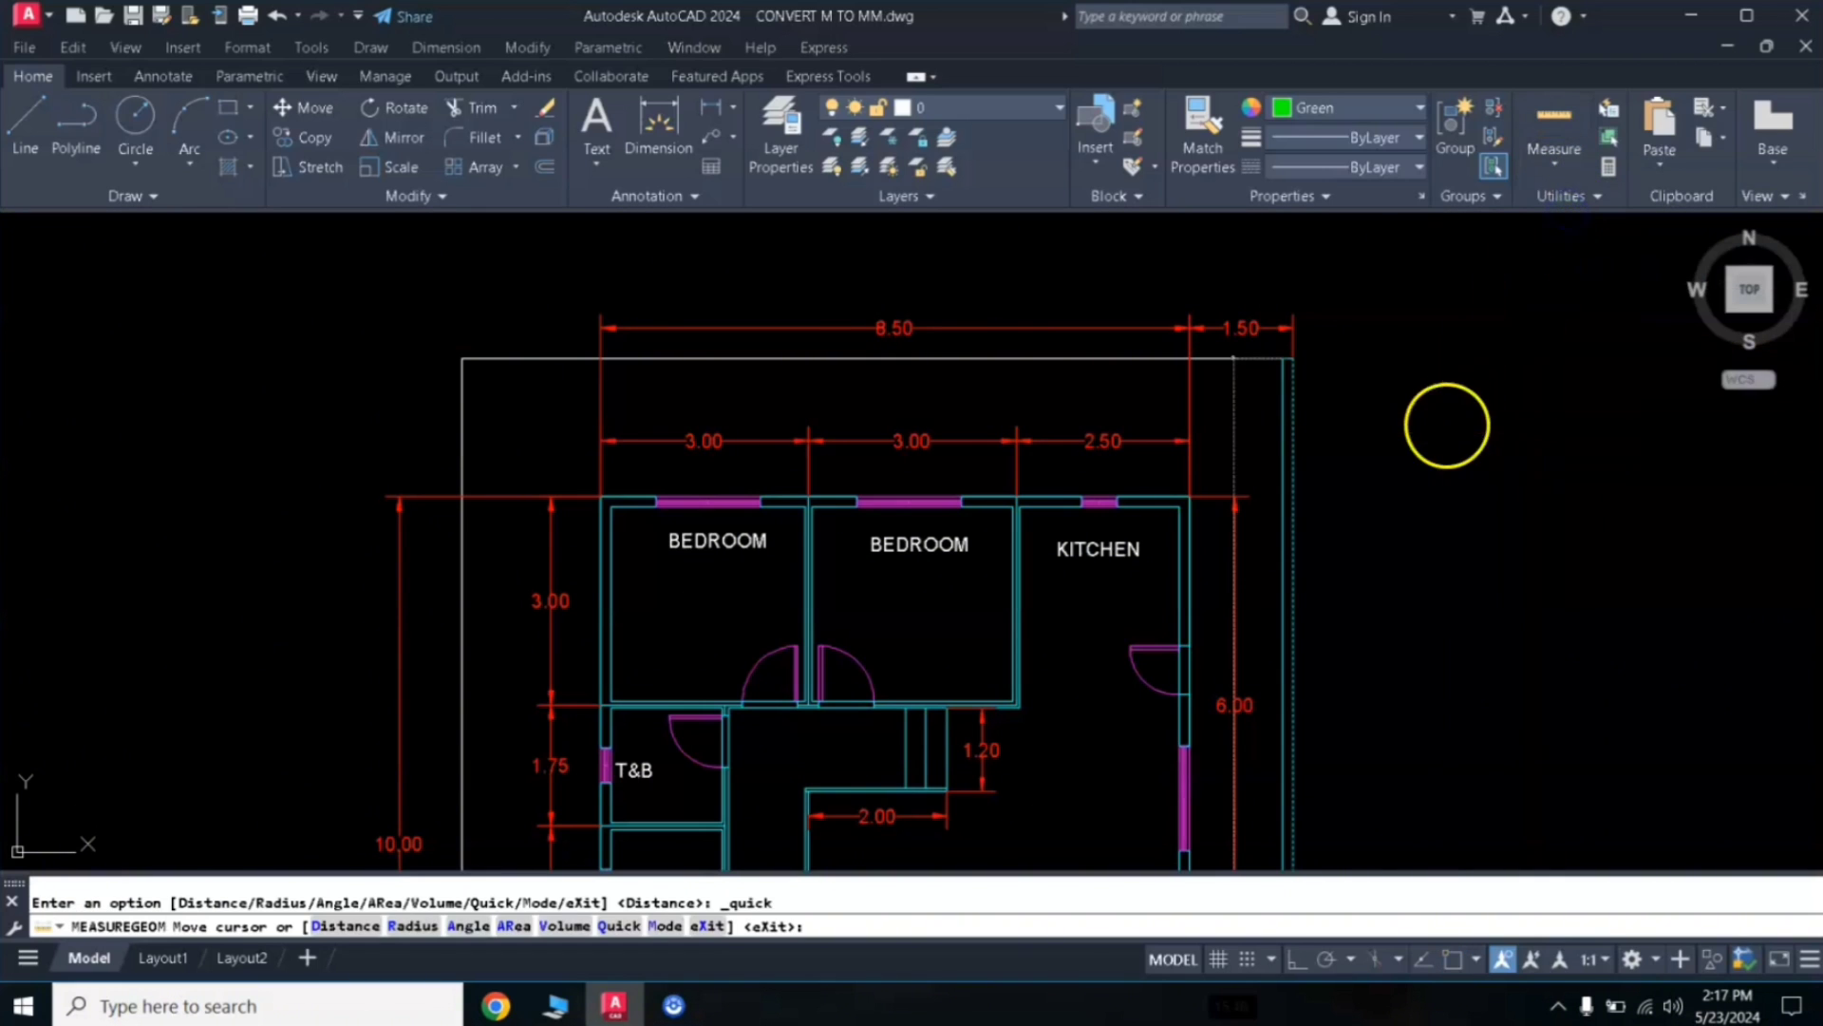
scroll(842, 443, "up", 4)
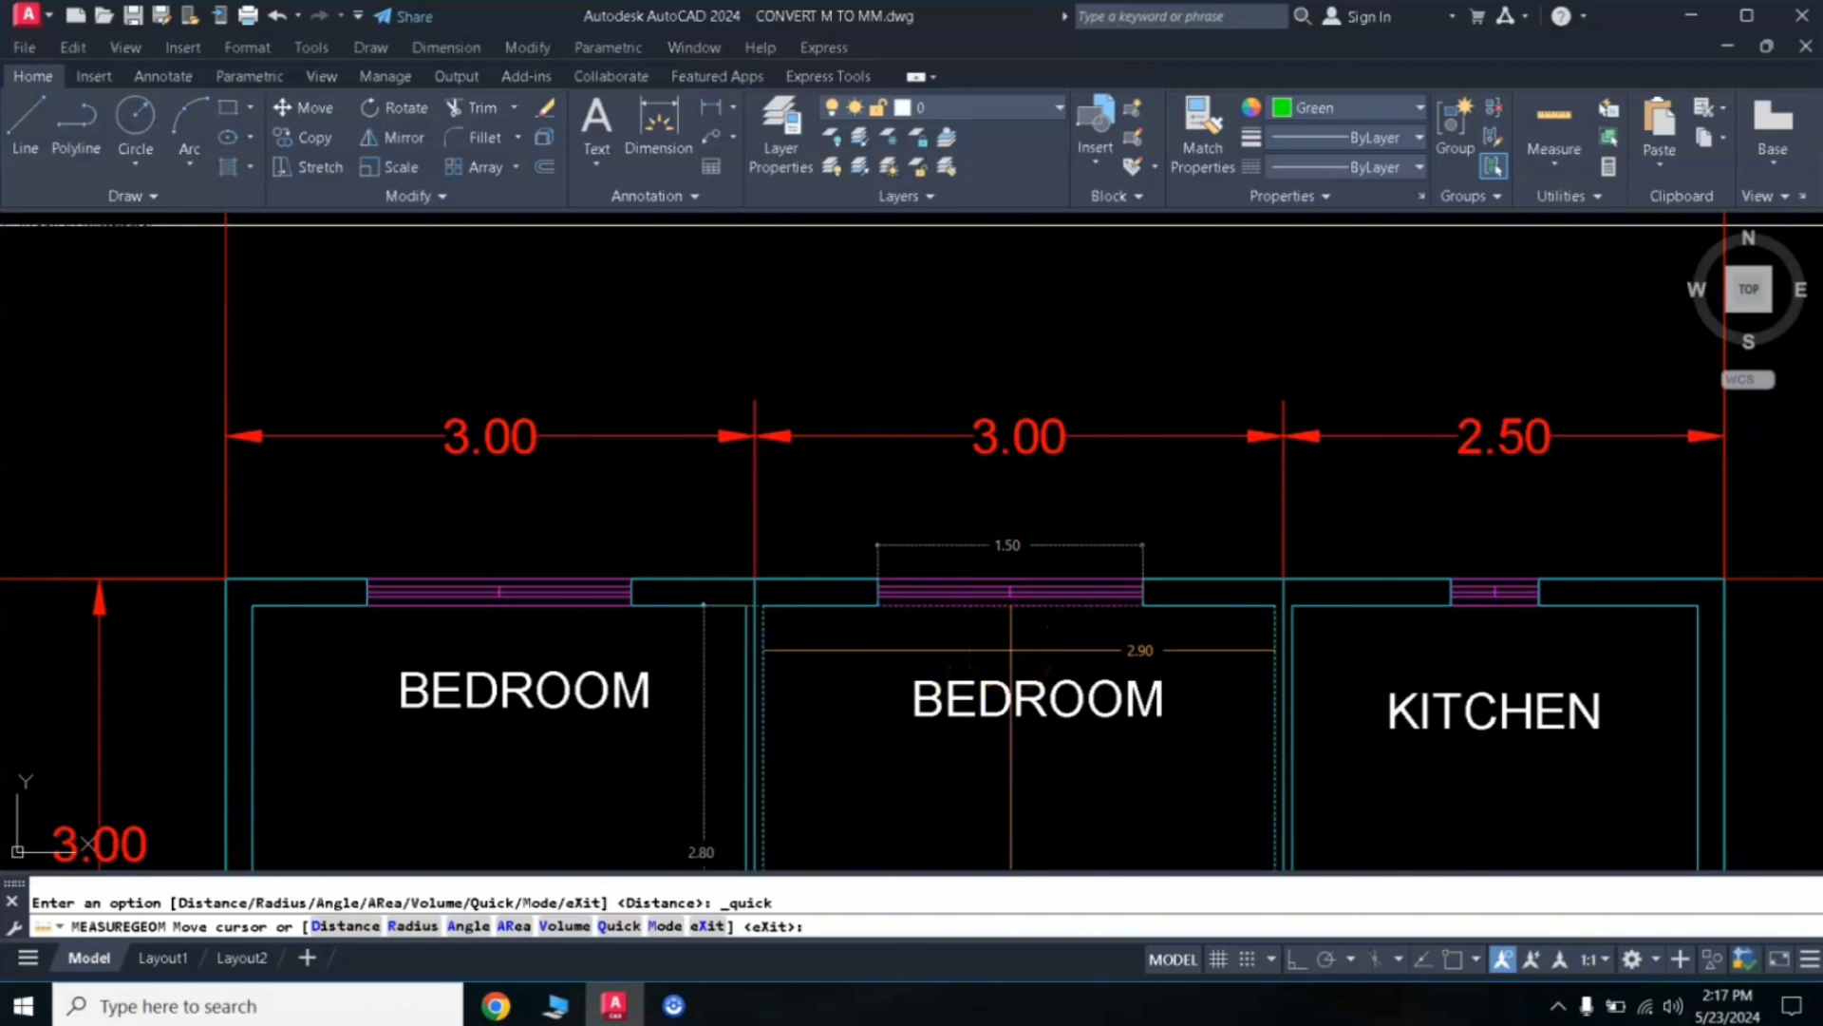
scroll(1011, 649, "down", 3)
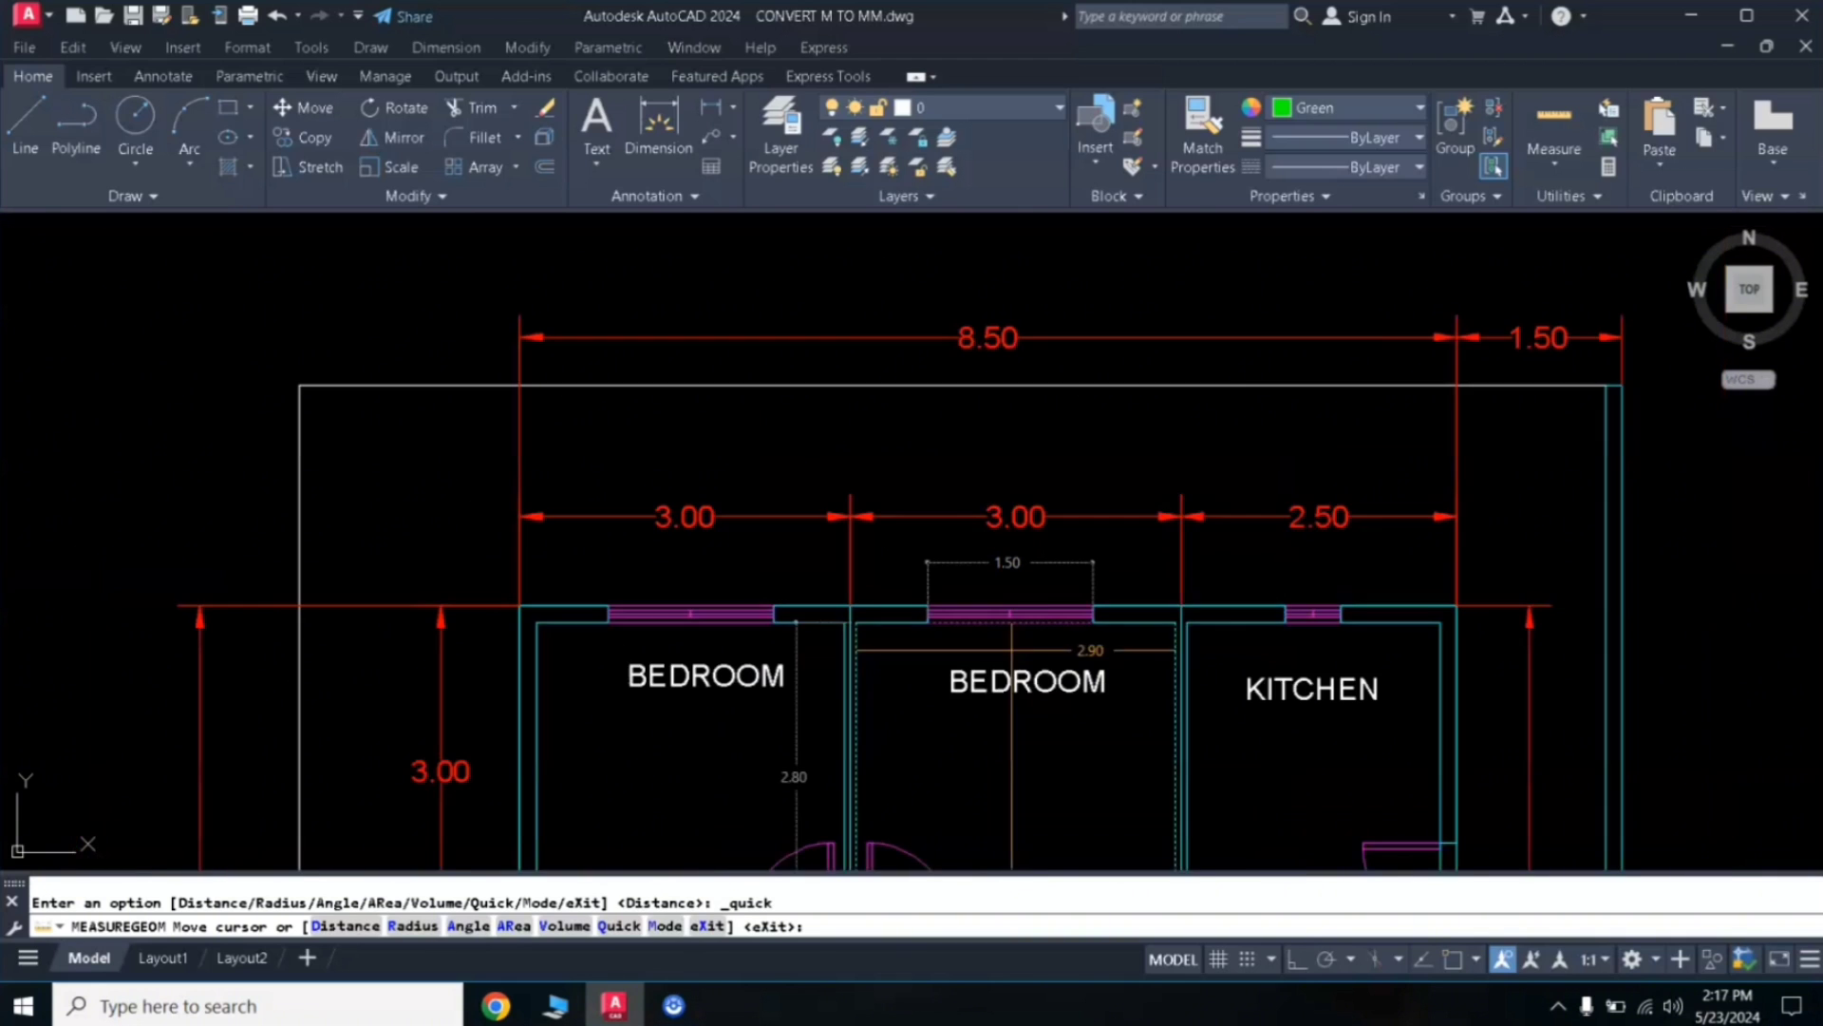
scroll(1017, 549, "up", 2)
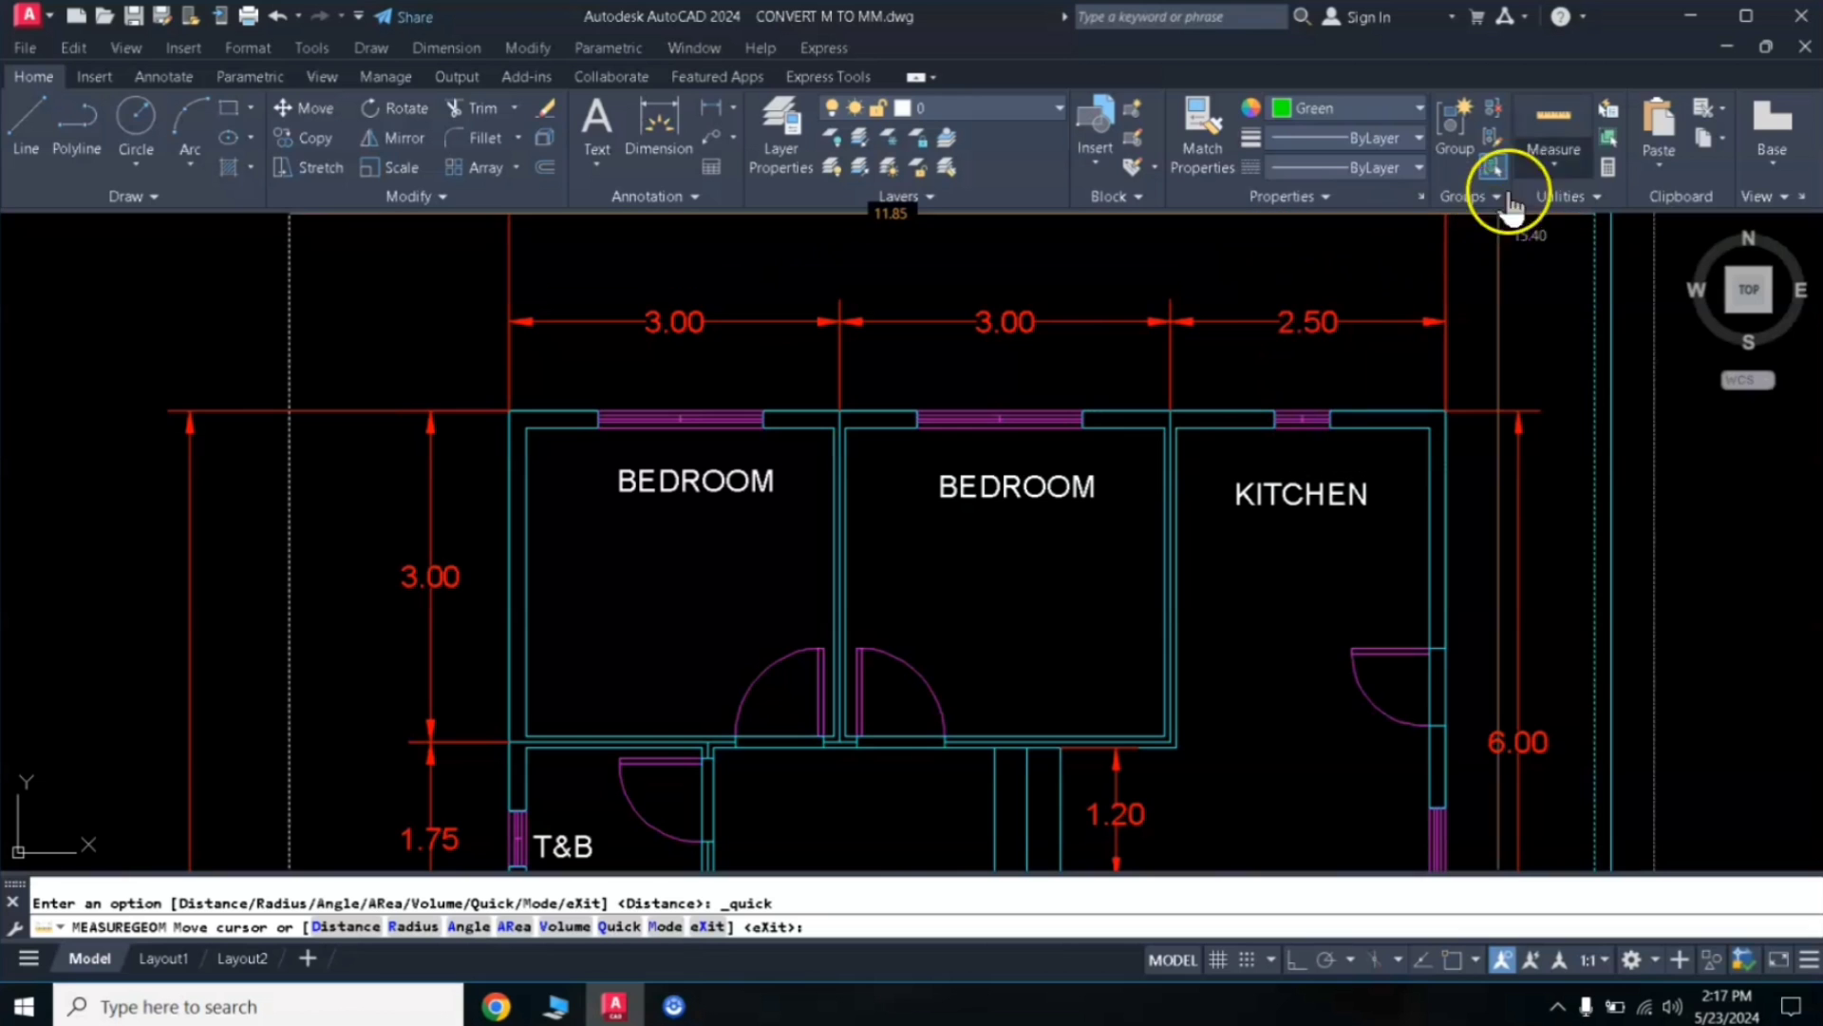
Measure the length of the outer wall edge at the step between the living area and the kitchen's outer wall, from corner to corner
left_click(1554, 171)
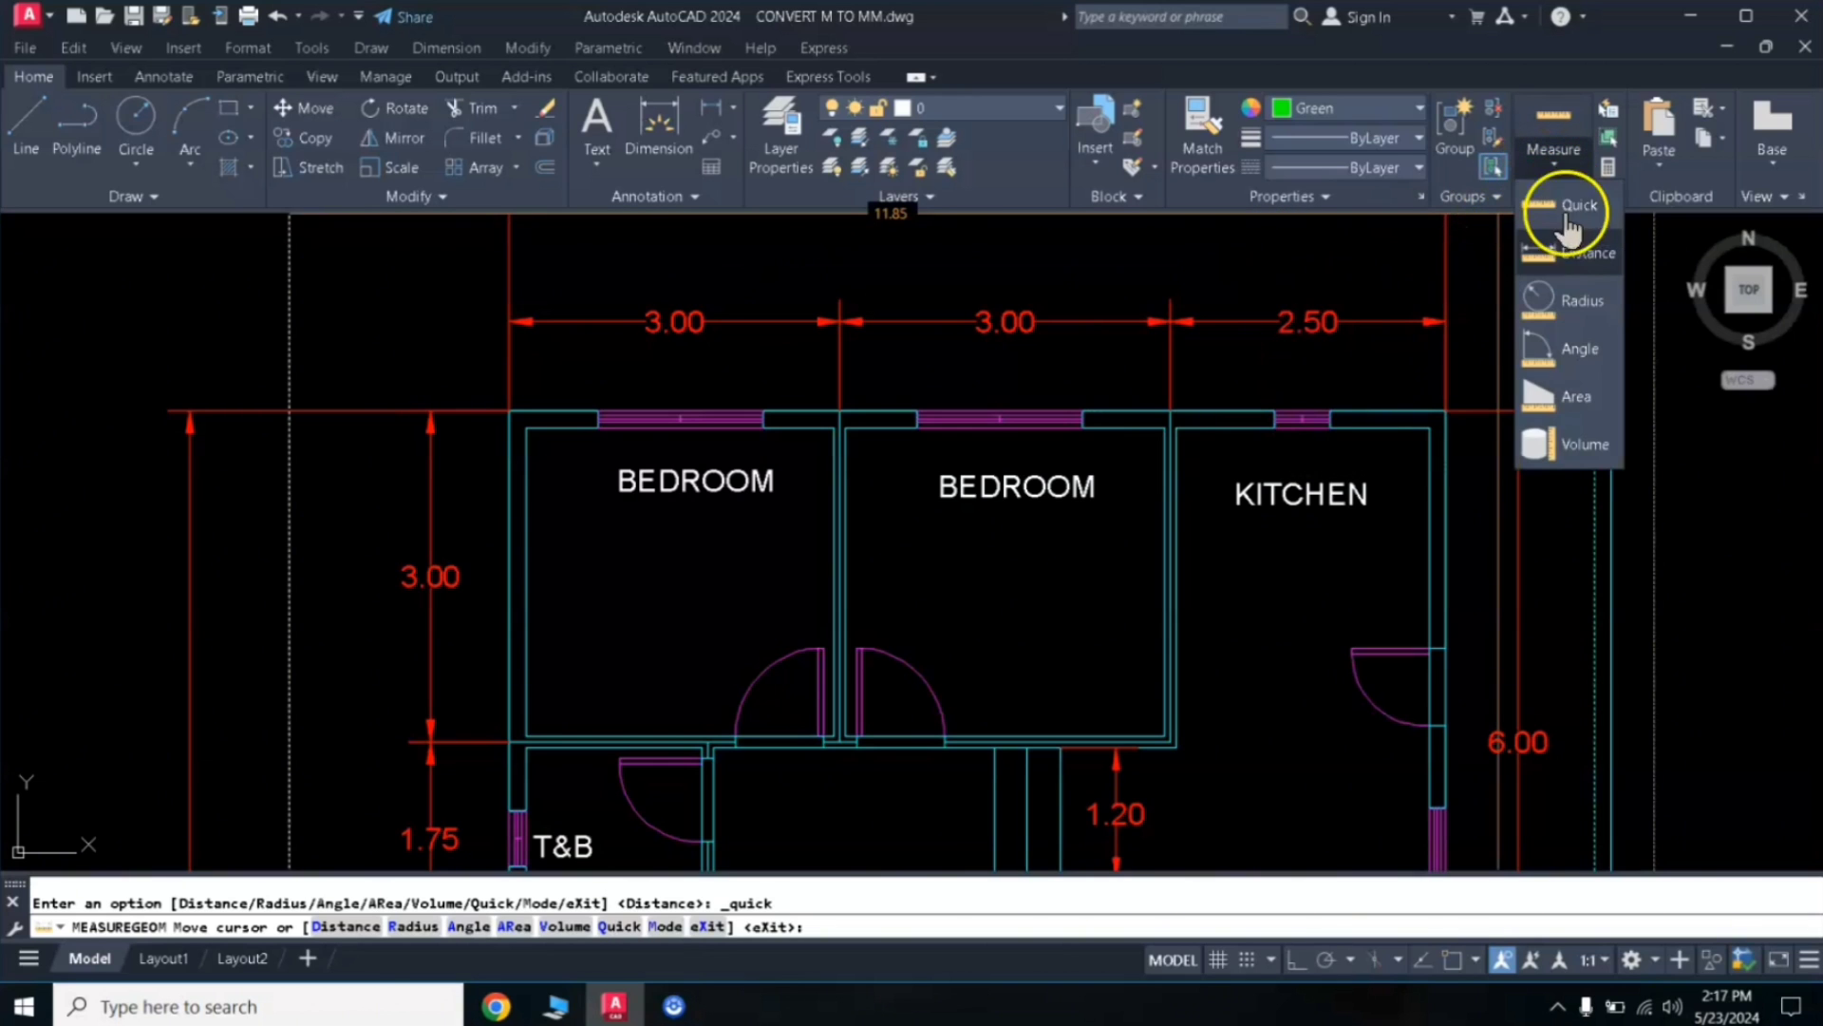
left_click(1569, 271)
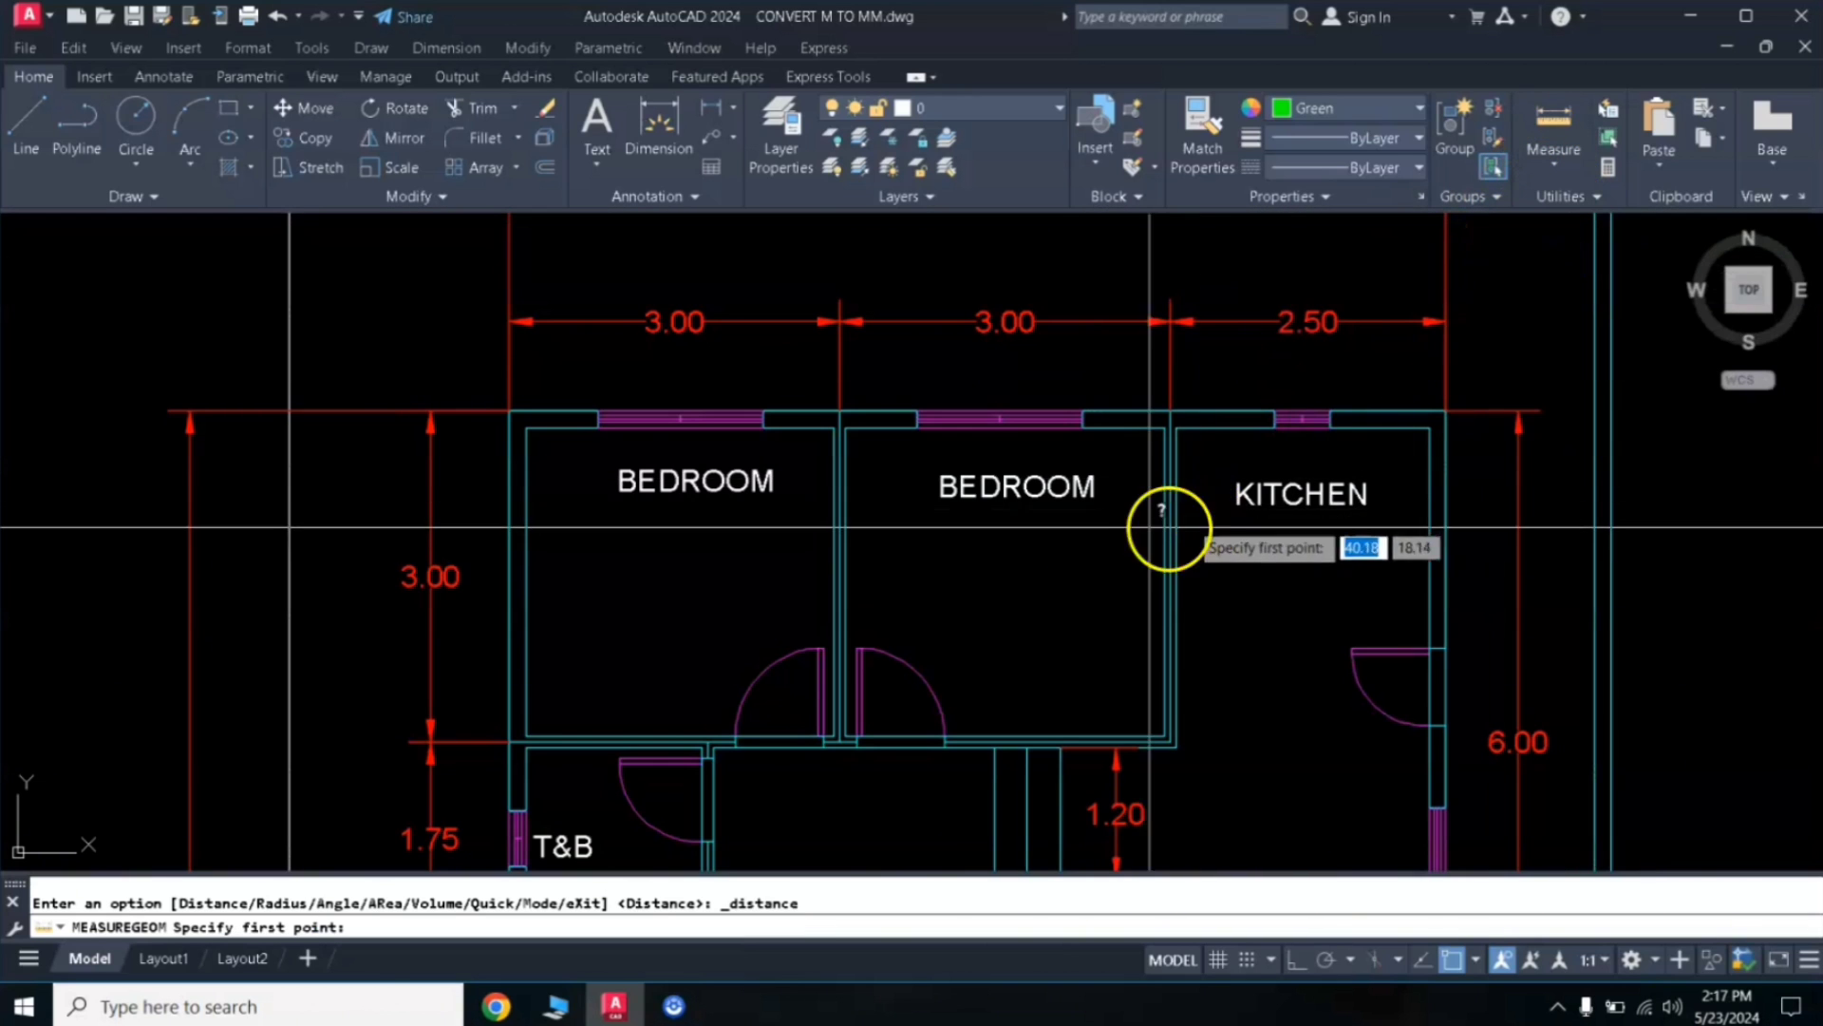
middle_click_drag(1097, 731, 965, 366)
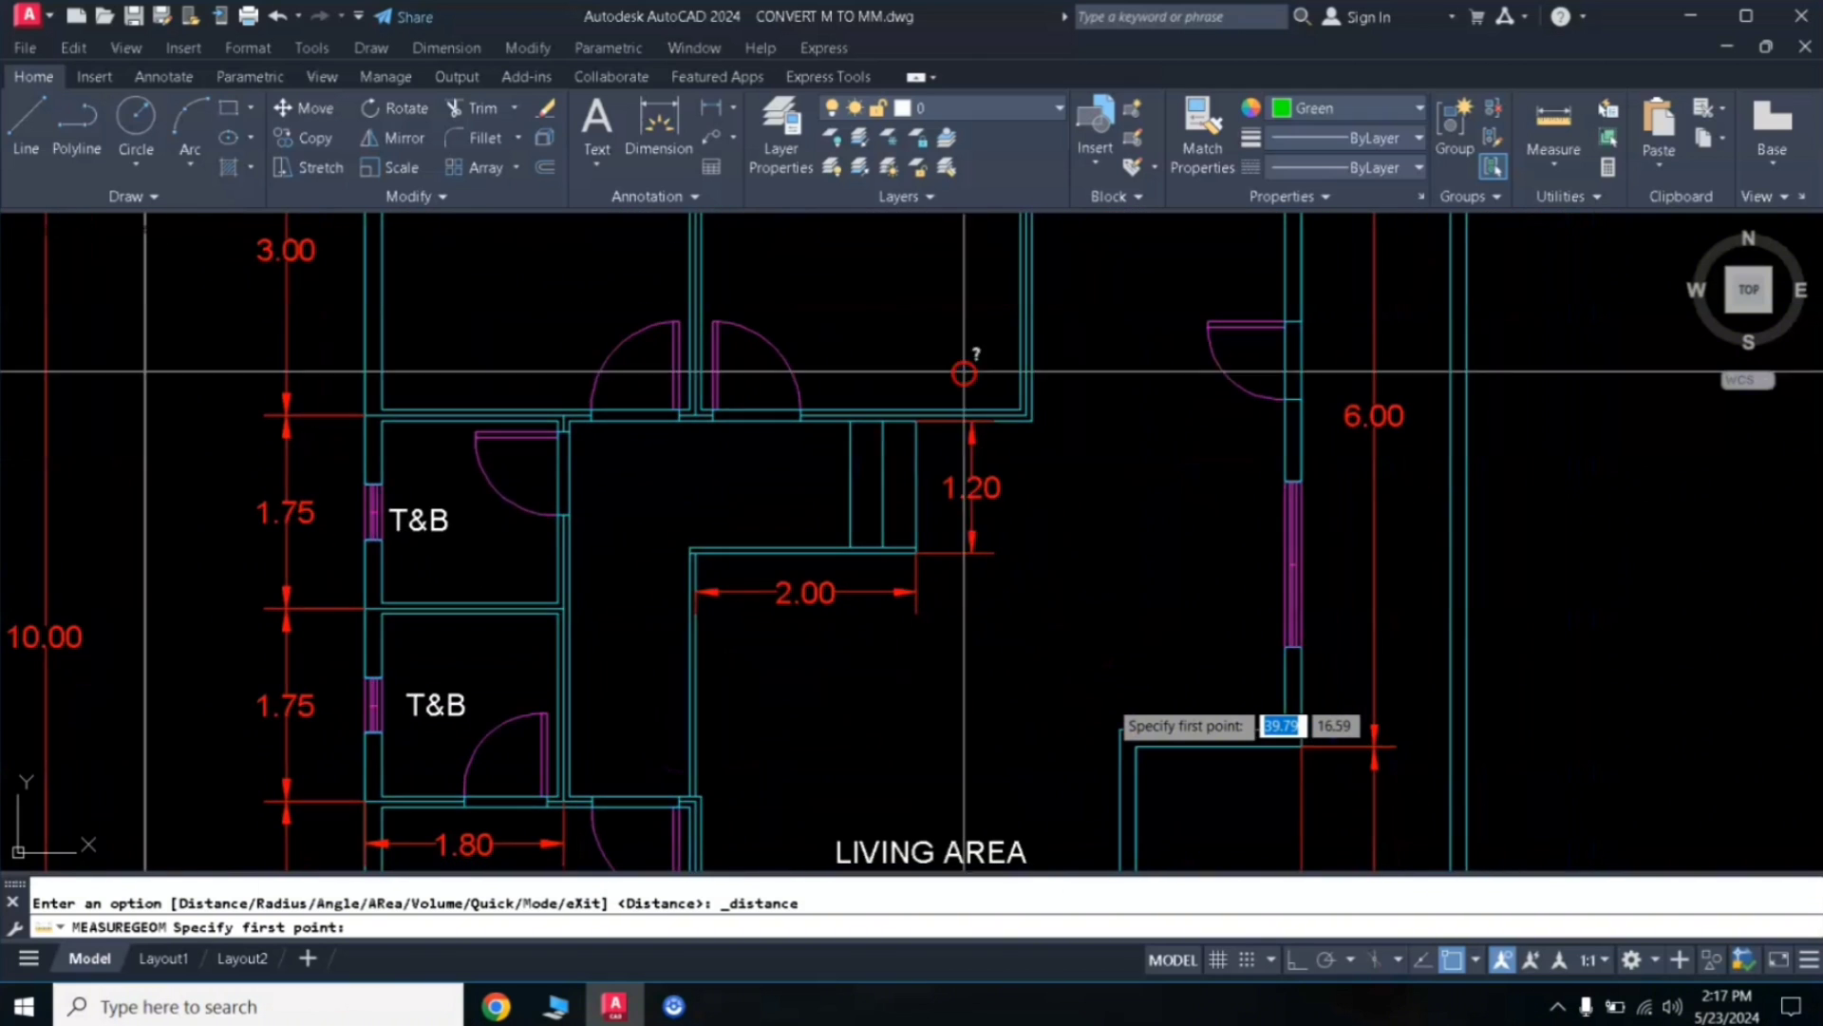
scroll(1140, 665, "up", 2)
middle_click_drag(1139, 664, 952, 428)
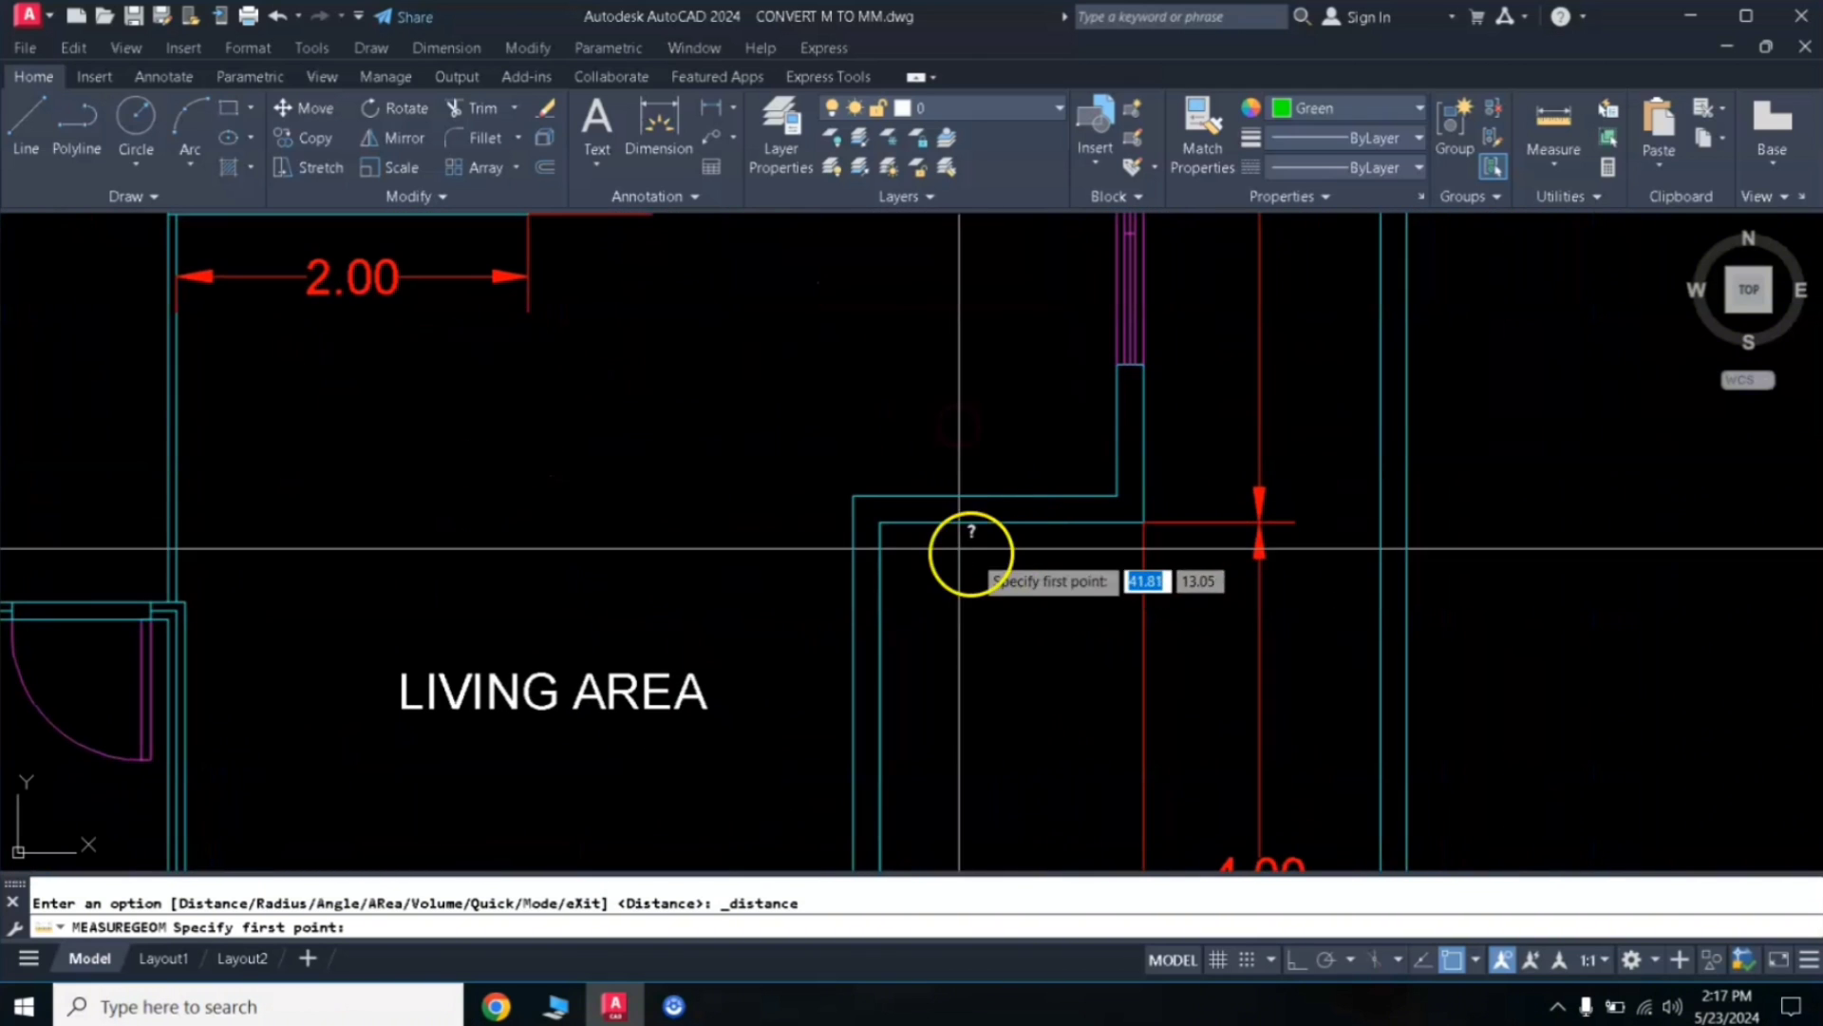
left_click(880, 523)
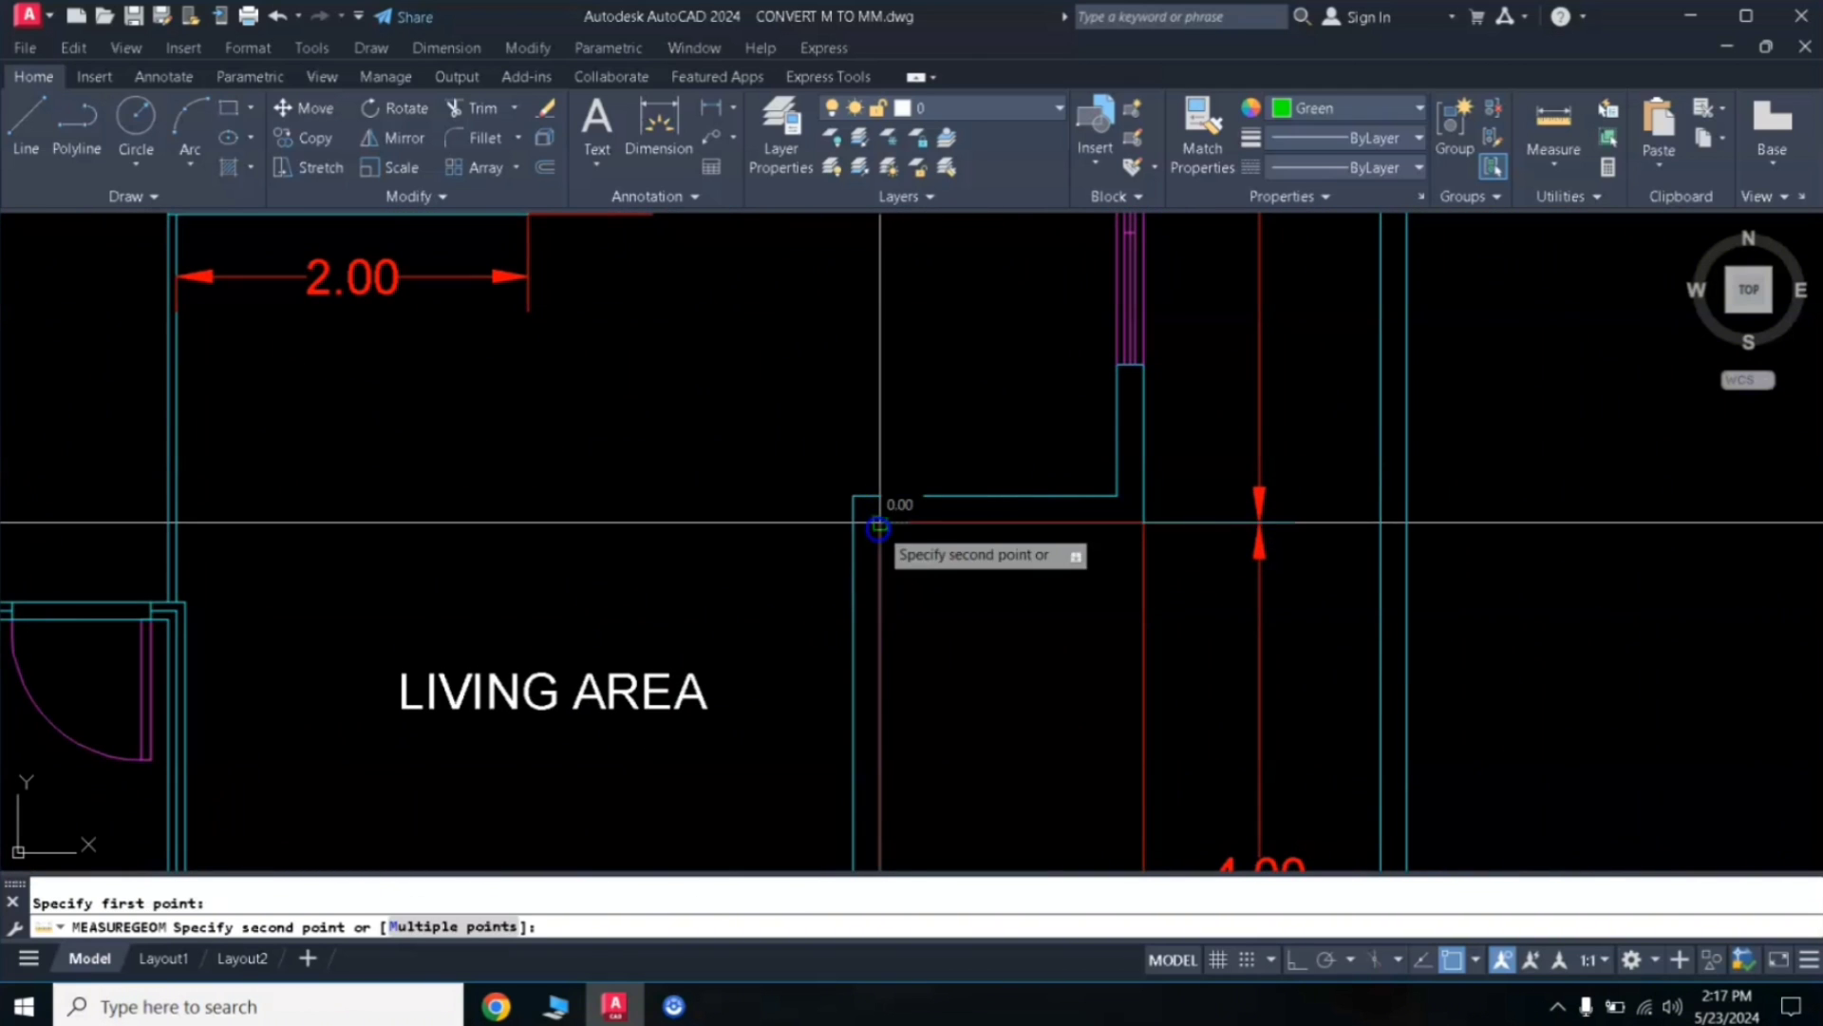
left_click(1145, 522)
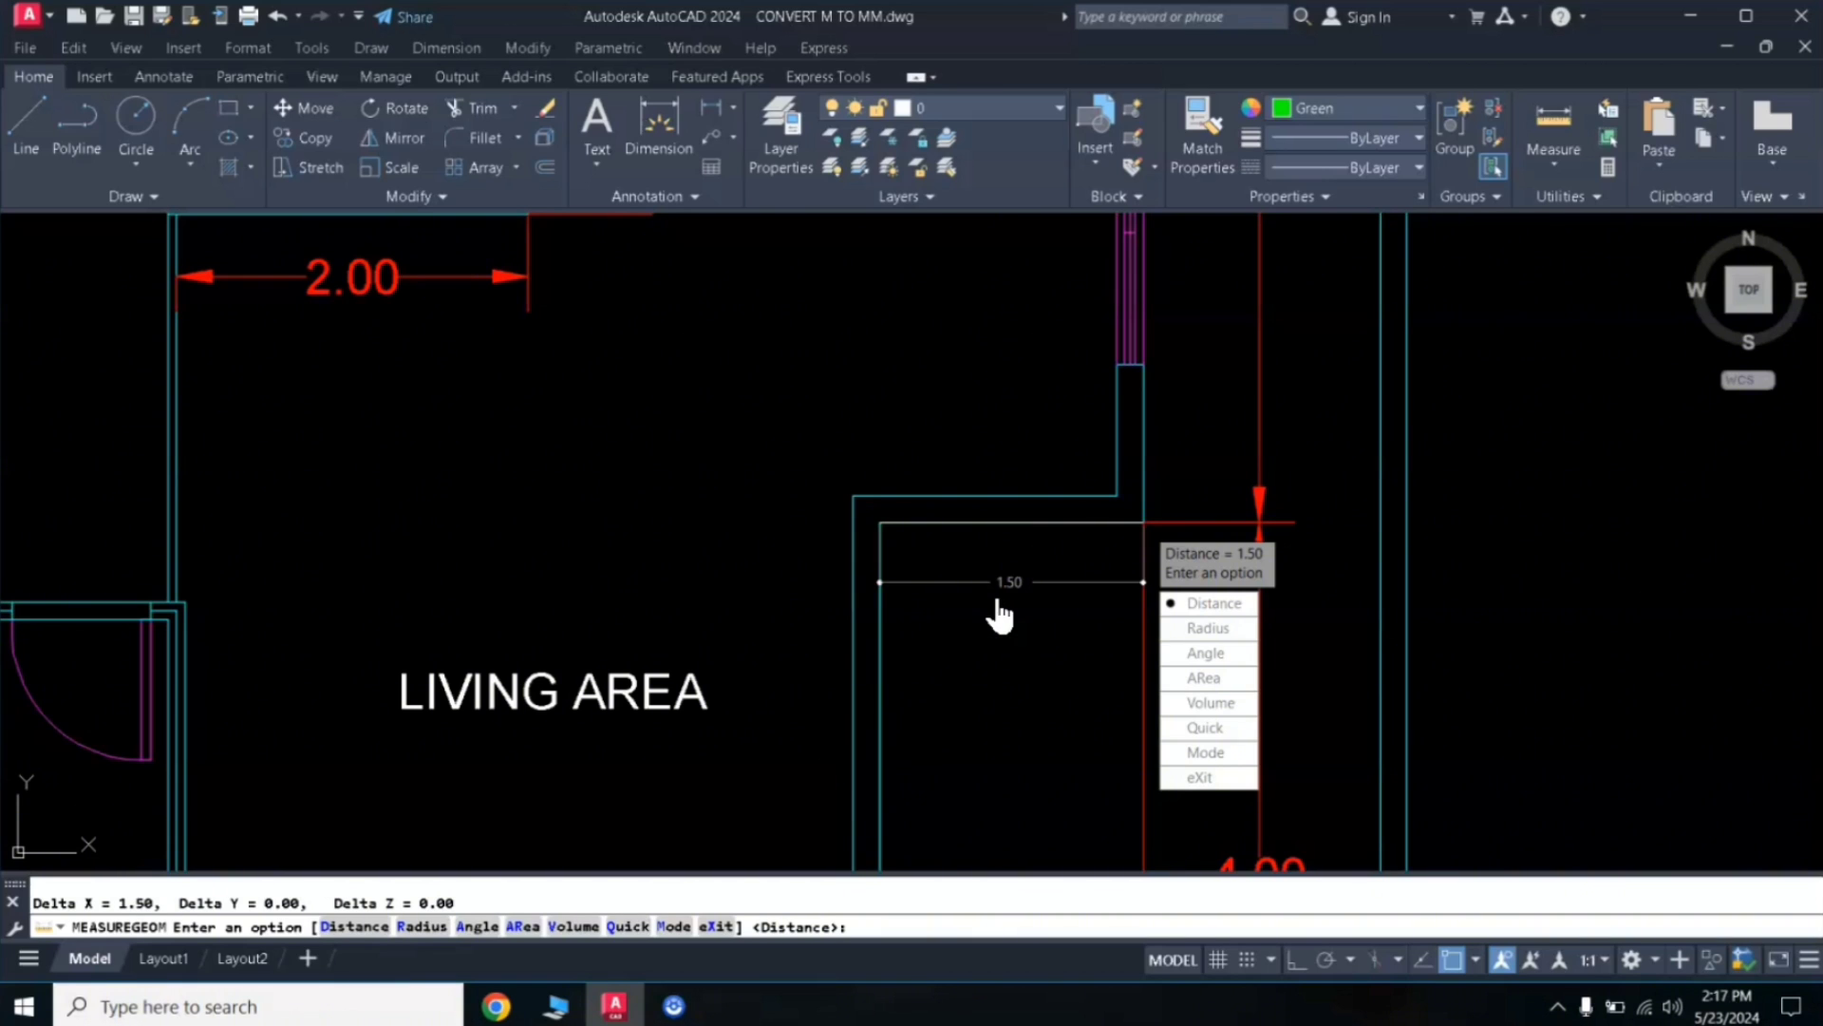
Measure the area and perimeter of the upper-left bedroom by picking its four inner wall corners
left_click(1208, 680)
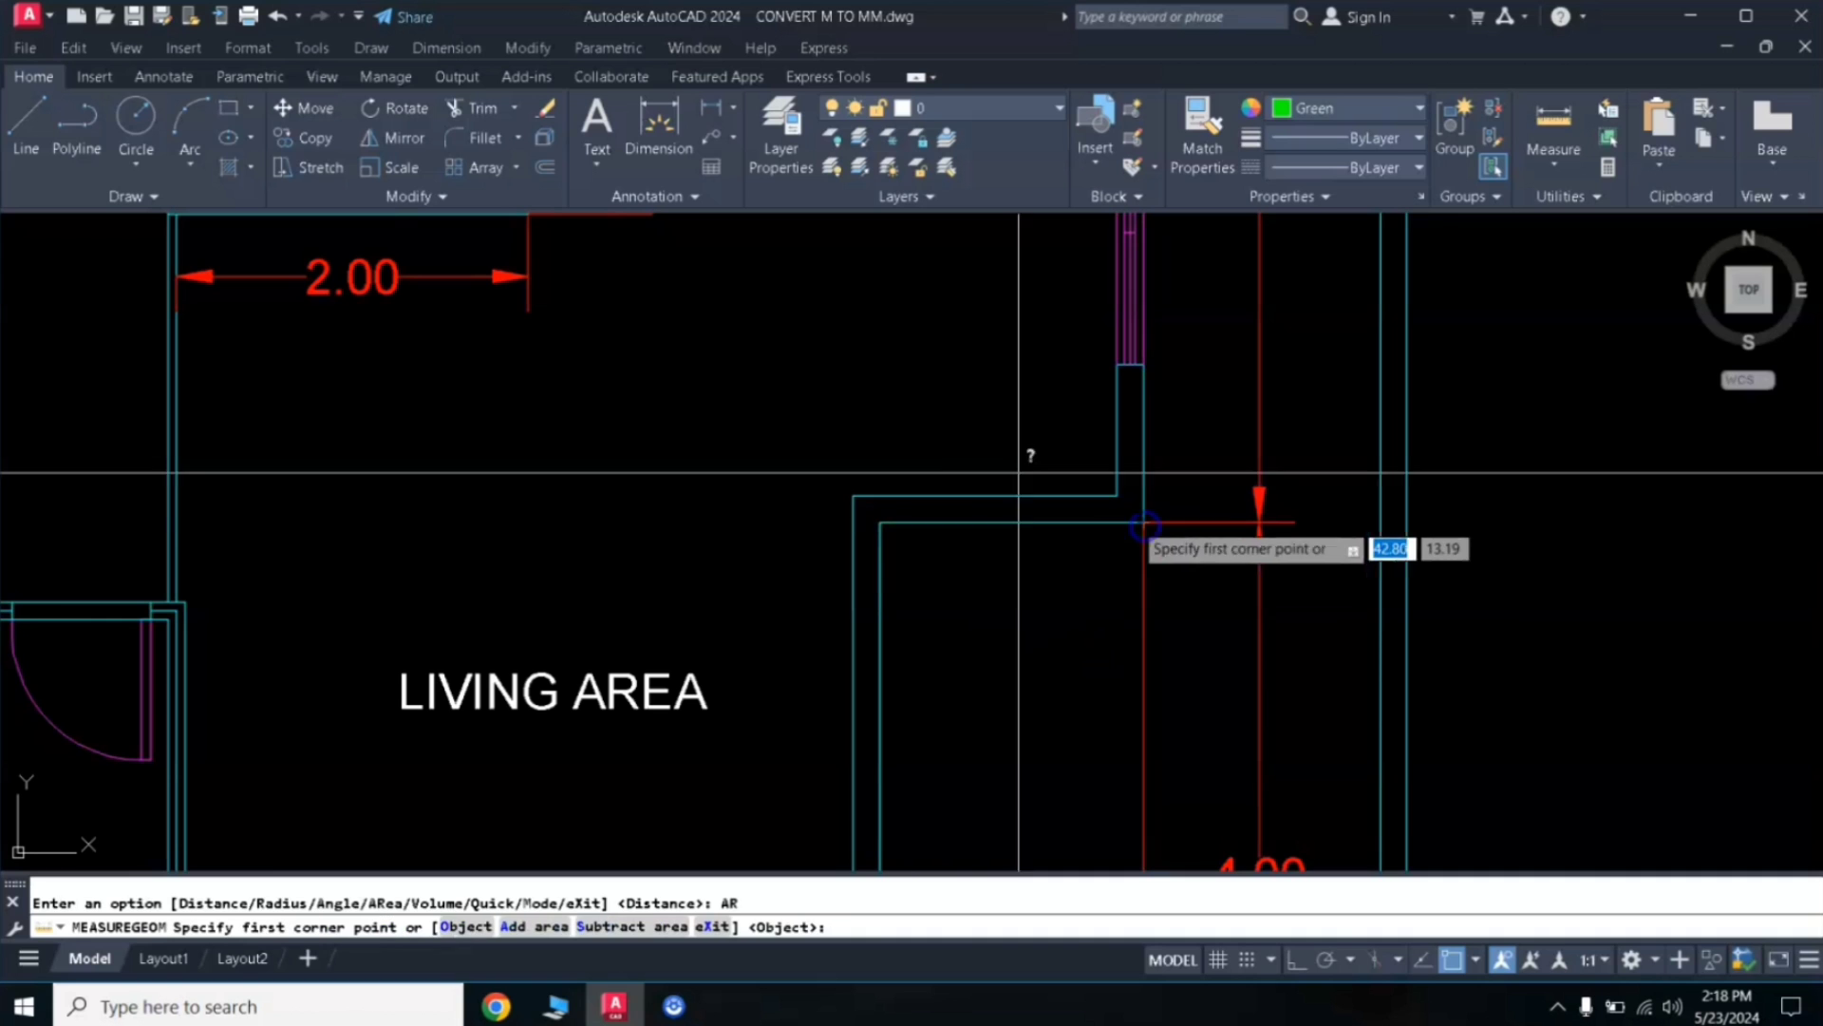
scroll(896, 358, "down", 3)
middle_click_drag(651, 428, 724, 637)
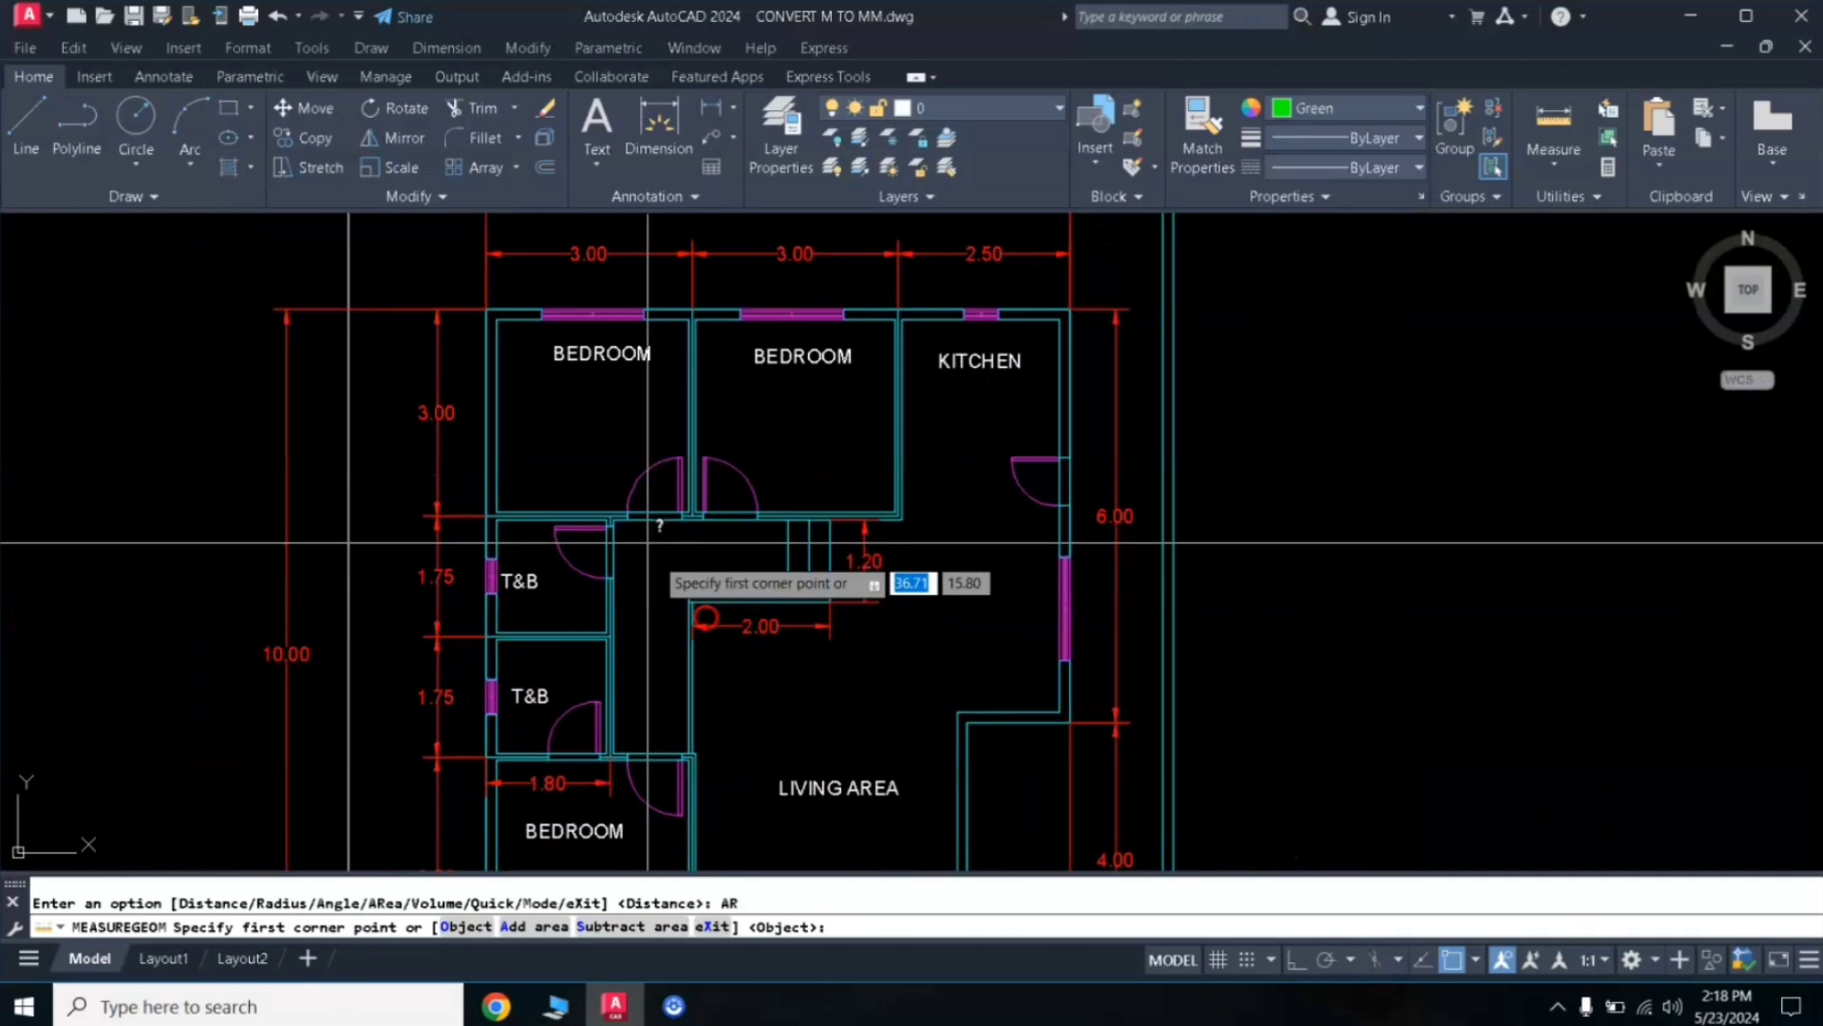
scroll(602, 370, "up", 3)
middle_click_drag(668, 350, 733, 456)
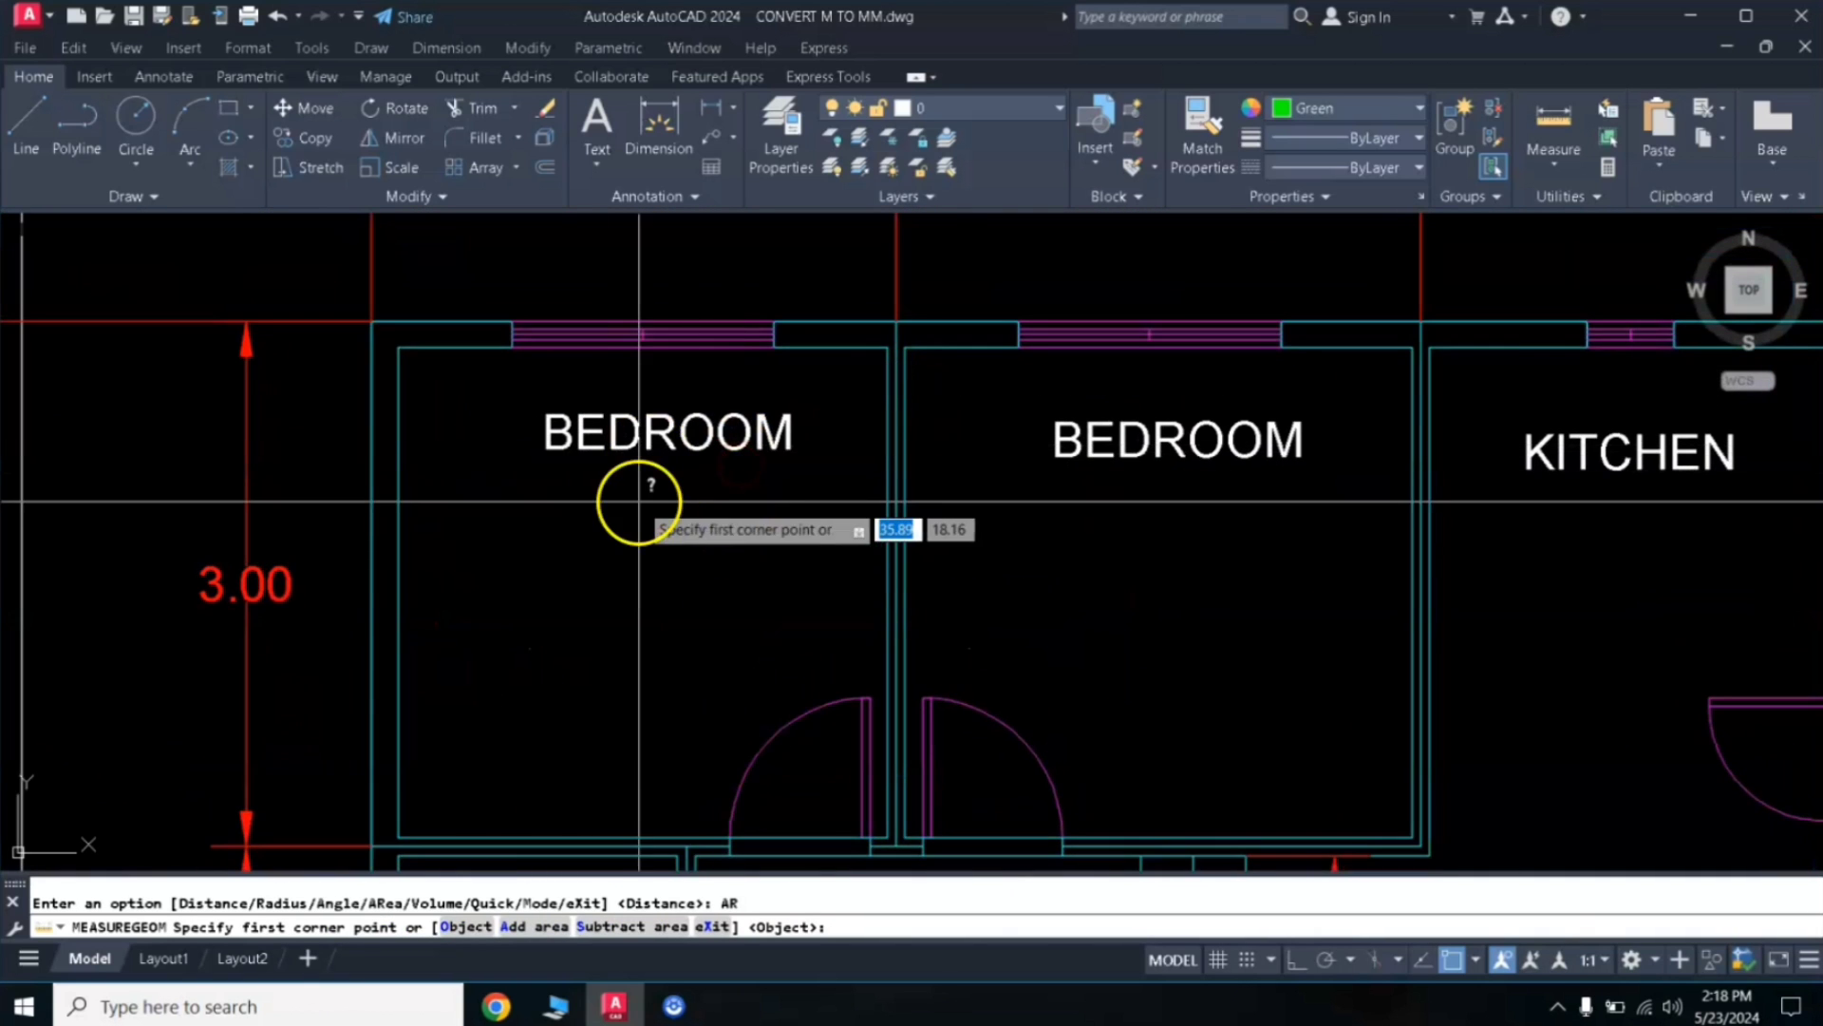
middle_click_drag(630, 501, 626, 459)
left_click(390, 306)
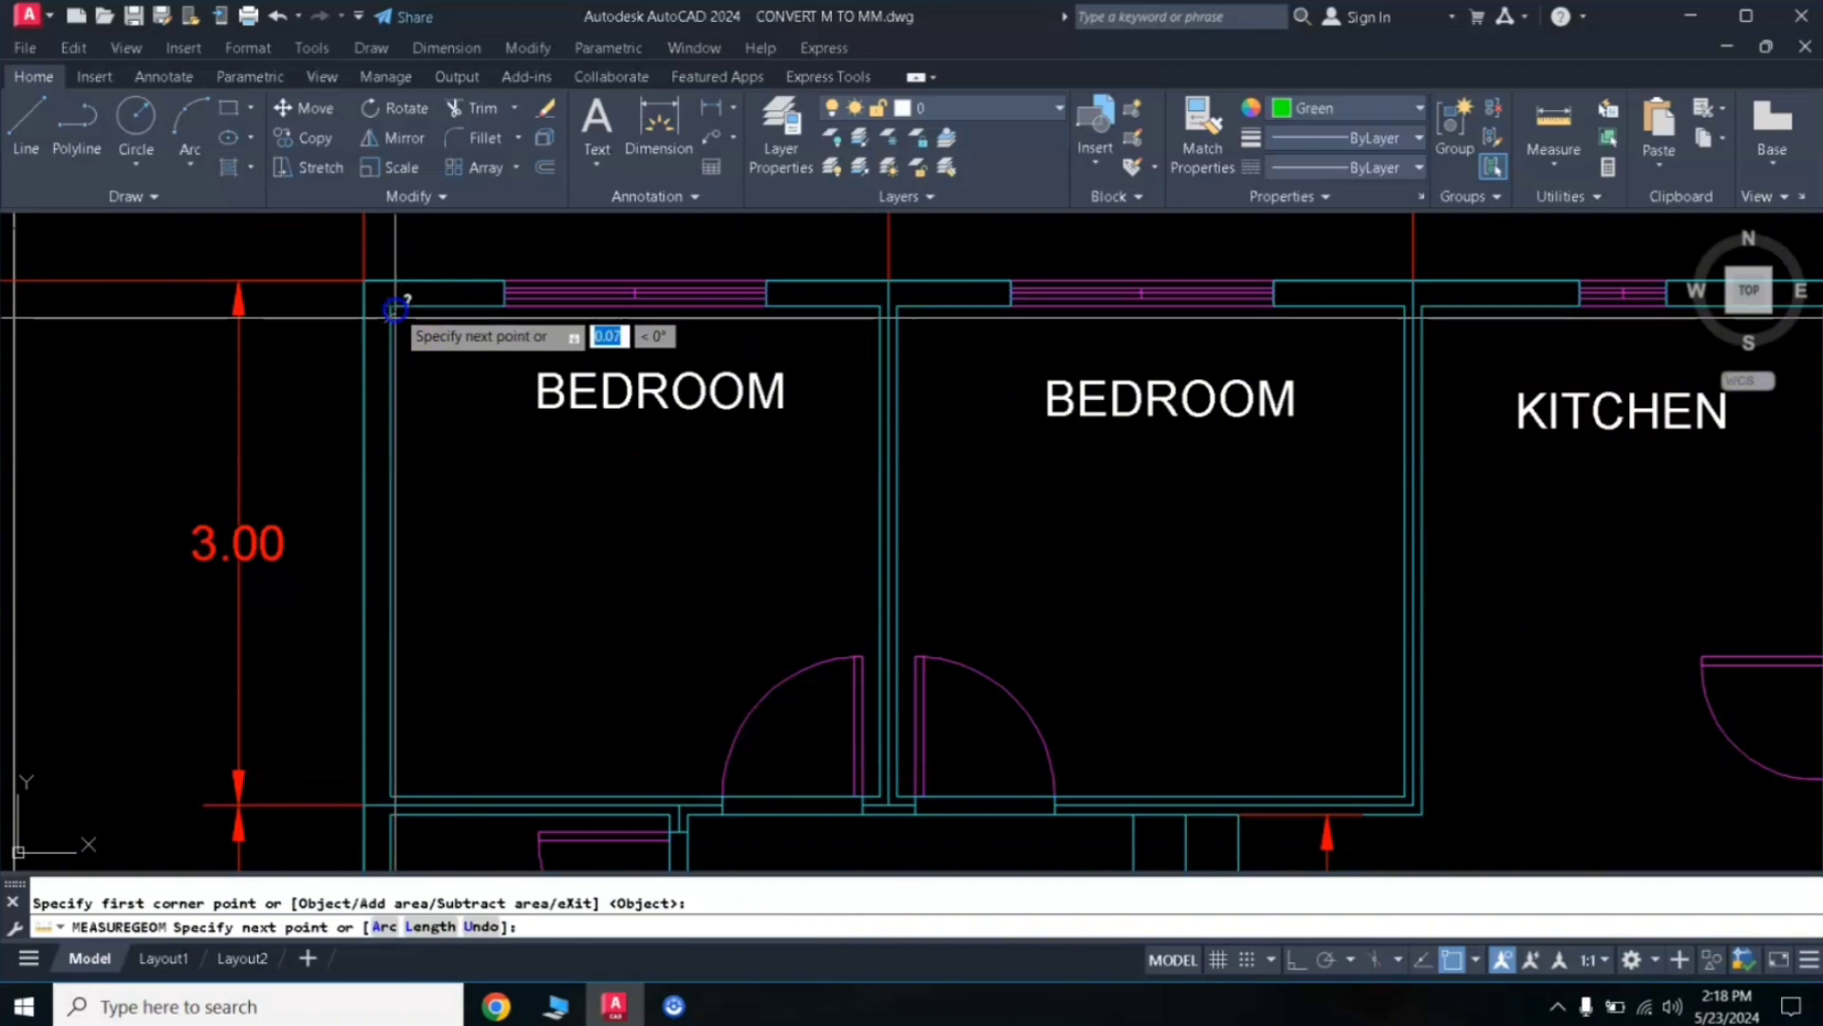
left_click(881, 306)
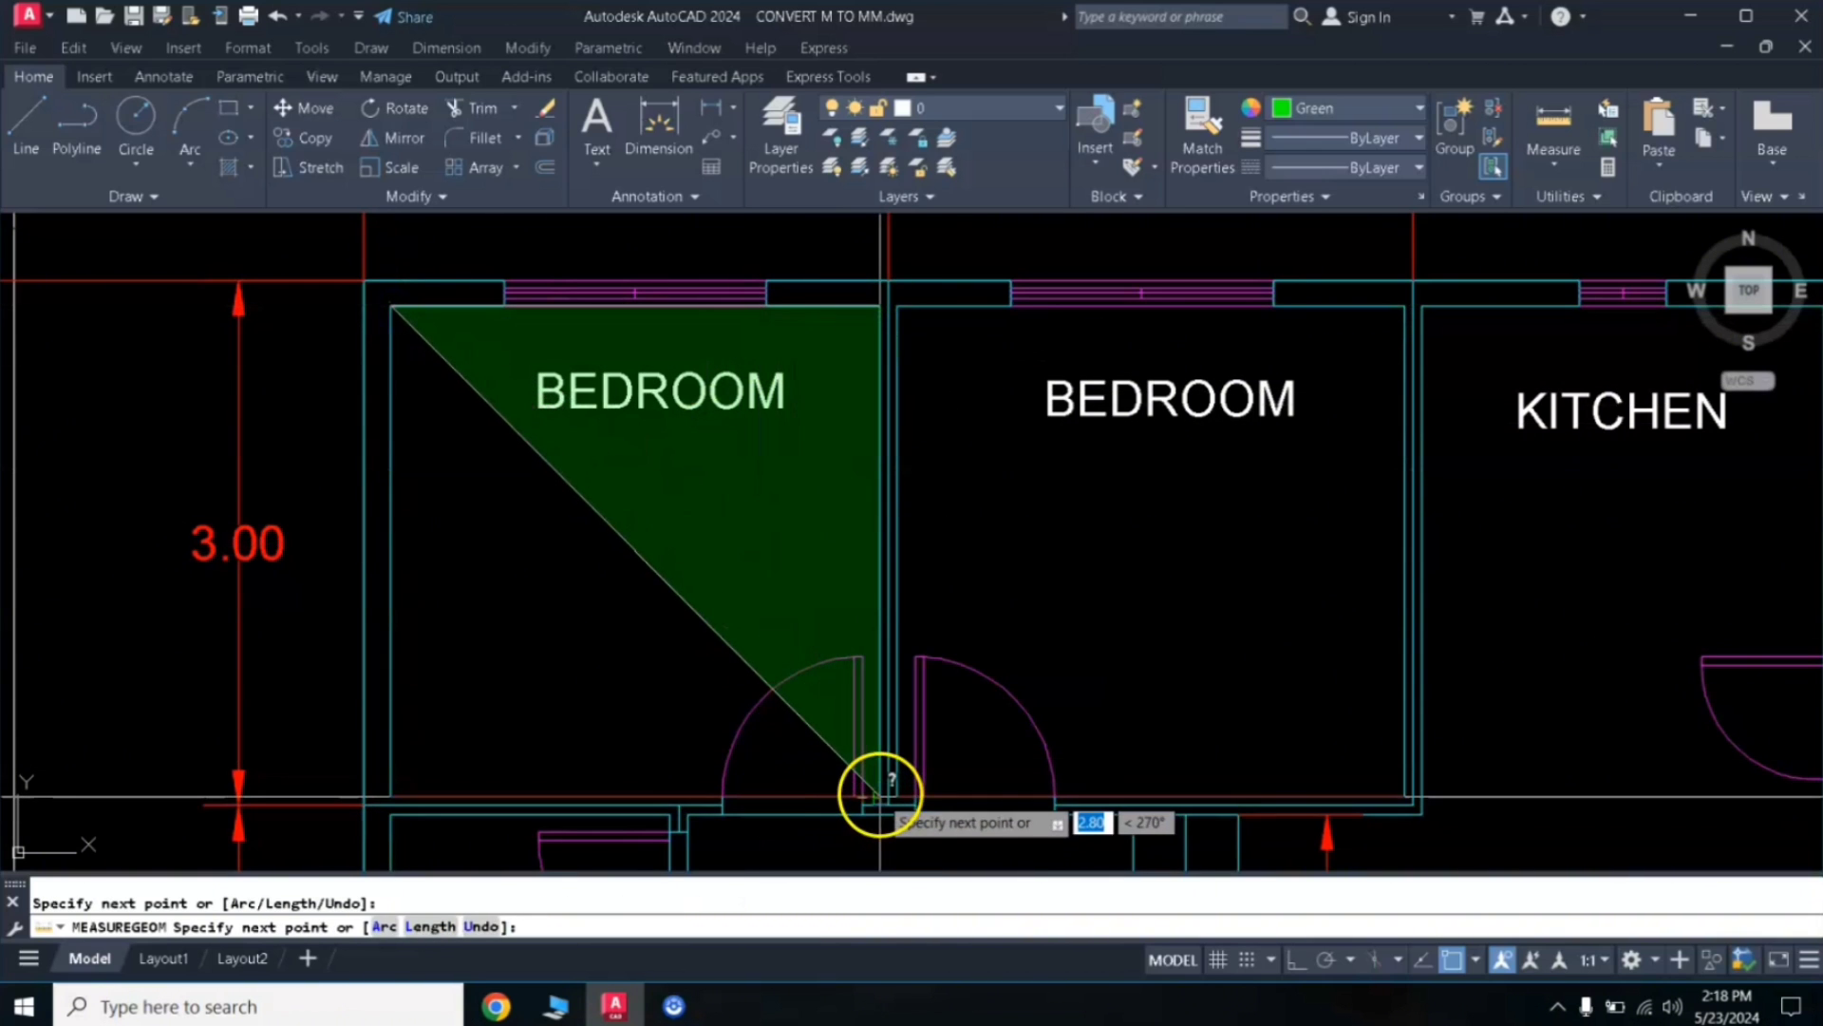
left_click(875, 795)
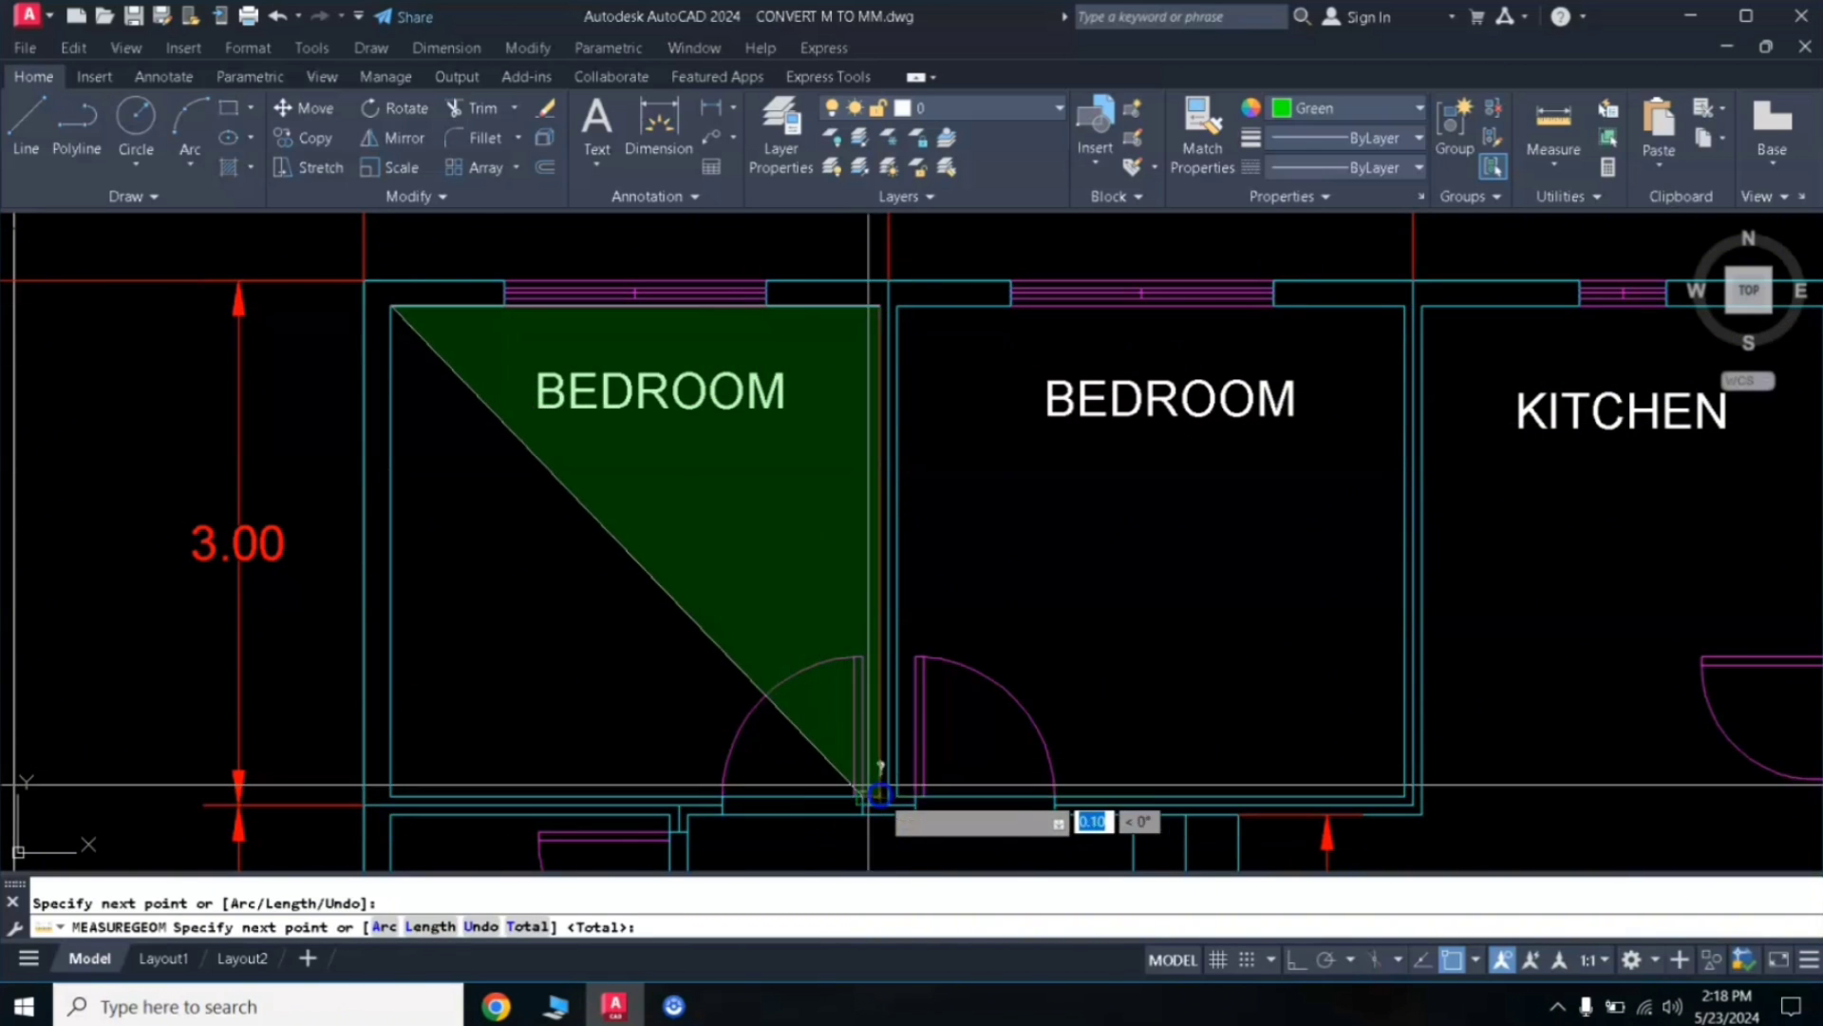
left_click(387, 794)
key("Return")
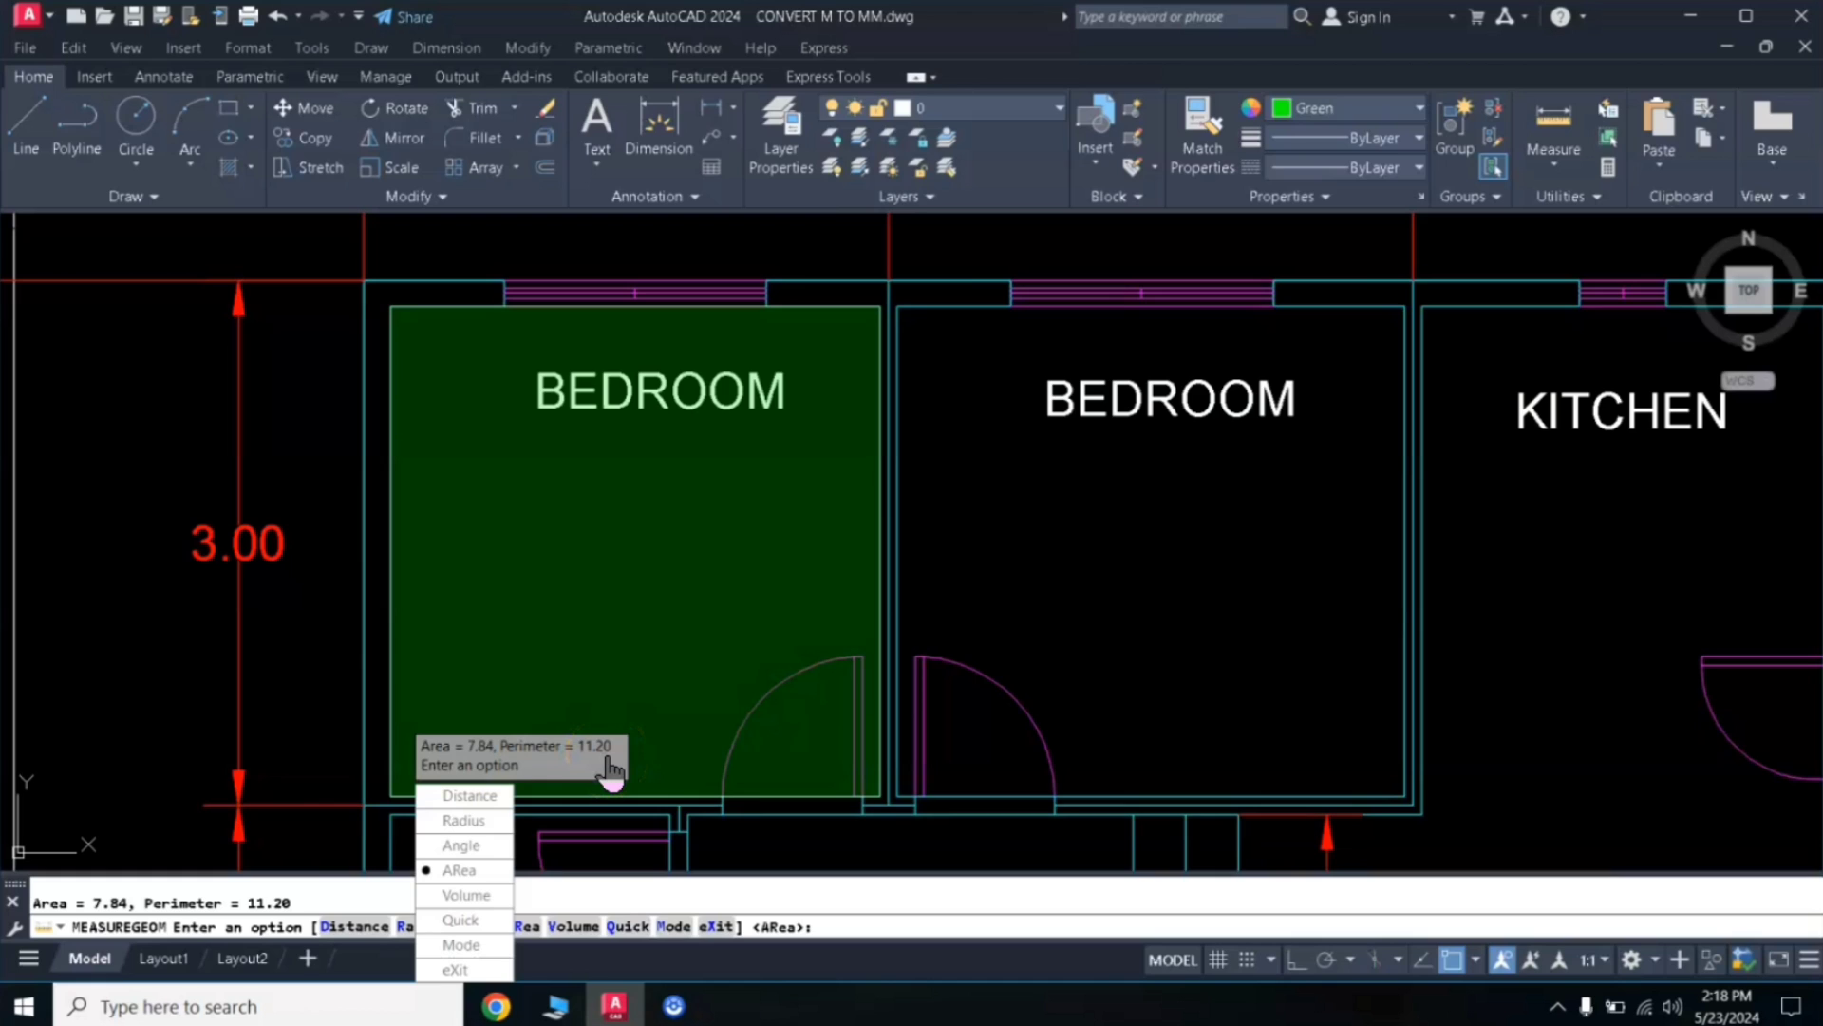
Exit the measurement and draw a circle of about 1.24 radius in the empty space beside the kitchen
left_click(467, 822)
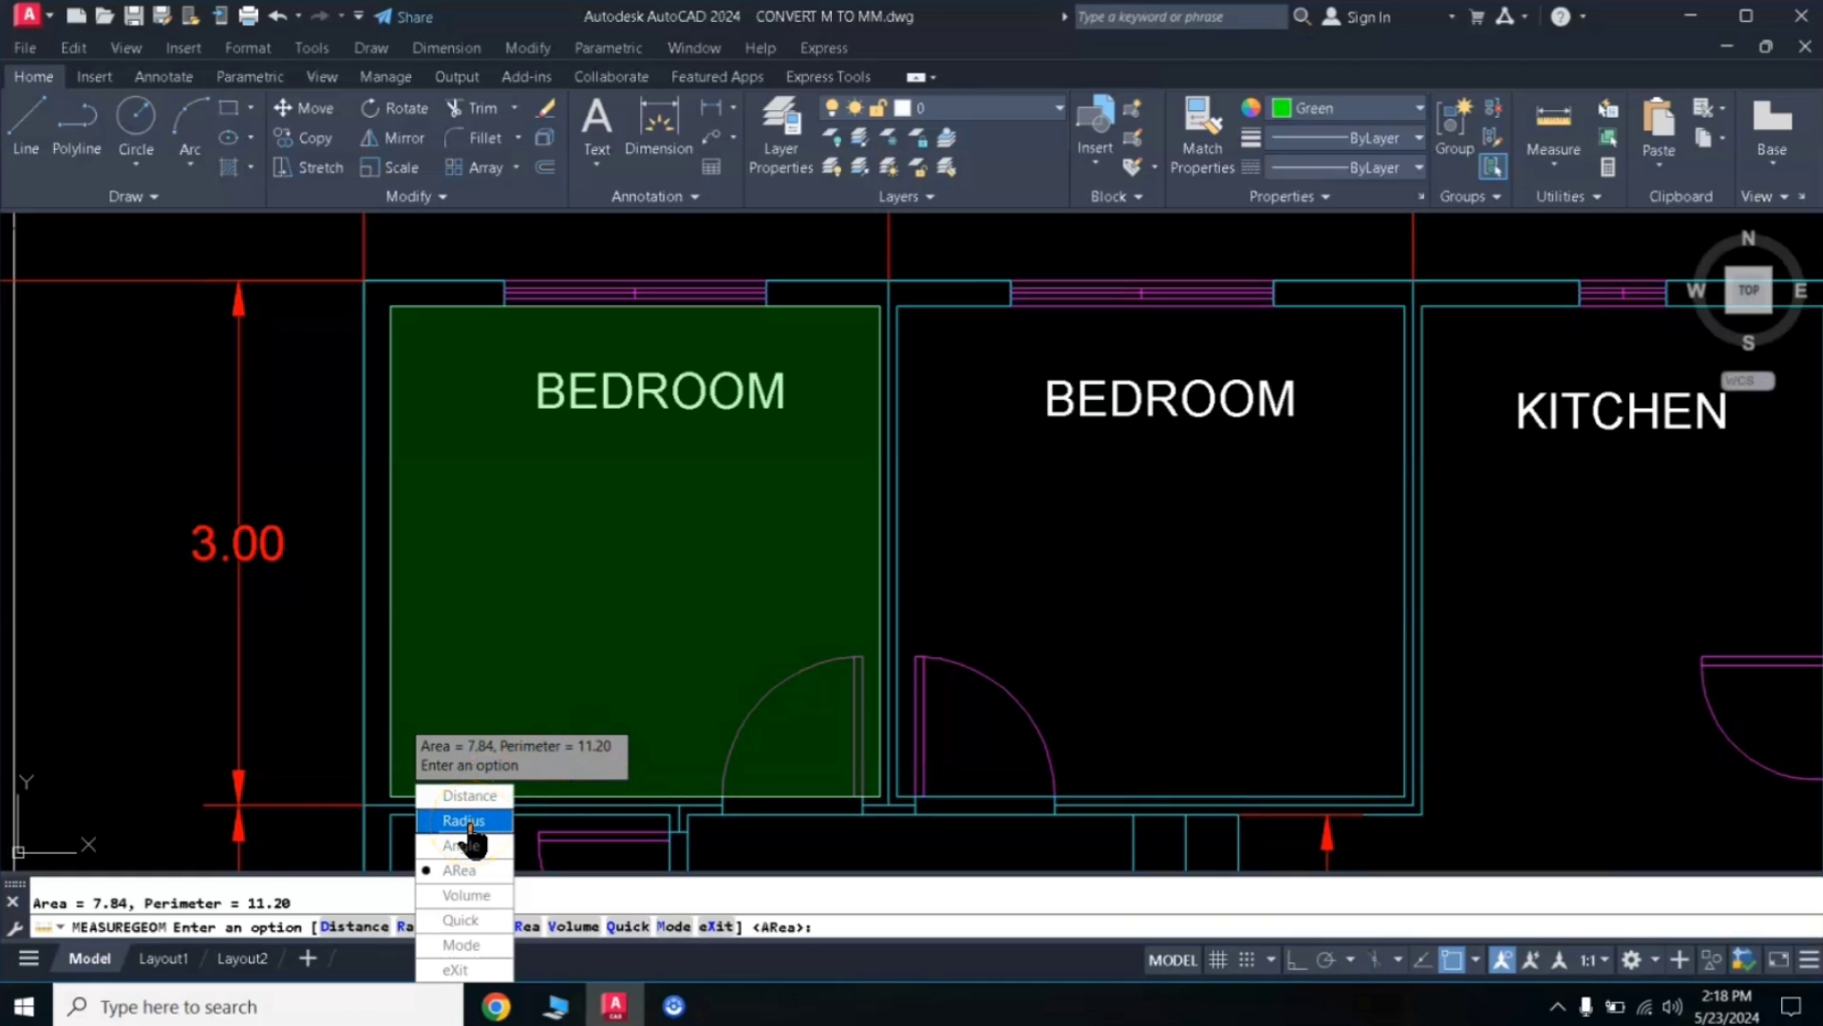
scroll(785, 733, "down", 2)
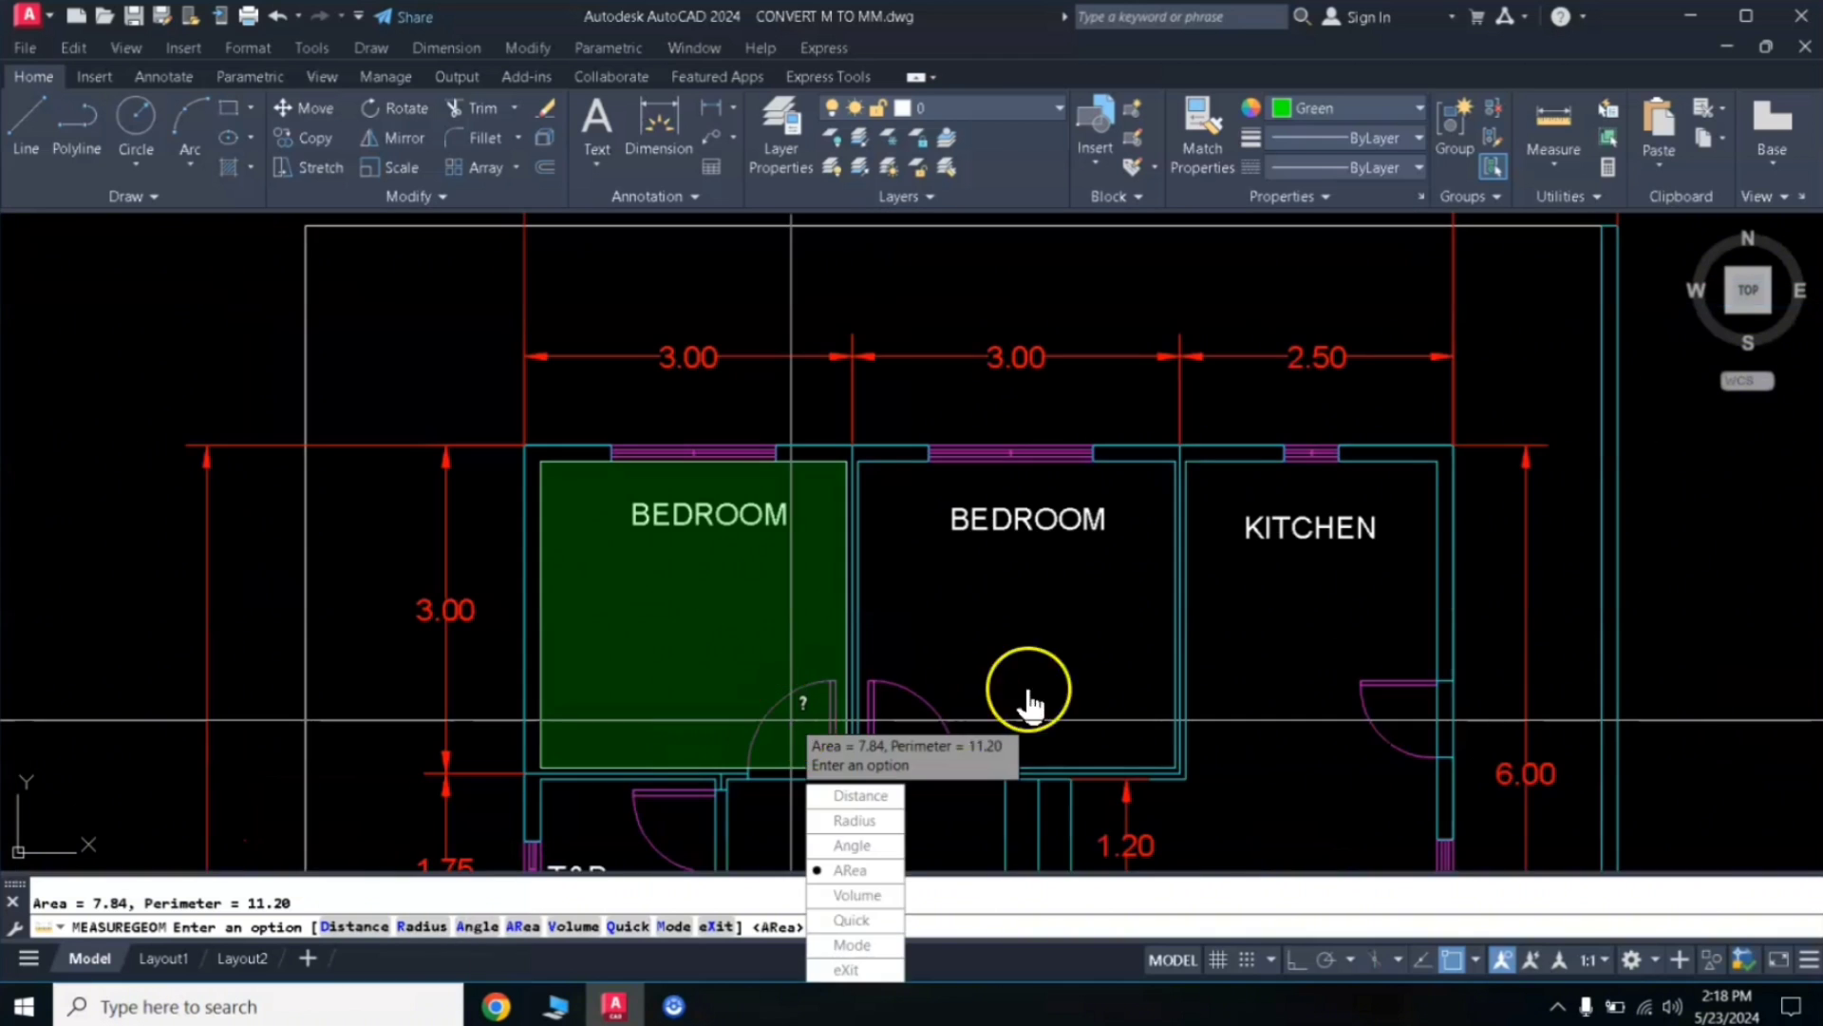
middle_click_drag(1030, 700, 126, 406)
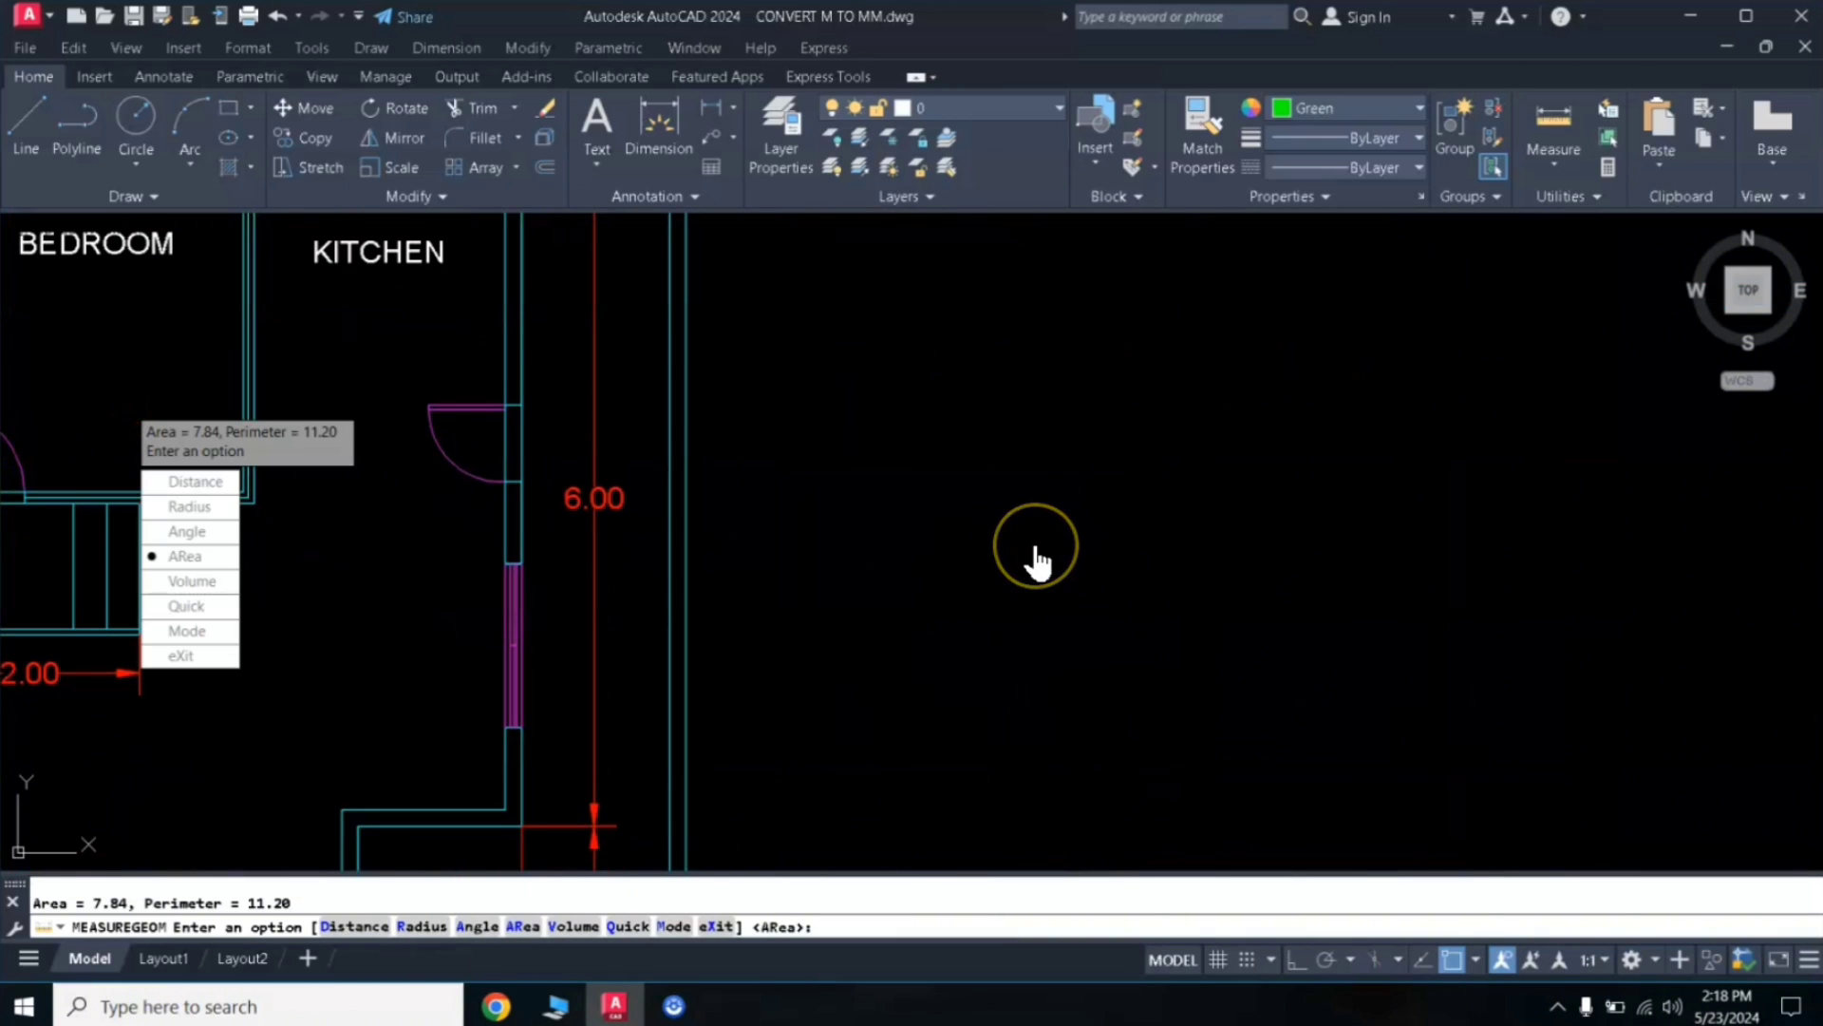
key("Escape")
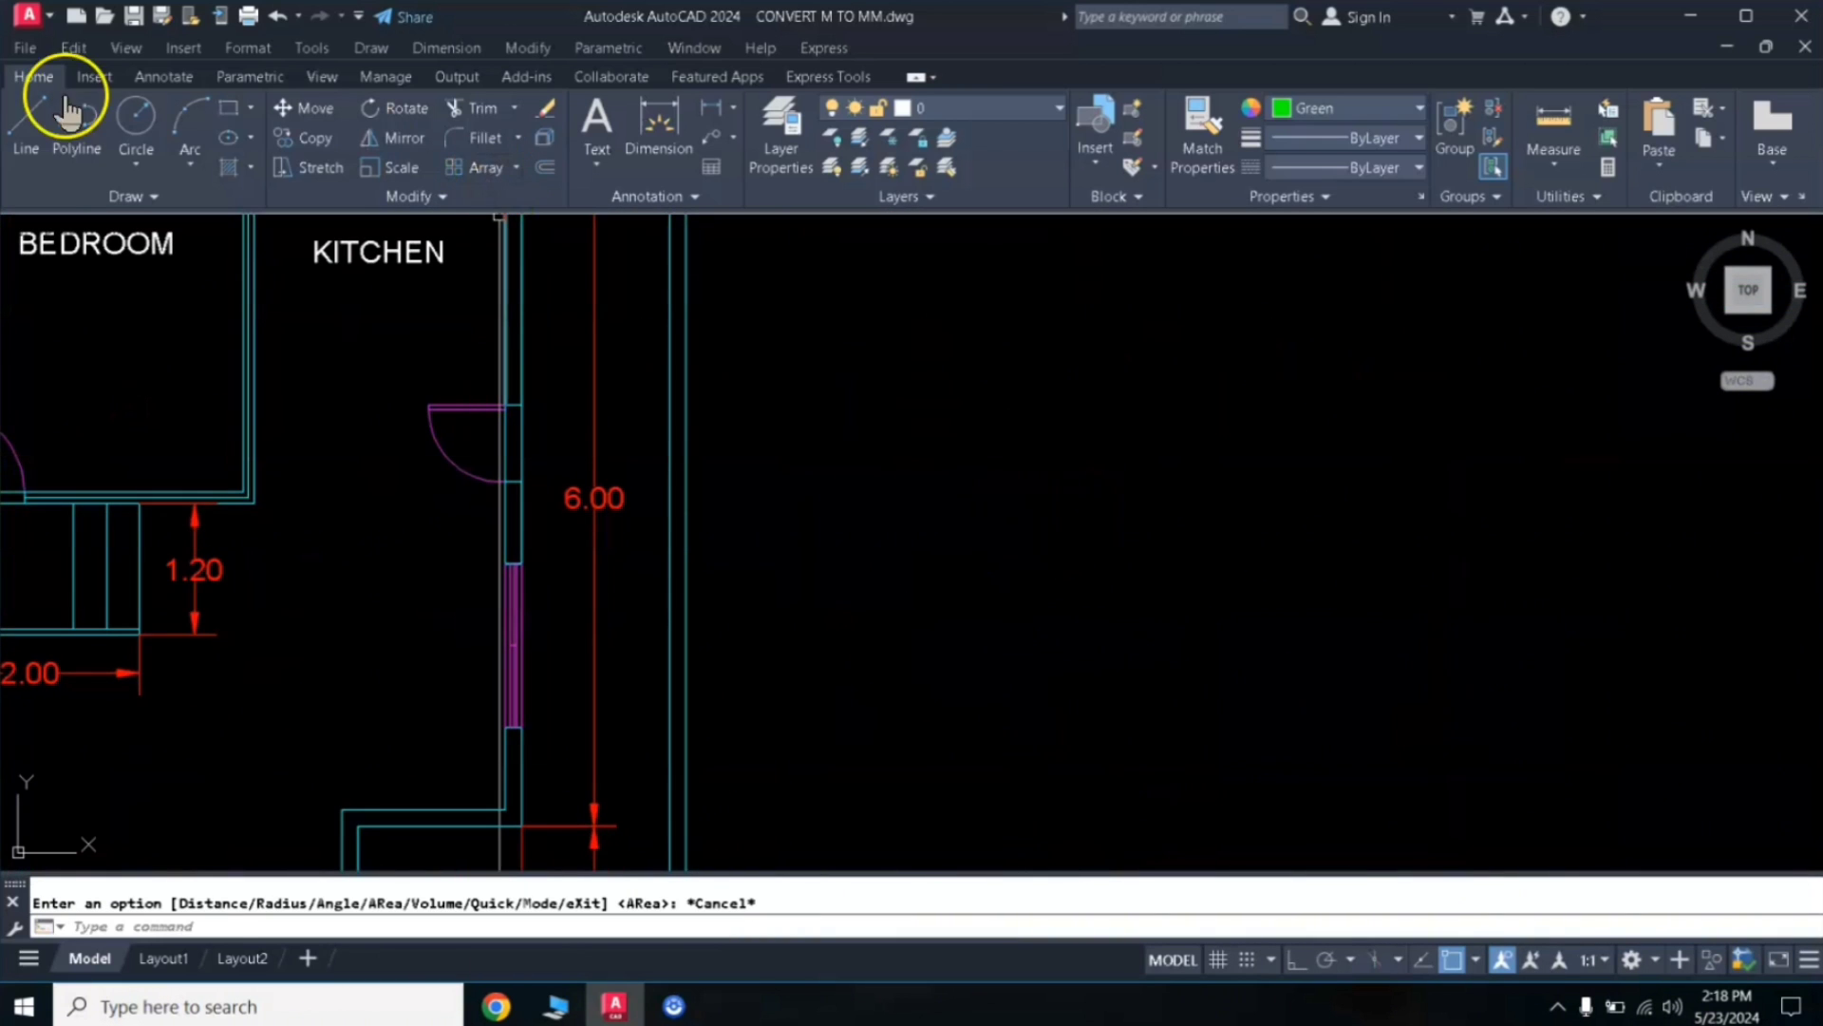
left_click(138, 118)
left_click(1040, 623)
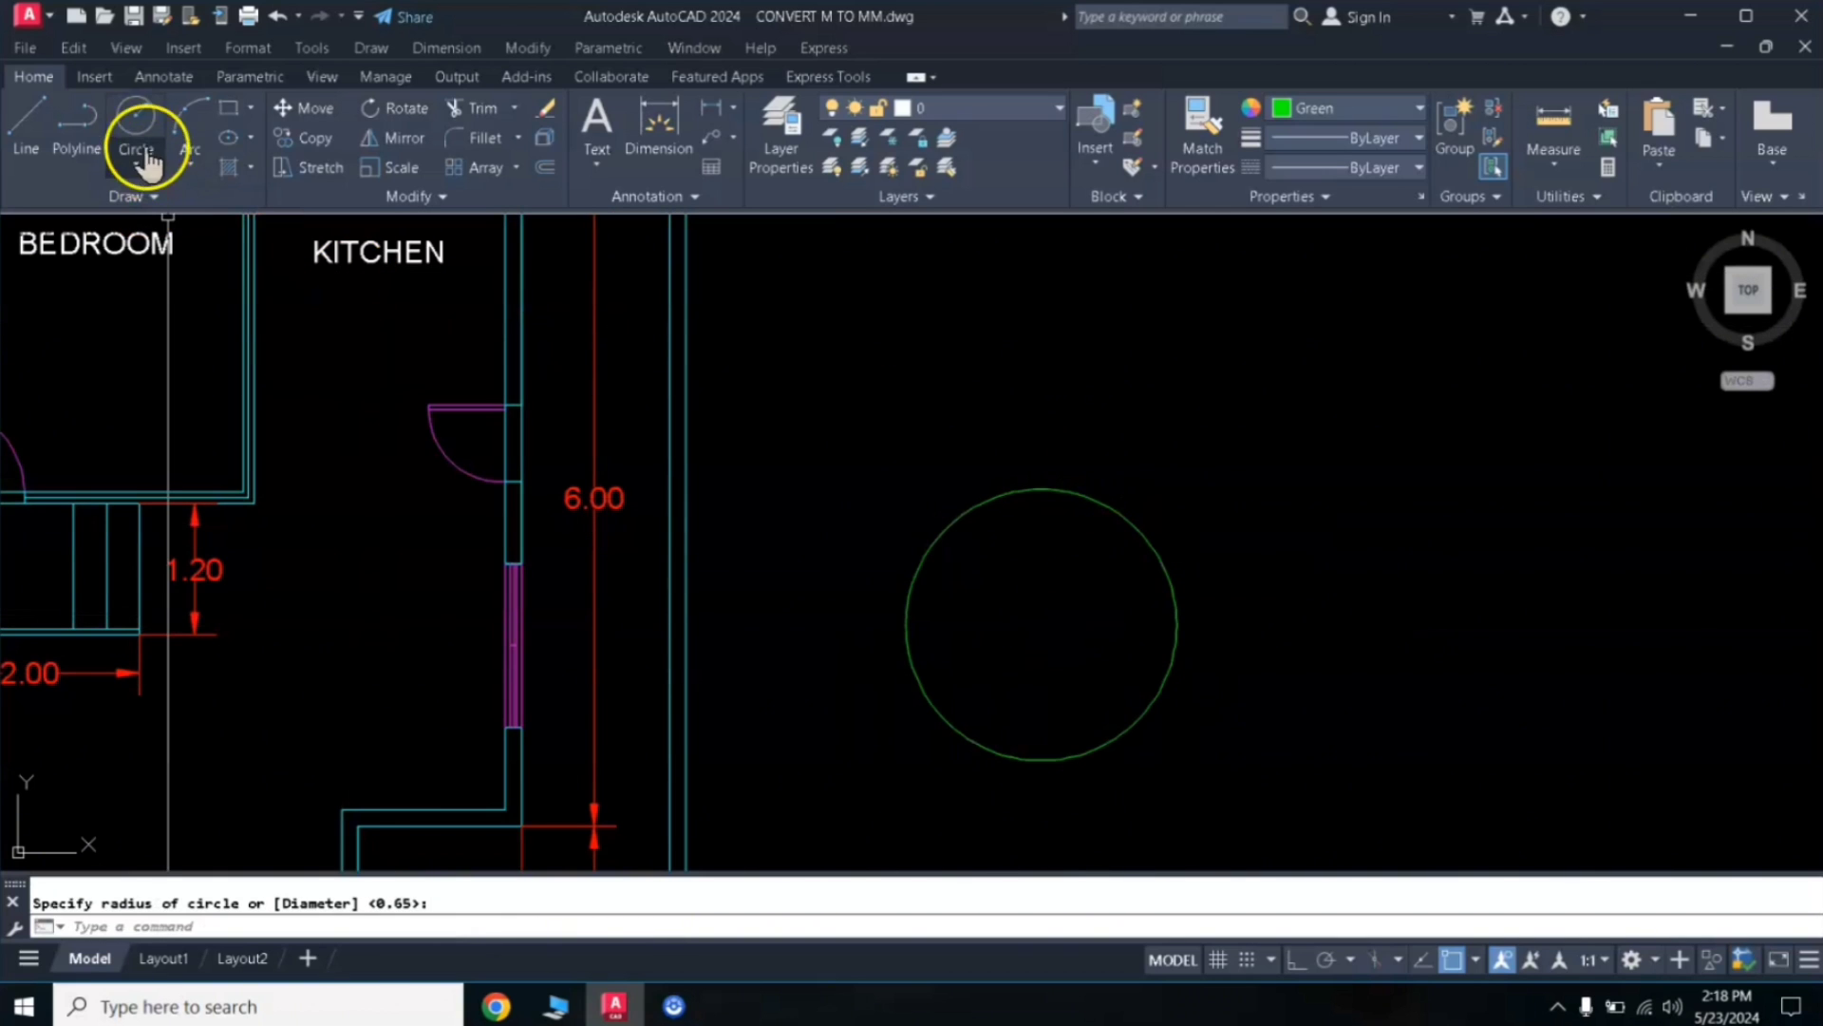
Draw two connected lines beside the circle, a horizontal one made with Ortho and a free sloping one, forming an angle of about 33°
left_click(55, 142)
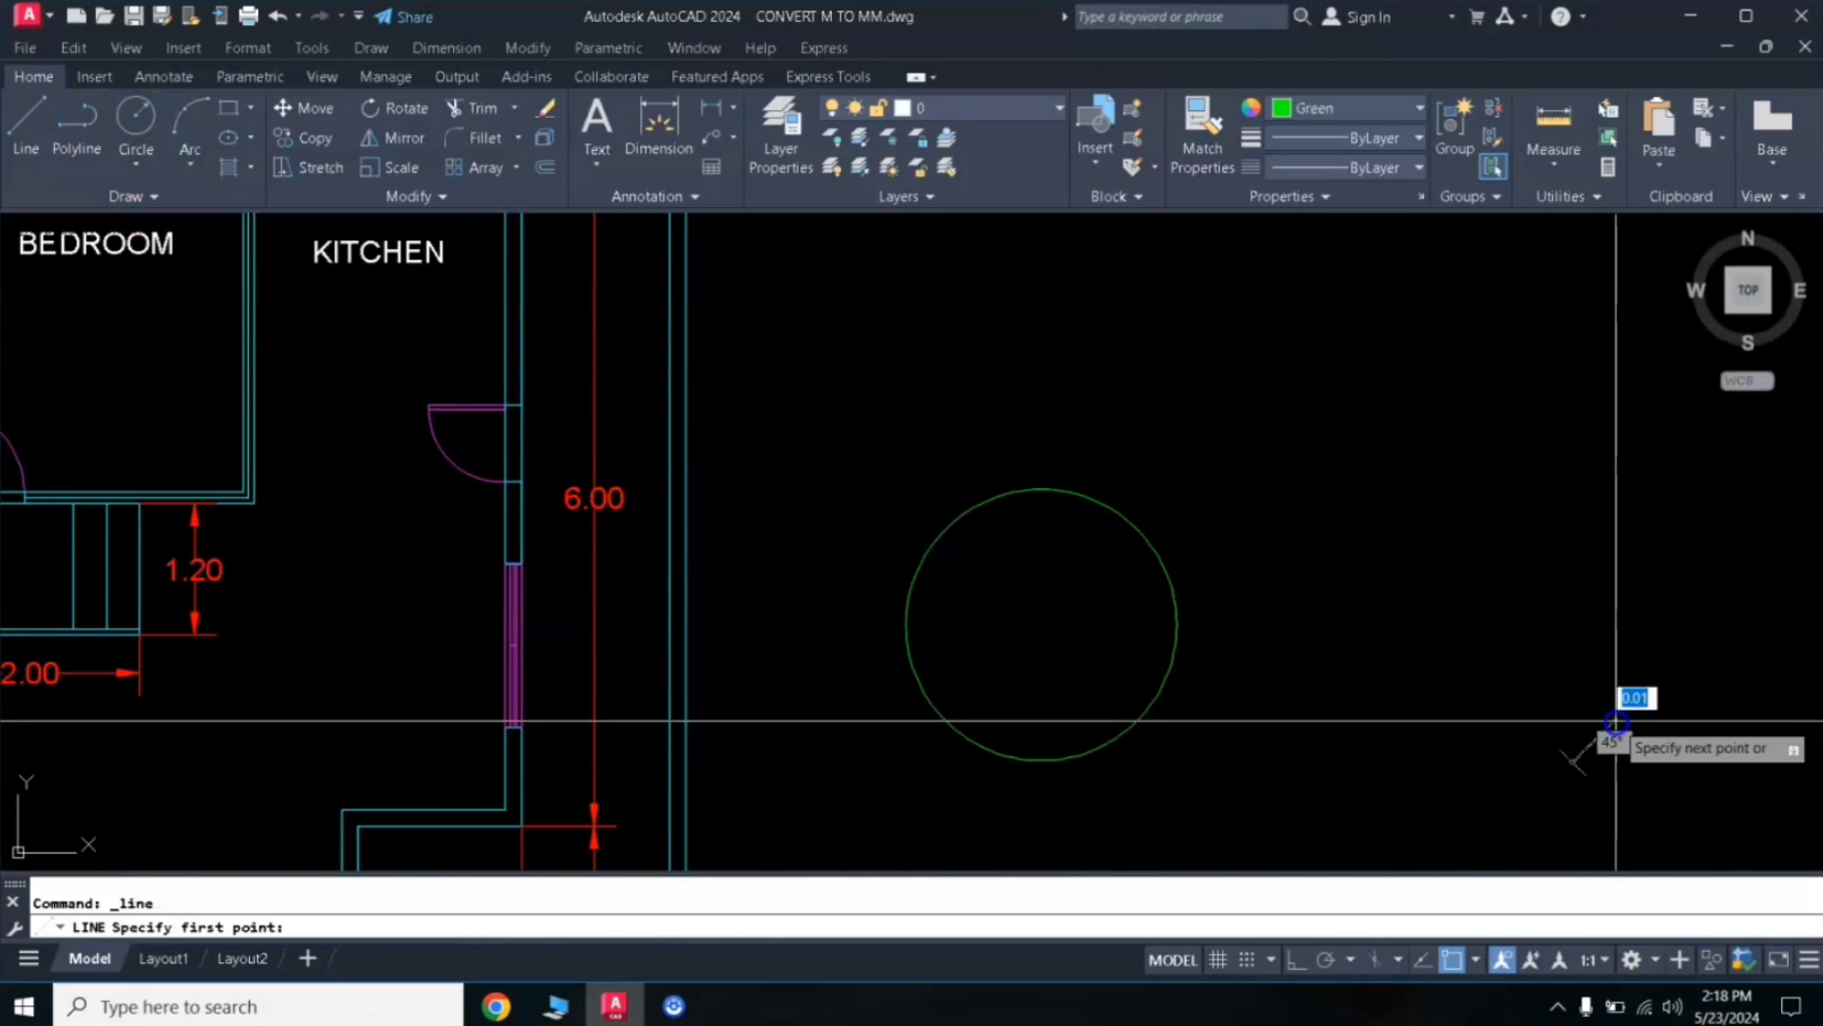
left_click(1613, 729)
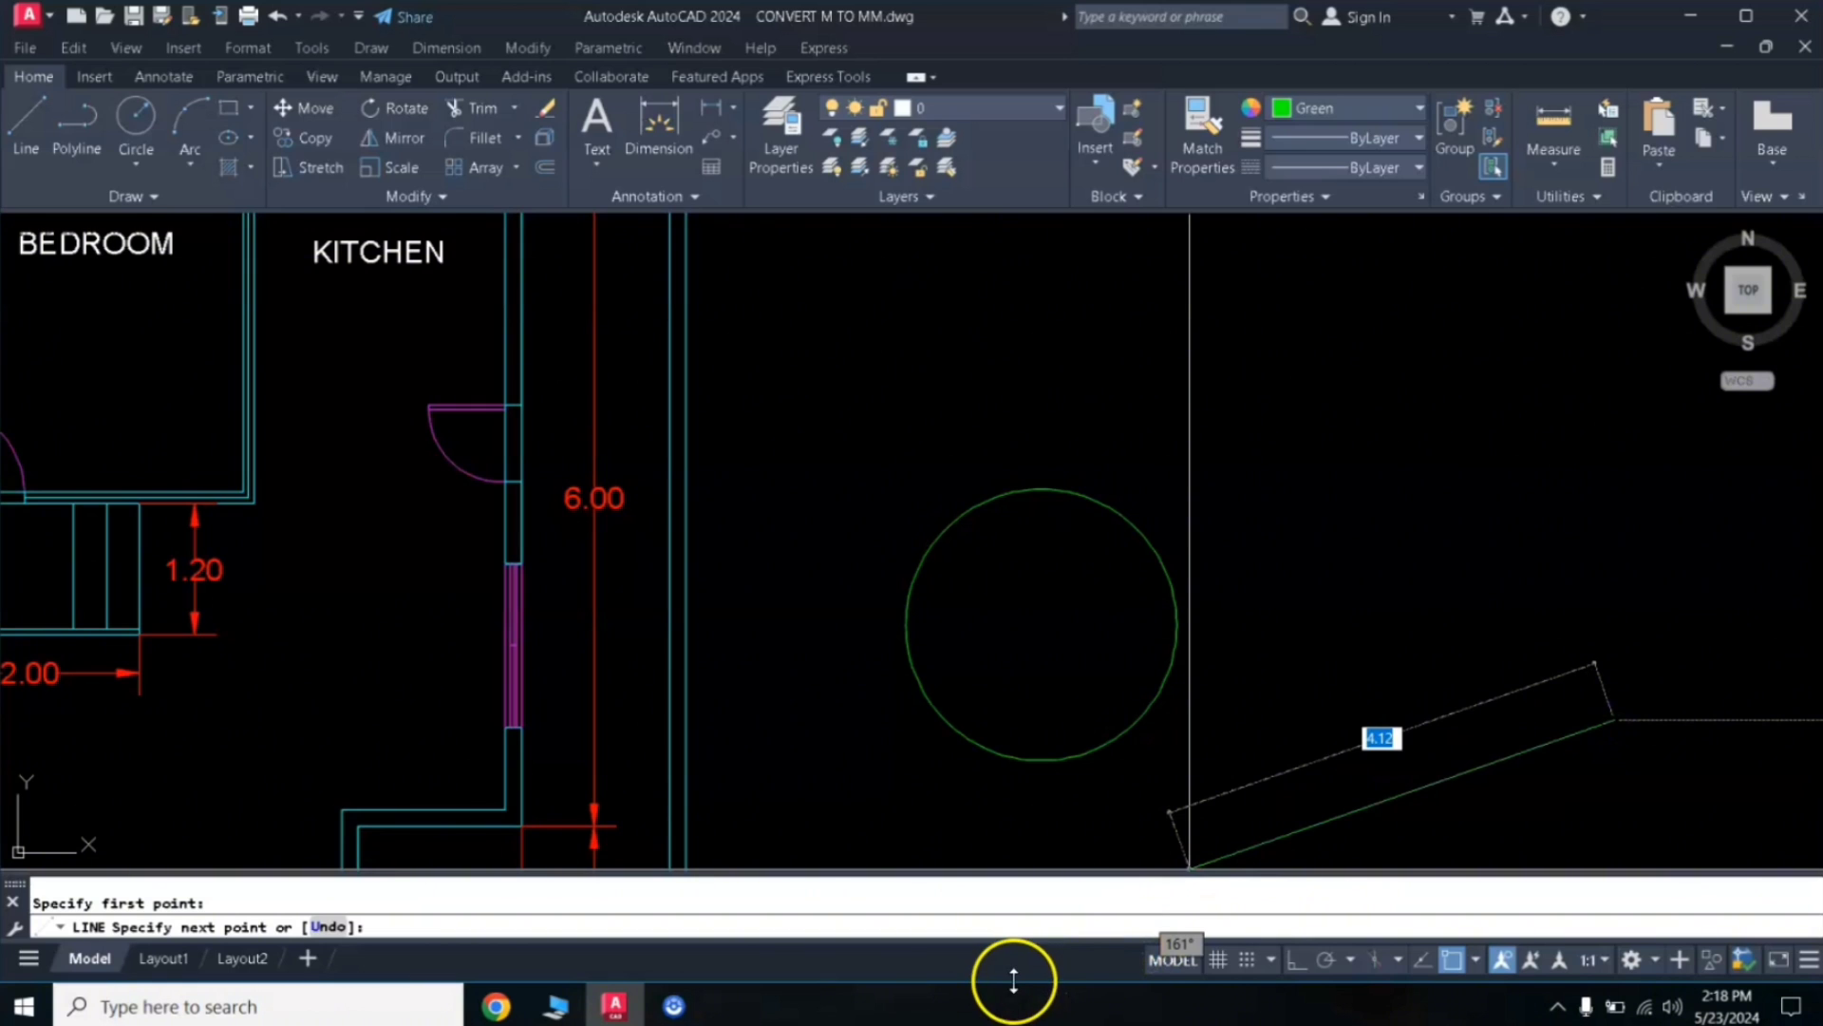
left_click(1294, 960)
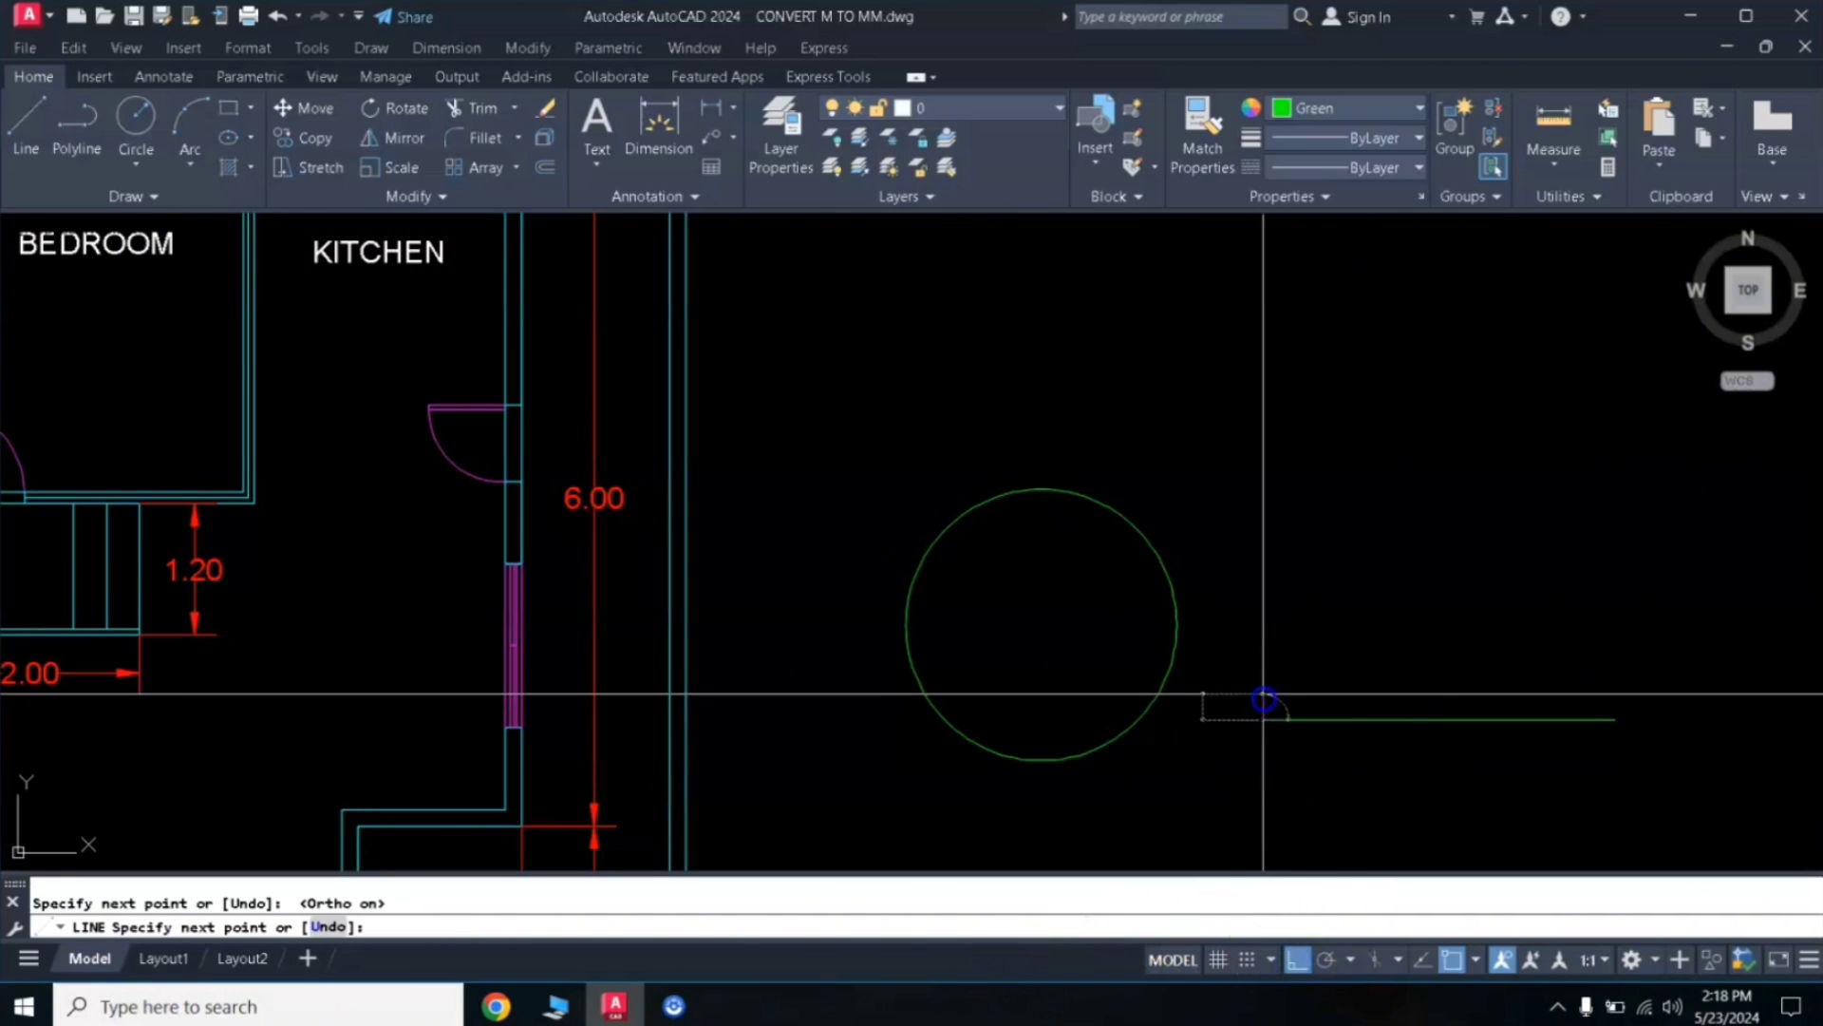
left_click(1300, 961)
left_click(1553, 530)
right_click(1446, 446)
left_click(1482, 463)
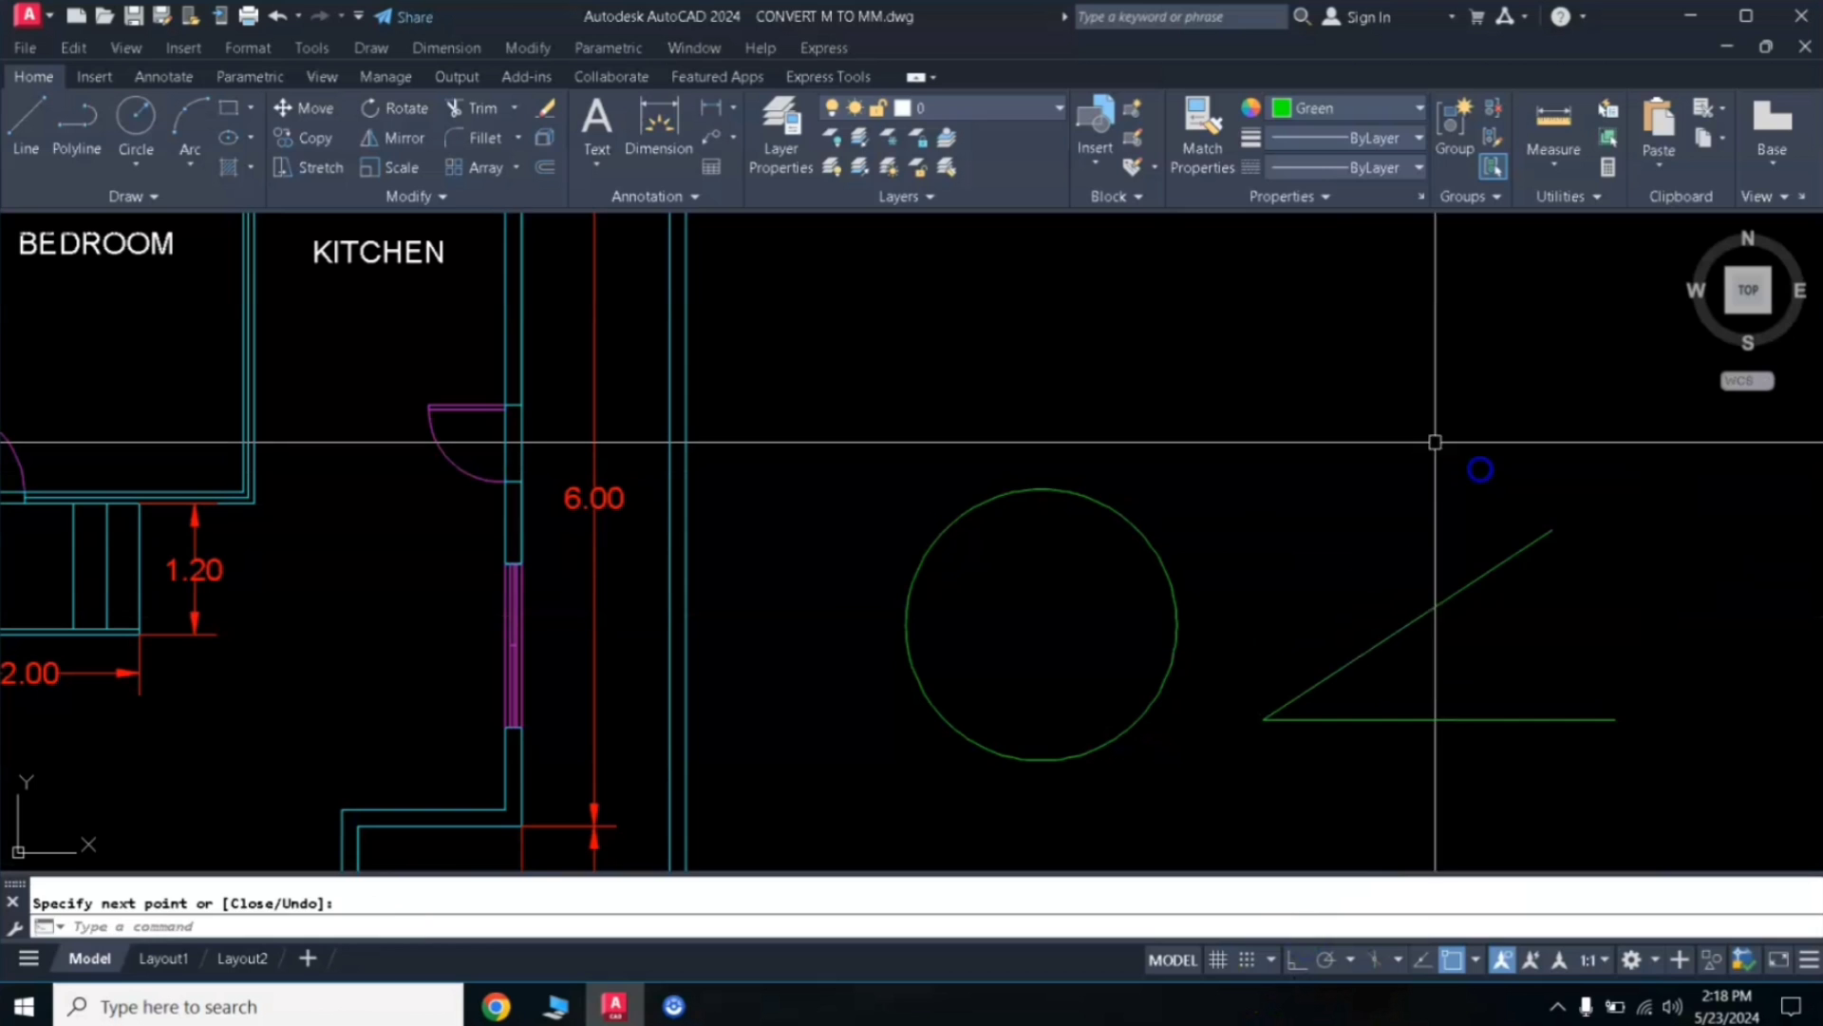
Measure the radius and diameter of the green circle
left_click(1560, 179)
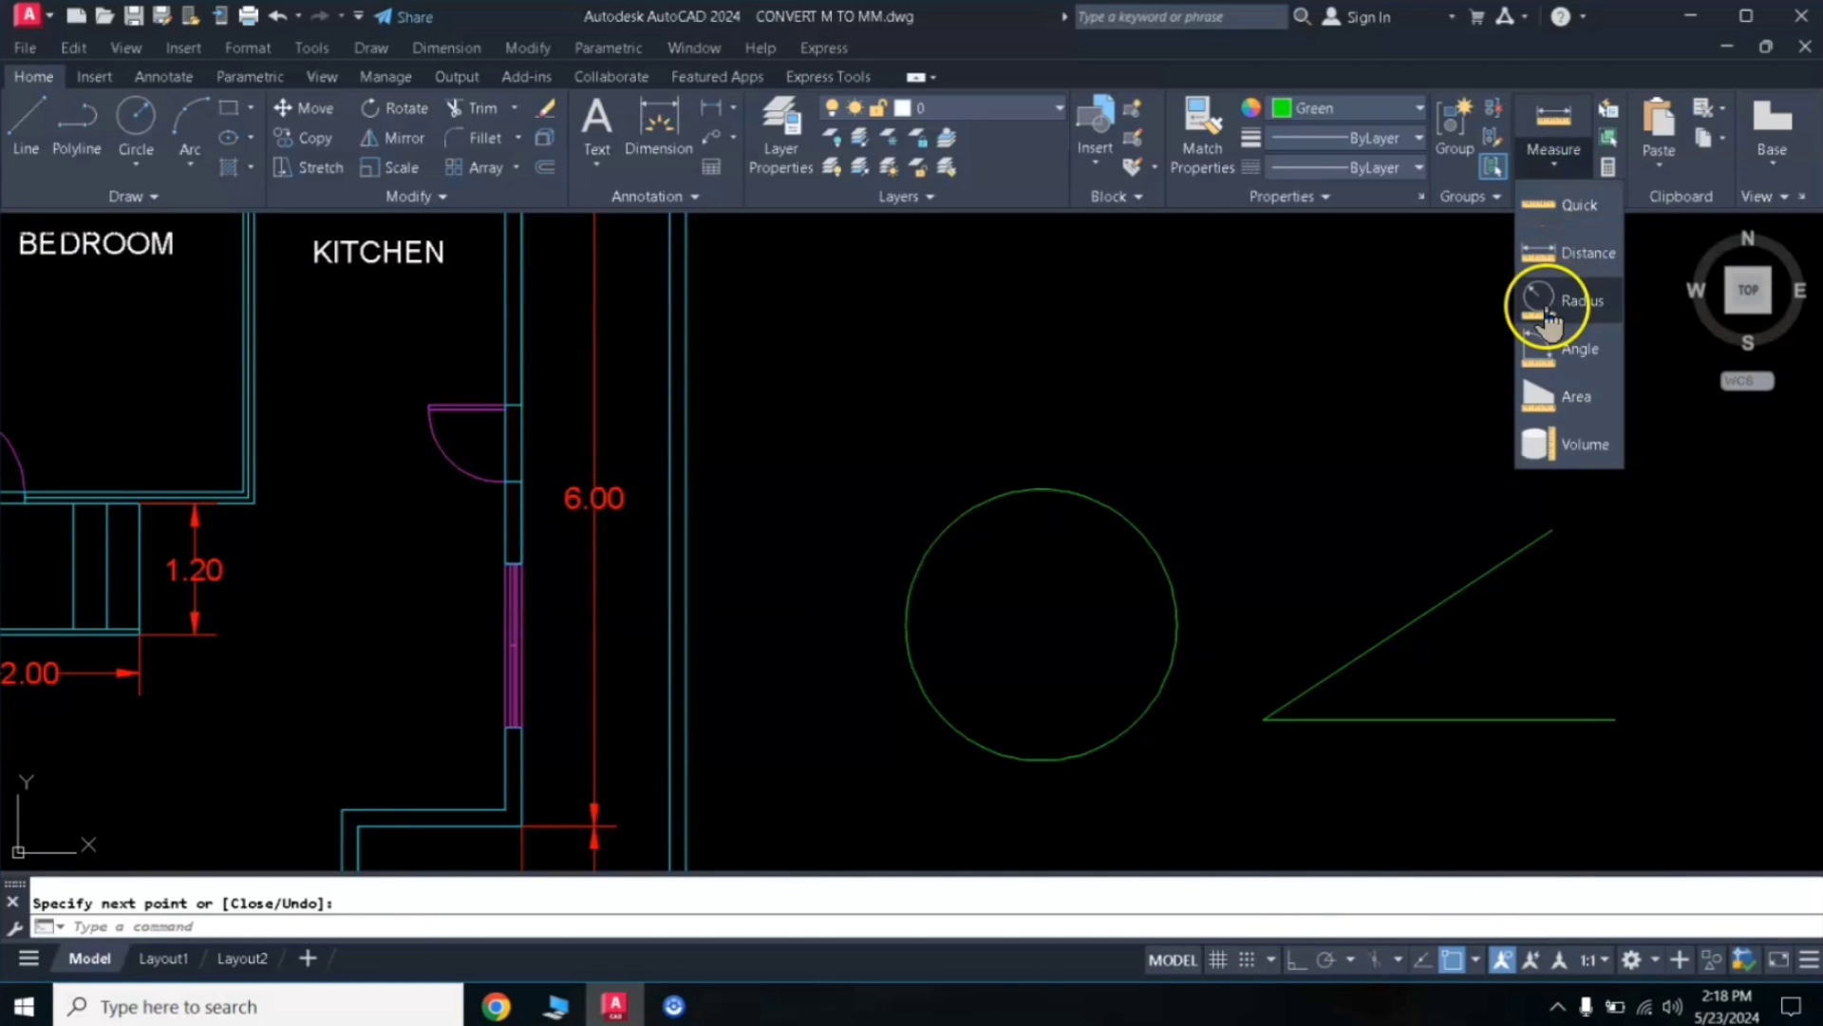
left_click(1555, 302)
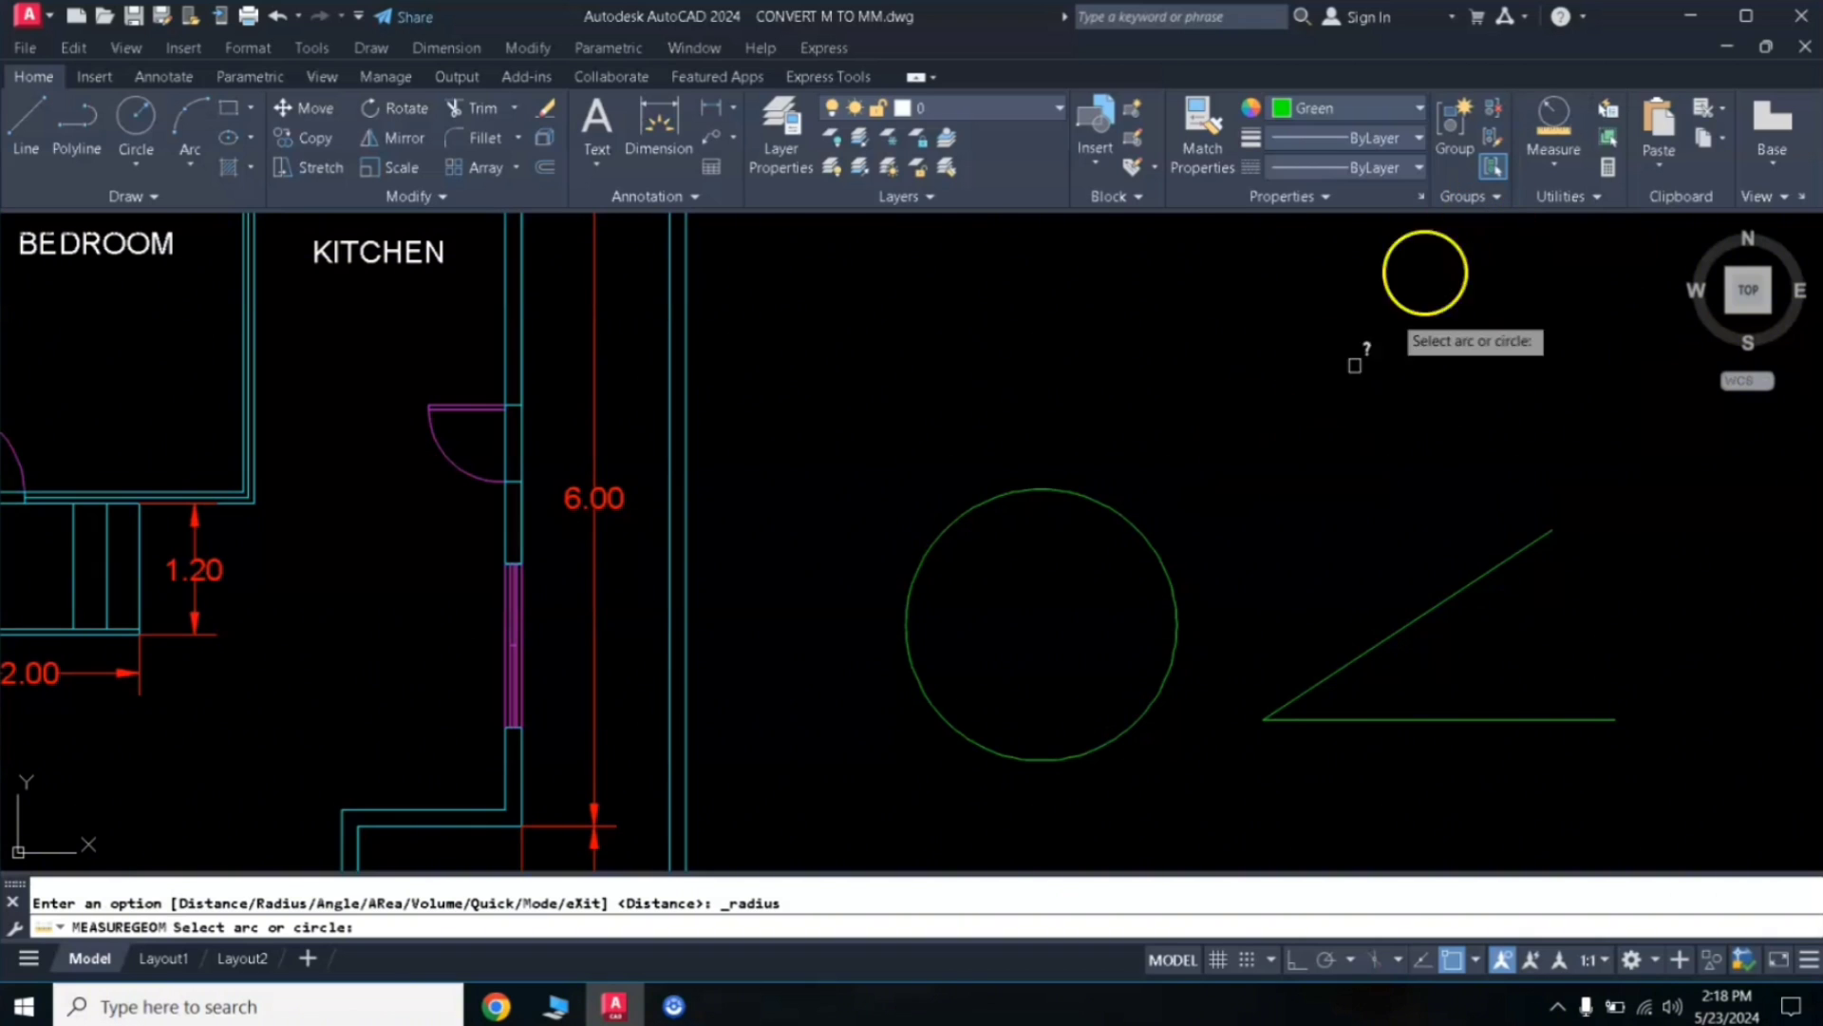
left_click(1149, 530)
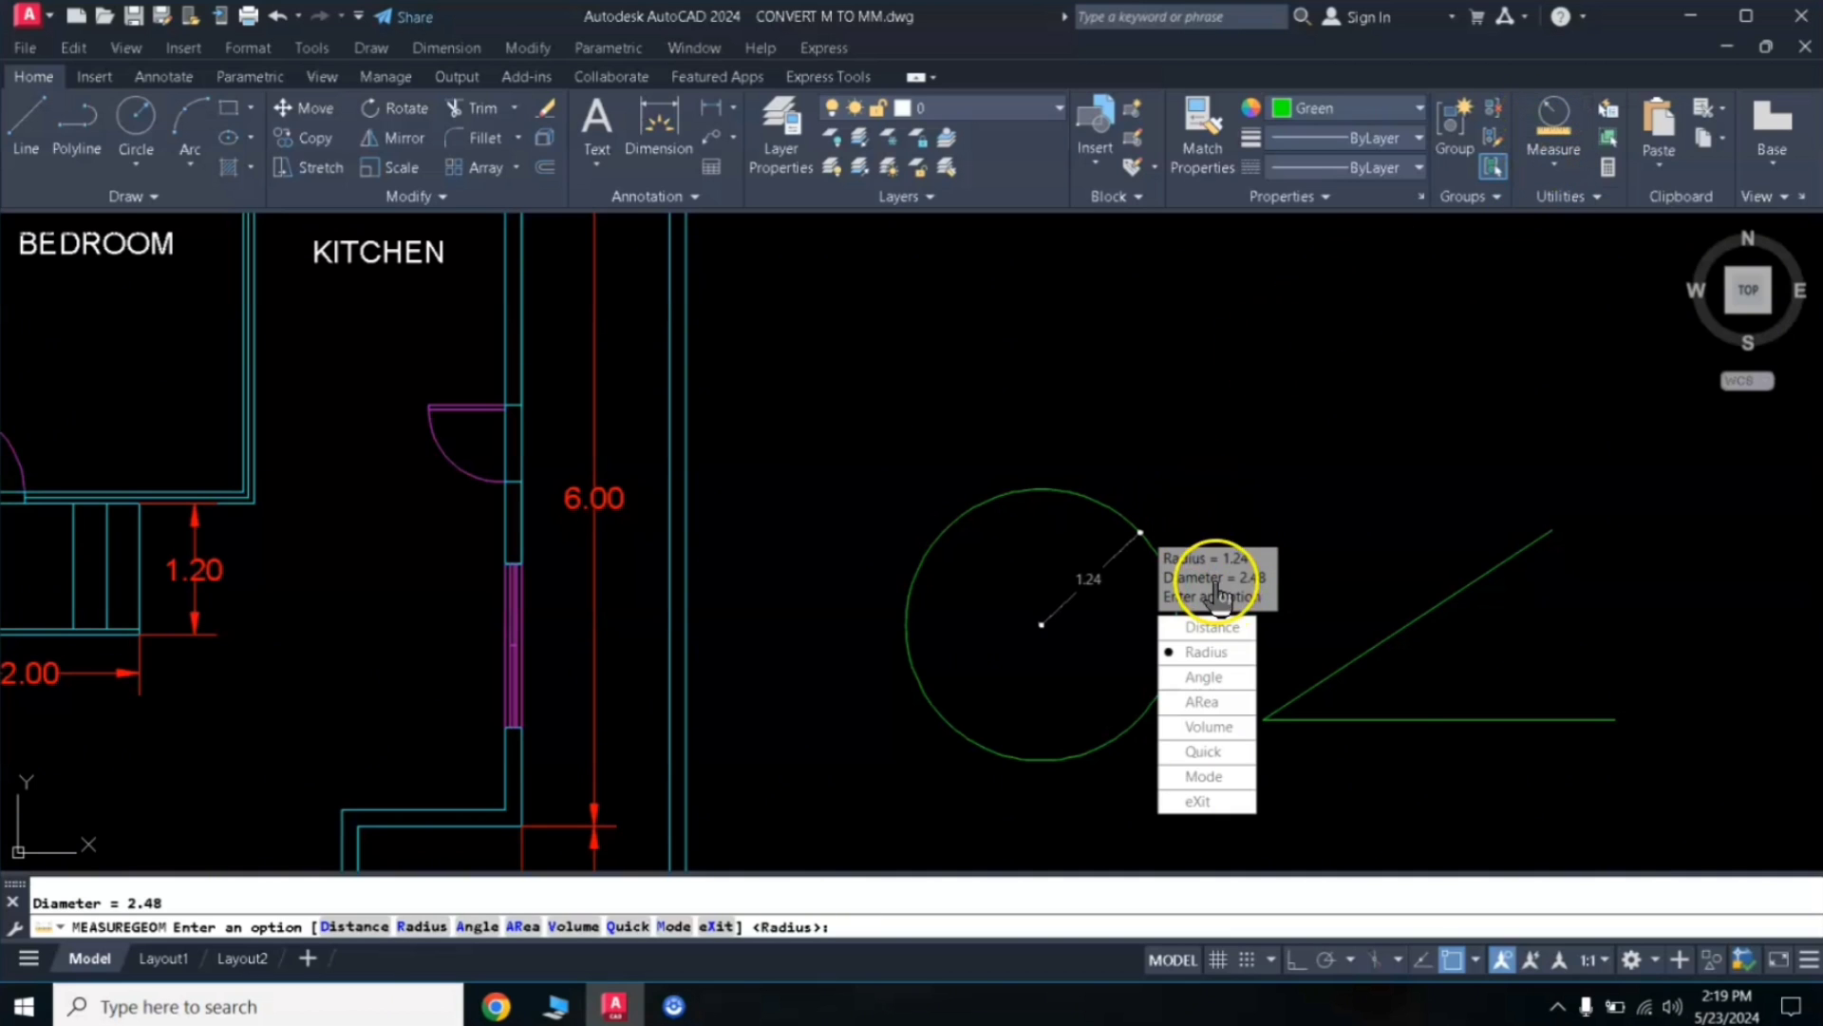
Measure the angle between the sloping line and the horizontal line
left_click(1218, 682)
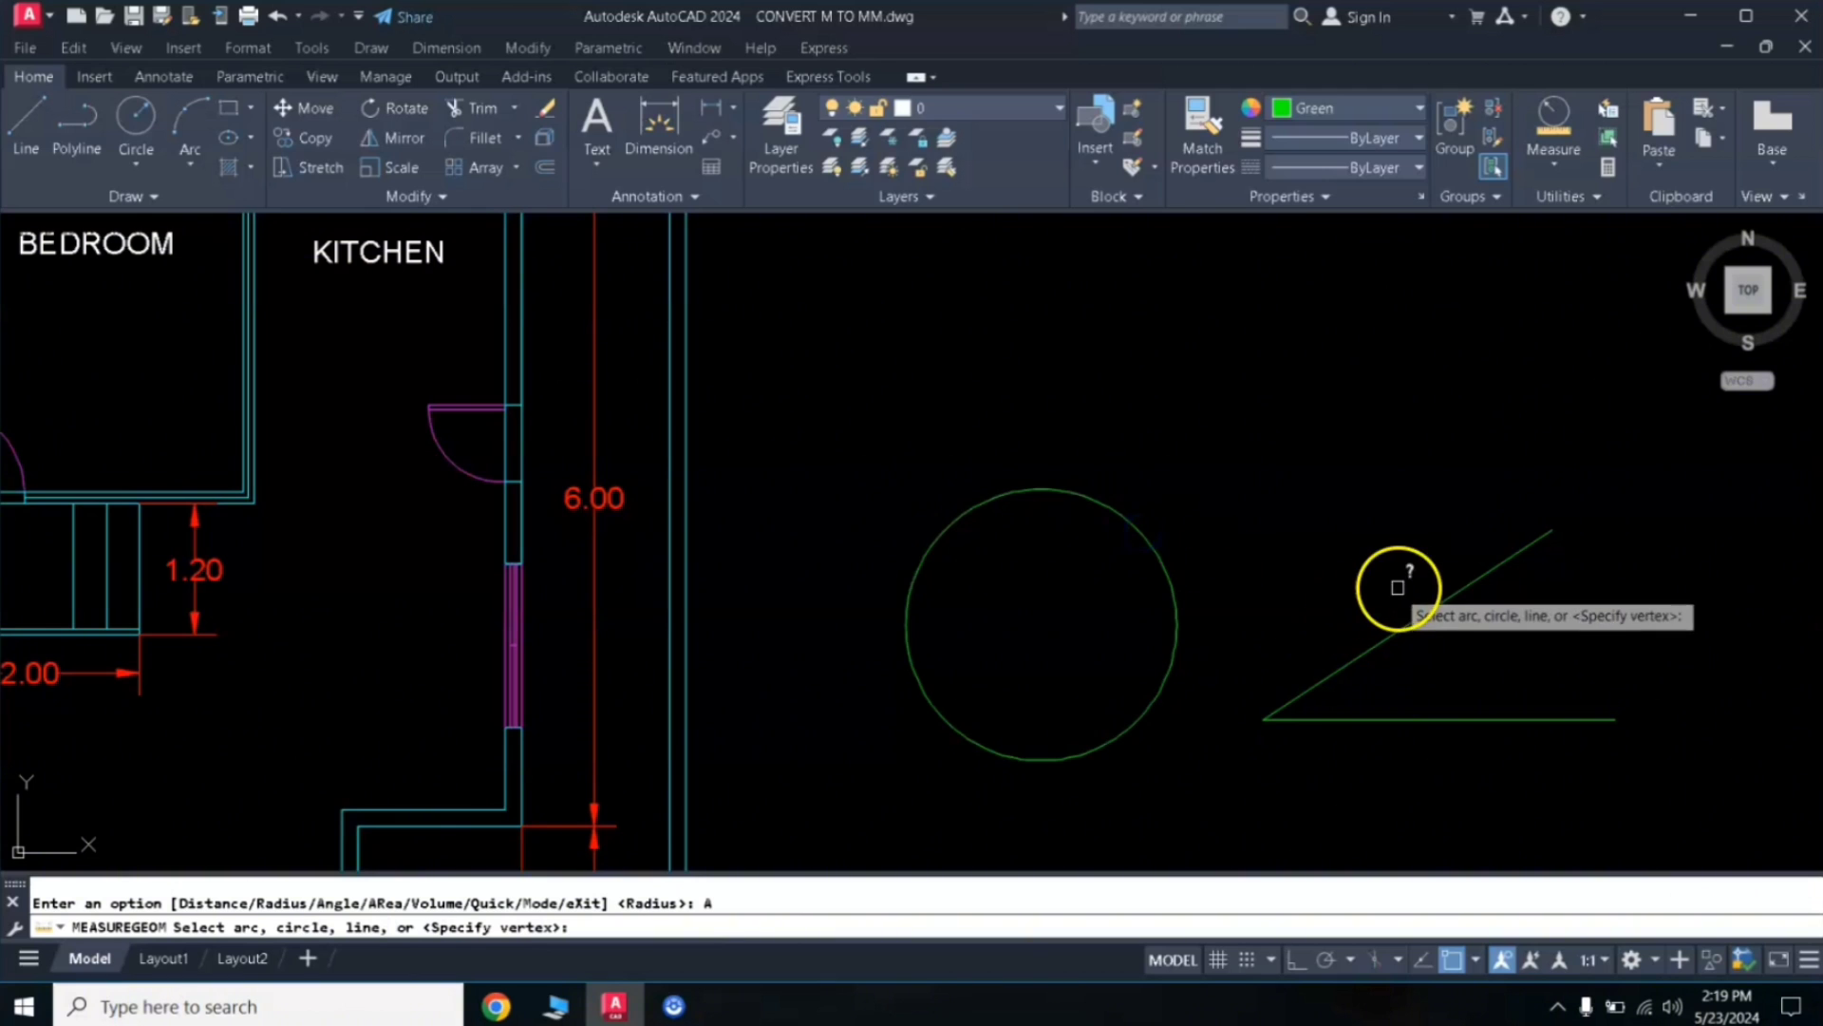
left_click(1429, 610)
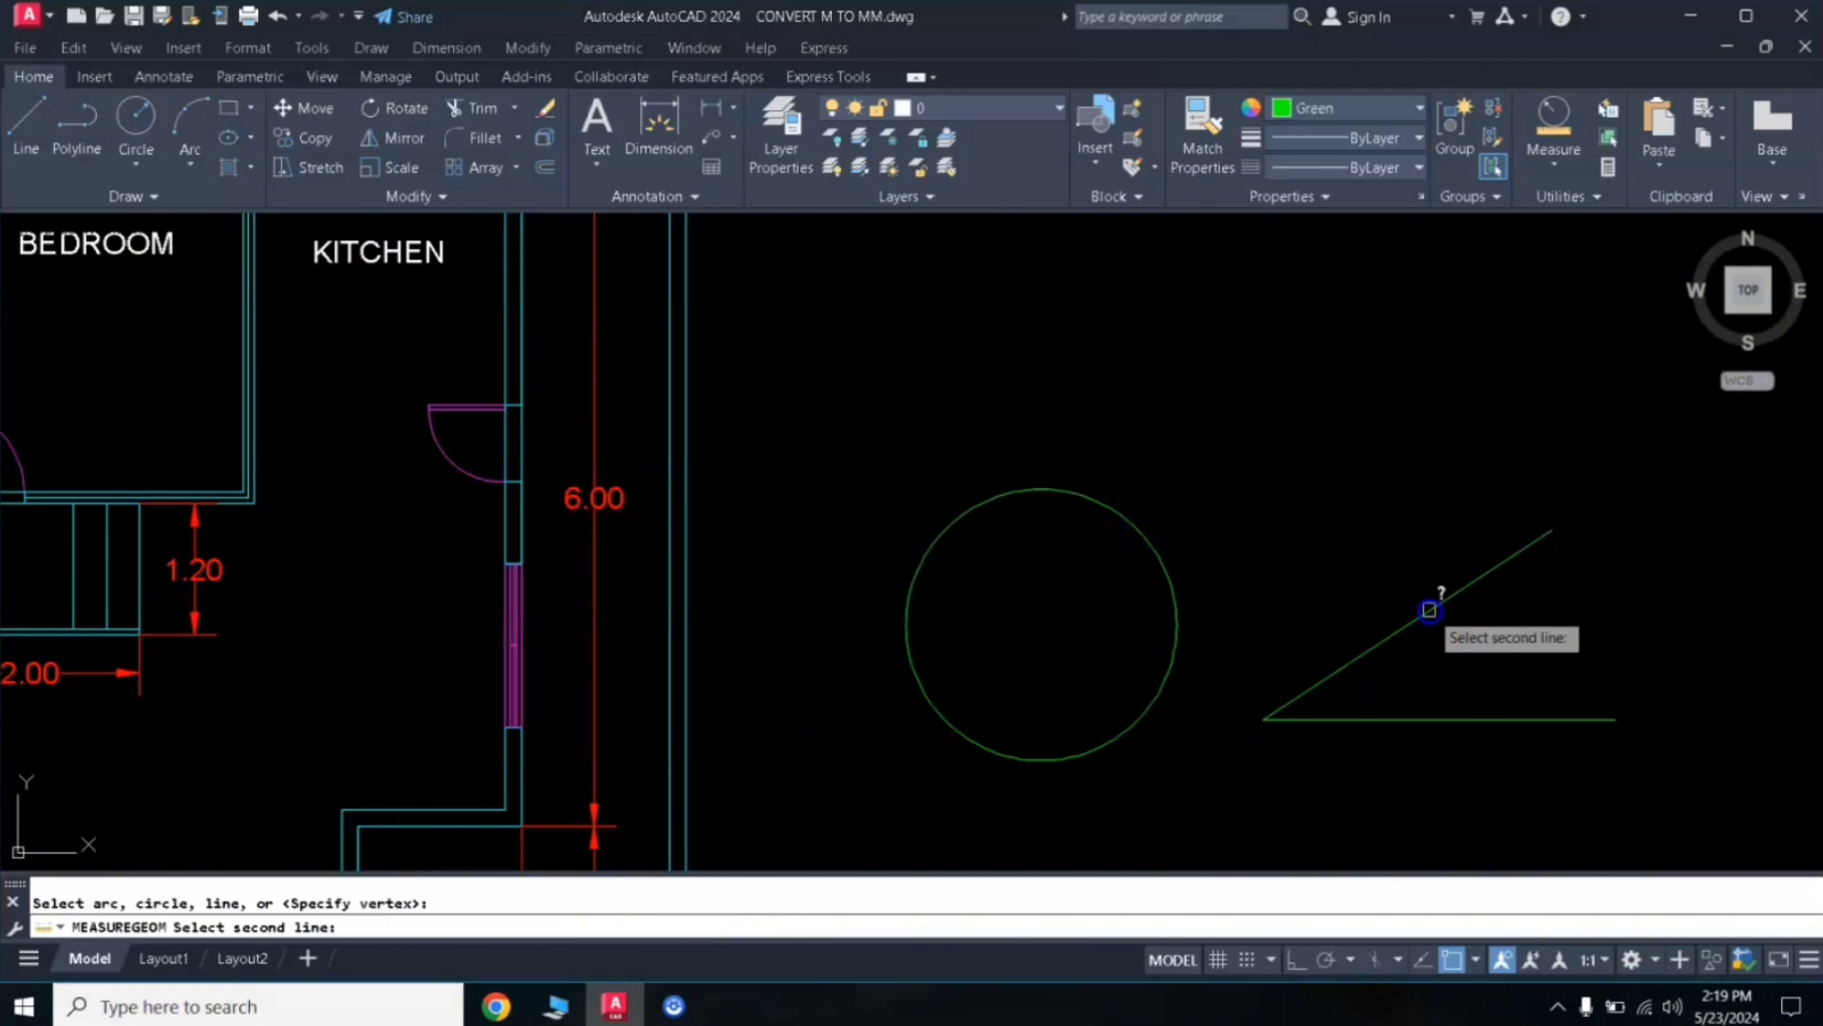
left_click(1425, 718)
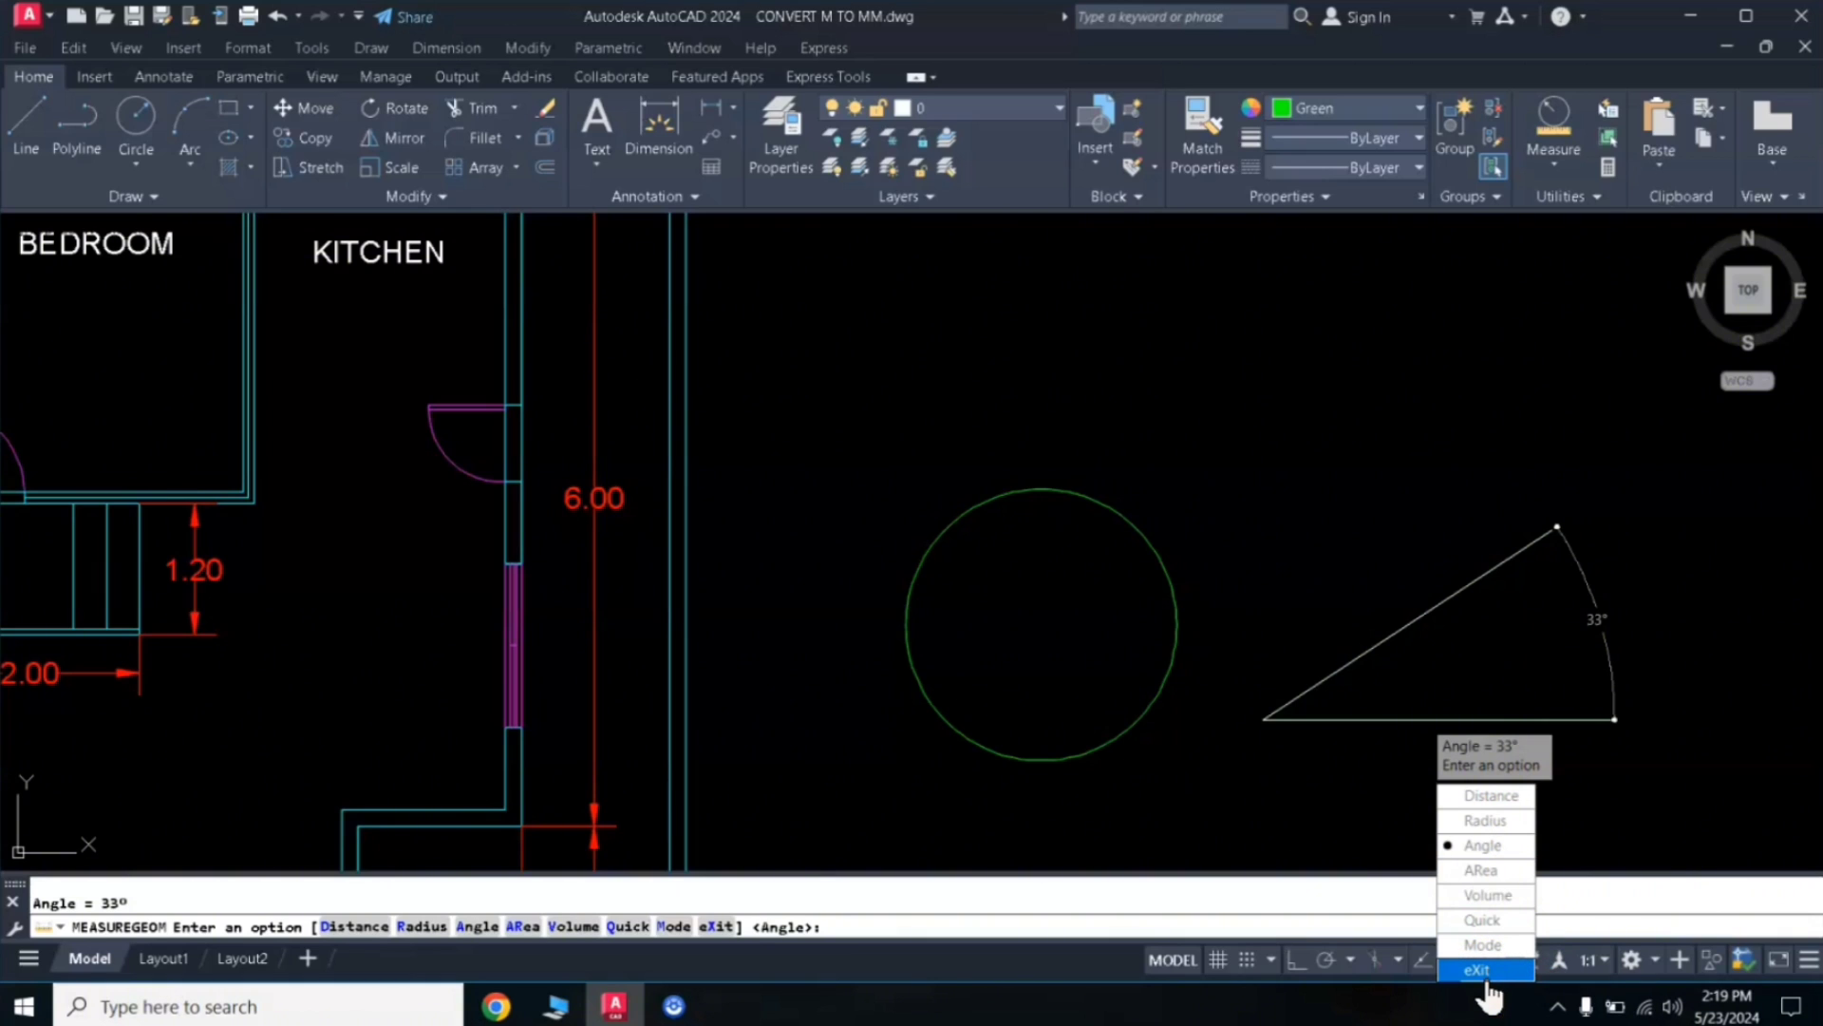
left_click(1488, 896)
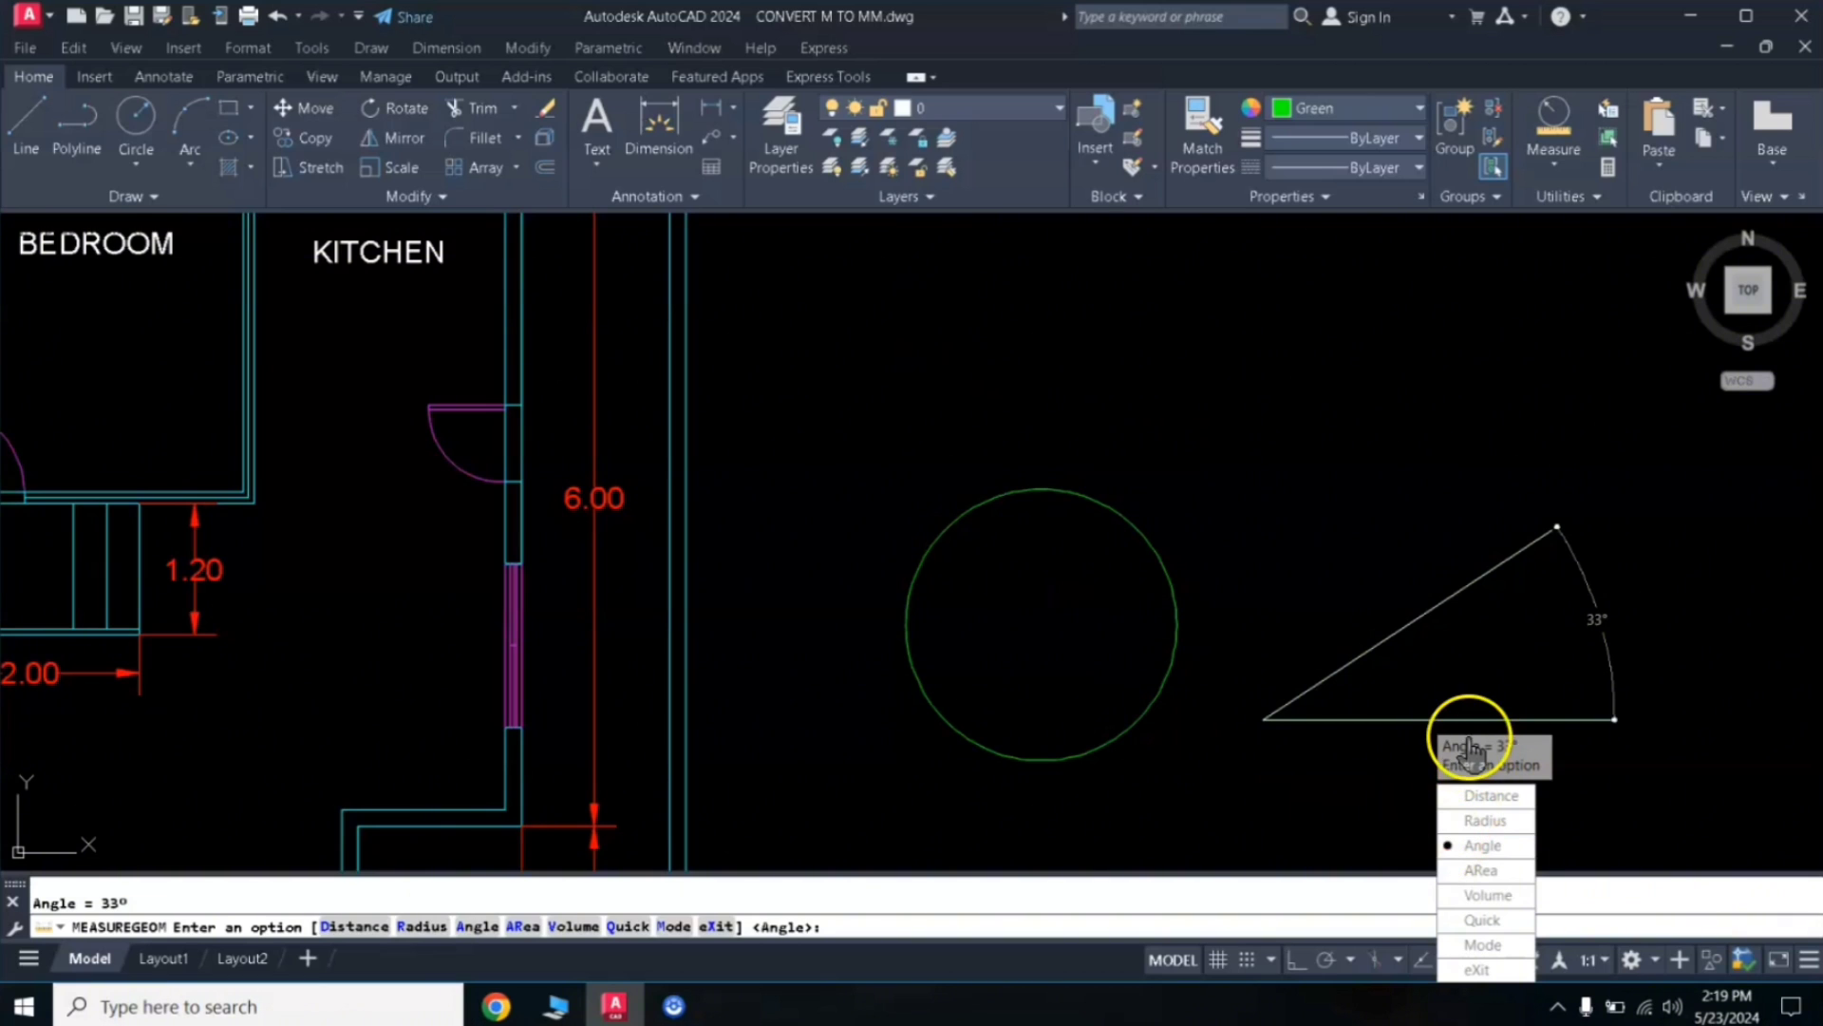
left_click(1500, 944)
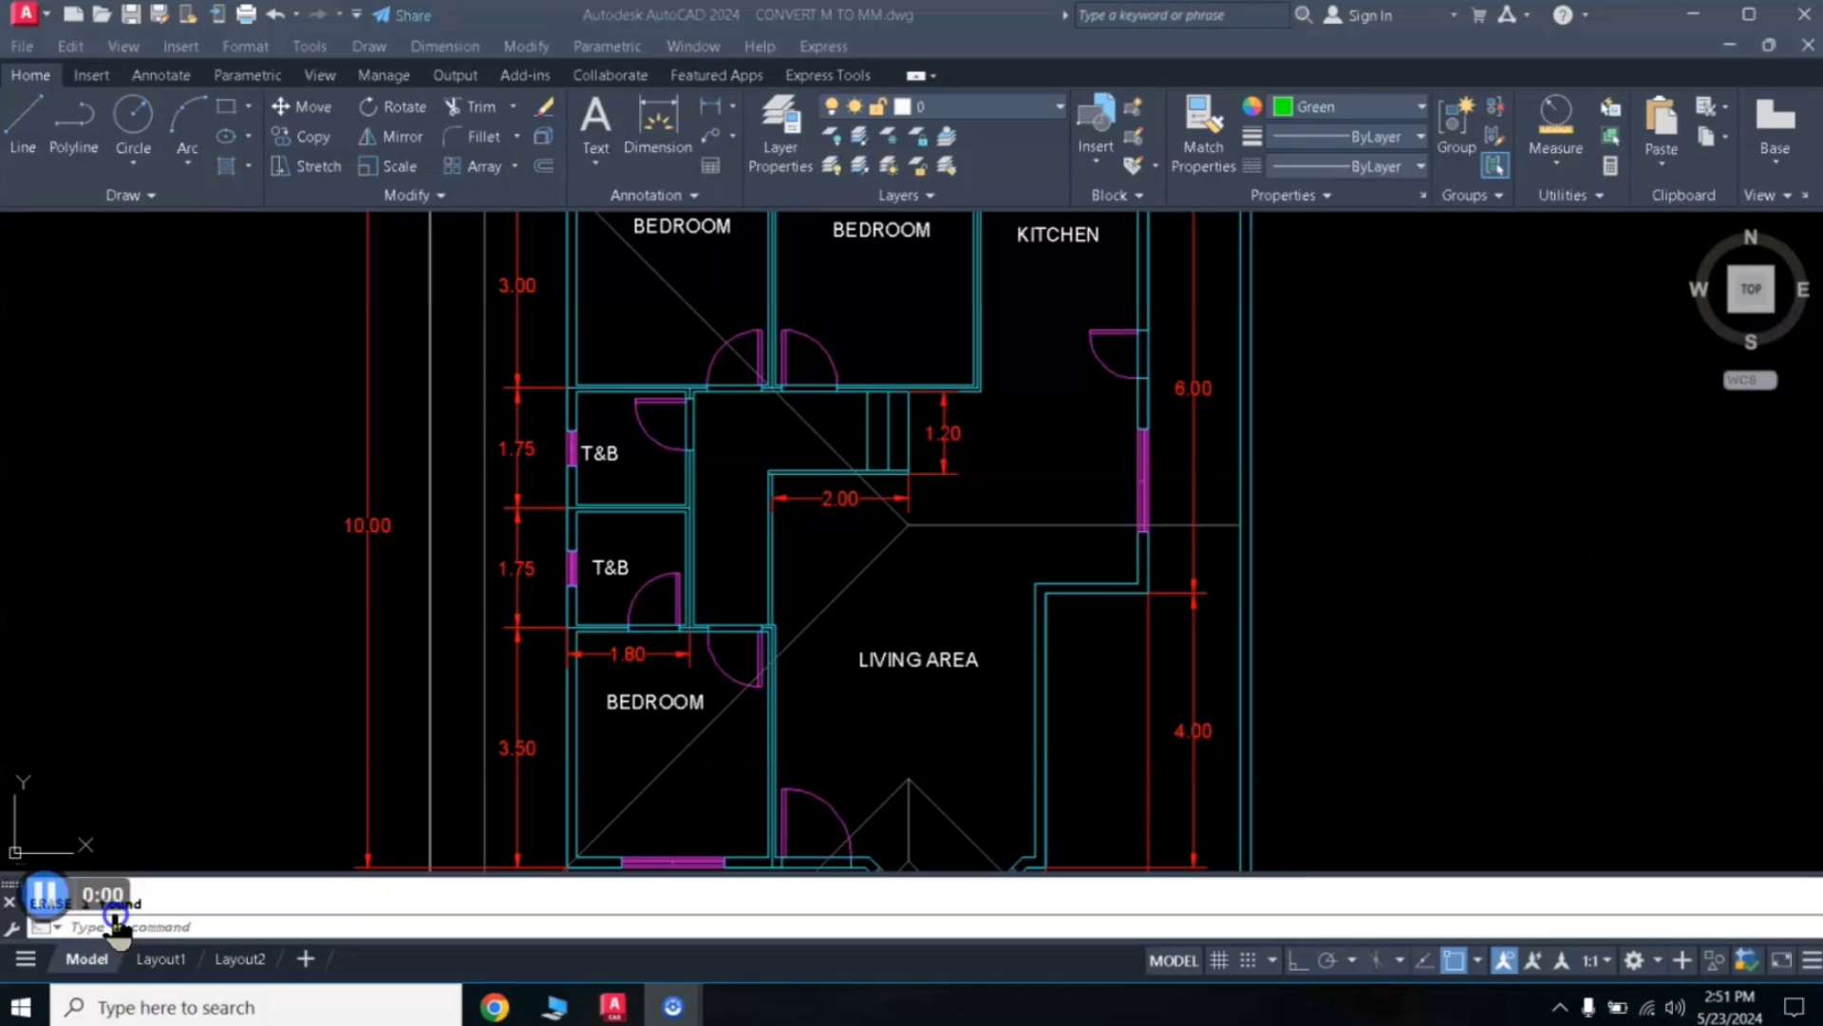
Draw a rectangle about 4.5 wide and 4.6 high in the empty space beside the floor plan
left_click(1147, 596)
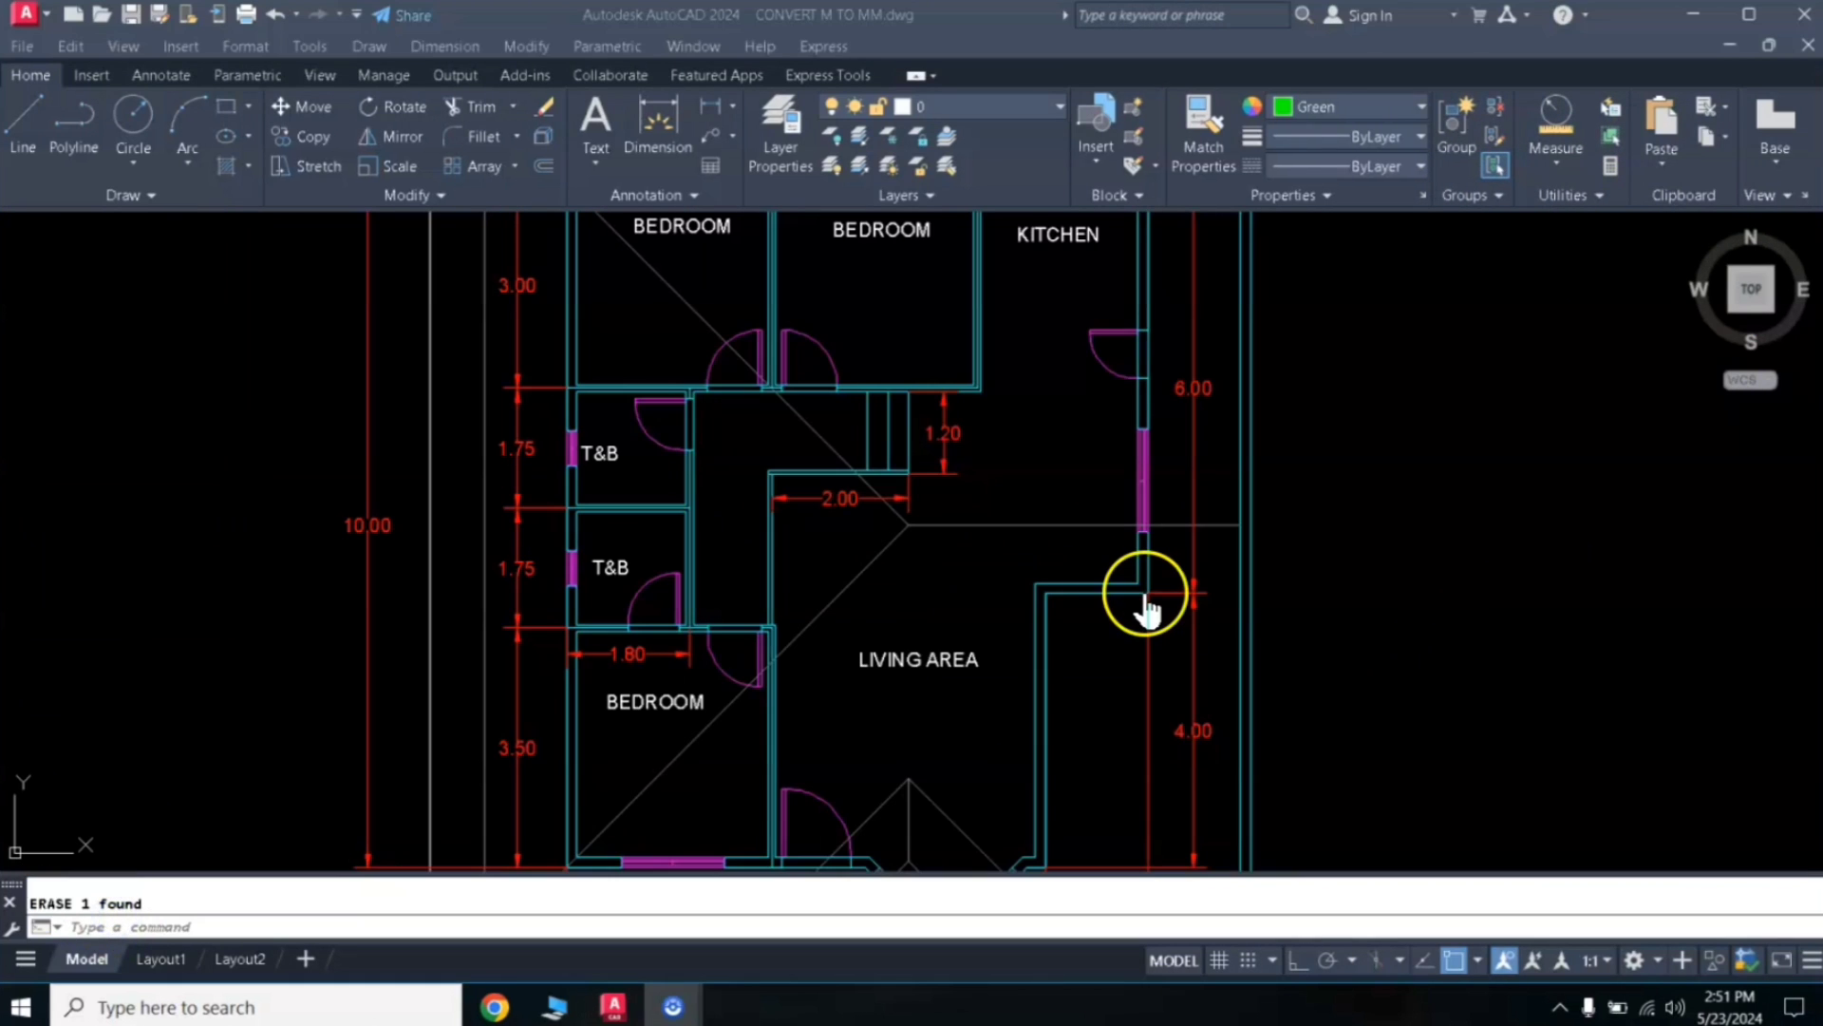
middle_click_drag(1222, 549, 940, 589)
middle_click_drag(718, 537, 735, 528)
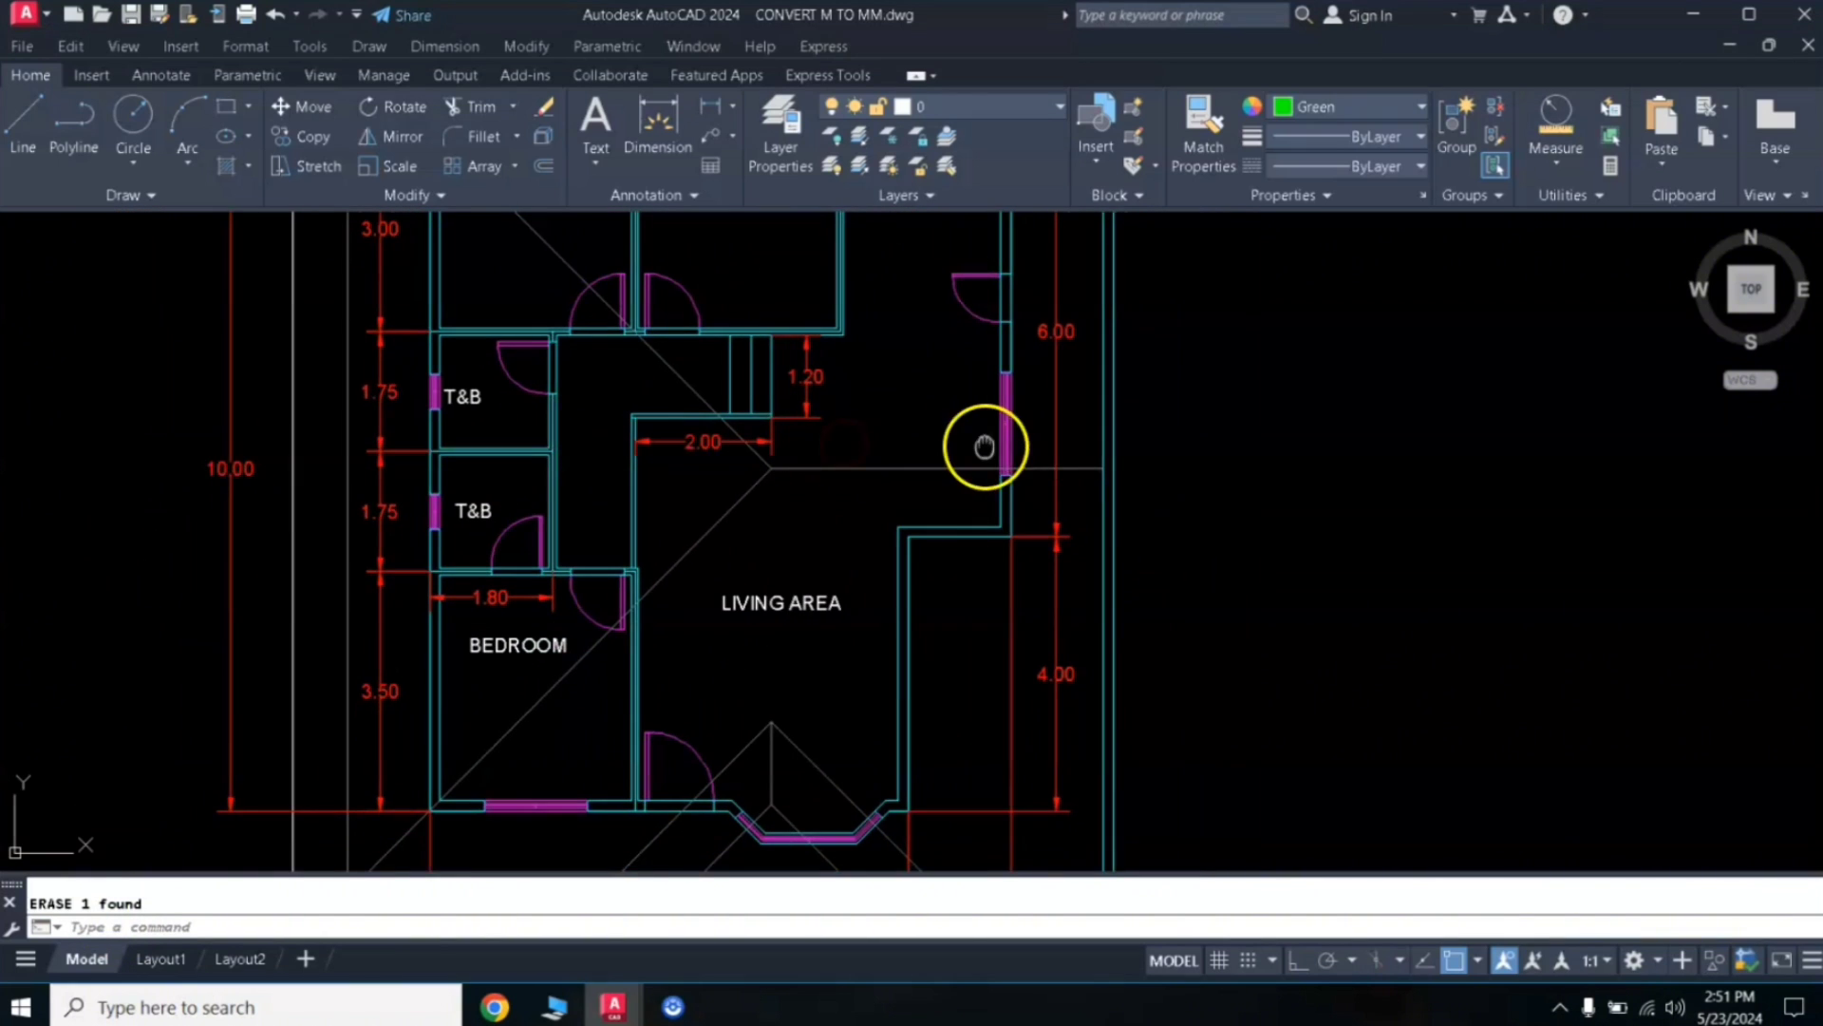
middle_click_drag(984, 447, 932, 492)
middle_click_drag(1212, 541, 892, 558)
scroll(1193, 518, "up", 2)
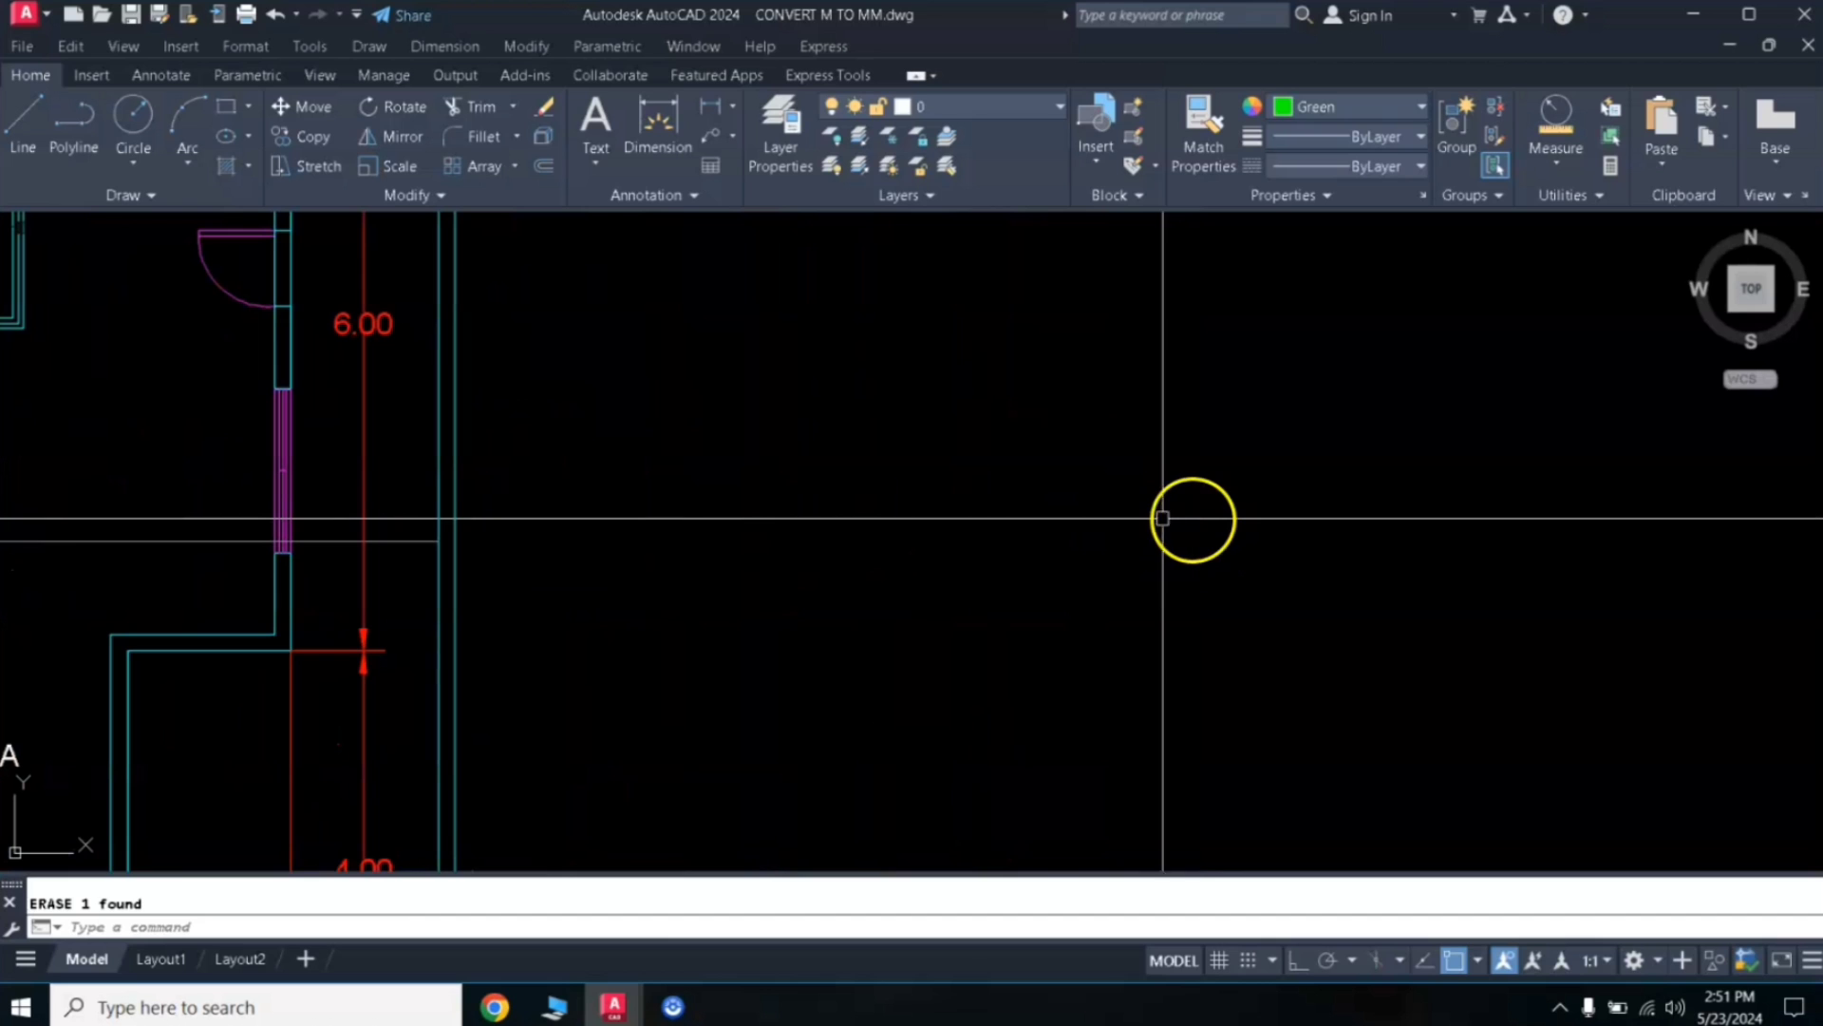
scroll(1056, 513, "down", 2)
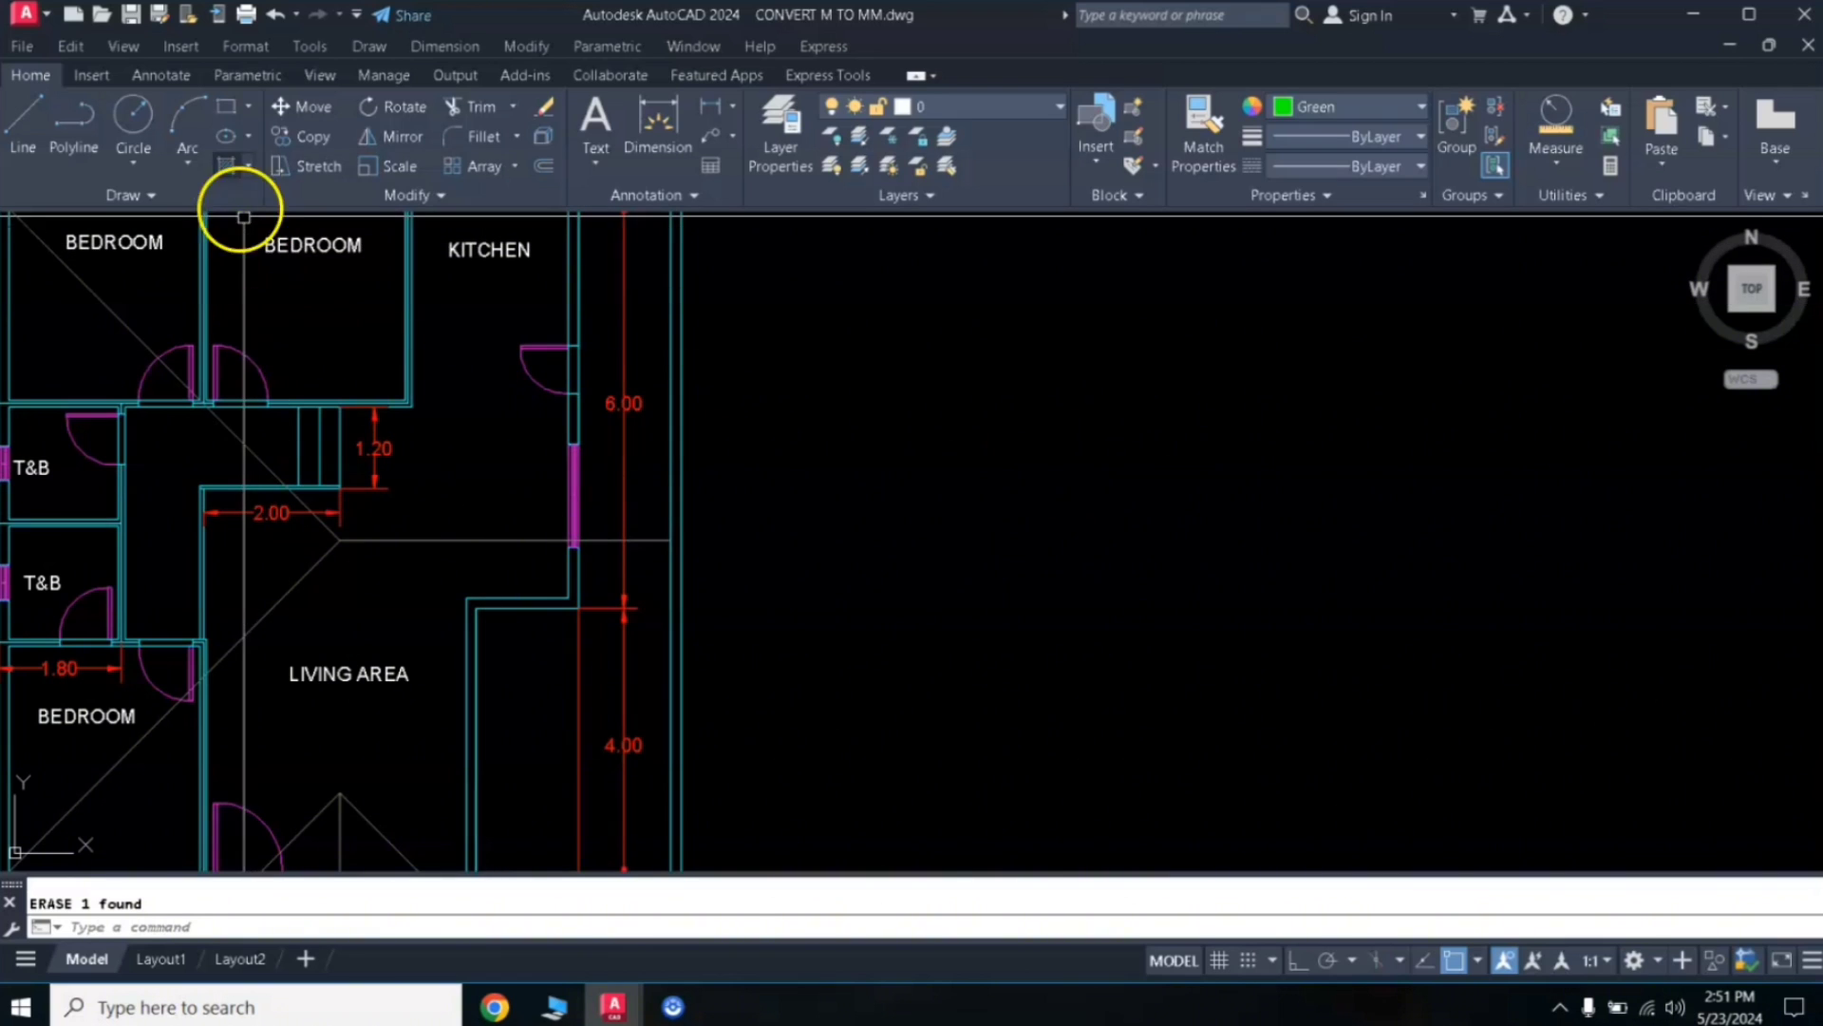
left_click(226, 106)
left_click(989, 348)
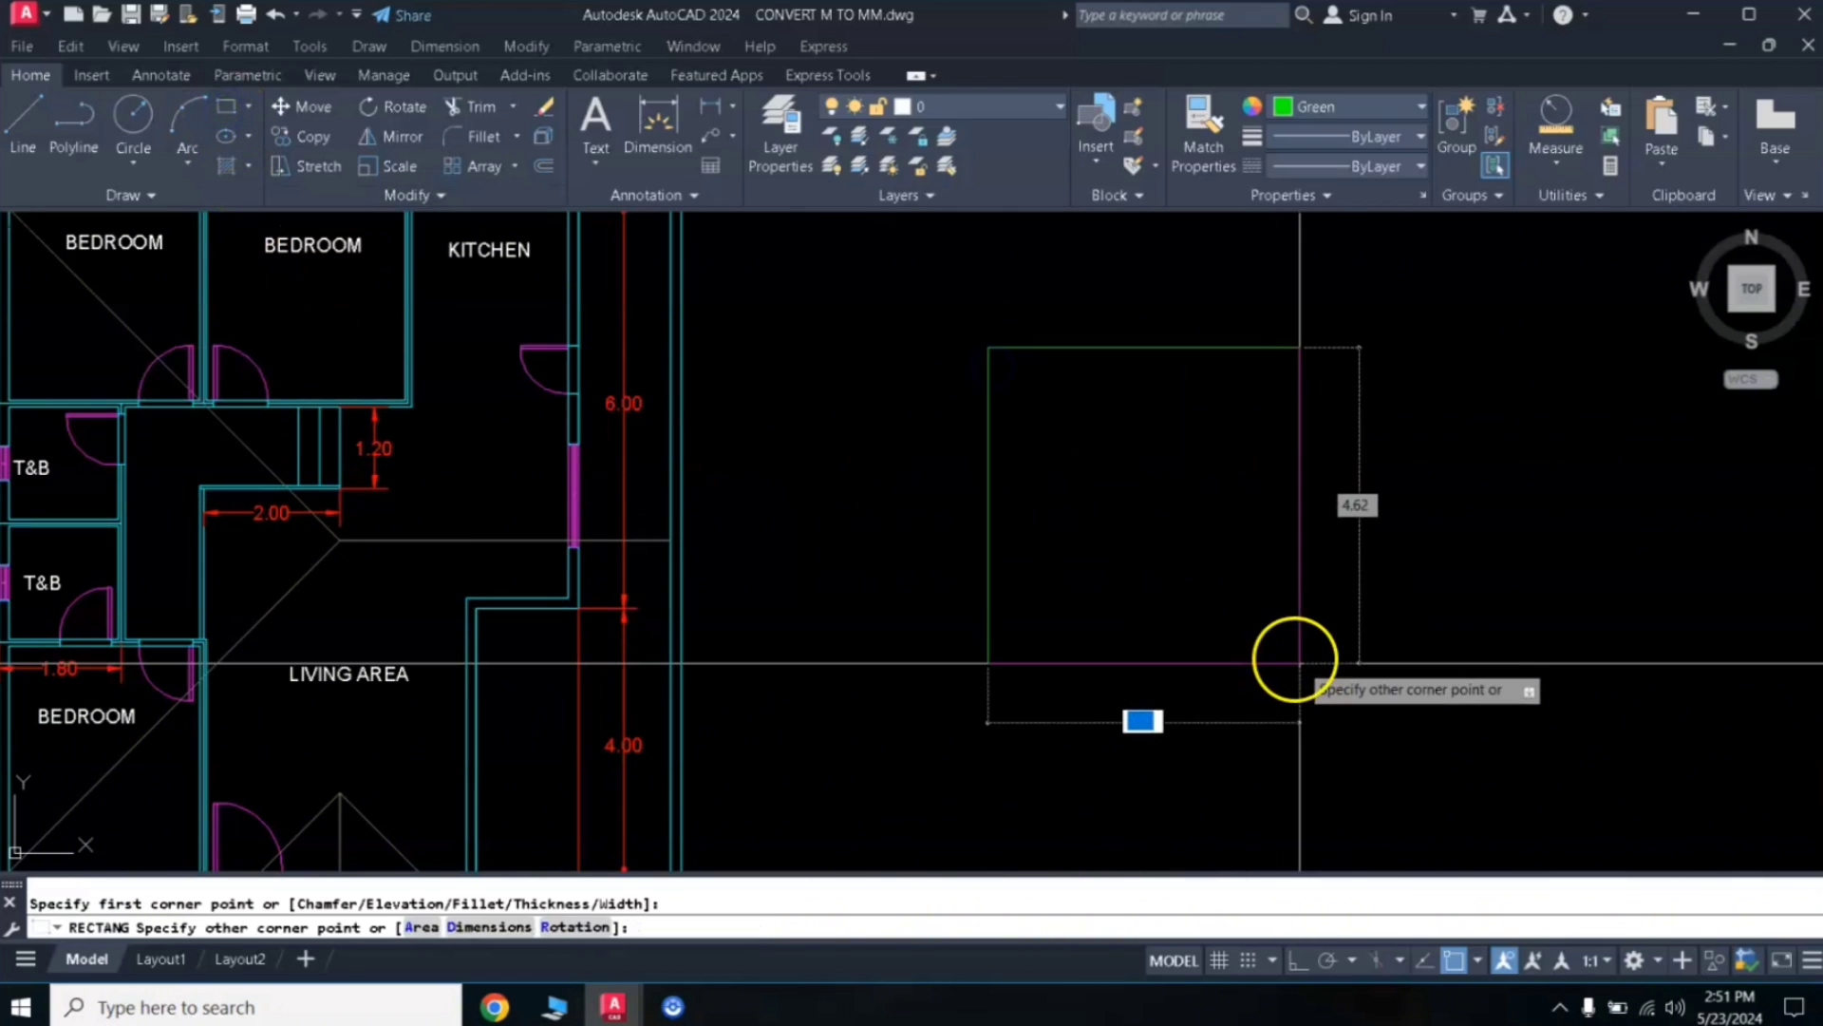
left_click(1300, 663)
Convert the rectangle's upper edge to an outward arc with its midpoint about 1.5 above the edge
middle_click_drag(1174, 498, 1143, 584)
left_click(1176, 440)
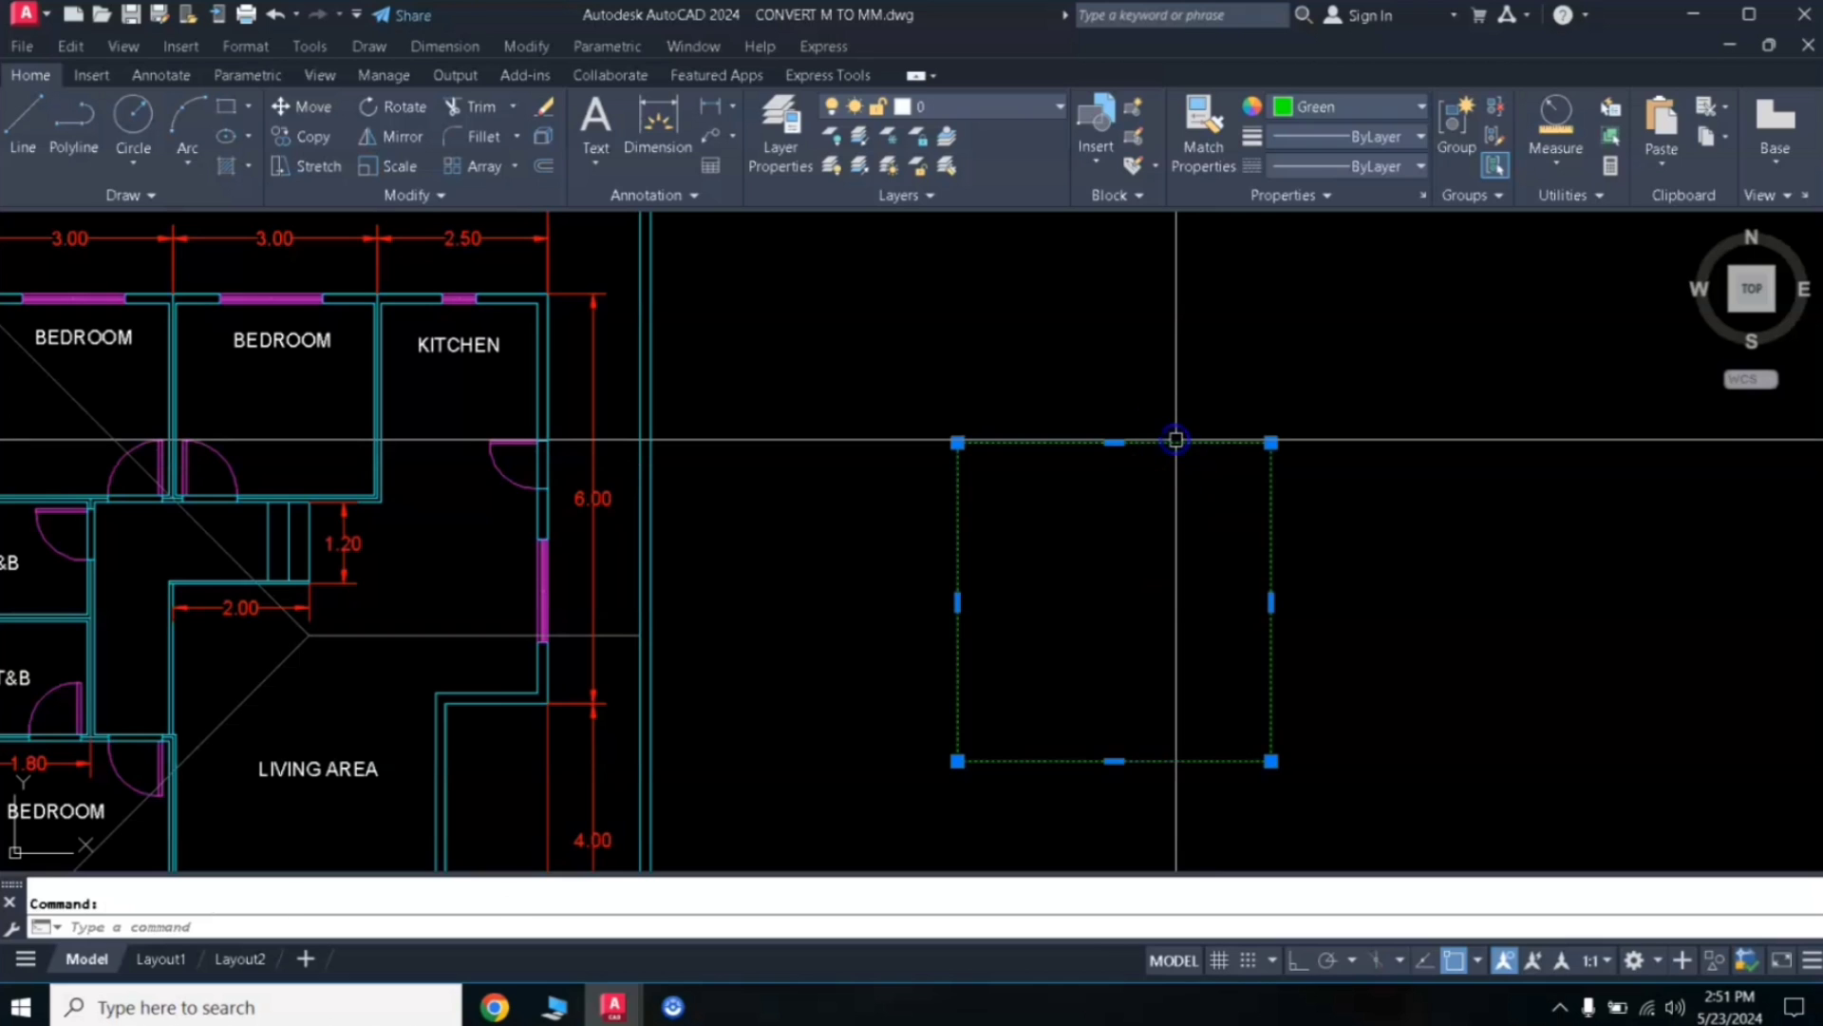
left_click(1114, 442)
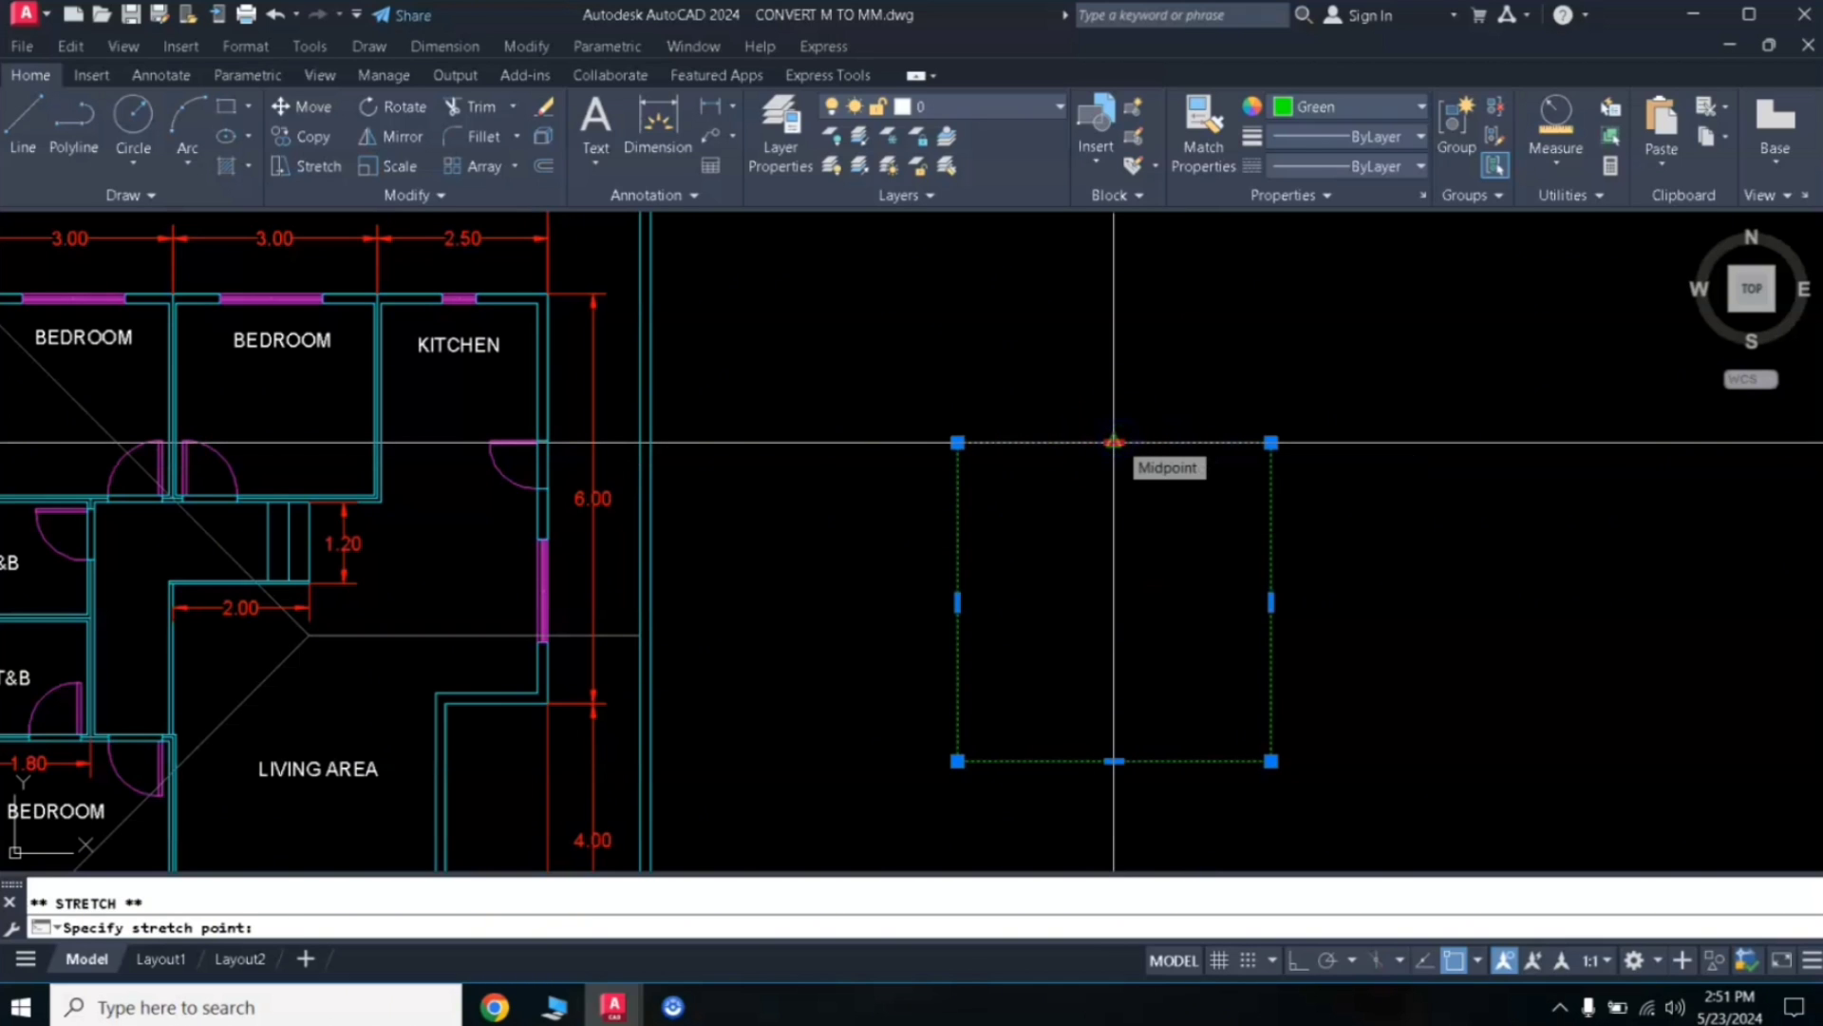
left_click(1114, 442)
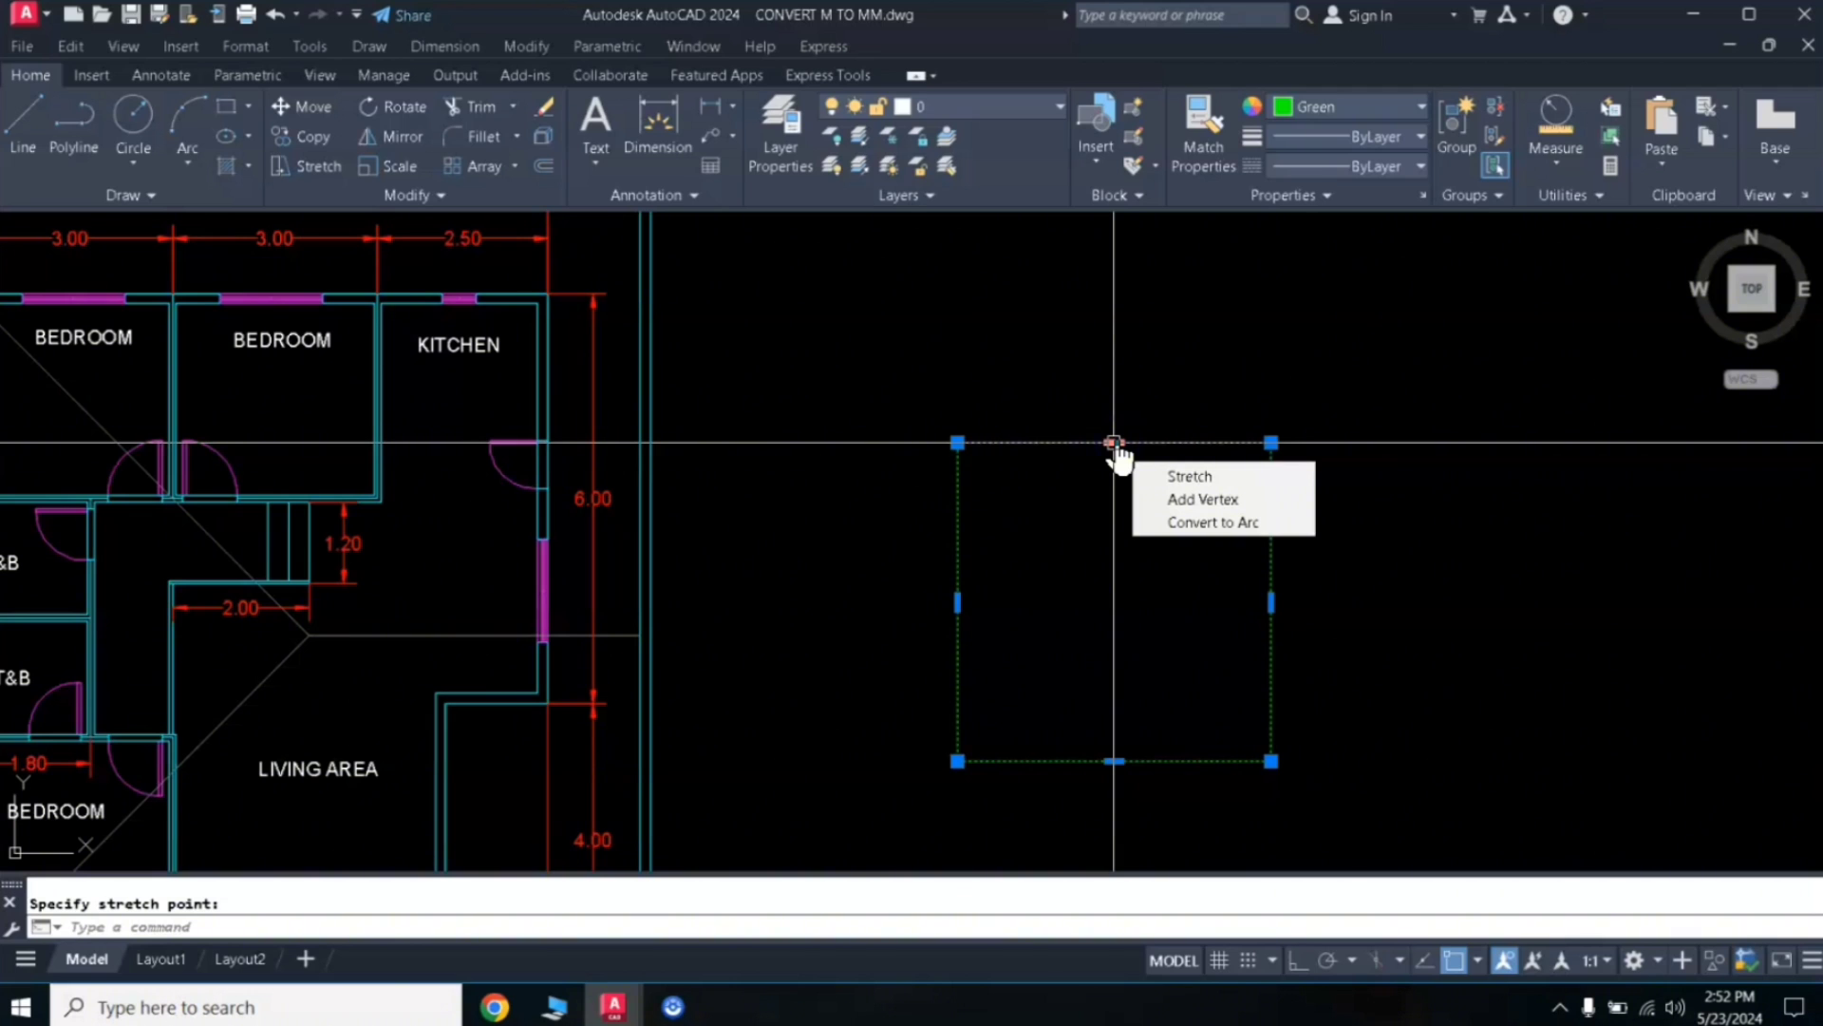
left_click(1223, 523)
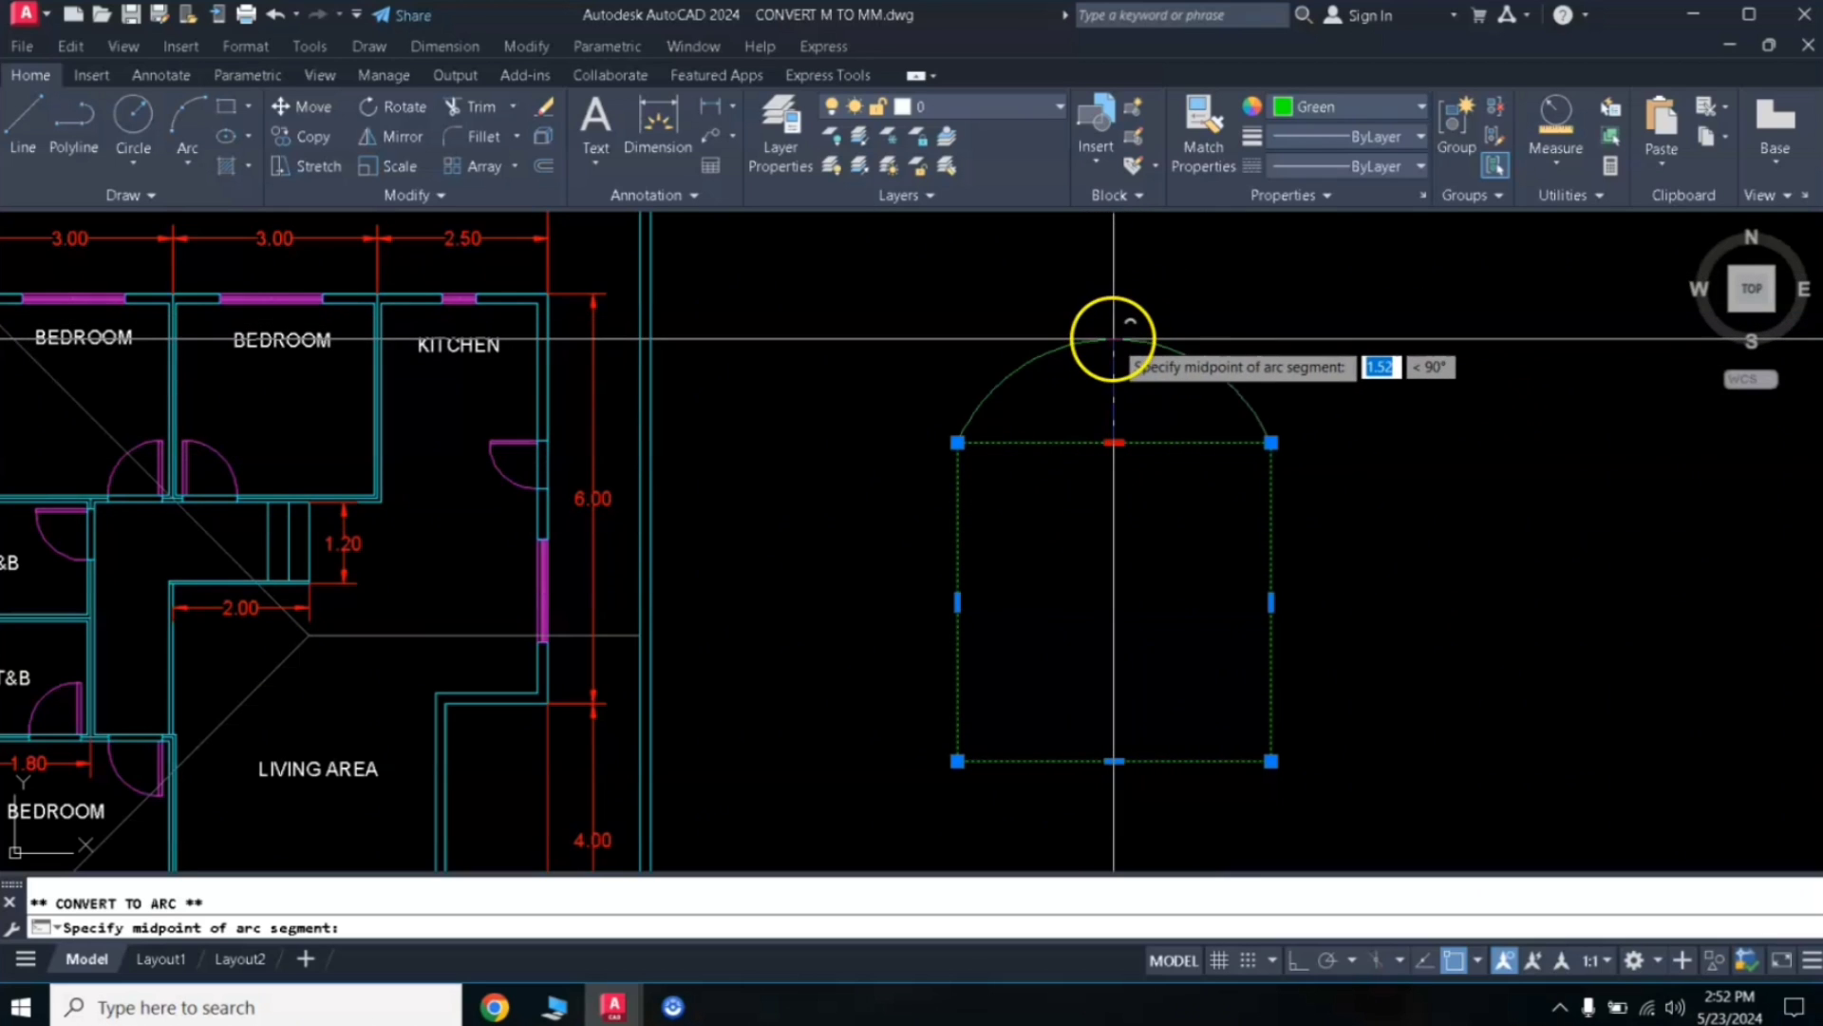
left_click(1116, 338)
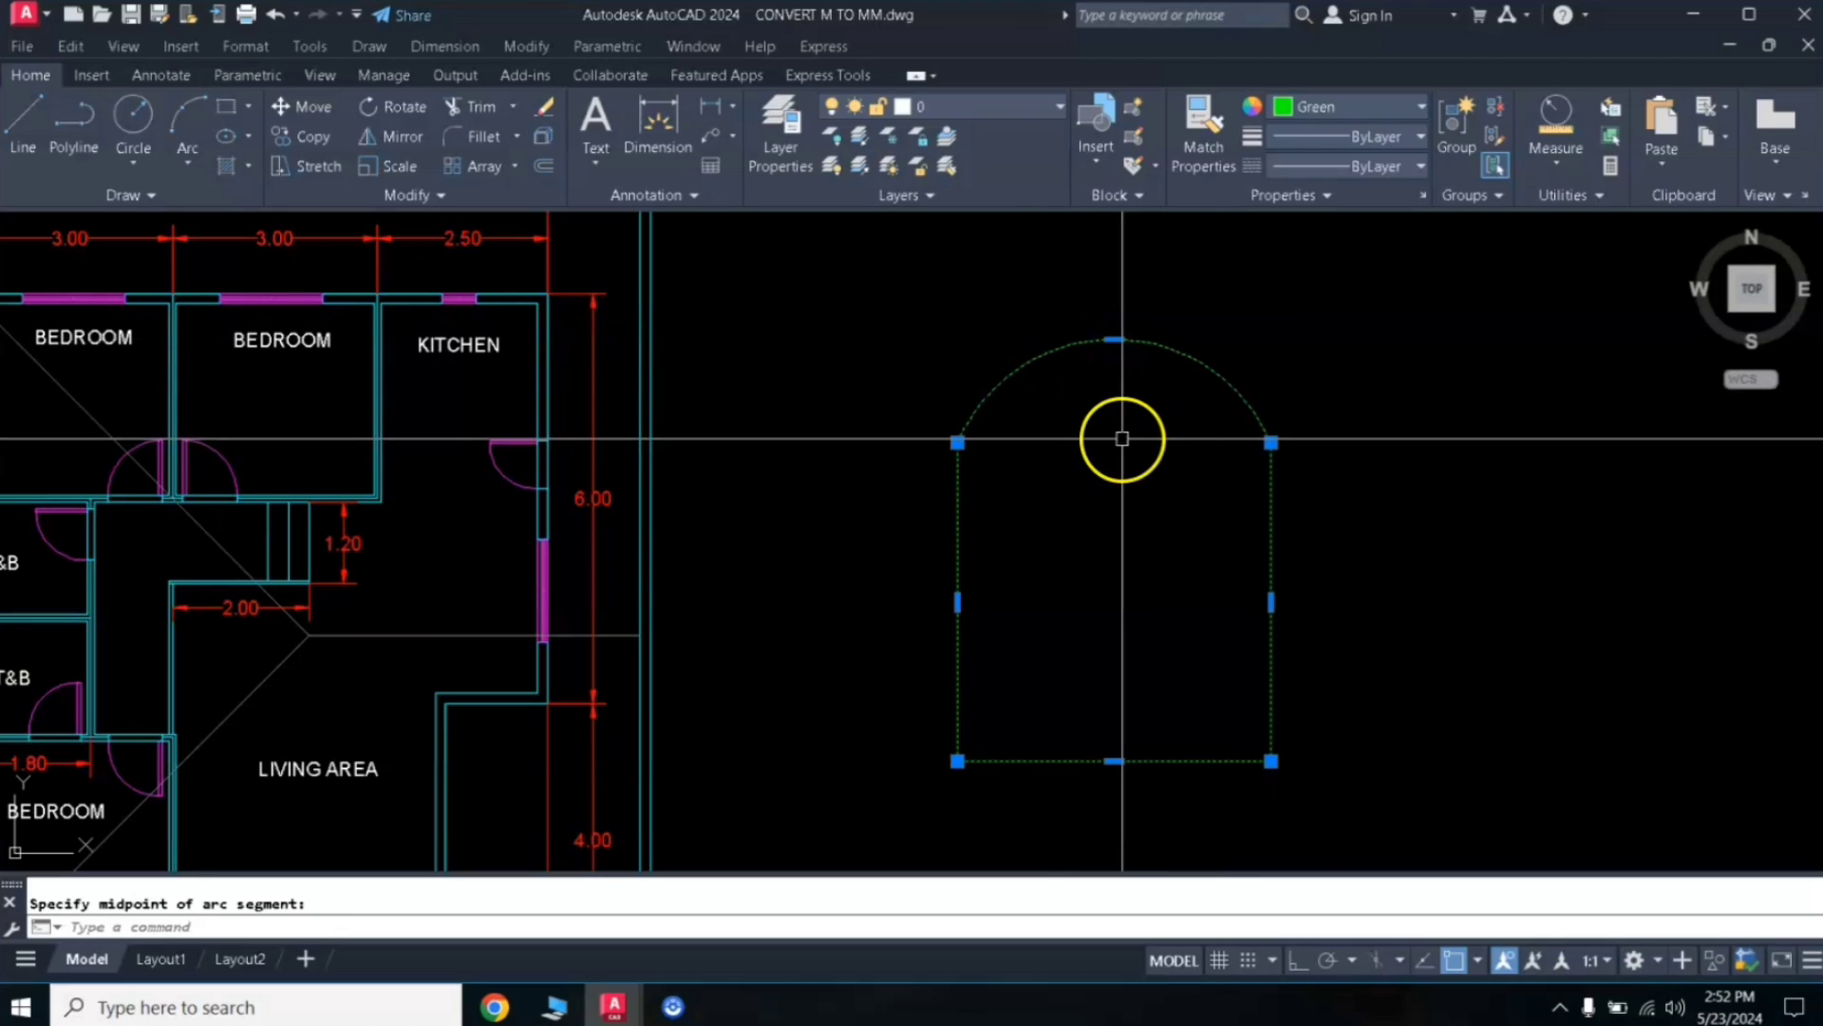
Add a vertex to the shape's right edge, placed about 2 units outward to form a point
left_click(1272, 602)
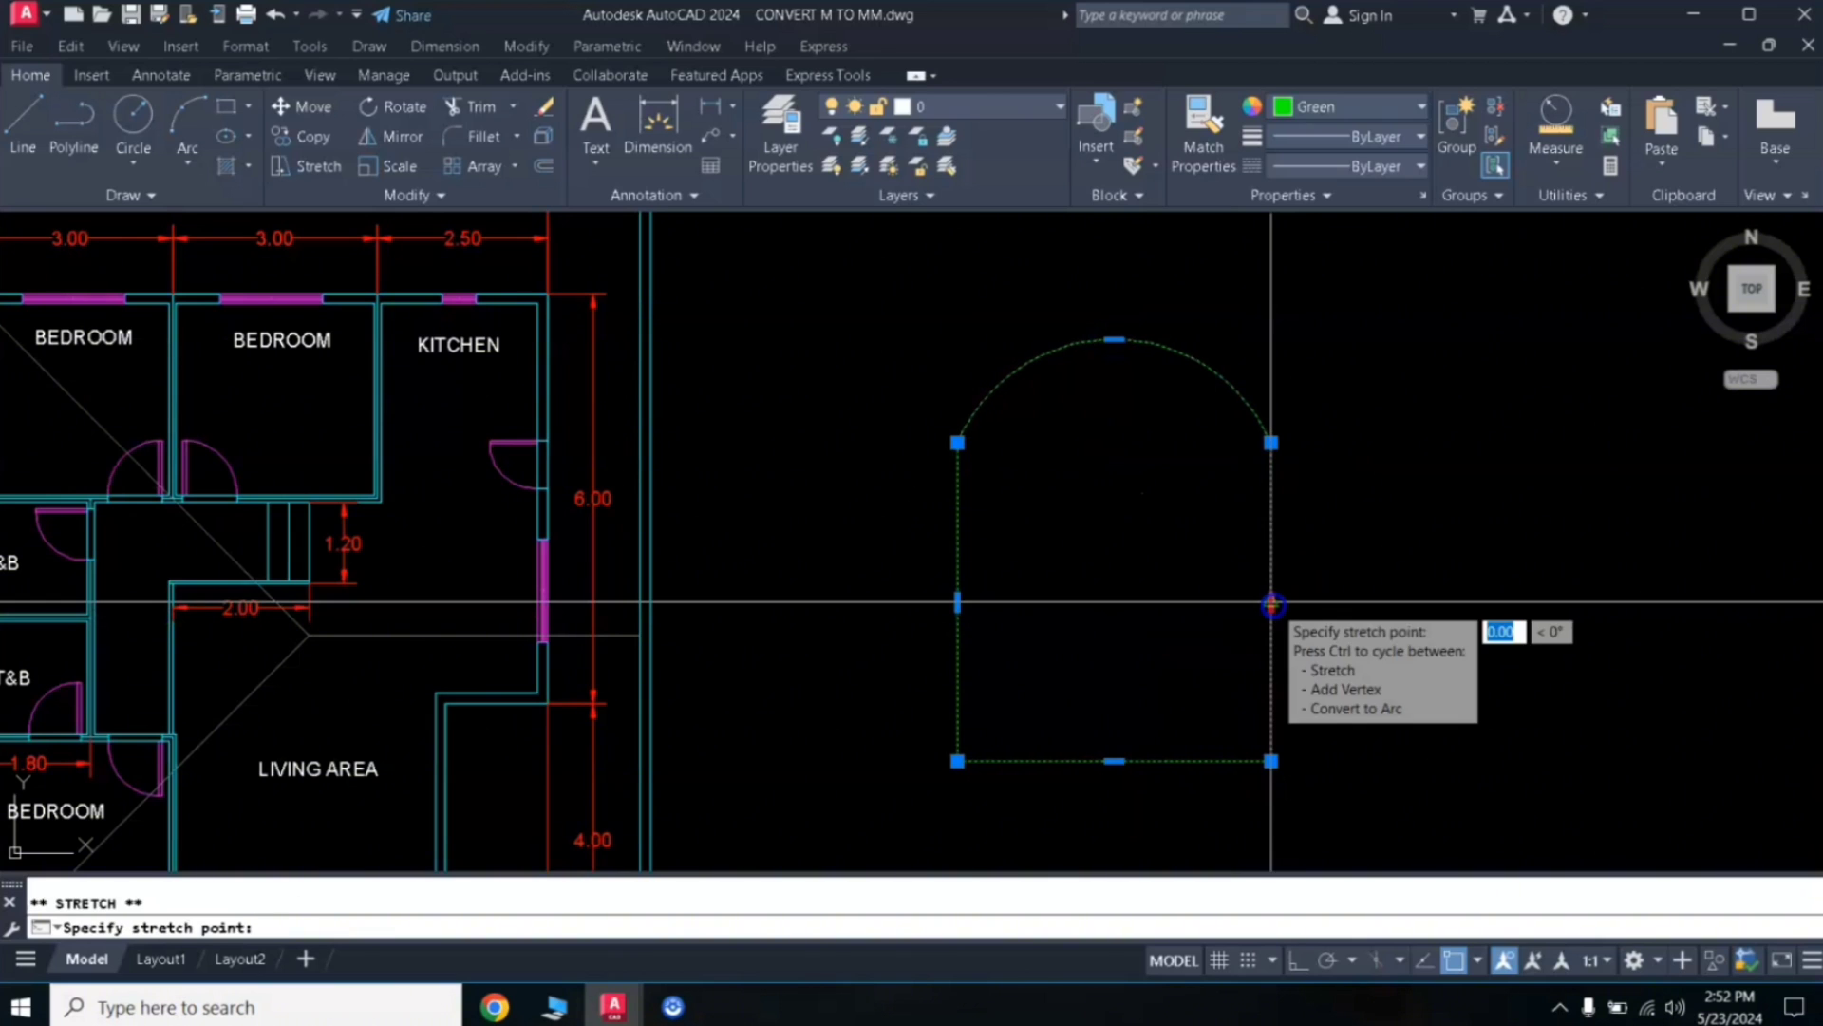
left_click(1272, 602)
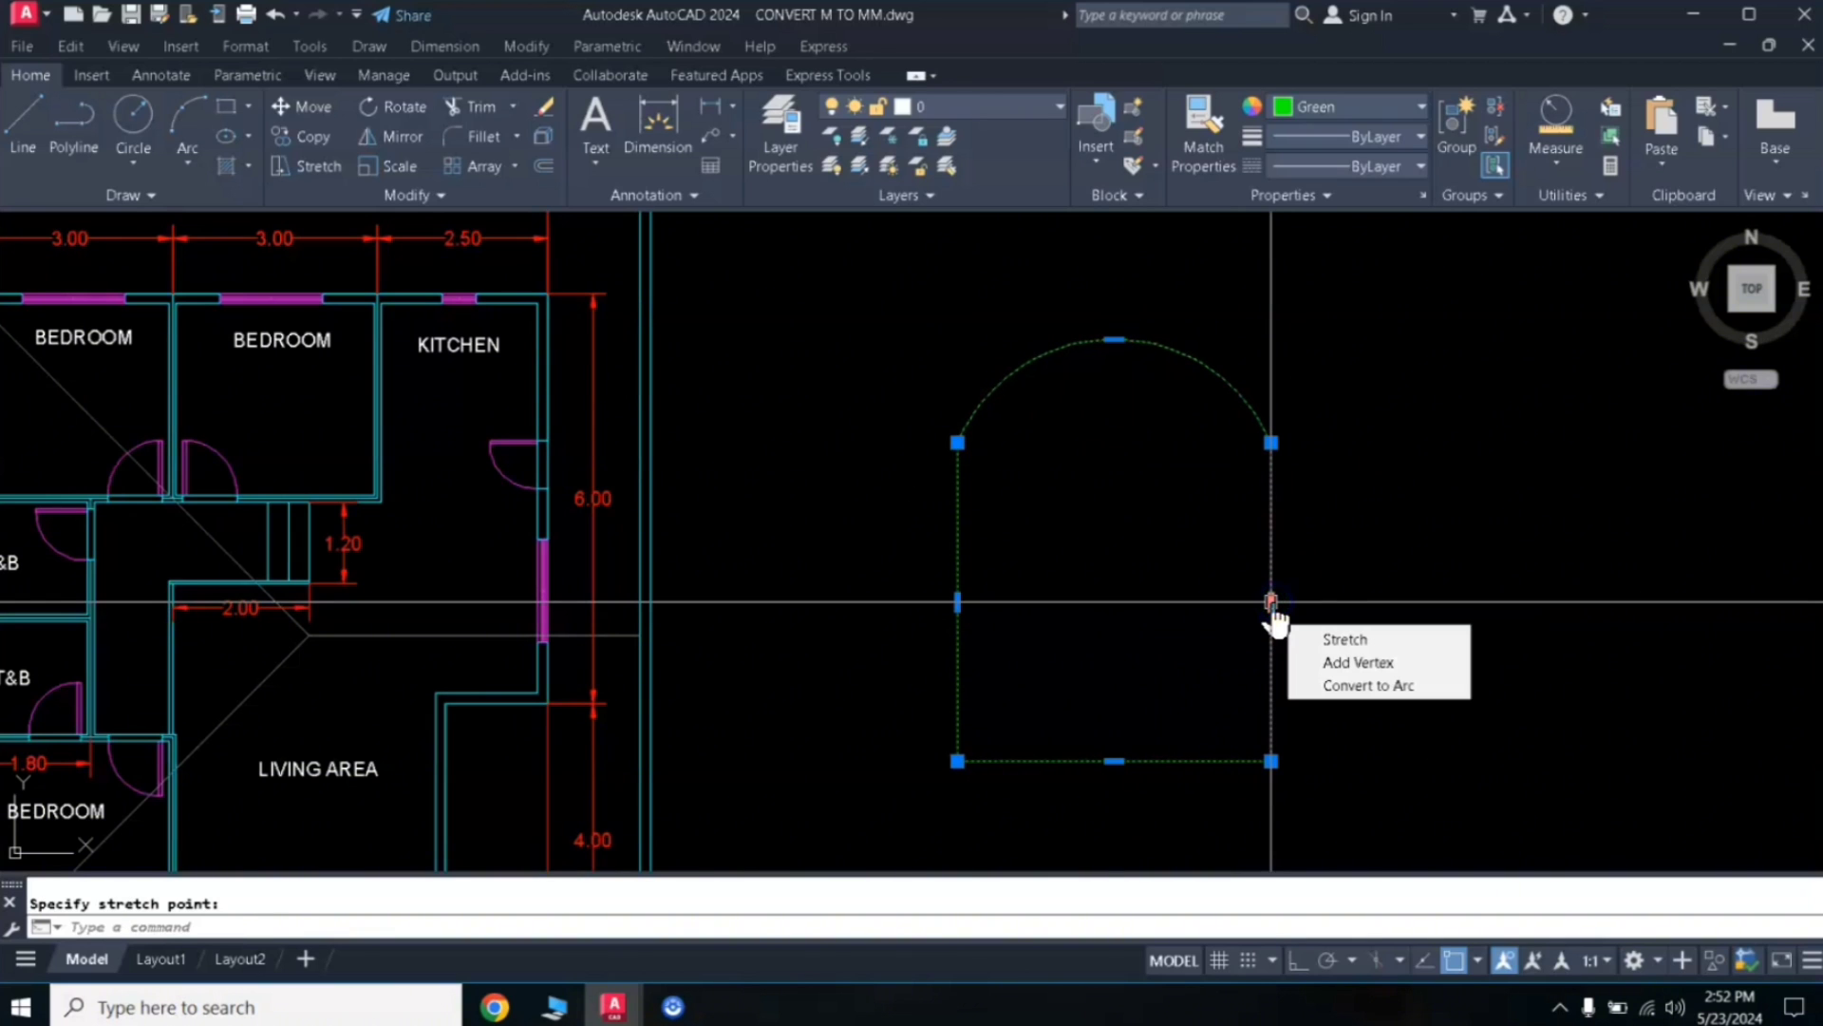
left_click(1344, 662)
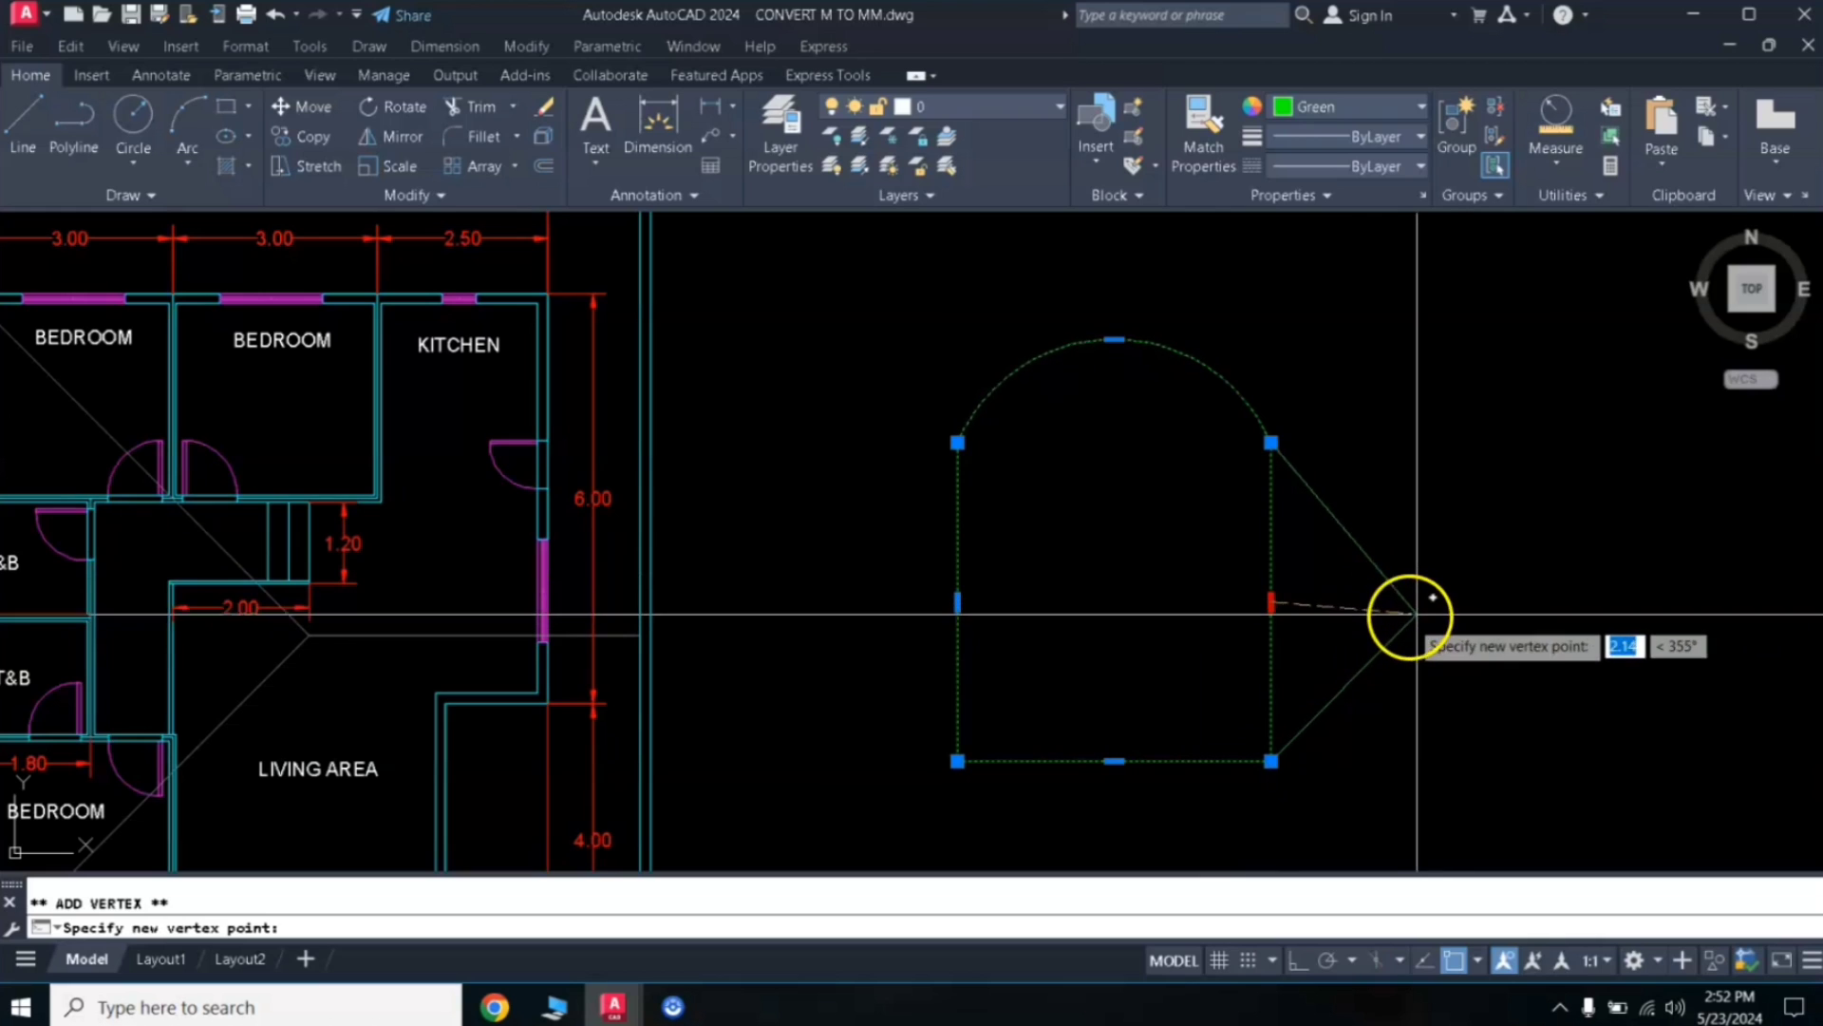
left_click(1425, 604)
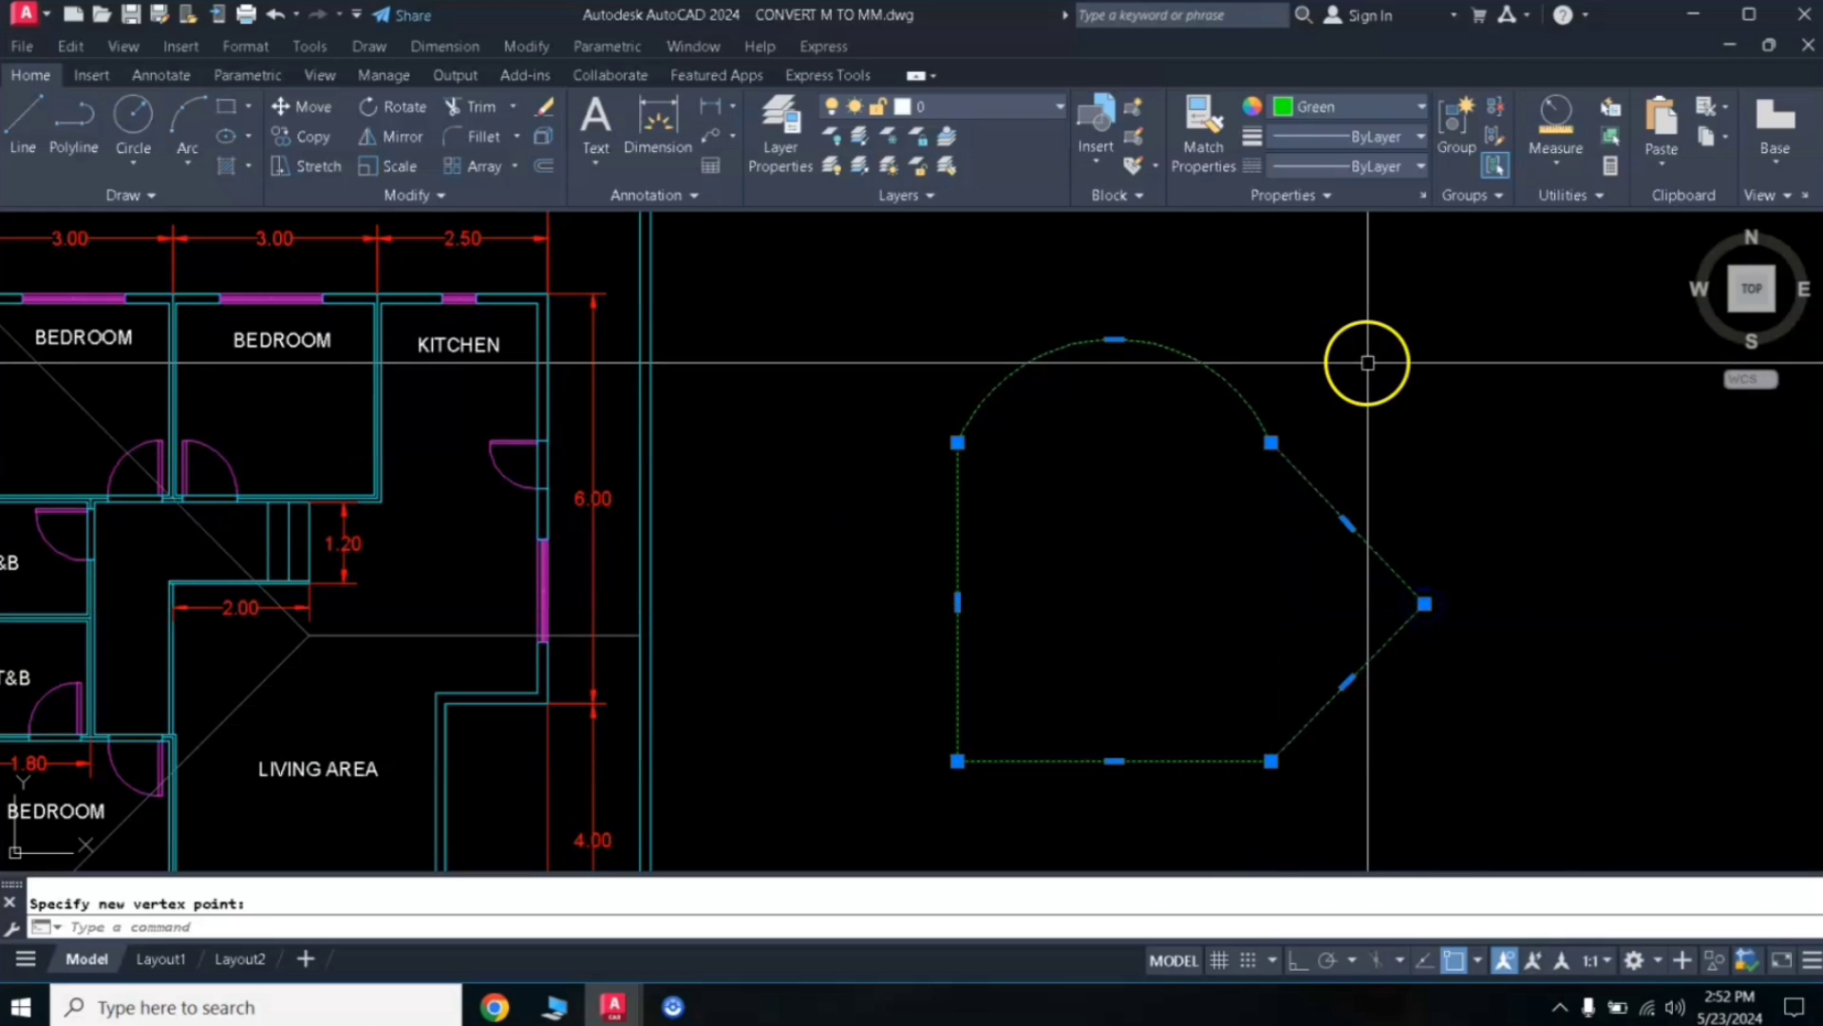
Remove the outward vertex from the shape's right side
left_click(1424, 603)
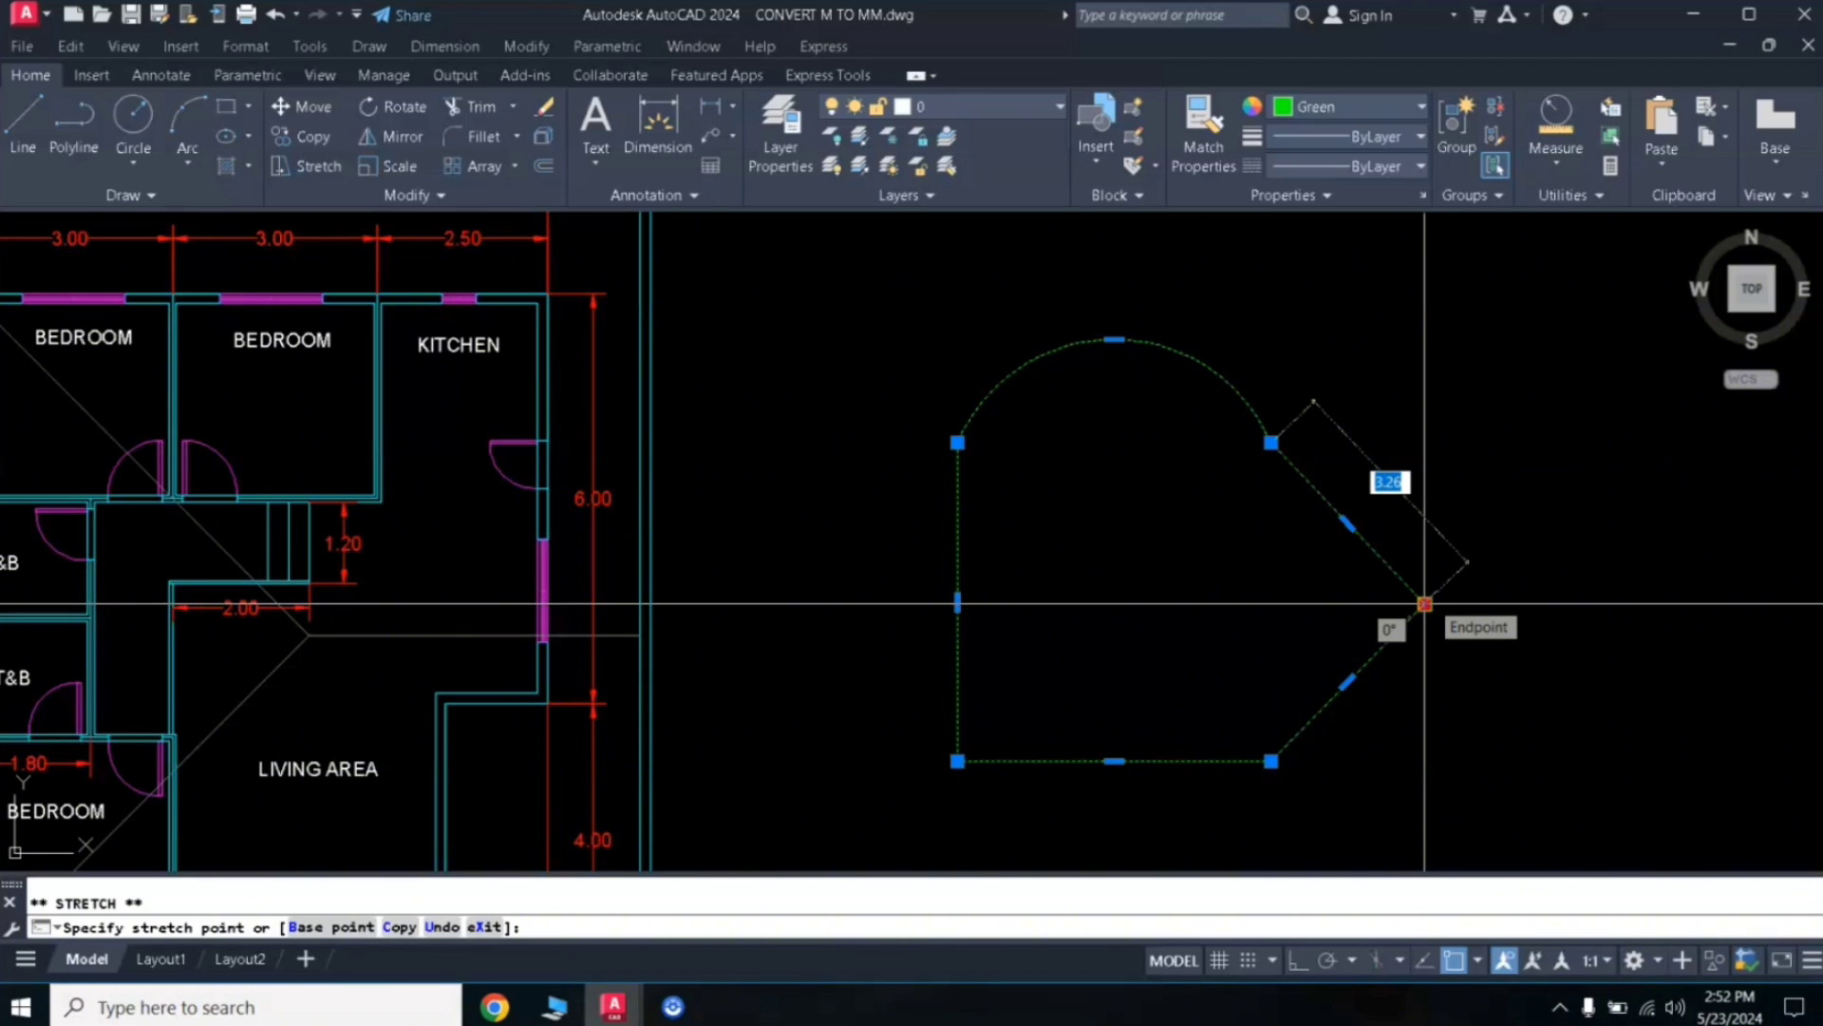
right_click(1425, 604)
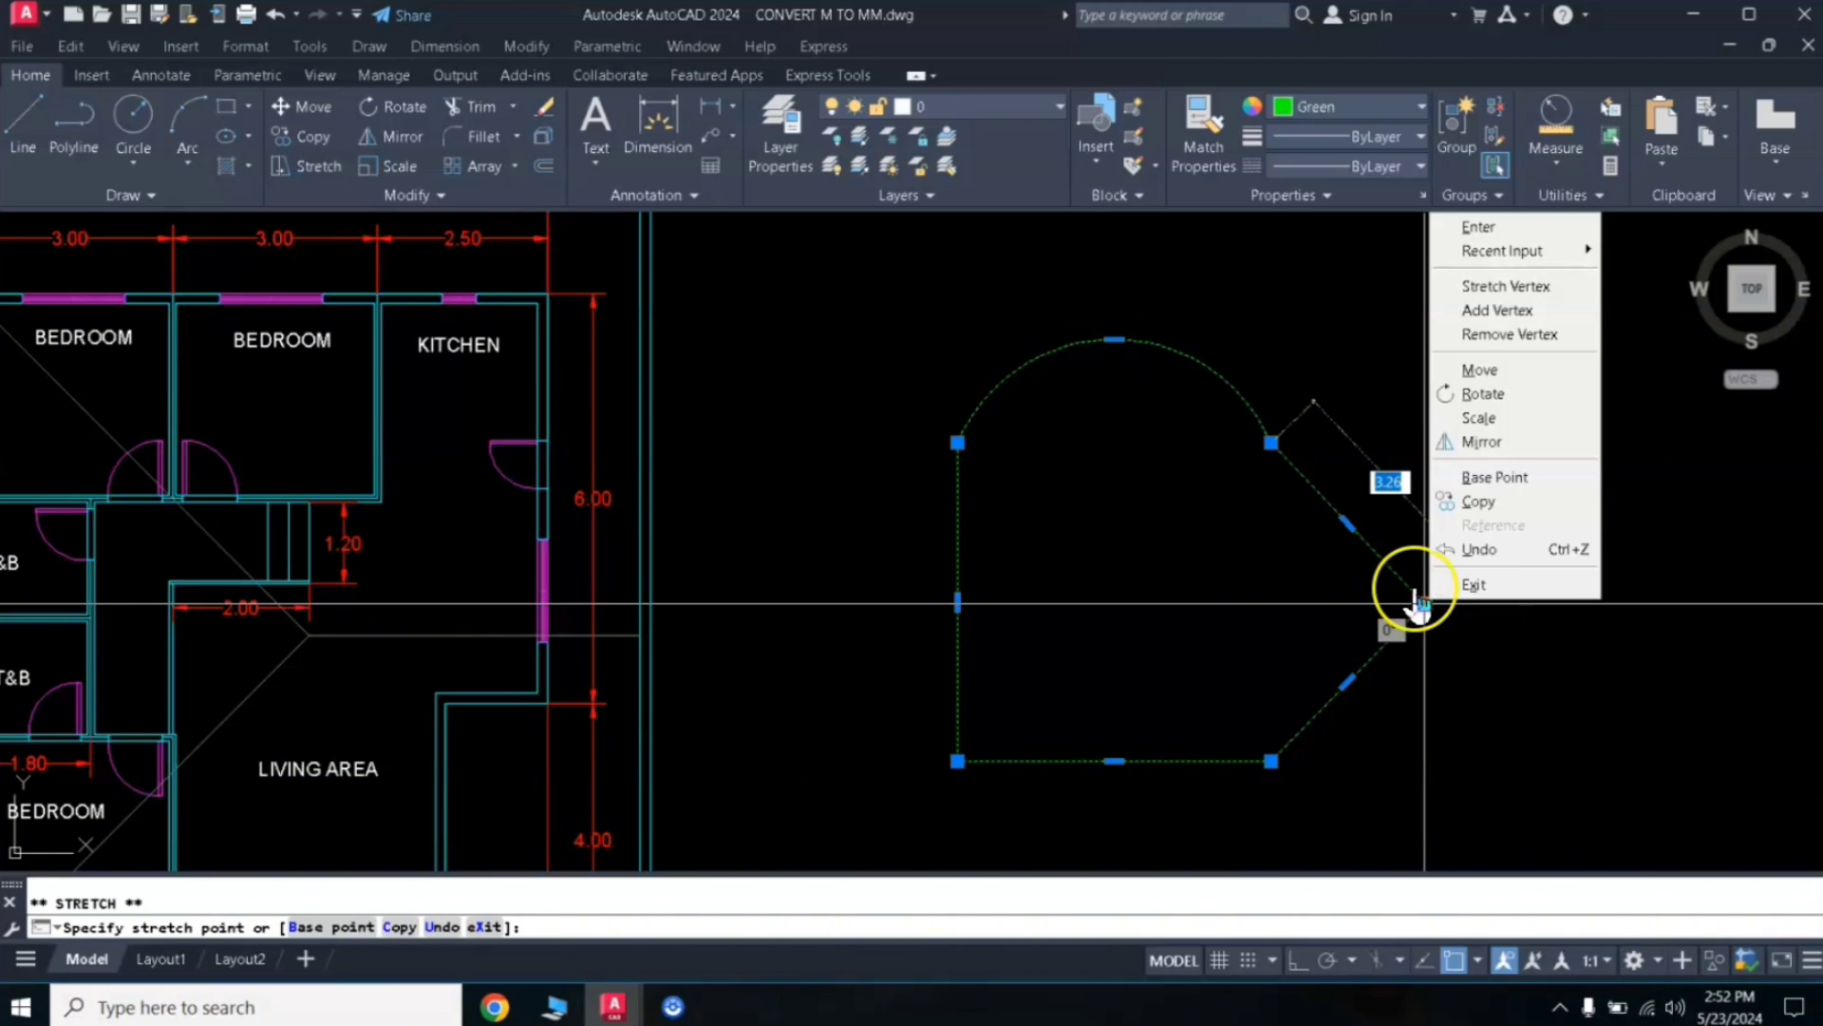
left_click(1498, 334)
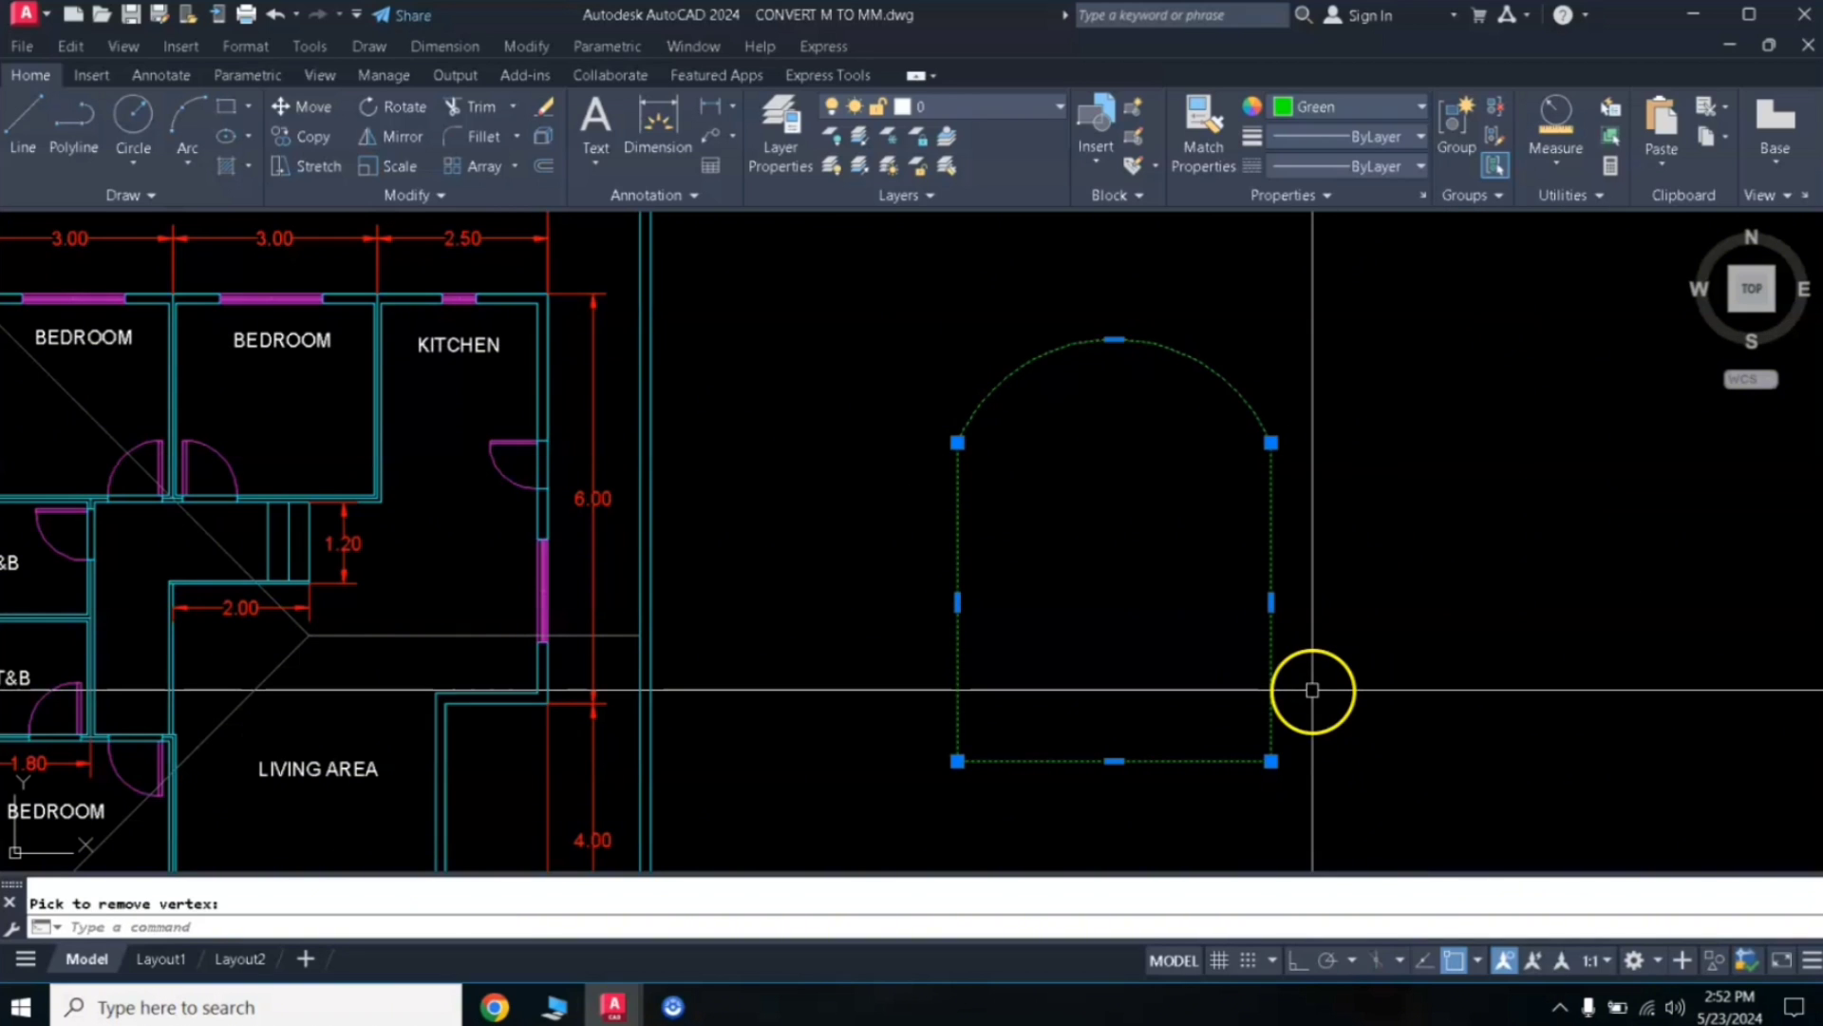
Convert the shape's upper arc segment back to a straight line
left_click(1115, 339)
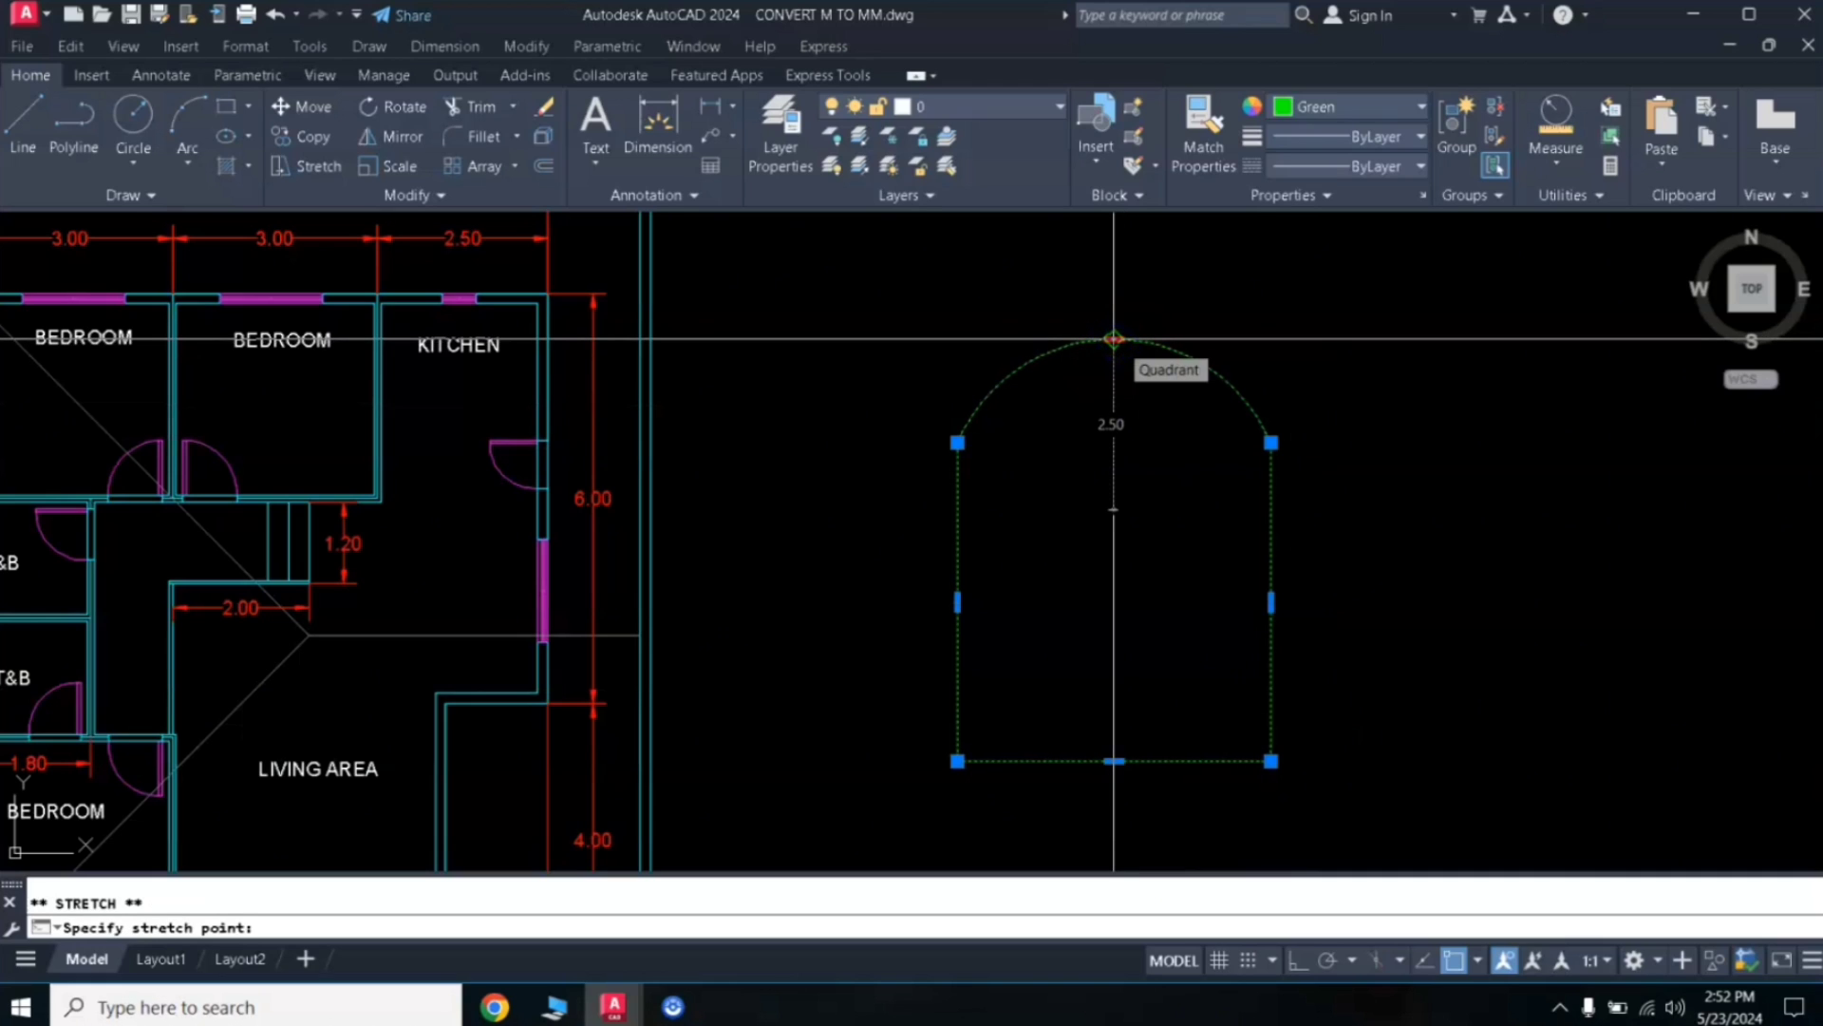
right_click(1115, 340)
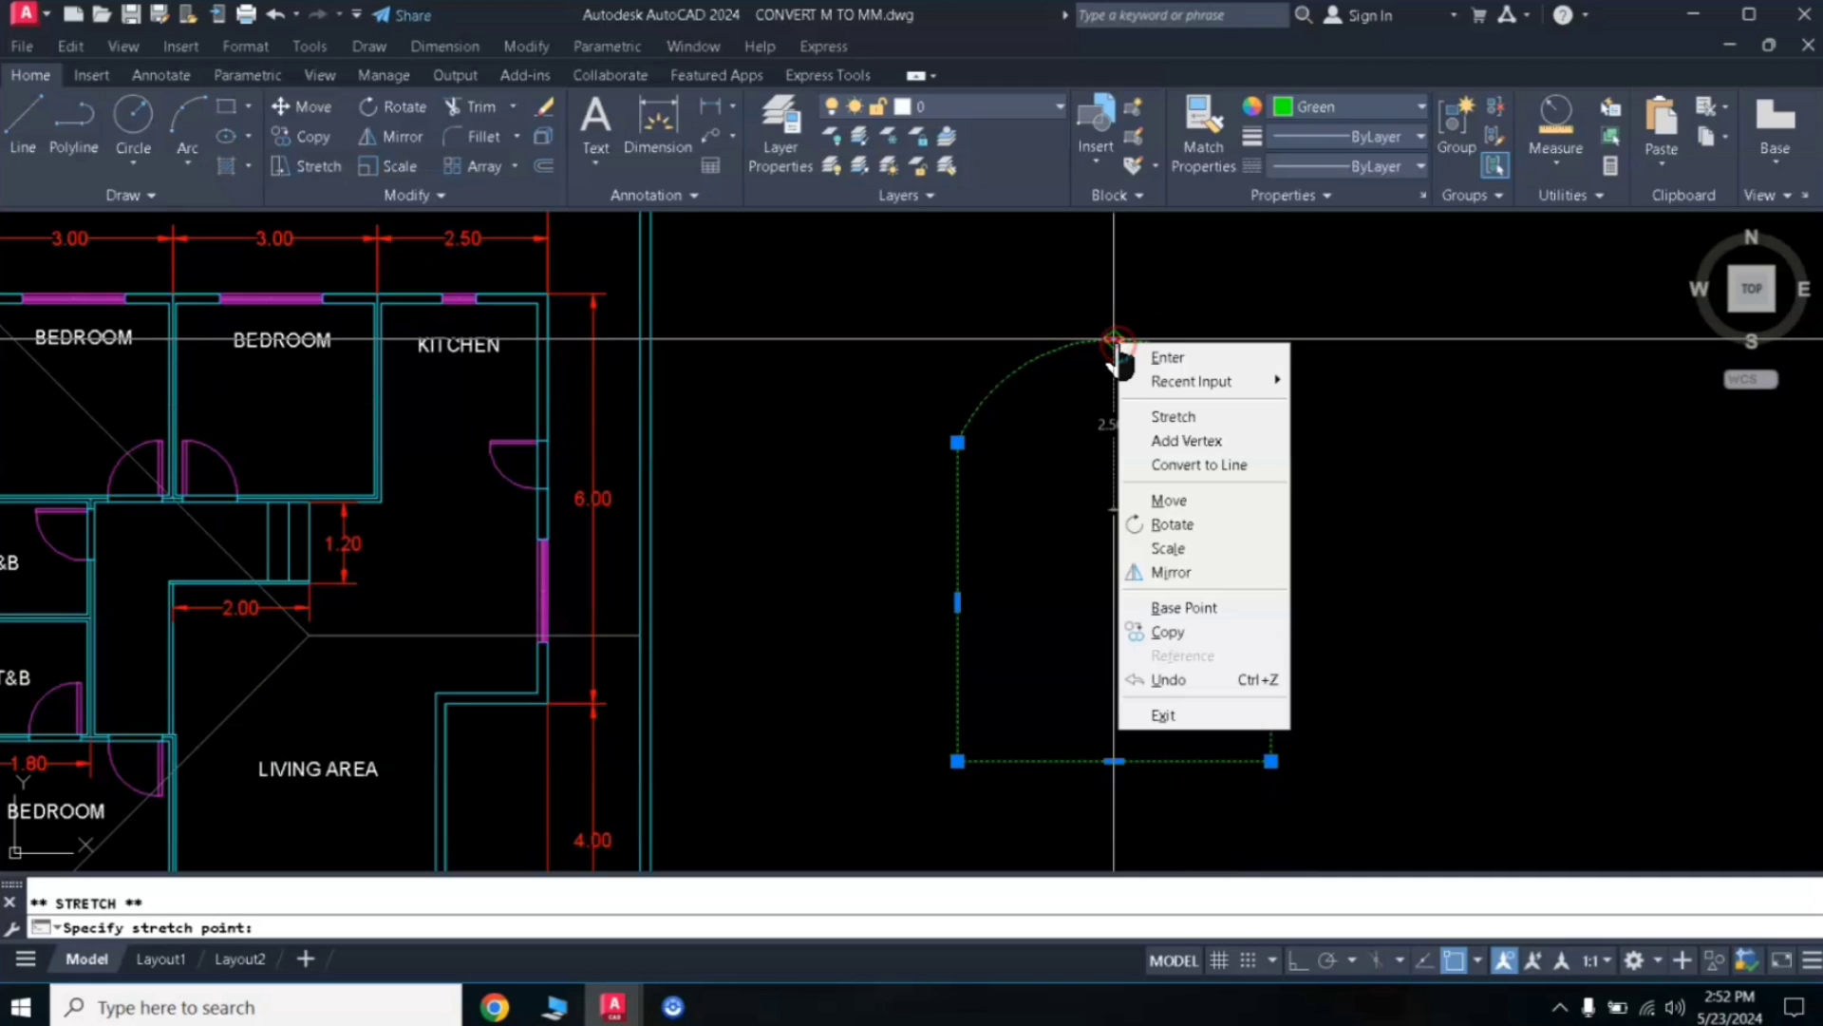
left_click(1214, 468)
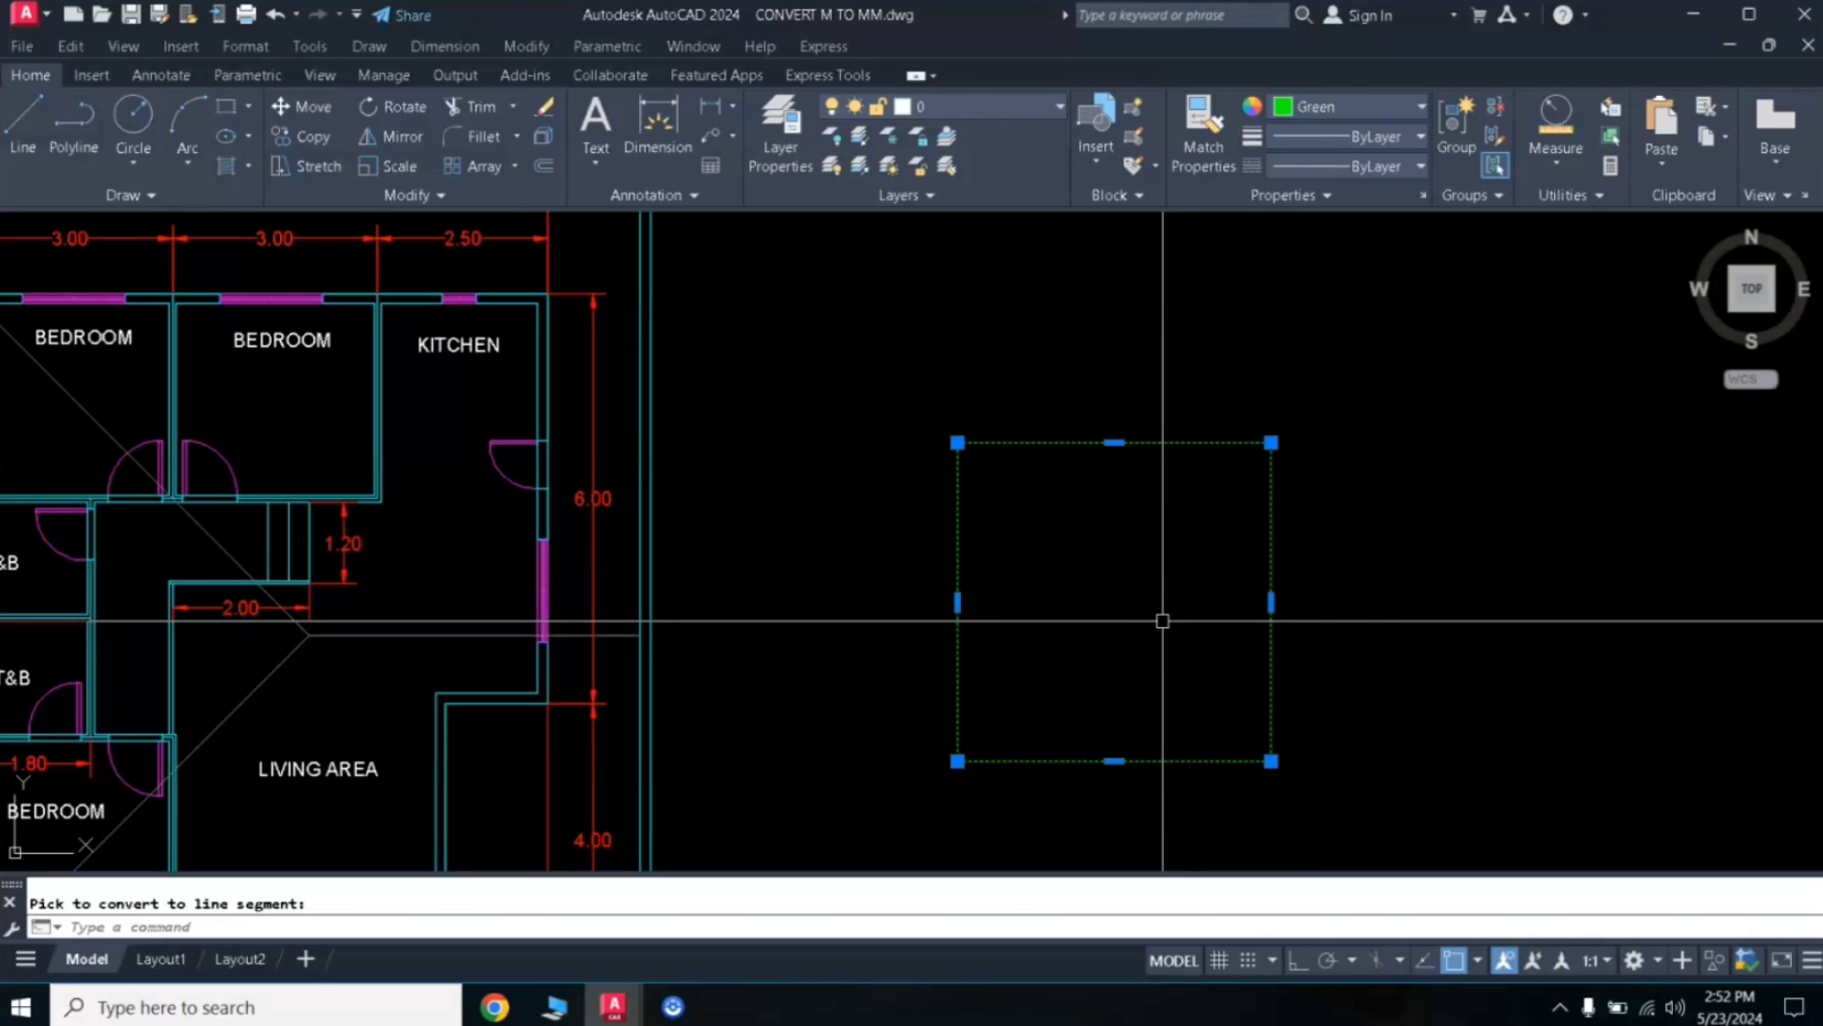
Stretch the rectangle's upper-right corner inward and undo the stretch
middle_click_drag(1163, 621, 1316, 604)
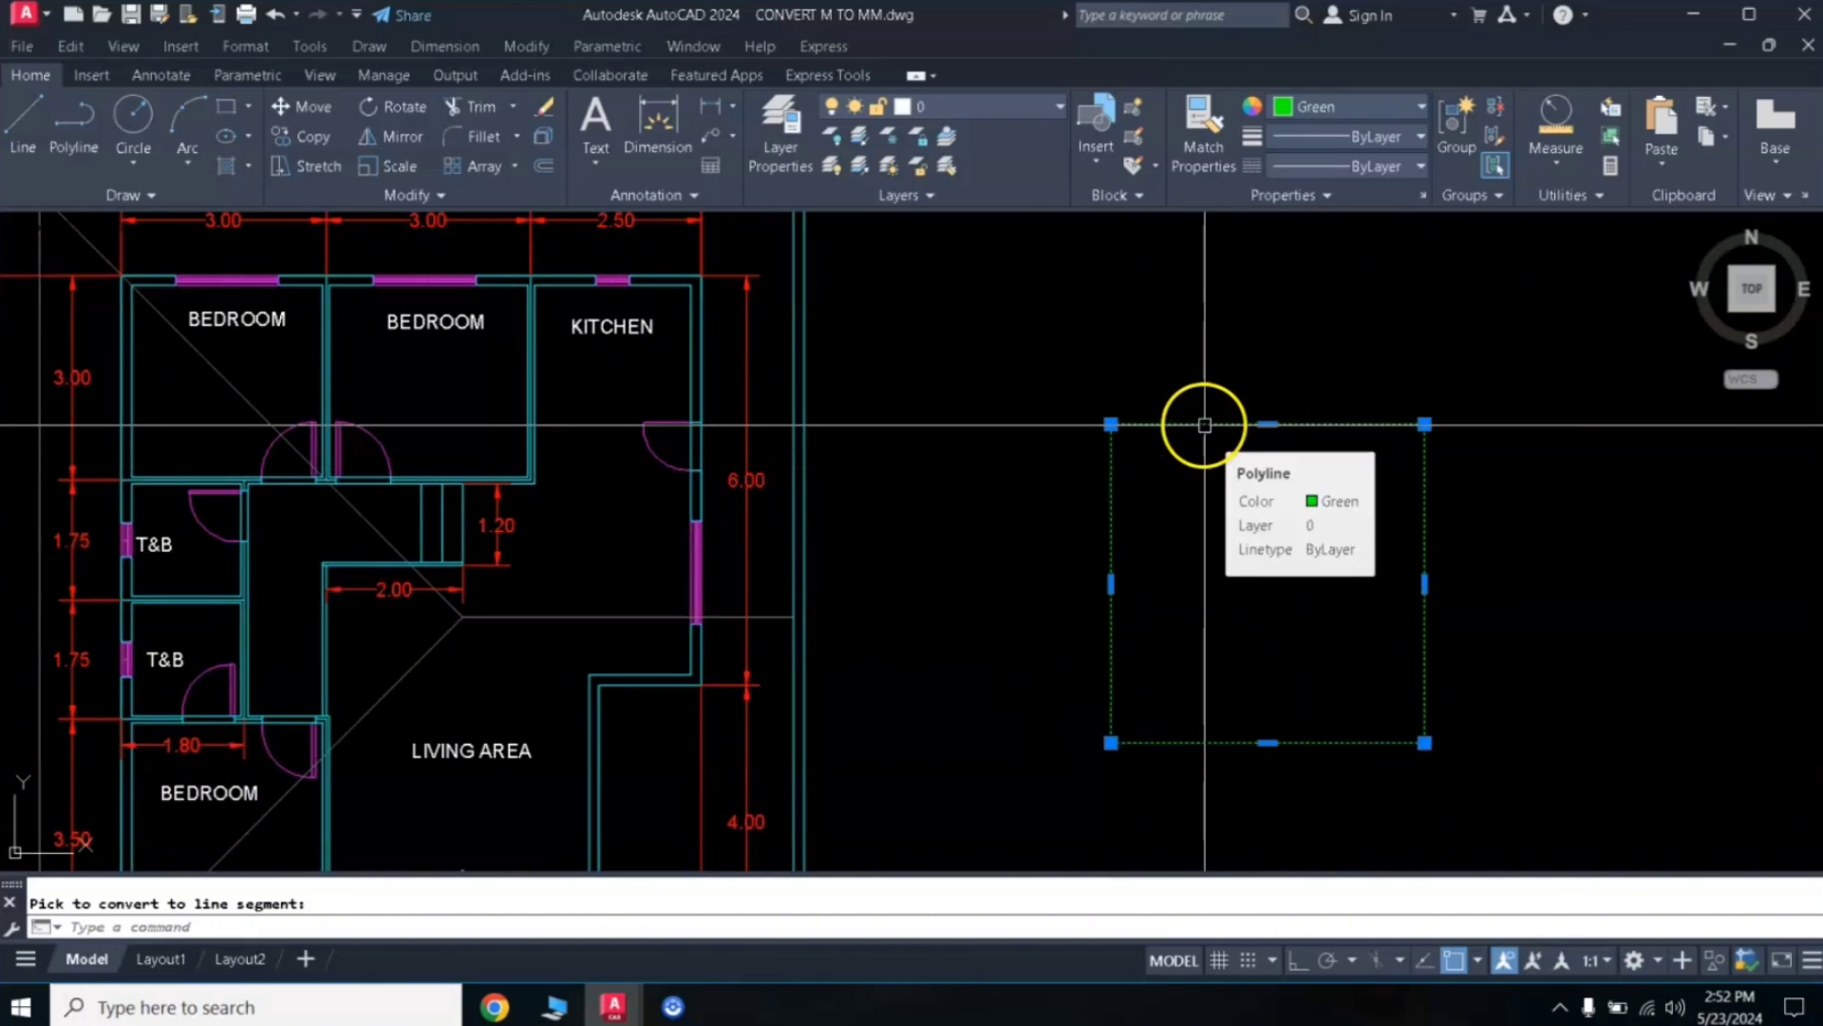
left_click(1425, 424)
right_click(1425, 425)
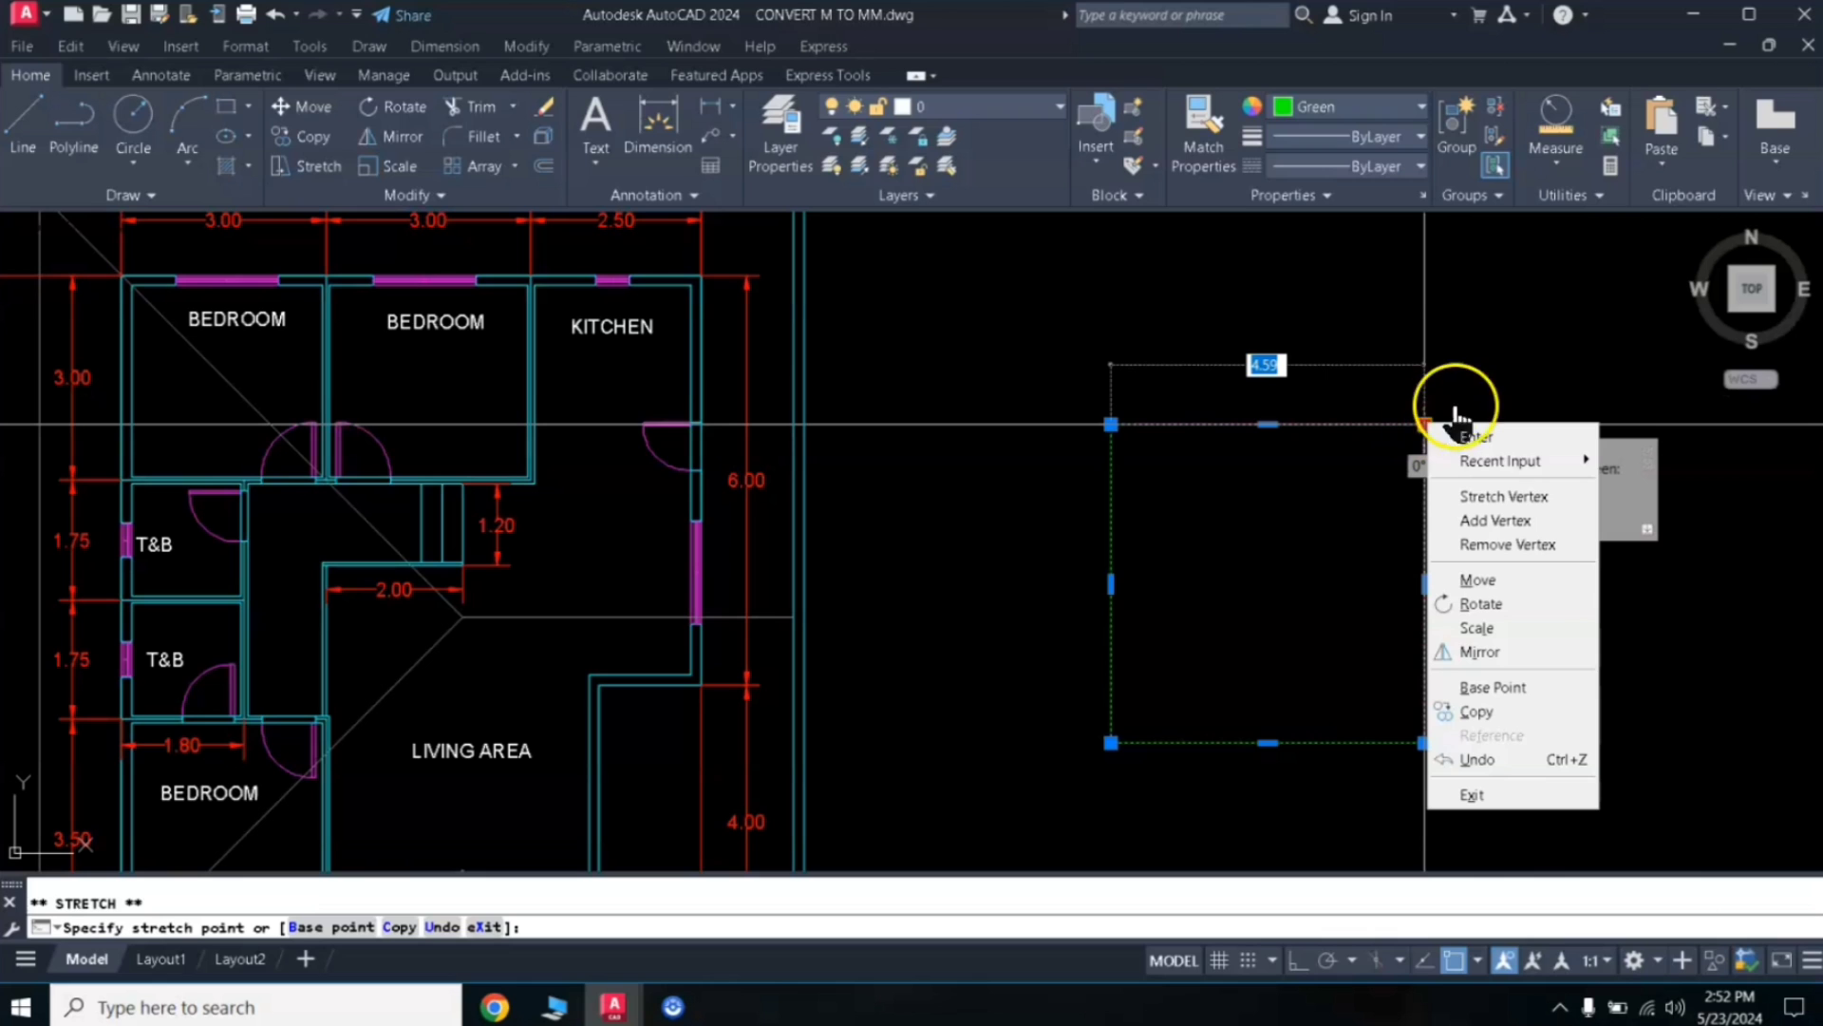
left_click(1536, 615)
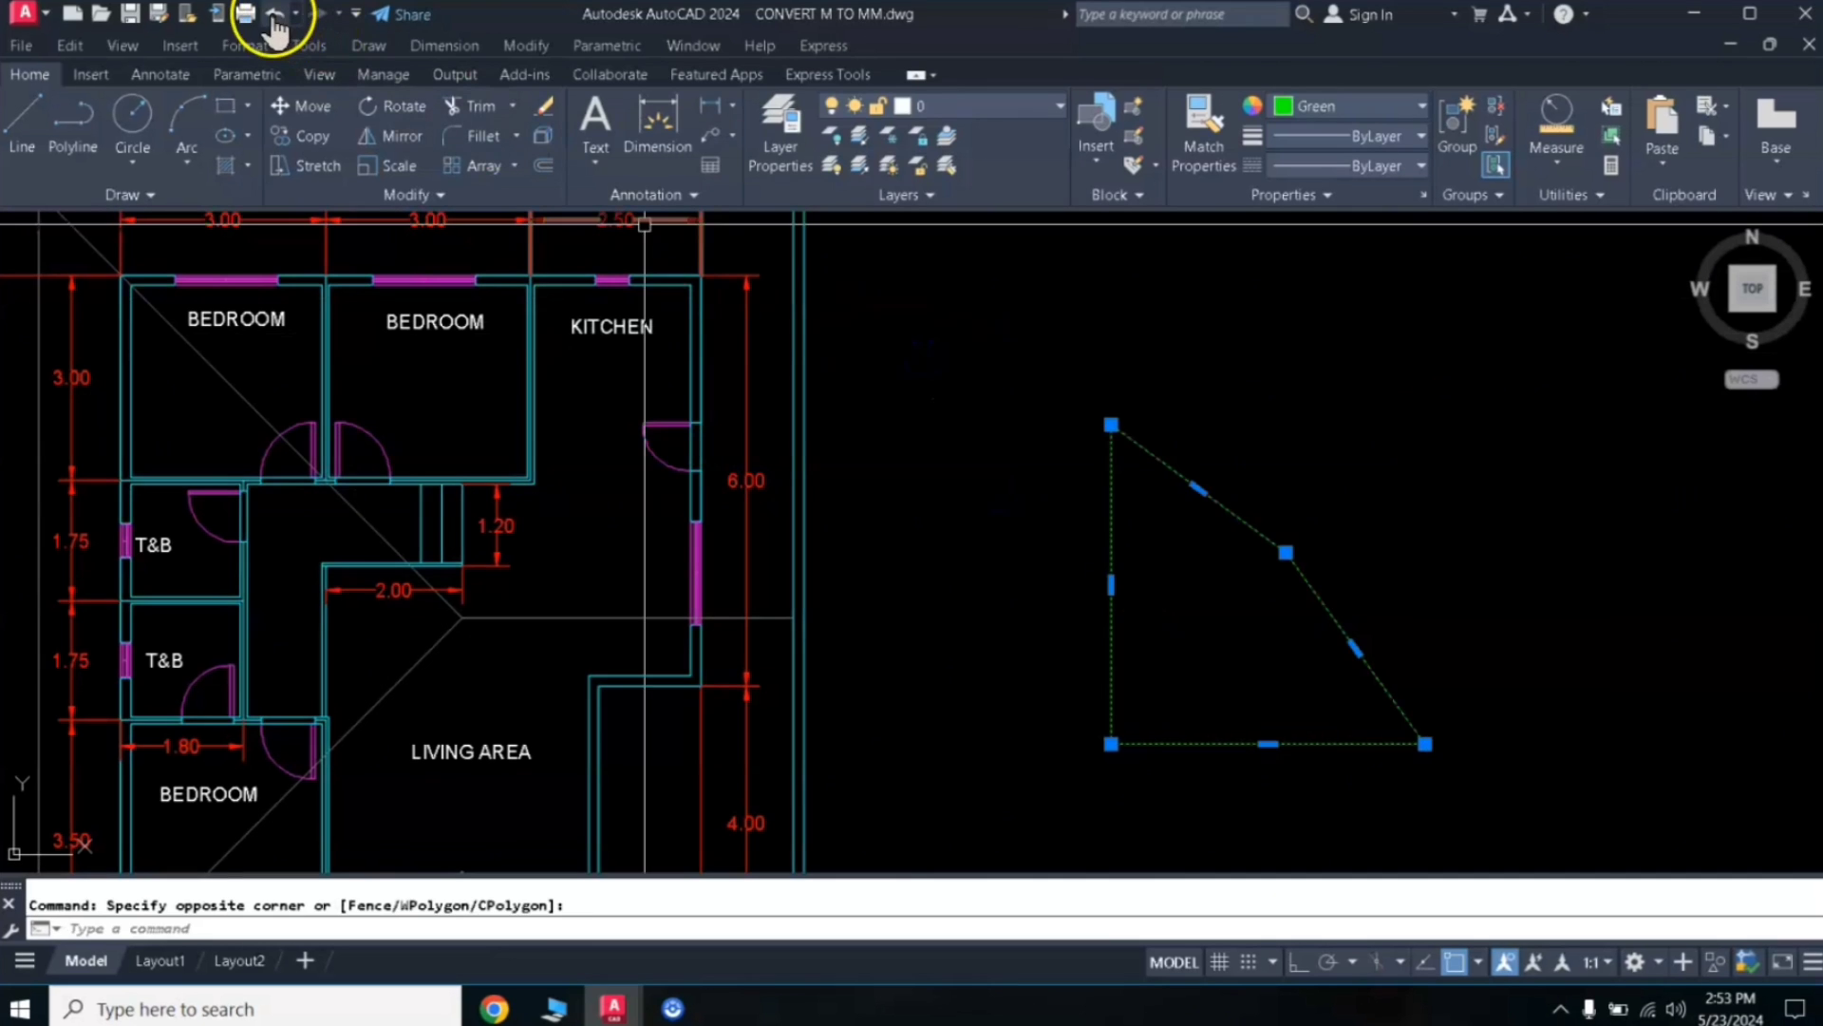
left_click(275, 14)
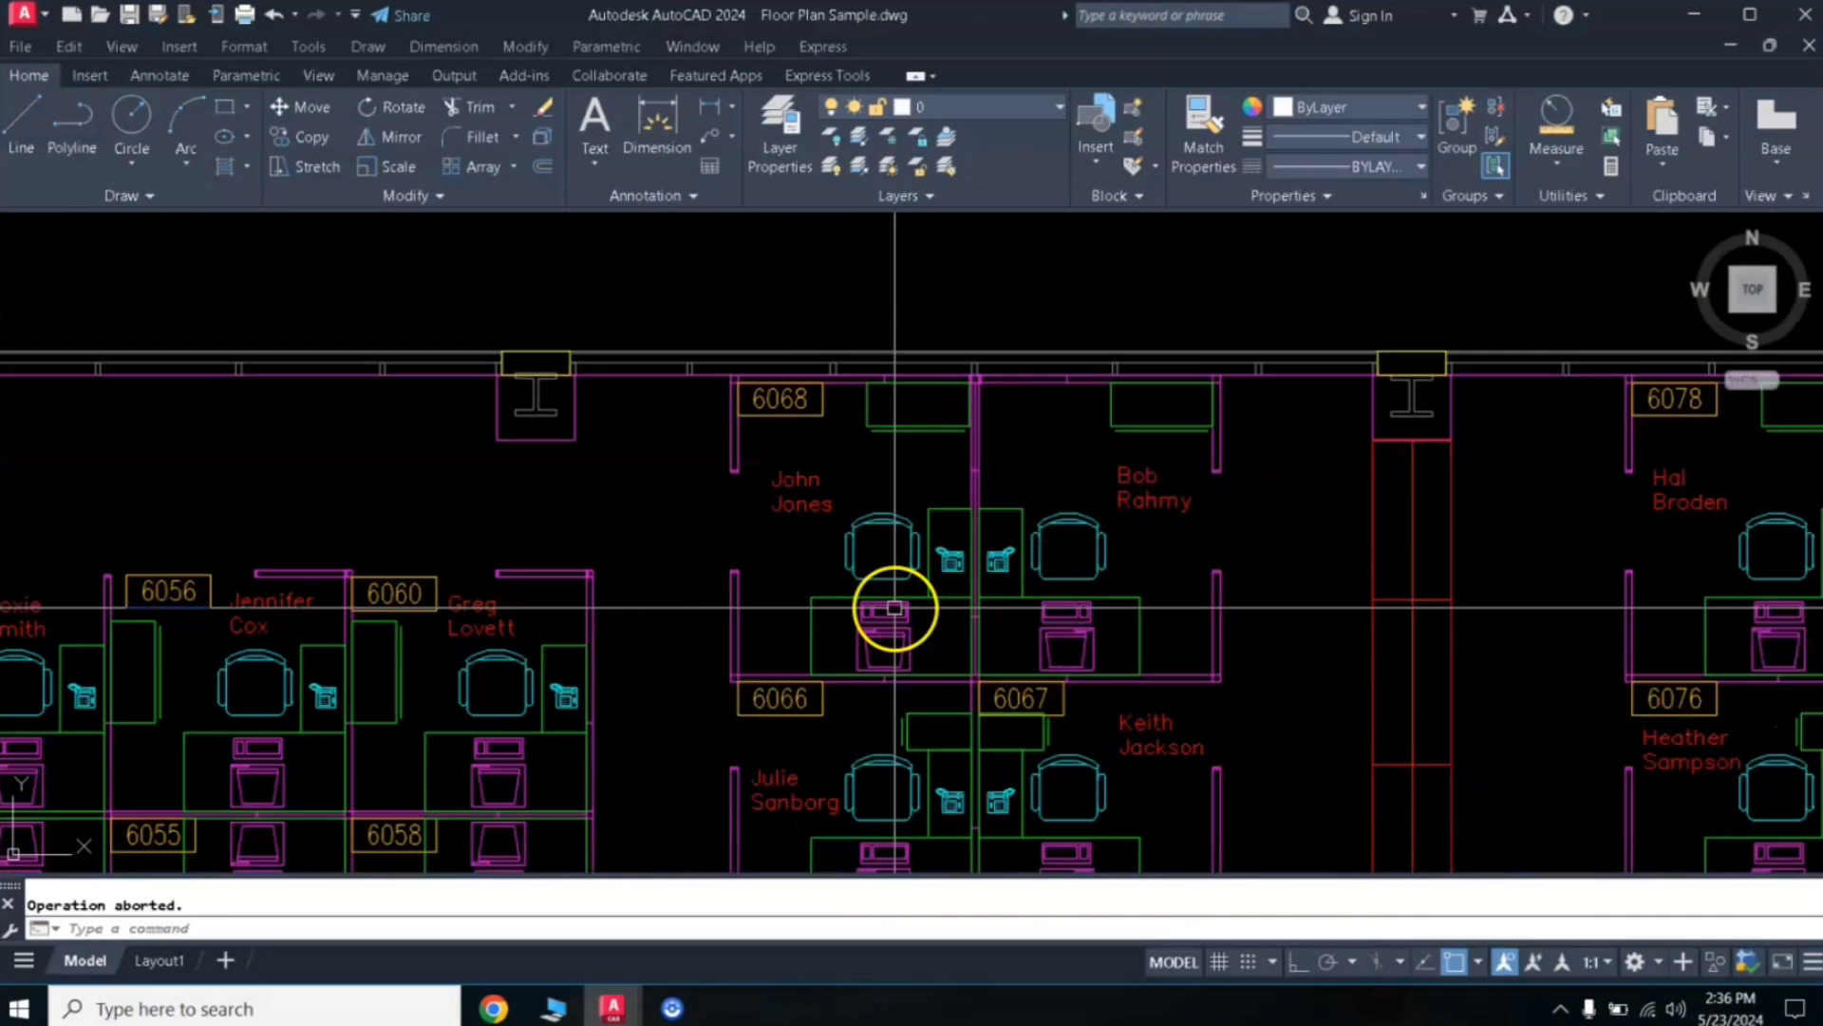
Examine the office floor plan's cubicles with their chairs, desks, computers and labels
scroll(894, 608, "up", 2)
scroll(923, 578, "down", 2)
middle_click_drag(923, 579, 971, 291)
scroll(923, 482, "up", 2)
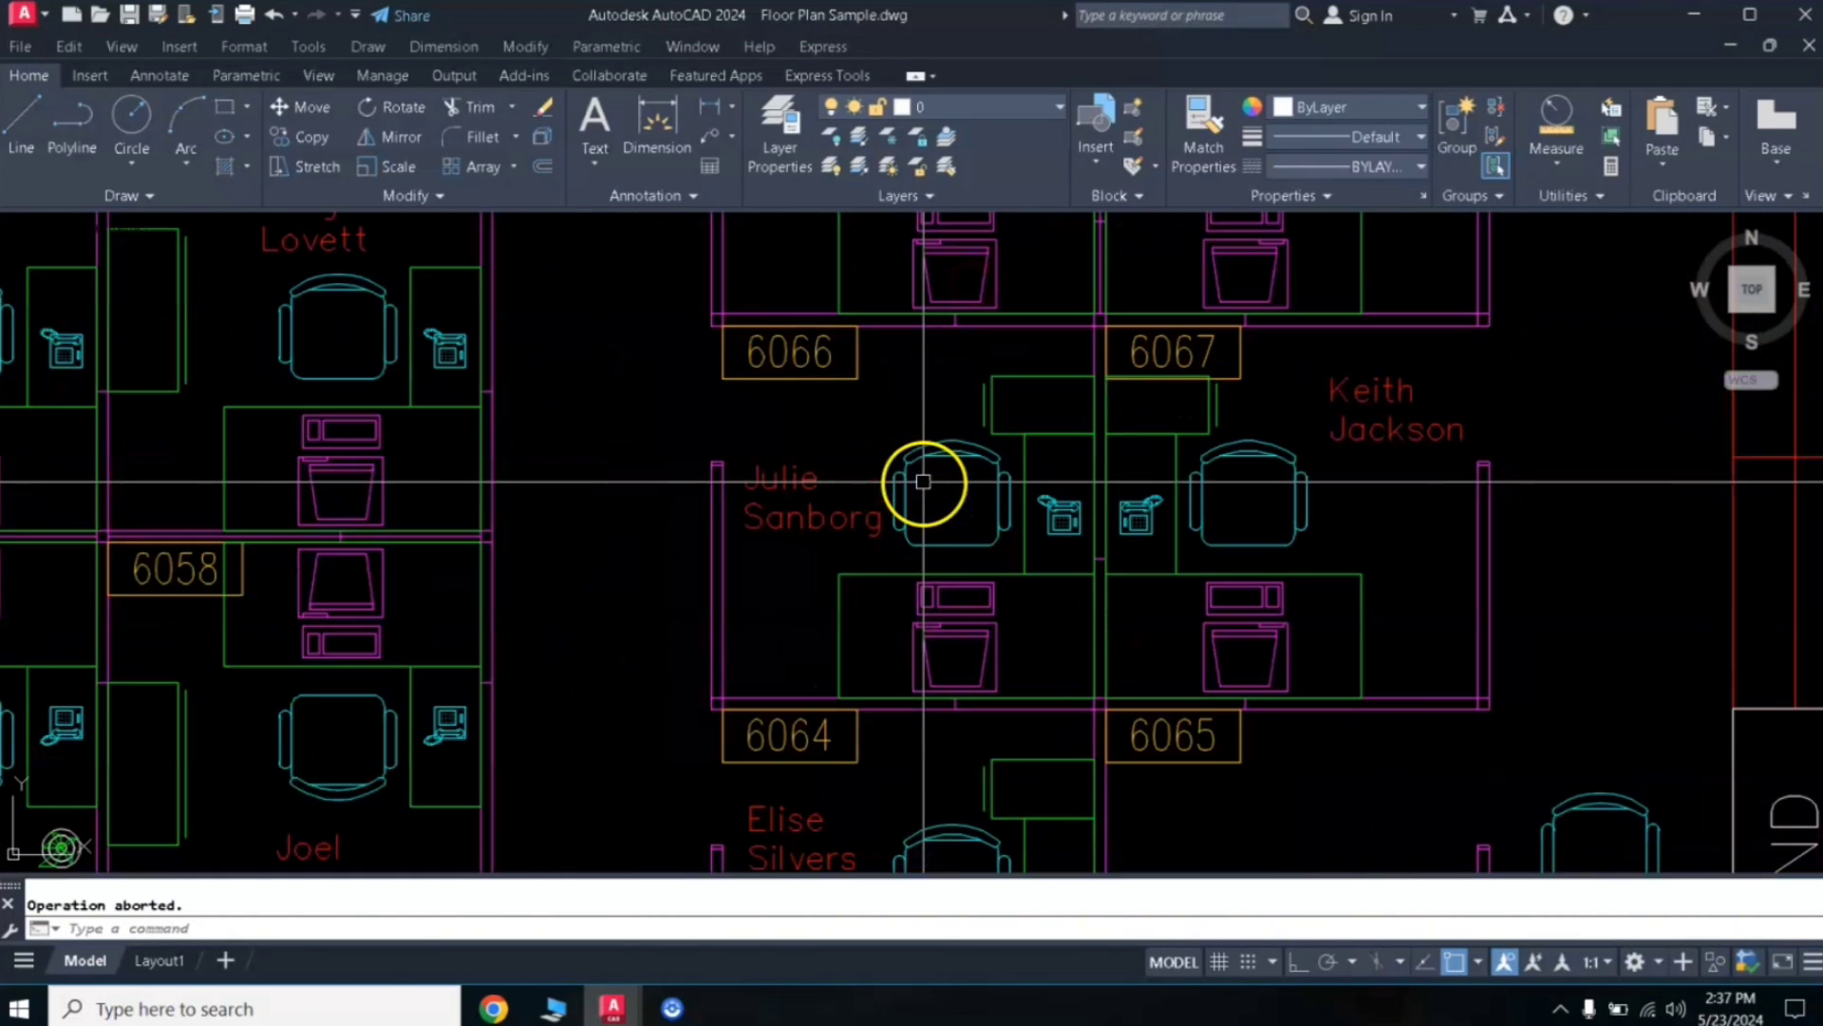
scroll(1103, 472, "up", 4)
scroll(1102, 459, "down", 8)
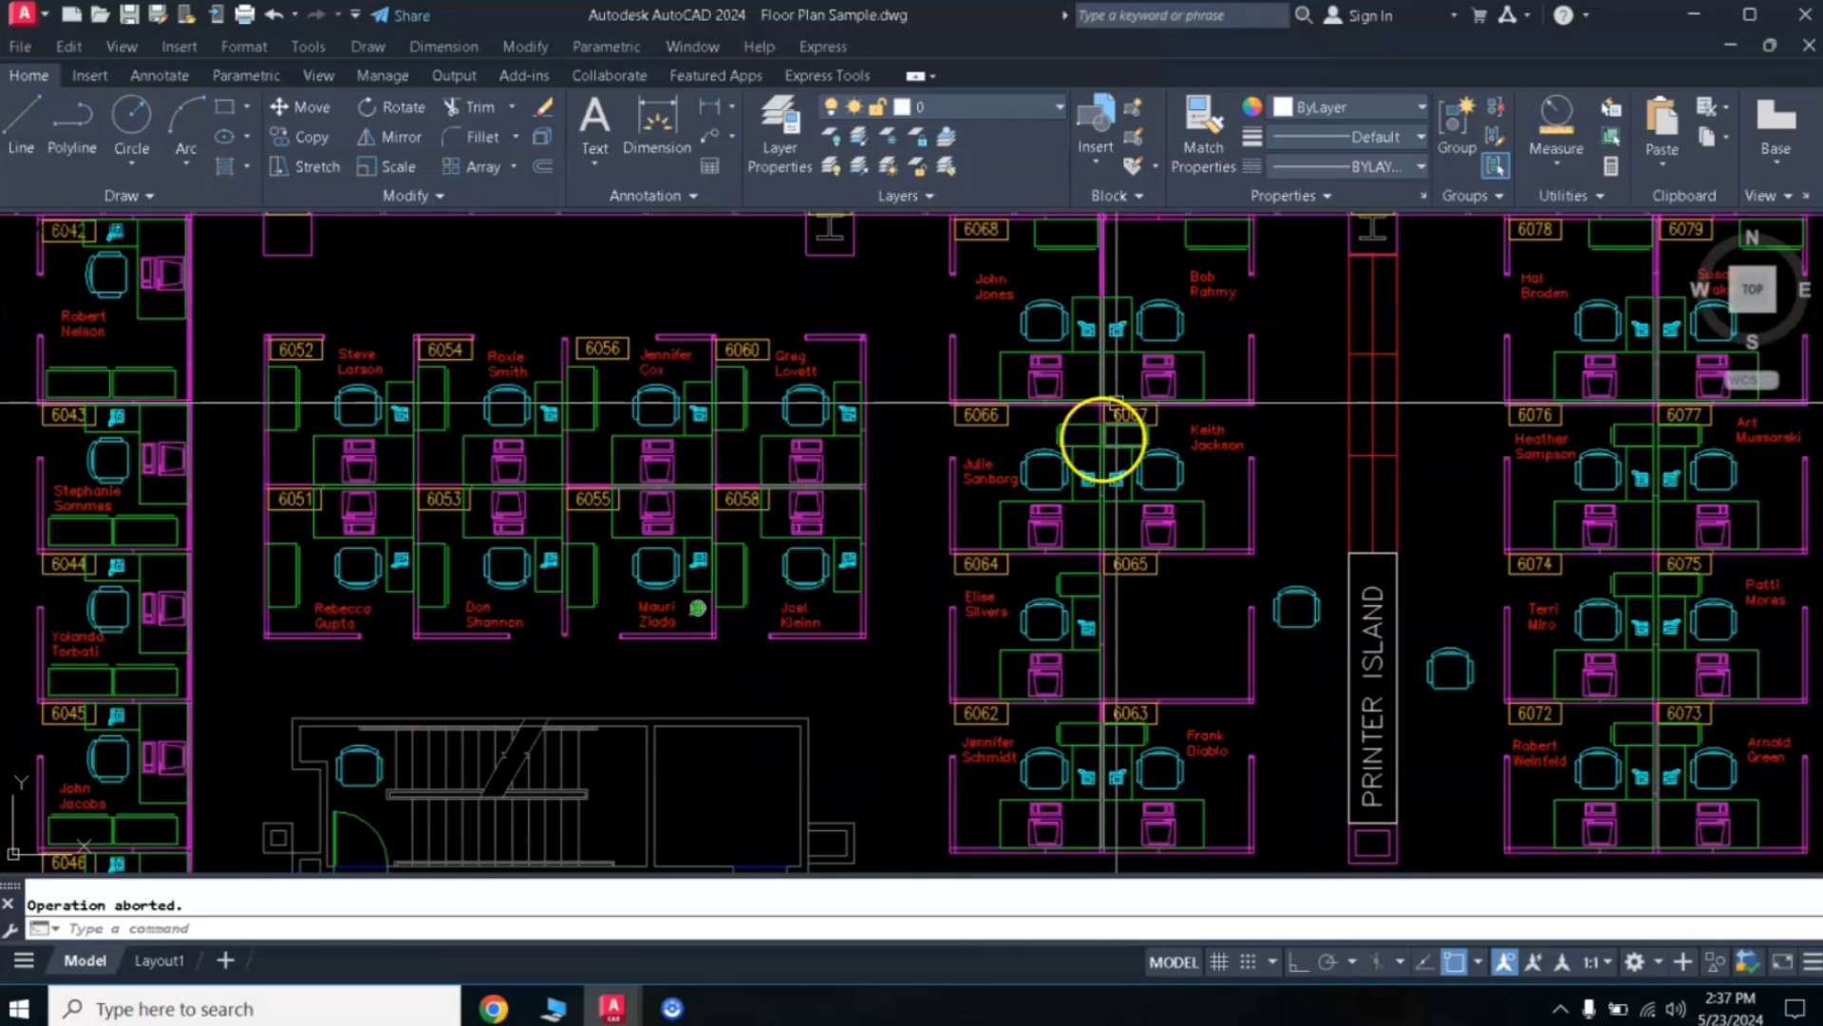
scroll(1115, 404, "down", 4)
scroll(1038, 499, "up", 4)
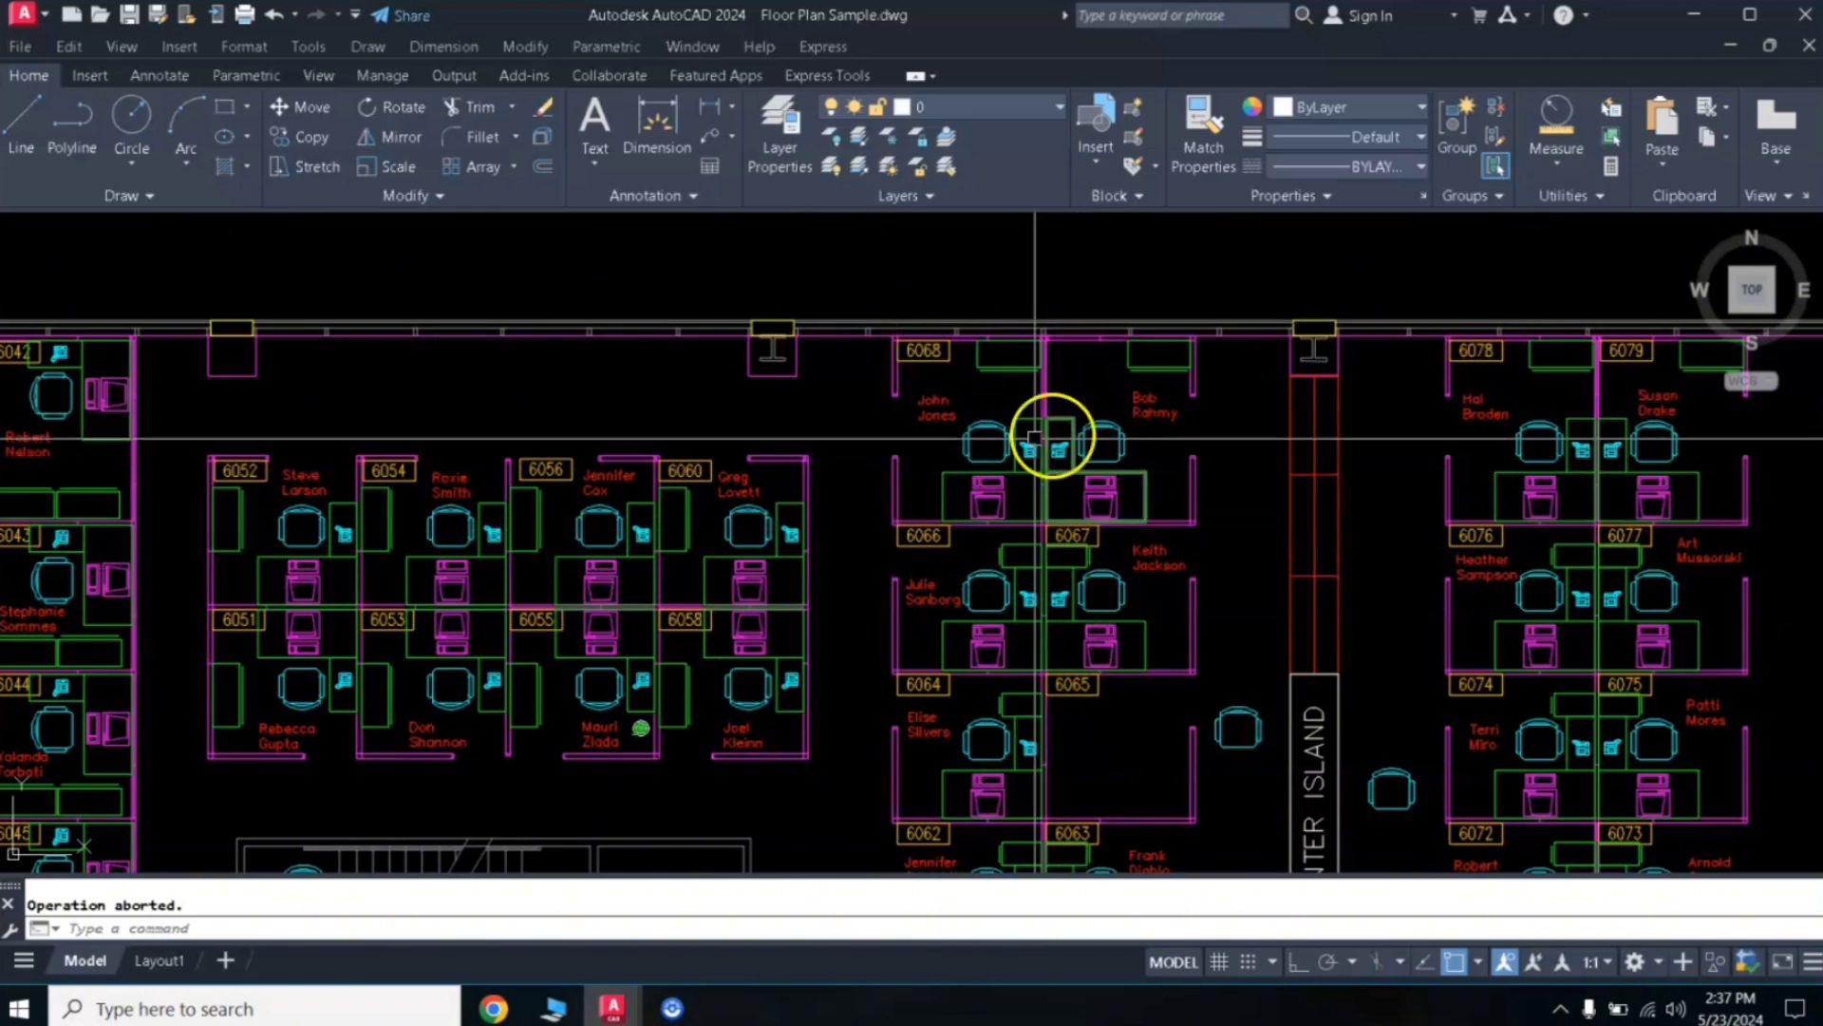
middle_click_drag(1095, 602, 1000, 653)
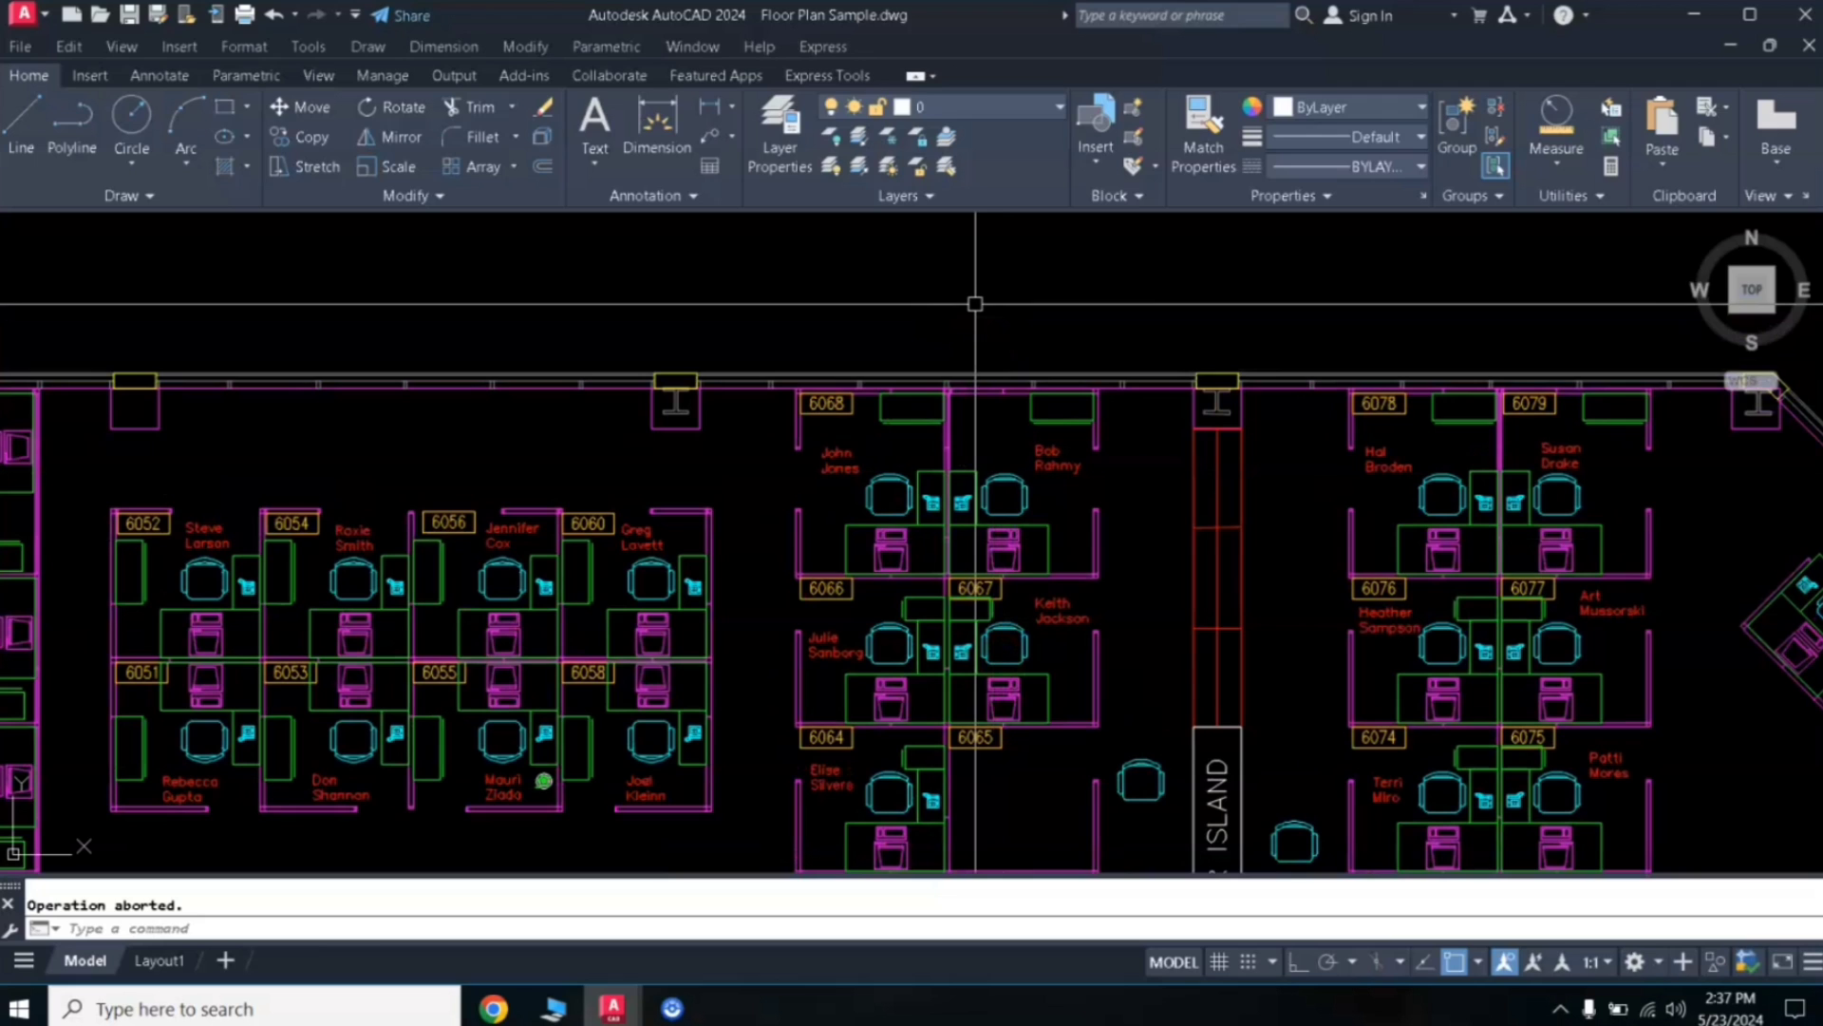
Pick a chair and a furniture piece as layers to delete with LAYDEL, but answer No to the deletion
type("layde")
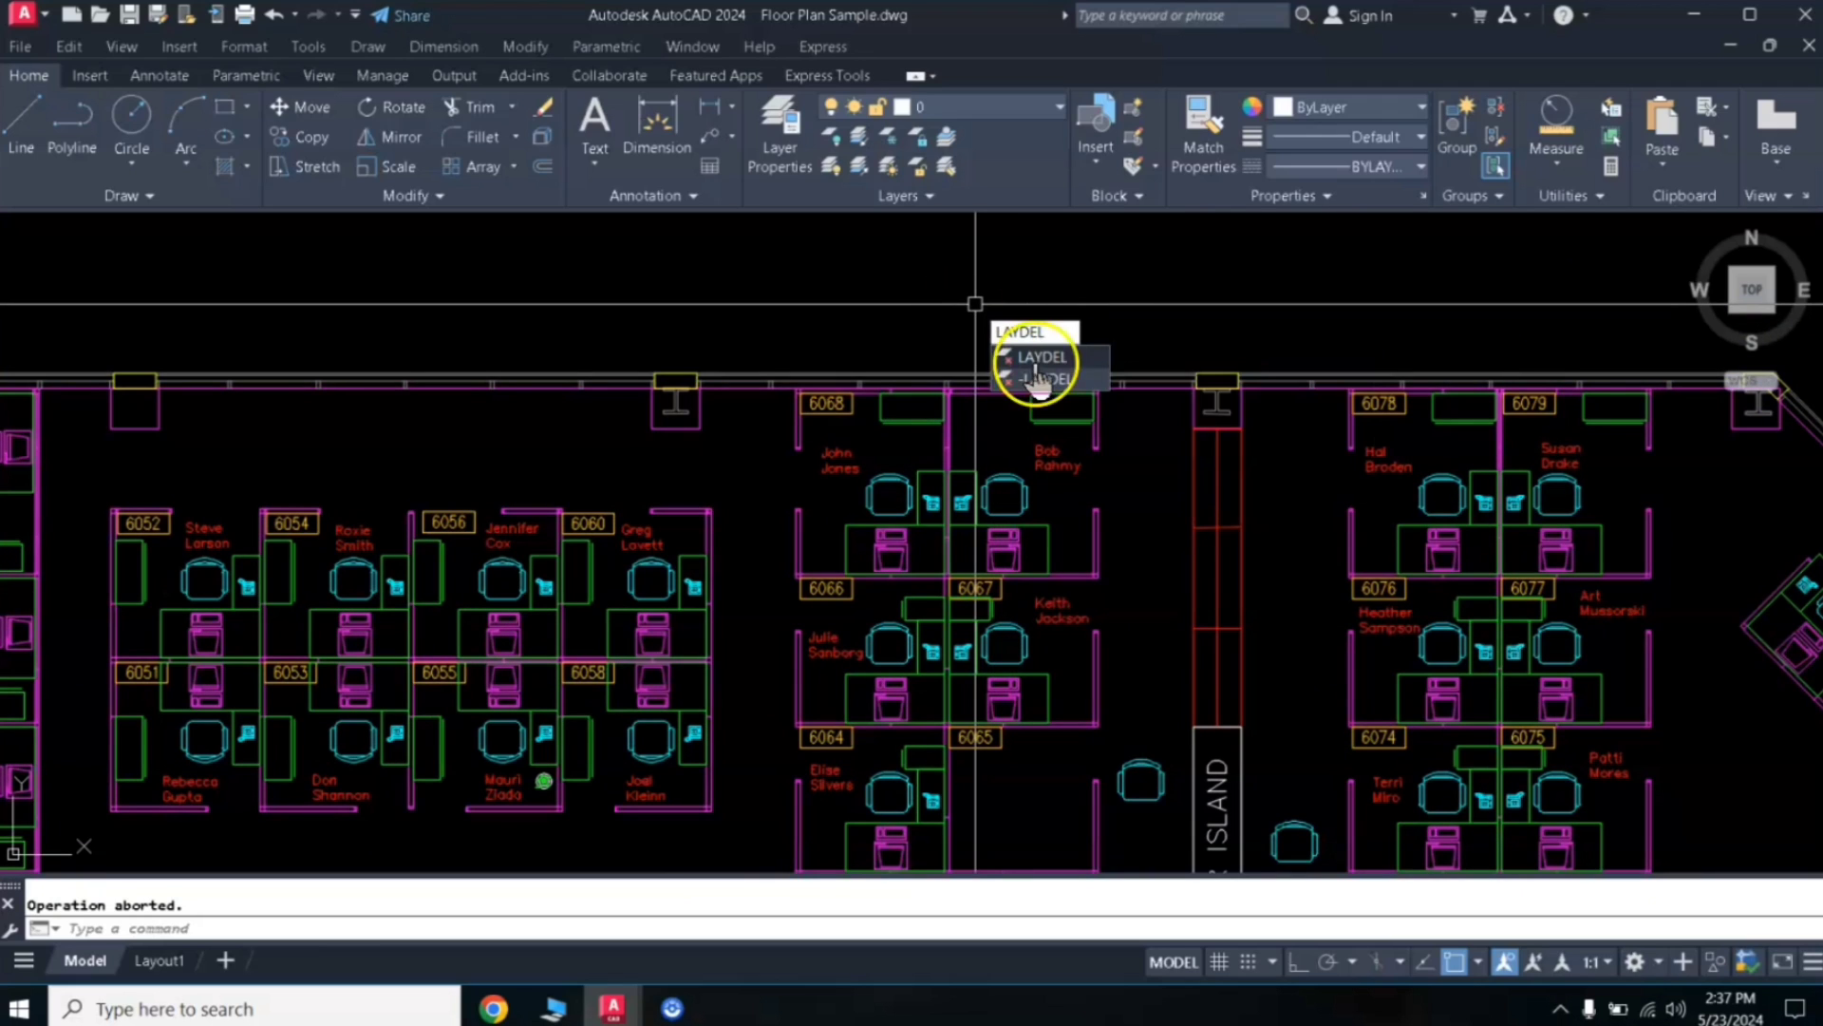
key("Return")
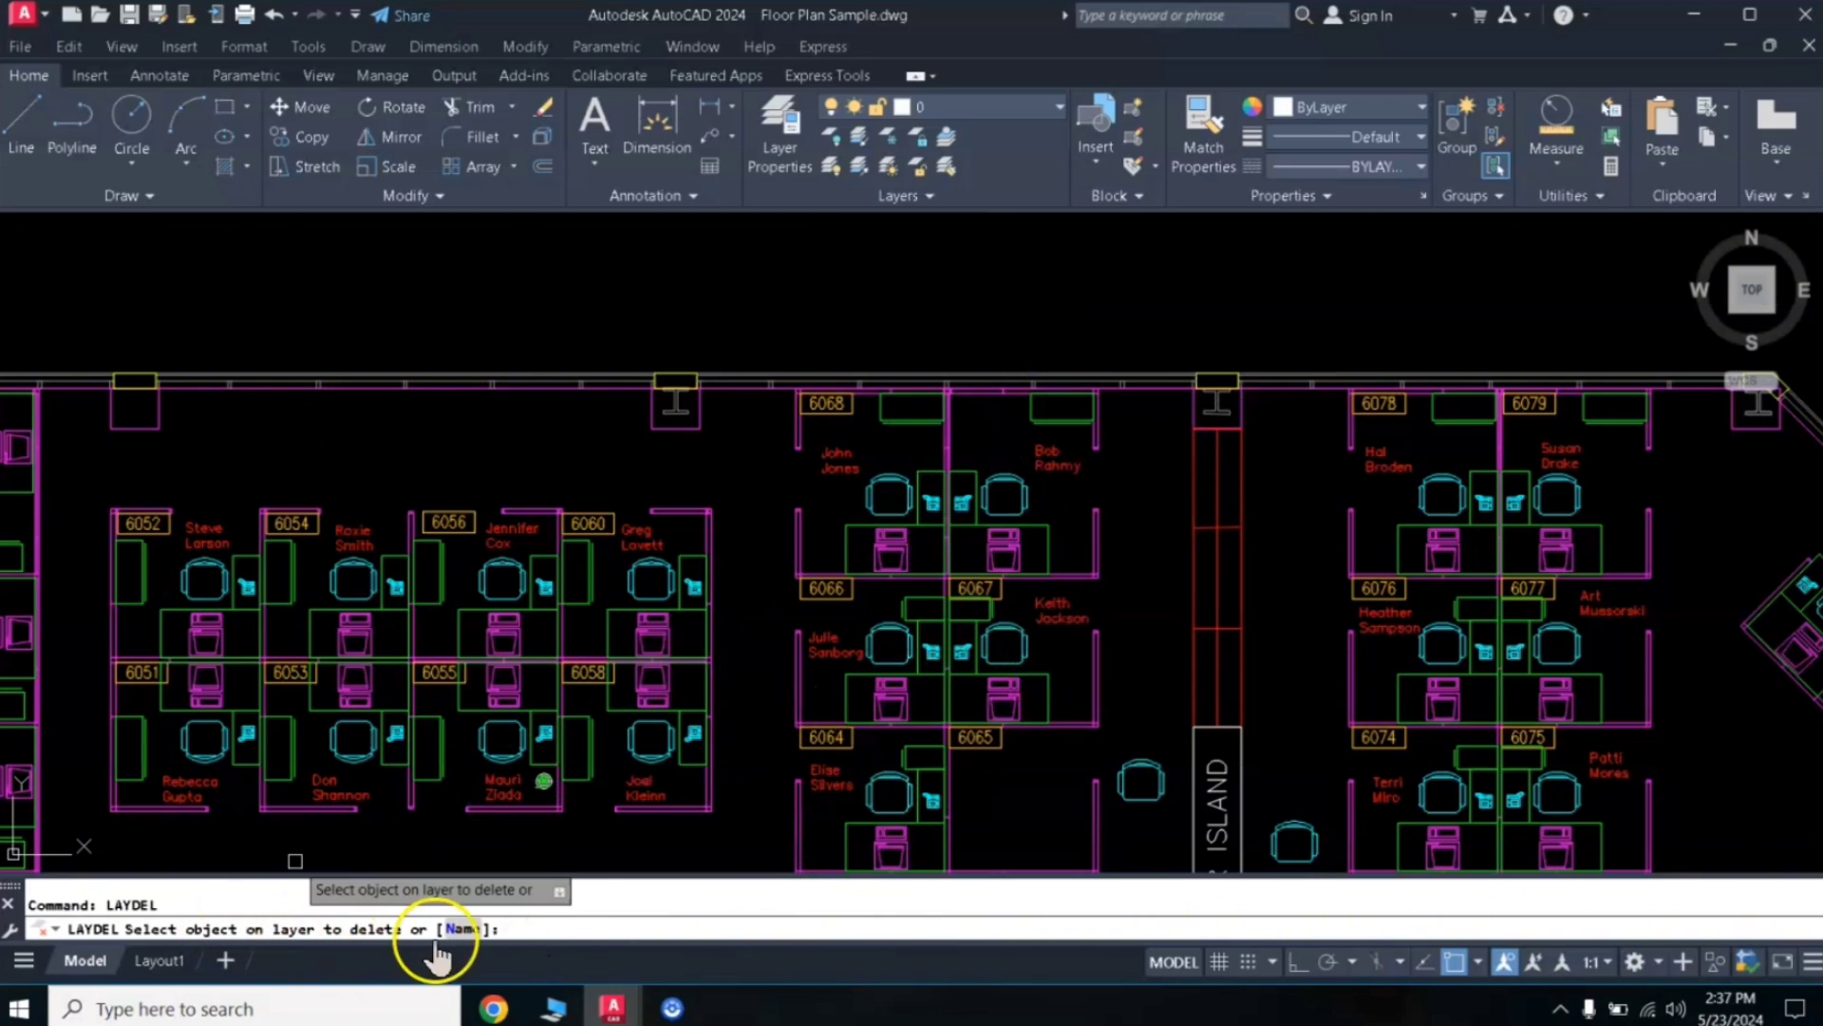
left_click(1005, 479)
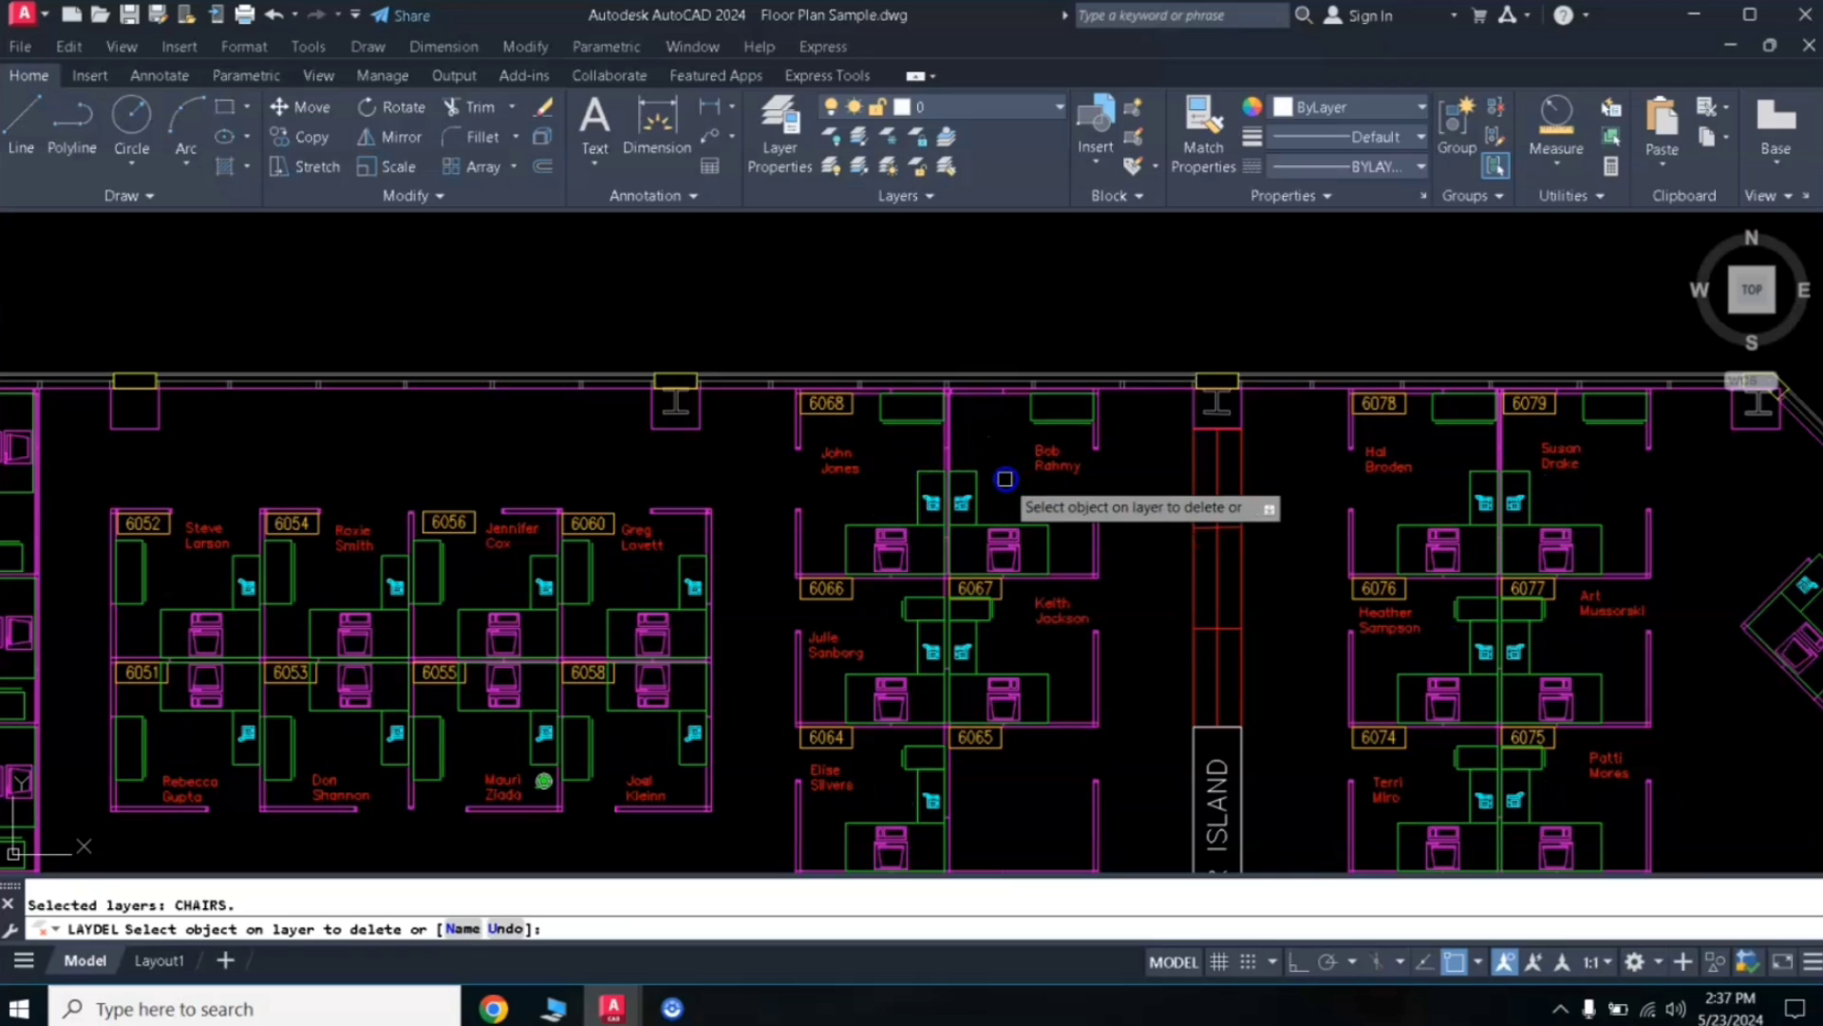
left_click(973, 534)
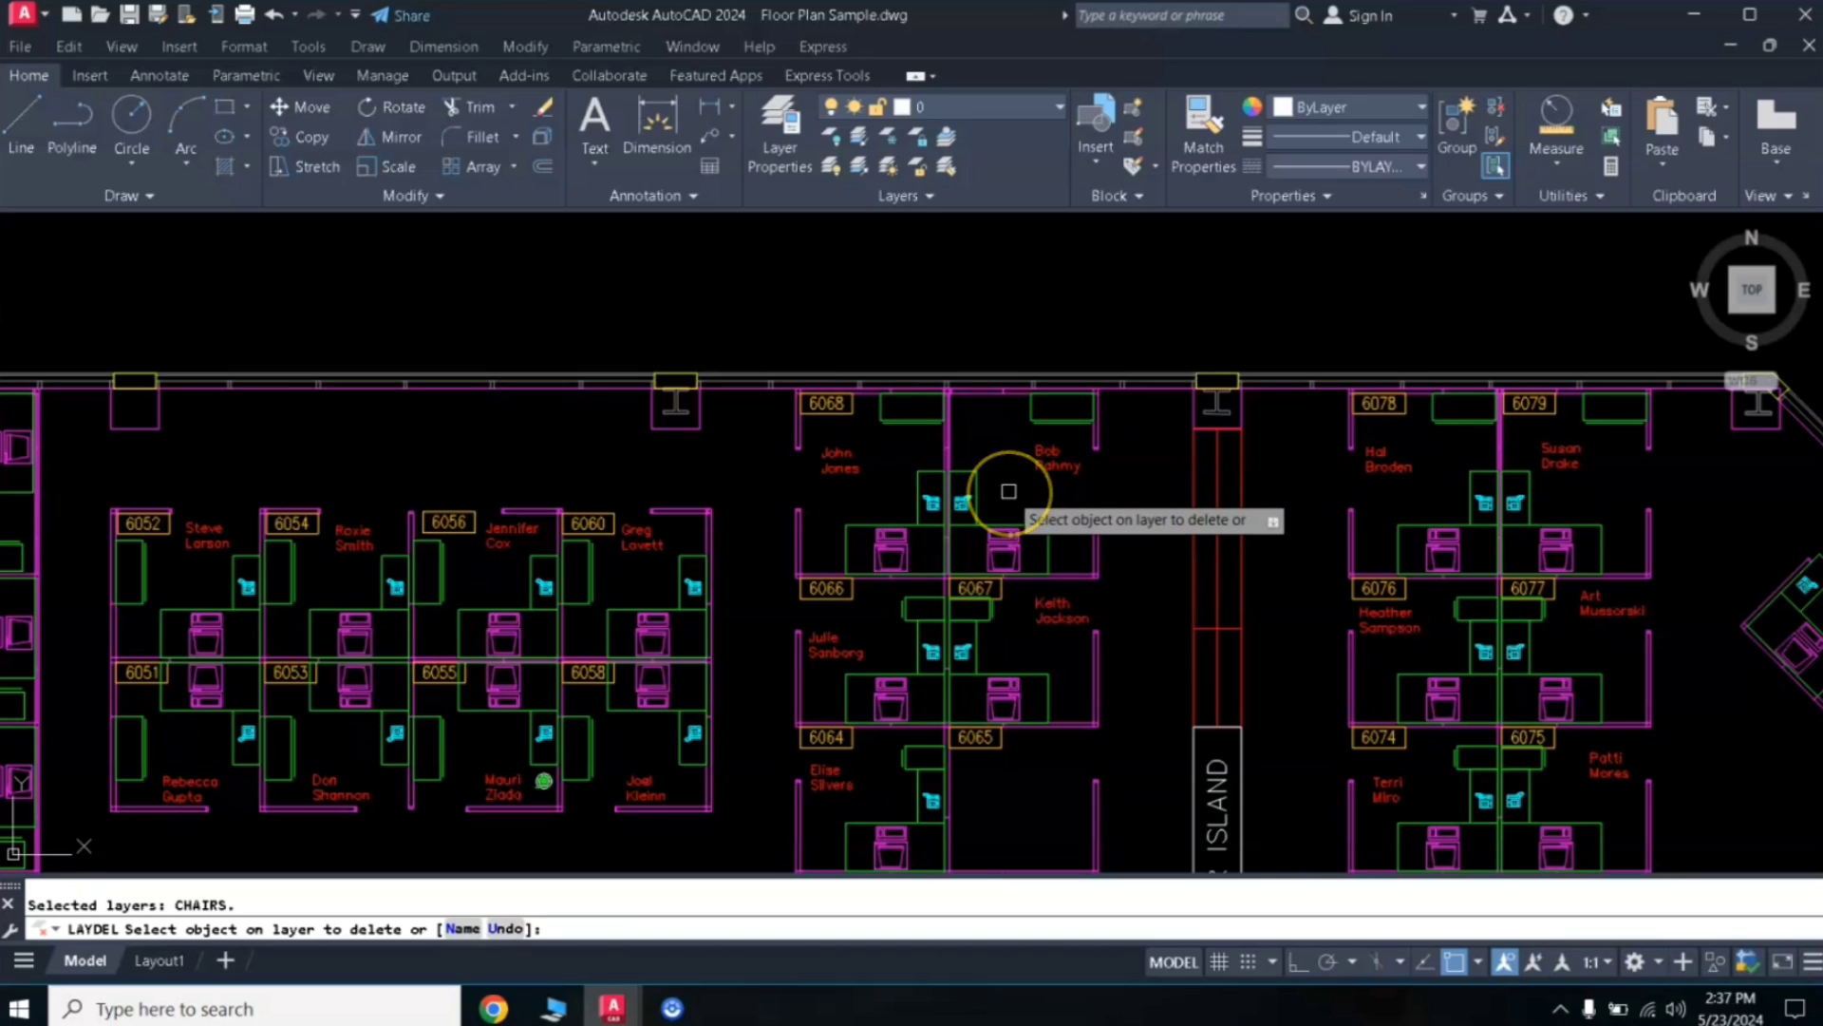
left_click(1032, 425)
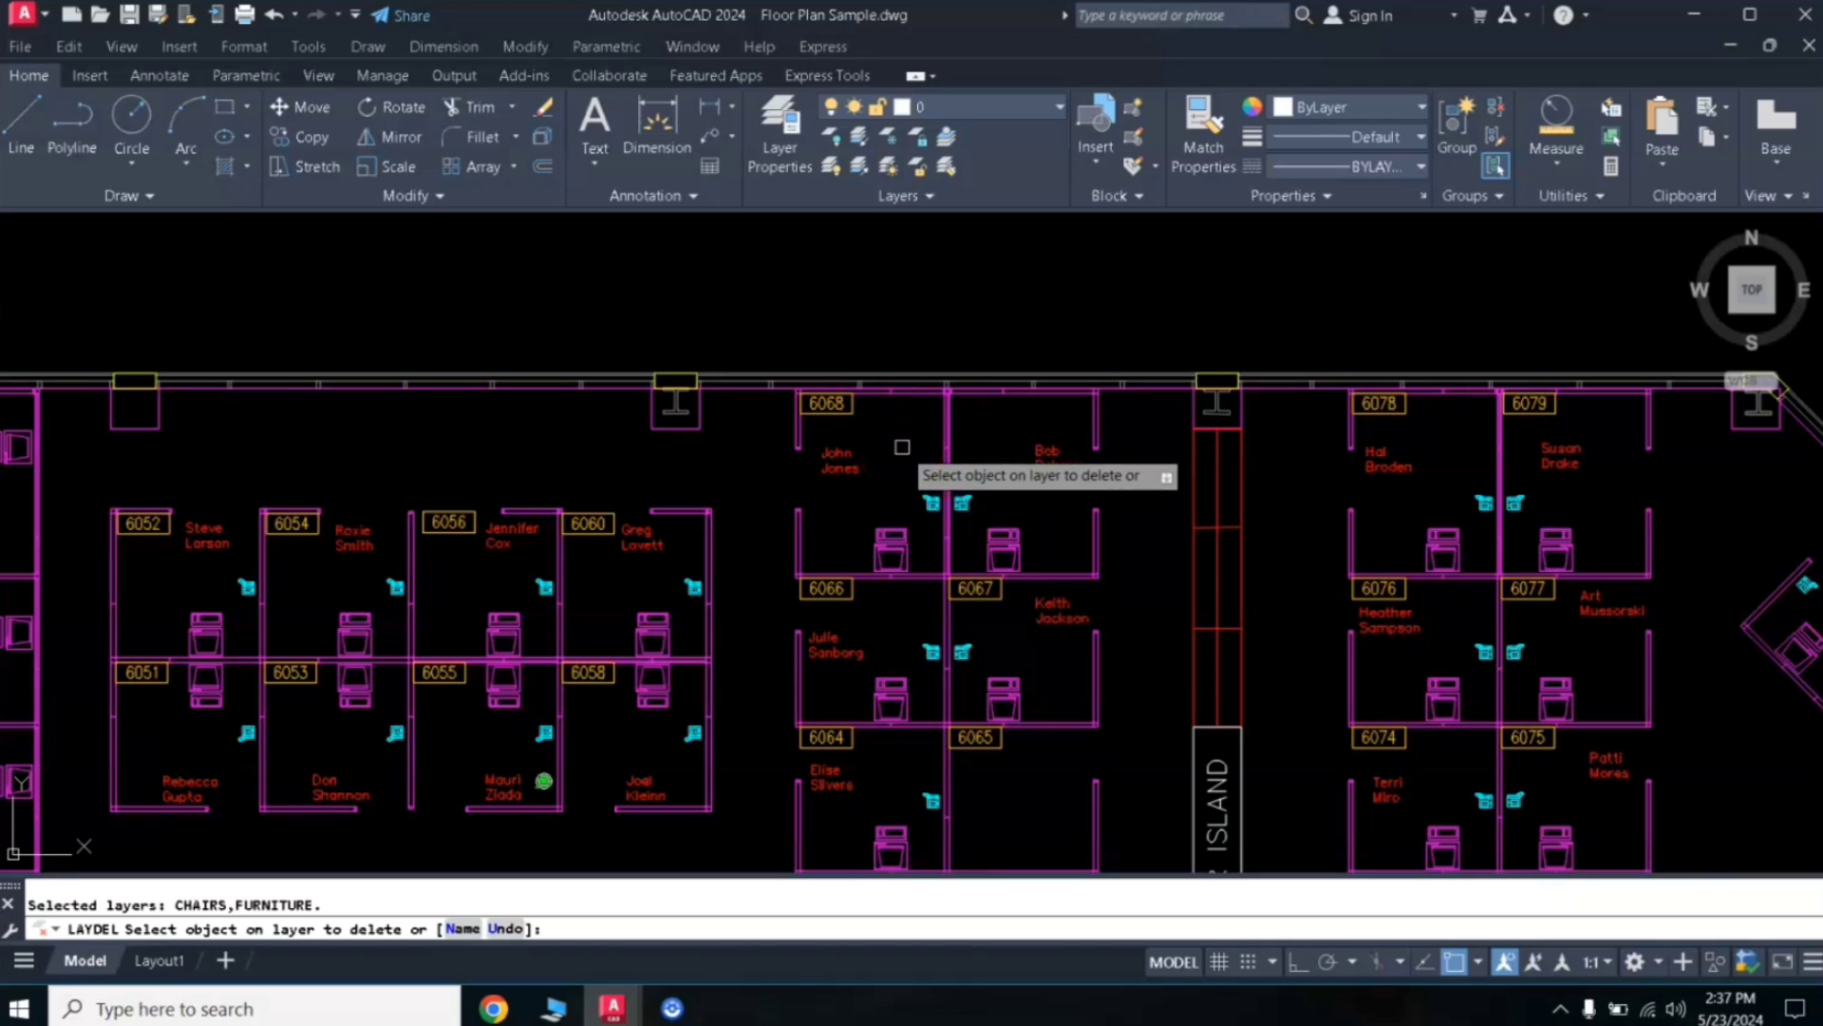
key("Return")
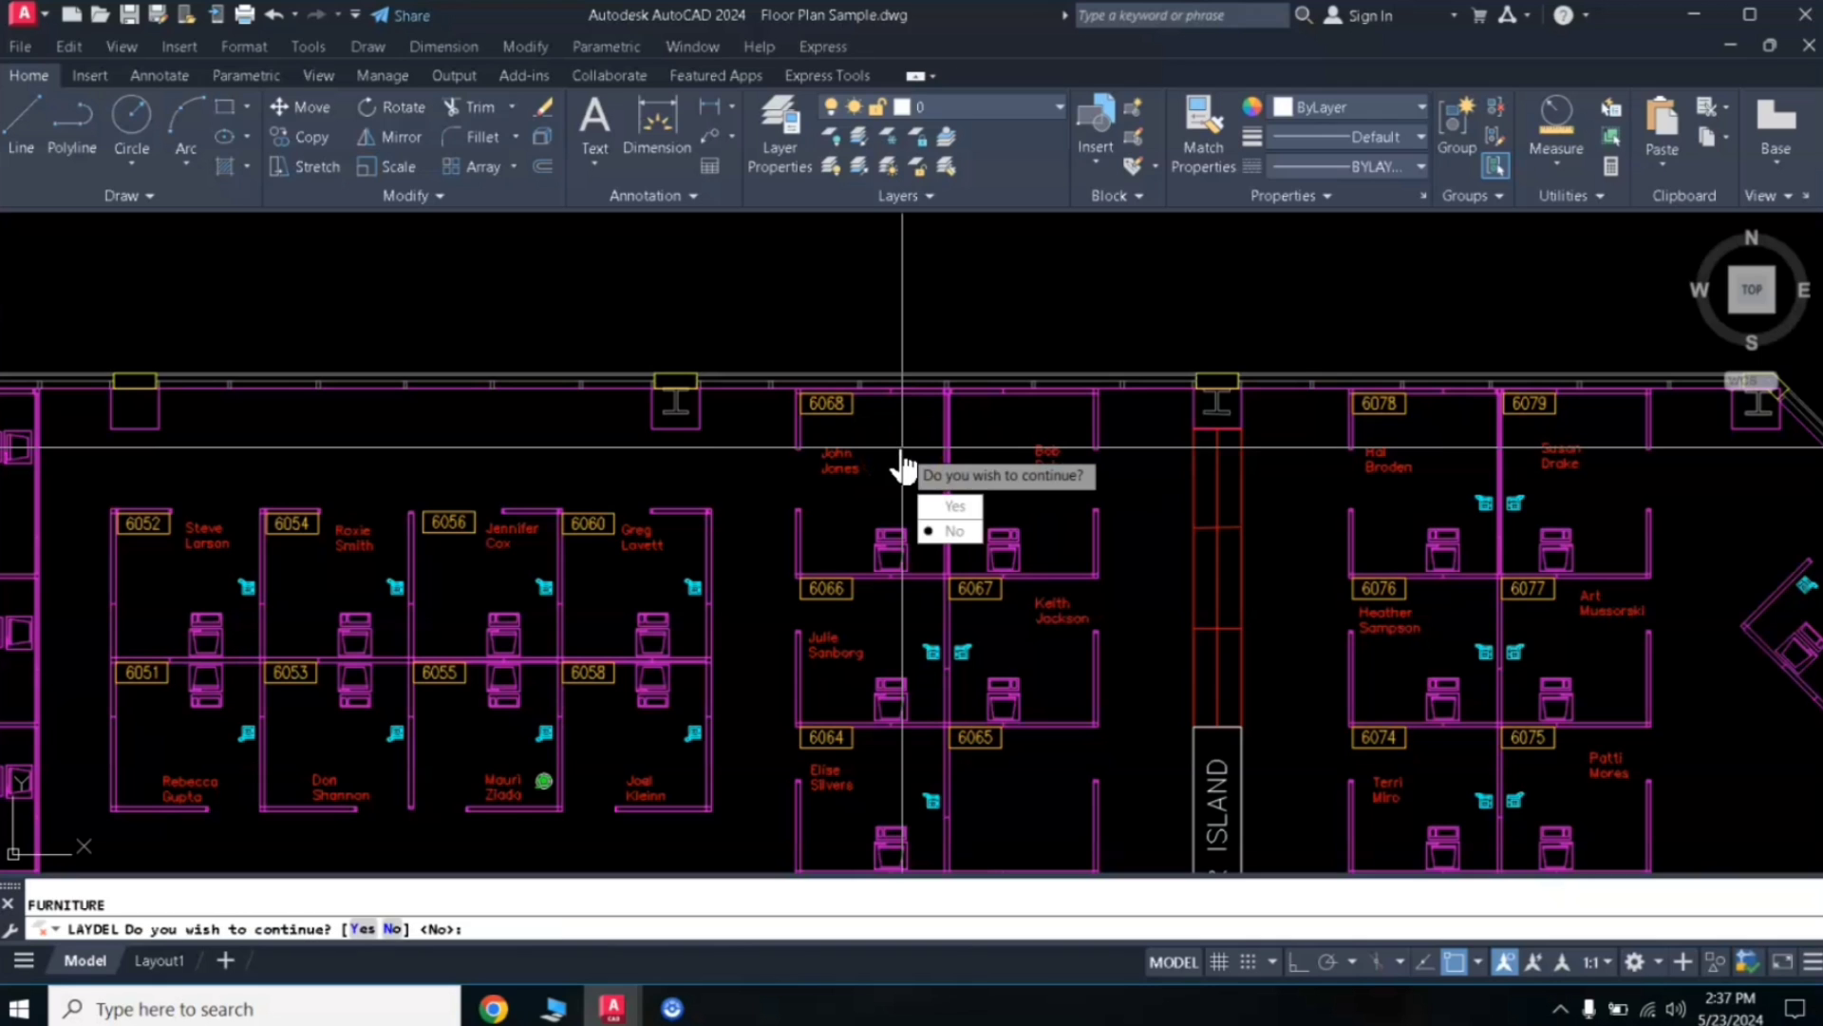
left_click(951, 532)
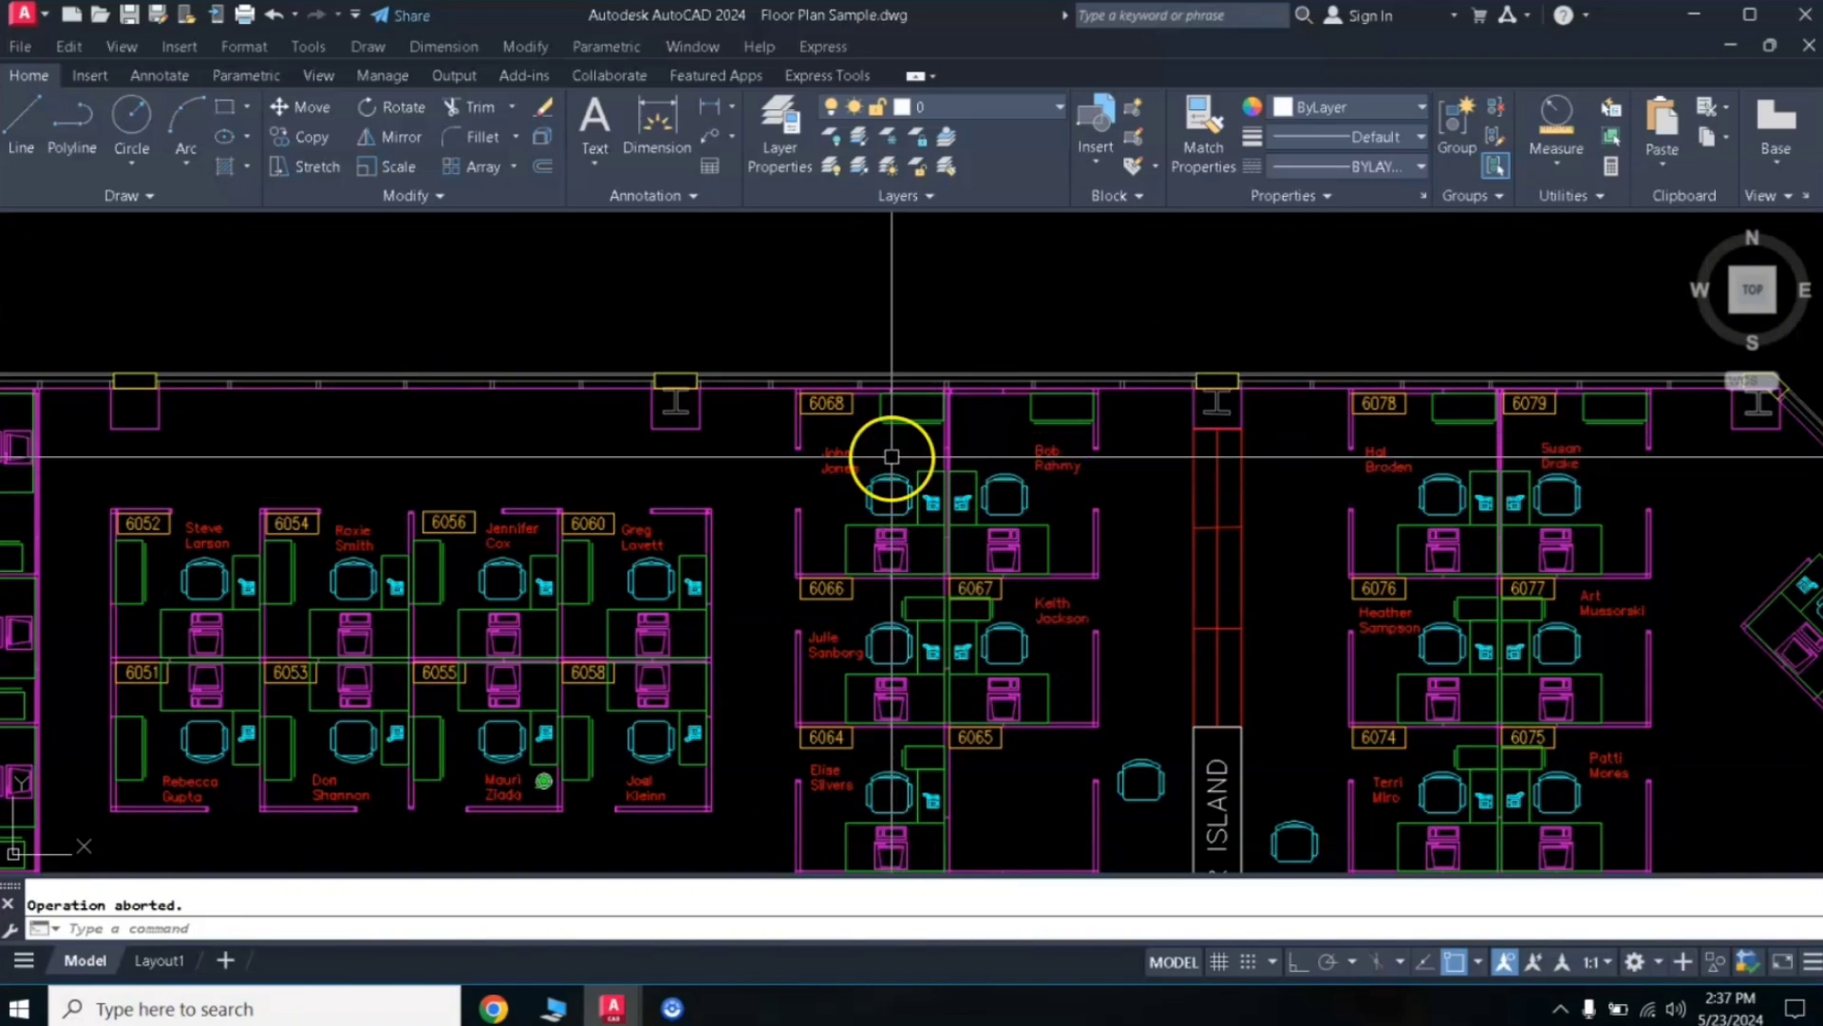
Check which layer the chair in cubicle 6068 is on and clear the selection
left_click(869, 476)
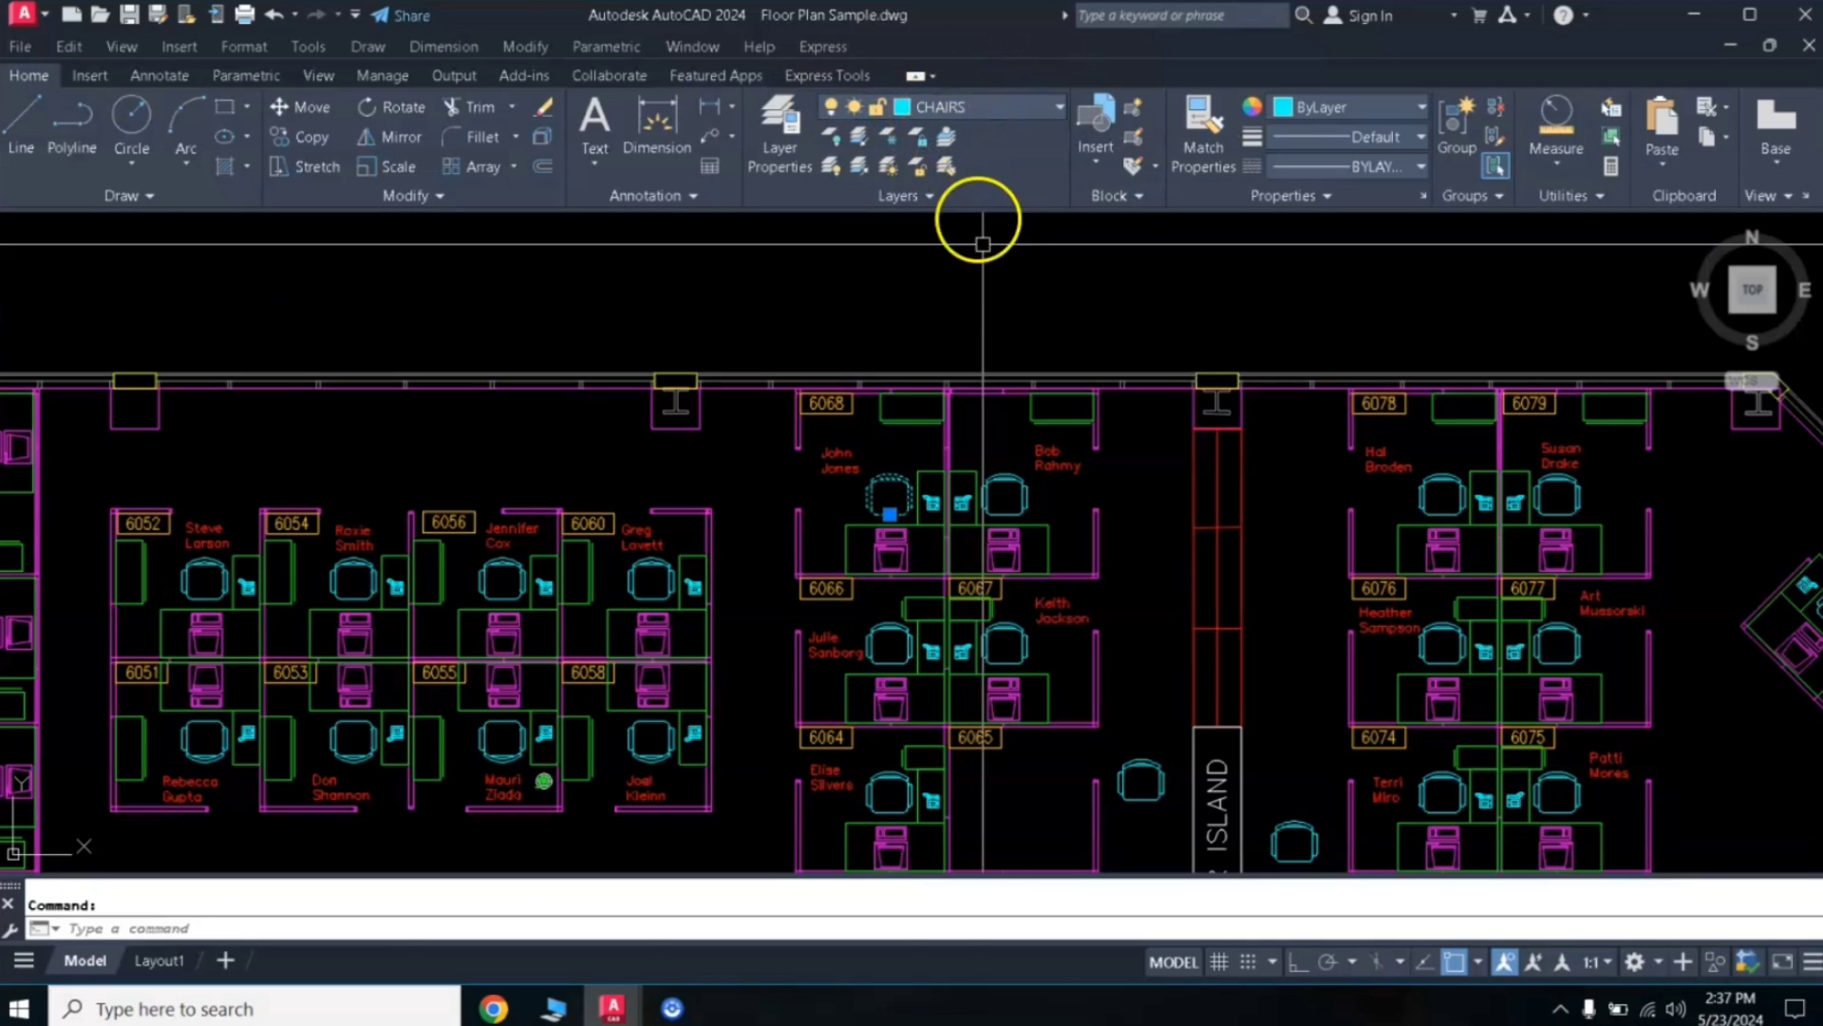
key("Escape")
left_click(1063, 391)
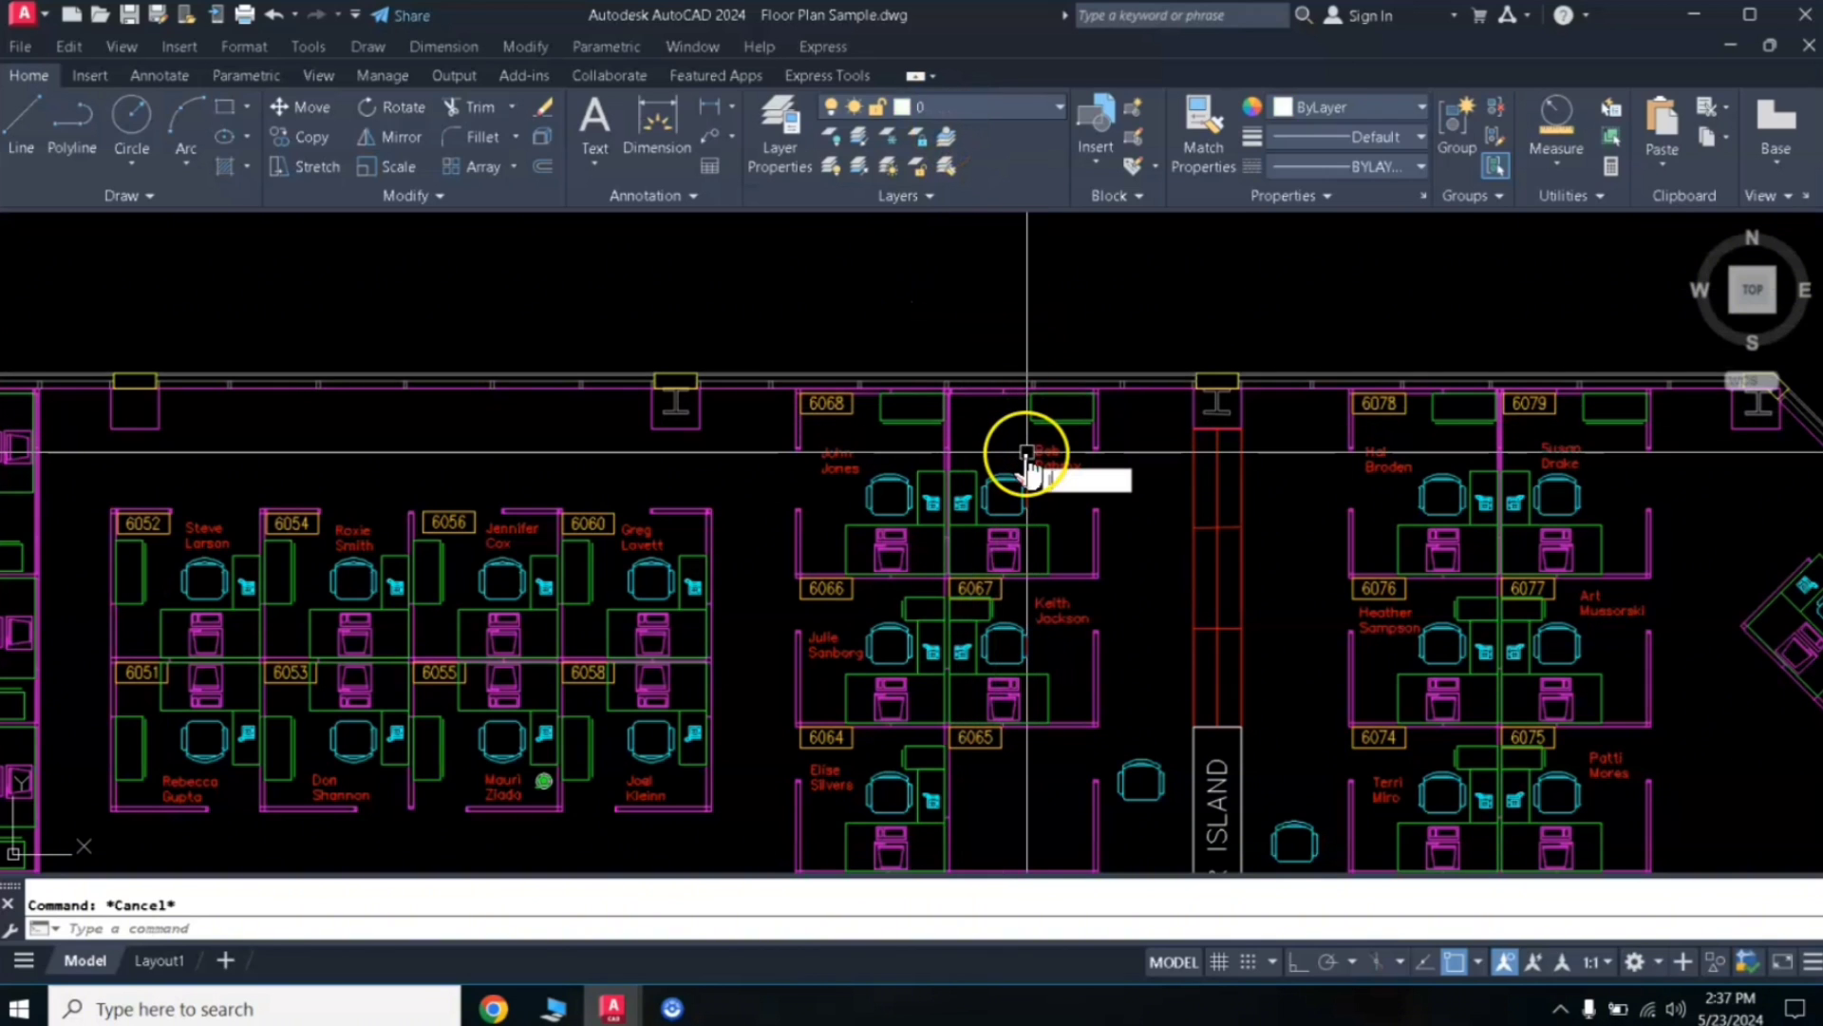
Delete the CHAIRS and FURNITURE layers with LAYDEL by picking an object on each, and check the list of remaining layers
type("LAYDe")
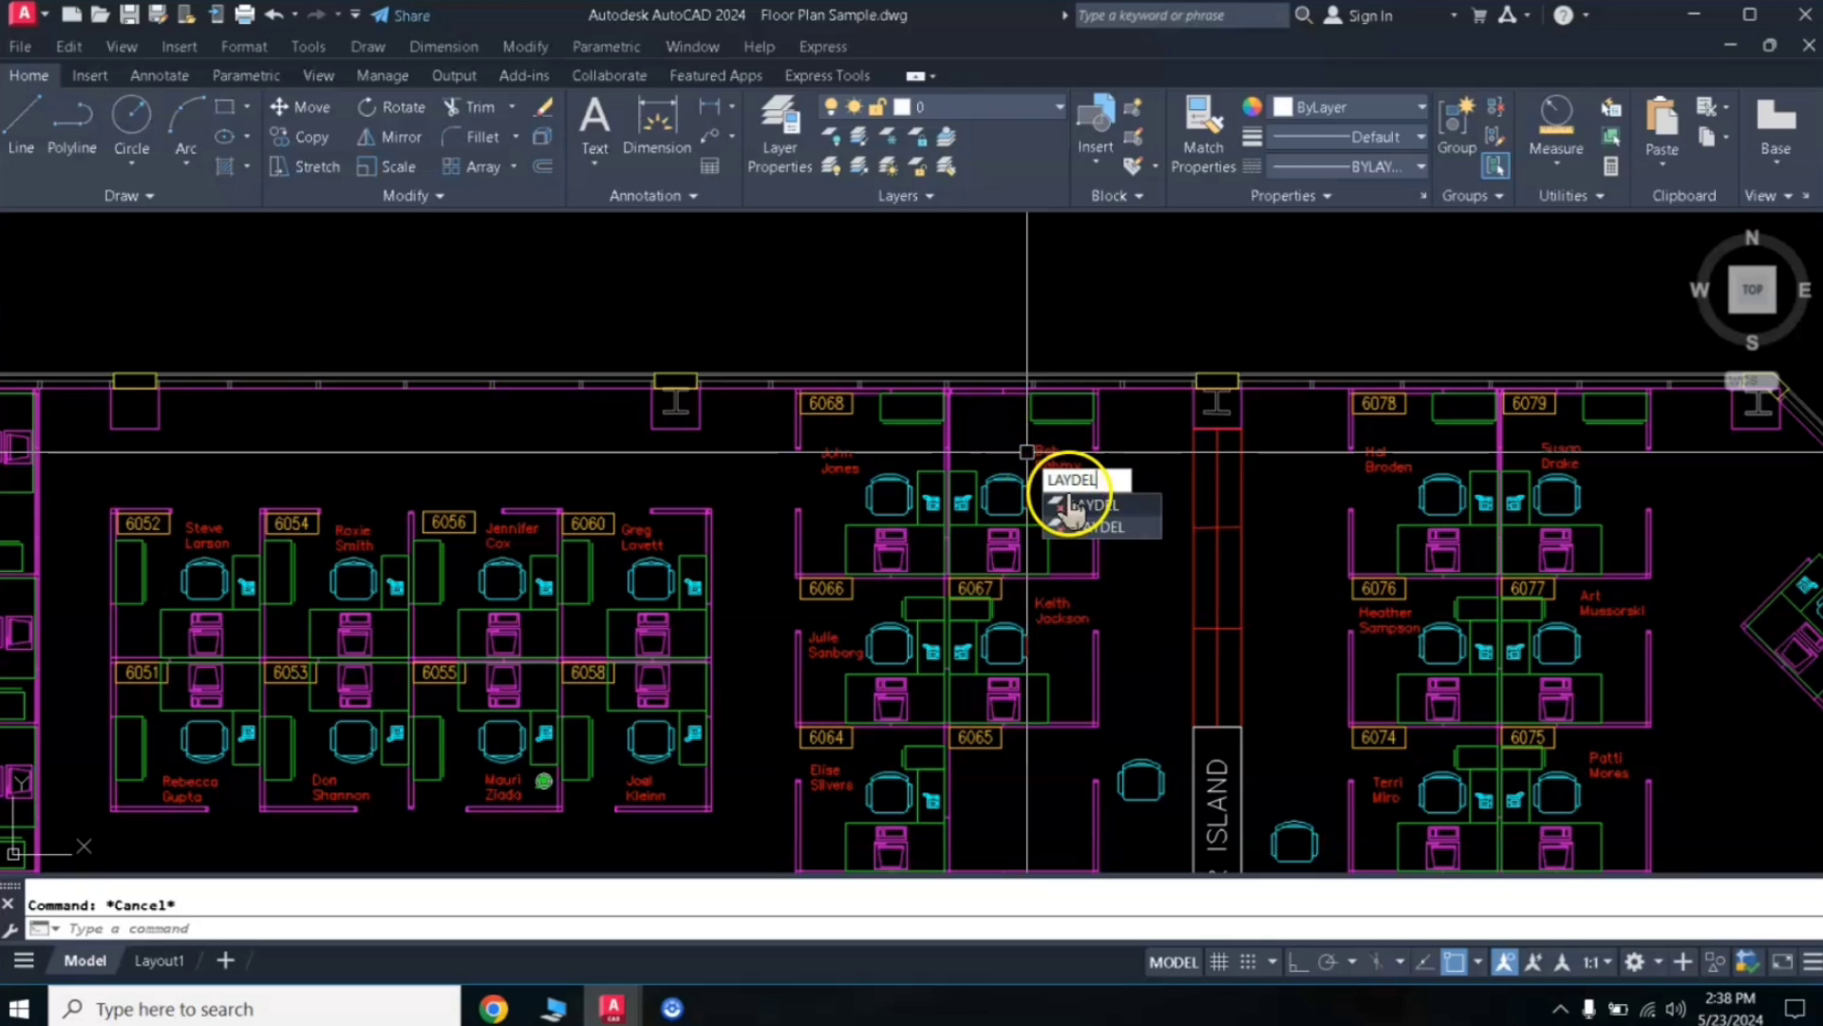
left_click(1083, 504)
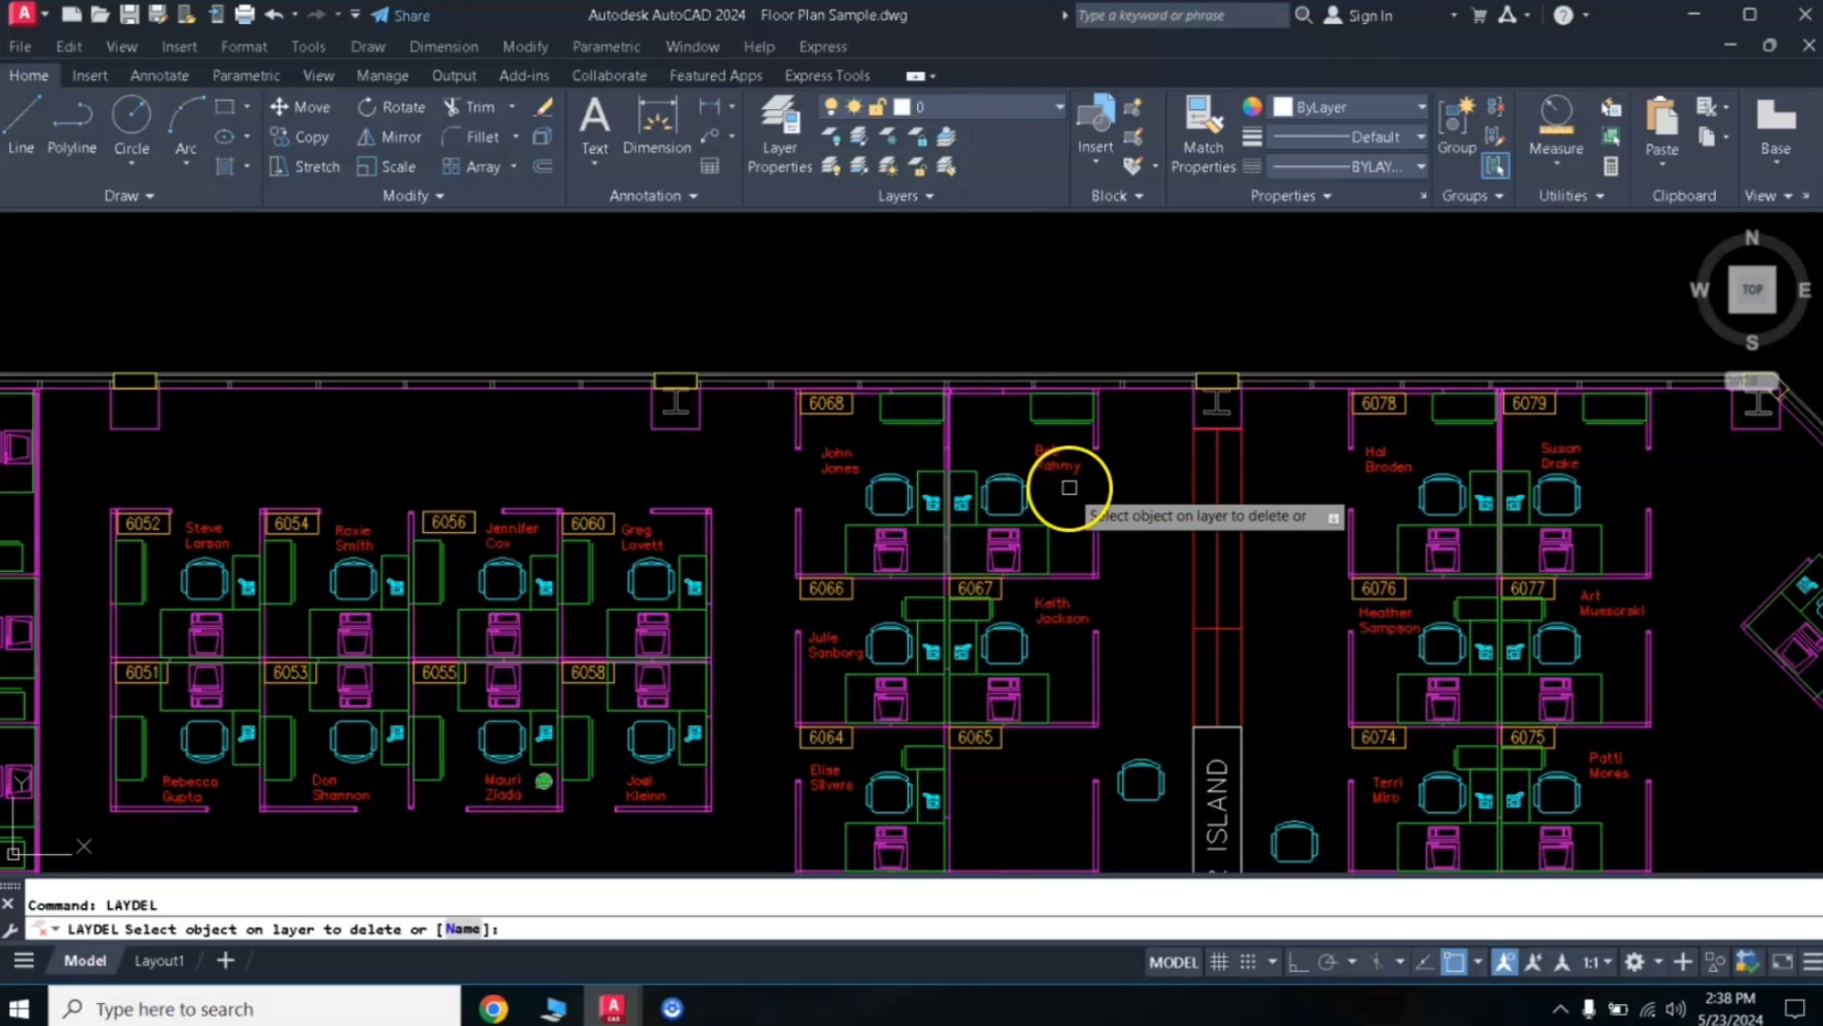
left_click(1010, 481)
left_click(1035, 415)
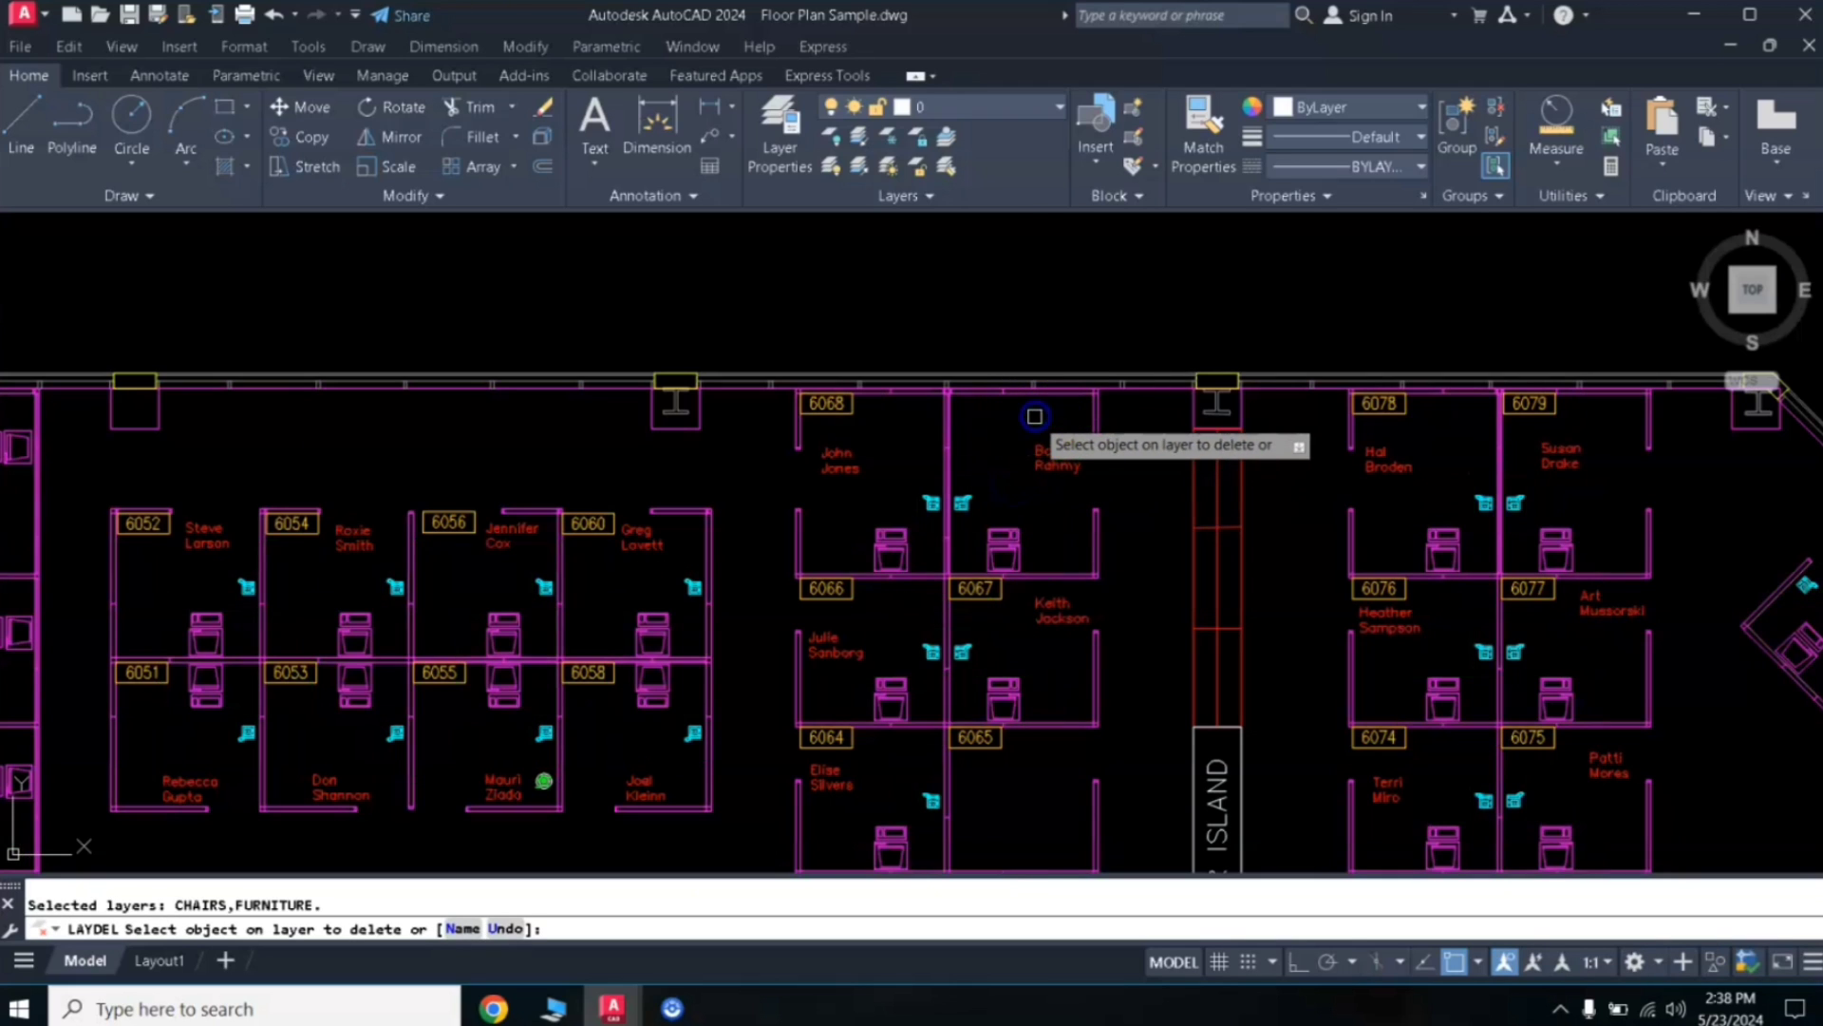
key("Return")
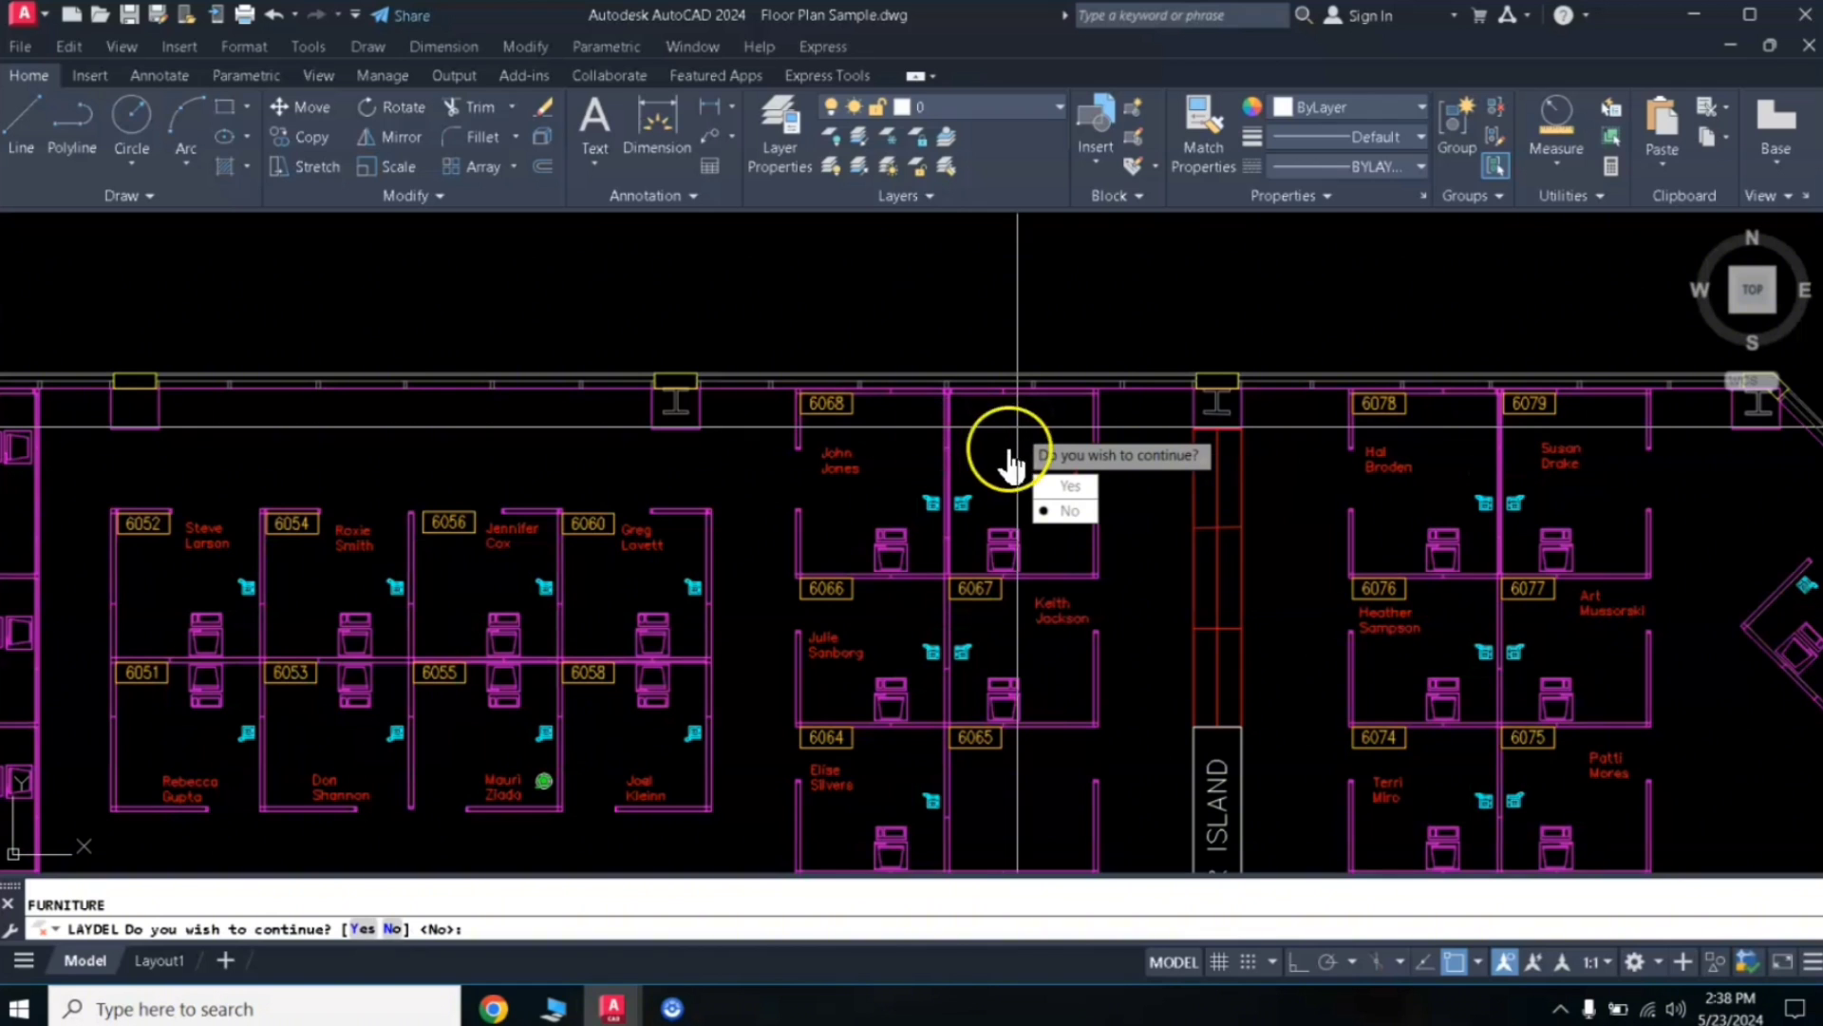
left_click(1071, 490)
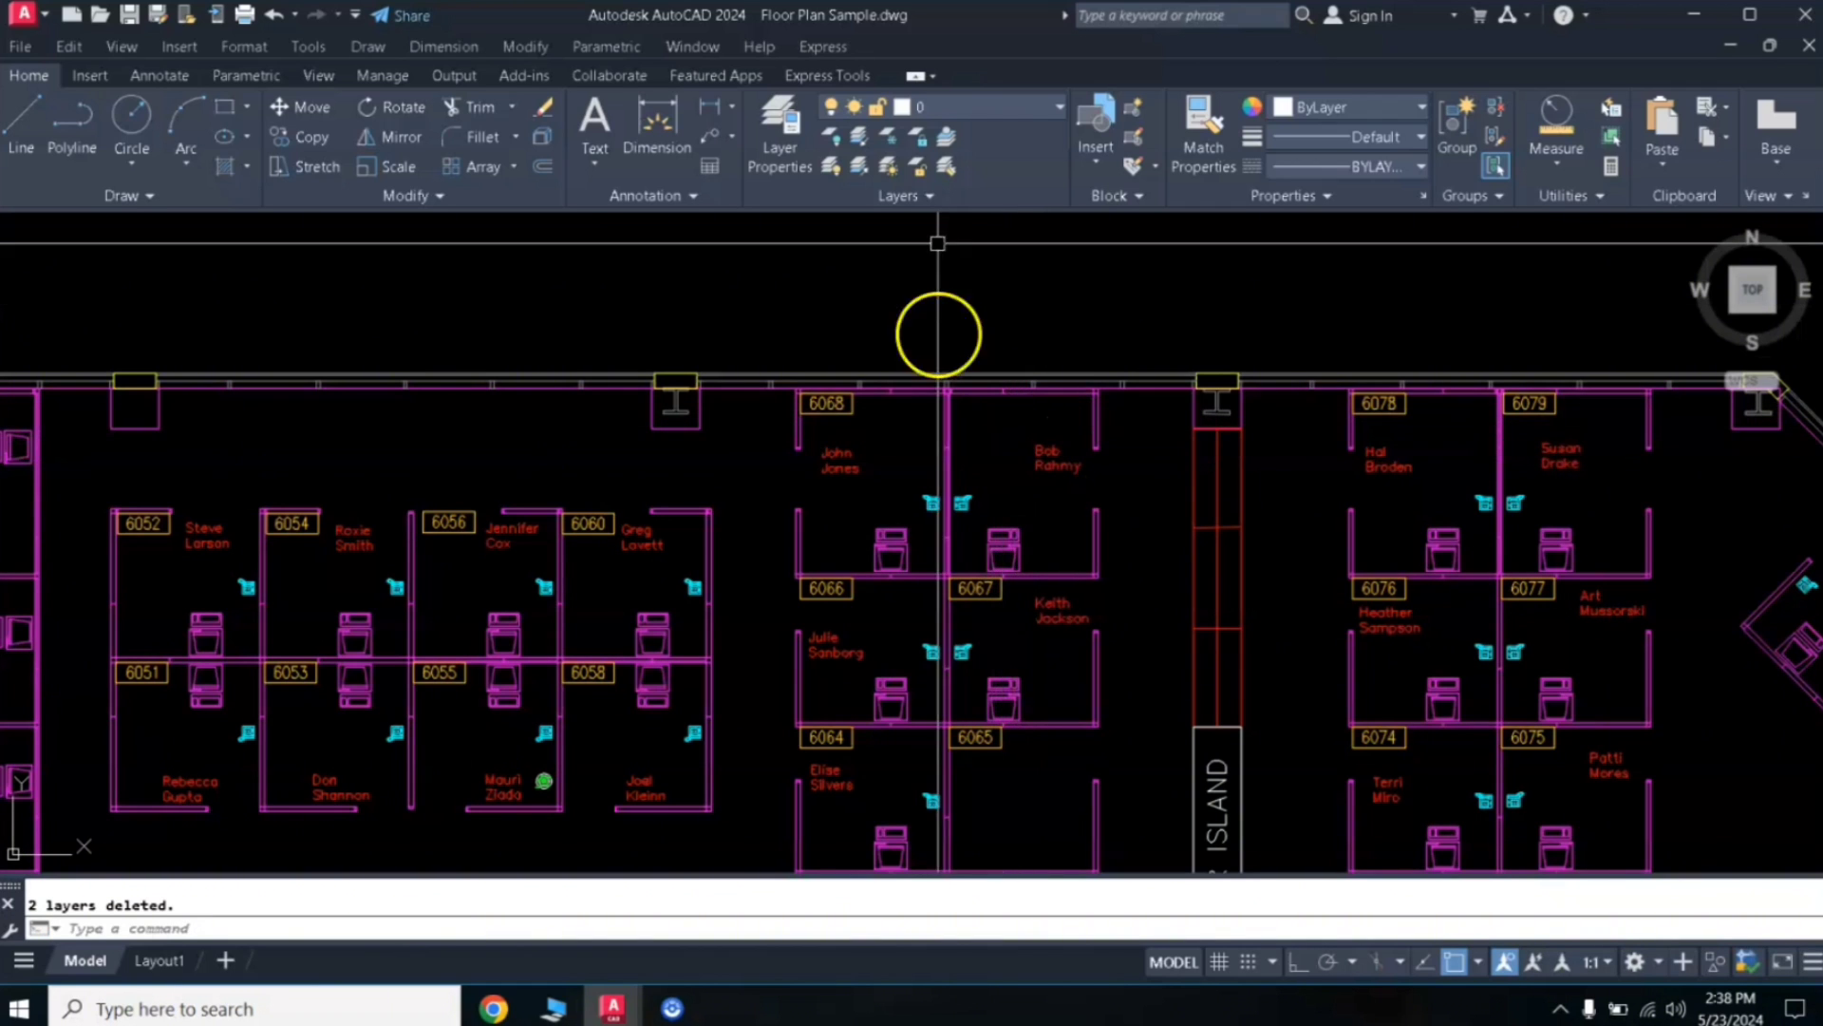
left_click(995, 119)
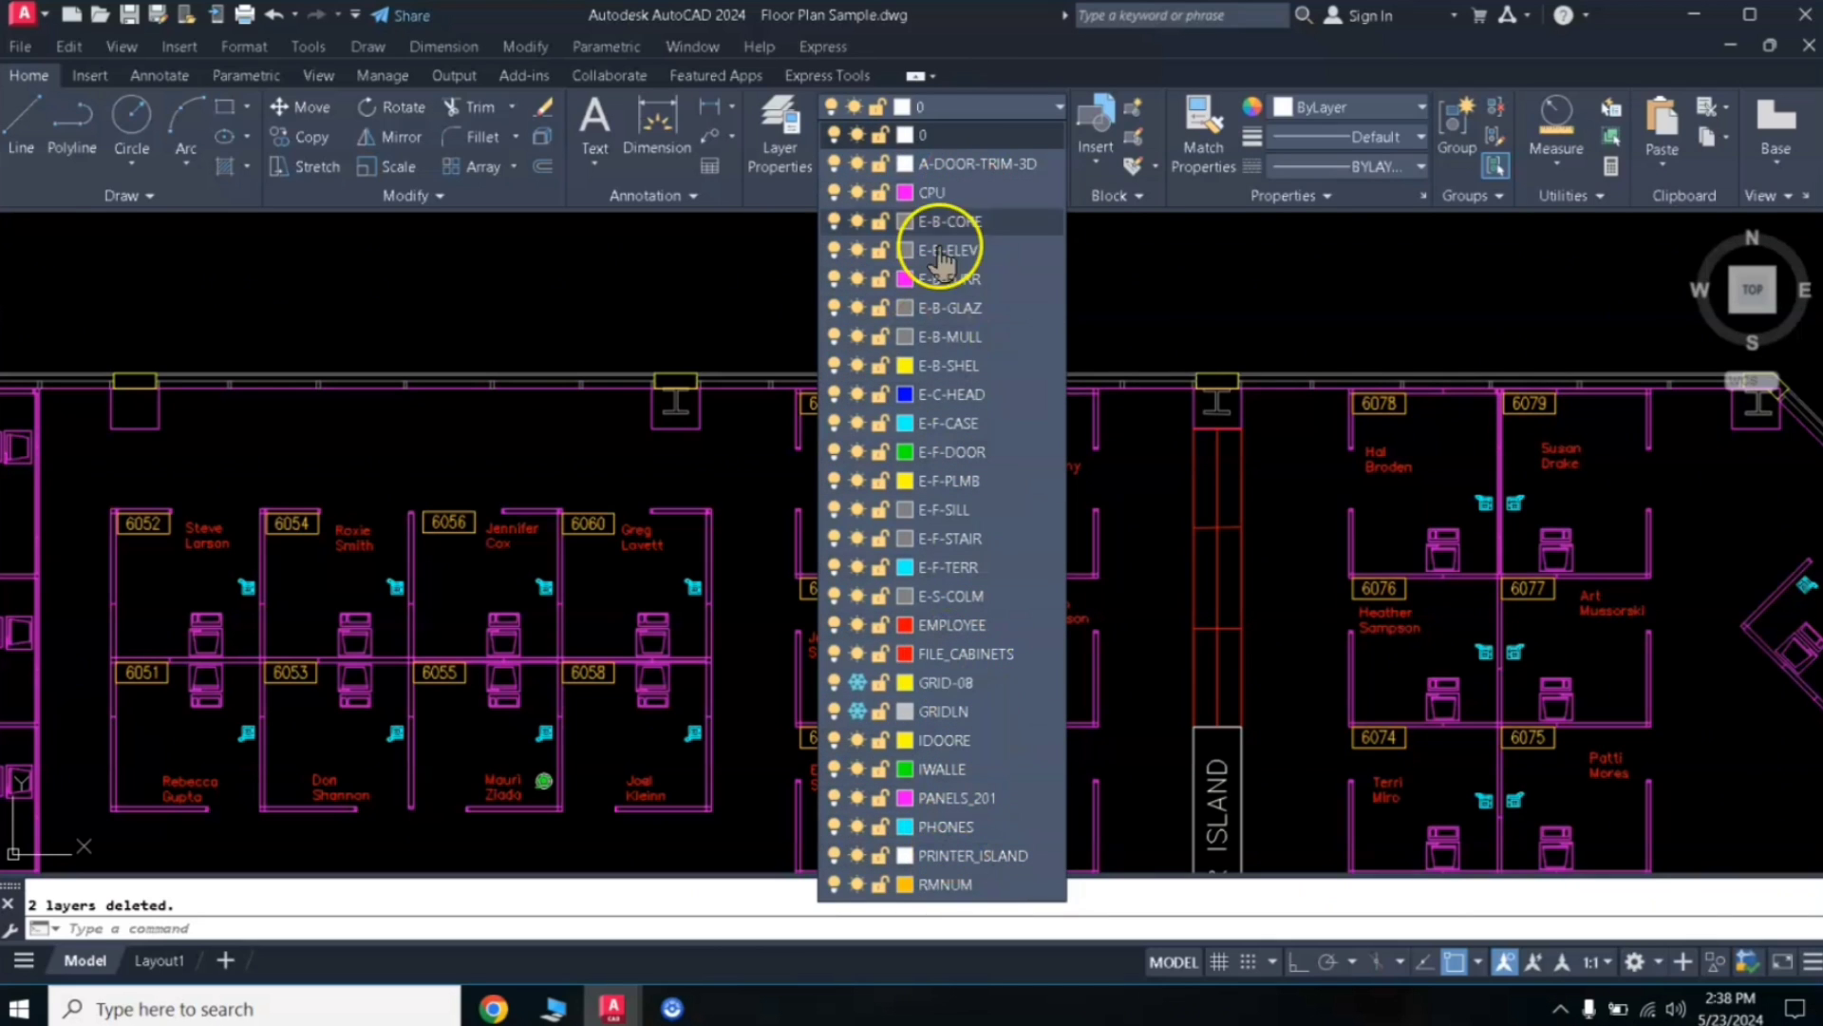
left_click(1127, 285)
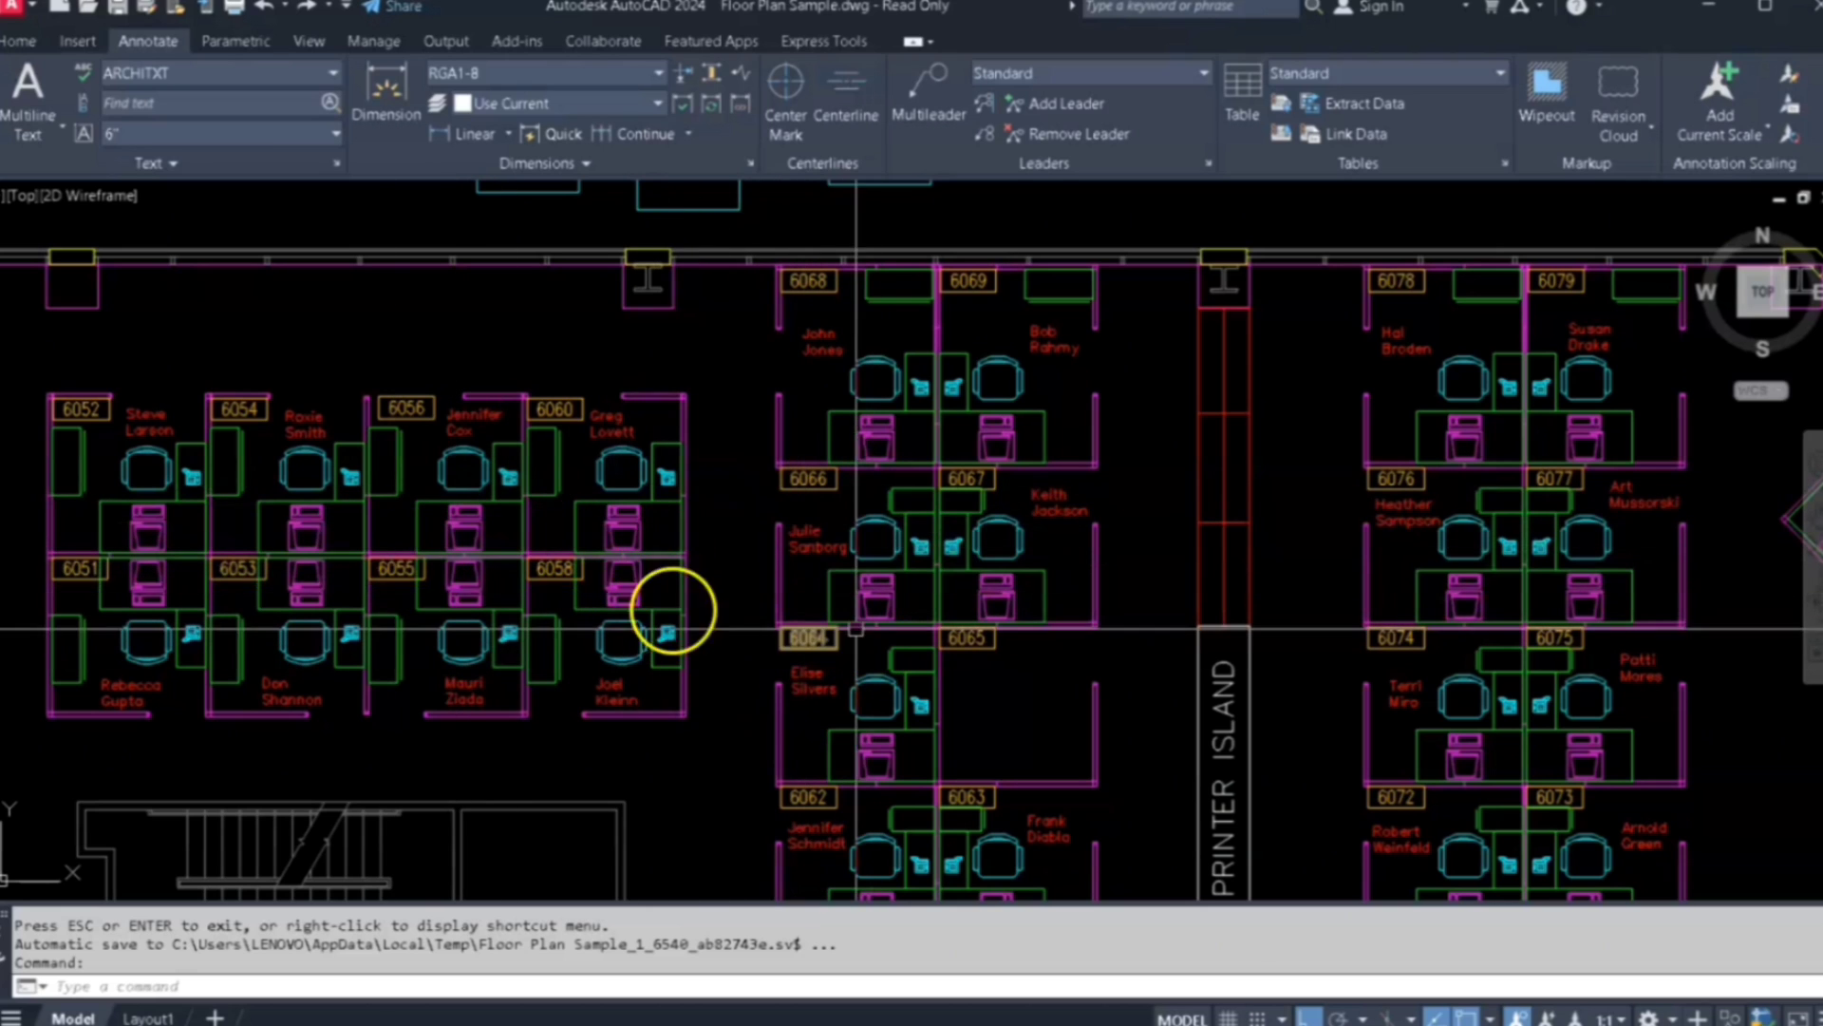
Erase all chairs in the floor plan using Select Similar on the chair in cubicle 6067, and undo the erasure
left_click(1009, 528)
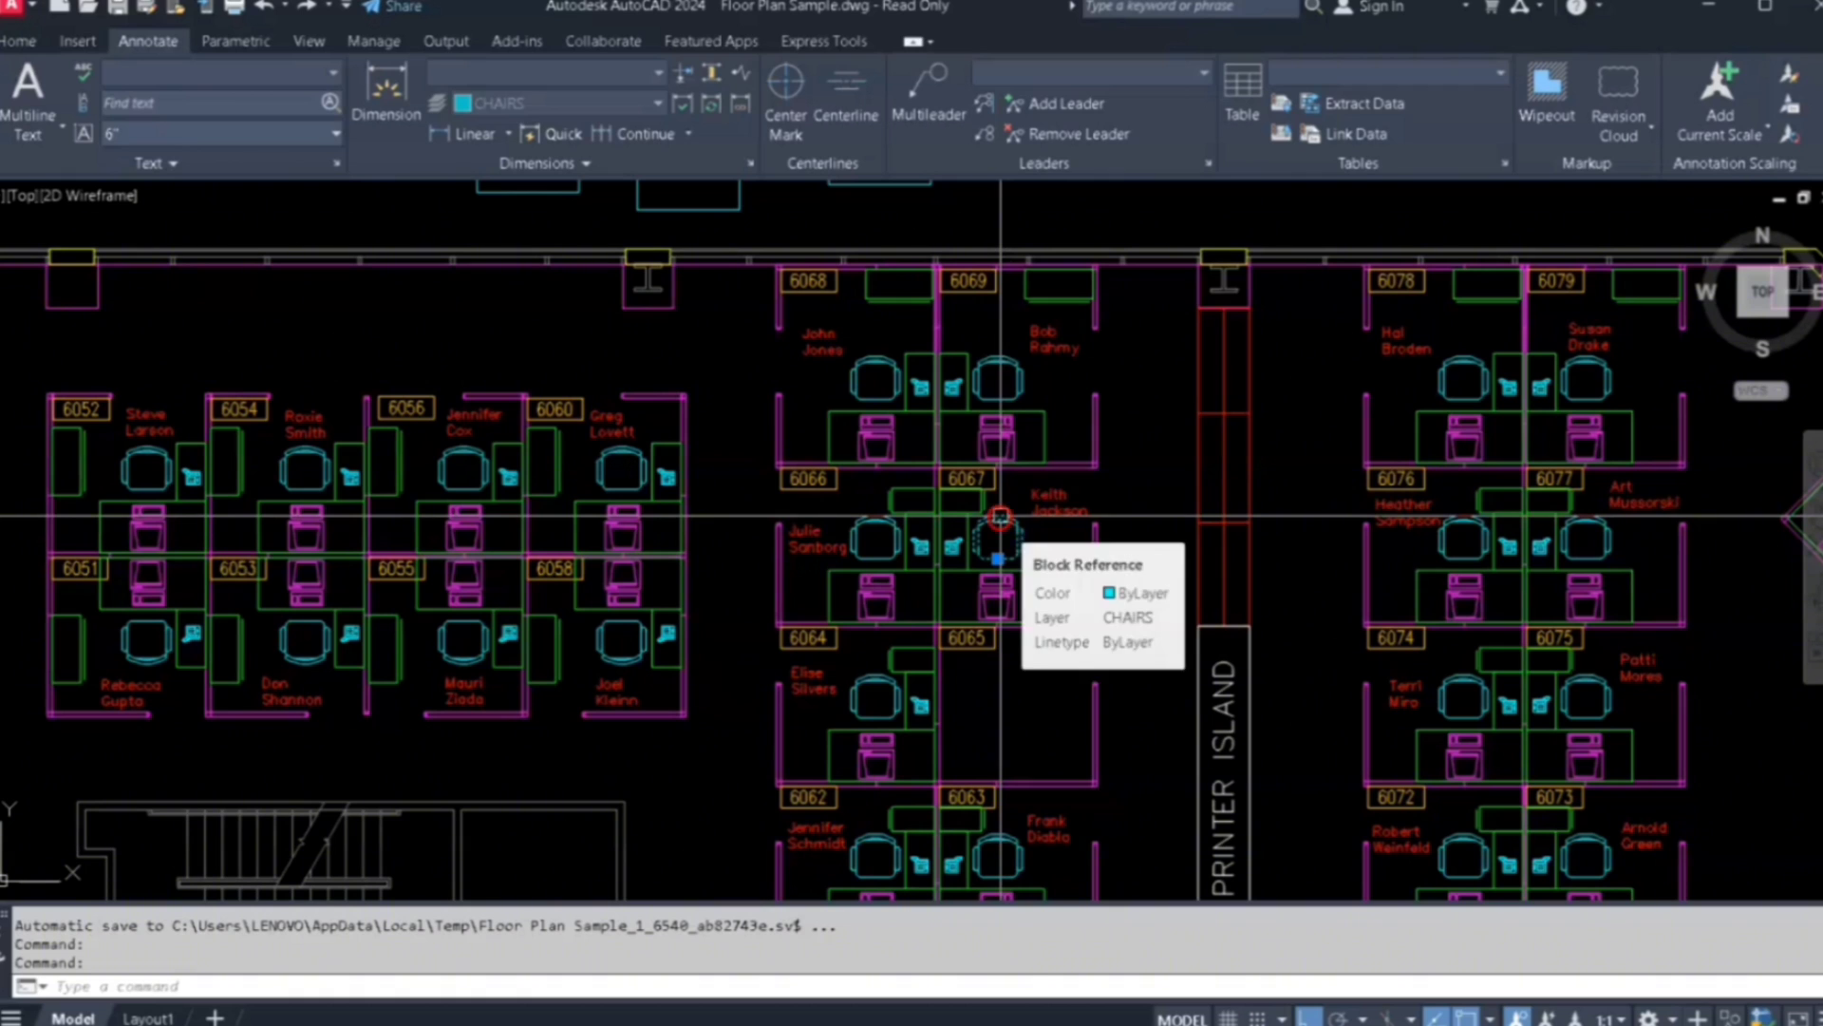
right_click(997, 522)
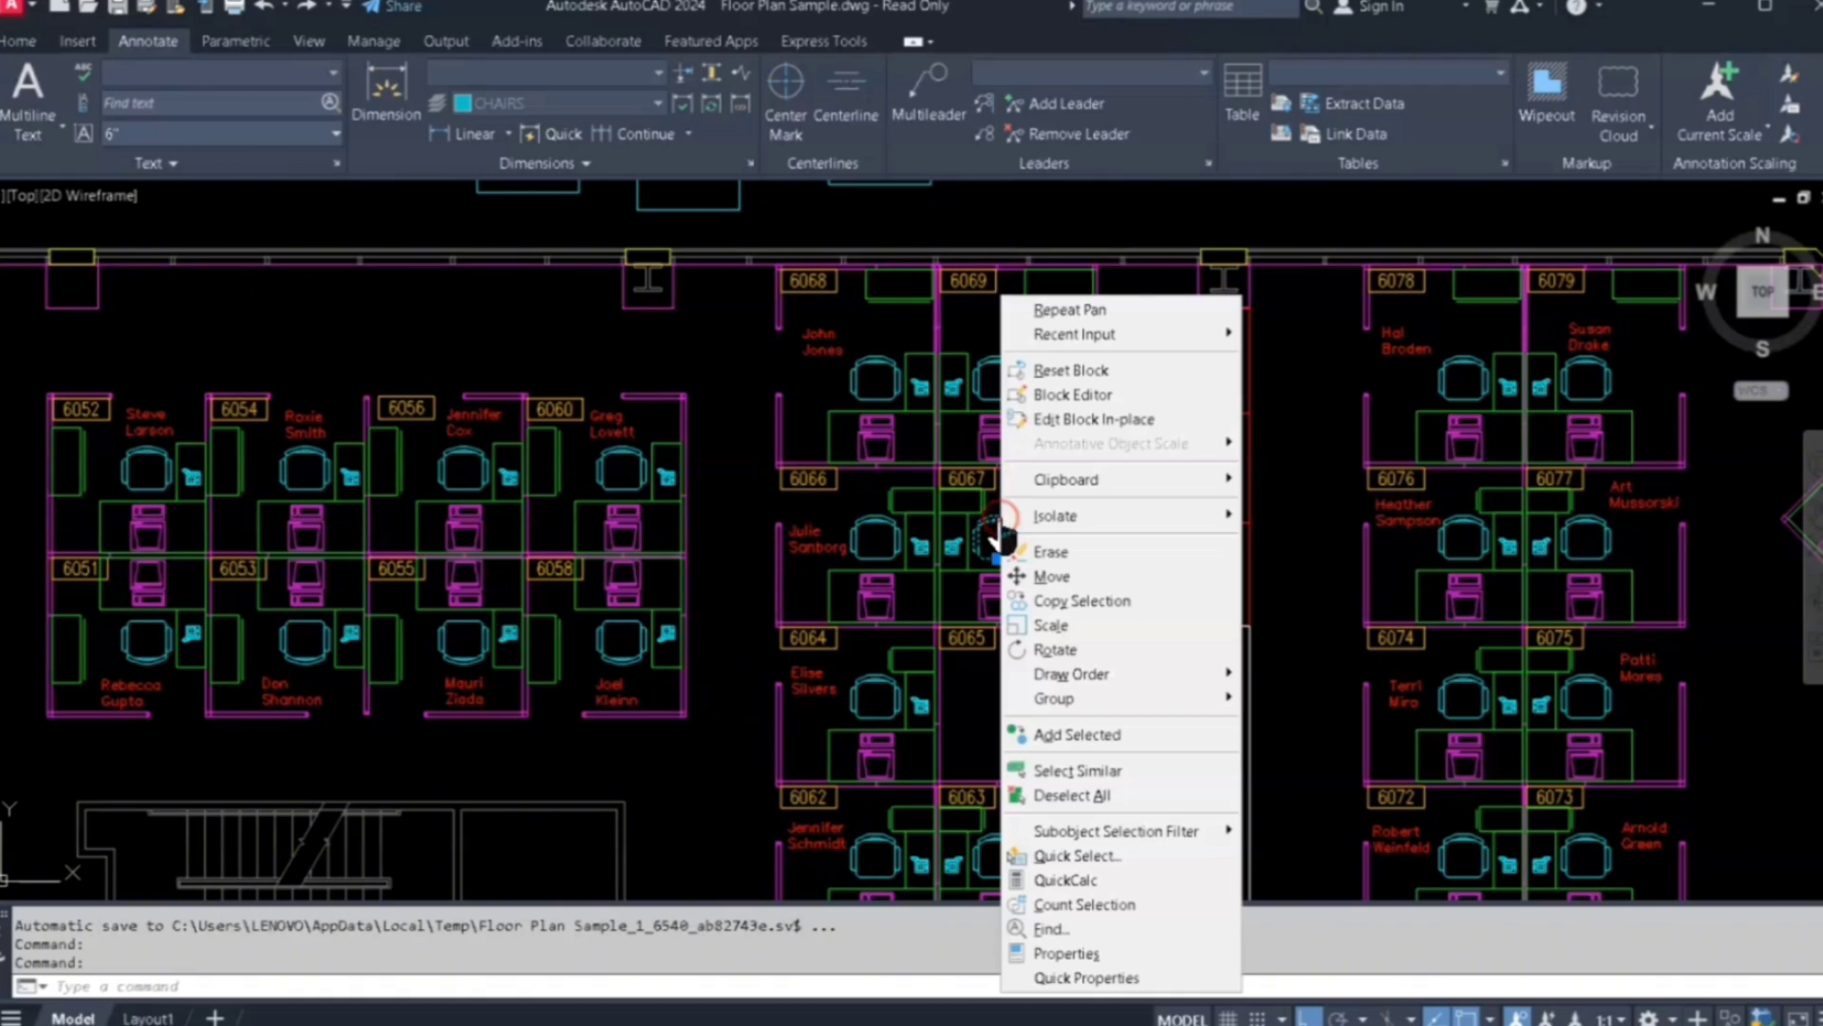
left_click(1091, 772)
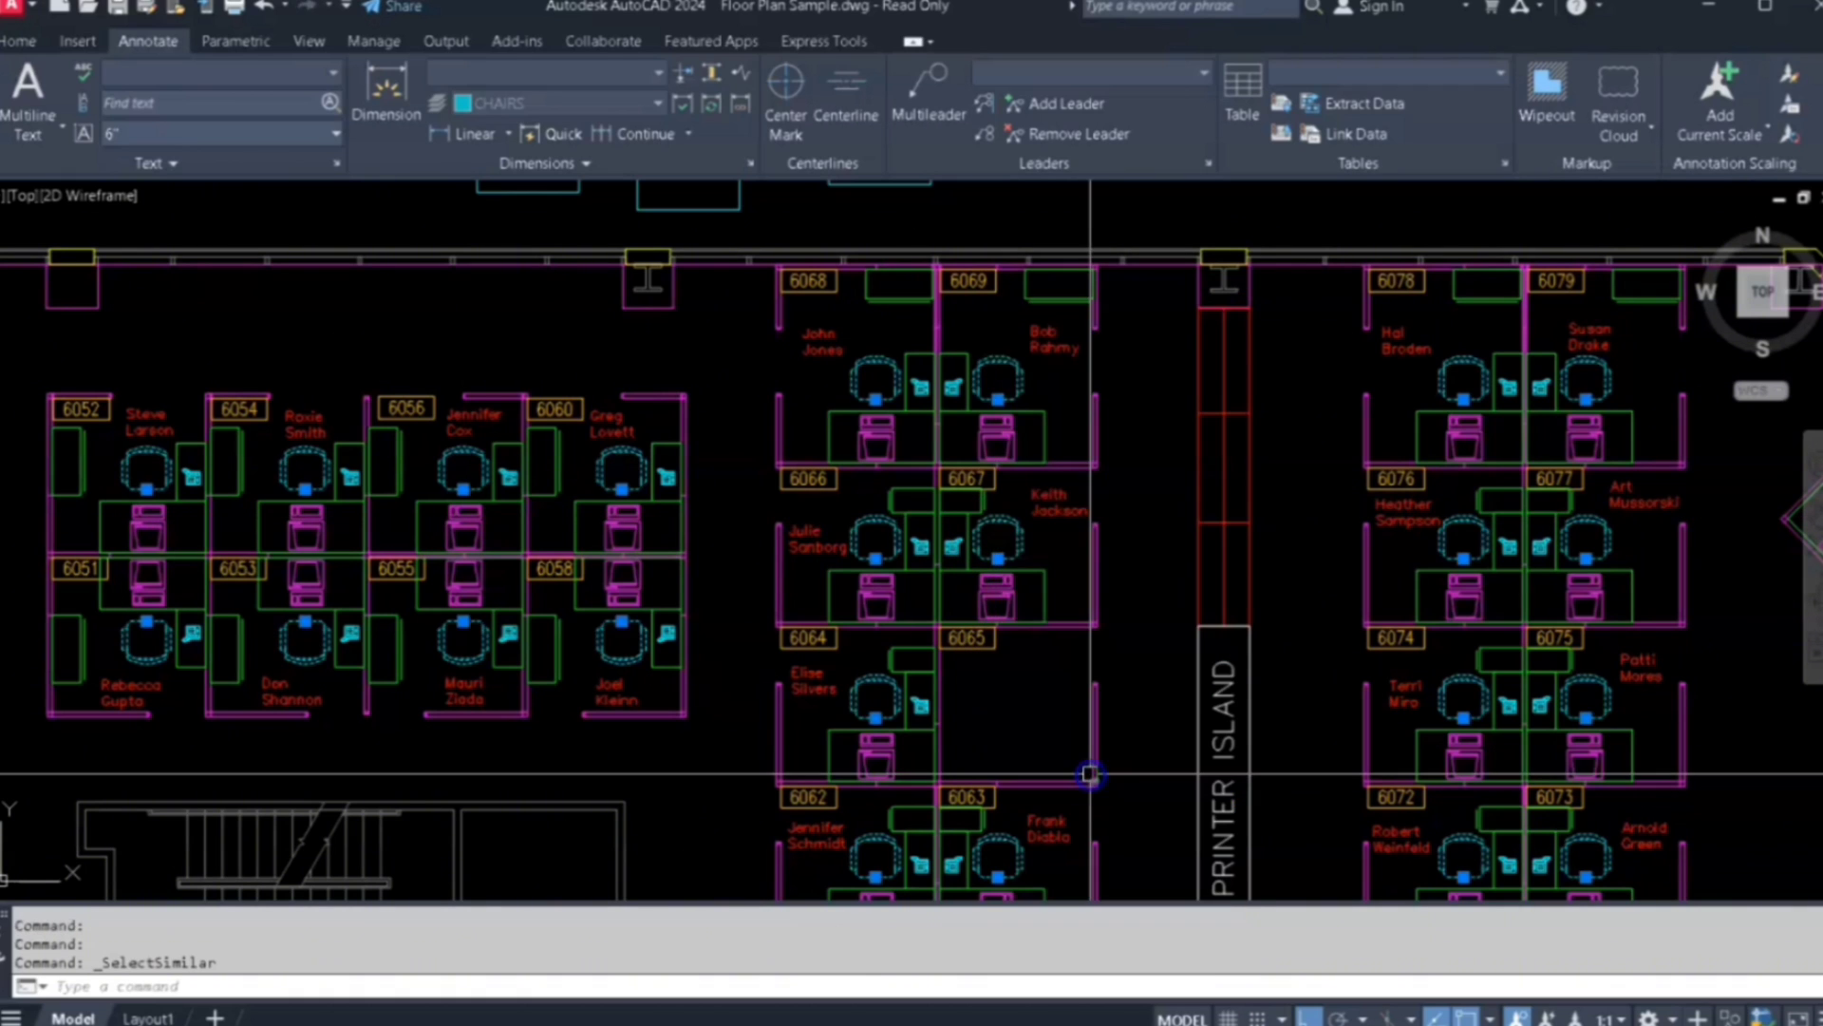
right_click(998, 359)
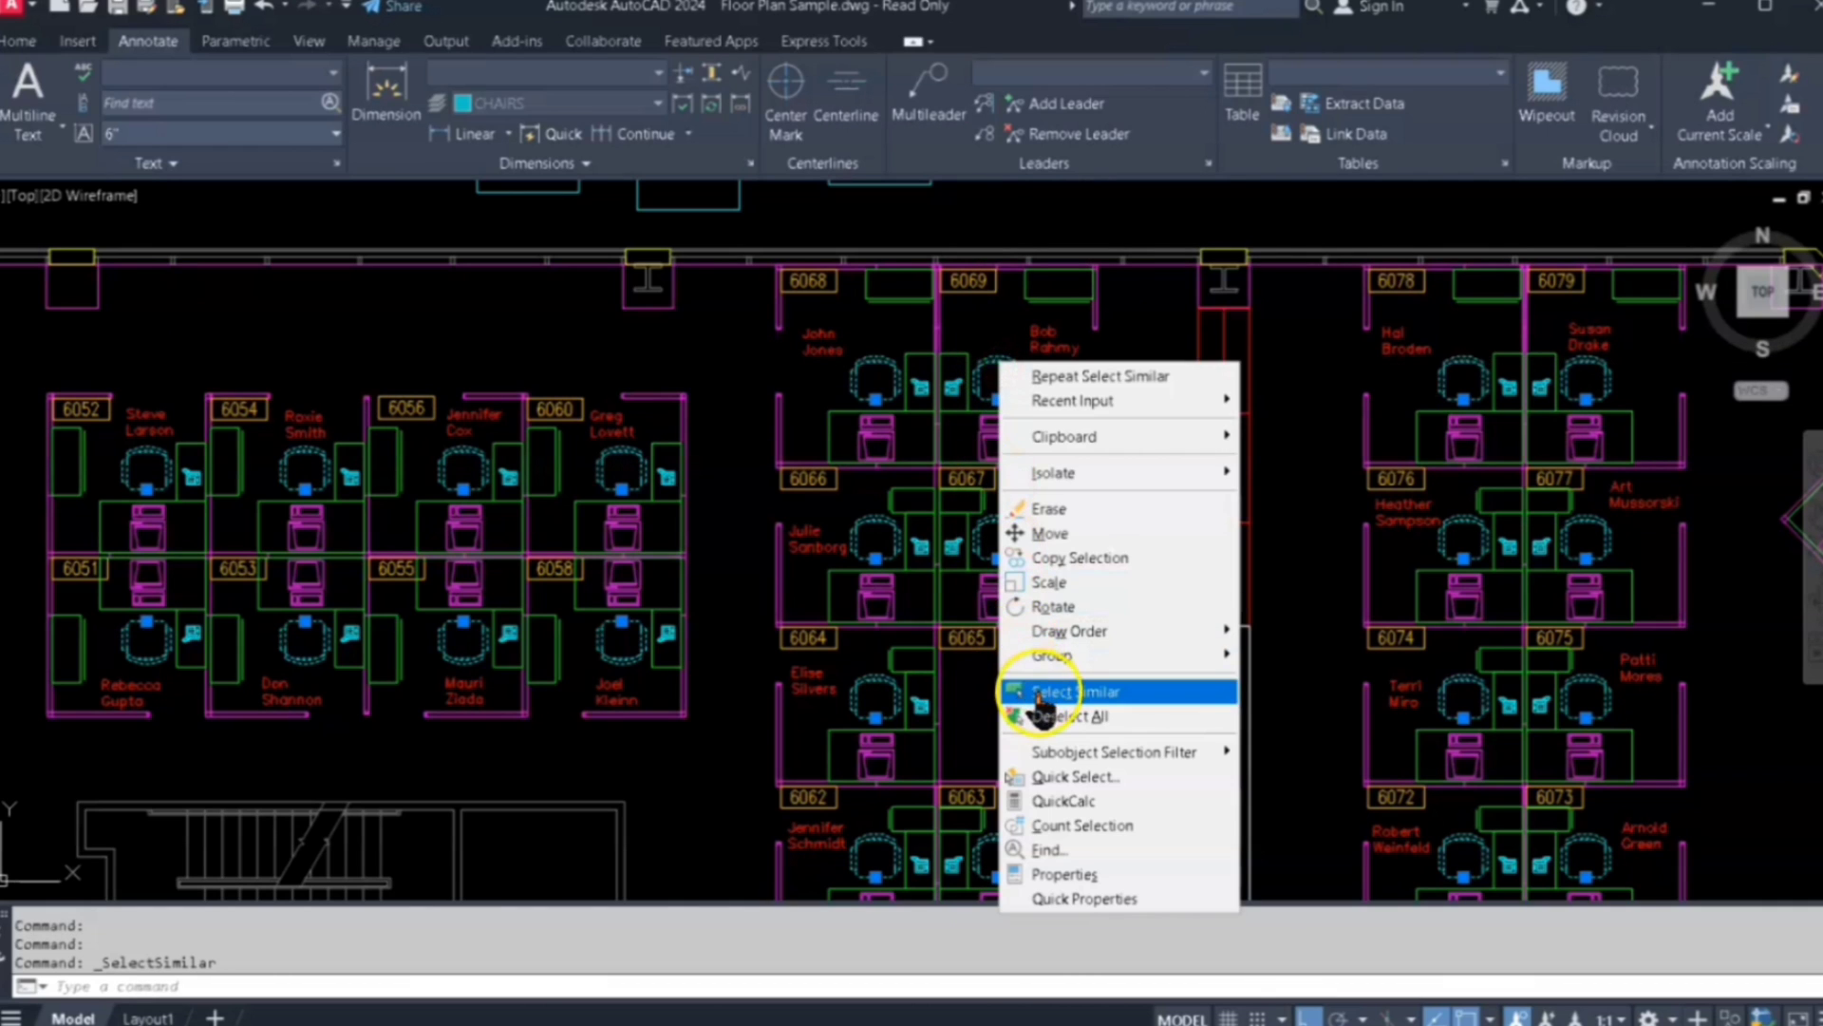
left_click(992, 366)
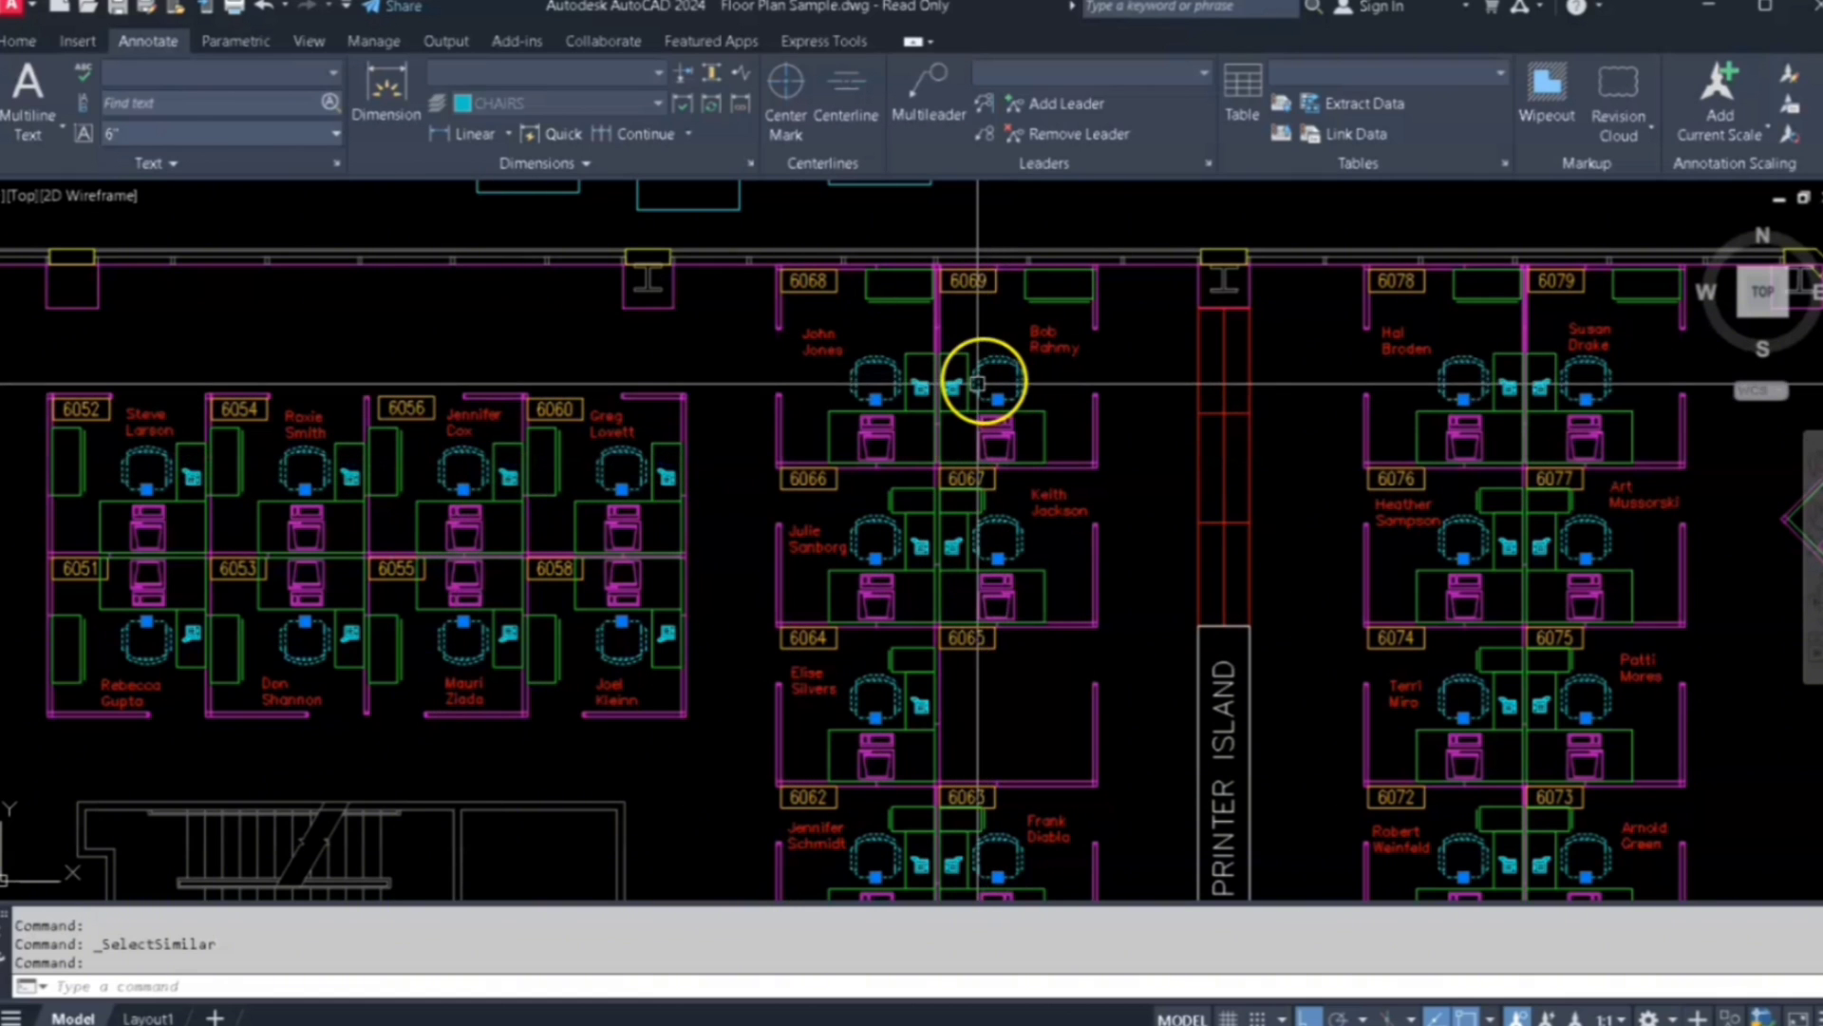
mouse_move(974, 391)
type("E")
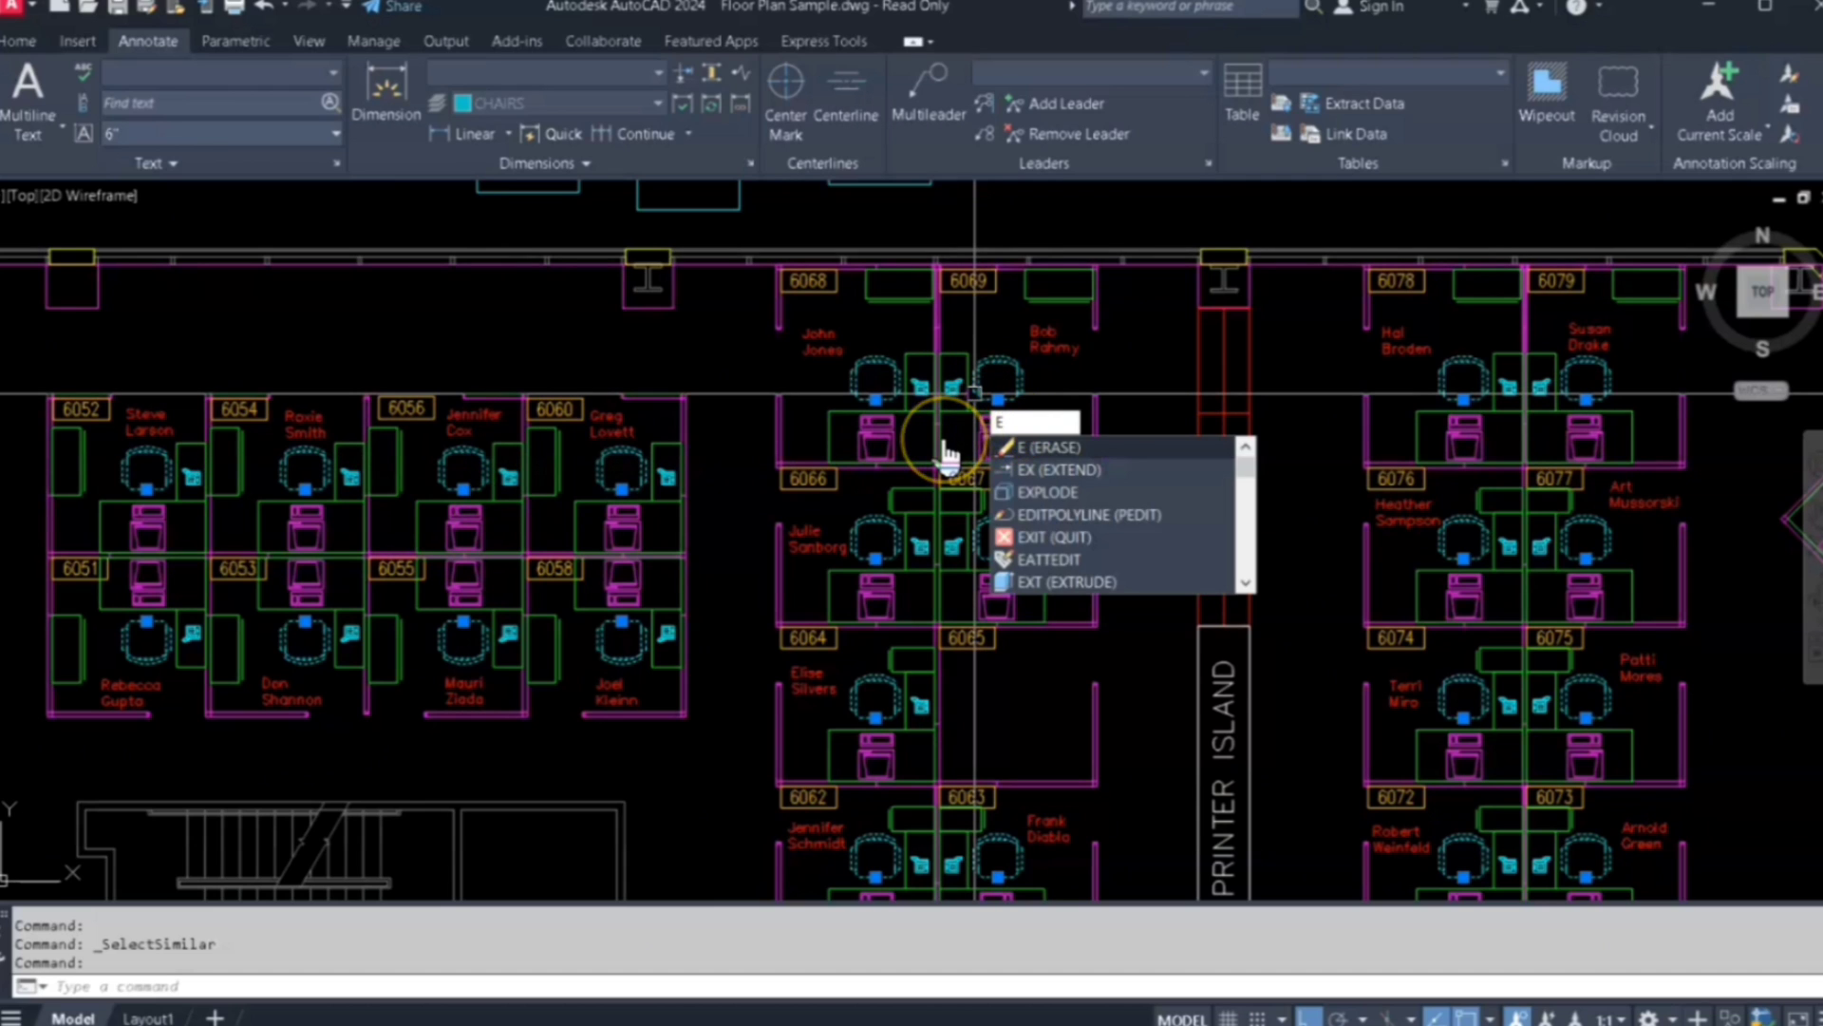
key("Return")
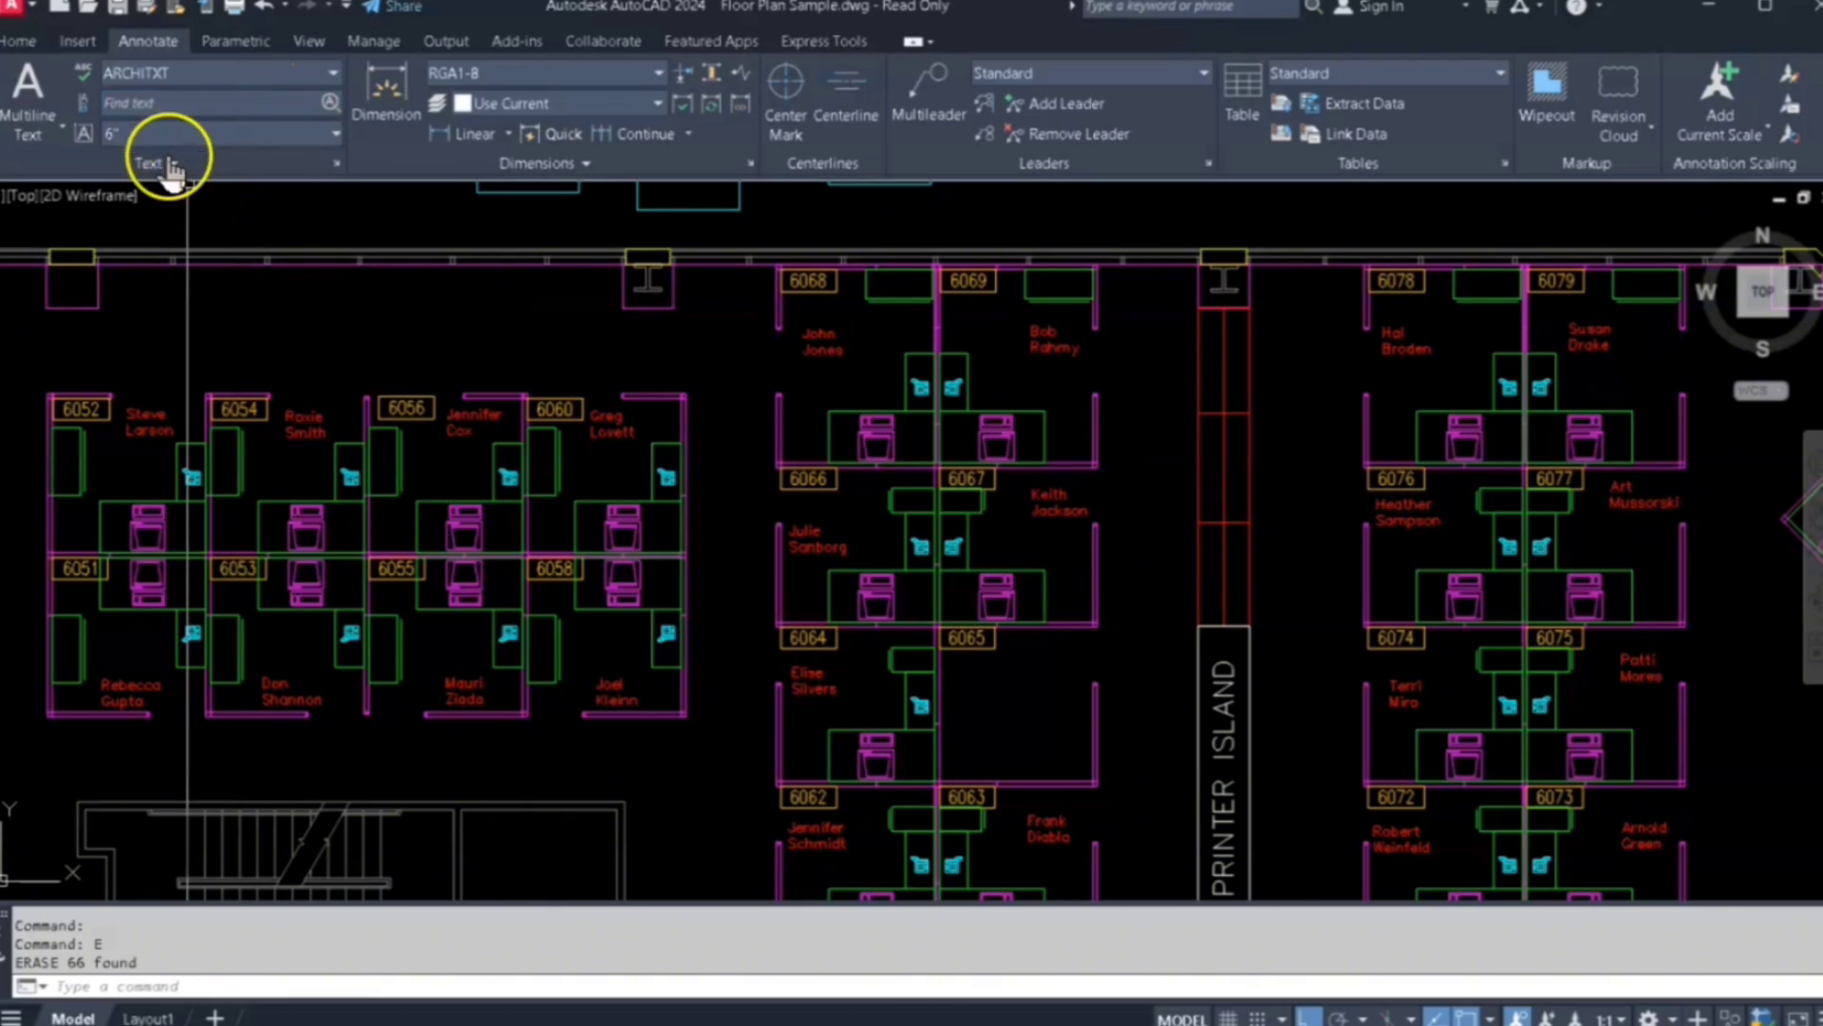
left_click(263, 8)
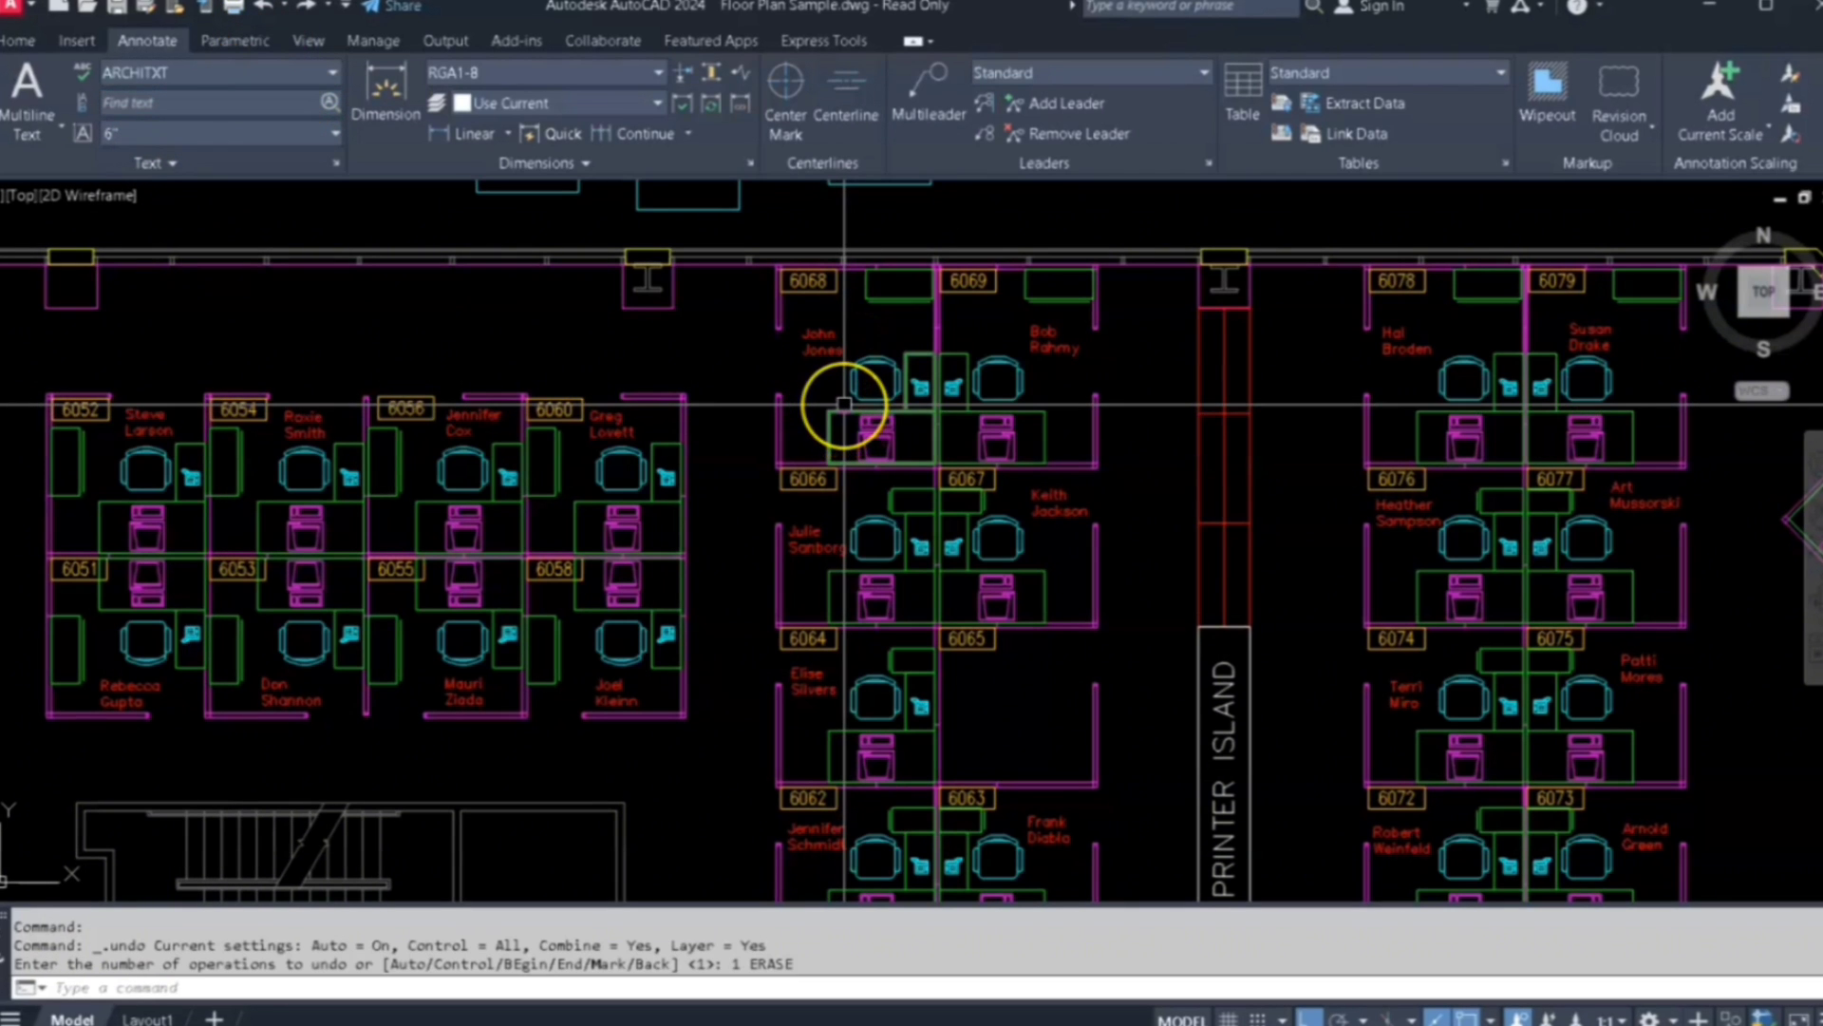
Select all green circles above the floor plan with Select Similar and set their color to Blue
middle_click_drag(1013, 374, 990, 591)
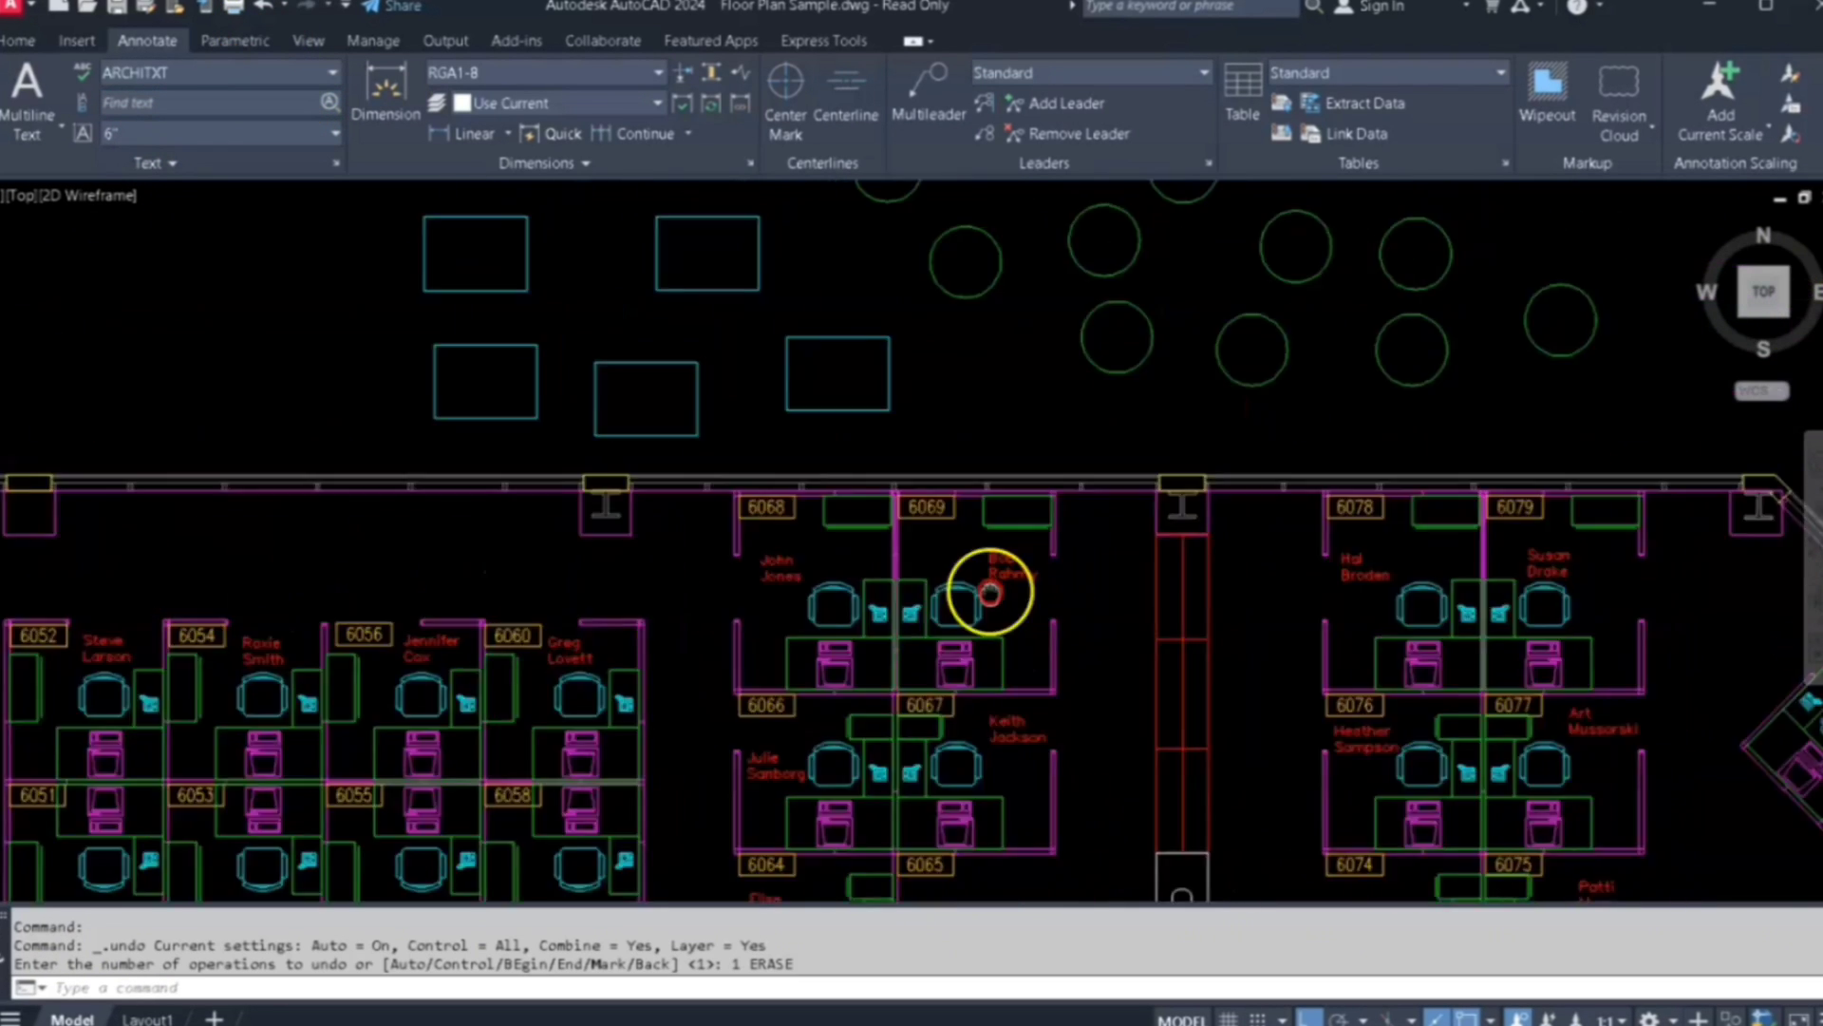
middle_click_drag(1039, 332, 961, 481)
scroll(935, 570, "down", 4)
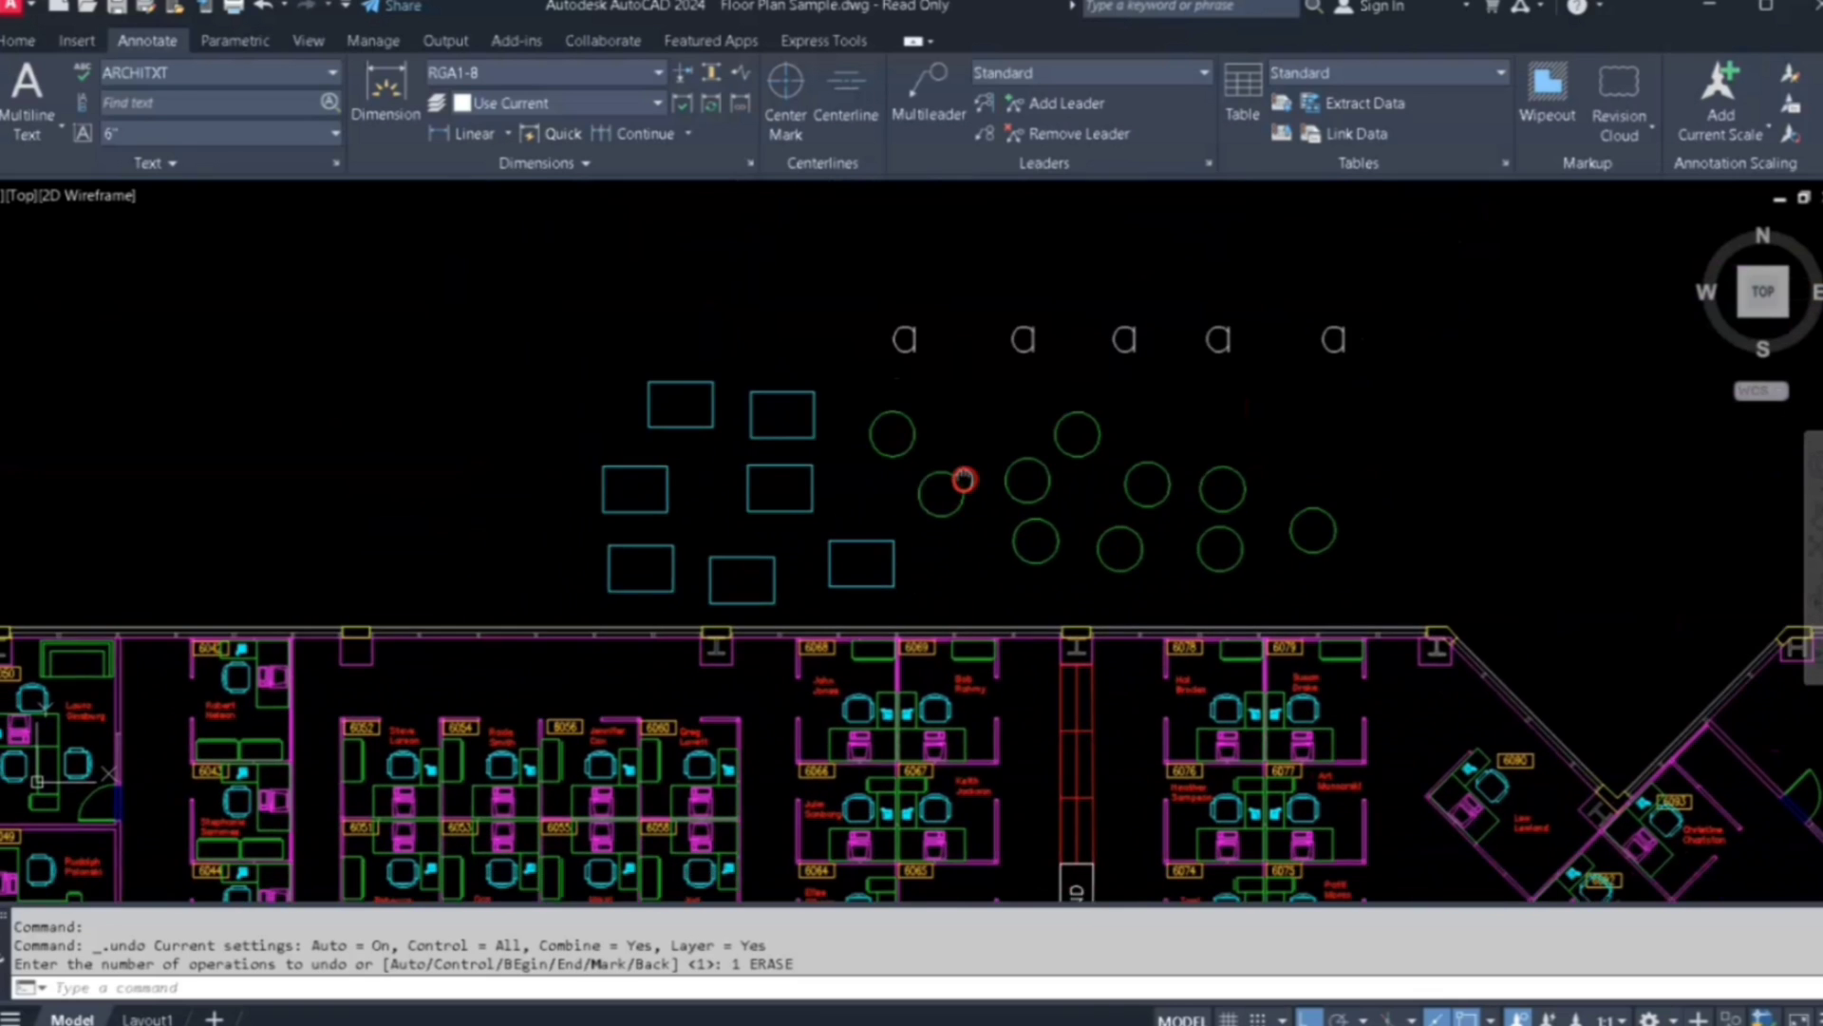
scroll(926, 485, "up", 4)
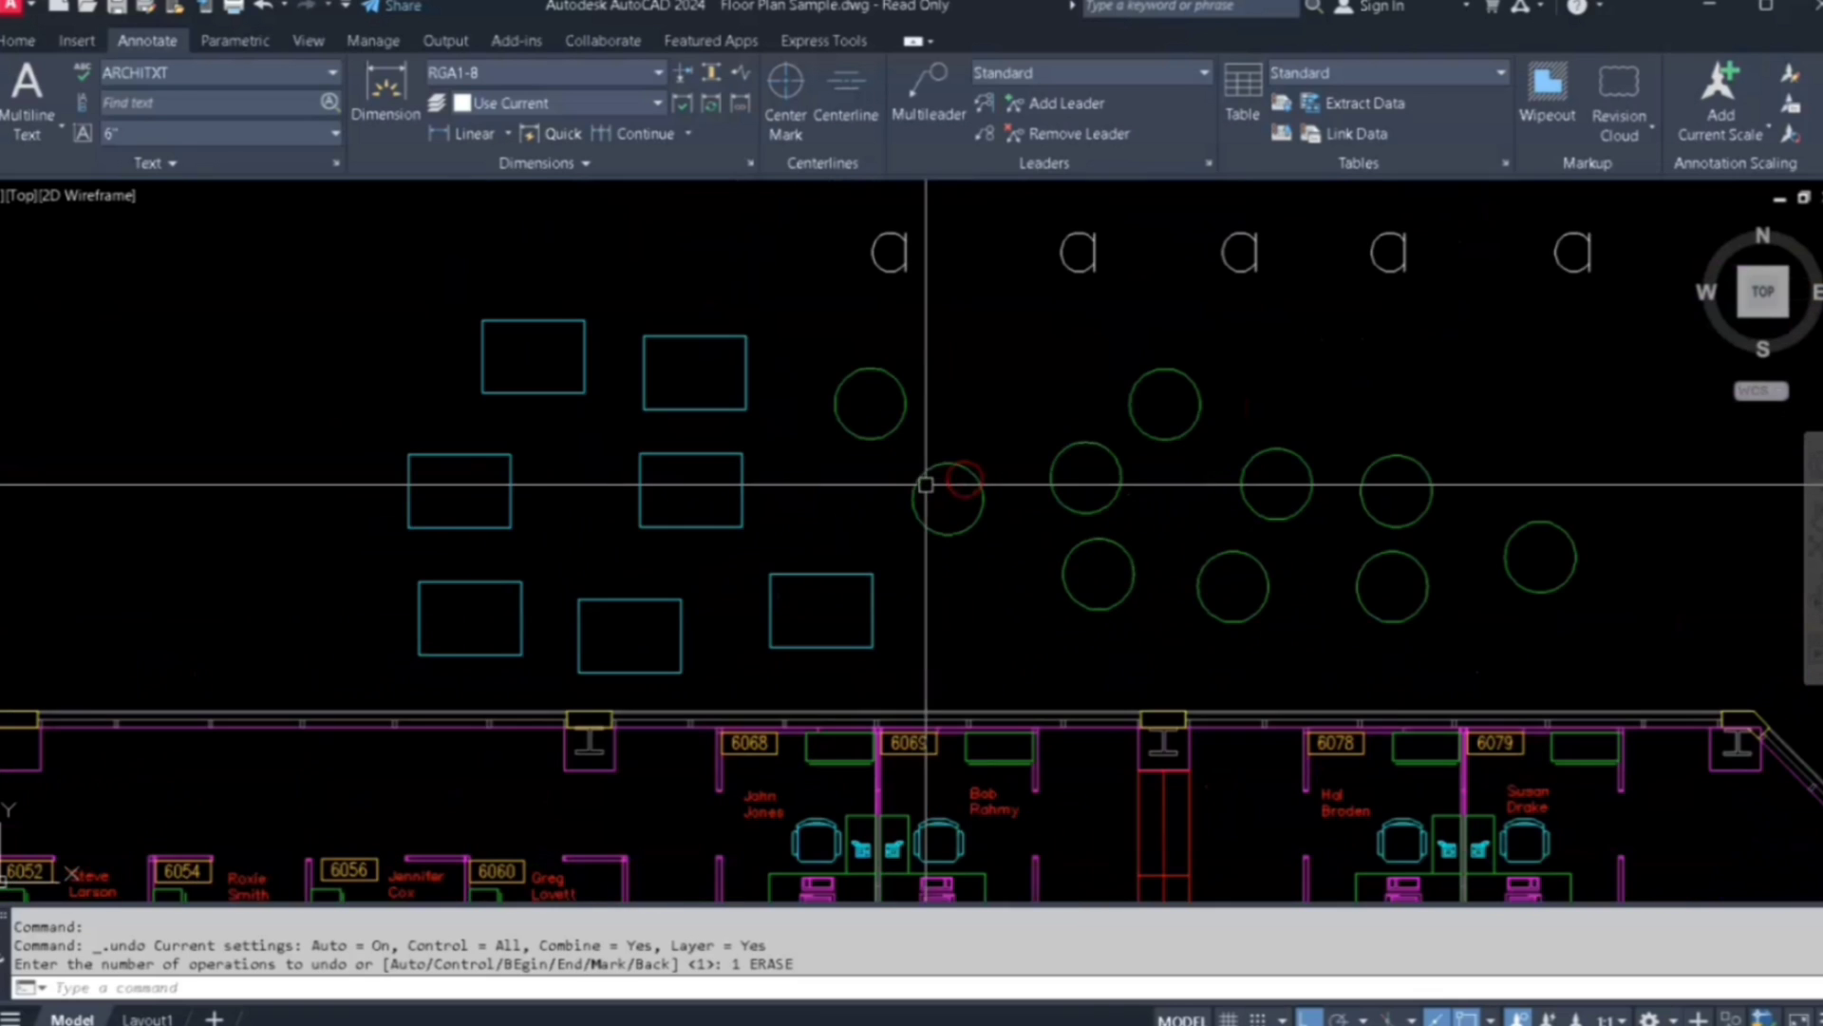
left_click(1131, 385)
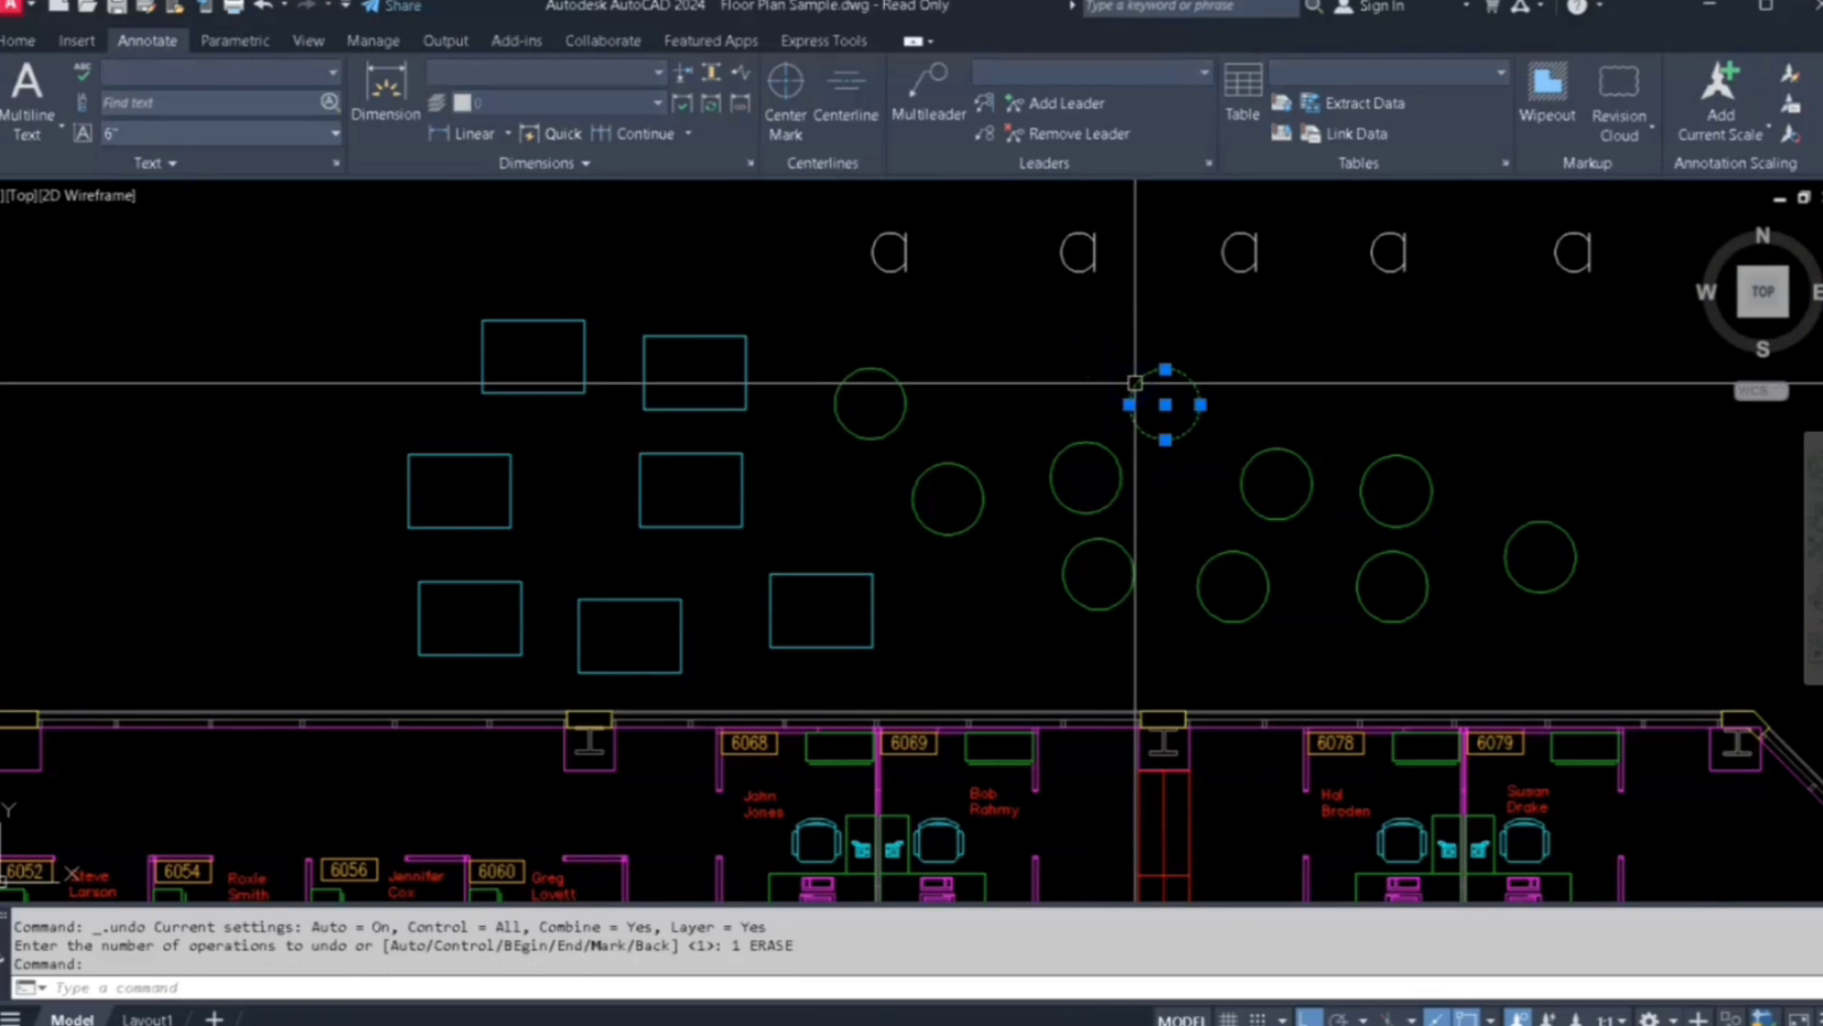
right_click(1133, 388)
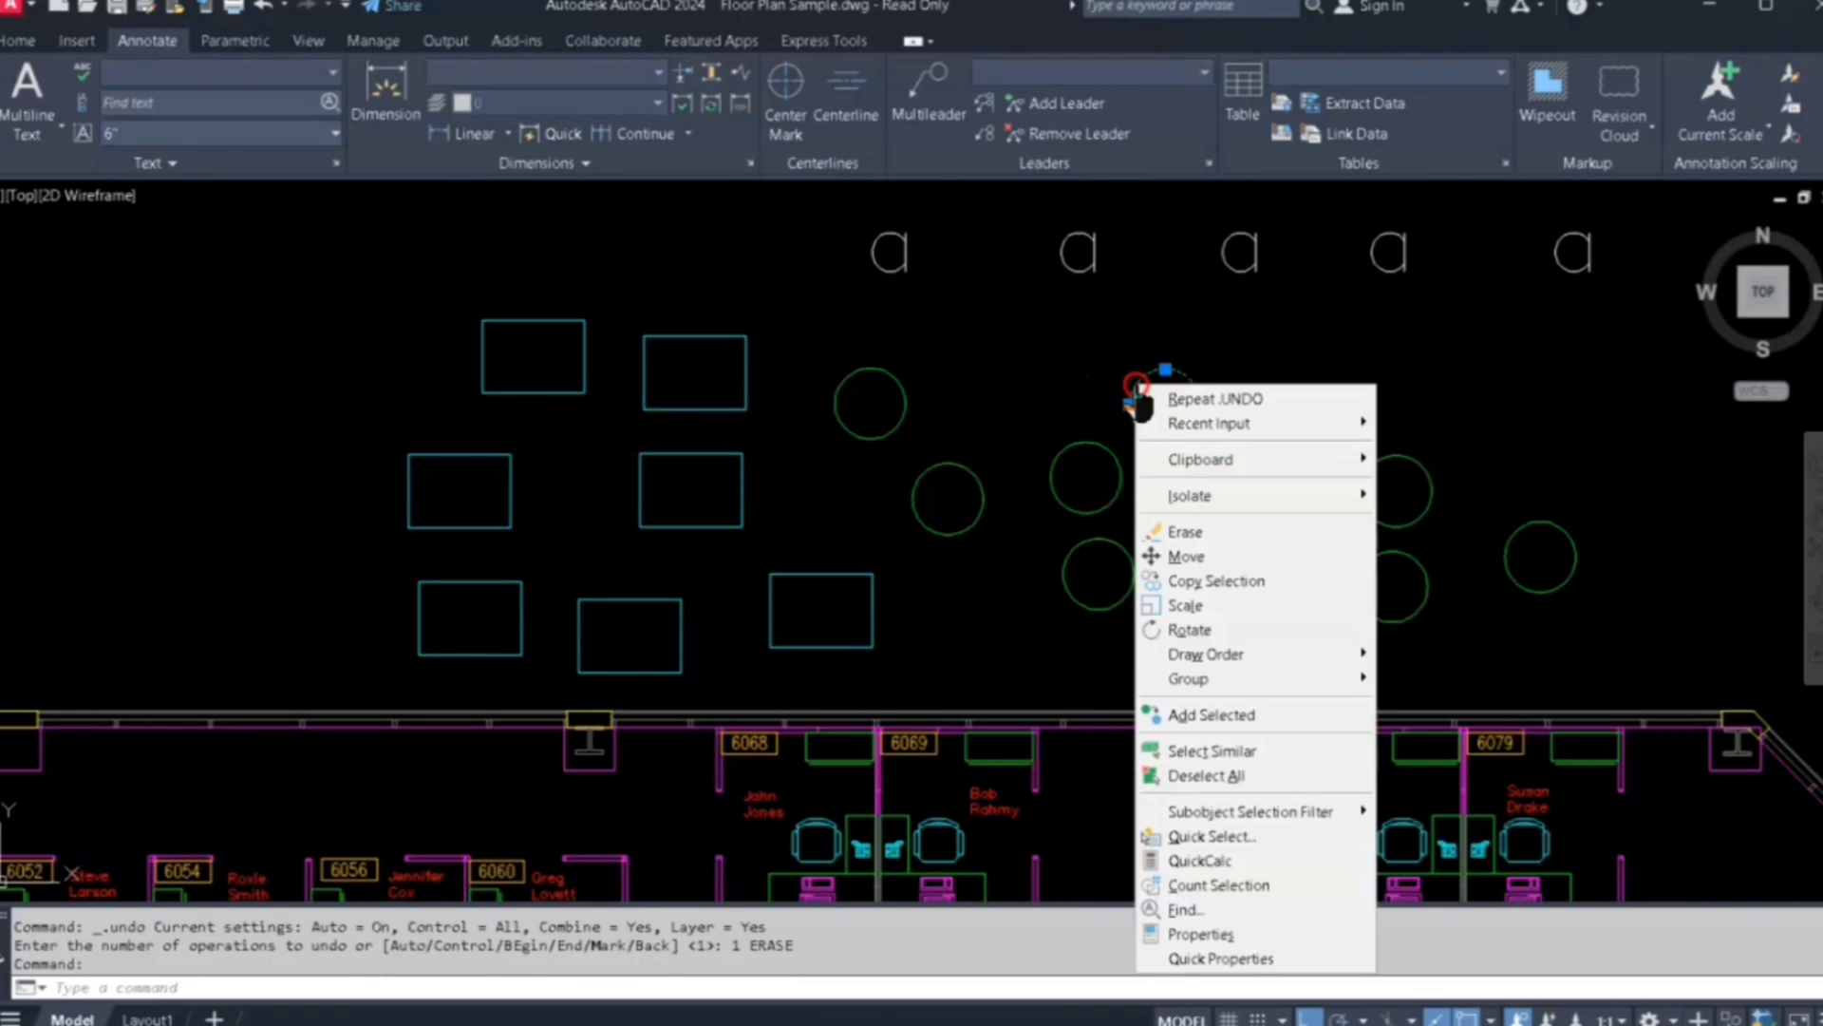
left_click(1181, 752)
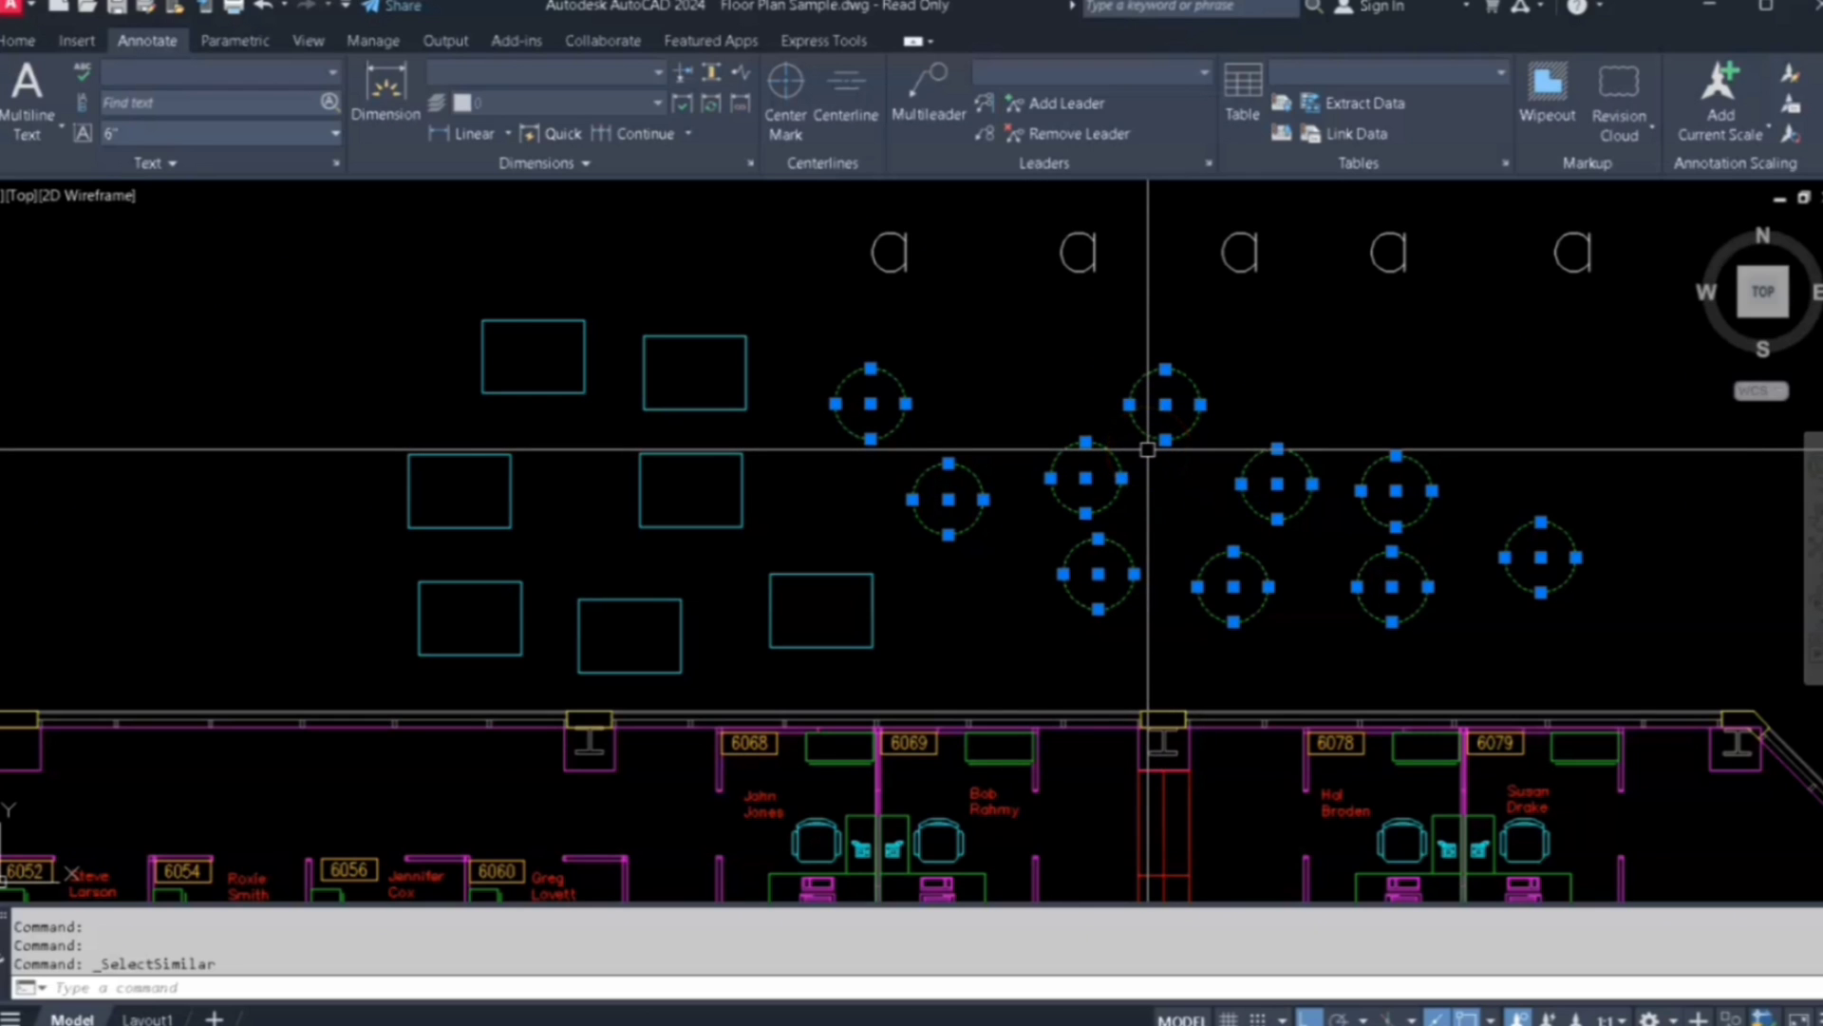
key("ctrl+1")
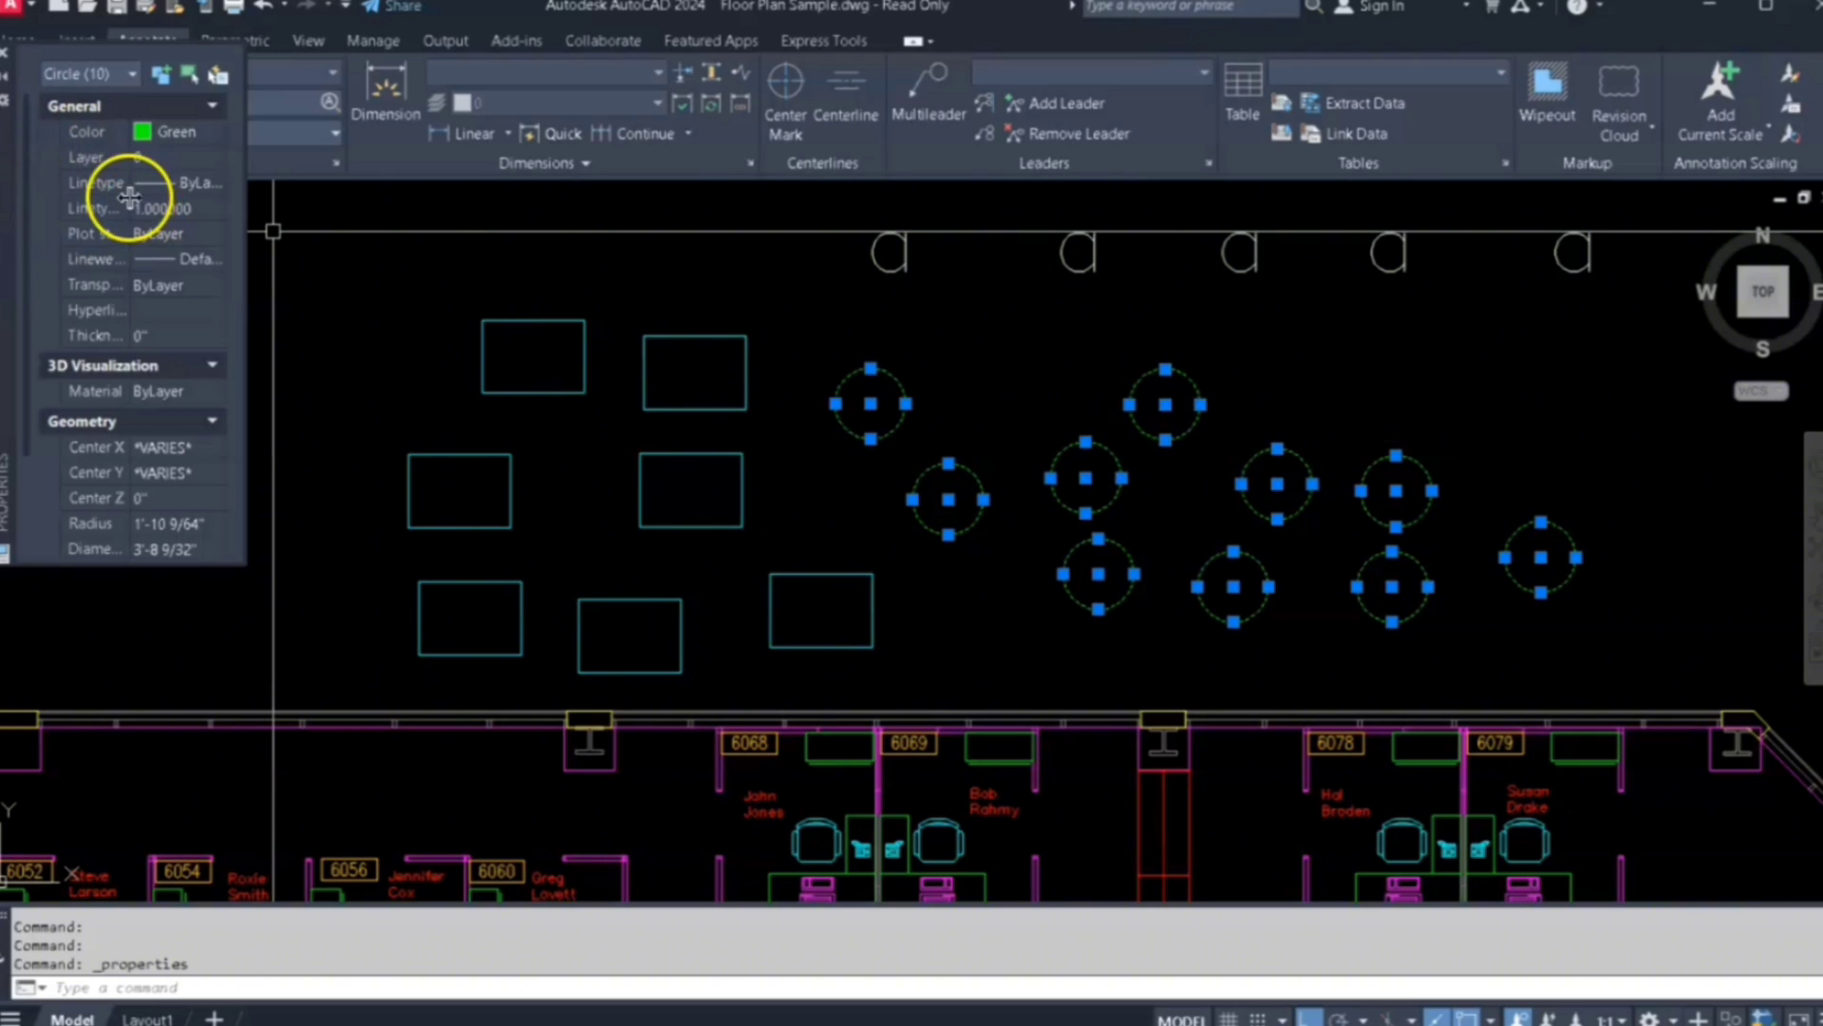
left_click(167, 133)
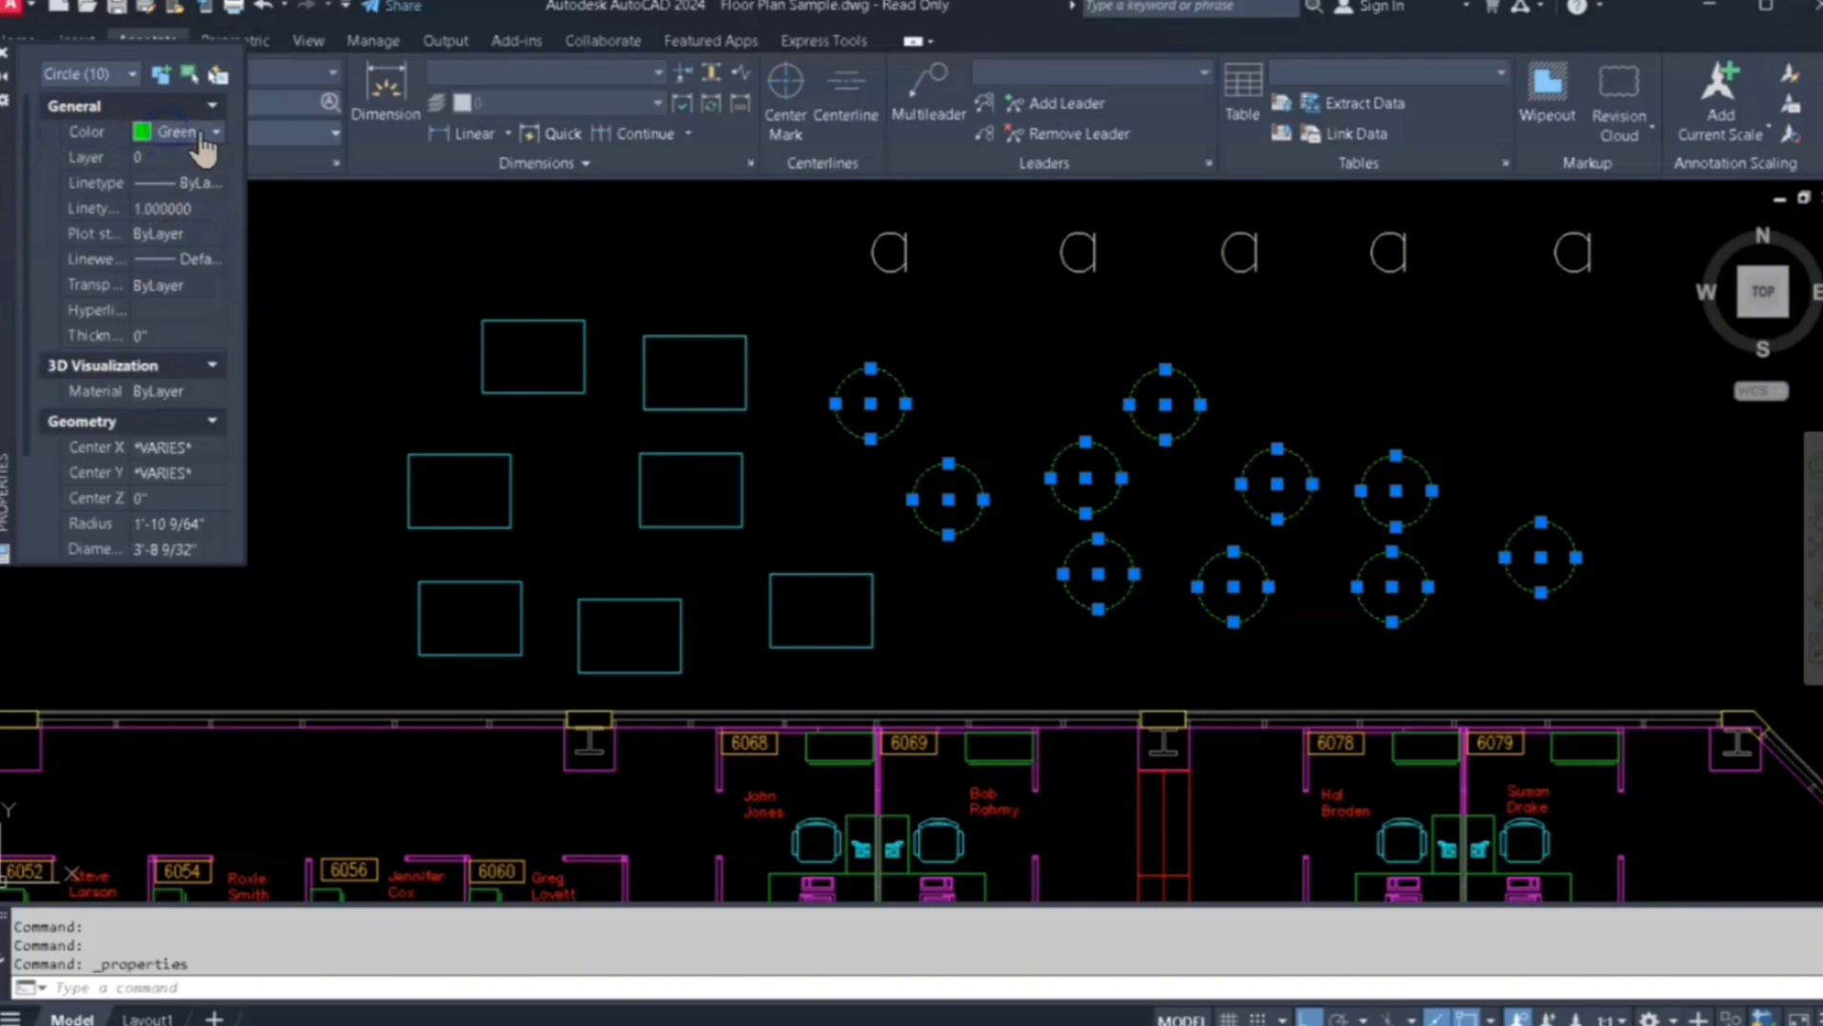
left_click(204, 139)
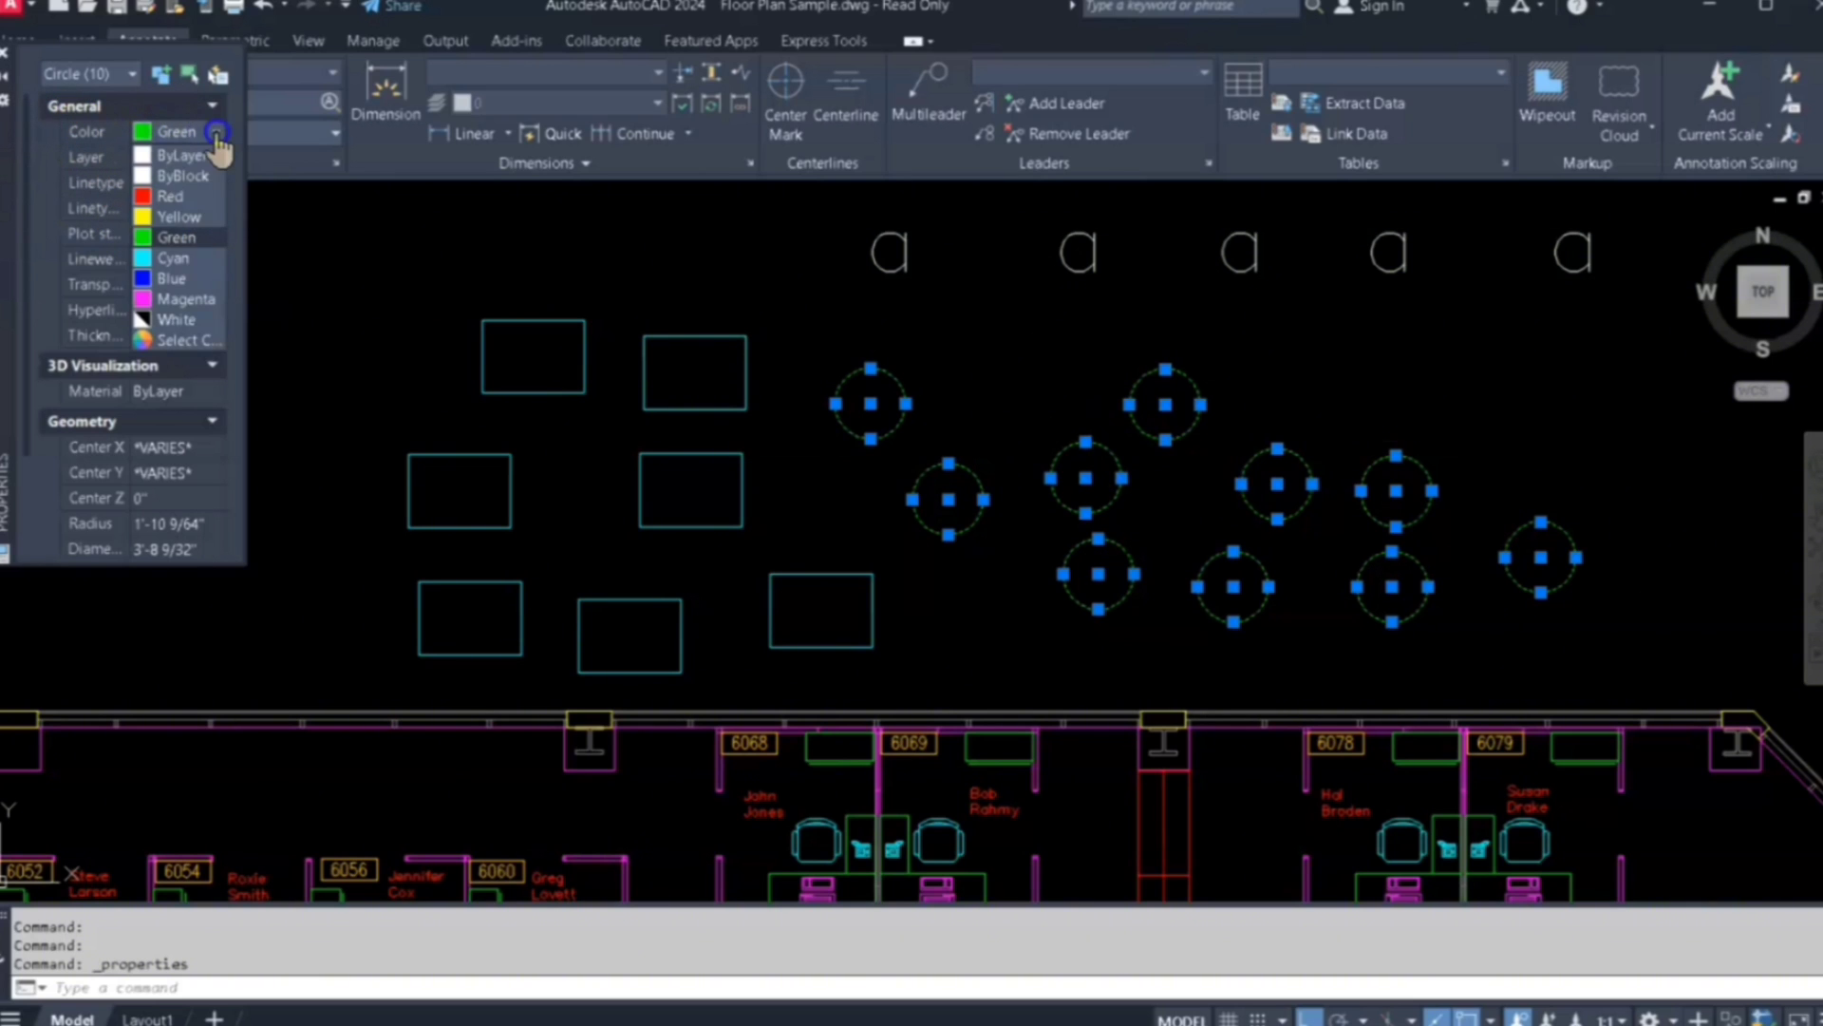
left_click(174, 279)
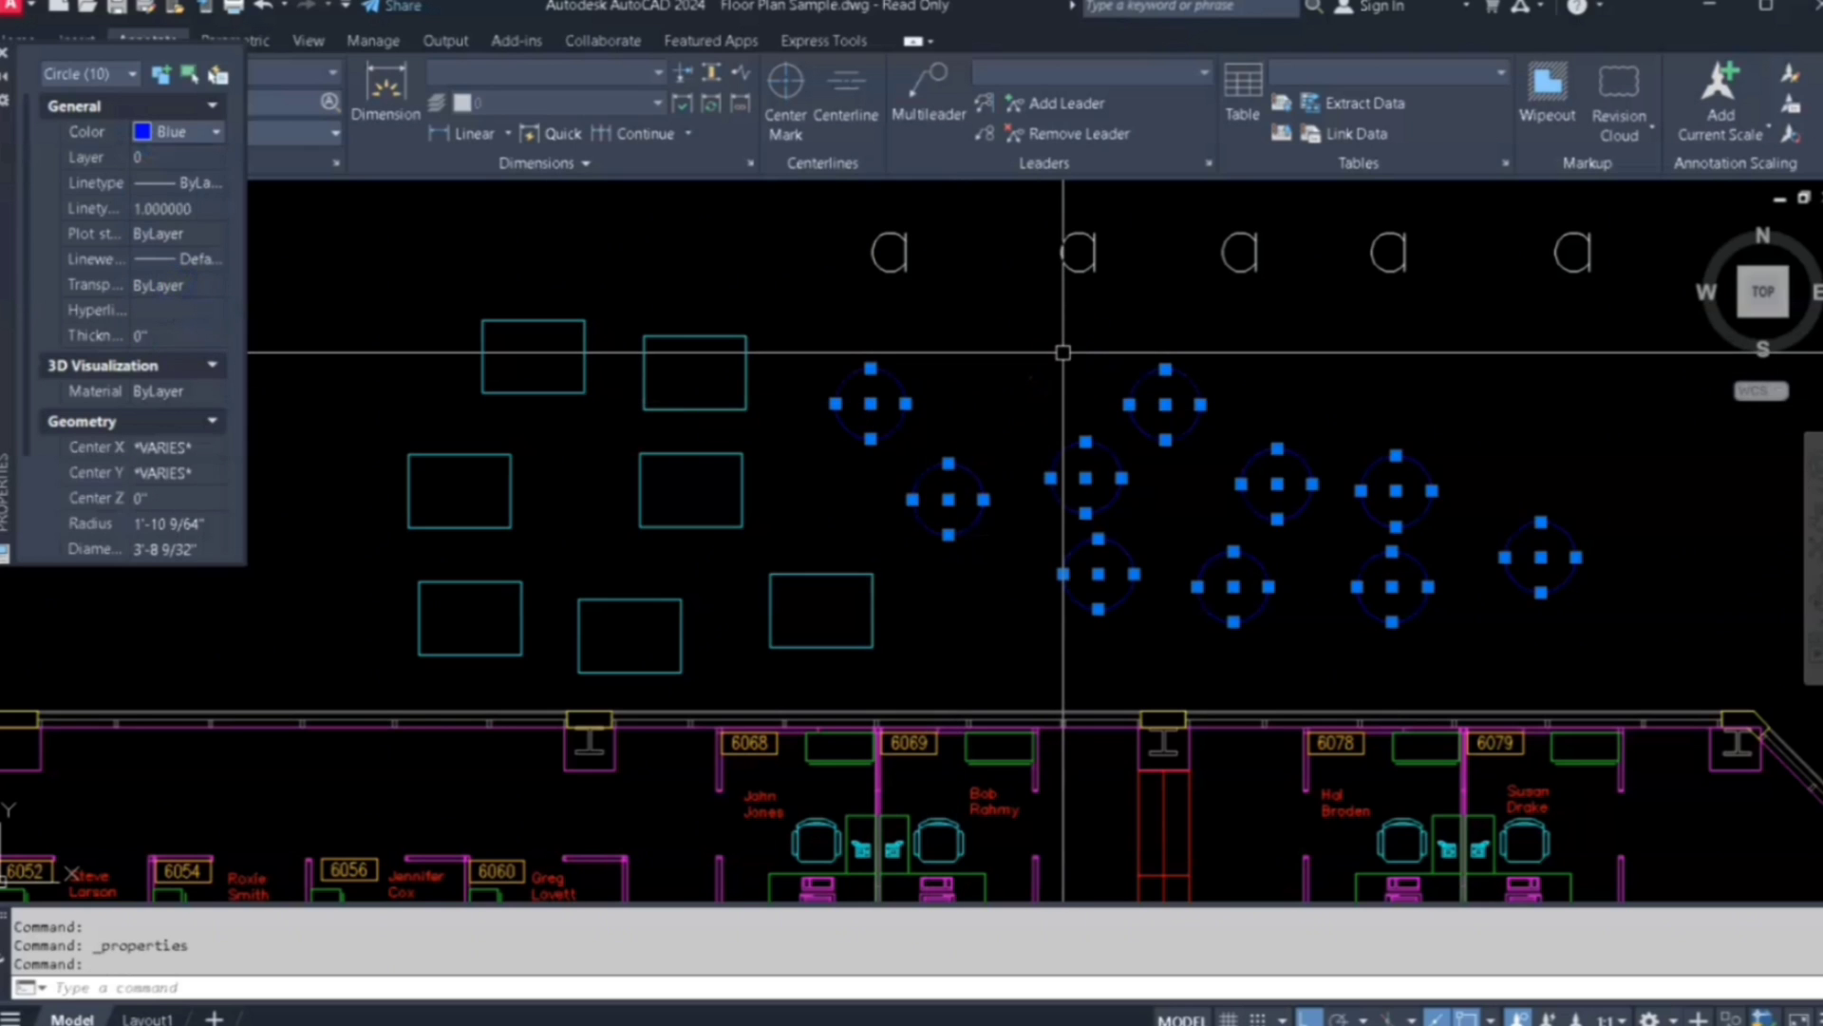
key("Escape")
key("Escape")
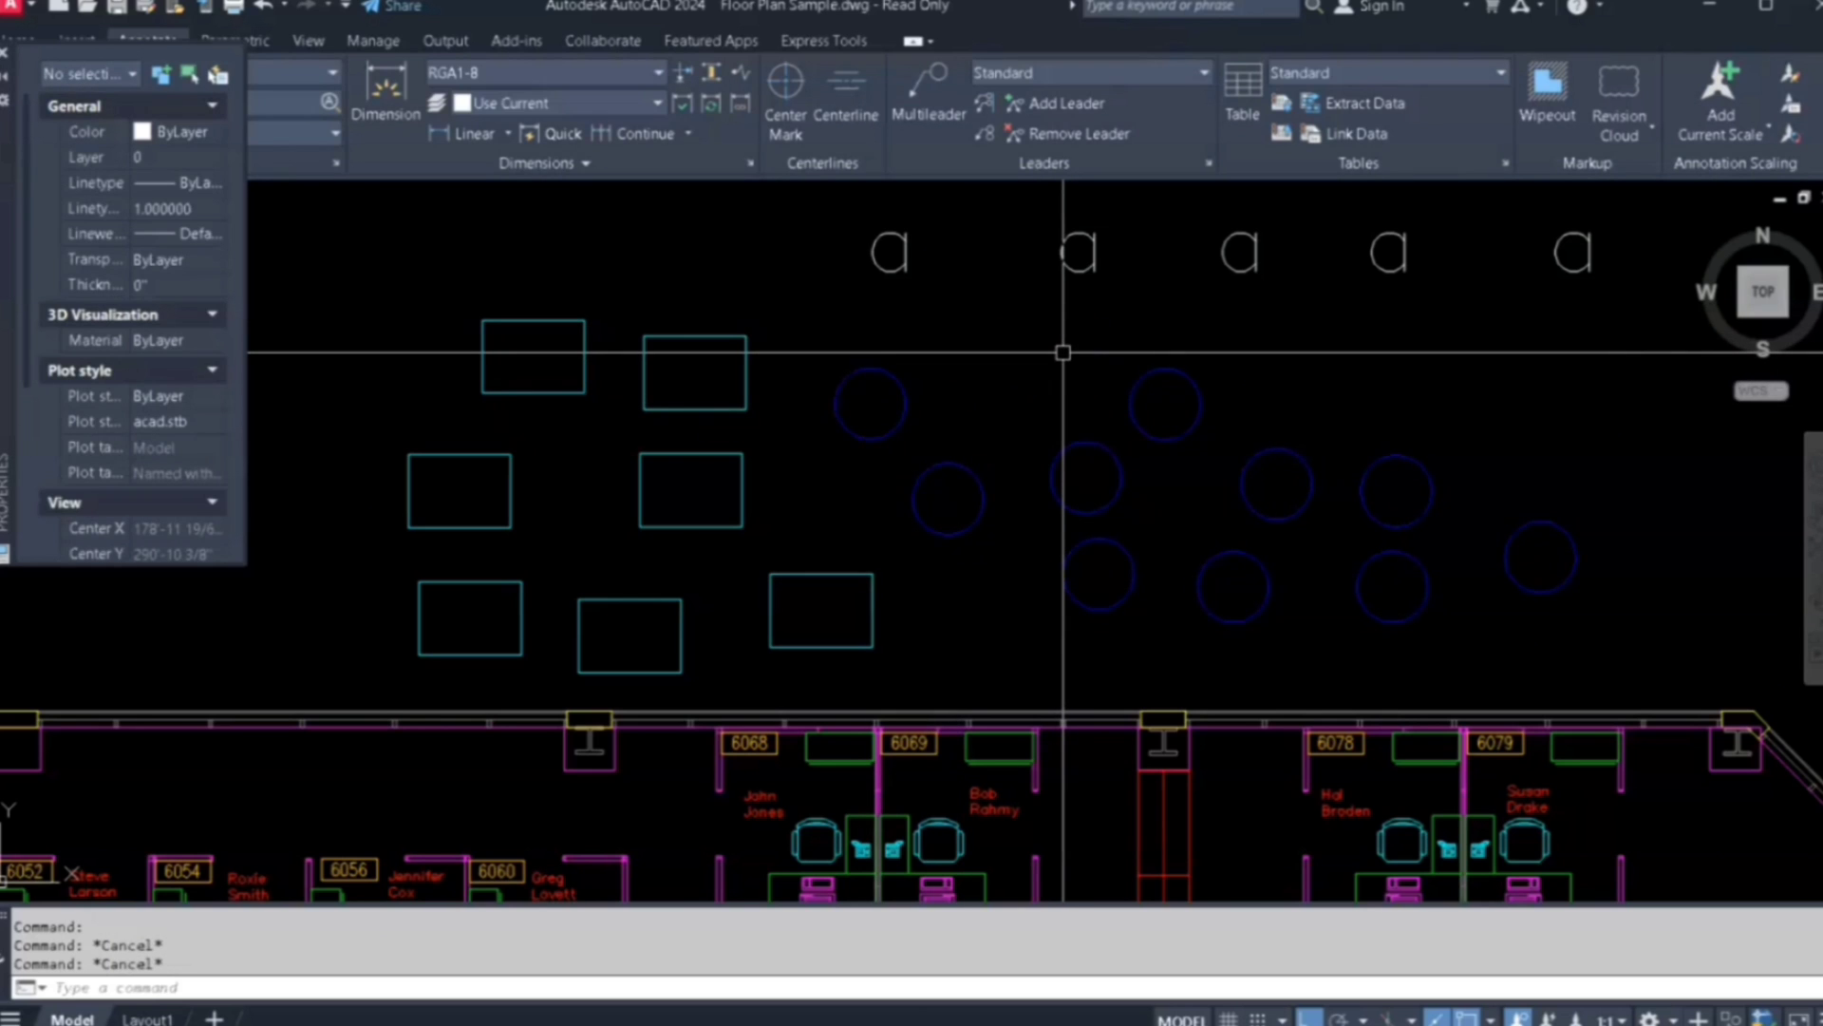
Recolor all cyan rectangles above the floor plan to Magenta using Select Similar, and clear the selection
left_click(354, 326)
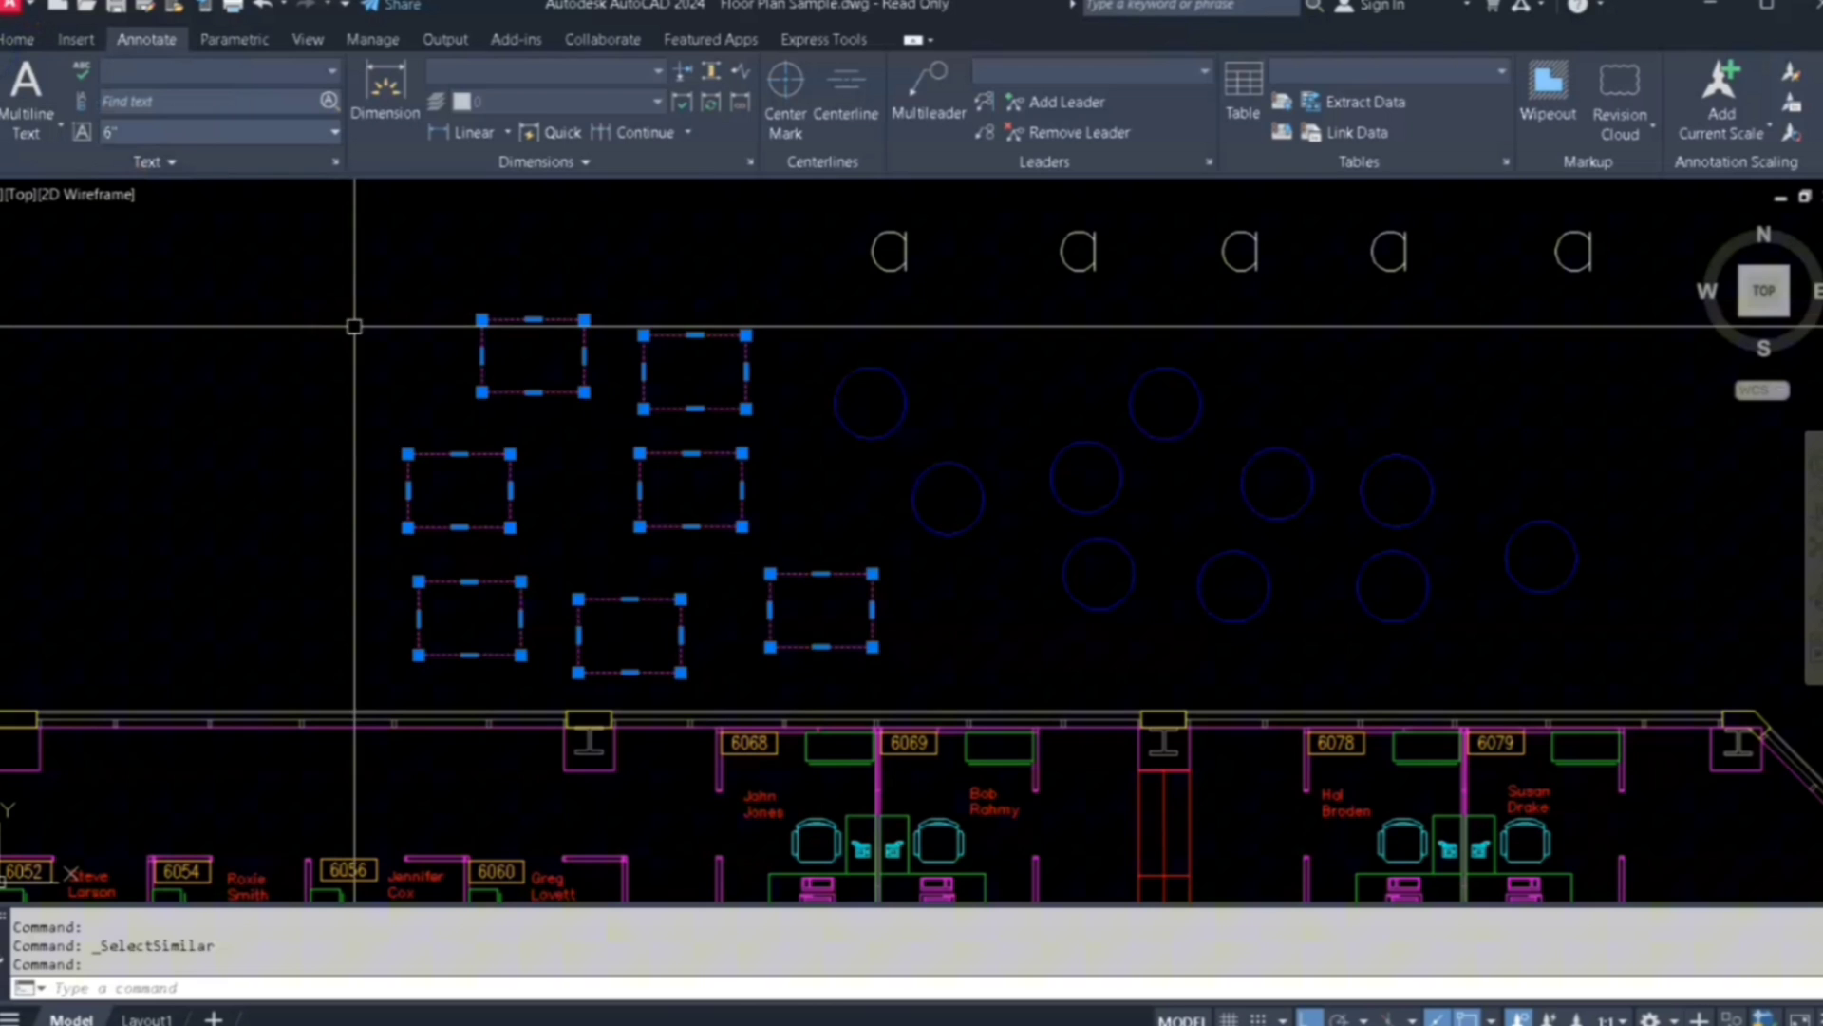
key("Escape")
key("Escape")
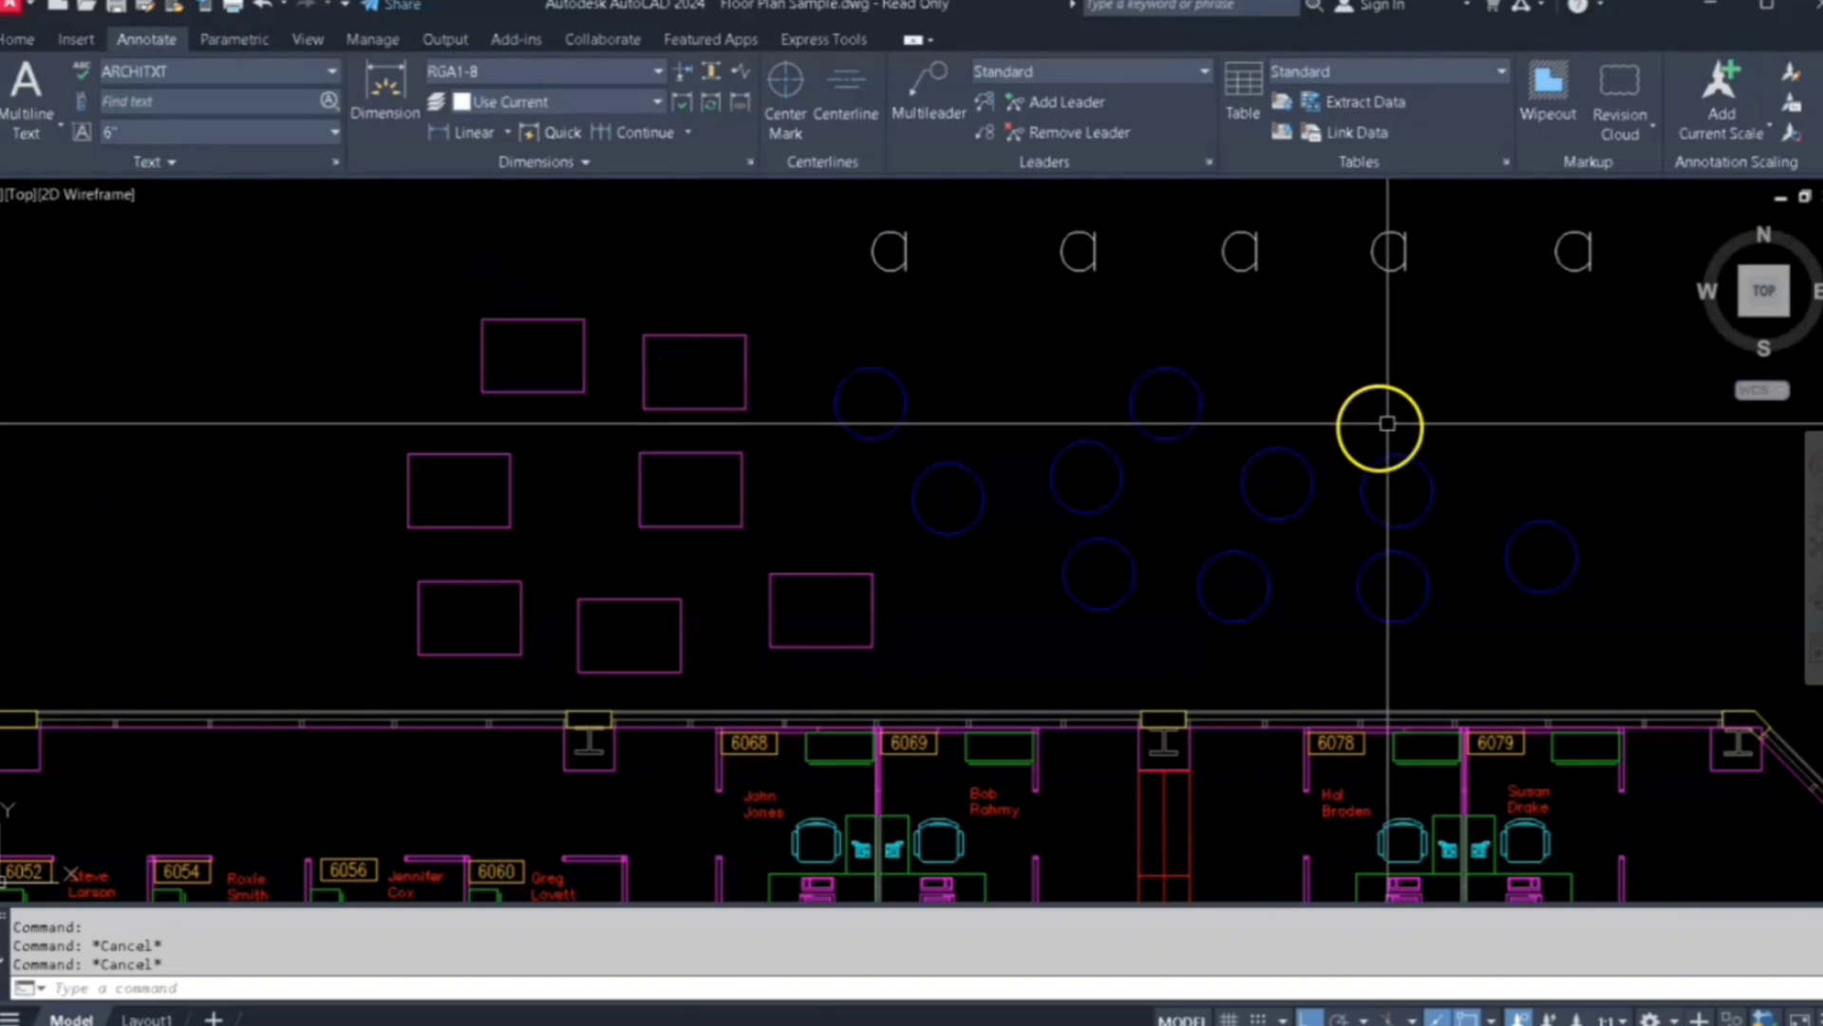
Convert the five lowercase letters above the circles to UPPERCASE with the TCASE command
mouse_move(1384, 419)
middle_mouse_down()
mouse_move(1188, 501)
mouse_move(1190, 518)
middle_mouse_up()
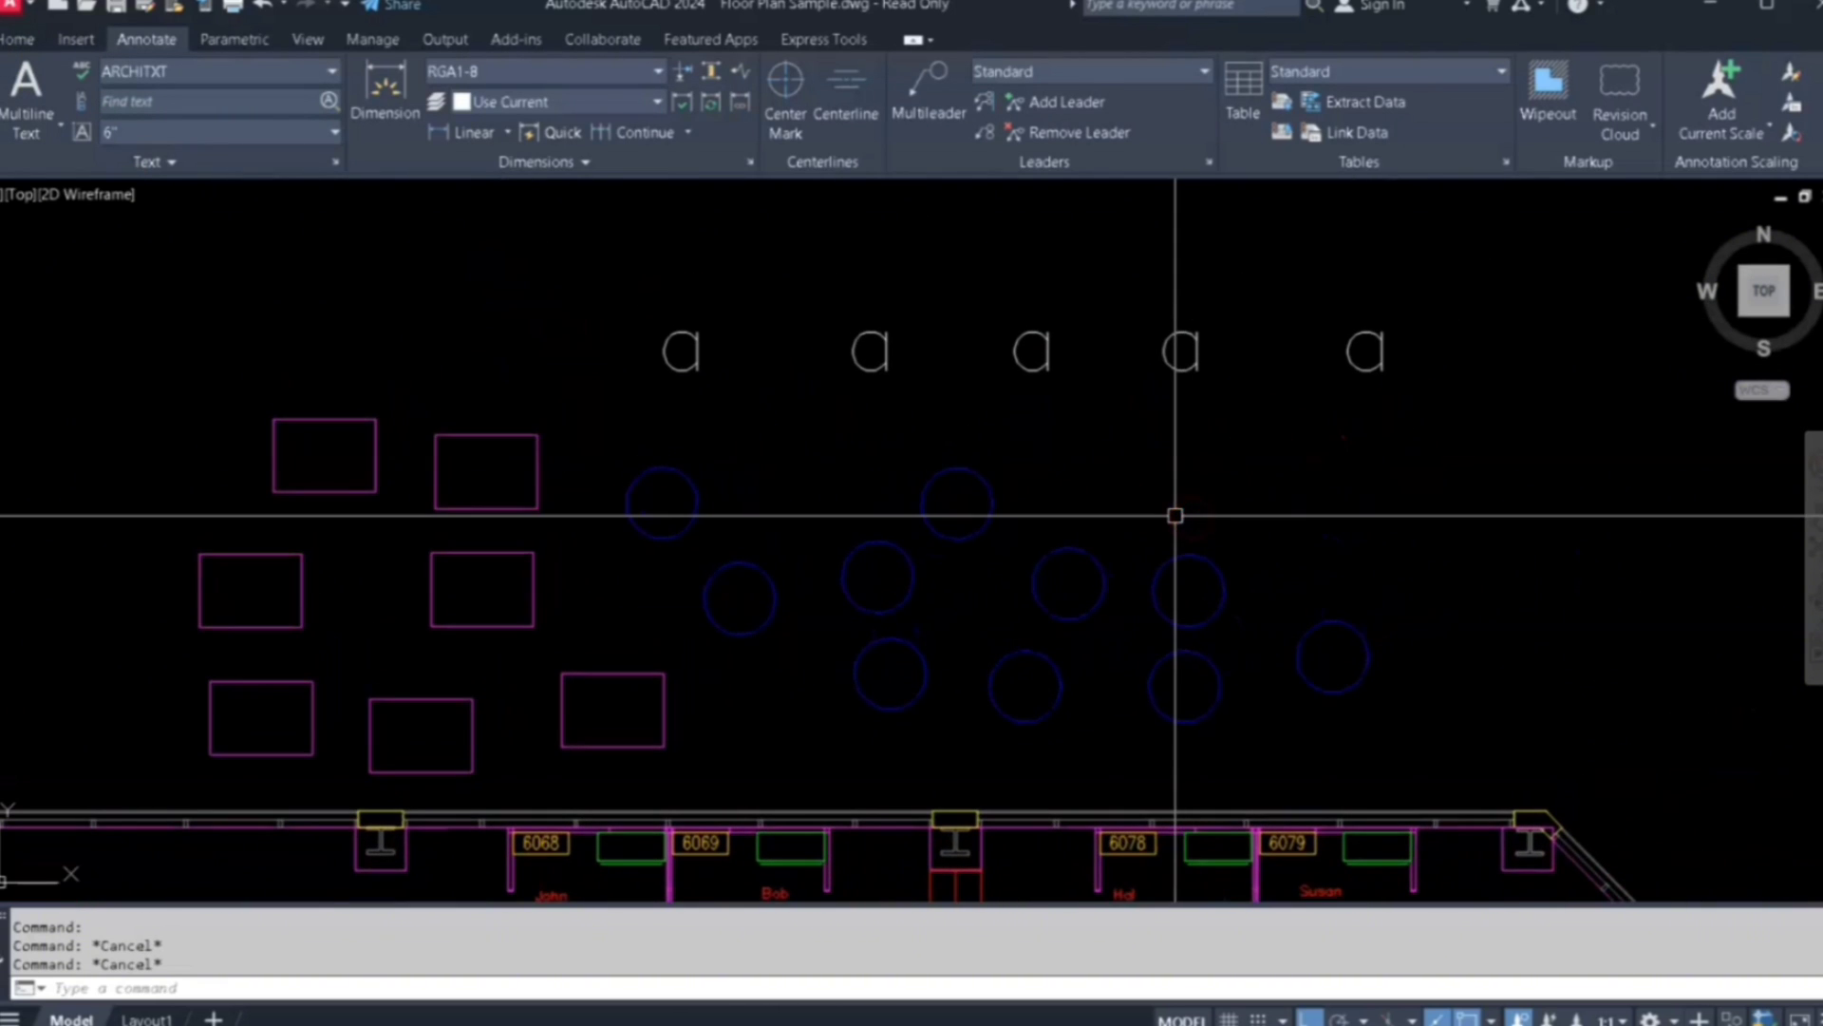
mouse_move(1206, 429)
middle_mouse_down()
mouse_move(1217, 483)
mouse_move(1207, 454)
middle_mouse_up()
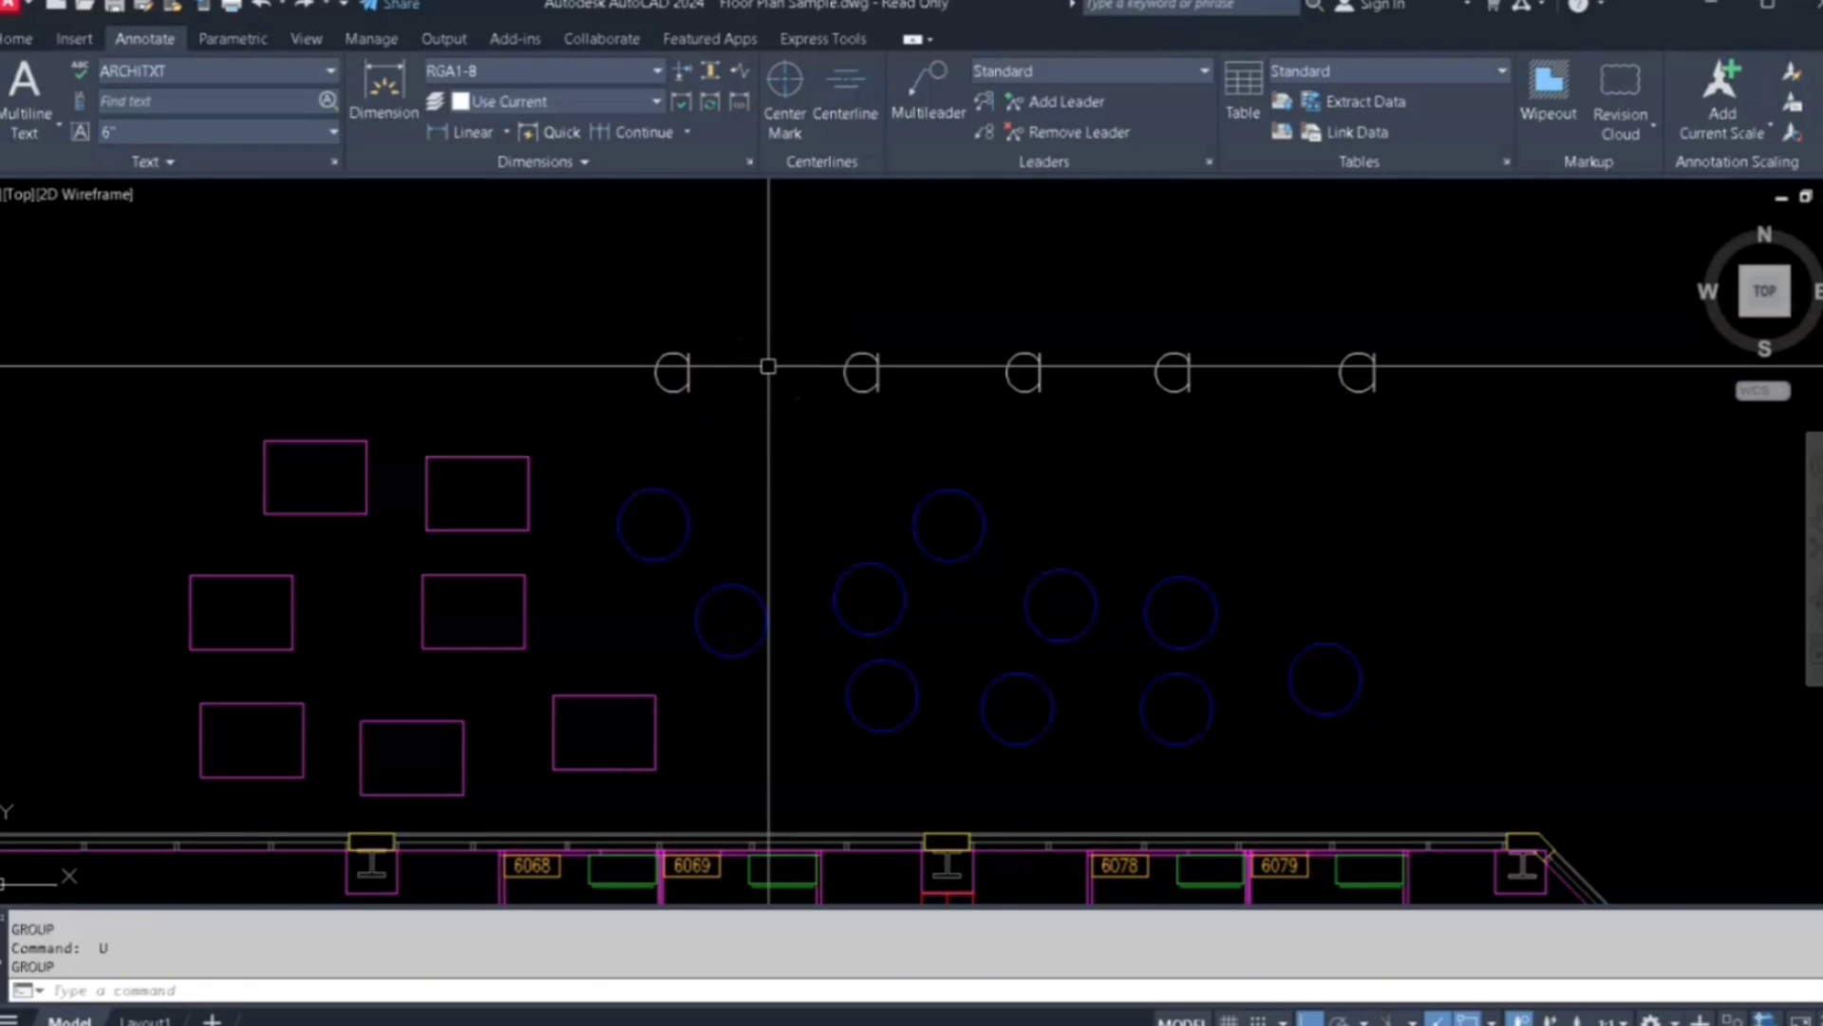
type("CIRCLE")
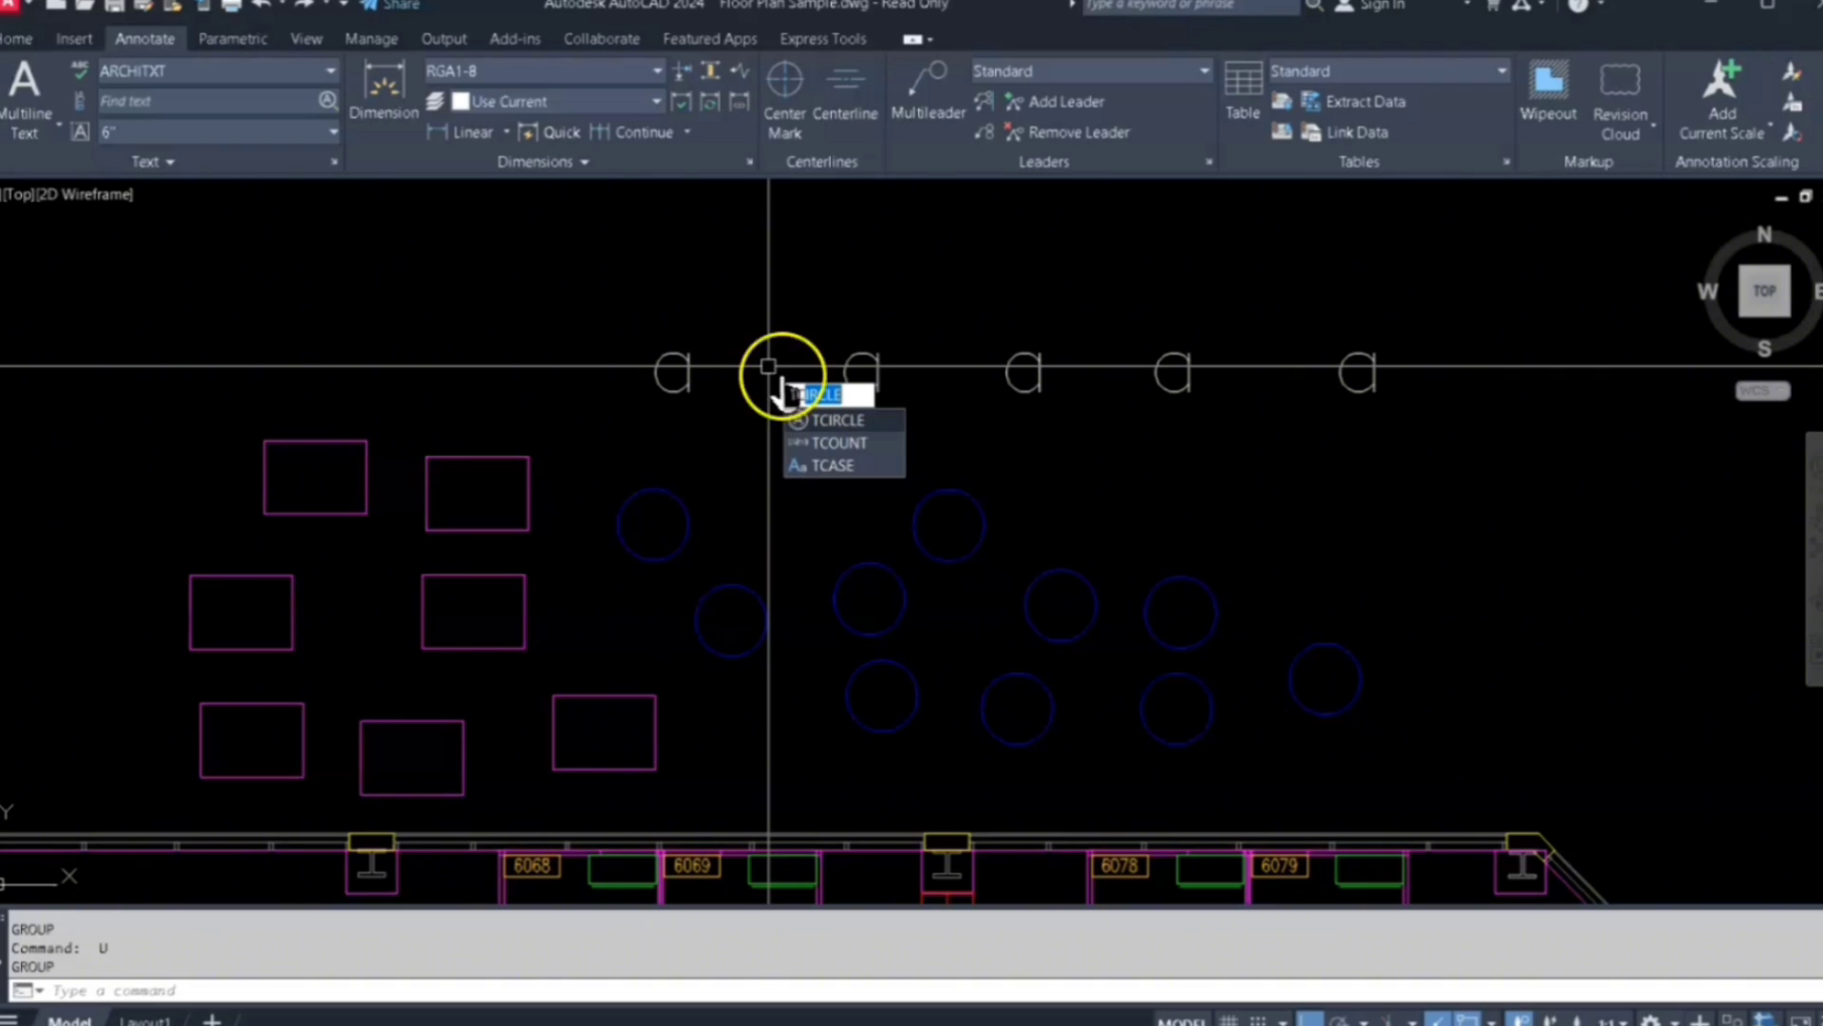
left_click(833, 467)
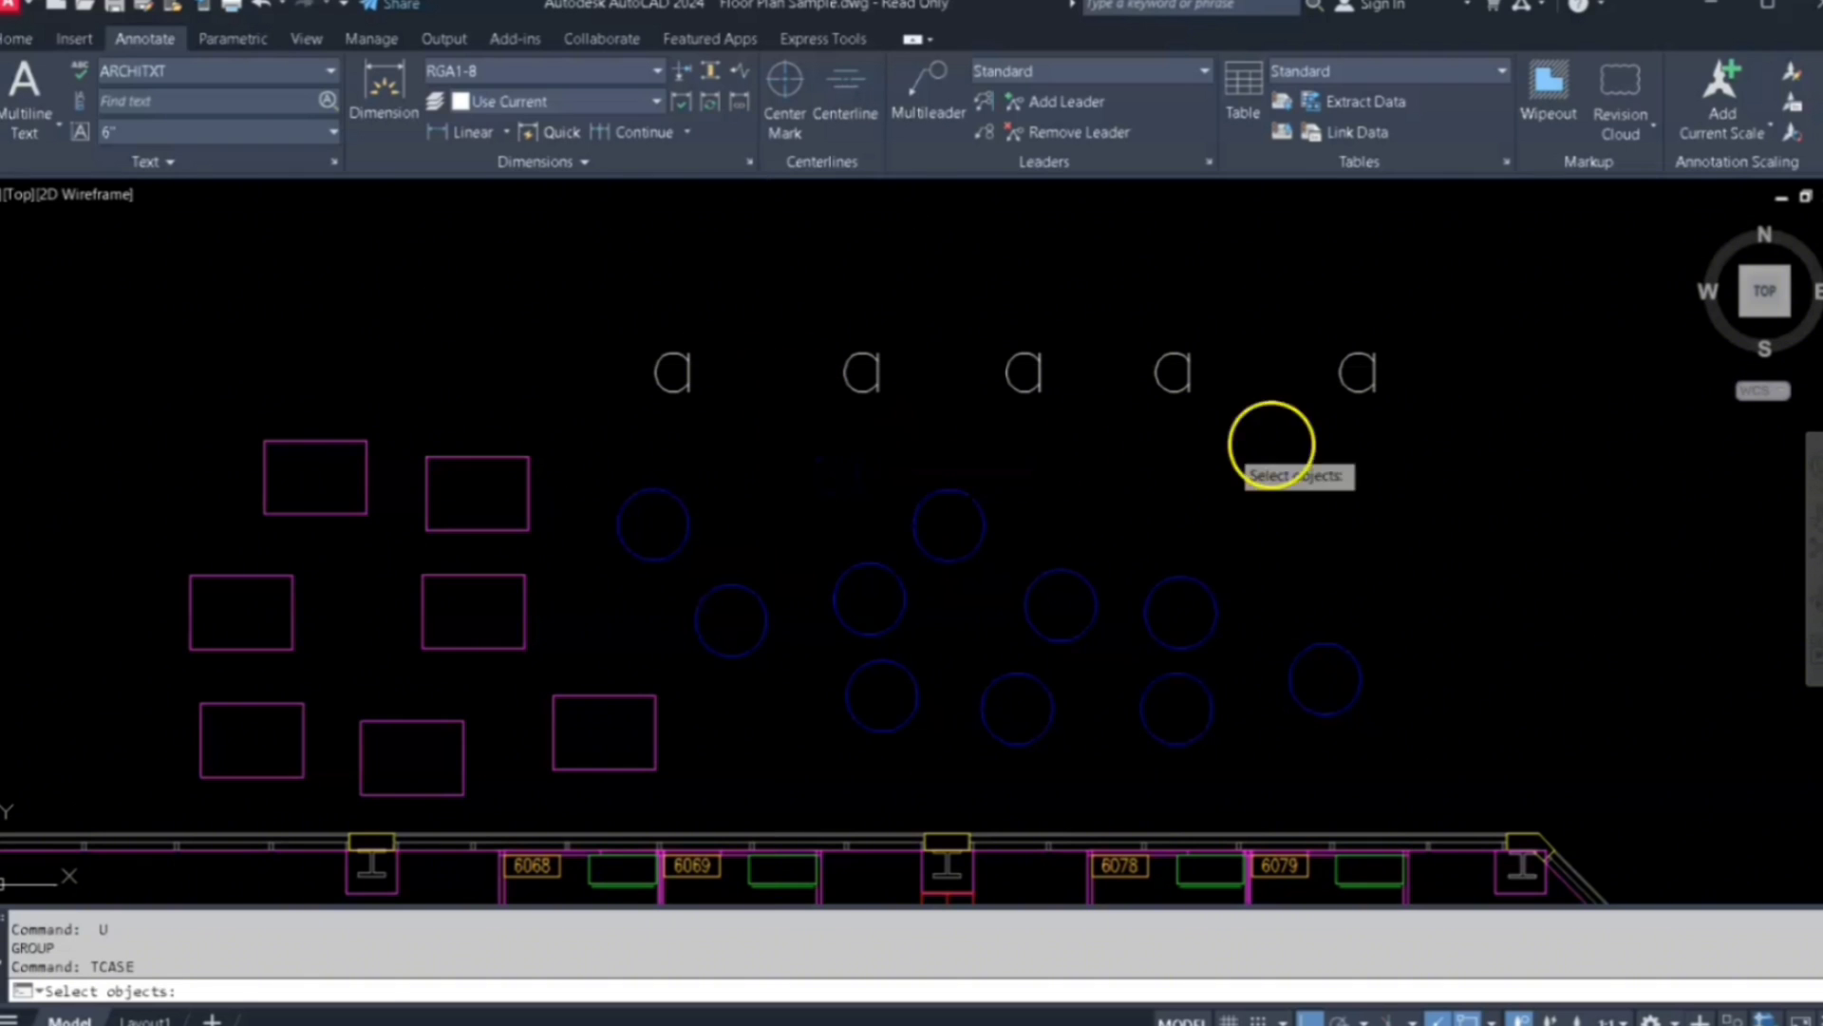
left_click(1510, 277)
left_click(628, 416)
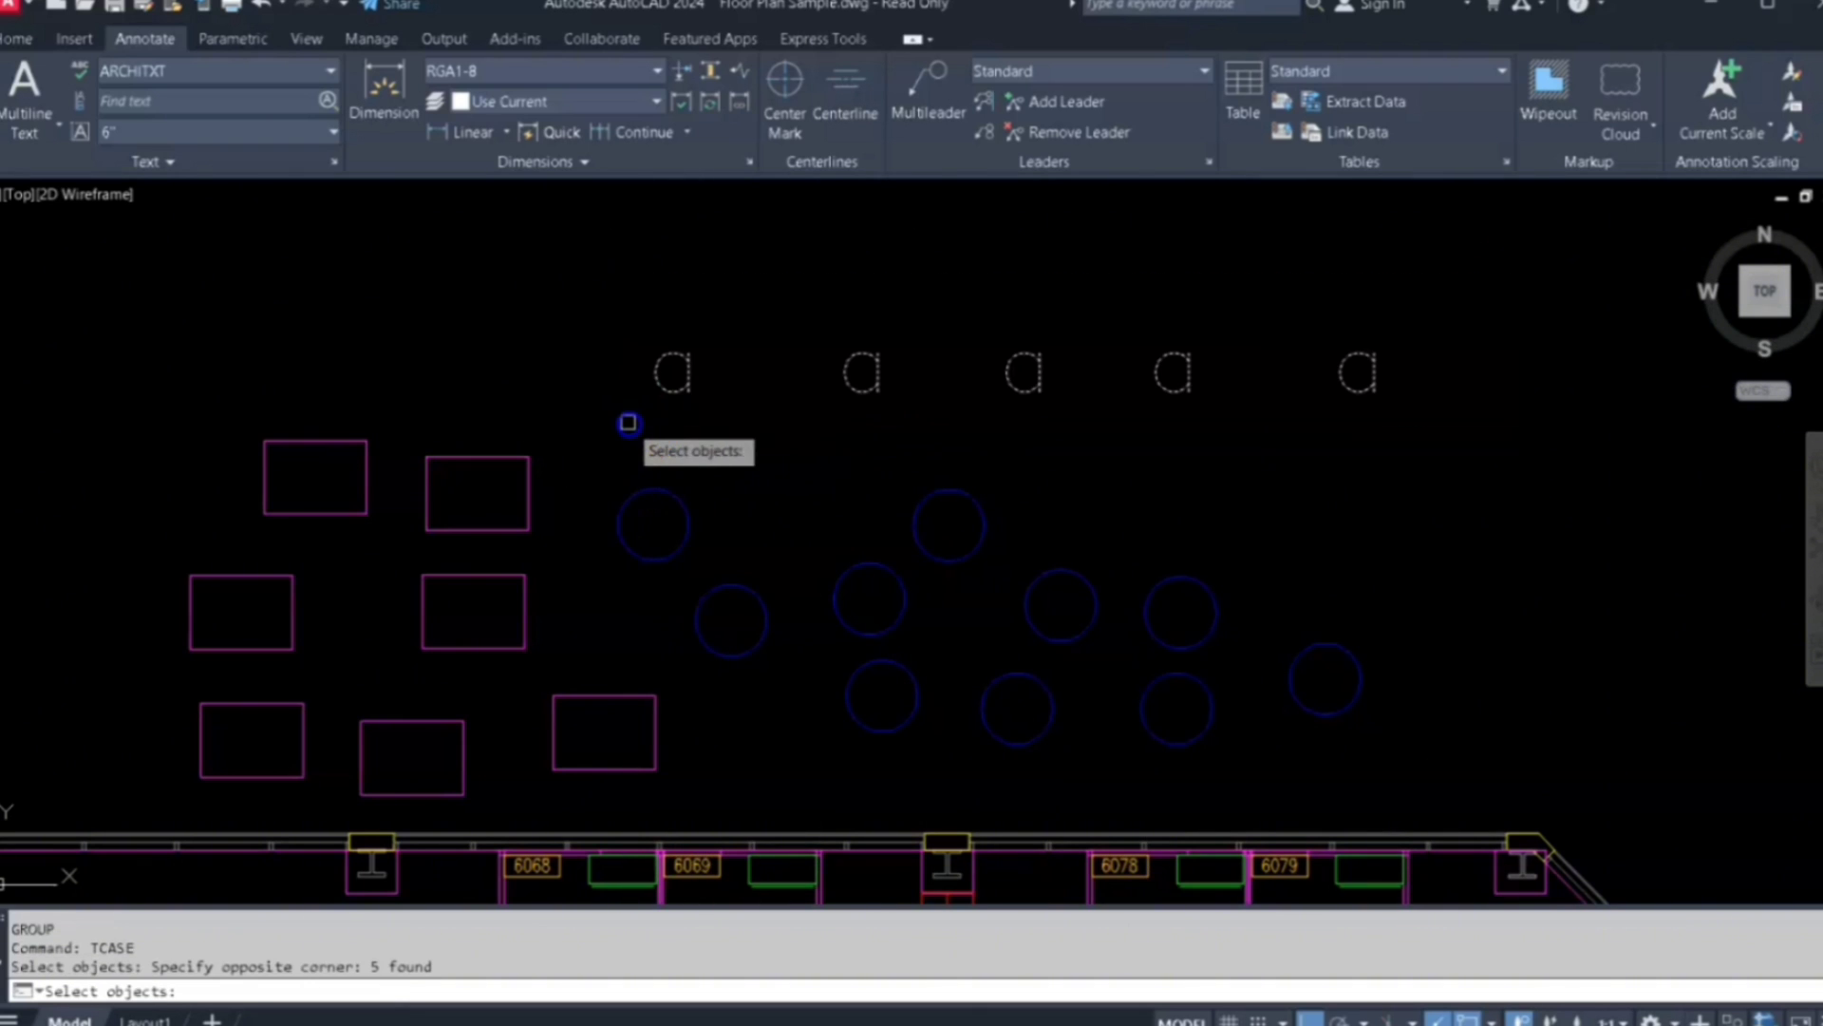
left_click(620, 376)
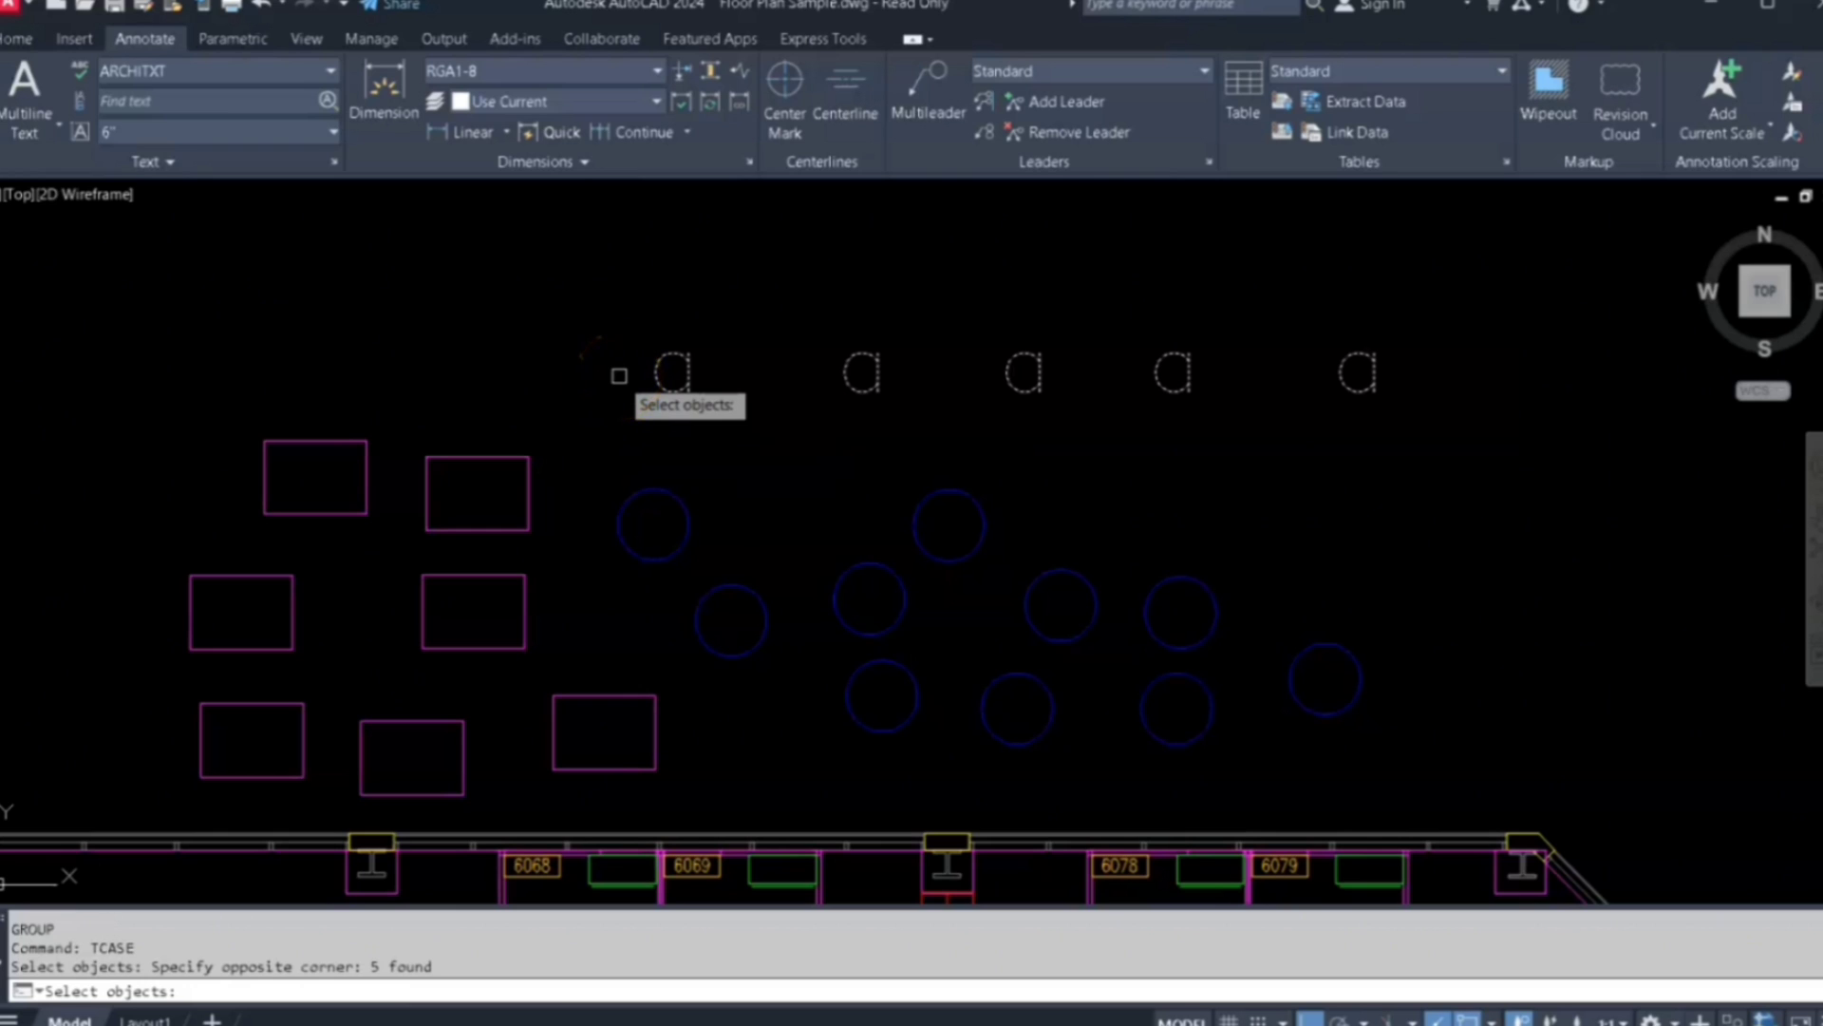
right_click(620, 376)
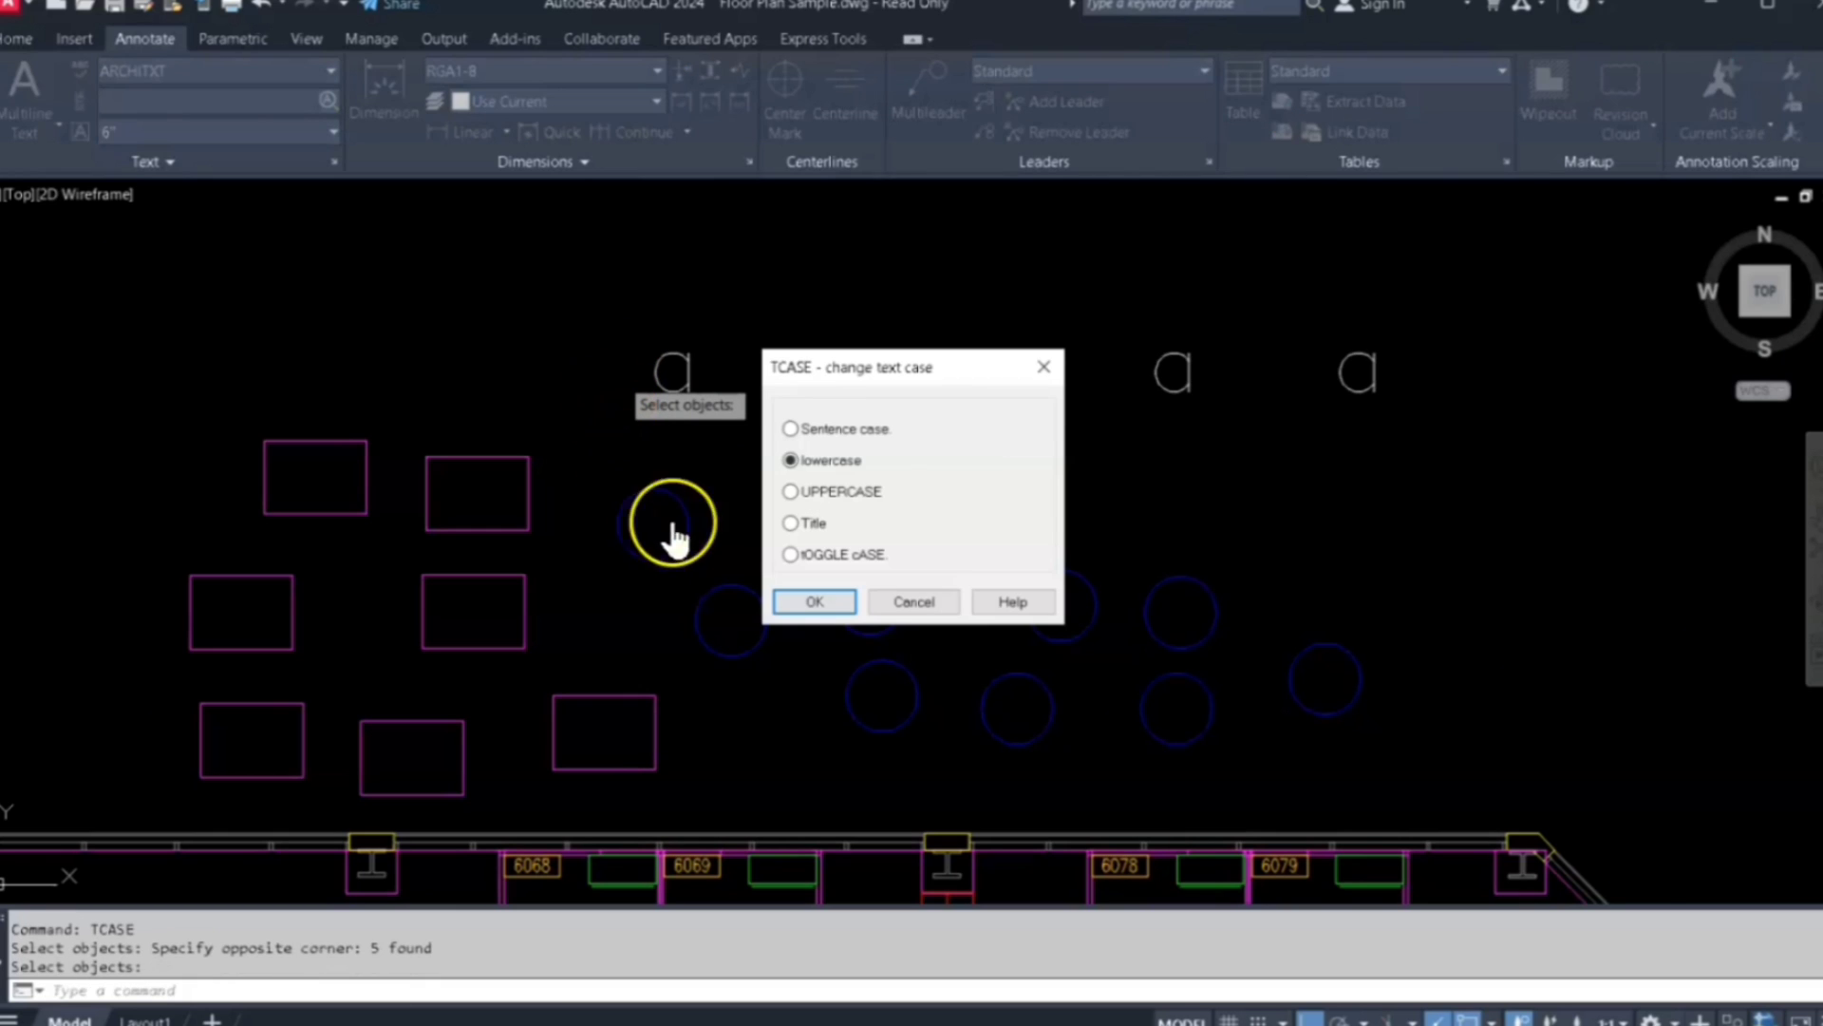
left_click(788, 604)
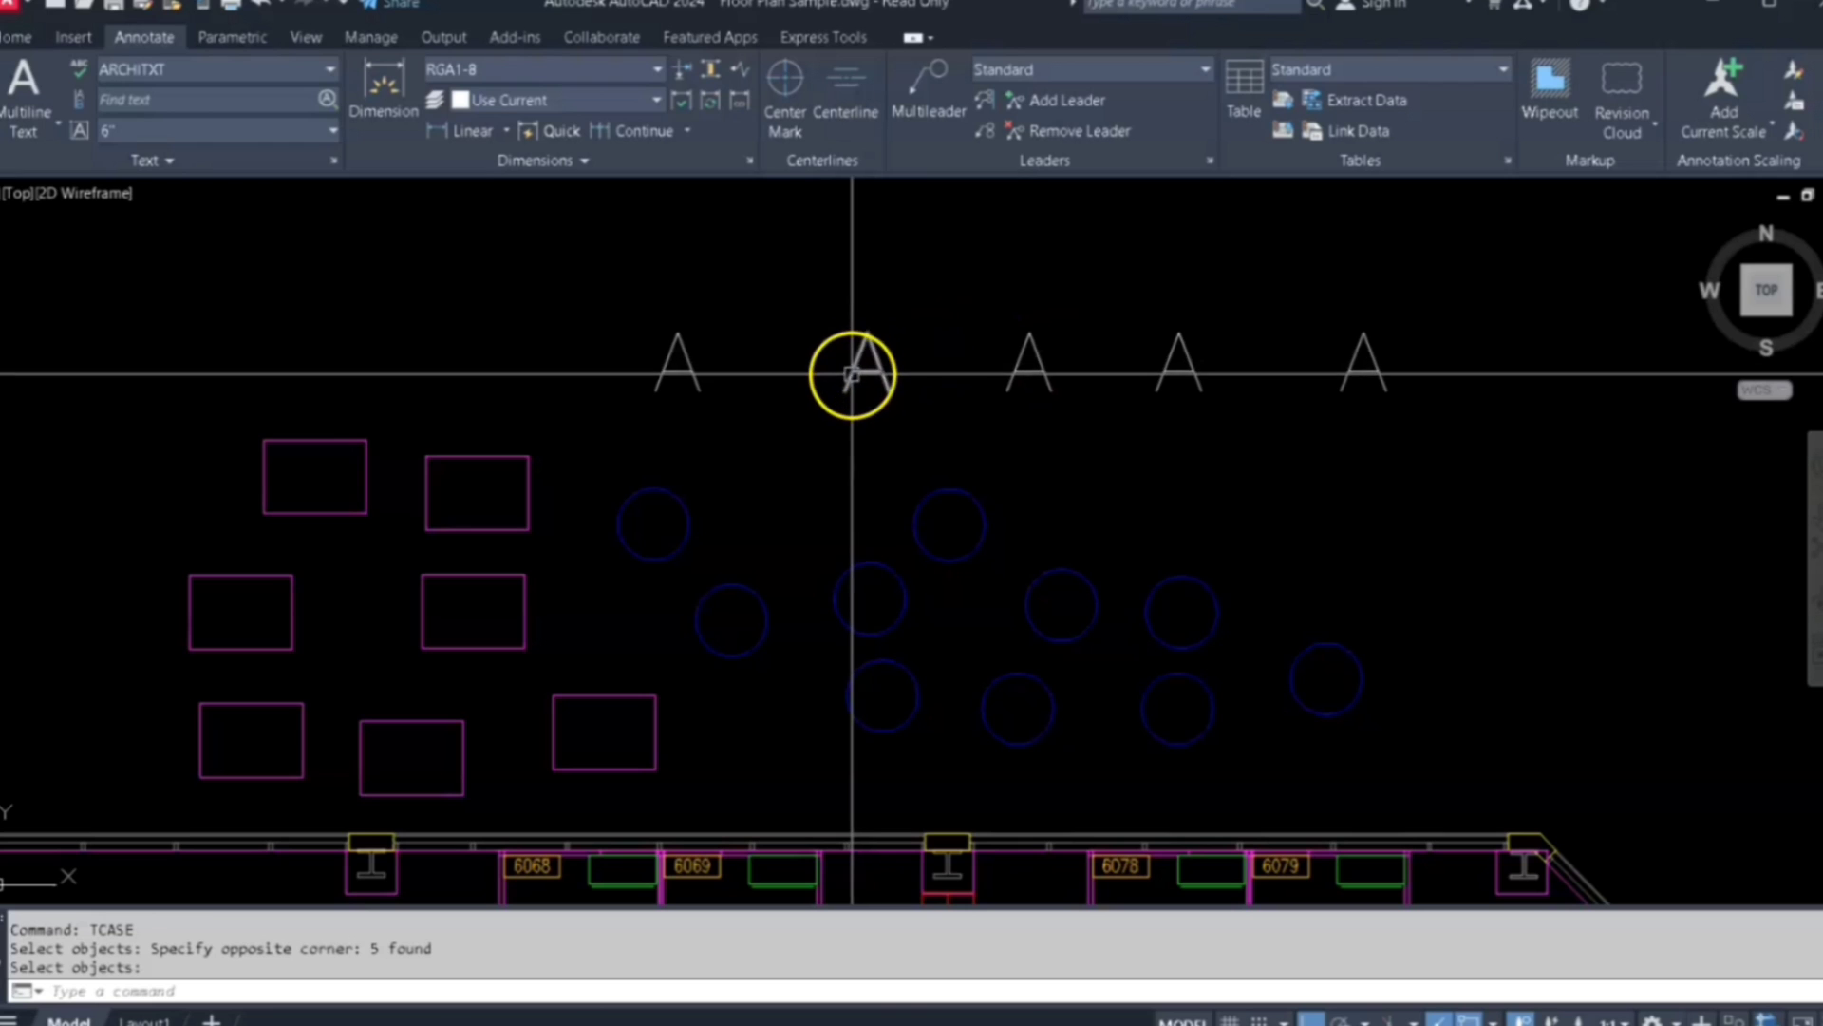
Convert the five capital letters above the circles to lowercase with the TCASE command
left_click(1425, 313)
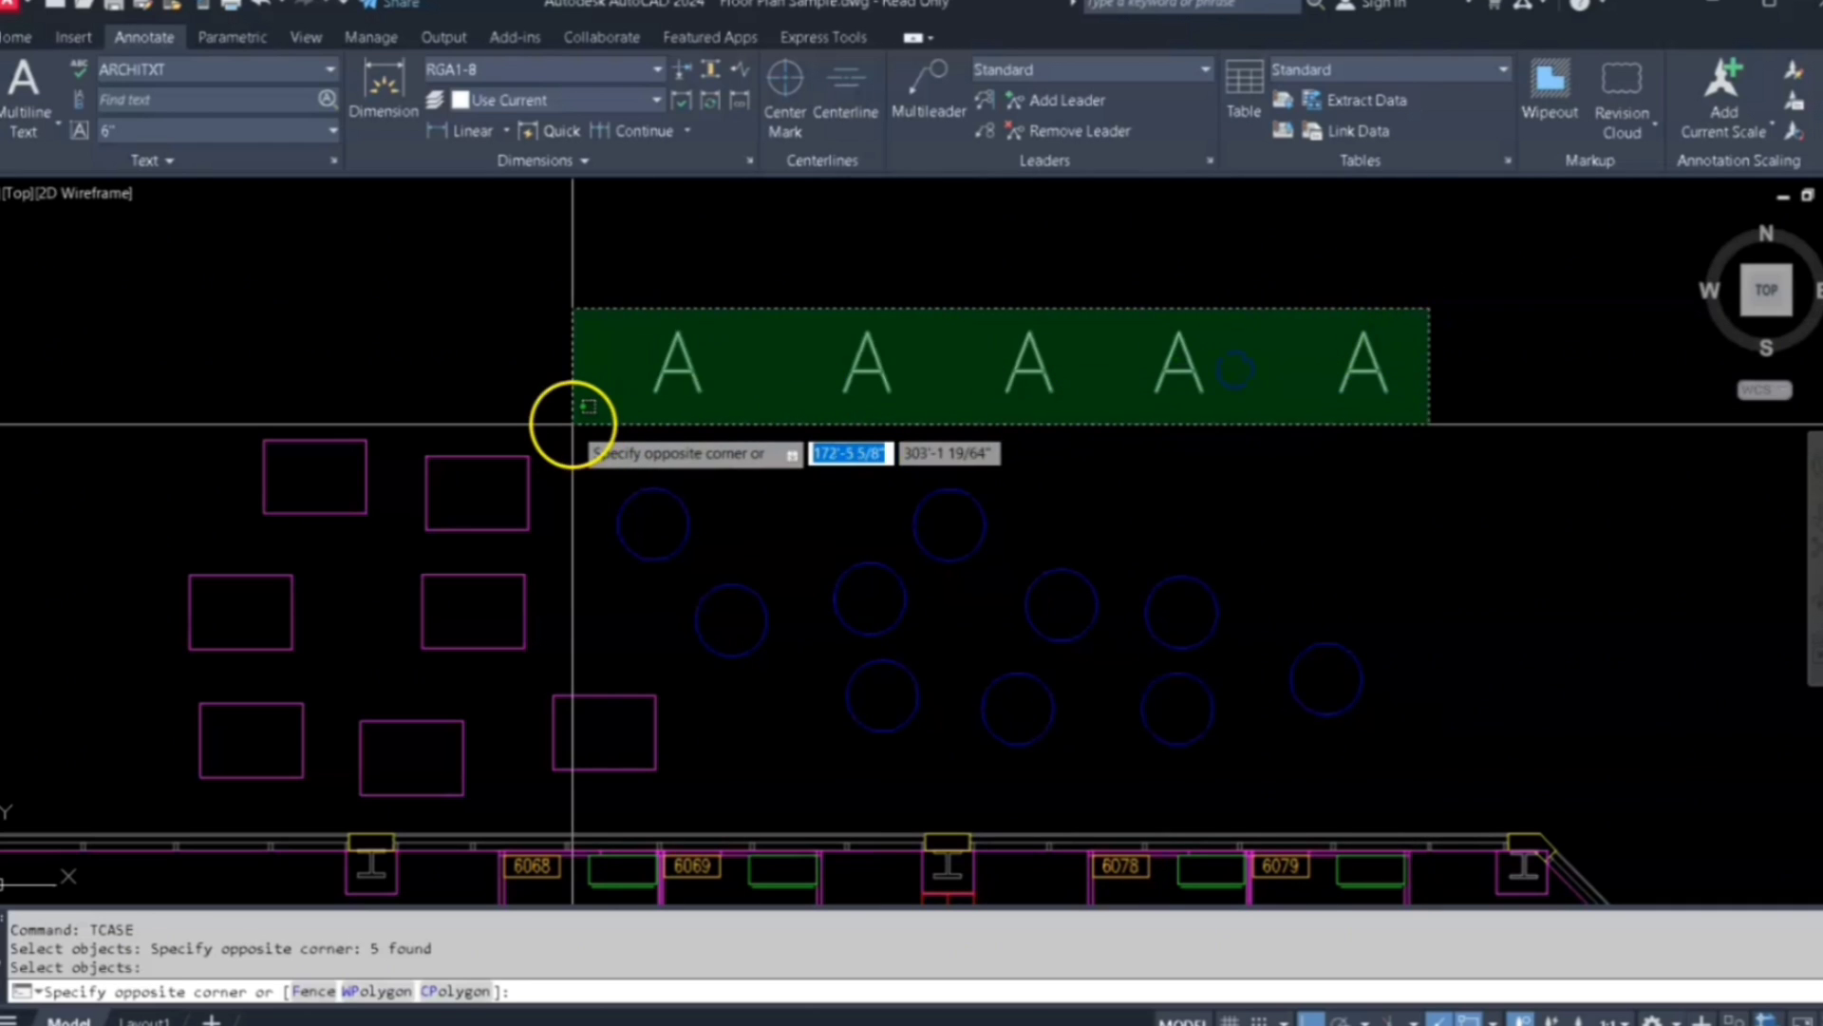
left_click(621, 393)
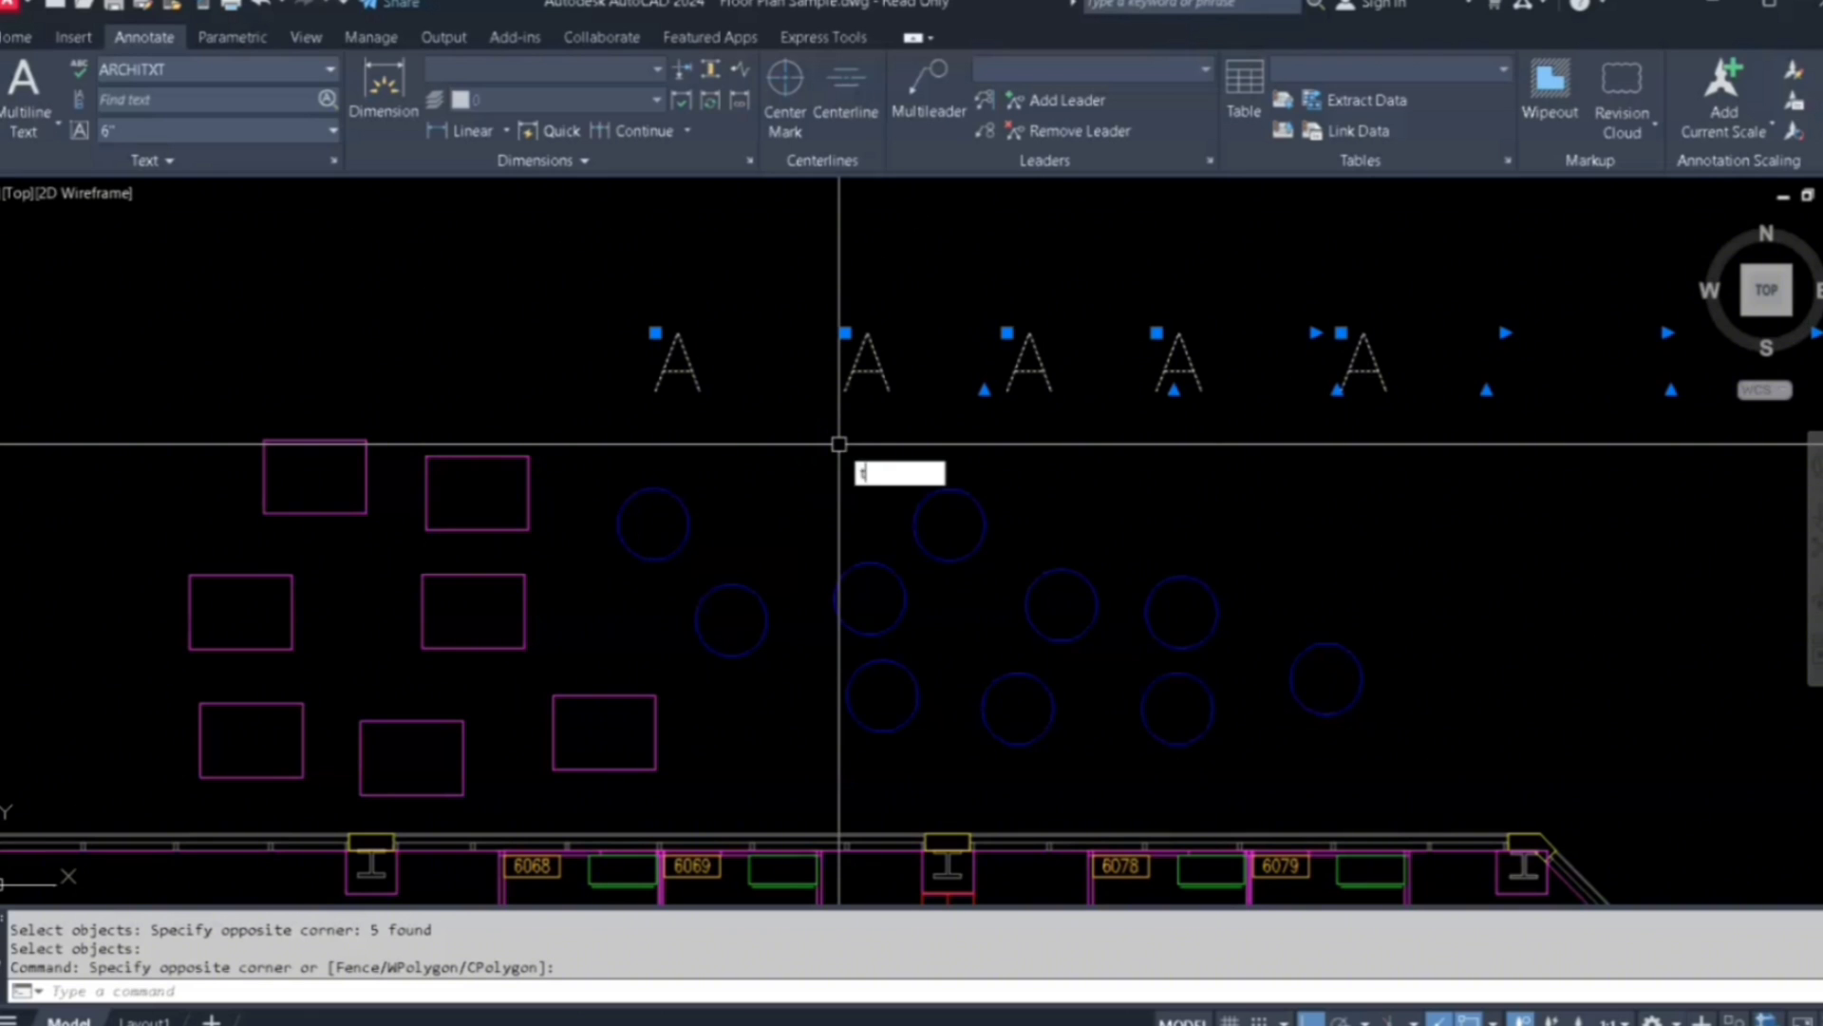
type("c")
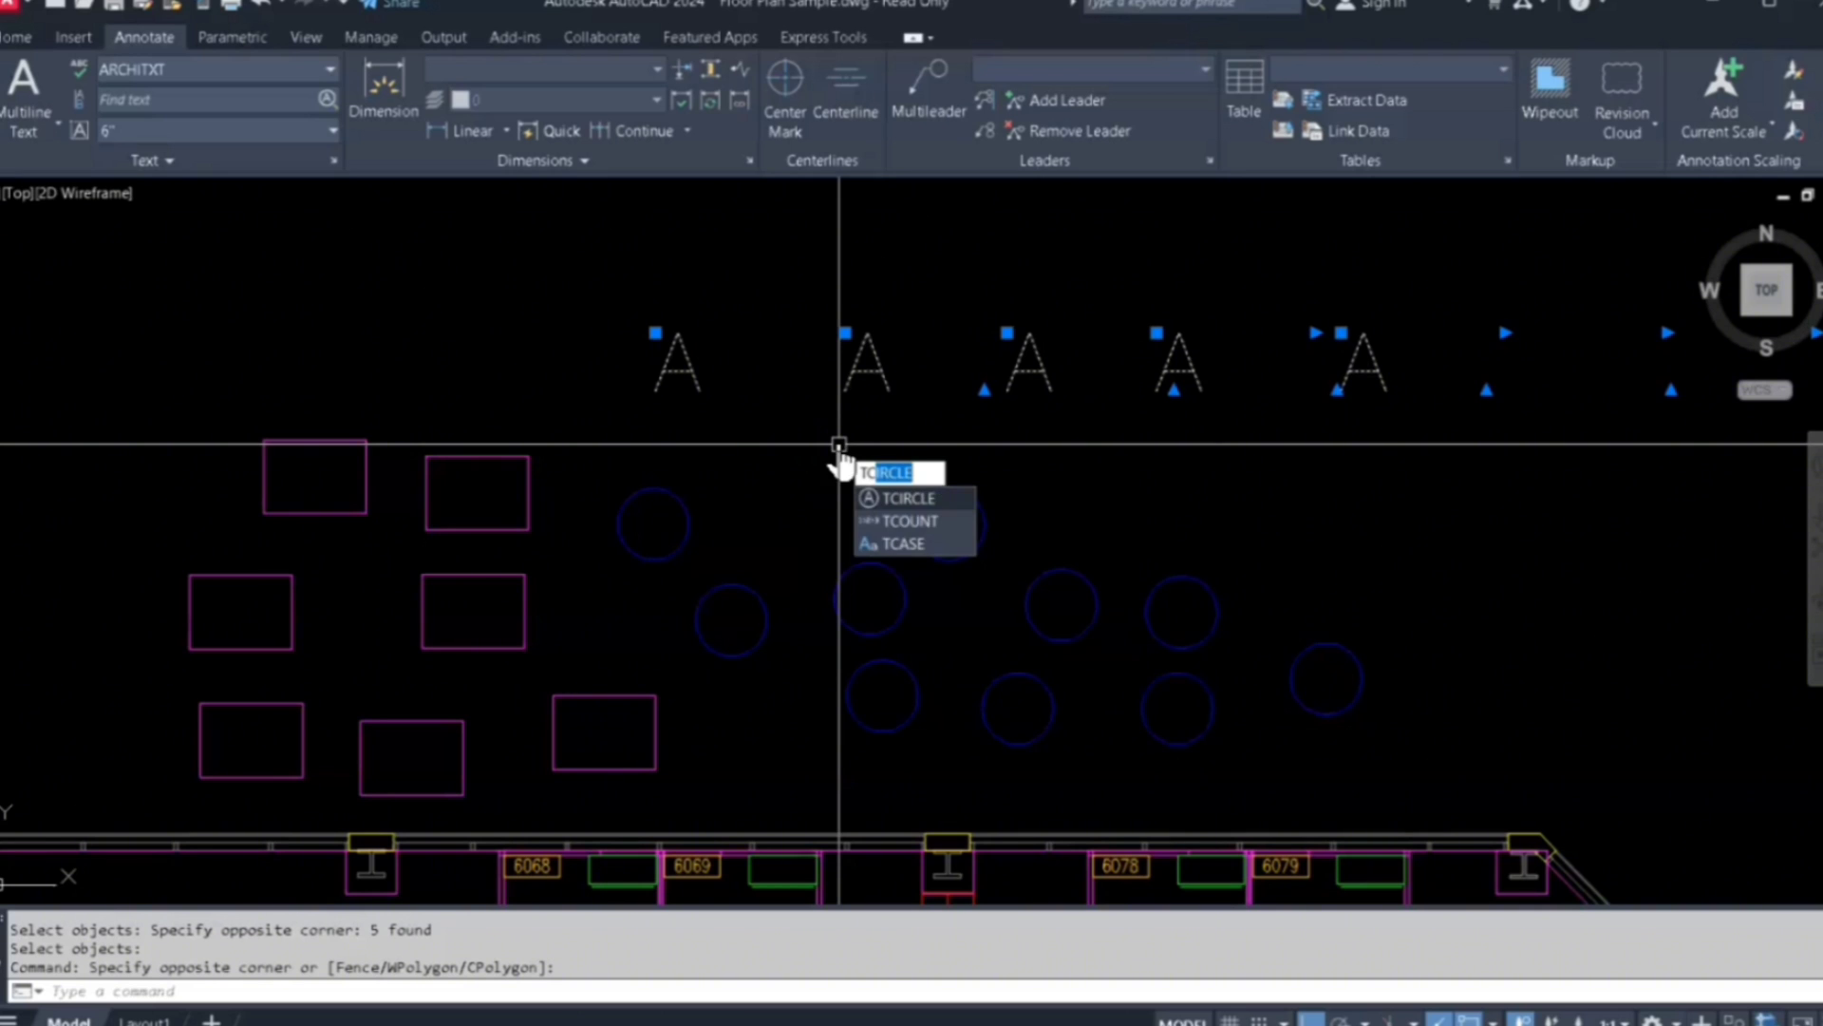
left_click(904, 545)
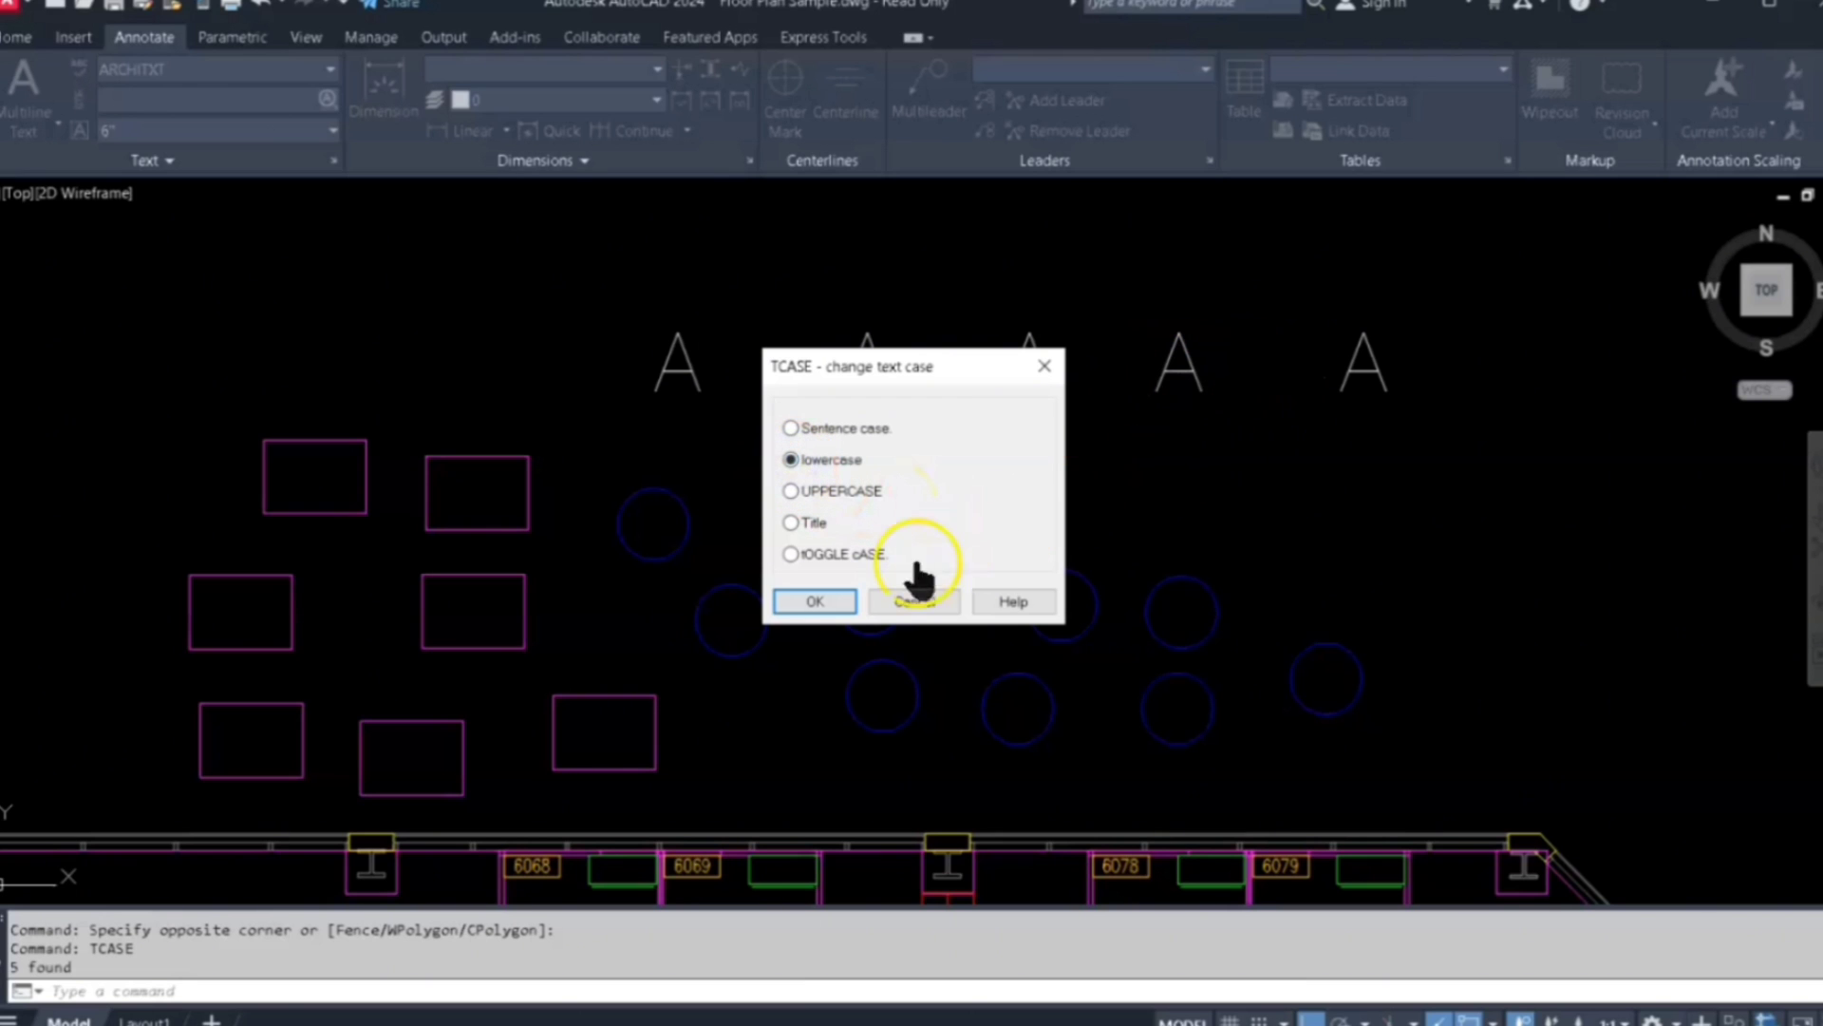
left_click(832, 601)
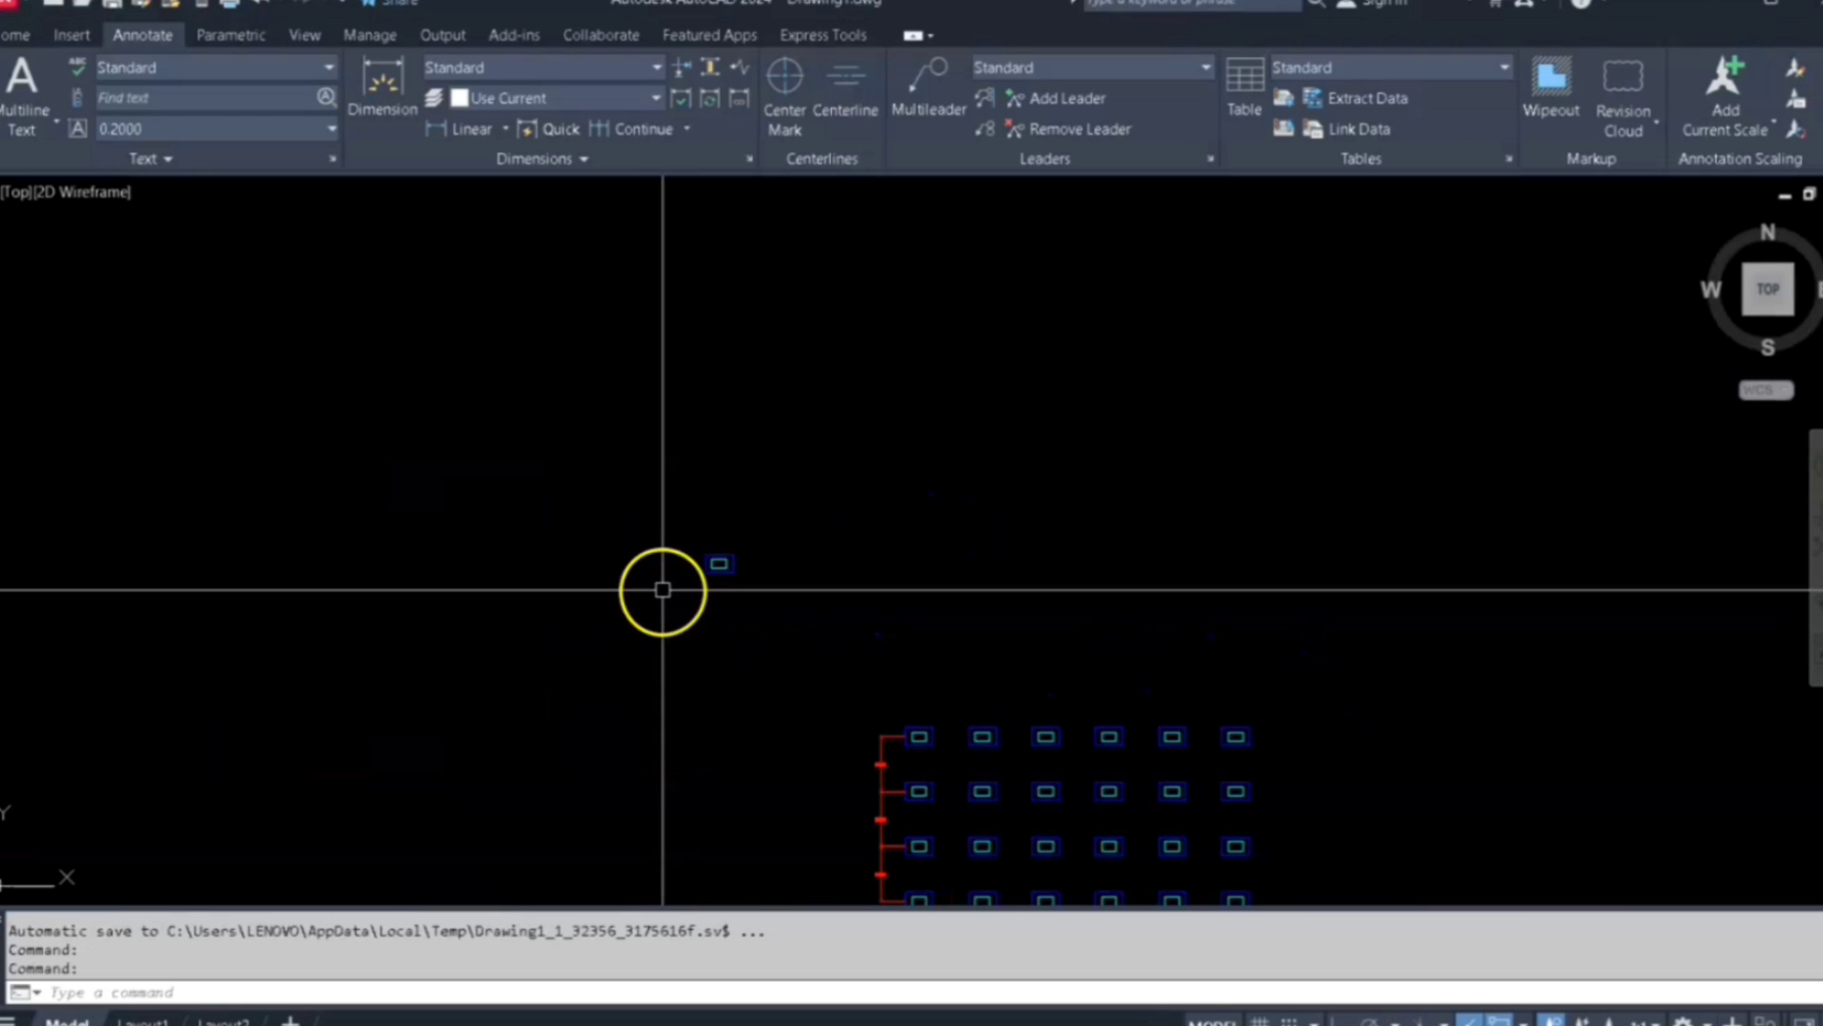
In Drawing1.dwg, create a Rectangular array from the standalone blue rectangle and the cyan rectangle inside it
scroll(812, 520, "up", 3)
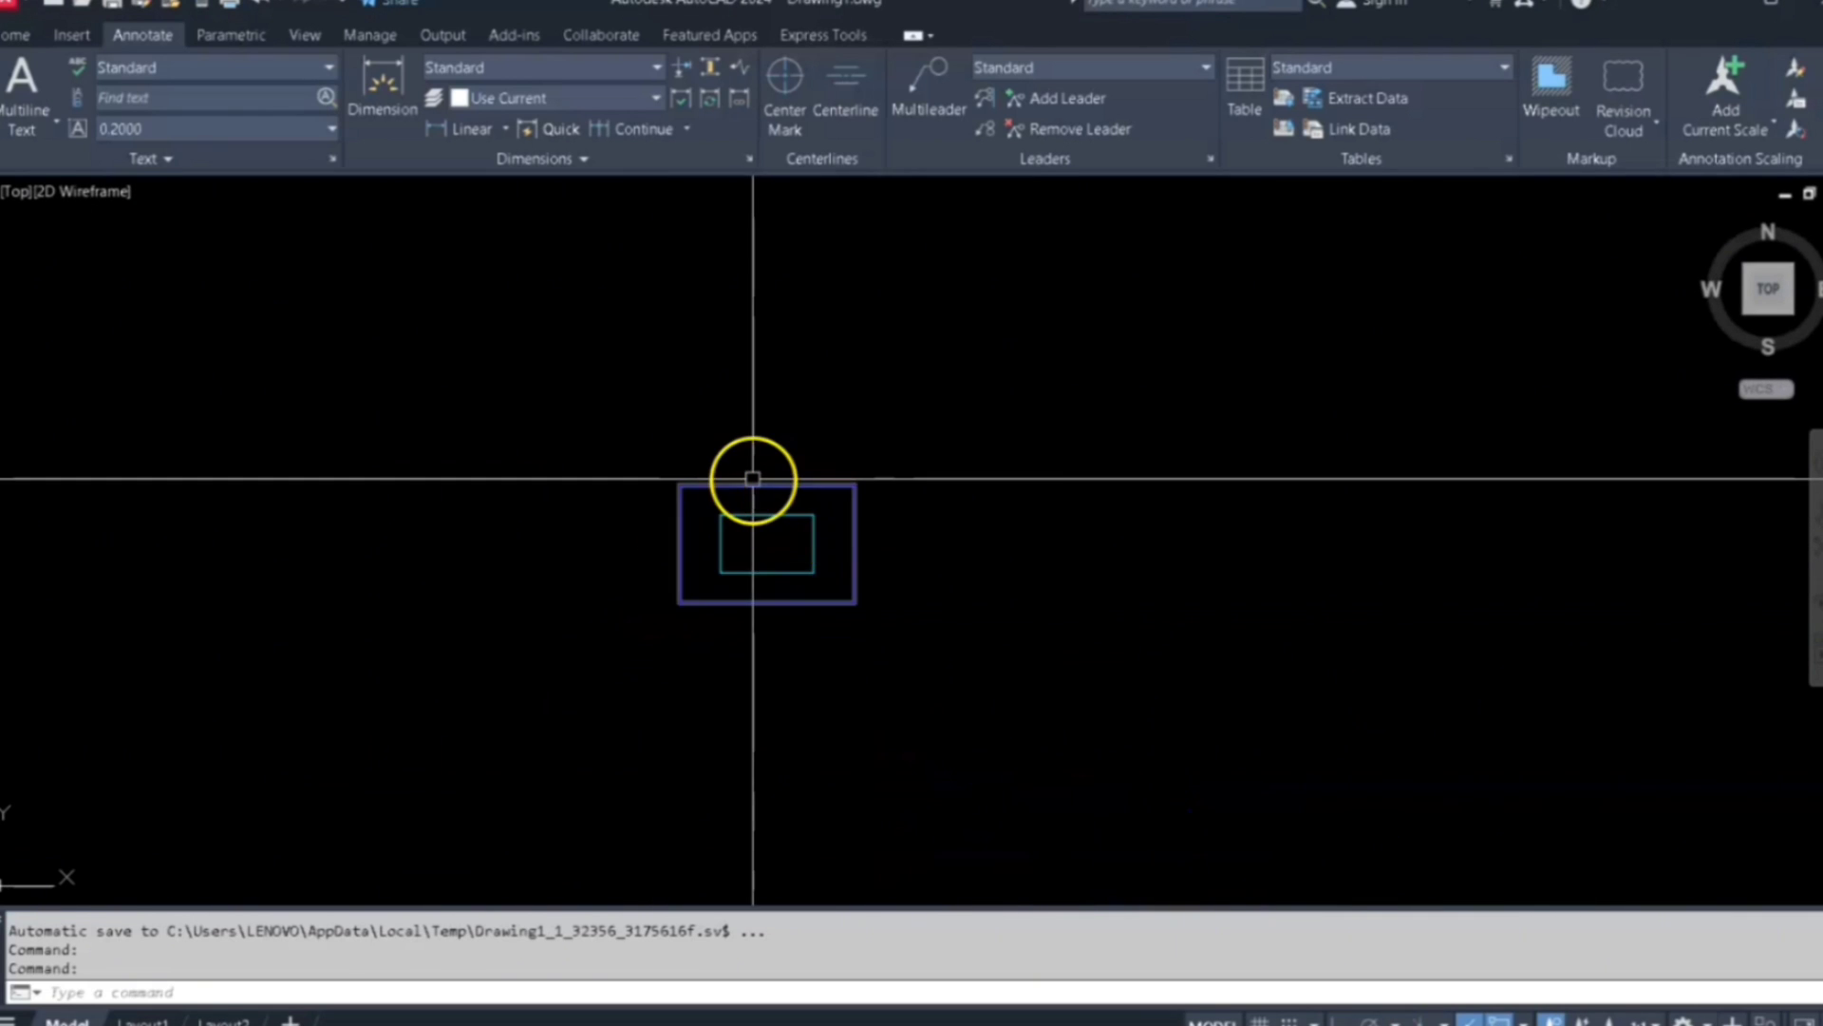
scroll(751, 478, "up", 2)
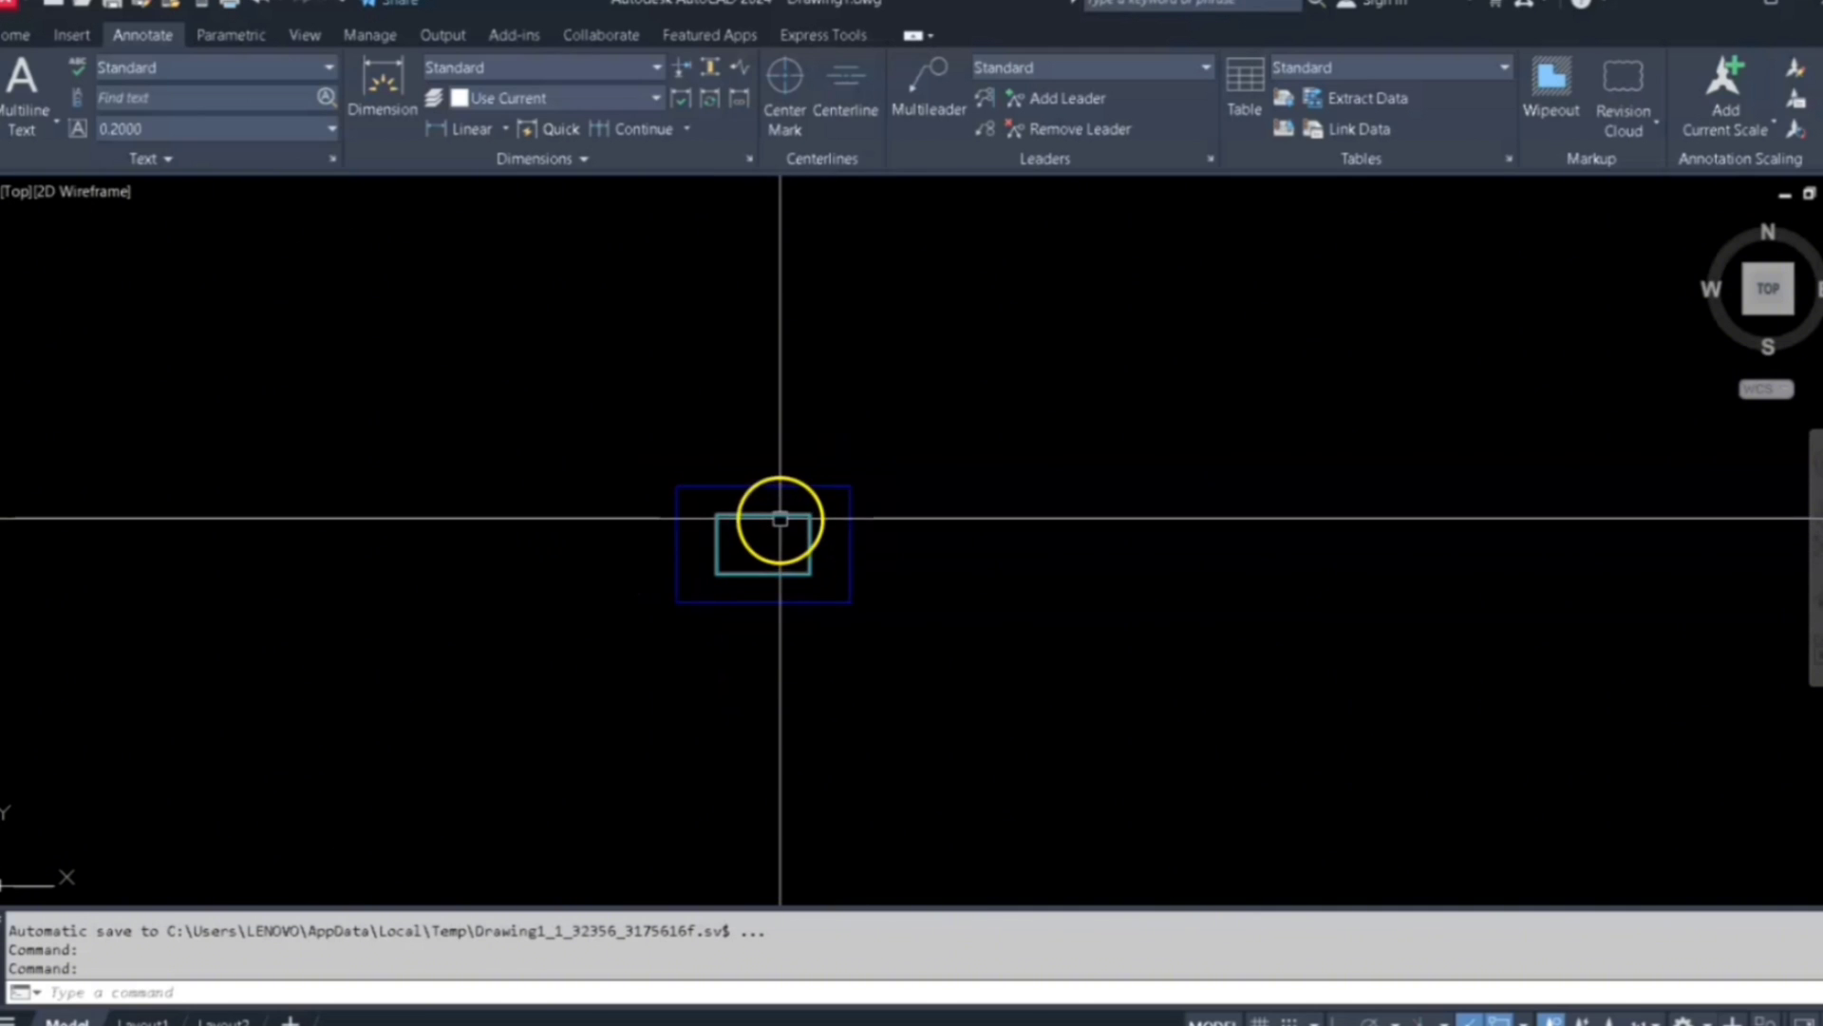
mouse_move(780, 519)
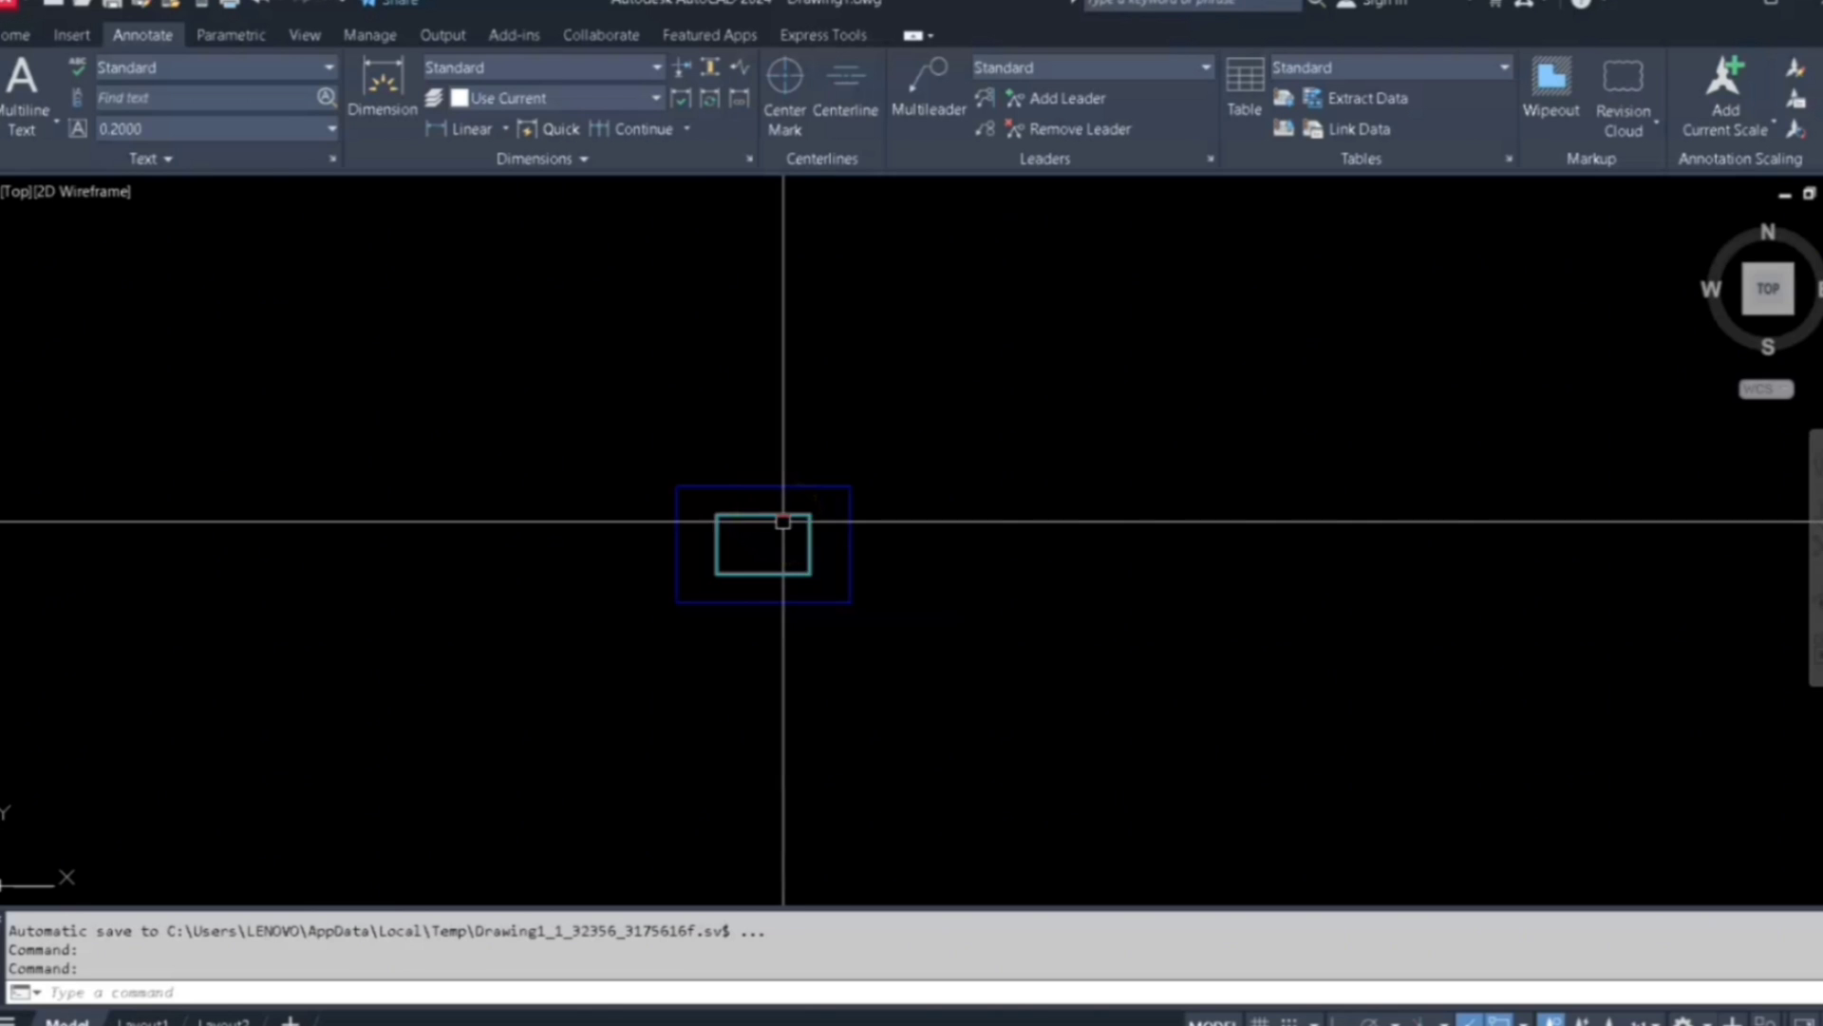
scroll(783, 522, "down", 2)
scroll(804, 522, "up", 2)
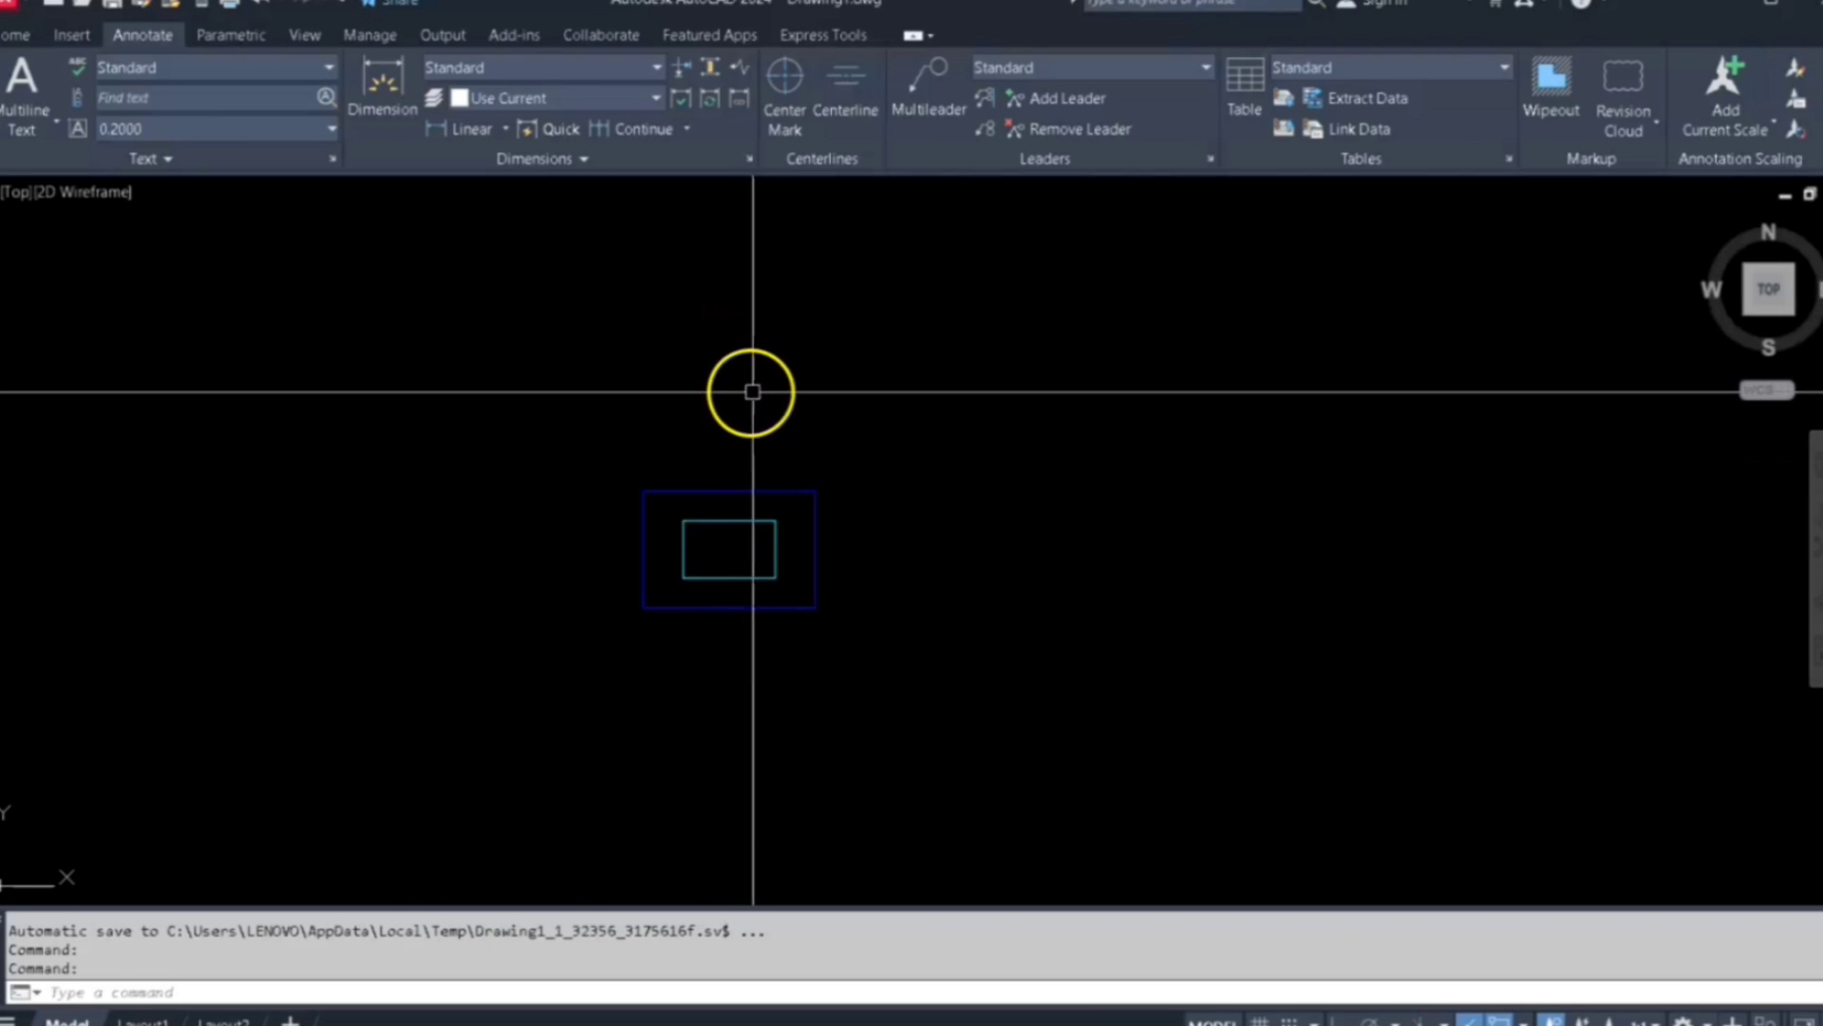
left_click(861, 433)
left_click(584, 596)
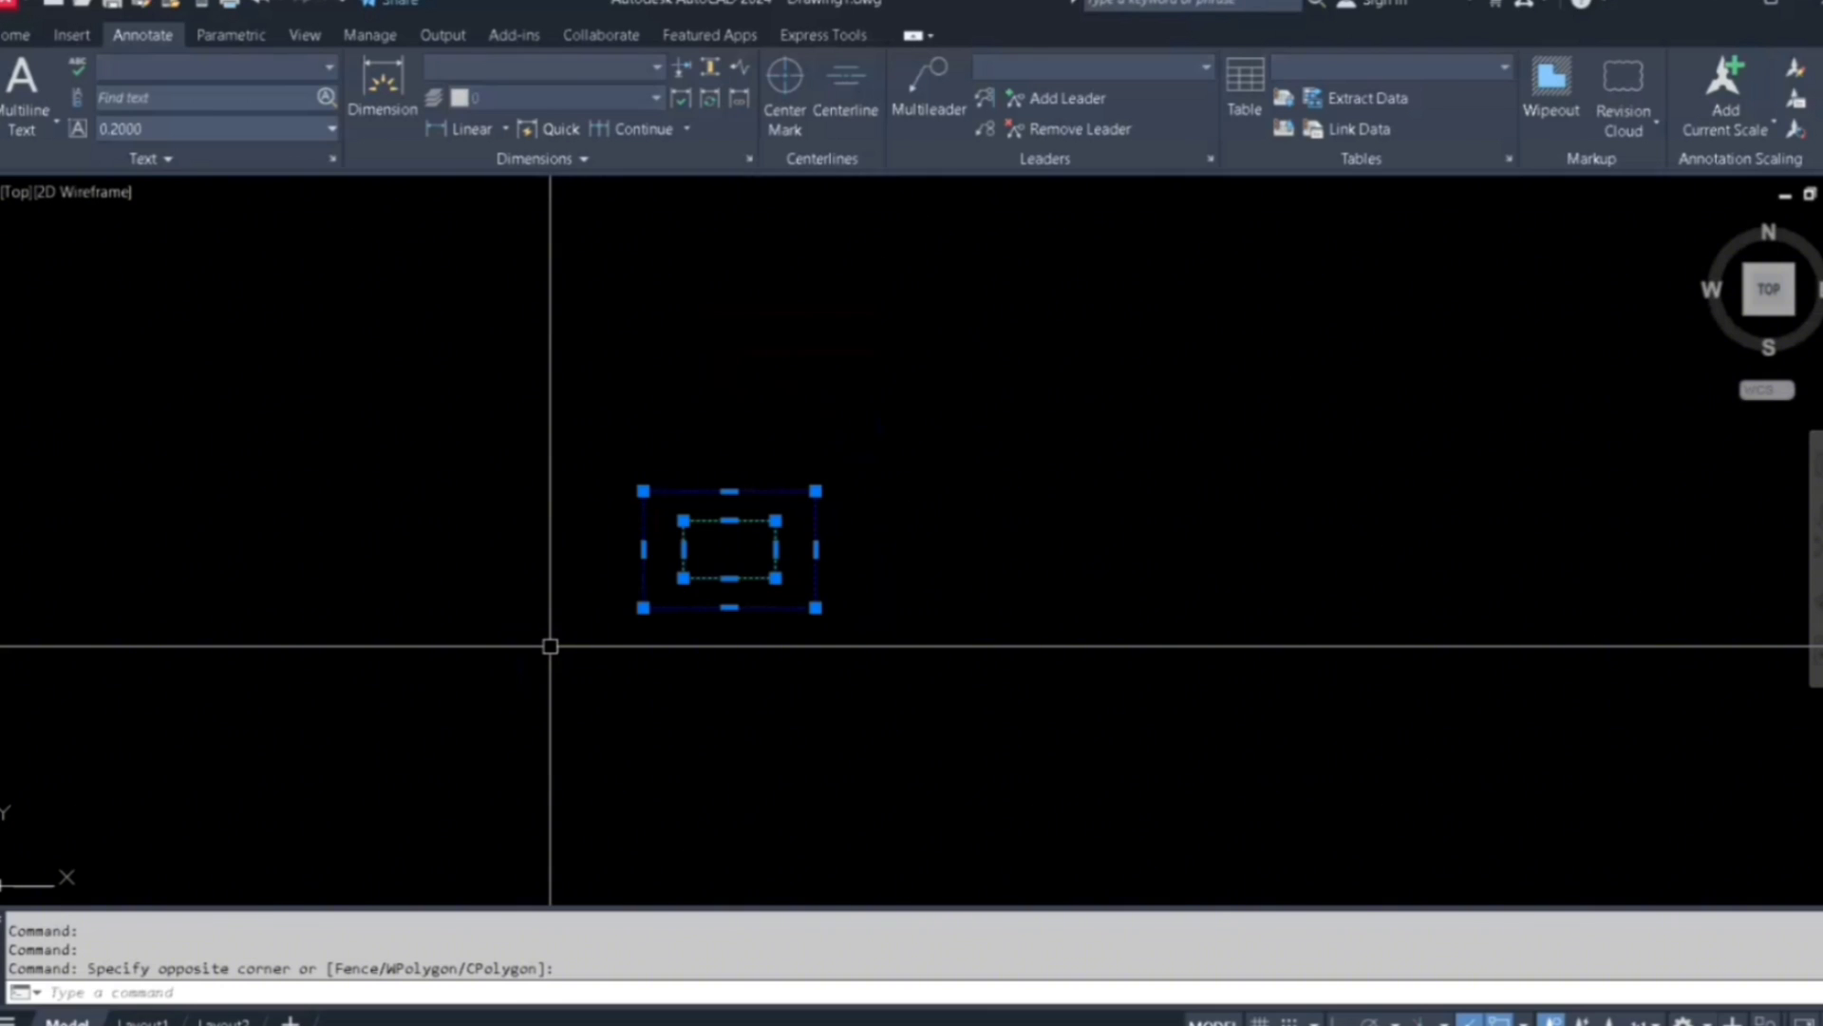
type("a")
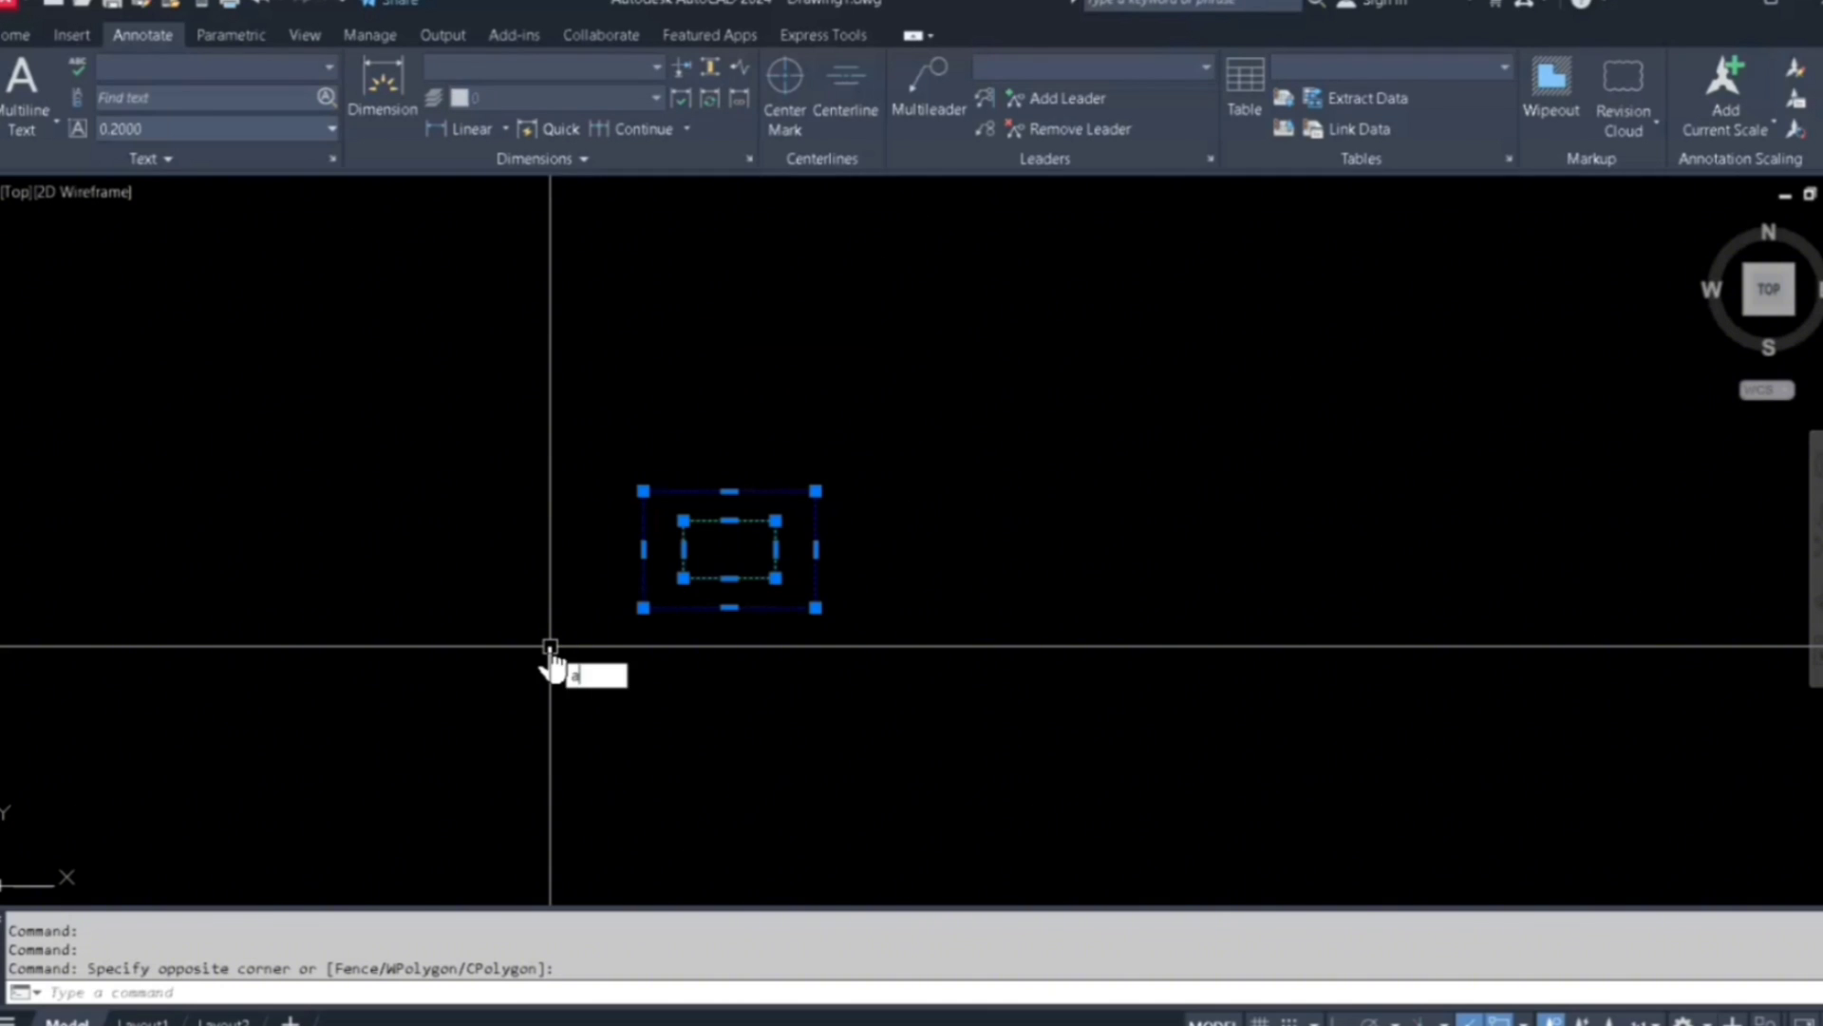
type("r")
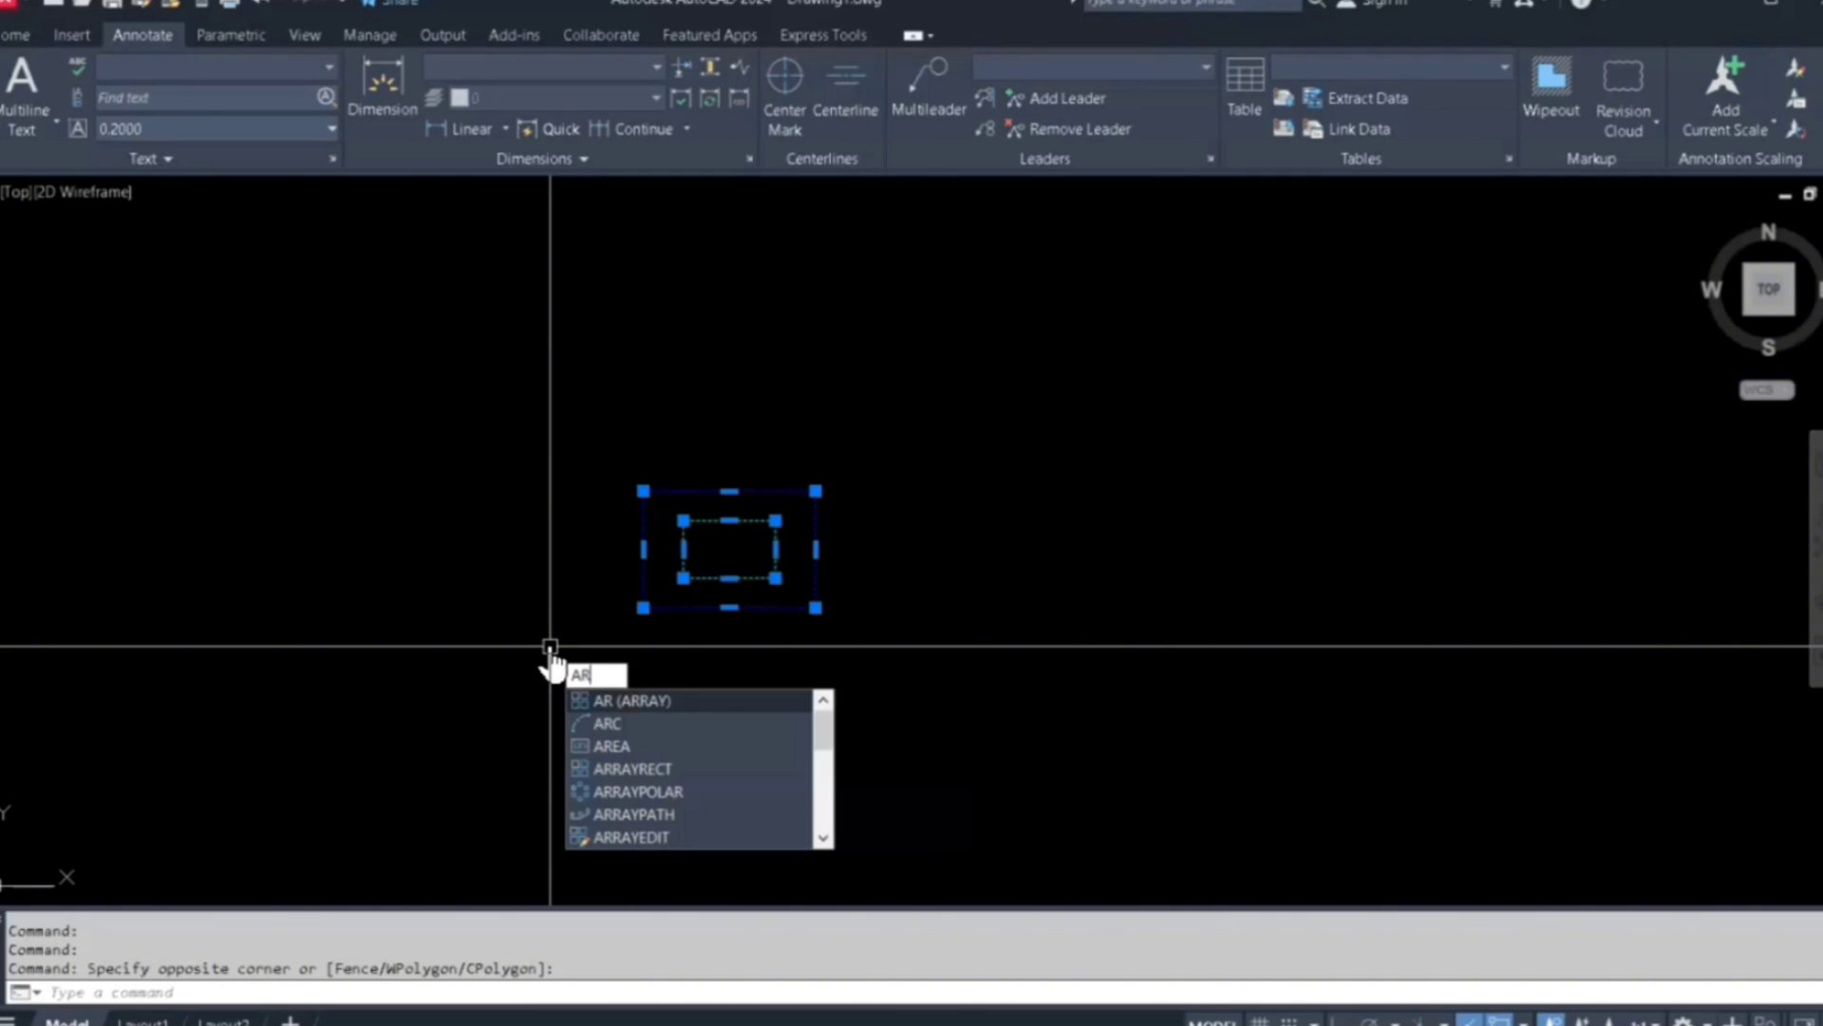
left_click(682, 723)
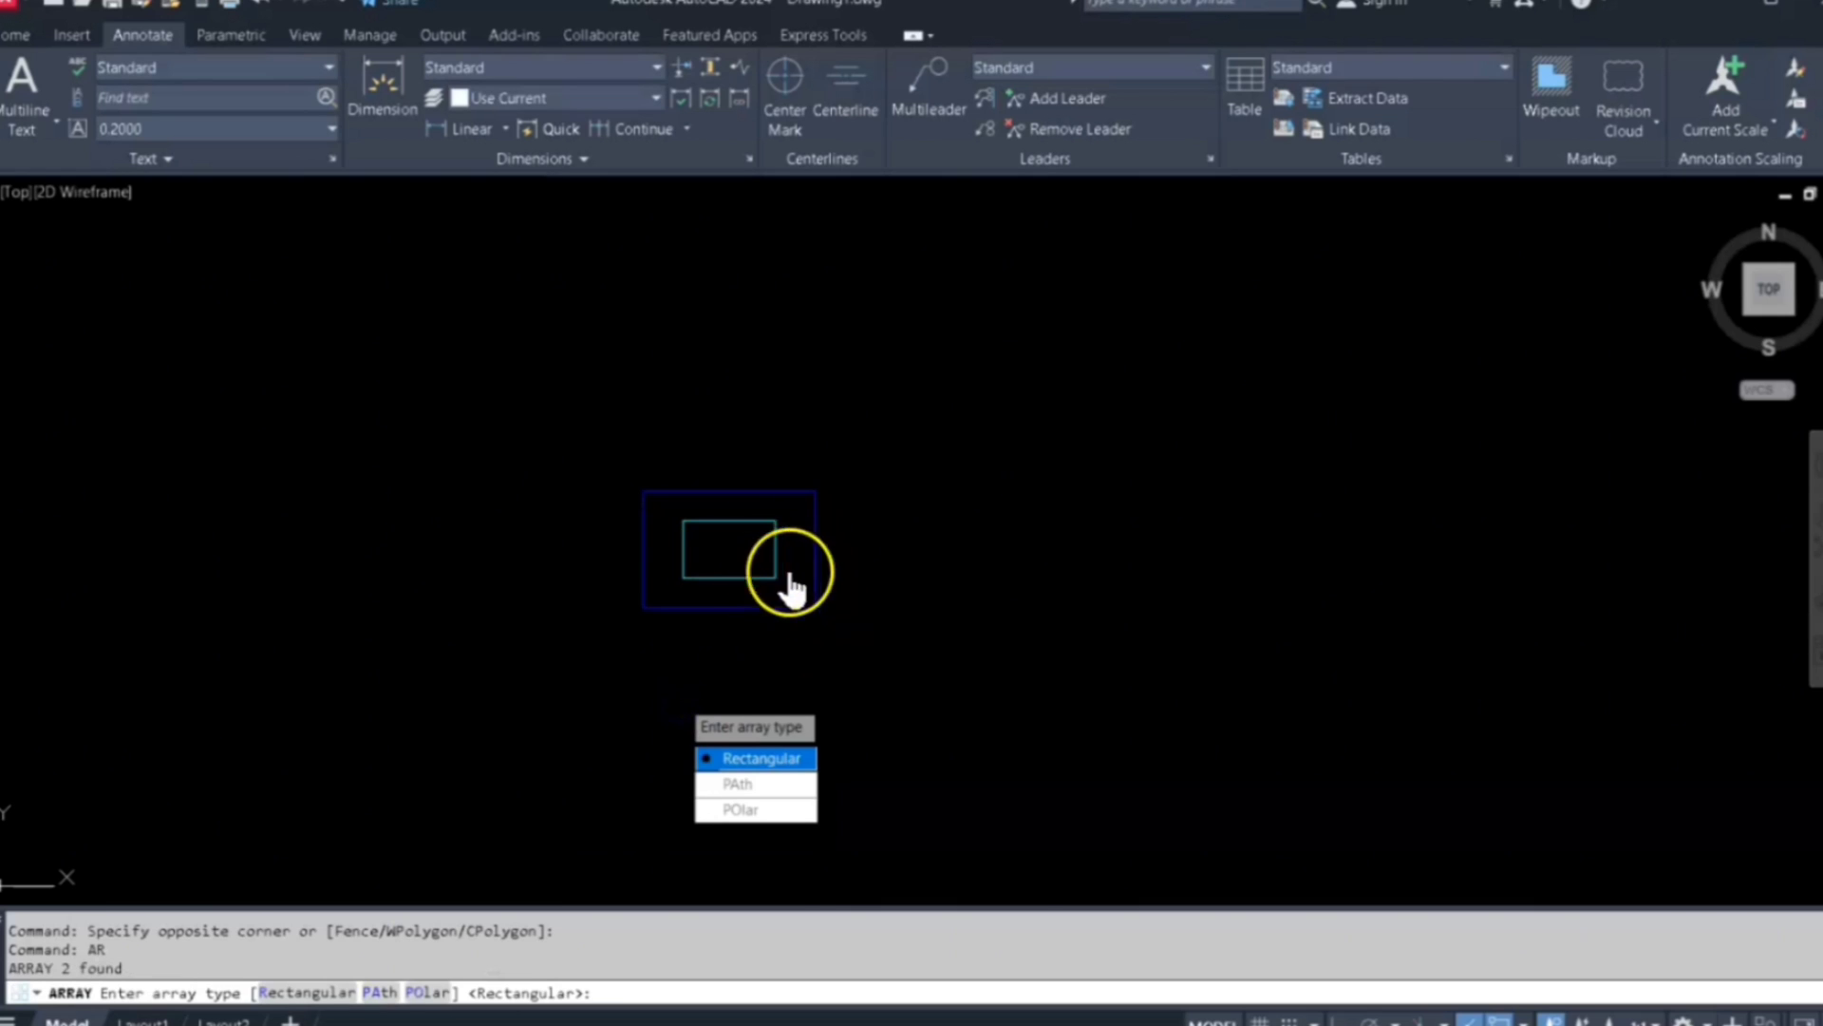
left_click(764, 765)
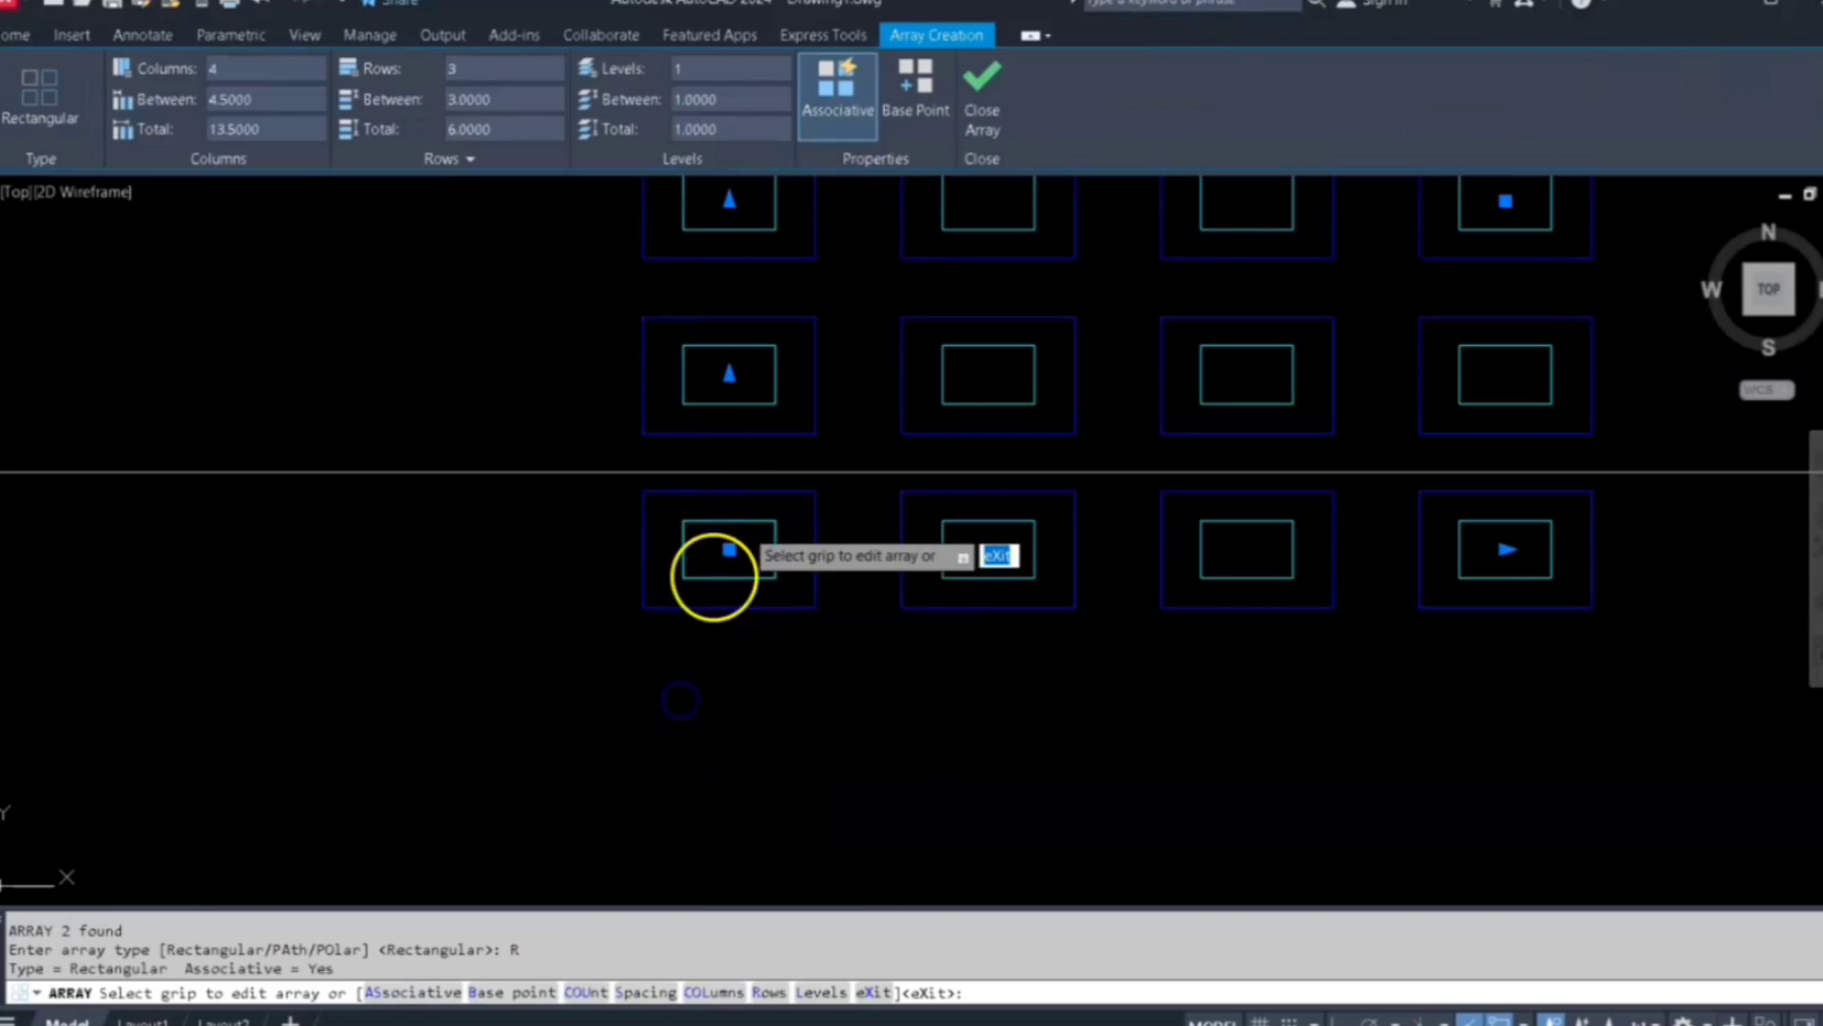
Set the array to 6 columns with a column spacing of 7
scroll(904, 388, "down", 2)
middle_click_drag(944, 378, 802, 590)
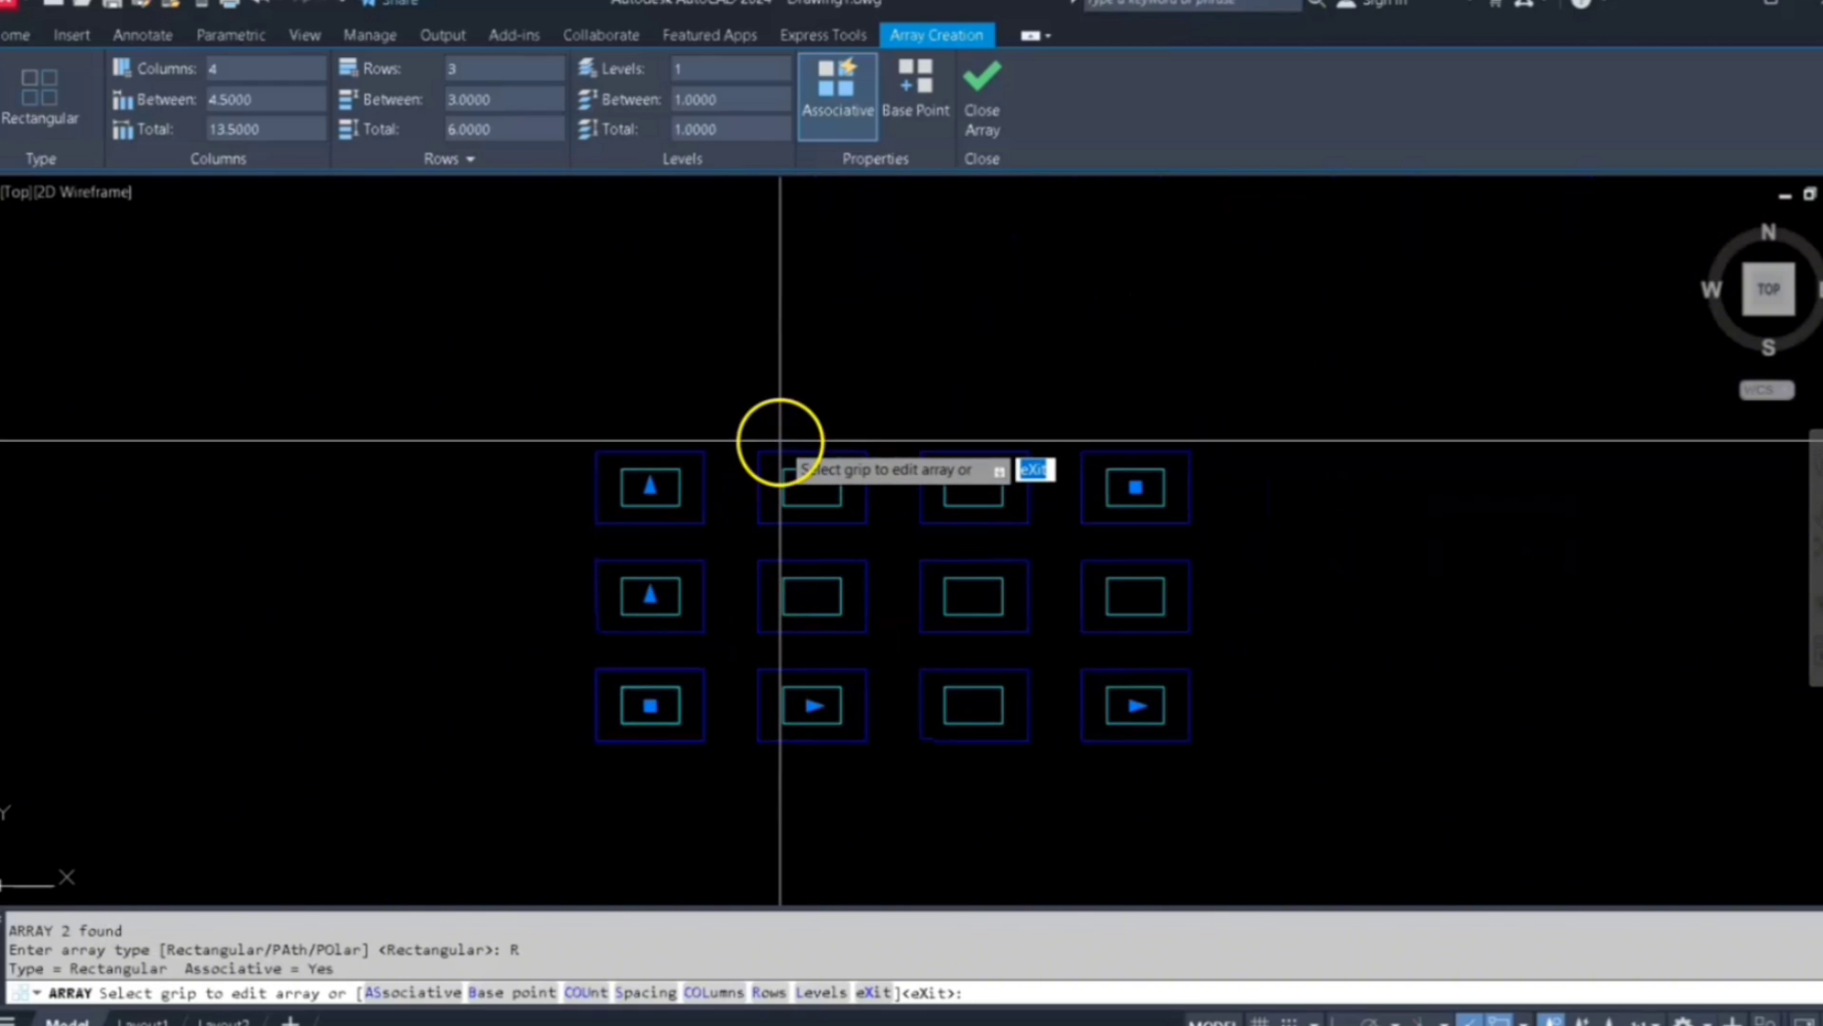
left_click(714, 520)
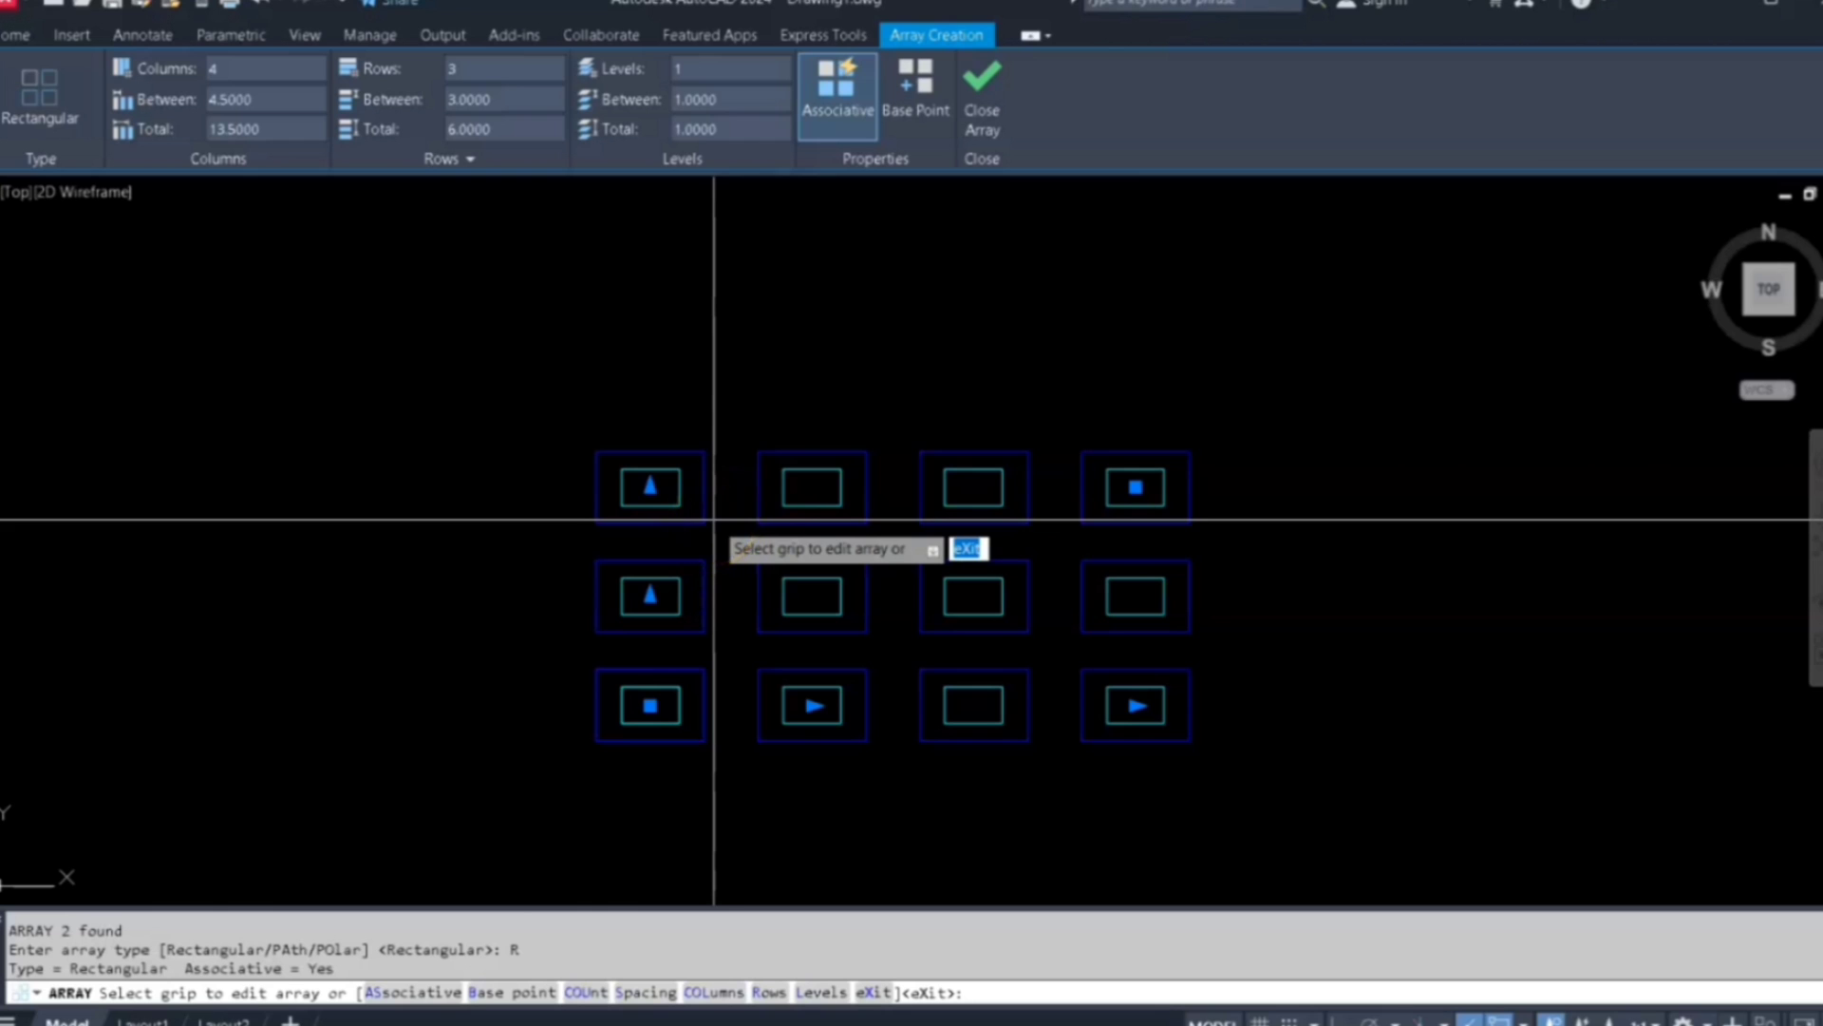
left_click(245, 68)
left_click_drag(246, 68, 191, 68)
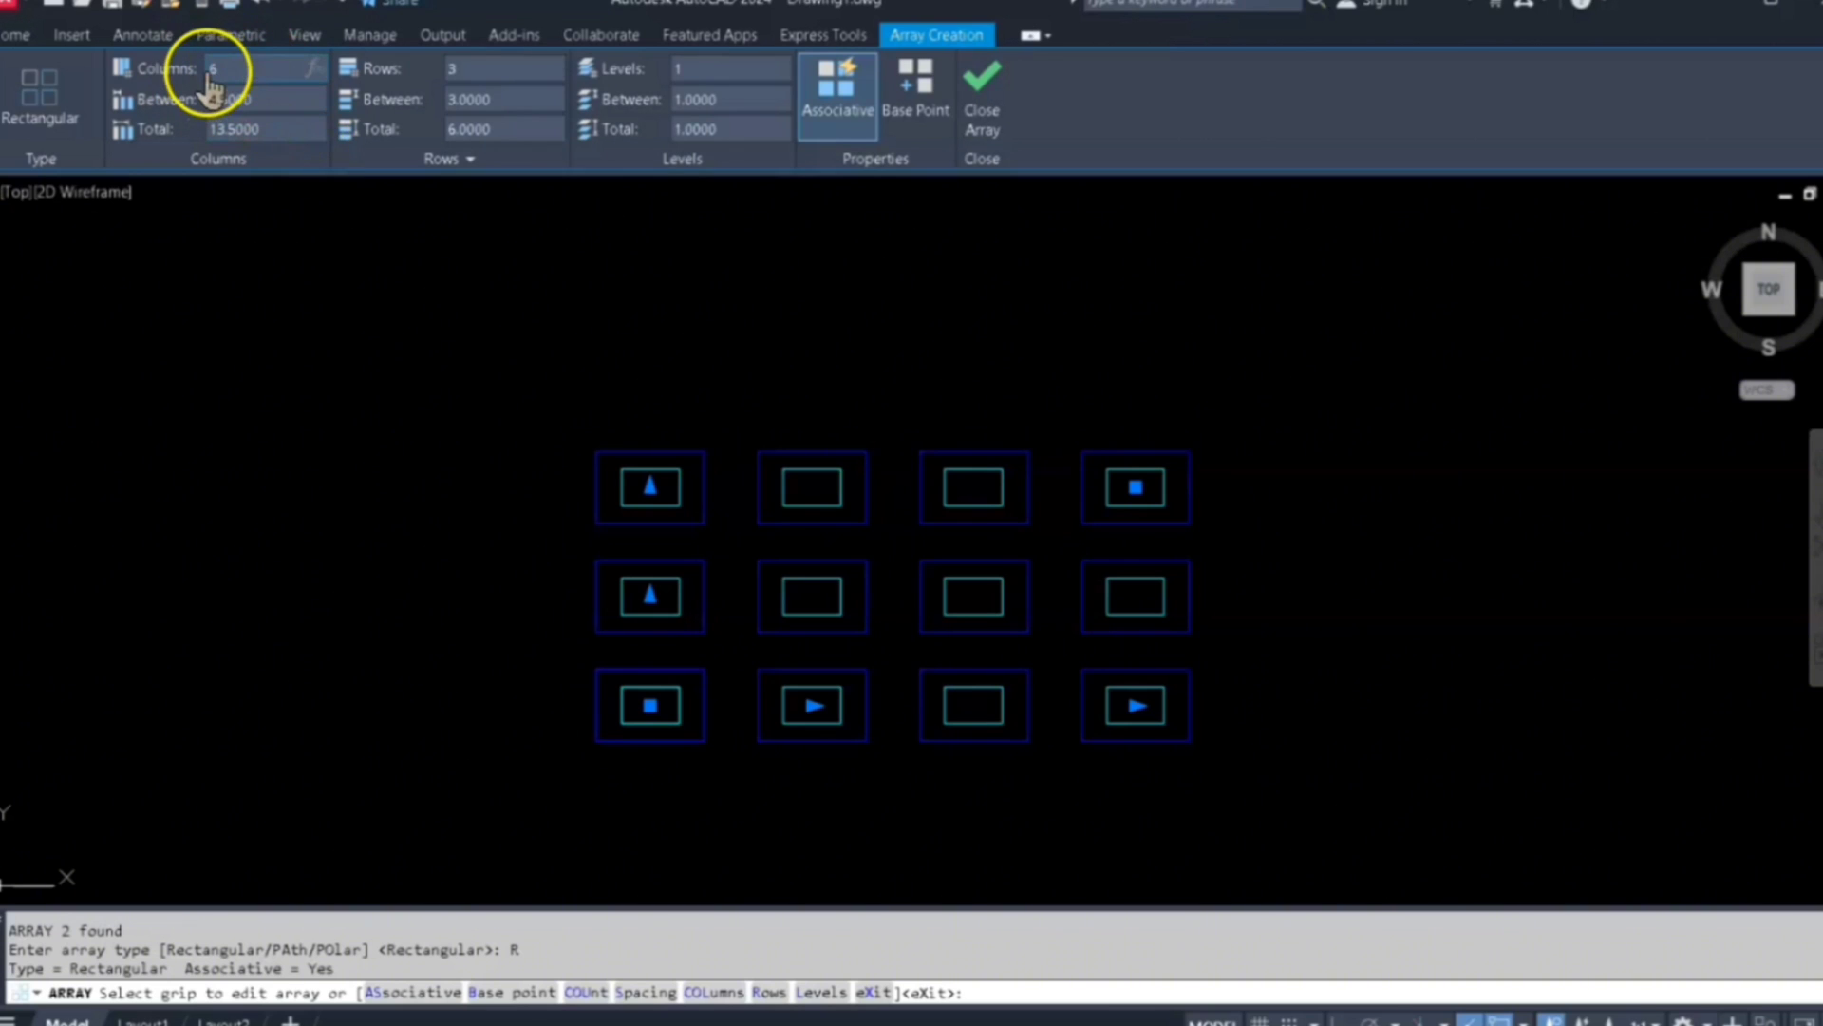
key("Return")
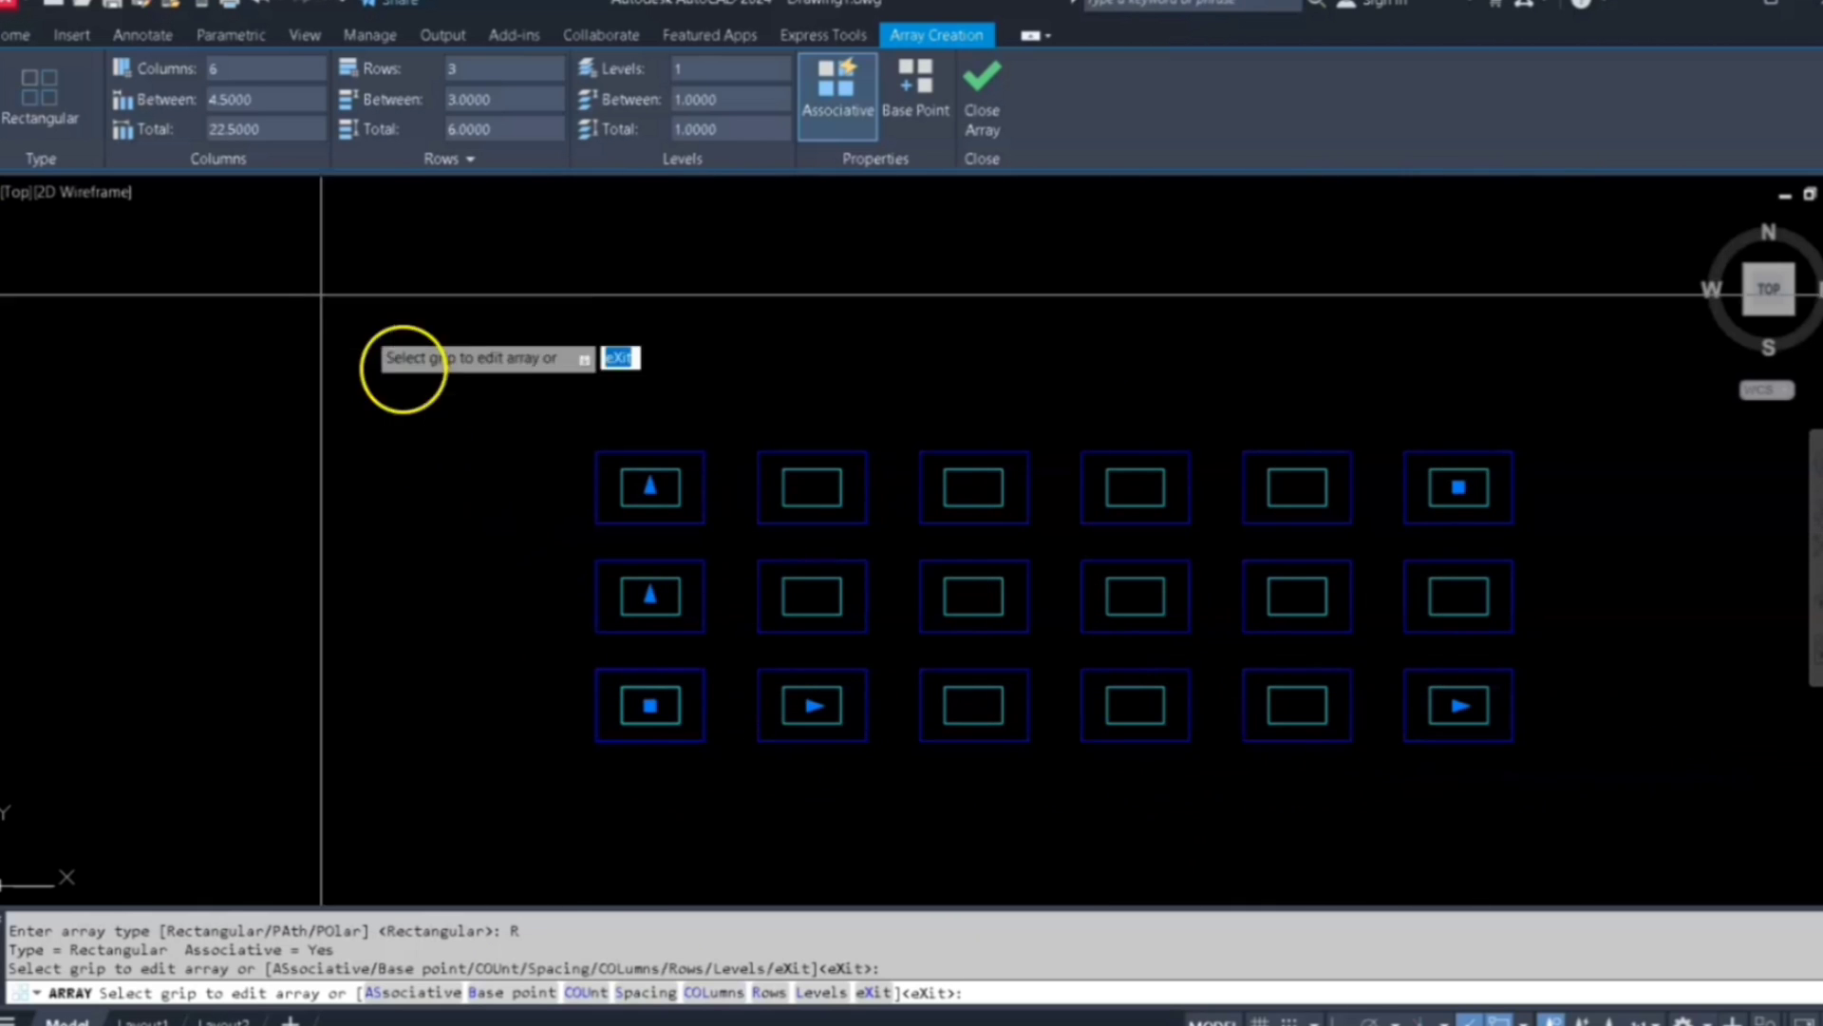
left_click(267, 100)
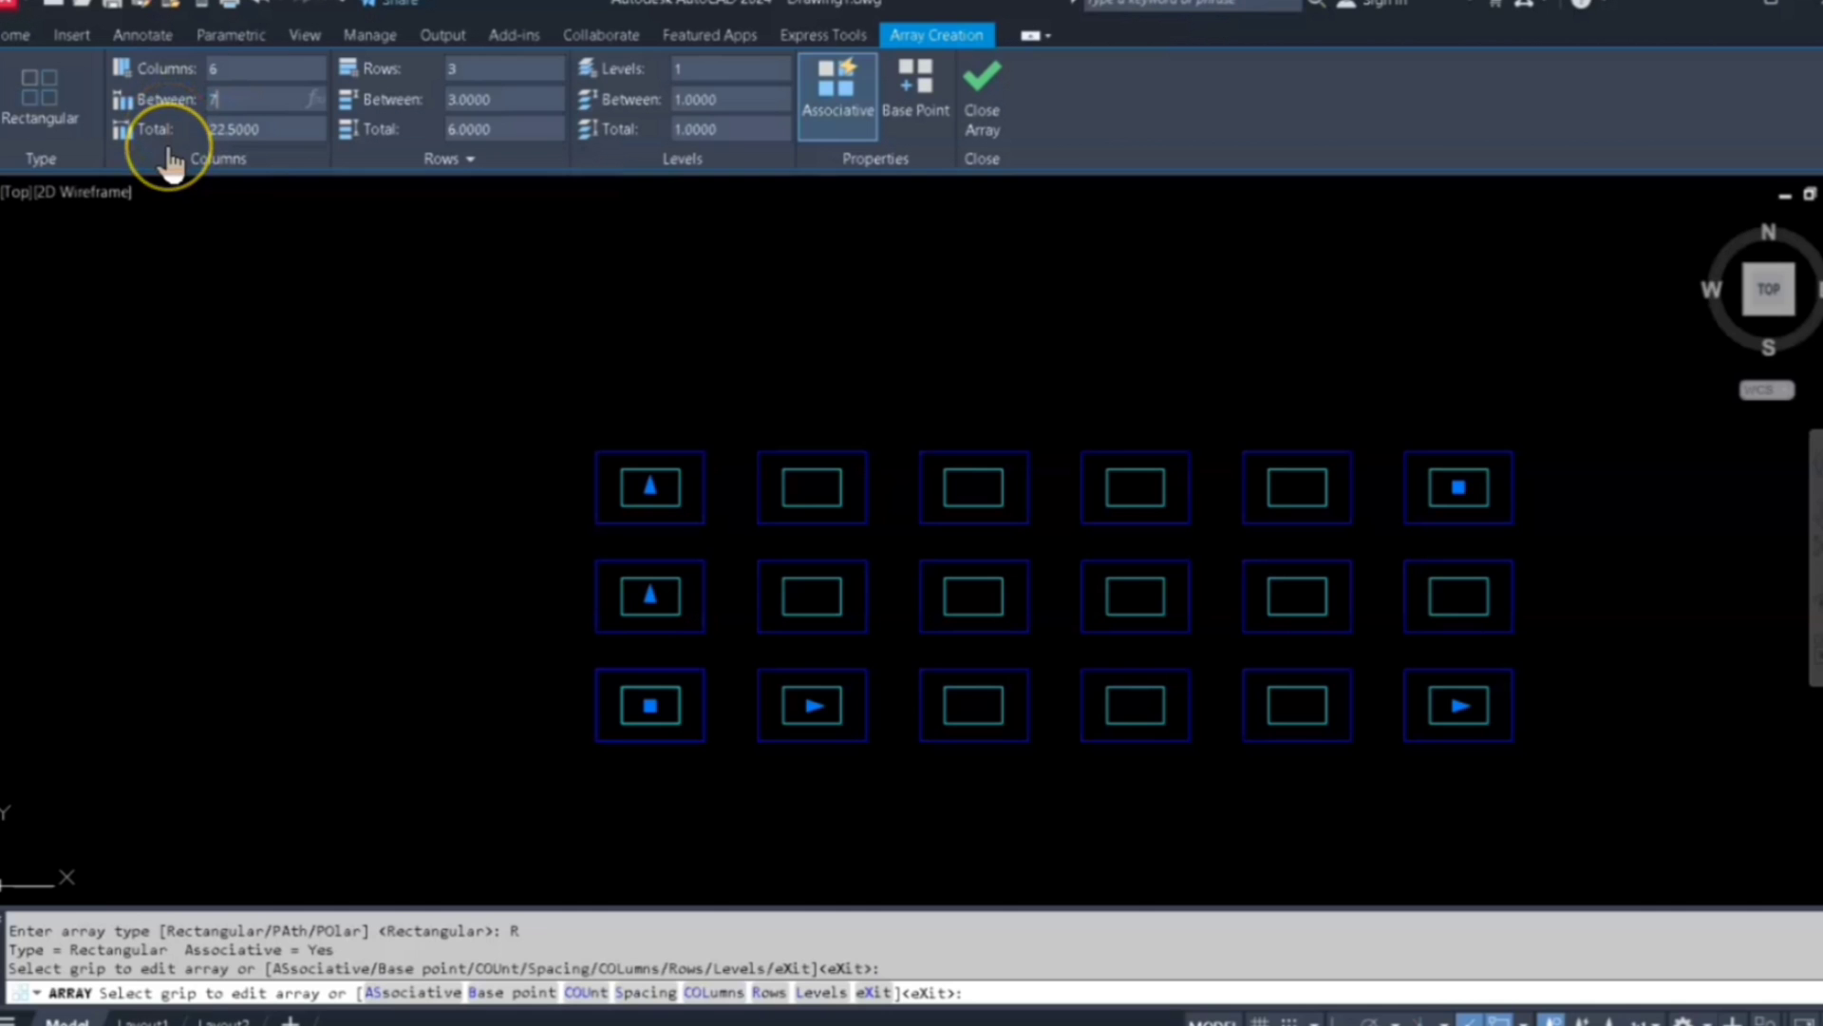
key("Return")
scroll(1049, 582, "down", 4)
scroll(1193, 587, "up", 2)
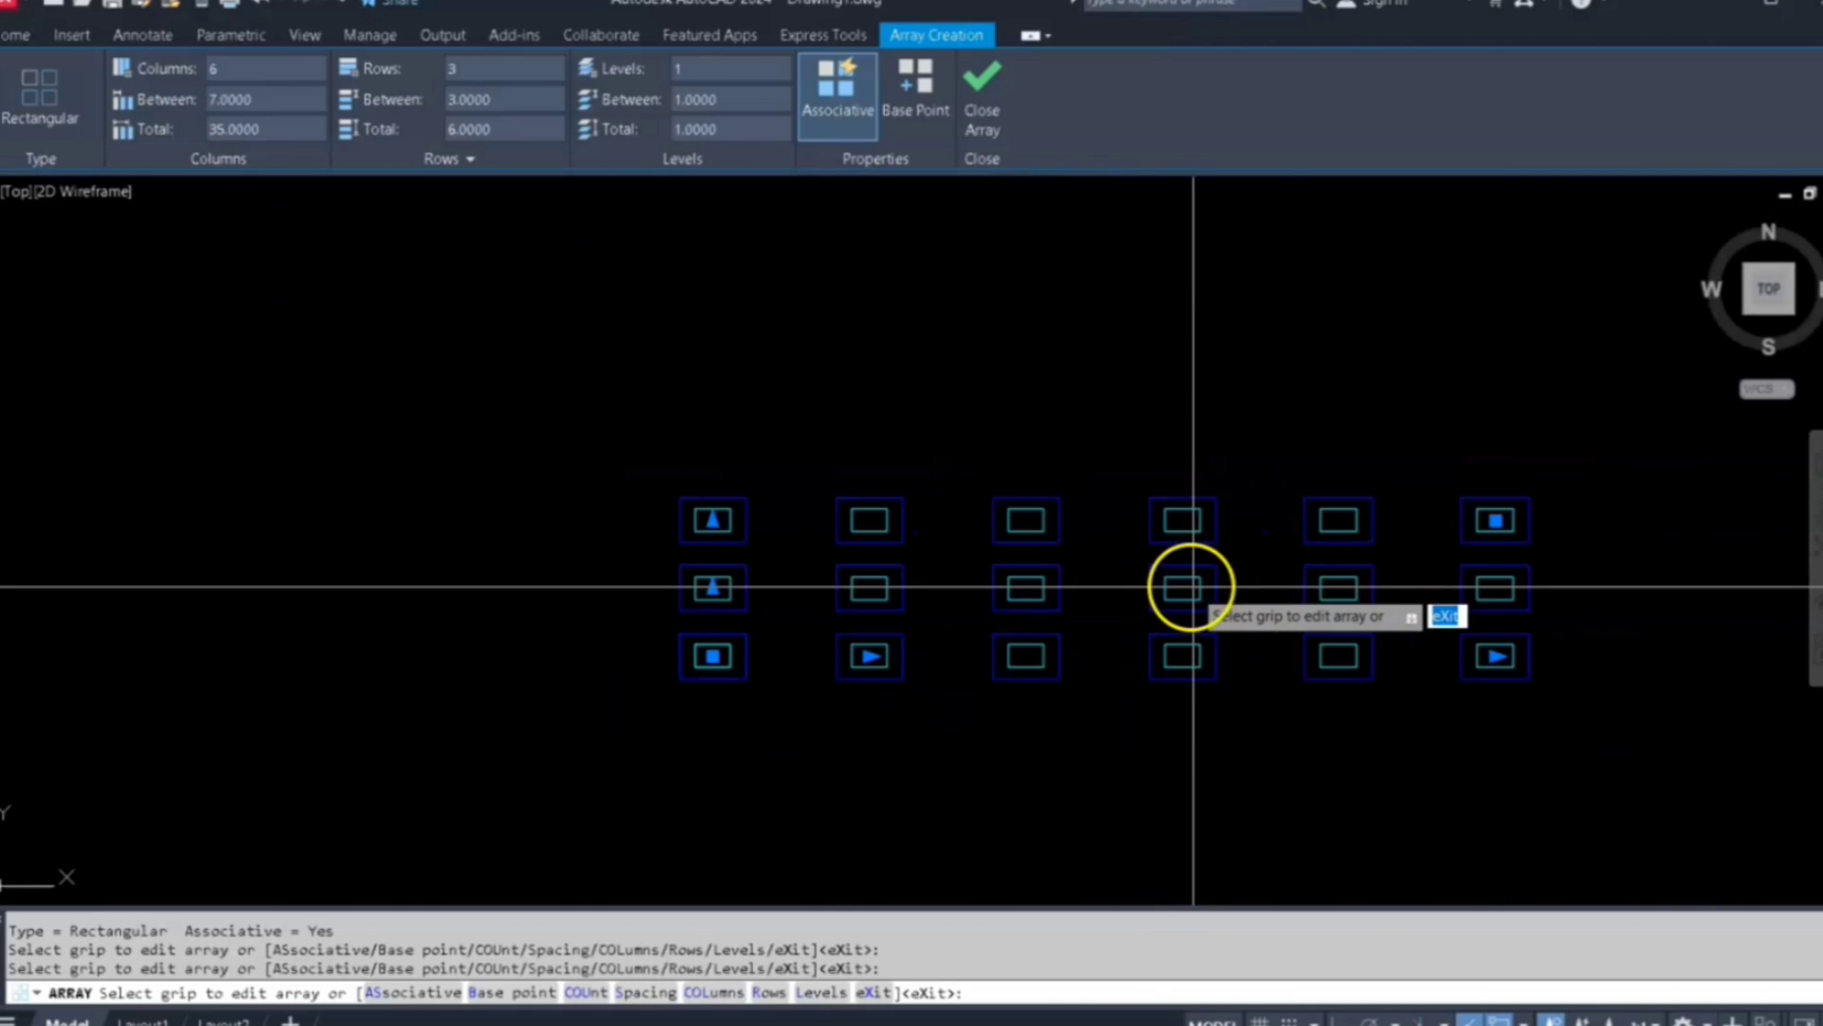
Set the array to 4 rows with a row spacing of 6 and finish the array
middle_click_drag(1266, 569, 1140, 546)
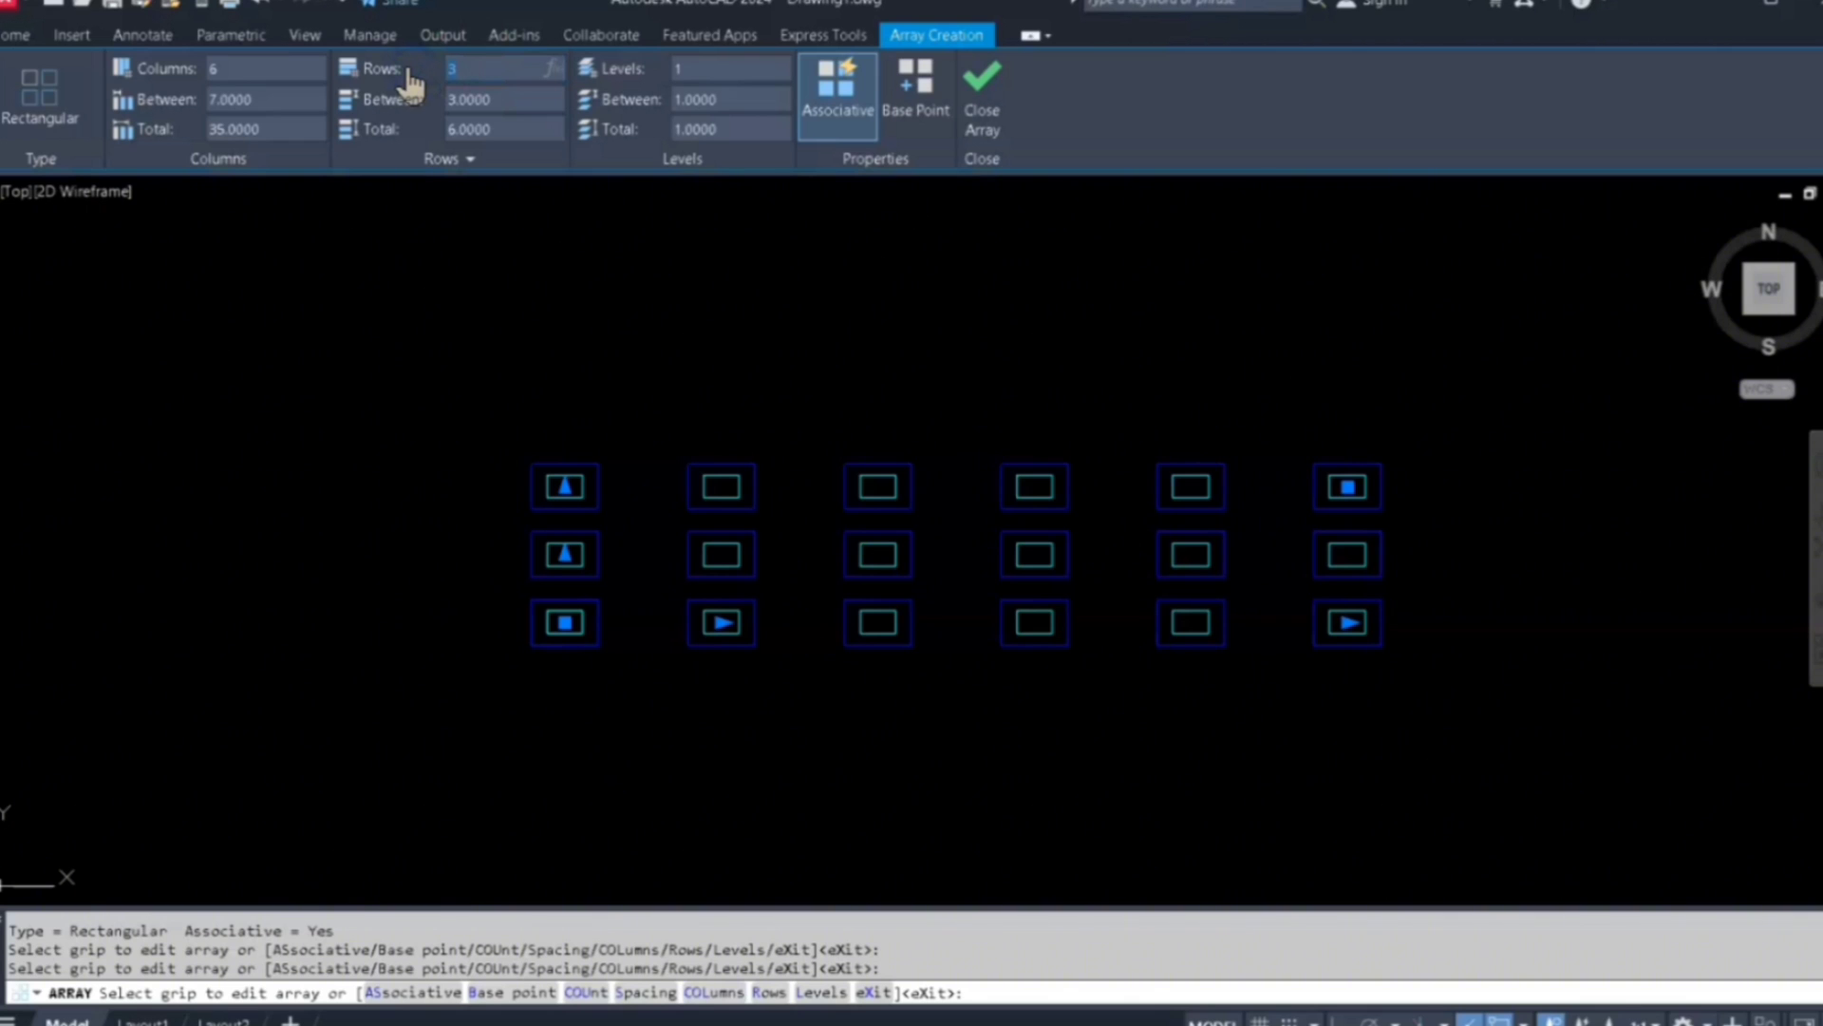
key("Return")
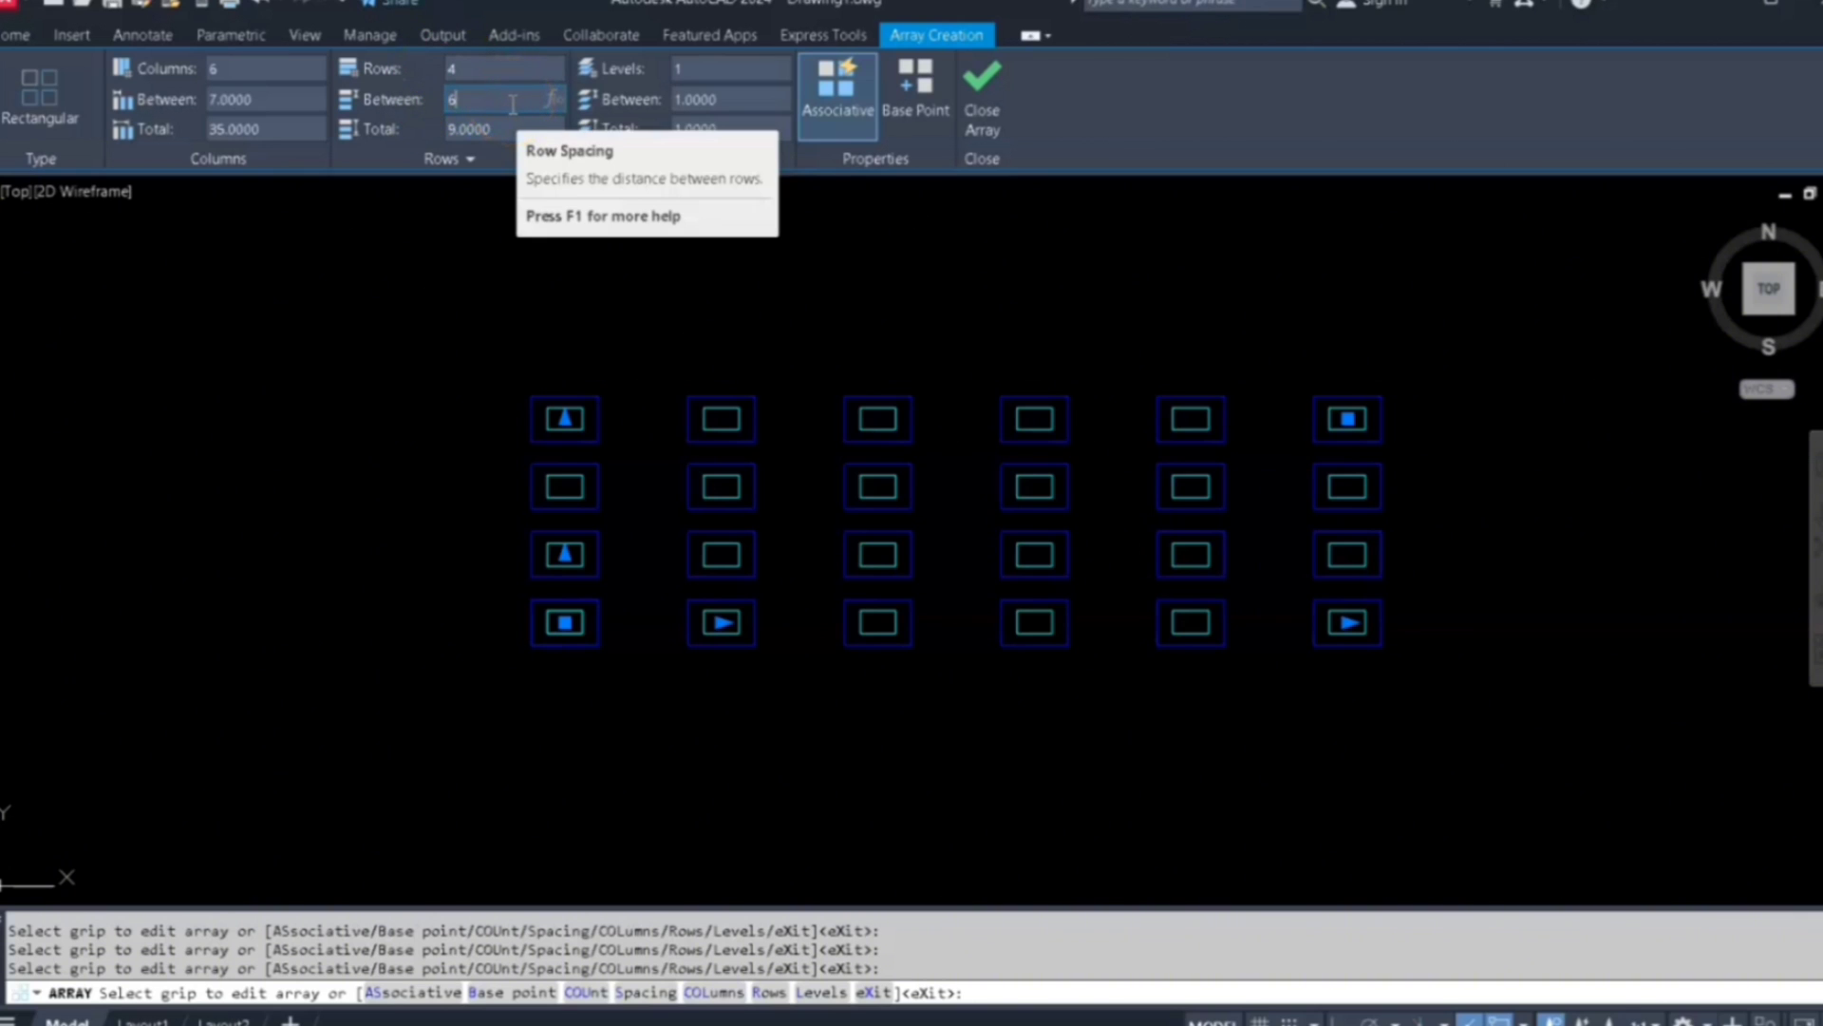
key("Return")
scroll(773, 367, "down", 2)
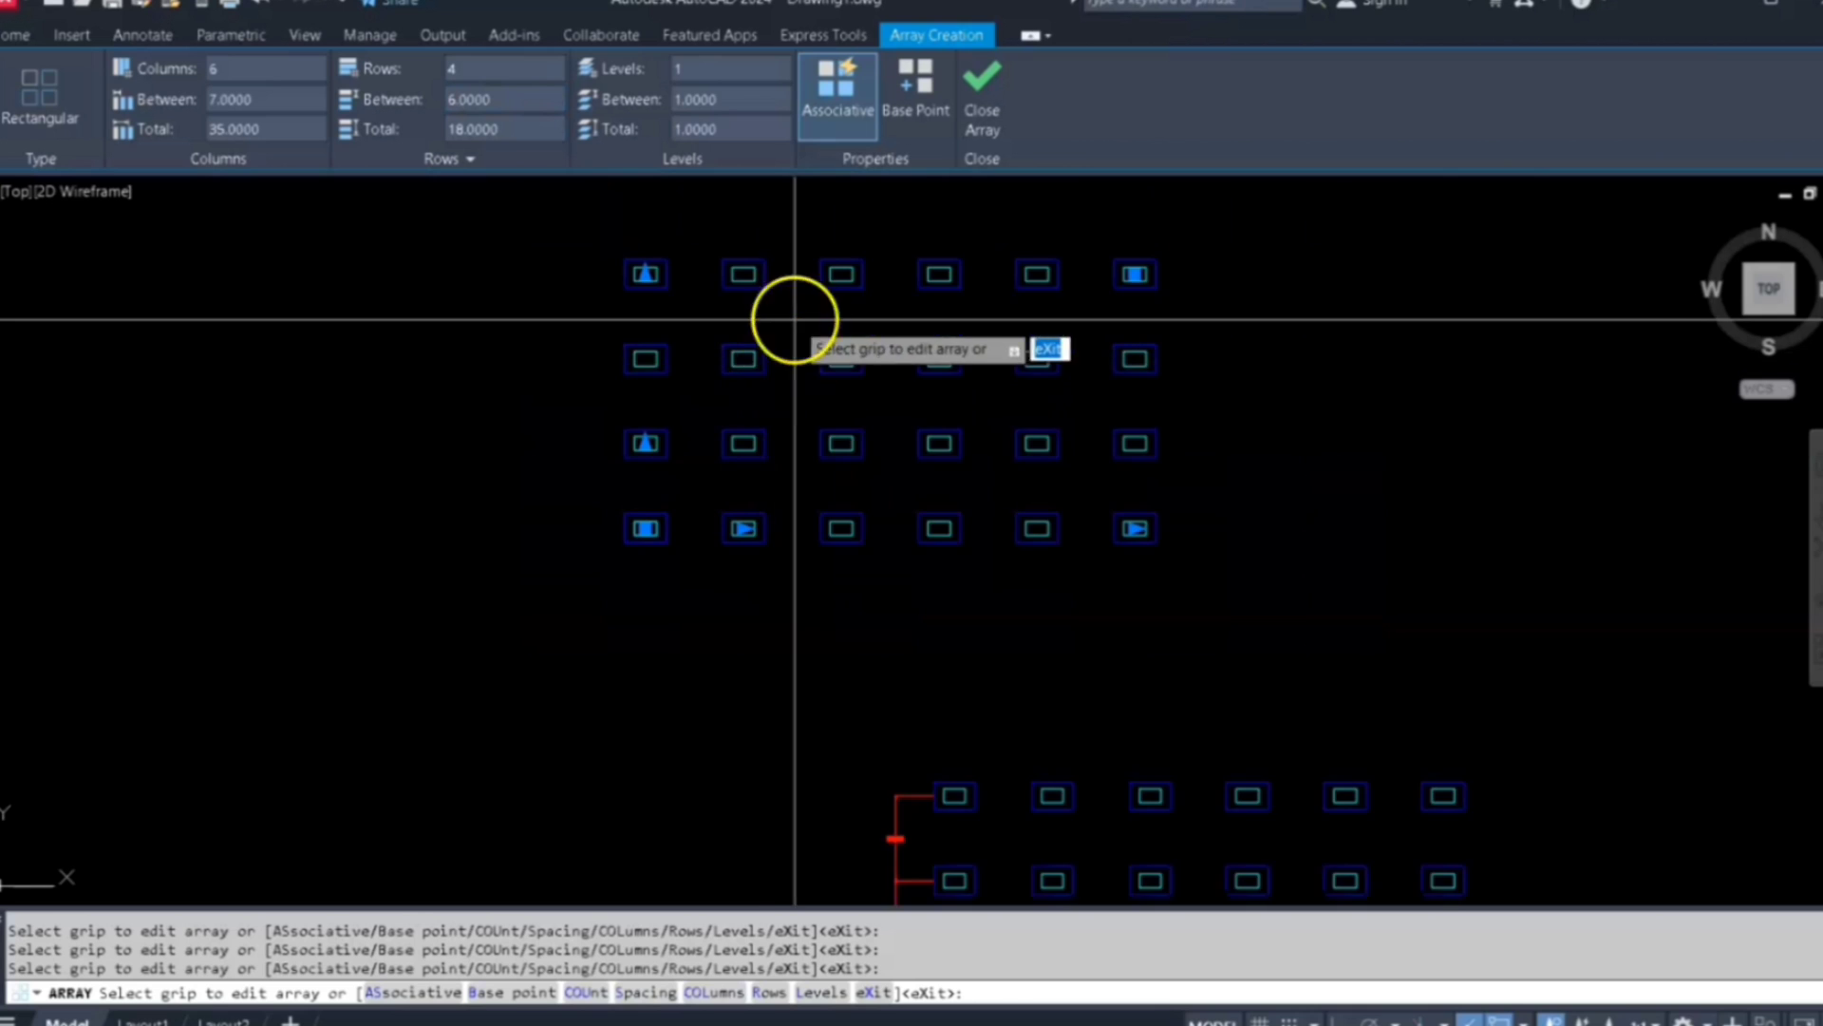
scroll(790, 368, "up", 2)
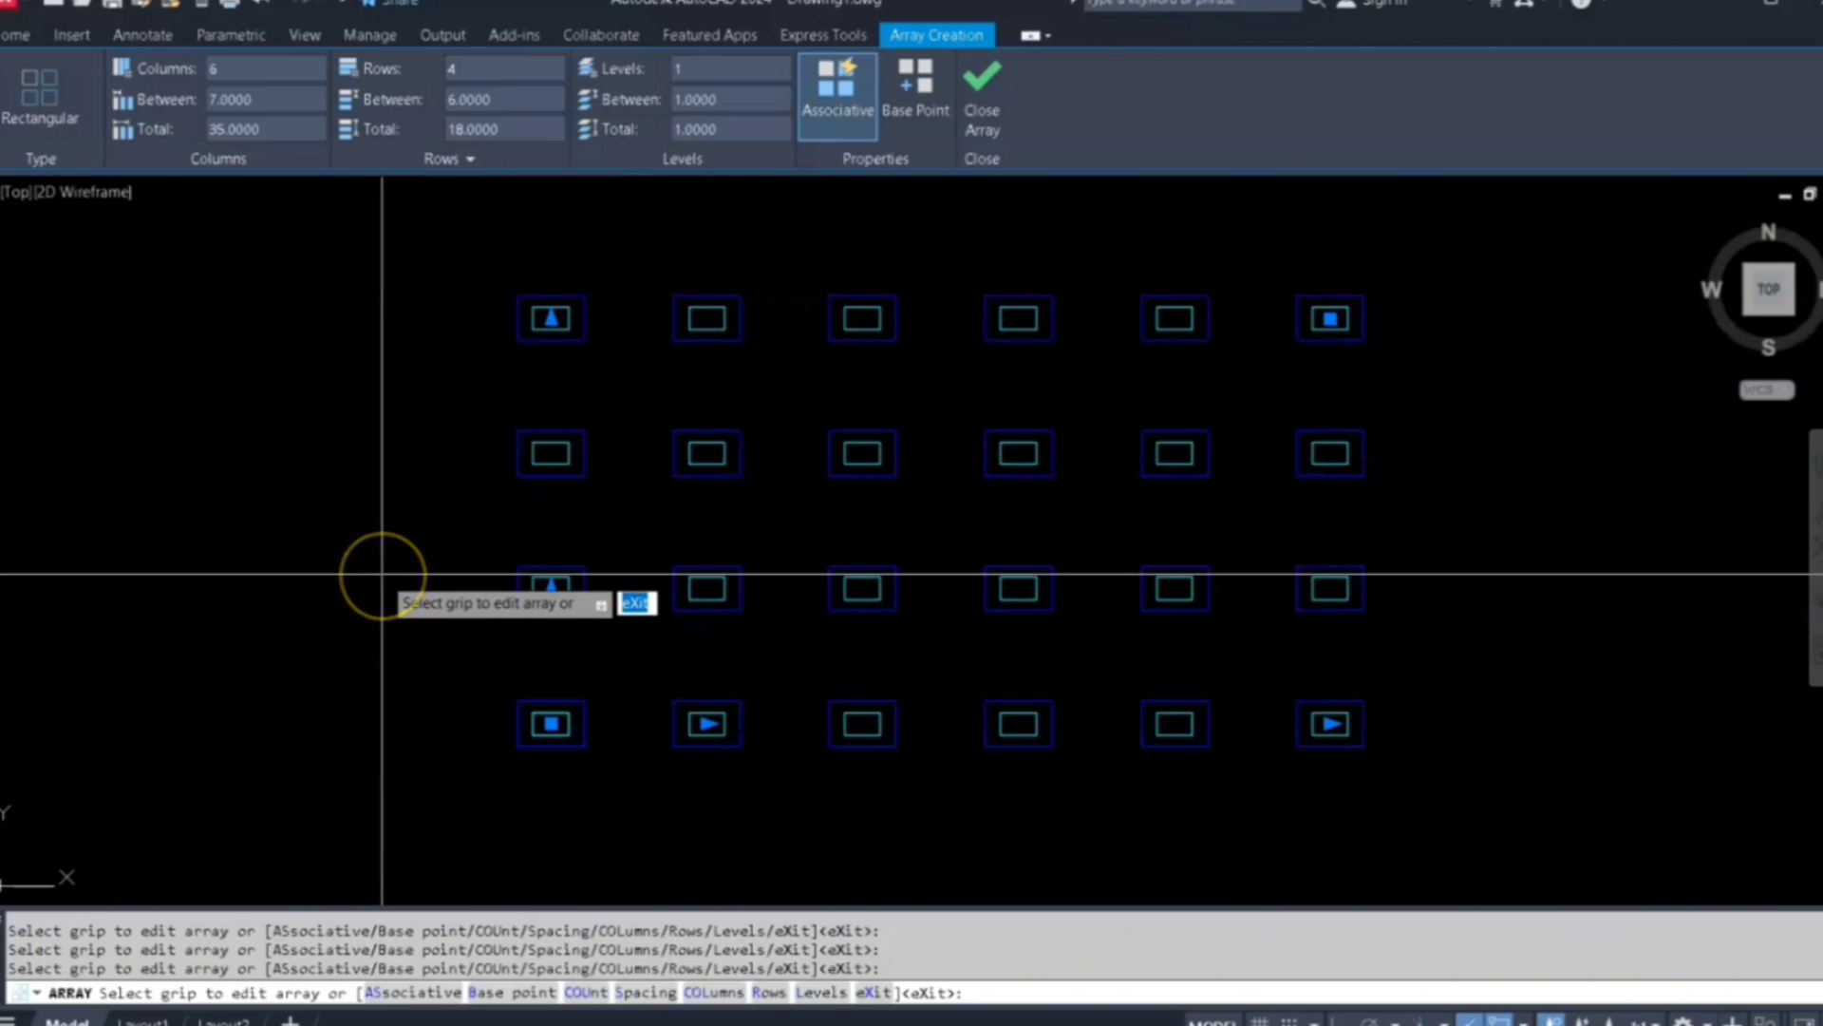
key("Return")
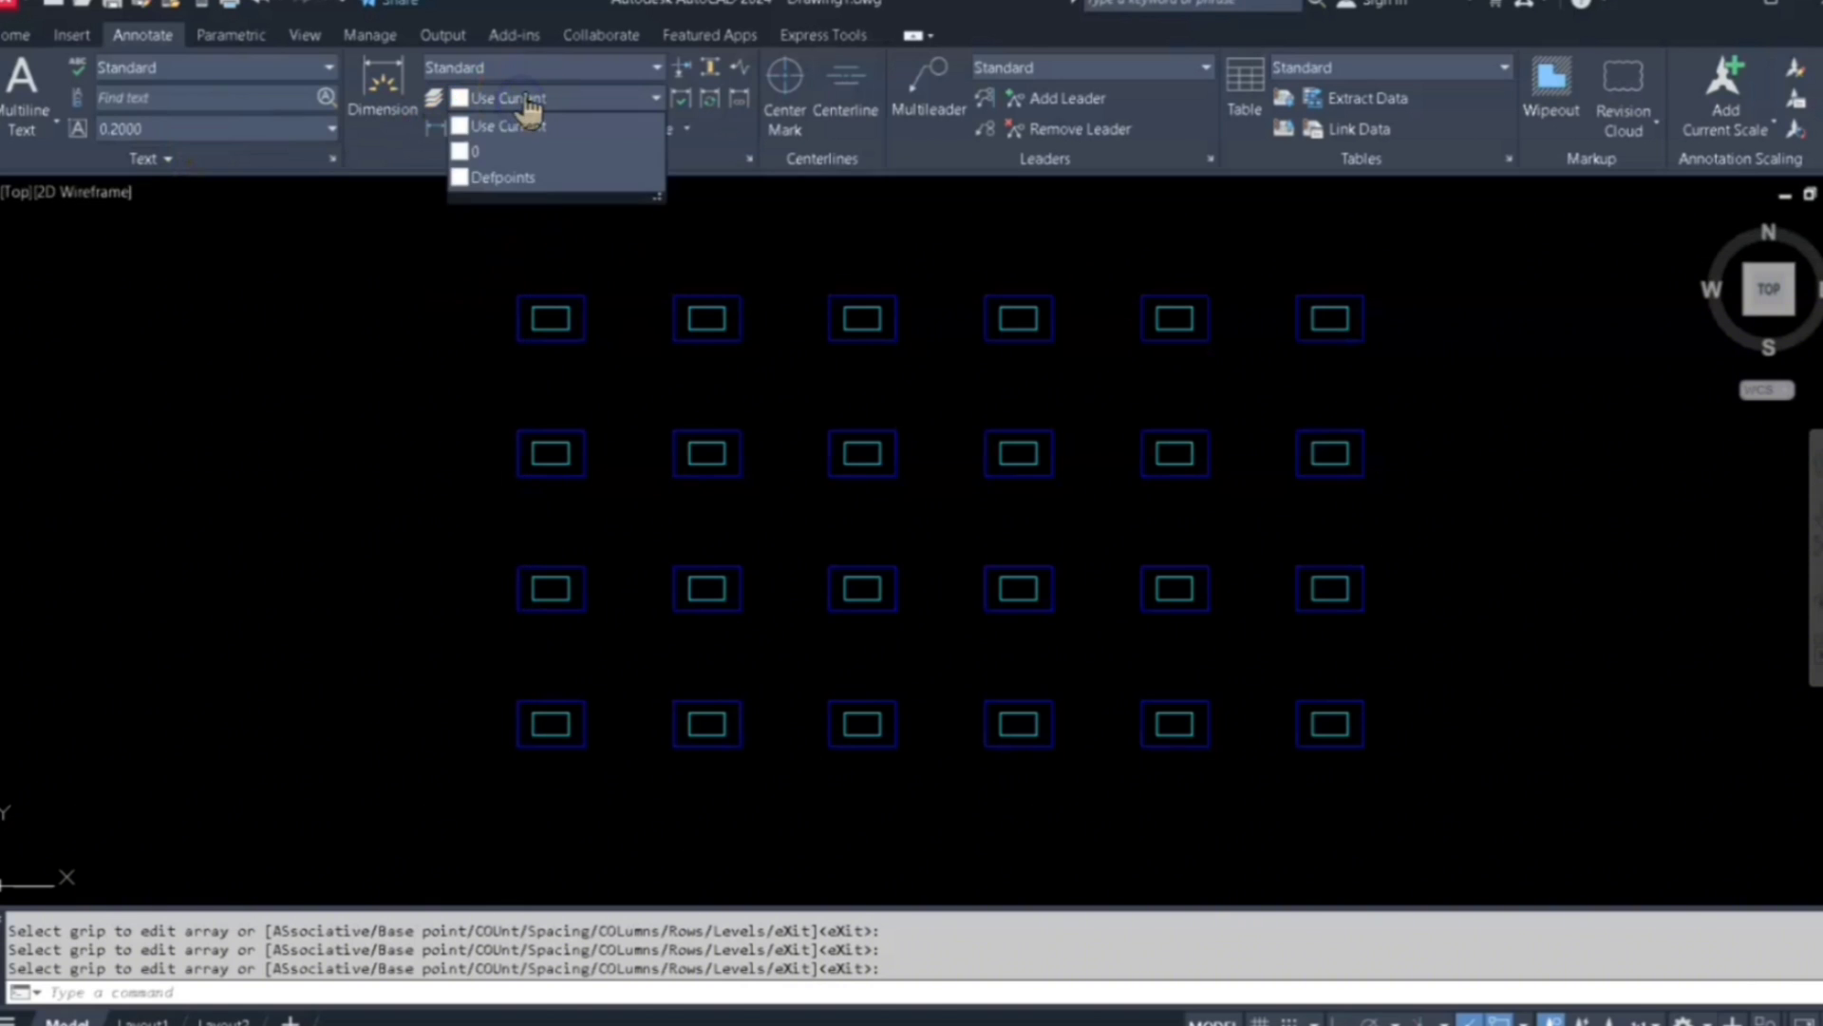
Add a vertical linear dimension between the left-edge midpoints of the bottom two blue rectangles in the first column
left_click(18, 38)
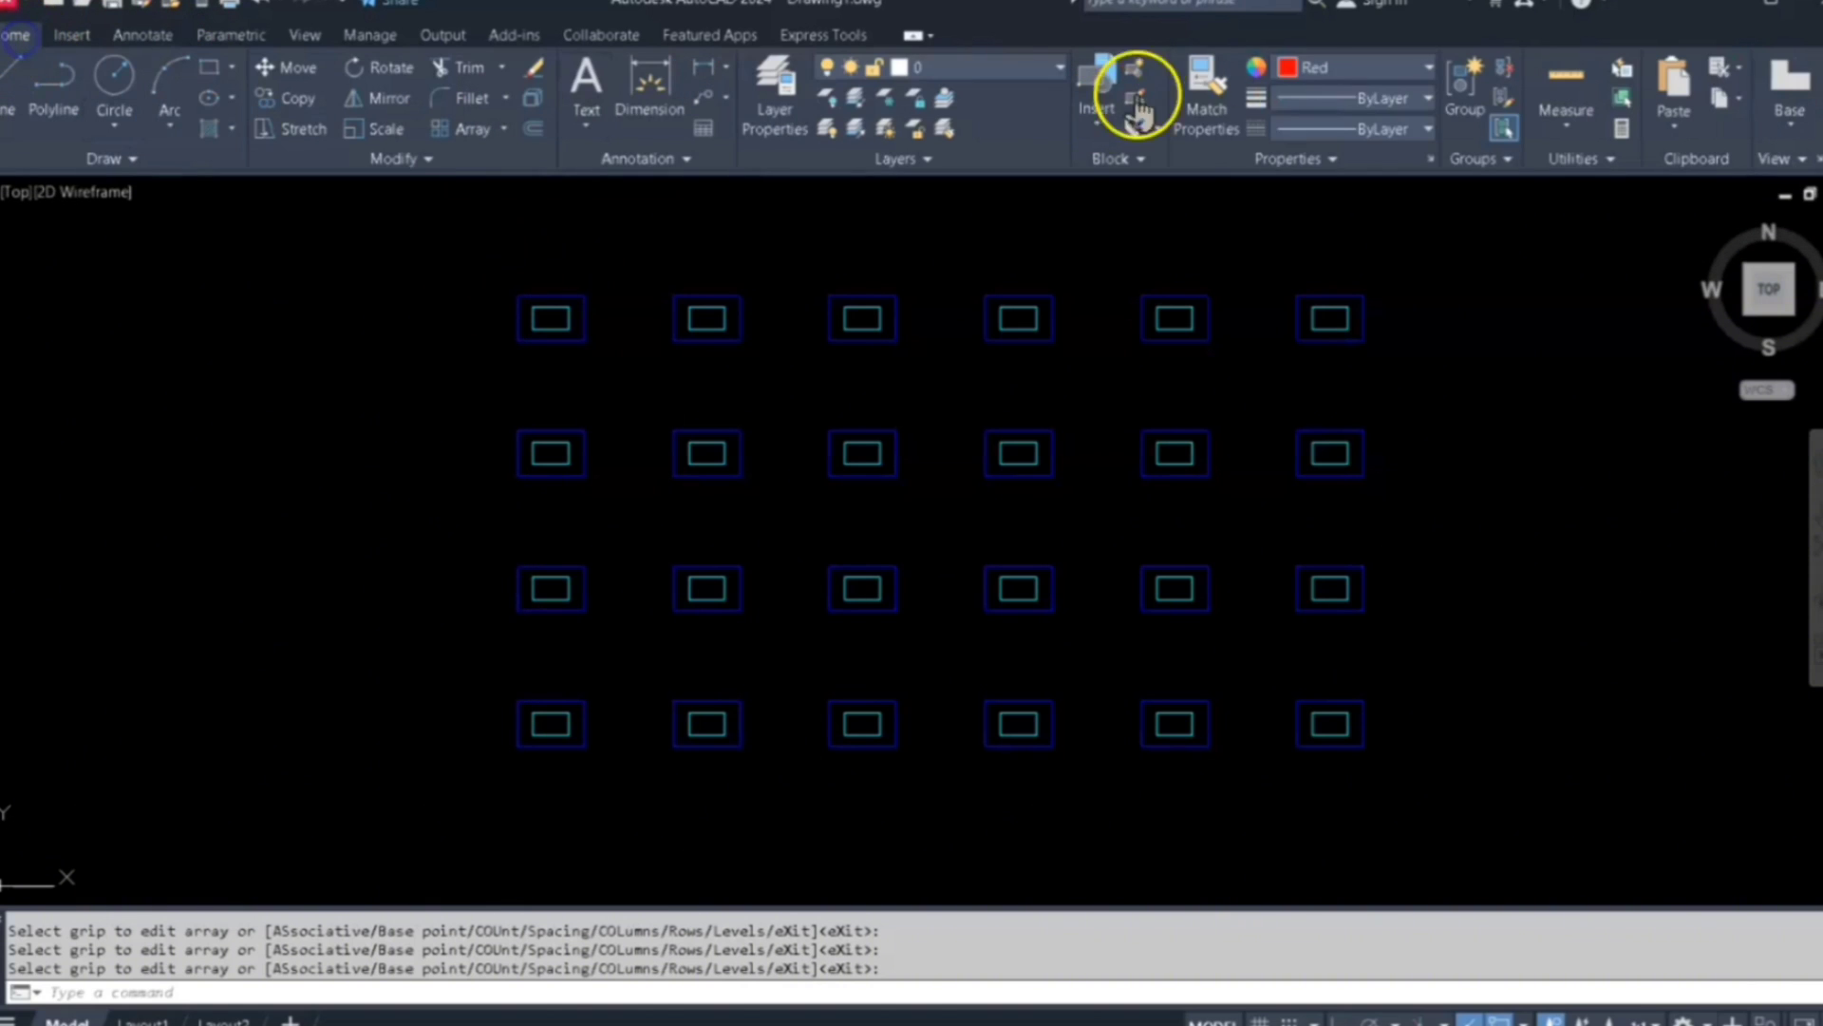
left_click(143, 38)
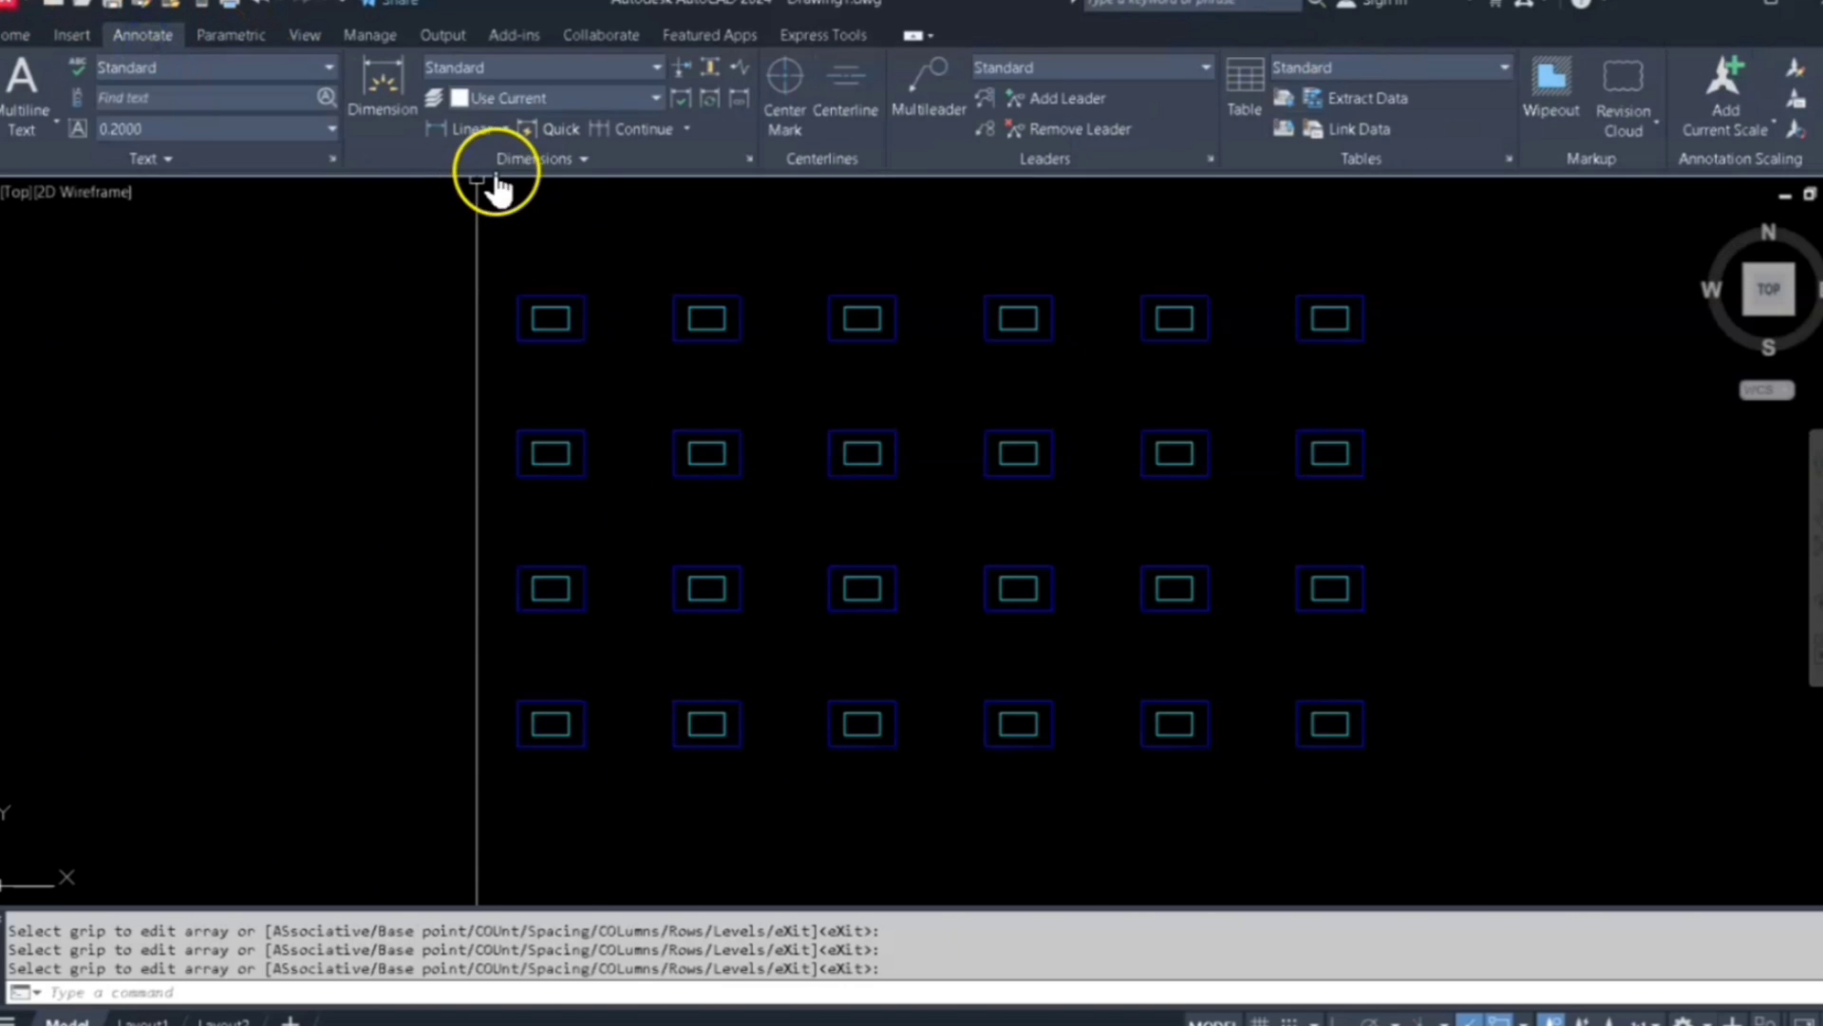
left_click(442, 133)
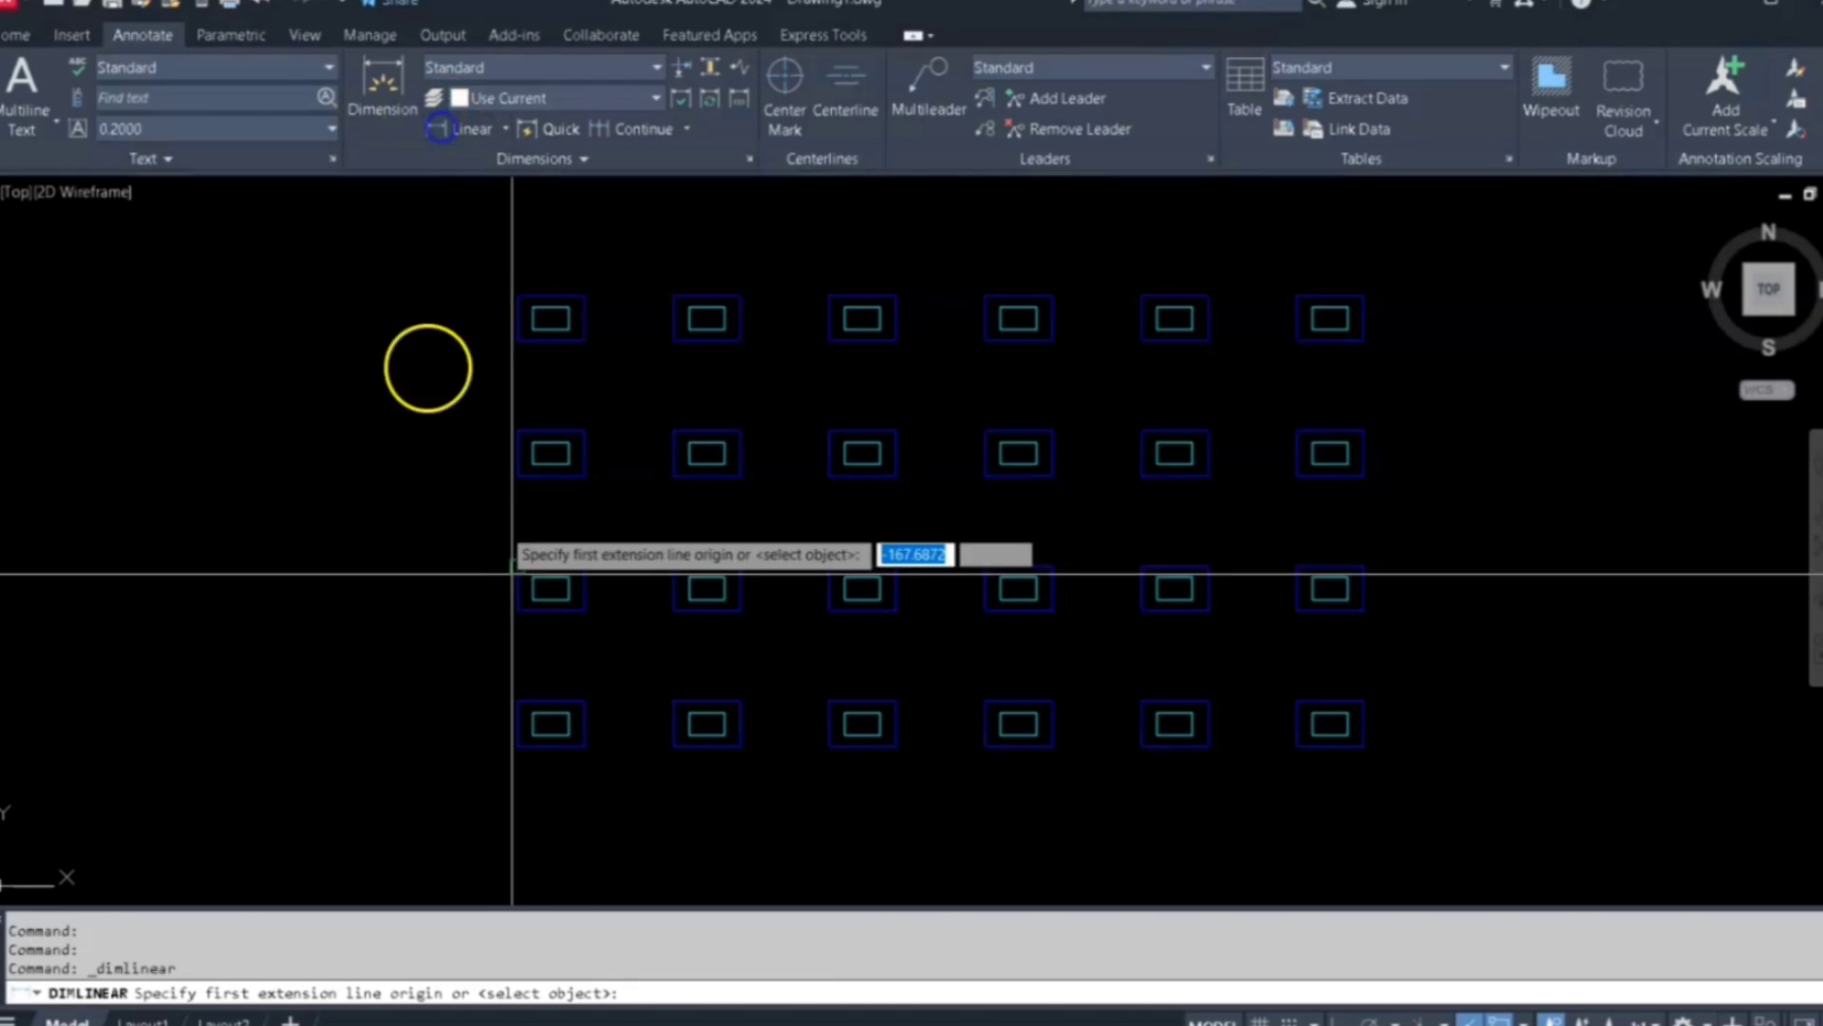
left_click(518, 723)
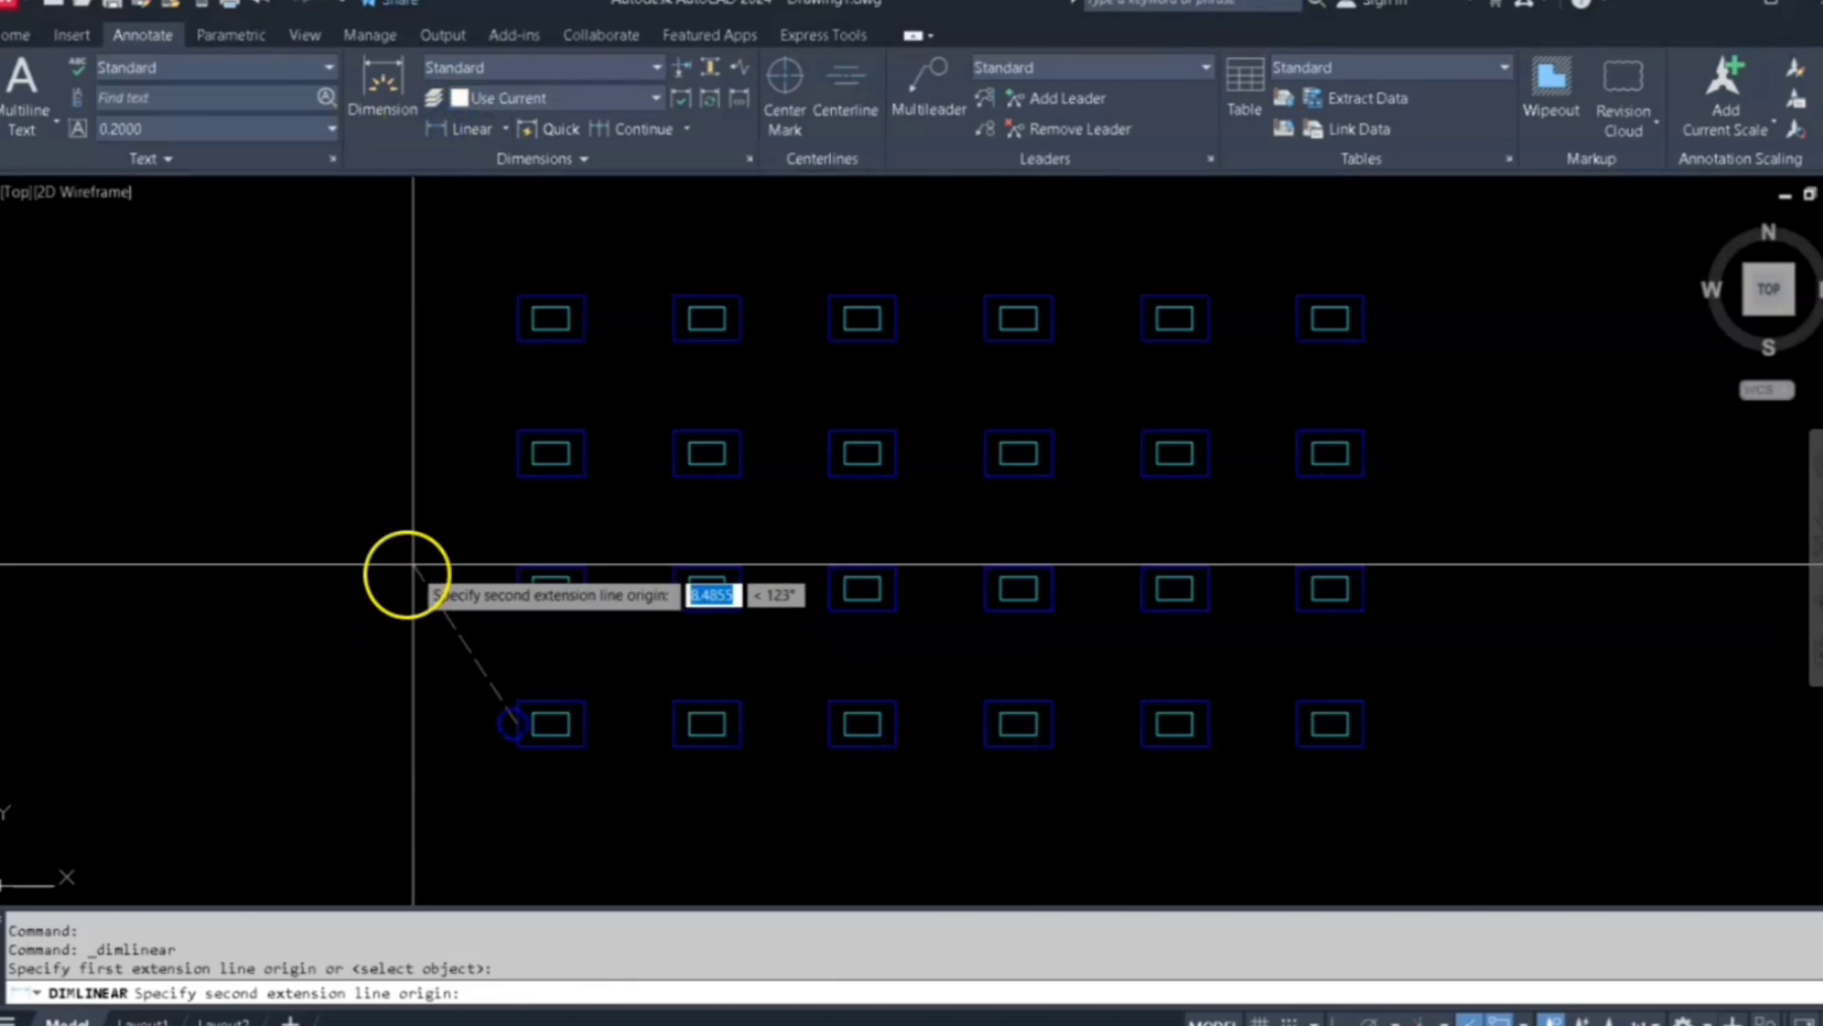
left_click(507, 582)
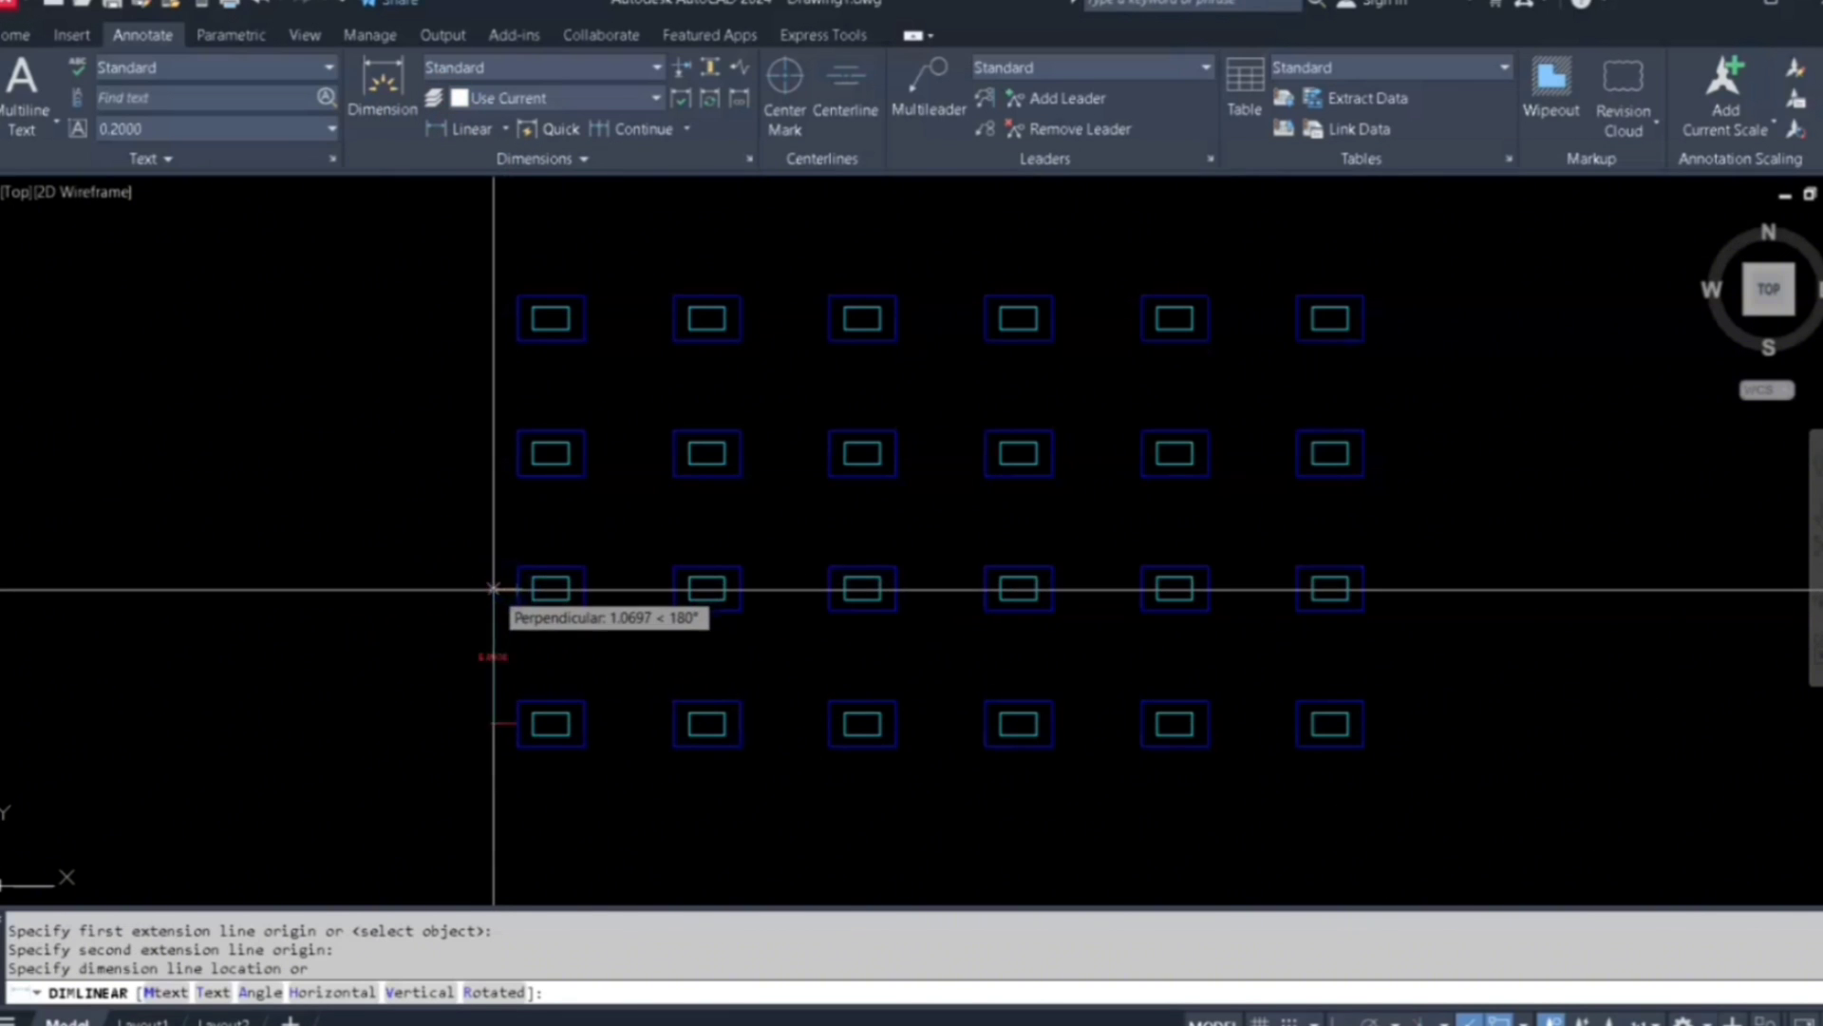
left_click(481, 589)
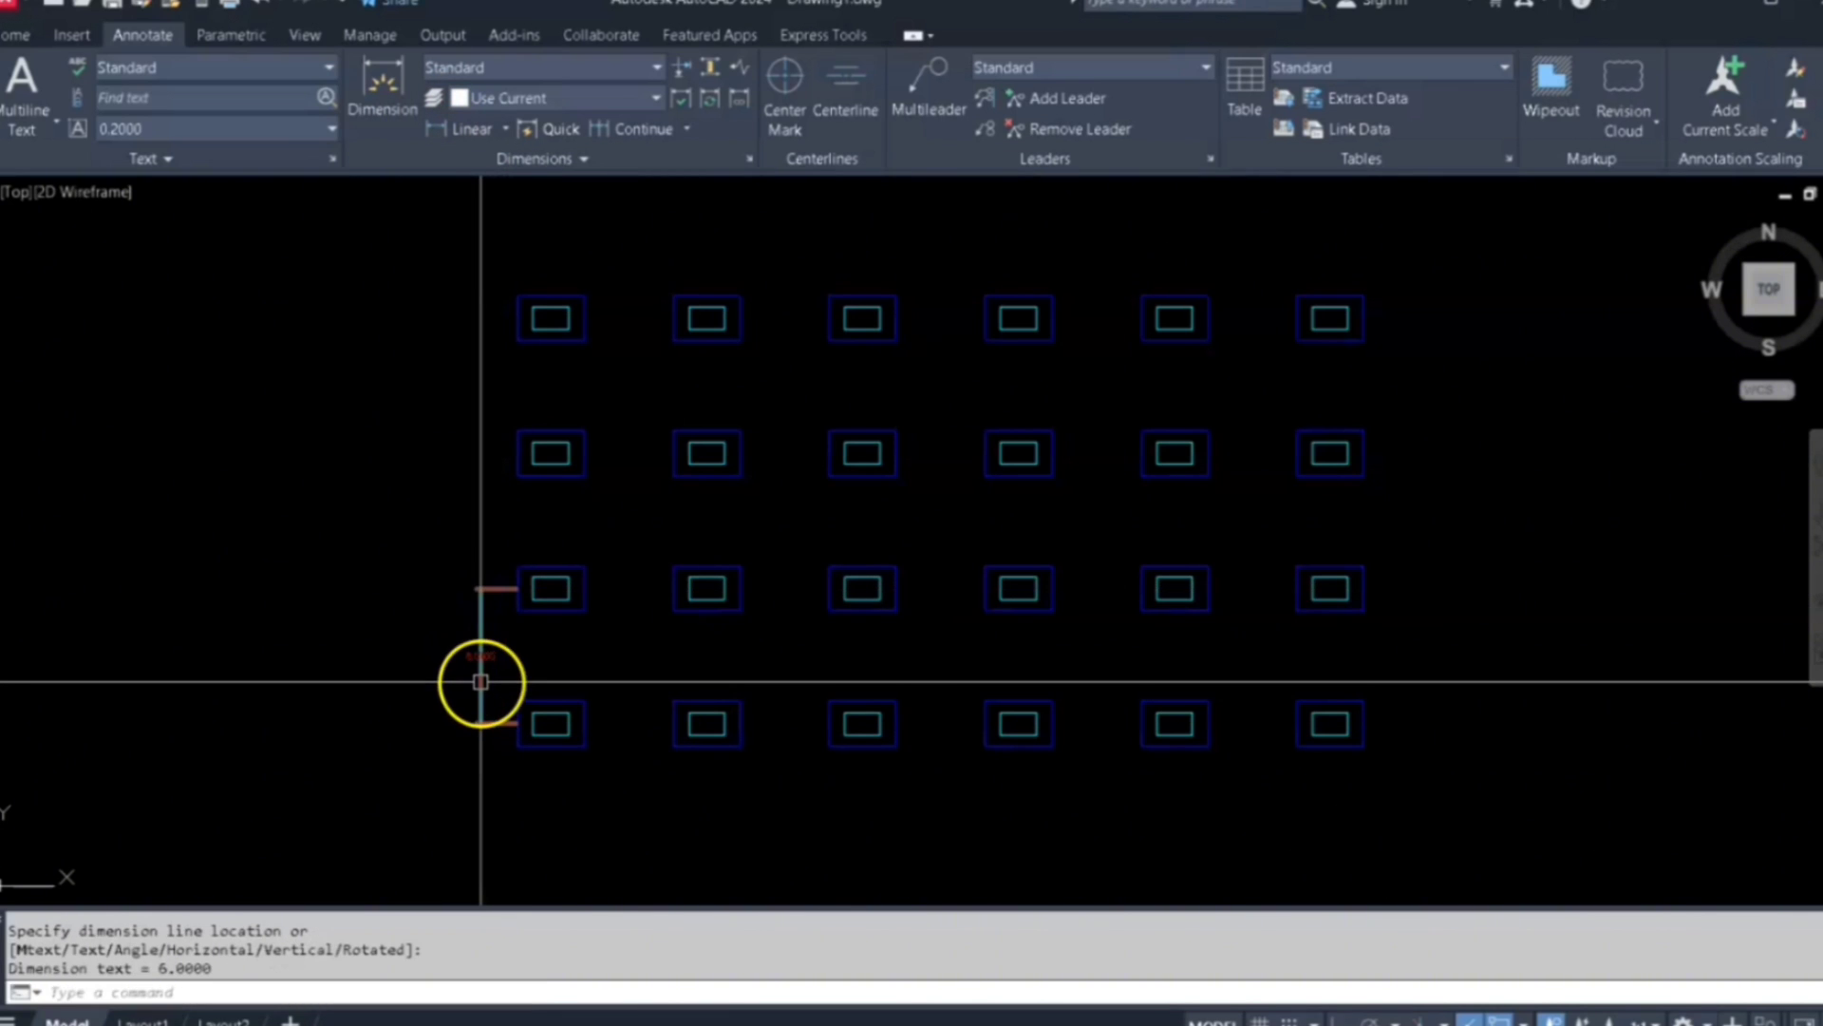
Continue the vertical dimension up the first column to the left-edge midpoints of the upper two blue rectangles
left_click(623, 141)
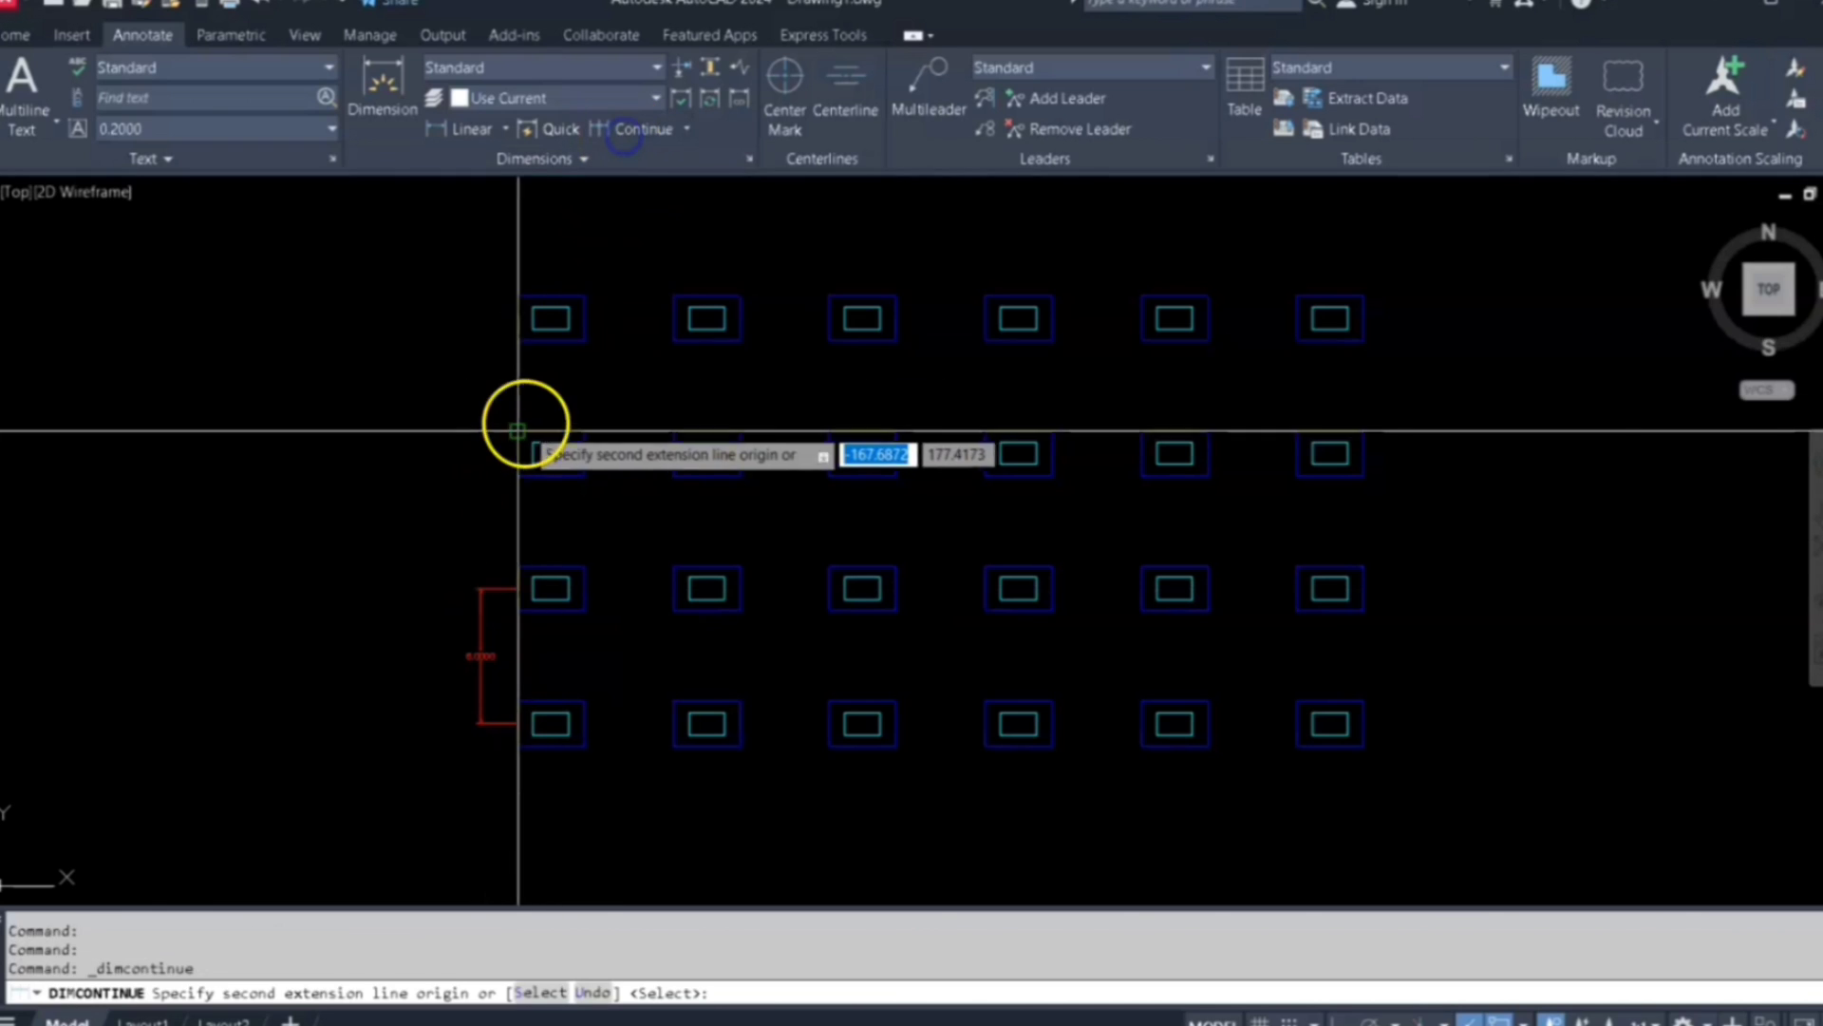
left_click(517, 453)
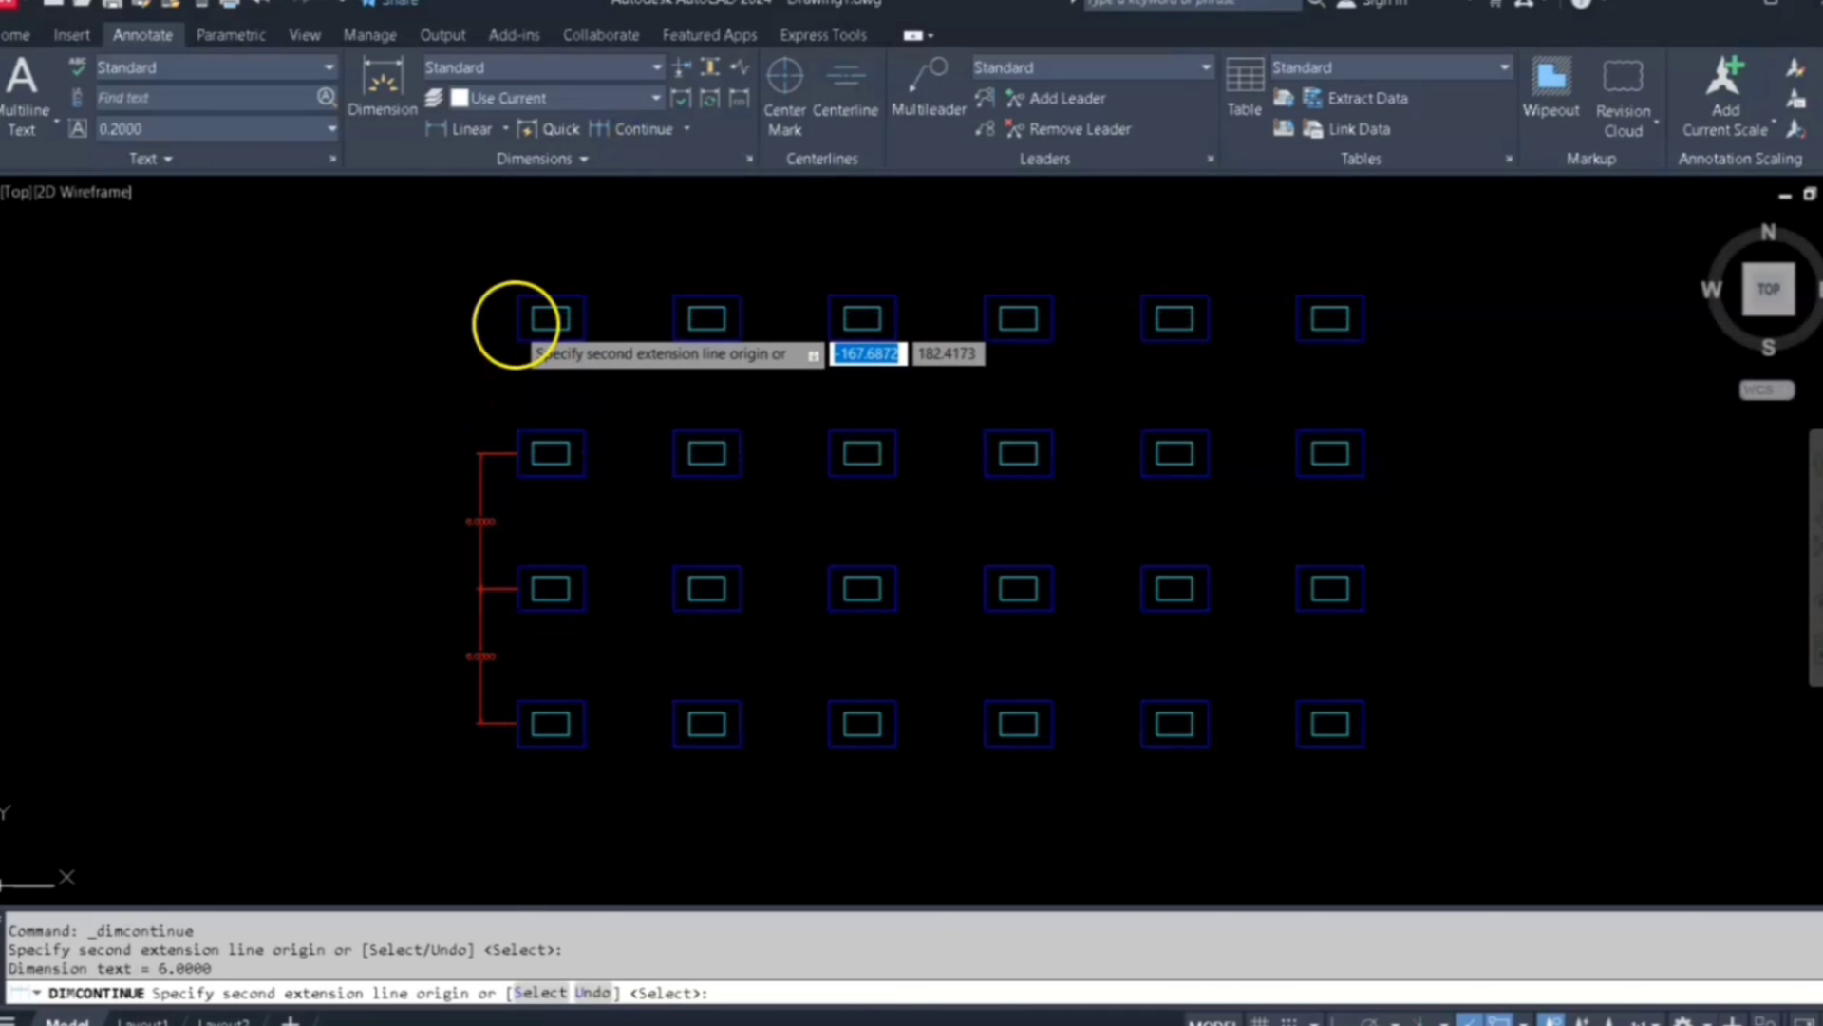
left_click(517, 318)
key("Return")
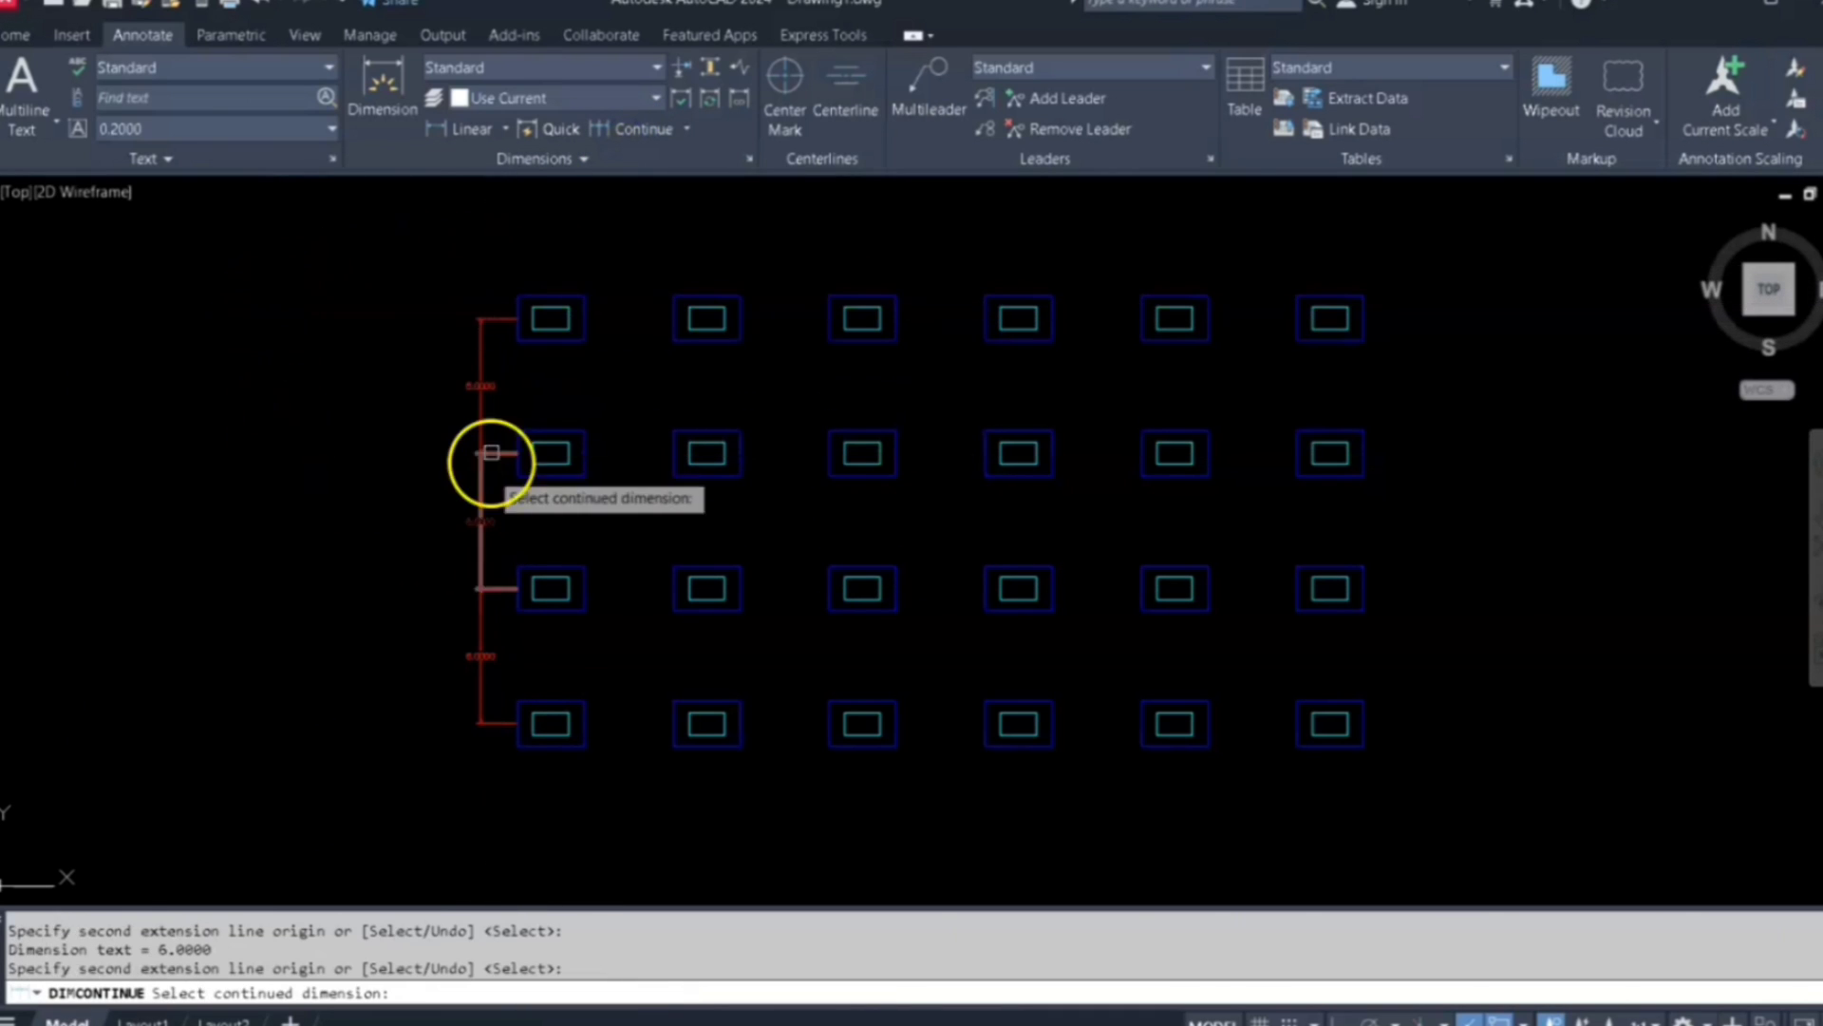
key("Return")
Examine the chain of row-spacing dimensions beside the first column of the array
scroll(432, 386, "up", 5)
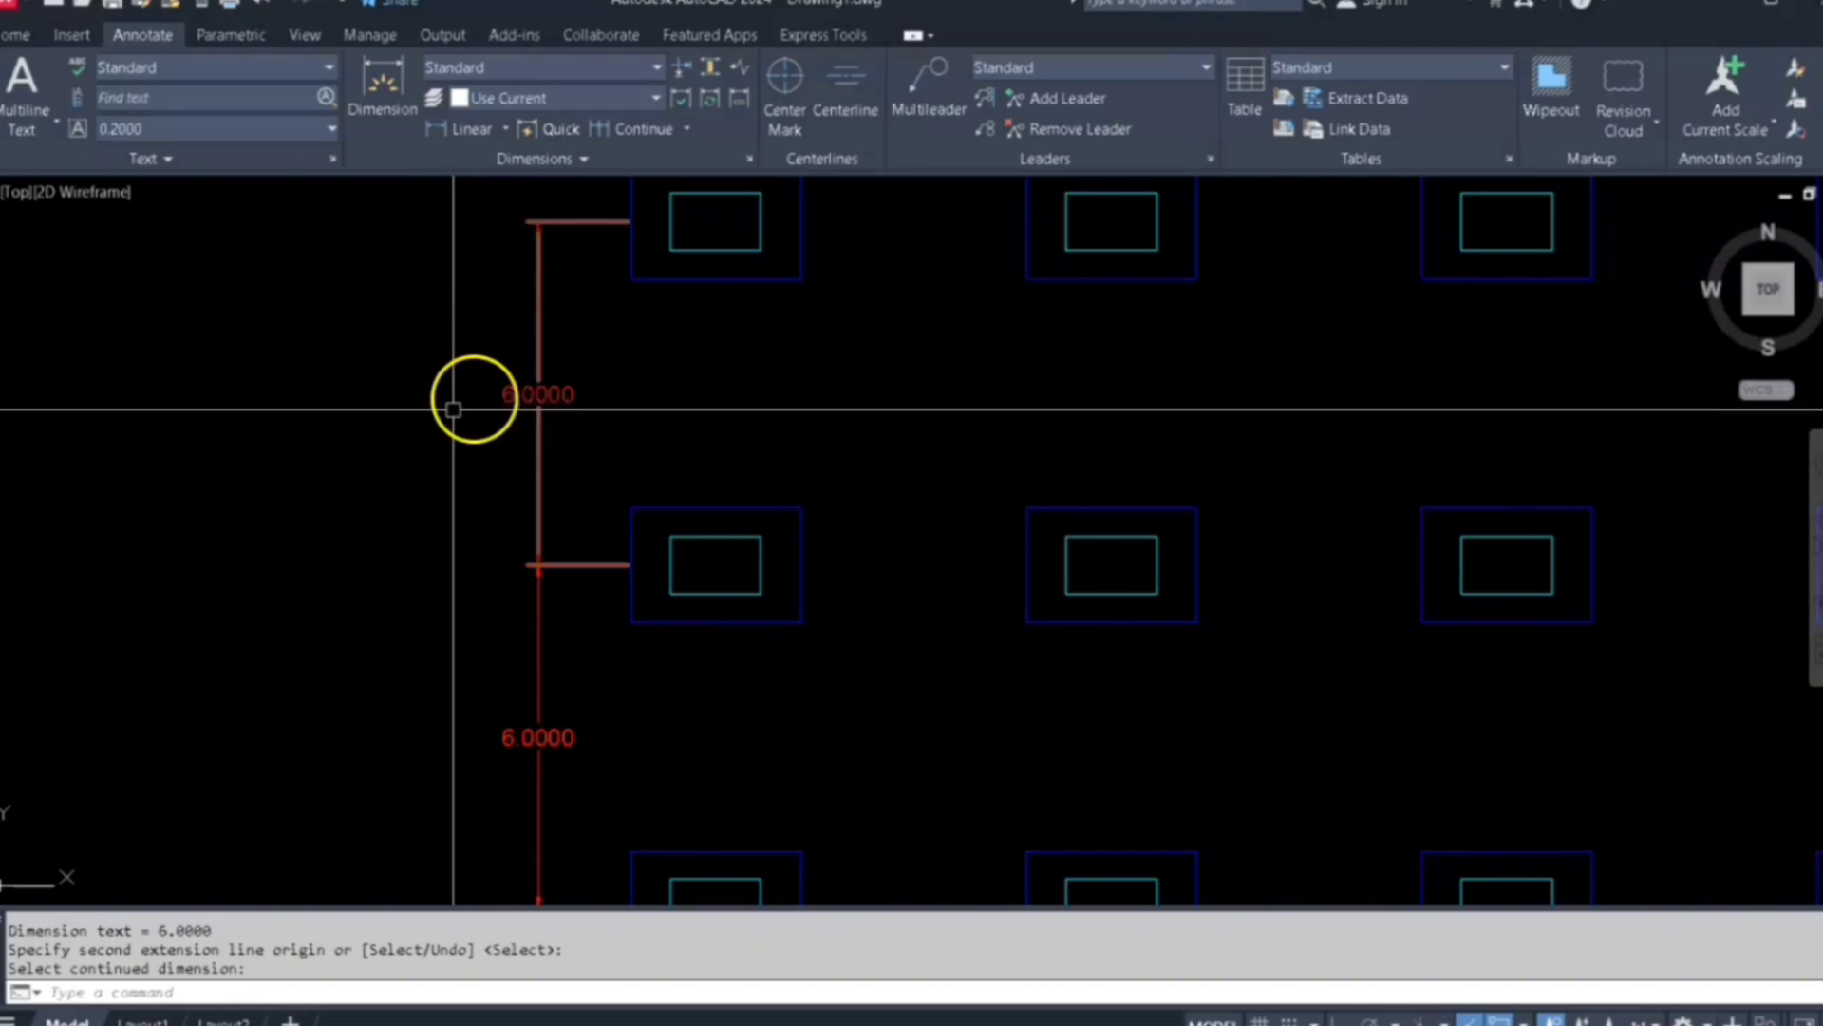
scroll(546, 668, "down", 3)
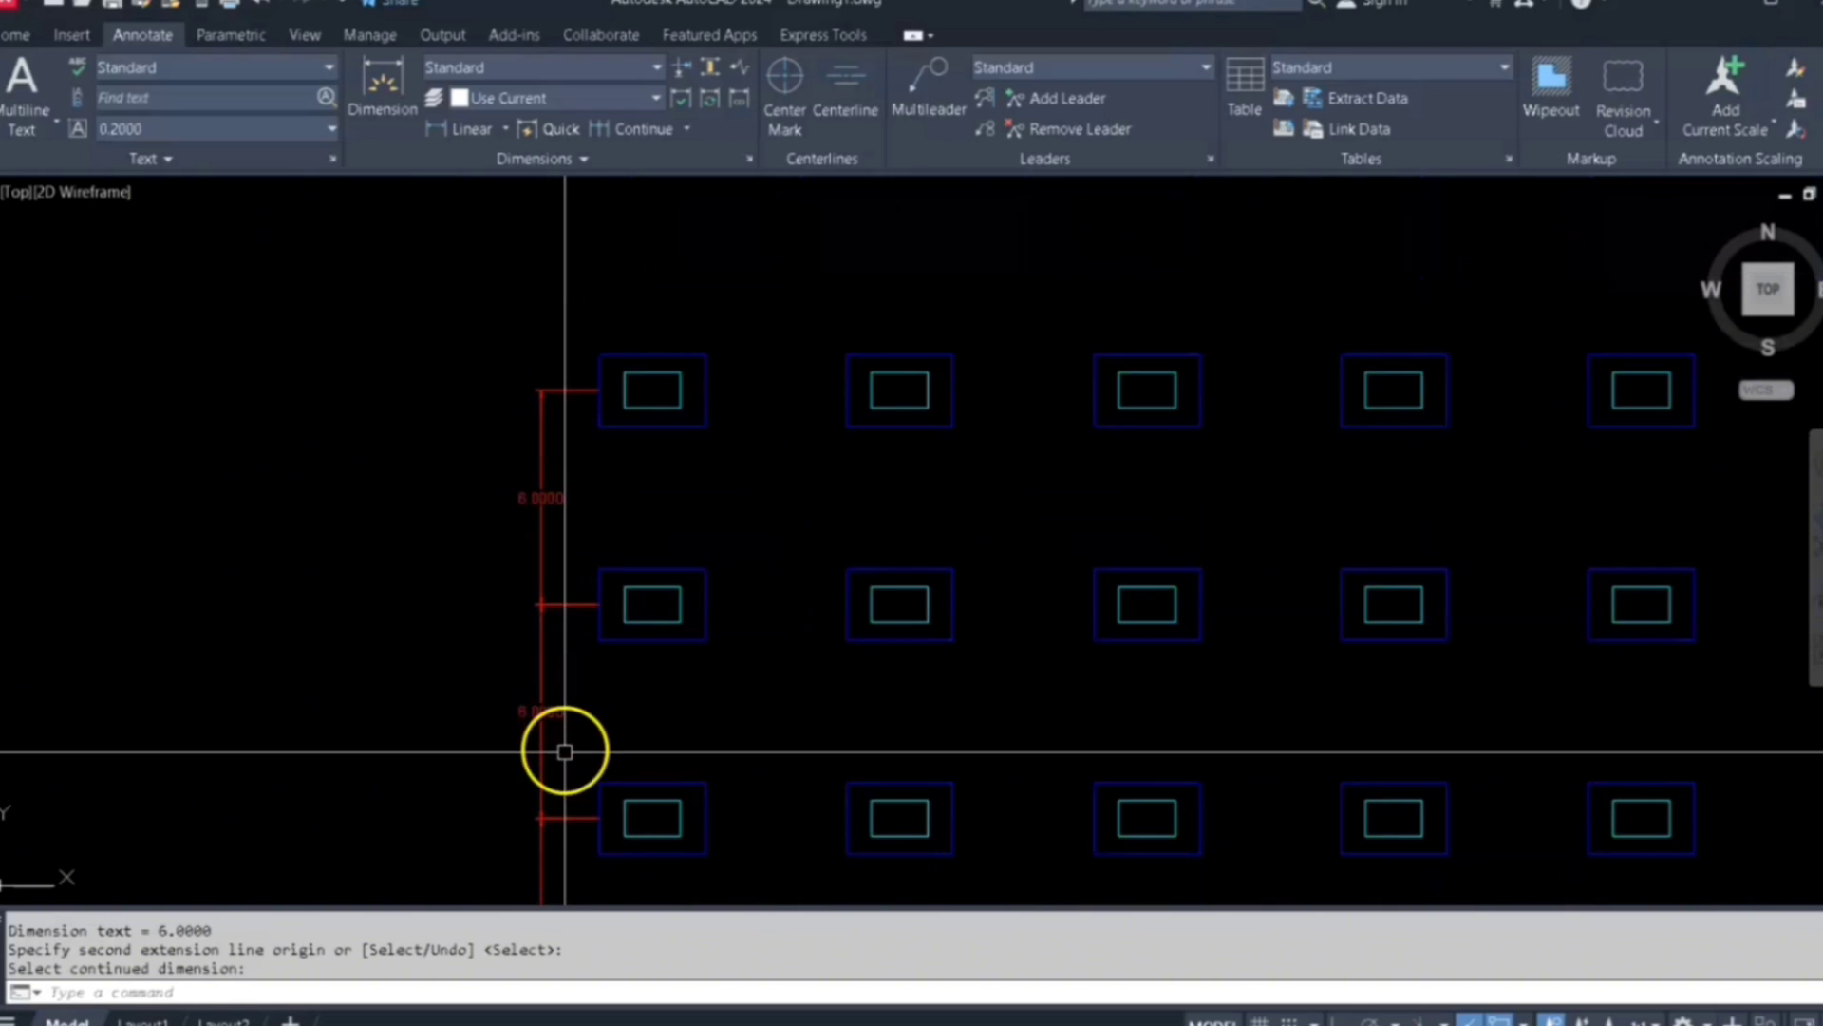
middle_click_drag(561, 549, 631, 529)
scroll(609, 627, "up", 3)
scroll(606, 645, "down", 5)
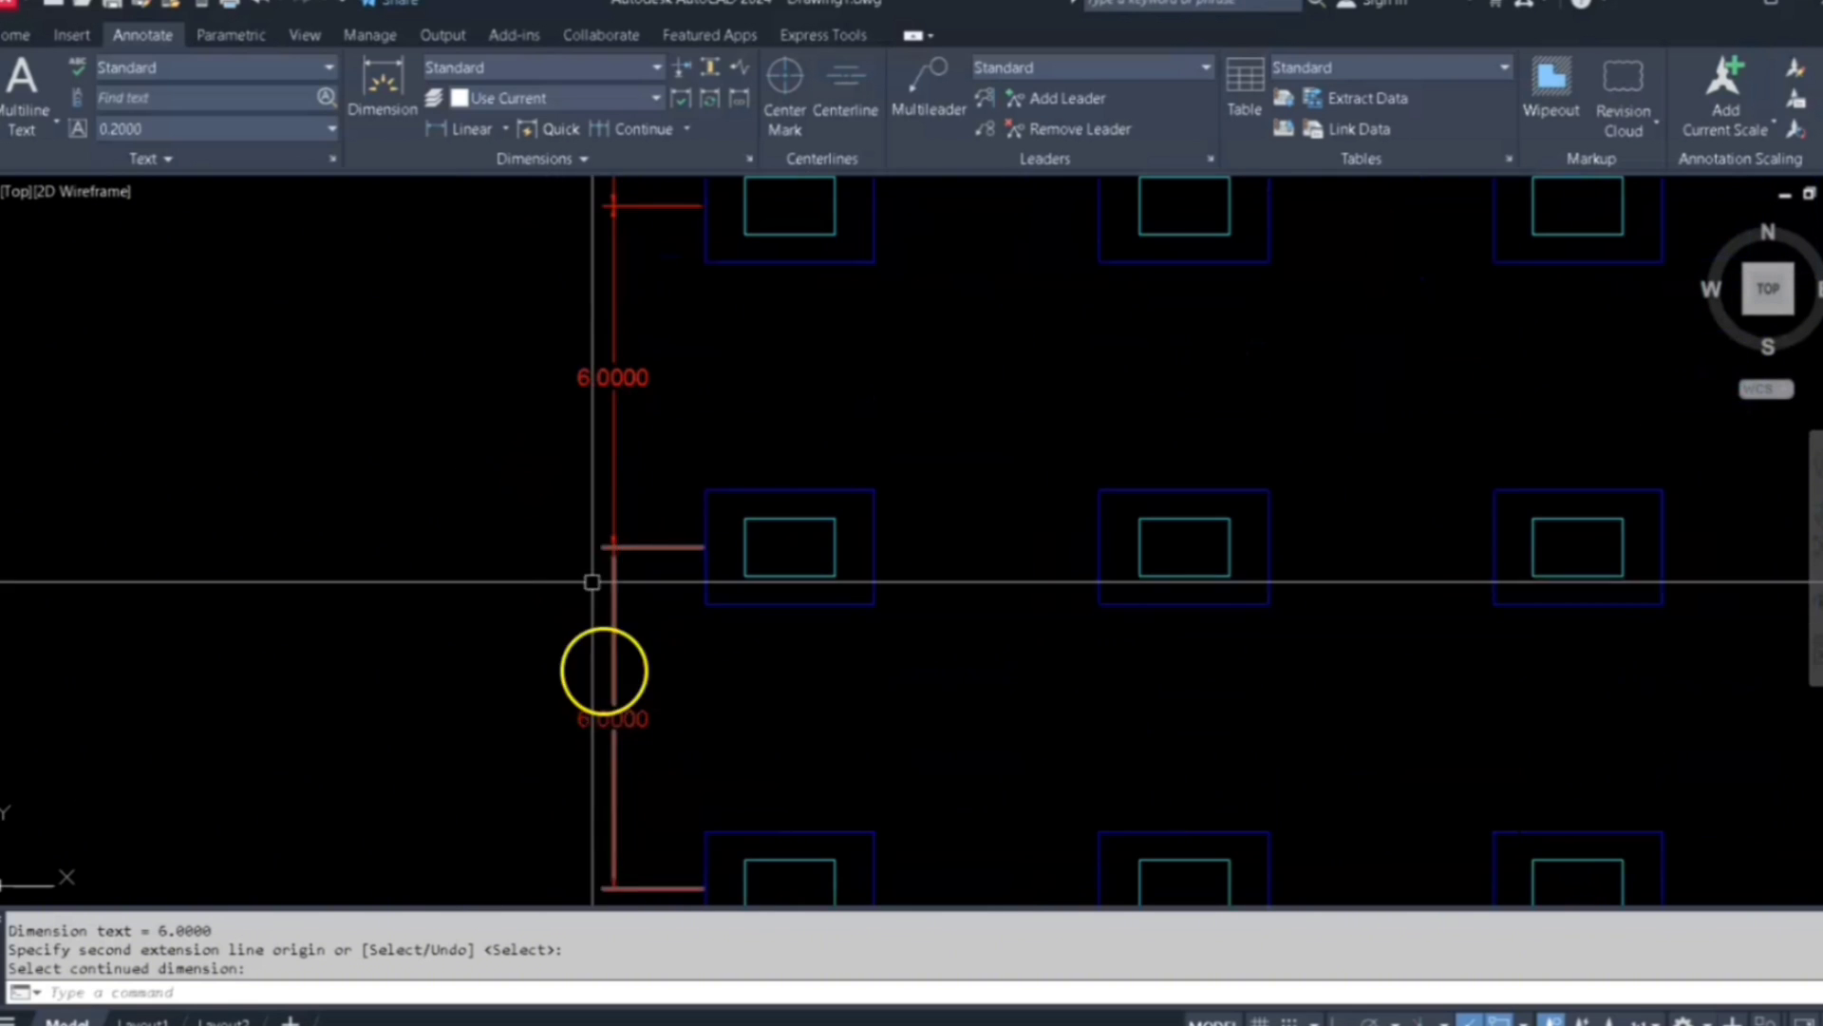
middle_click_drag(879, 419, 744, 506)
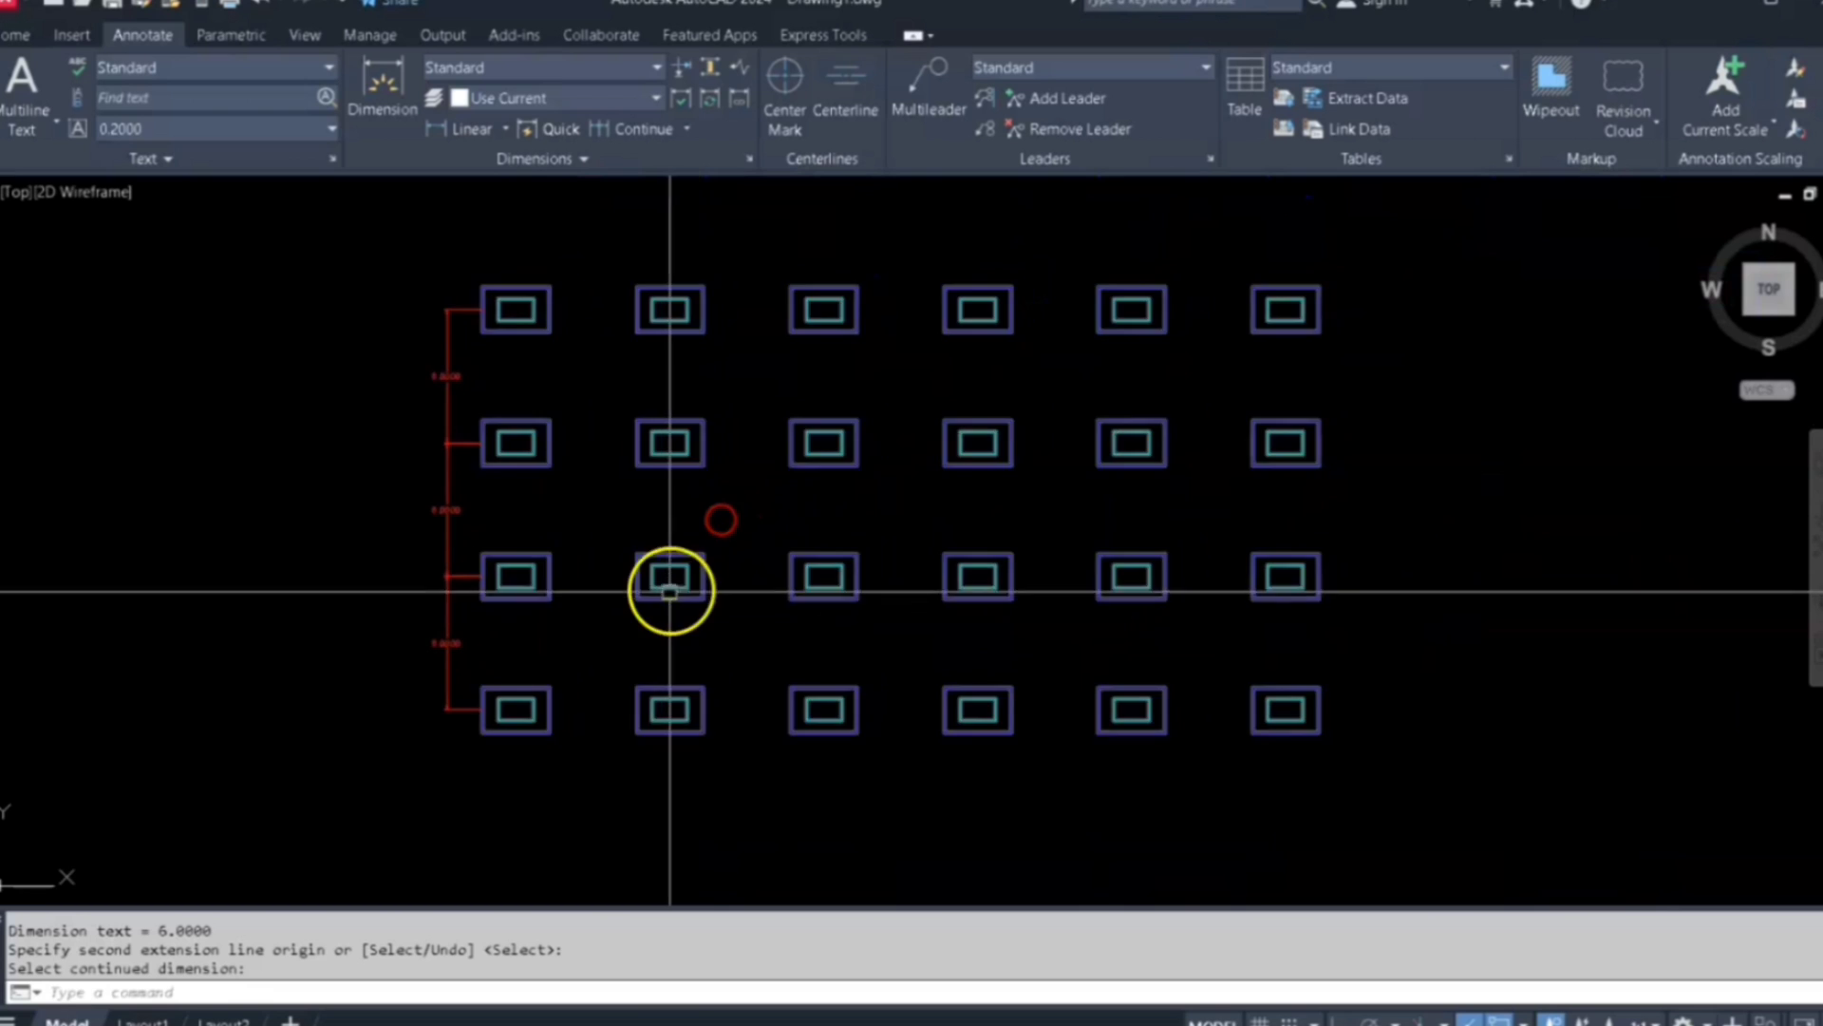
Add a horizontal linear dimension below the bottom row between the bottom-edge midpoints of its first two blue rectangles
scroll(670, 596, "up", 2)
middle_click_drag(670, 600, 731, 457)
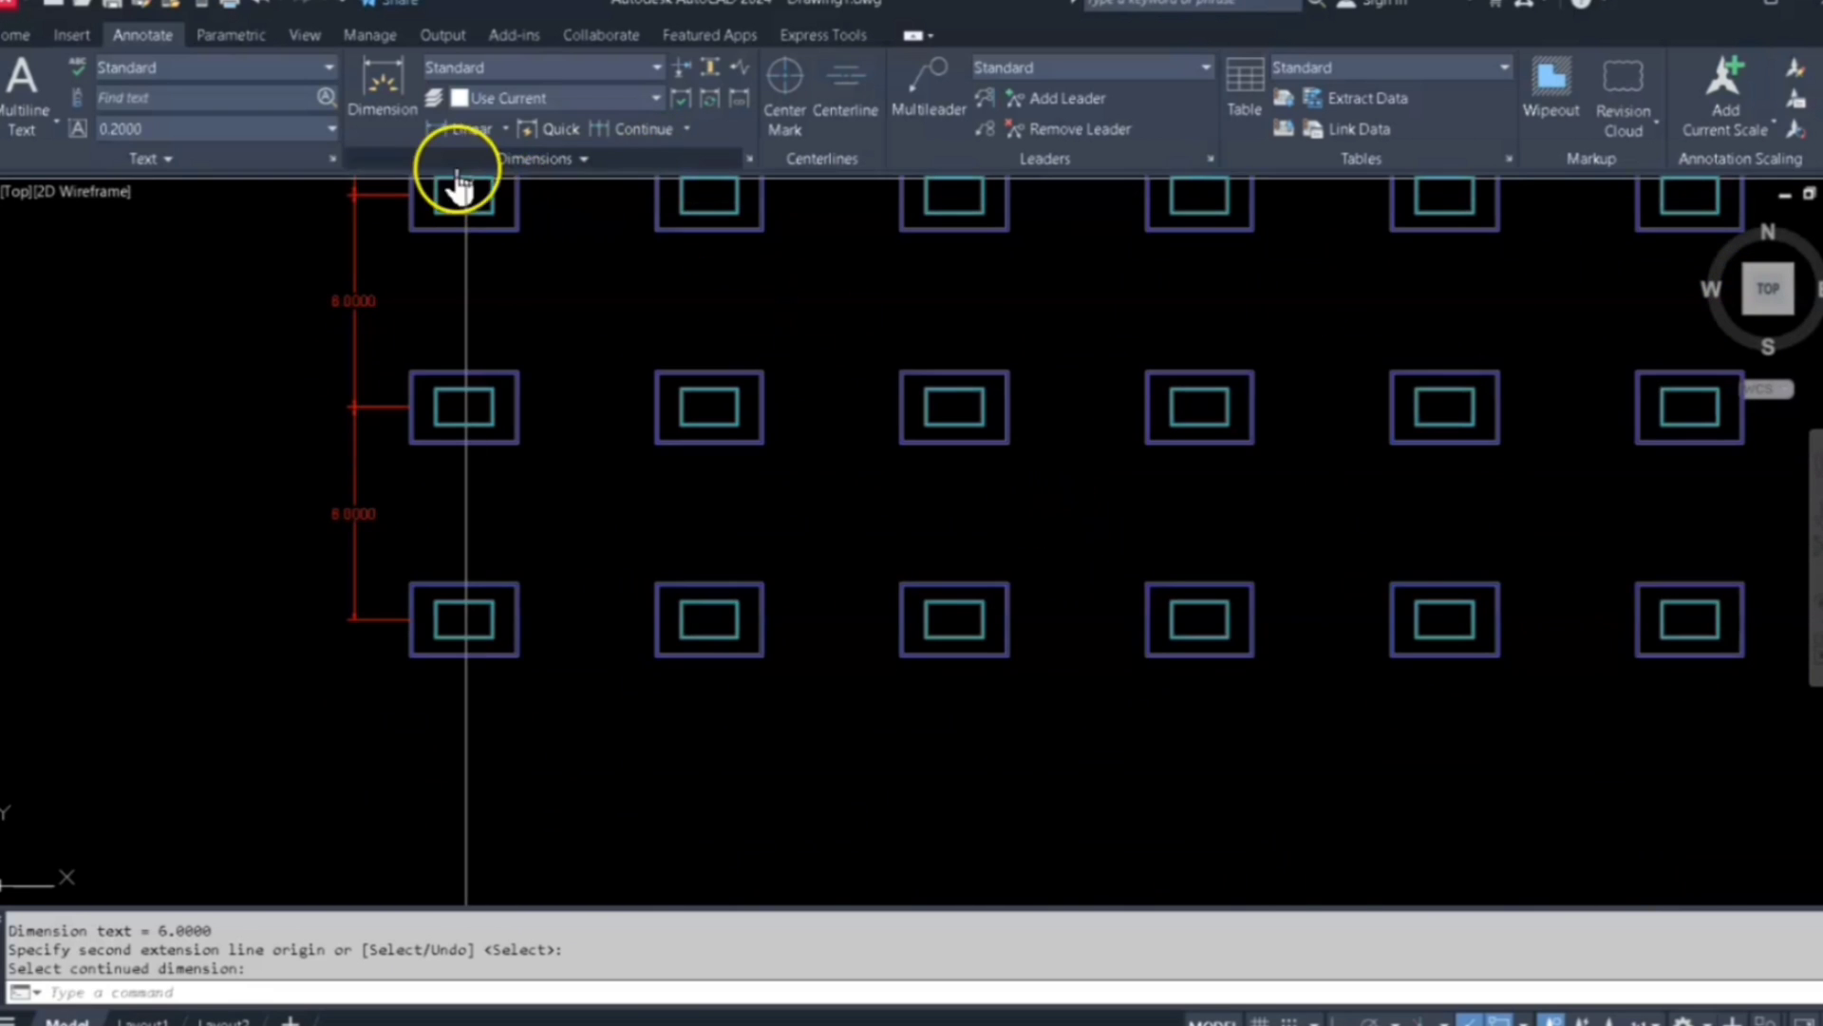
left_click(441, 143)
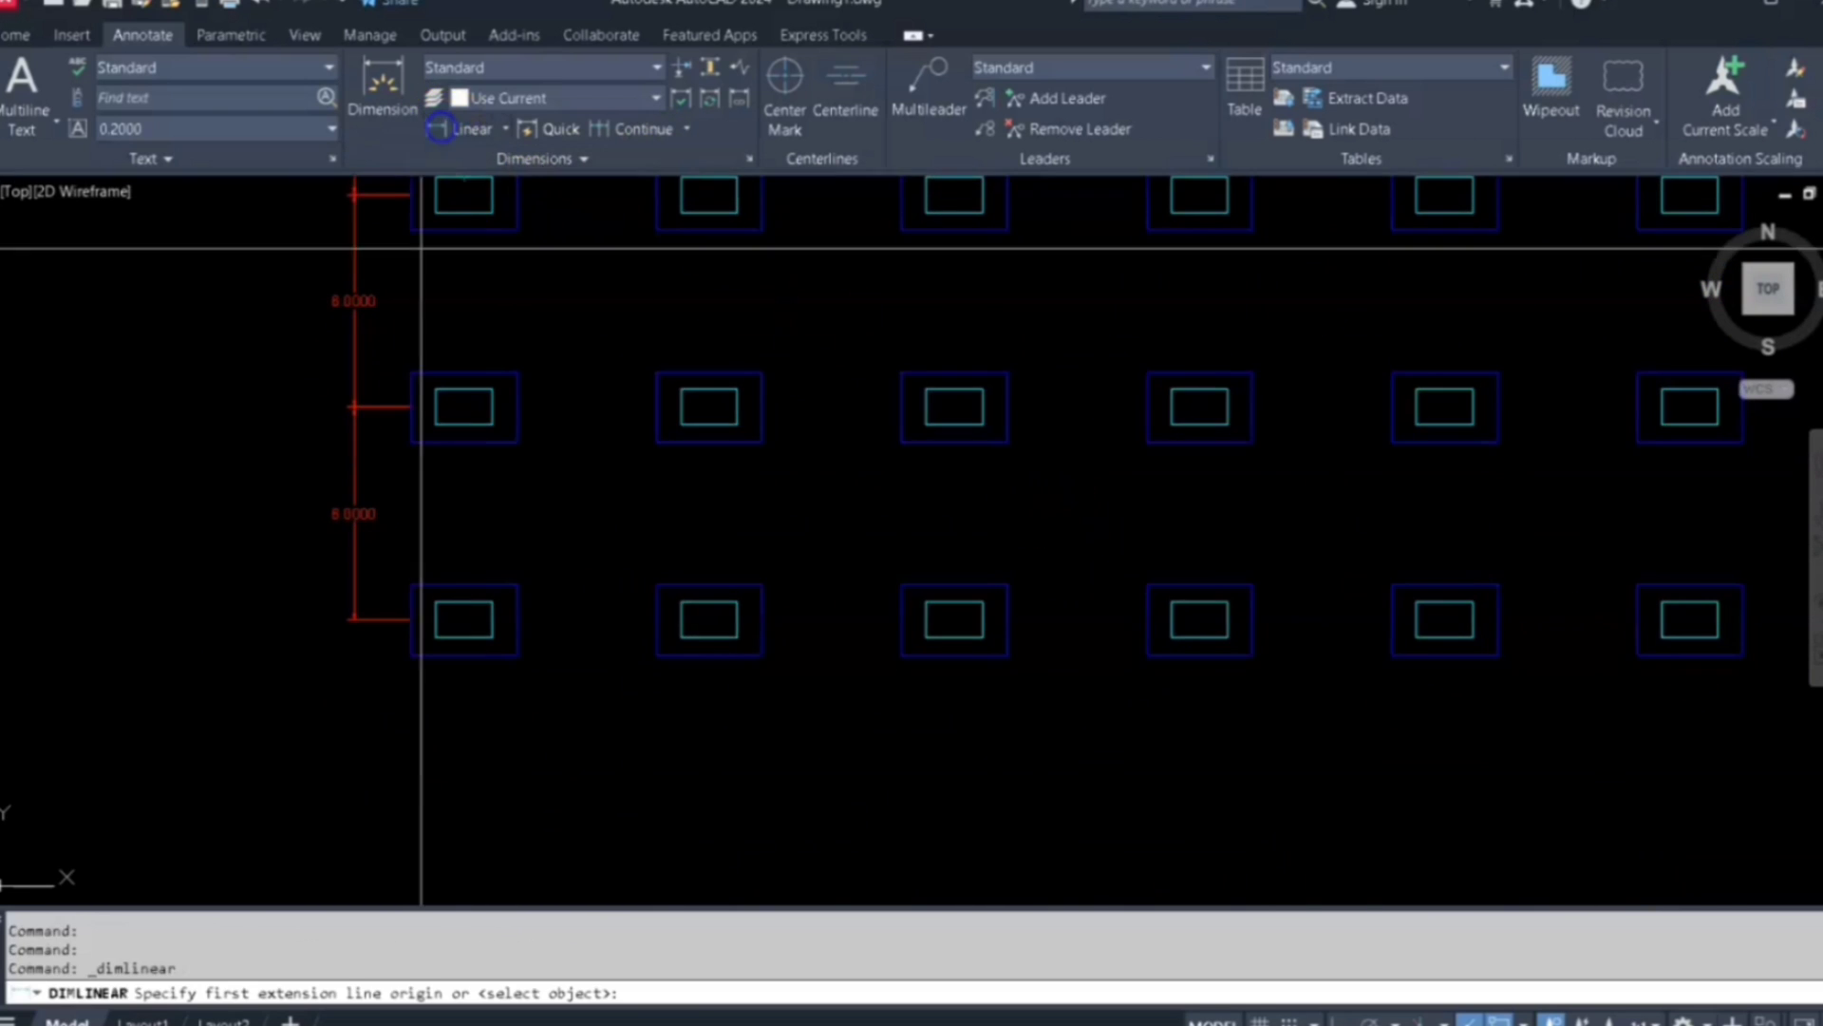
left_click(467, 659)
left_click(710, 656)
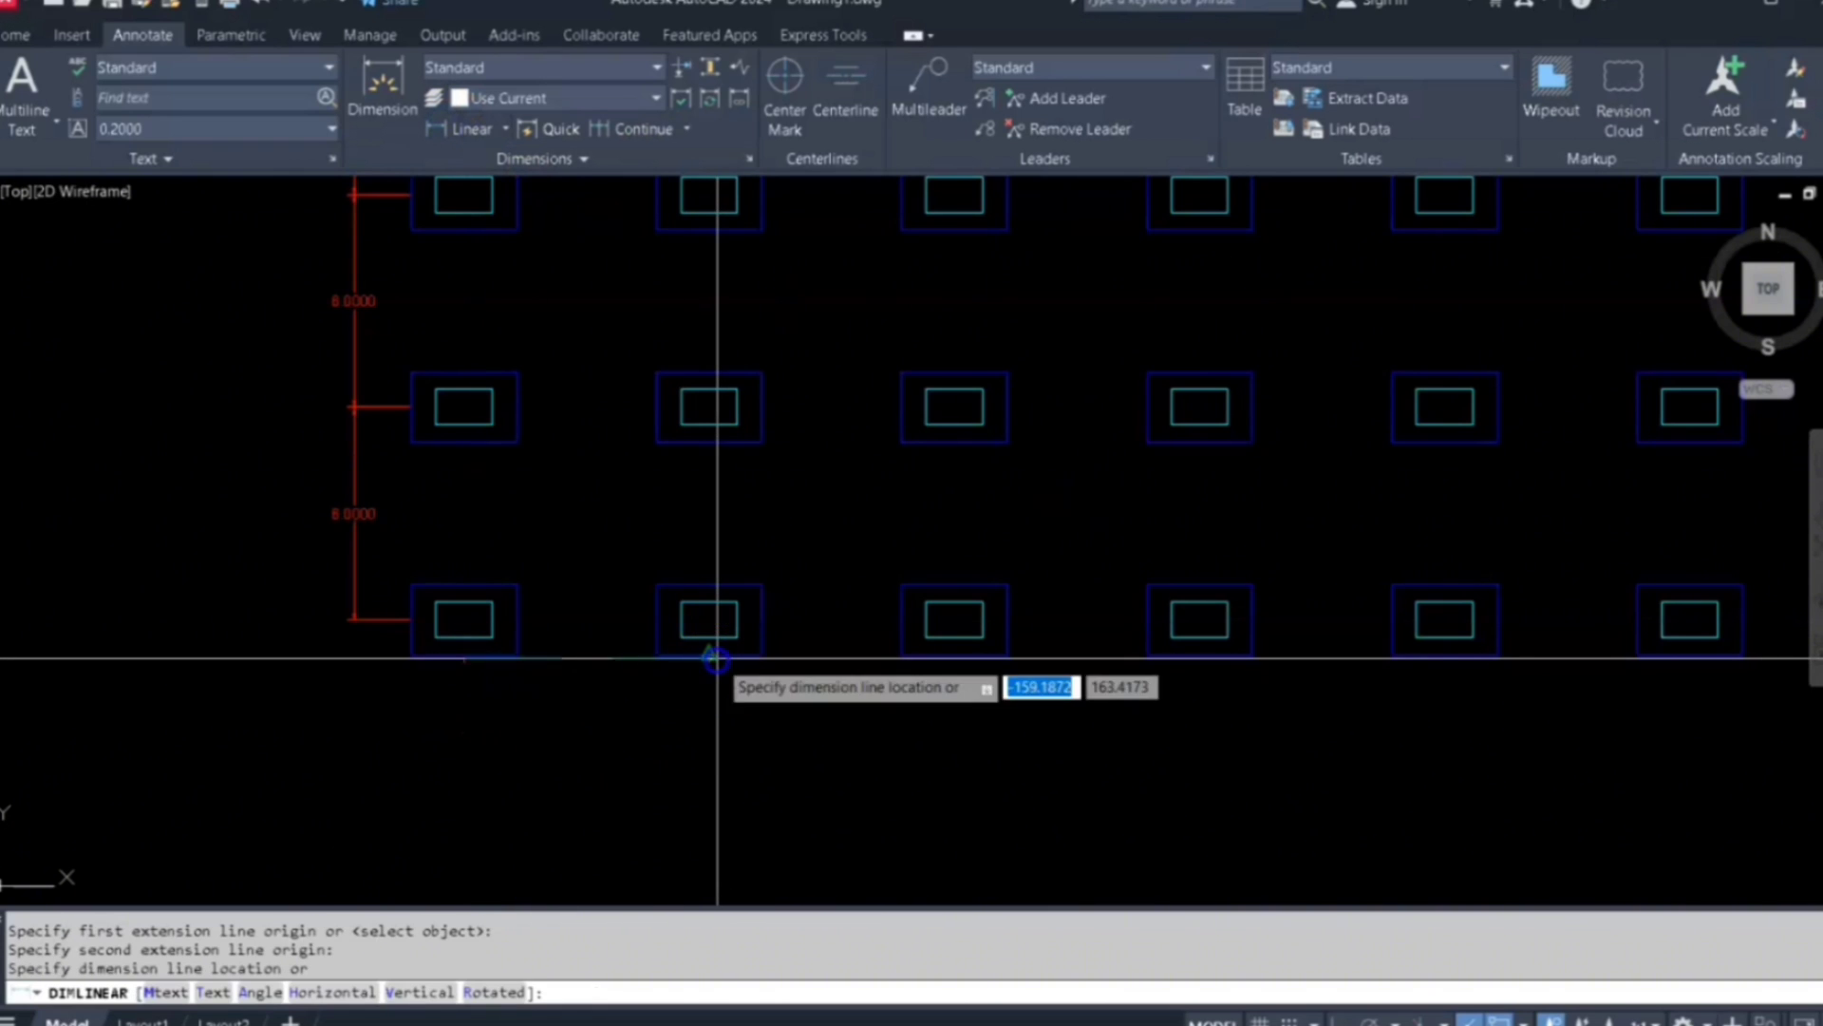
left_click(700, 746)
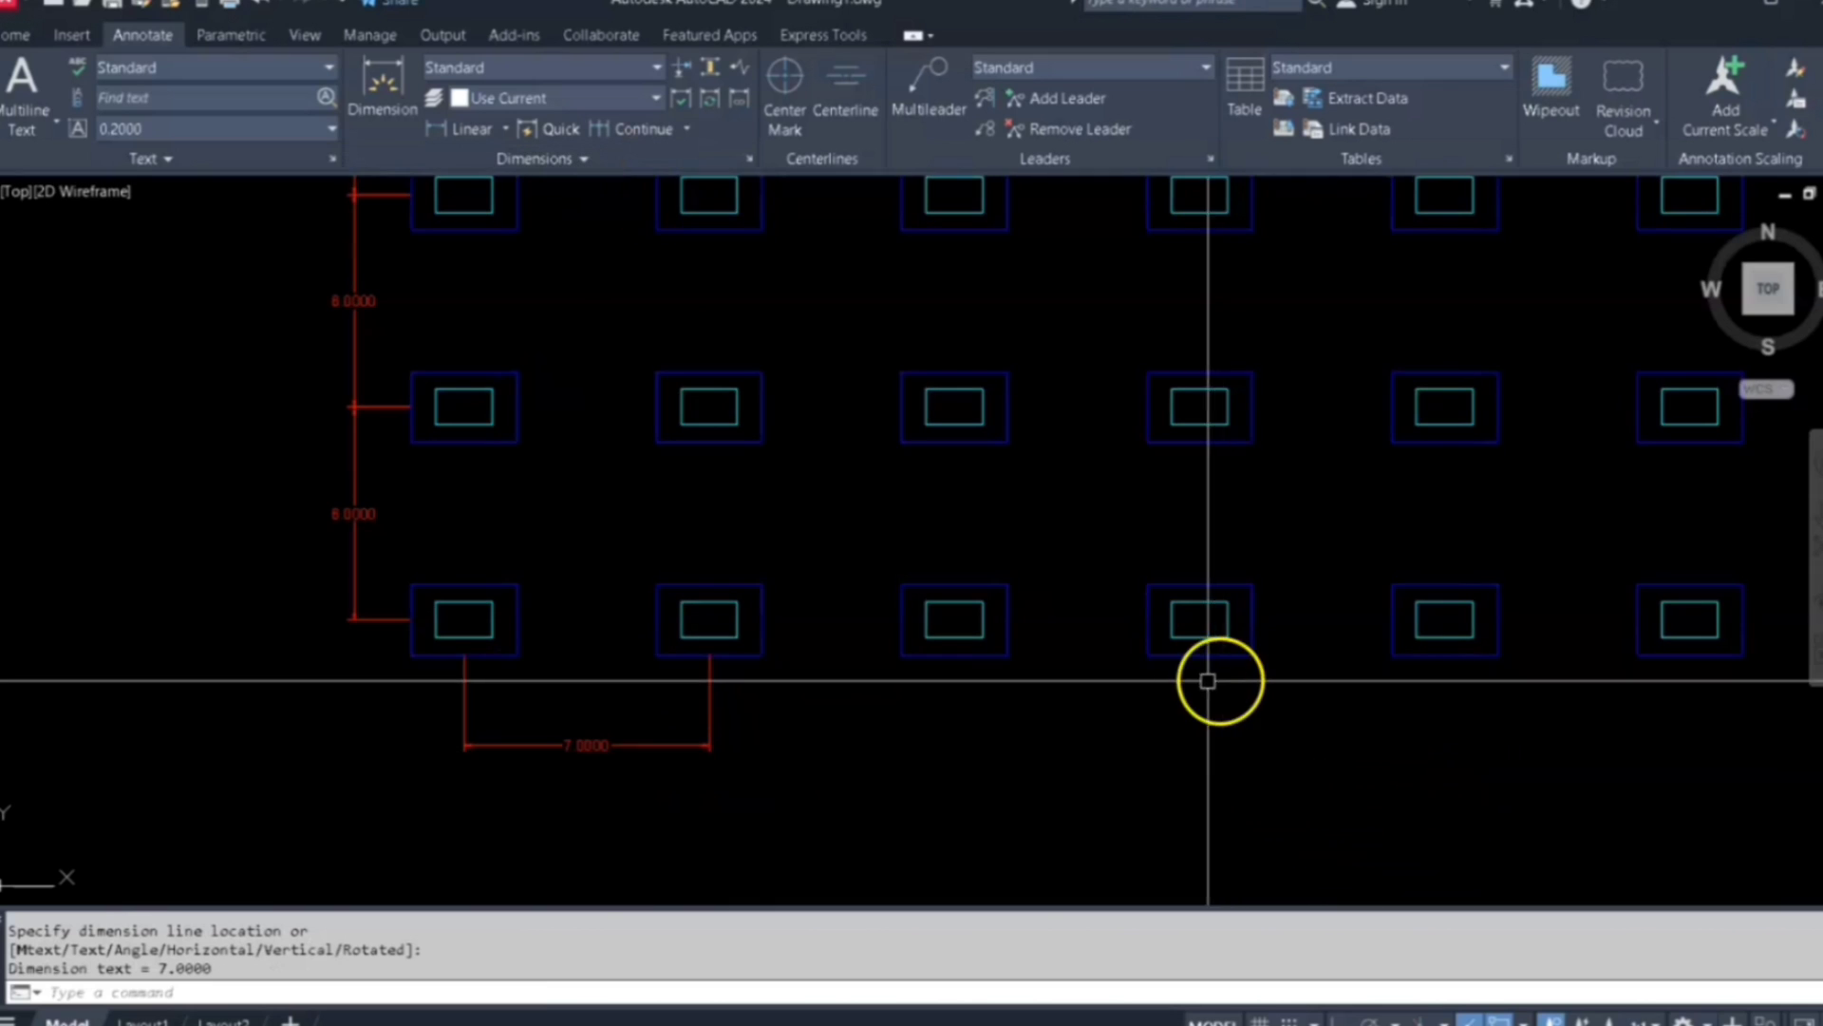
Continue the horizontal dimension along the bottom row through the remaining four columns and finish the Continue command
left_click(602, 129)
left_click(955, 656)
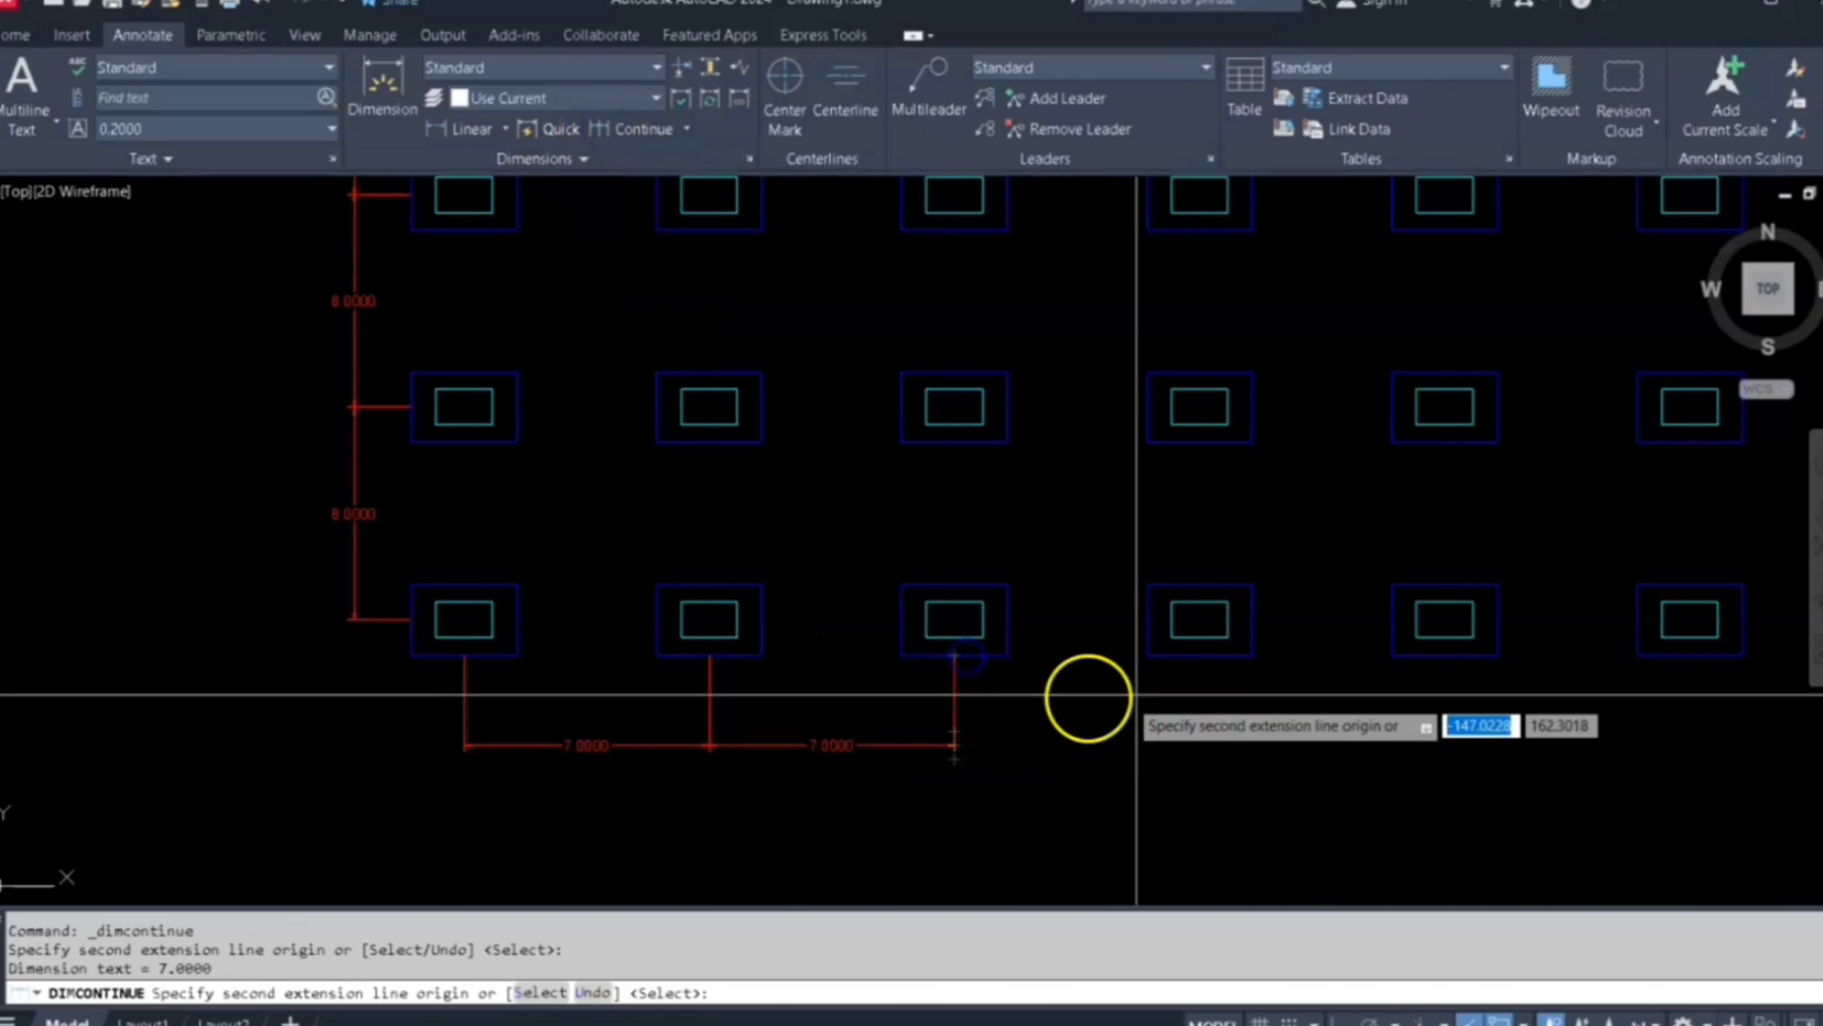
left_click(1200, 655)
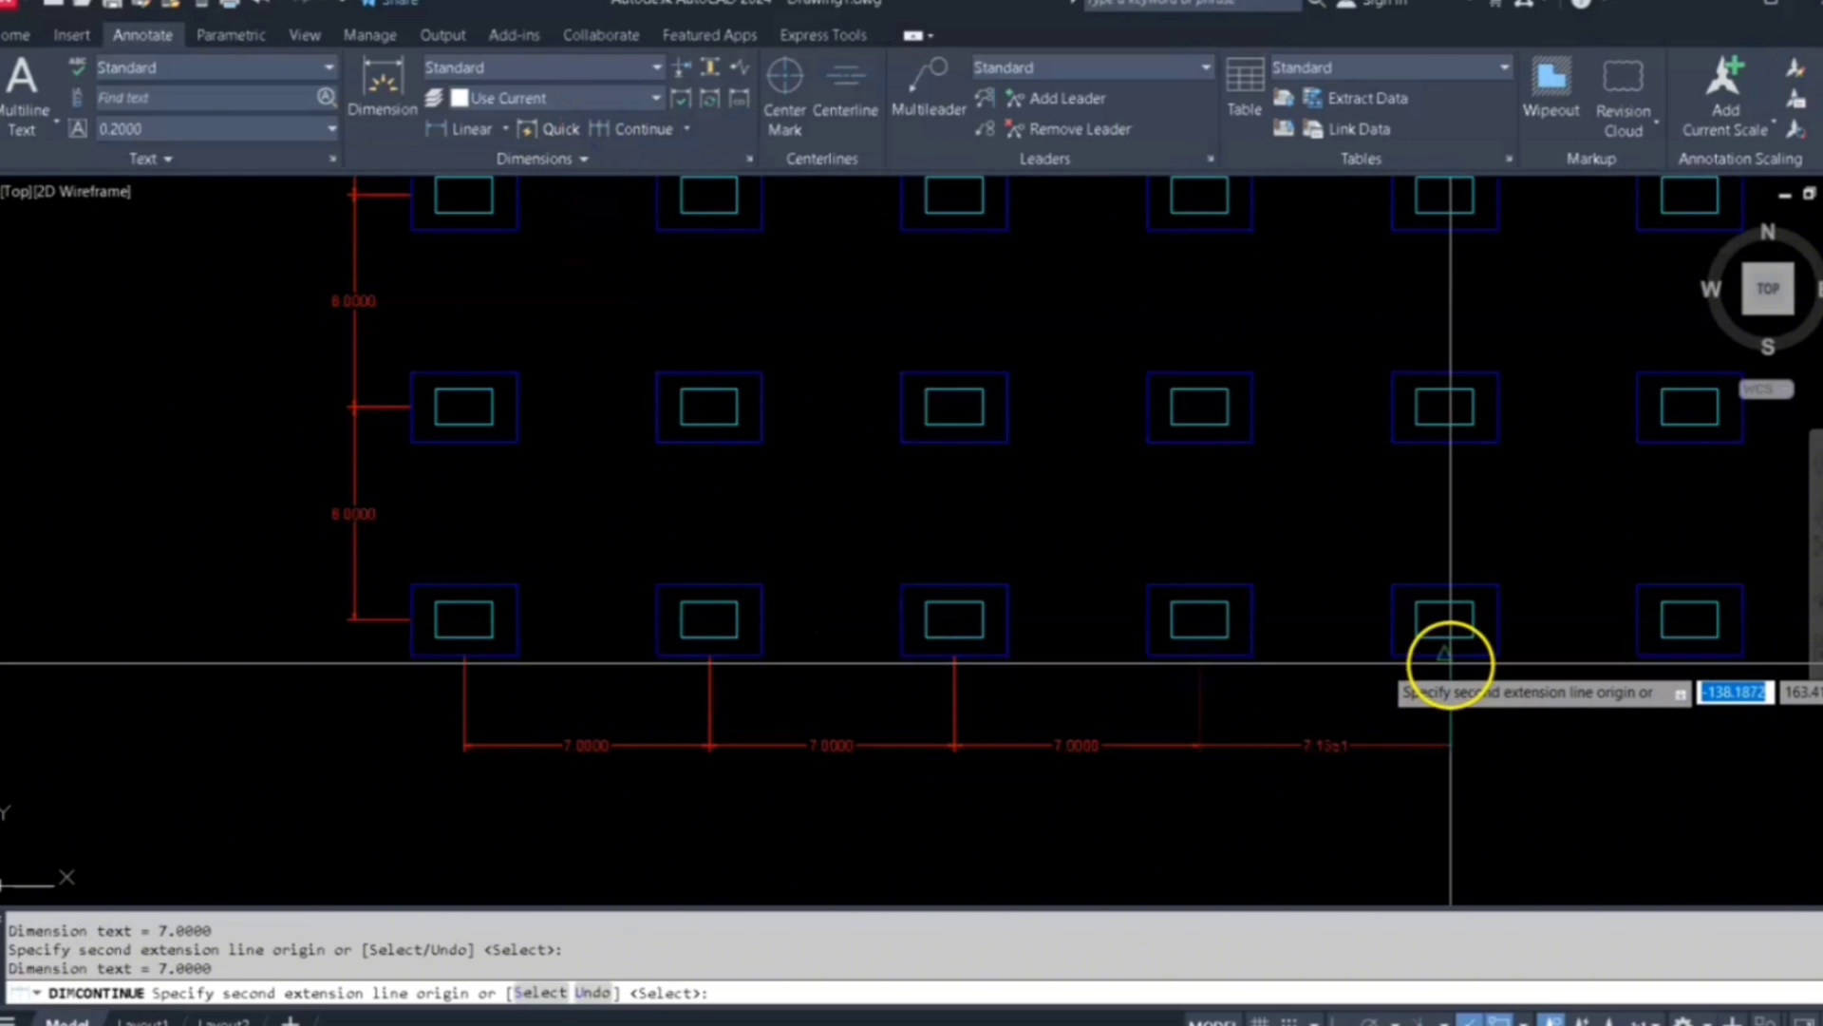
left_click(1703, 655)
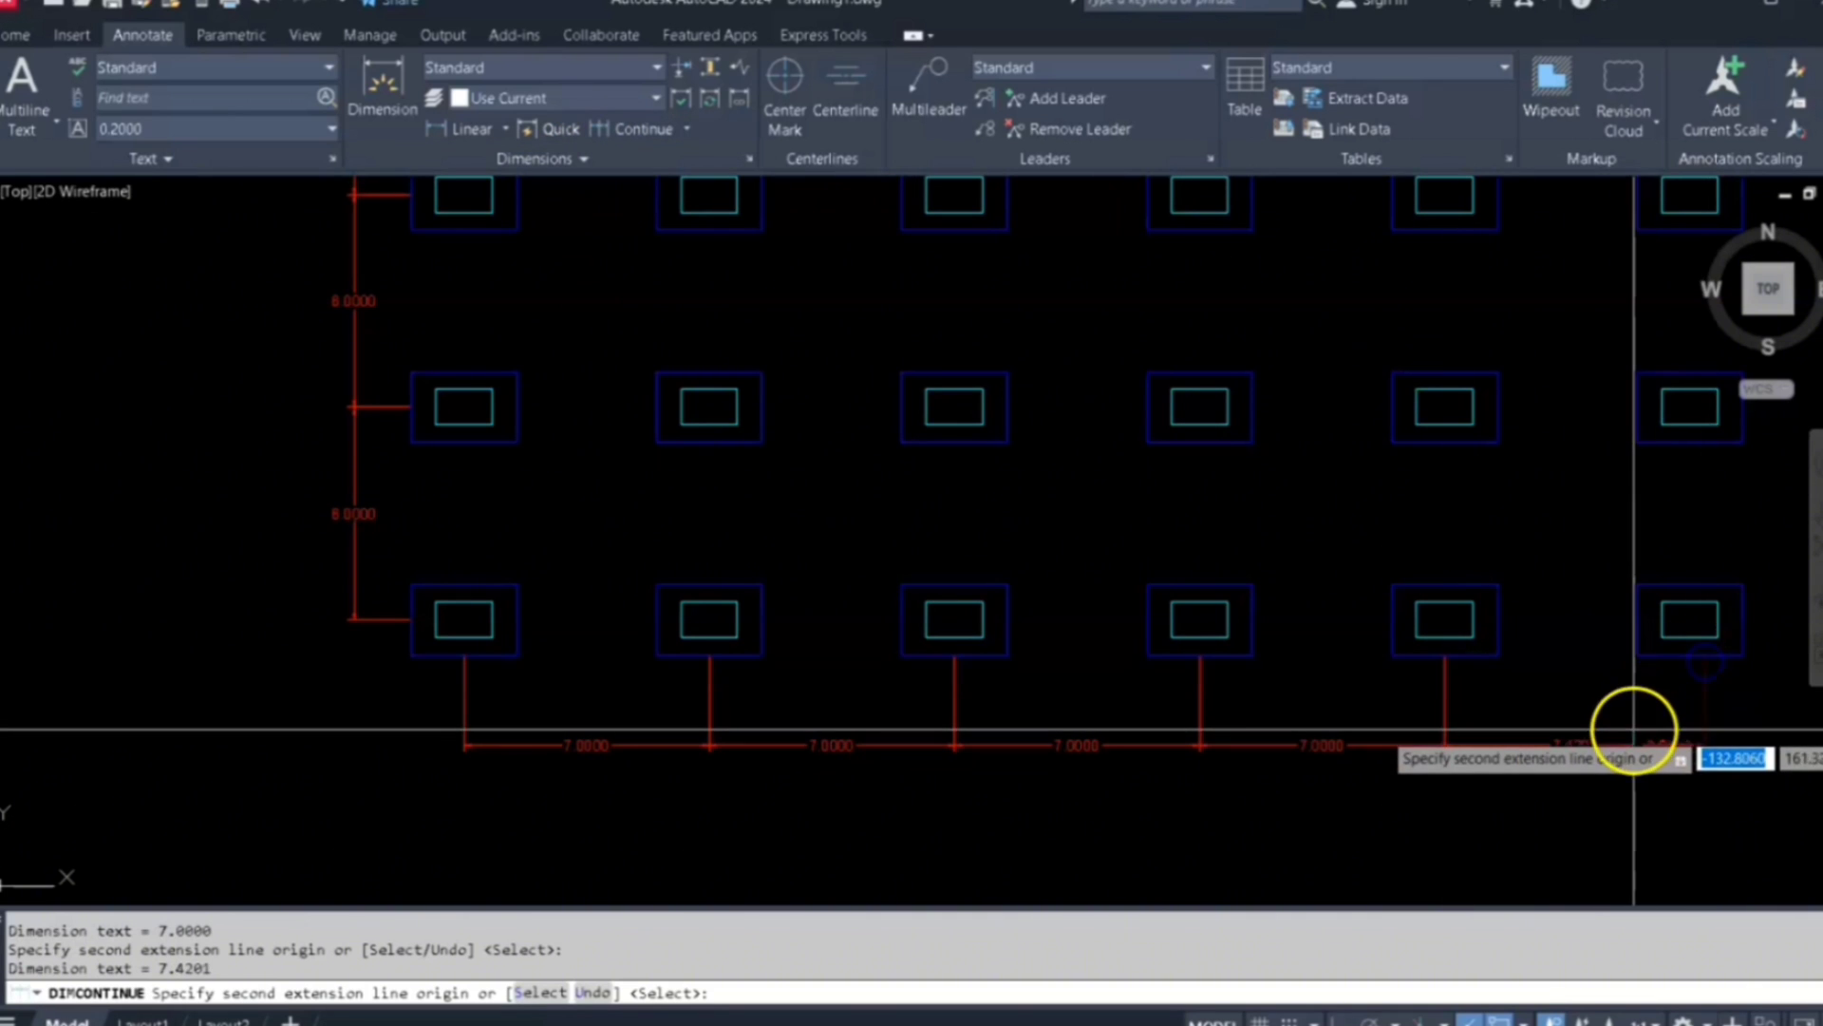
mouse_move(1644, 727)
middle_mouse_down()
mouse_move(1263, 684)
mouse_move(1470, 692)
middle_mouse_up()
scroll(1213, 599, "down", 2)
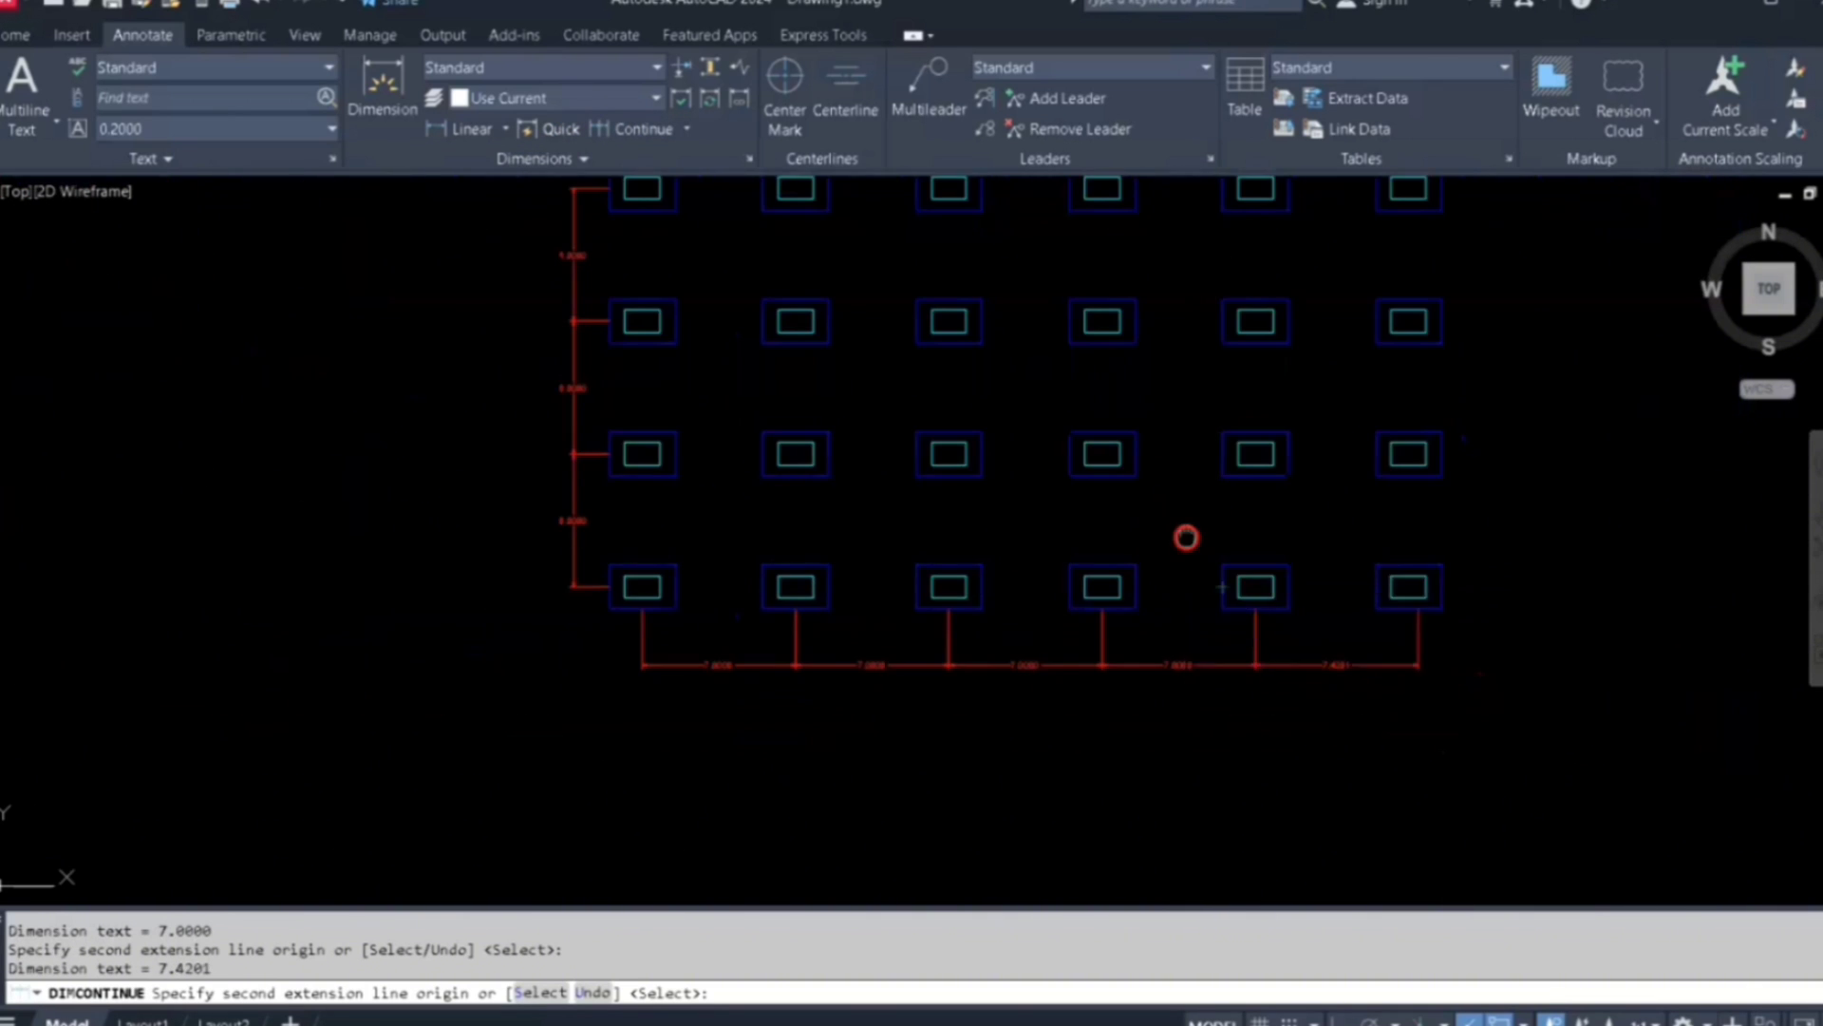
middle_click_drag(1187, 537, 1166, 604)
right_click(1166, 604)
left_click(1204, 597)
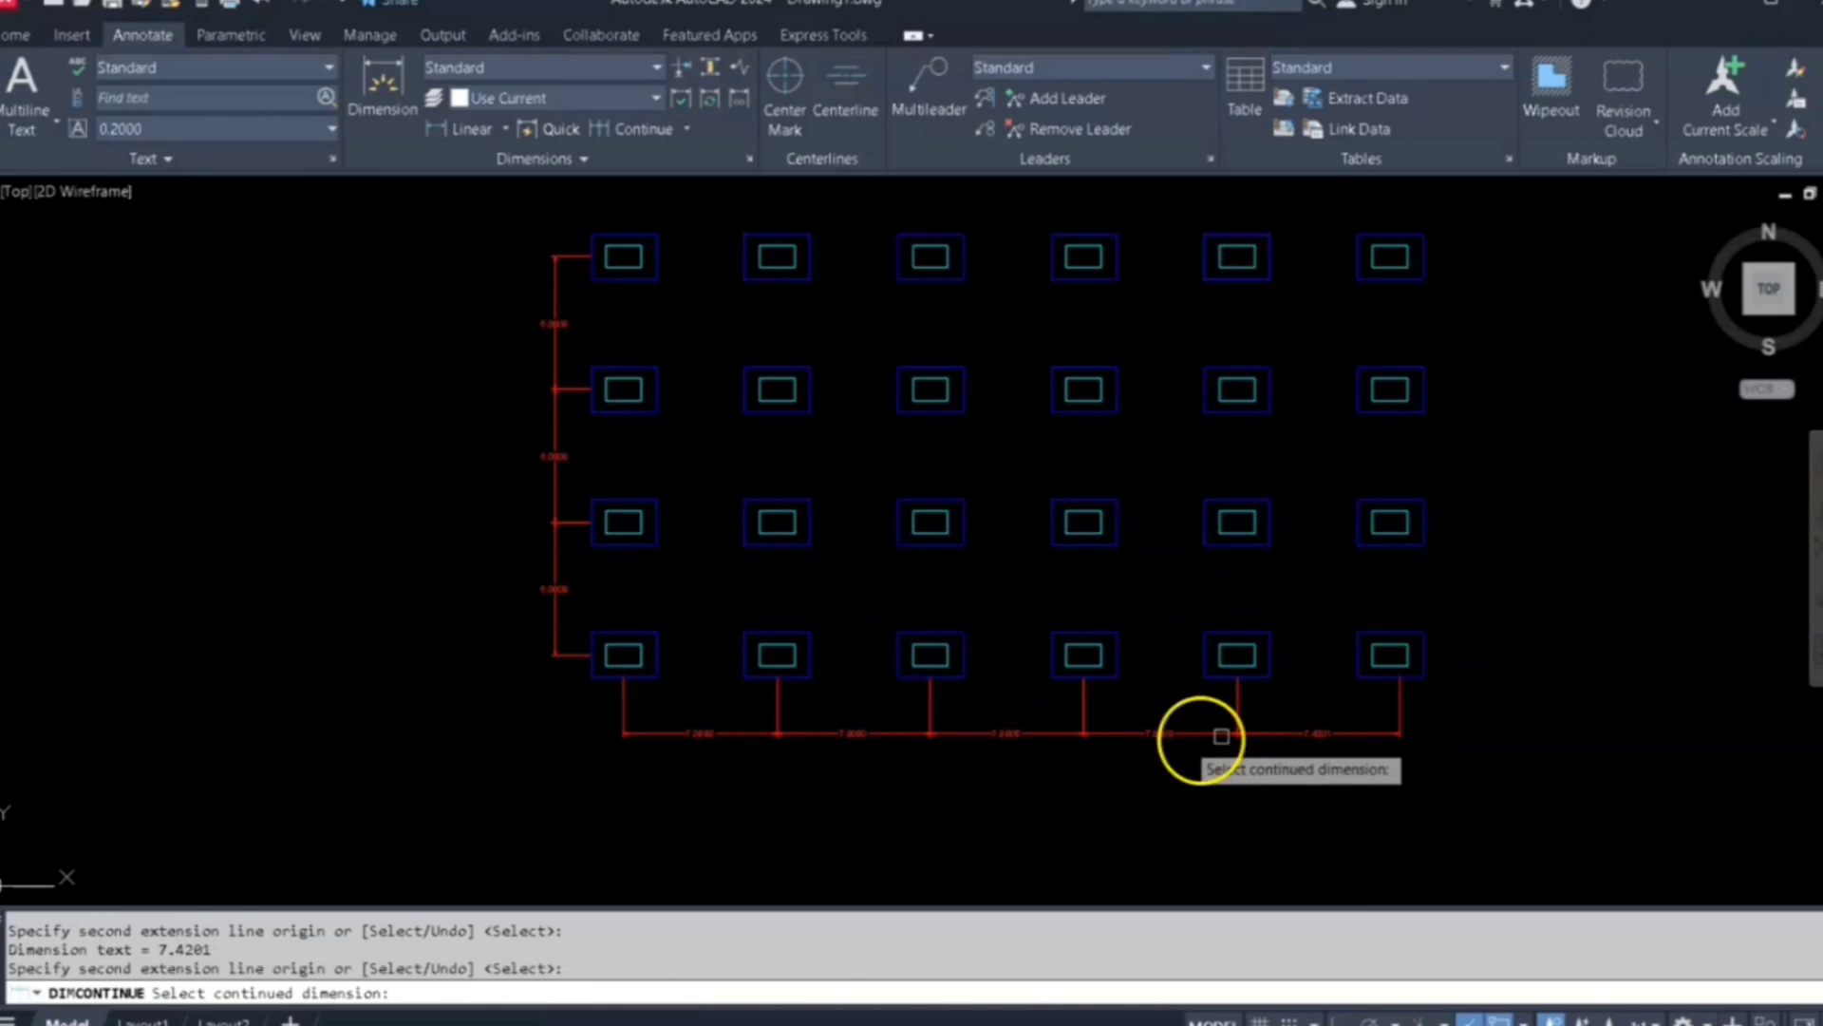
right_click(1529, 627)
middle_click_drag(1465, 529, 1455, 578)
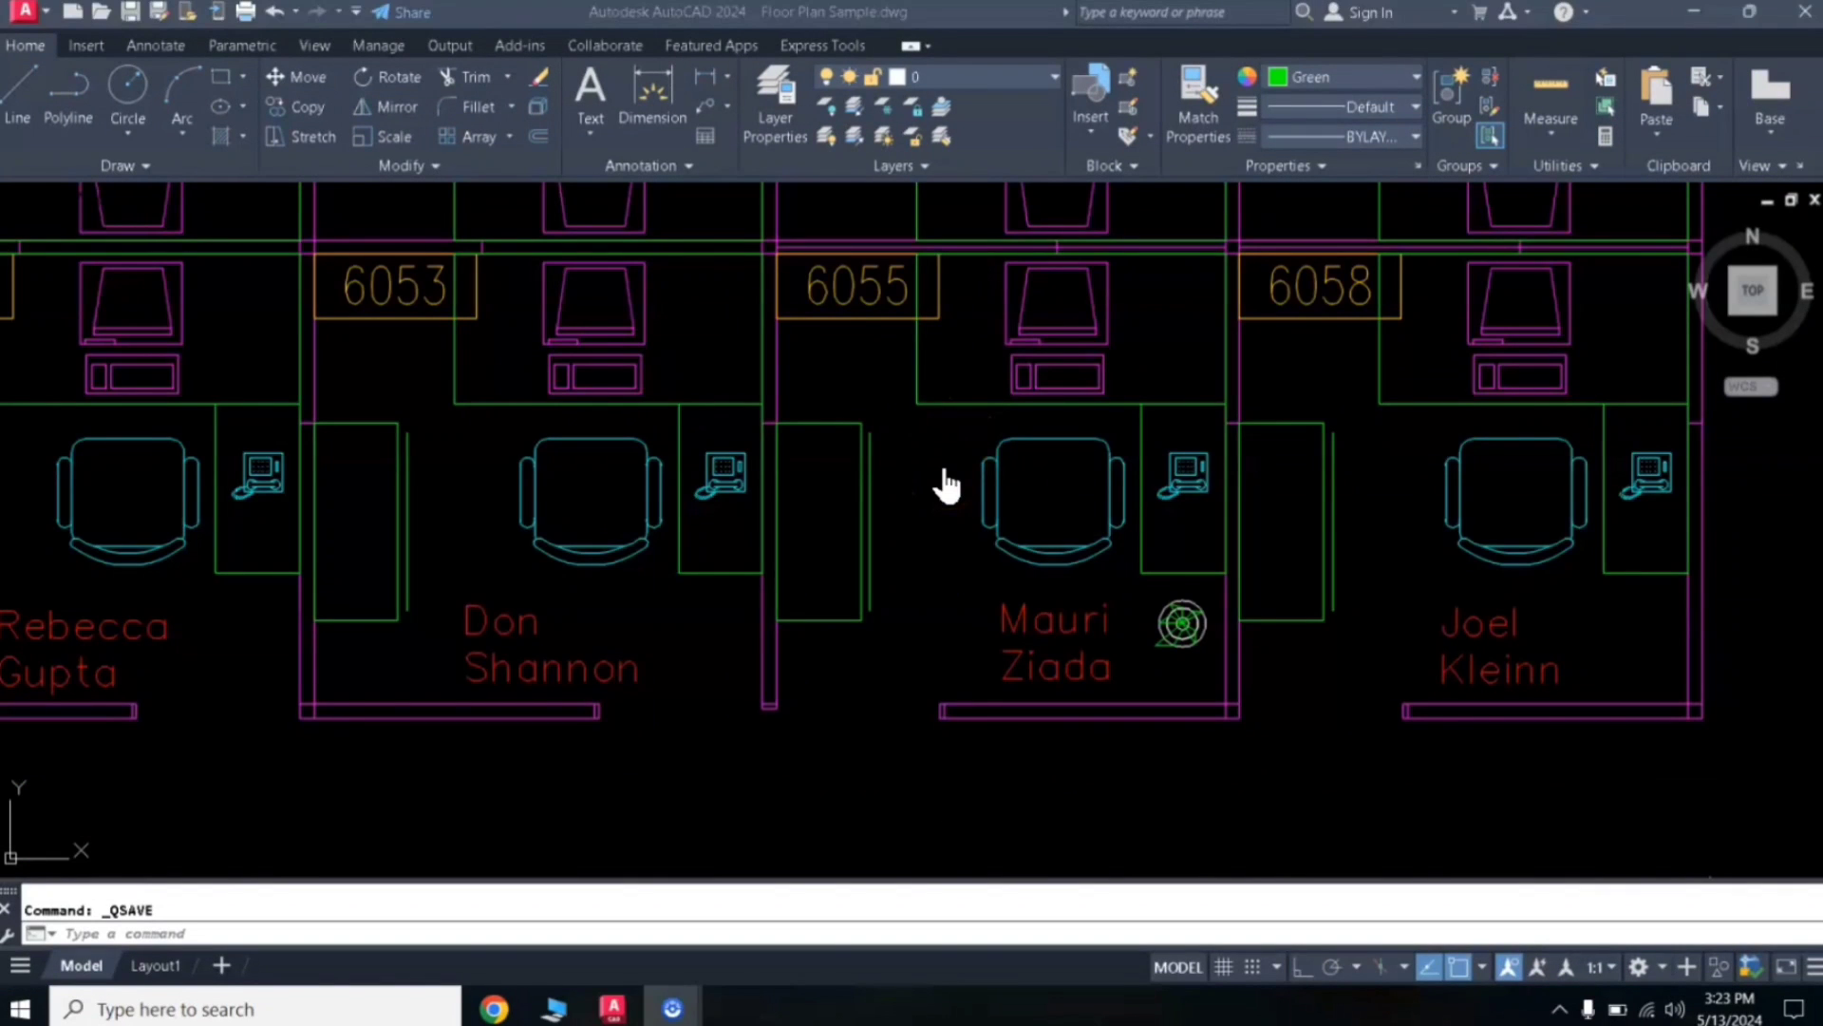
In Floor Plan Sample.dwg, examine the furniture around cubicles 6053, 6055 and 6058
scroll(957, 456, "up", 3)
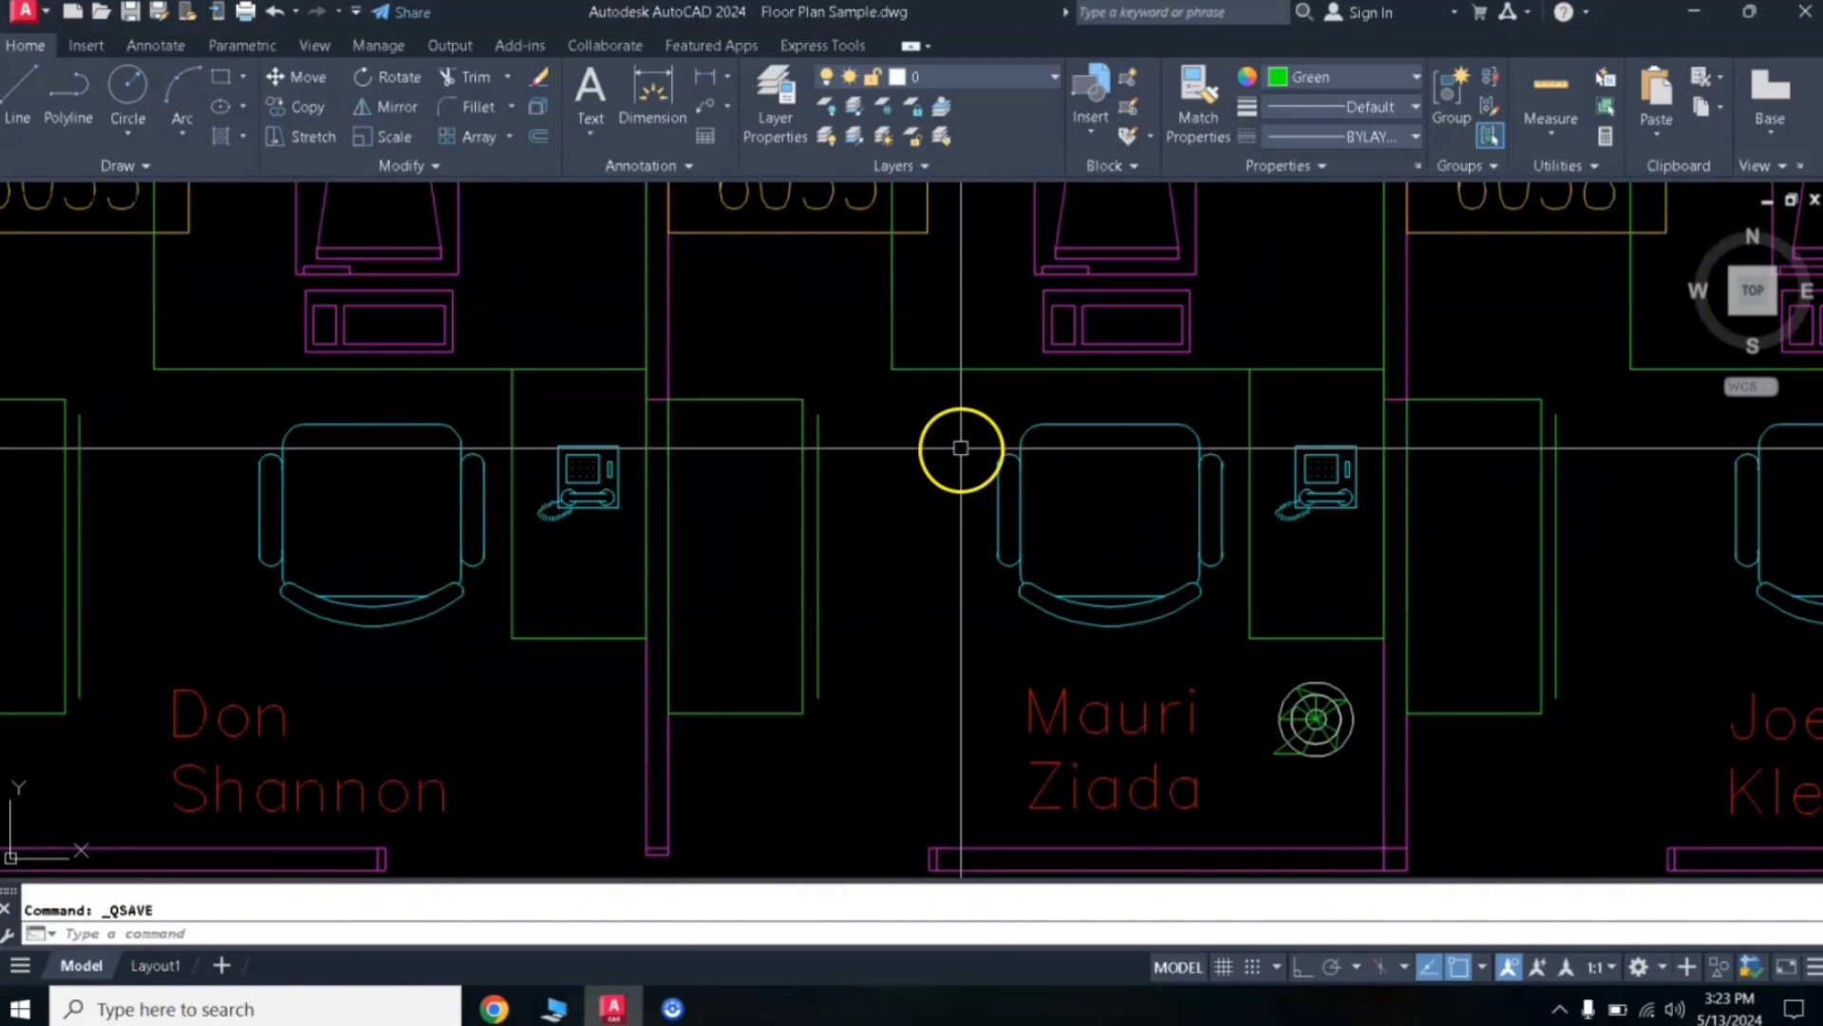
scroll(957, 427, "down", 3)
middle_click_drag(948, 419, 1042, 517)
scroll(1061, 569, "up", 2)
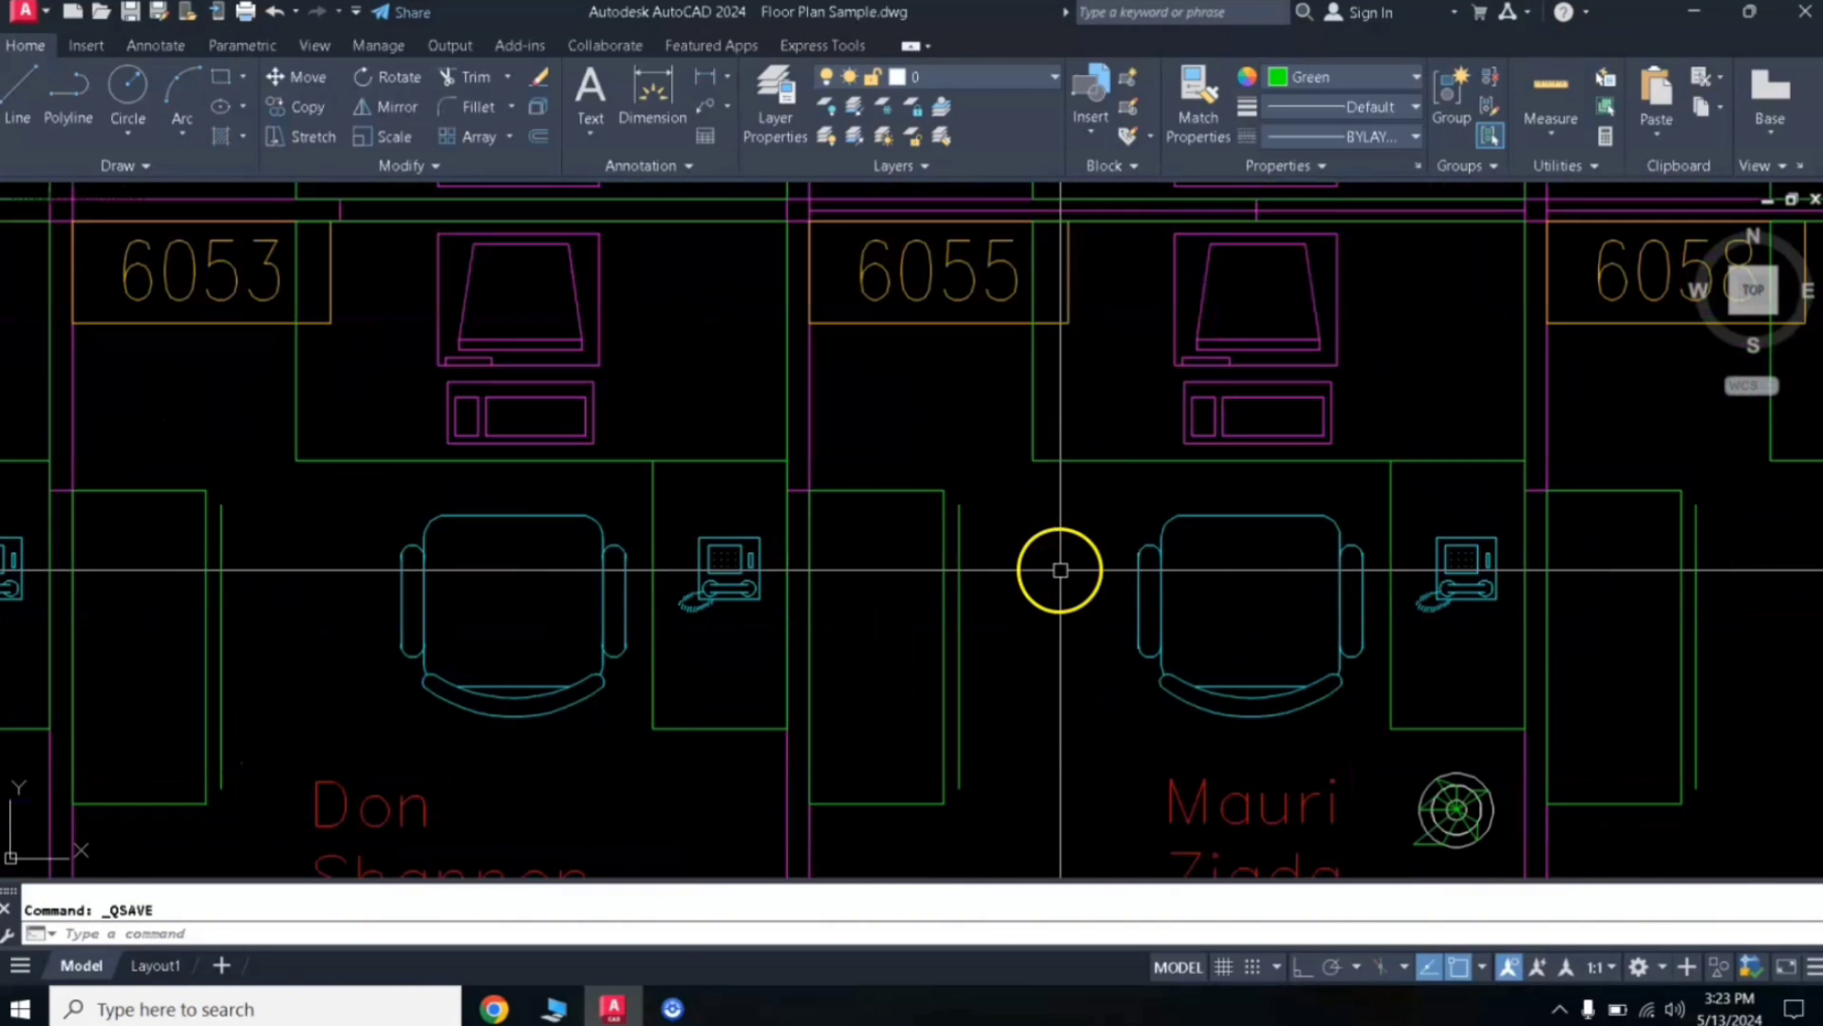
scroll(1122, 546, "up", 3)
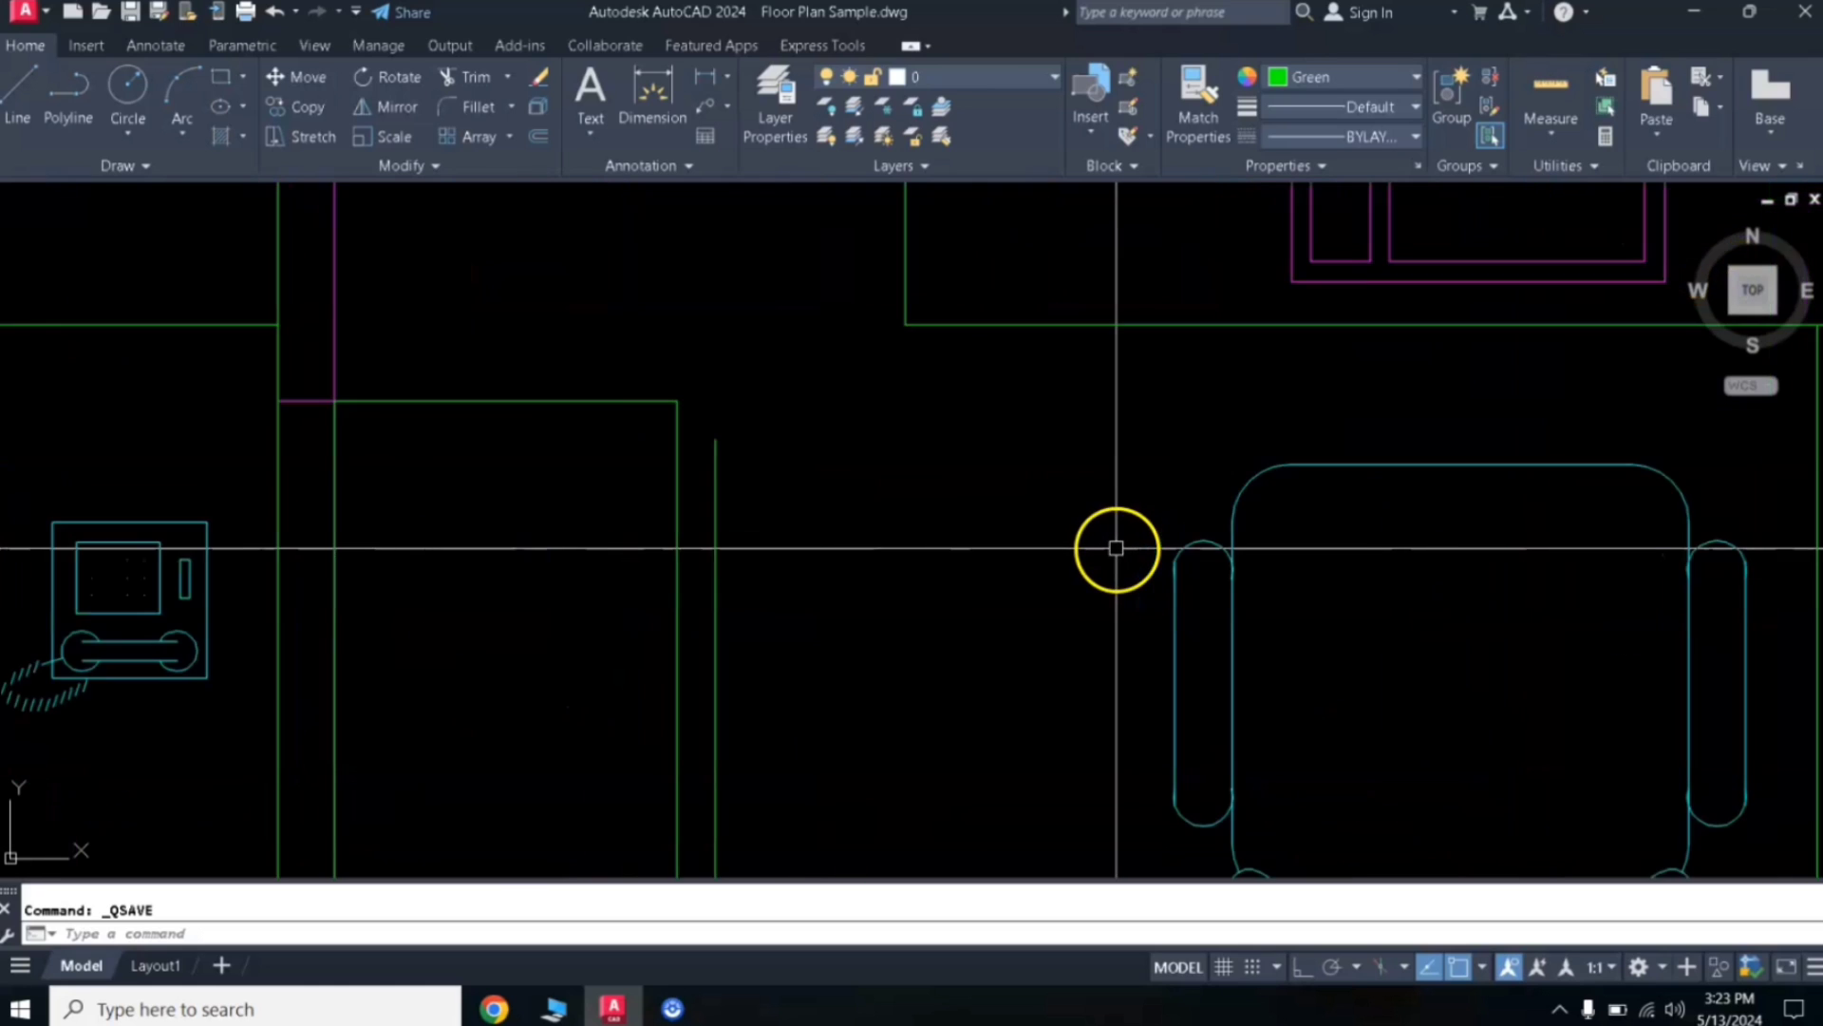
scroll(1117, 534, "down", 3)
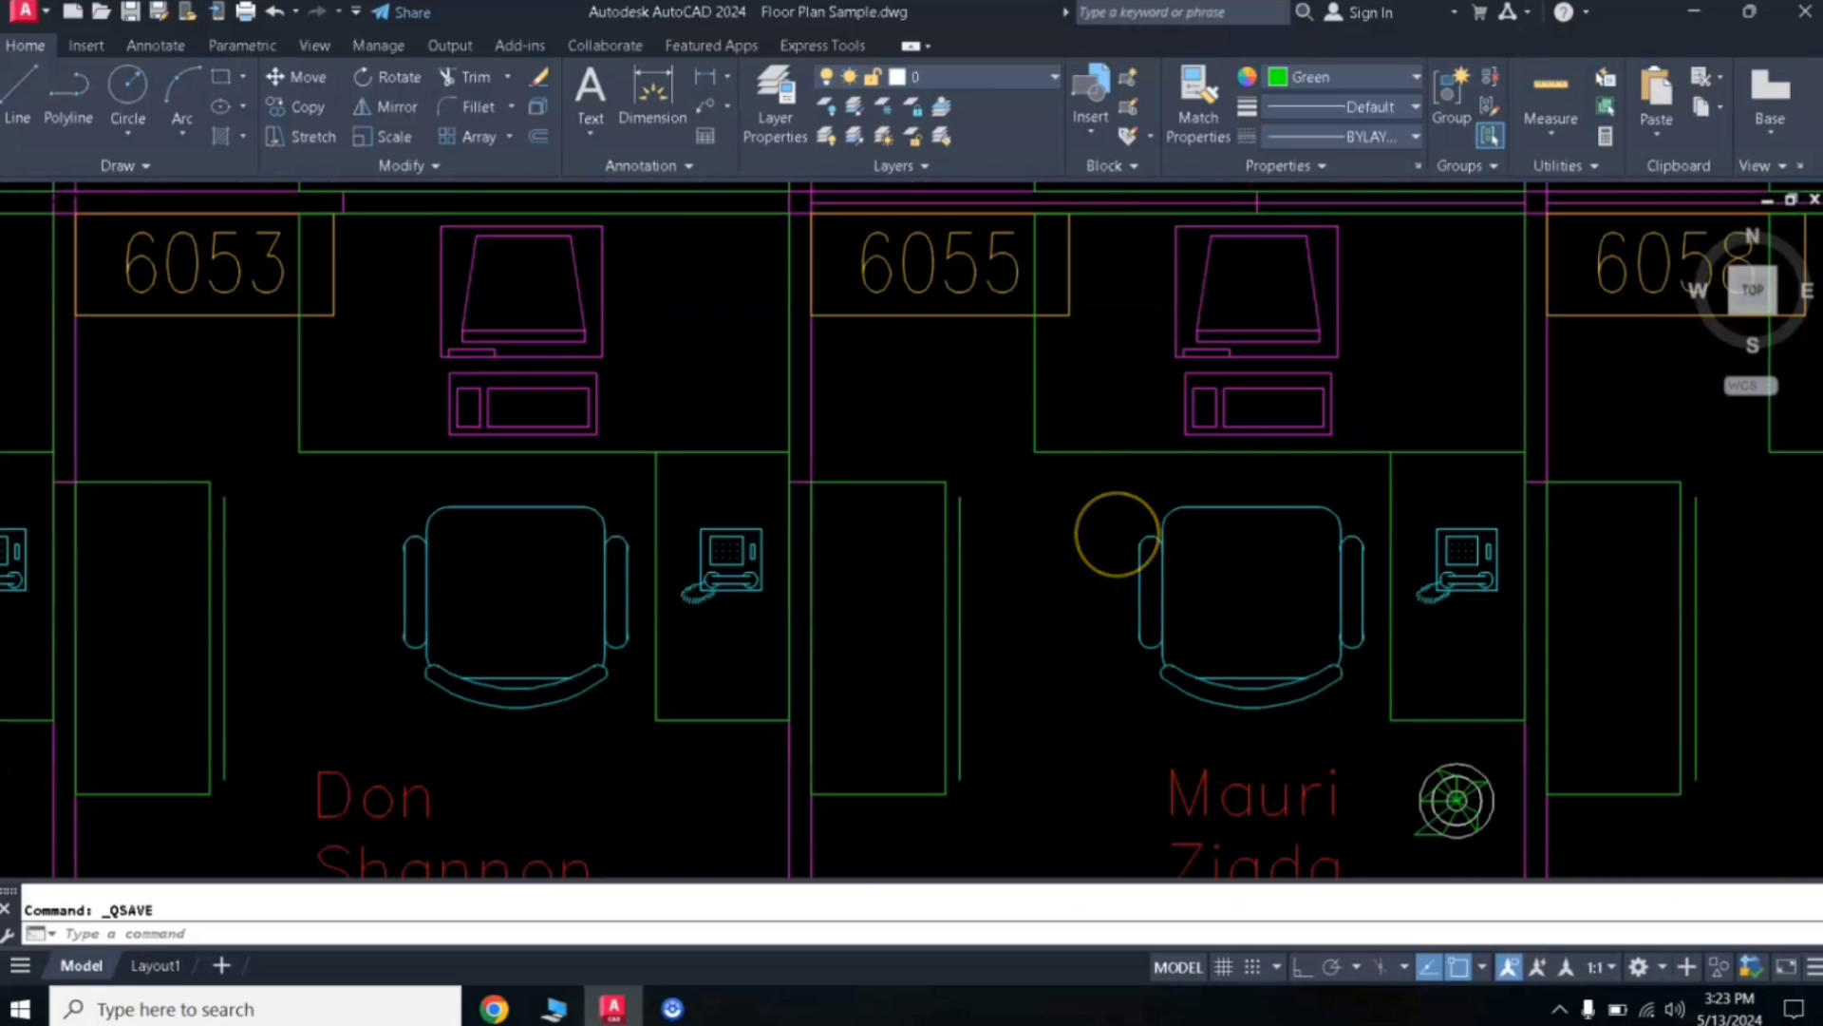
scroll(1116, 534, "down", 2)
middle_click_drag(1119, 529, 1052, 481)
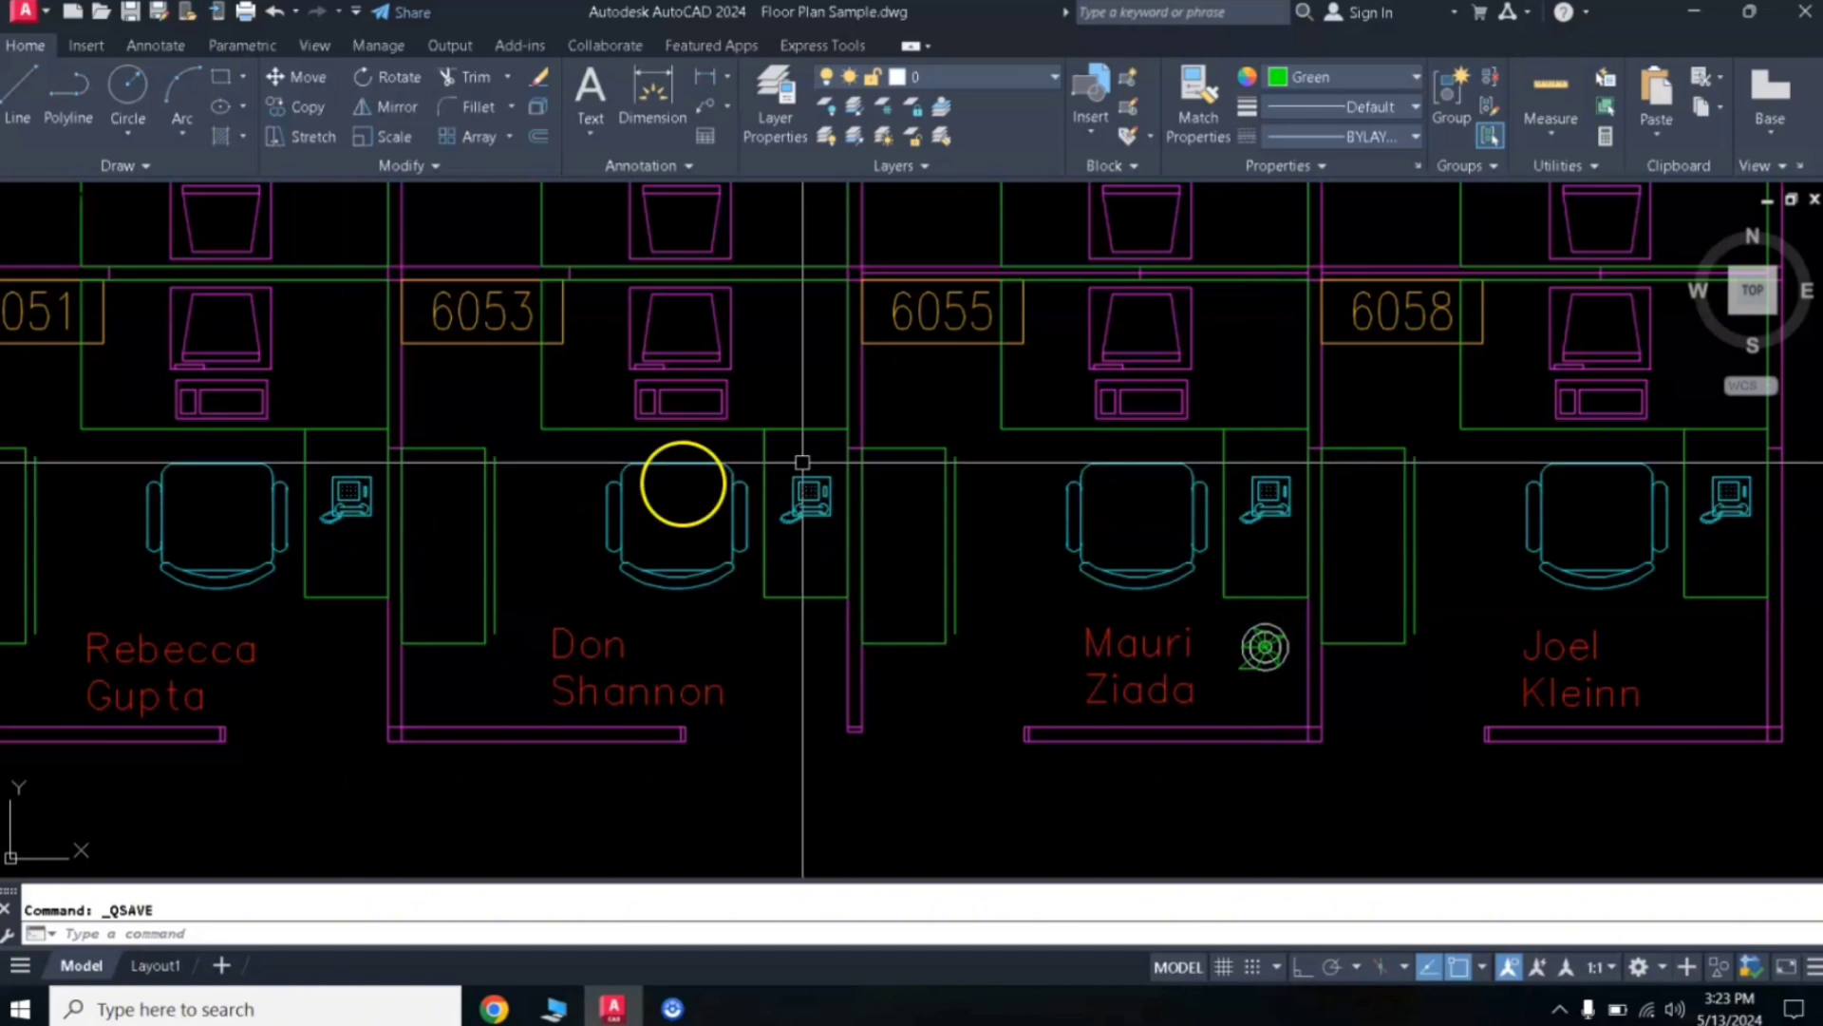
Examine the repeated telephone and workstation symbols in the cubicles across the floor plan
scroll(834, 513, "up", 5)
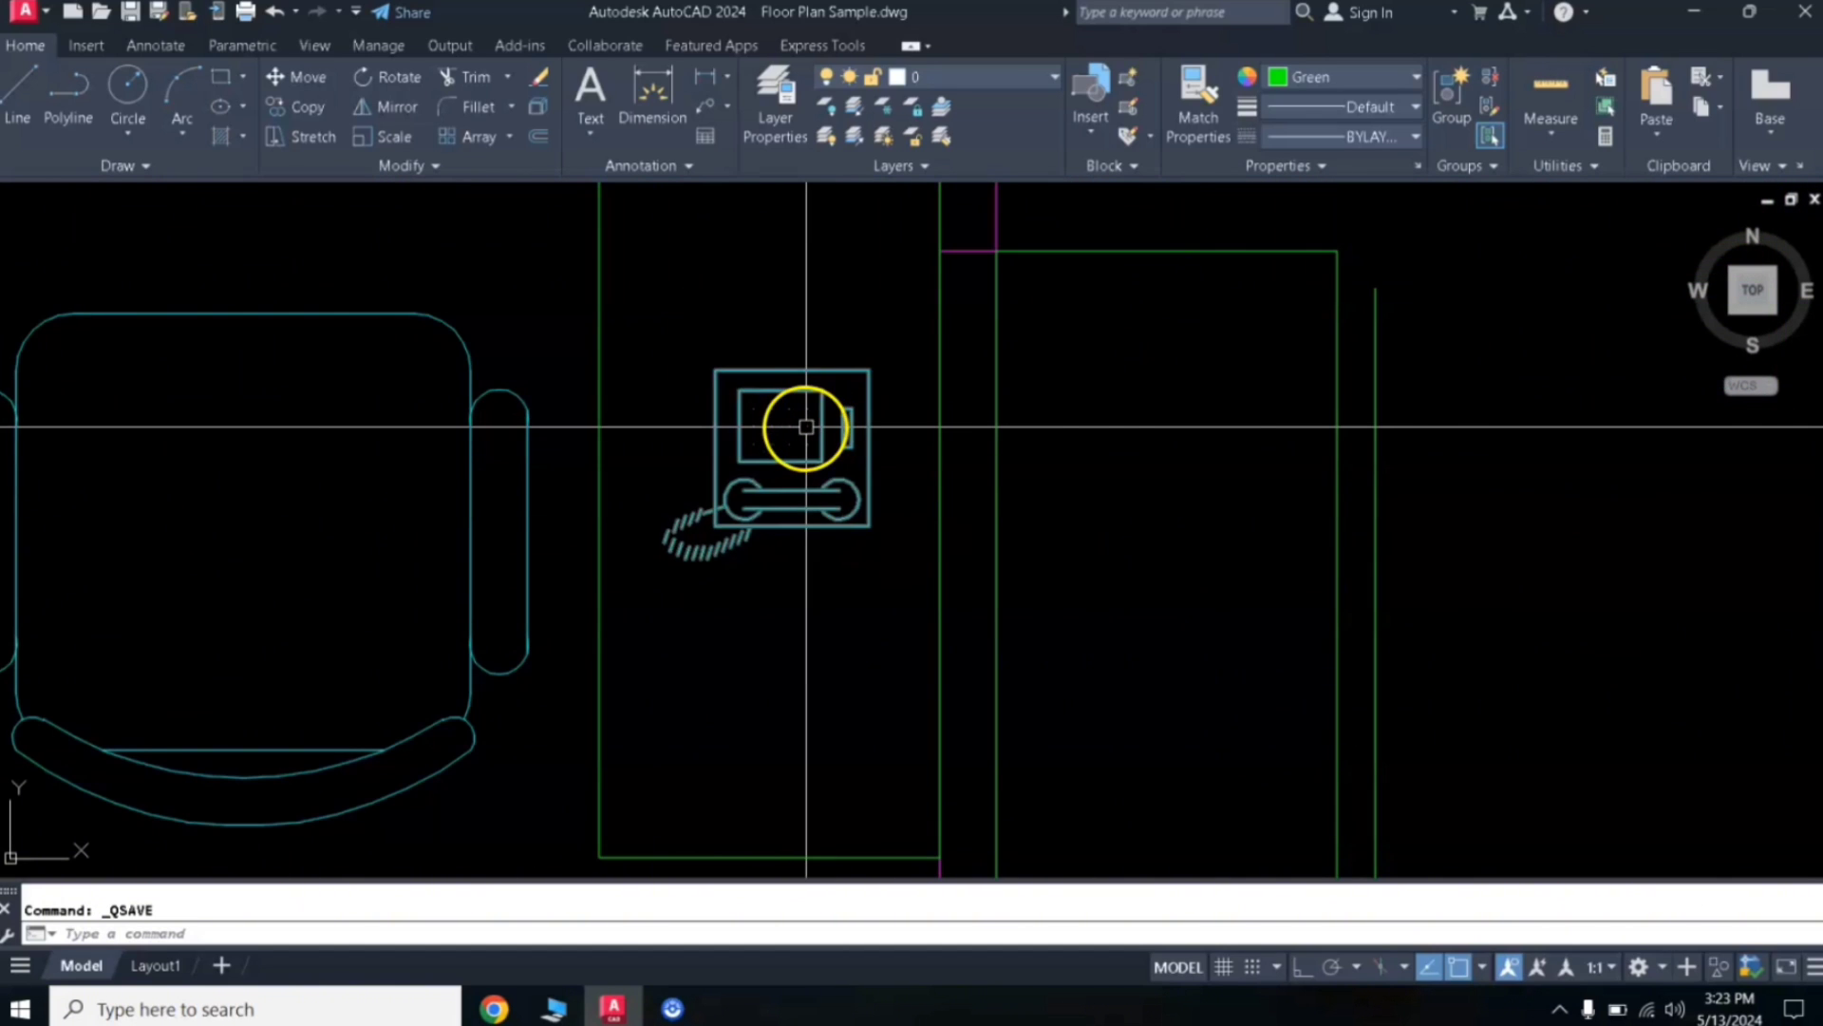
scroll(806, 427, "down", 10)
middle_click_drag(804, 318, 935, 636)
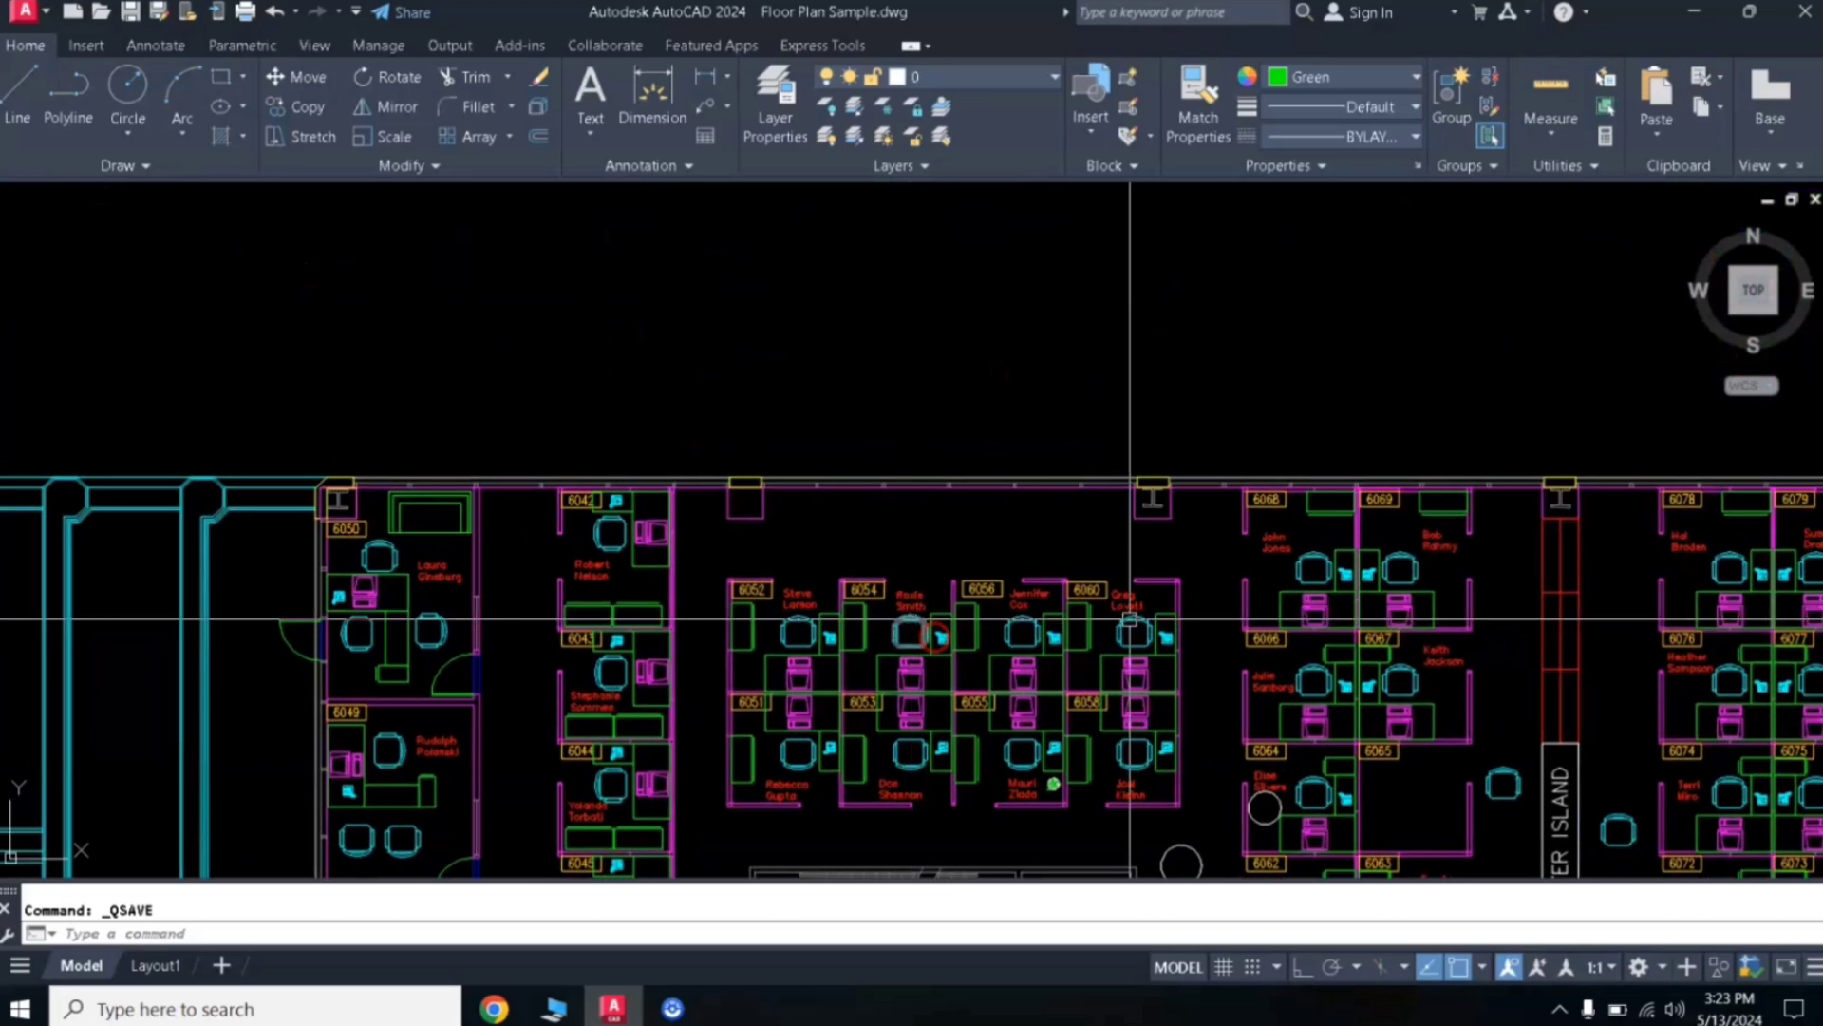
middle_click_drag(1450, 605, 875, 371)
scroll(1218, 467, "up", 8)
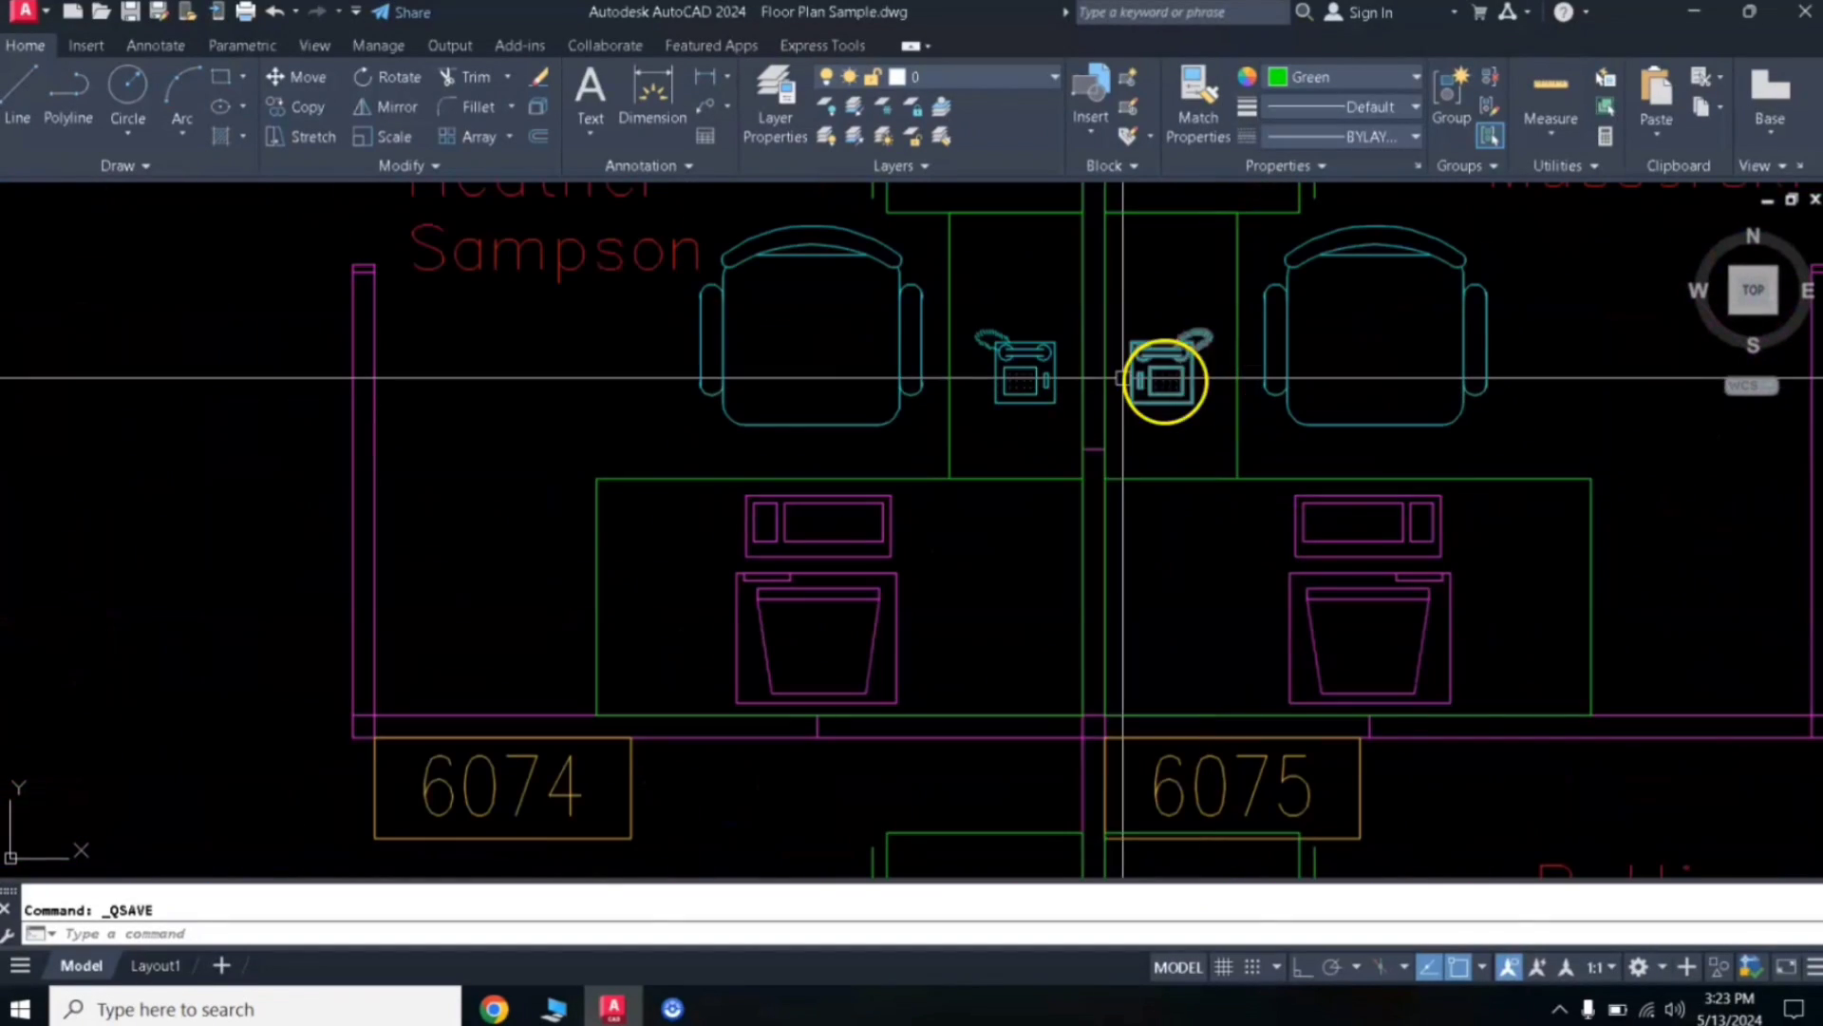
middle_click_drag(1138, 380, 1099, 379)
scroll(1083, 399, "down", 8)
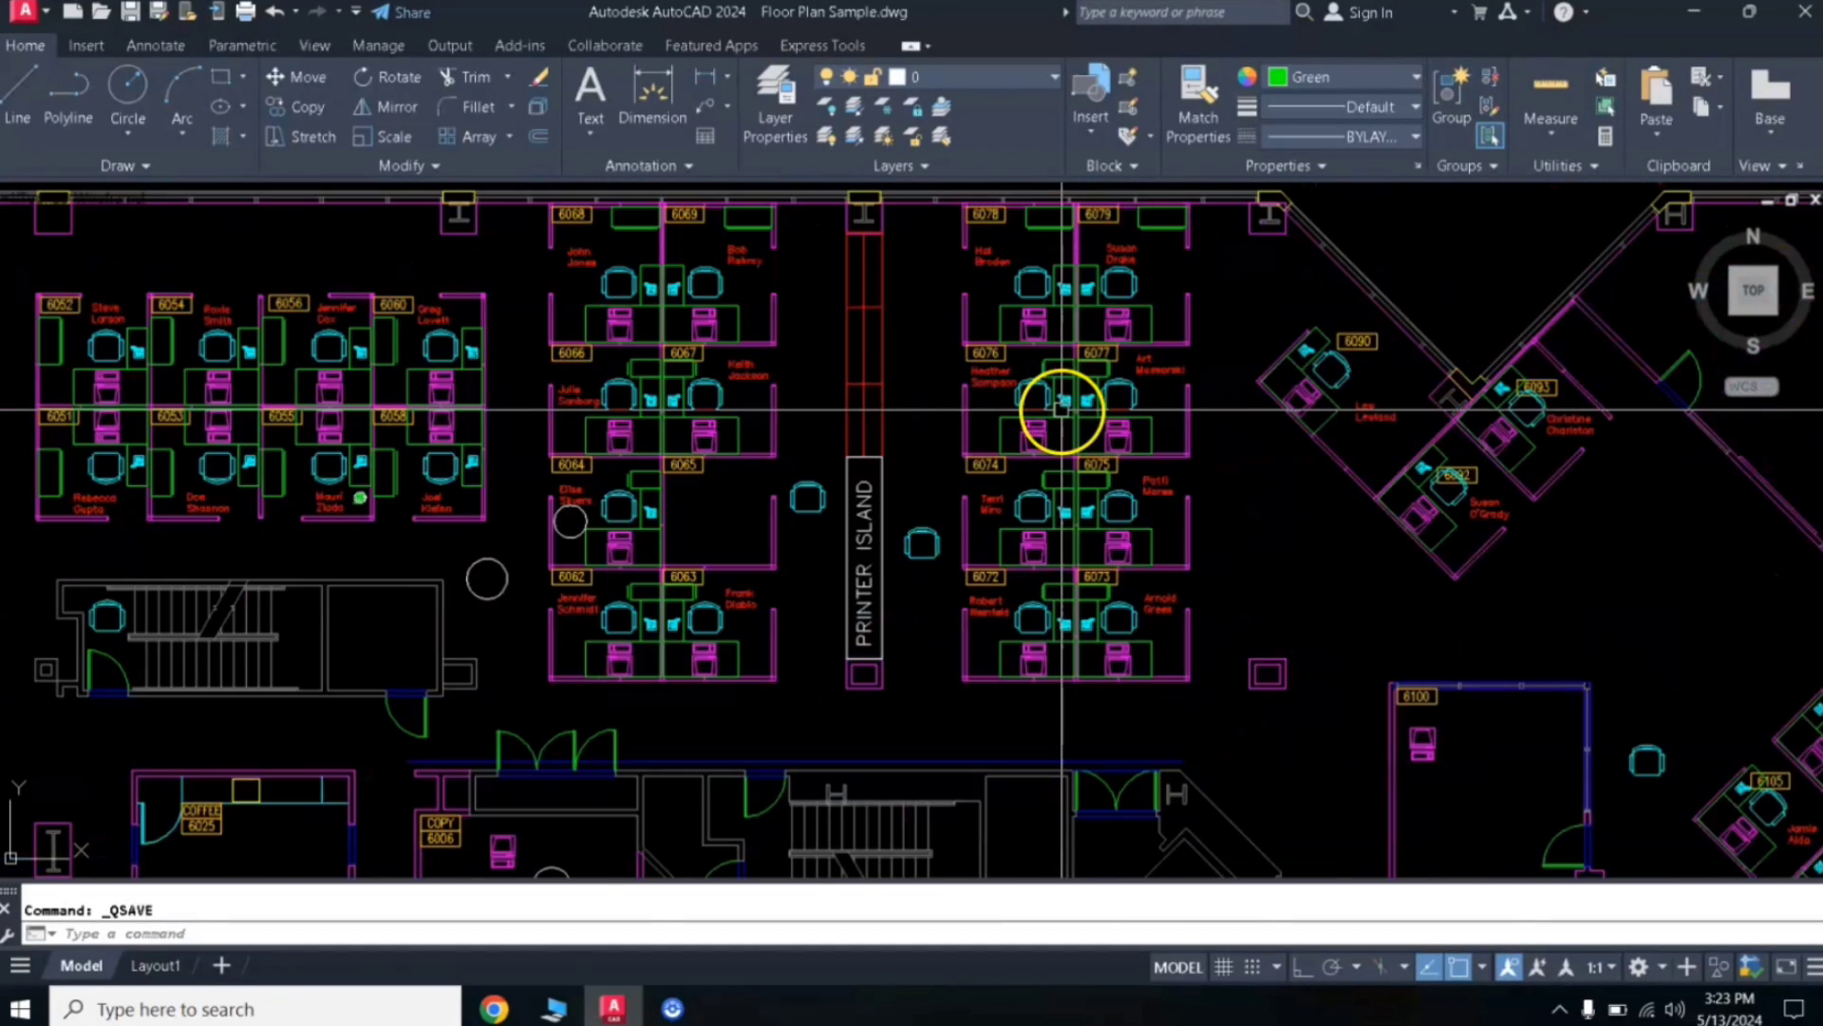
middle_click_drag(676, 638, 835, 567)
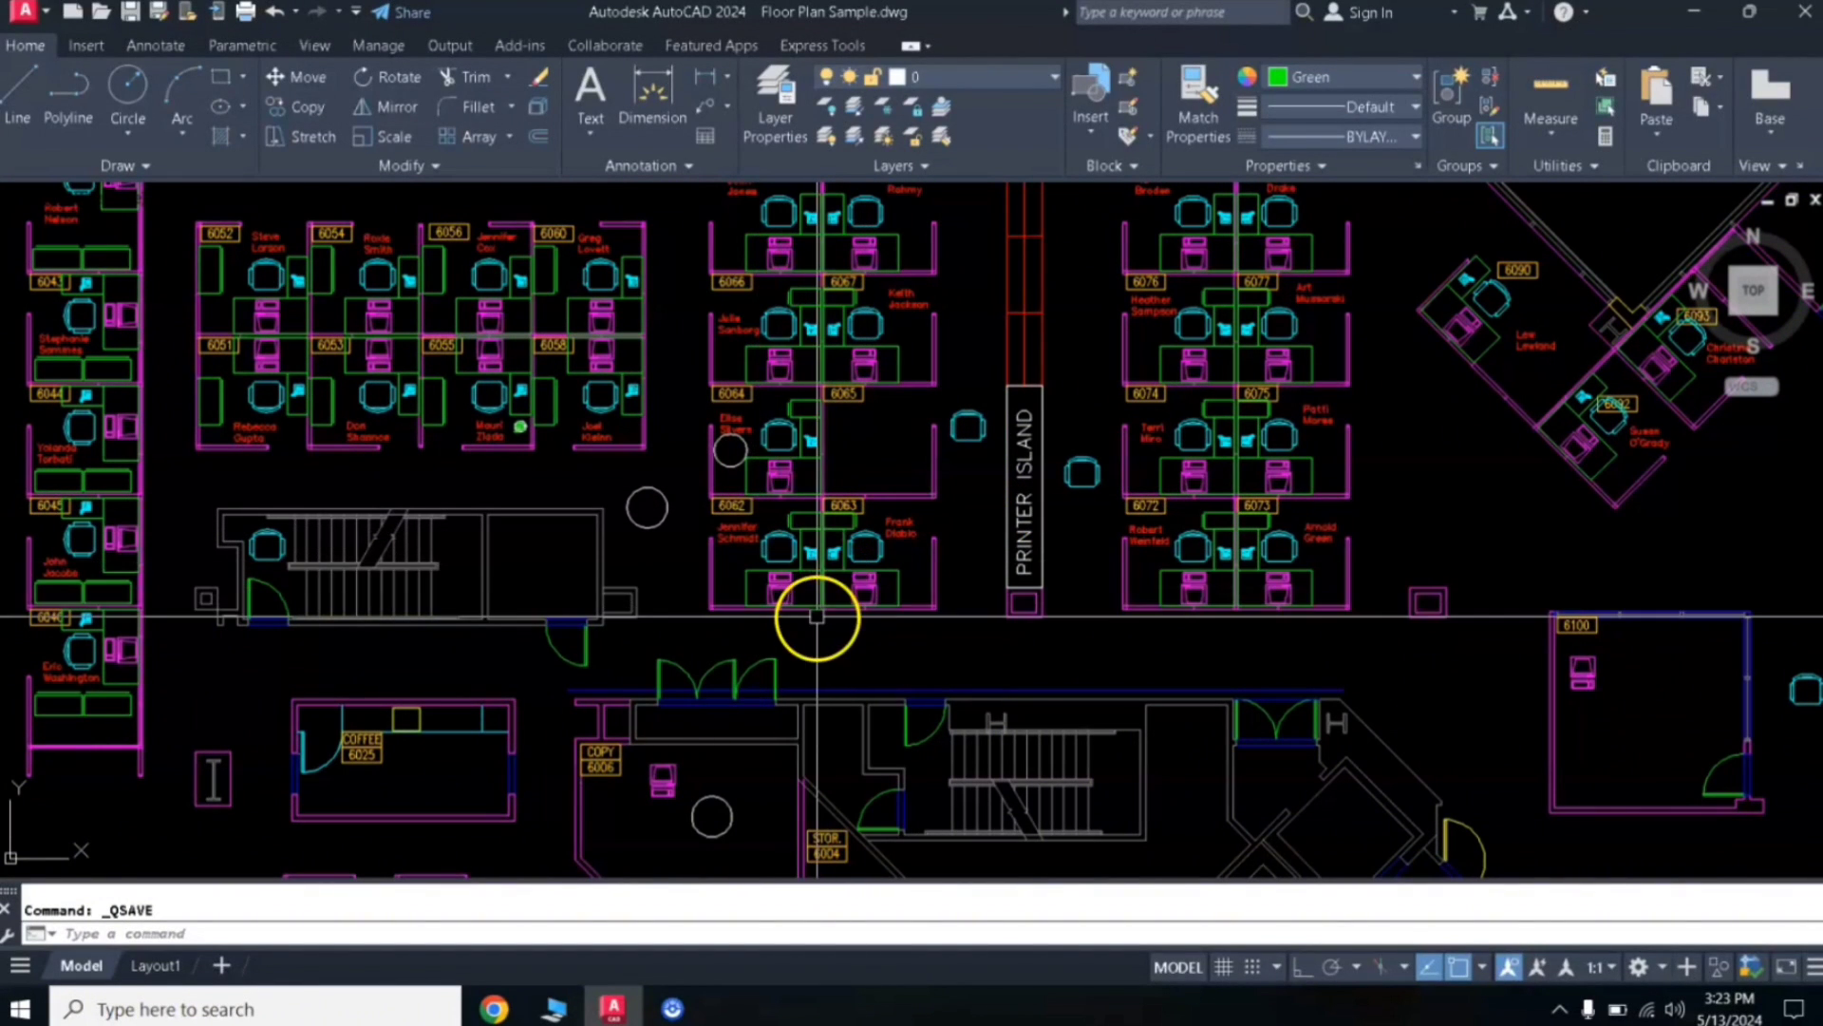
middle_click_drag(476, 399, 747, 431)
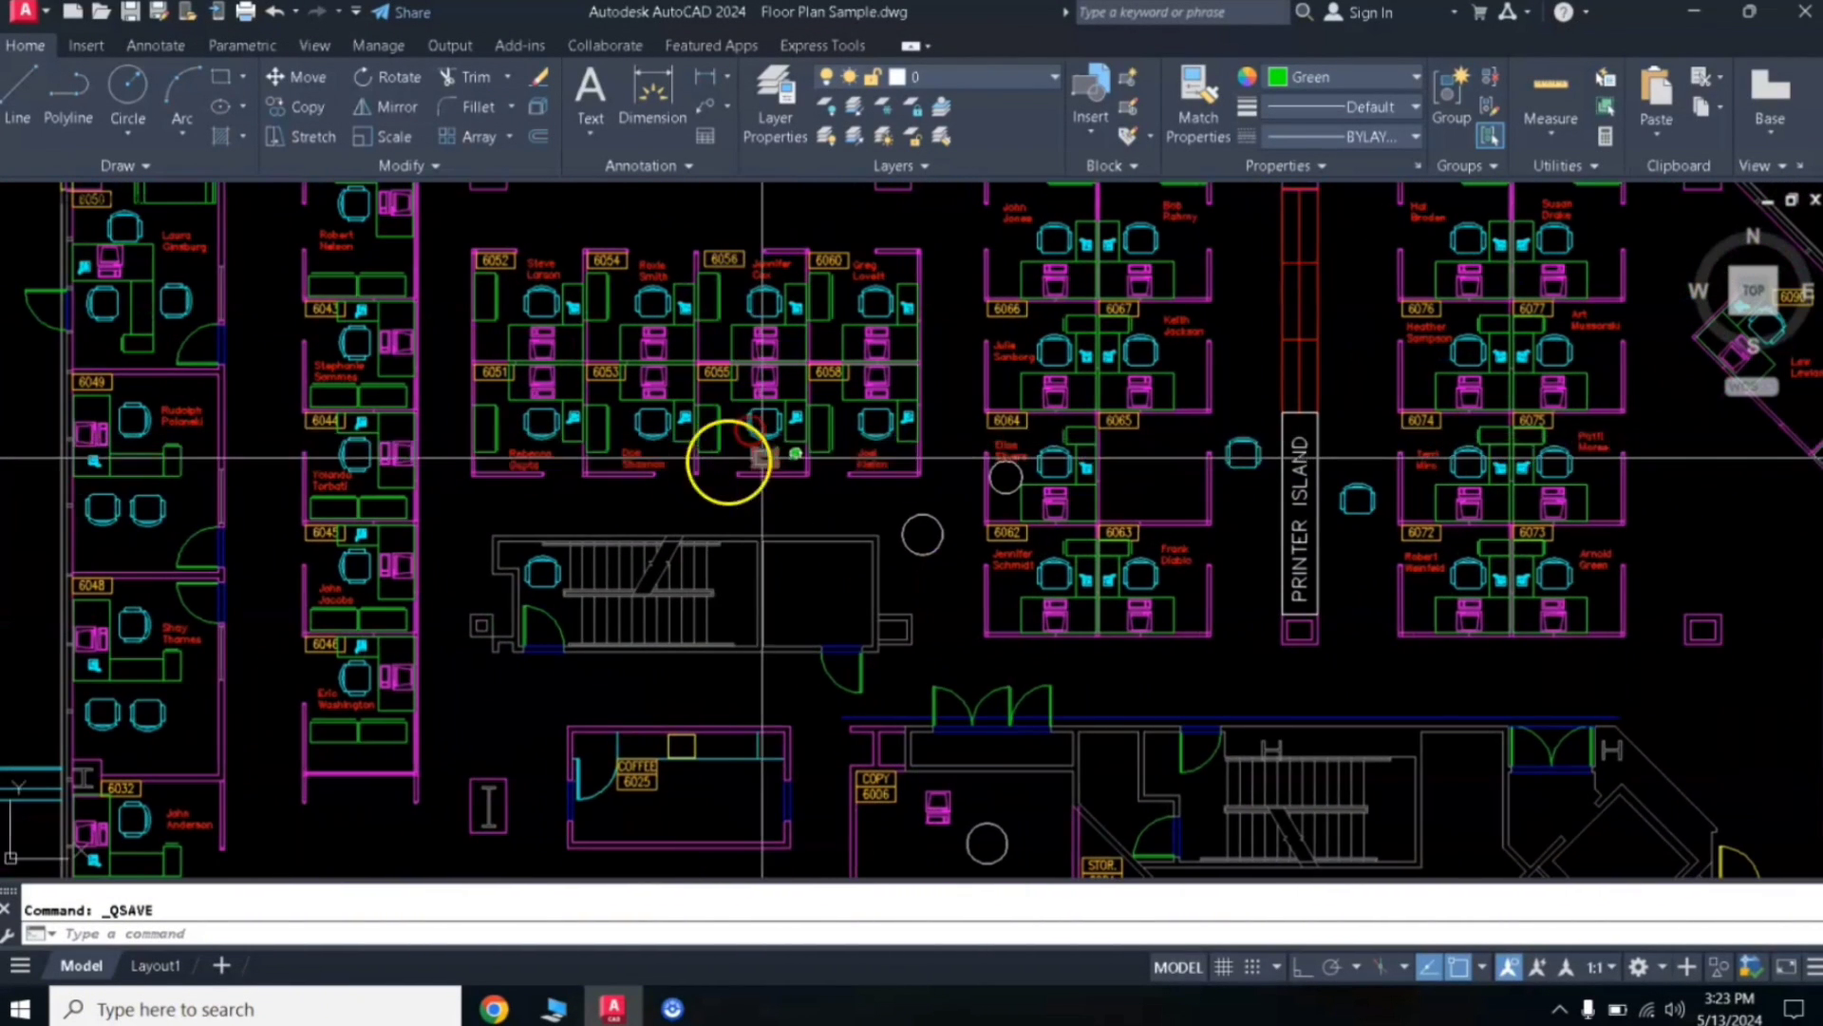
scroll(728, 464, "up", 6)
scroll(794, 395, "up", 3)
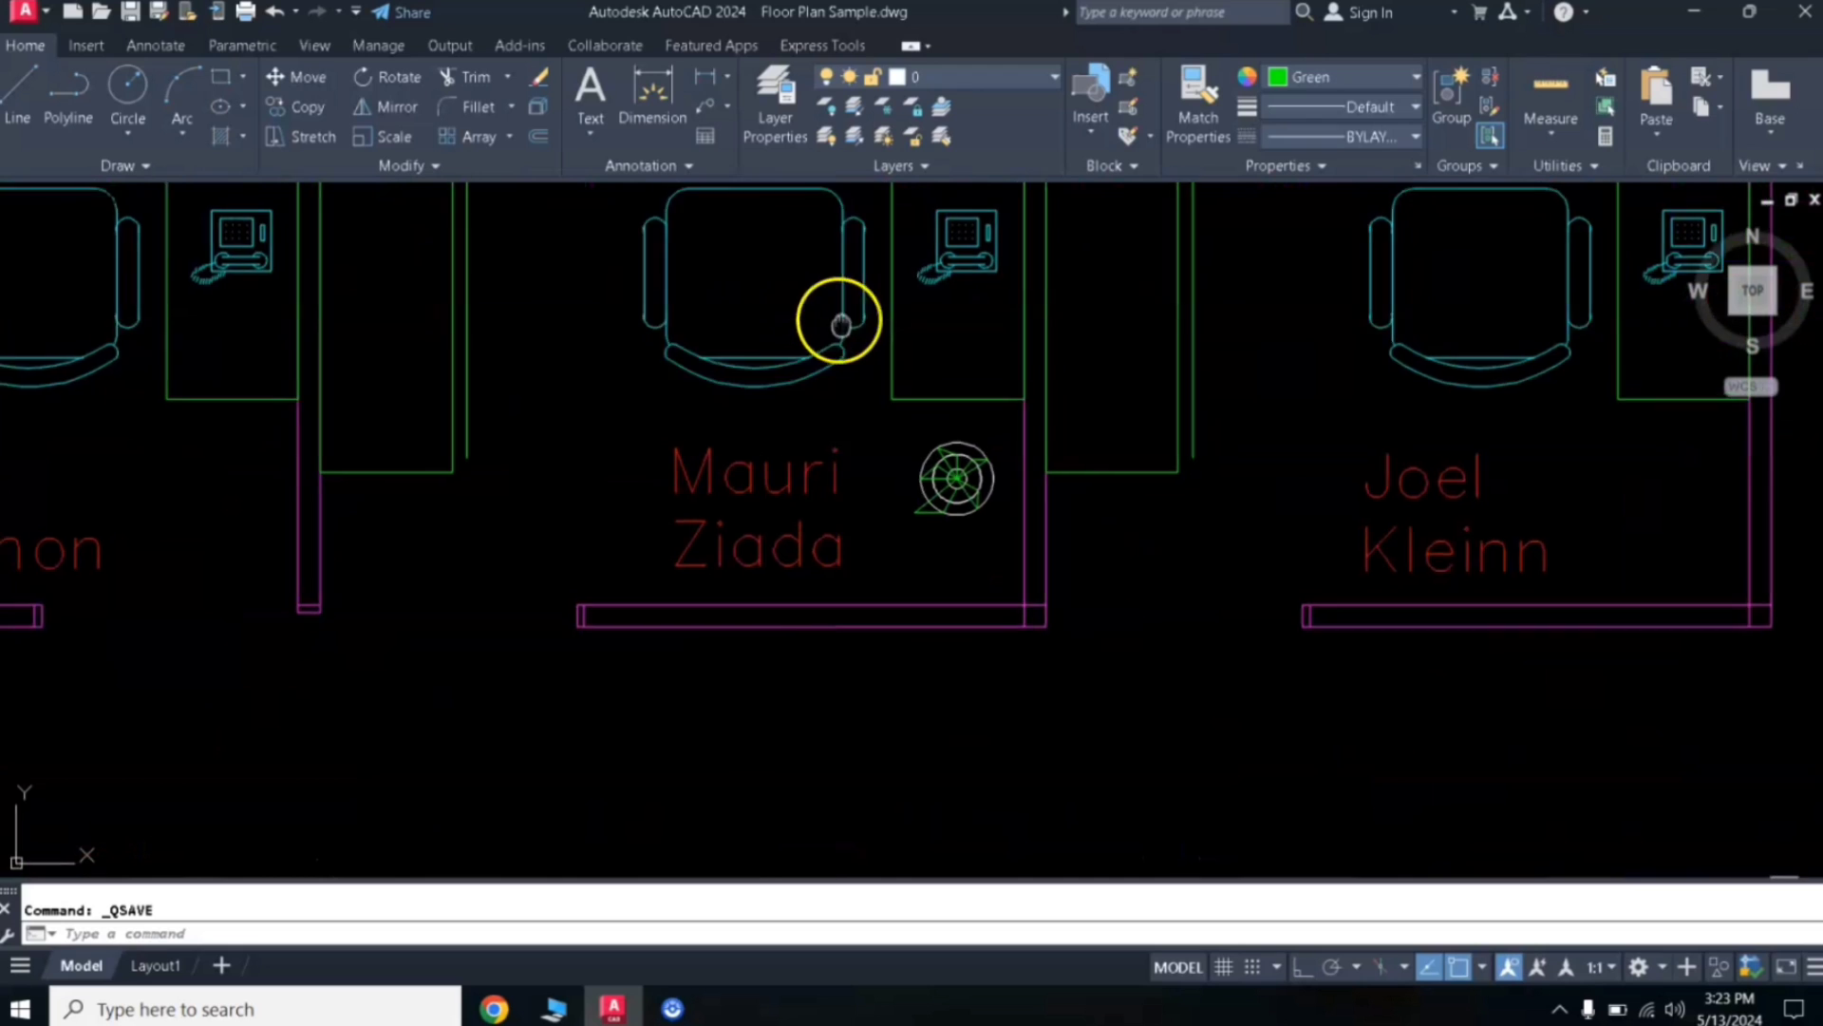
Run LIST on the telephone symbol in cubicle 6055 to check its block name, and close the text window
middle_click_drag(841, 325, 810, 456)
middle_click_drag(778, 375, 890, 473)
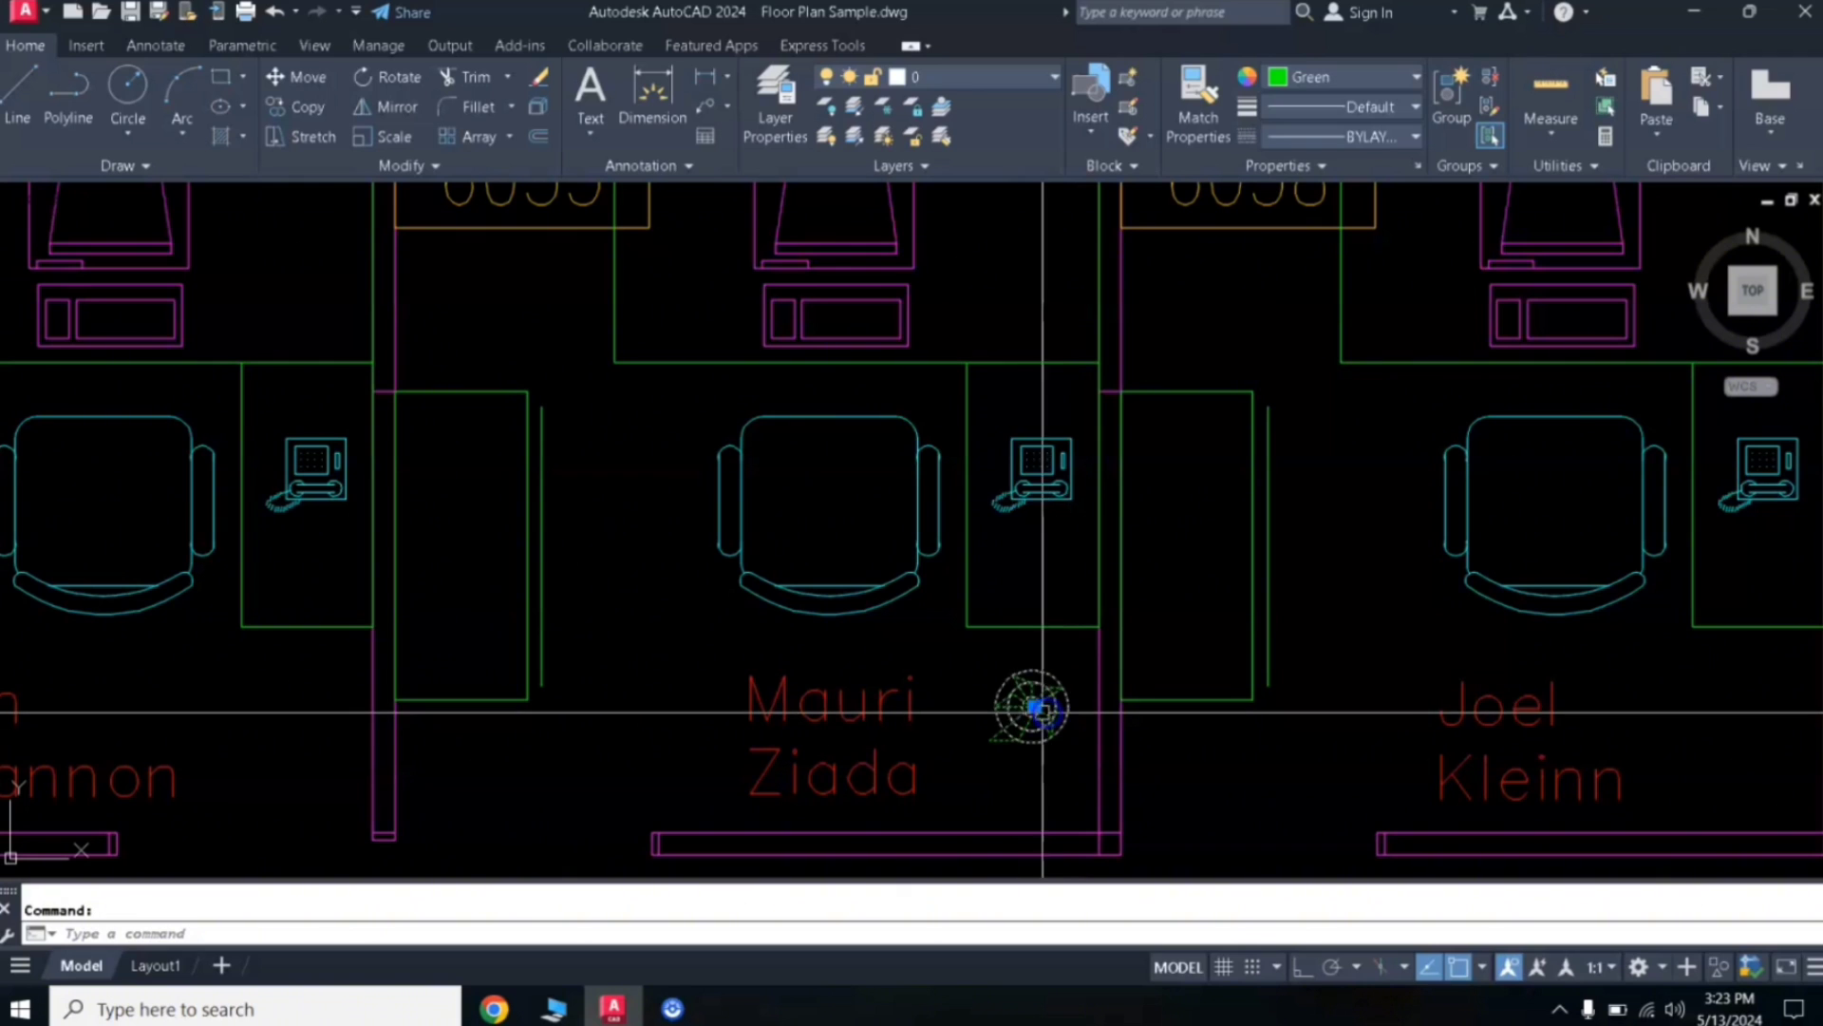
scroll(997, 717, "up", 4)
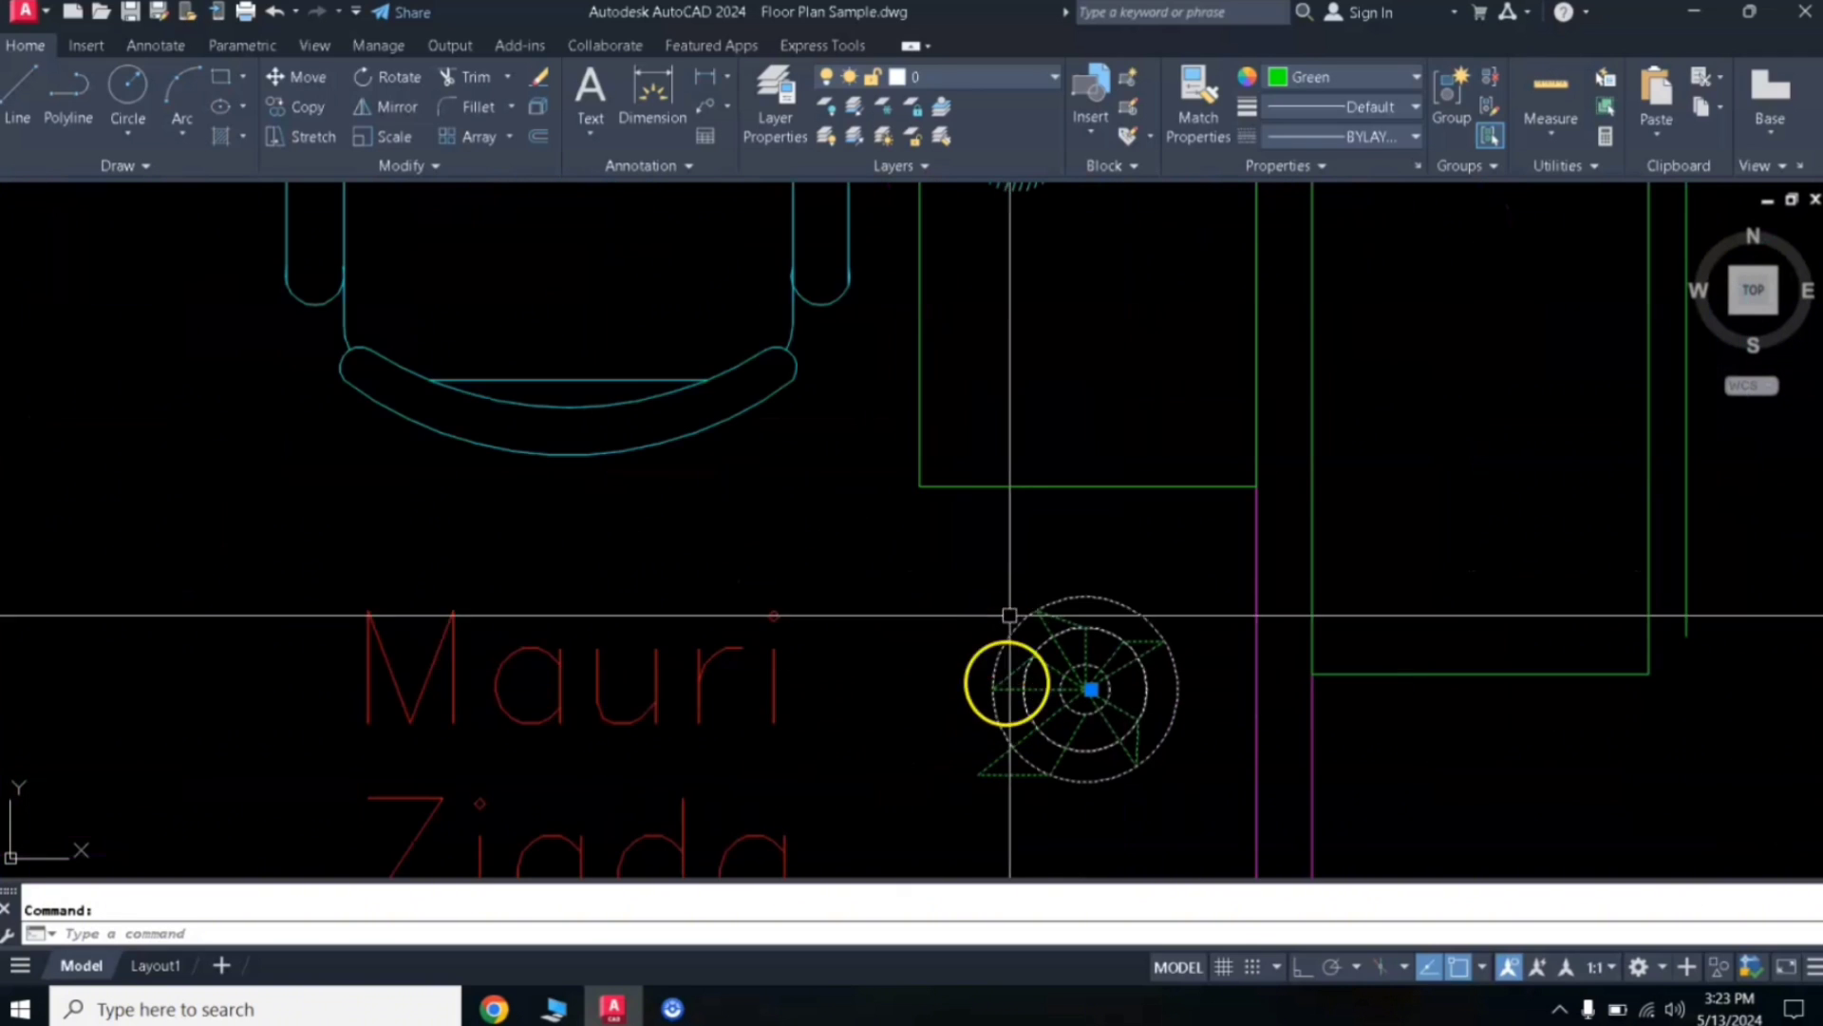
scroll(1008, 569, "down", 2)
middle_click_drag(993, 497, 1036, 603)
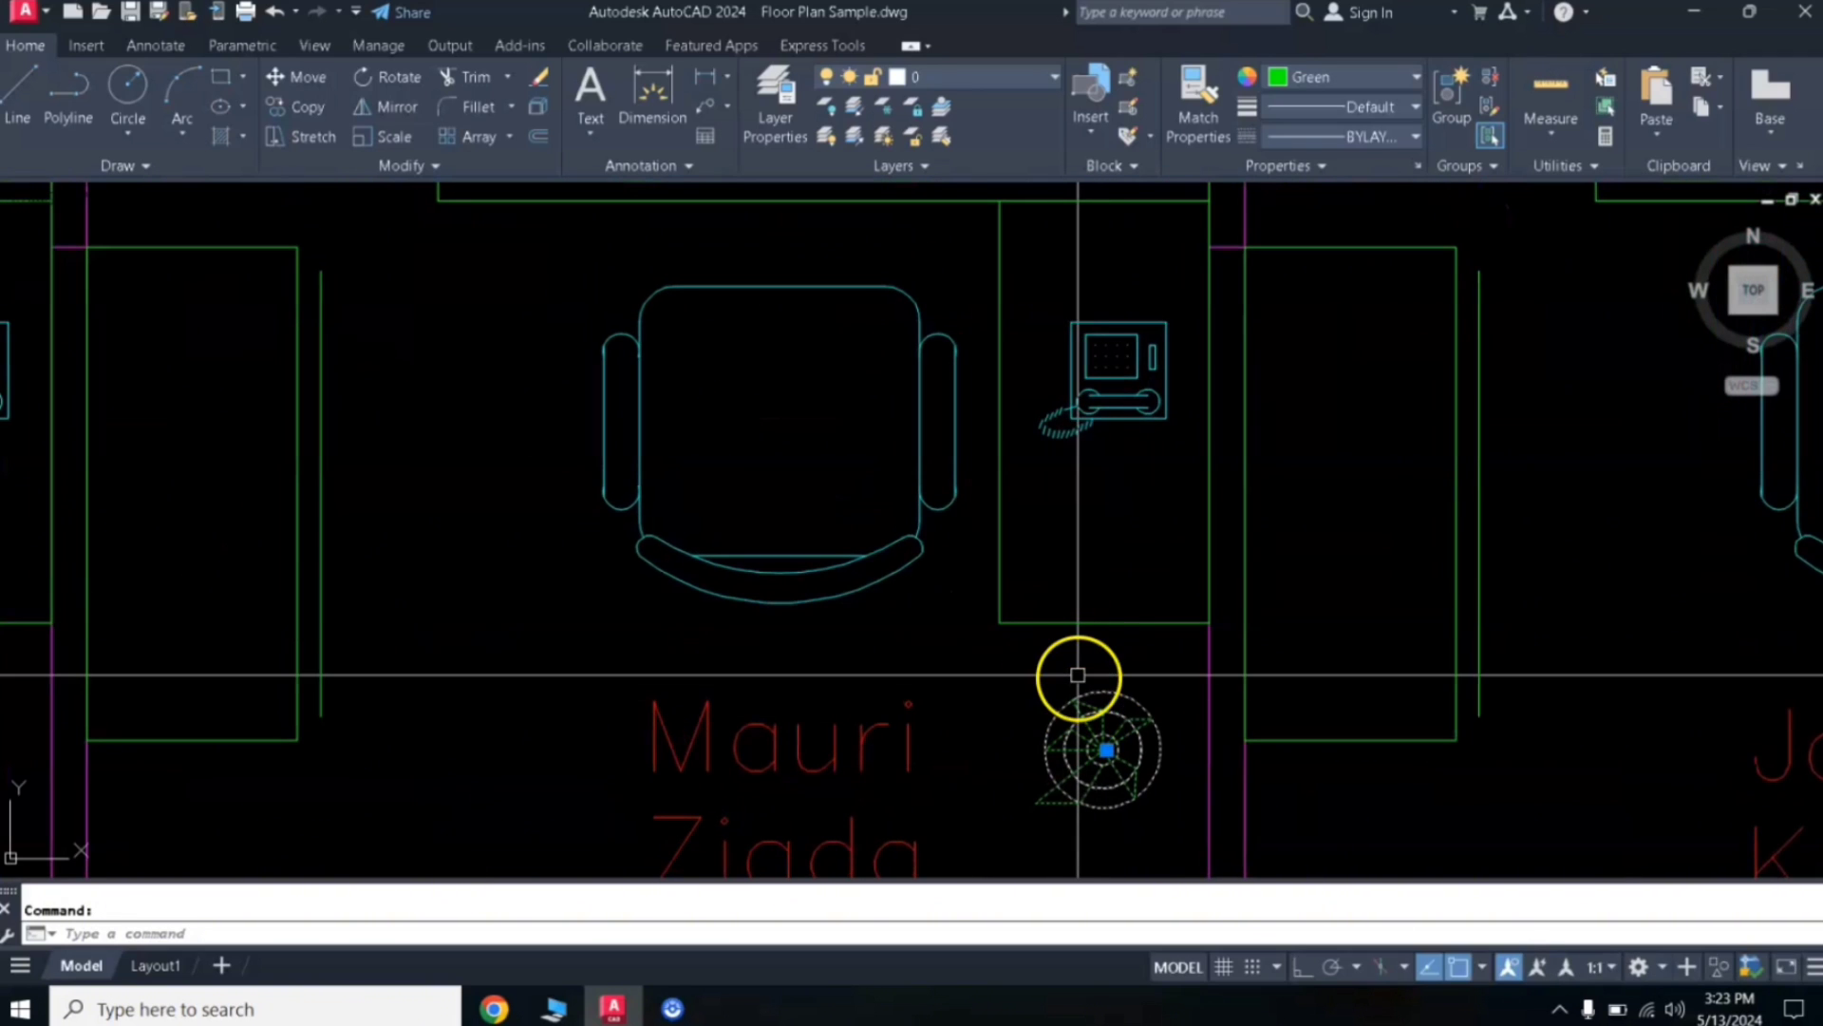
key("Escape")
type("l")
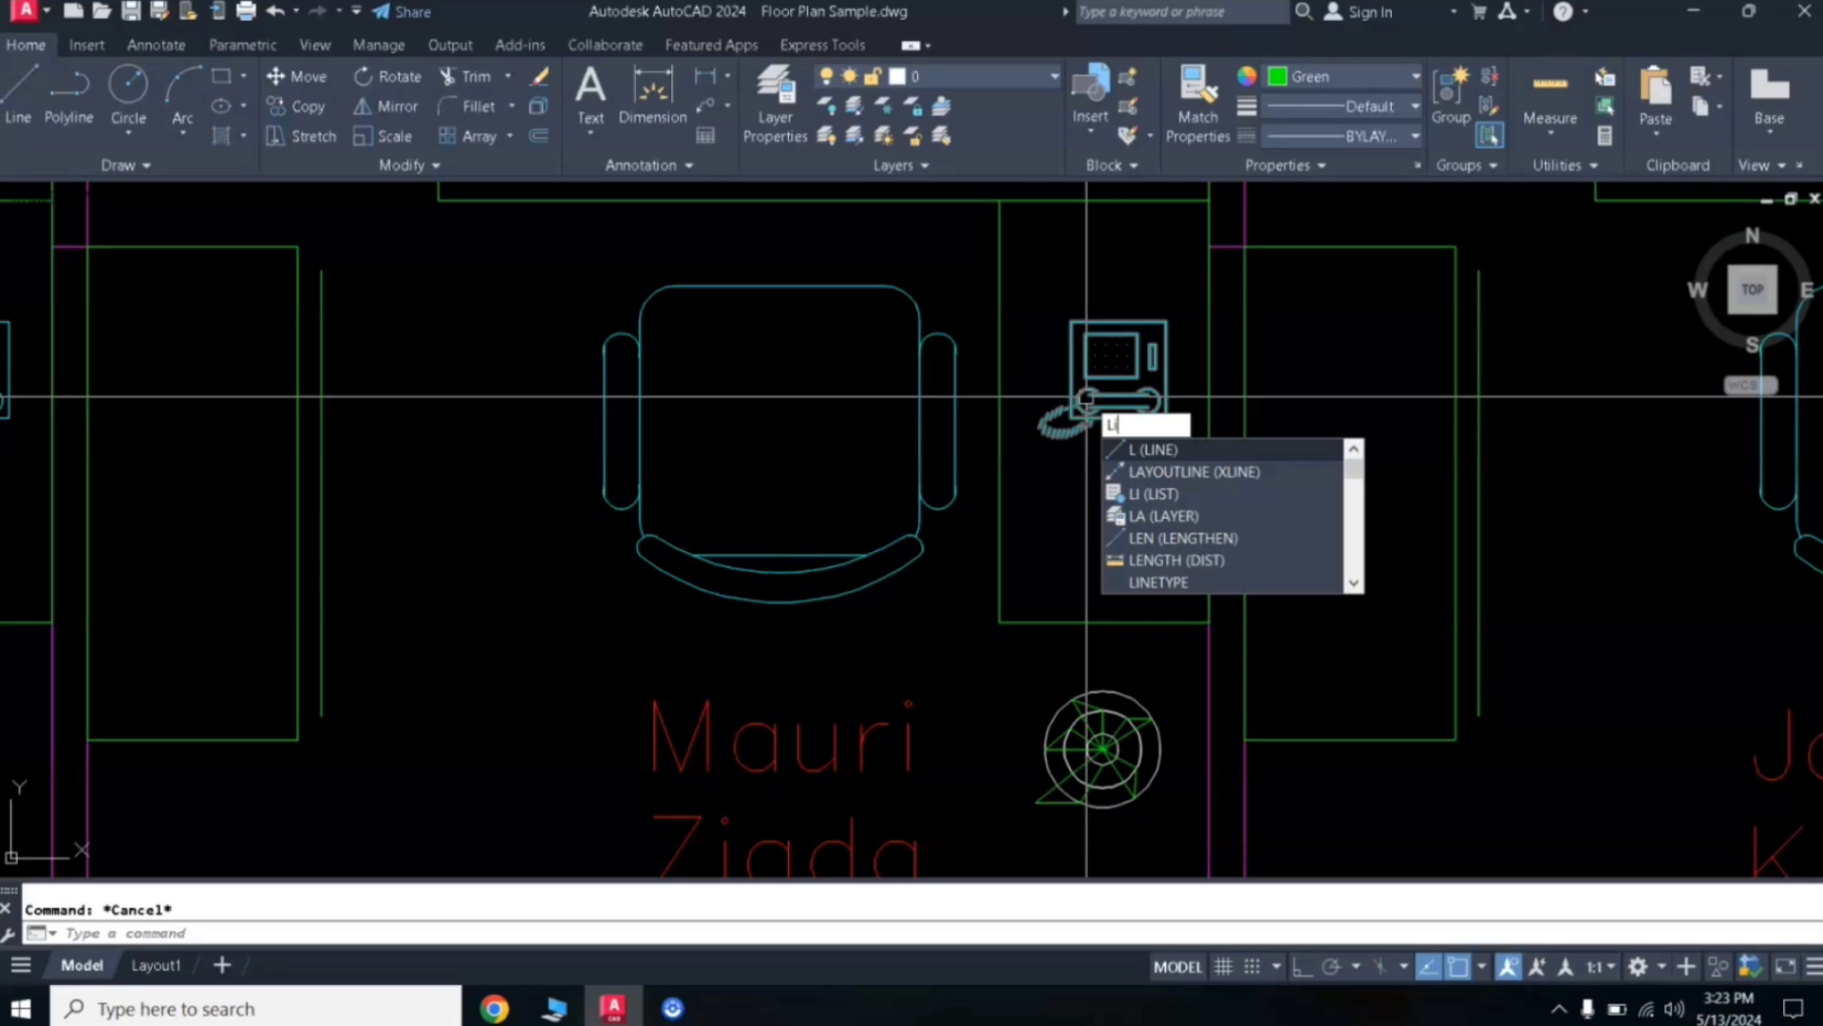
type("ist")
key("Return")
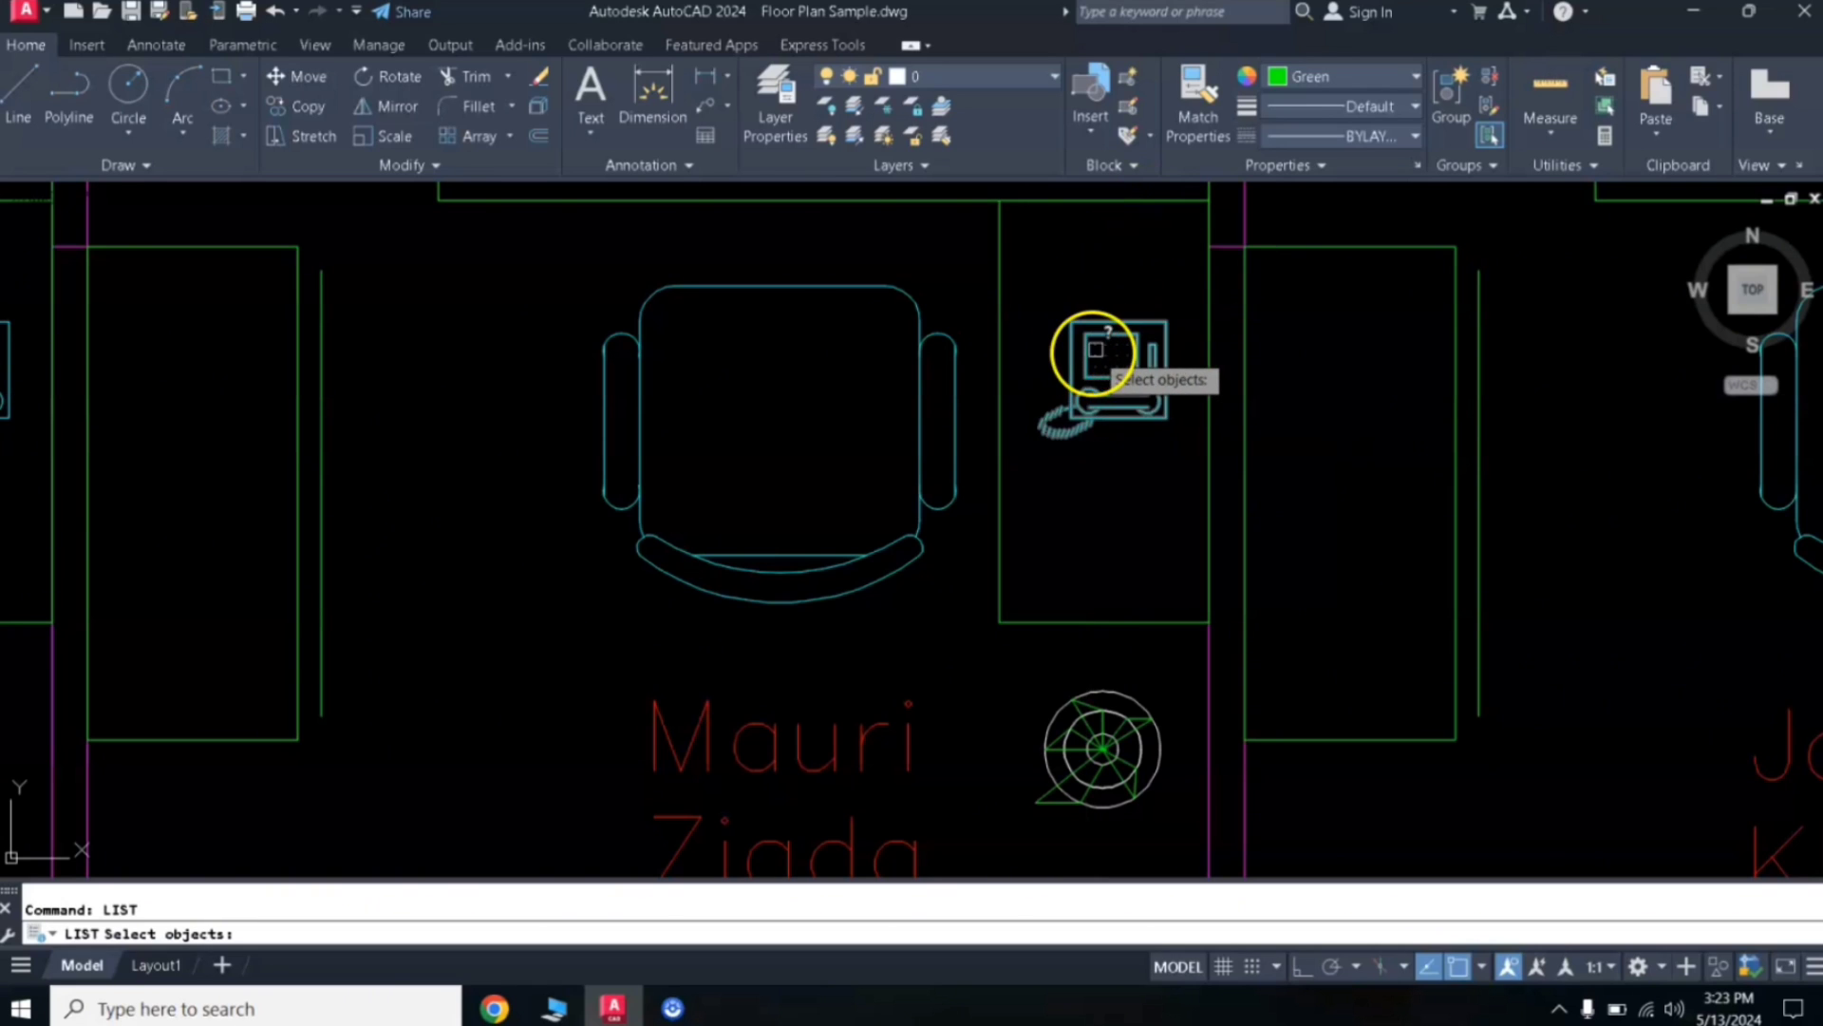
key("Return")
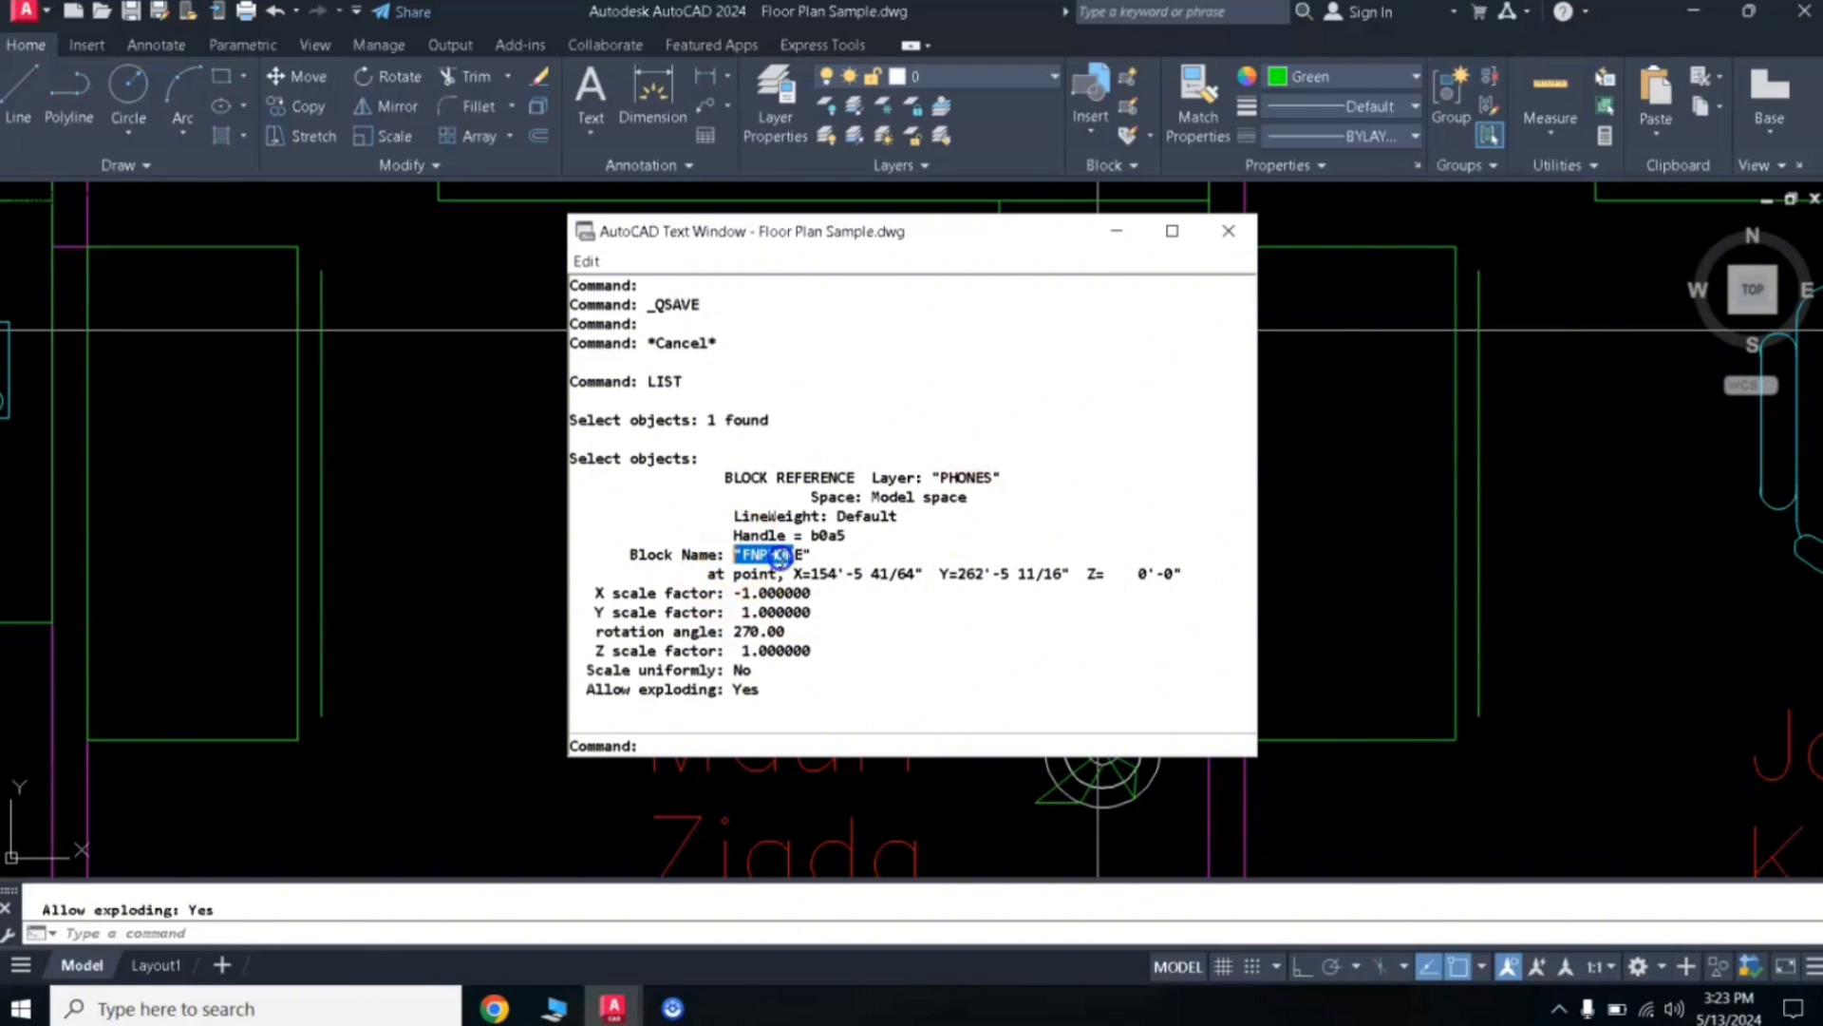
left_click(1226, 232)
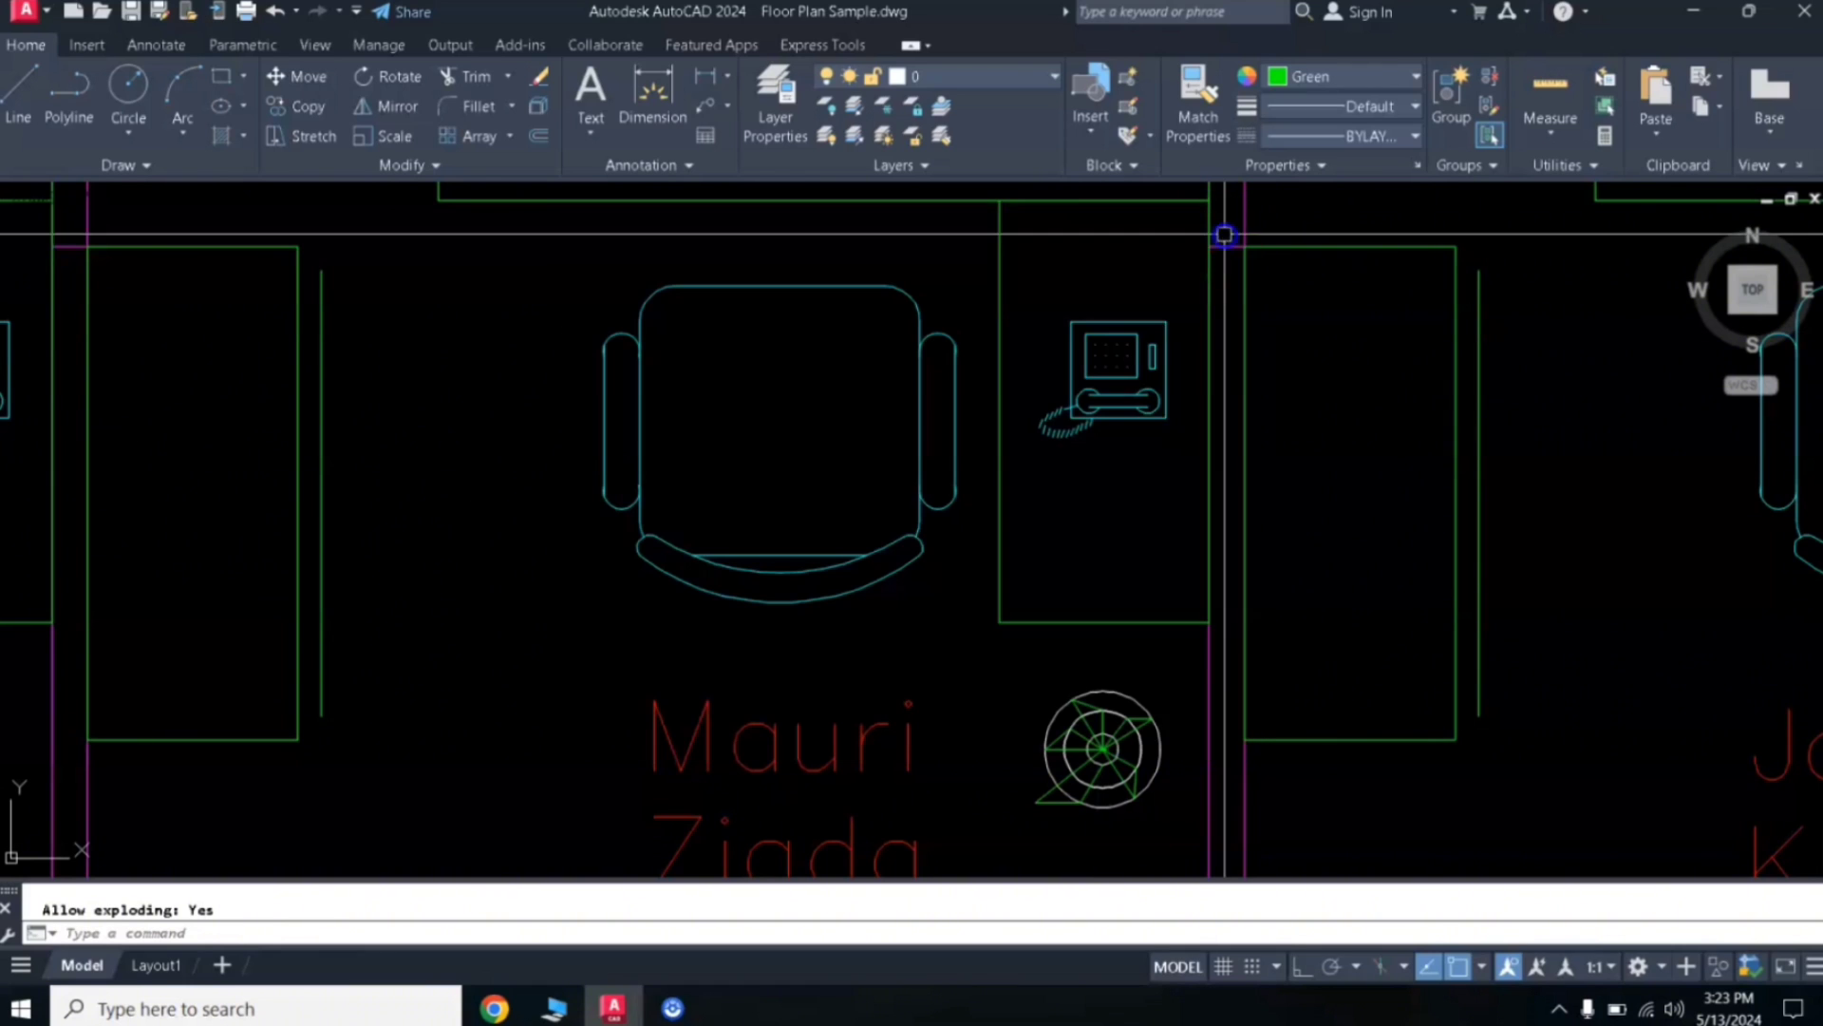
Repeat LIST on the round symbol below the desk in cubicle 6055 to check its block name
key("Return")
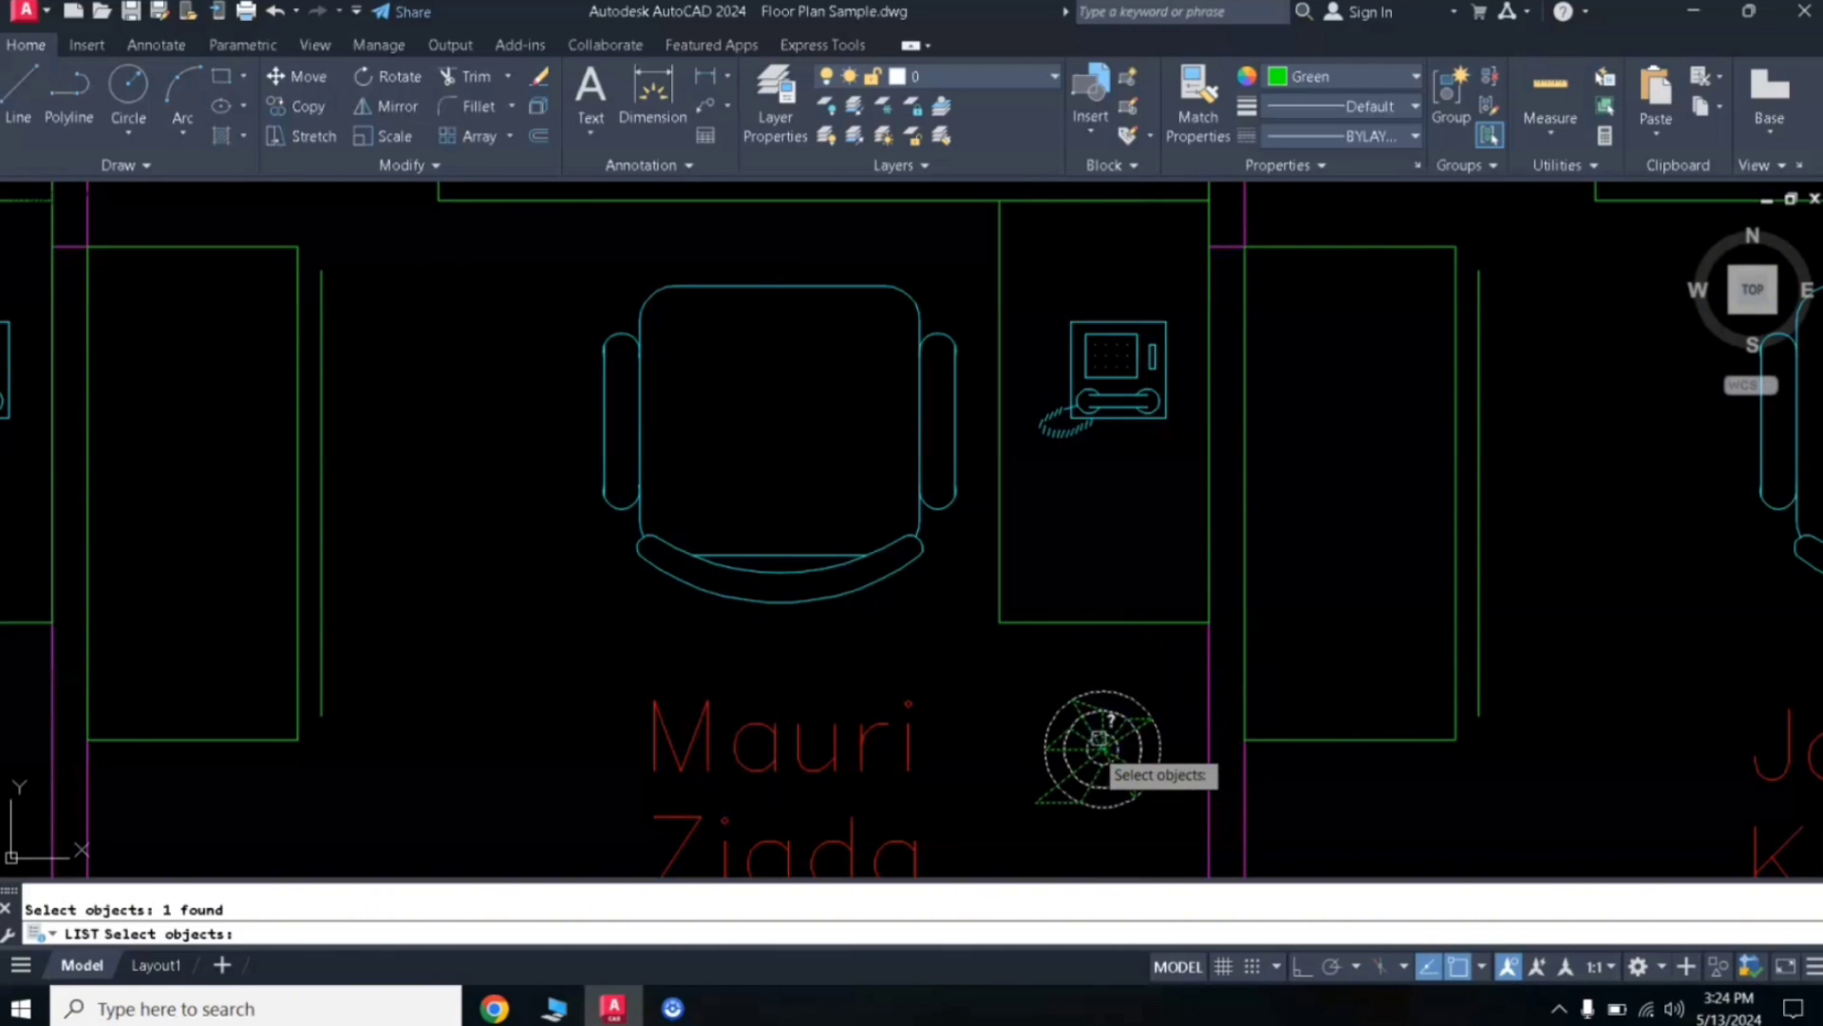
key("Return")
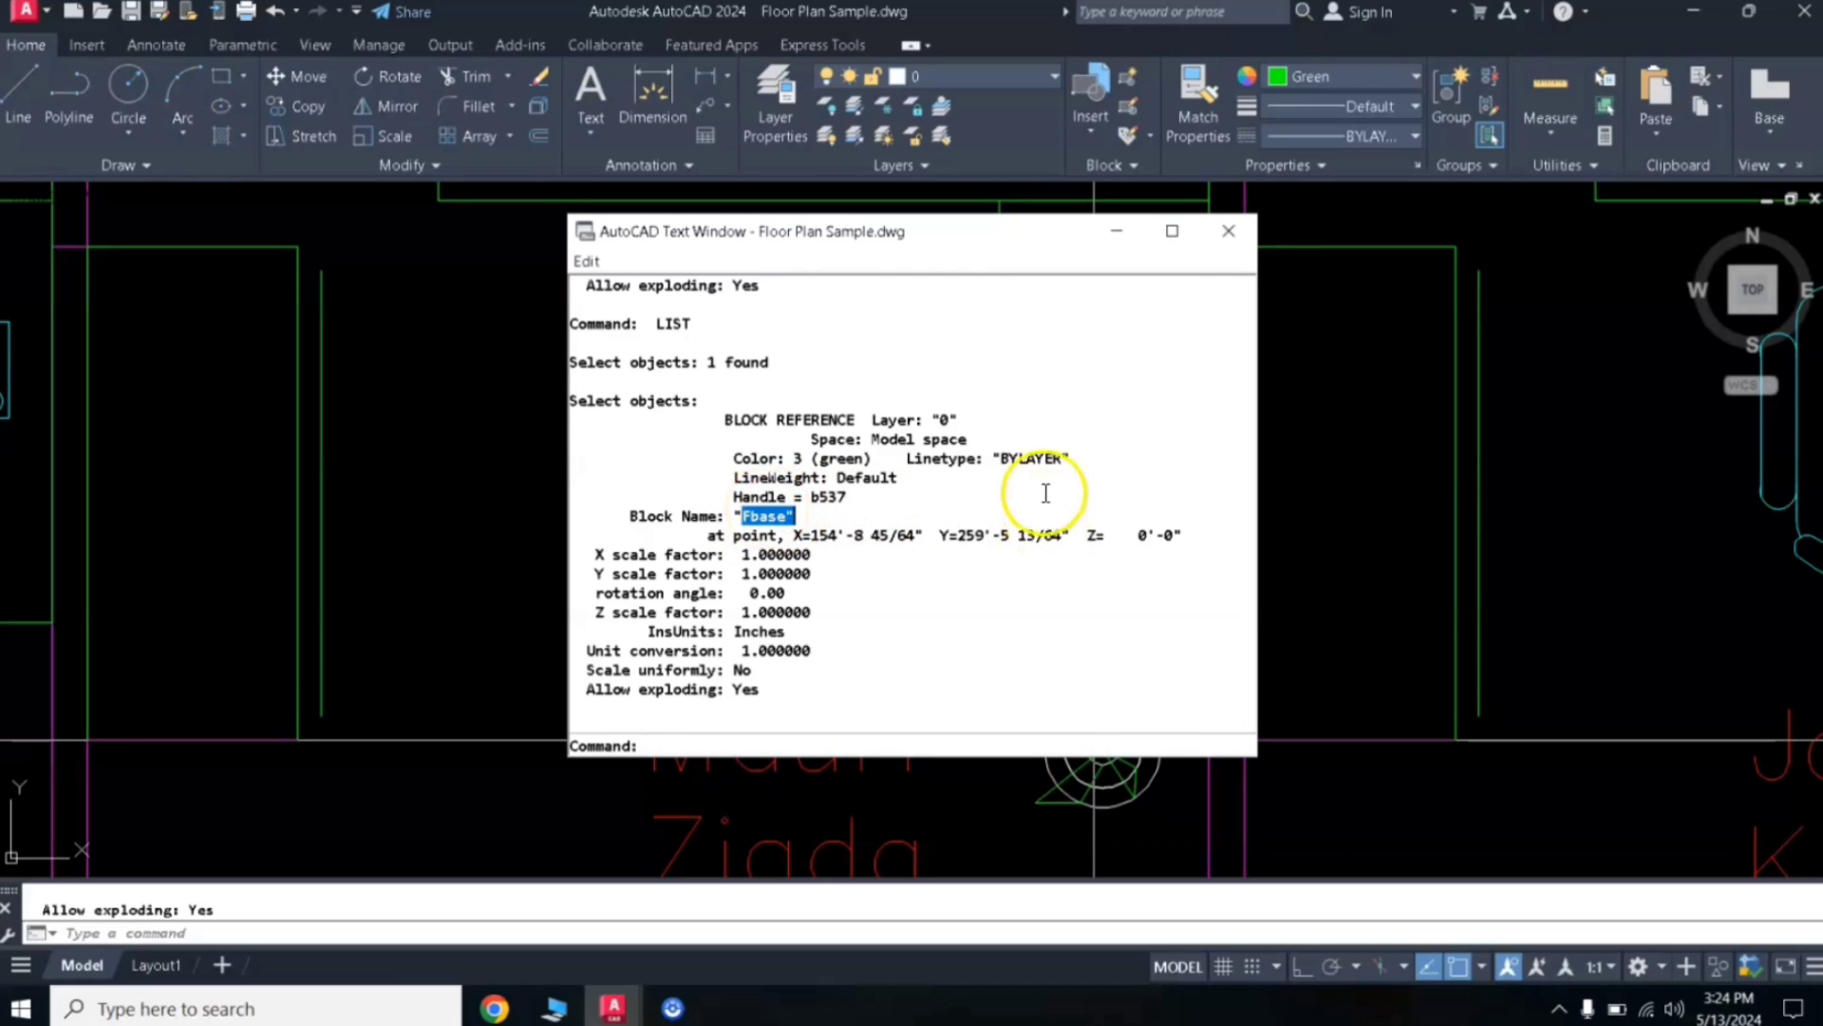
left_click(1230, 234)
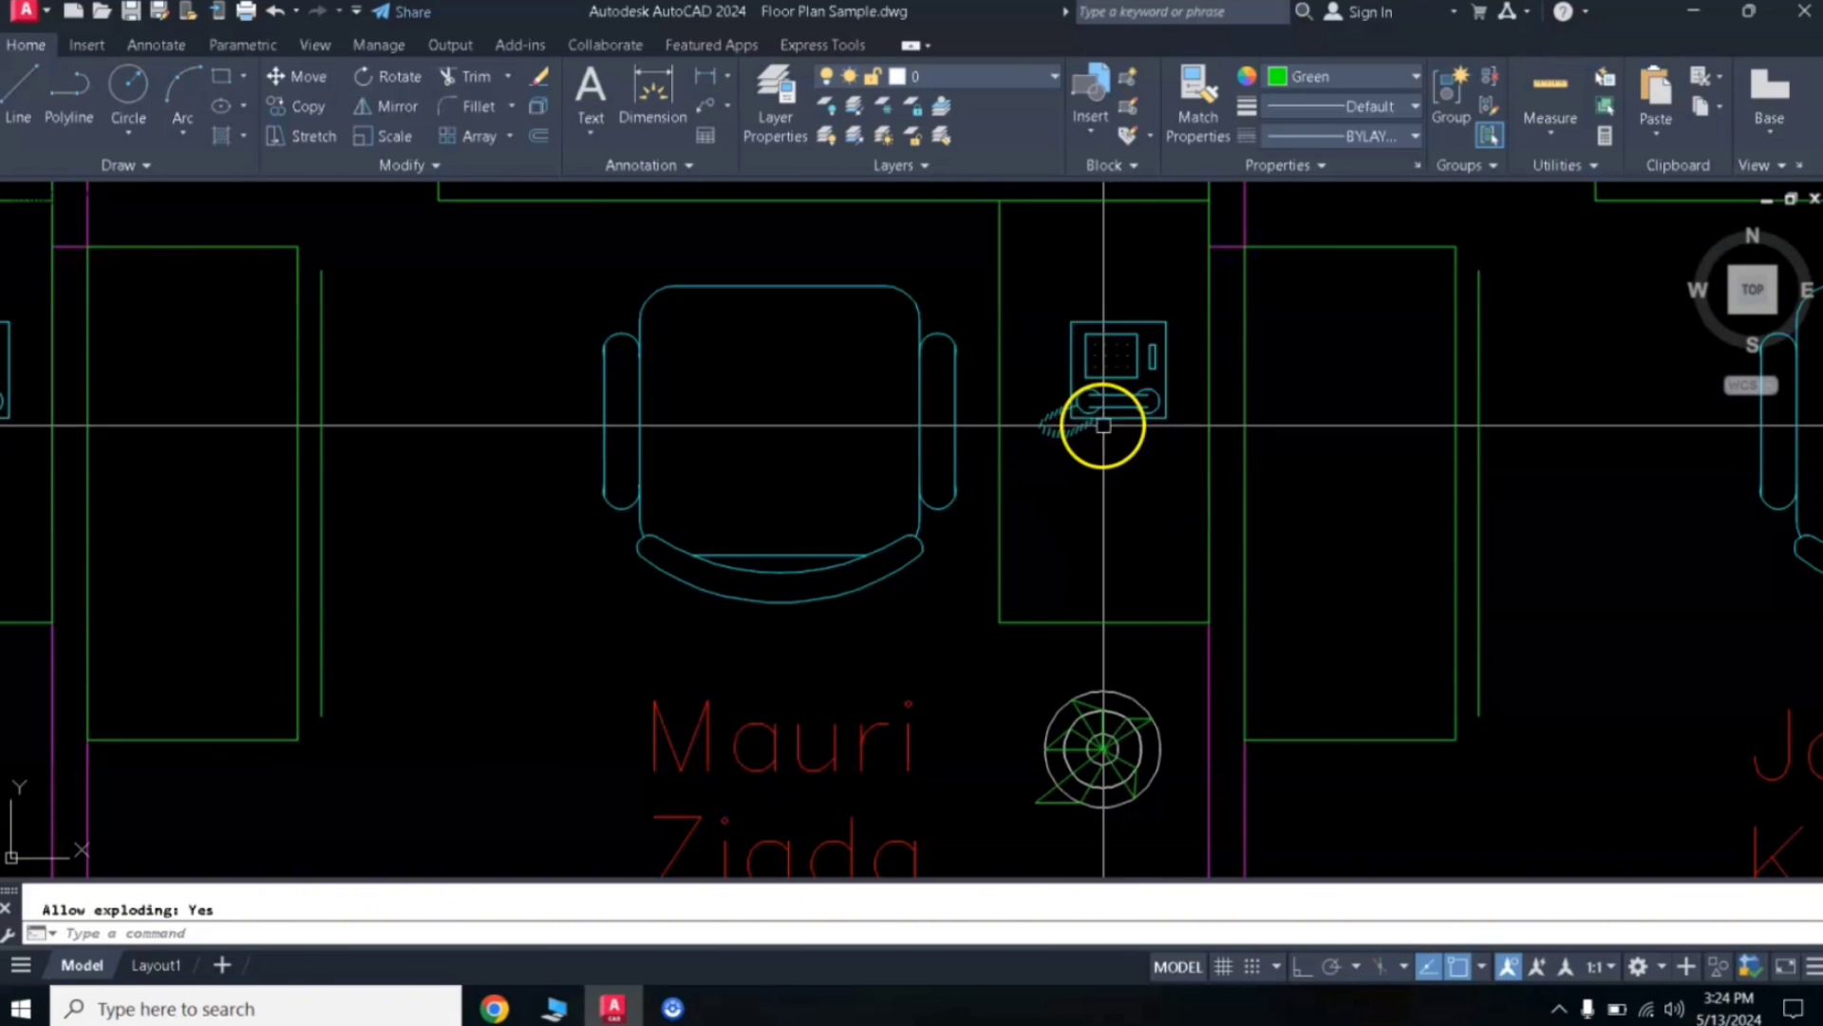
Start BLOCKREPLACE and pick the telephone symbol in cubicle 6055 so that FNPHONE is the block being replaced
middle_click_drag(1107, 410, 1168, 461)
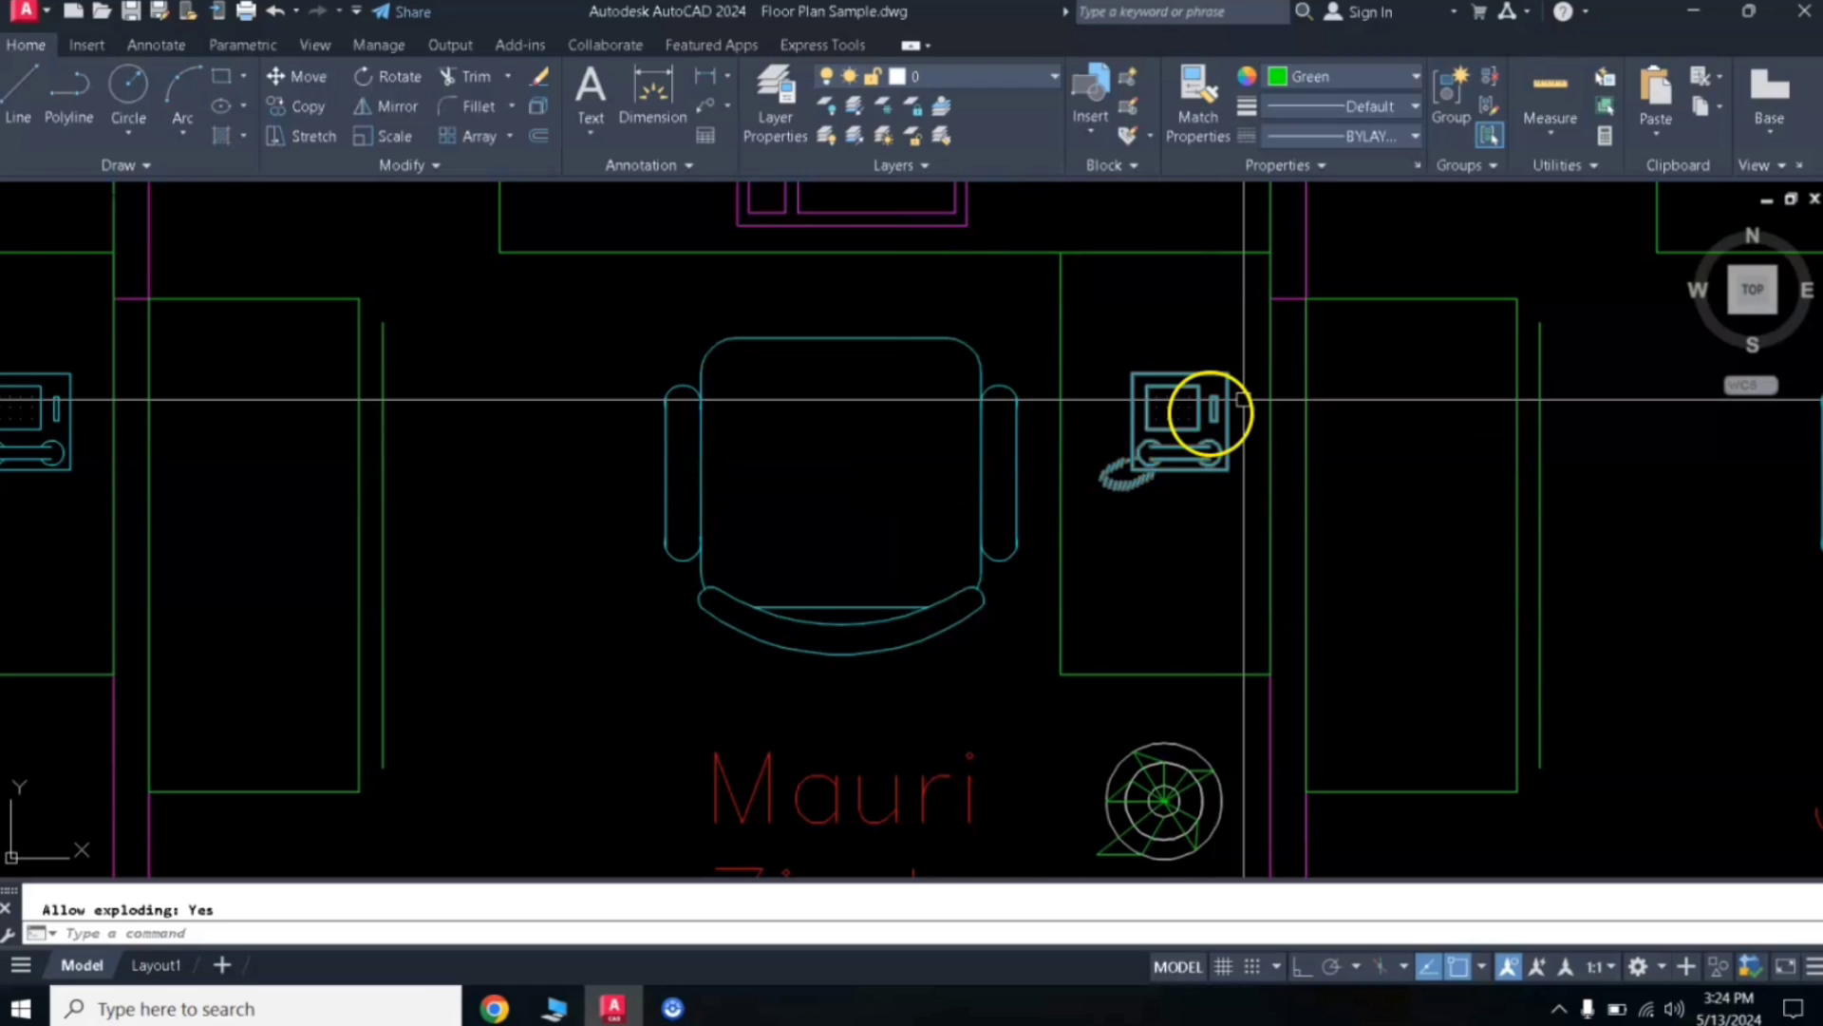
scroll(826, 472, "down", 2)
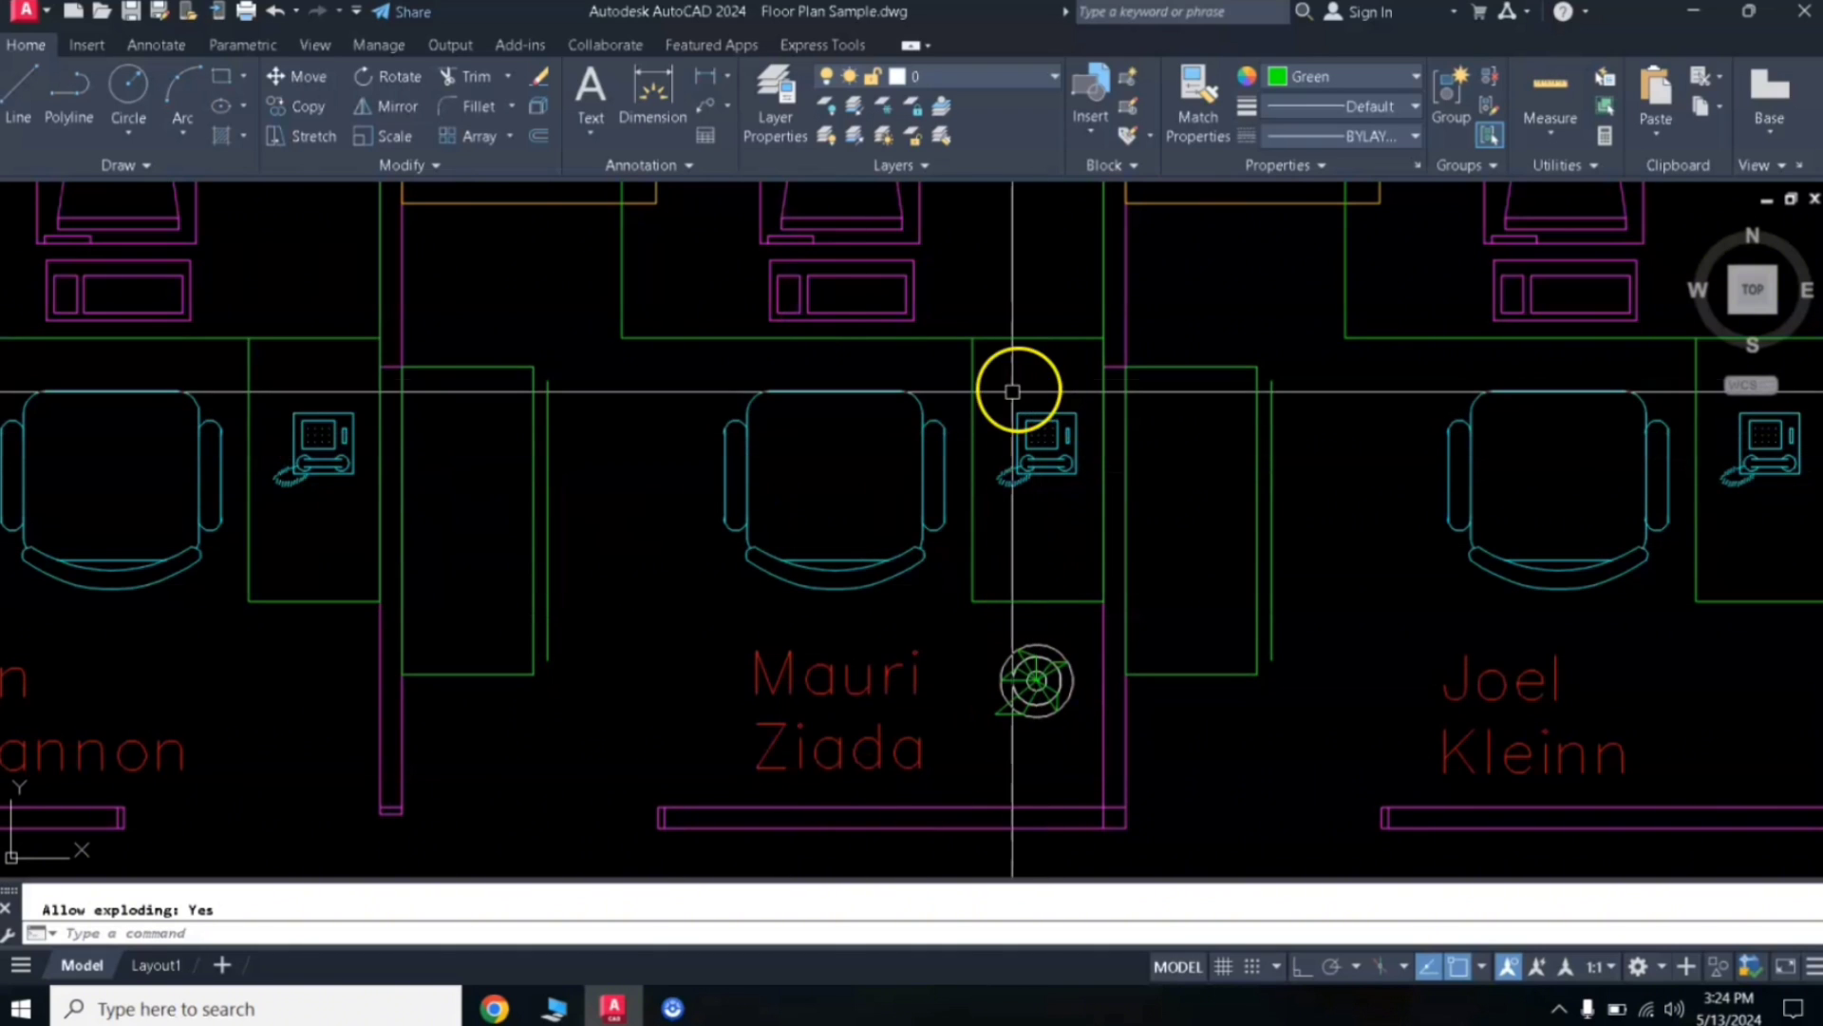
scroll(1035, 422, "up", 3)
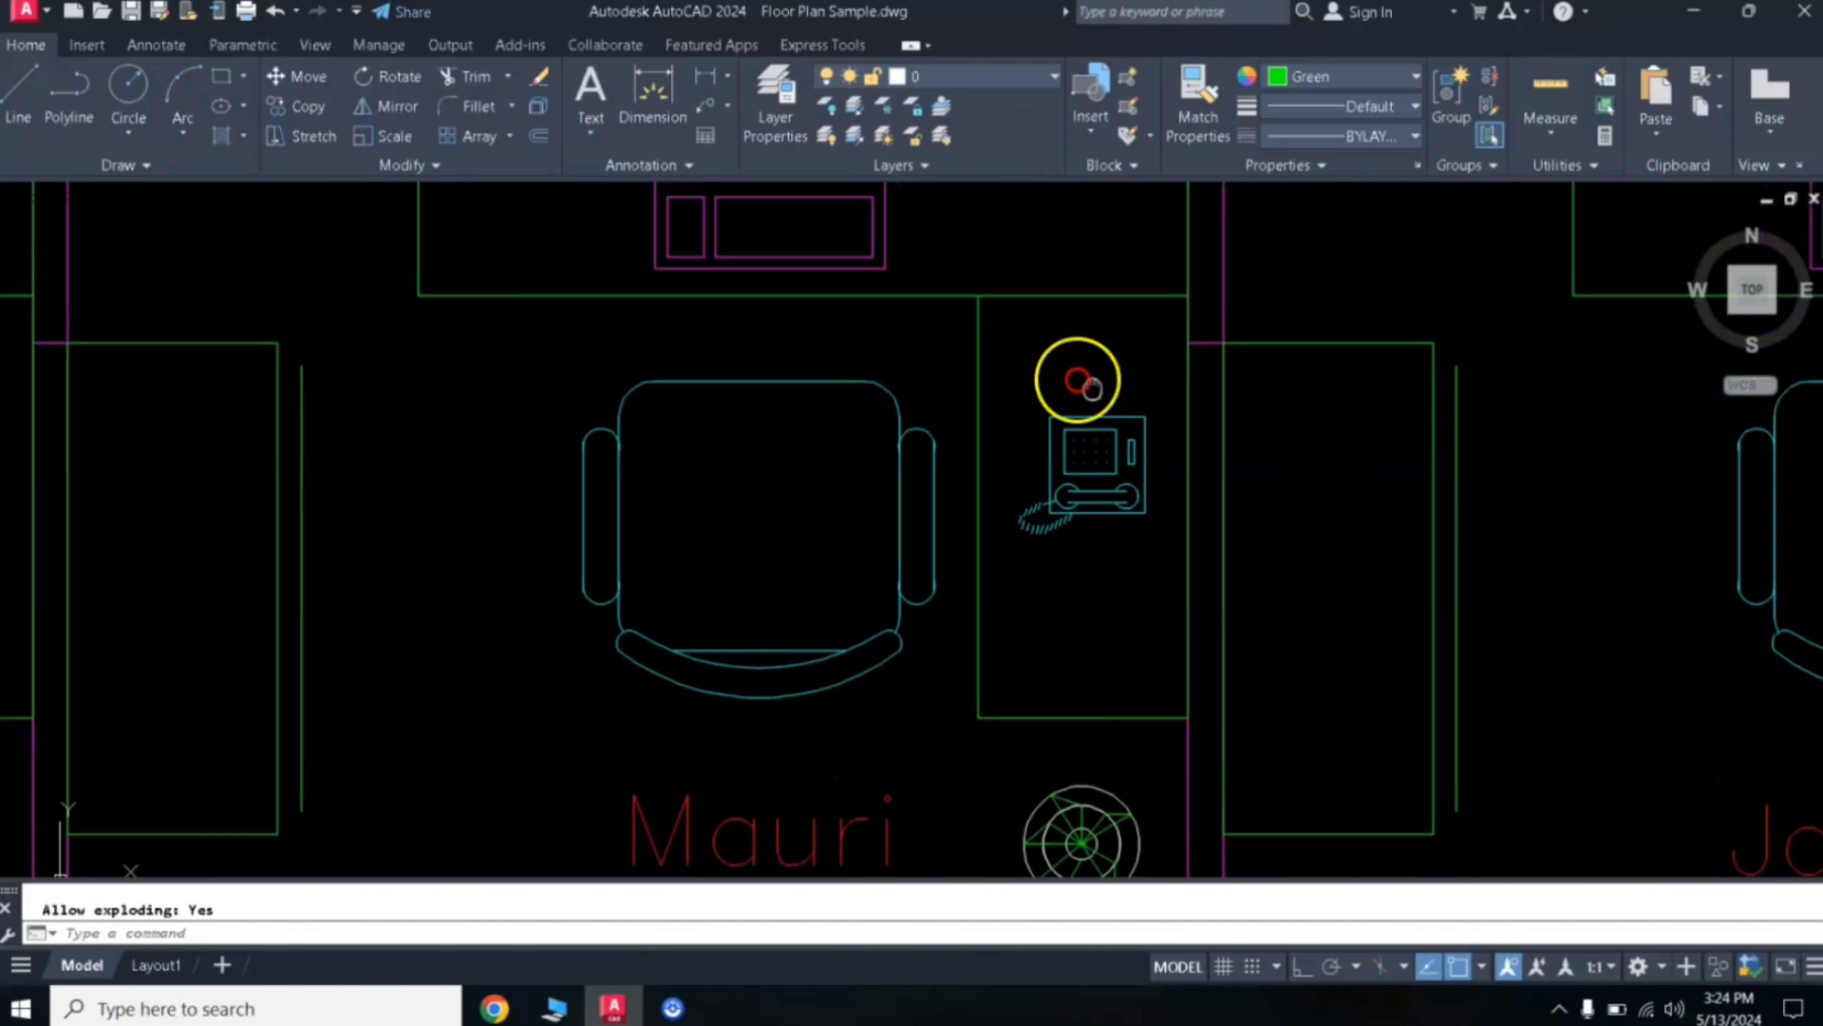
type("BLOCK")
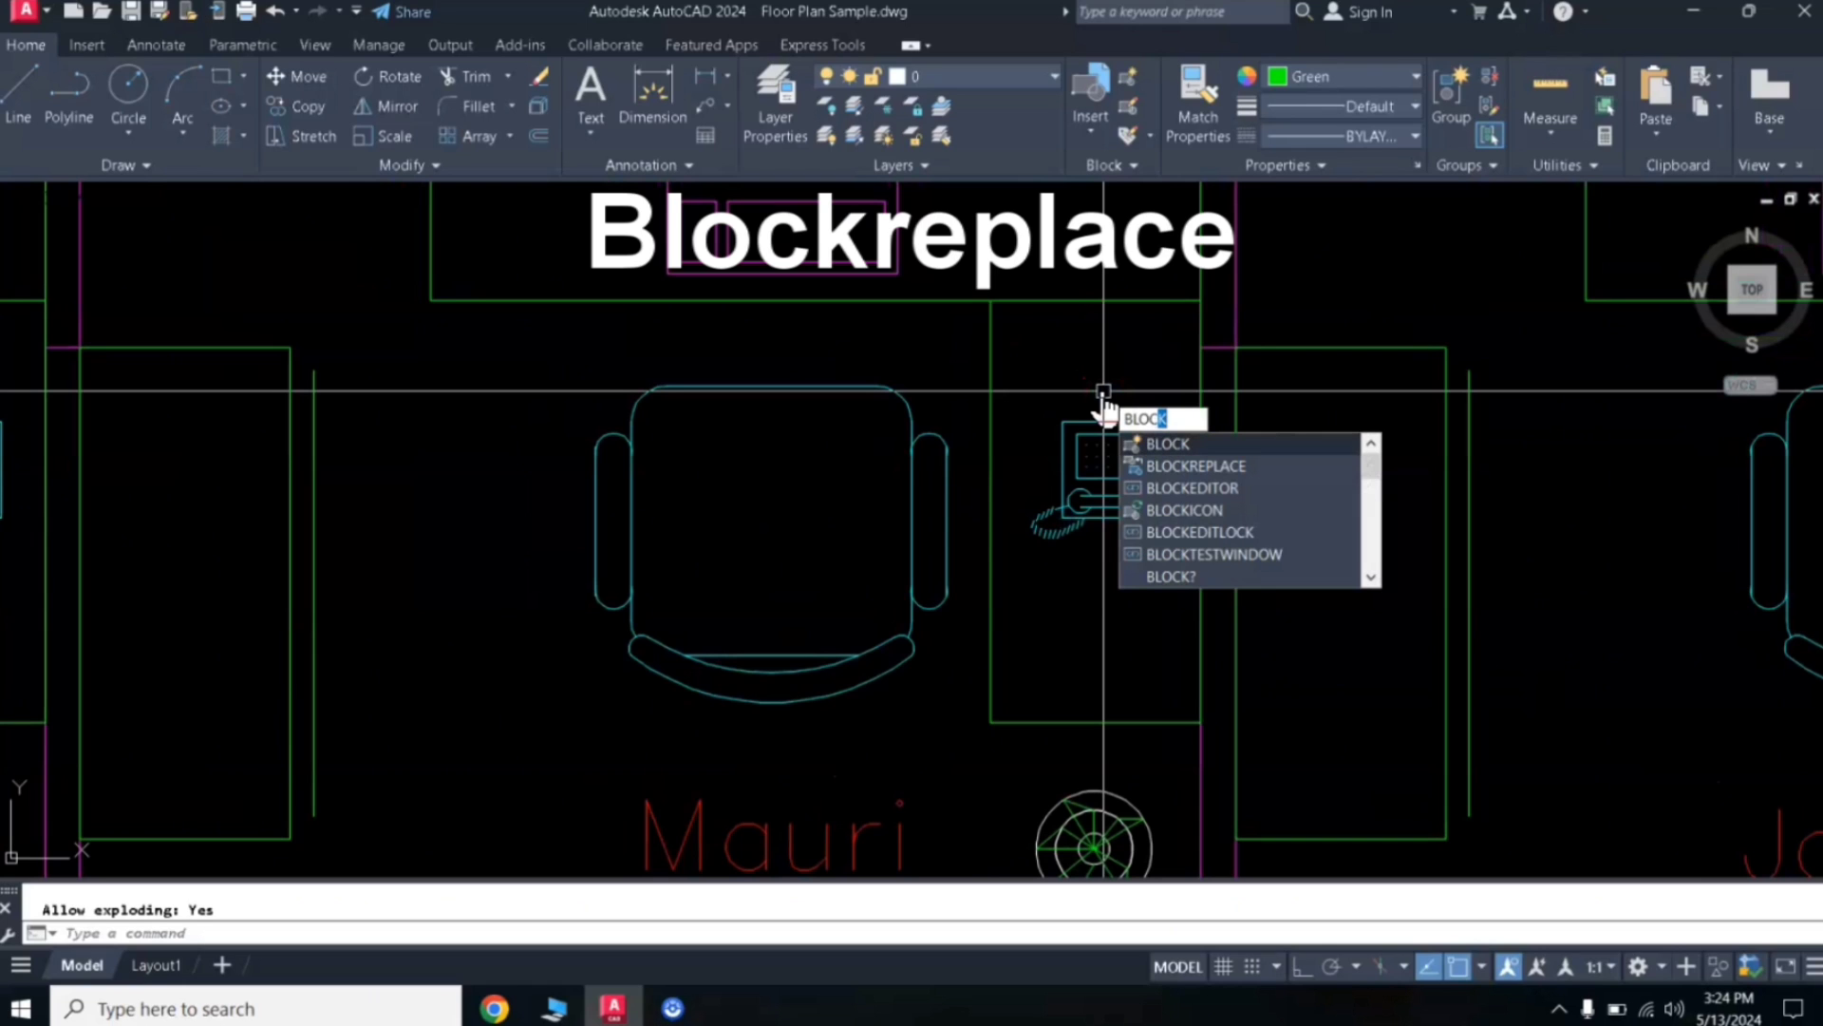
left_click(1203, 467)
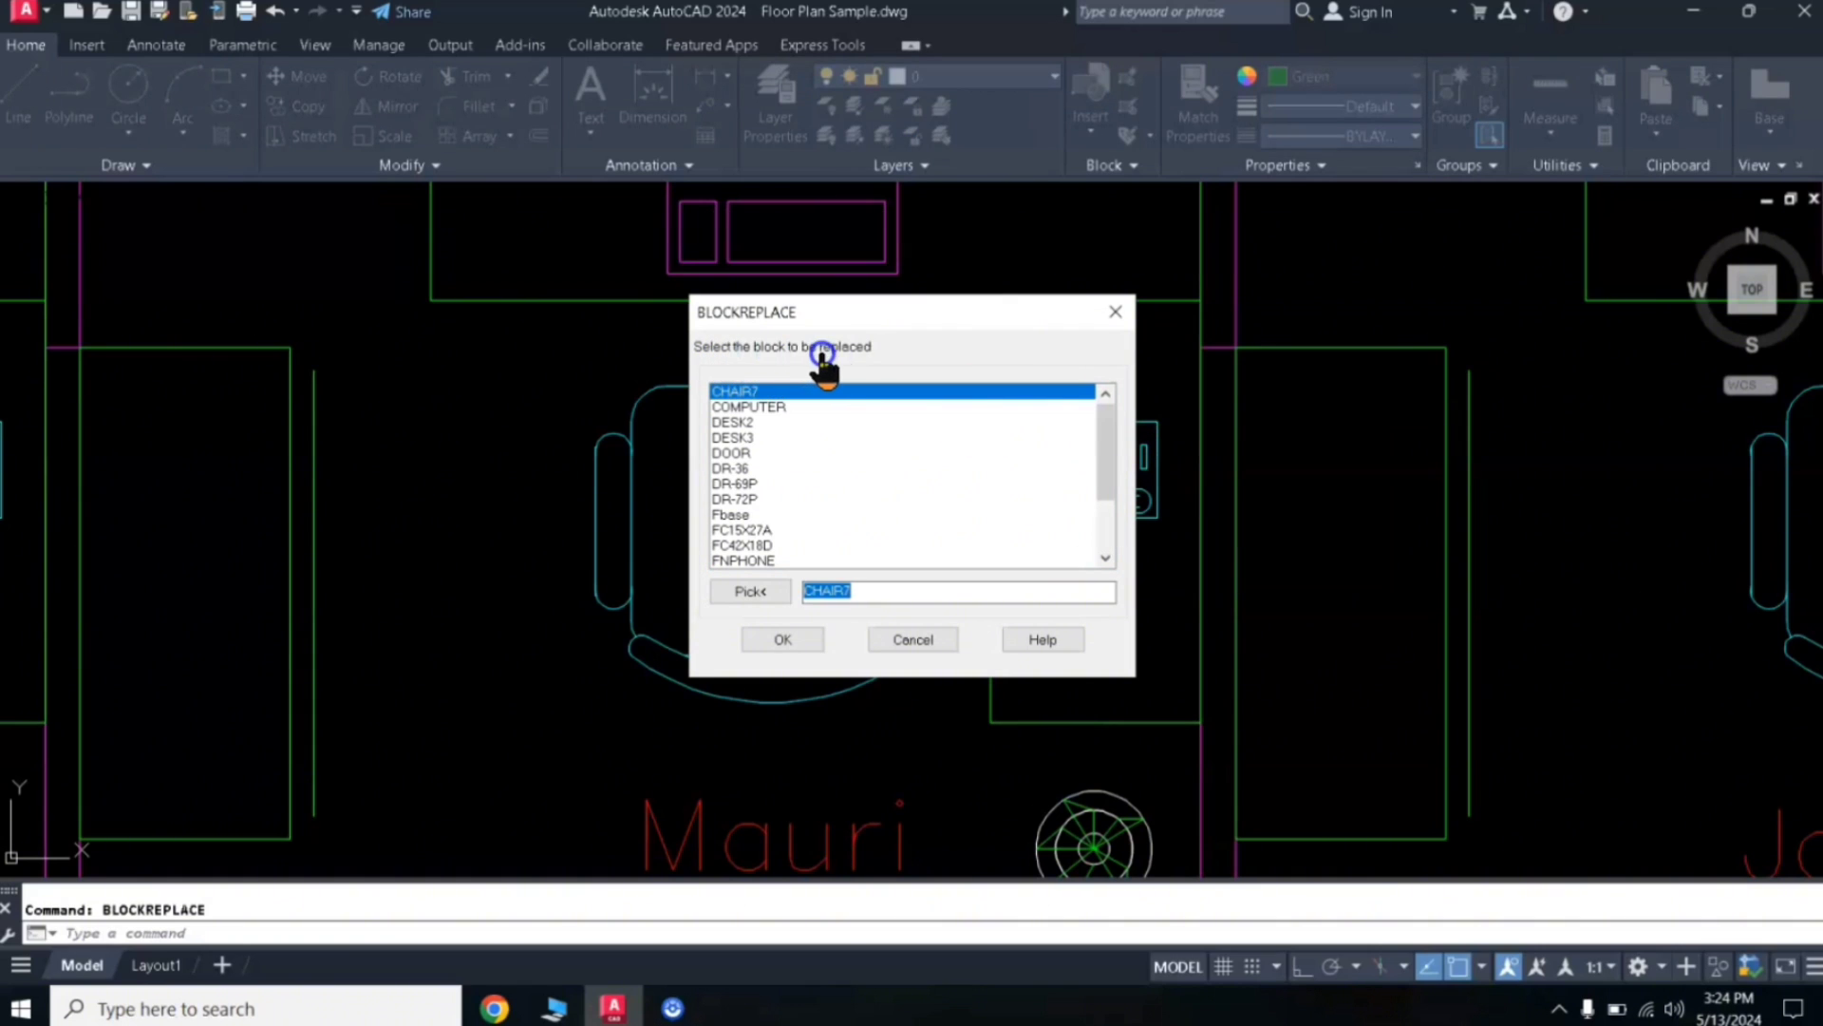
left_click(749, 594)
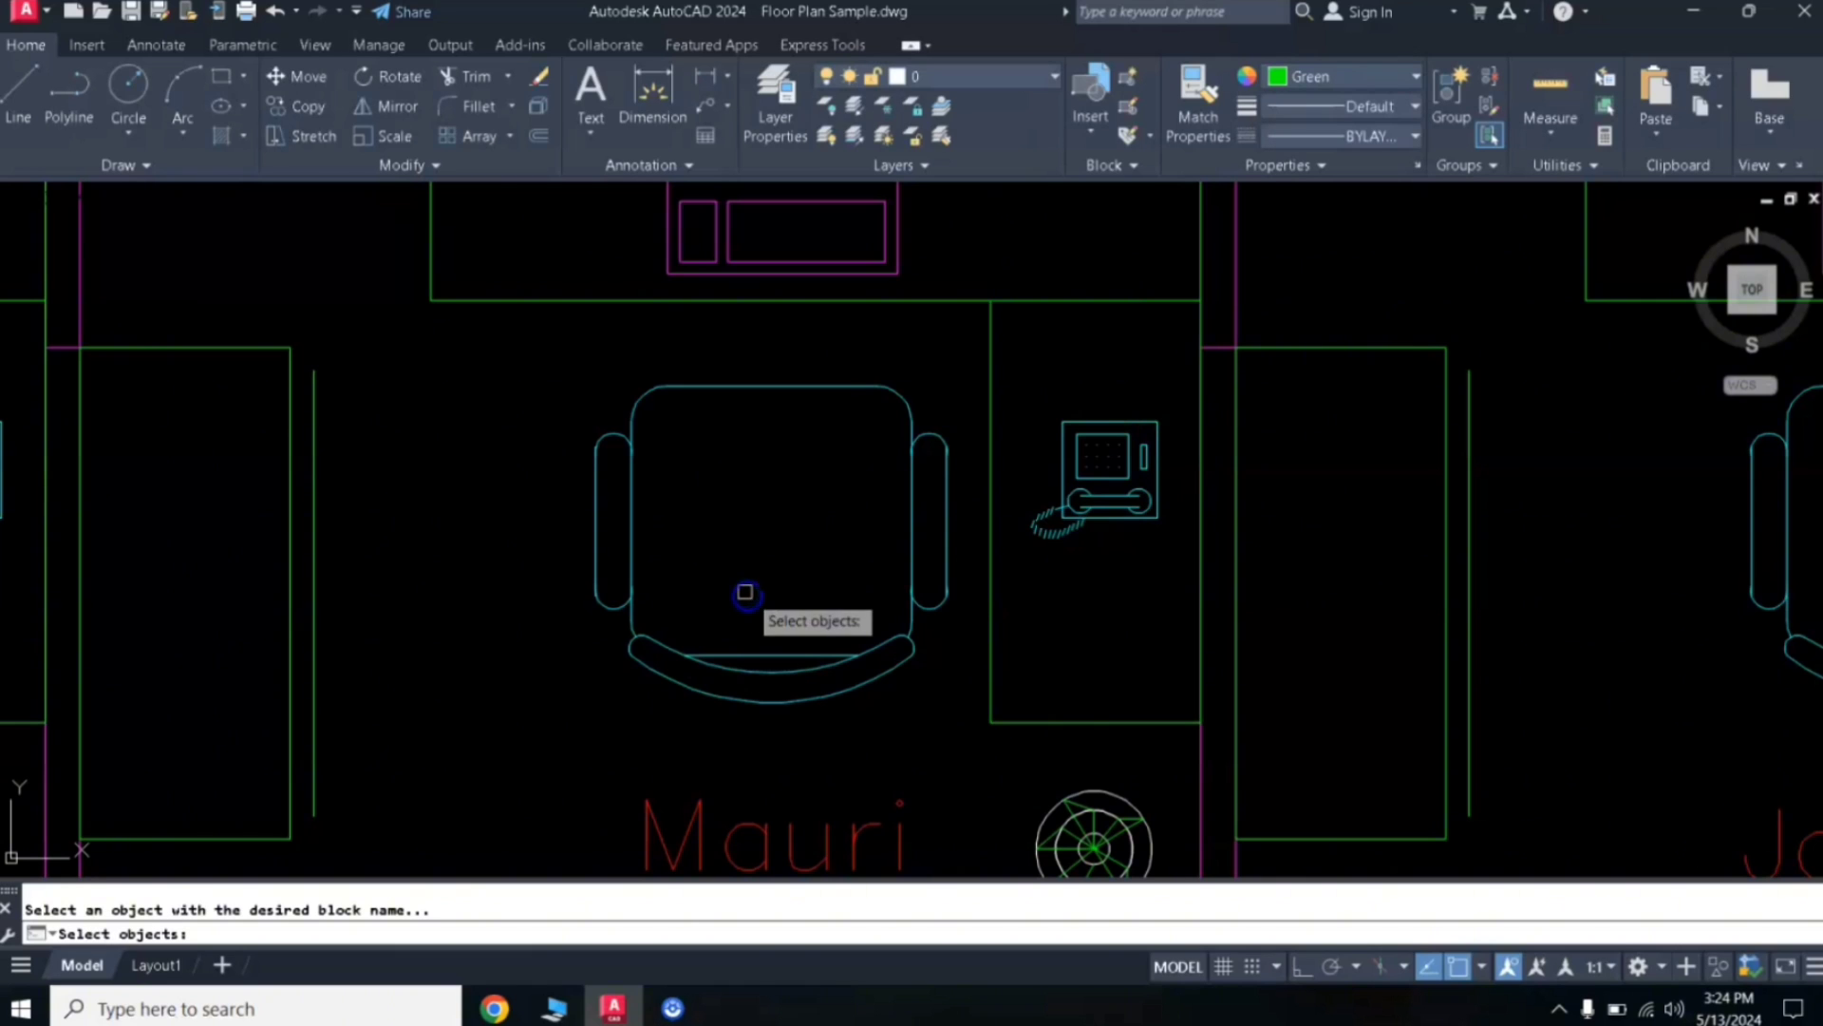
left_click(1086, 450)
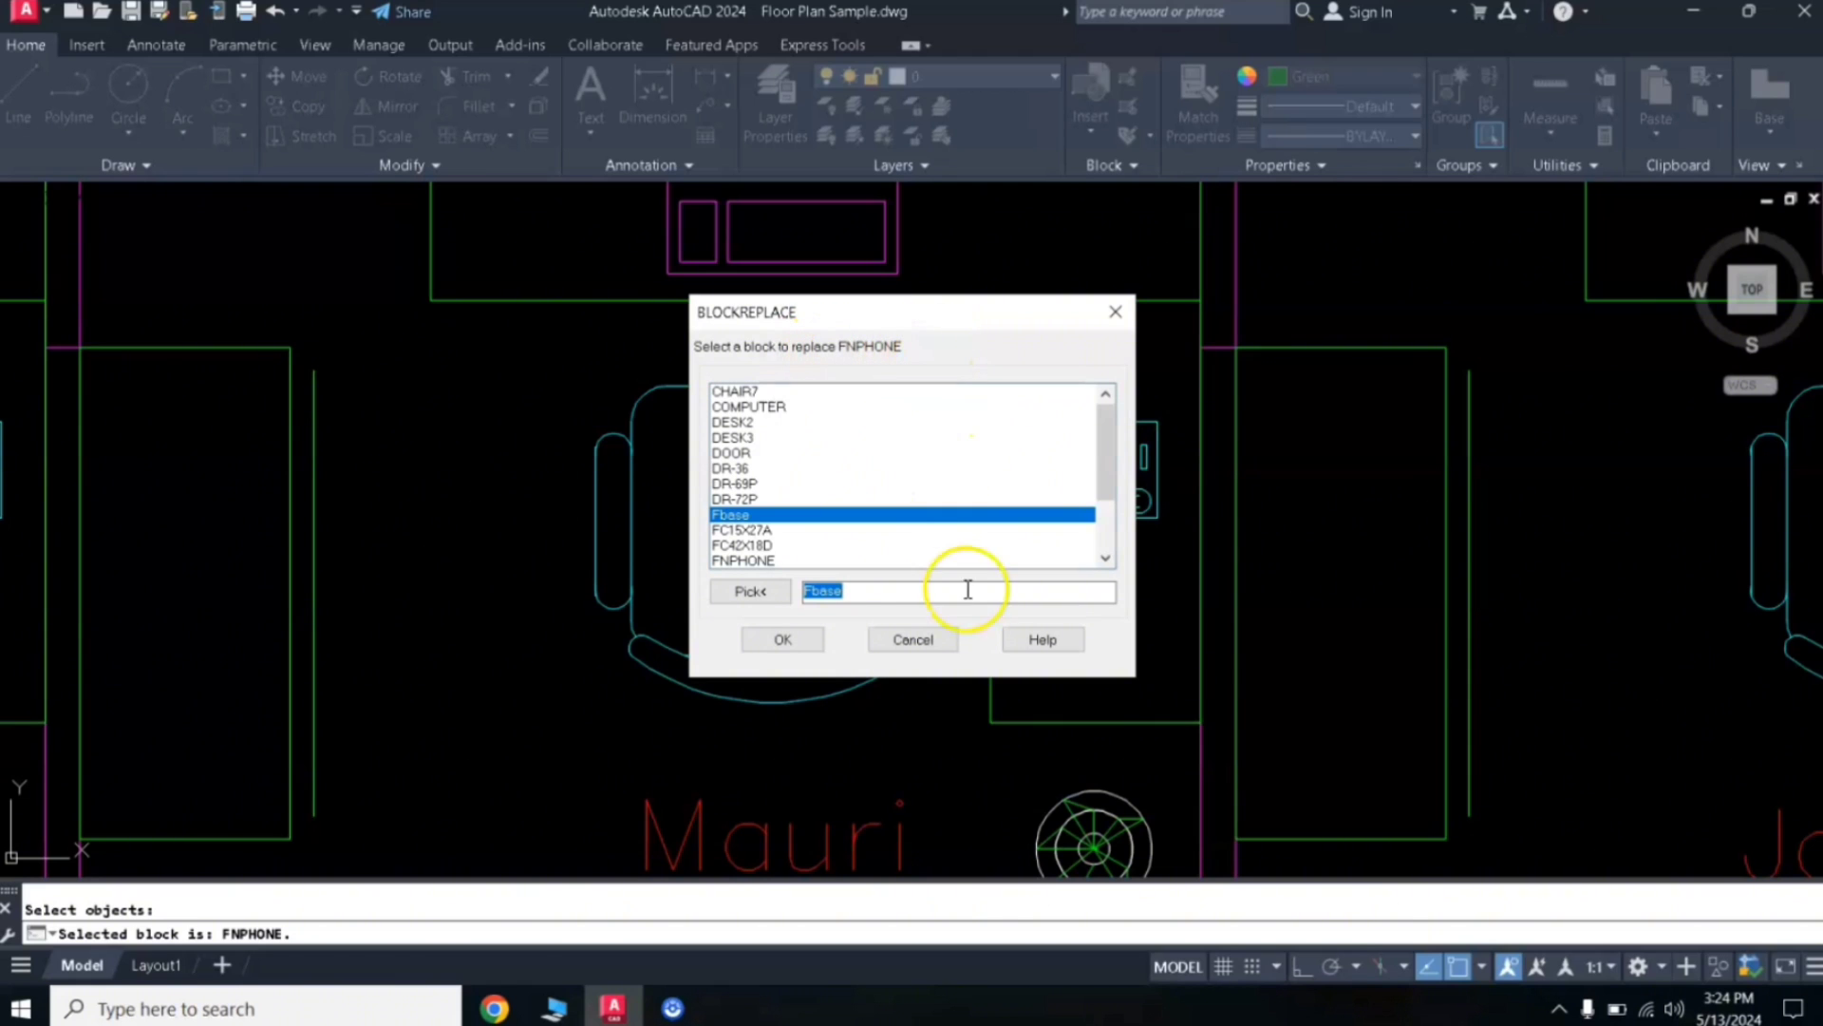
Pick the round symbol Fbase as the replacement block and decline purging unreferenced items
left_click(748, 594)
left_click(1062, 824)
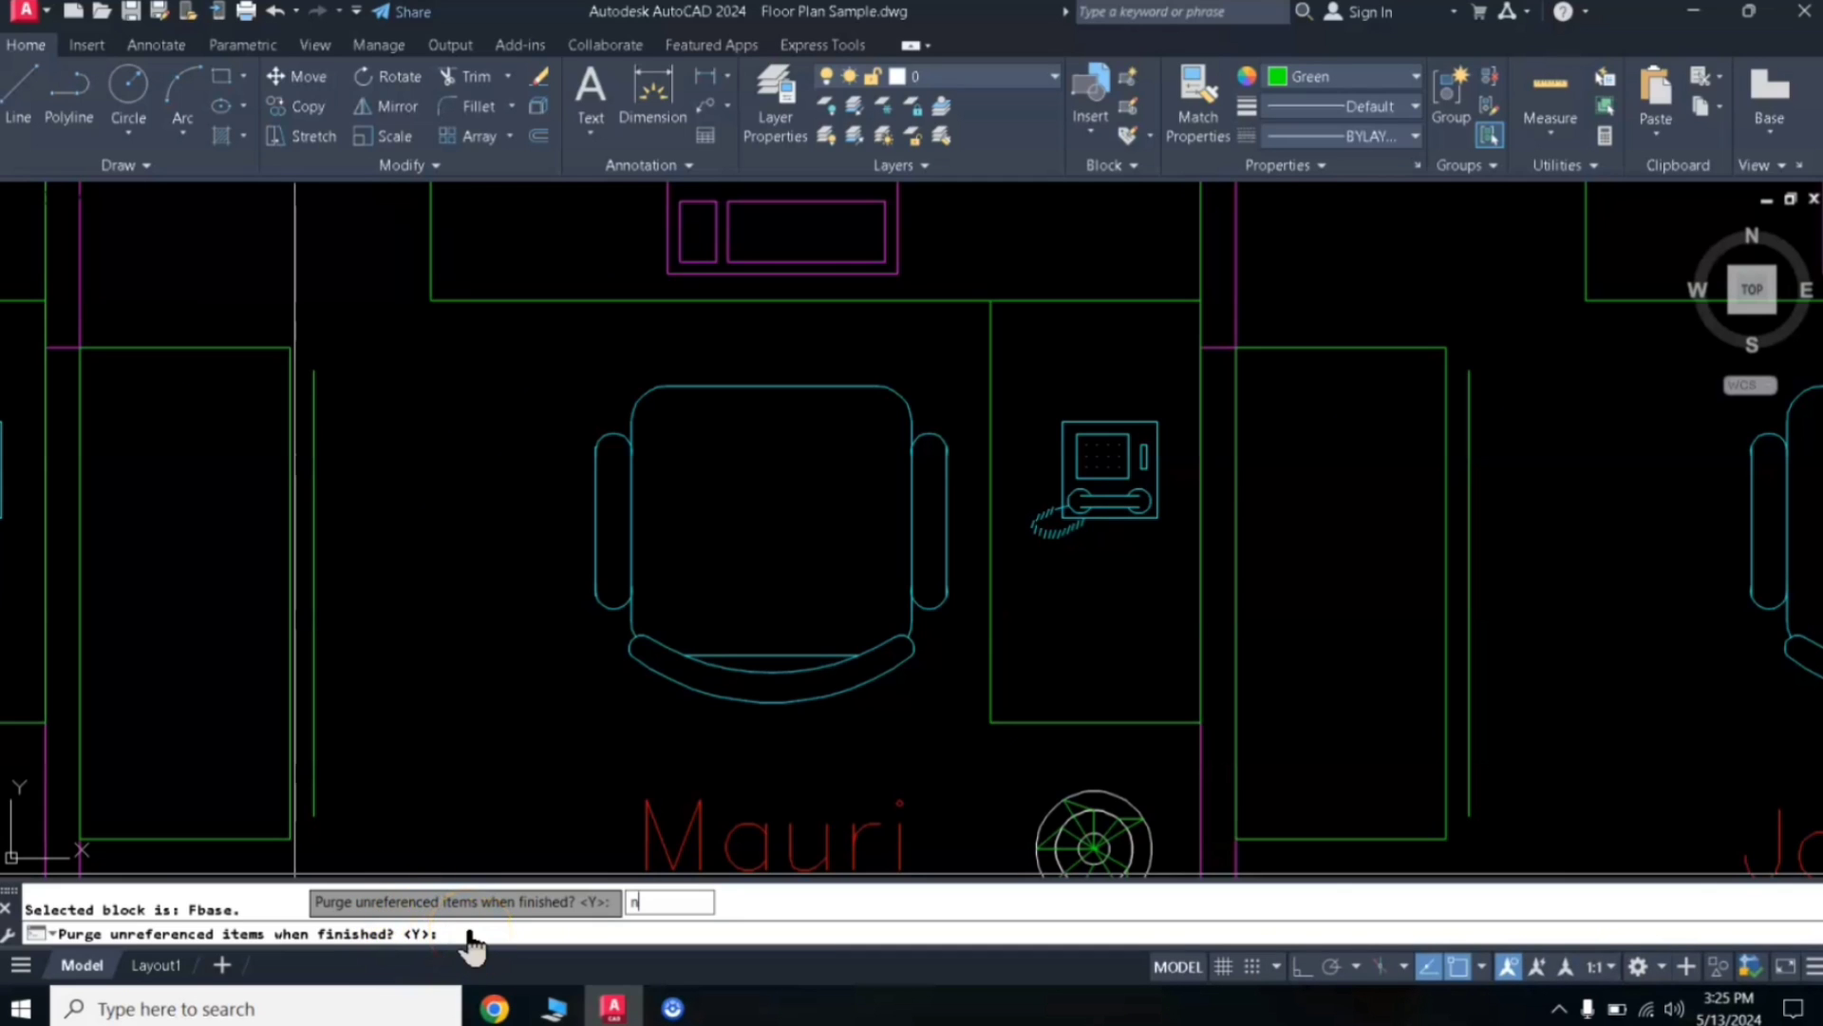
key("Return")
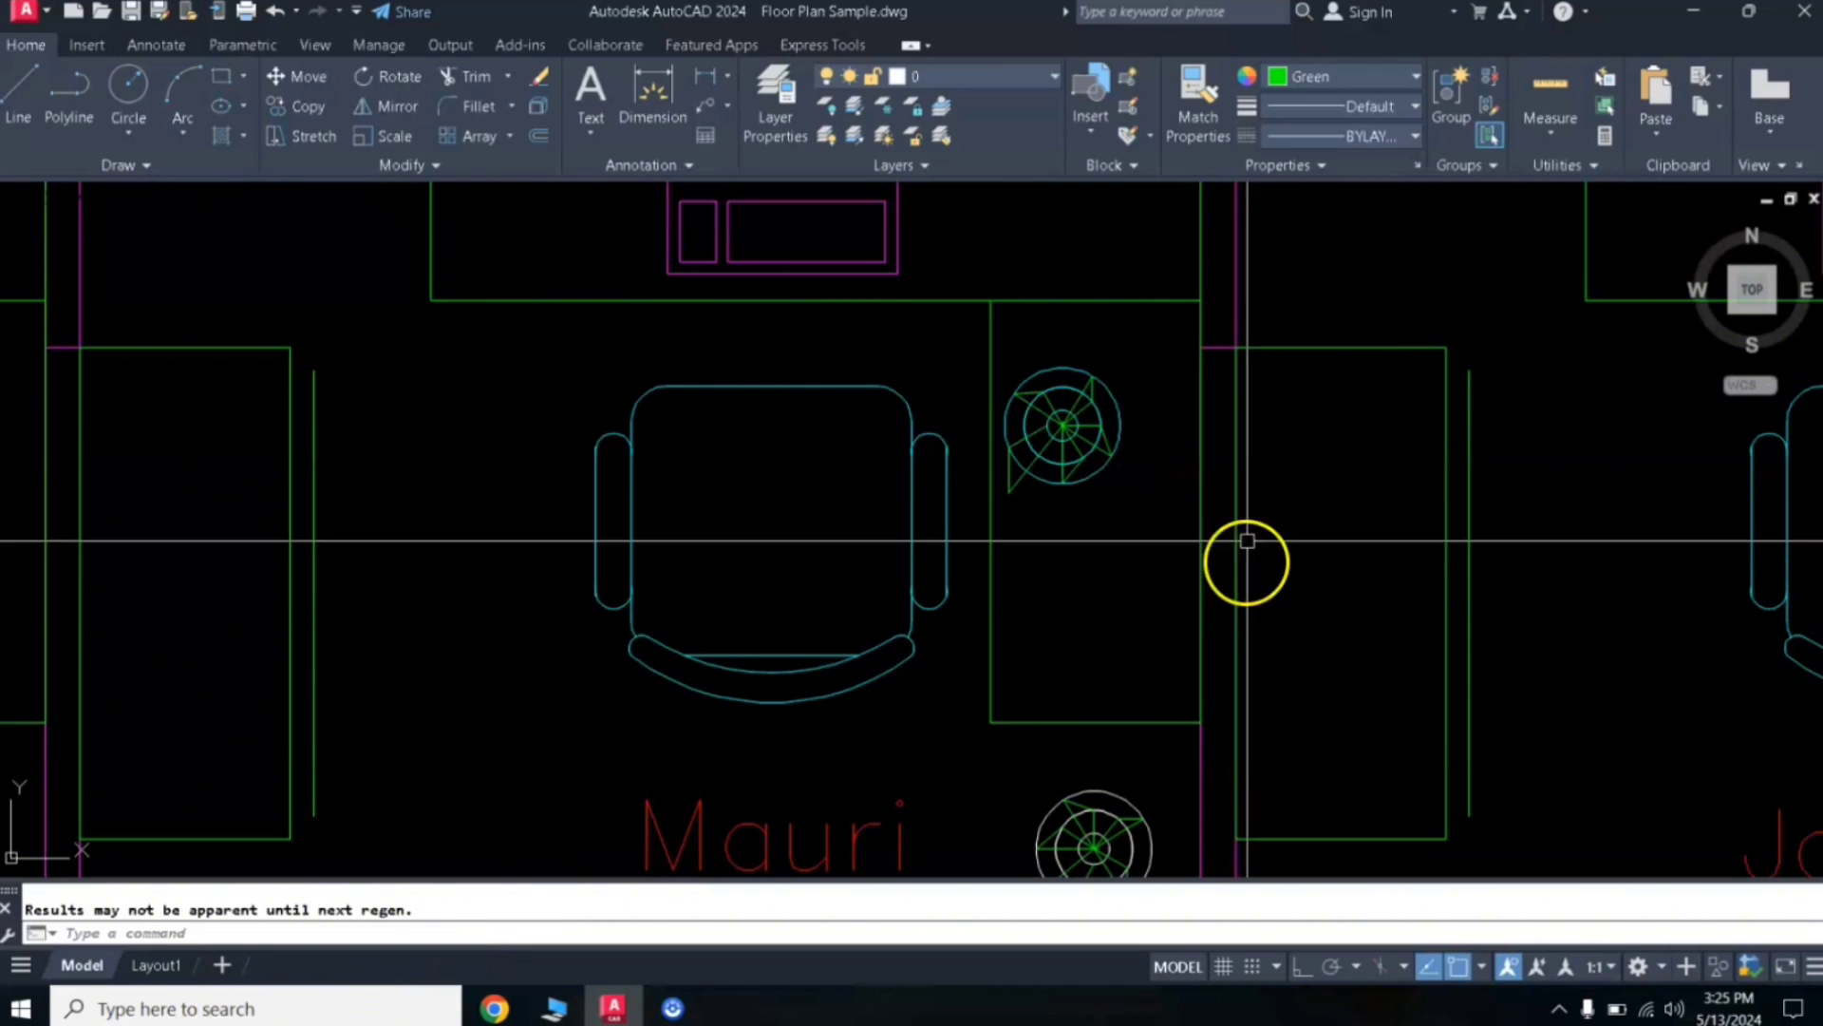
Examine the desk symbols in cubicles 6051, 6053 and 6055 and office 6050 to check the block replacement
scroll(1121, 434, "down", 5)
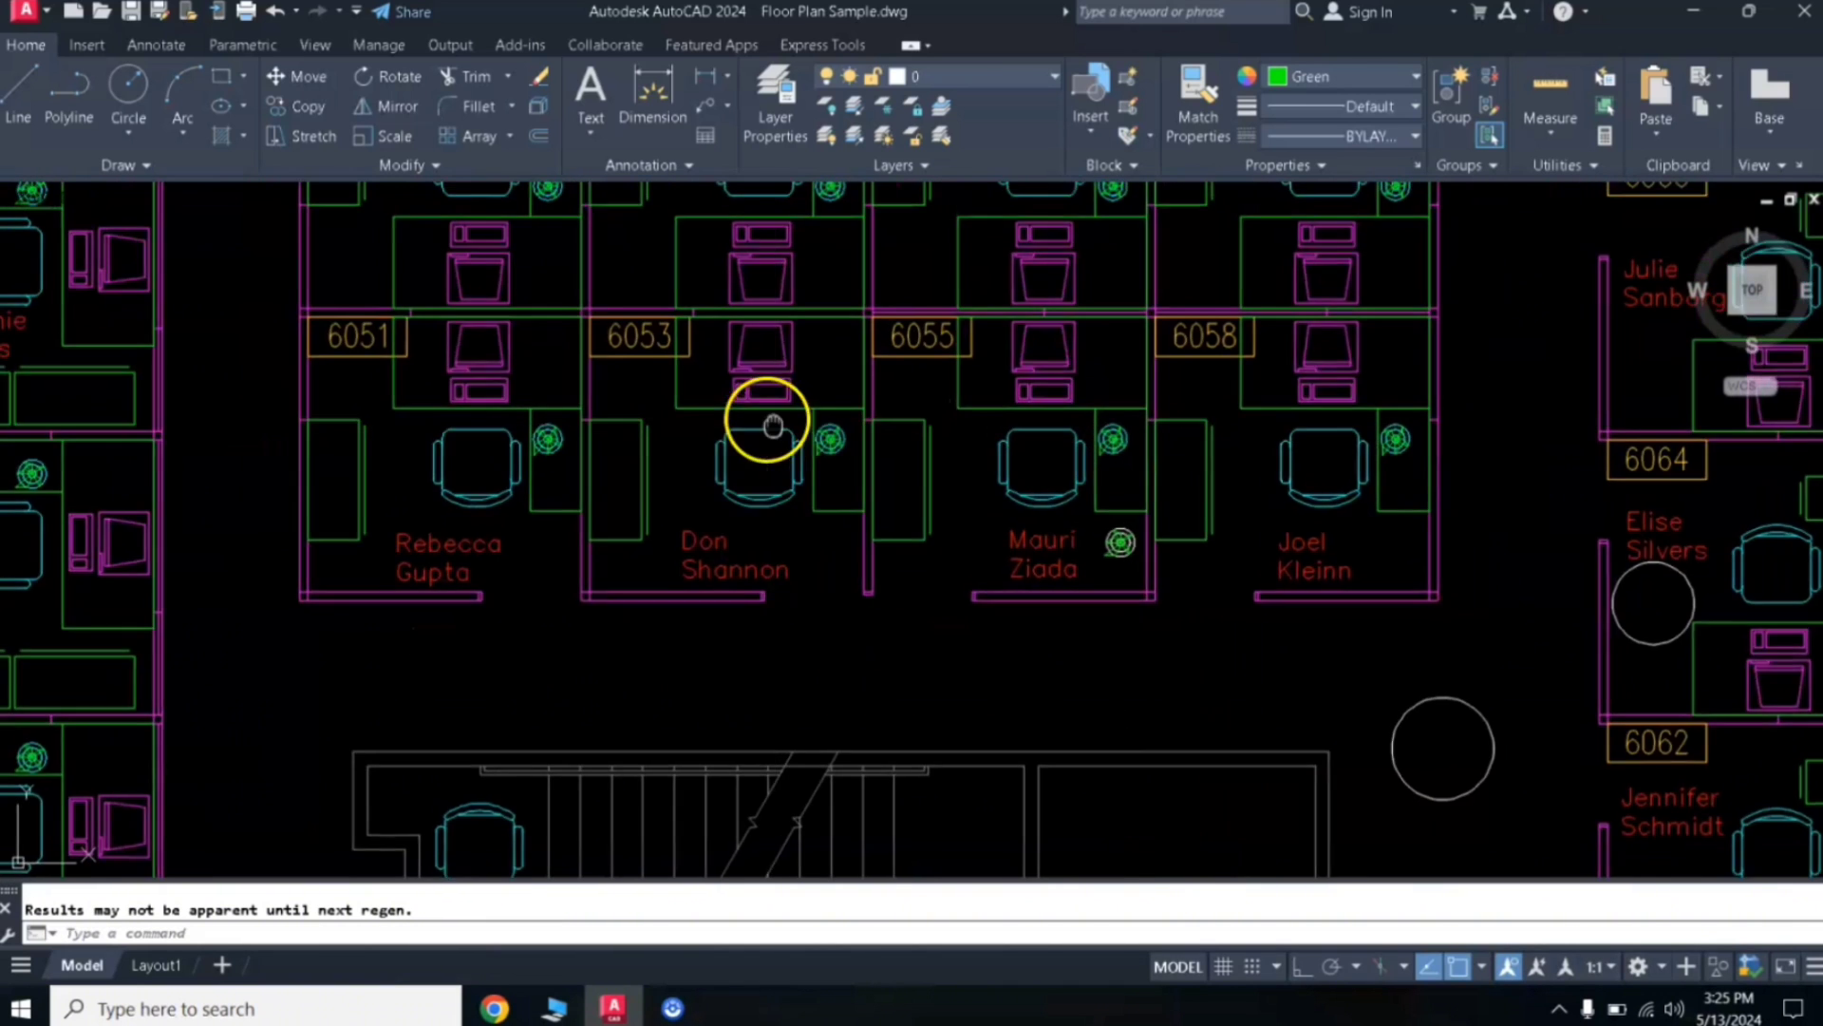
middle_click_drag(766, 411, 925, 582)
scroll(981, 602, "up", 4)
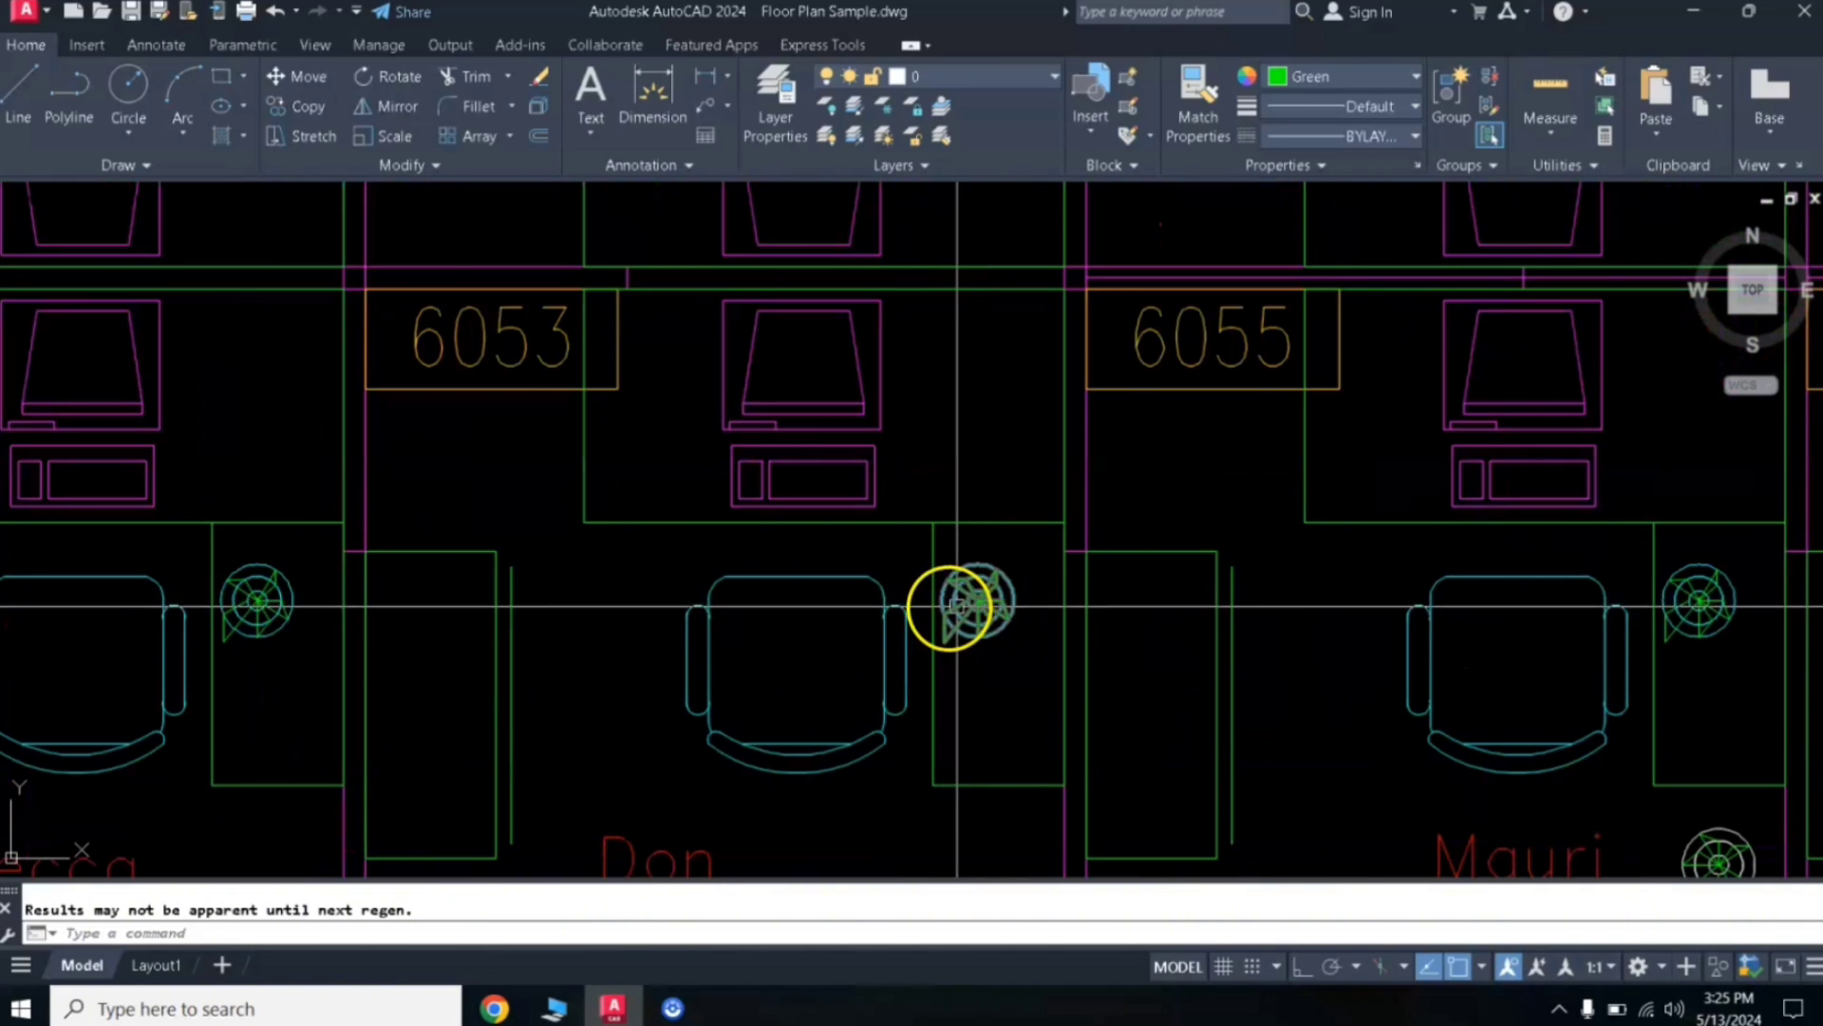
scroll(984, 599, "down", 4)
scroll(684, 603, "up", 3)
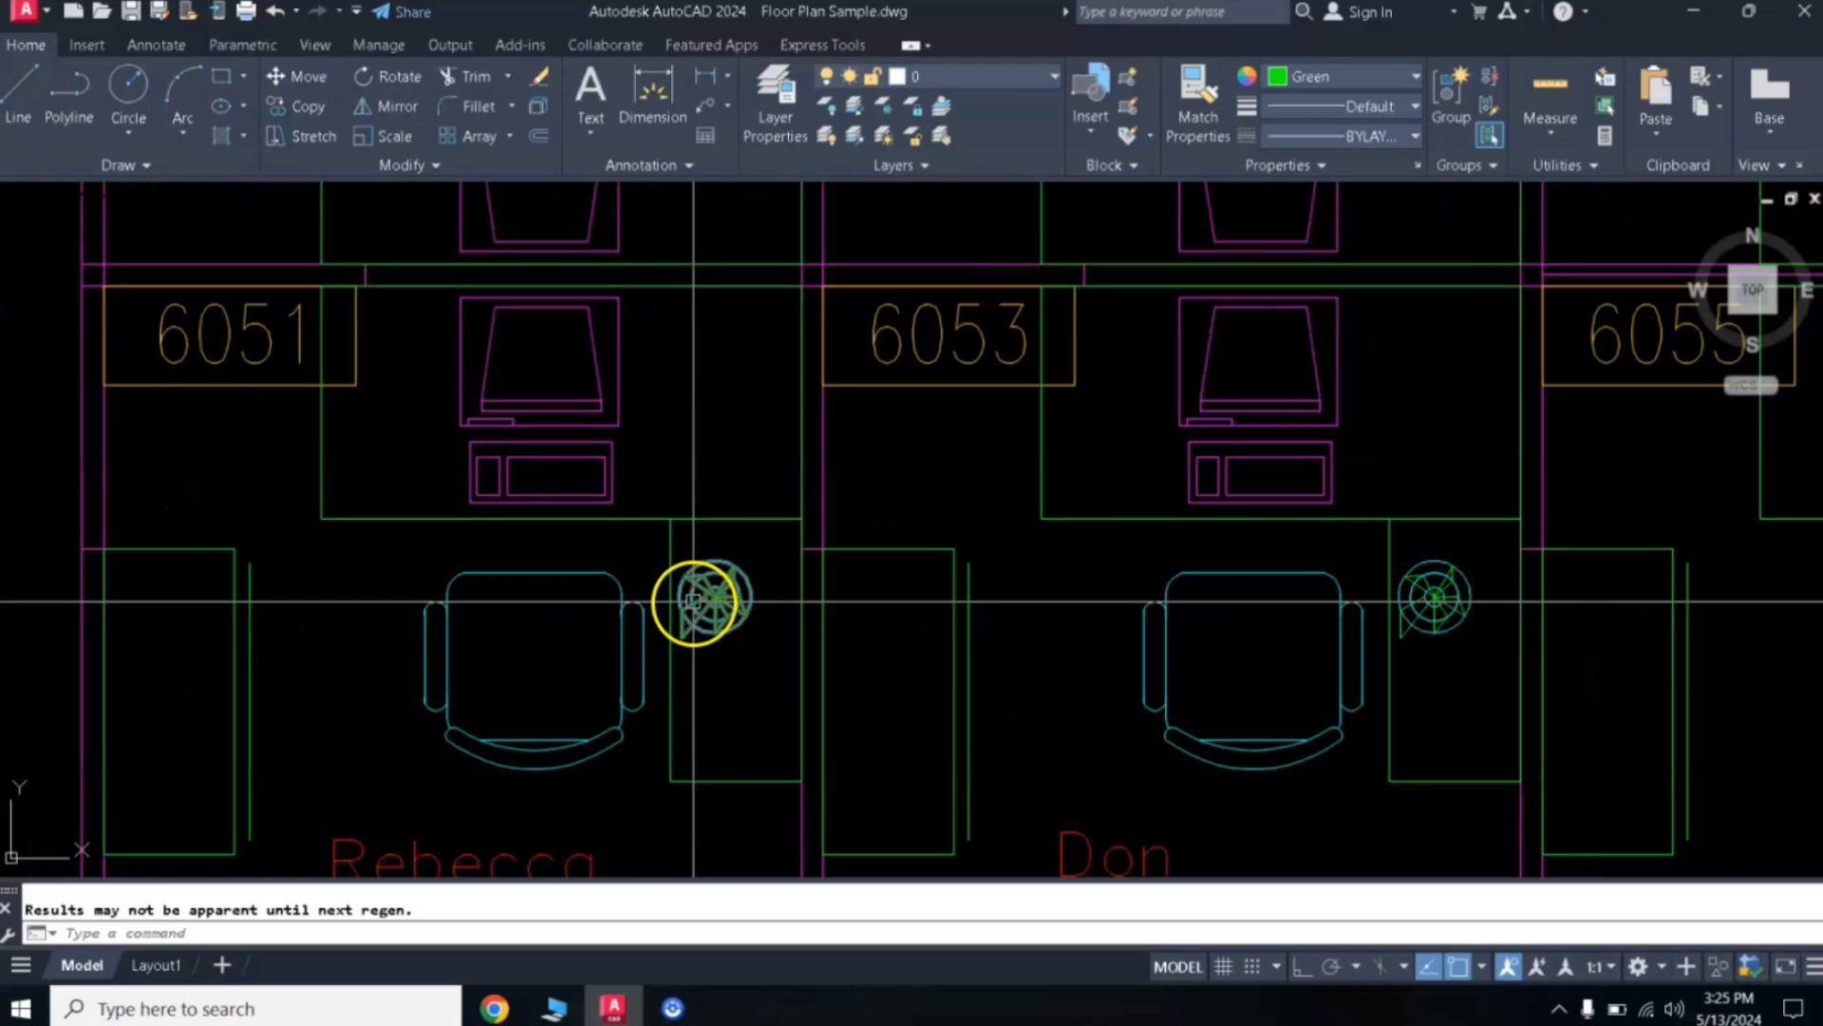
scroll(713, 570, "down", 4)
middle_click_drag(712, 550, 887, 598)
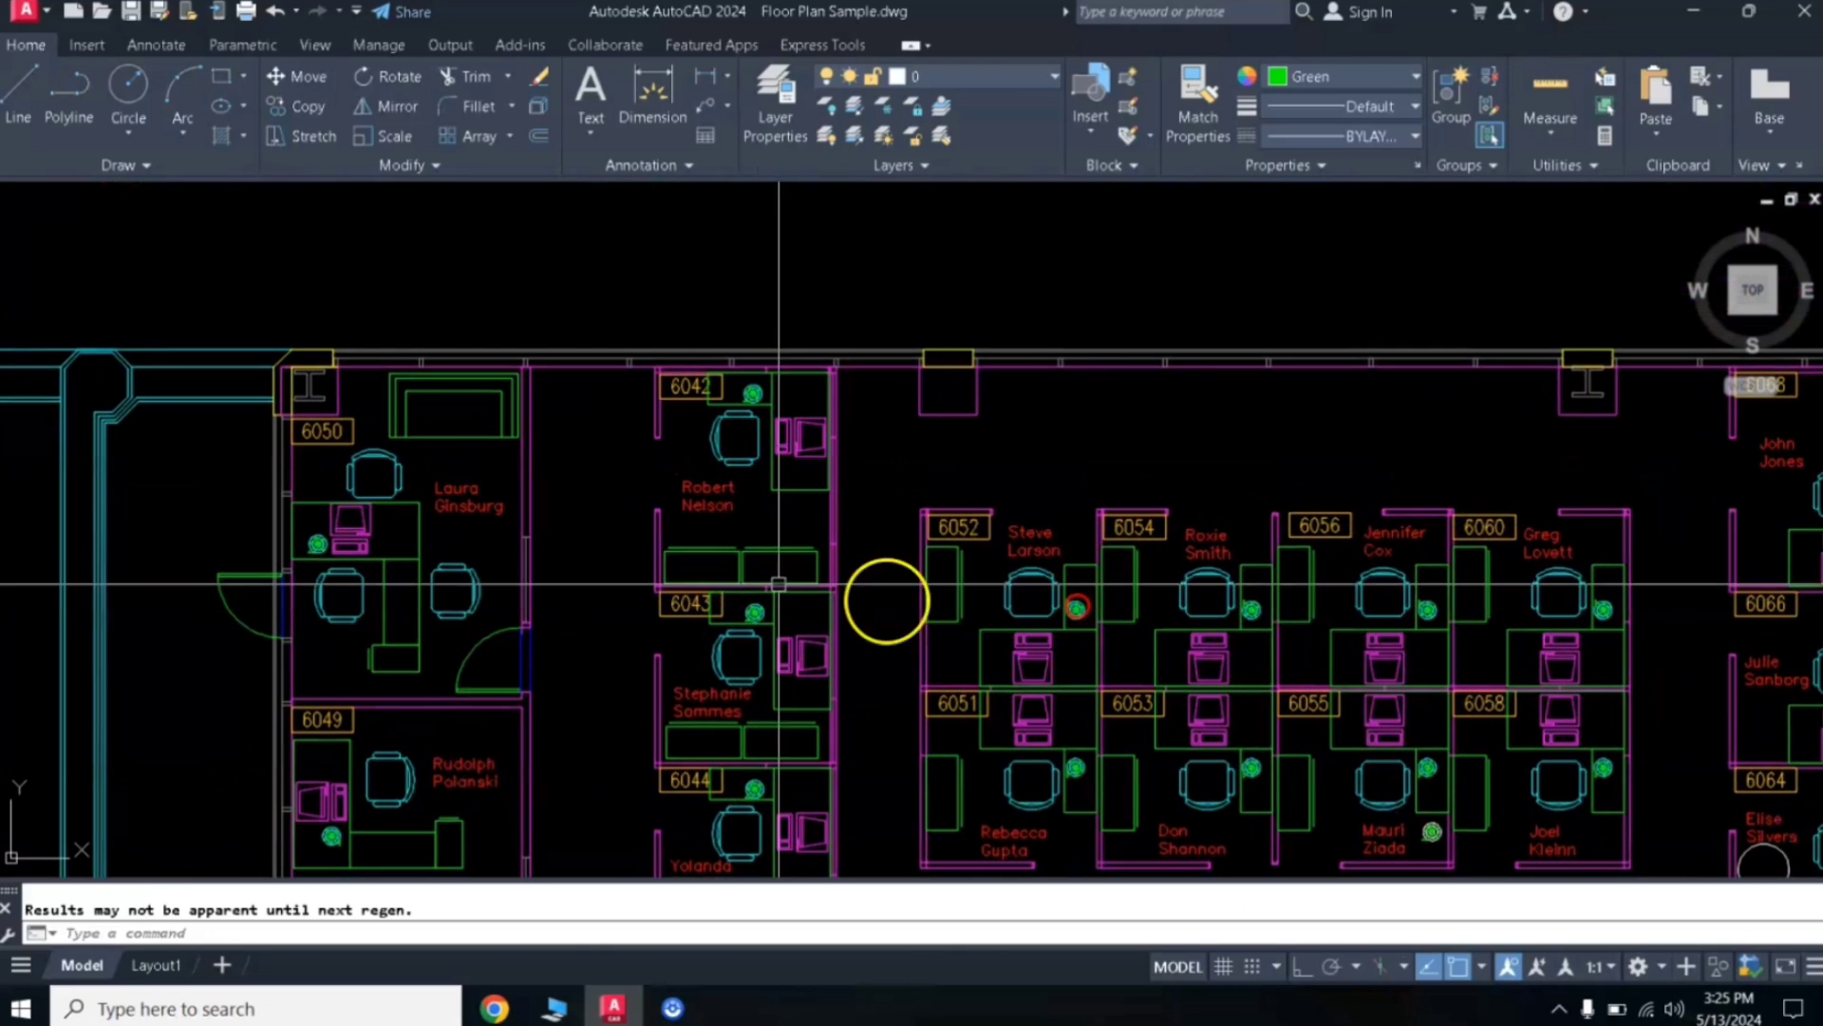
scroll(304, 537, "up", 5)
scroll(447, 578, "down", 5)
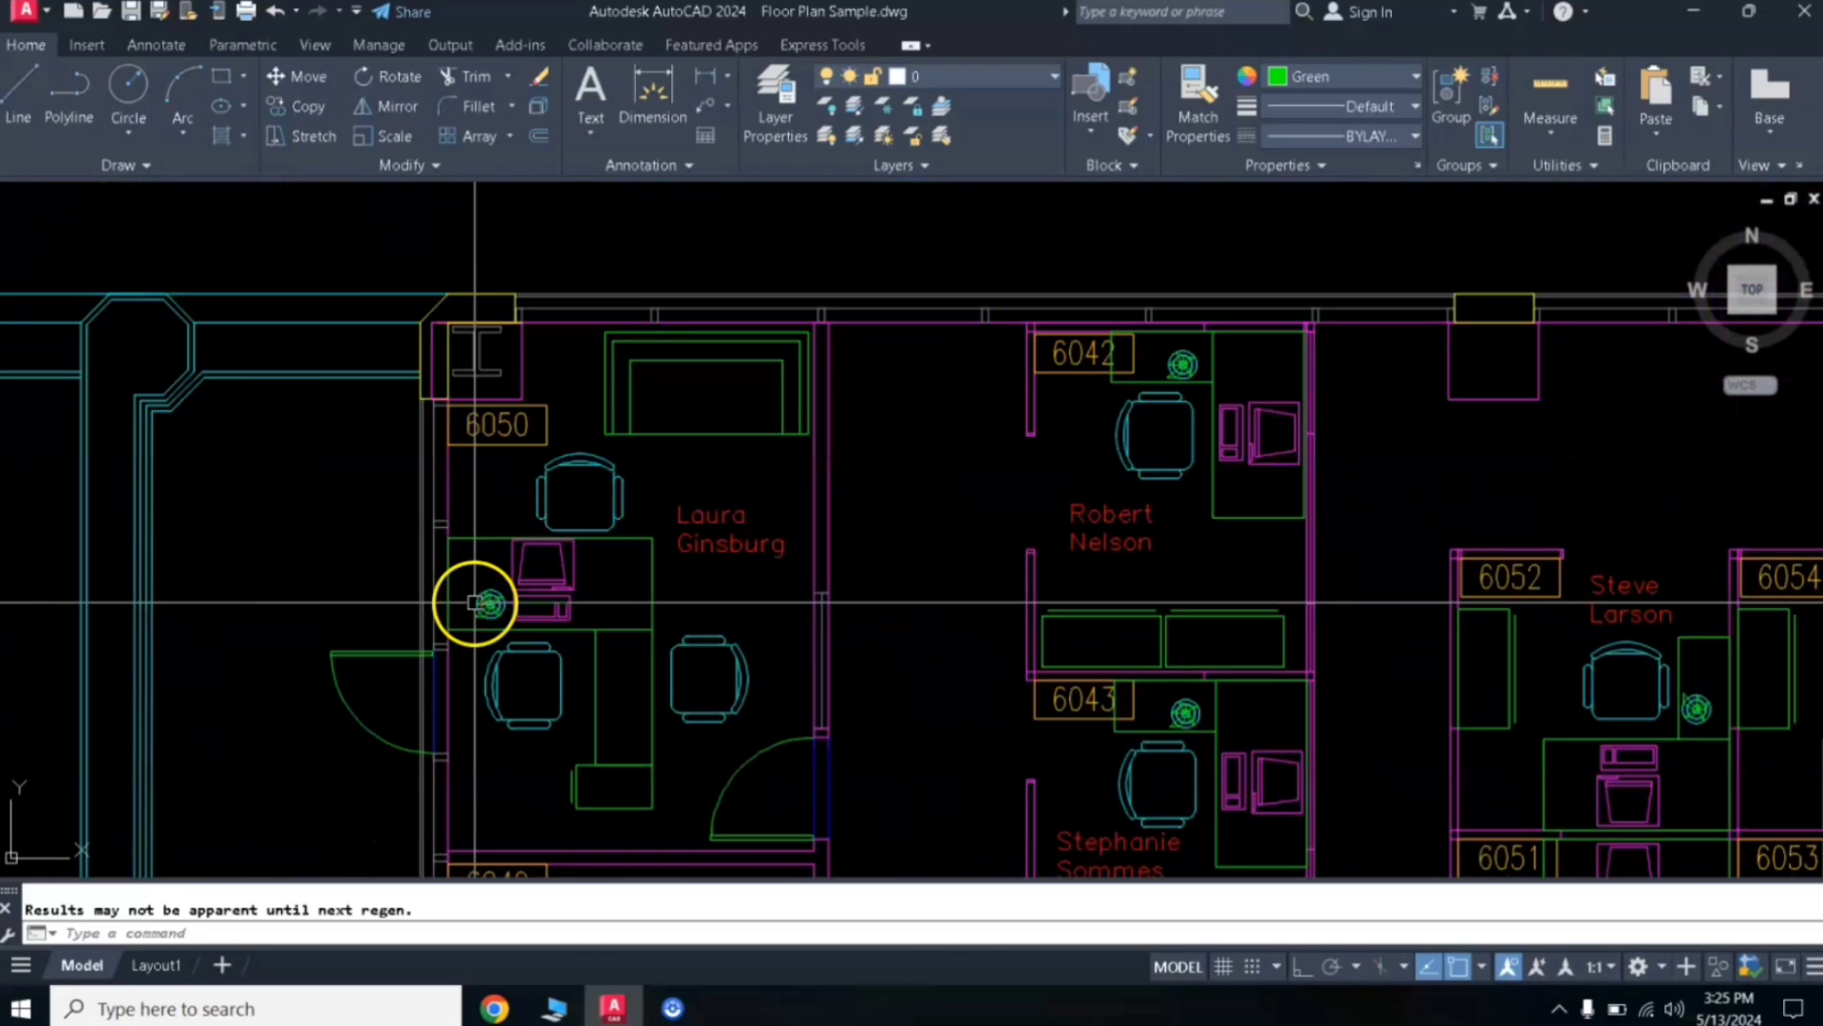
middle_click_drag(1222, 635, 890, 486)
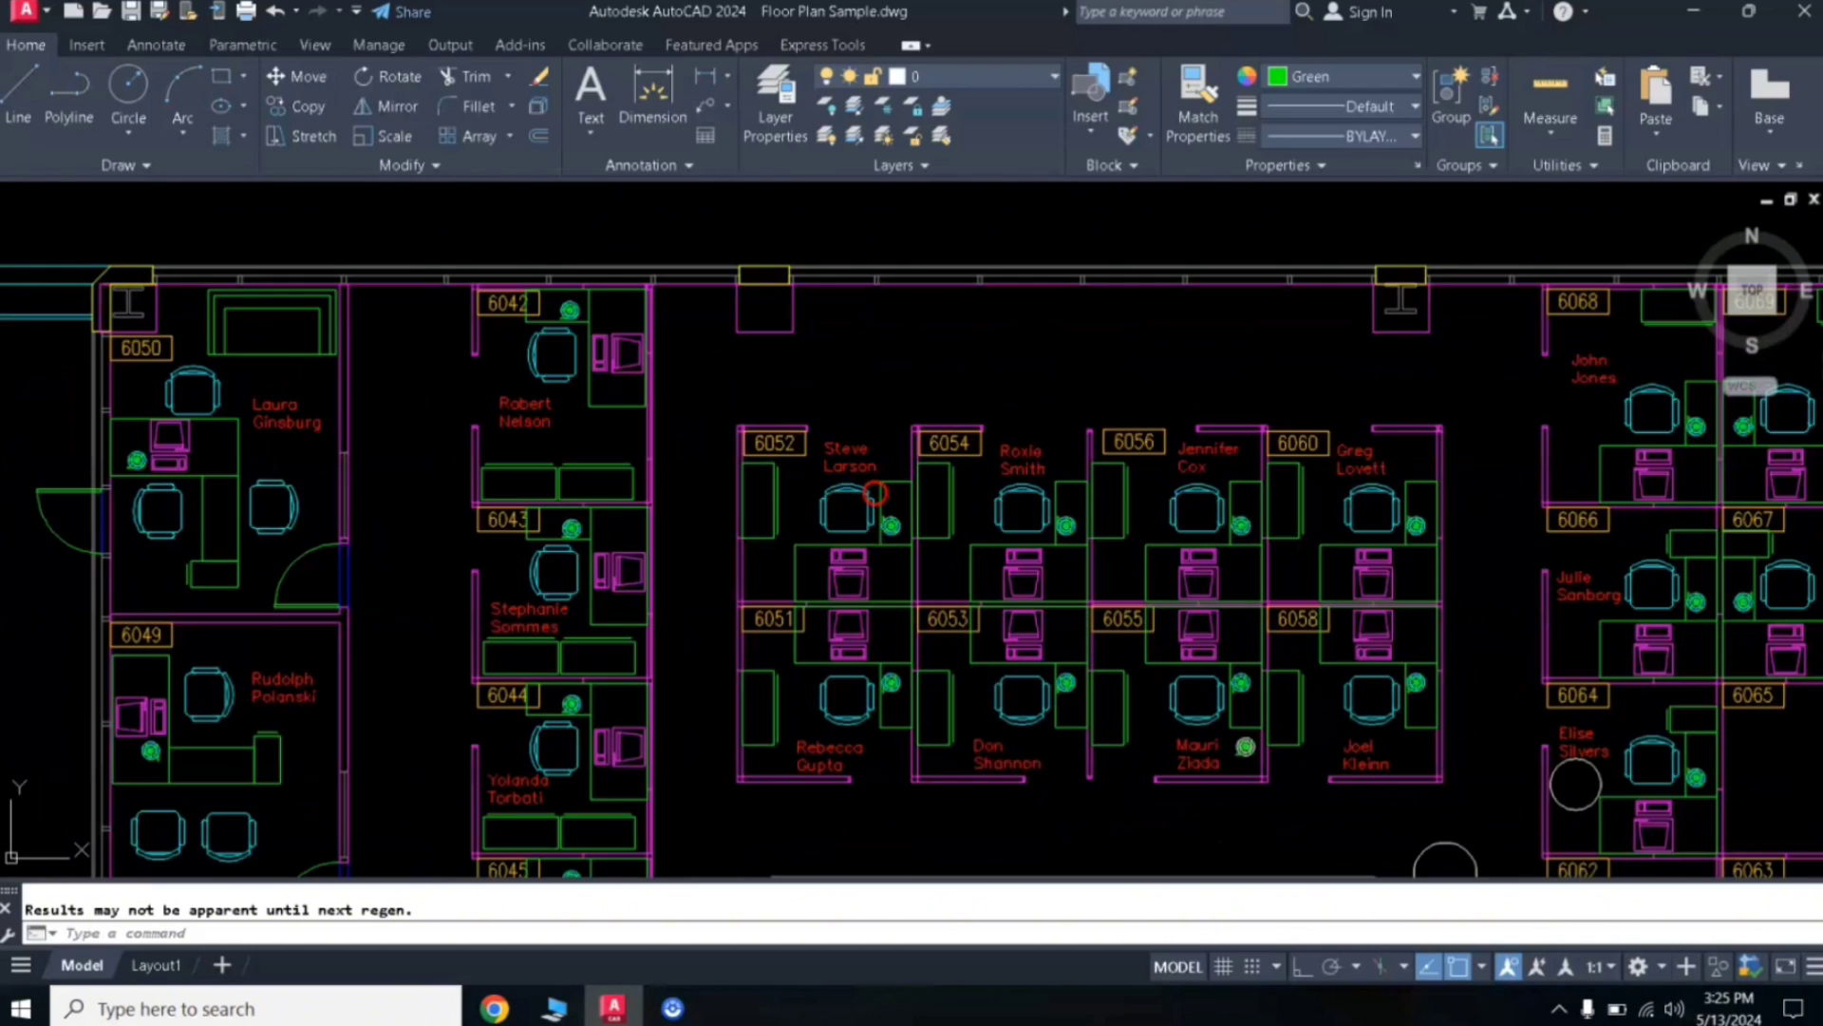
Compare the original Fbase symbol below the desk in cubicle 6055 with the replaced symbol on that desk
scroll(1396, 521, "up", 3)
scroll(1050, 598, "down", 5)
scroll(1058, 578, "up", 6)
scroll(1058, 579, "up", 4)
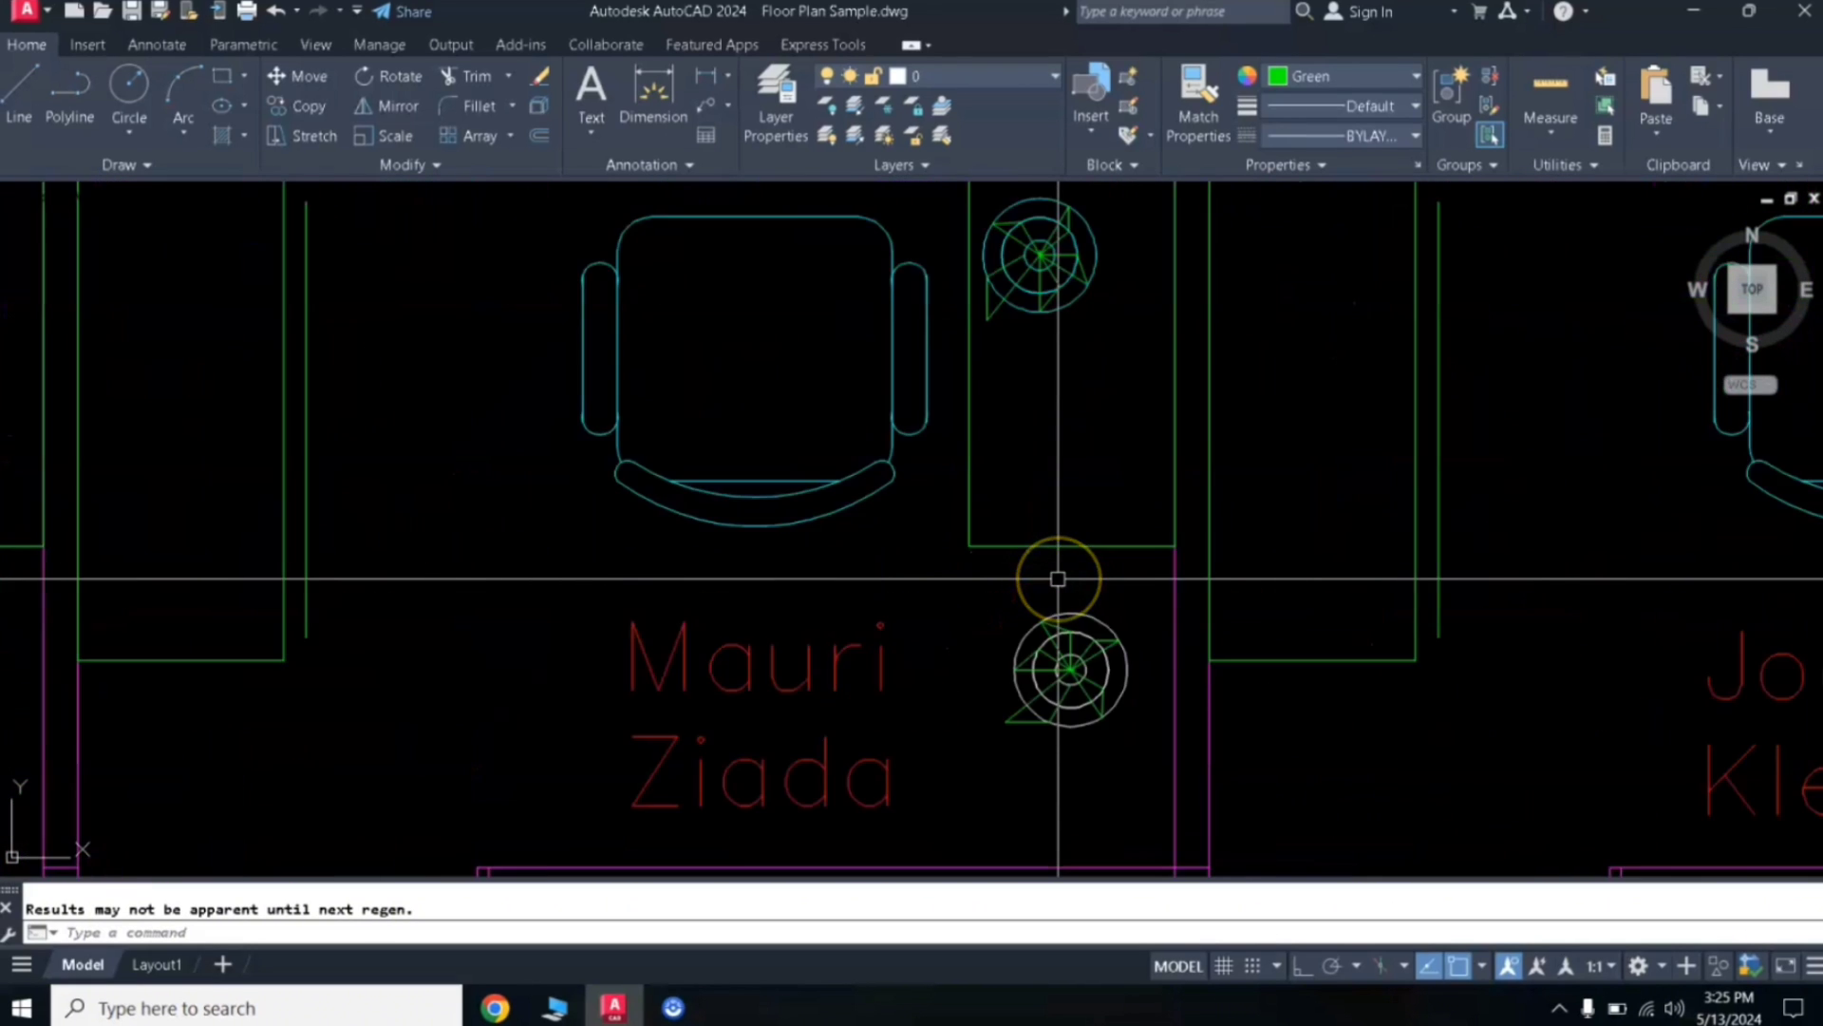
scroll(1058, 578, "down", 2)
scroll(1064, 608, "up", 2)
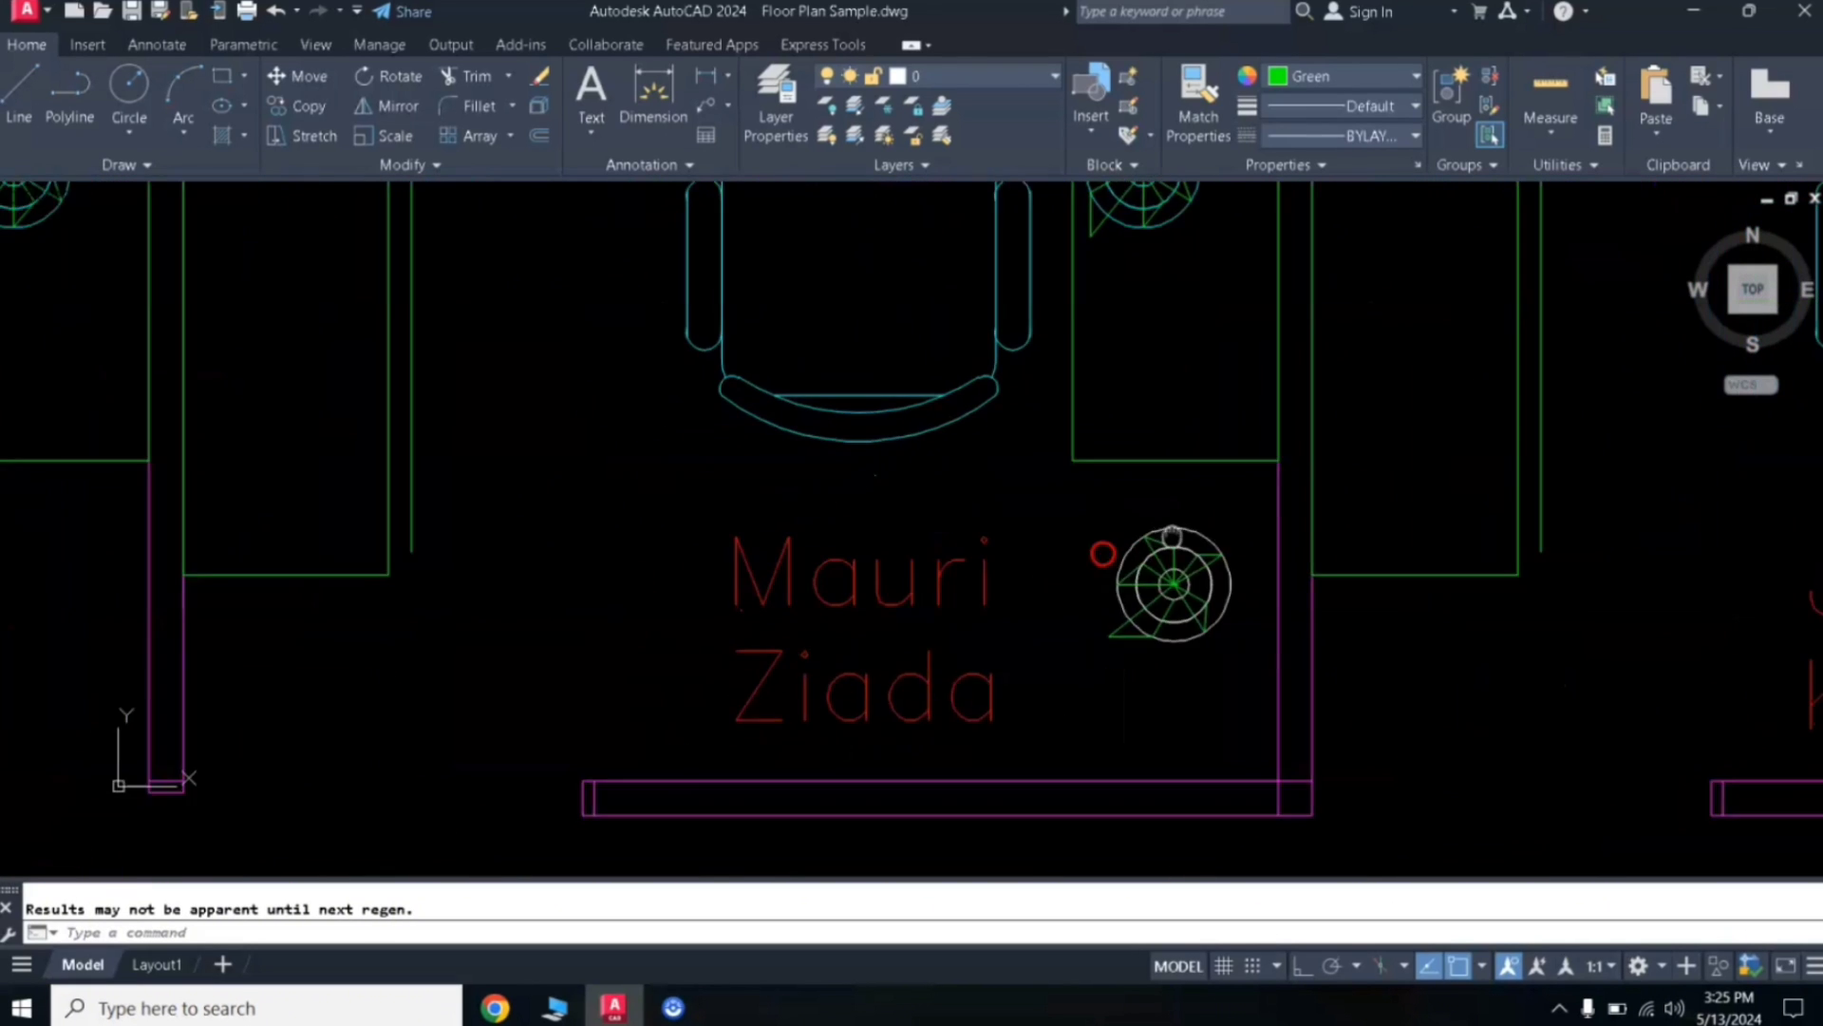
middle_click_drag(1148, 551, 1046, 542)
scroll(1167, 495, "down", 5)
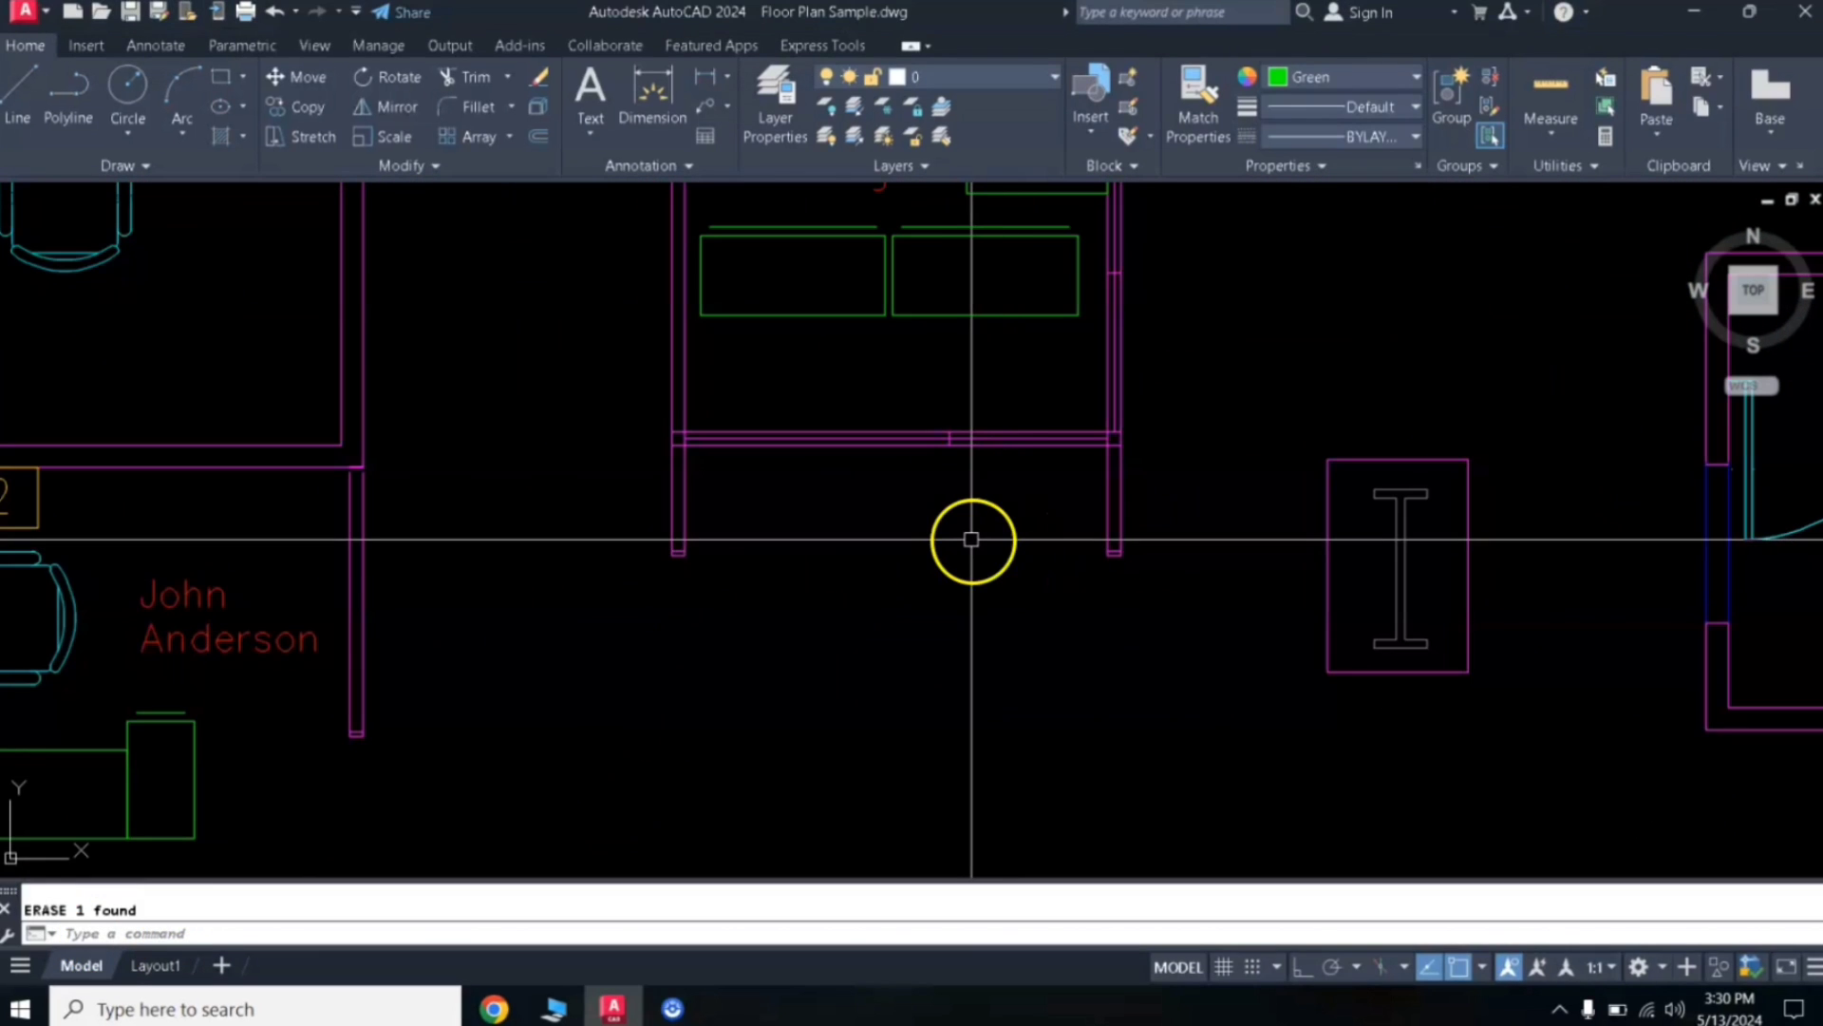
Draw a horizontal line between the inner lower corners of the two magenta wall stubs below the green cabinets
scroll(969, 537, "up", 4)
scroll(969, 520, "down", 3)
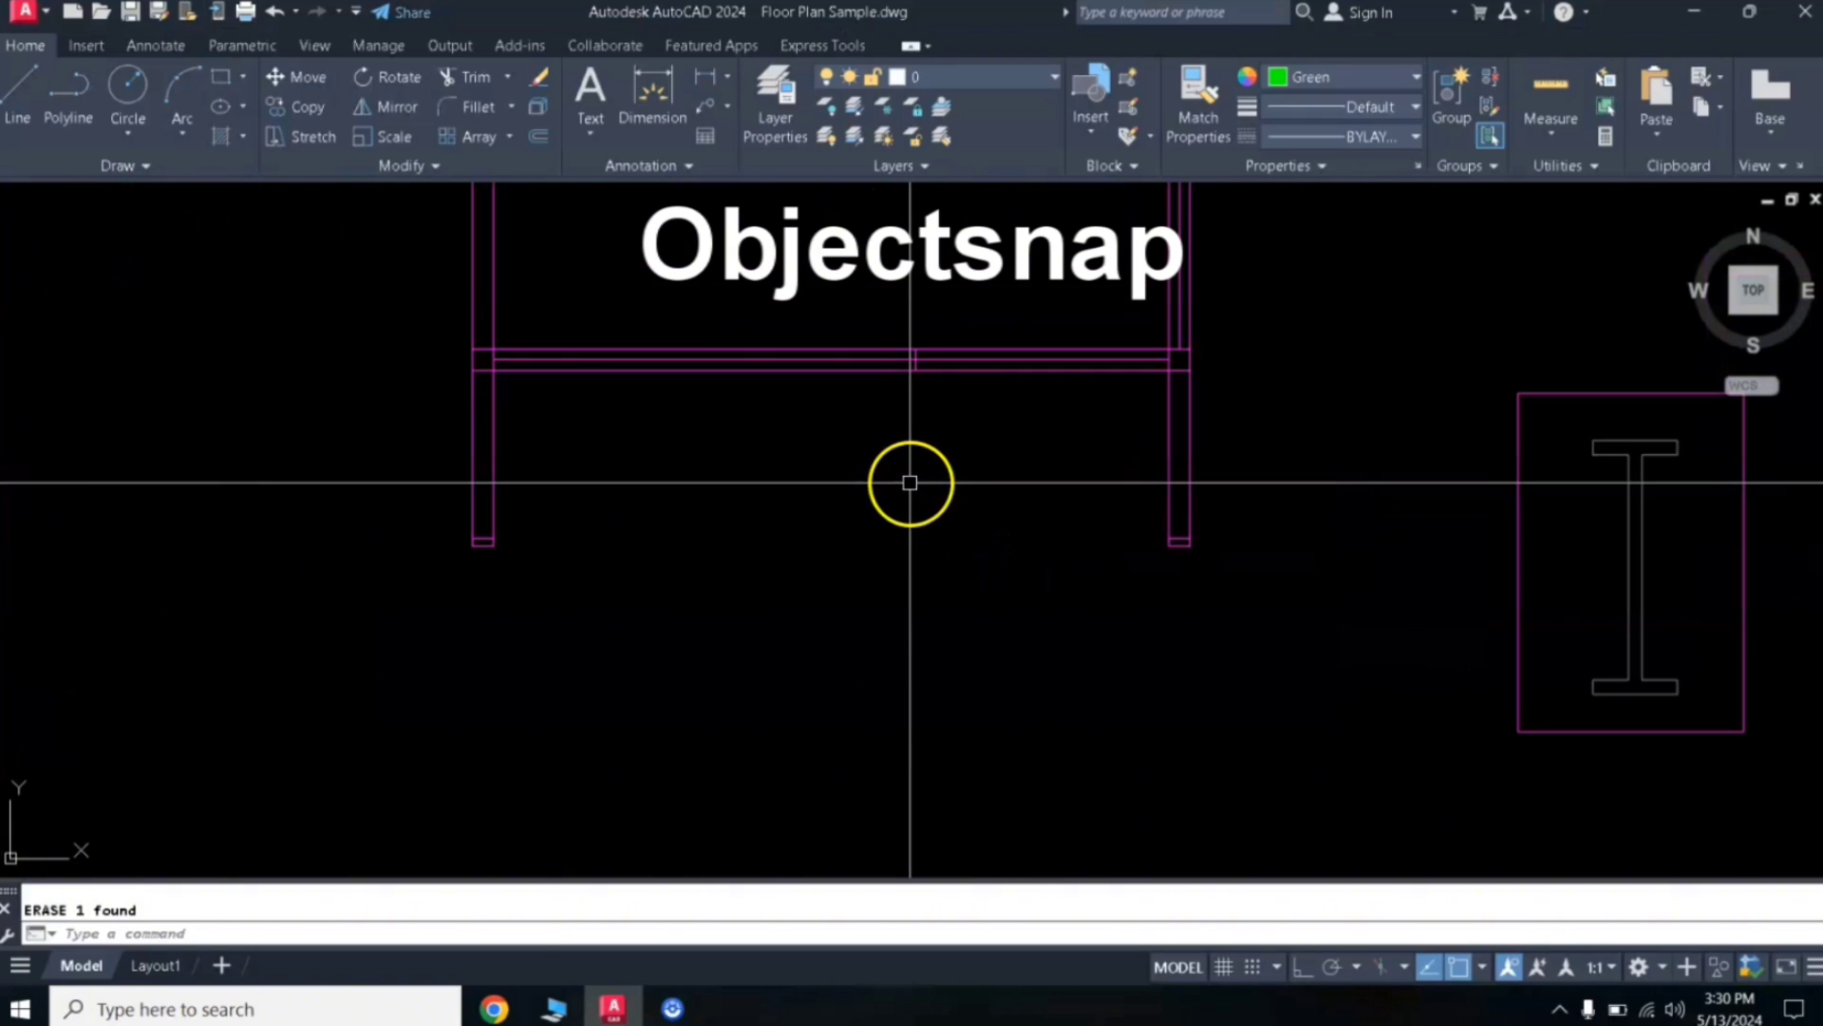
middle_click_drag(892, 412, 972, 505)
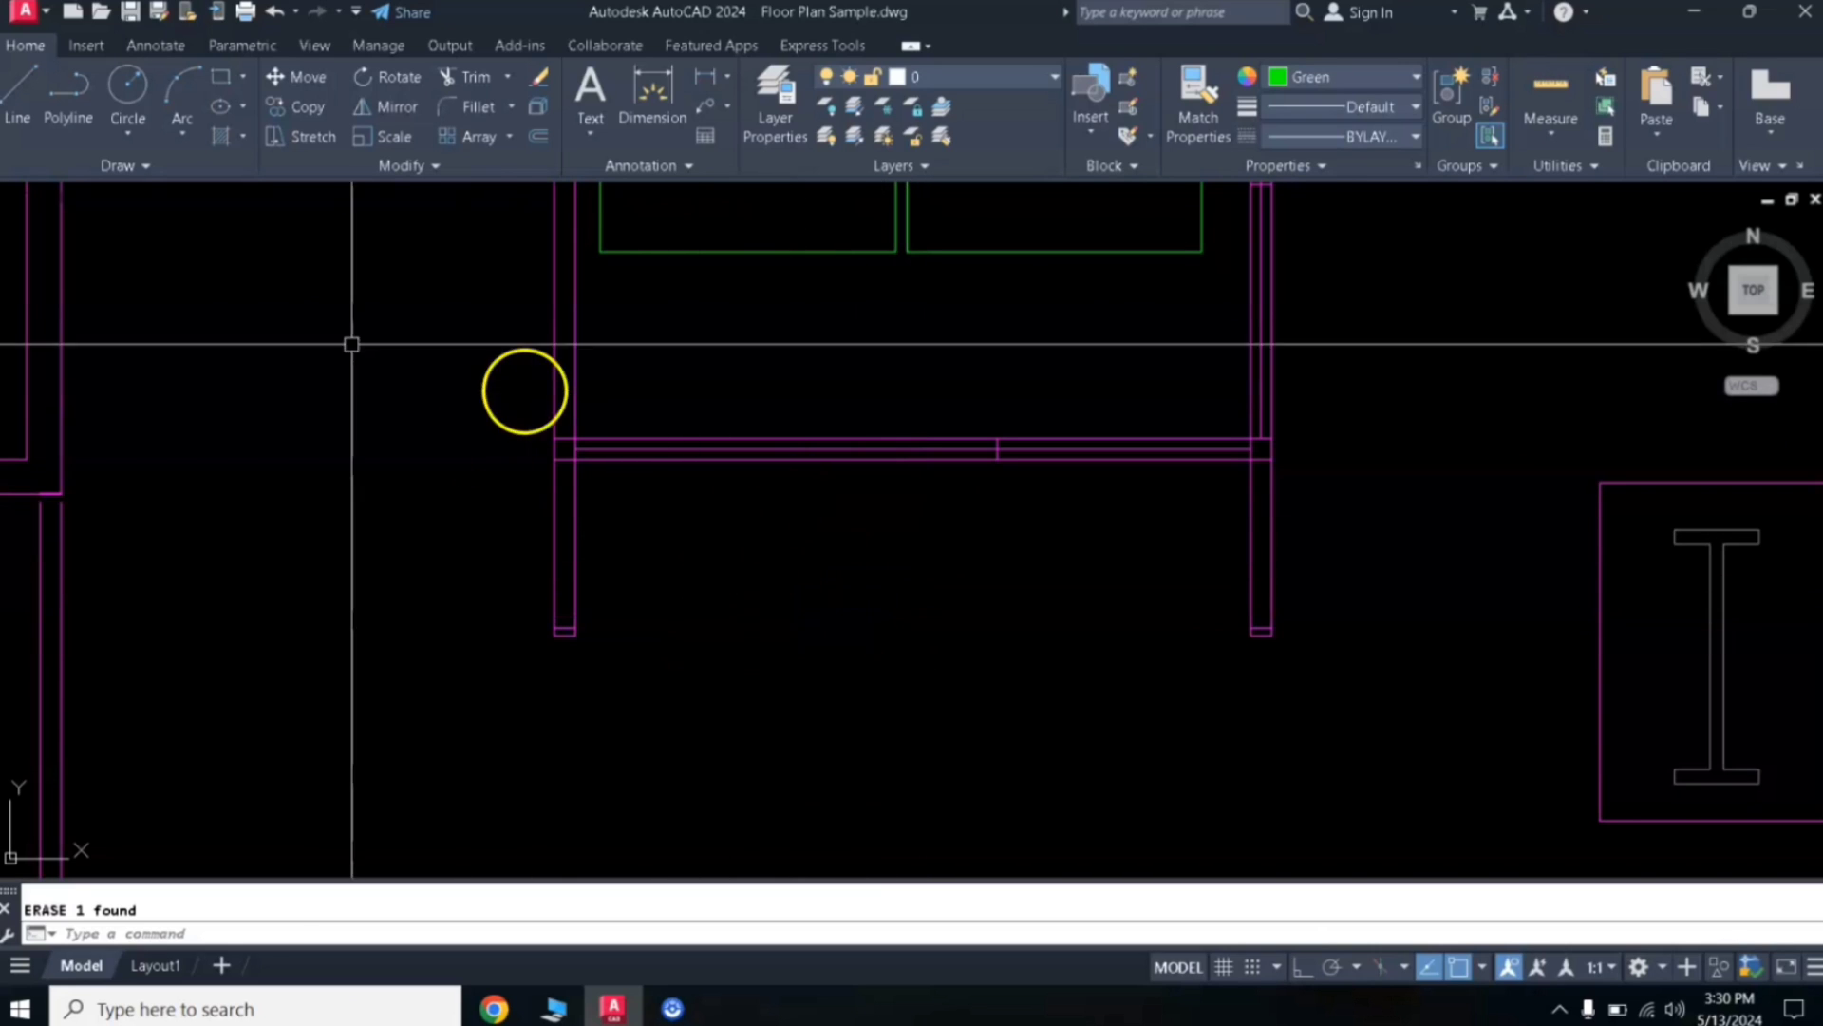
left_click(28, 95)
left_click(570, 634)
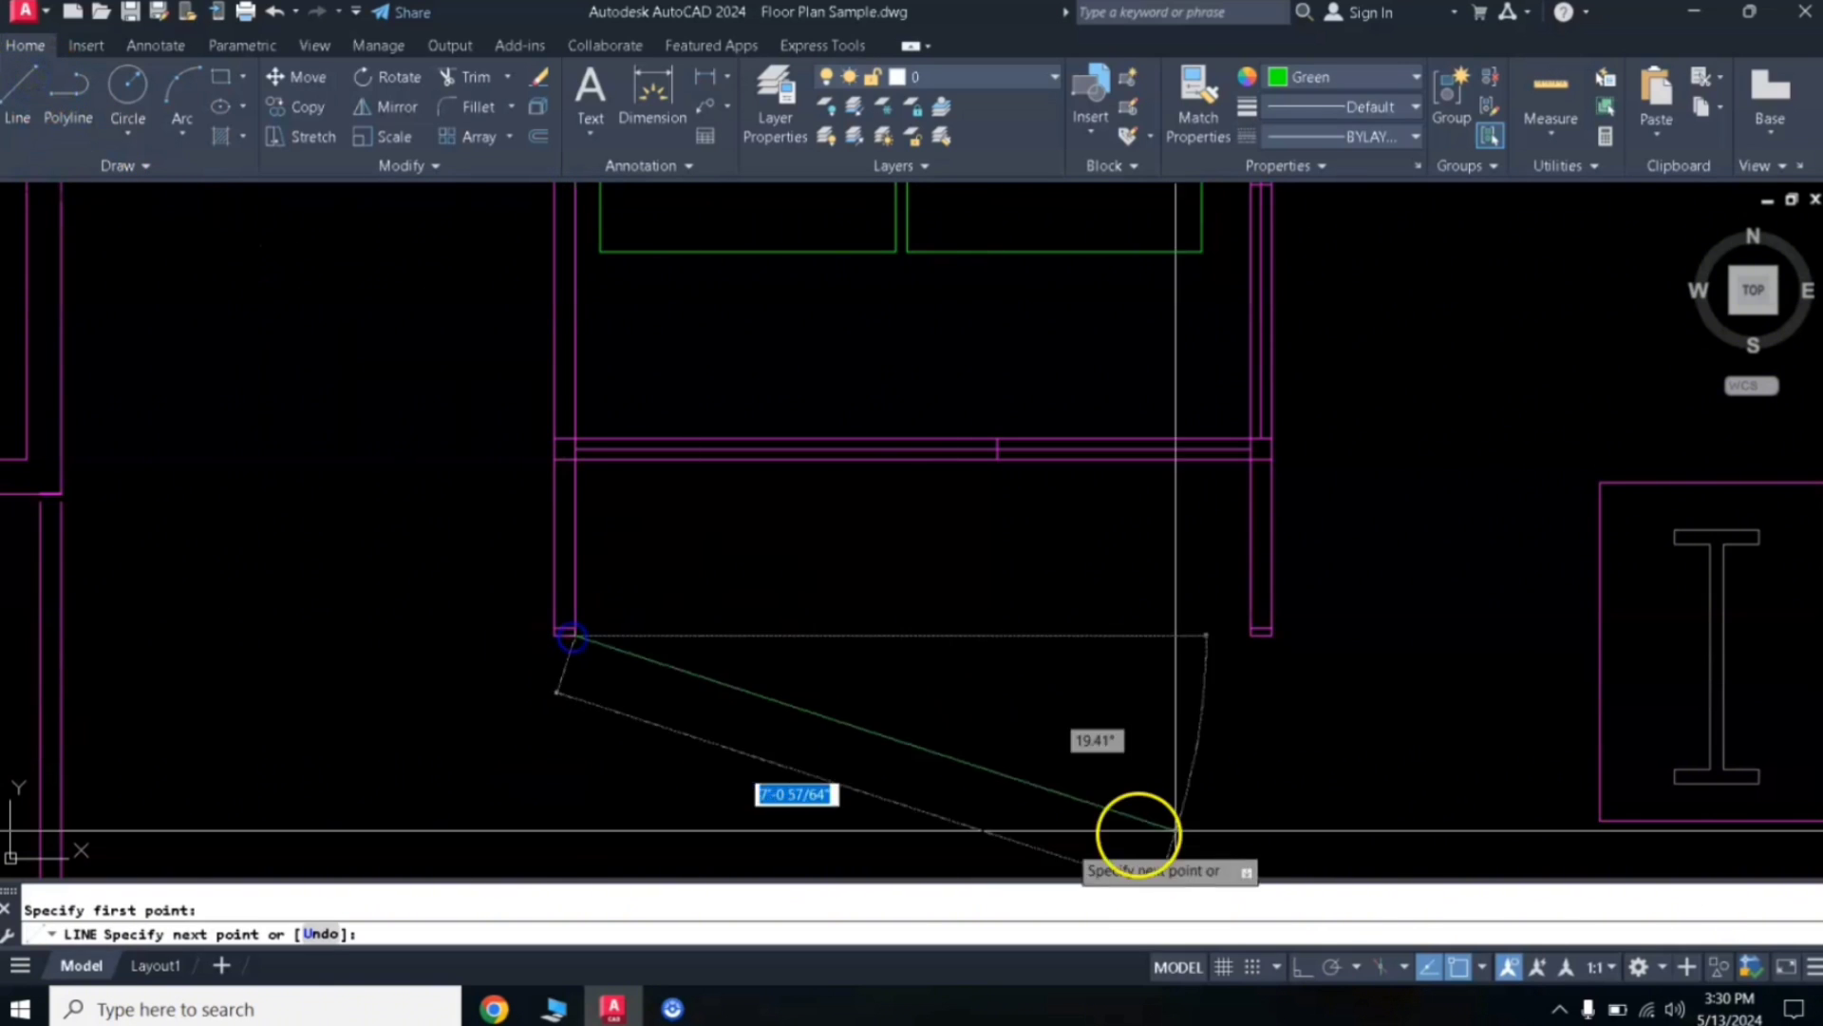
left_click(1251, 635)
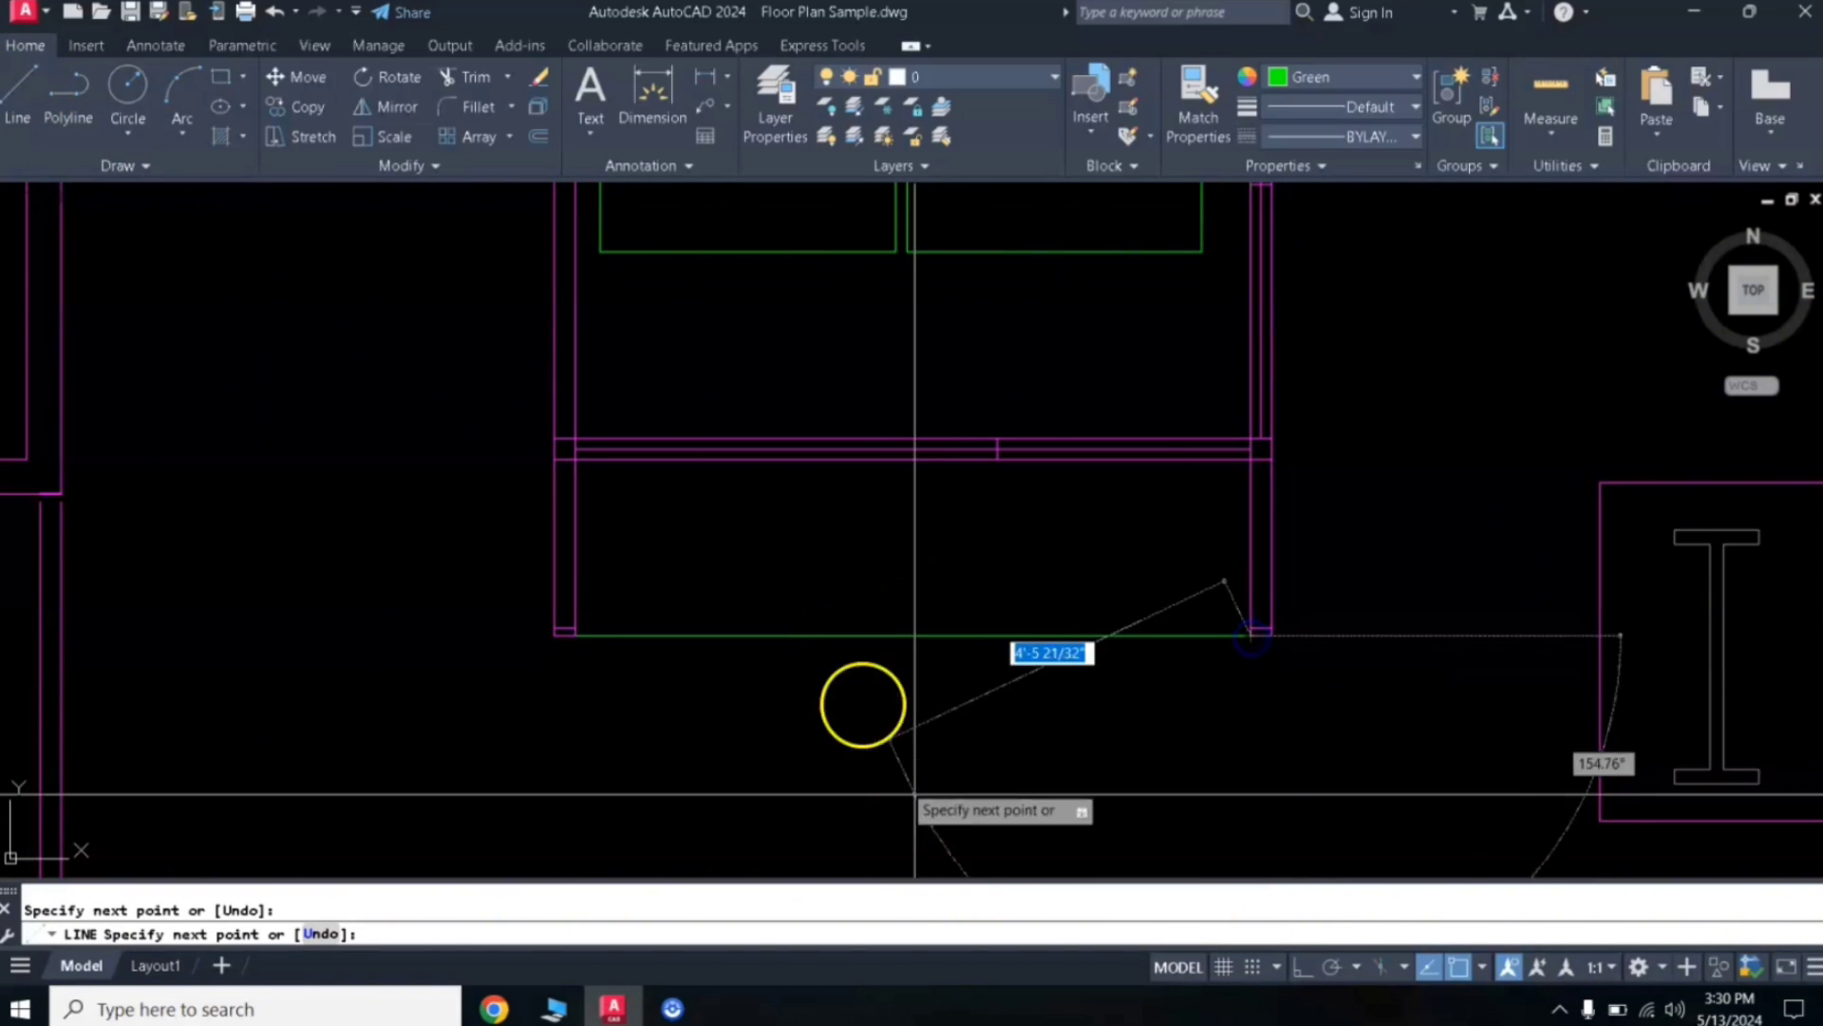
key("Return")
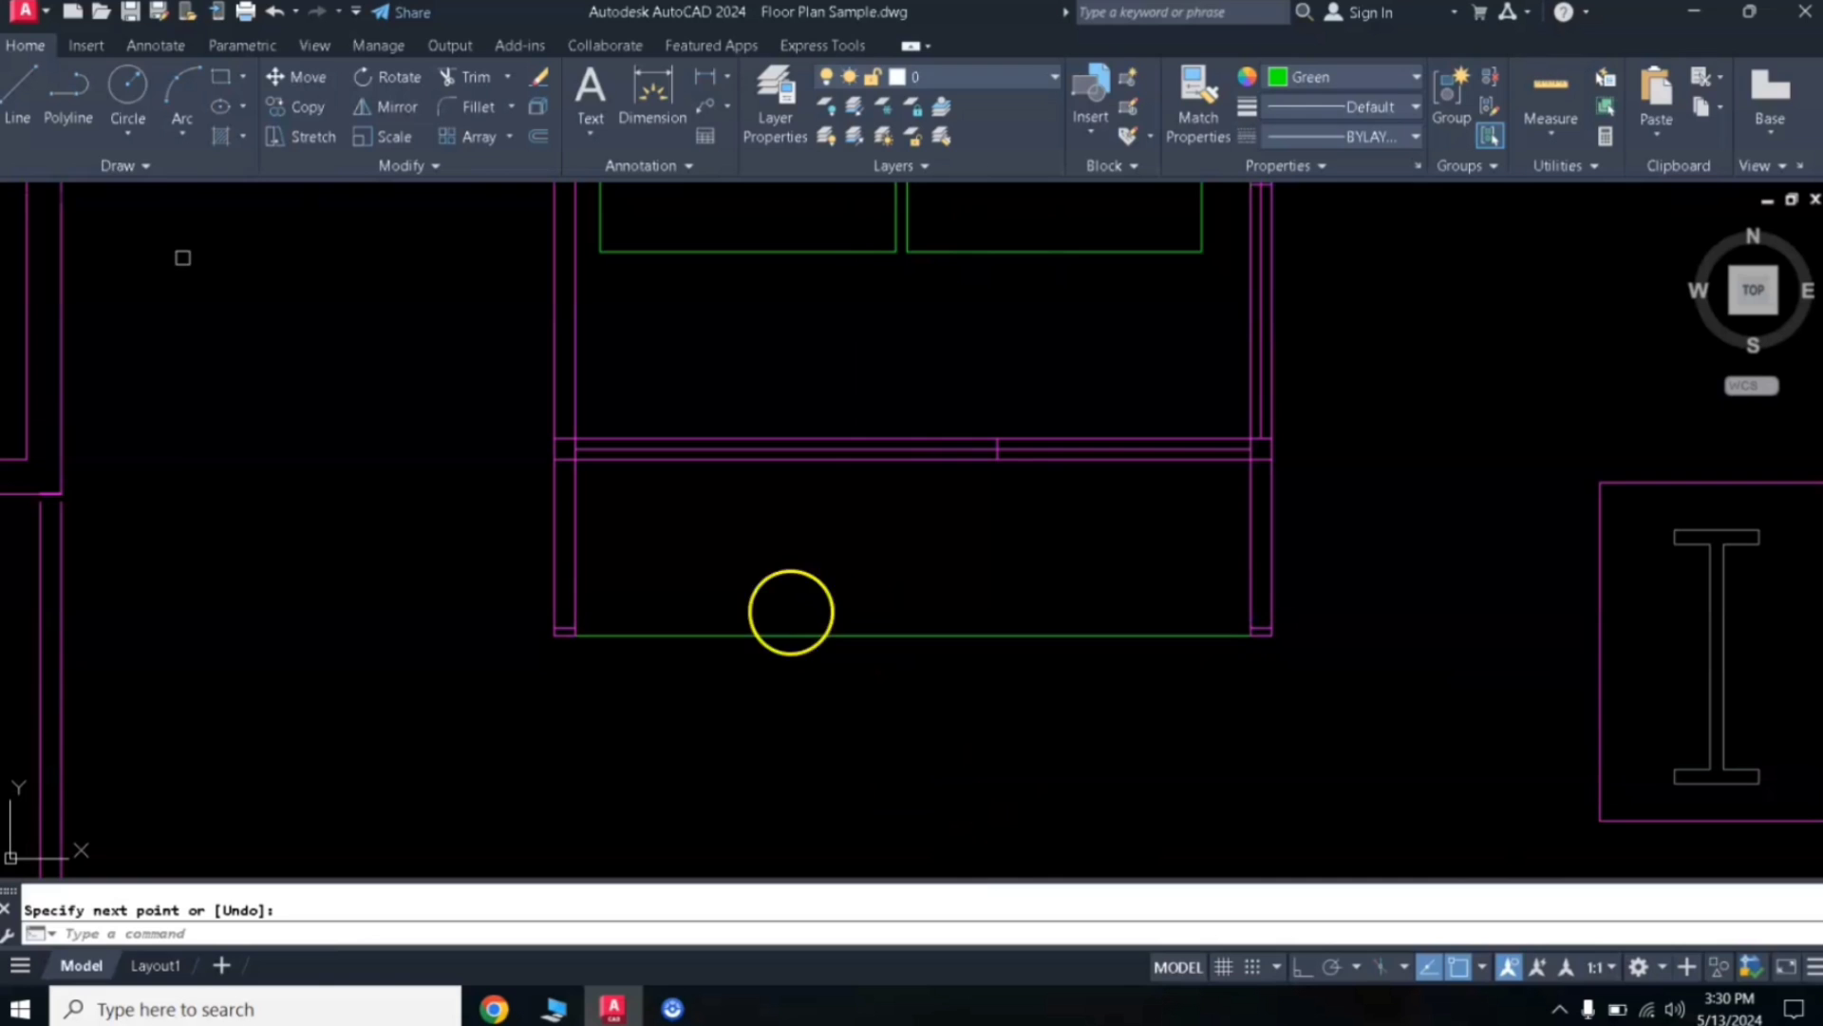
Draw a circle with a radius of about 7 inches centred on the midpoint of the green line between the wall stubs
left_click(128, 88)
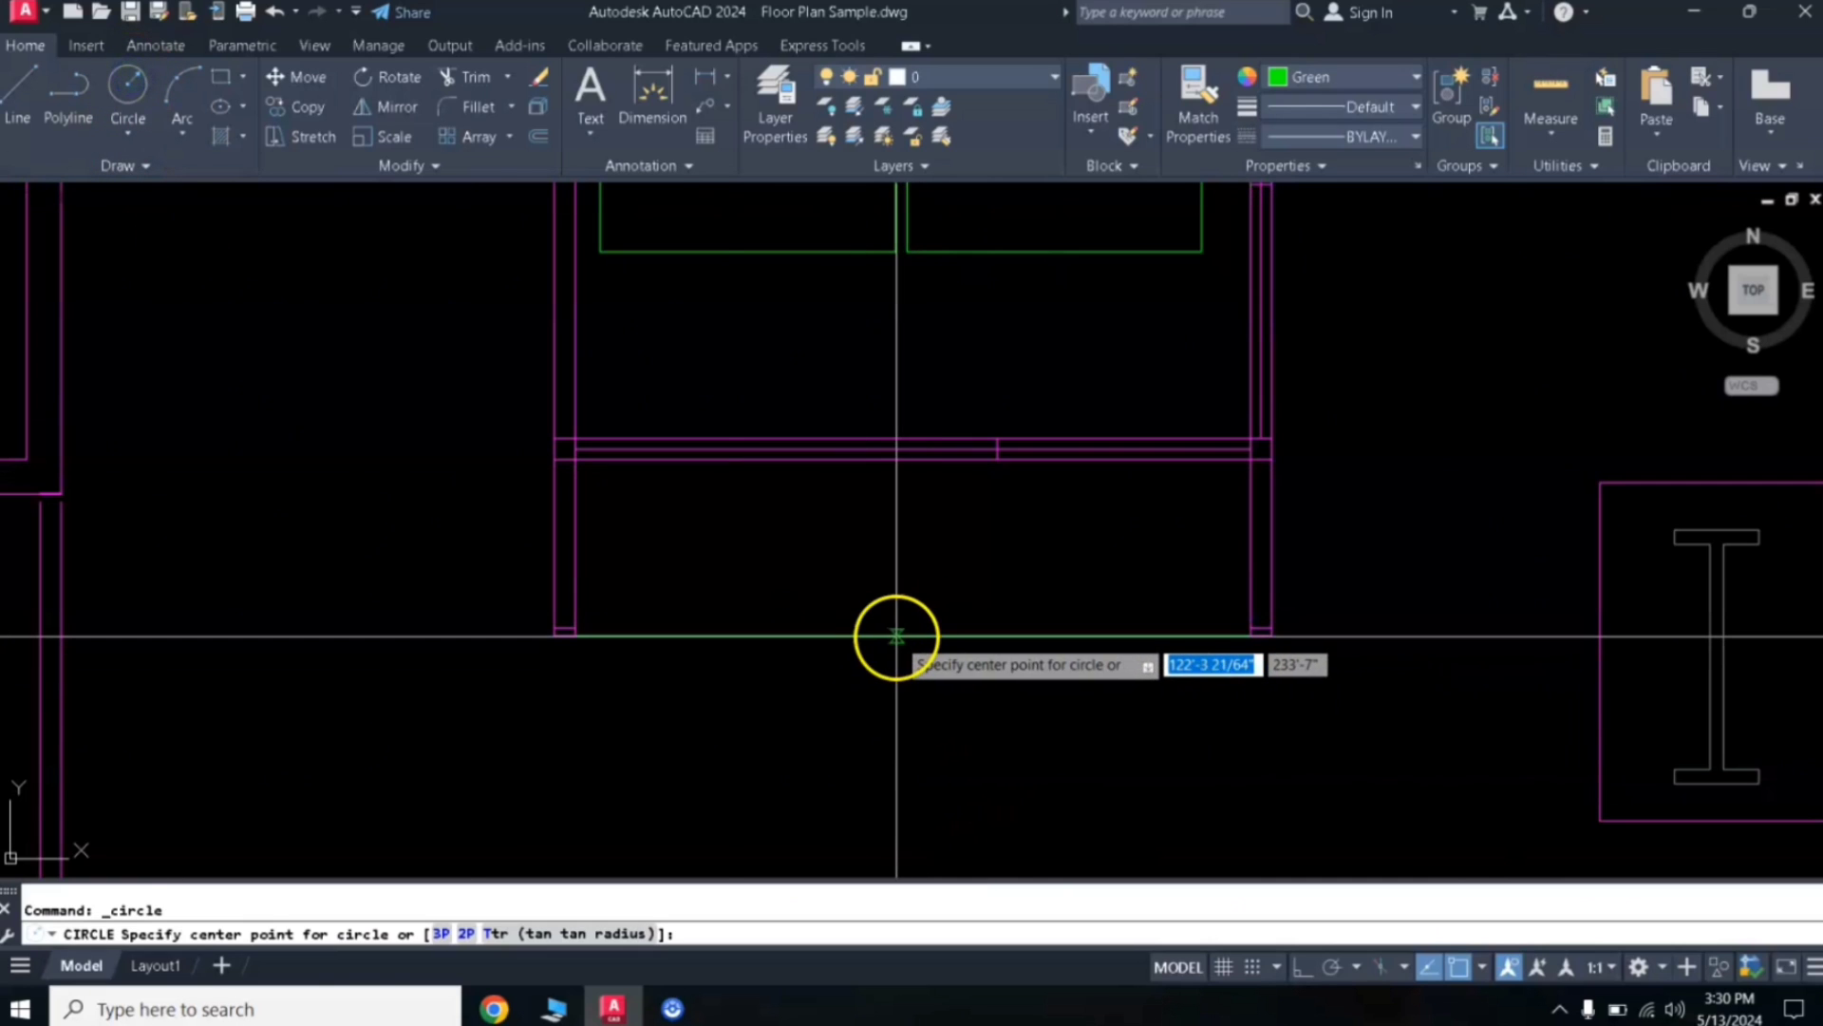
left_click(912, 635)
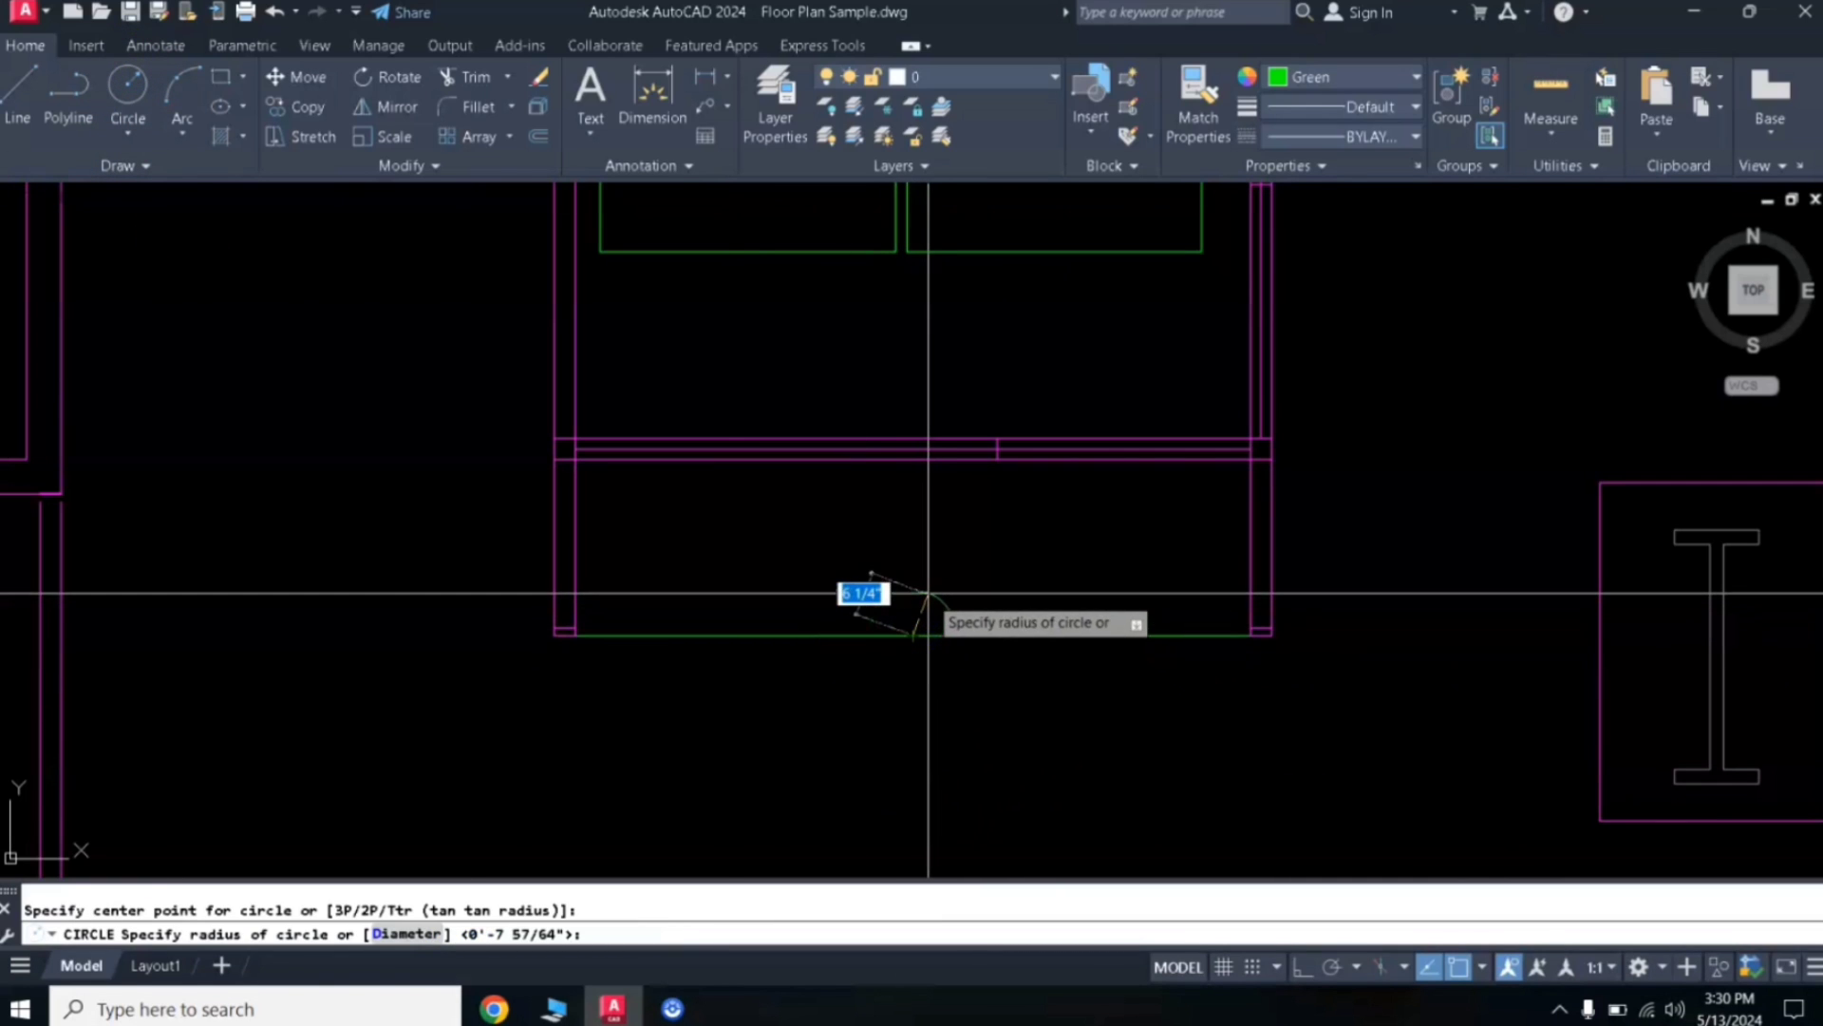
left_click(940, 599)
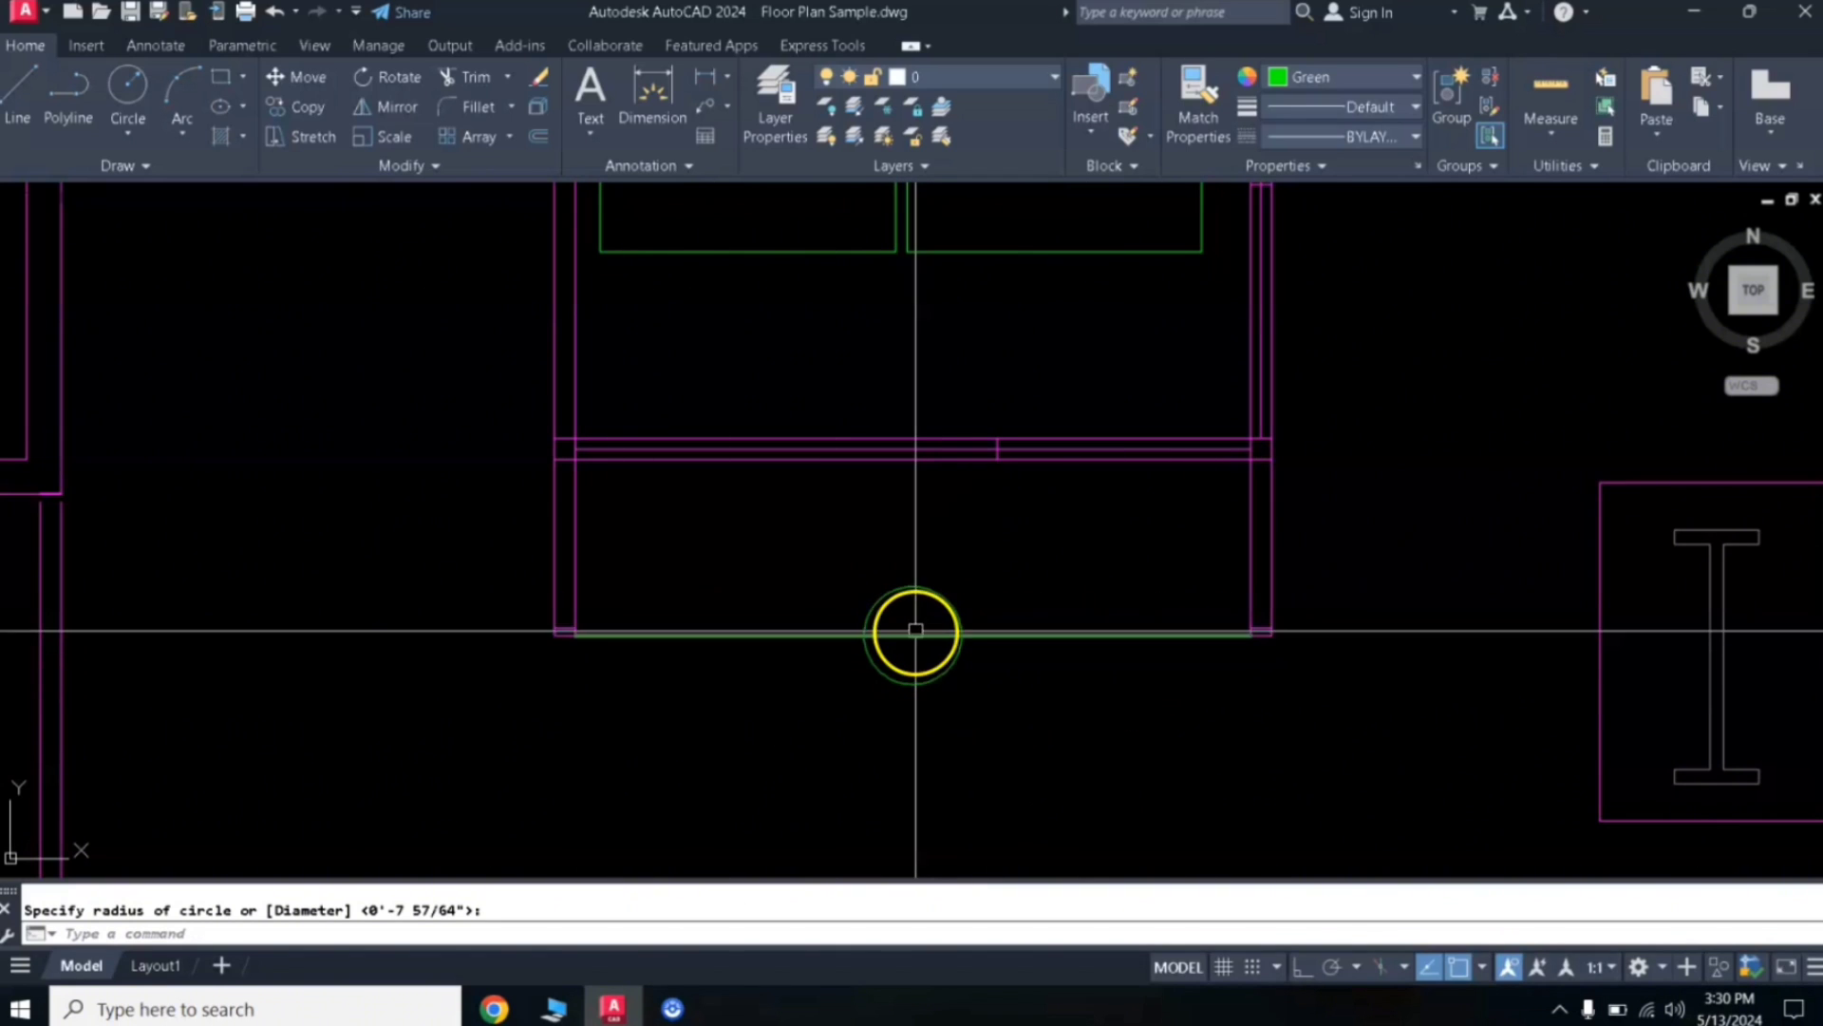
key("Escape")
Erase the green line between the two magenta wall stubs and the small circle centred on it
left_click(798, 635)
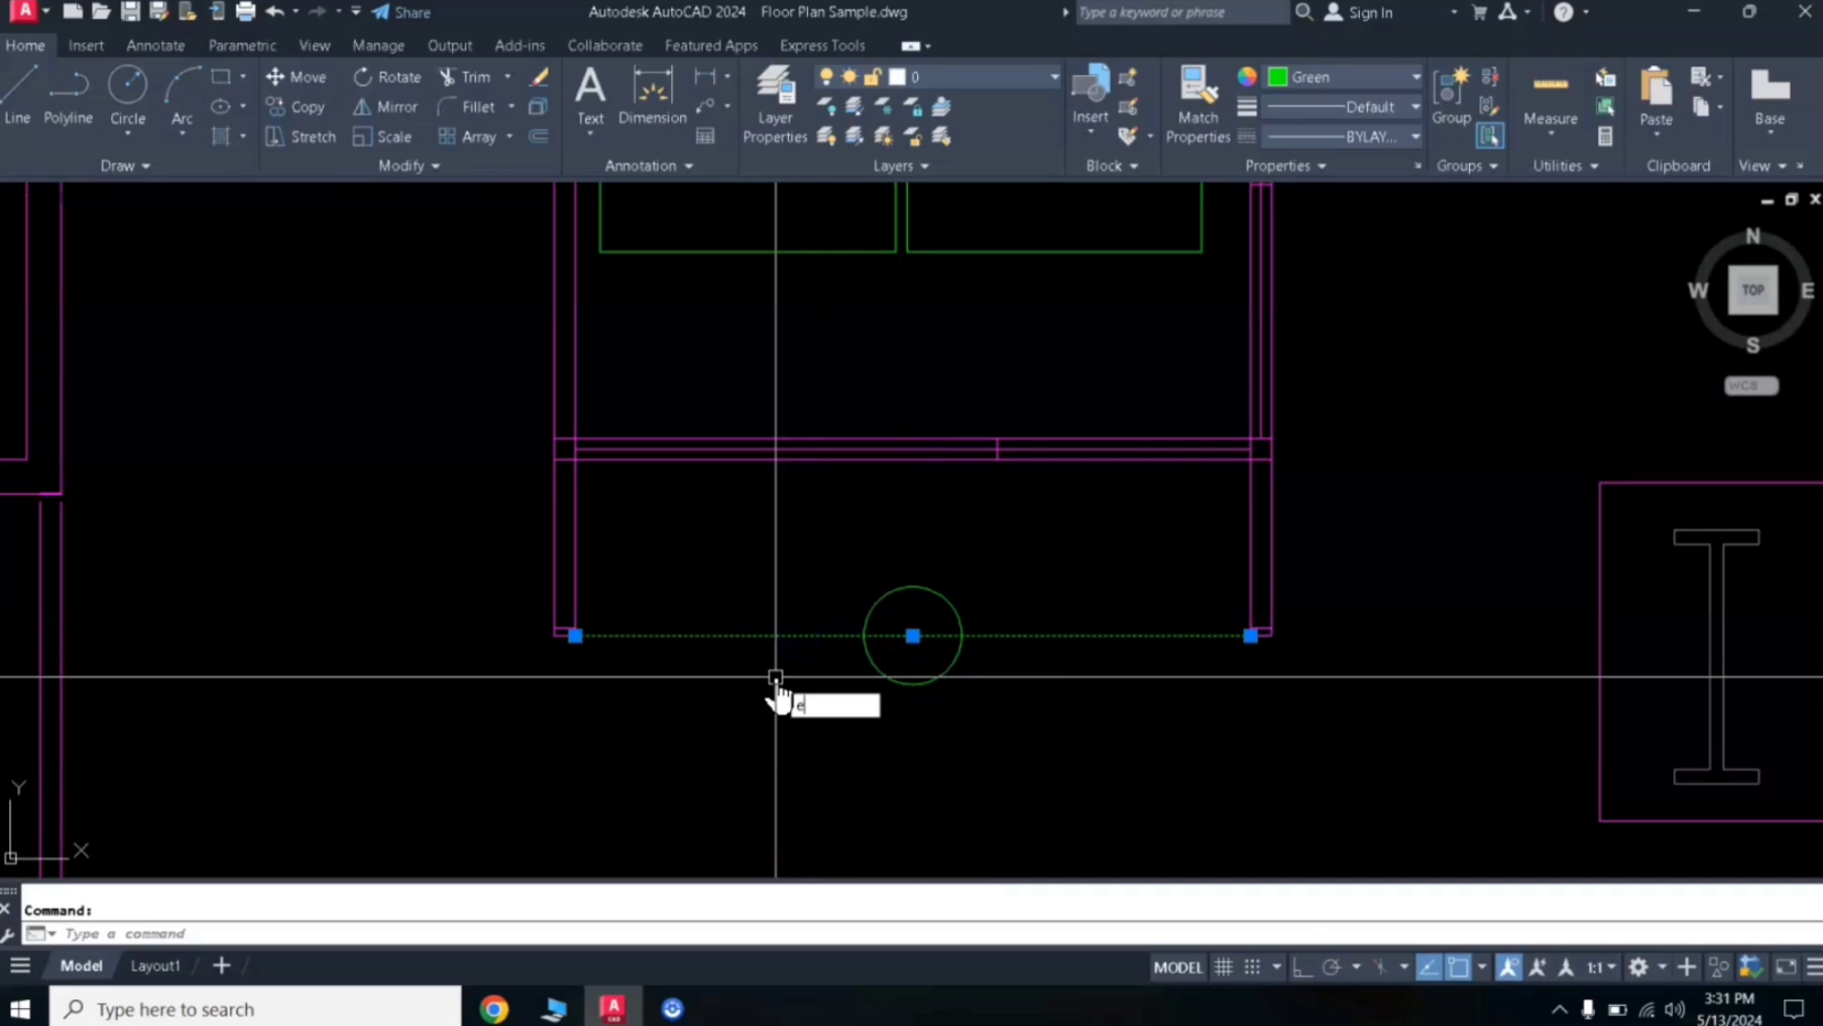
left_click(874, 724)
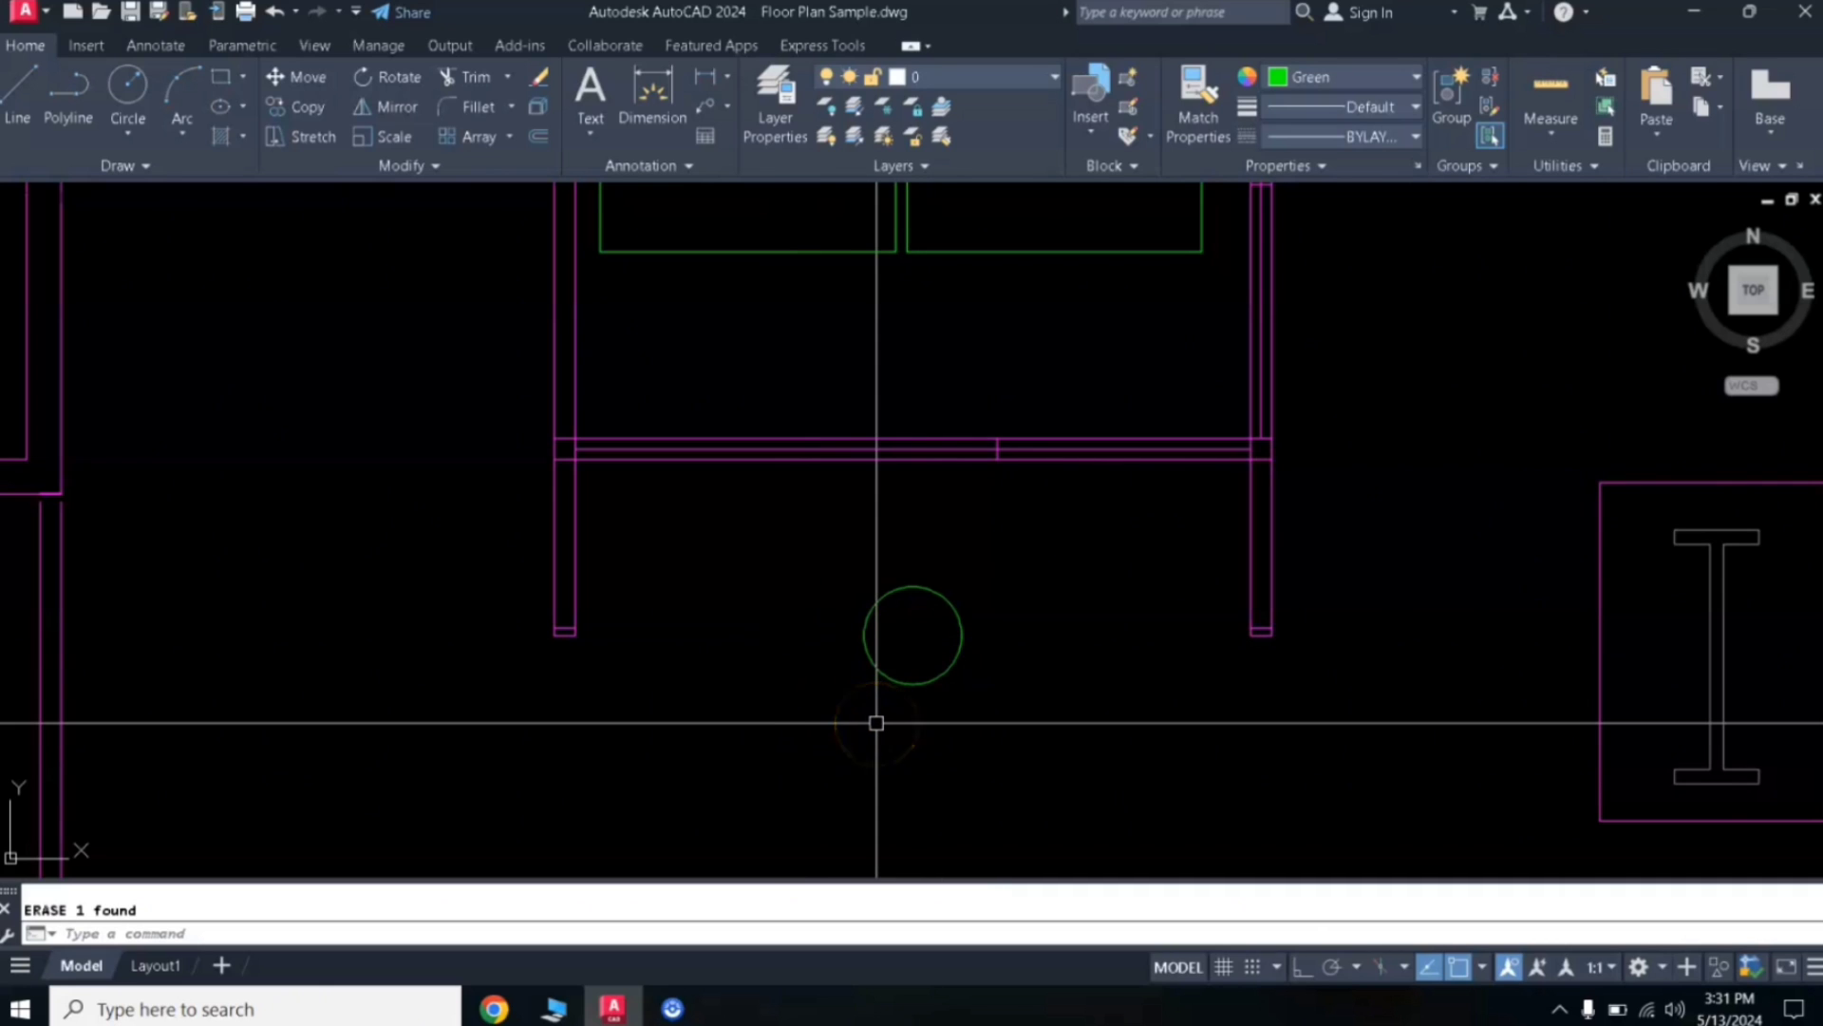
left_click(993, 603)
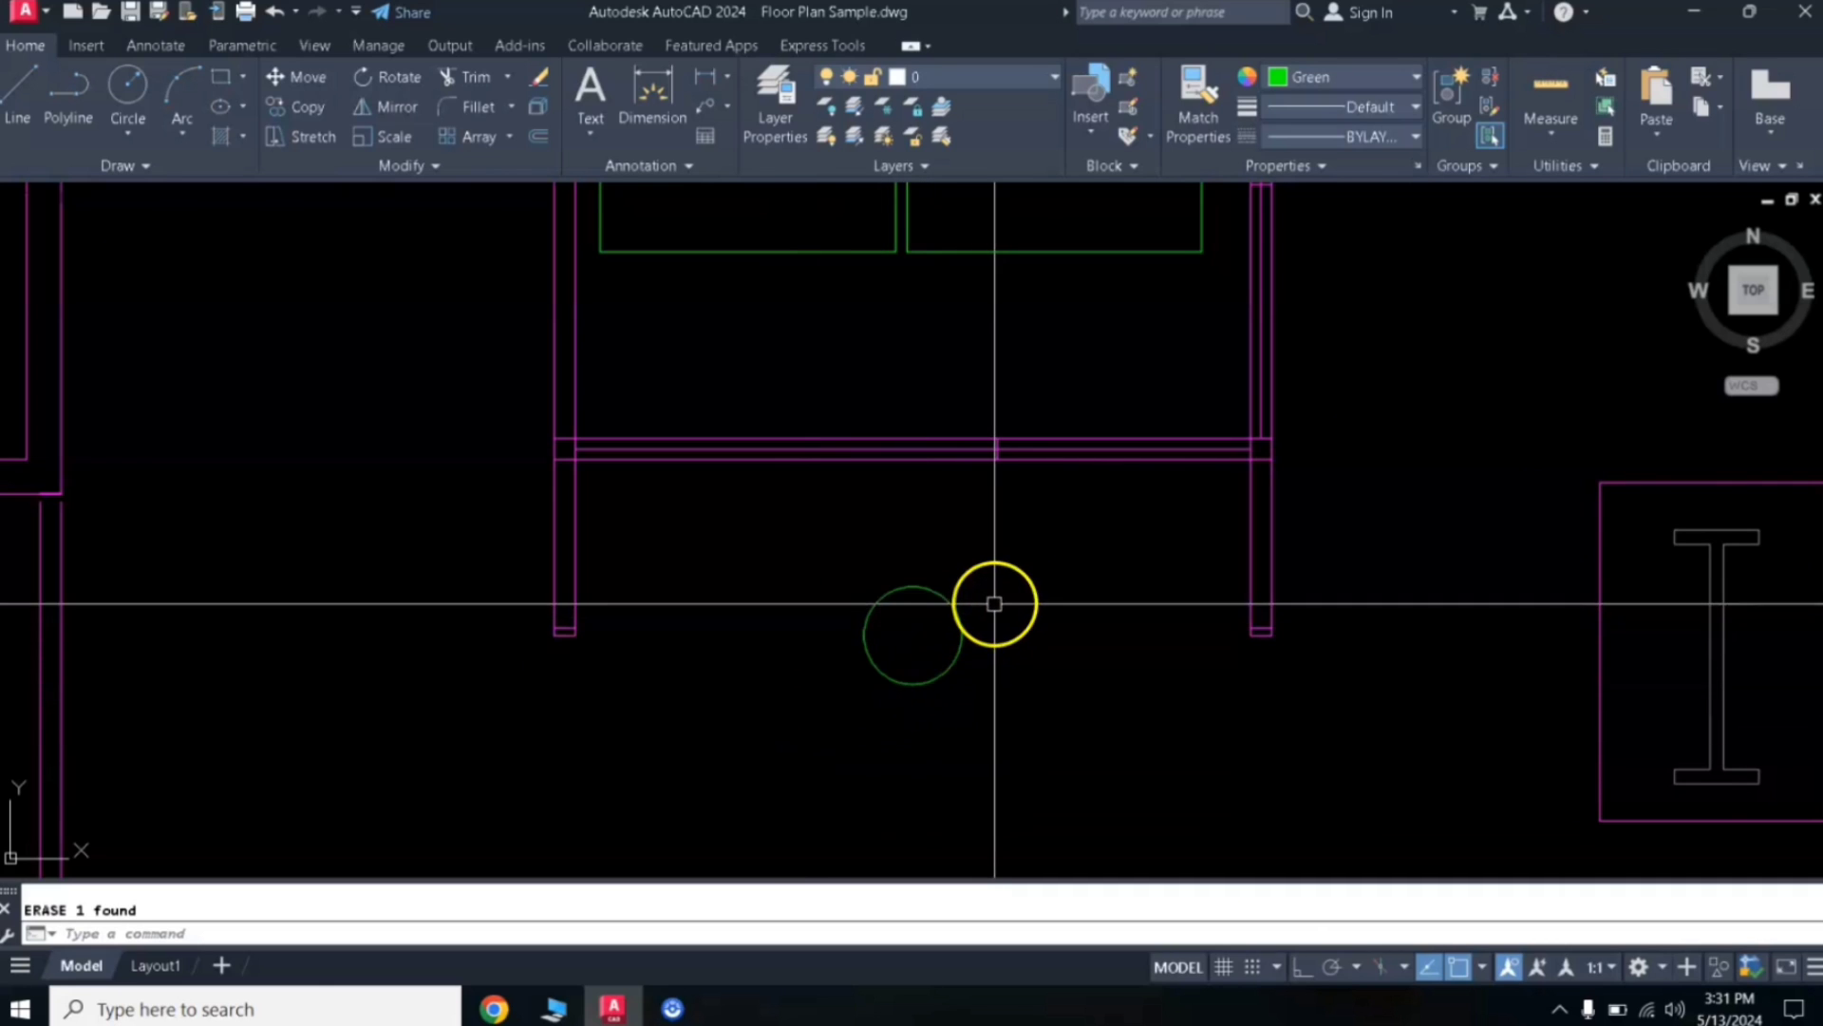
left_click(857, 670)
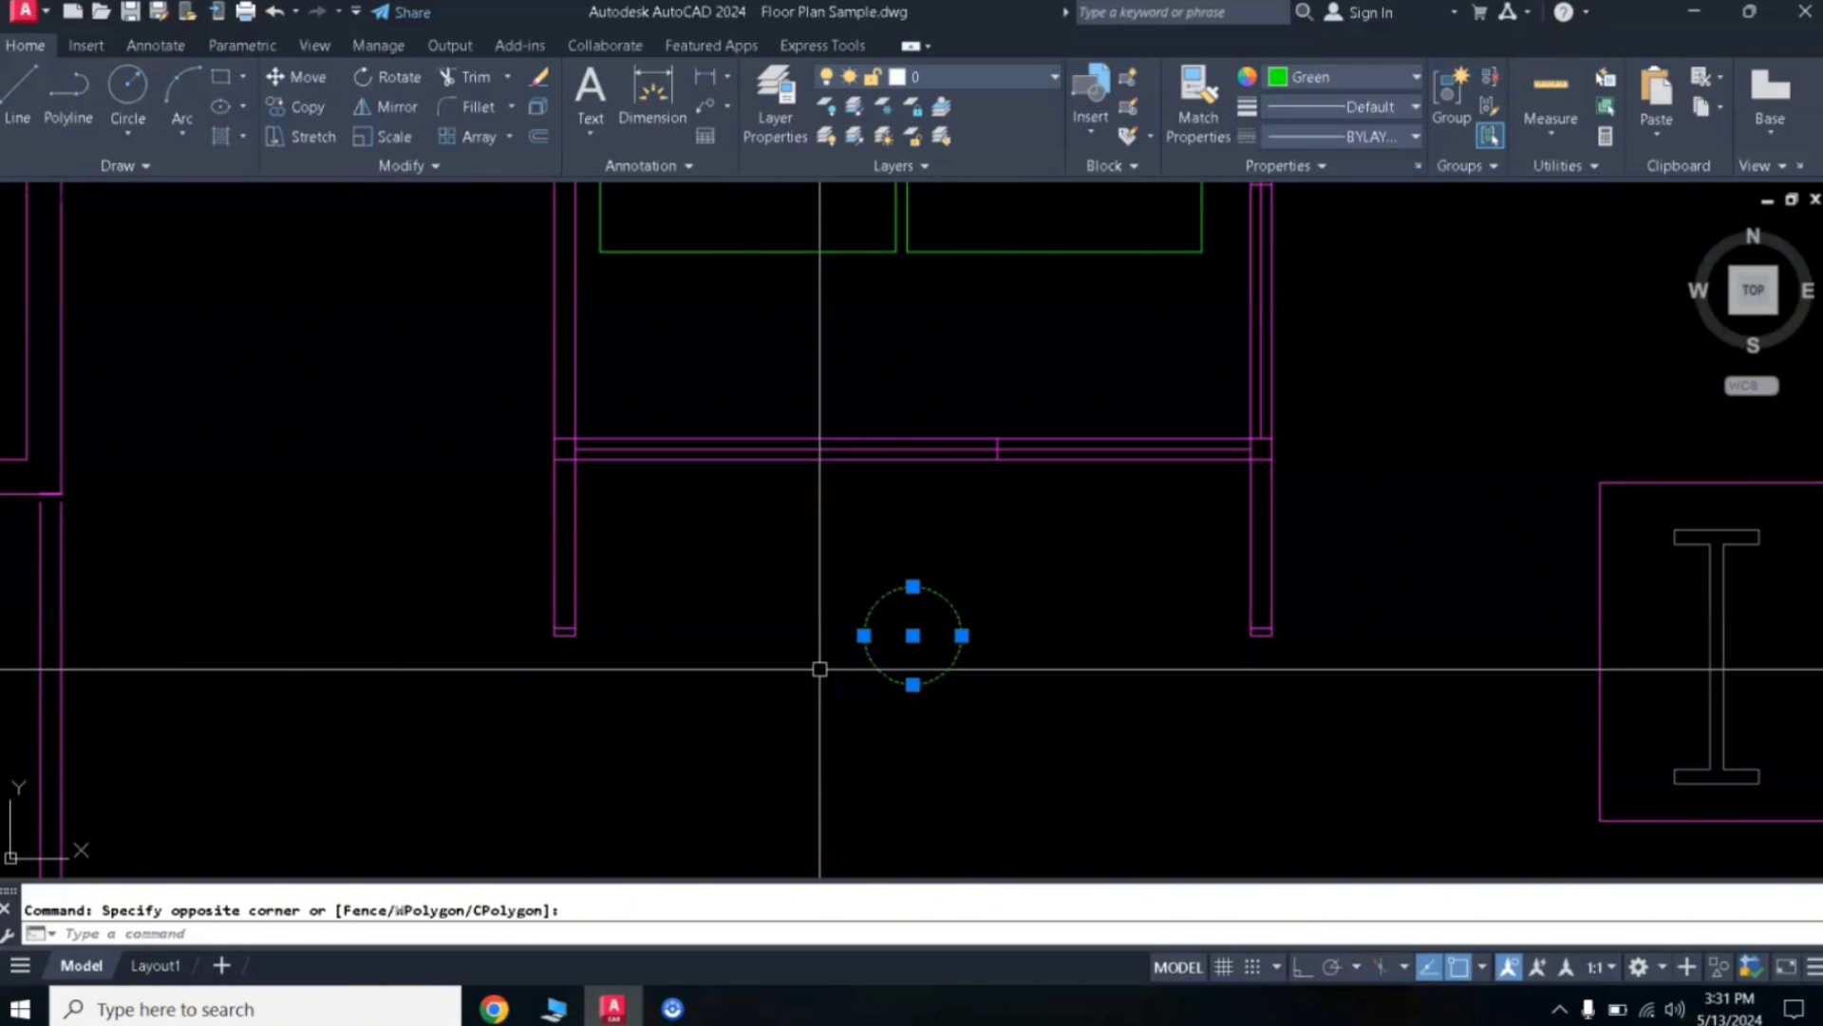
key("Return")
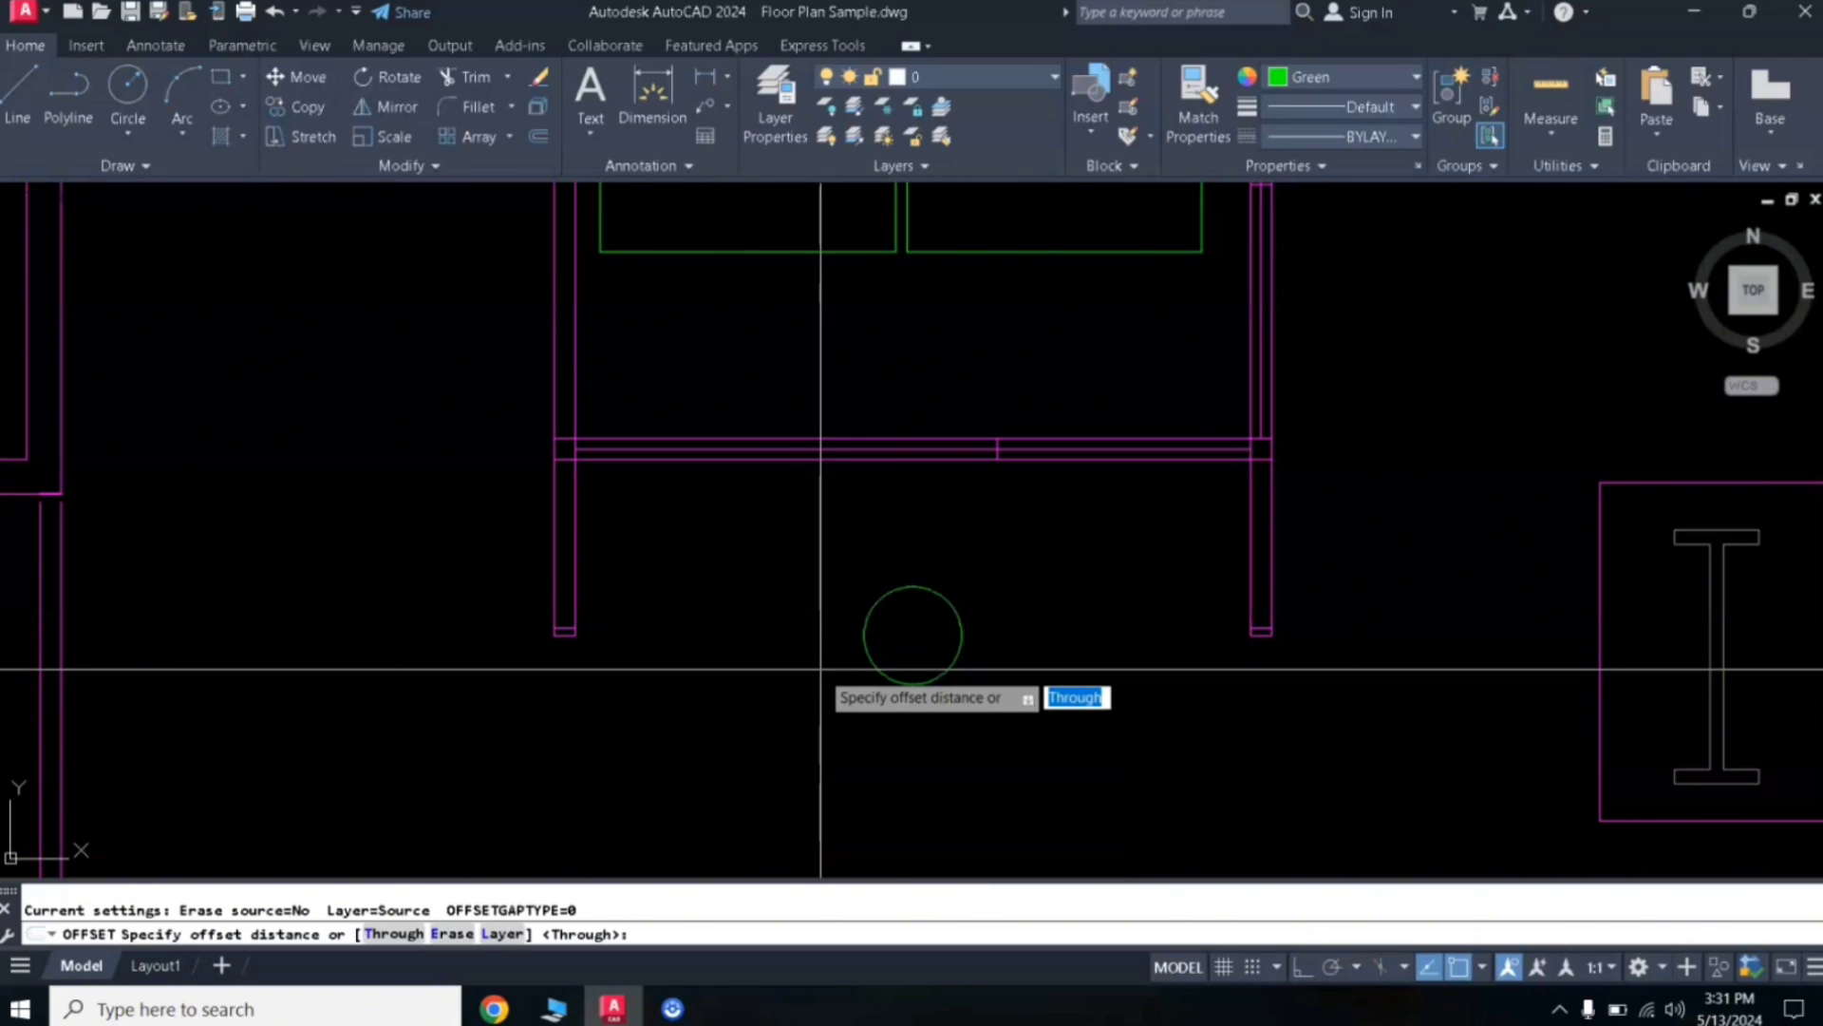
key("Escape")
left_click(874, 665)
left_click(851, 691)
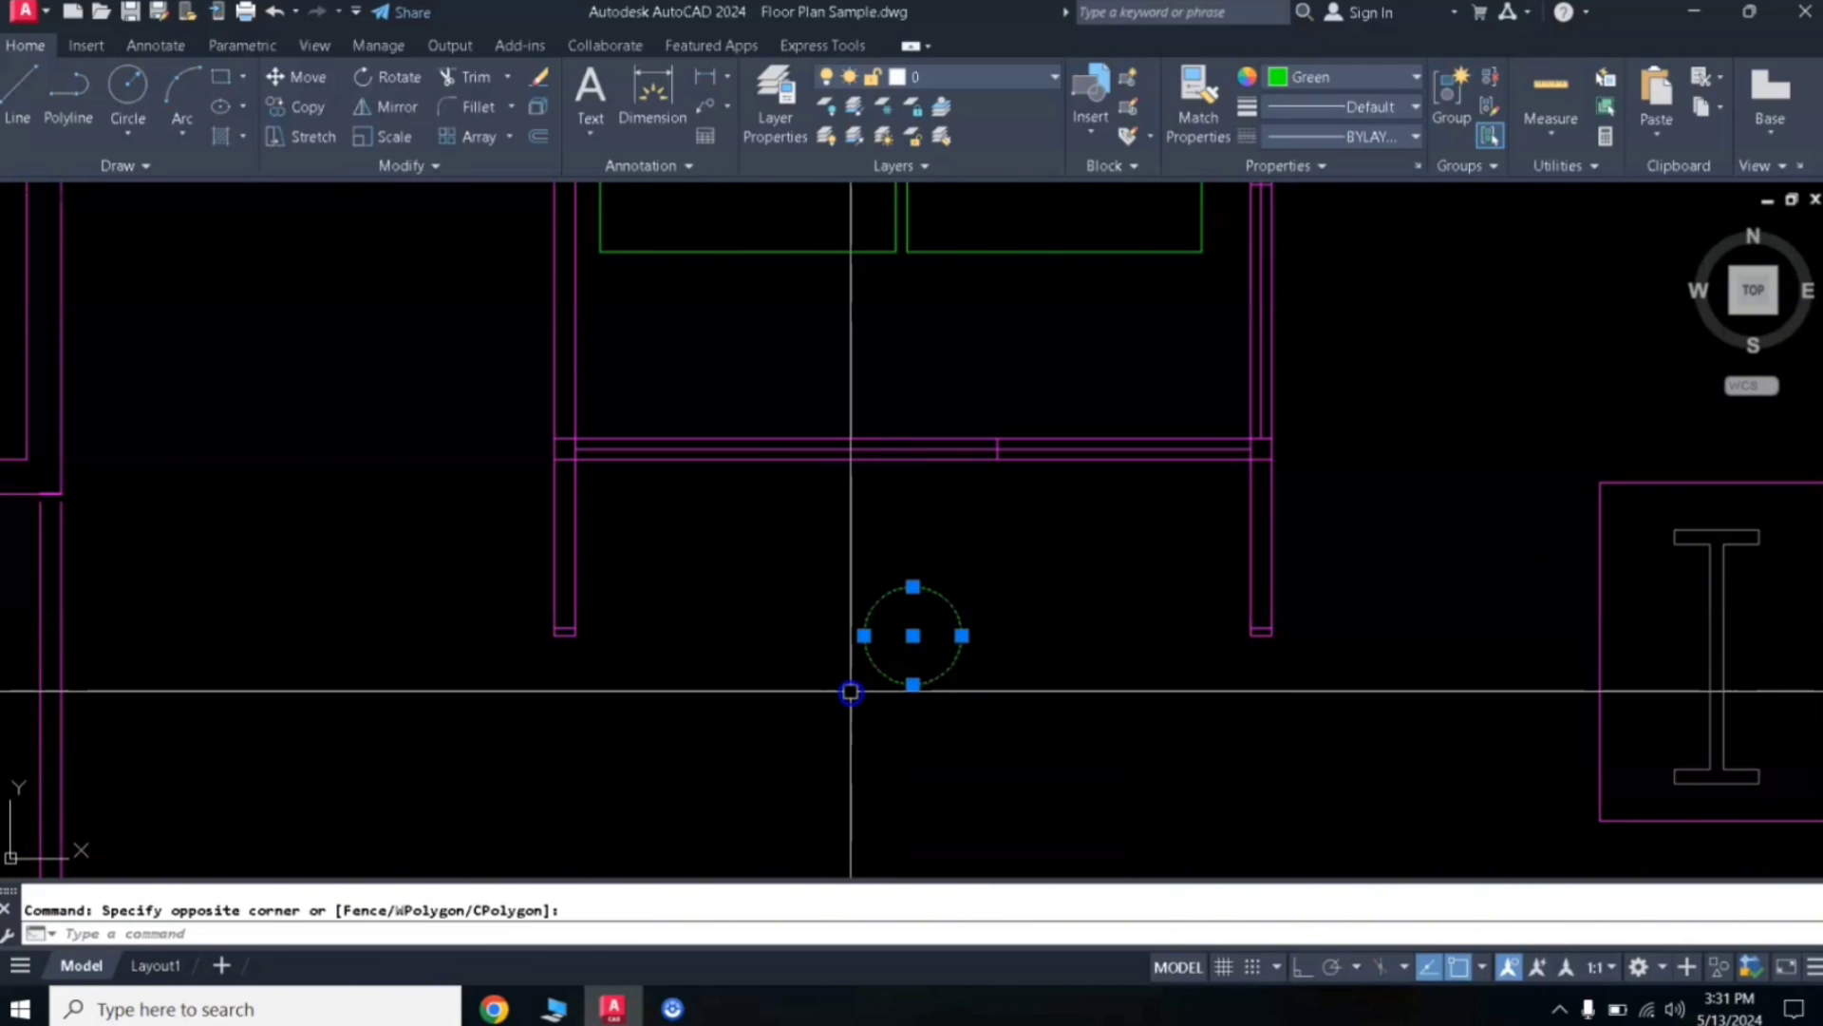
left_click(820, 677)
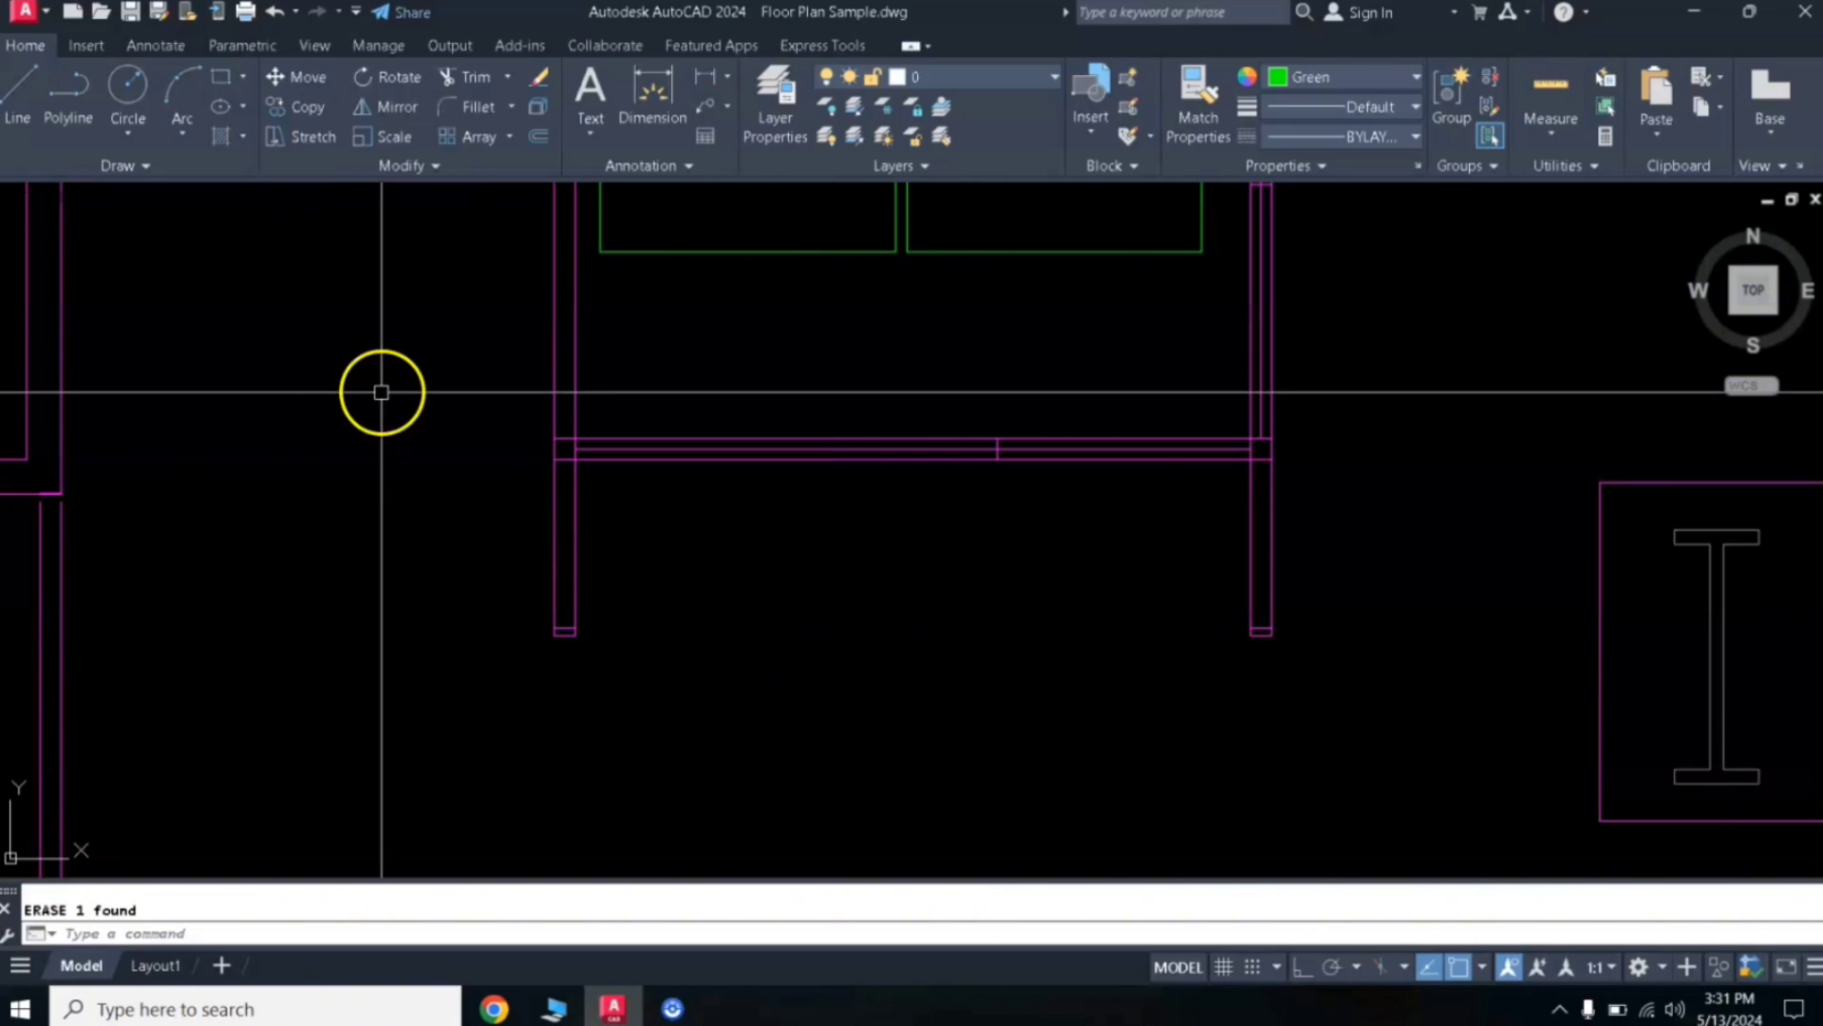
Start a circle centred with Mid Between 2 Points, using the inner lower corners of the two magenta wall stubs
left_click(129, 95)
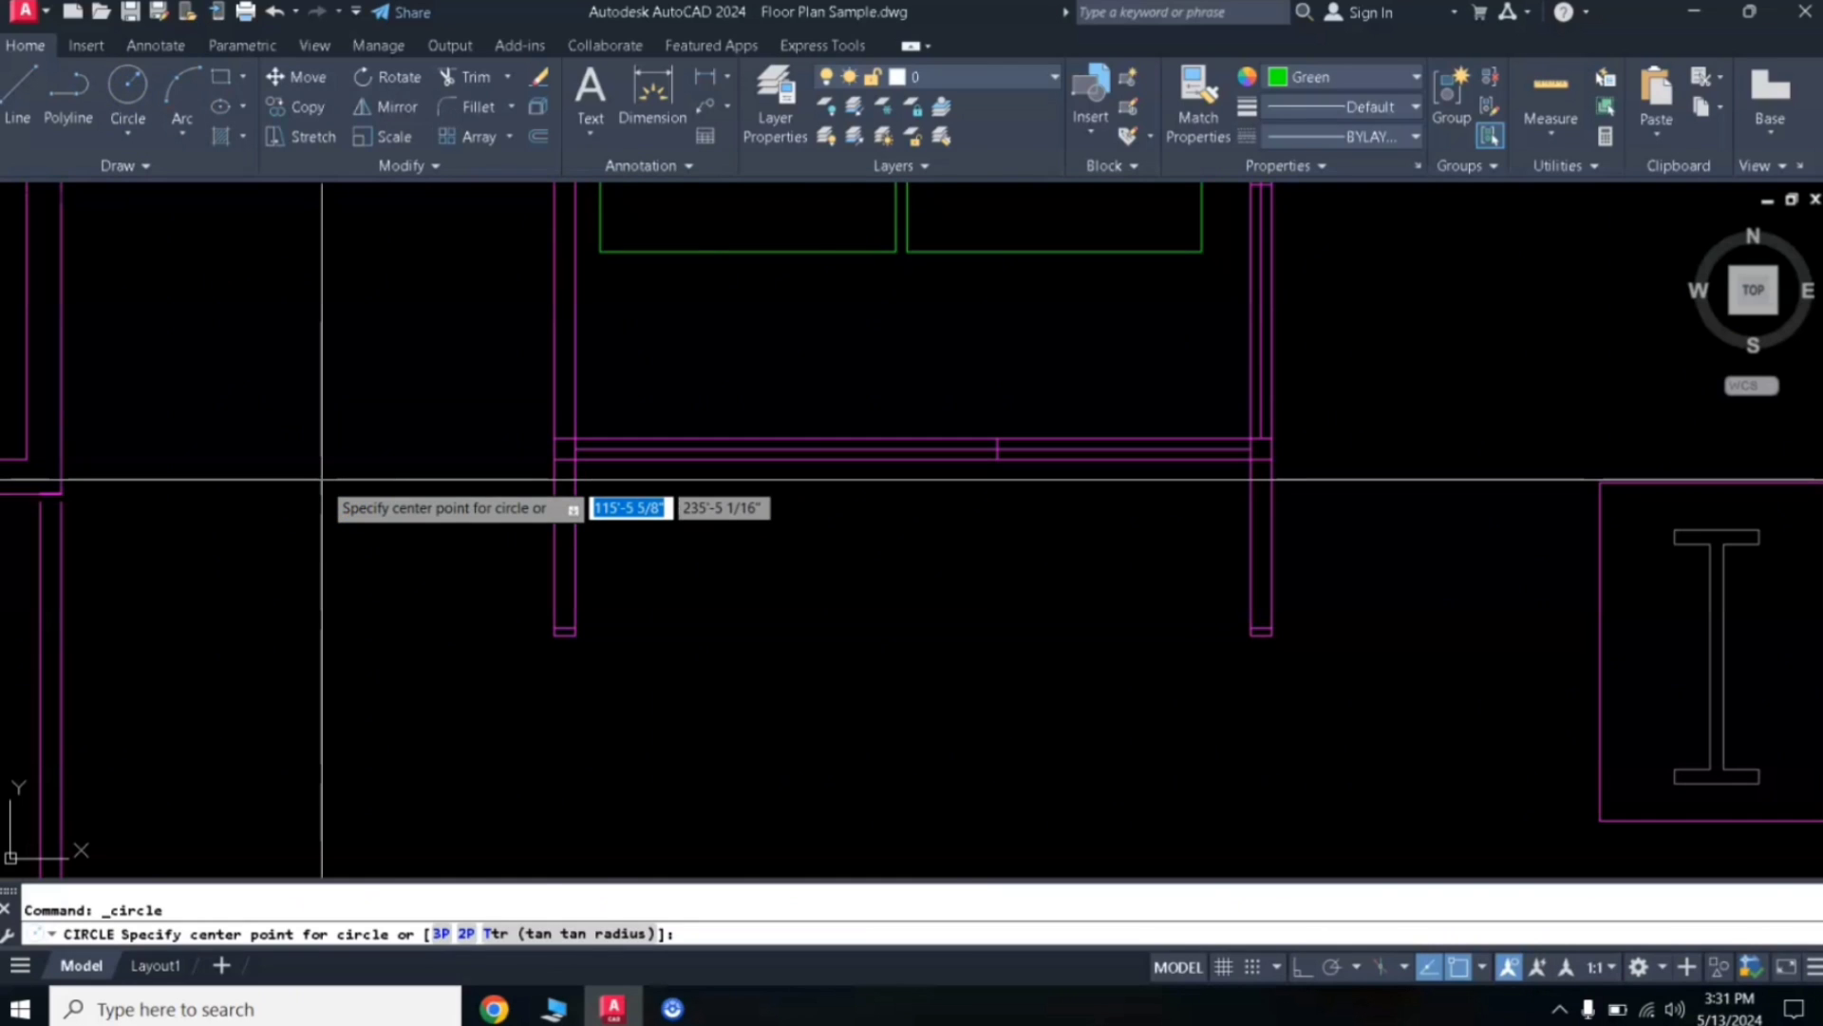
right_click(322, 481, "shift")
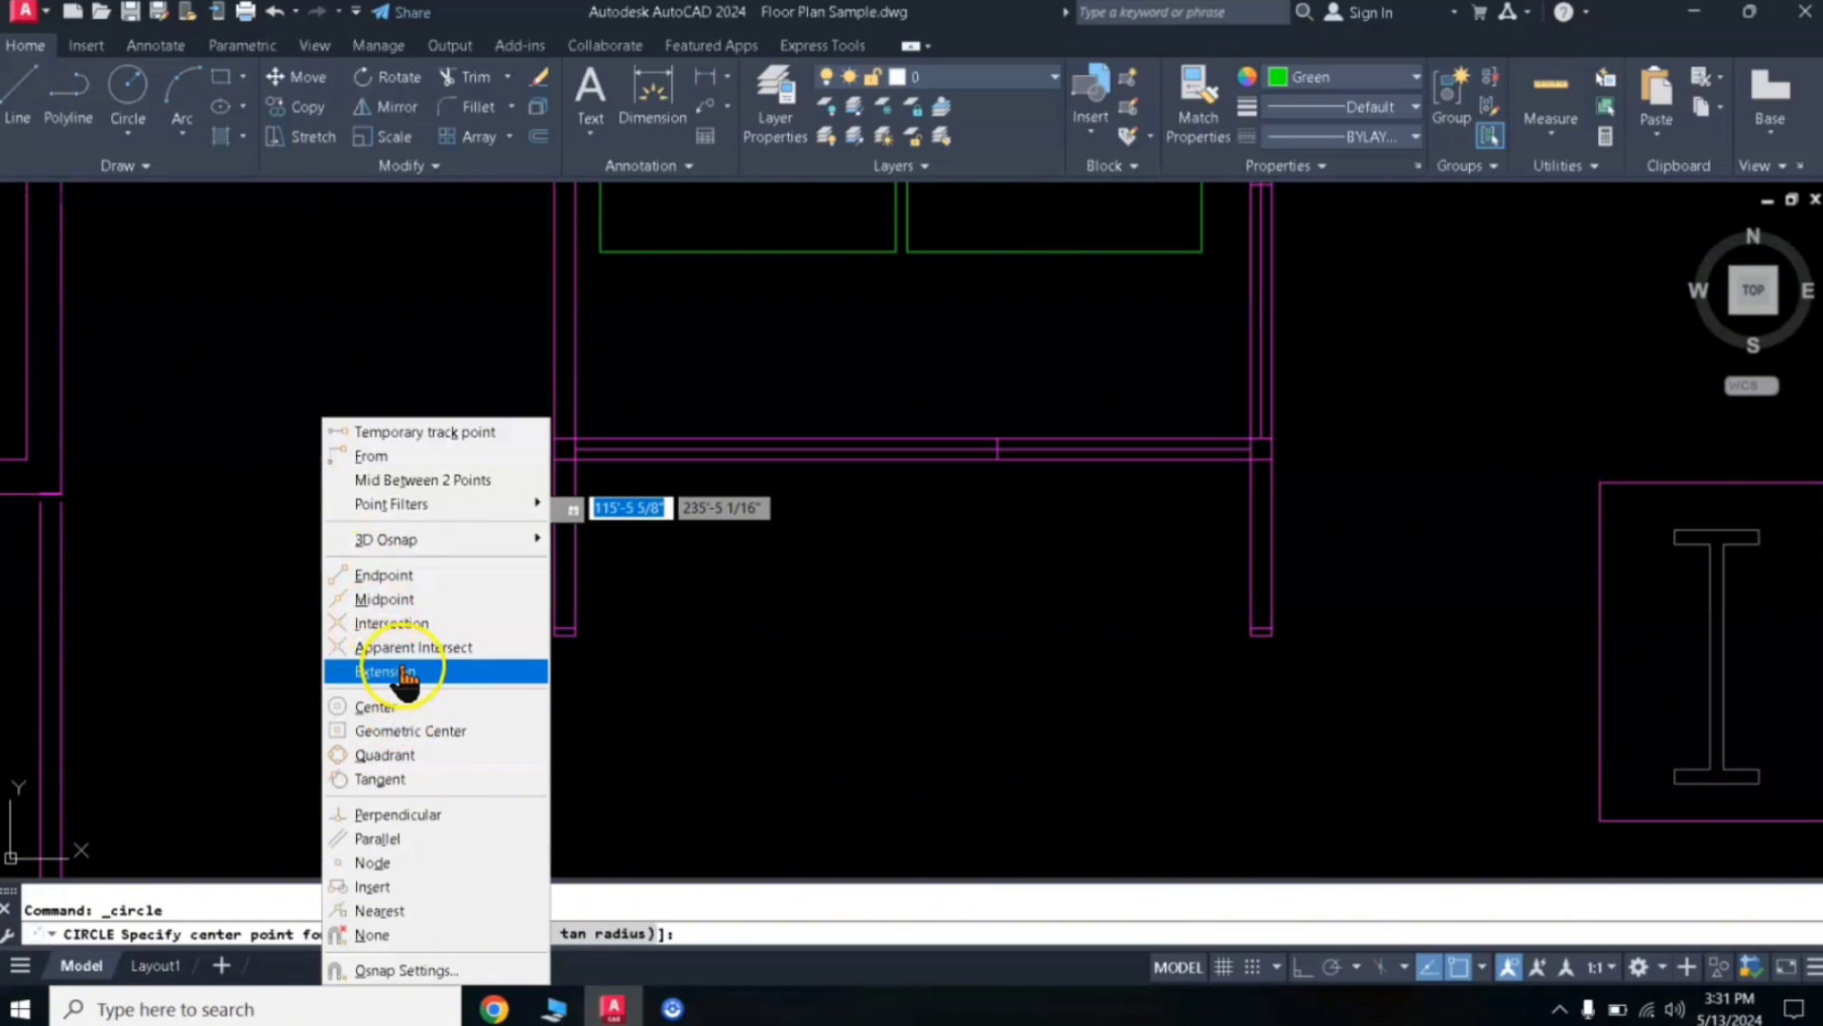
left_click(468, 483)
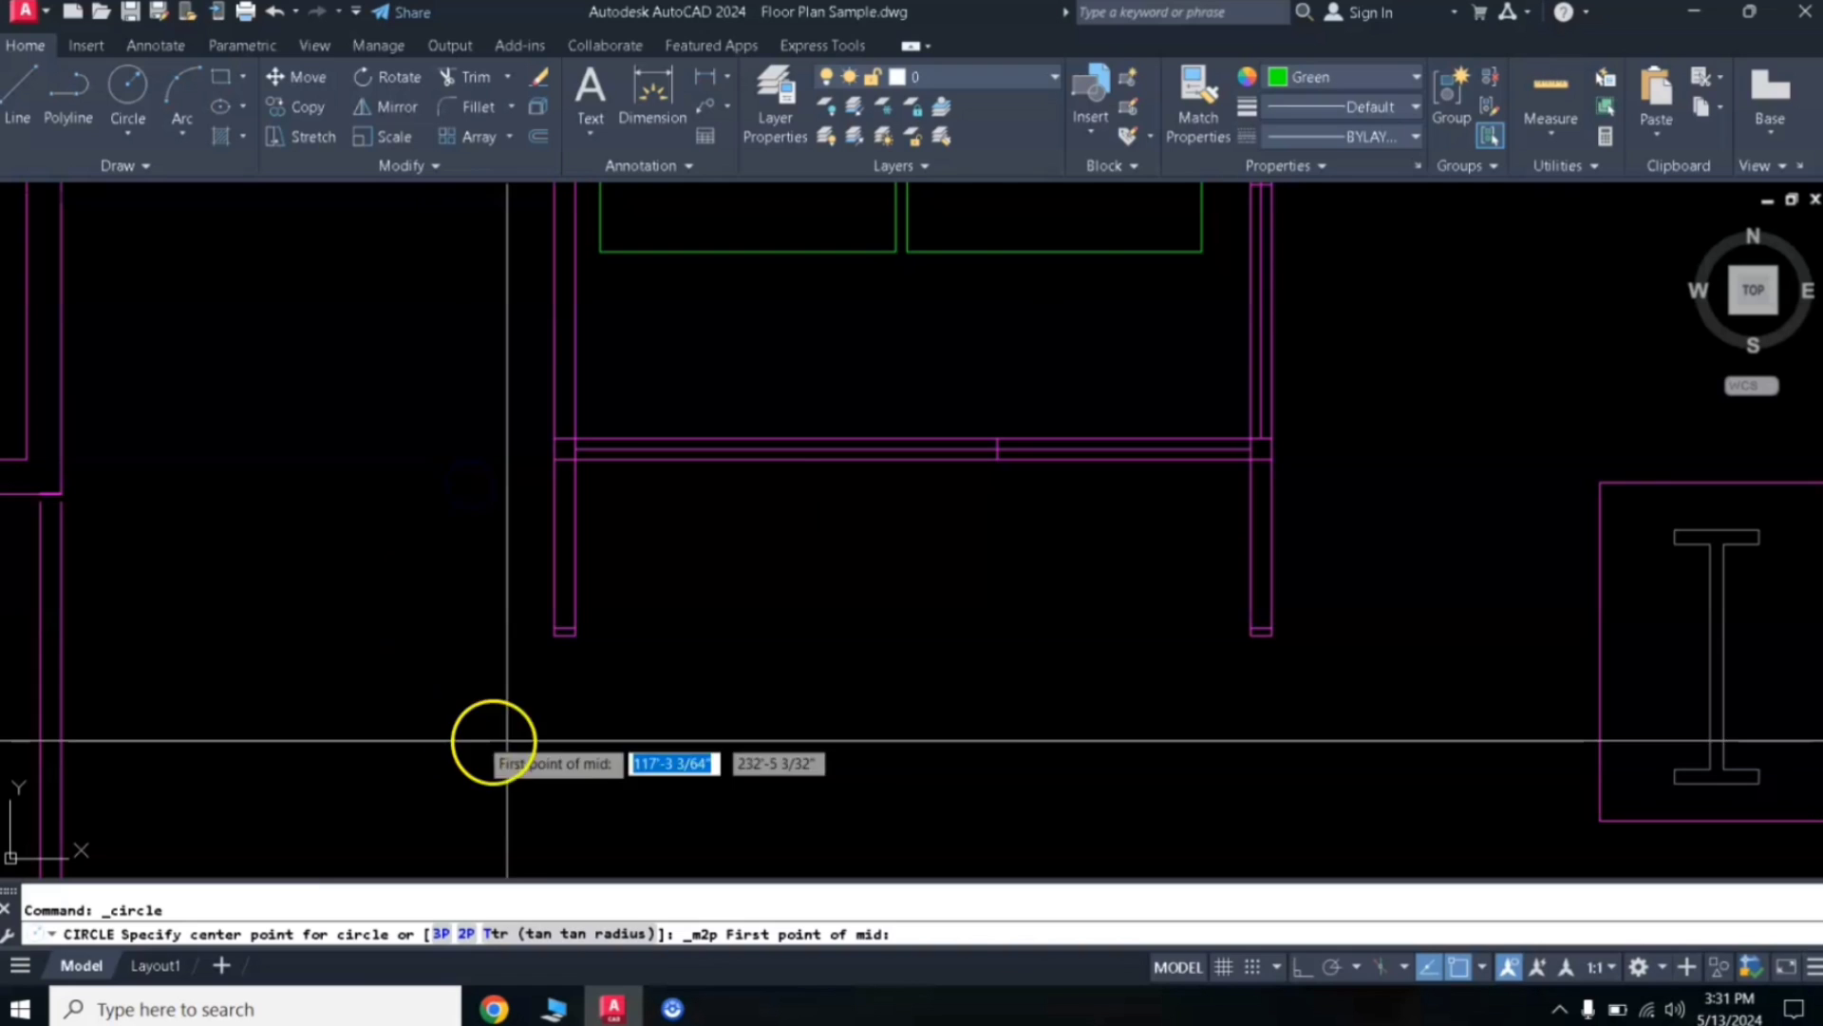
left_click(579, 649)
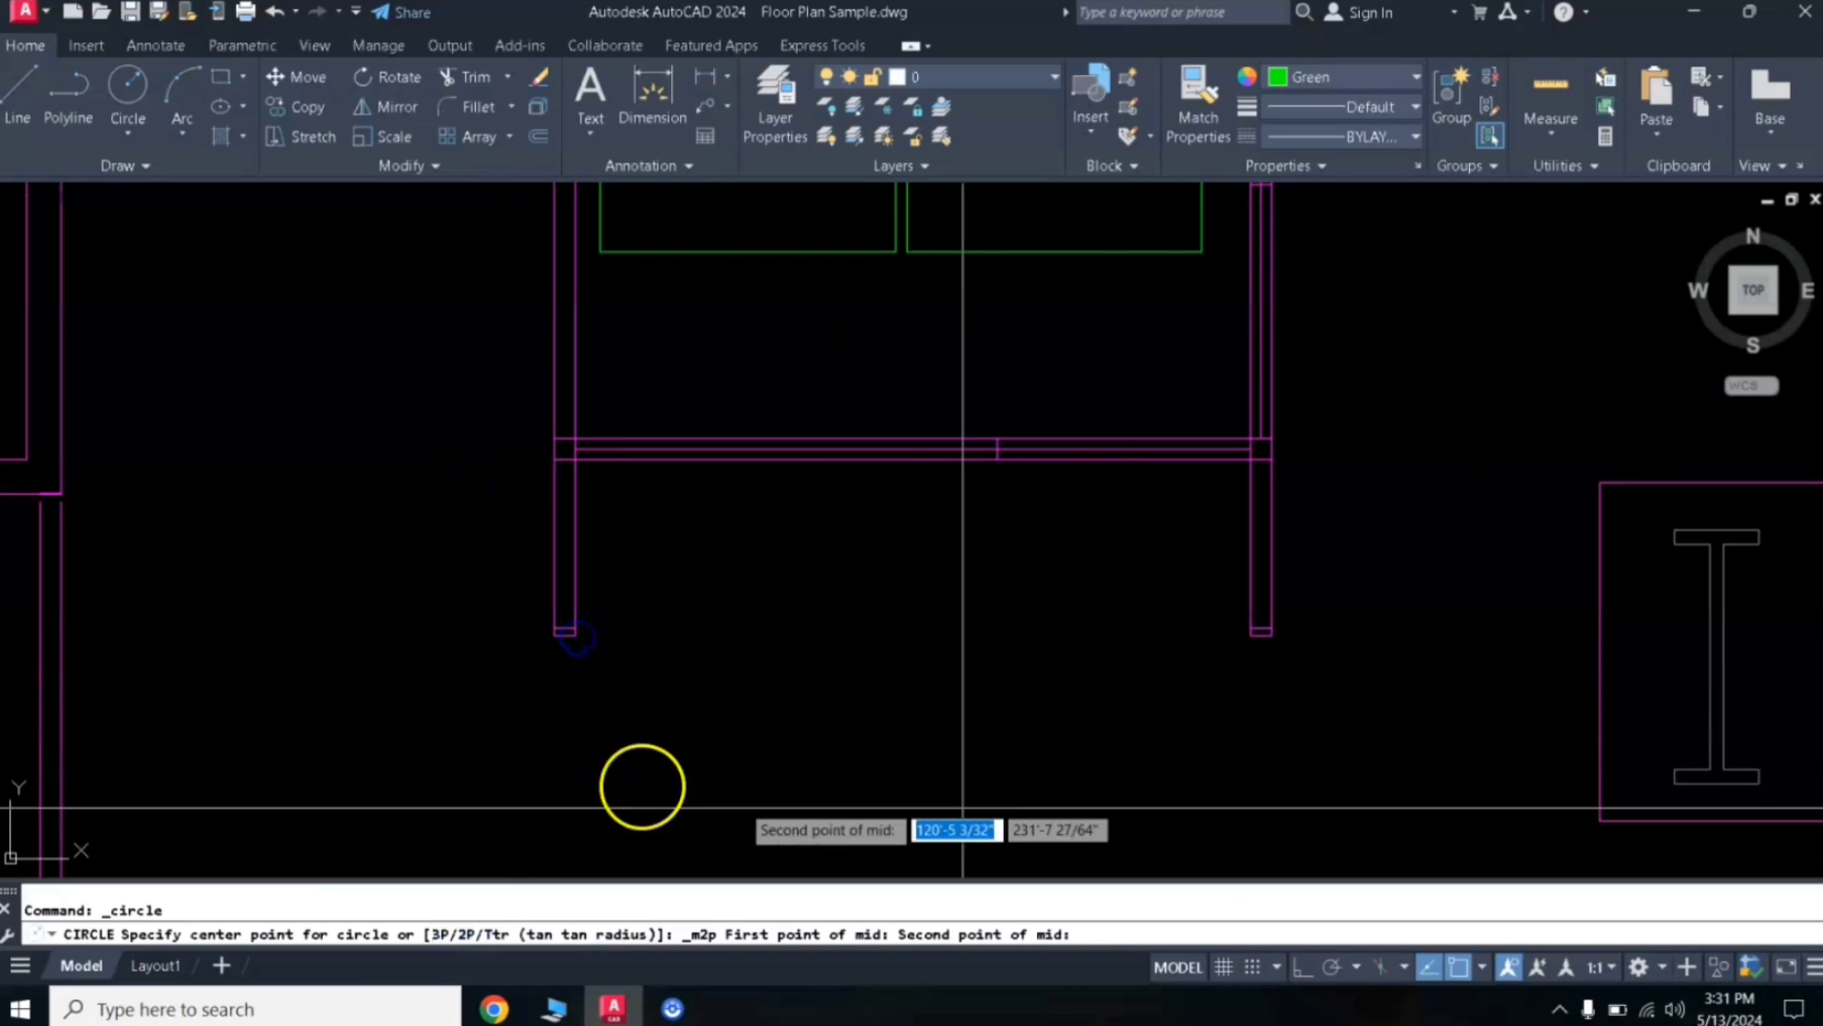
left_click(1251, 637)
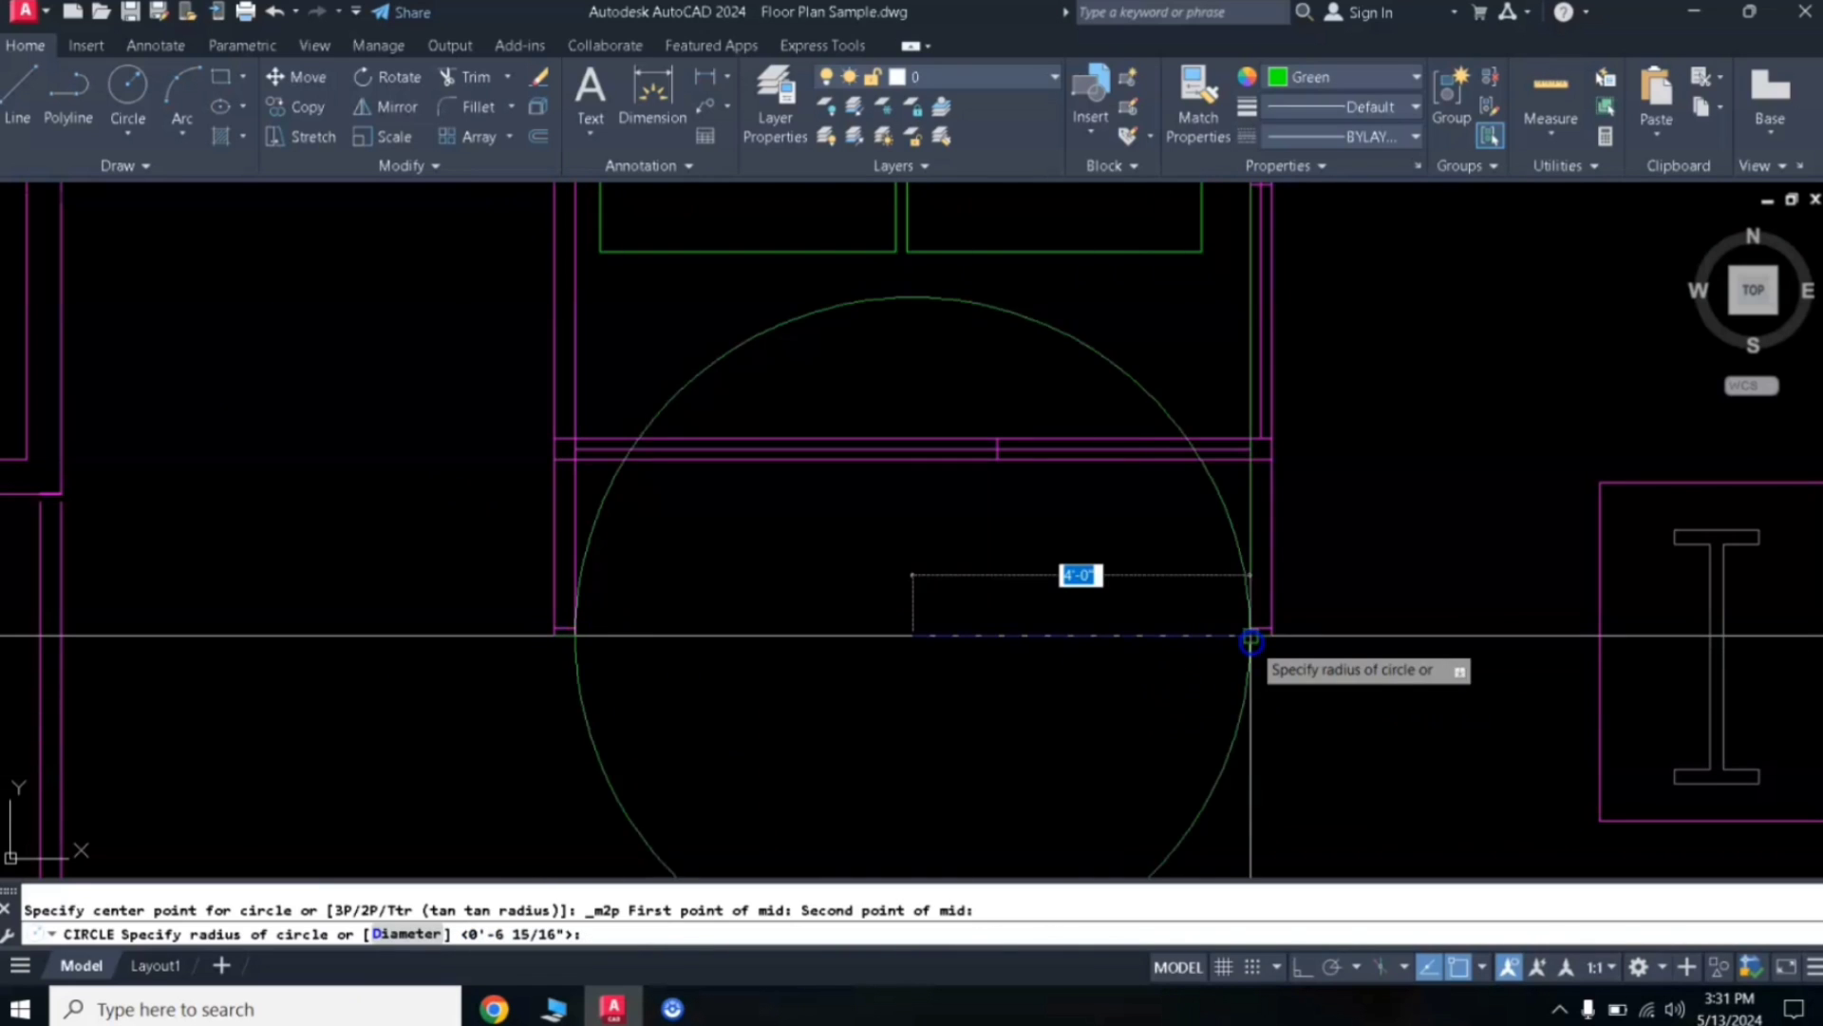
Finish a small circle centred midway between the lower ends of the two vertical walls
left_click(949, 671)
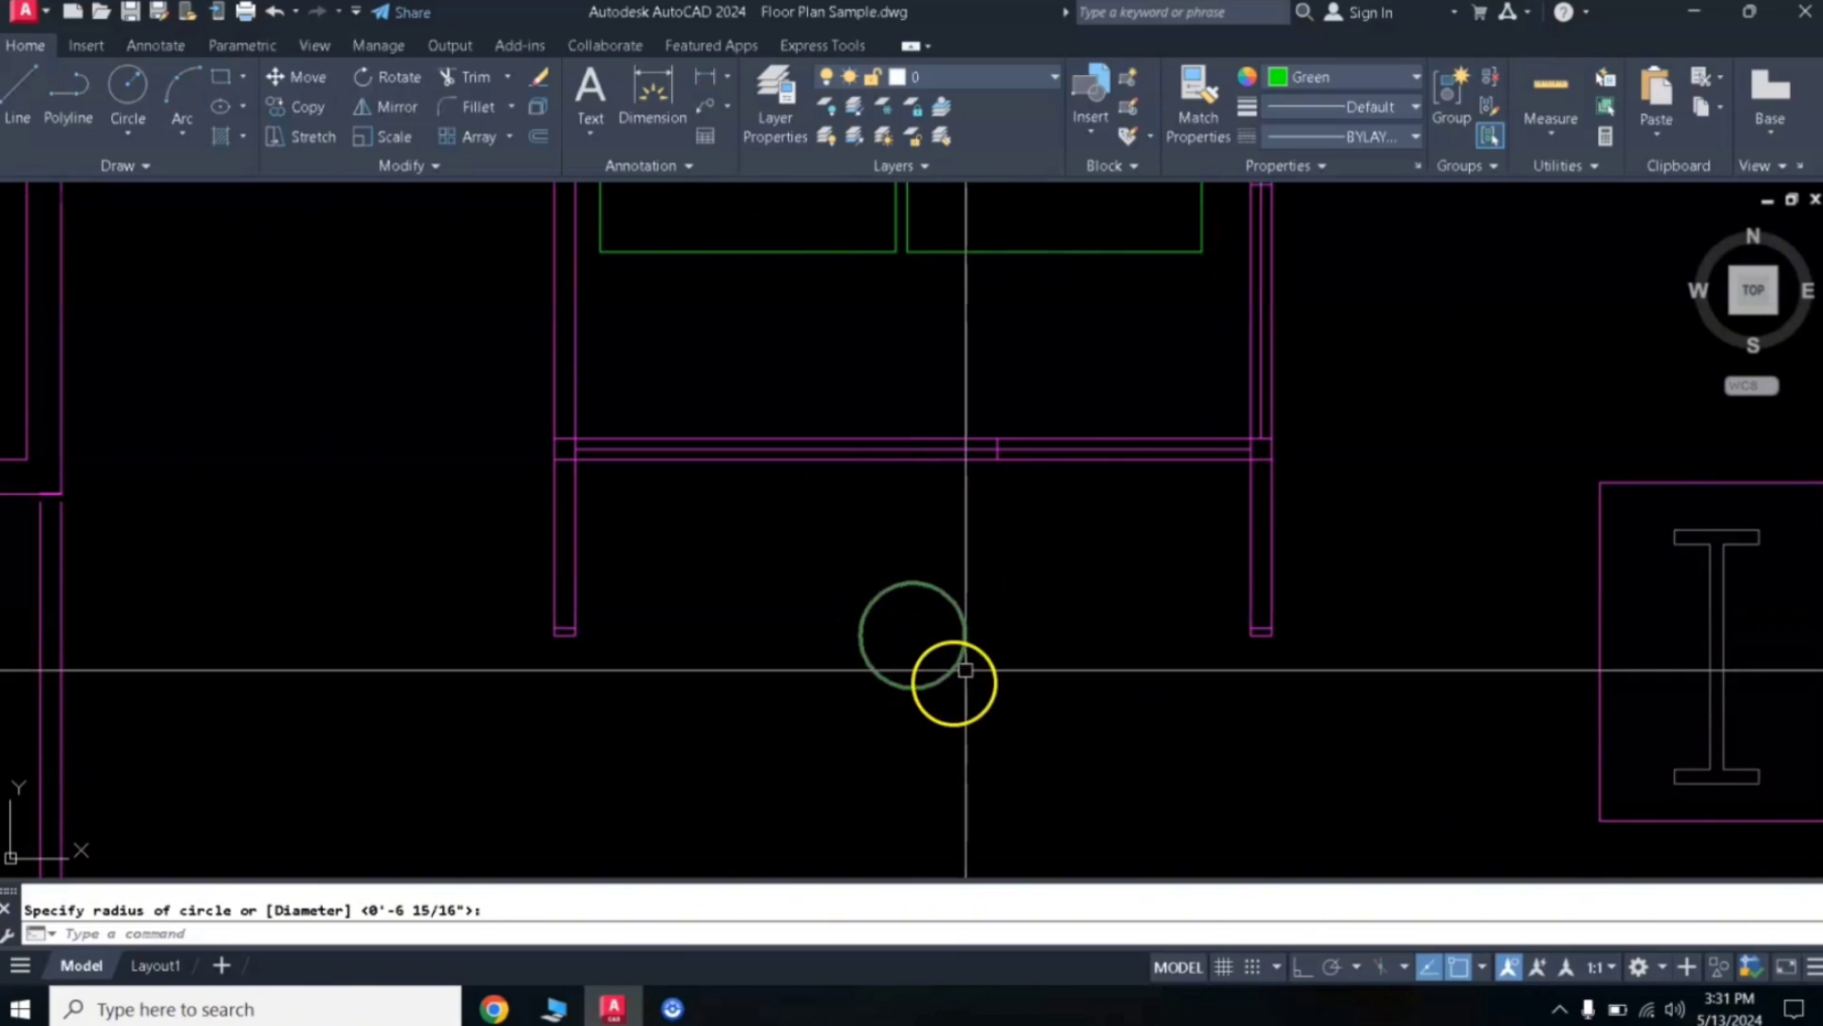
left_click(895, 687)
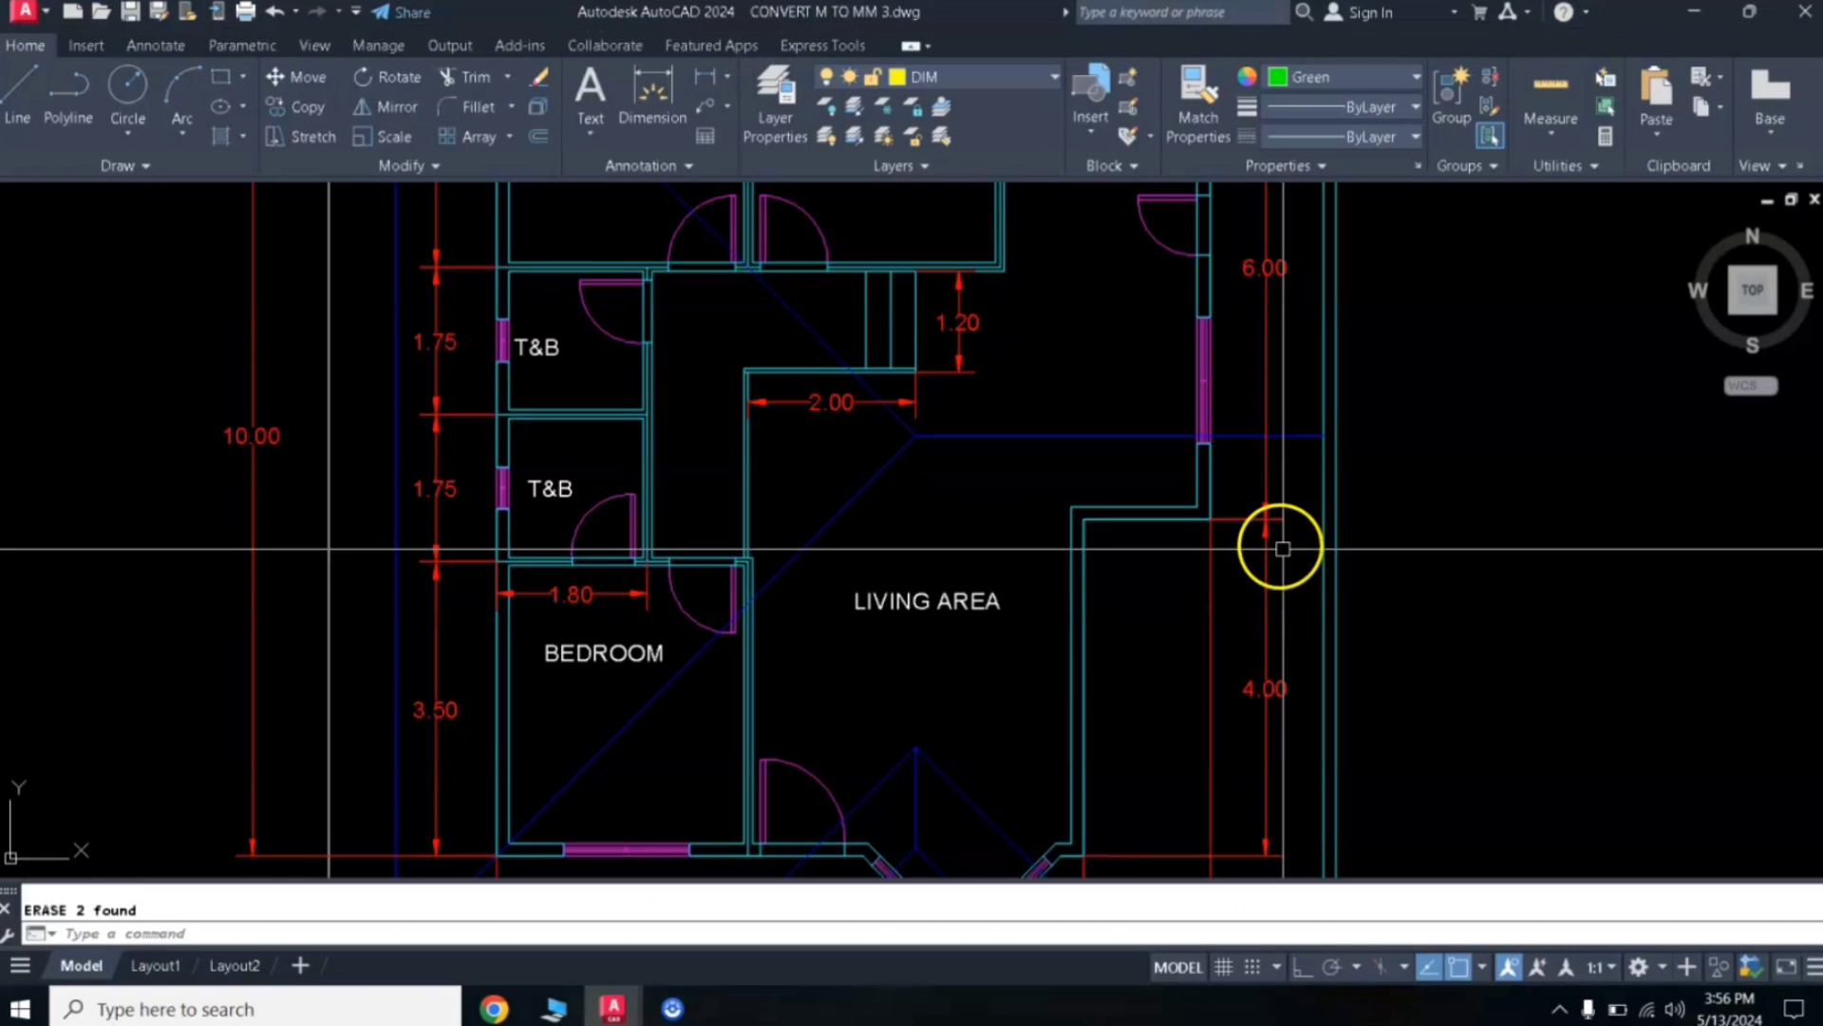
Draw a wide three-point arc, bulging upward, in the empty area to the right of the floor plan
middle_click_drag(1282, 549, 1046, 522)
scroll(1055, 519, "up", 6)
scroll(1074, 516, "down", 4)
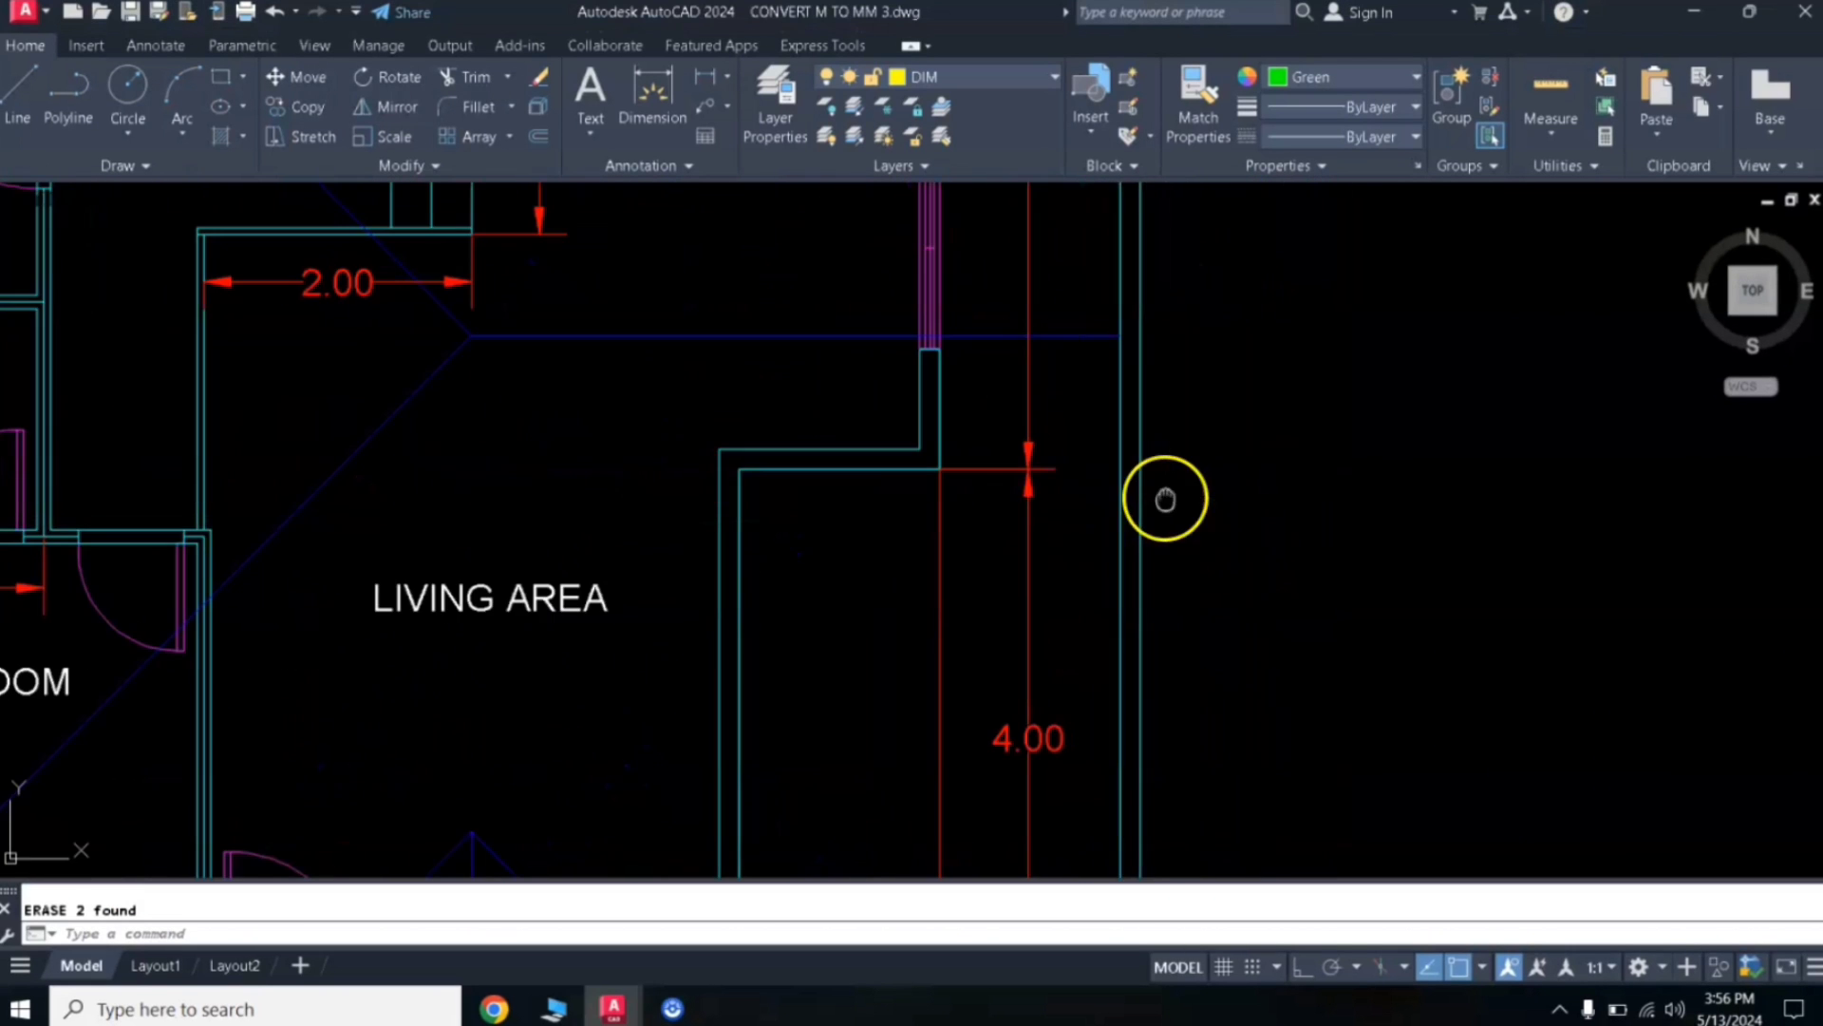
middle_click_drag(1165, 498, 965, 436)
scroll(1294, 480, "down", 3)
middle_click_drag(1294, 480, 744, 500)
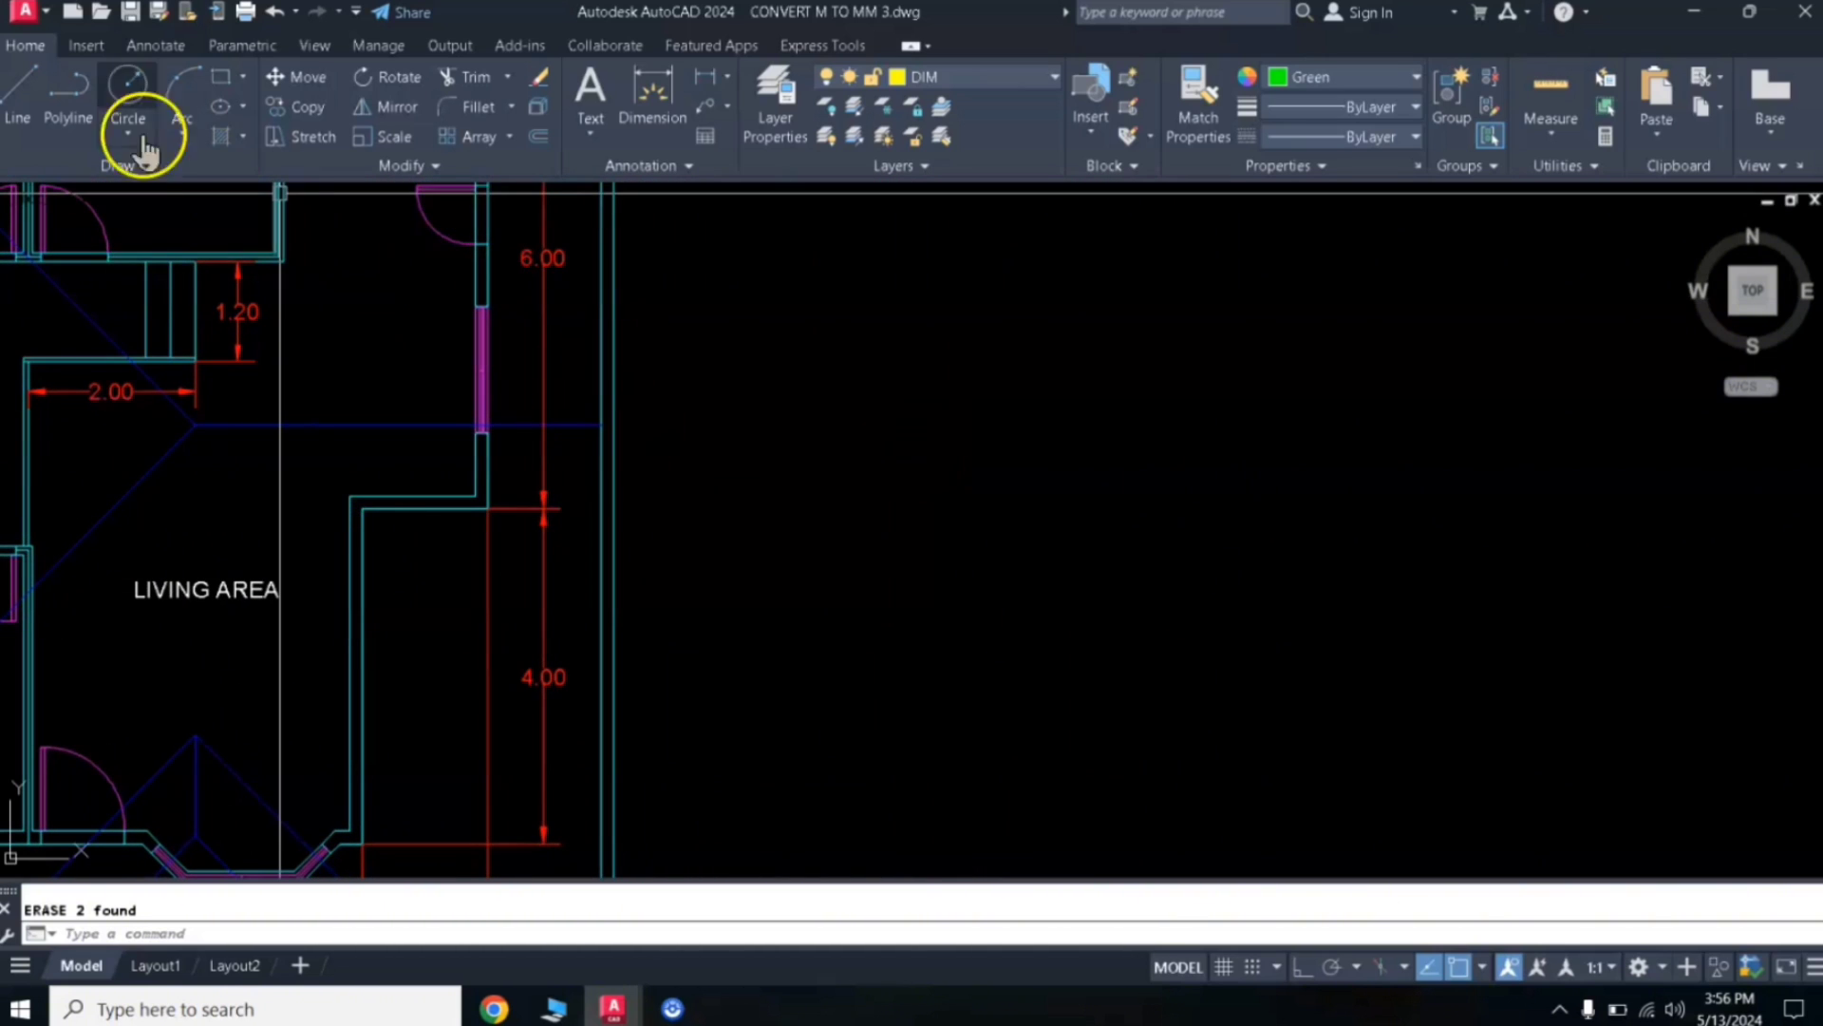
left_click(888, 682)
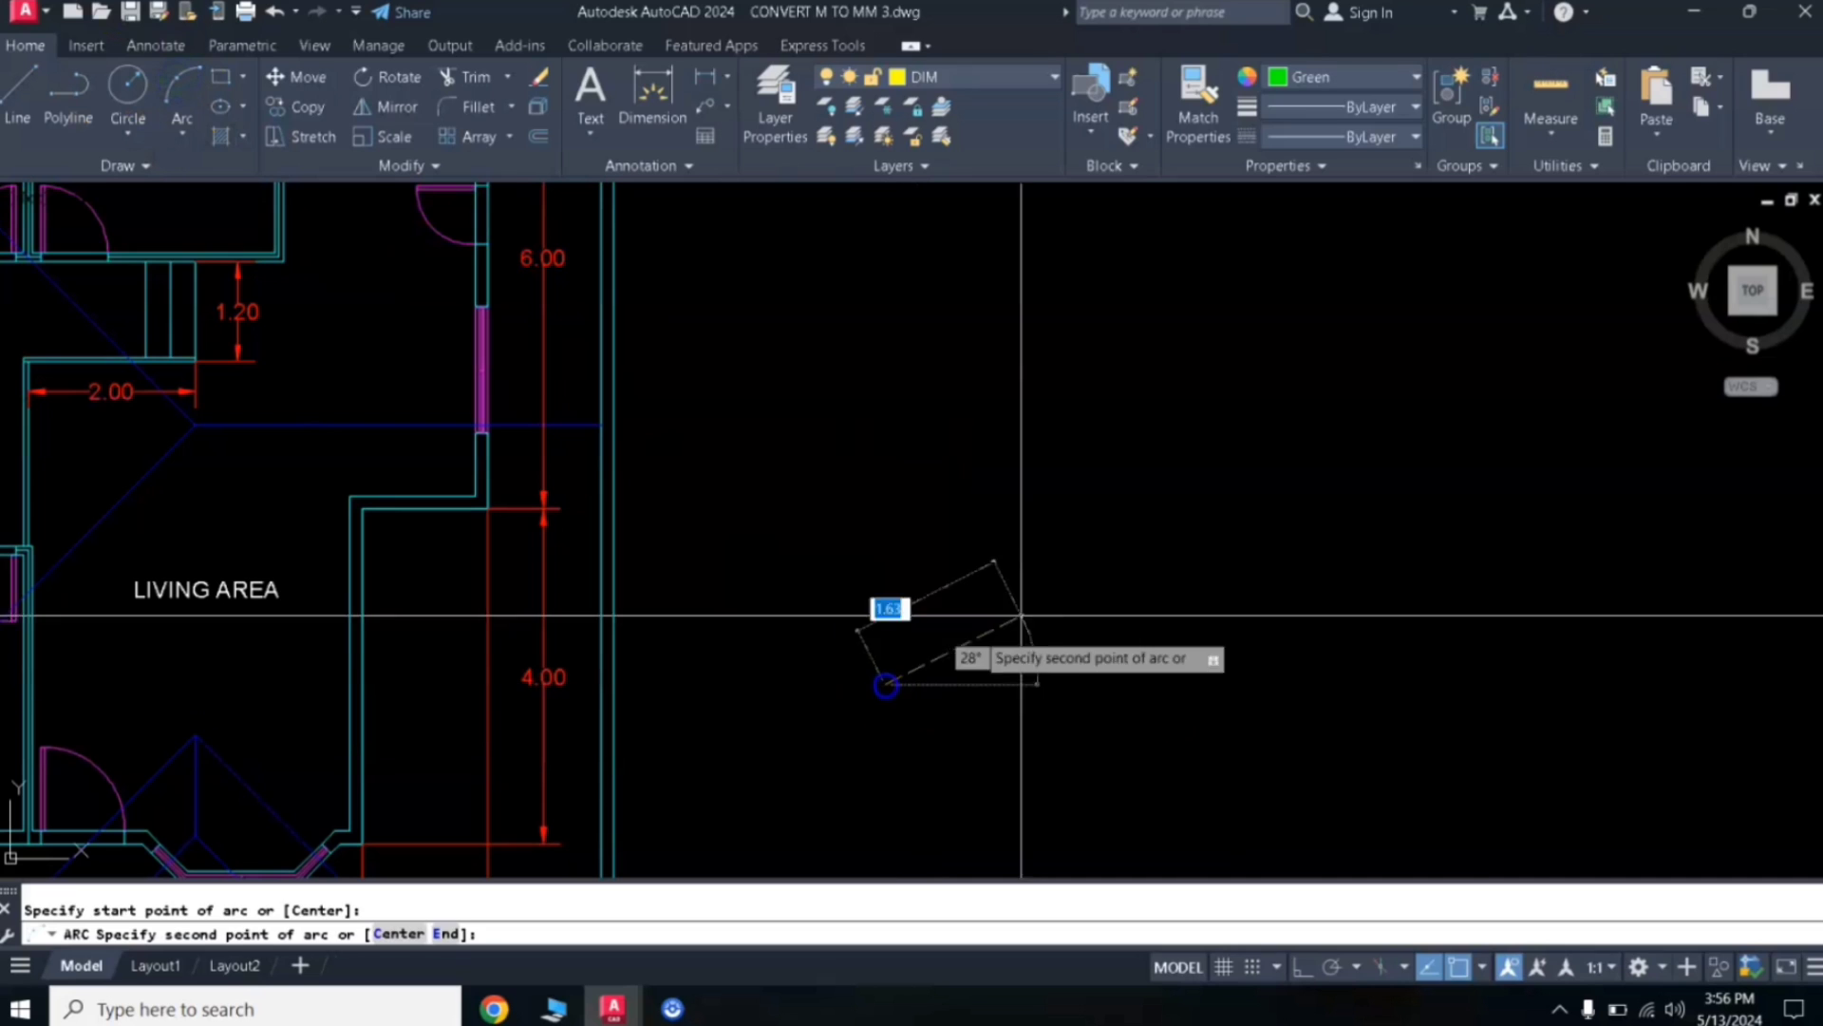
left_click(1116, 496)
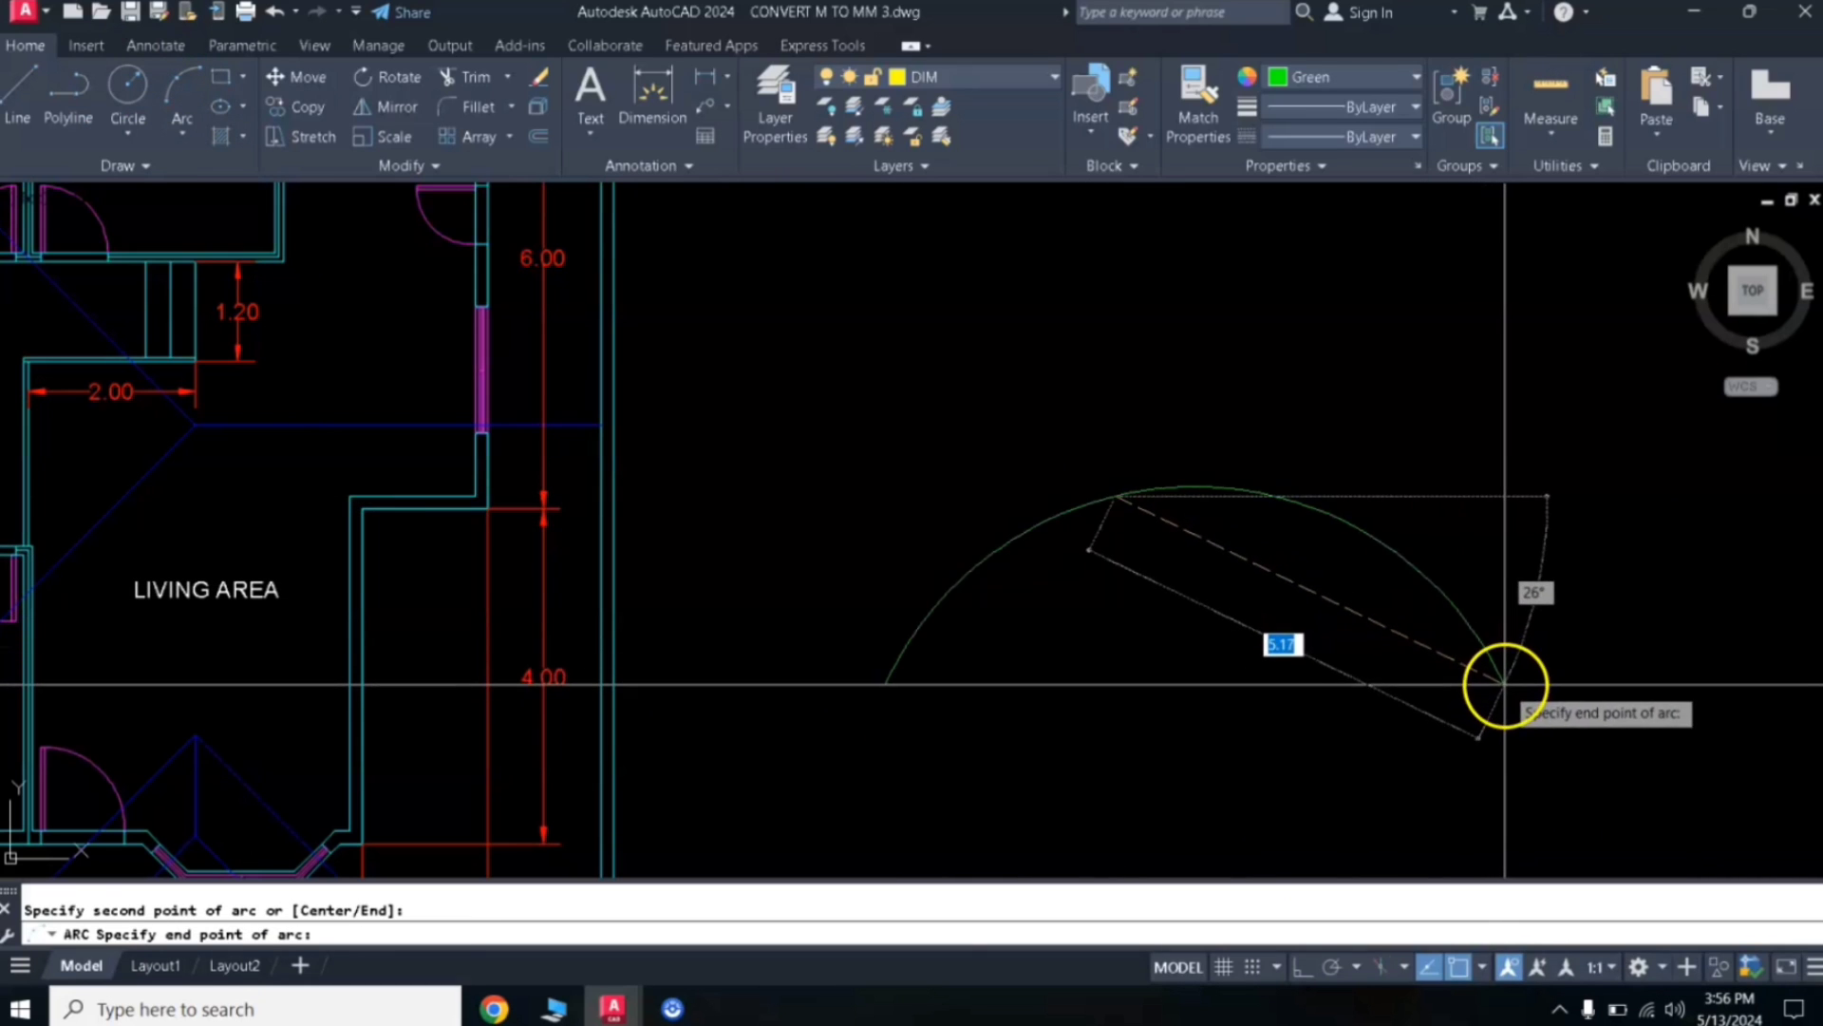
left_click(1499, 677)
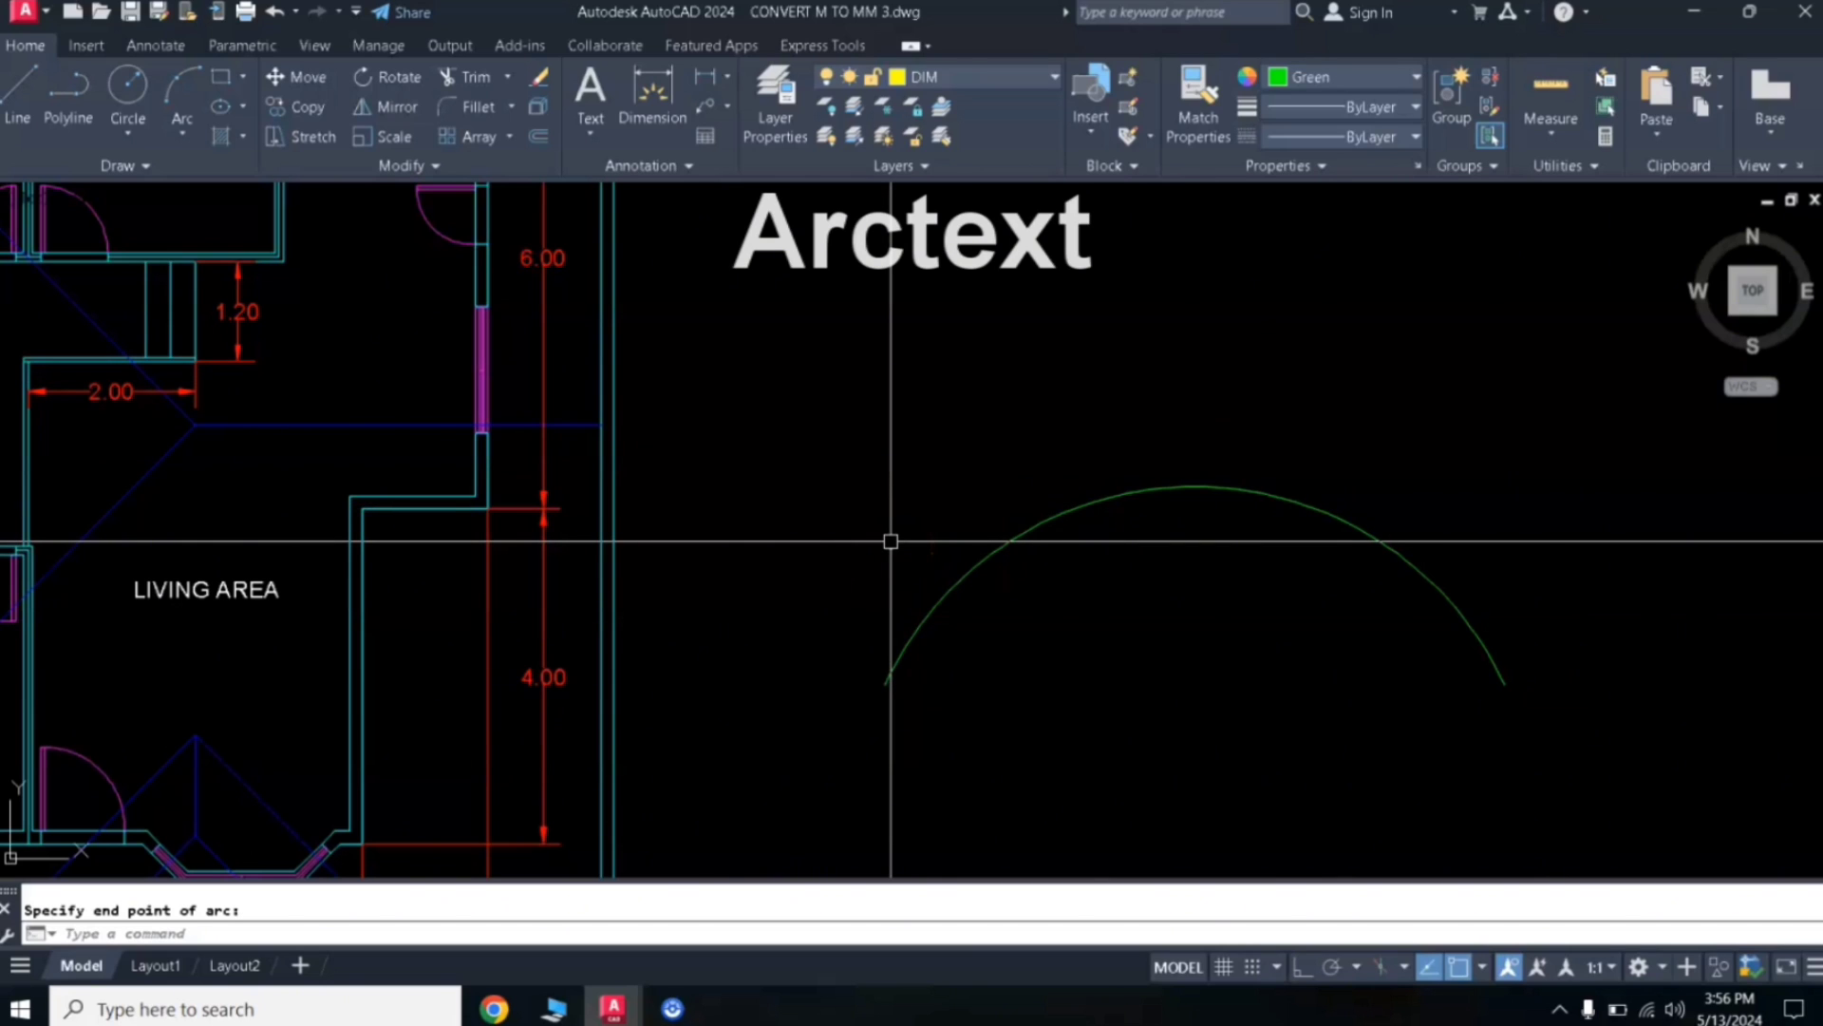
Start ARCTEXT on the new arc, place the text on the convex side and enter AUTOCAD OPERATOR as its text
type("RC")
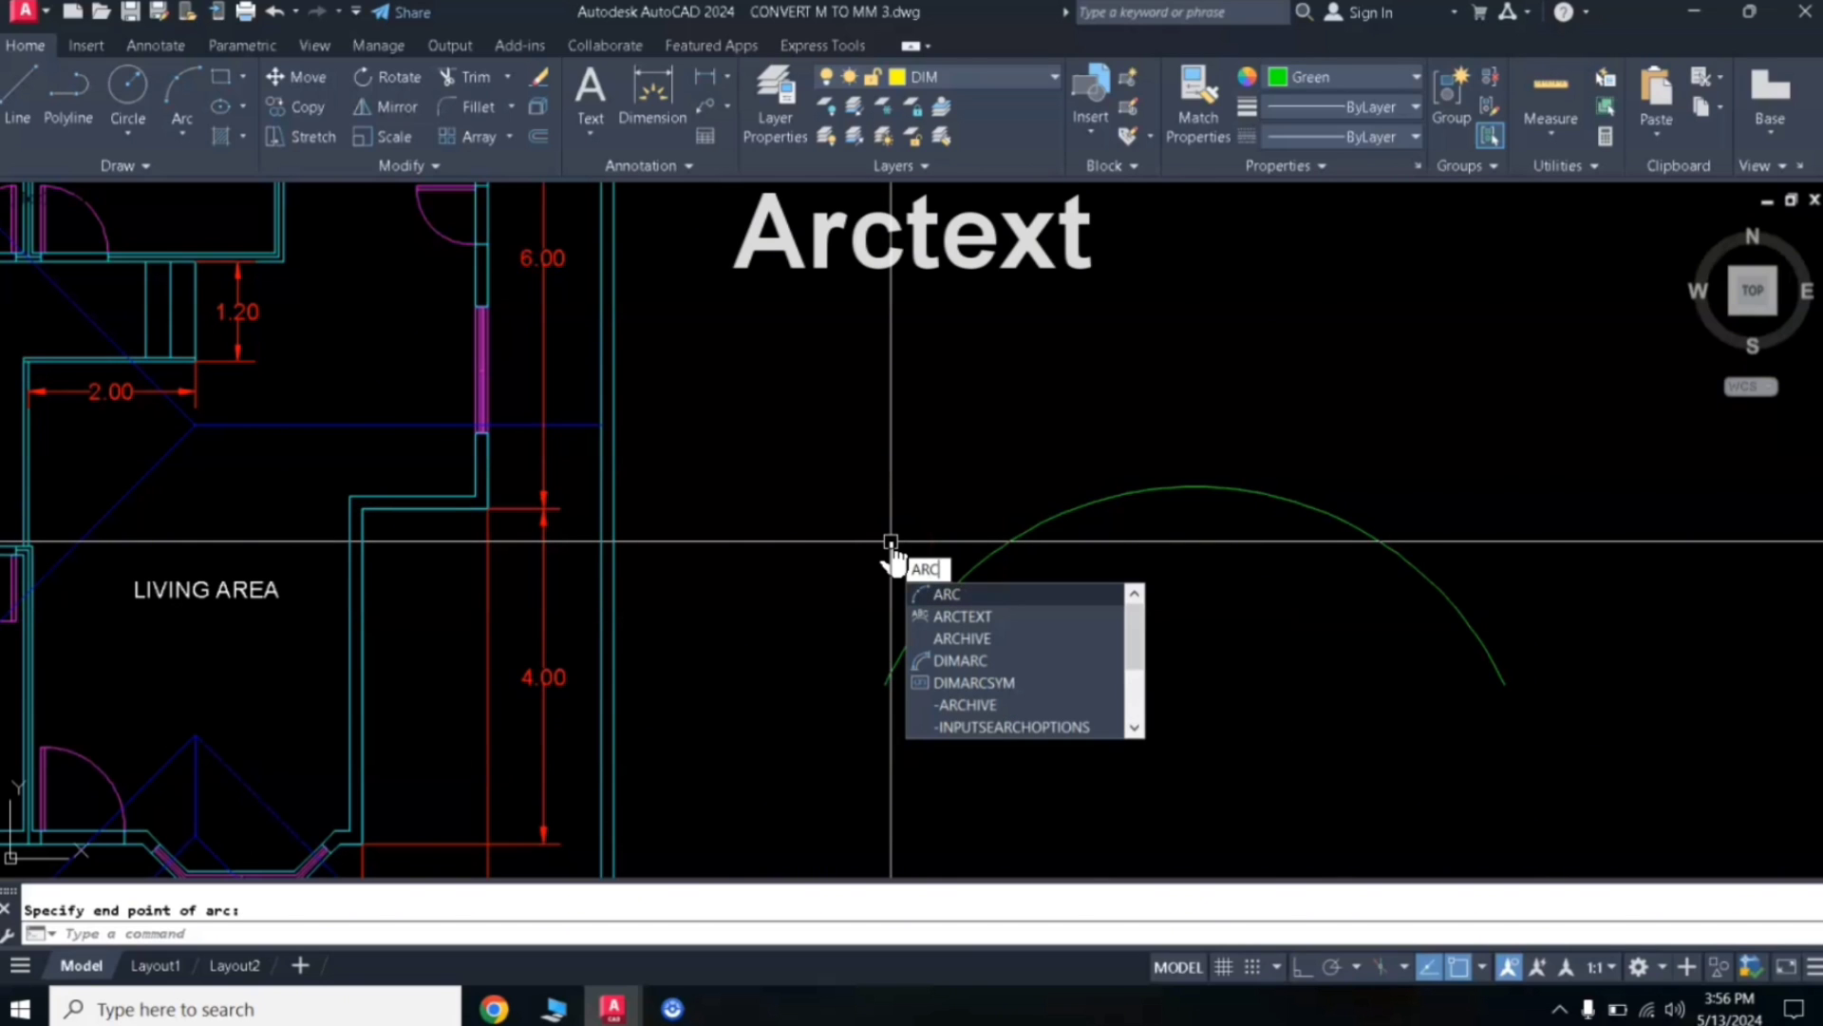
left_click(990, 622)
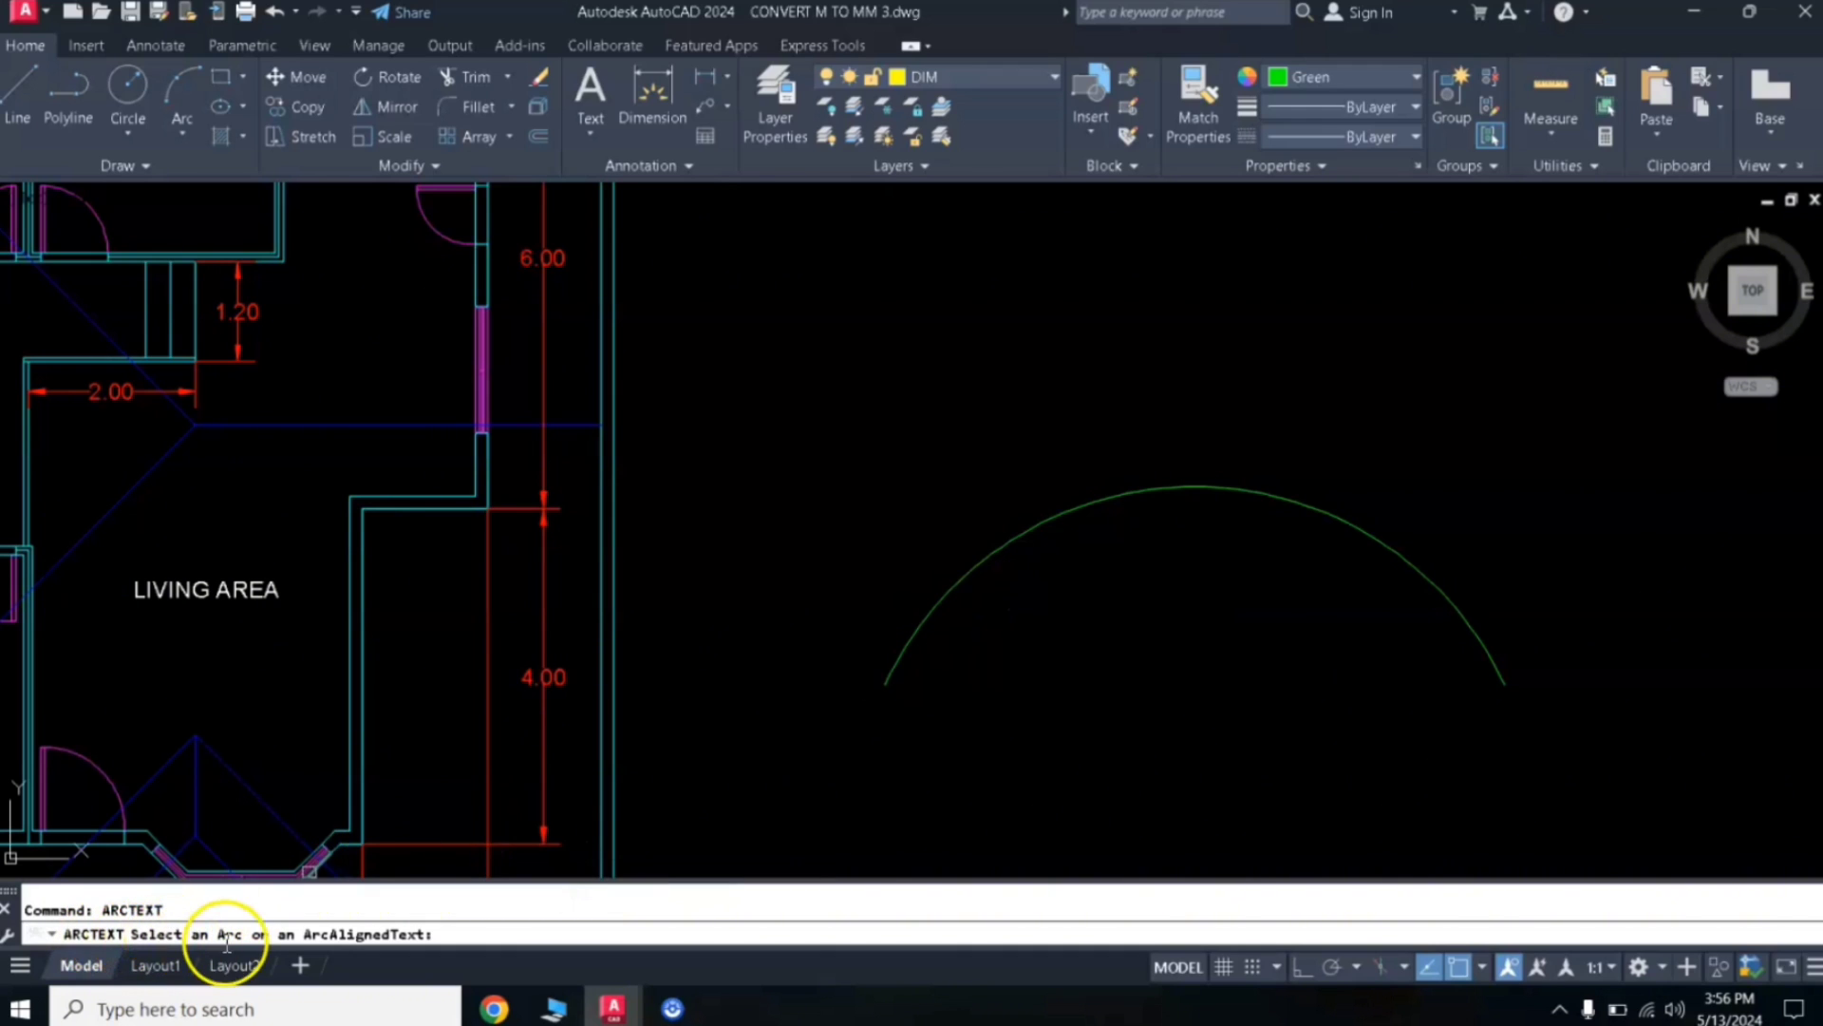
left_click(1131, 490)
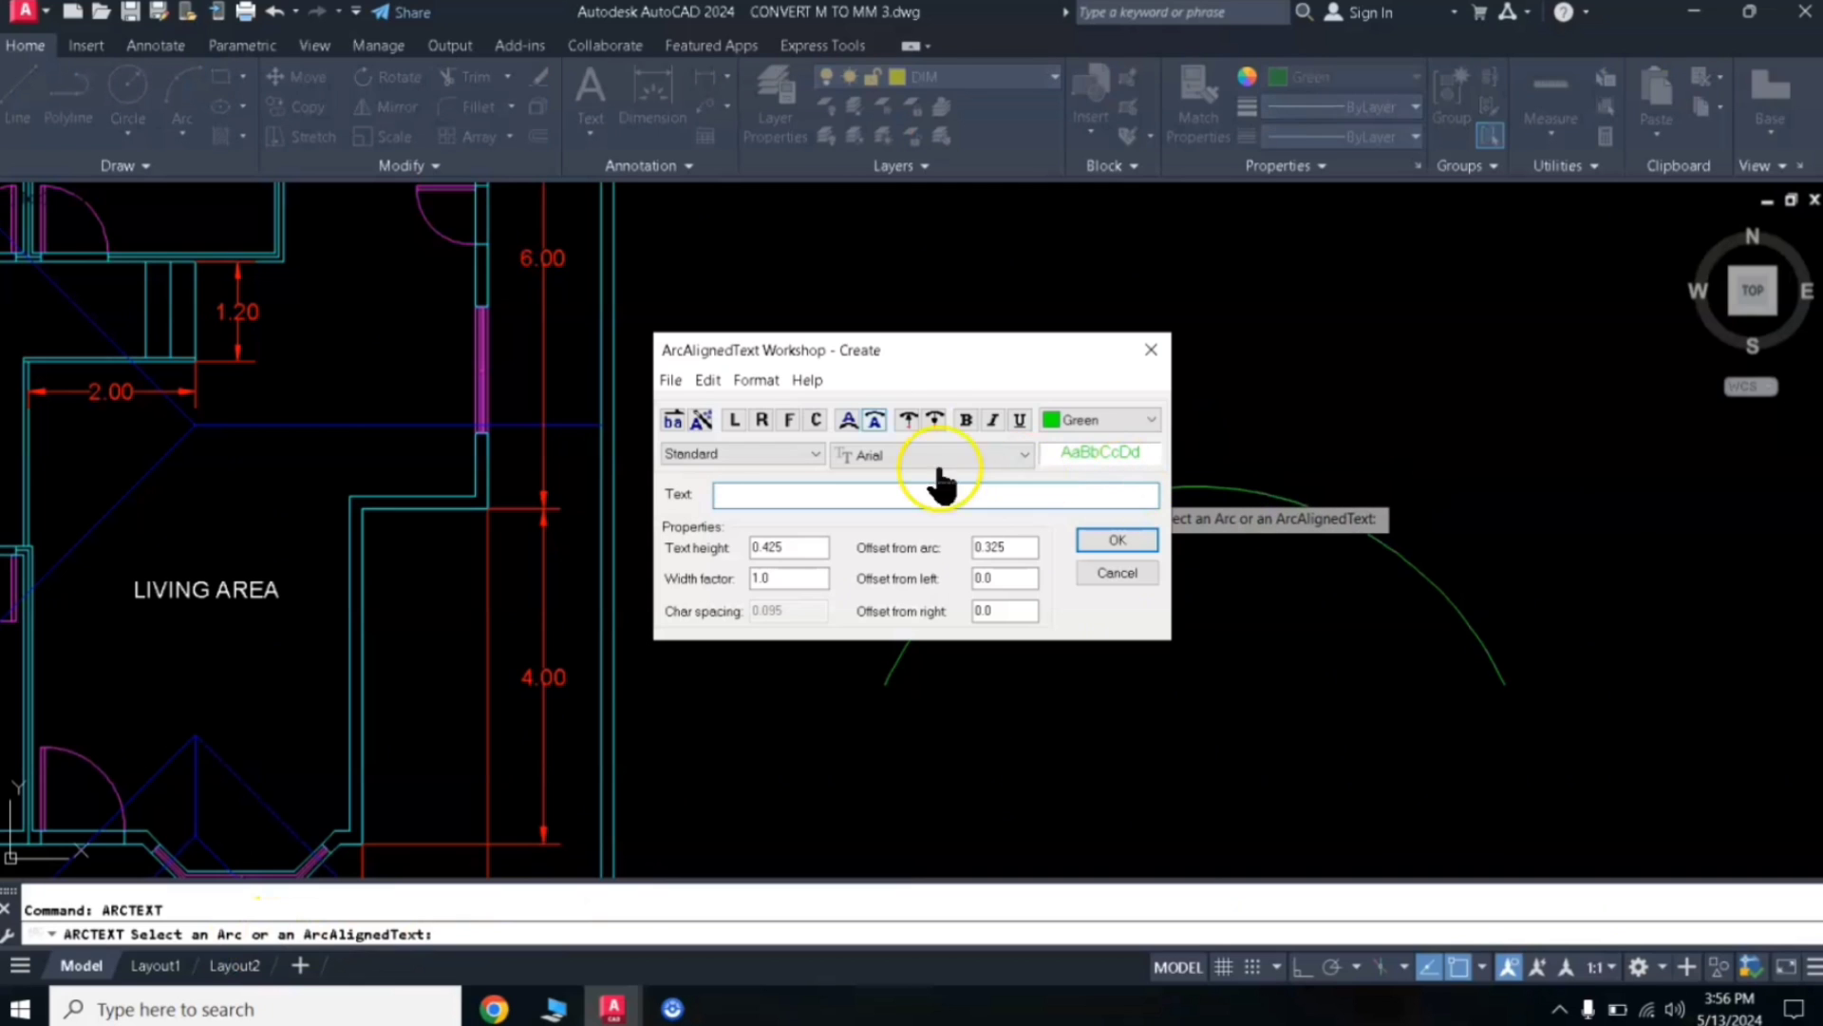
left_click(875, 421)
left_click(936, 419)
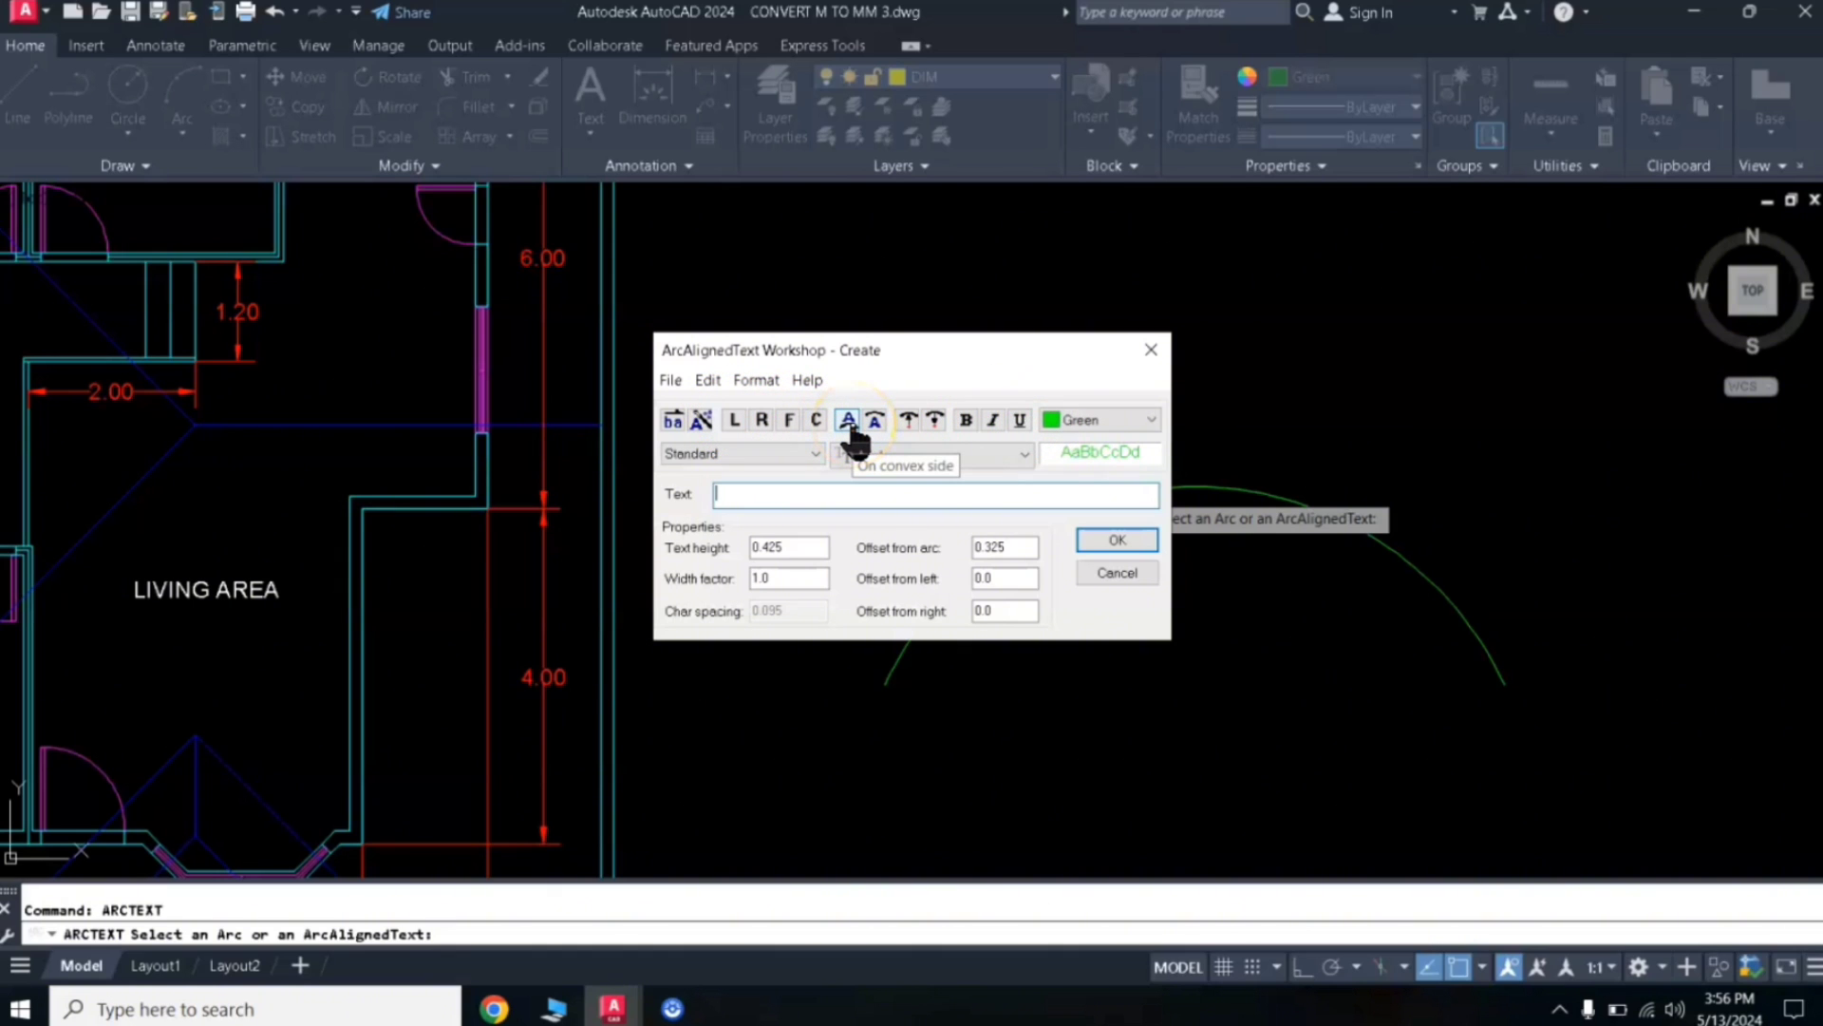
left_click(742, 501)
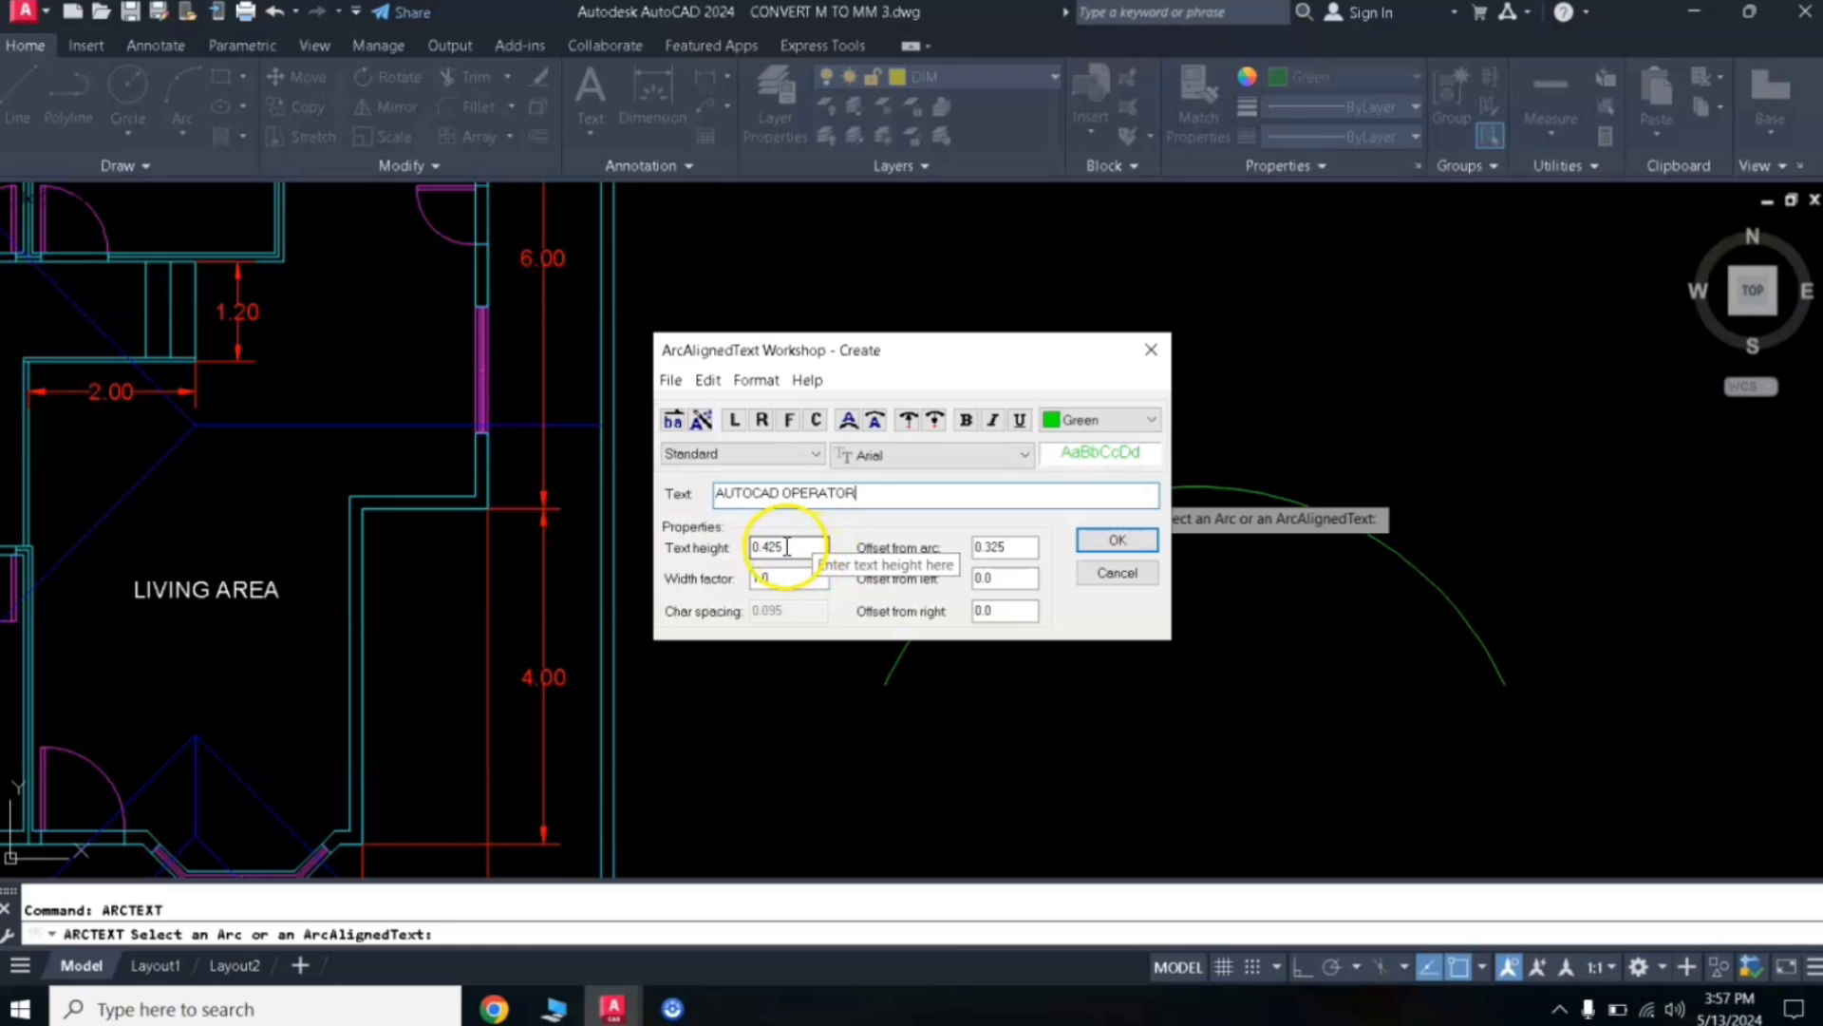
Set the arc-aligned text height to 0.5 and its colour to Yellow, and create the text
left_click(779, 580)
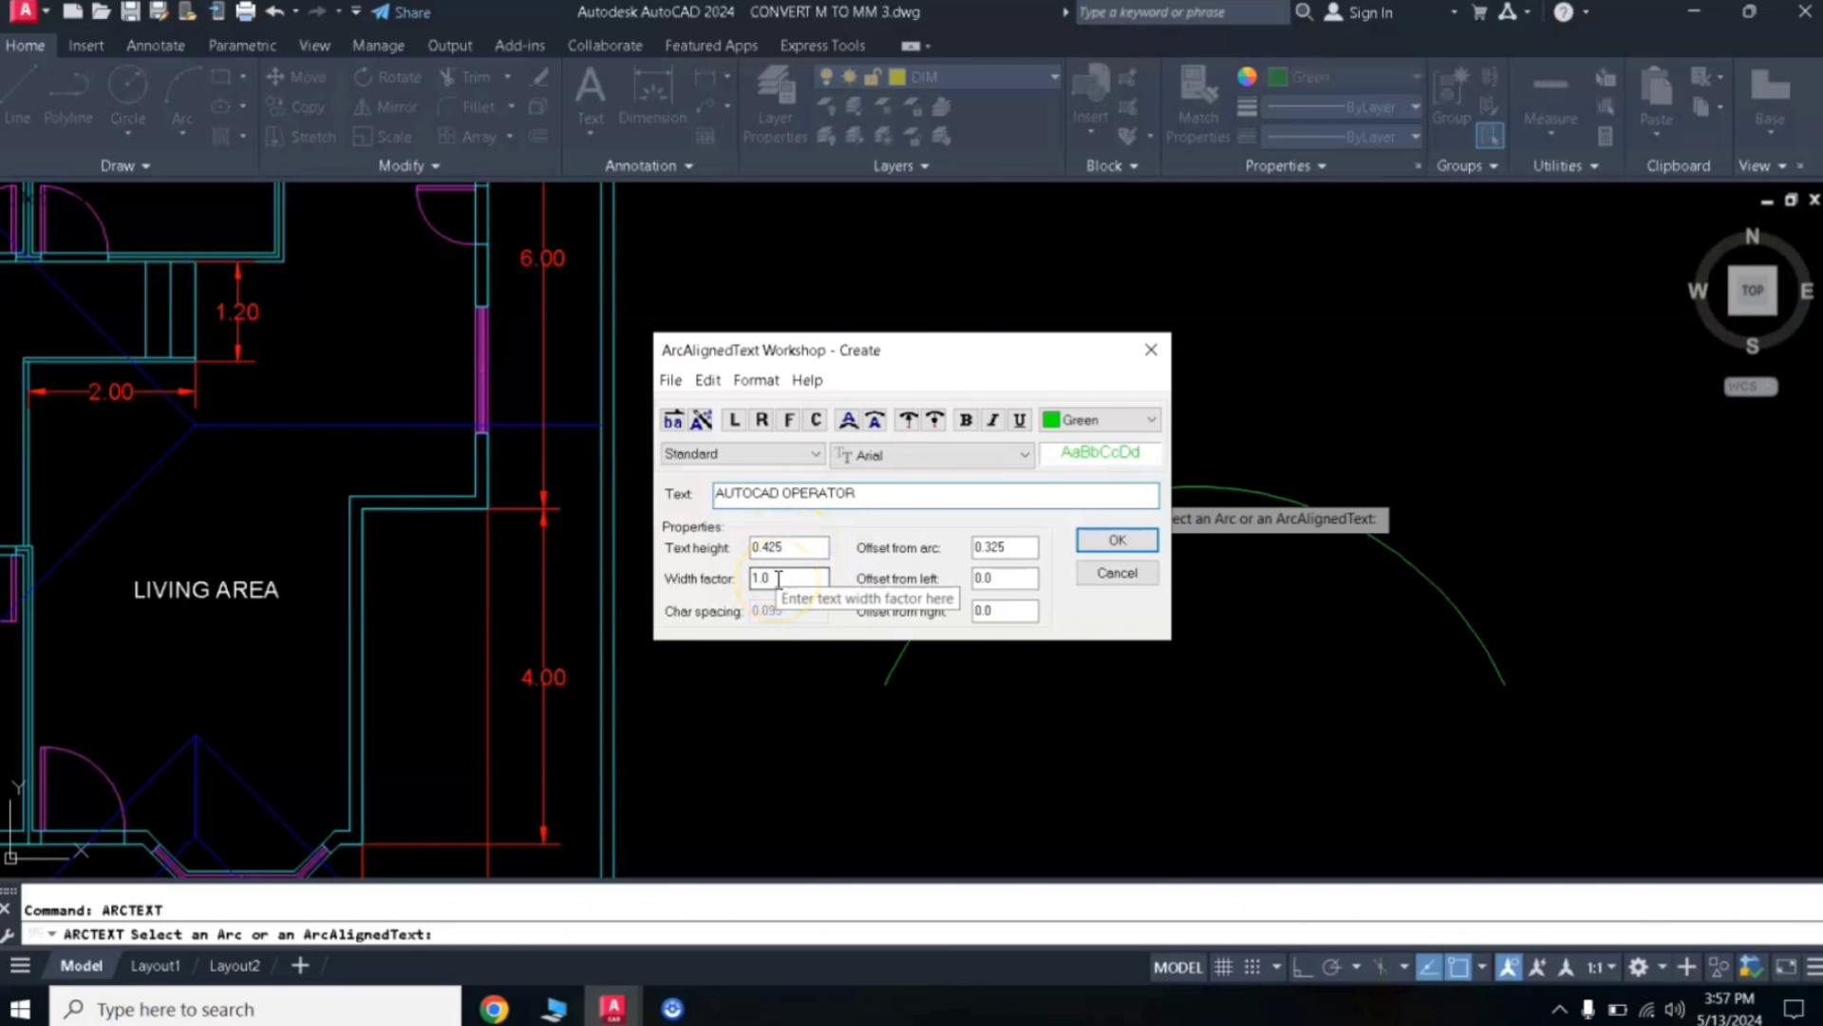
left_click(1121, 574)
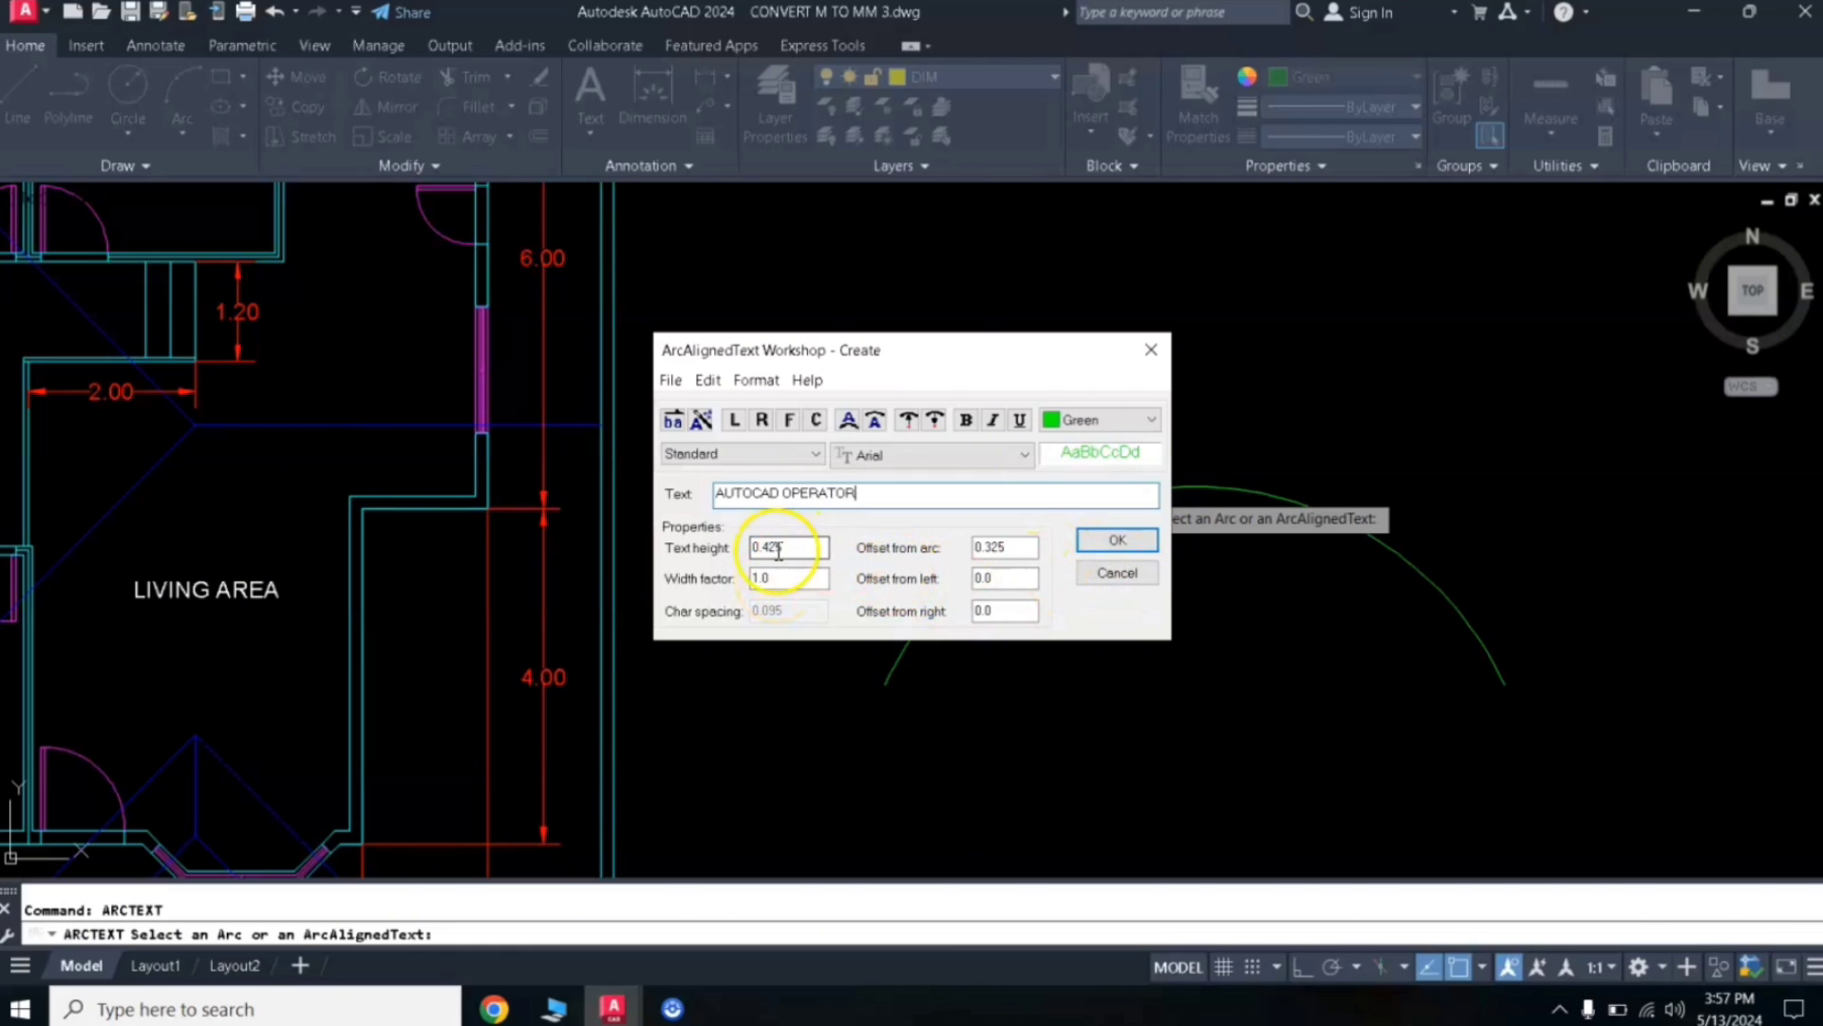
left_click_drag(766, 548, 798, 546)
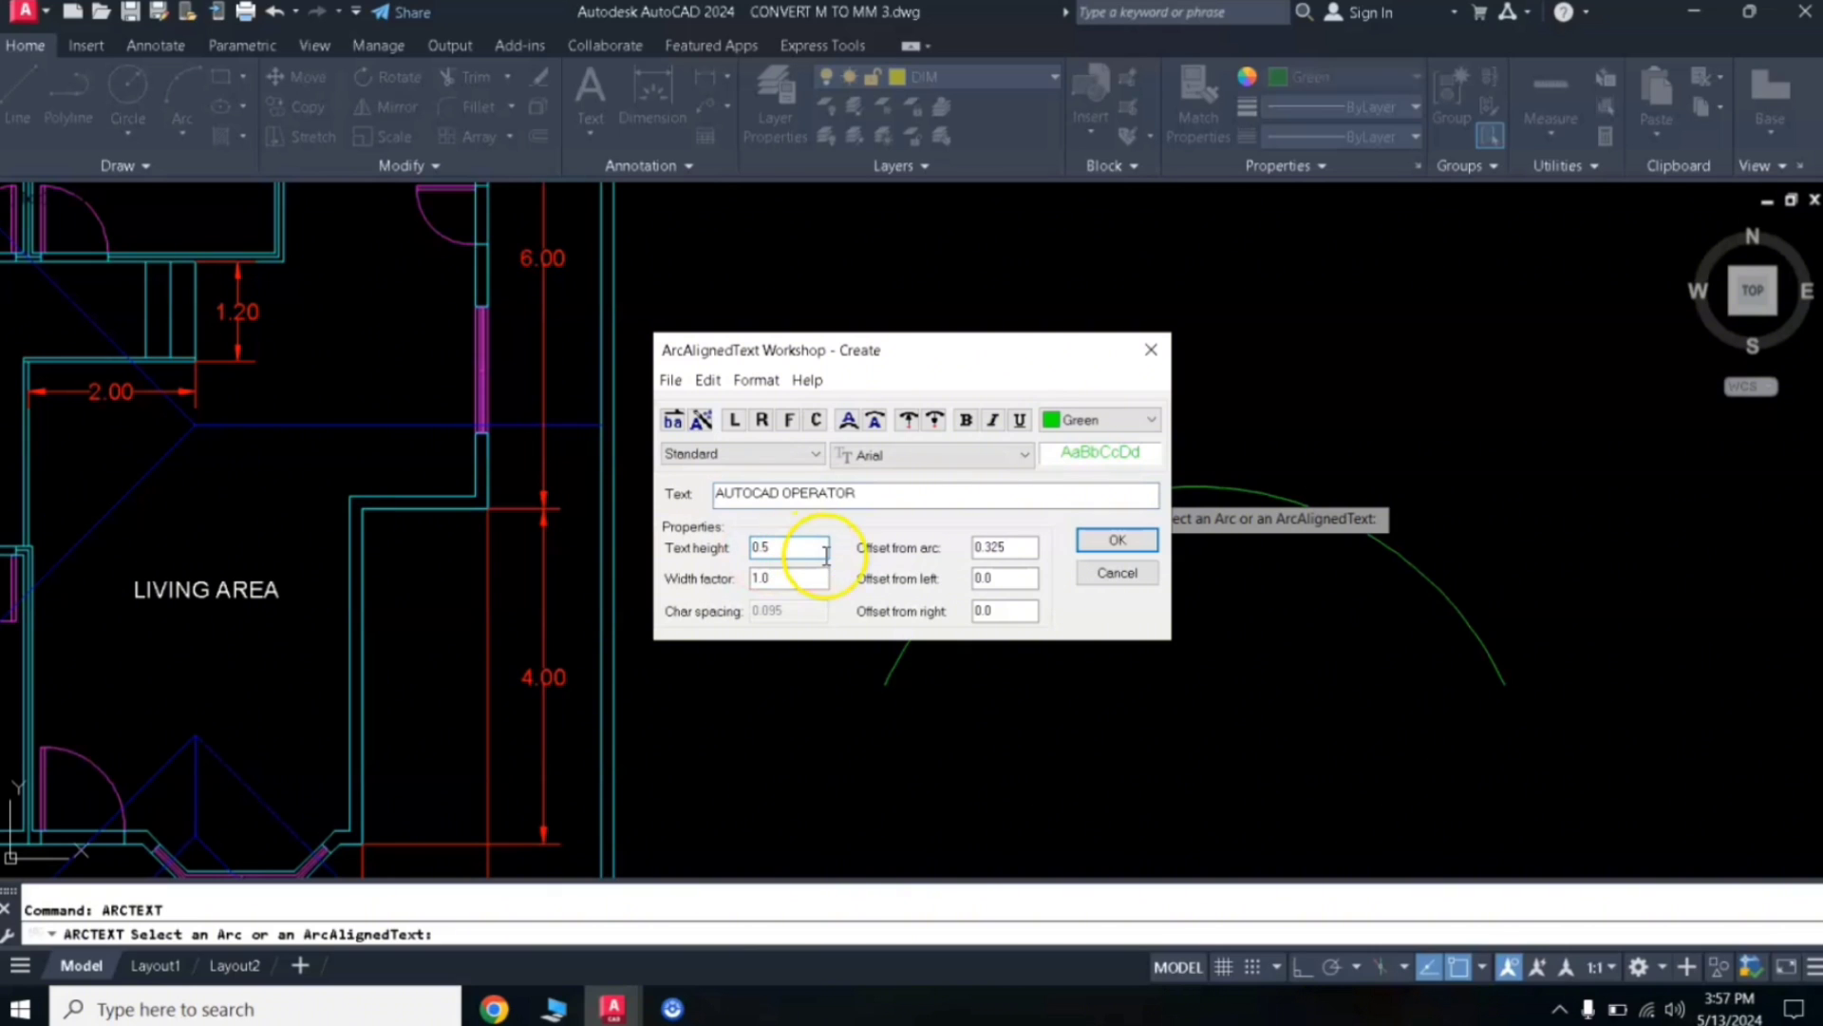
left_click(1128, 429)
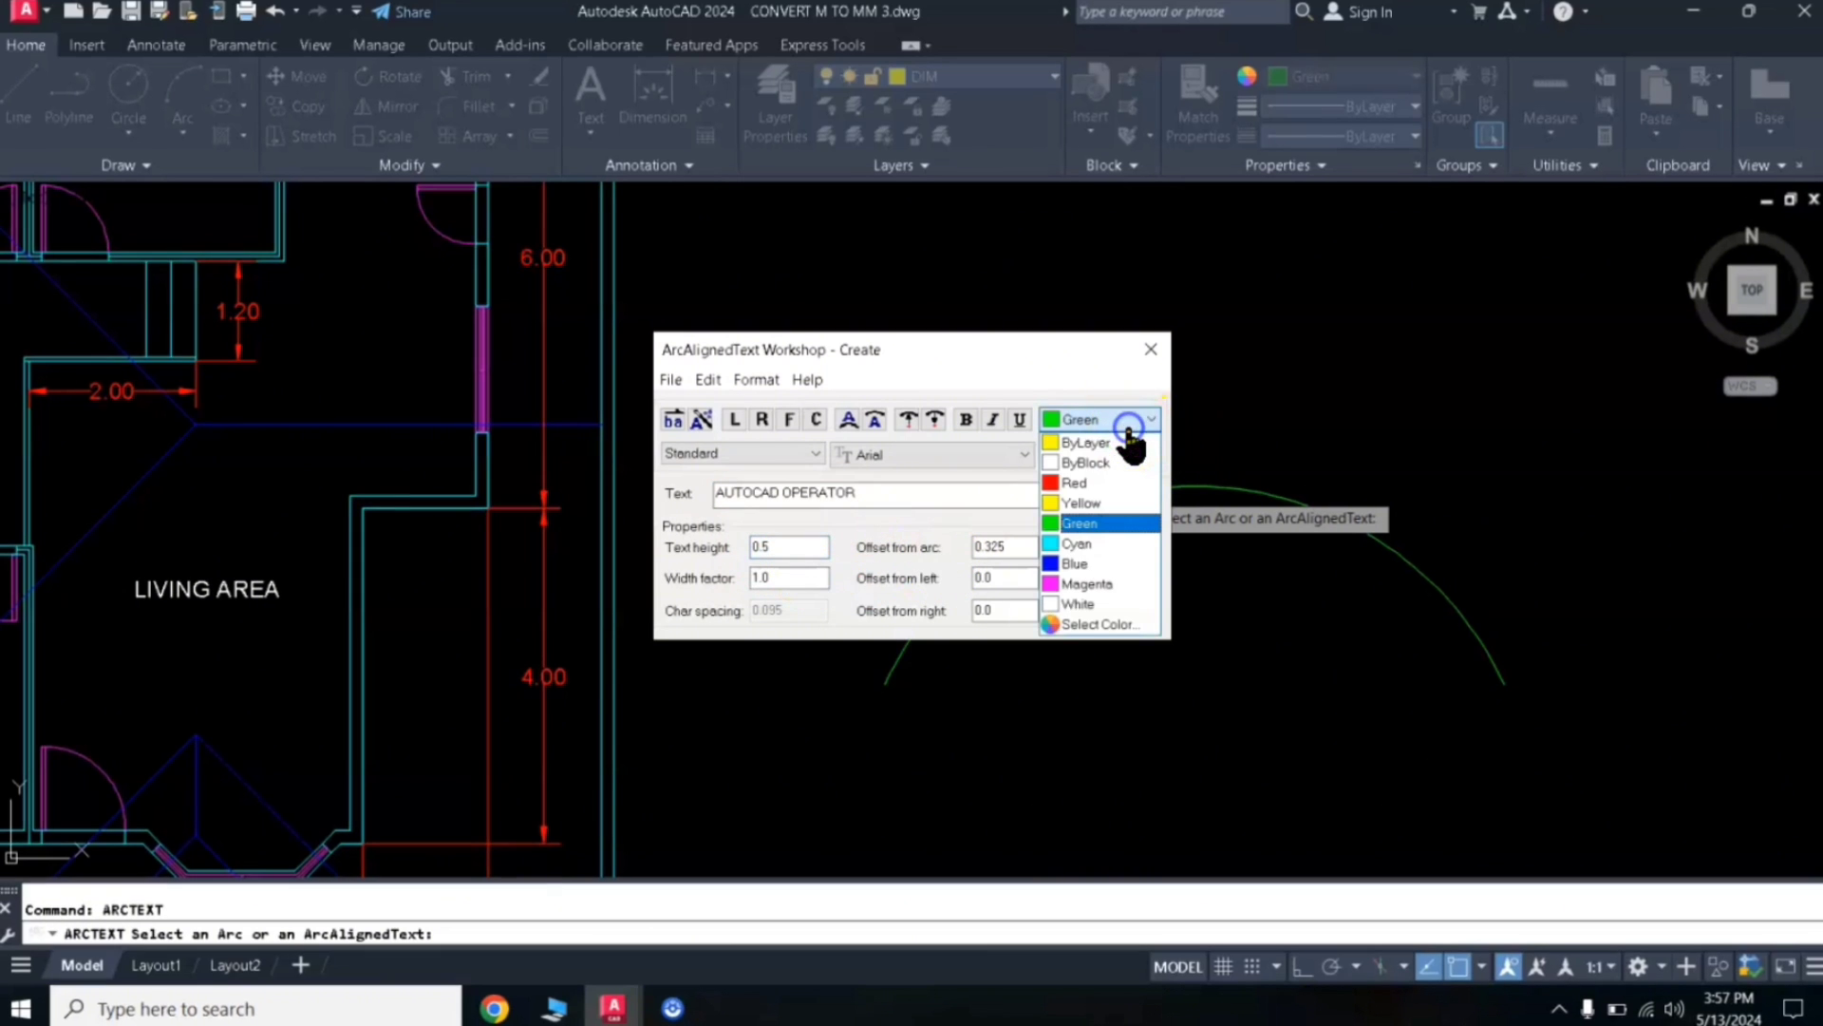
left_click(1081, 502)
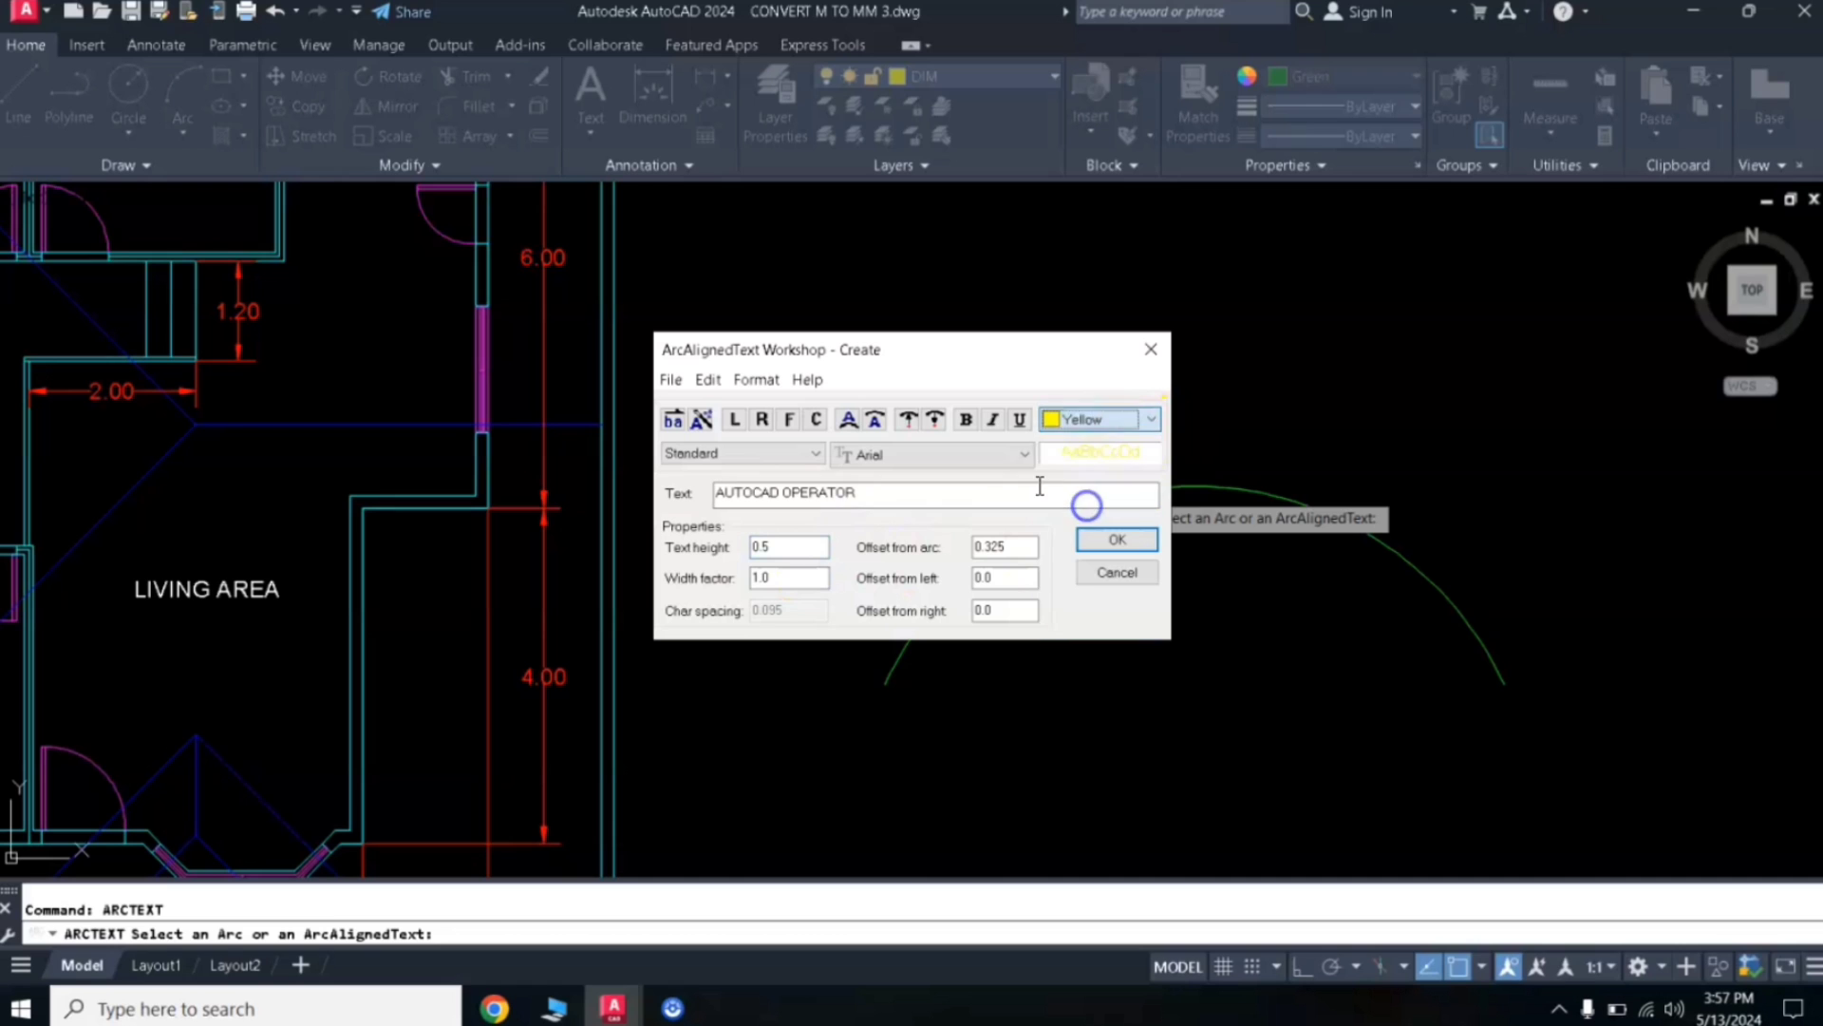
left_click(1116, 540)
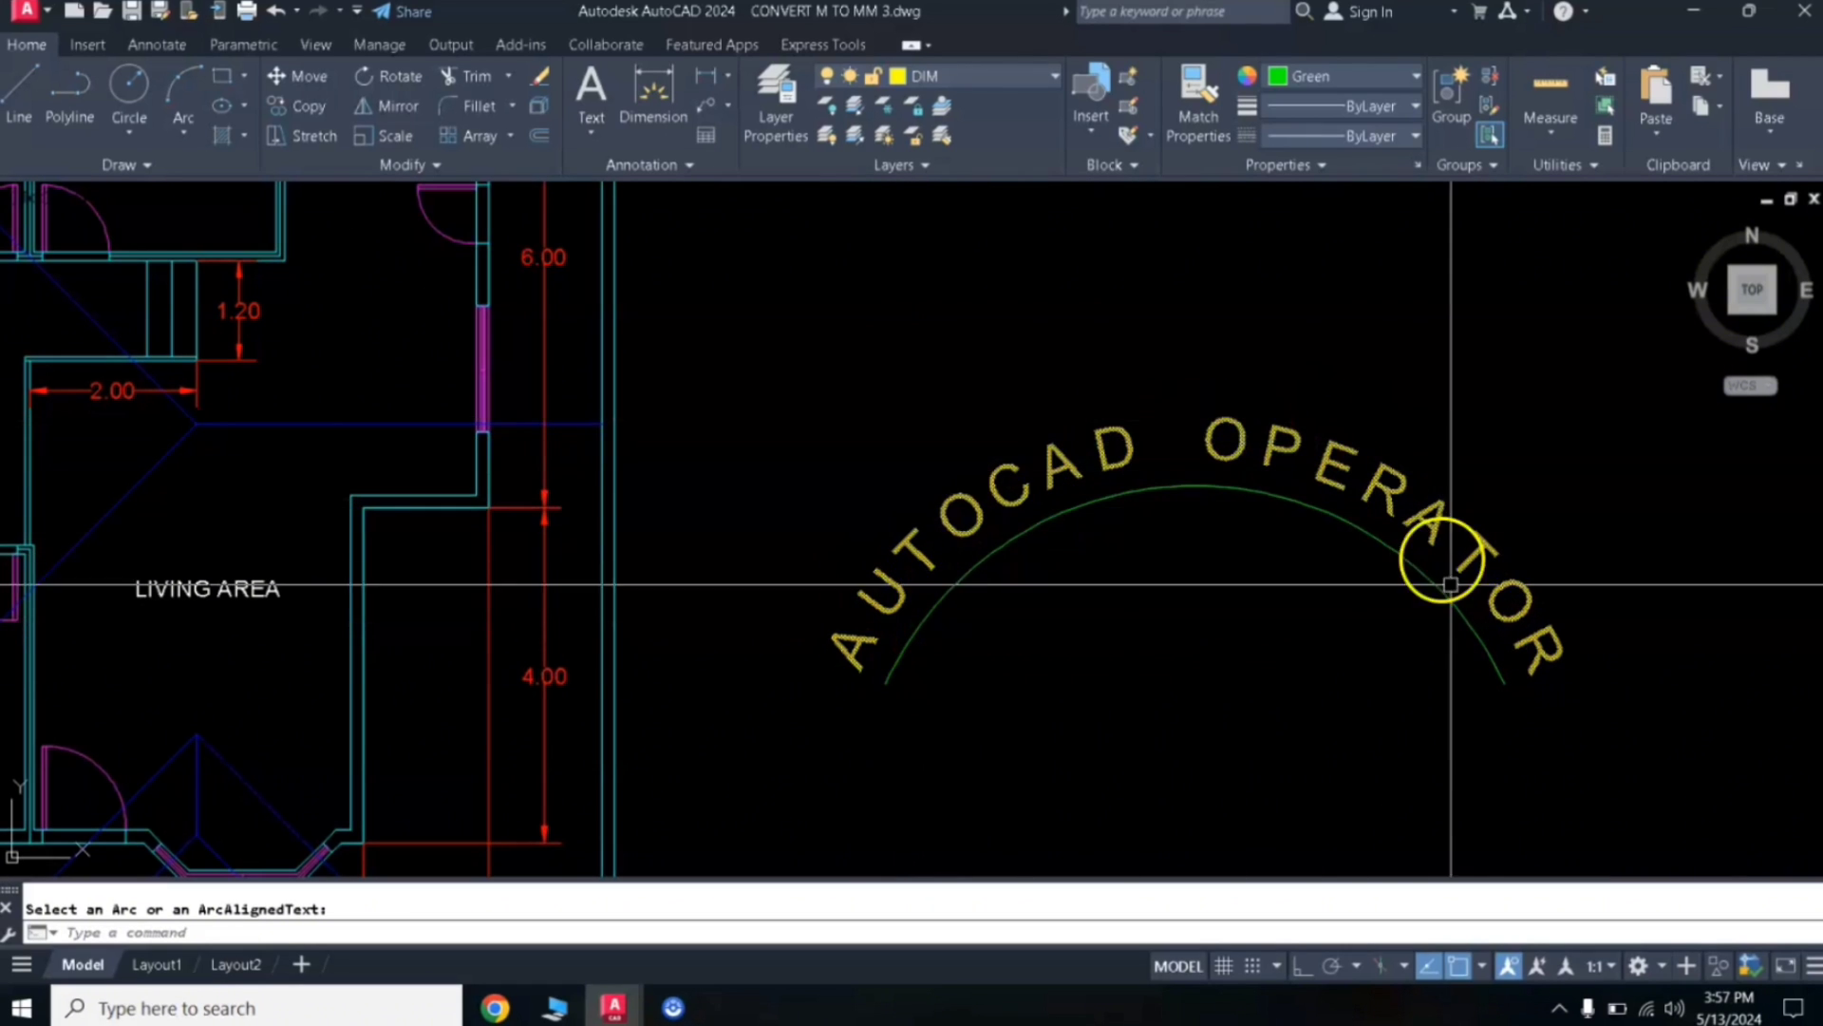
Draw a large circle by centre and radius in the empty area to the right of the AUTOCAD OPERATOR arc
scroll(1356, 509, "down", 2)
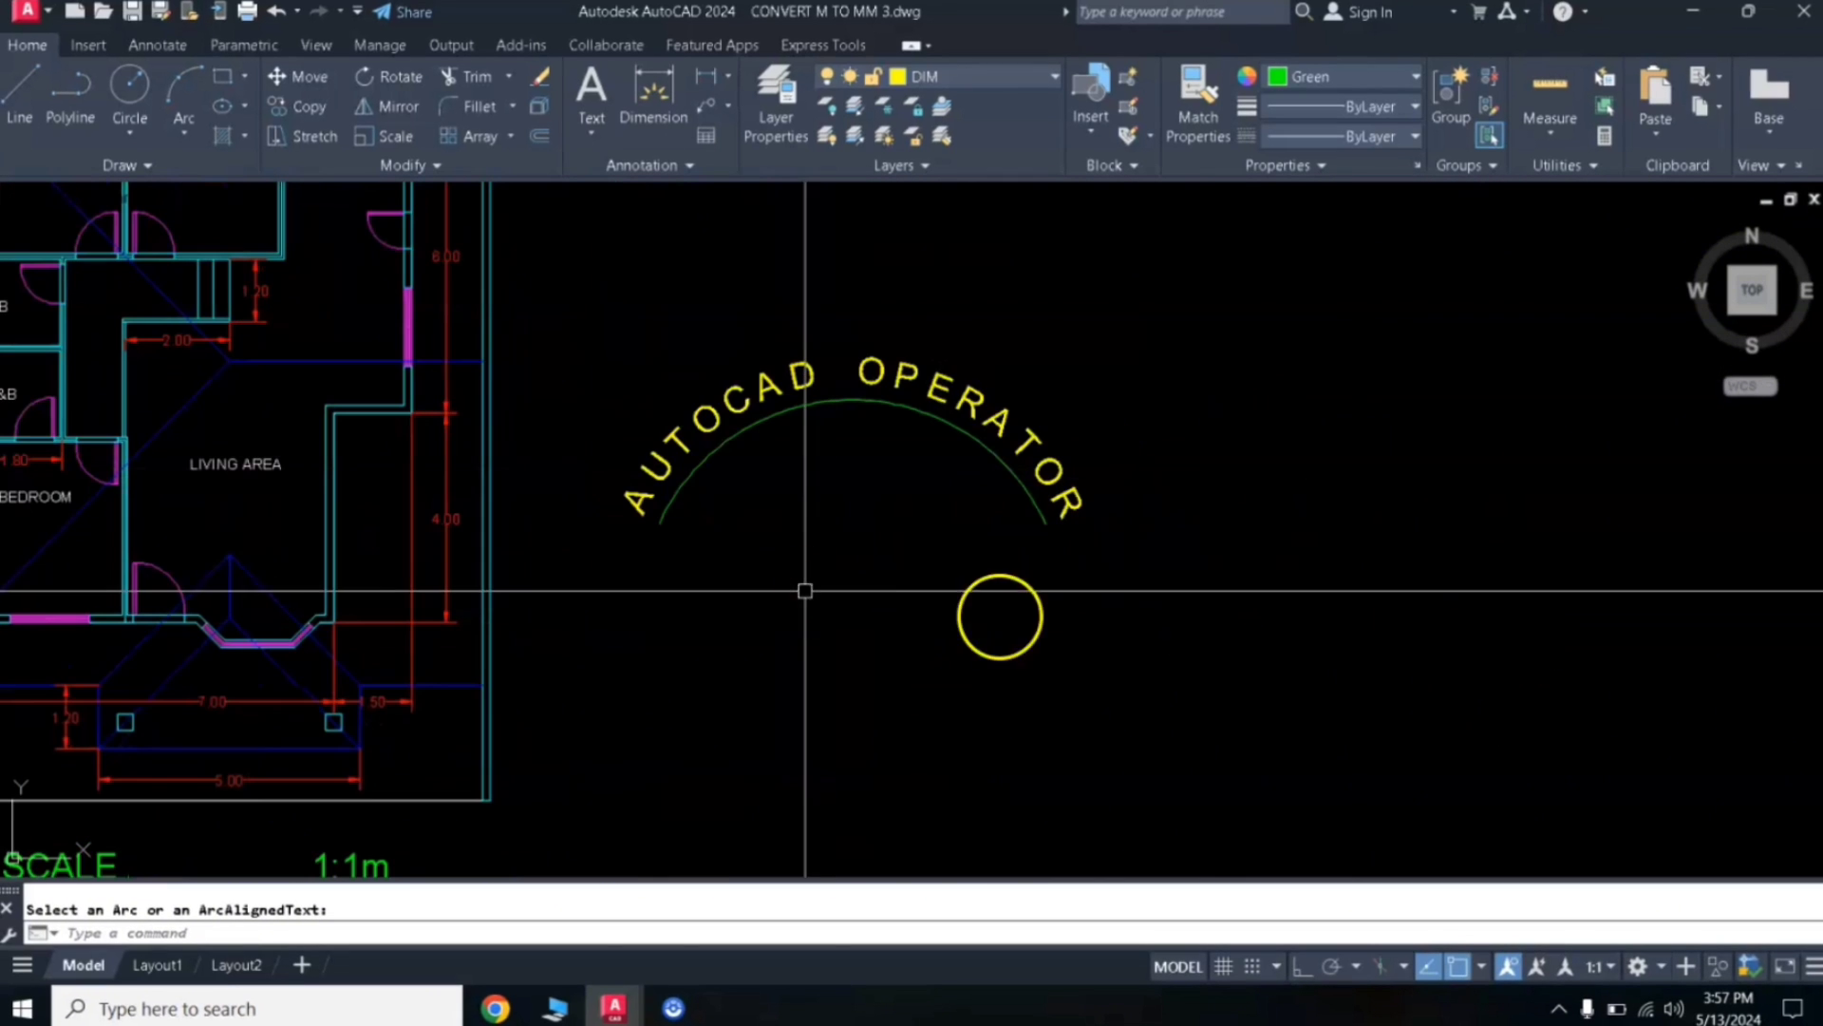
scroll(693, 522, "up", 2)
scroll(680, 485, "down", 2)
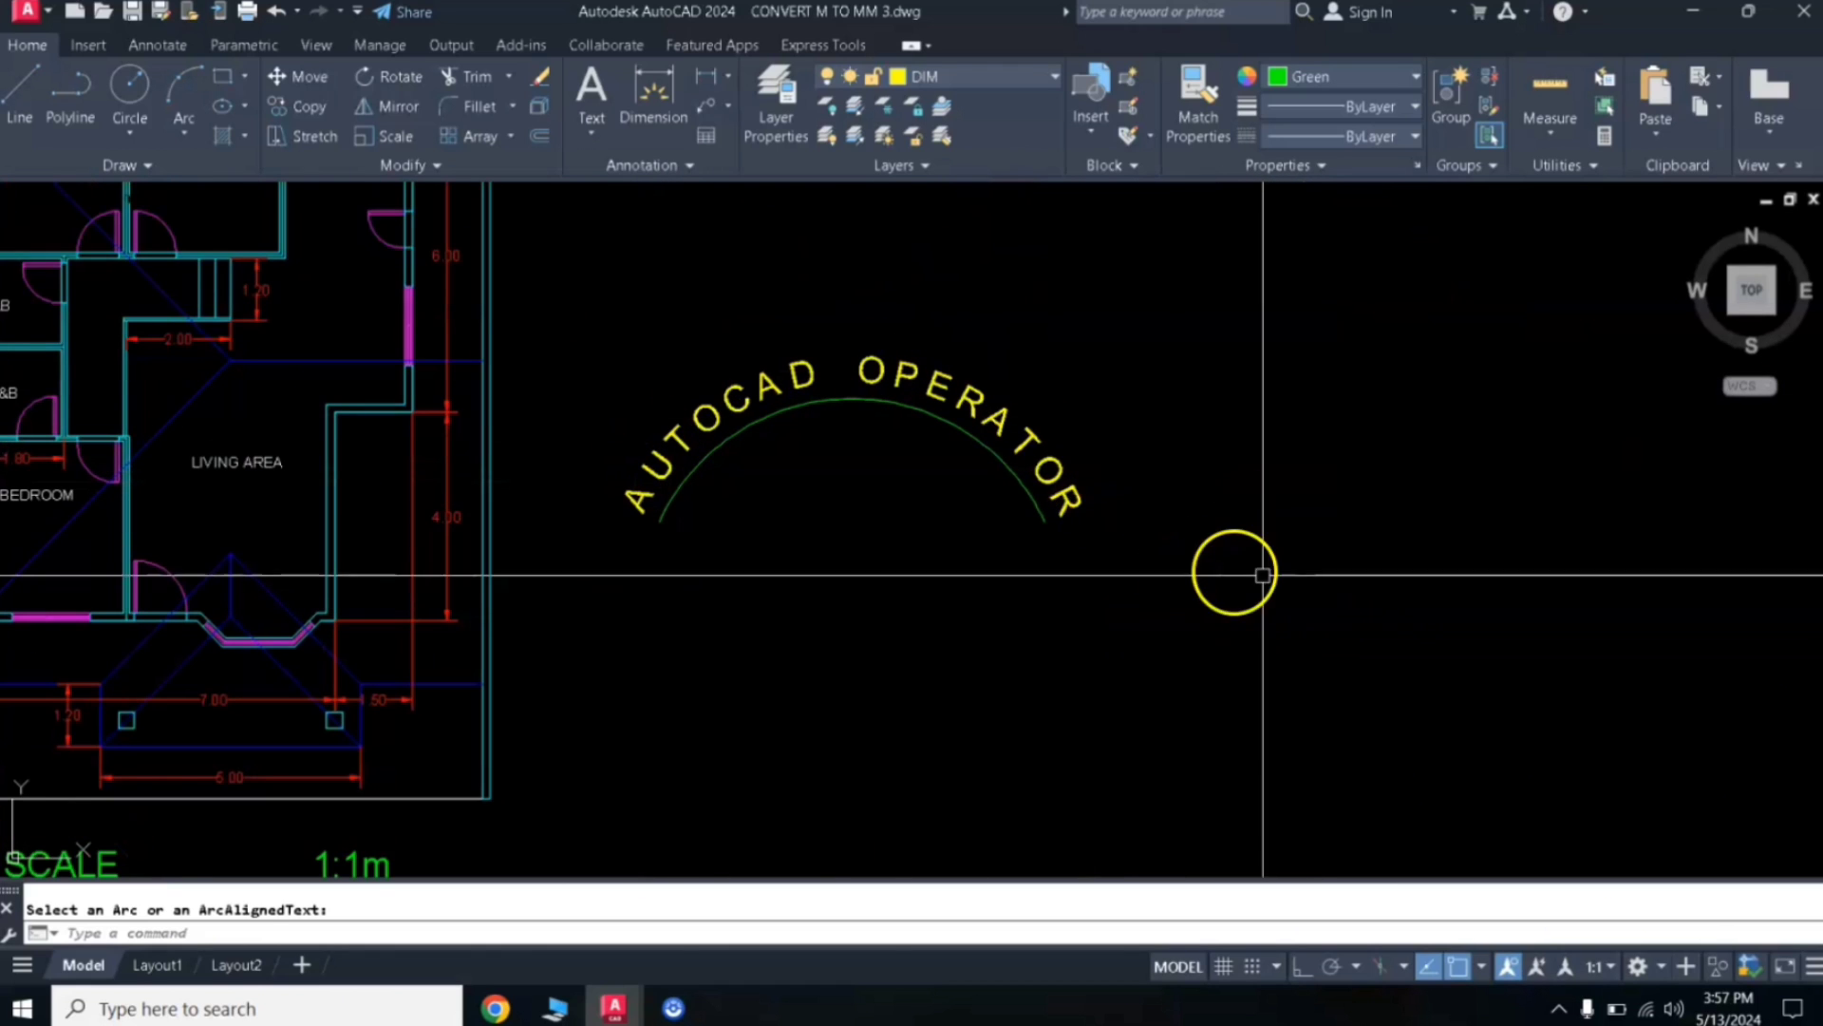
middle_click_drag(1314, 578, 997, 517)
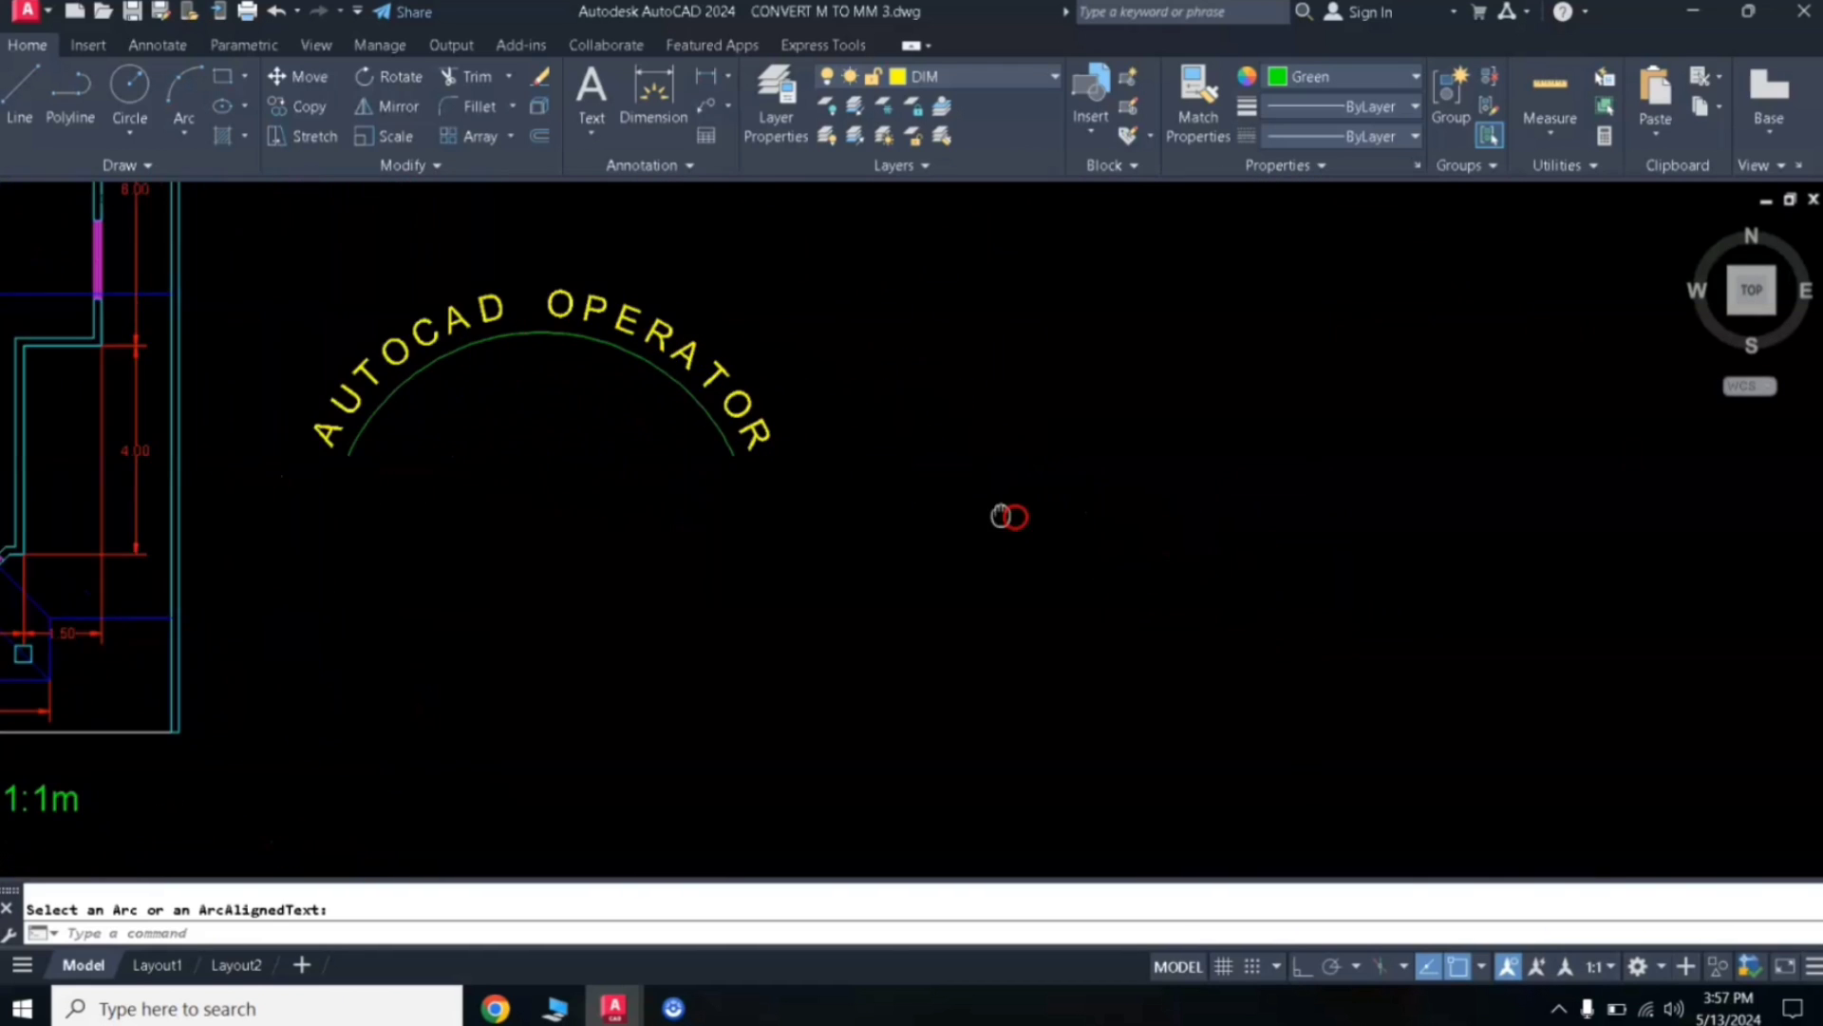
left_click(130, 133)
left_click(1226, 627)
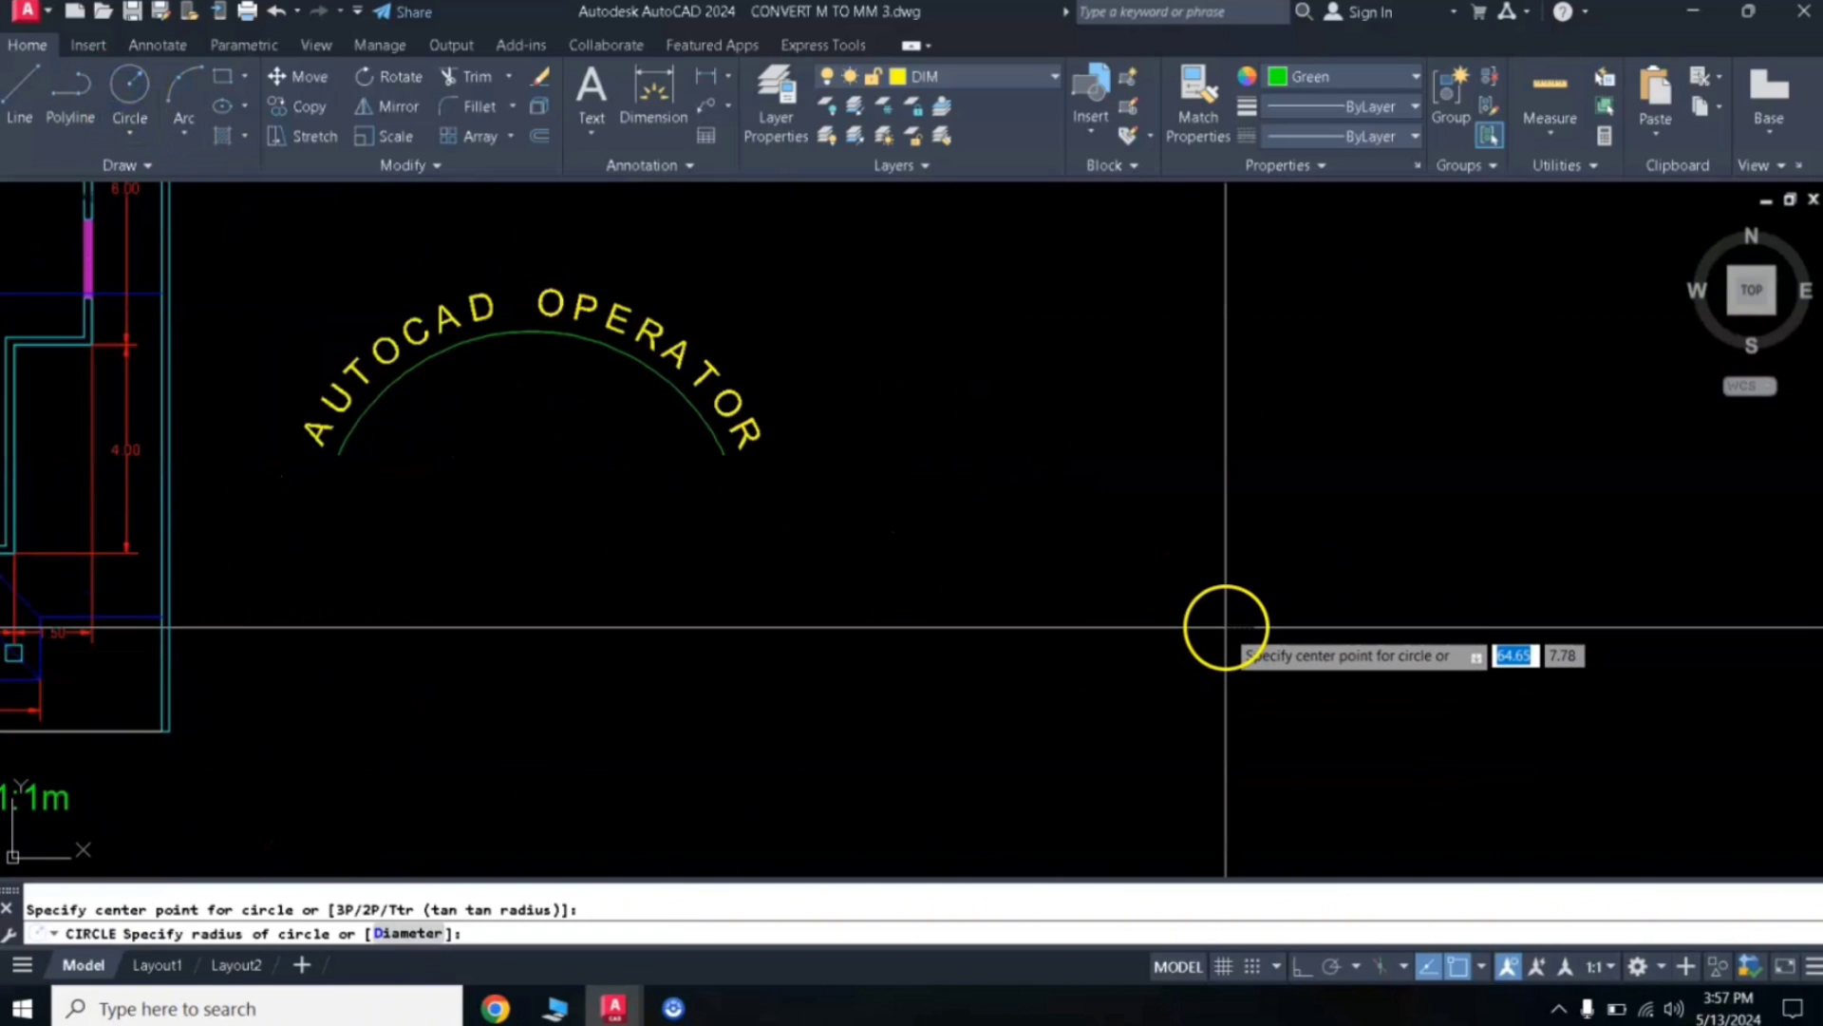
left_click(1264, 396)
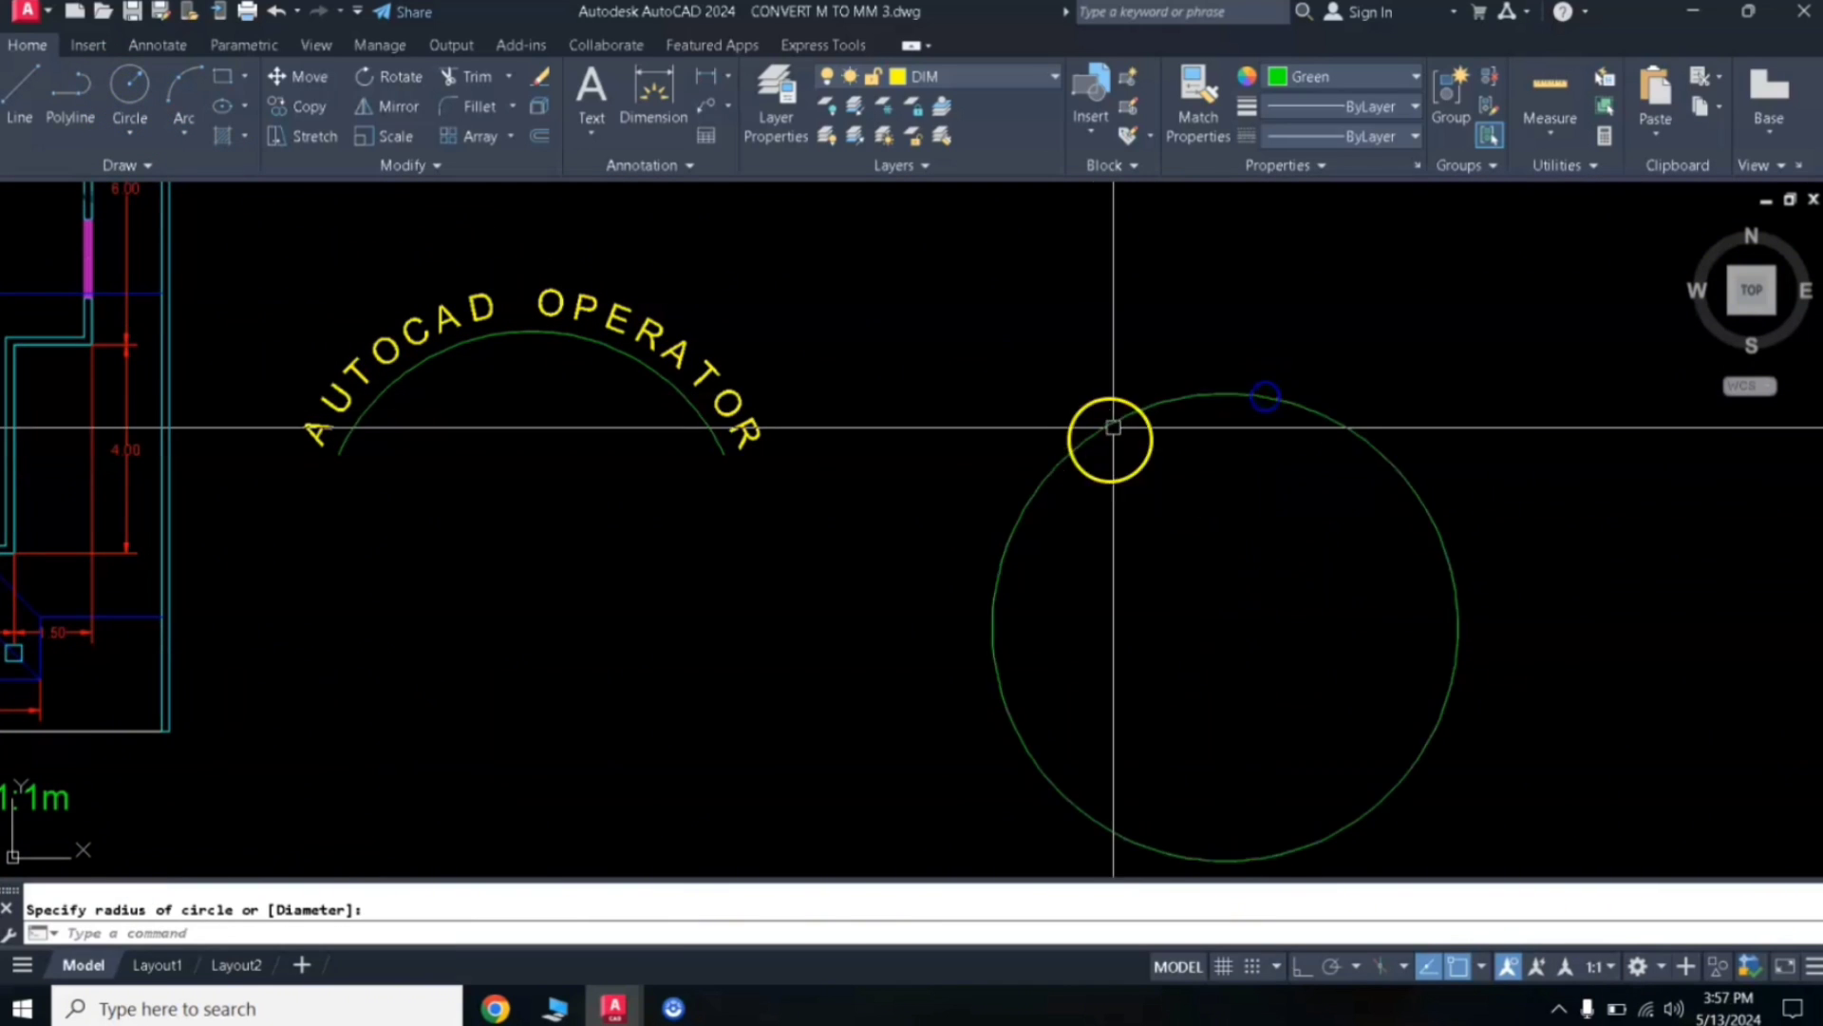
middle_click_drag(1130, 610, 1083, 504)
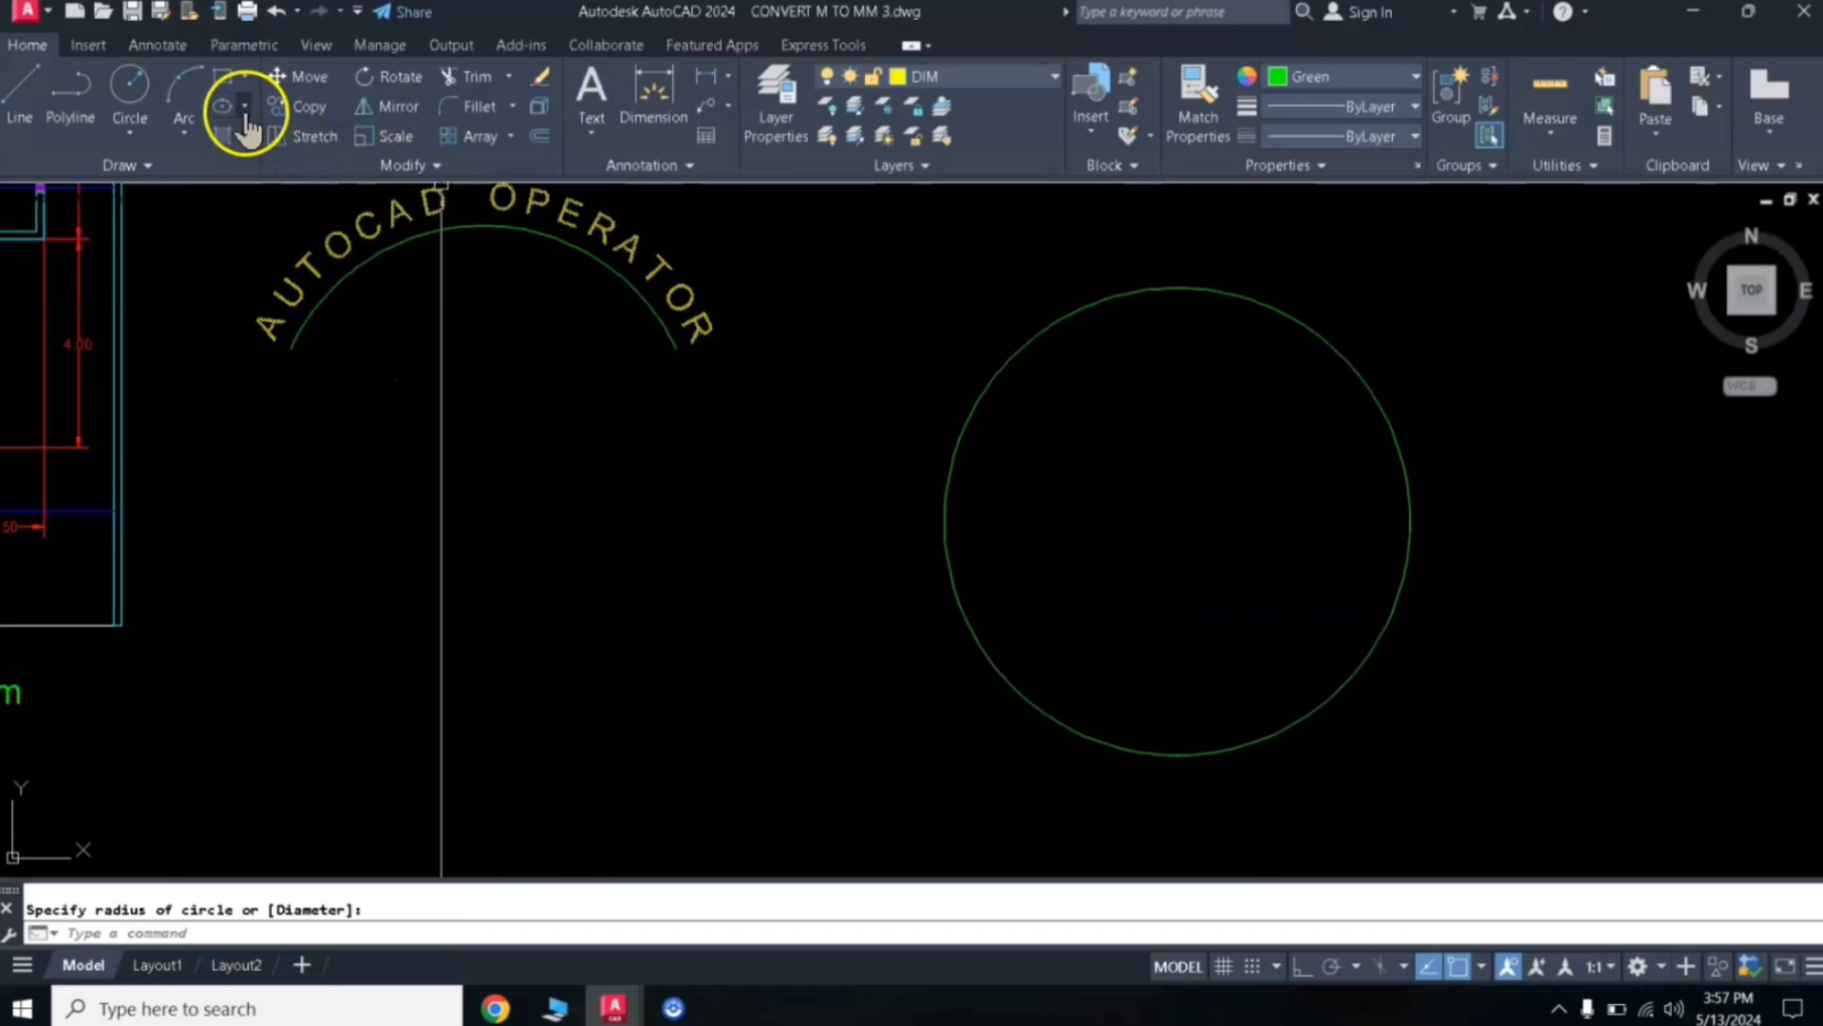
Draw a line from the circle's centre to its bottom quadrant, continued by short slanted segments just outside and back across the circle
left_click(20, 95)
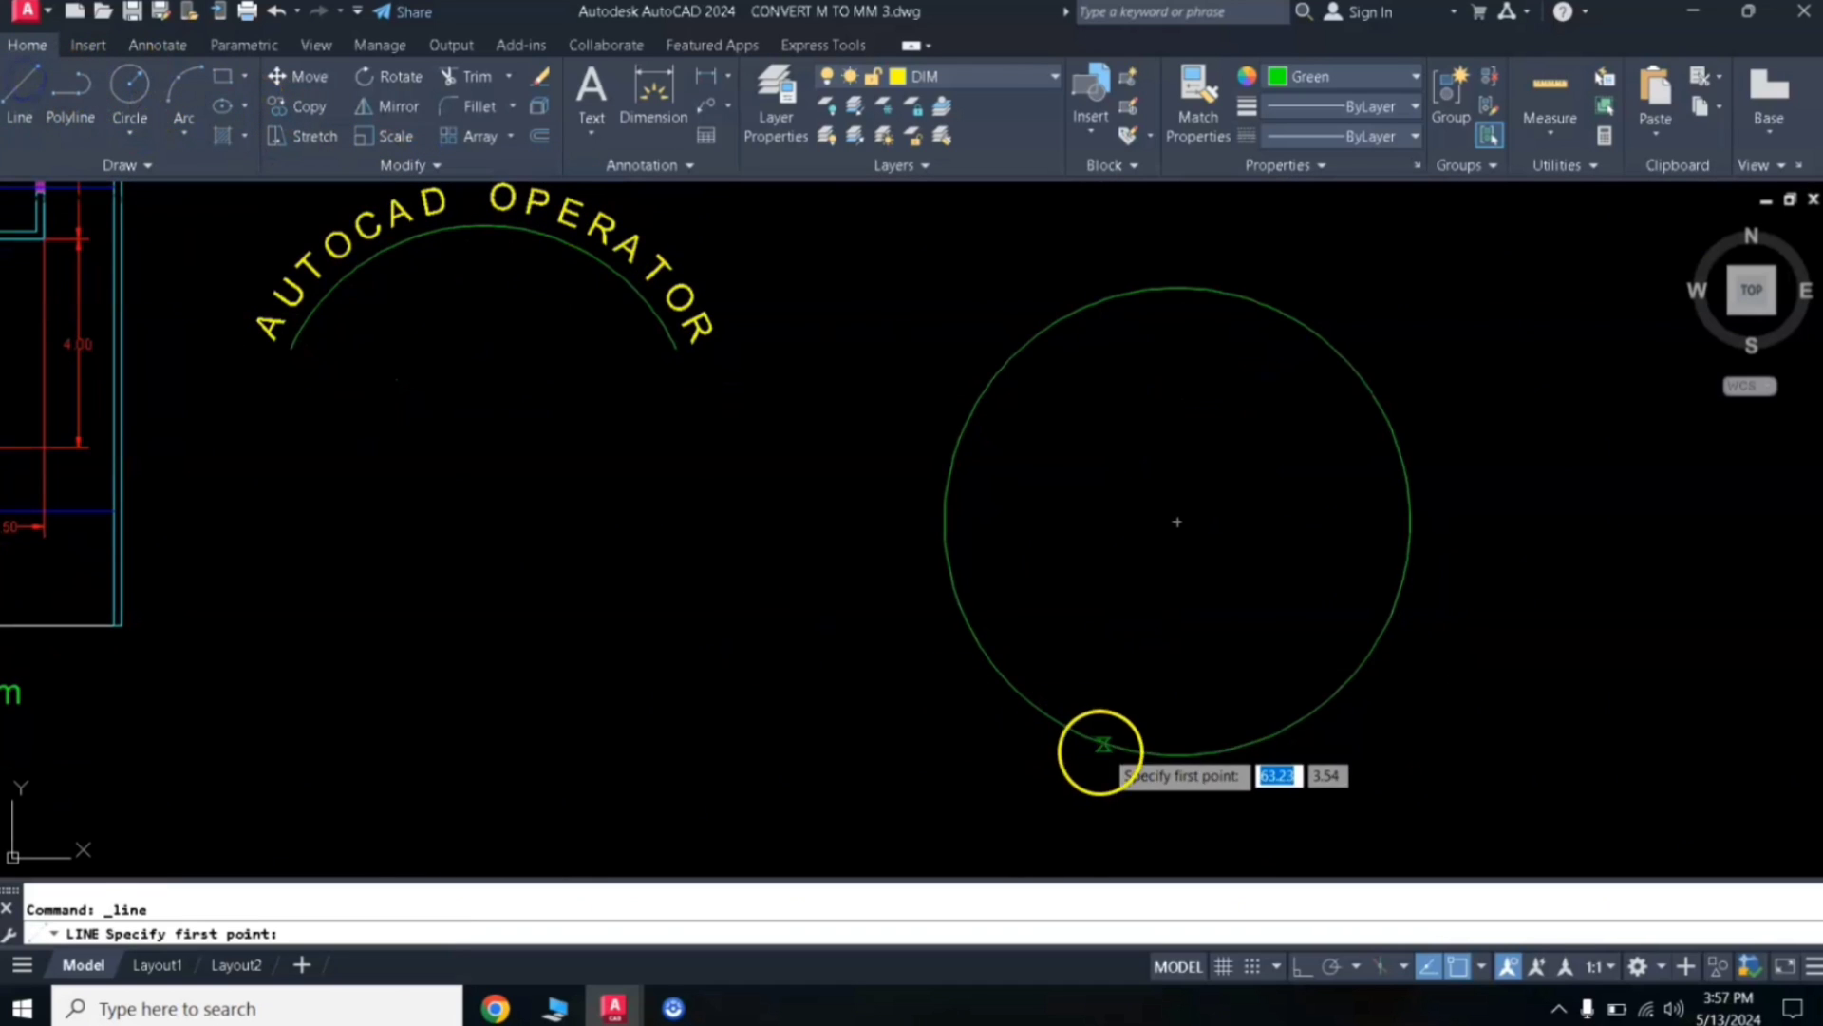
left_click(1178, 522)
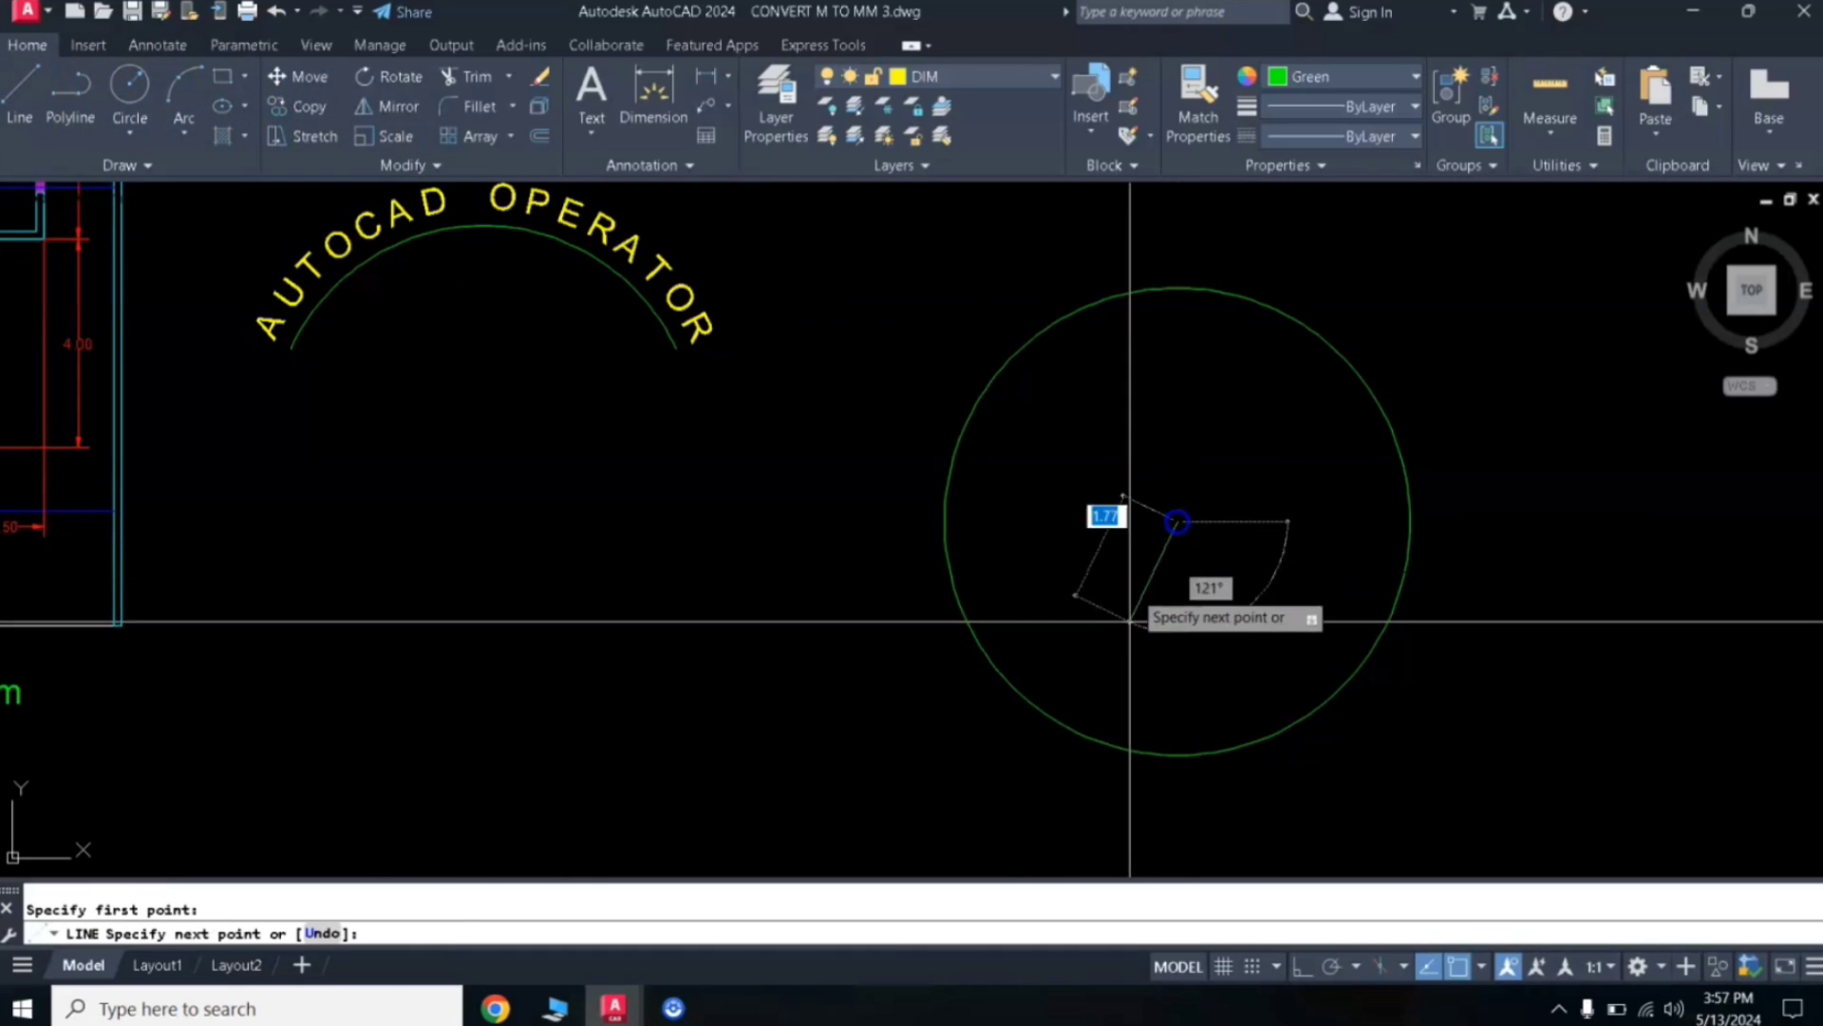
left_click(1176, 758)
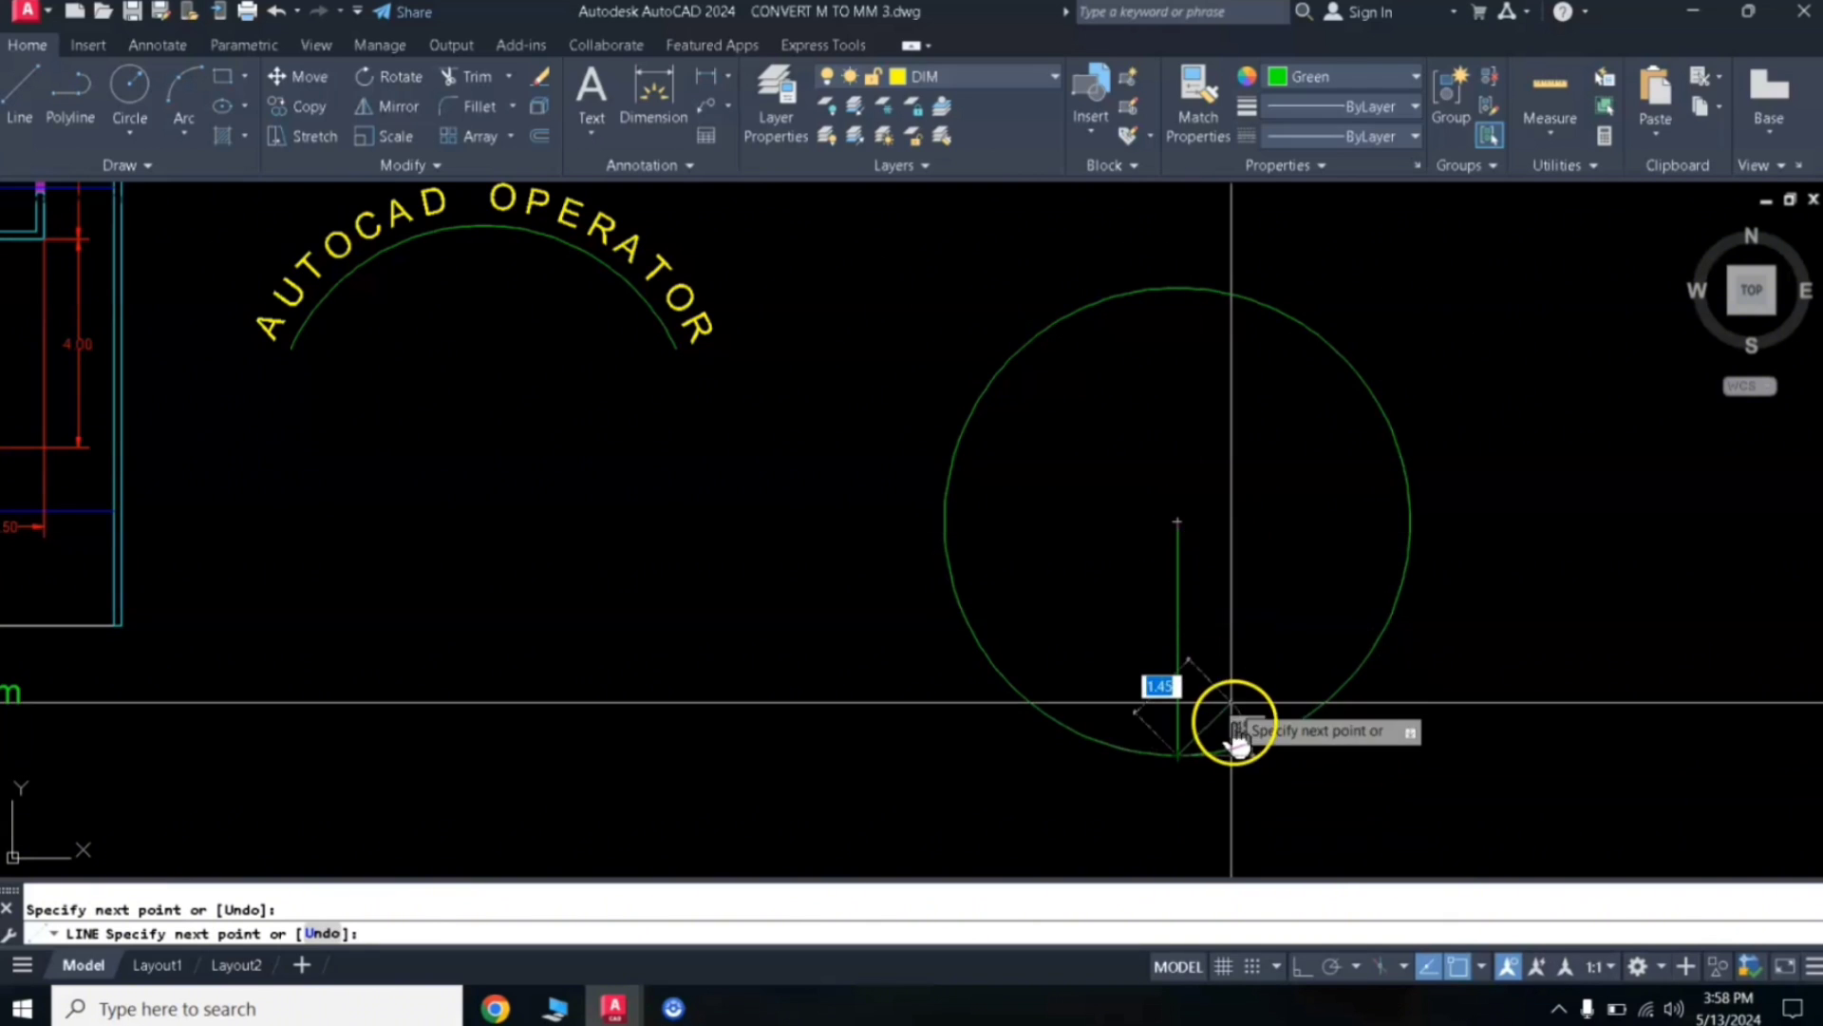
left_click(1186, 785)
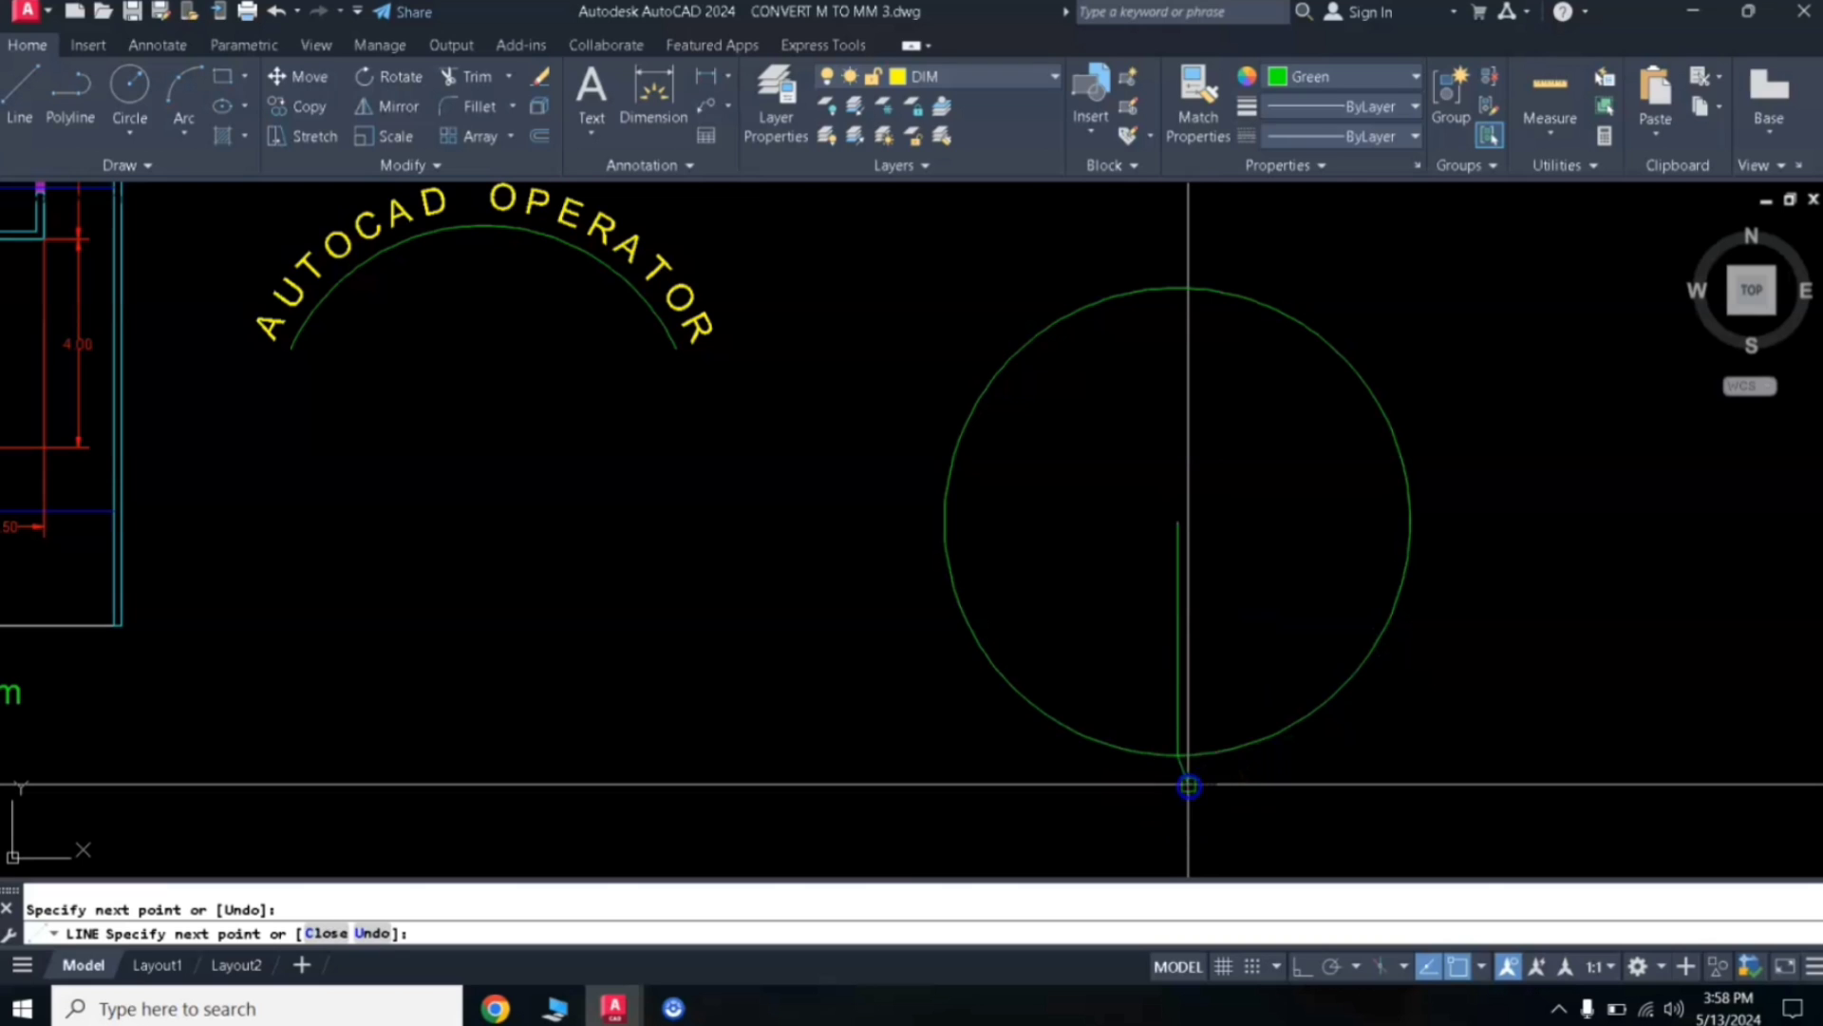
key("Return")
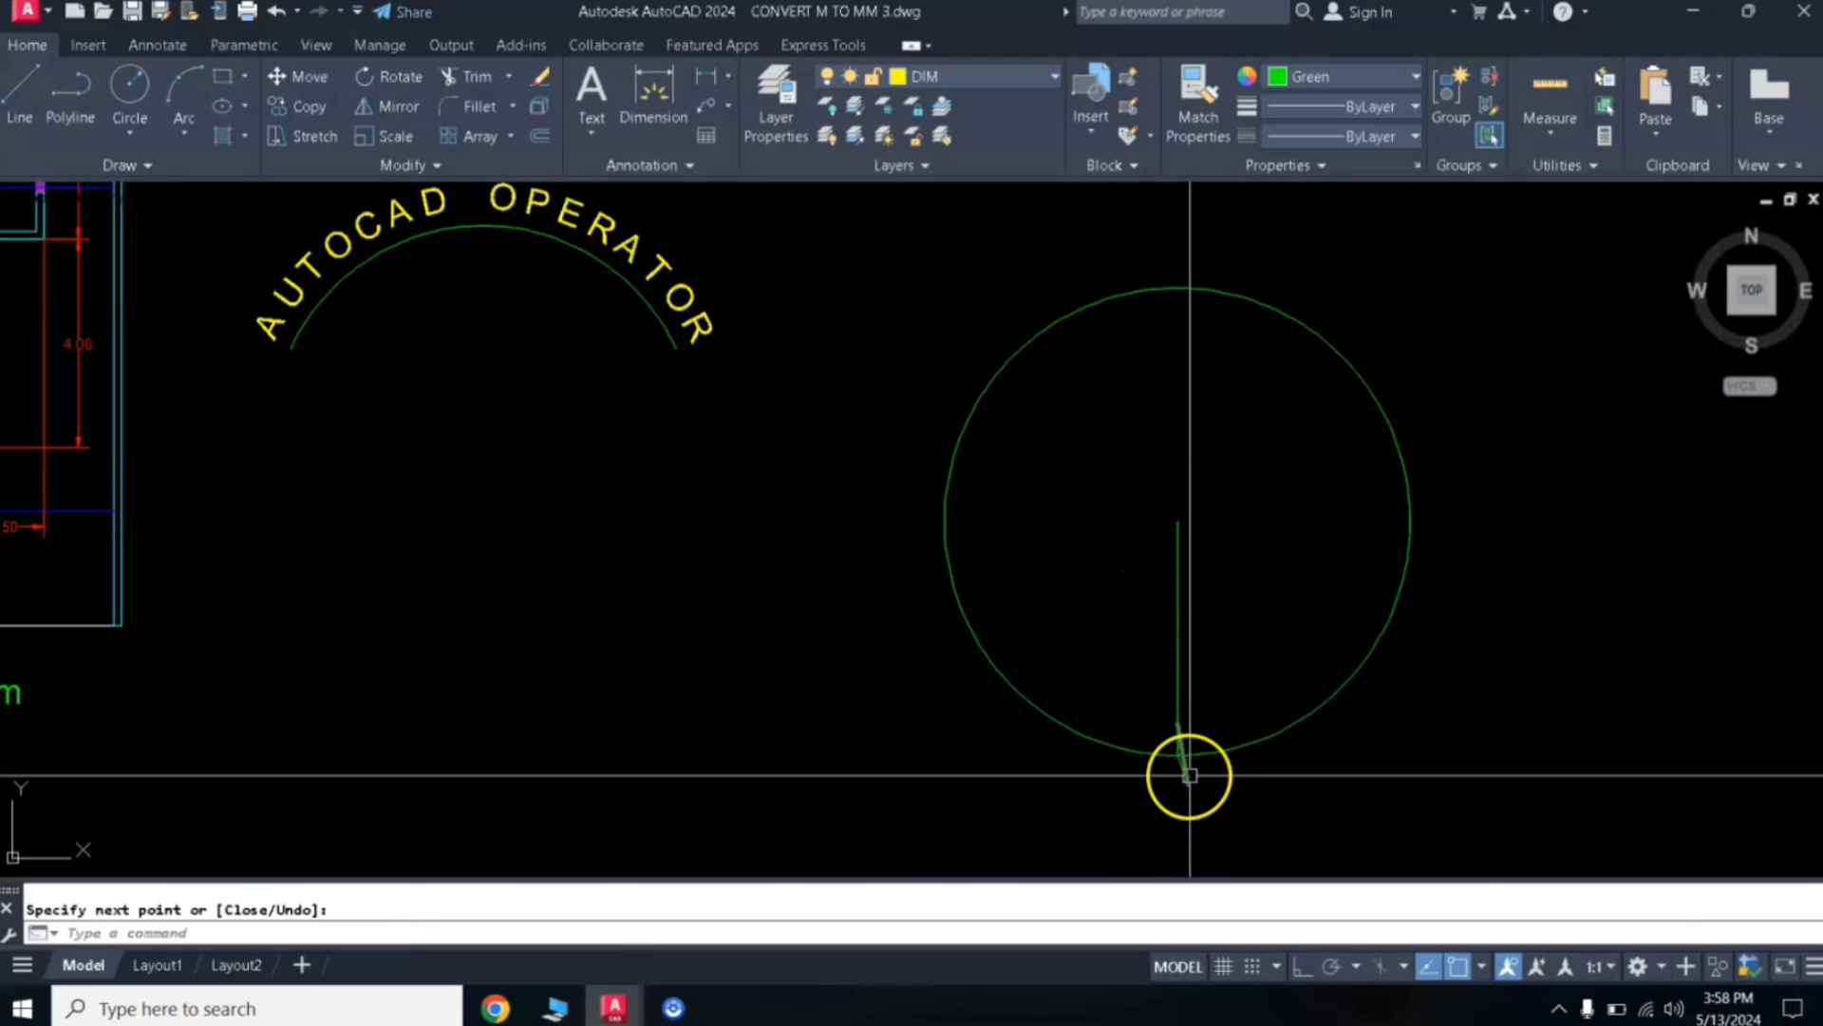
Move the longer slanted segment about 0.09 to the left so that it crosses the vertical line at the circle's bottom
scroll(1185, 769, "up", 5)
scroll(1140, 722, "up", 4)
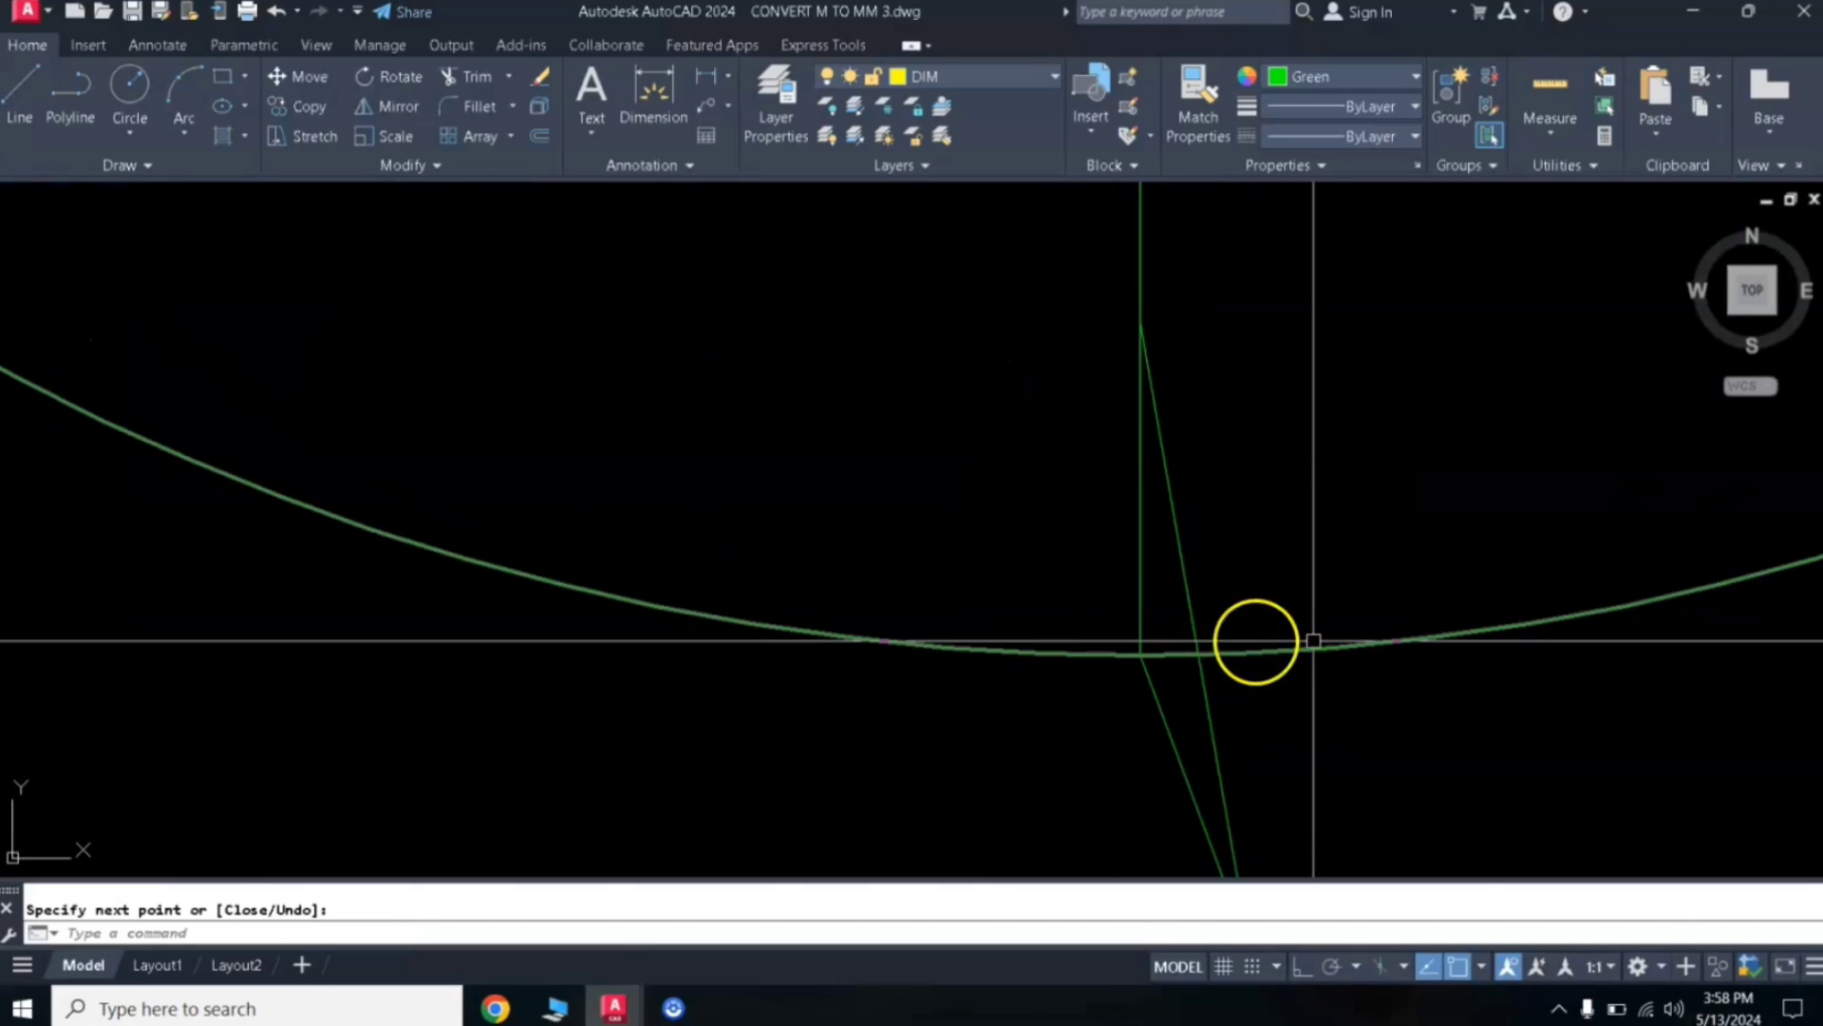
key("Escape")
left_click(1201, 682)
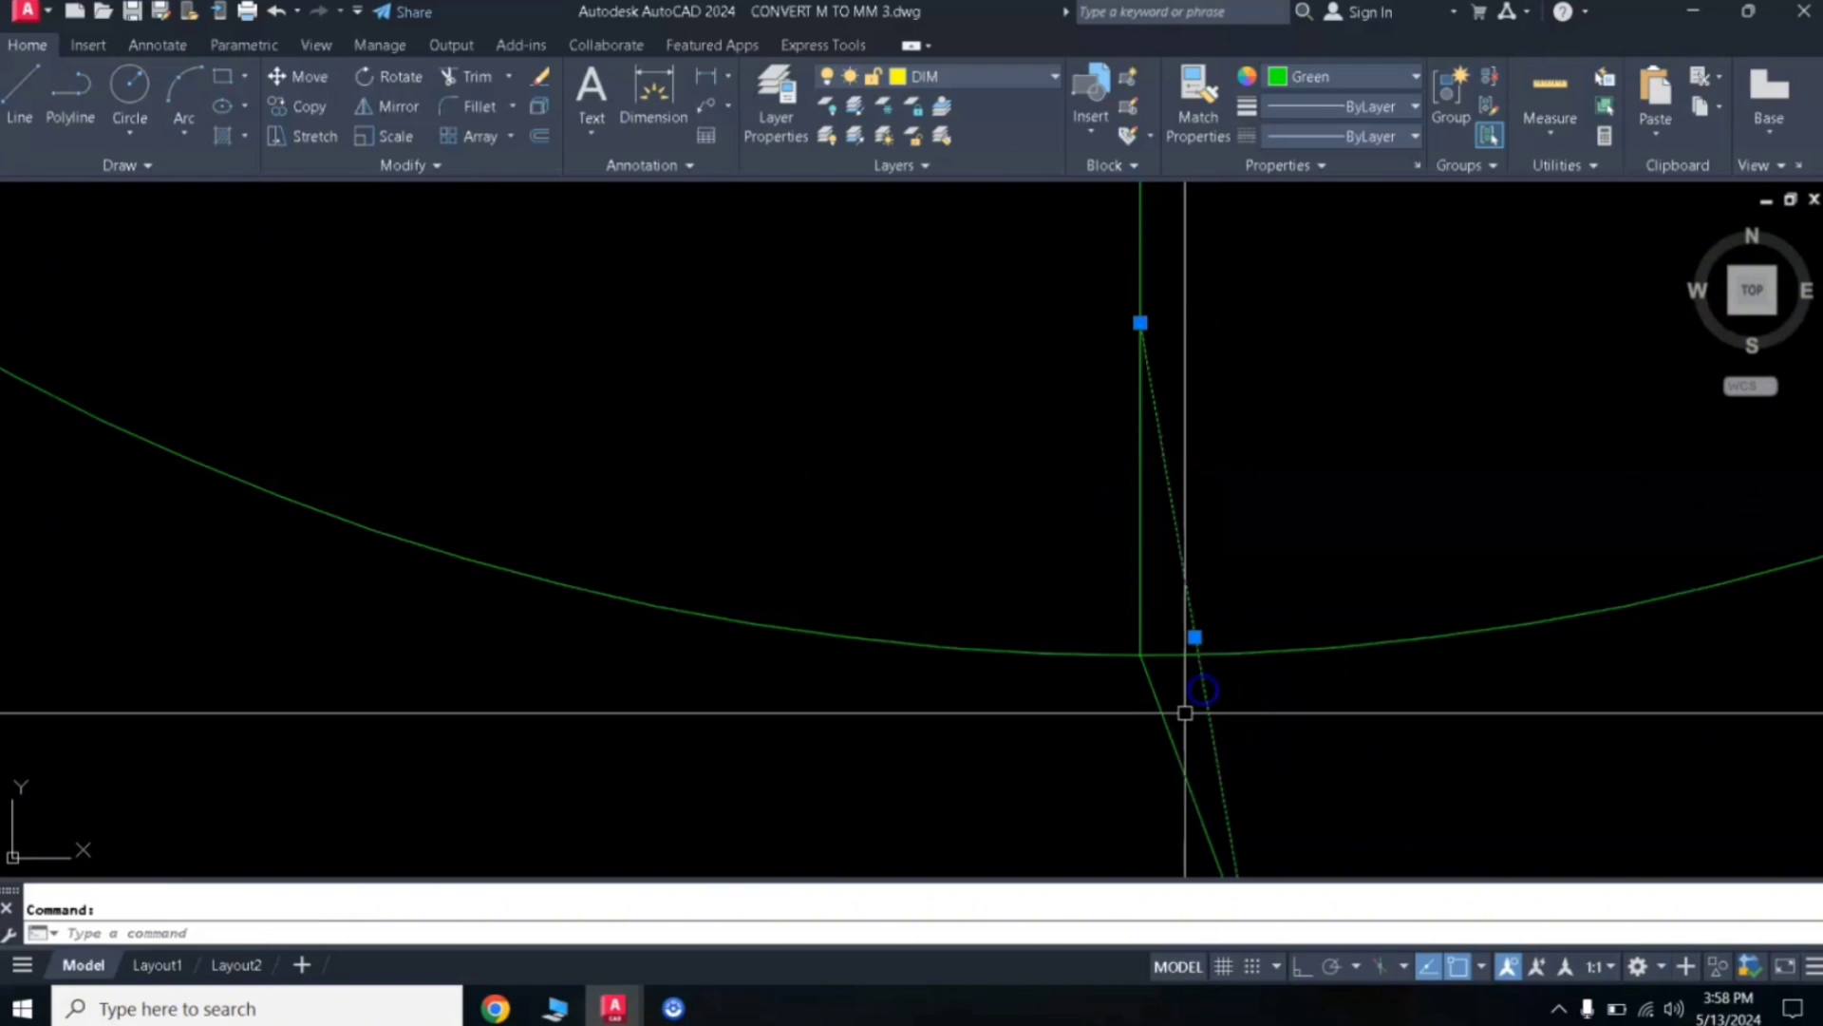
type("m")
key("Return")
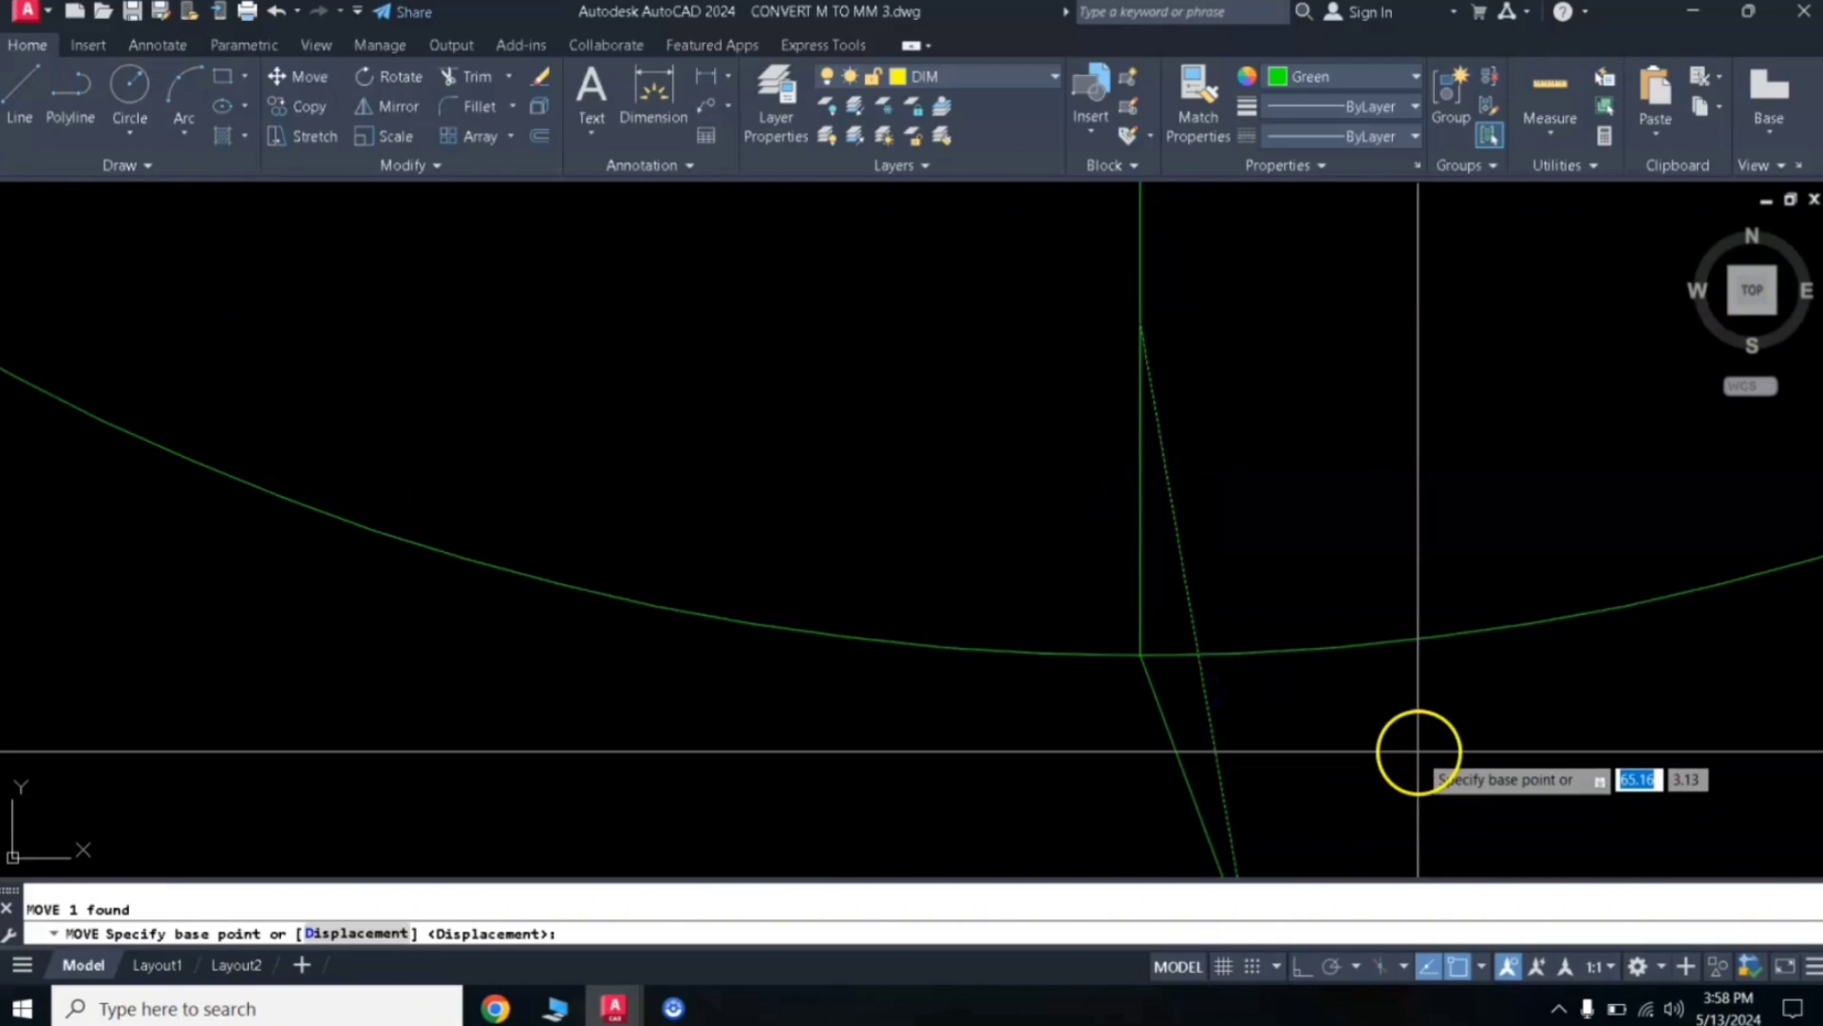
left_click(1417, 751)
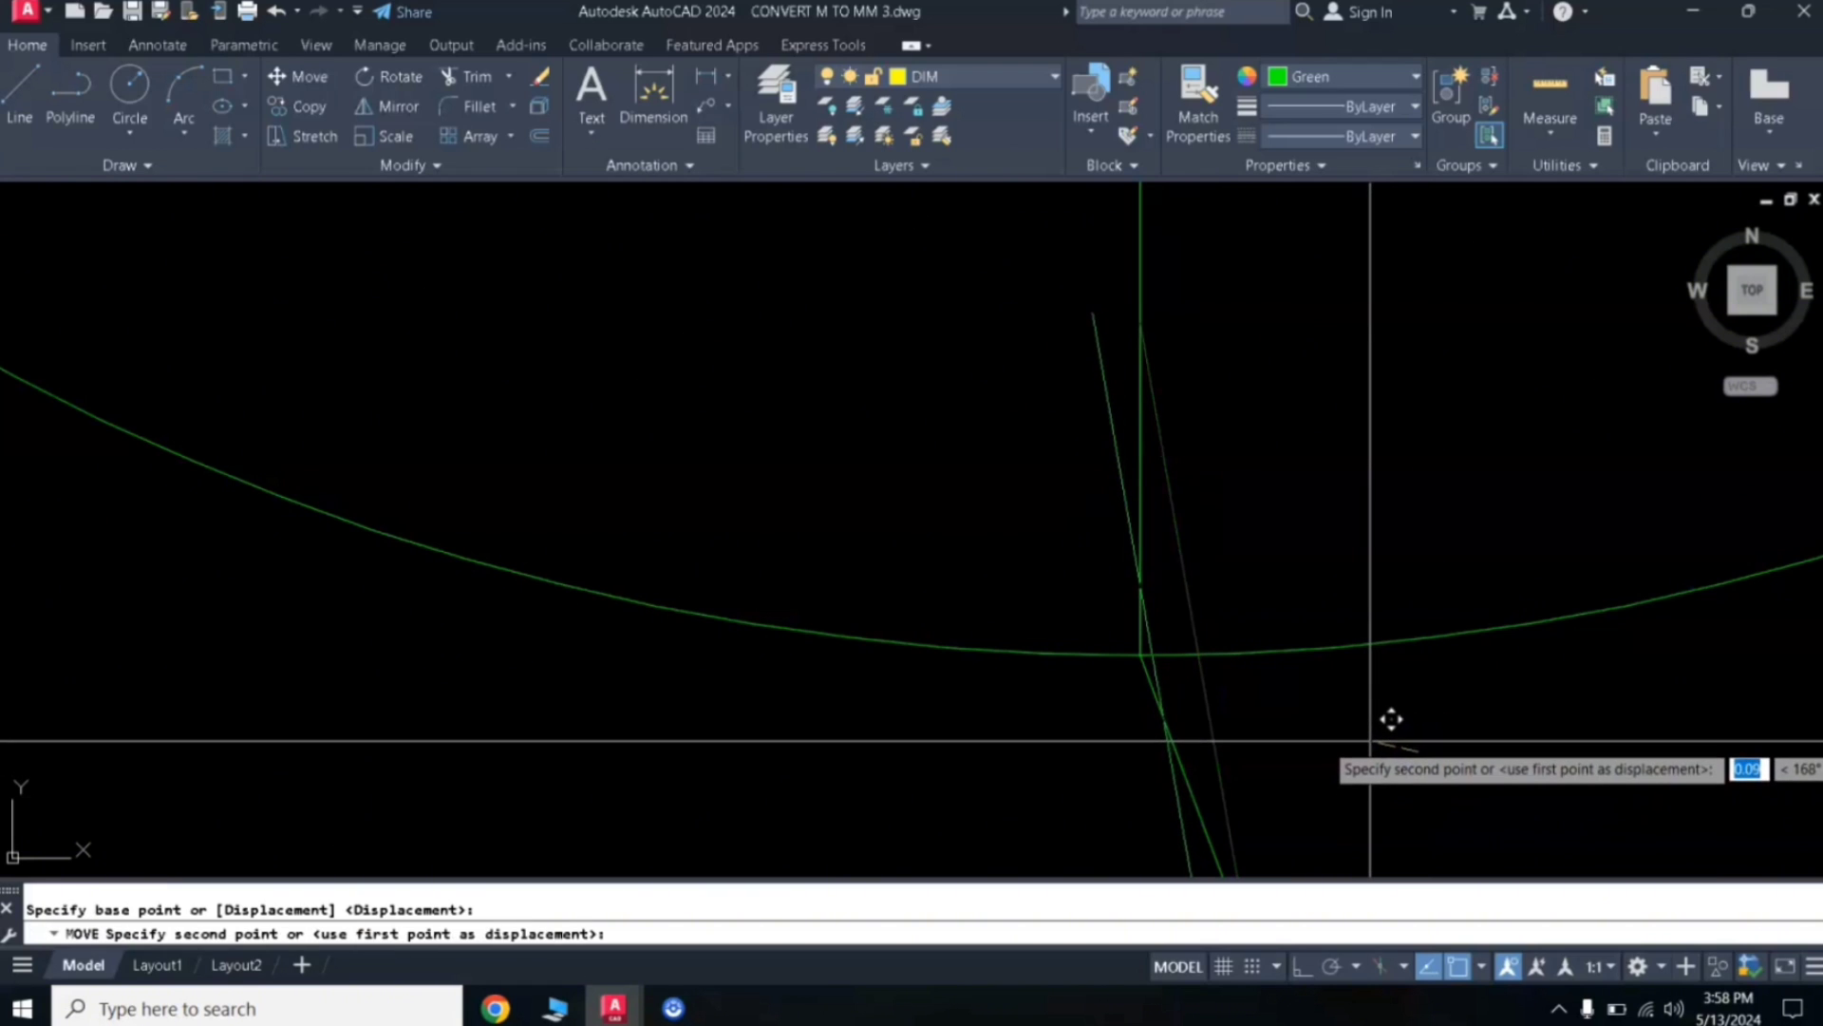
left_click(1371, 741)
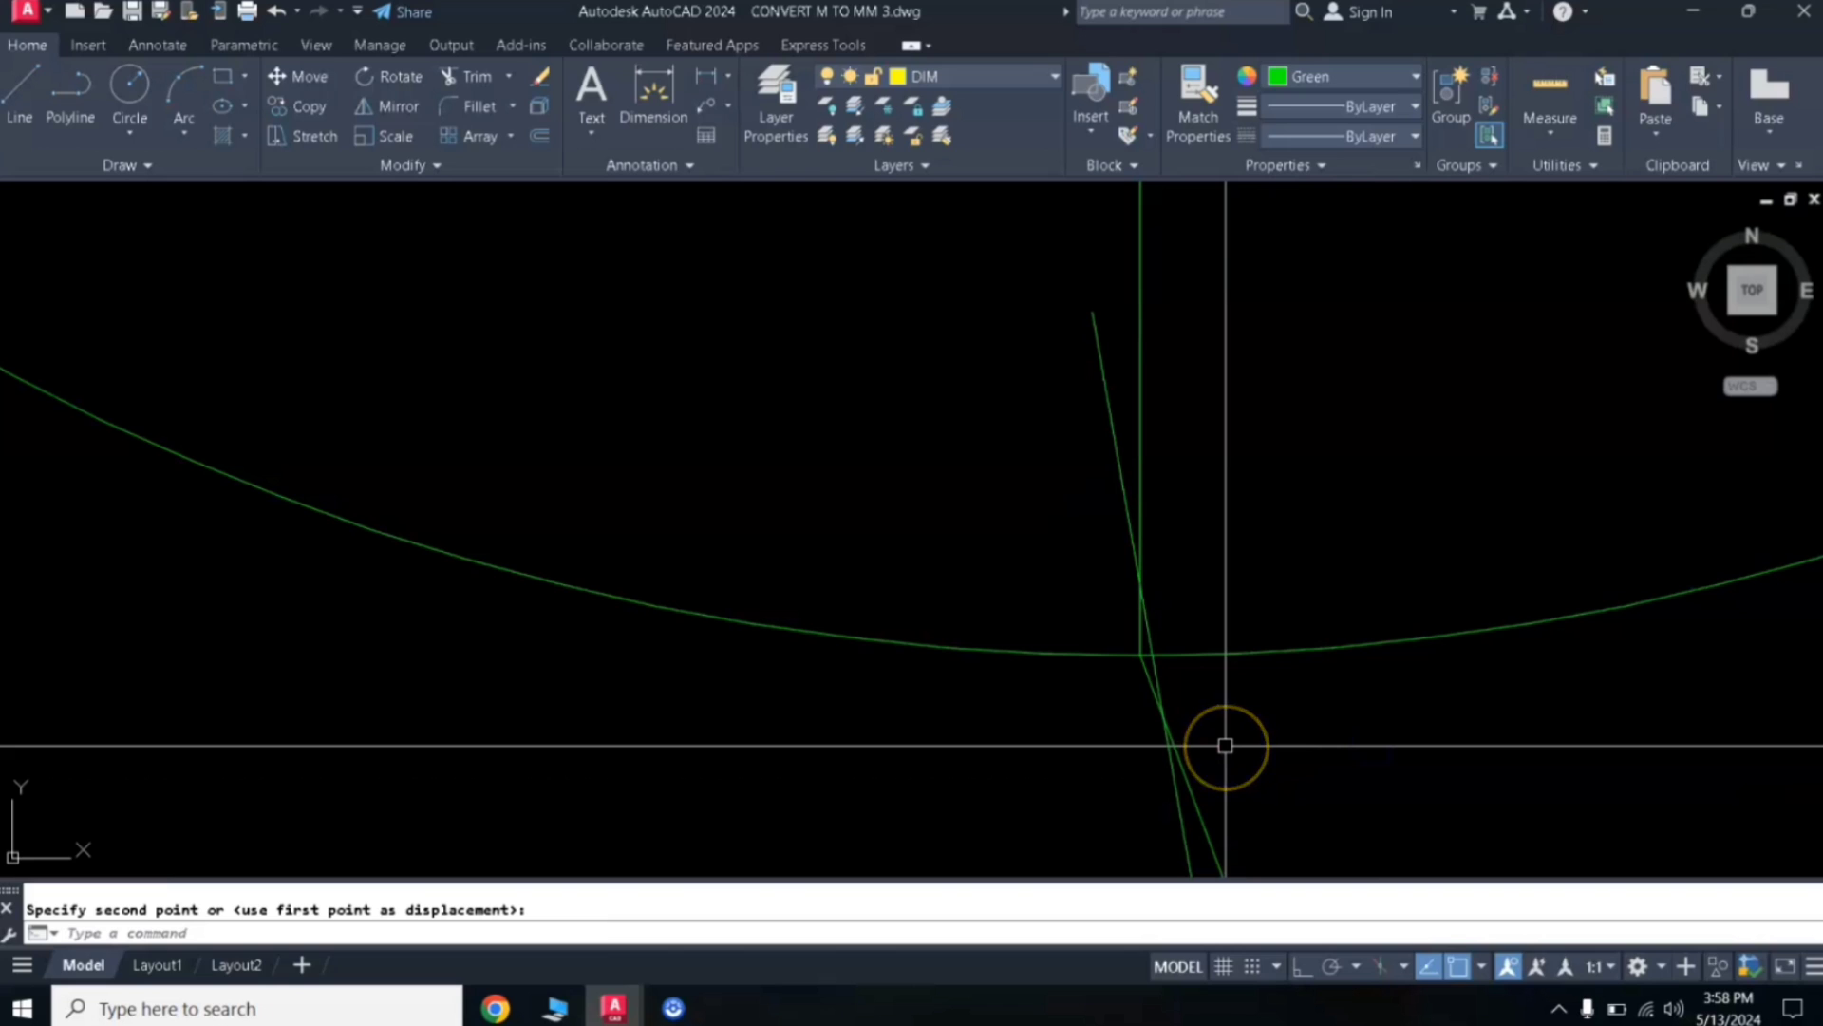
scroll(1173, 665, "up", 7)
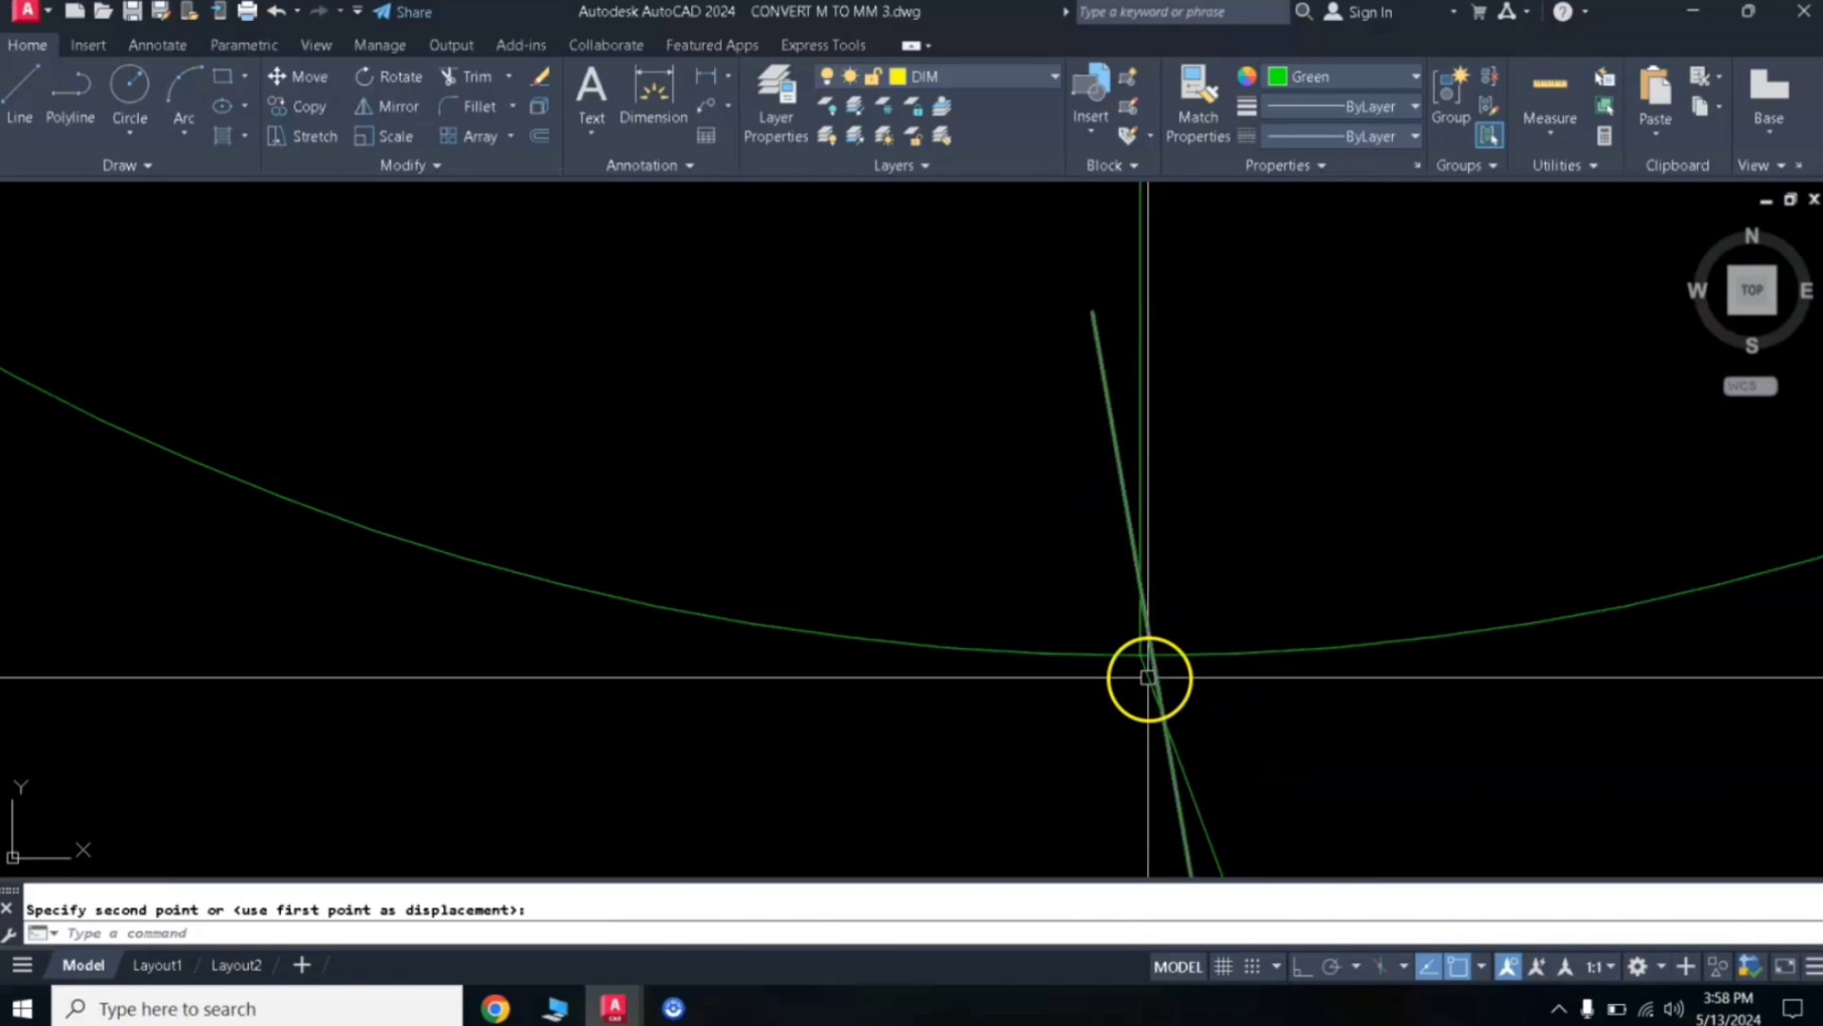
Trim the short piece of the circle between the vertical and slanted lines at its bottom, and erase all three lines
key("Return")
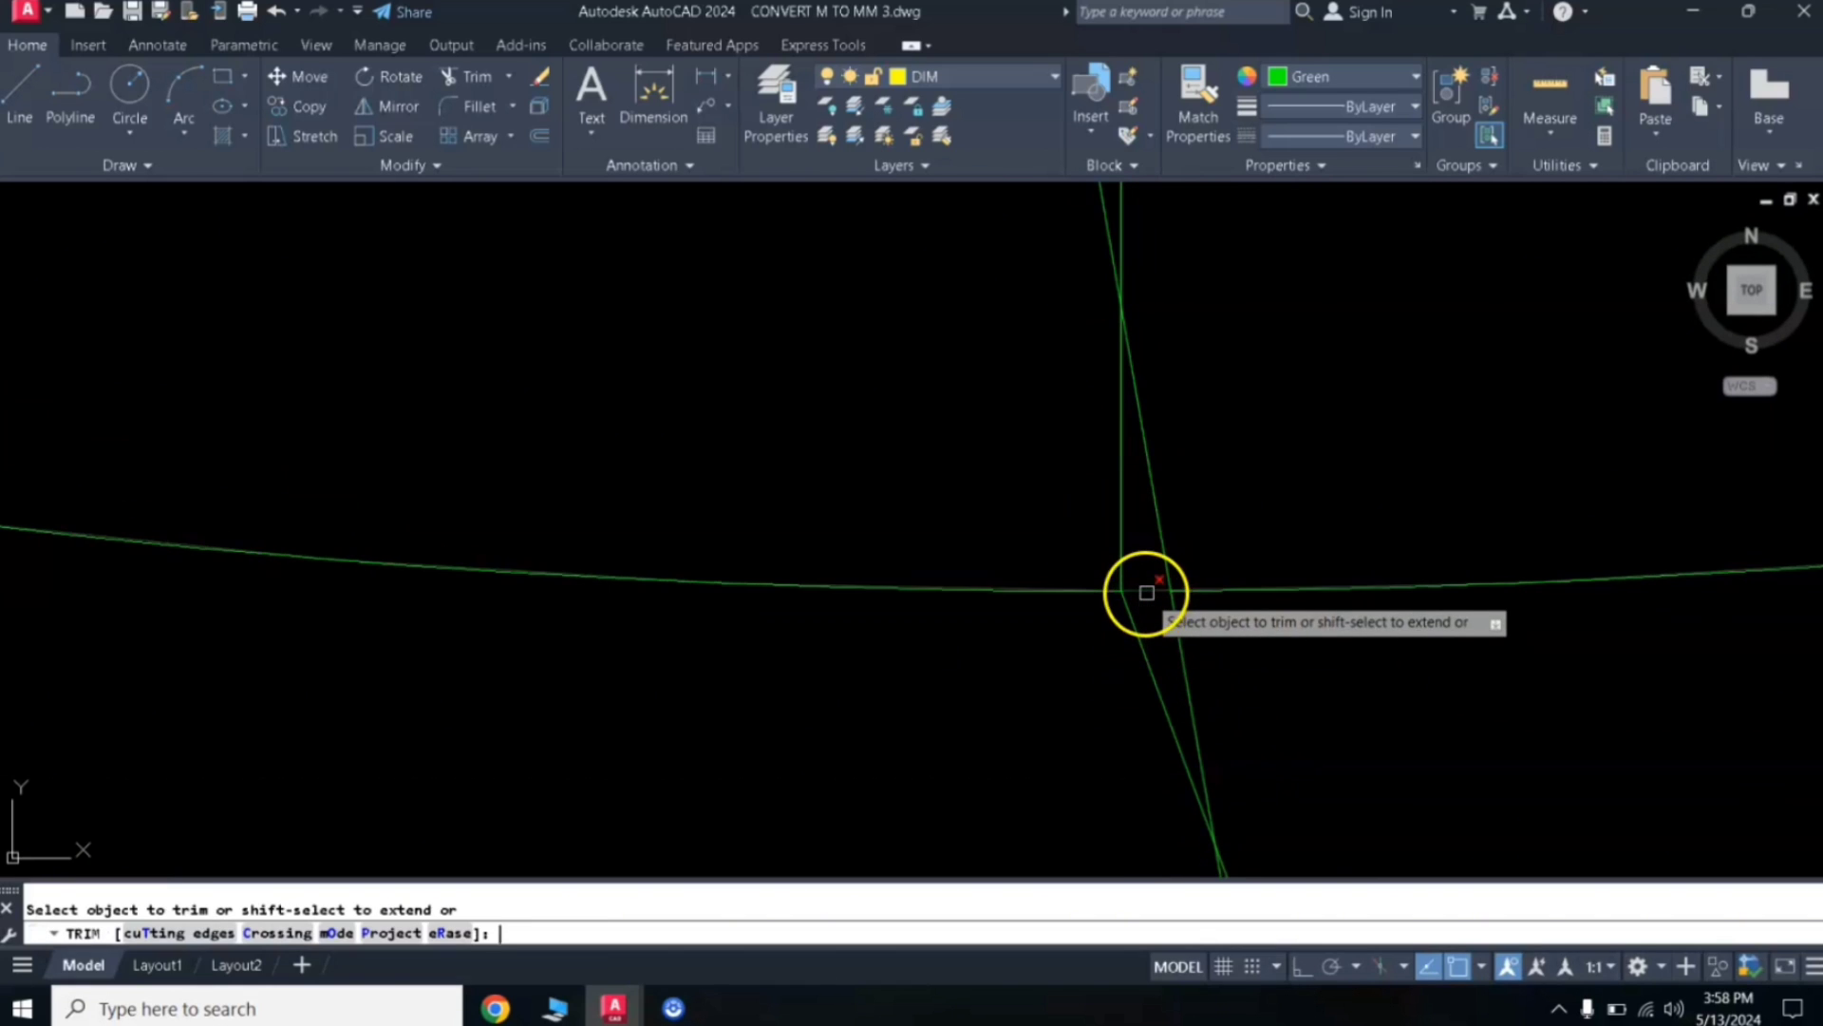
left_click(1145, 593)
left_click(1186, 460)
left_click(1066, 464)
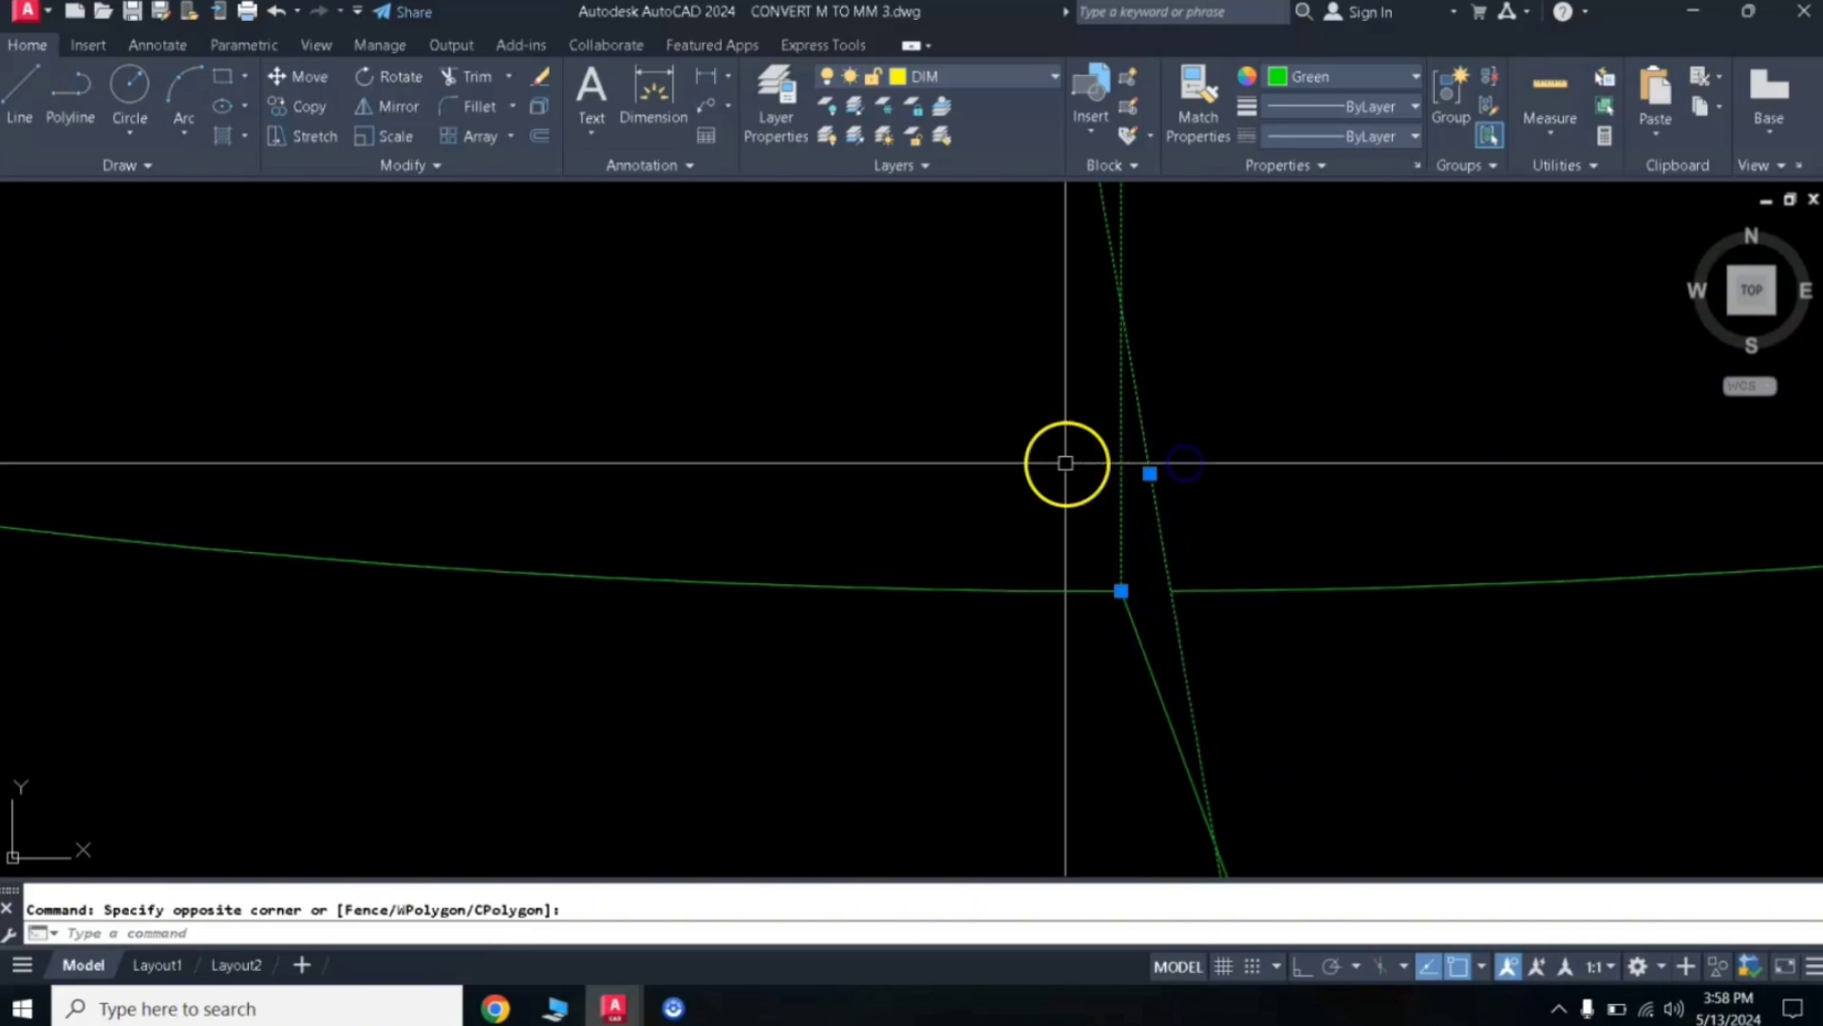
left_click(1327, 718)
left_click(1131, 766)
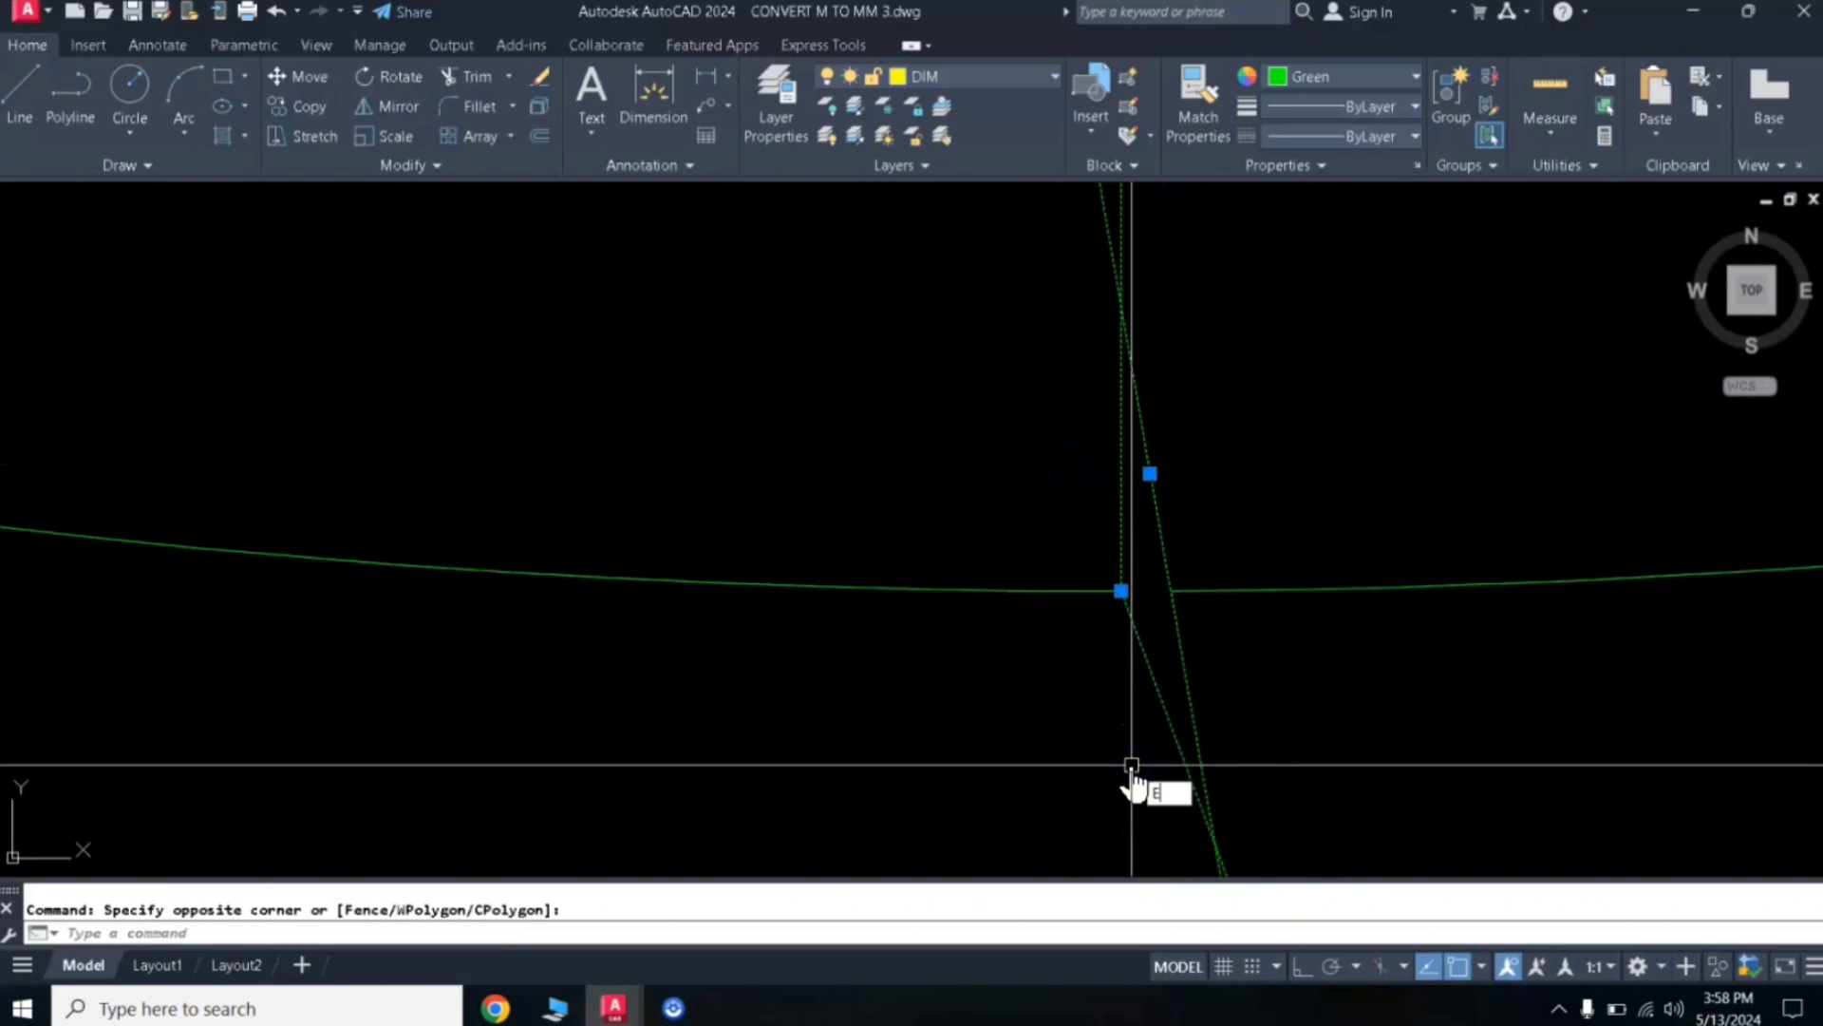
key("Return")
Start an arc-aligned text on the trimmed circle, placed on the concave side, with its colour set to Cyan
scroll(1125, 745, "down", 5)
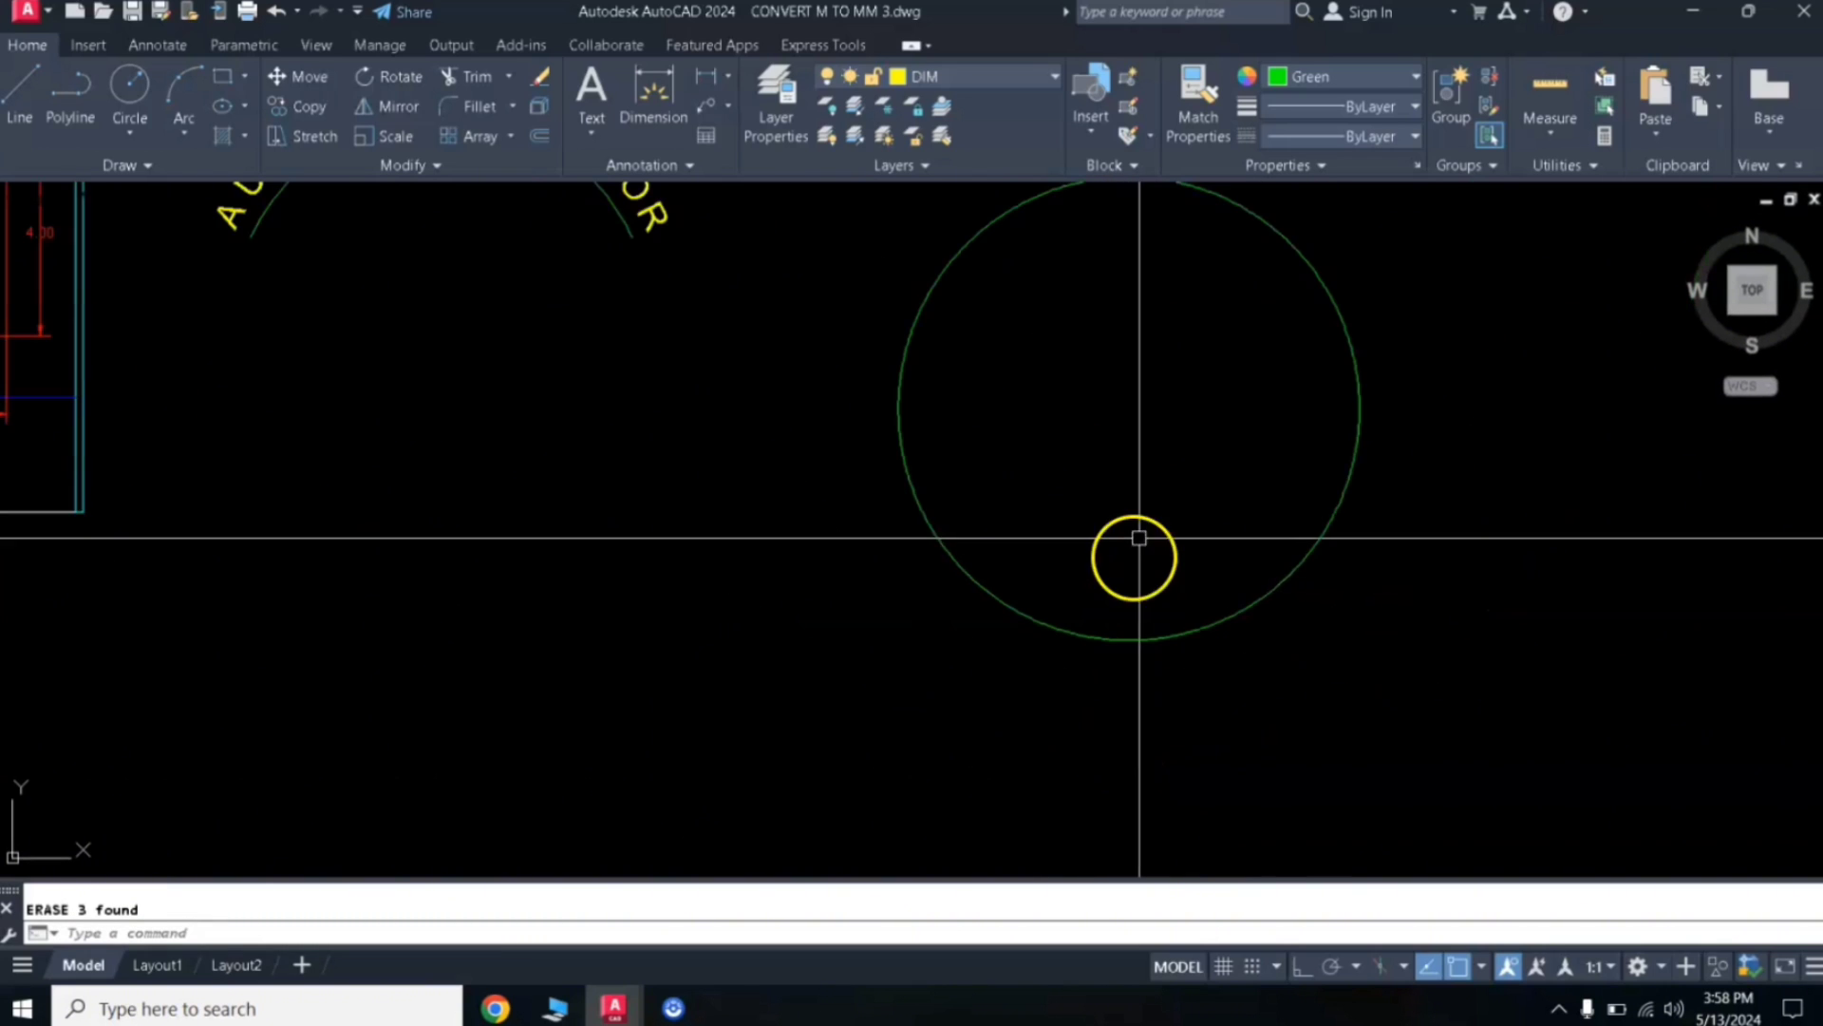
scroll(1149, 492, "up", 2)
middle_click_drag(1148, 492, 1128, 615)
scroll(1132, 510, "down", 2)
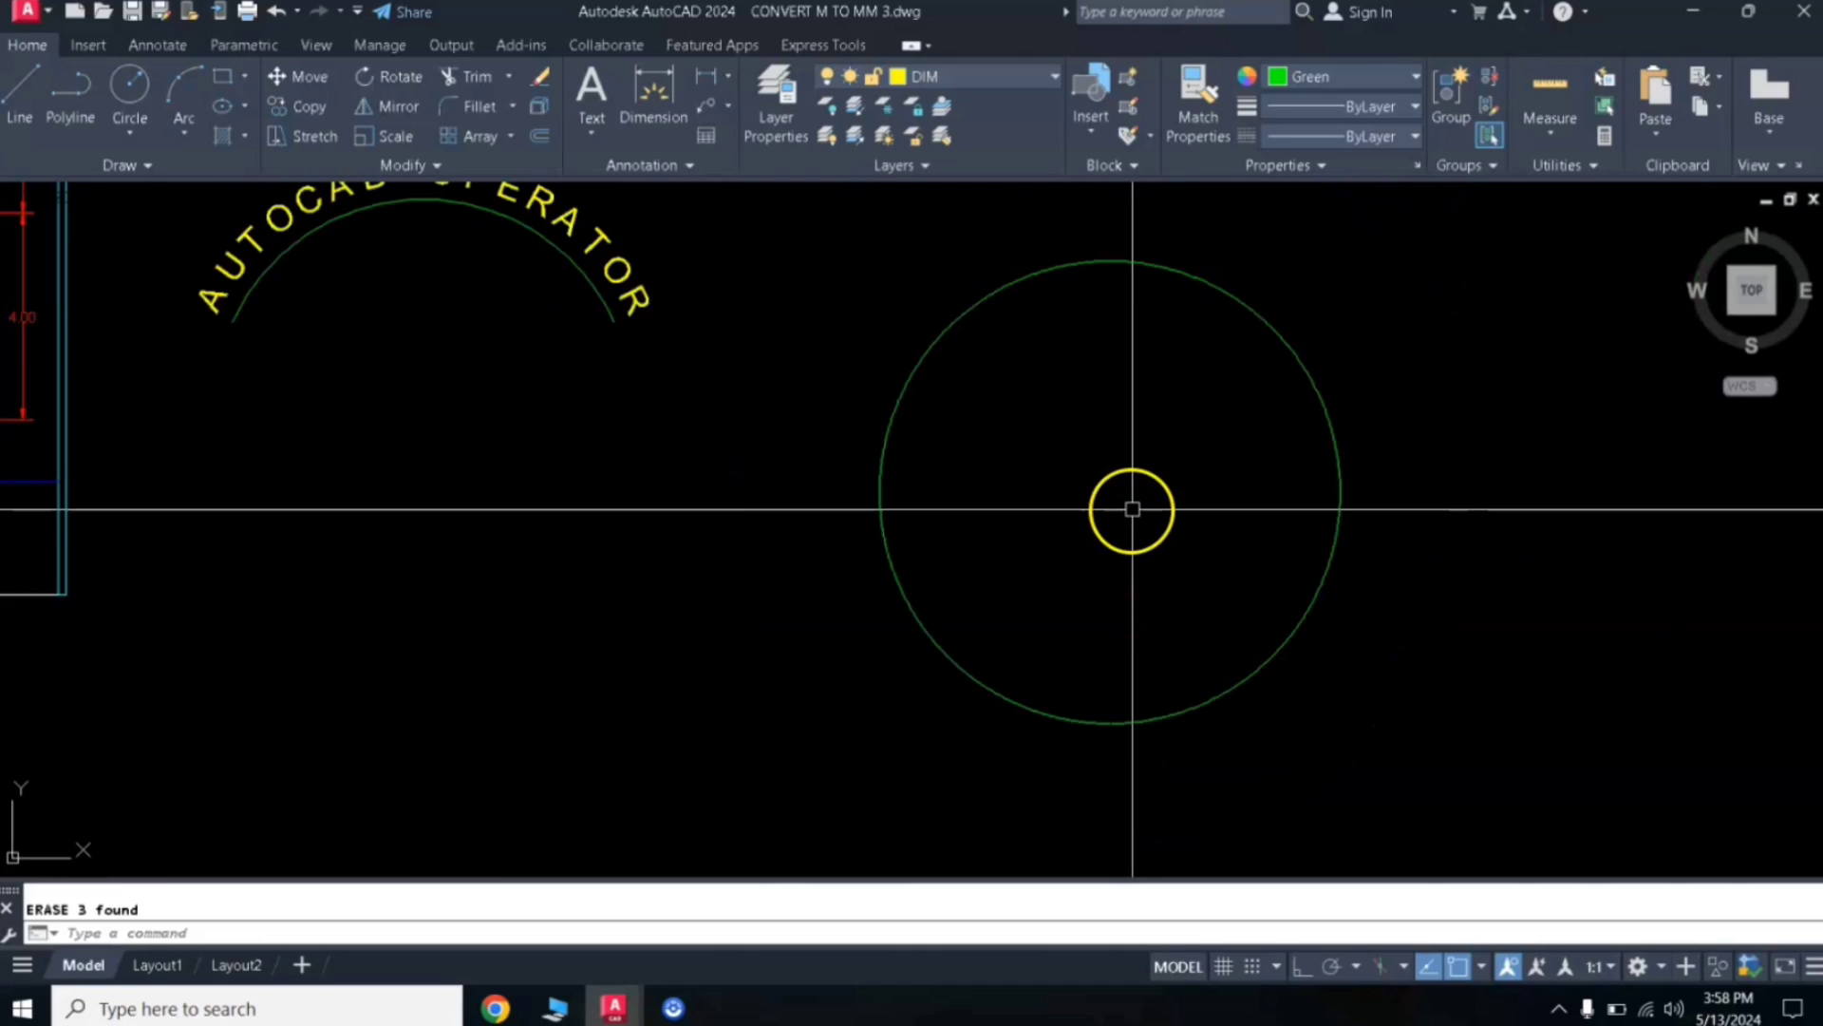
middle_click_drag(1131, 488, 1089, 537)
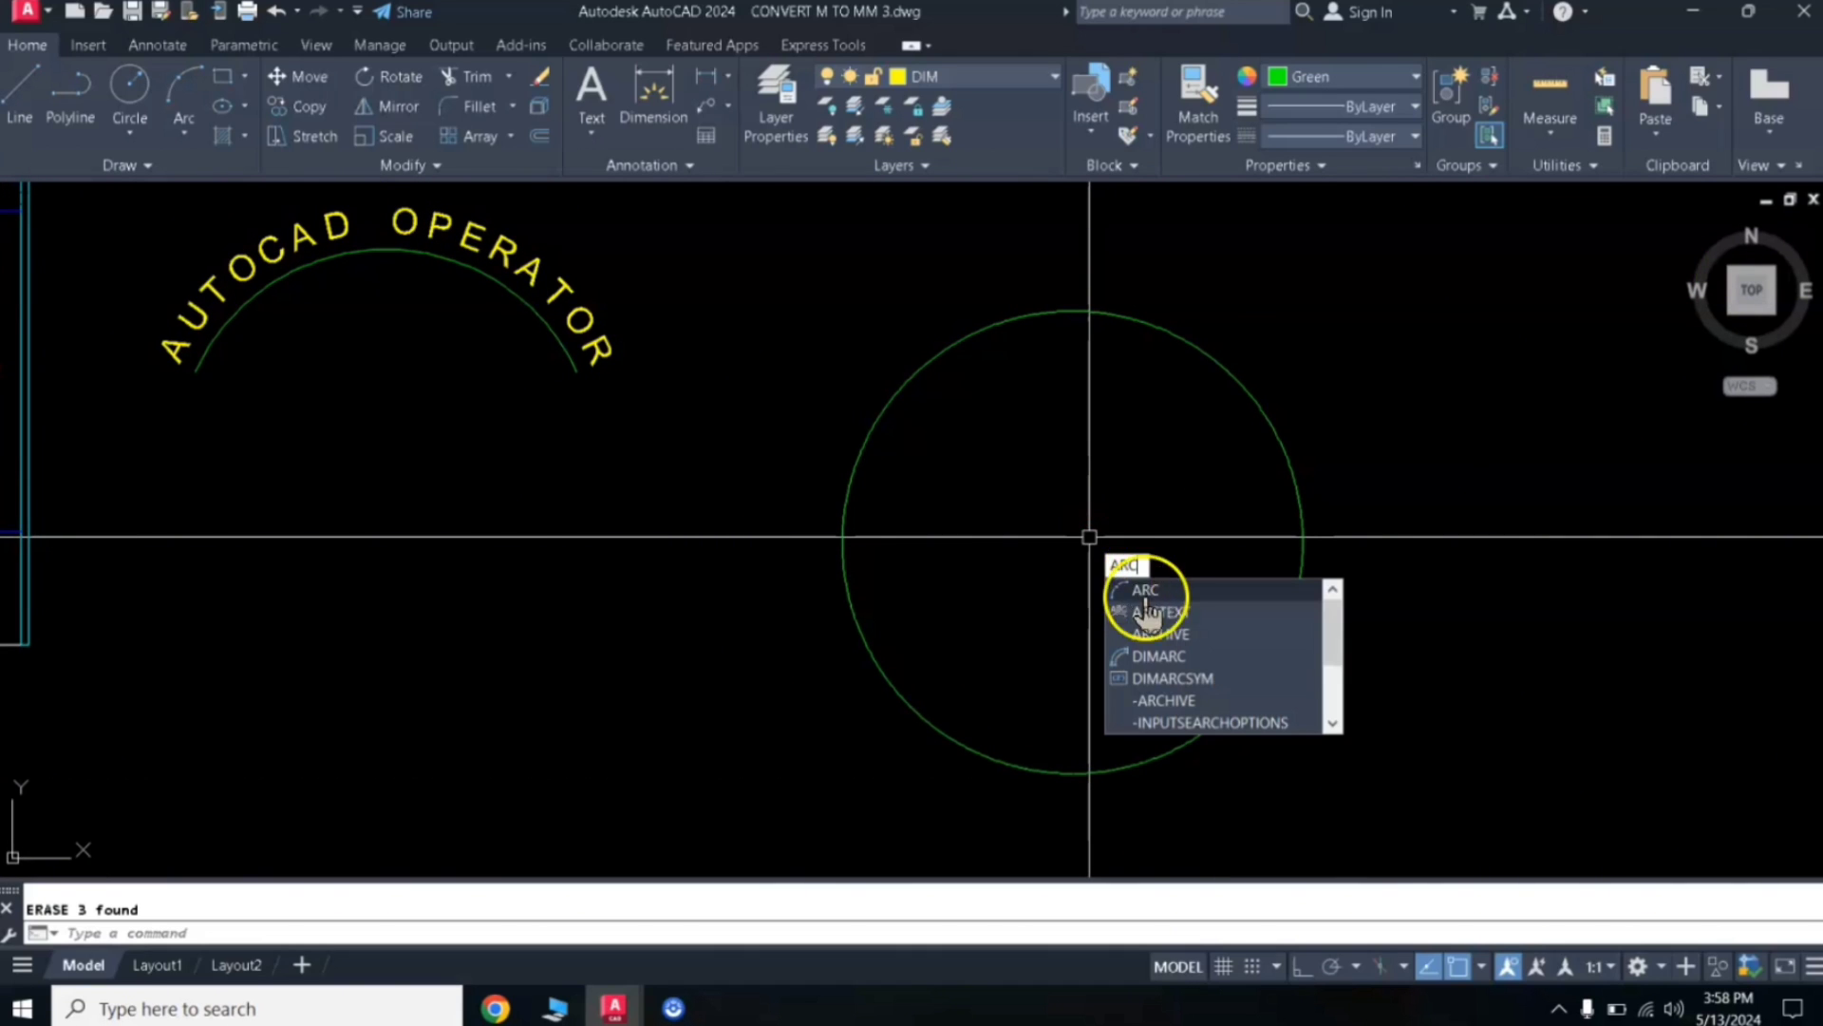
left_click(1146, 610)
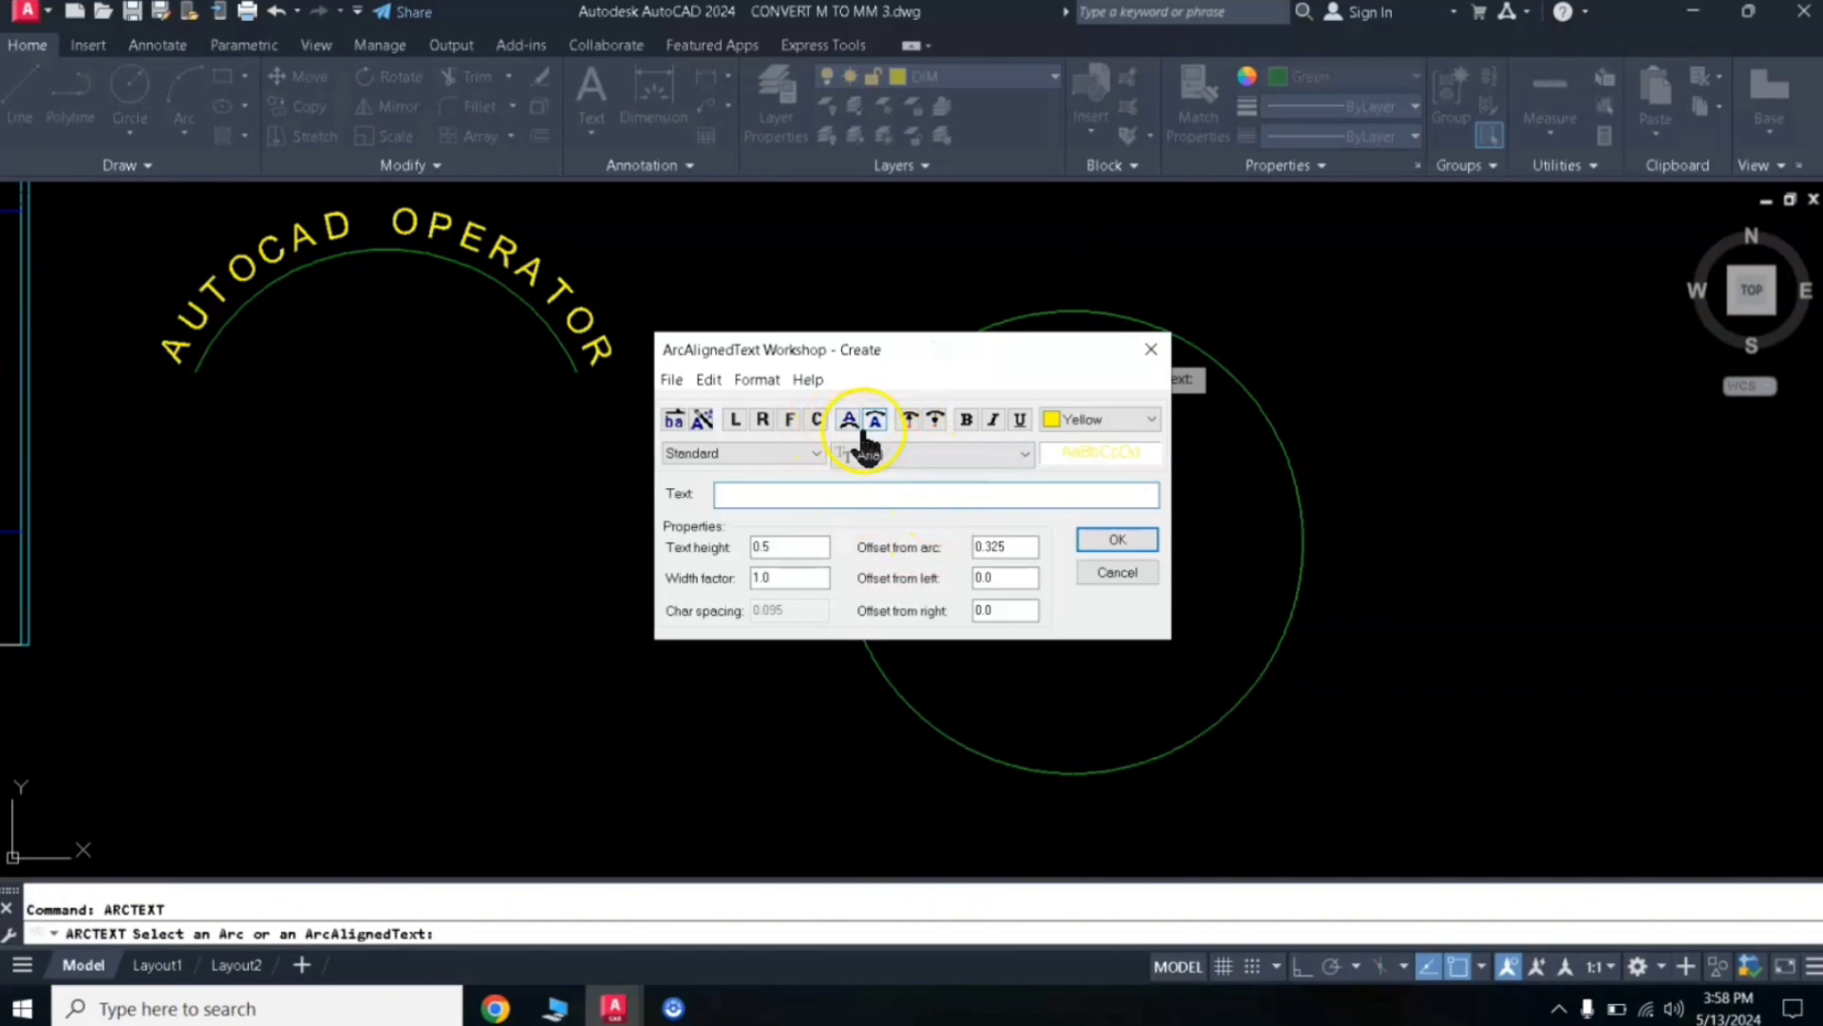
left_click(874, 422)
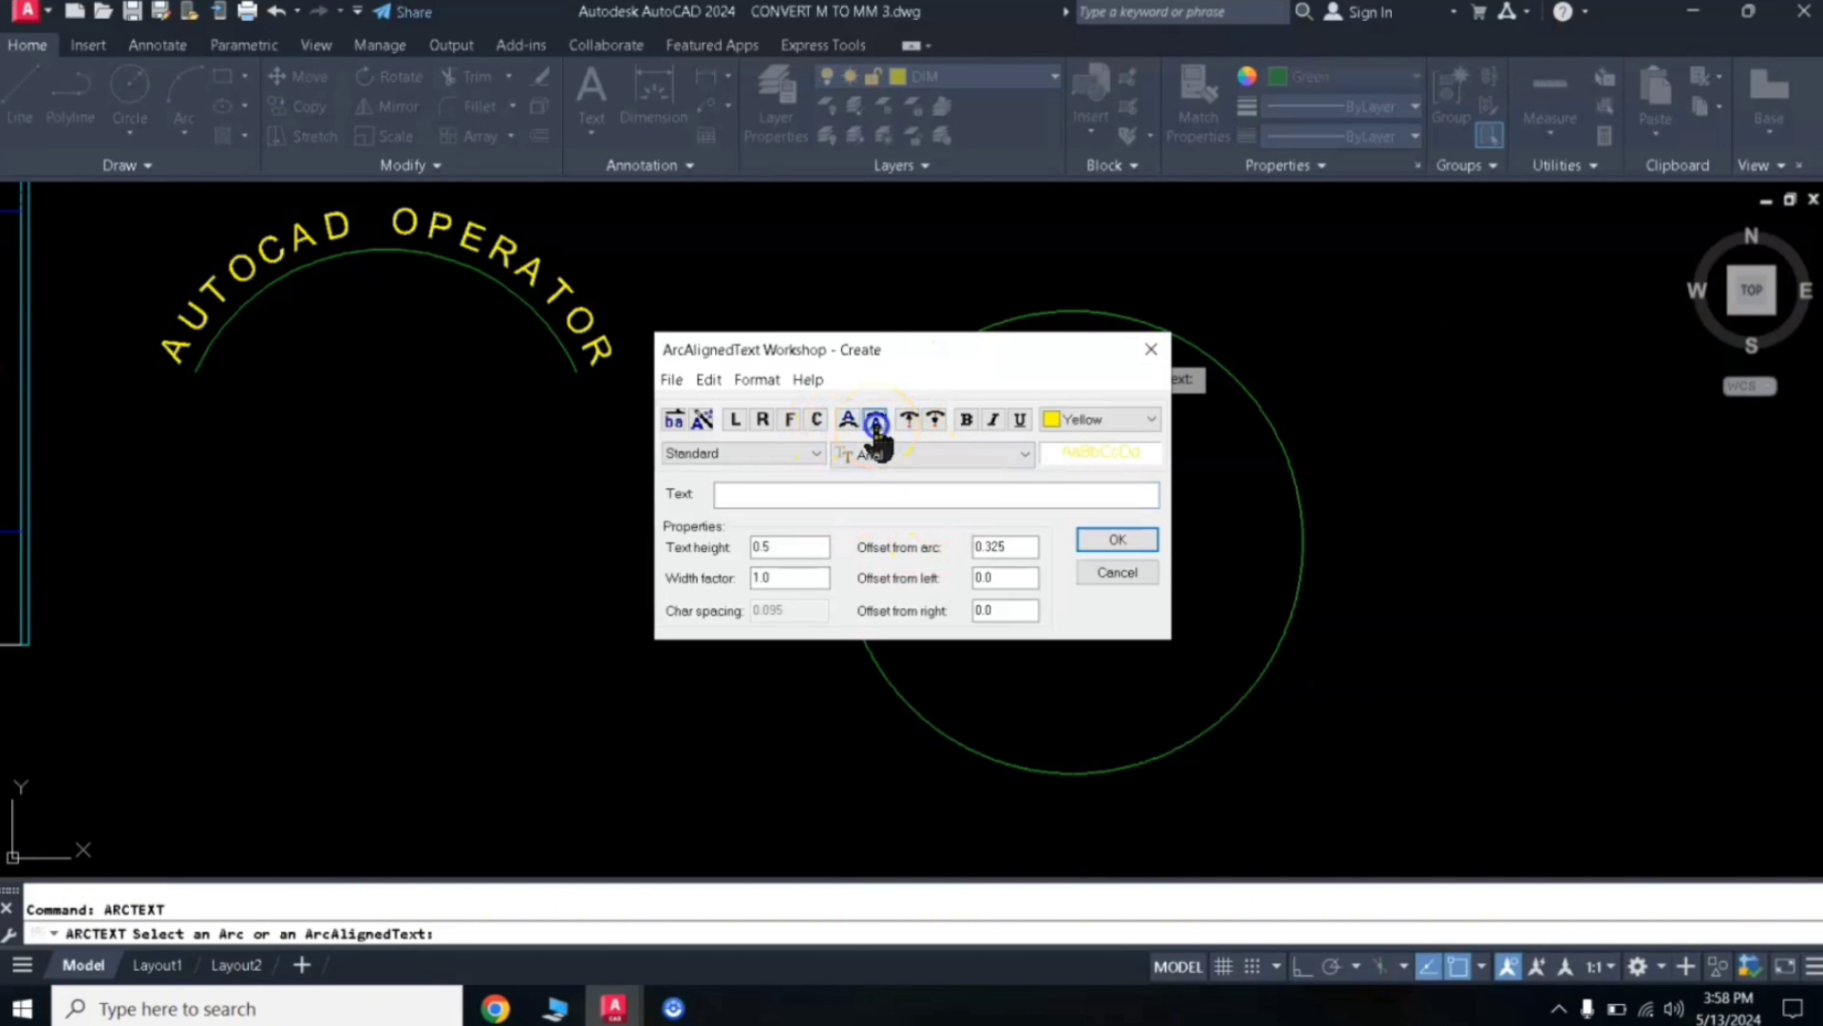
left_click(1088, 429)
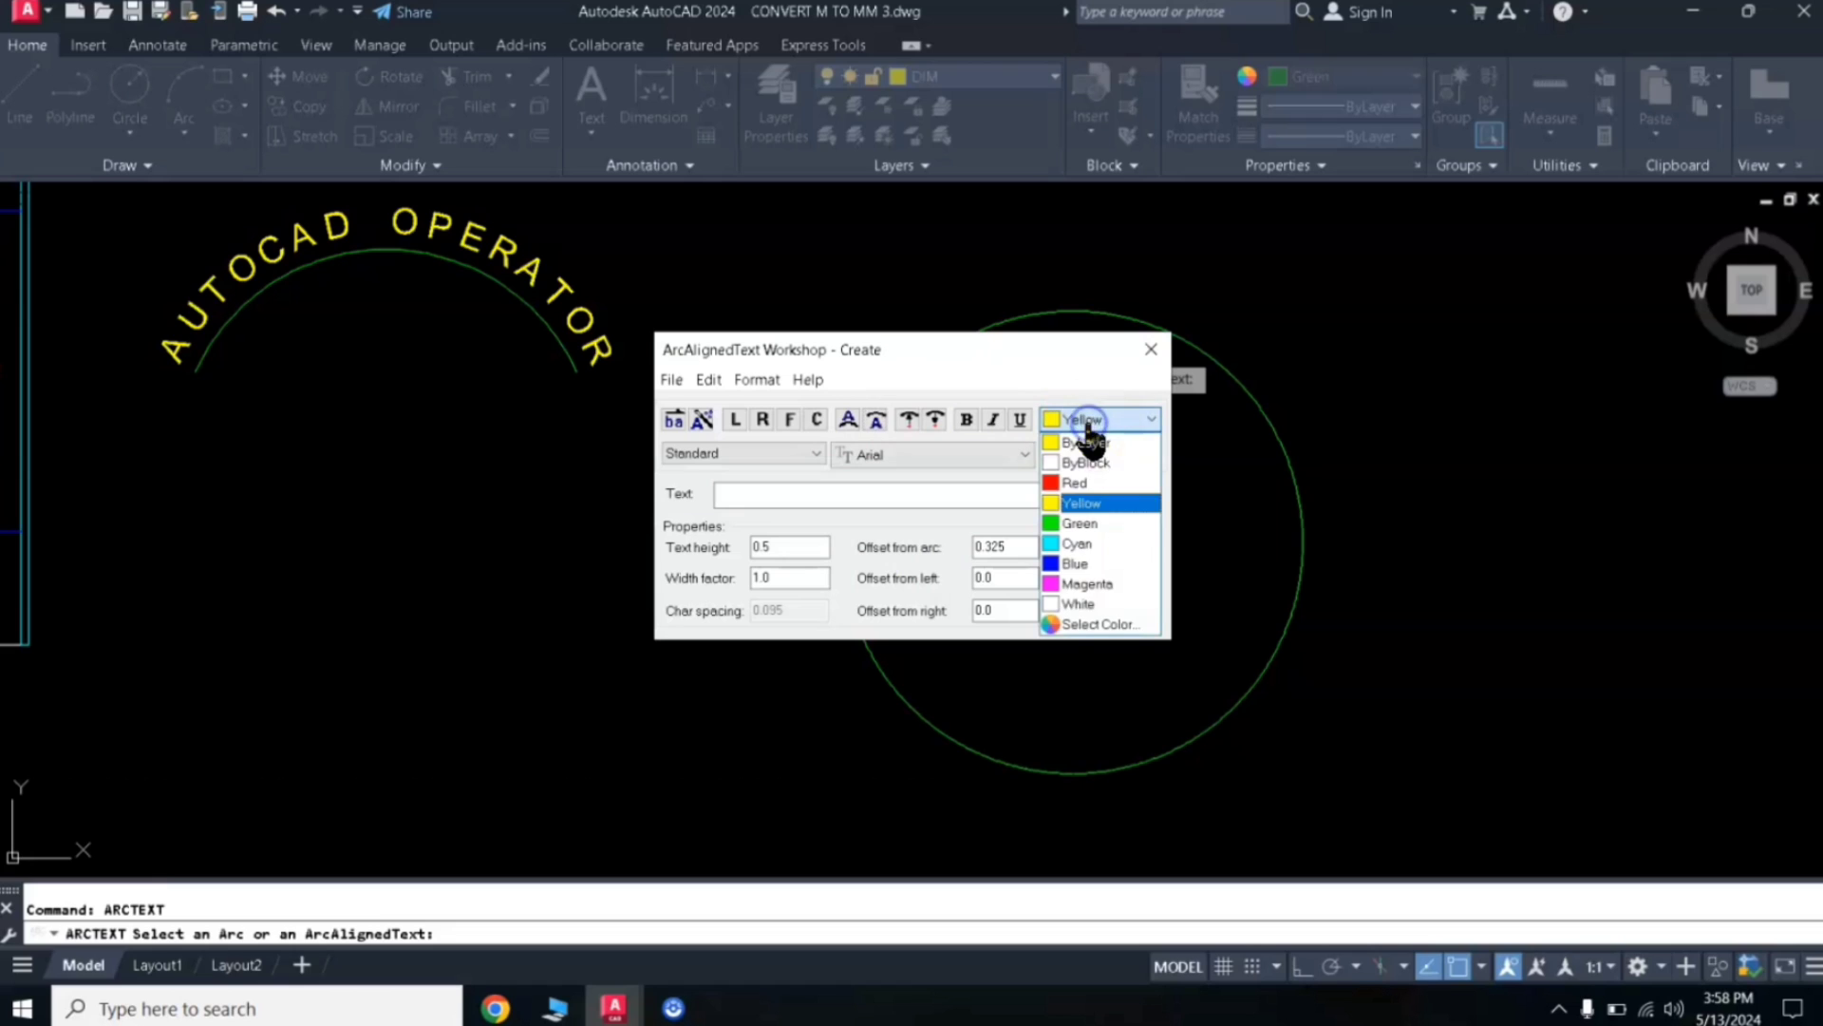
left_click(1081, 544)
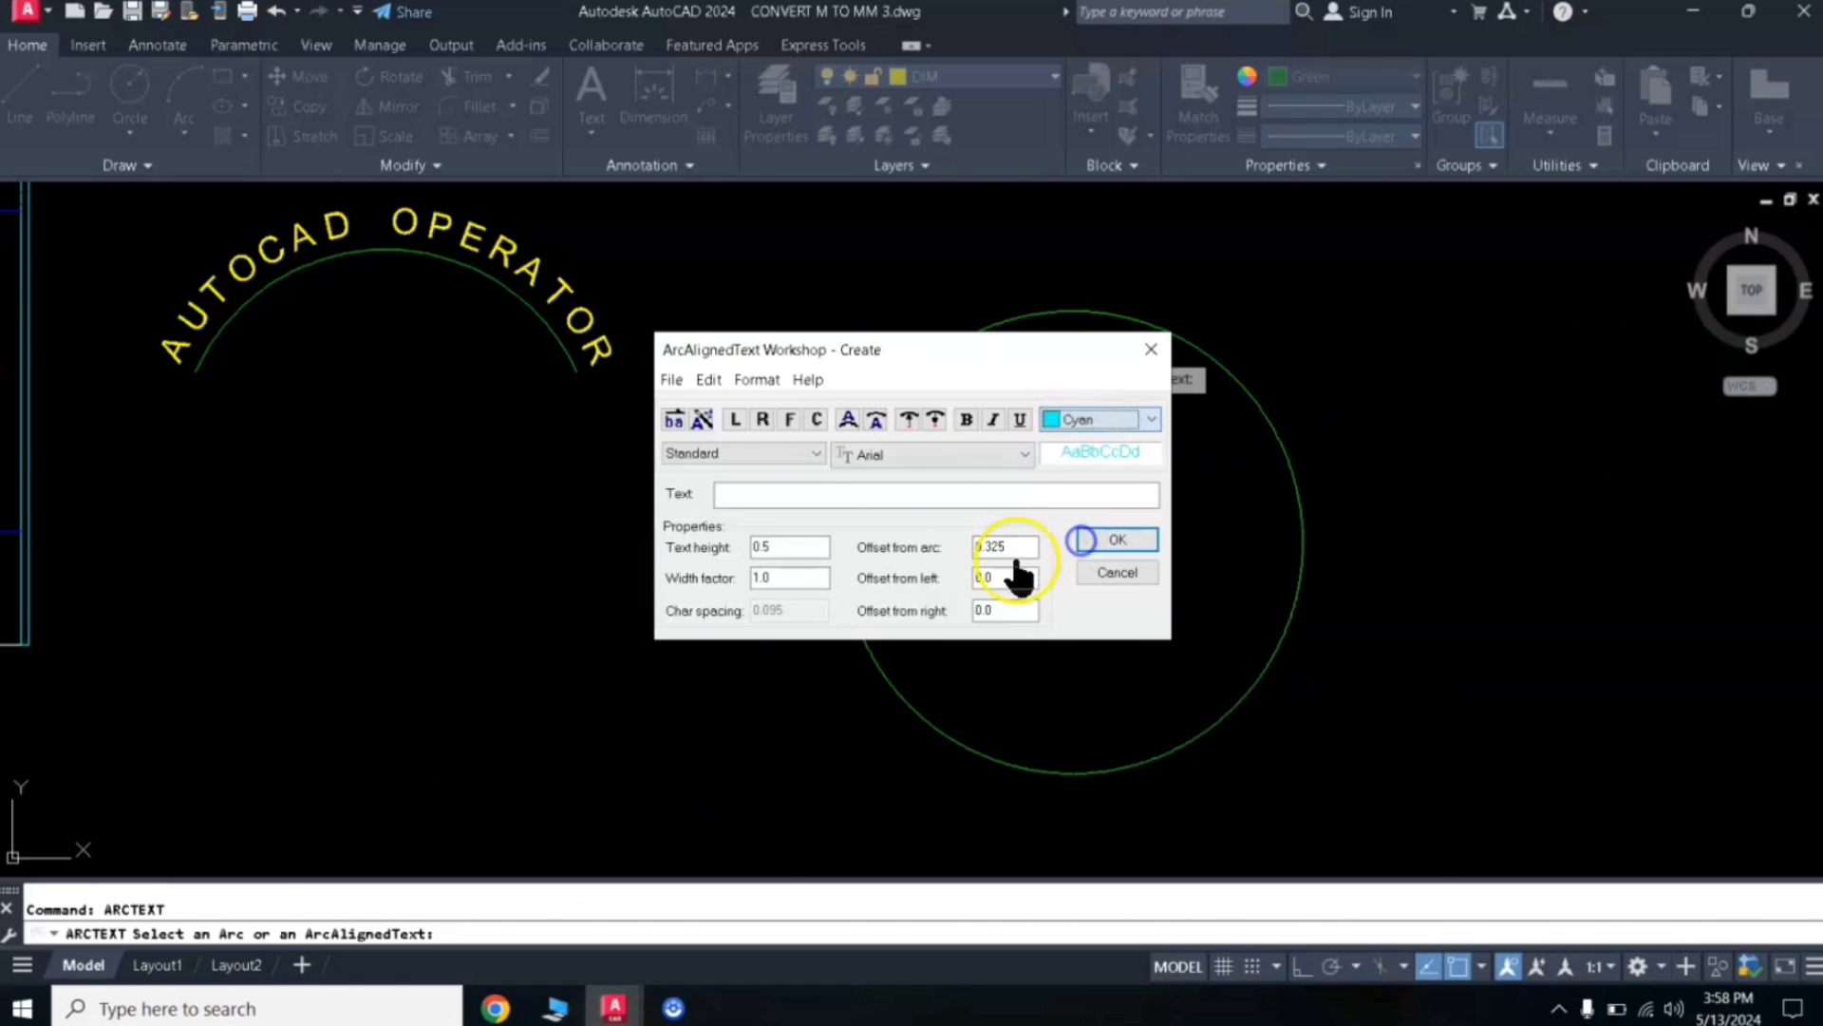
Enter AUTOCAD OPERATOR as the arc-aligned text and create it along the inside of the circle
left_click(765, 497)
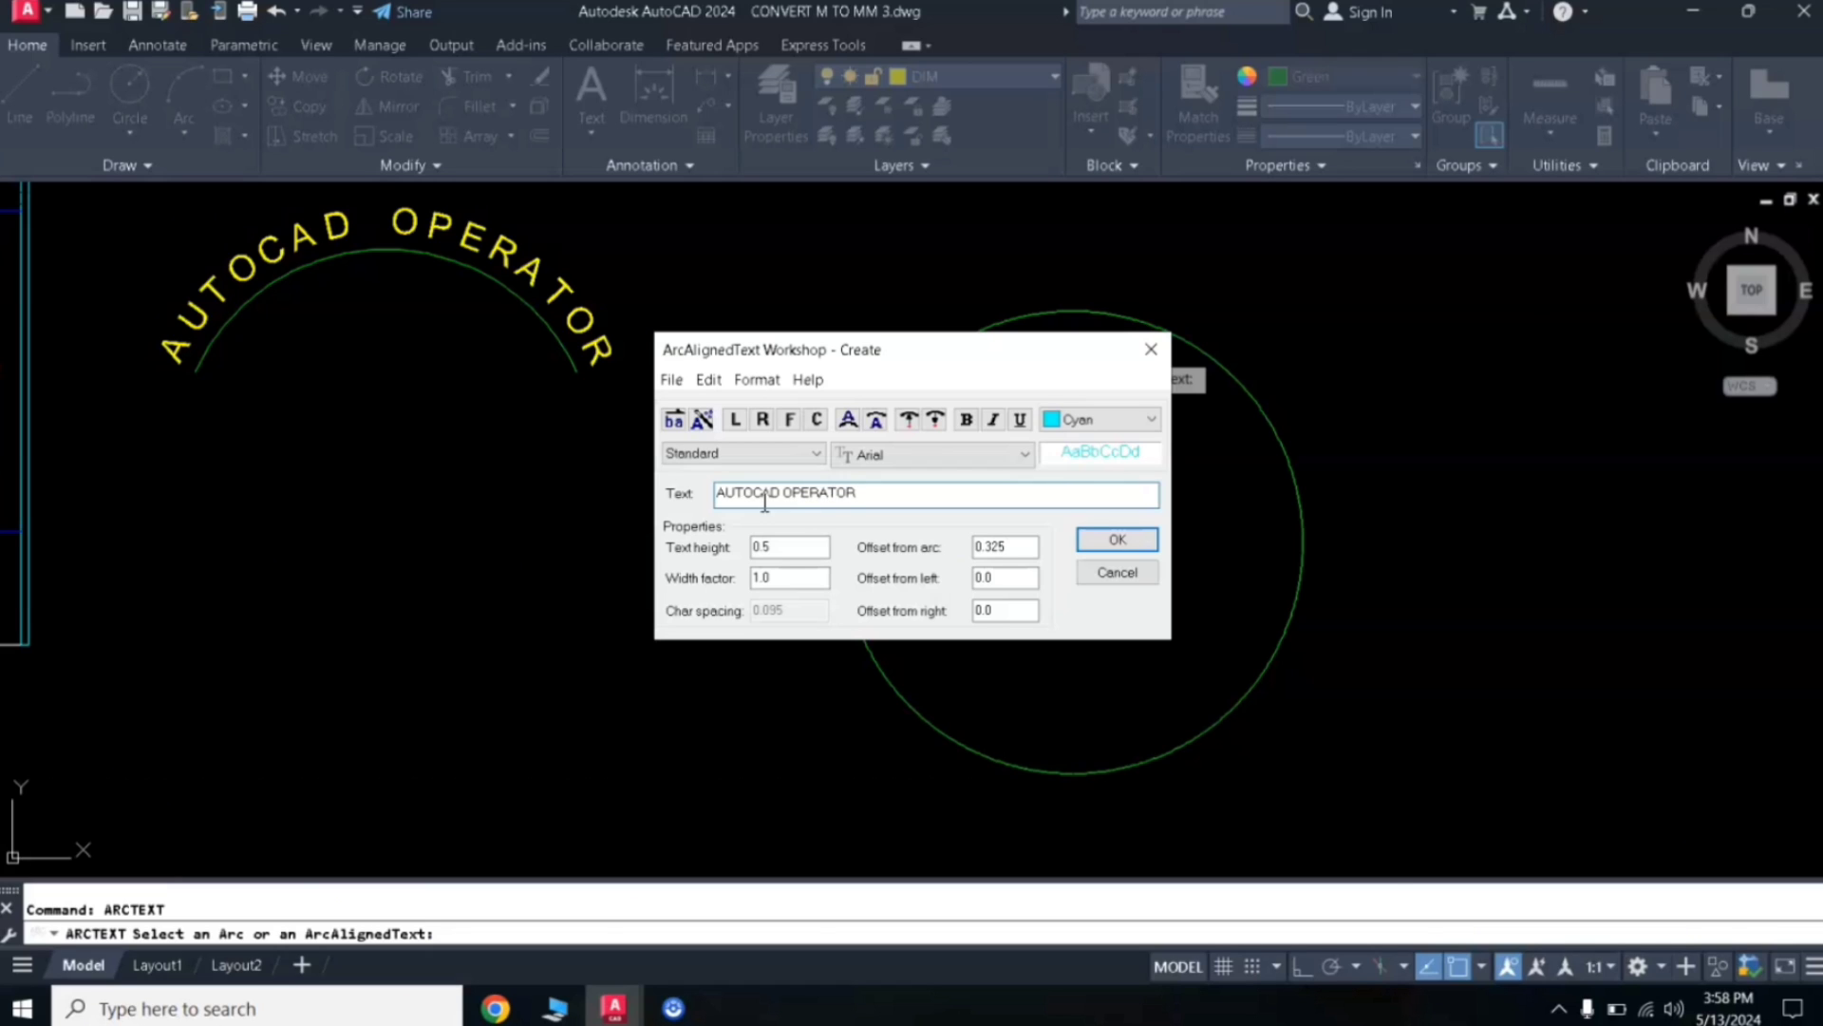
left_click(1128, 539)
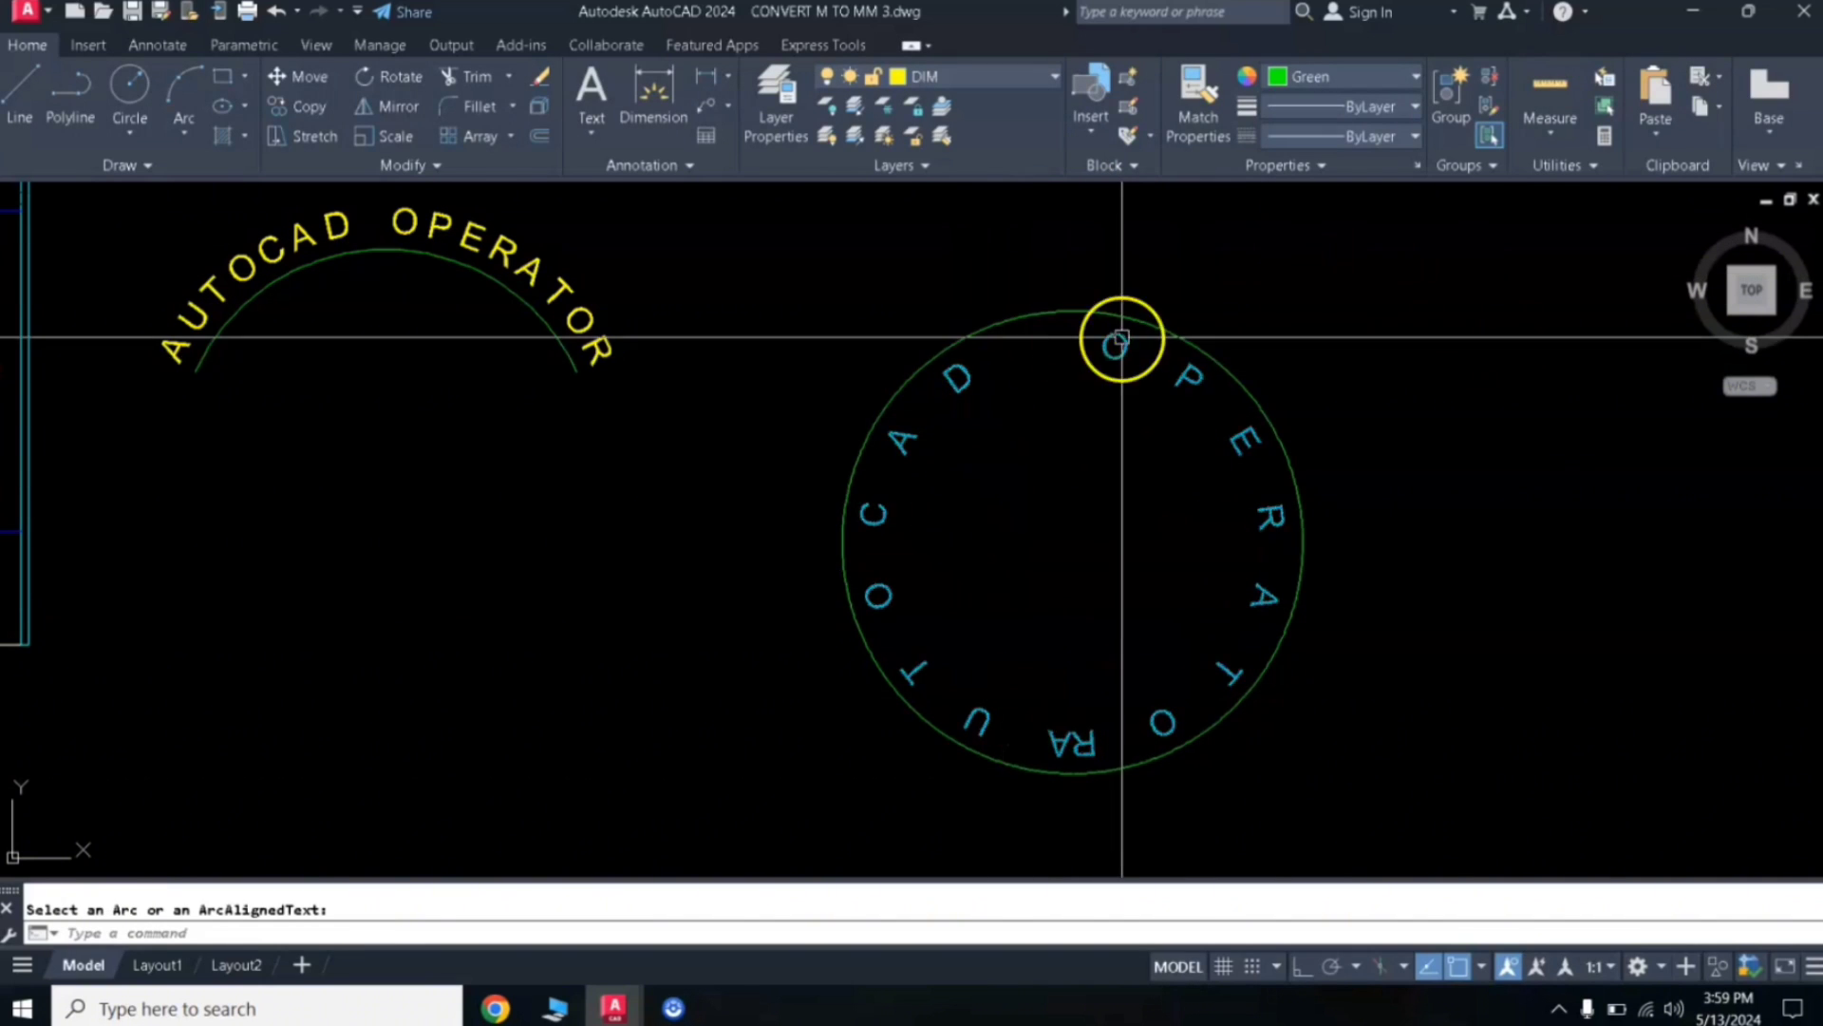
key("Escape")
scroll(754, 441, "up", 6)
scroll(753, 447, "down", 5)
scroll(755, 447, "up", 2)
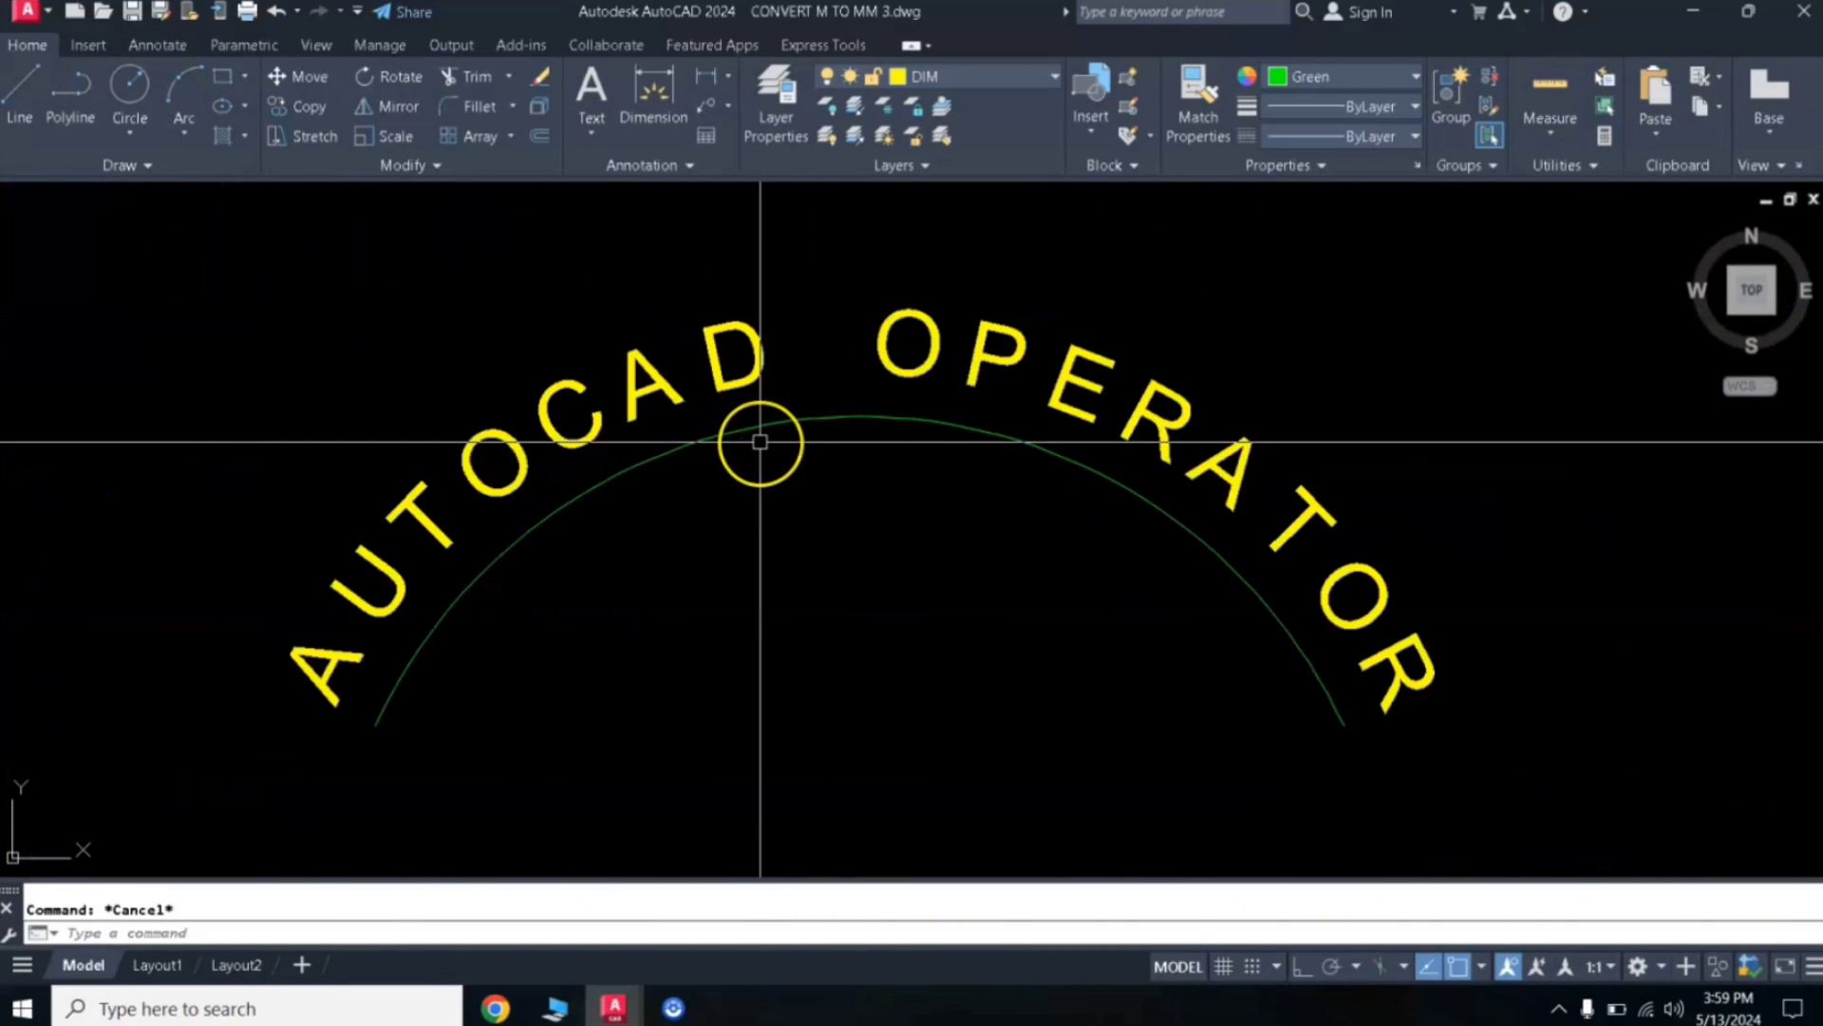
scroll(761, 440, "down", 2)
scroll(761, 439, "up", 3)
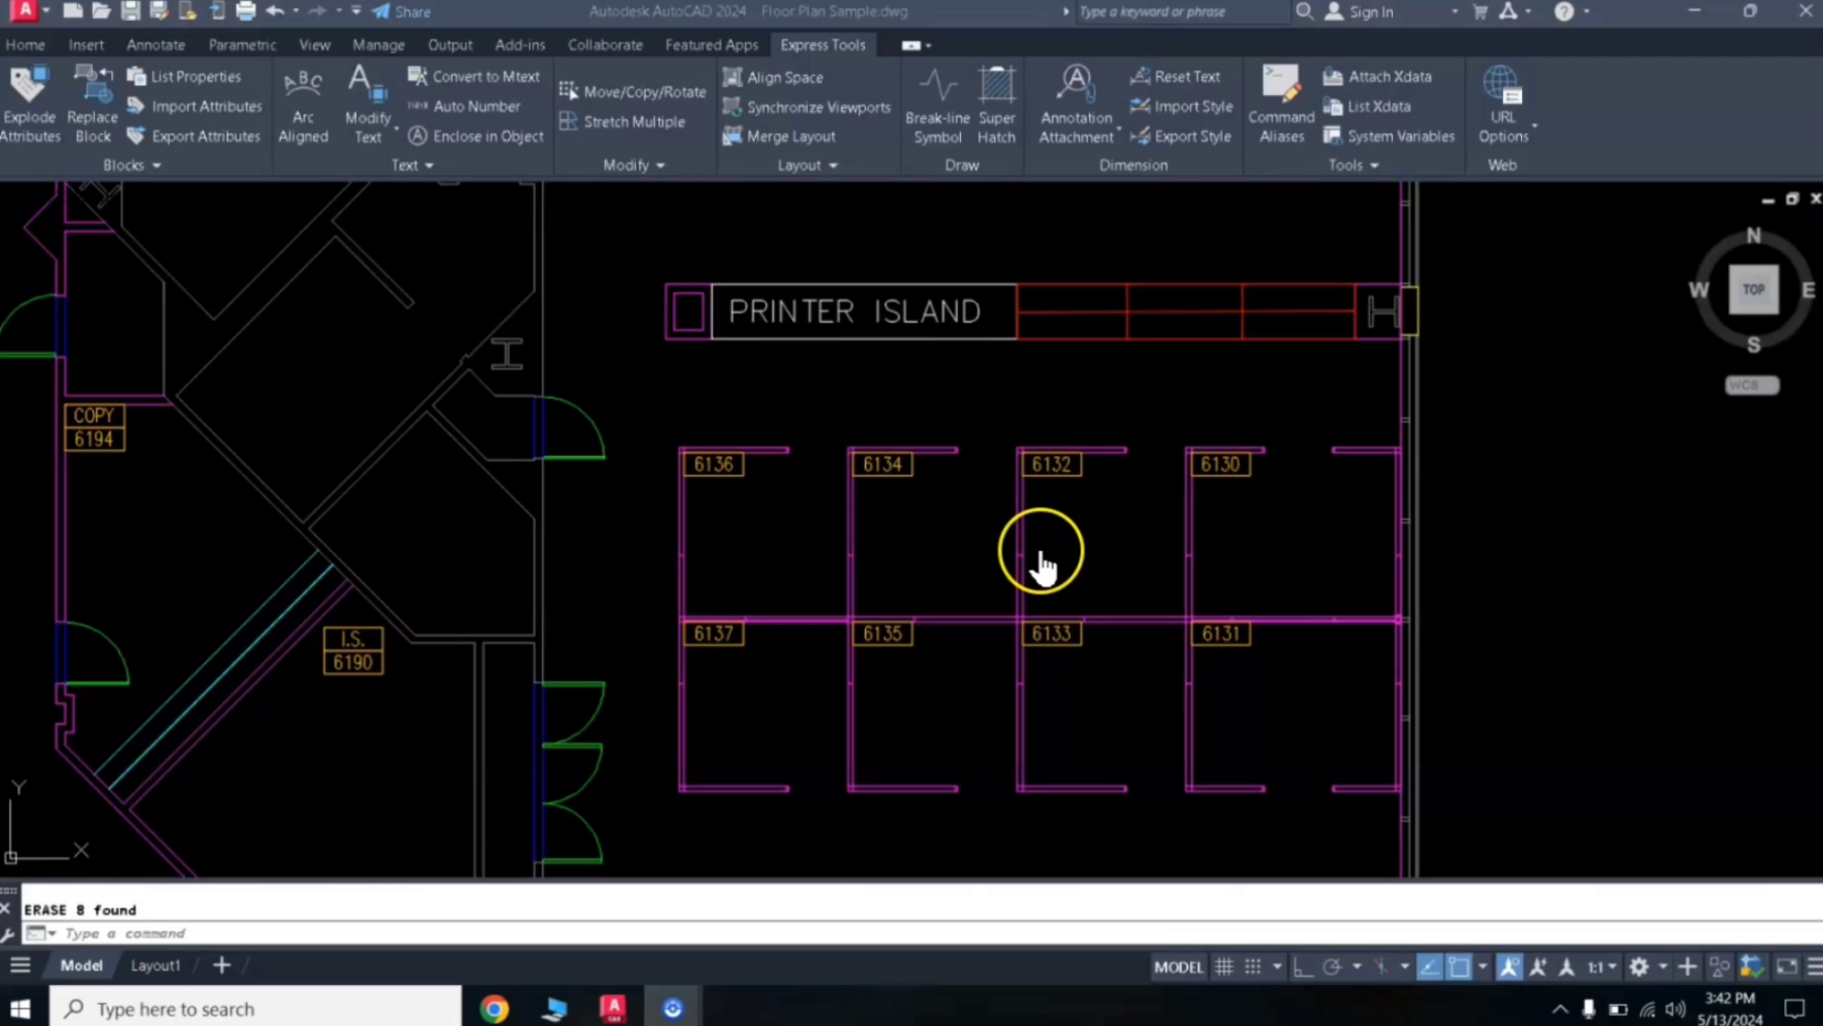
Place the single-line text X in the middle of cubicle 6136, keeping the default height and a rotation of 0
scroll(1008, 587, "up", 3)
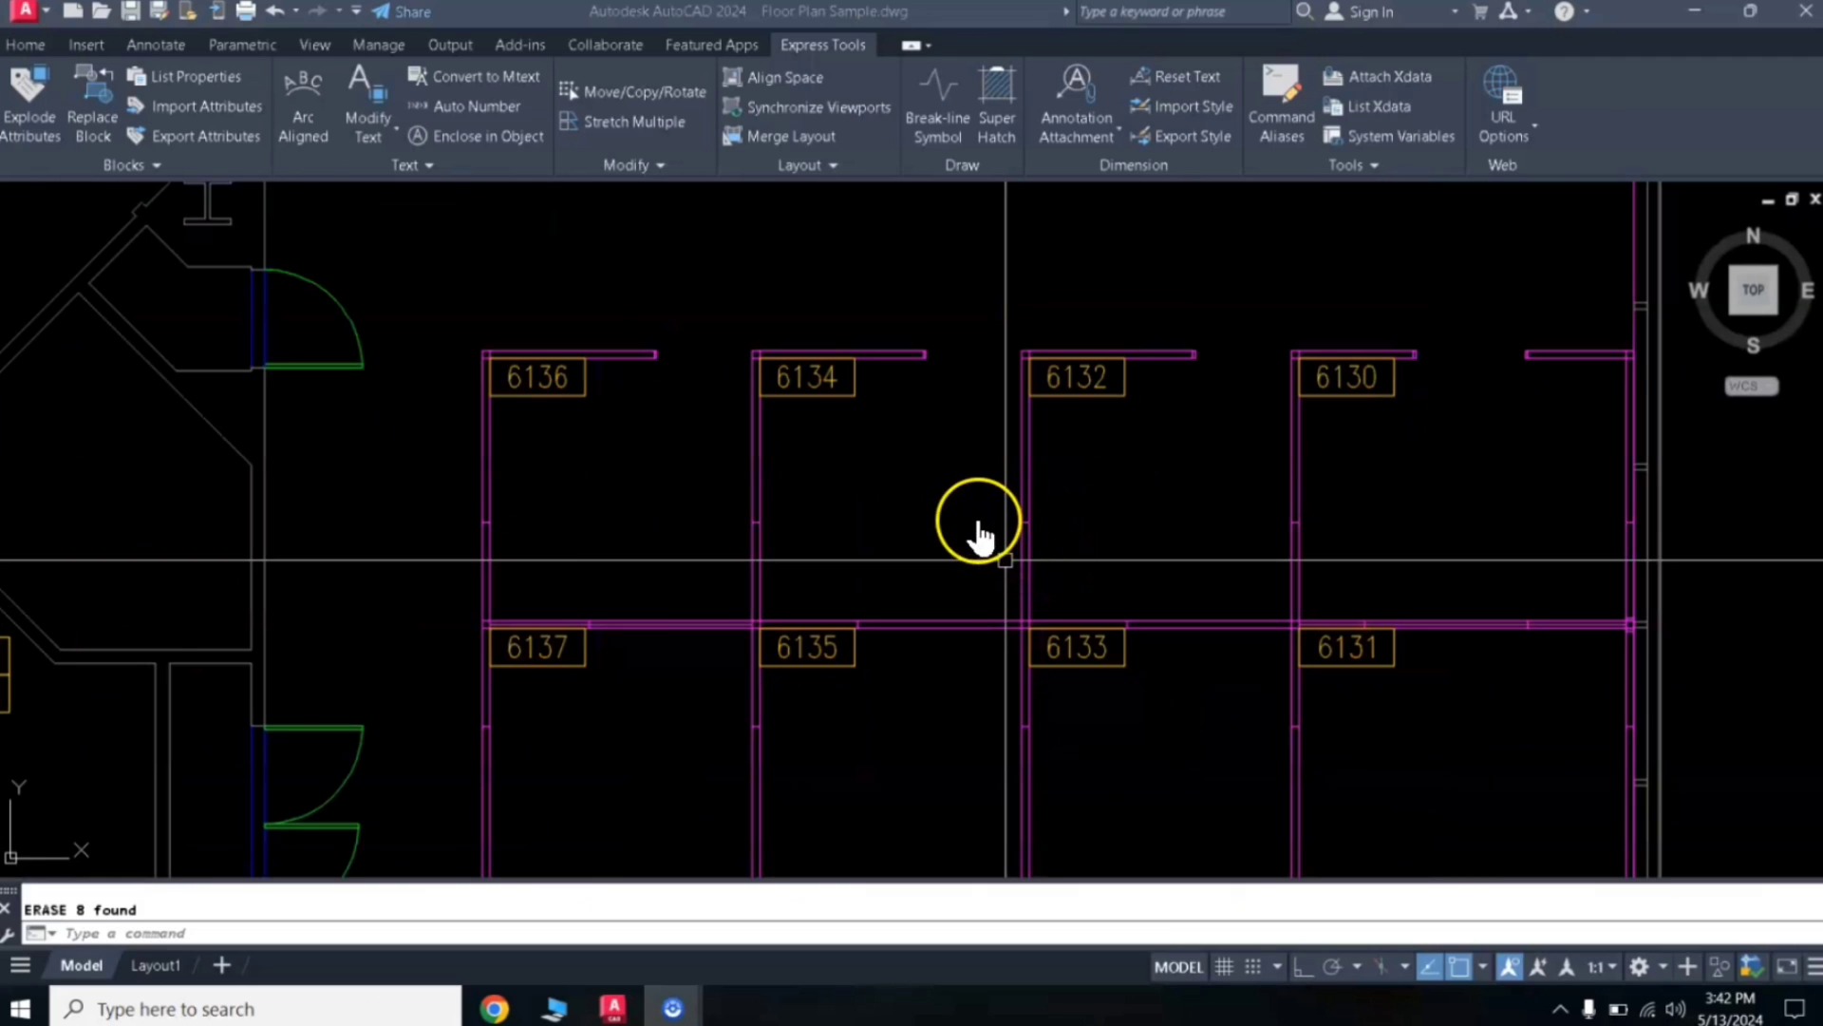
scroll(940, 534, "down", 2)
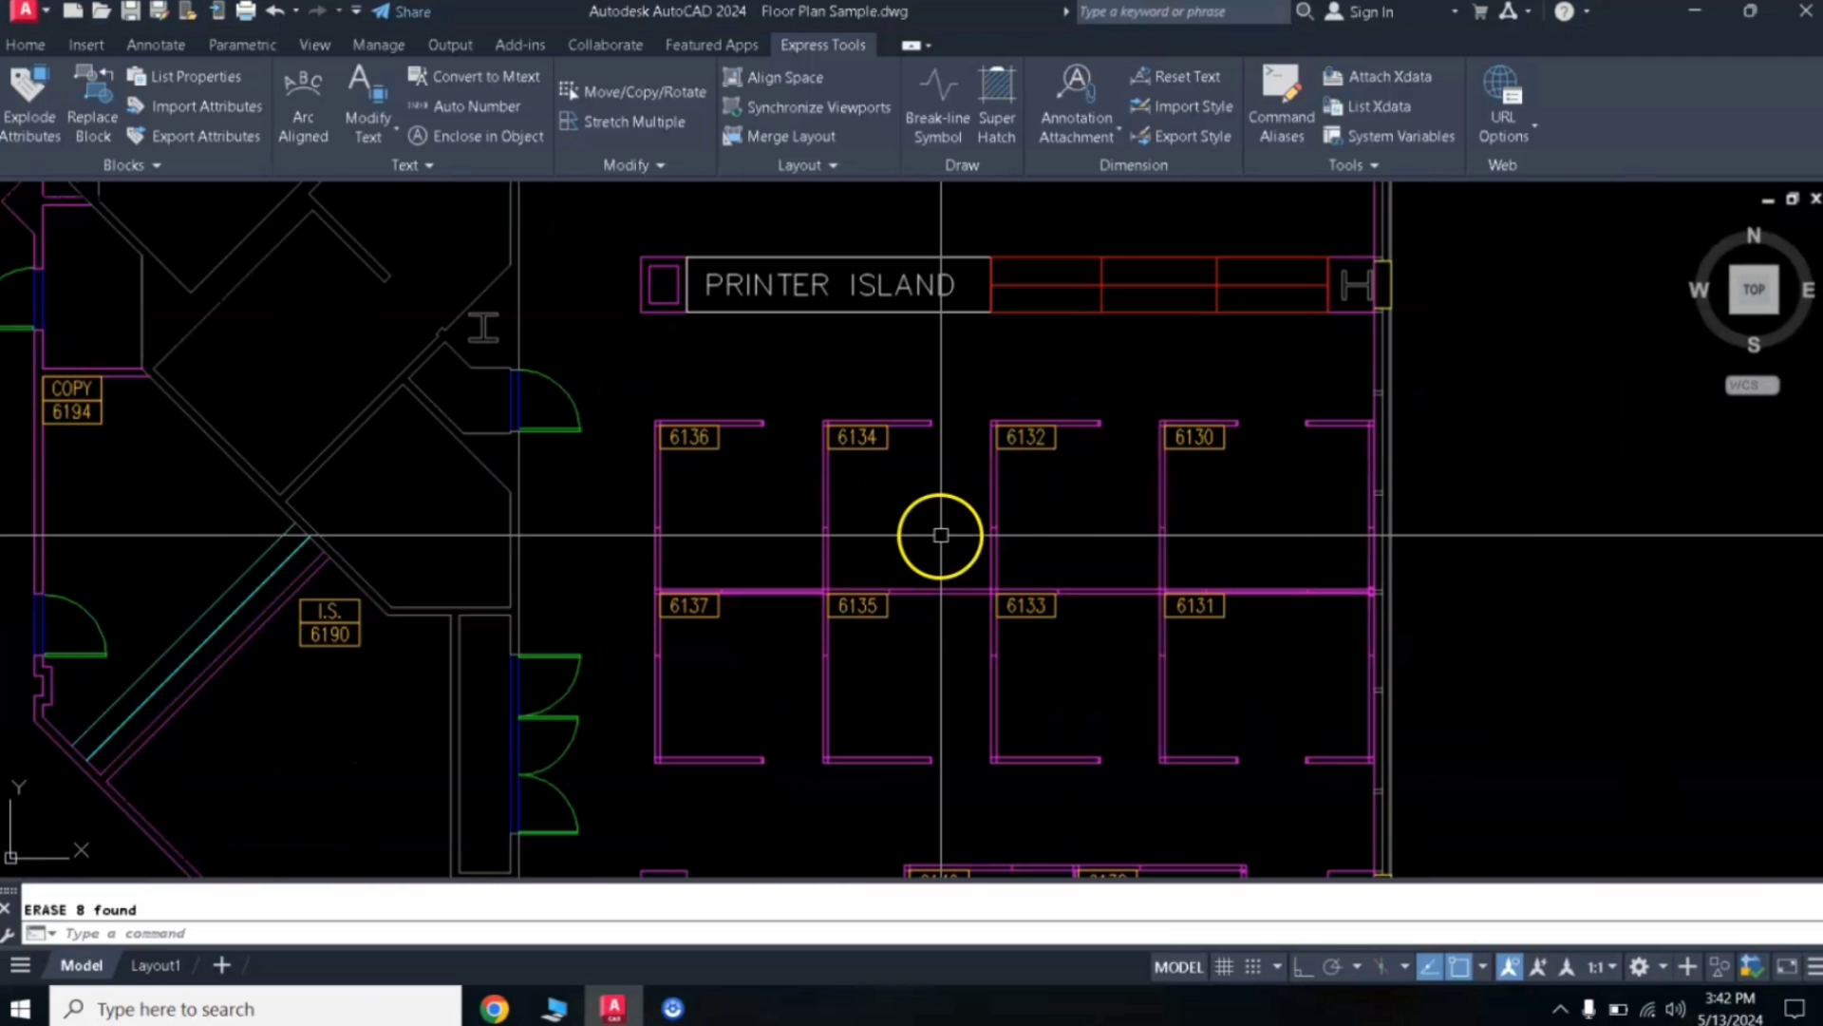
scroll(892, 470, "up", 3)
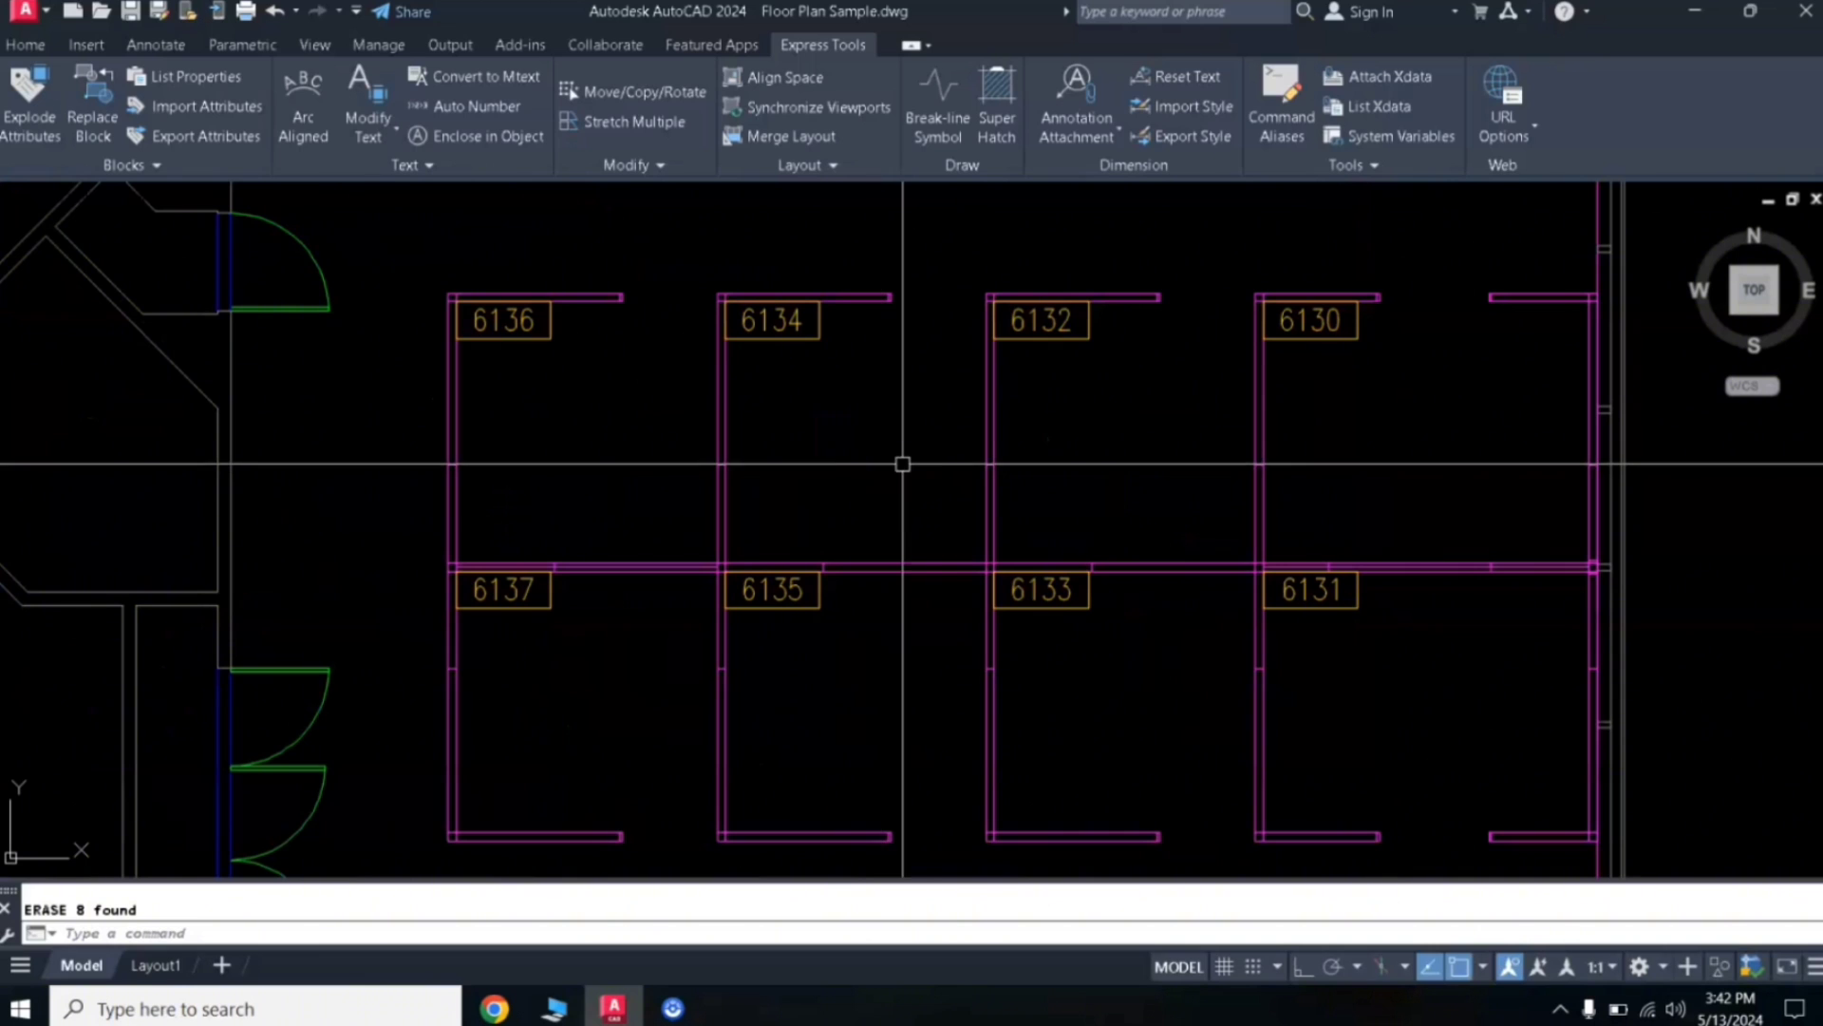
left_click(910, 471)
left_click(636, 448)
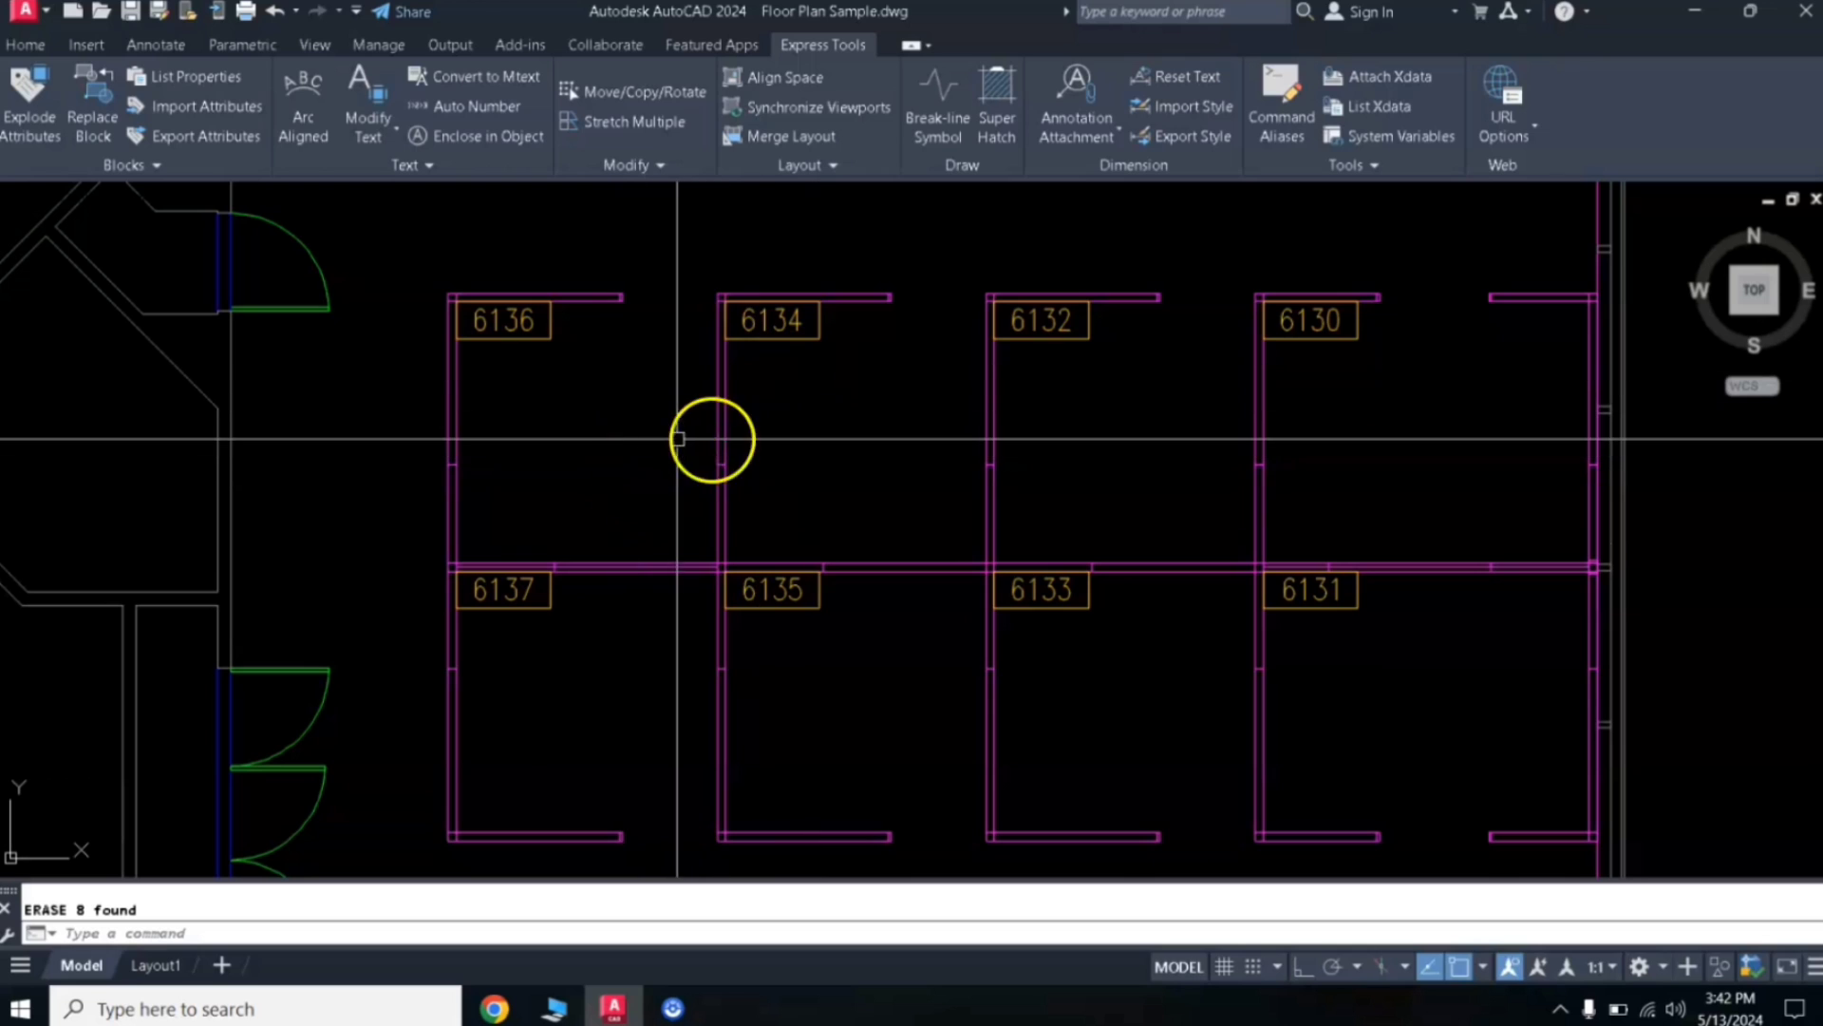
type("tex")
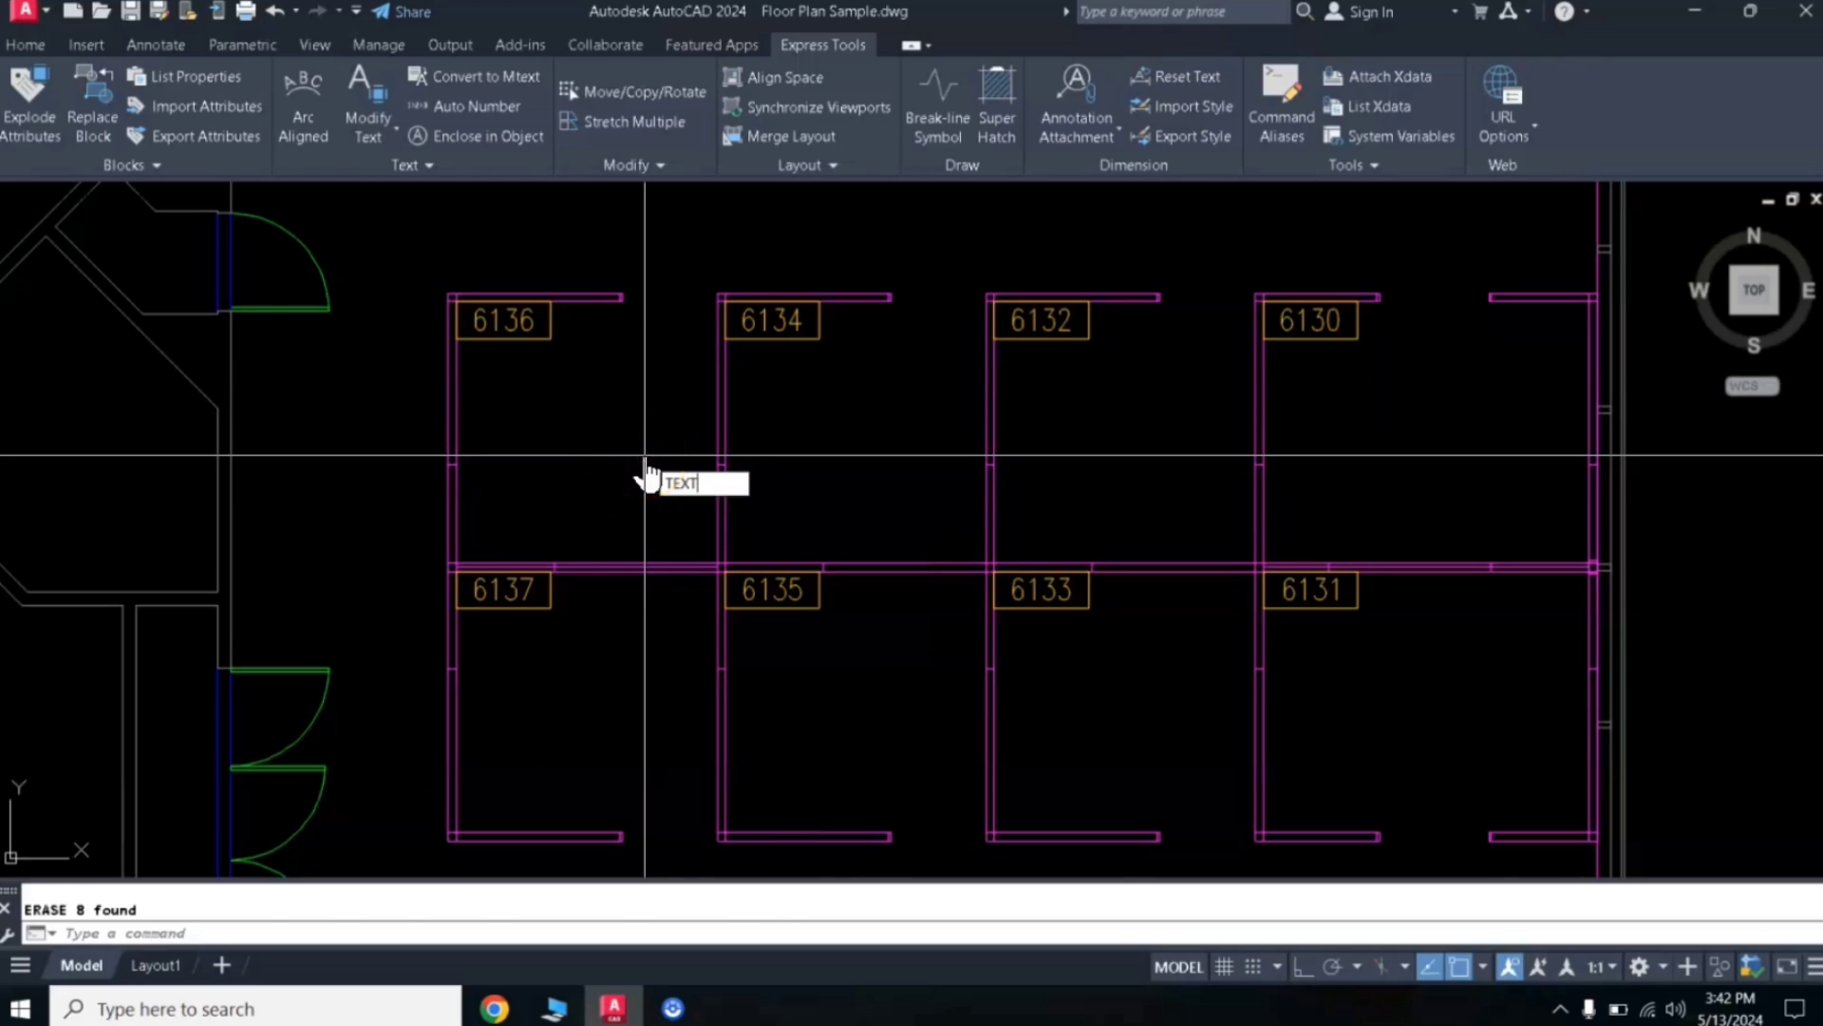
key("Return")
left_click(580, 455)
key("Return")
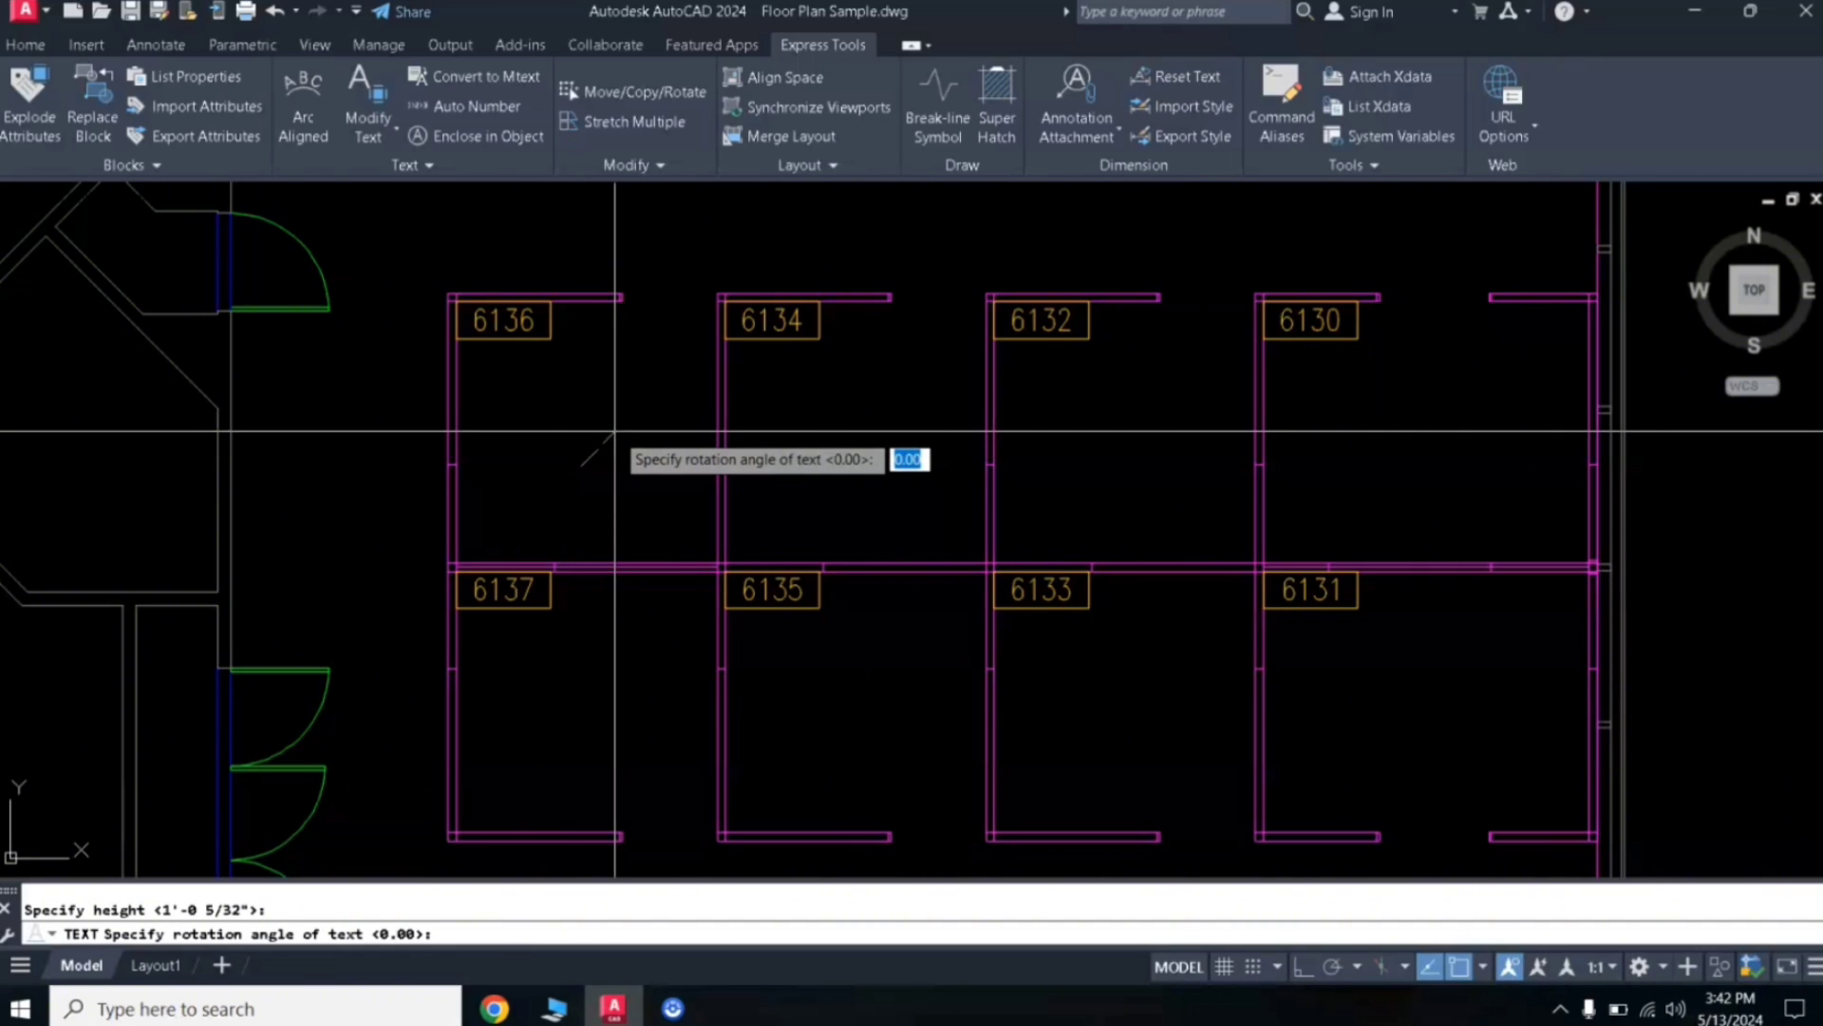
type("X")
key("Return")
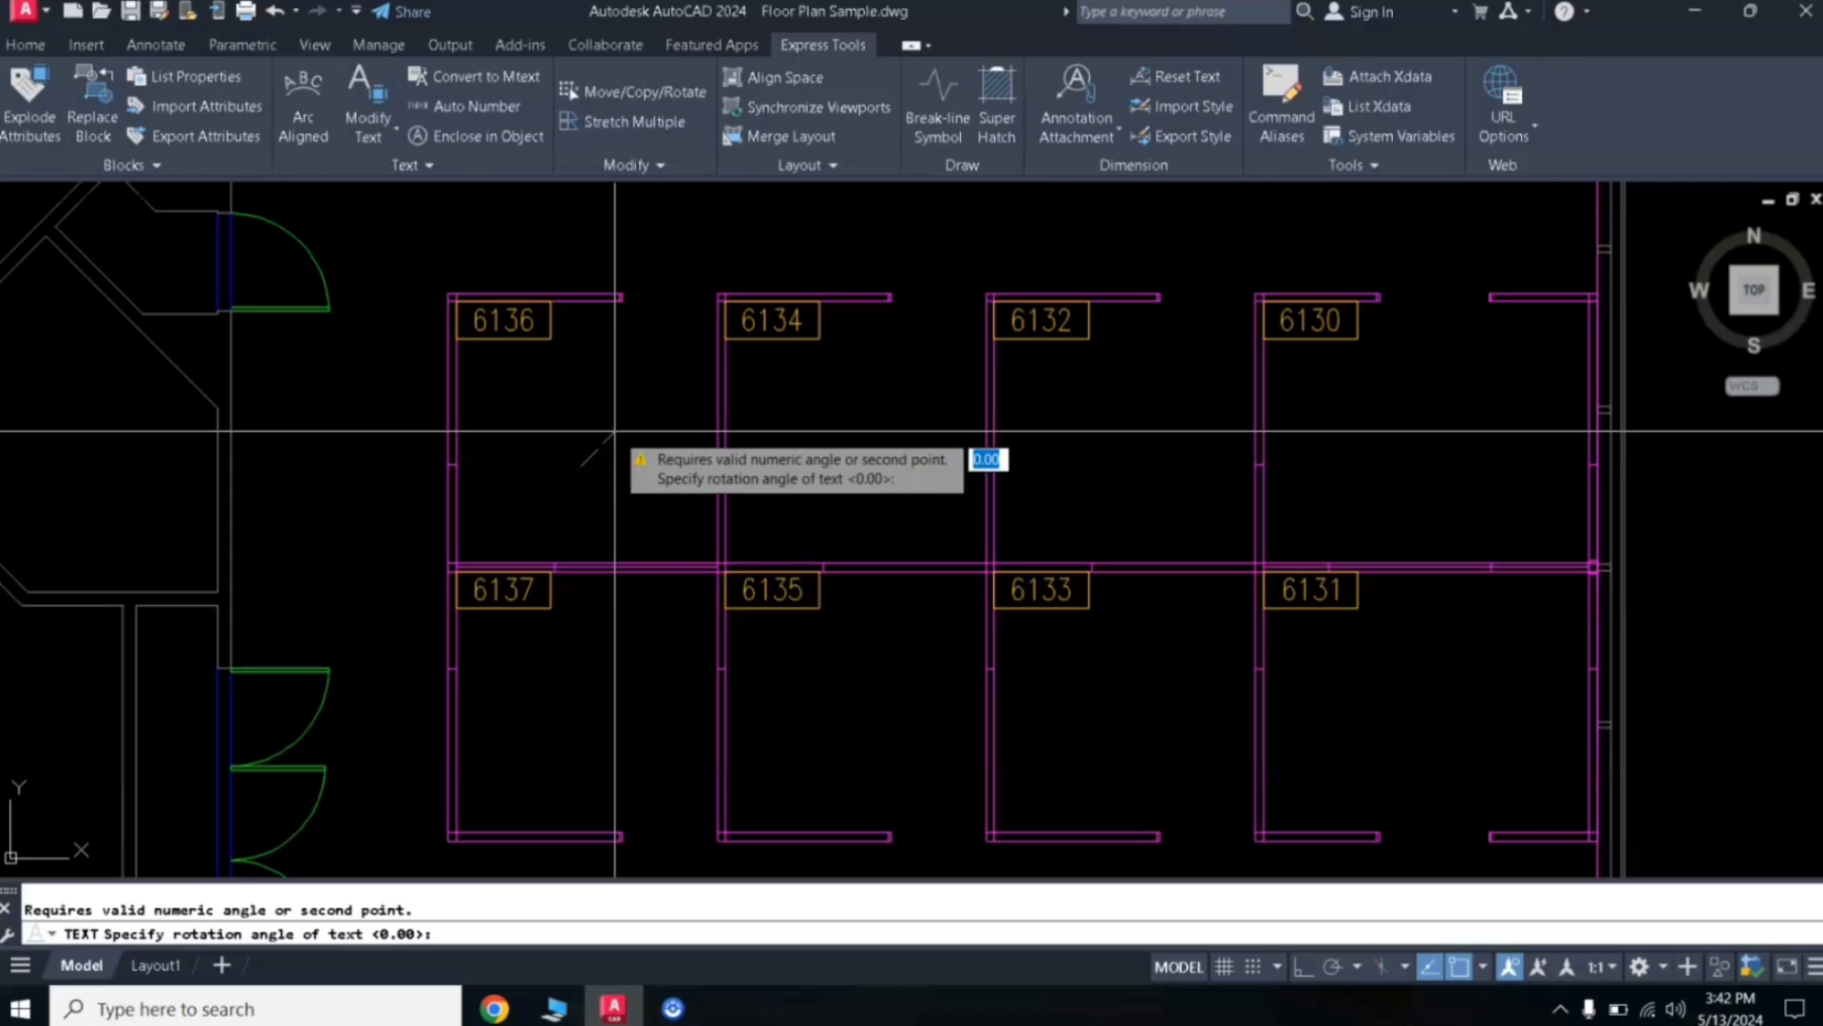
key("Return")
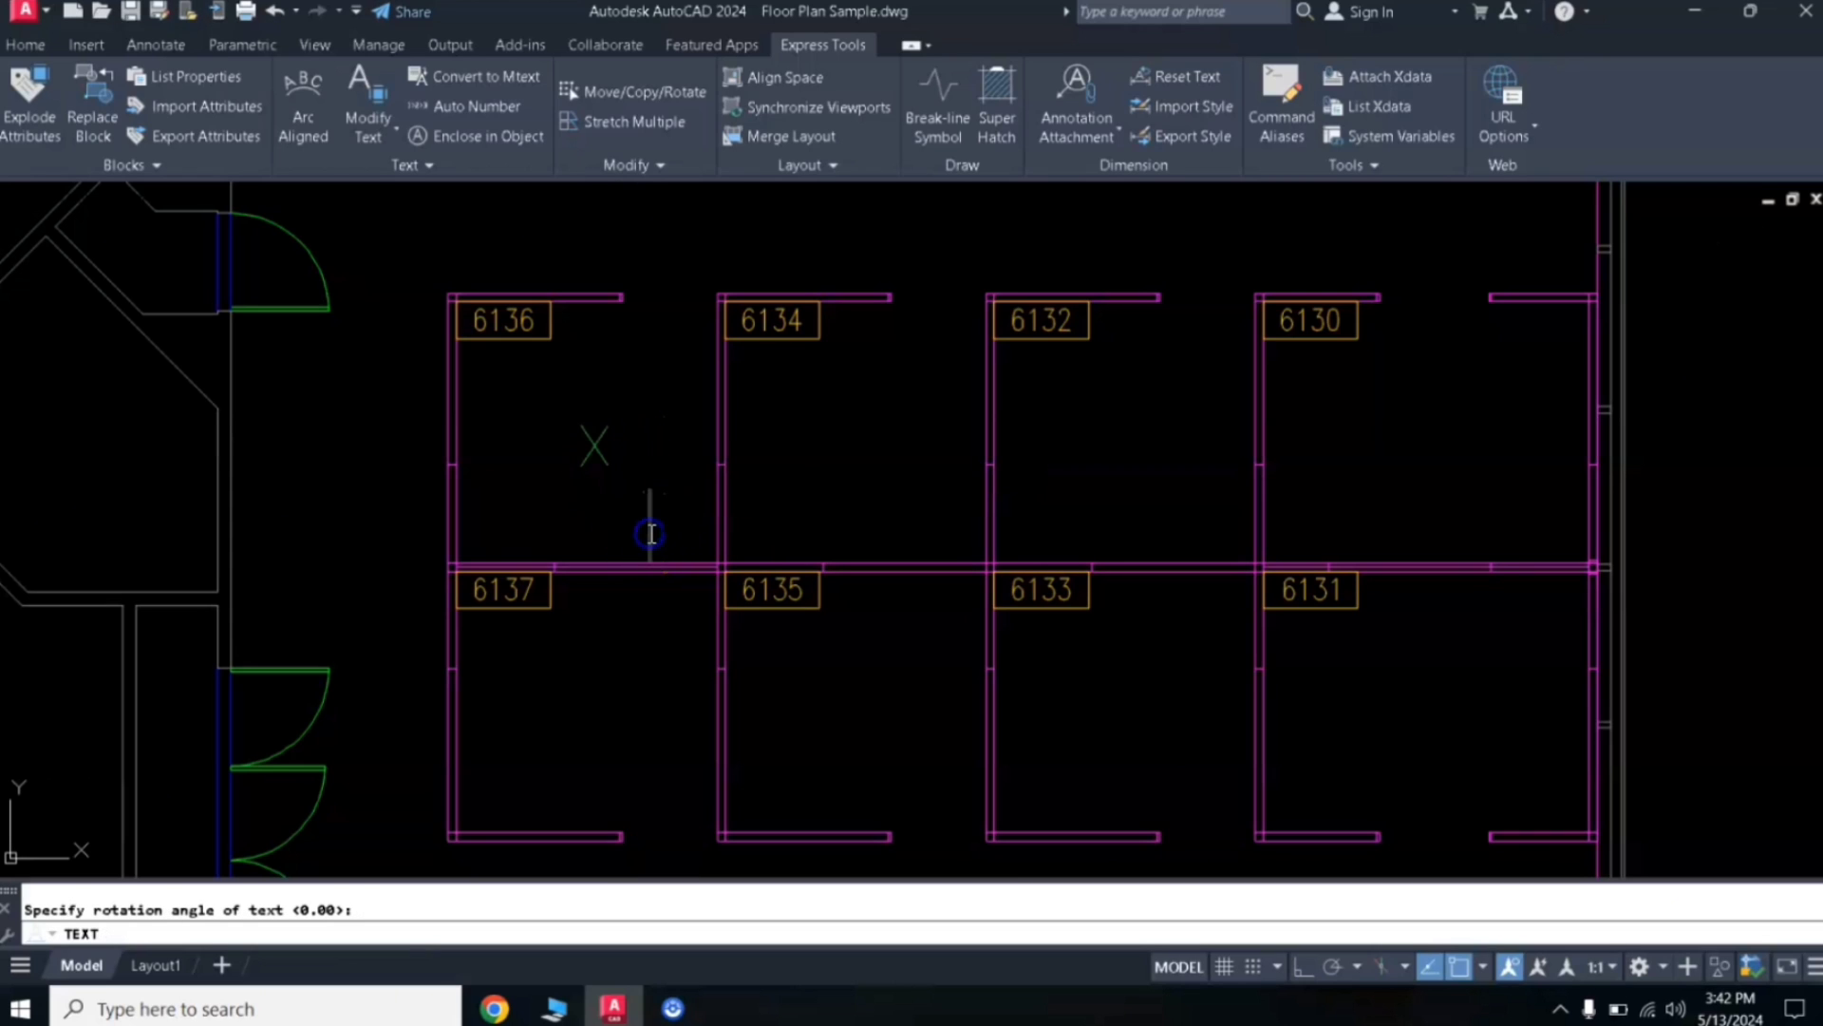
key("Escape")
Copy the X text into the seven other cubicles: 6134, 6132, 6130, 6137, 6135, 6133 and 6131
left_click(595, 460)
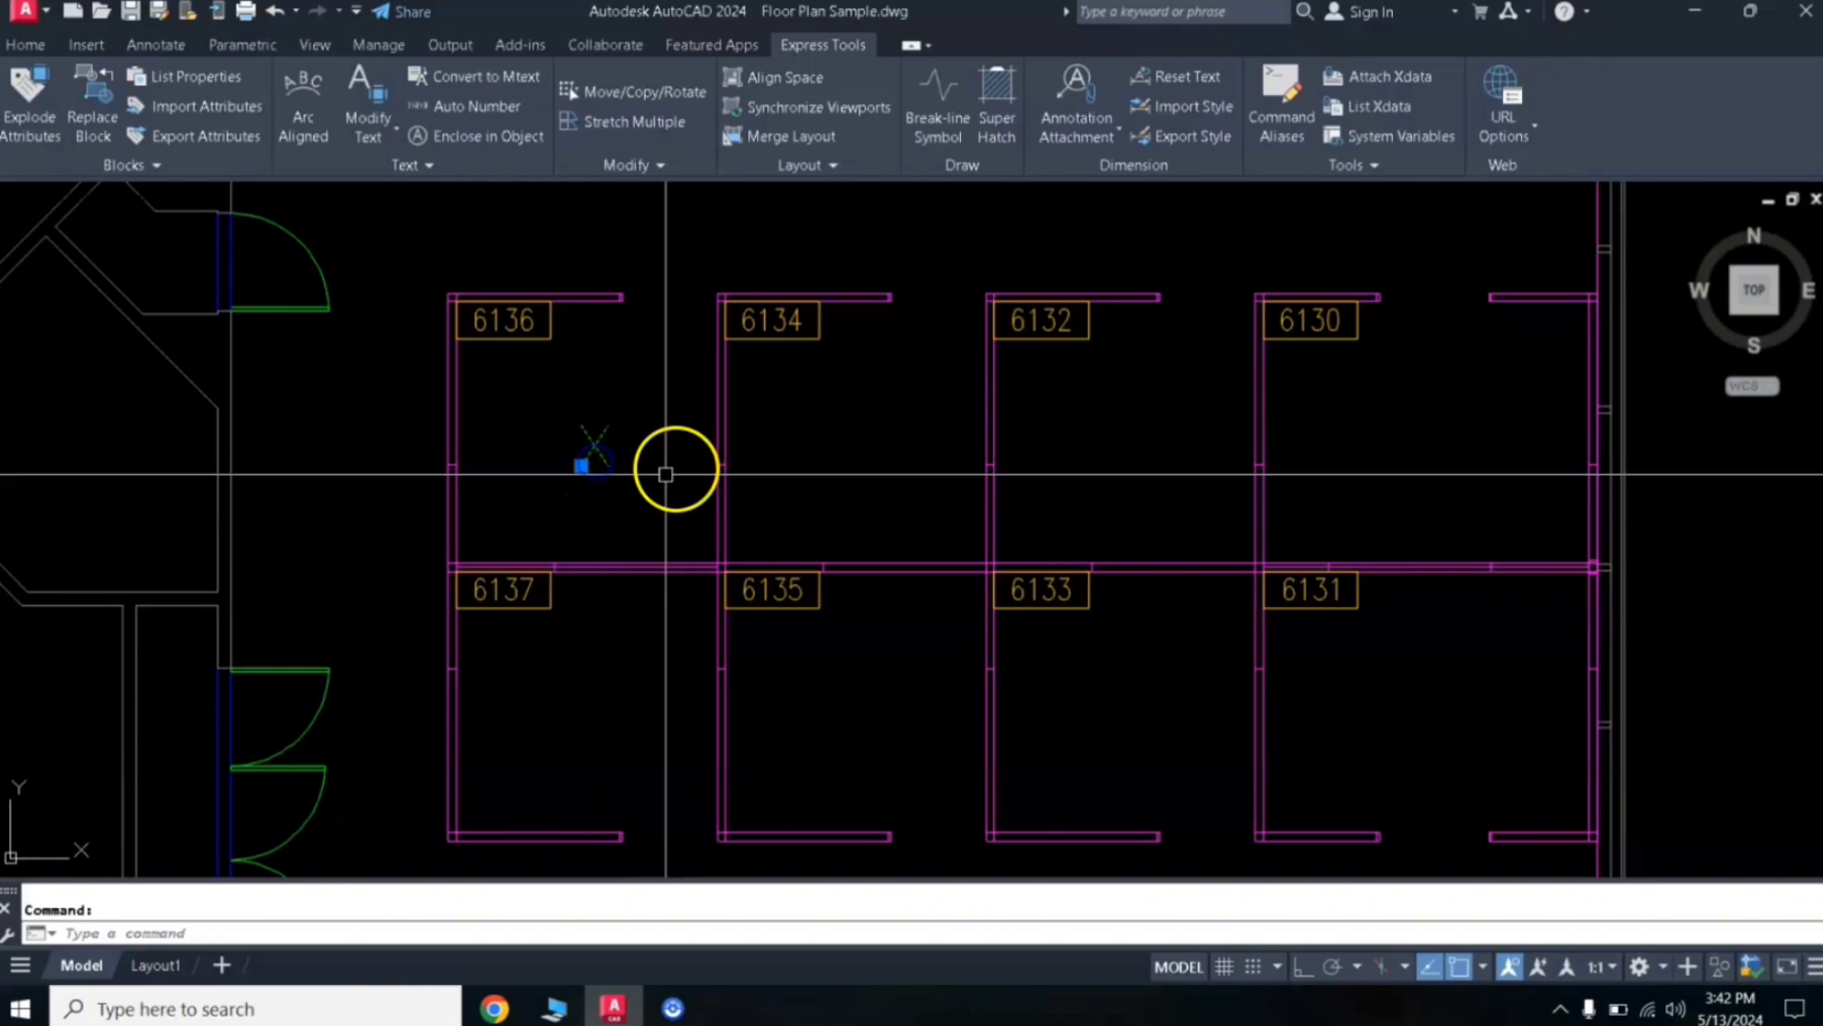
type("co")
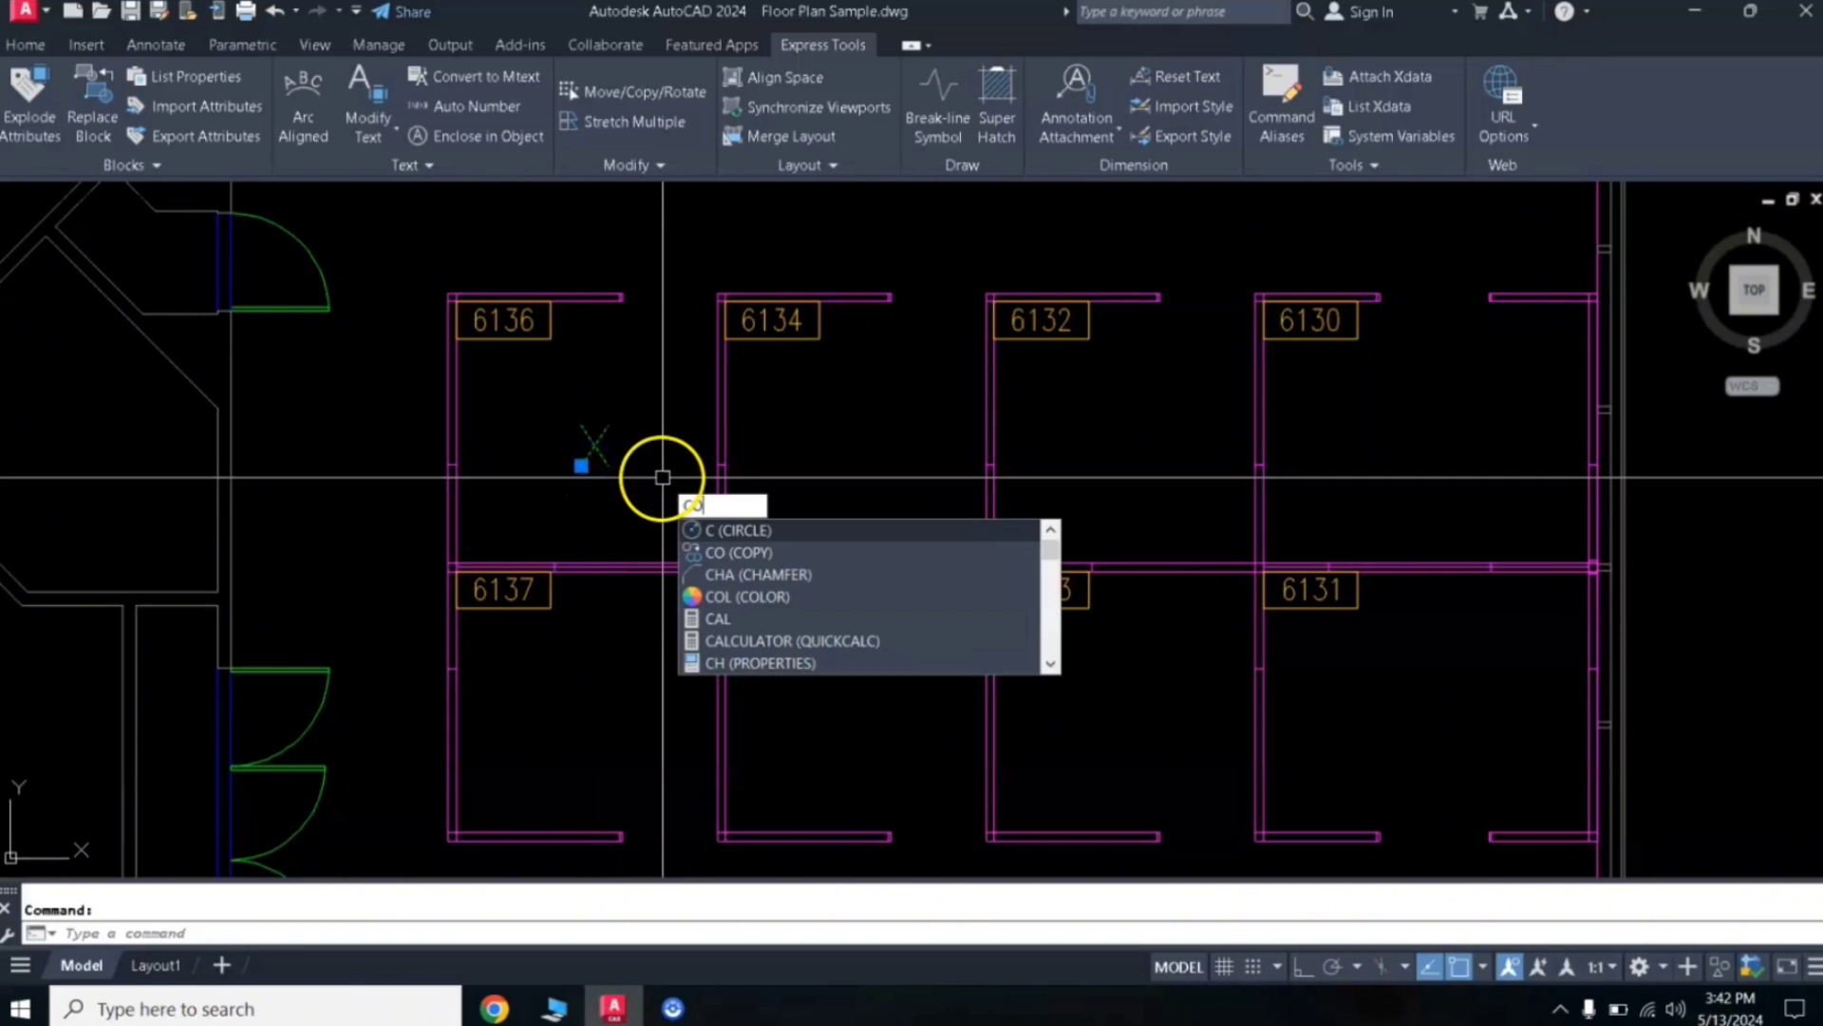
key("Return")
left_click(630, 453)
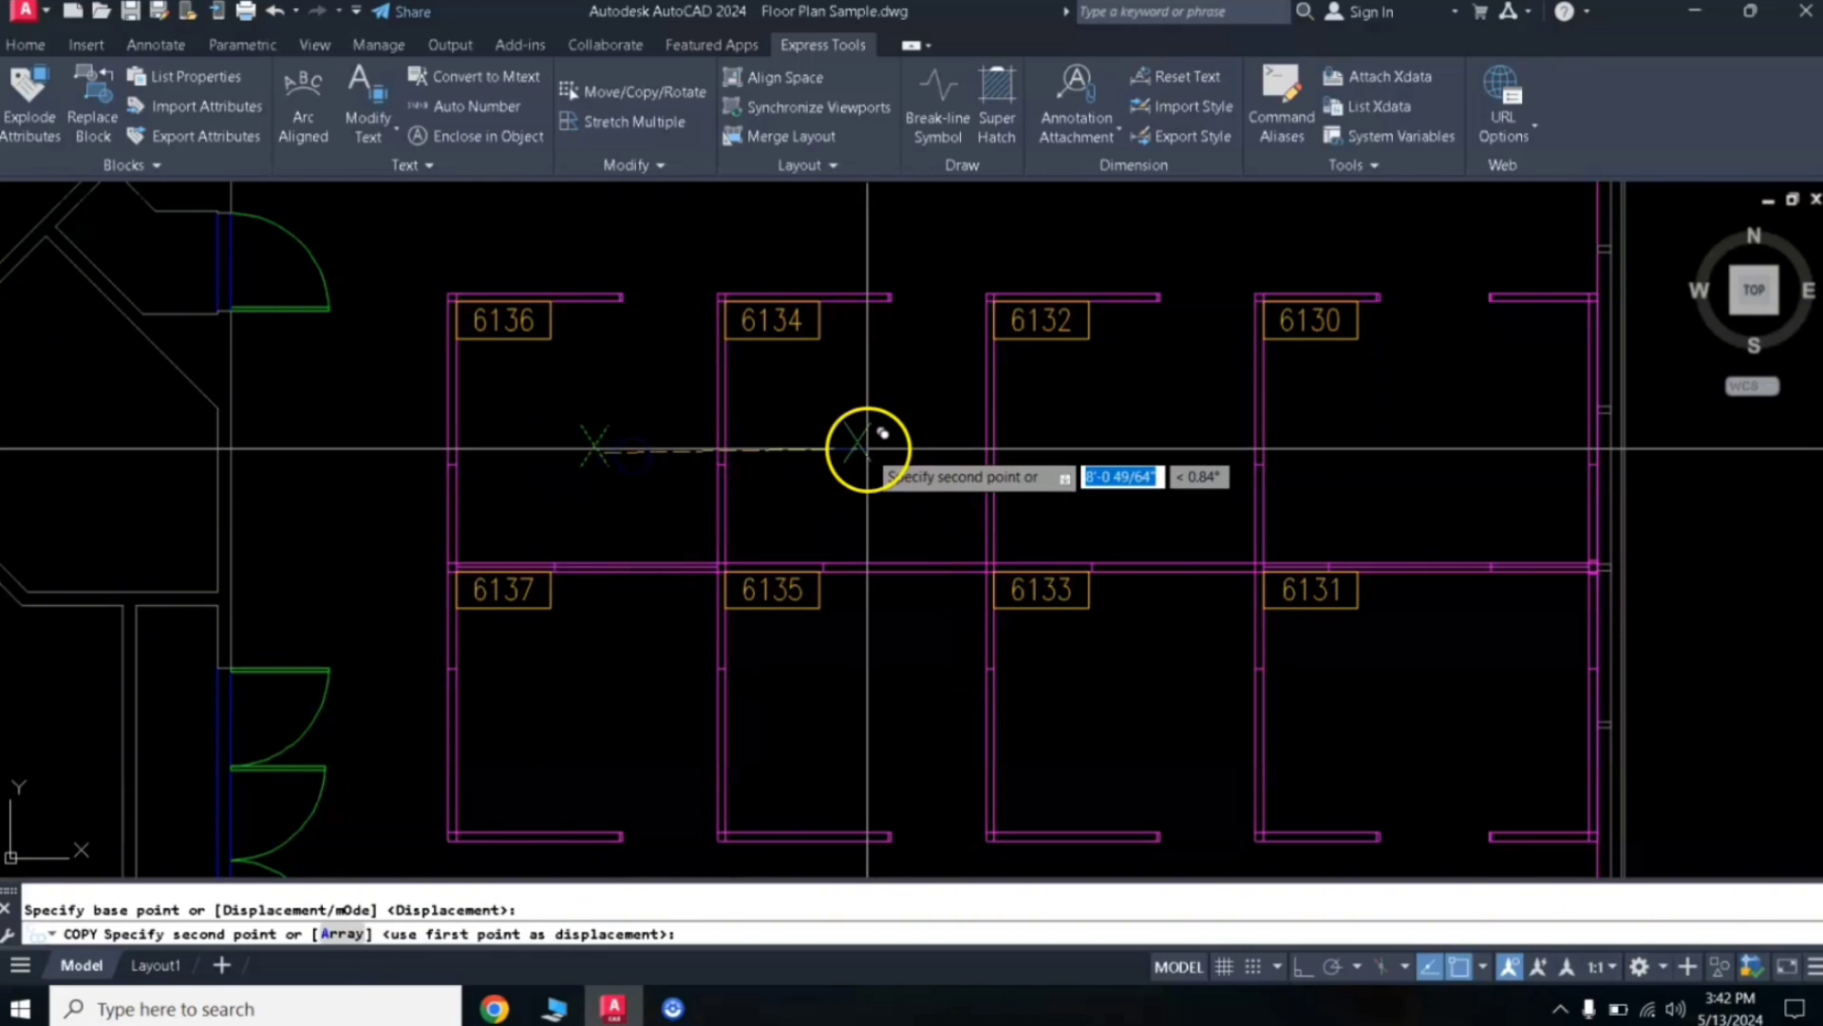
left_click(867, 449)
left_click(1137, 443)
left_click(1434, 435)
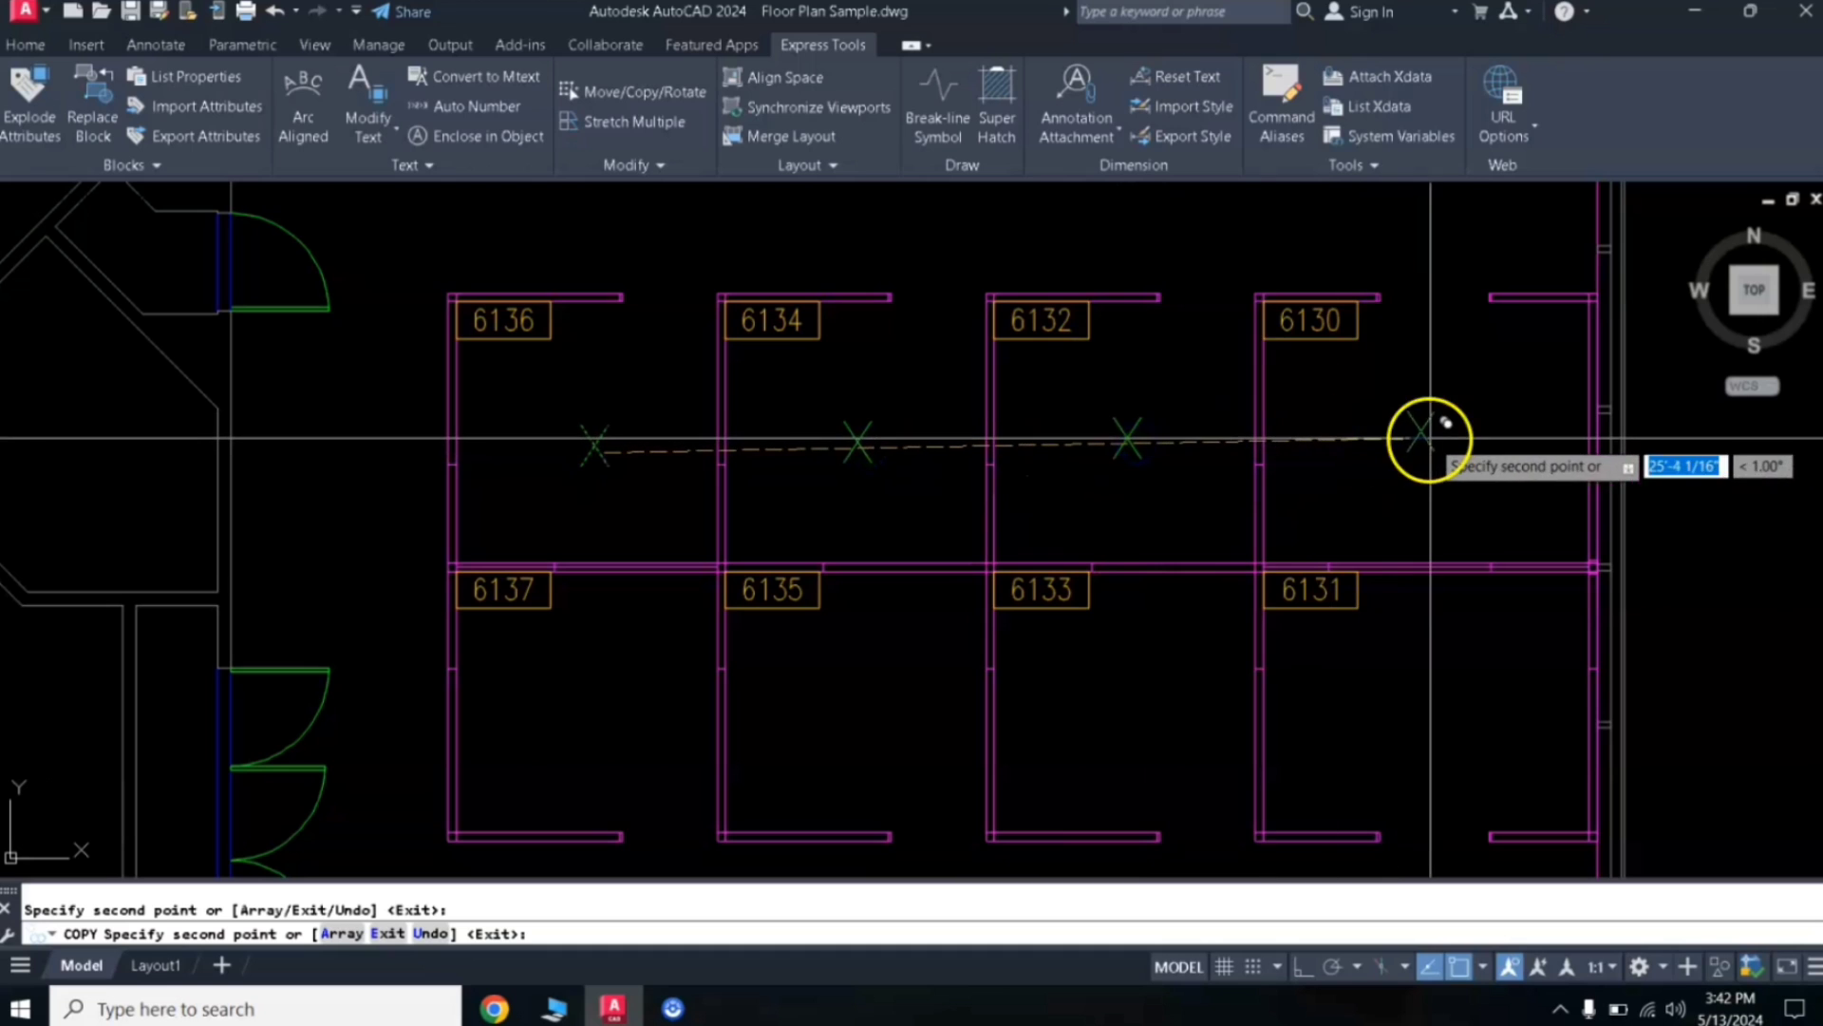
left_click(593, 714)
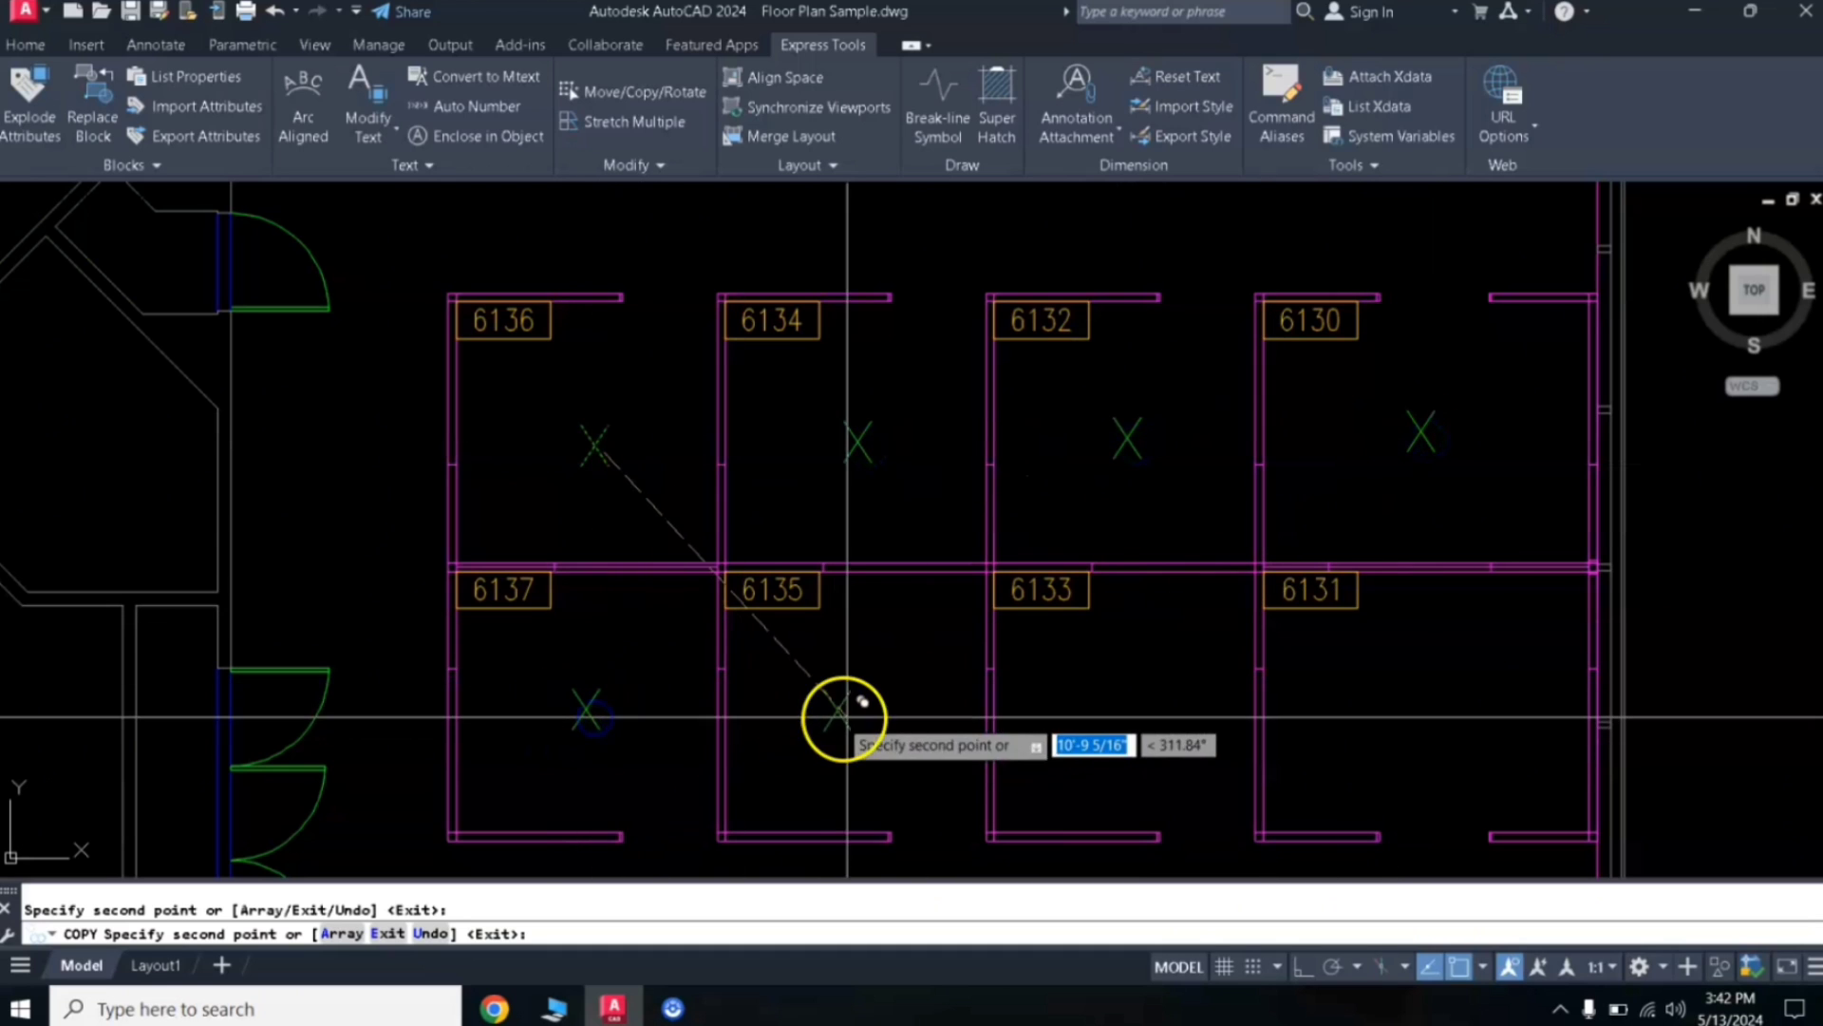
left_click(857, 714)
left_click(1130, 715)
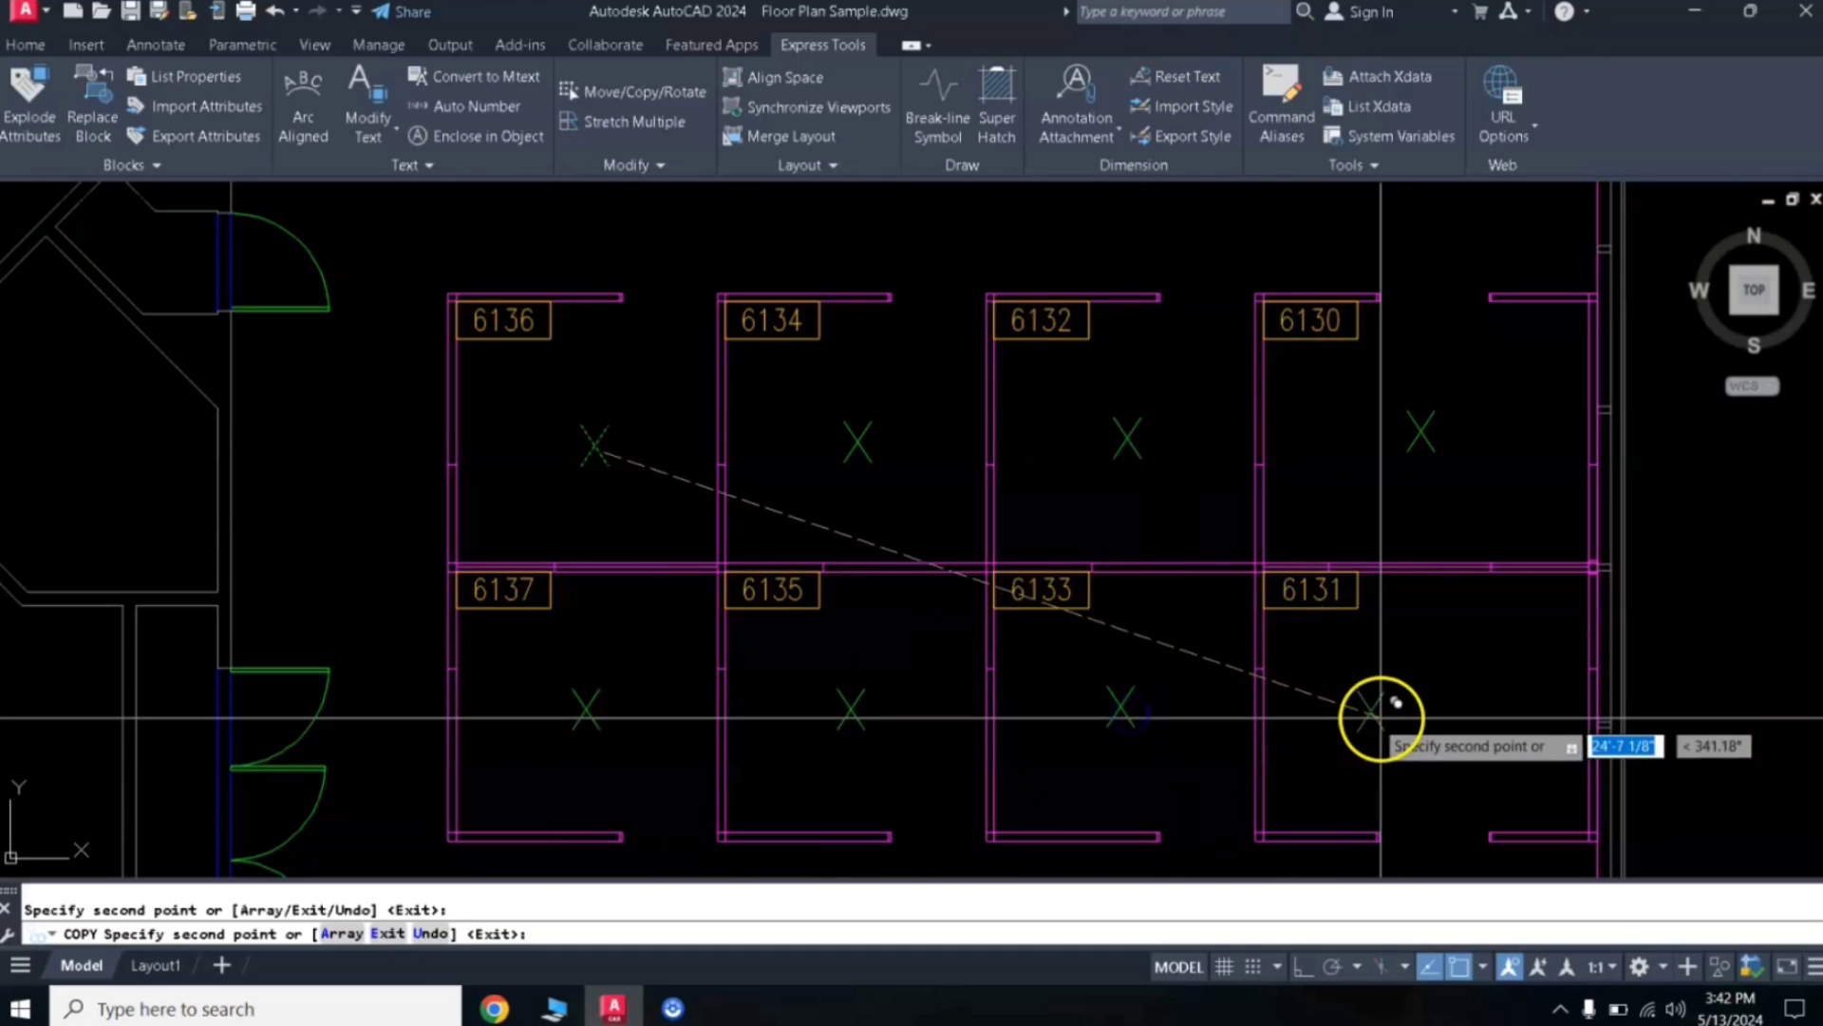
left_click(1430, 716)
key("Return")
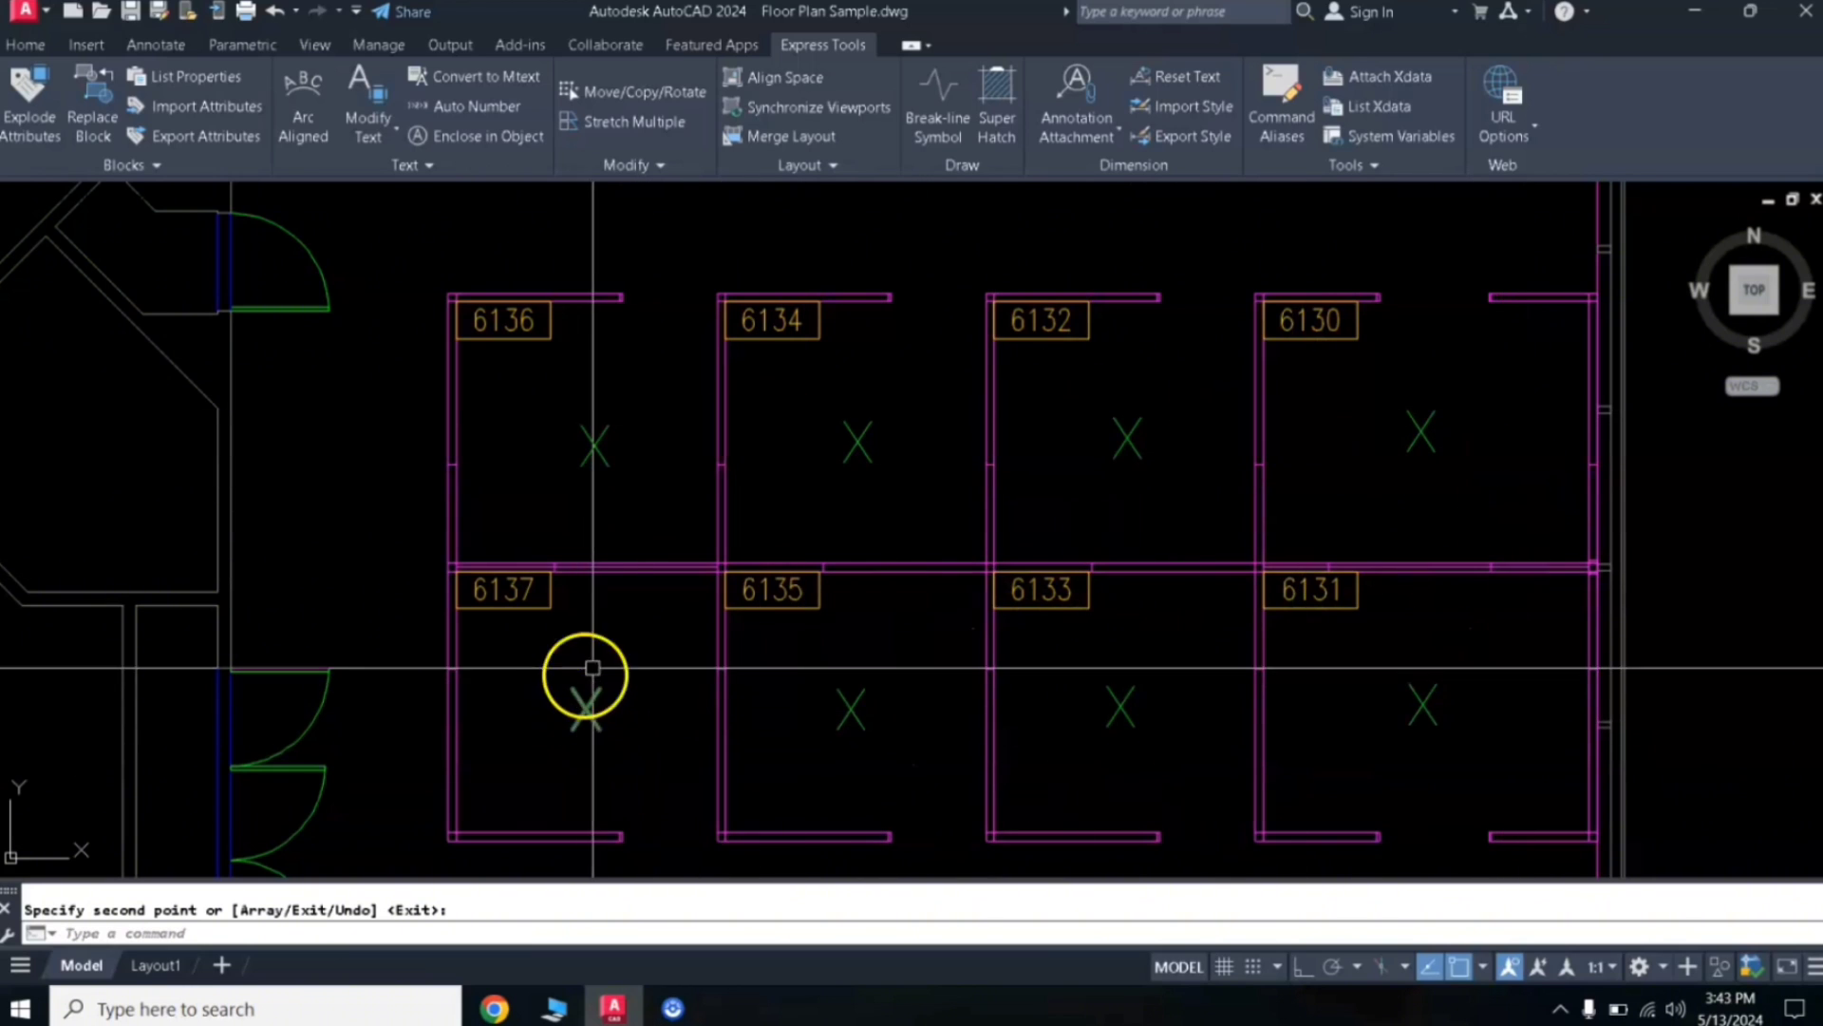
Start Auto Number and select the eight X texts in order: 6136, 6134, 6132, 6130, 6137, 6135, 6133 and 6131
left_click(801, 47)
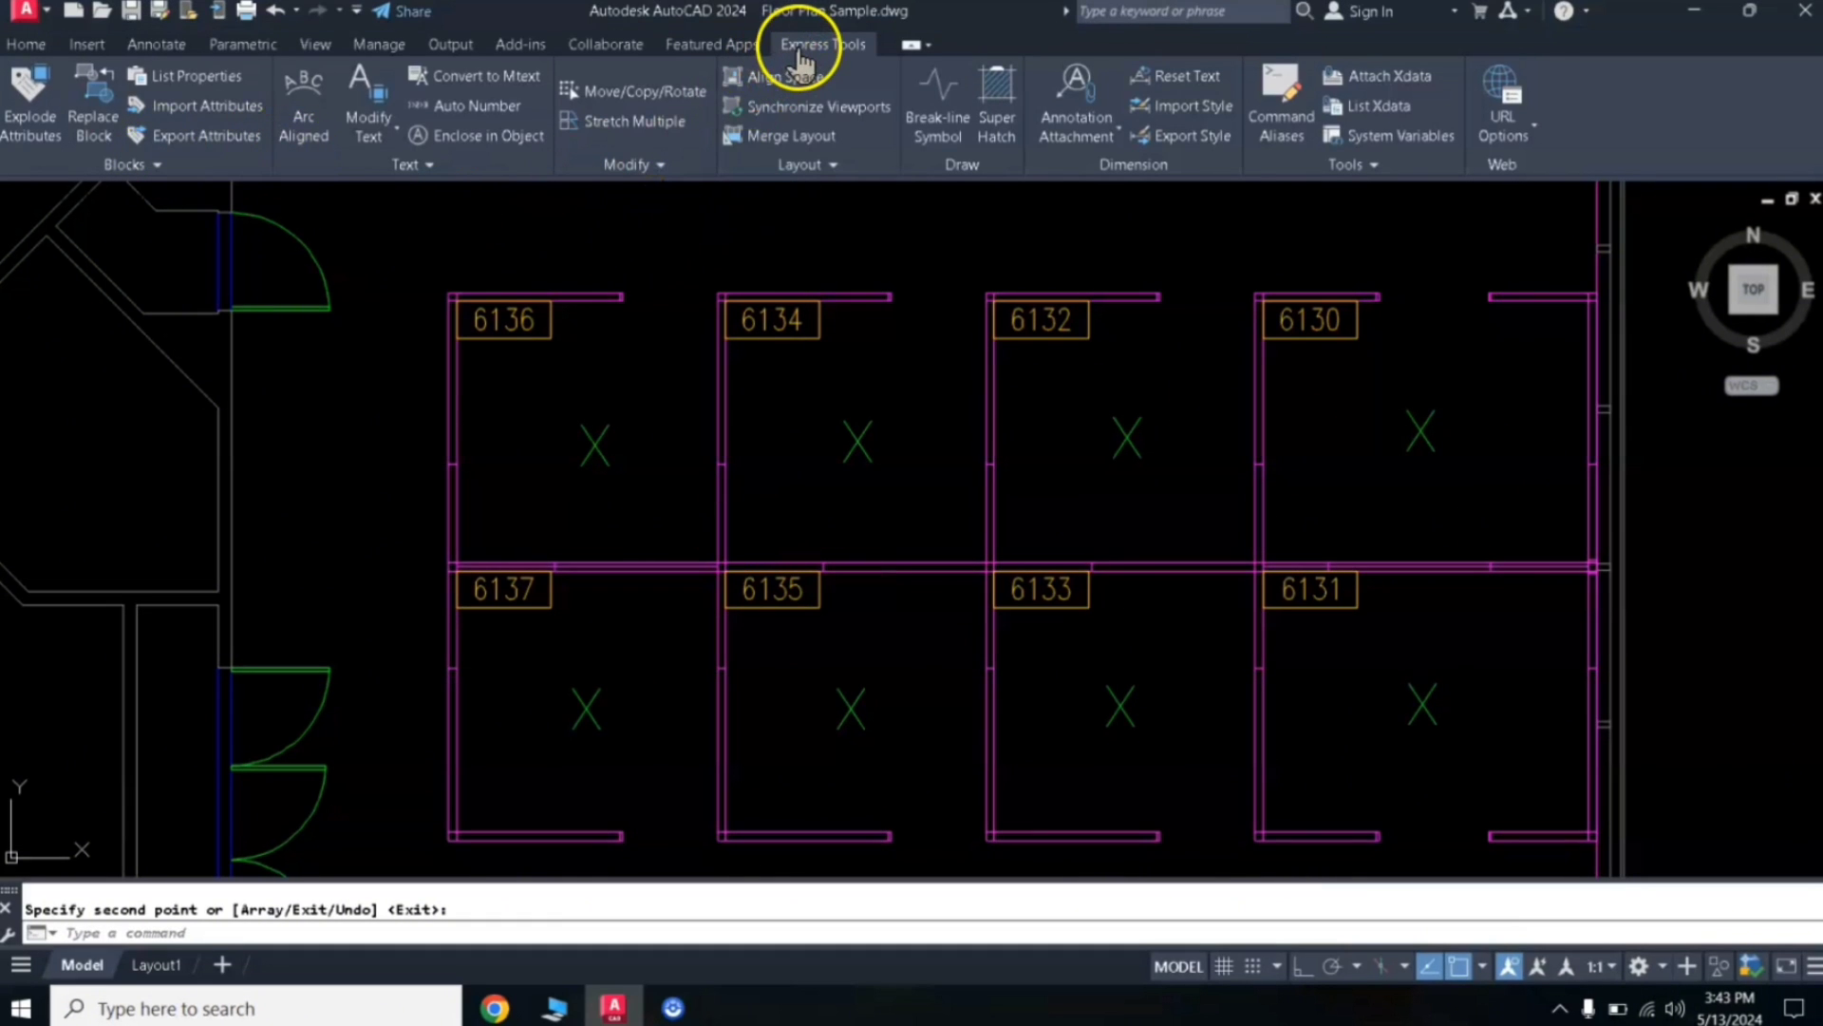
left_click(455, 107)
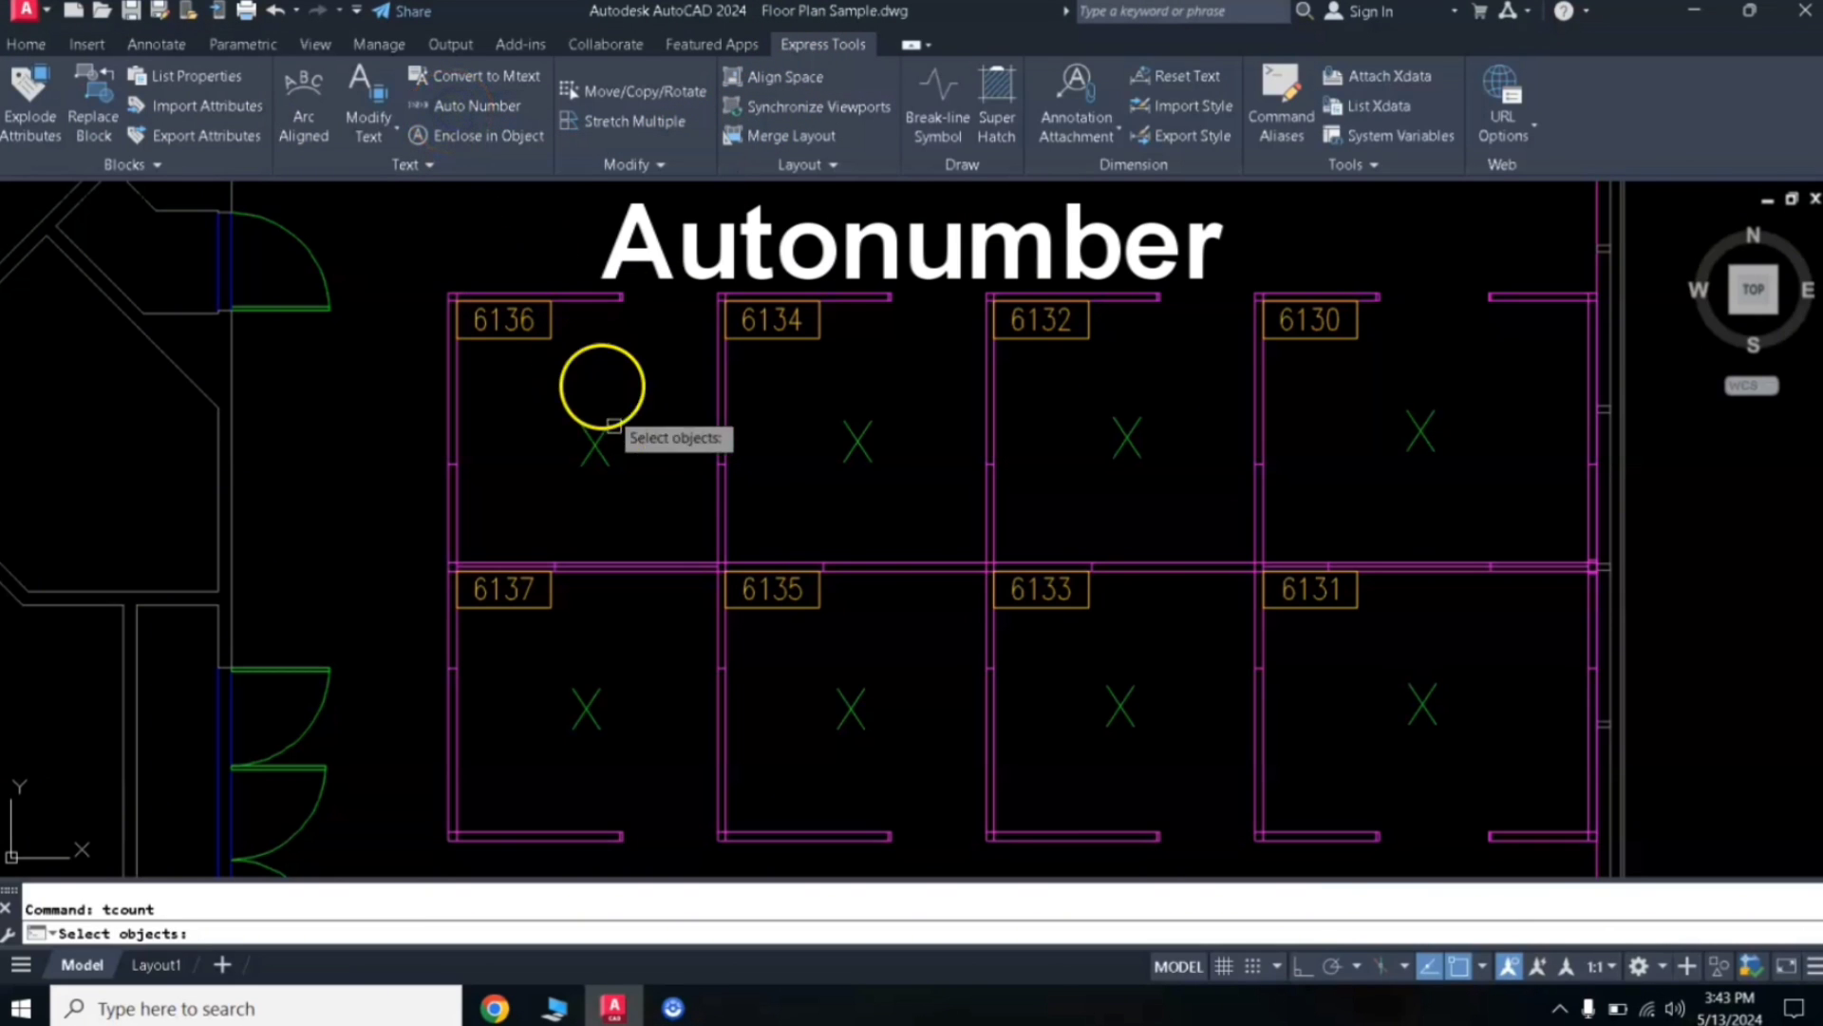
left_click(590, 463)
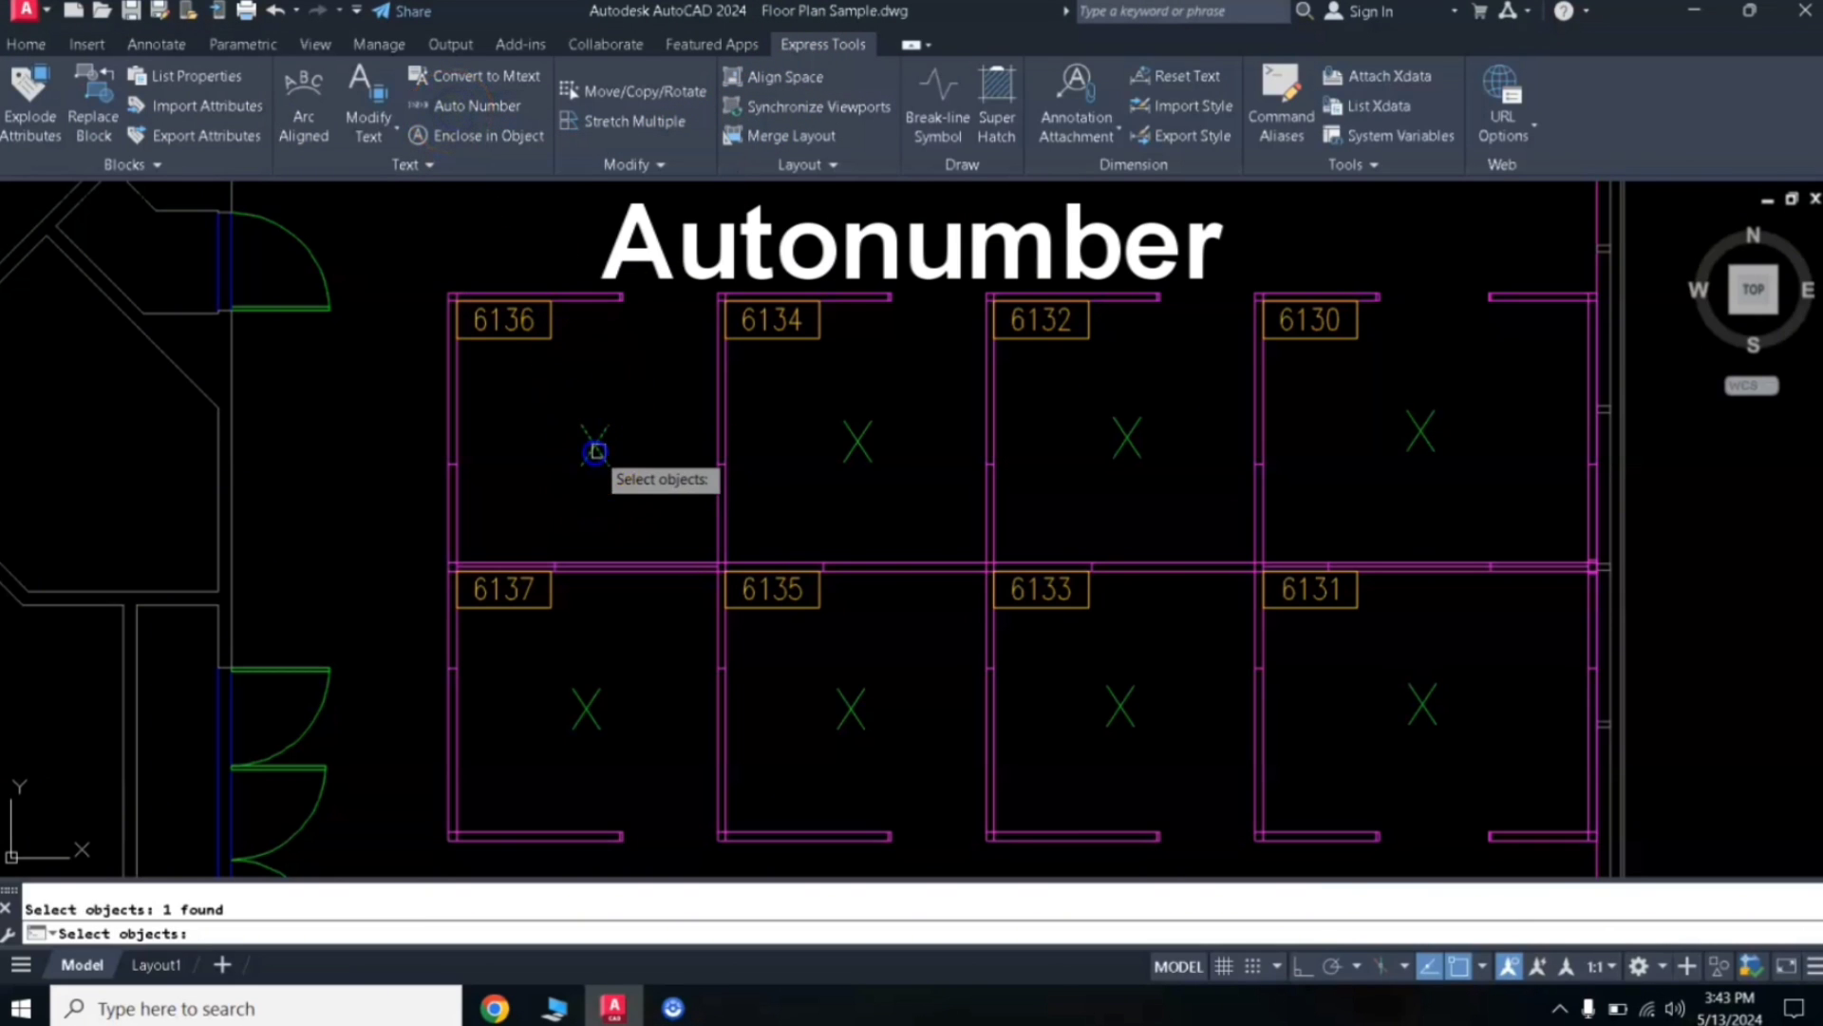
left_click(858, 447)
left_click(1134, 449)
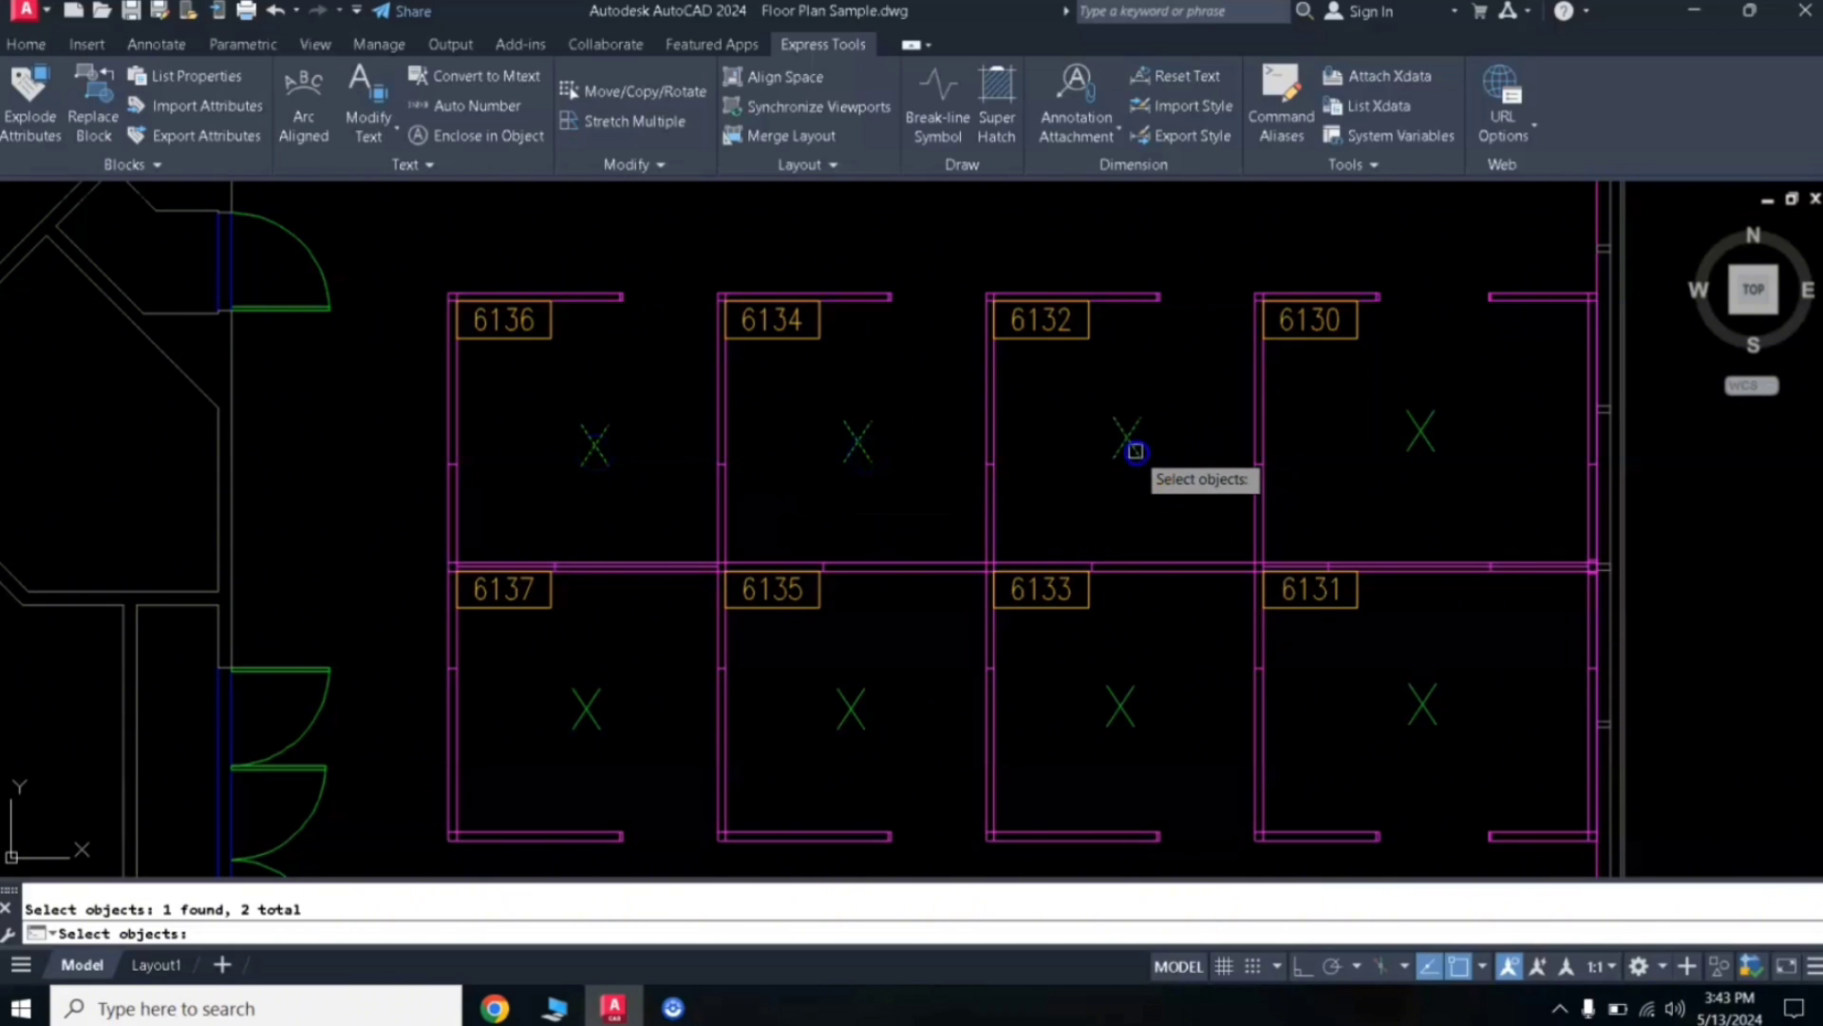
left_click(1423, 443)
left_click(596, 720)
left_click(850, 717)
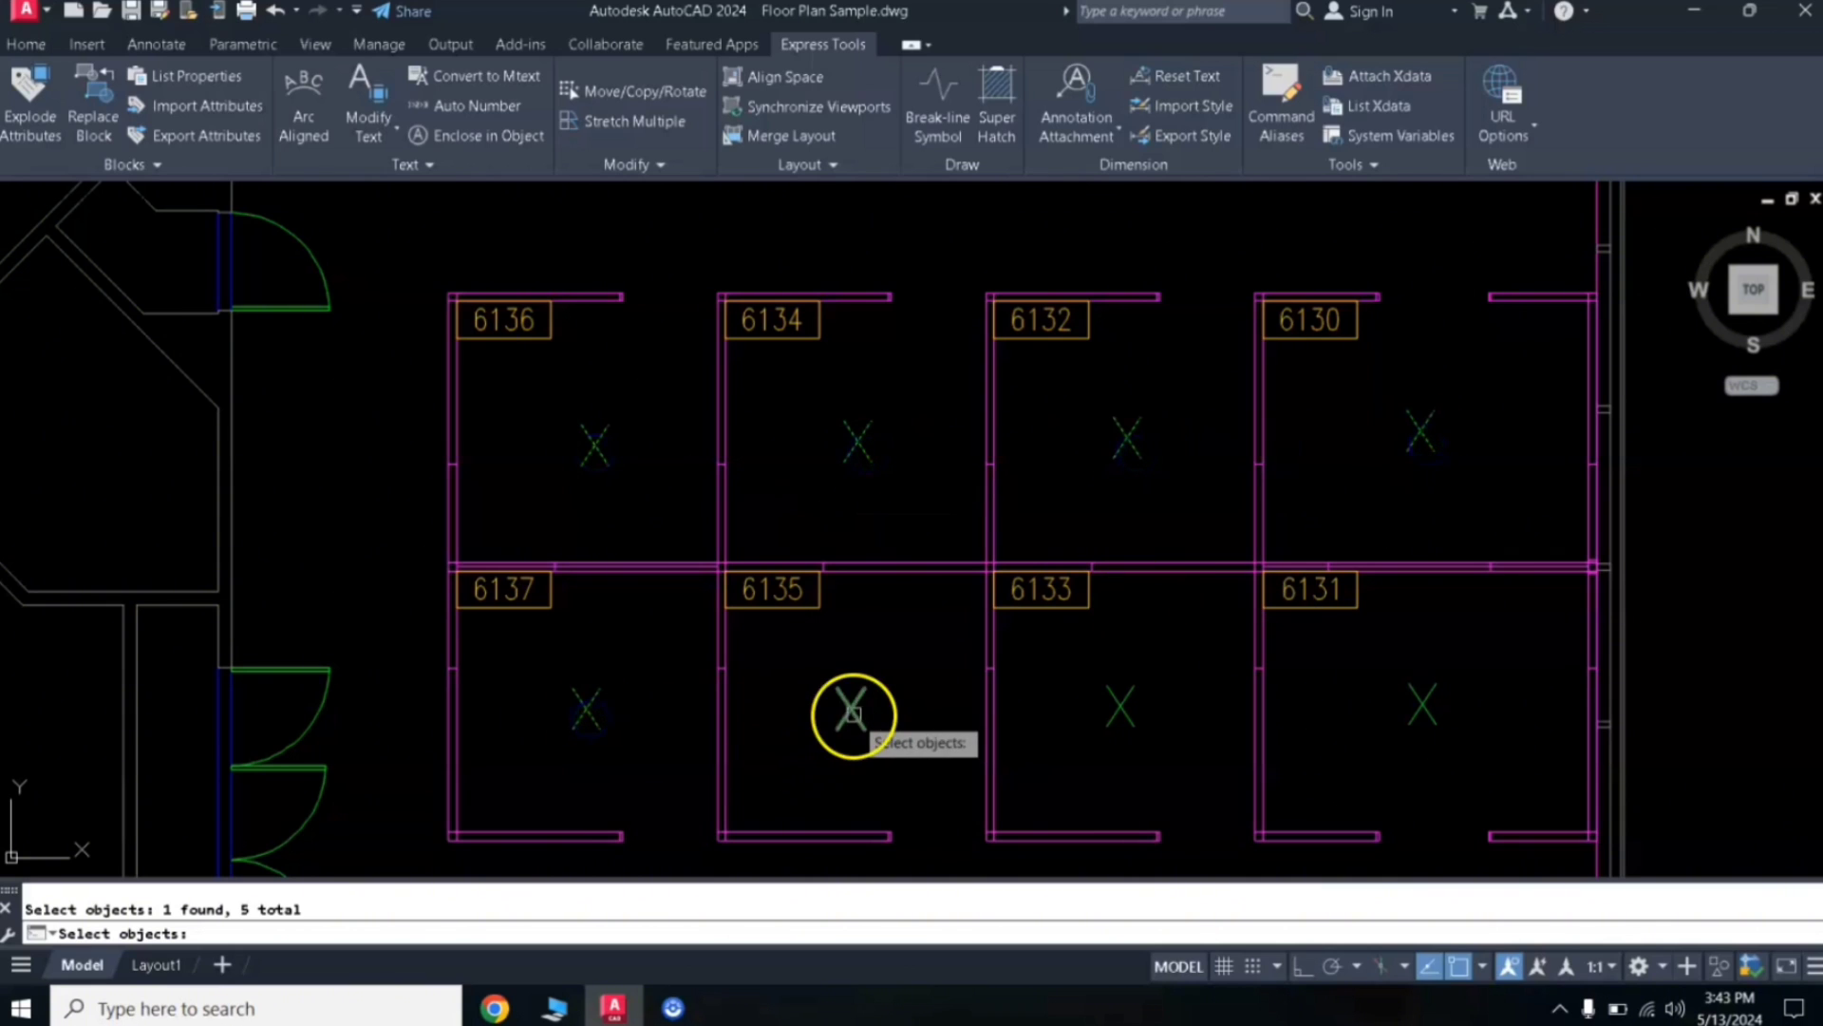
left_click(1120, 712)
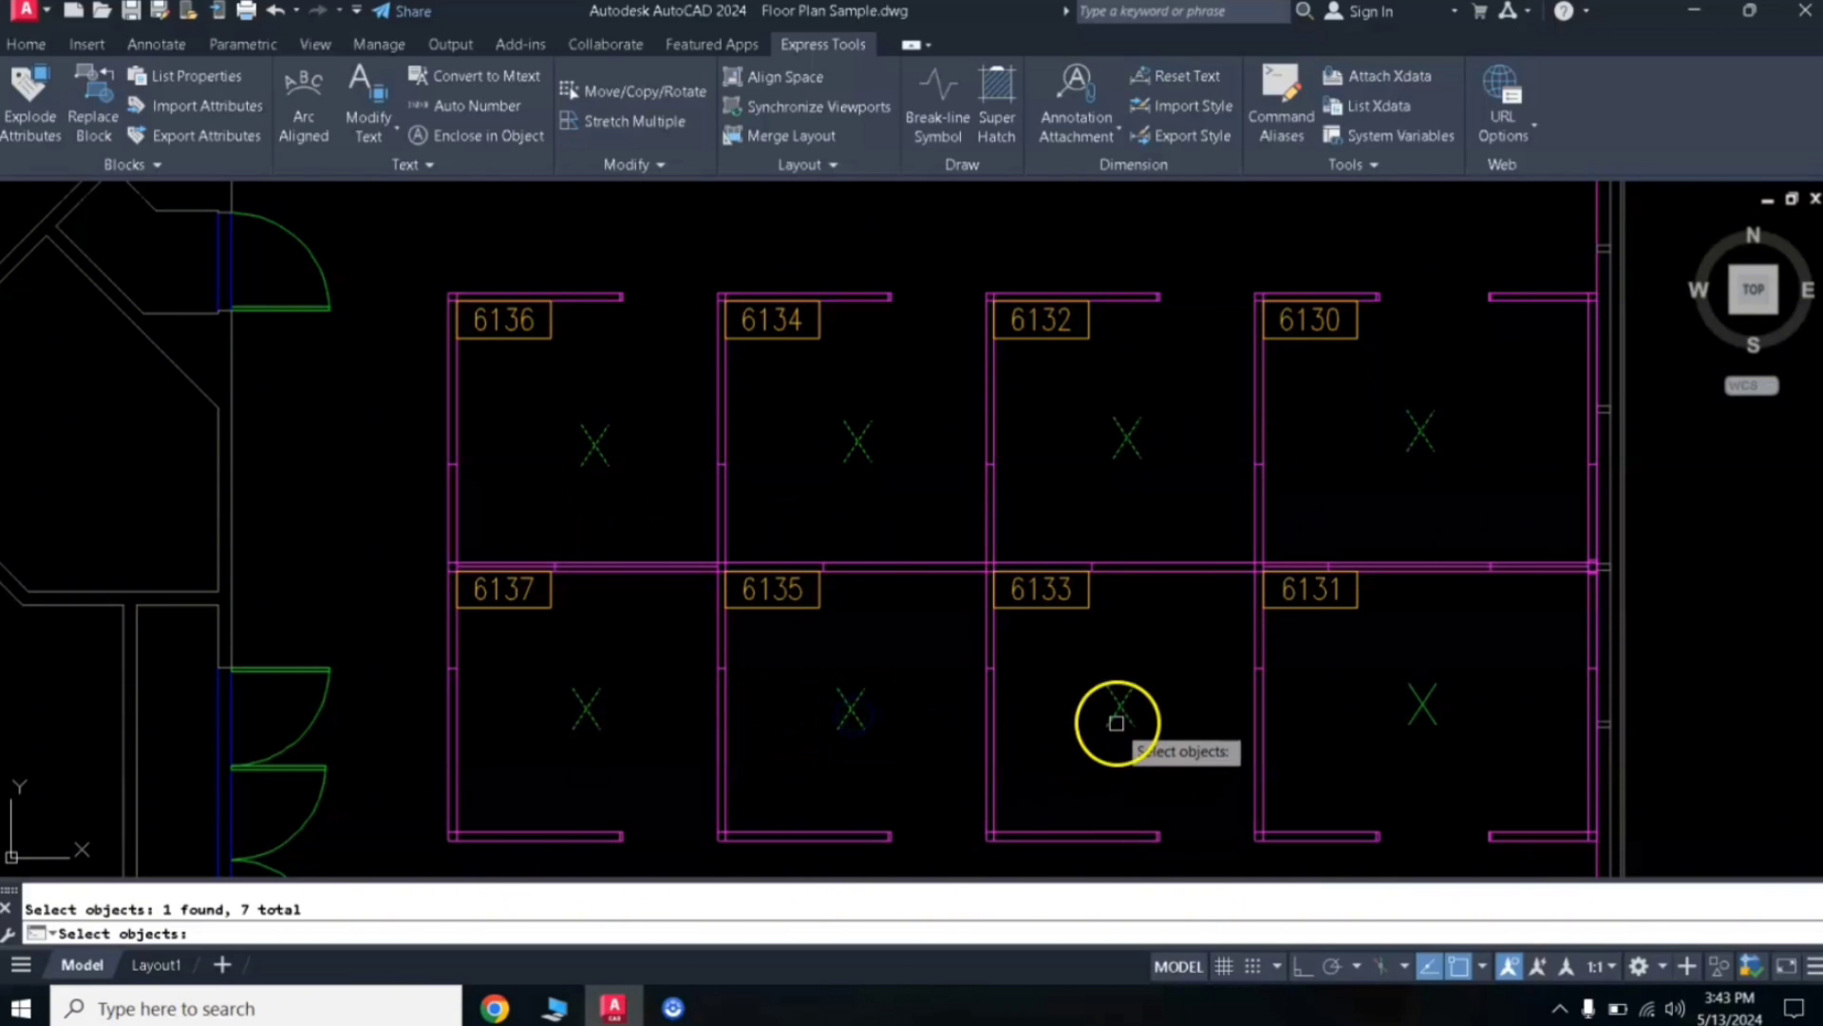
right_click(1398, 720)
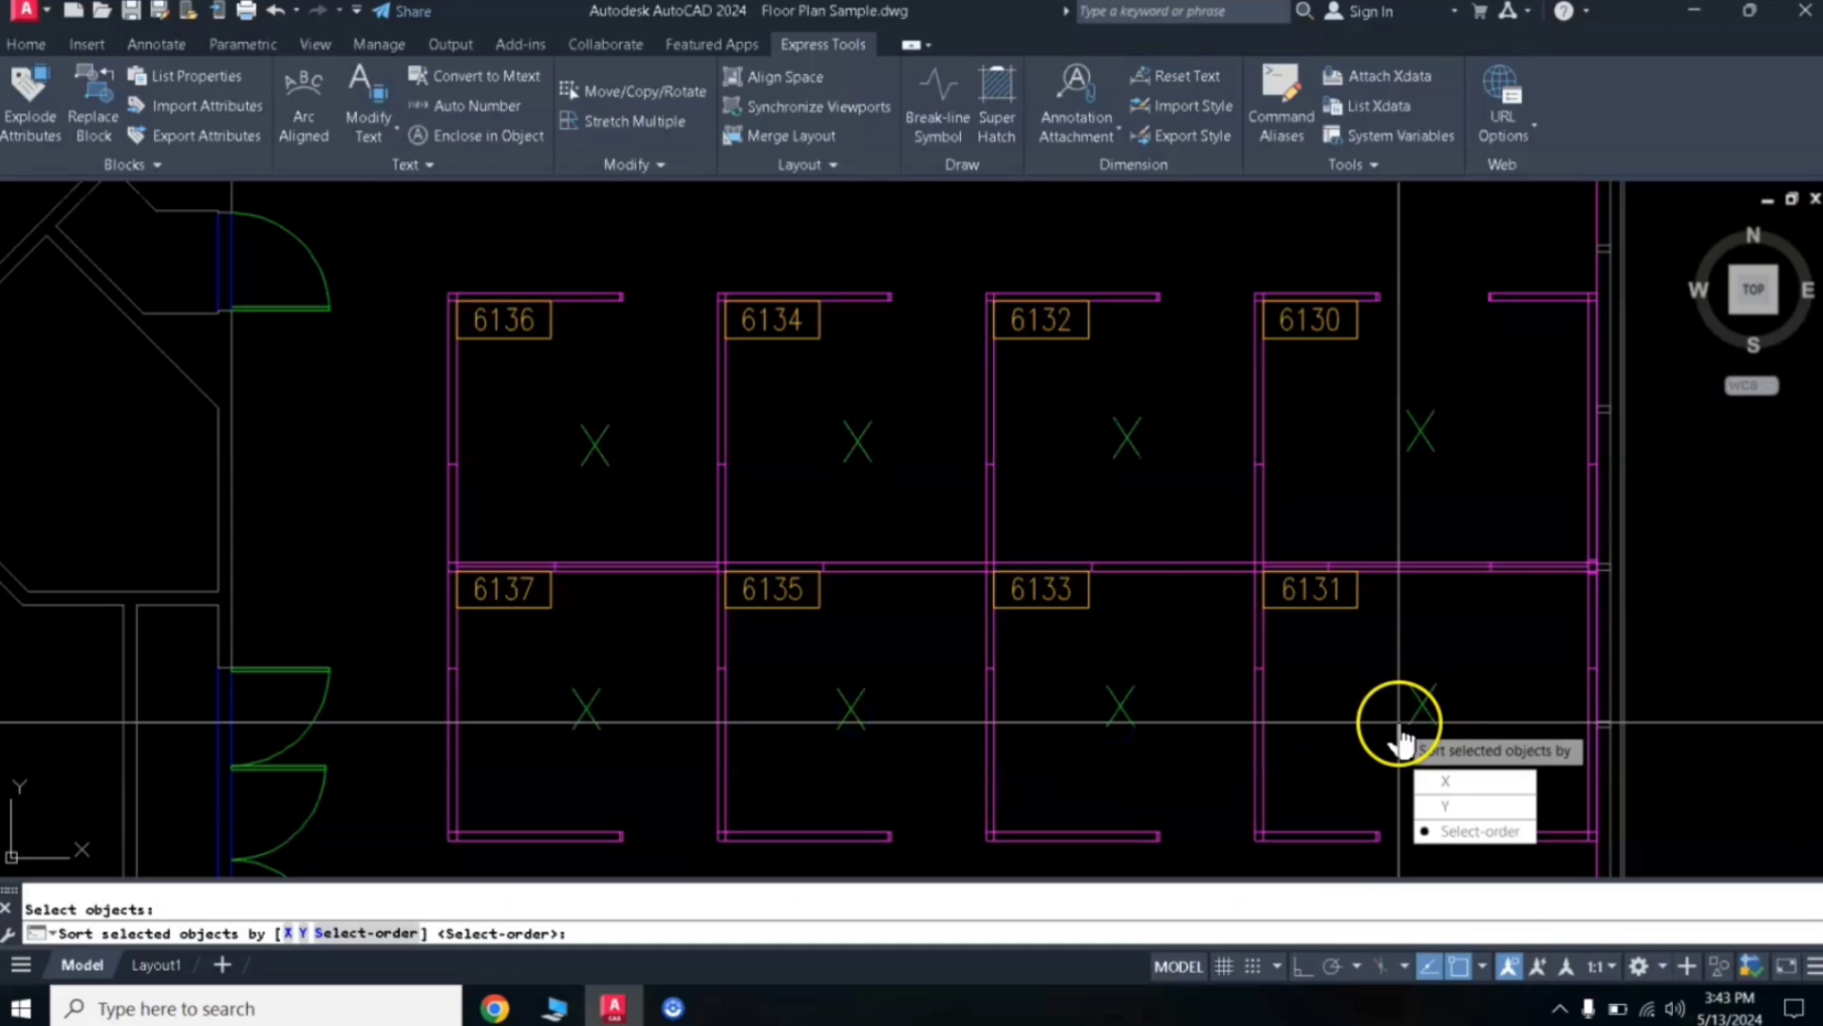
Number the selected texts in Select-order with start and increment 1,1, using Overwrite placement to replace each X
key("Return")
key("Return")
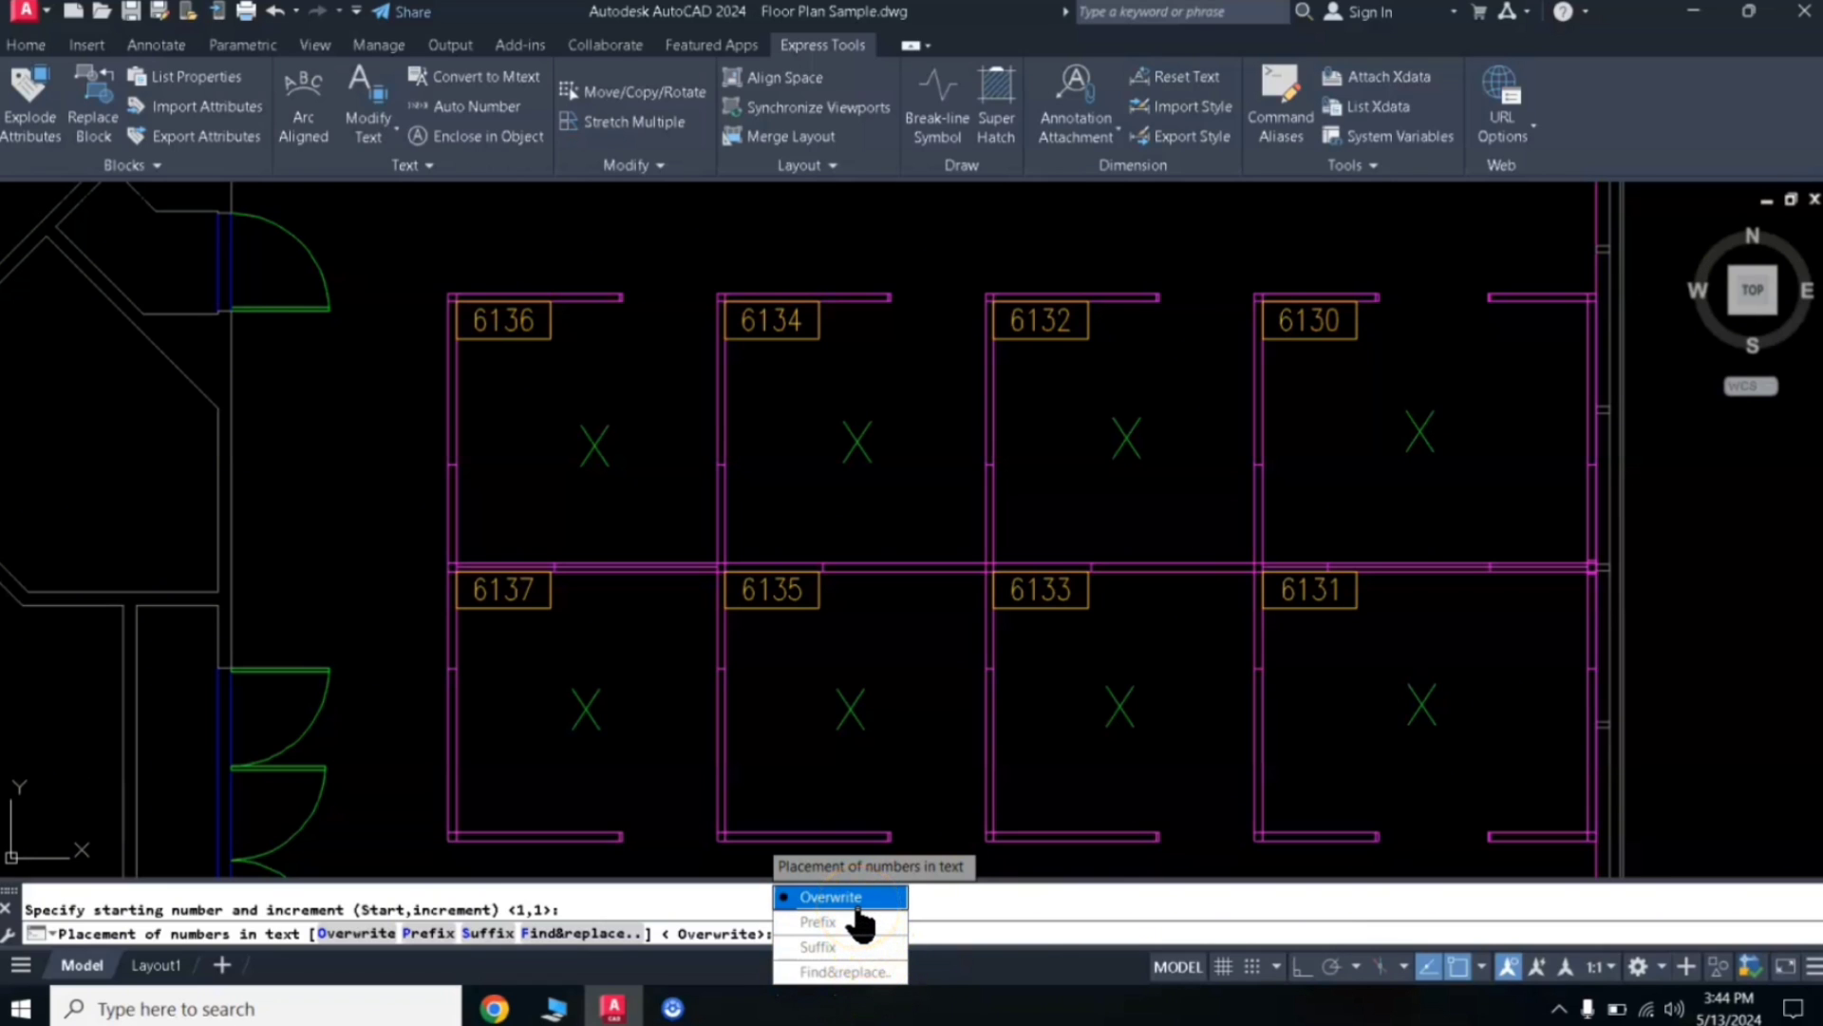
left_click(562, 454)
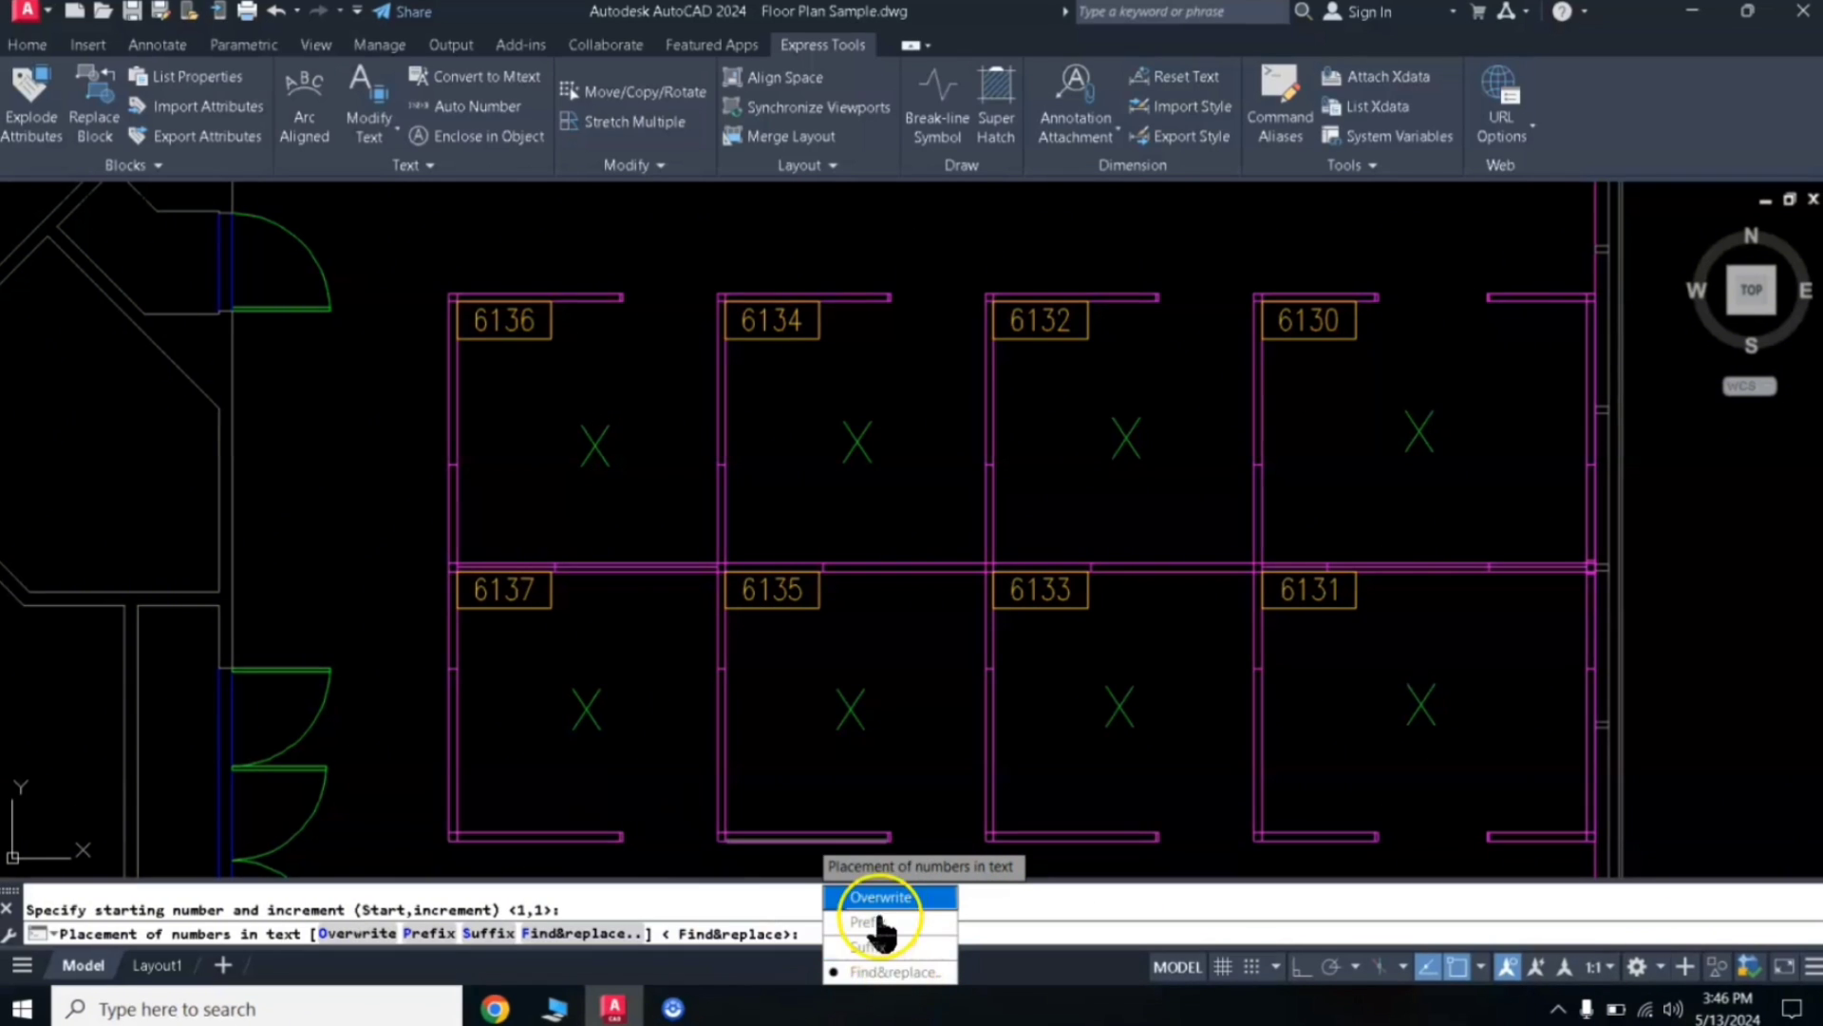
left_click(885, 898)
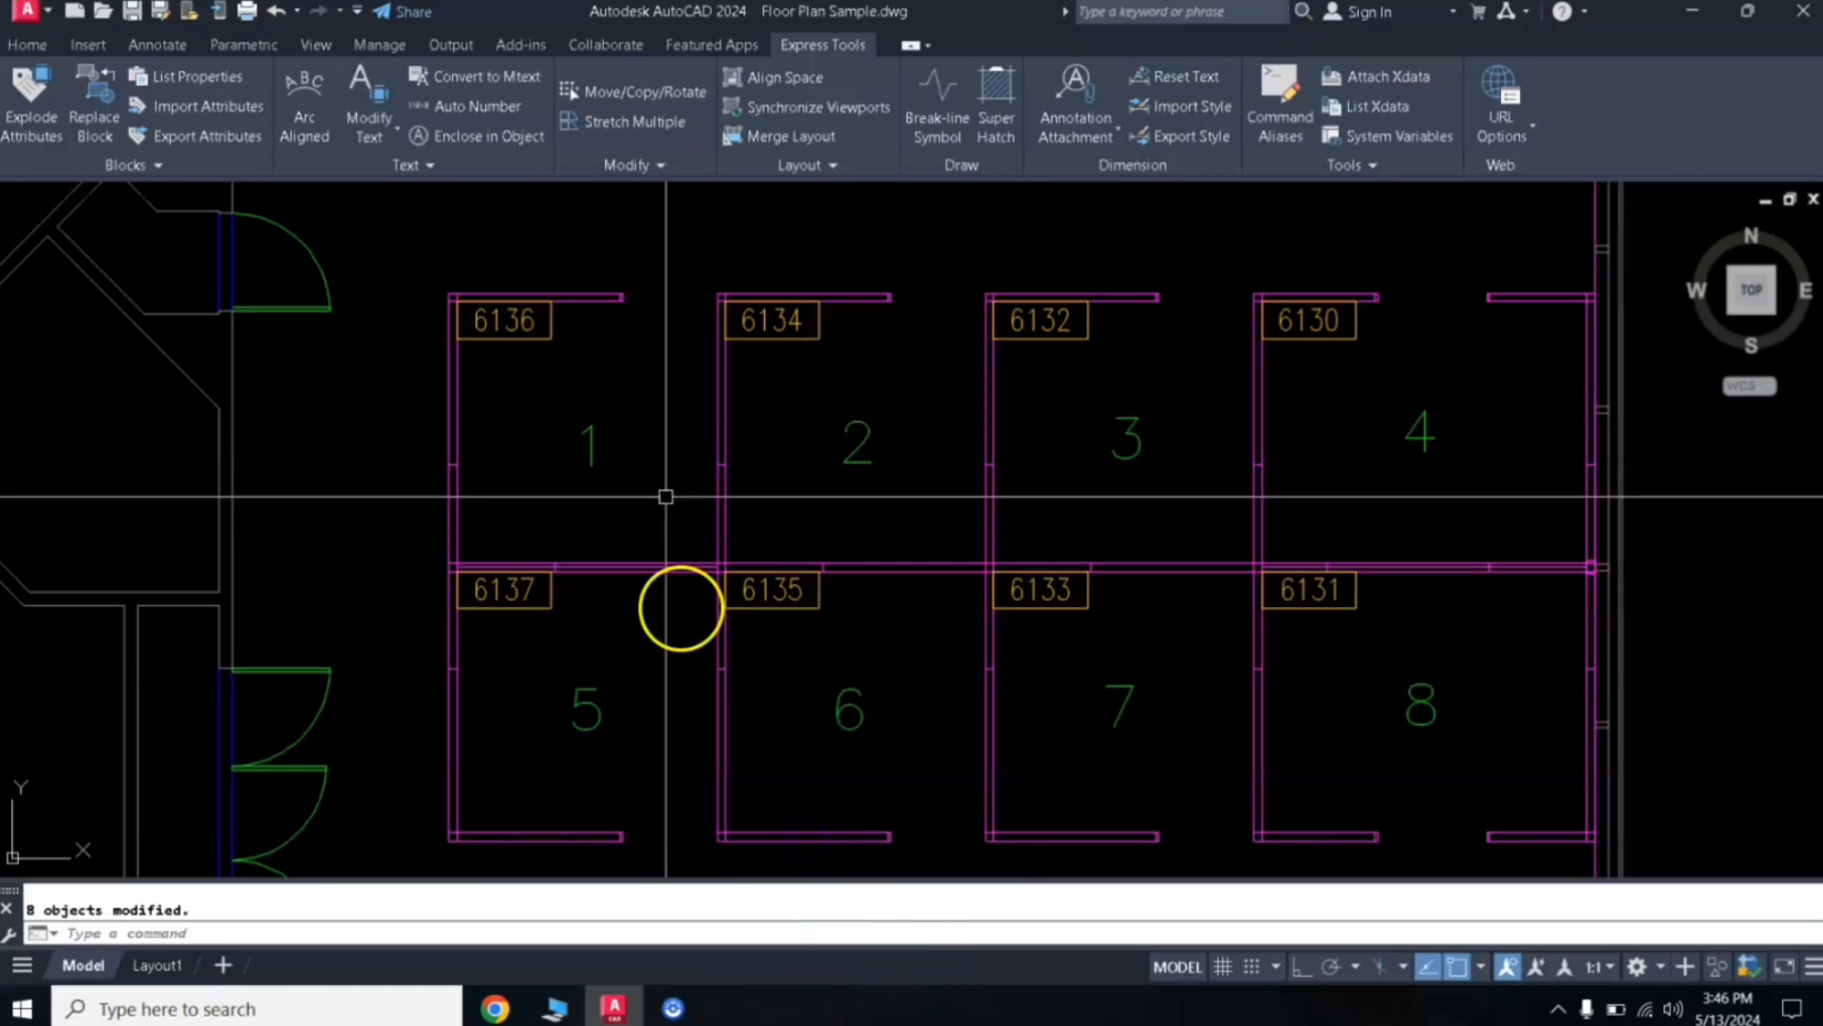
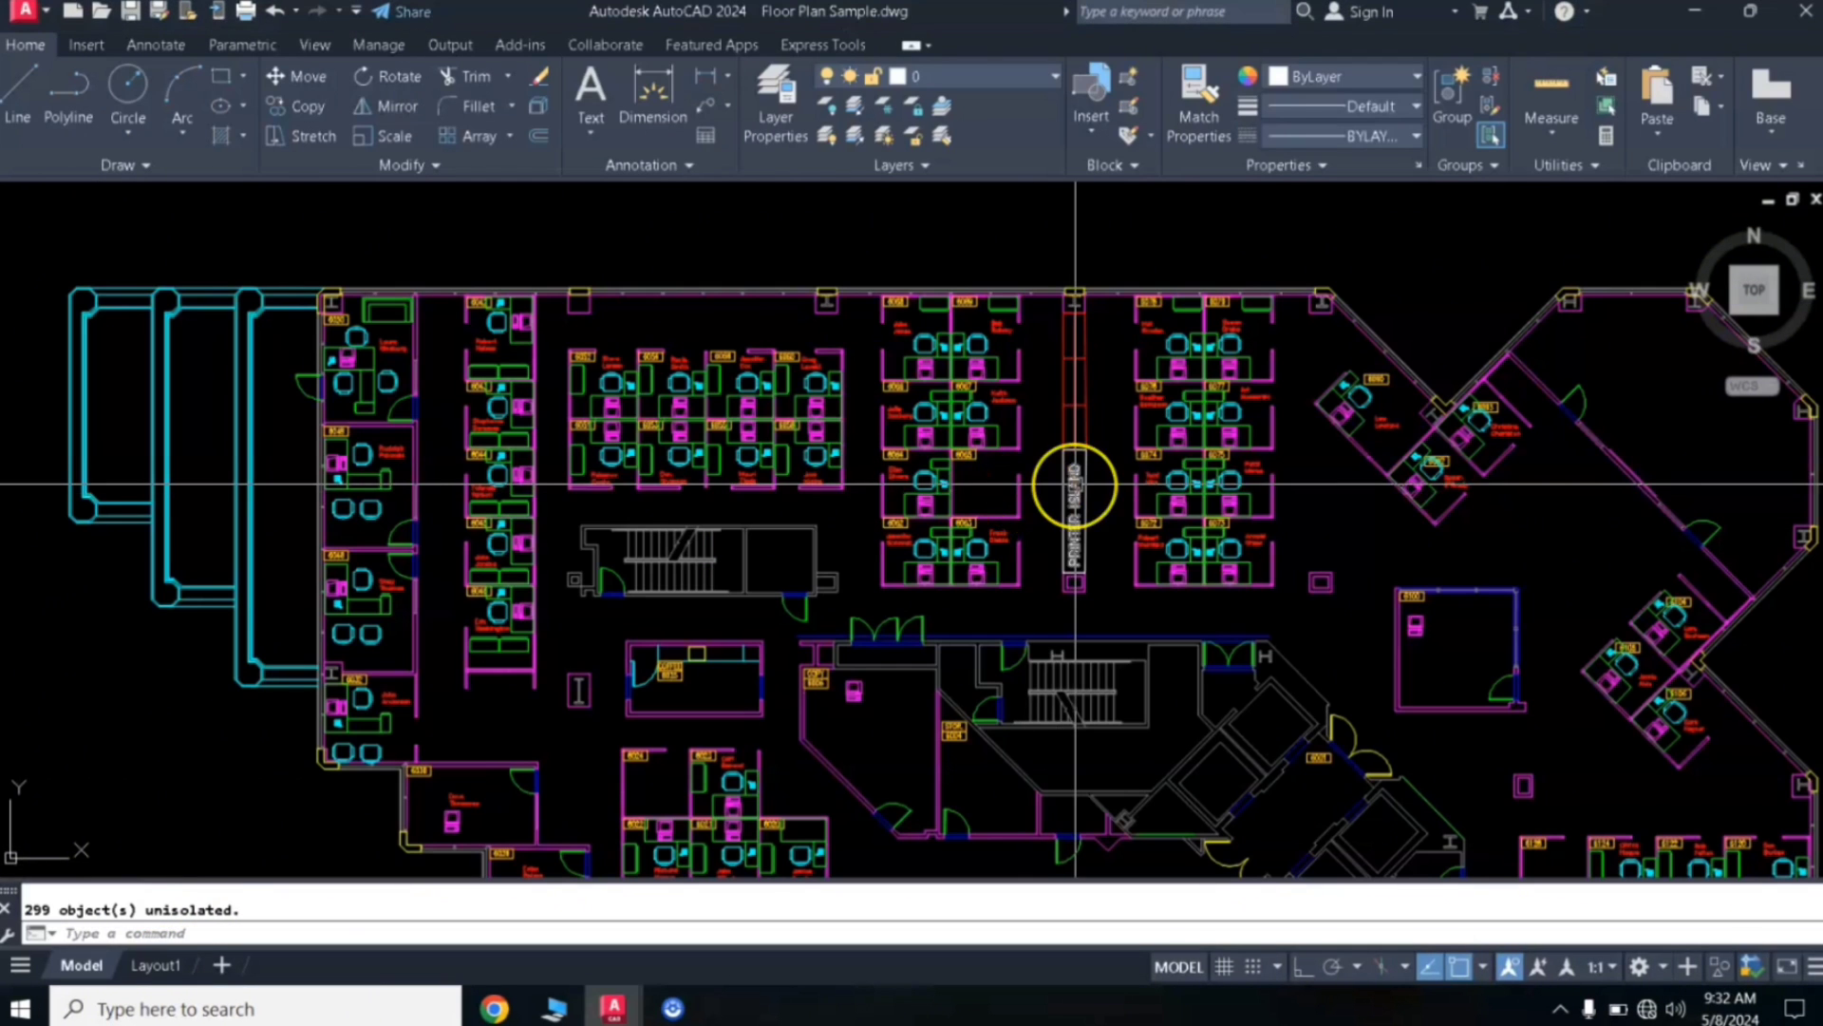
Hide the eight-cubicle block above the stairwell and the blue-walled room on the floor plan's east side using HIDEOBJECTS
scroll(1054, 481, "up", 3)
scroll(1058, 456, "down", 3)
mouse_move(1052, 441)
middle_mouse_down()
mouse_move(1068, 452)
mouse_move(1020, 452)
middle_mouse_up()
scroll(1067, 452, "up", 2)
scroll(1068, 452, "down", 2)
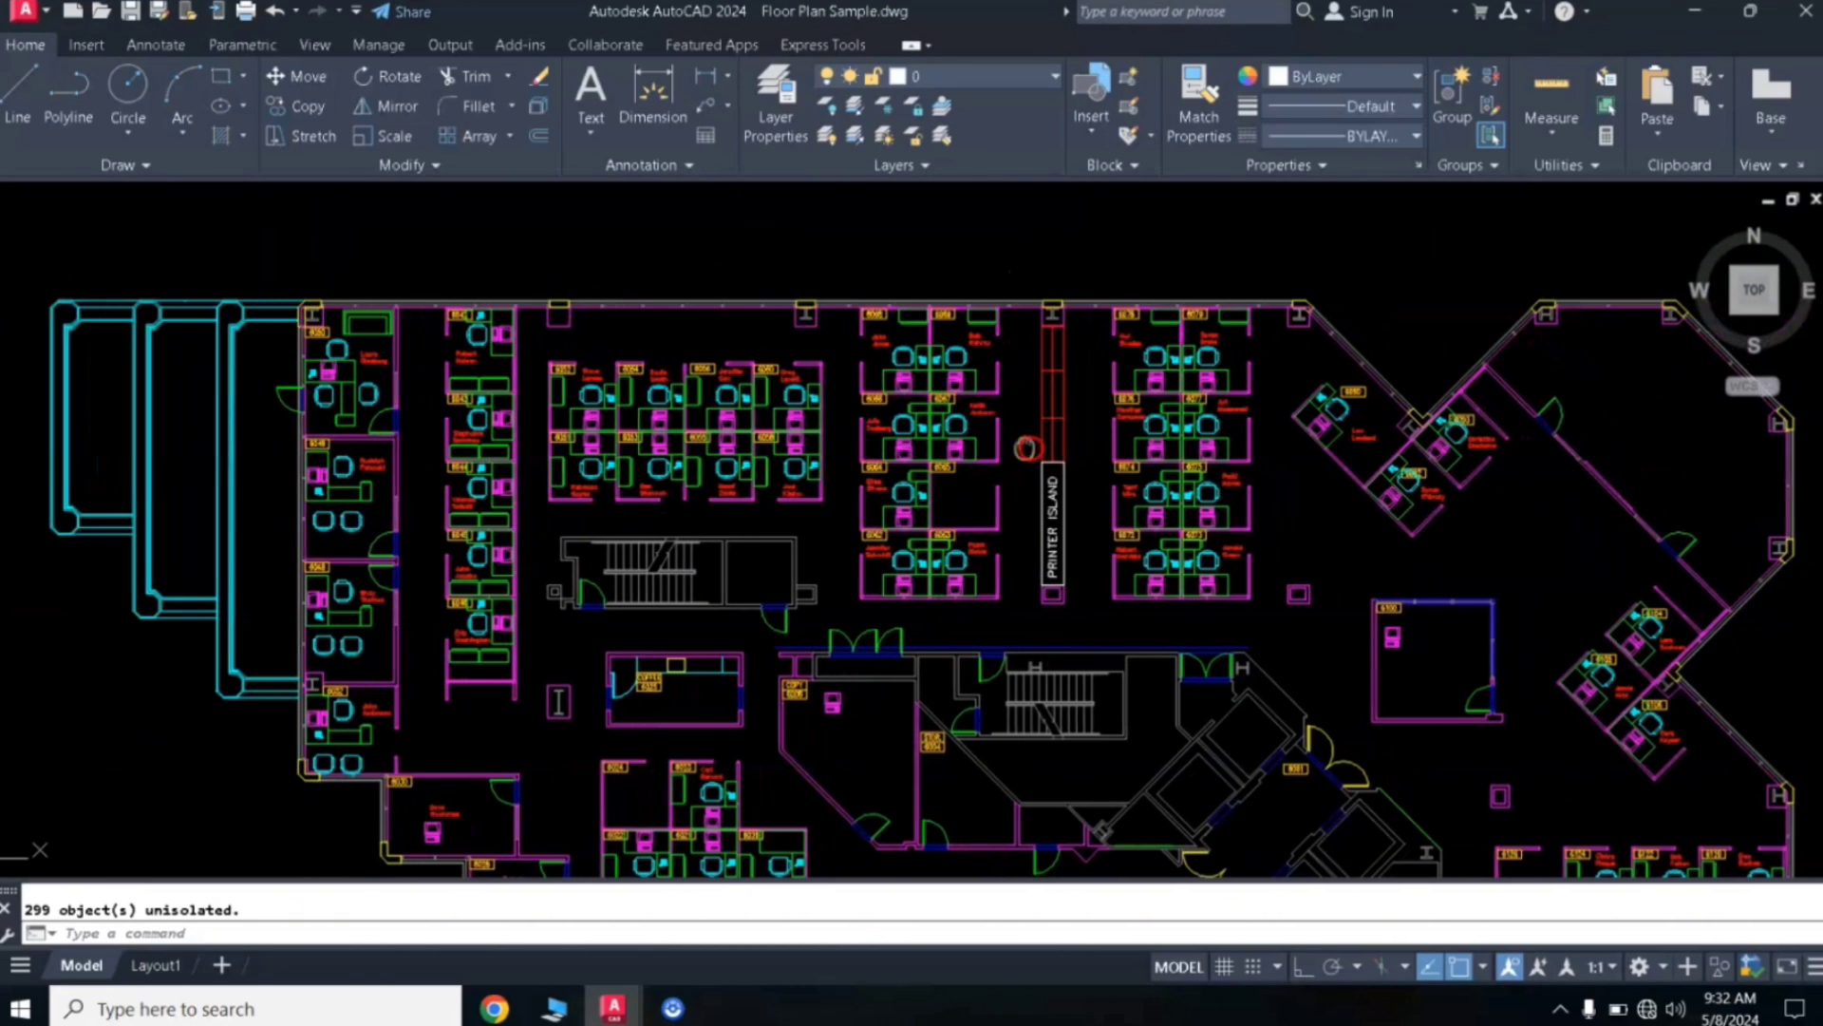
left_click(817, 504)
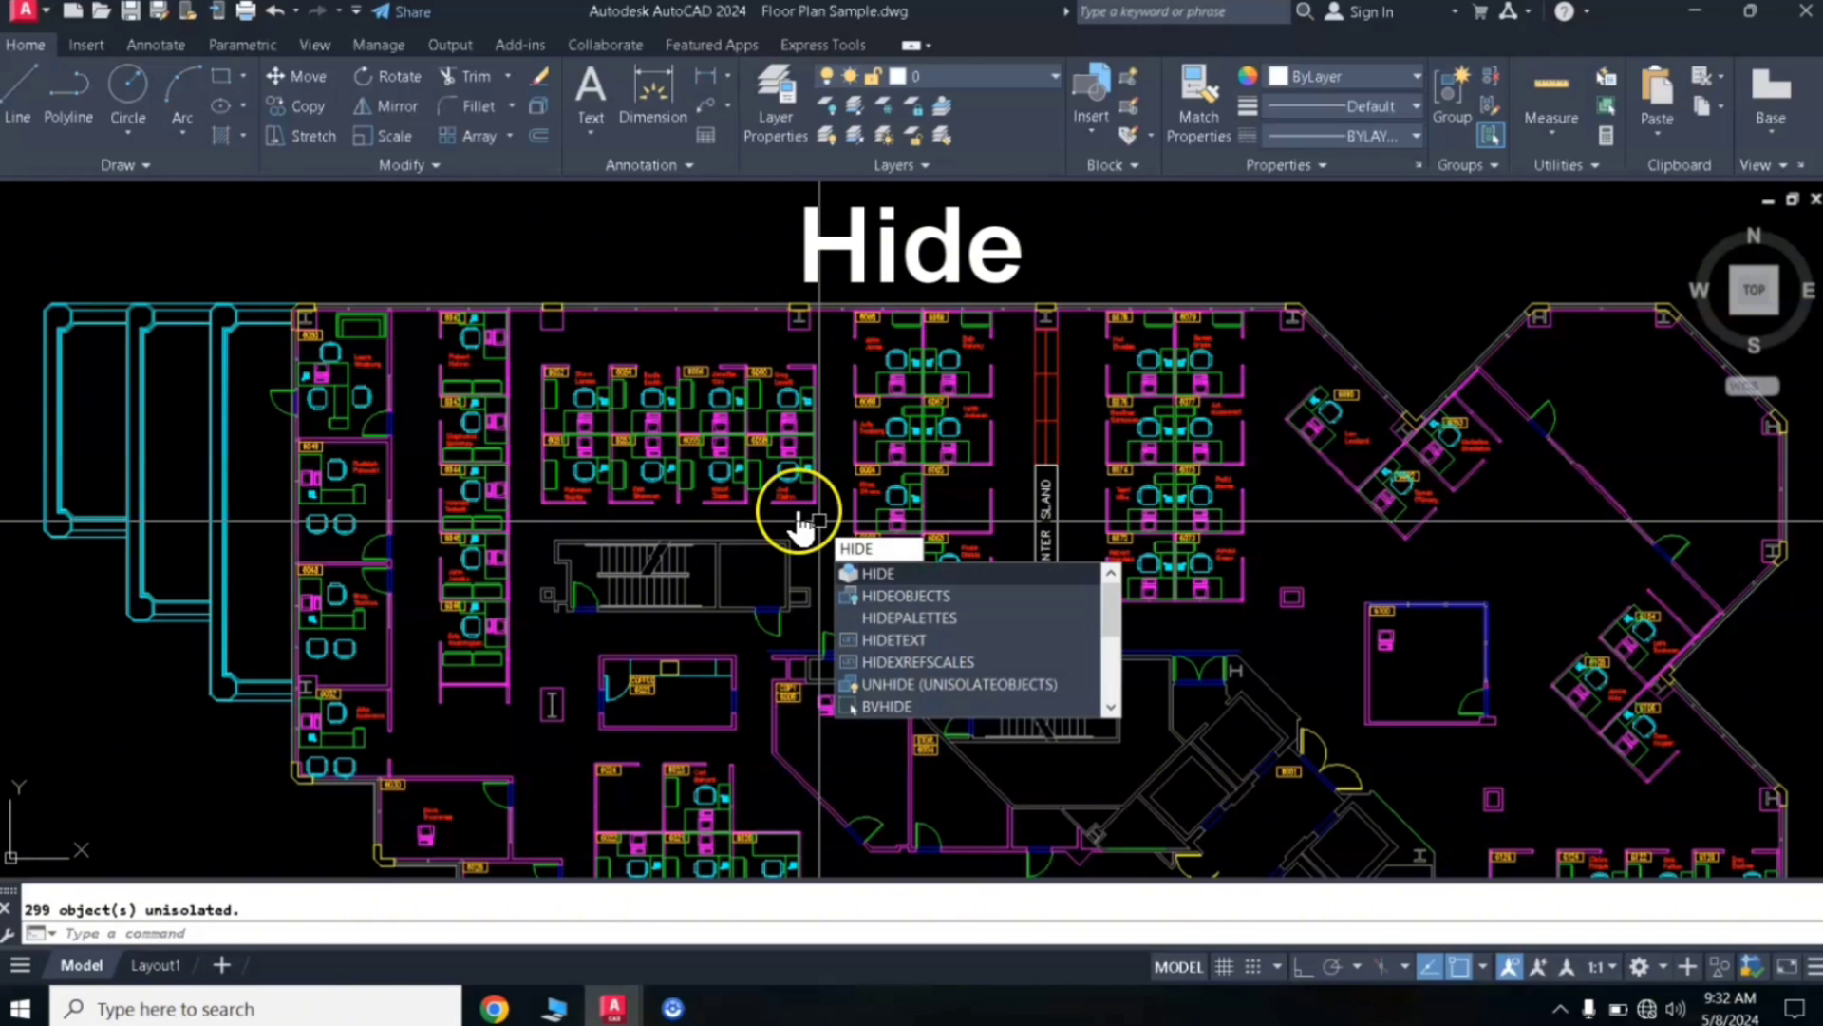
left_click(887, 579)
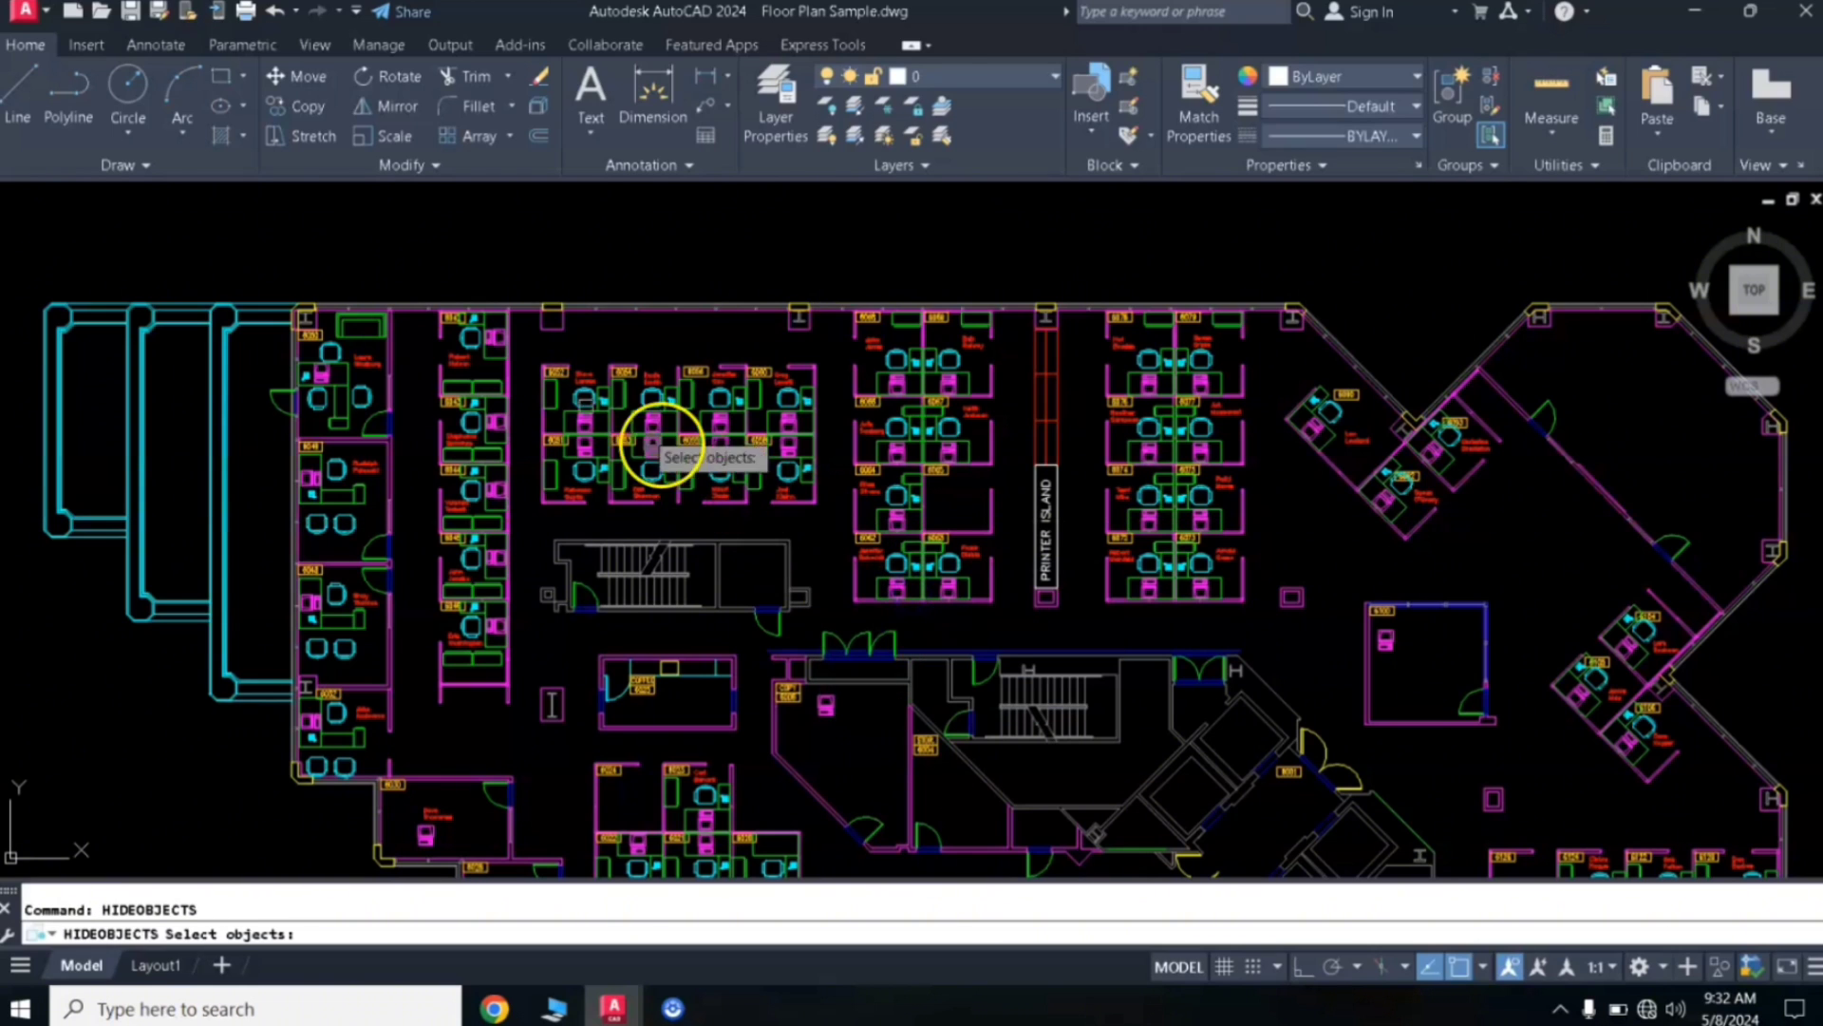
left_click(534, 350)
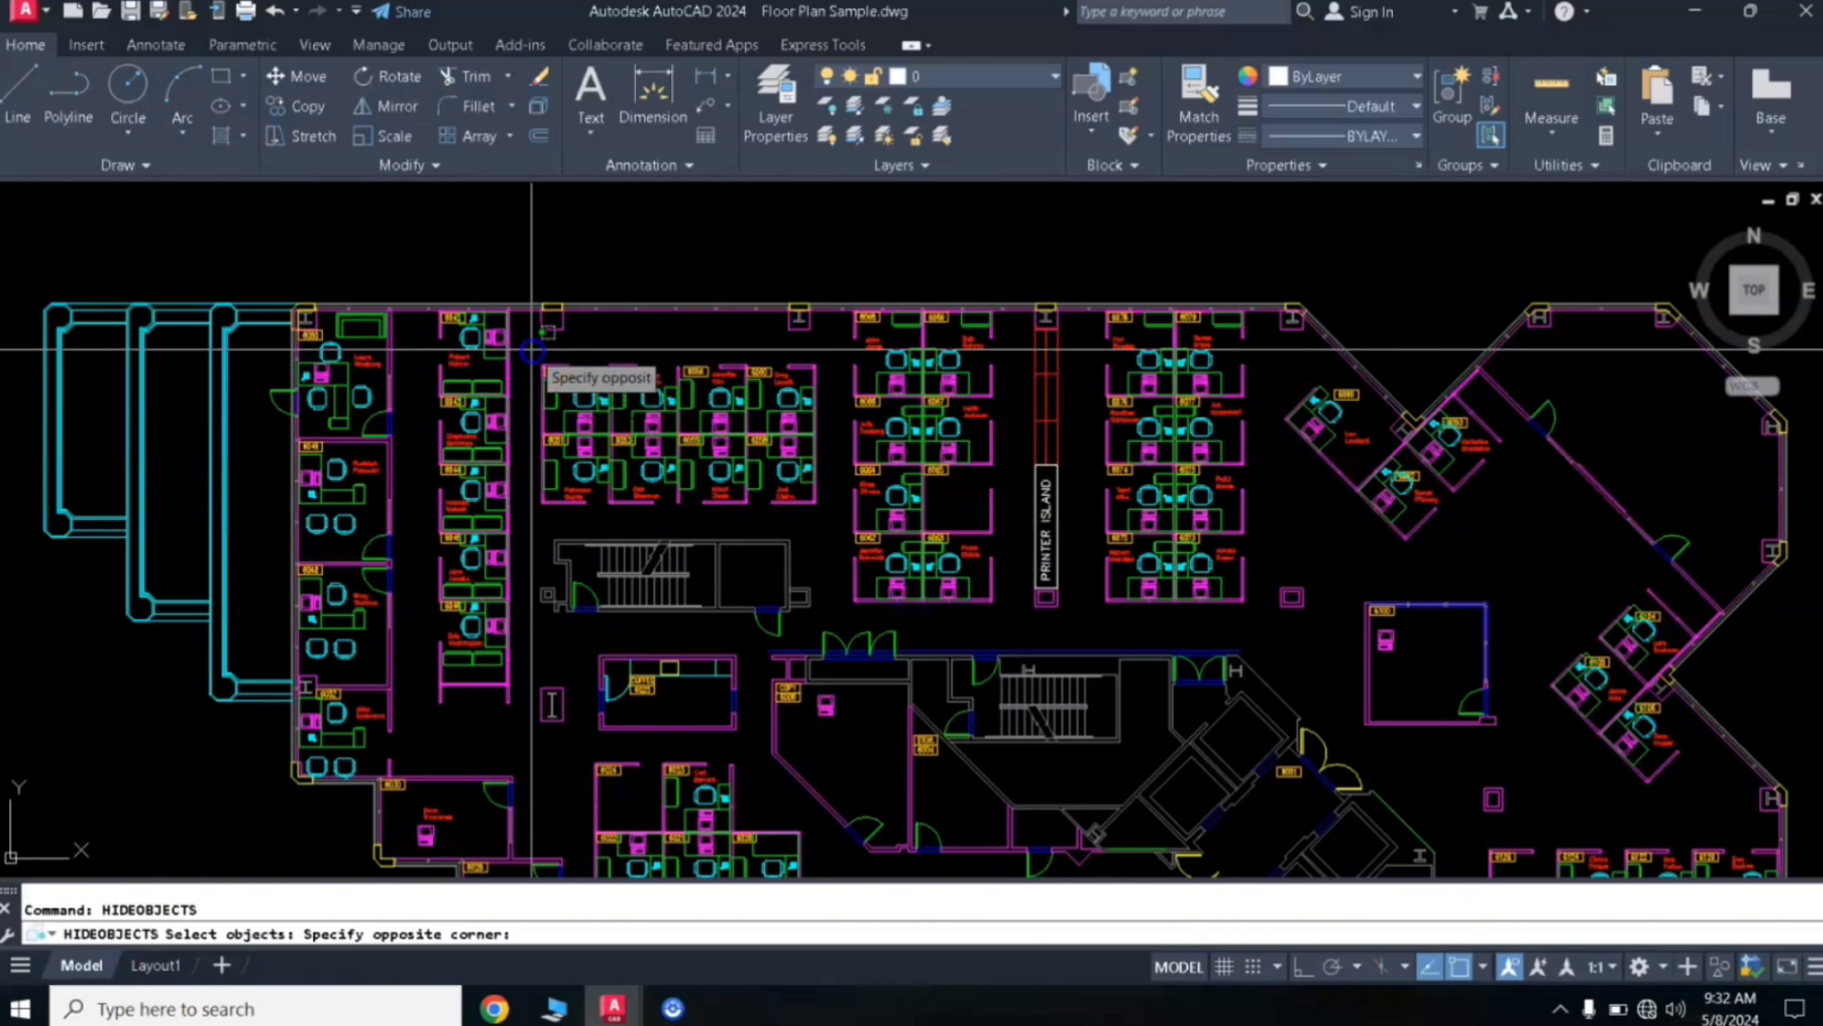
left_click(823, 518)
left_click(1347, 575)
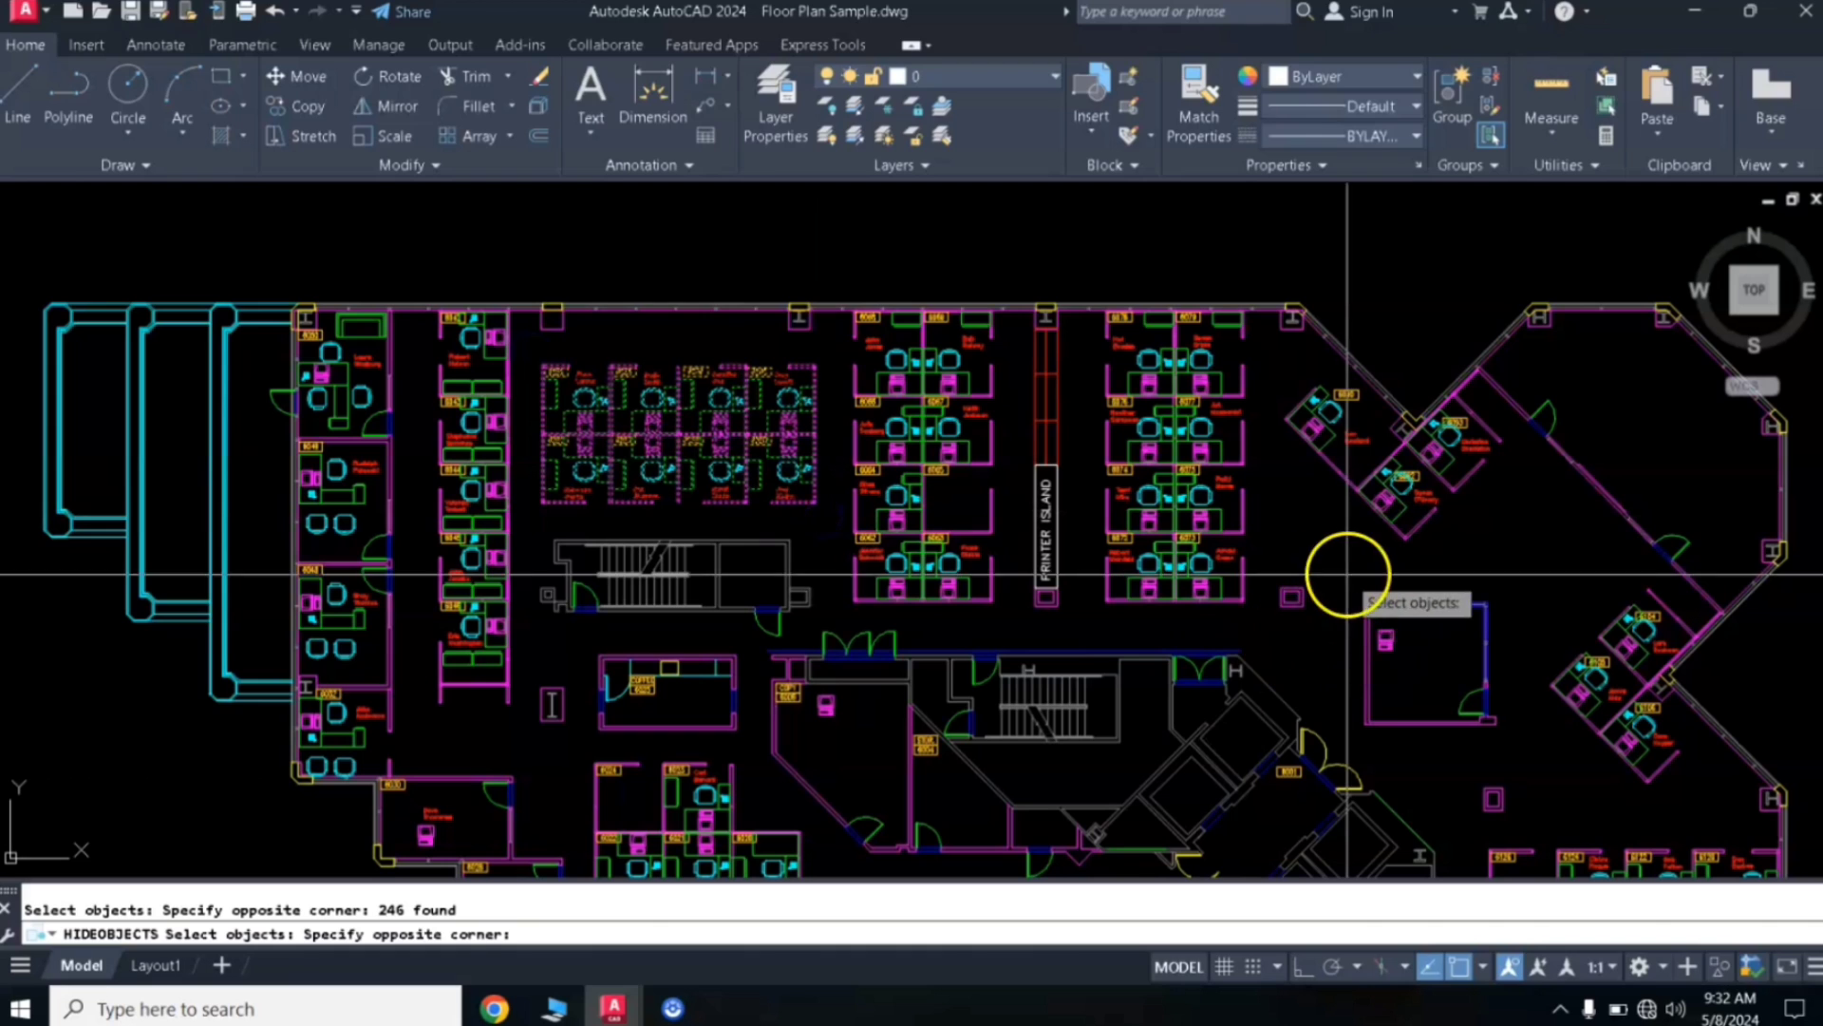
left_click(1517, 746)
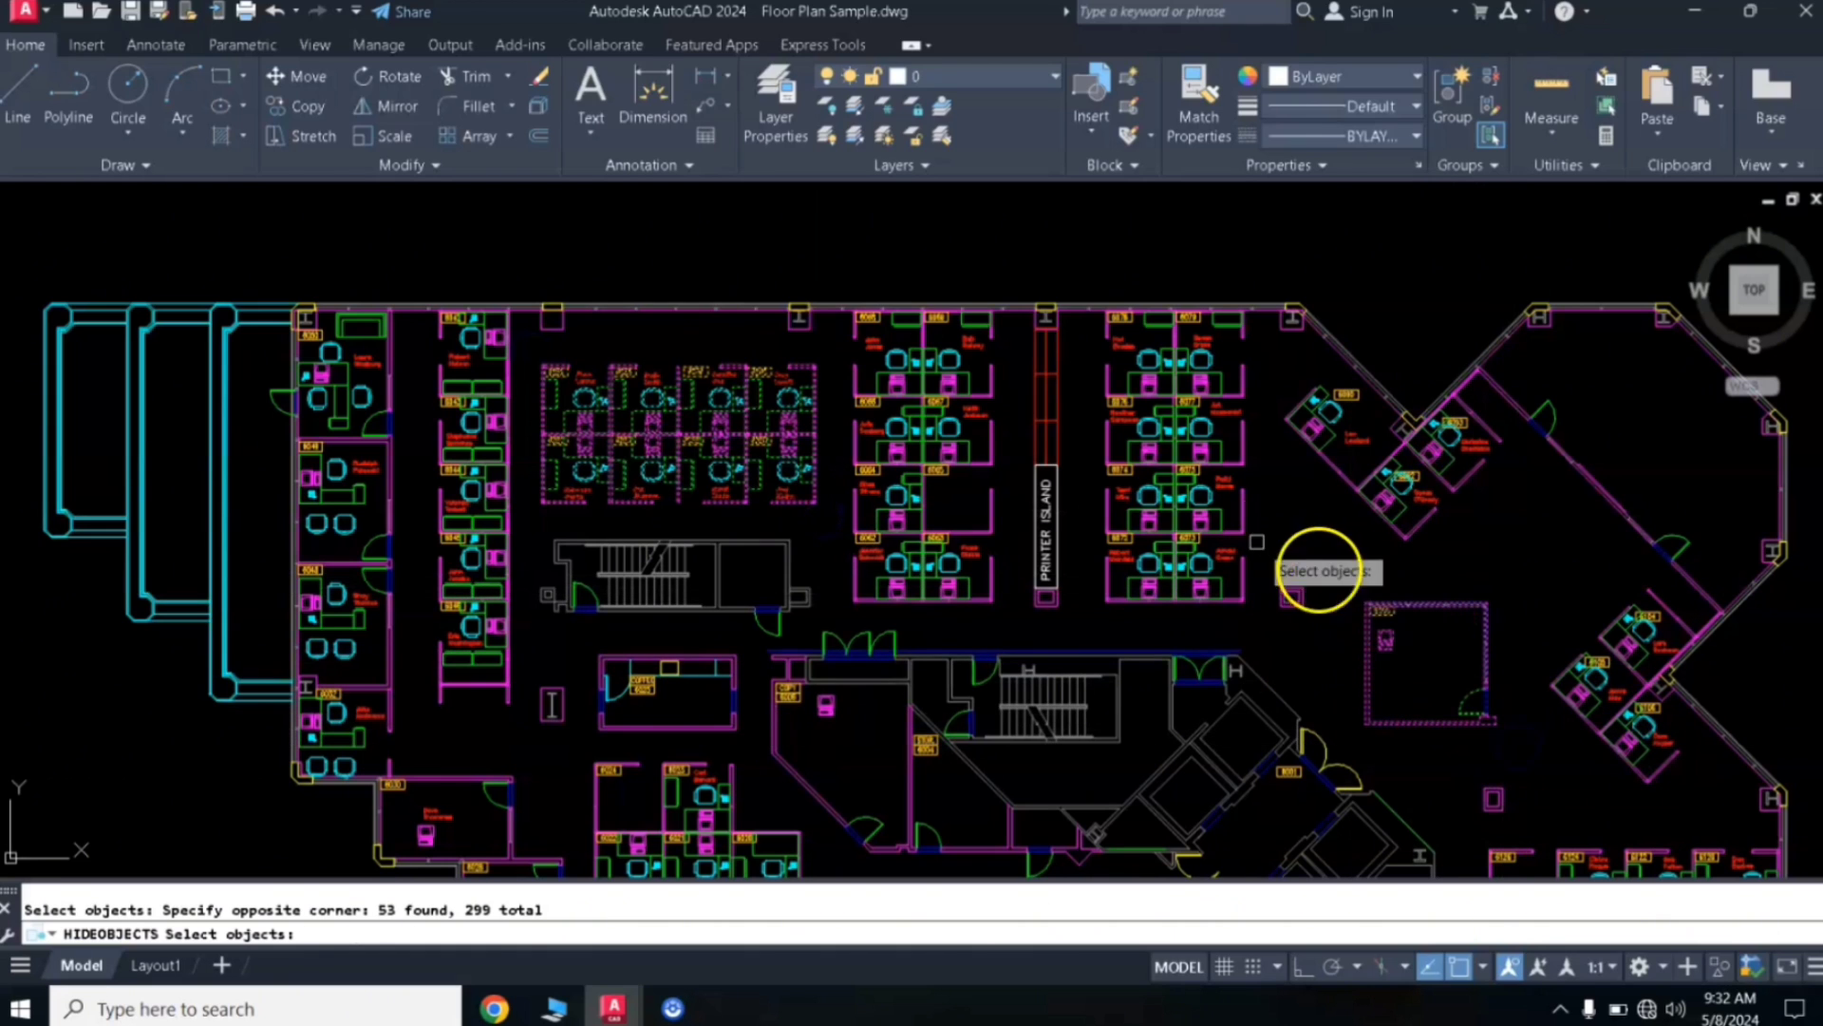
key("Return")
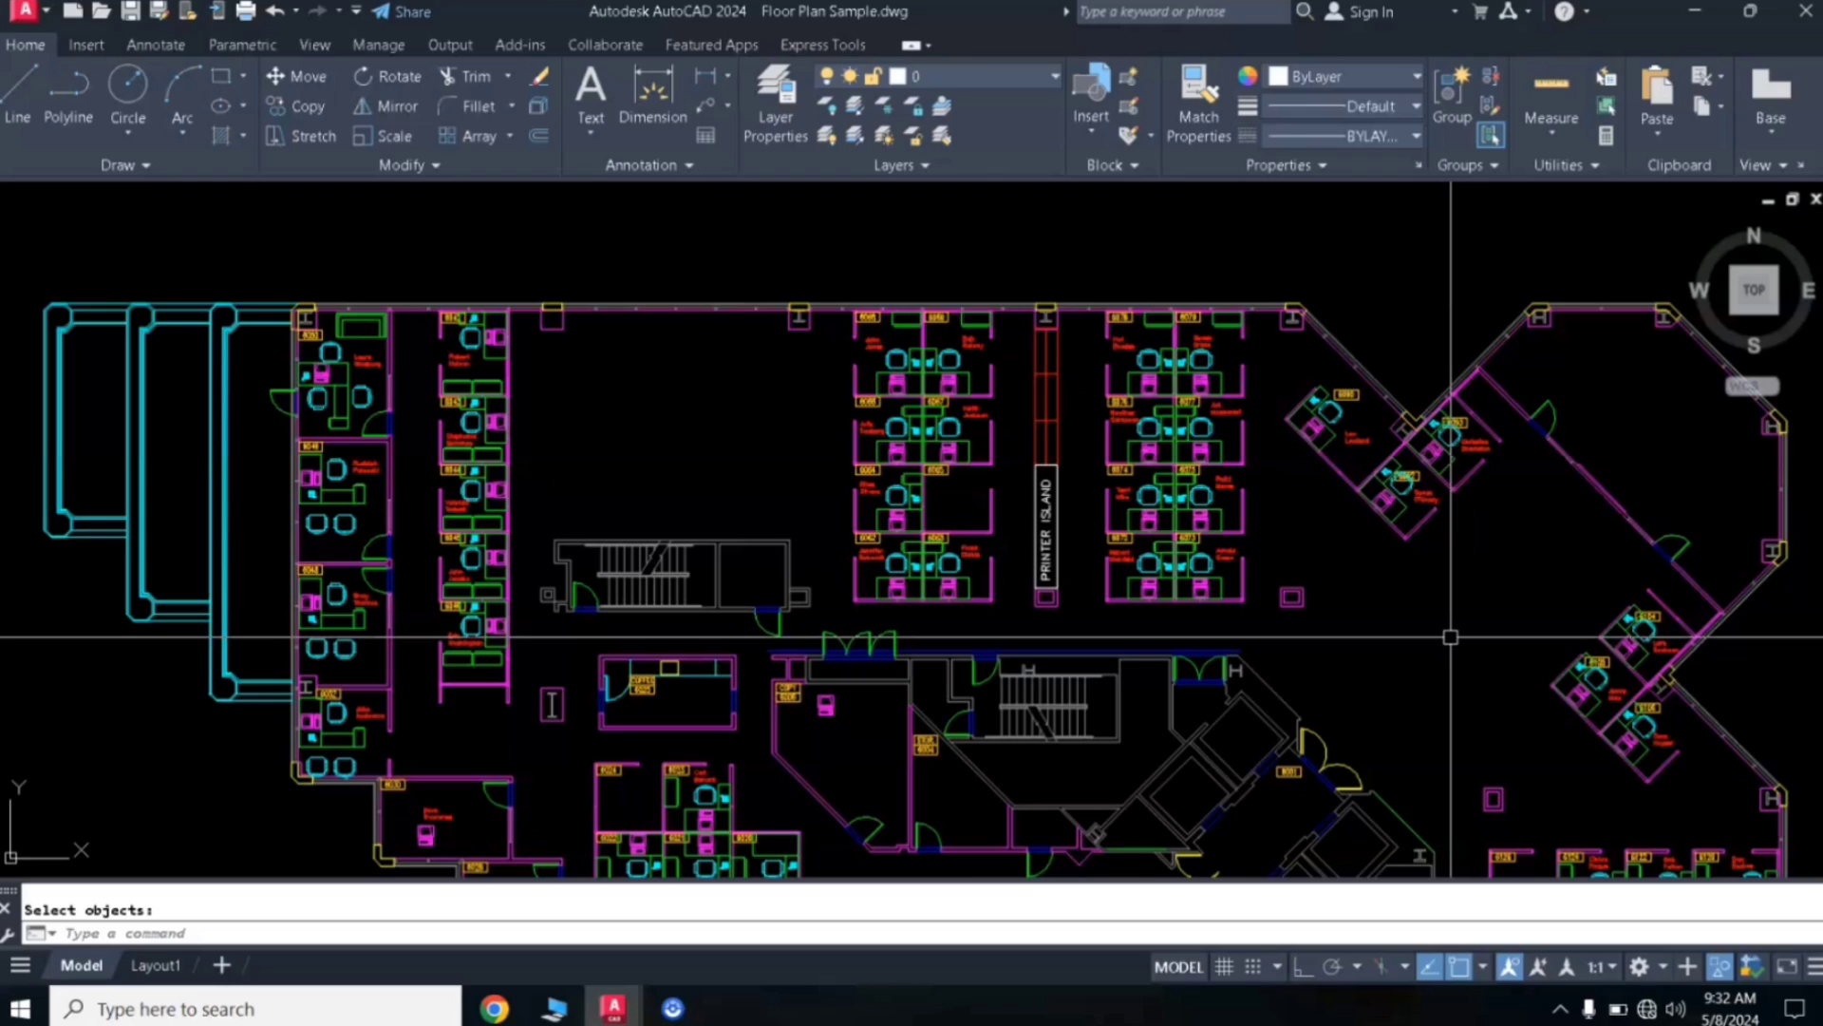
Restore all hidden objects in the floor plan with UNHIDE (UNISOLATEOBJECTS)
type("UNHIDE")
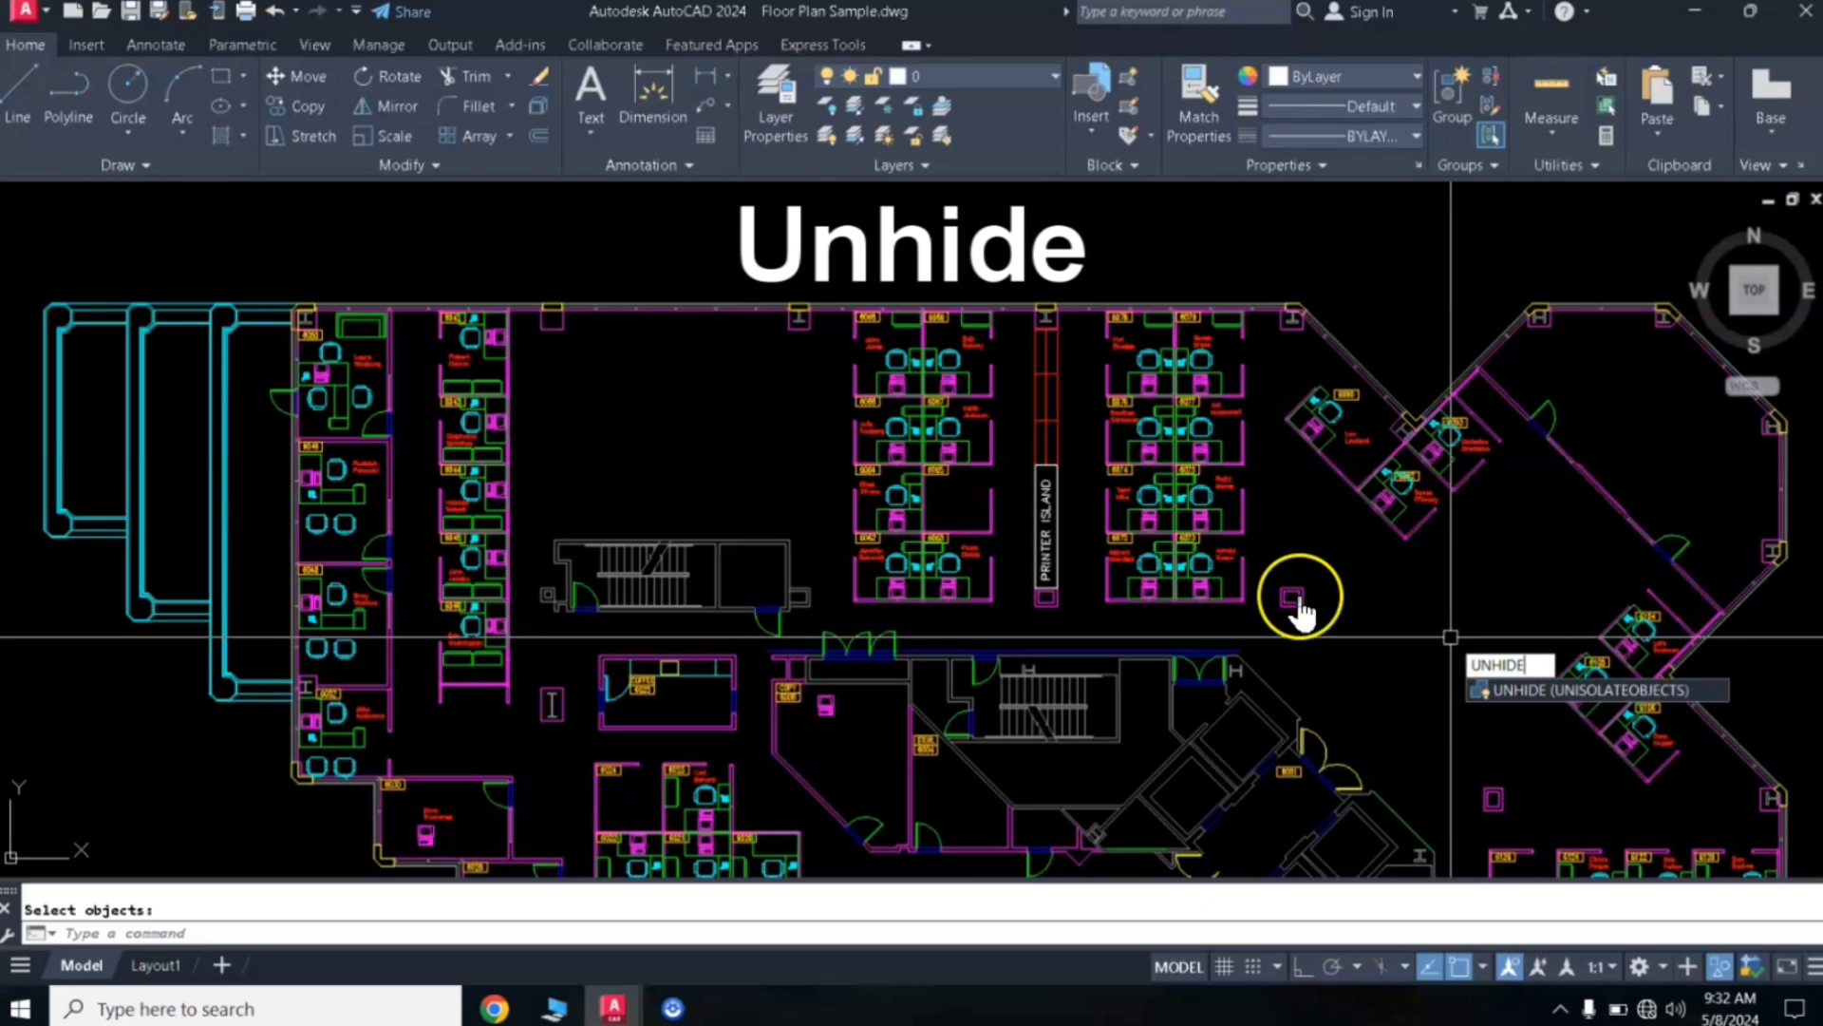
left_click(1515, 692)
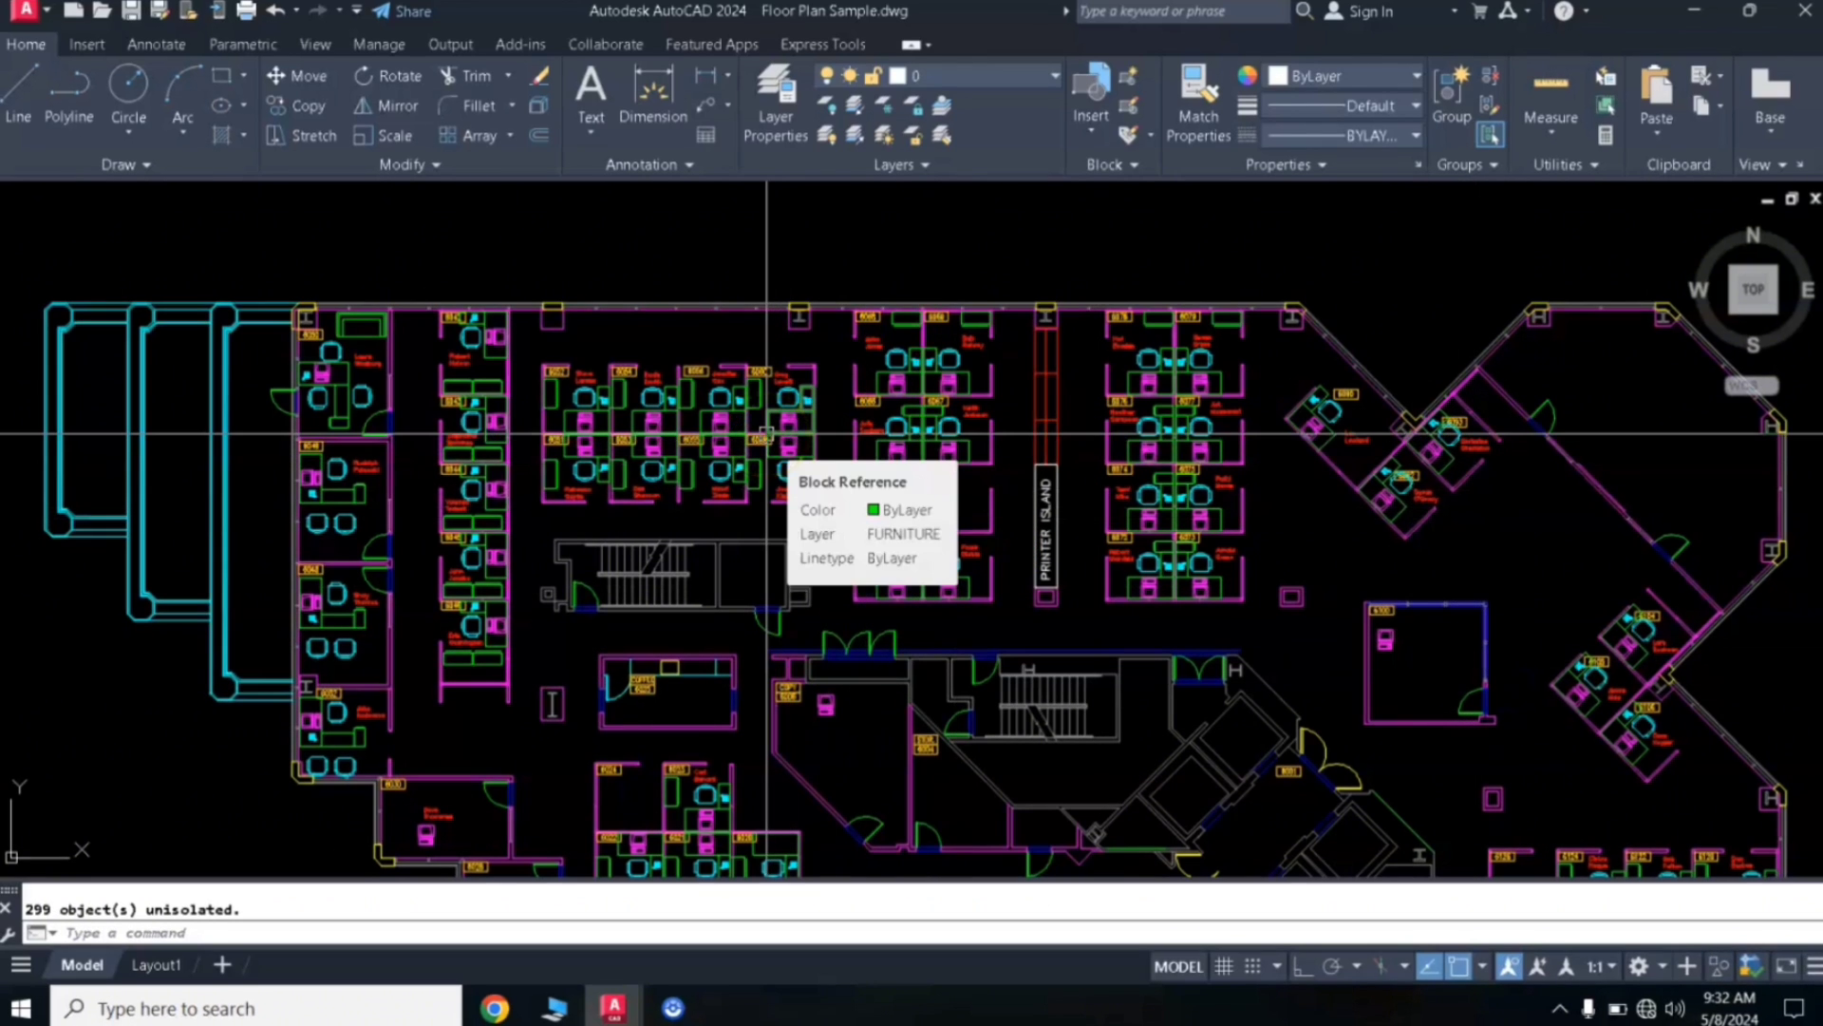
left_click(745, 414)
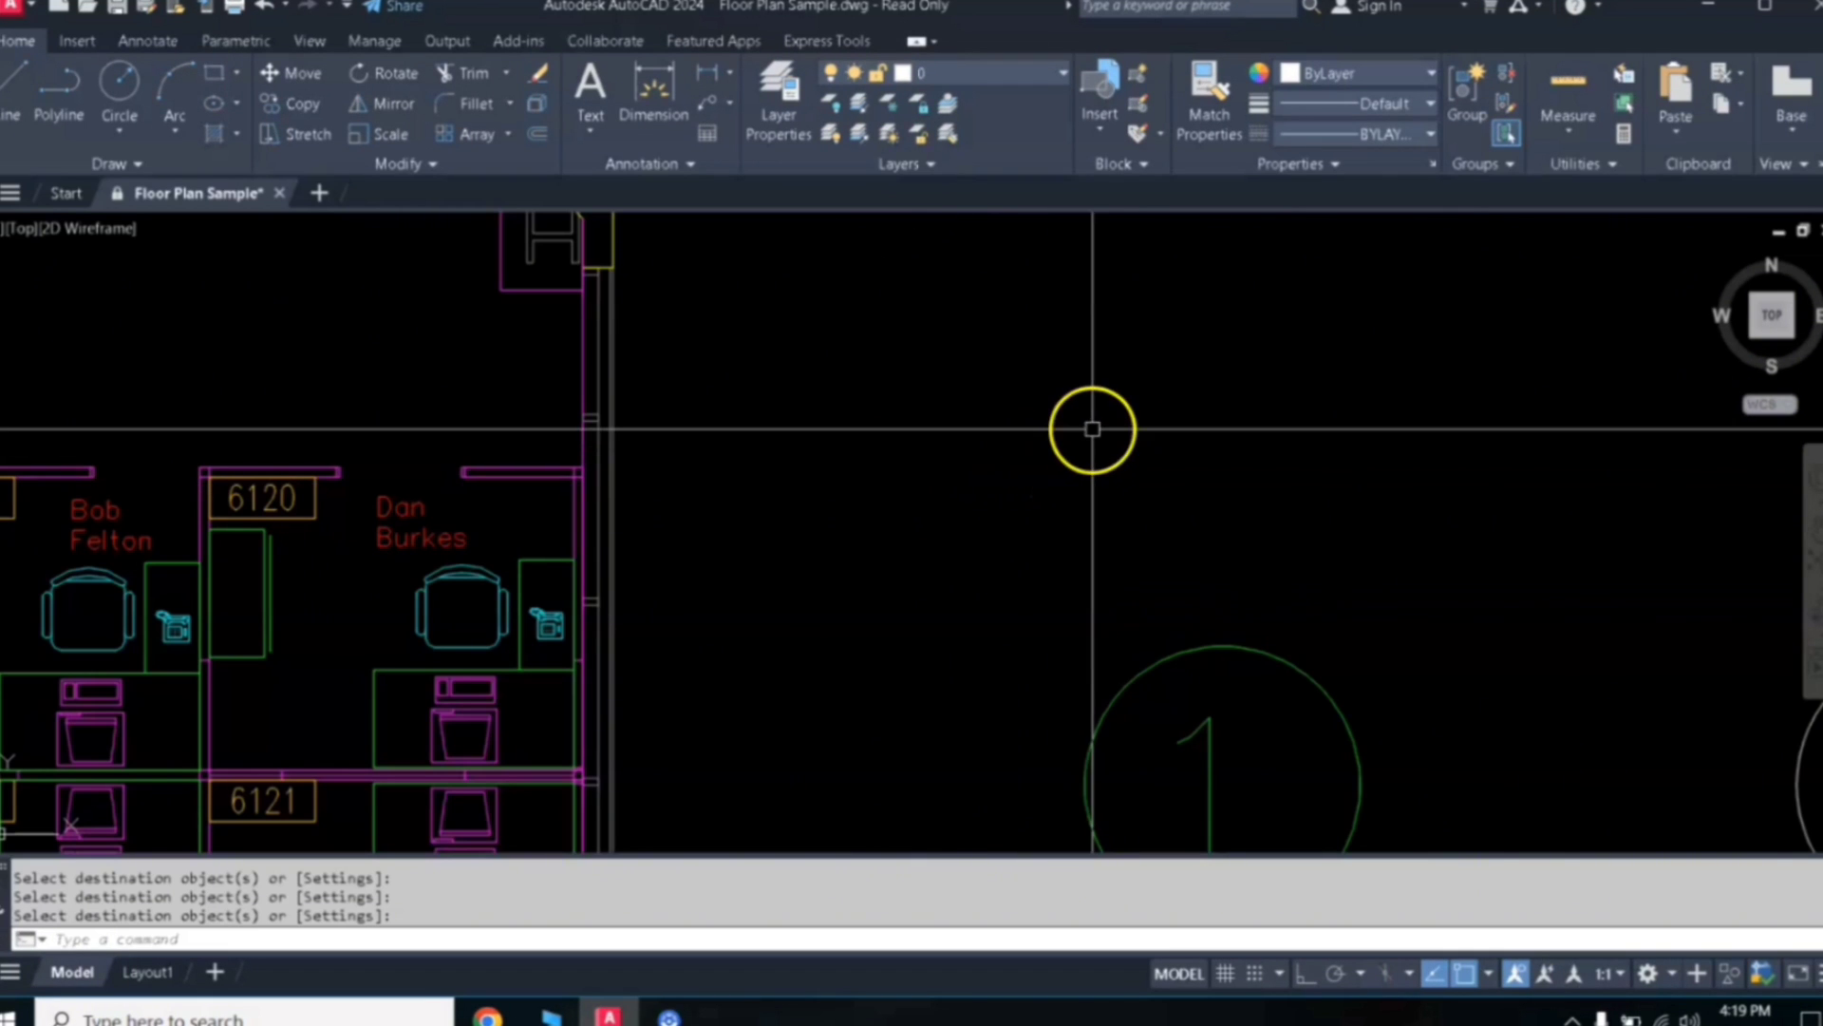
With Ortho on, draw a vertical line about 11 feet long above circle 1 and a horizontal line crossing its upper part
middle_click(994, 453)
scroll(994, 453, "down", 3)
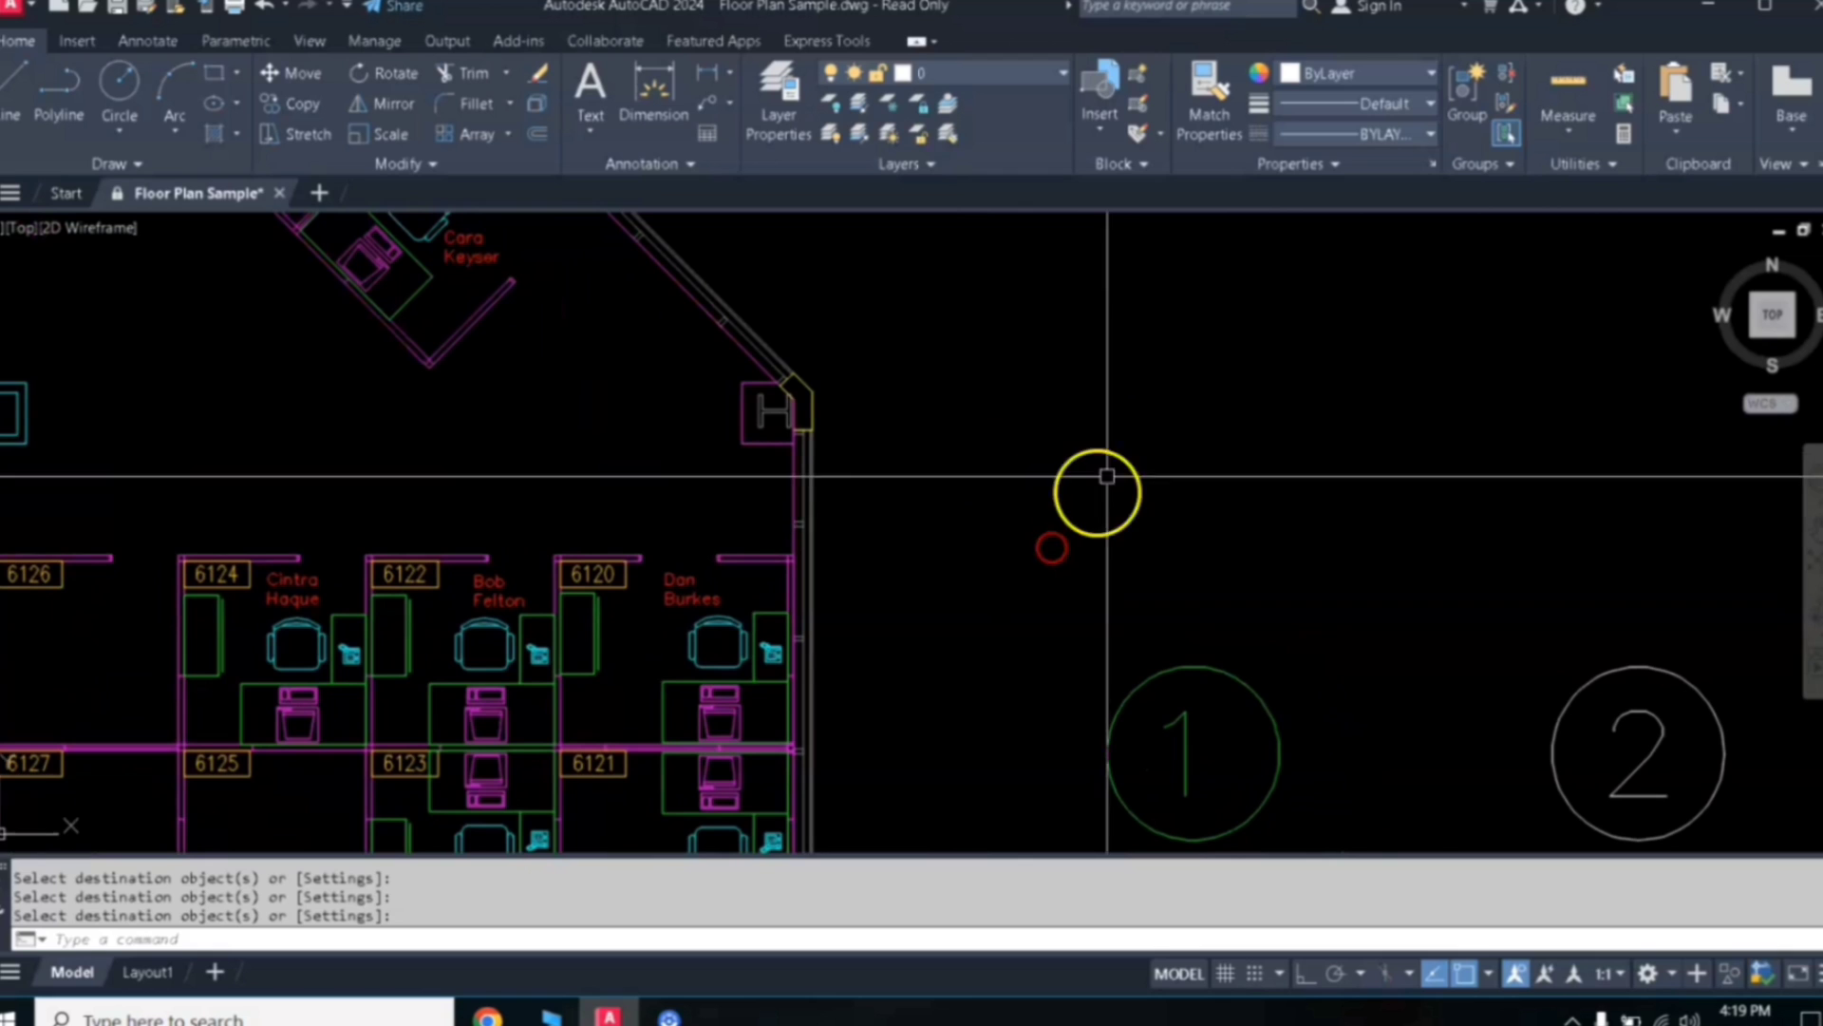
scroll(1029, 504, "up", 2)
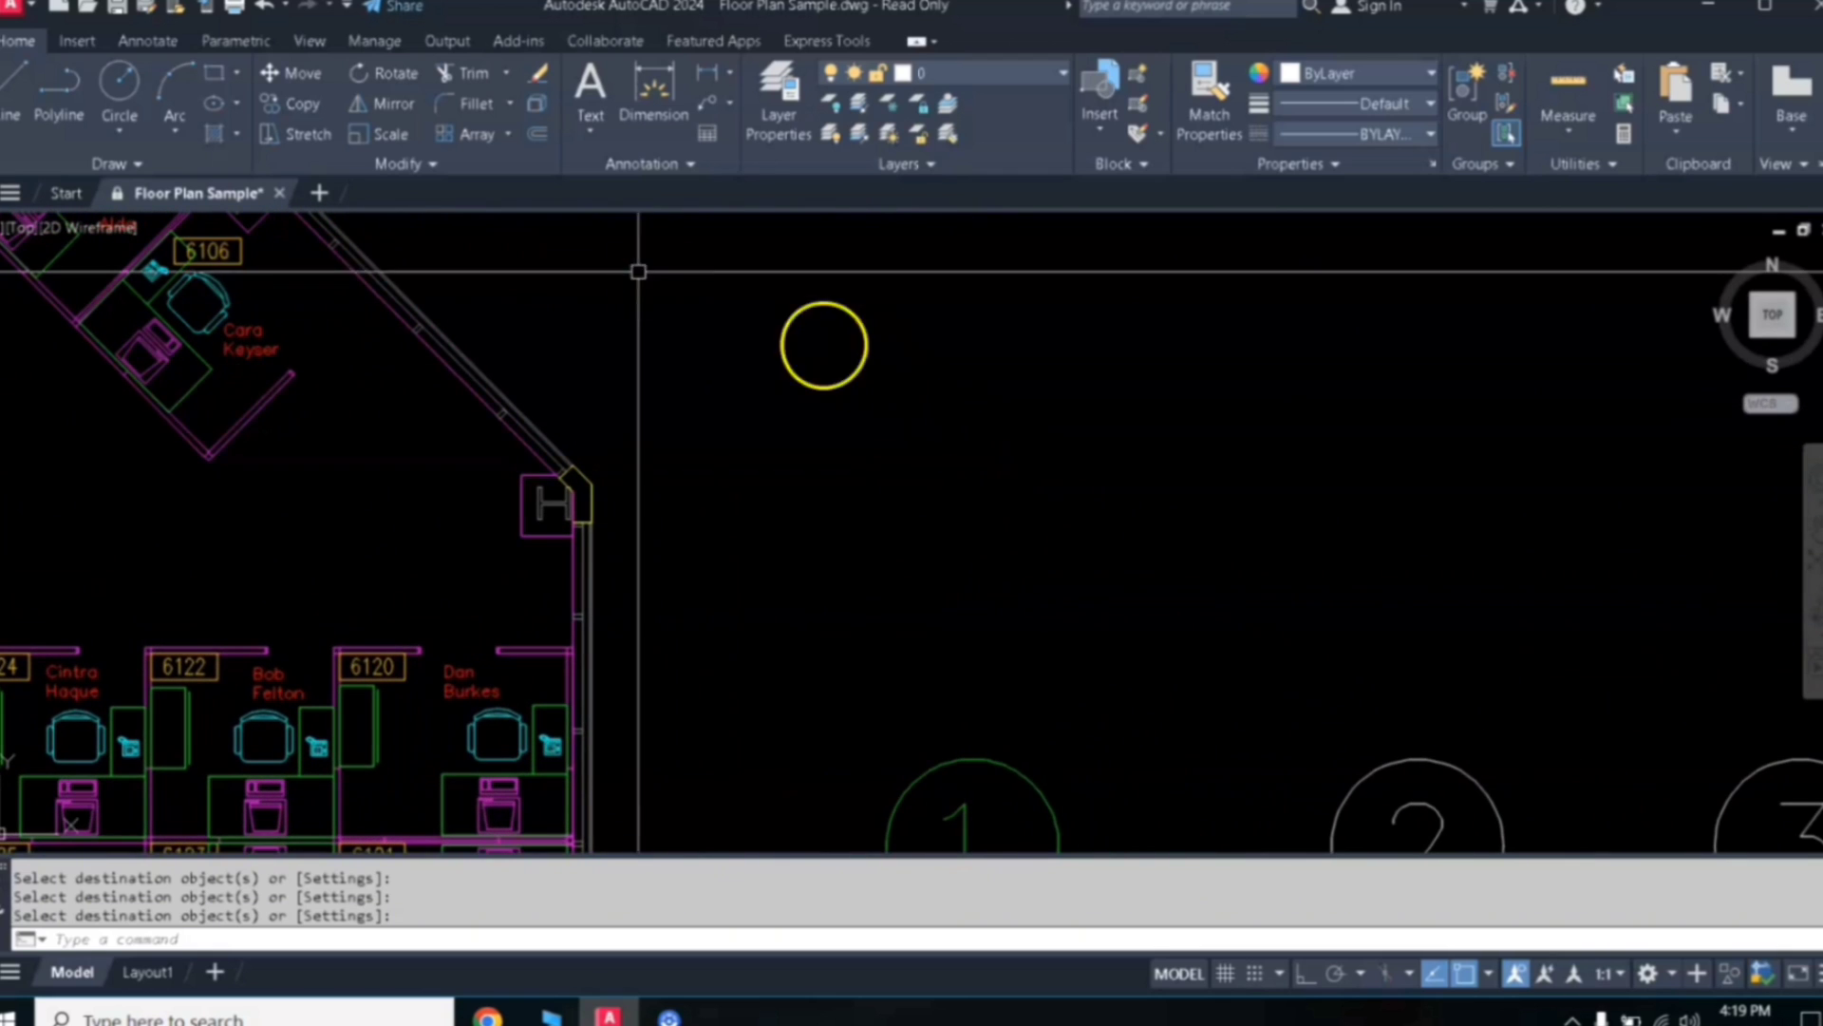
type("L")
key("Return")
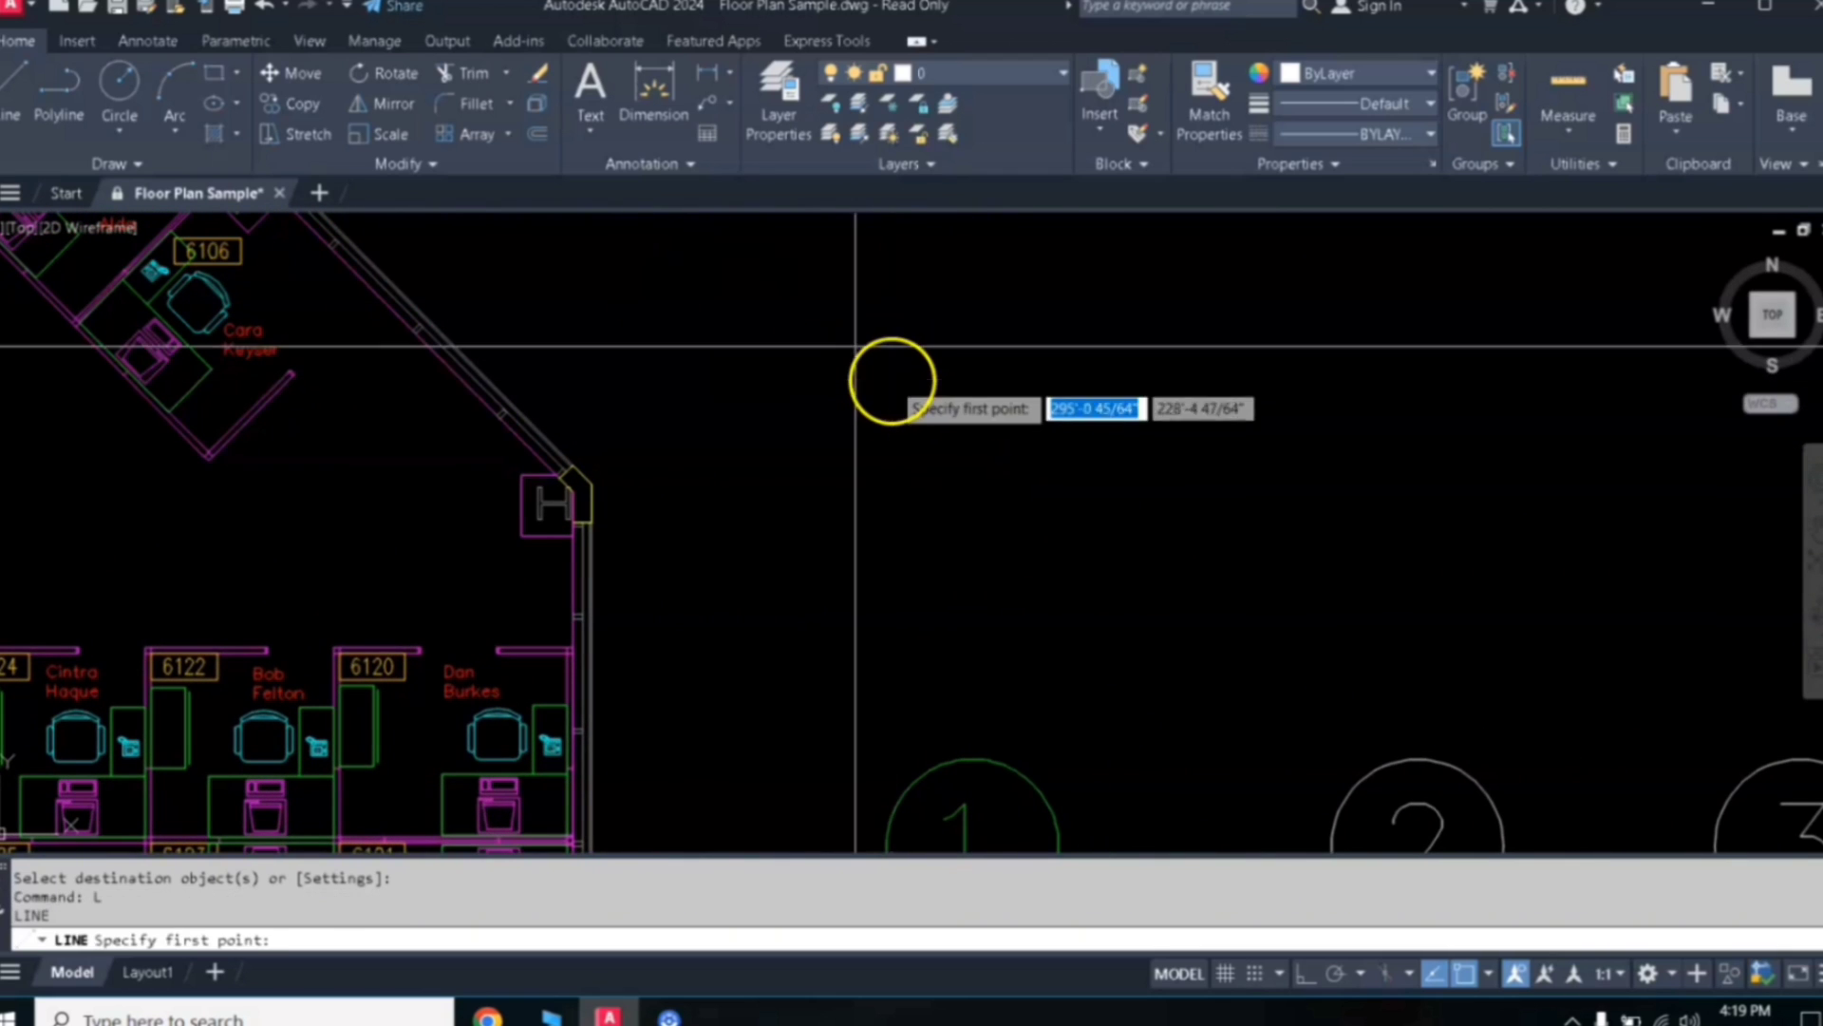
left_click(850, 316)
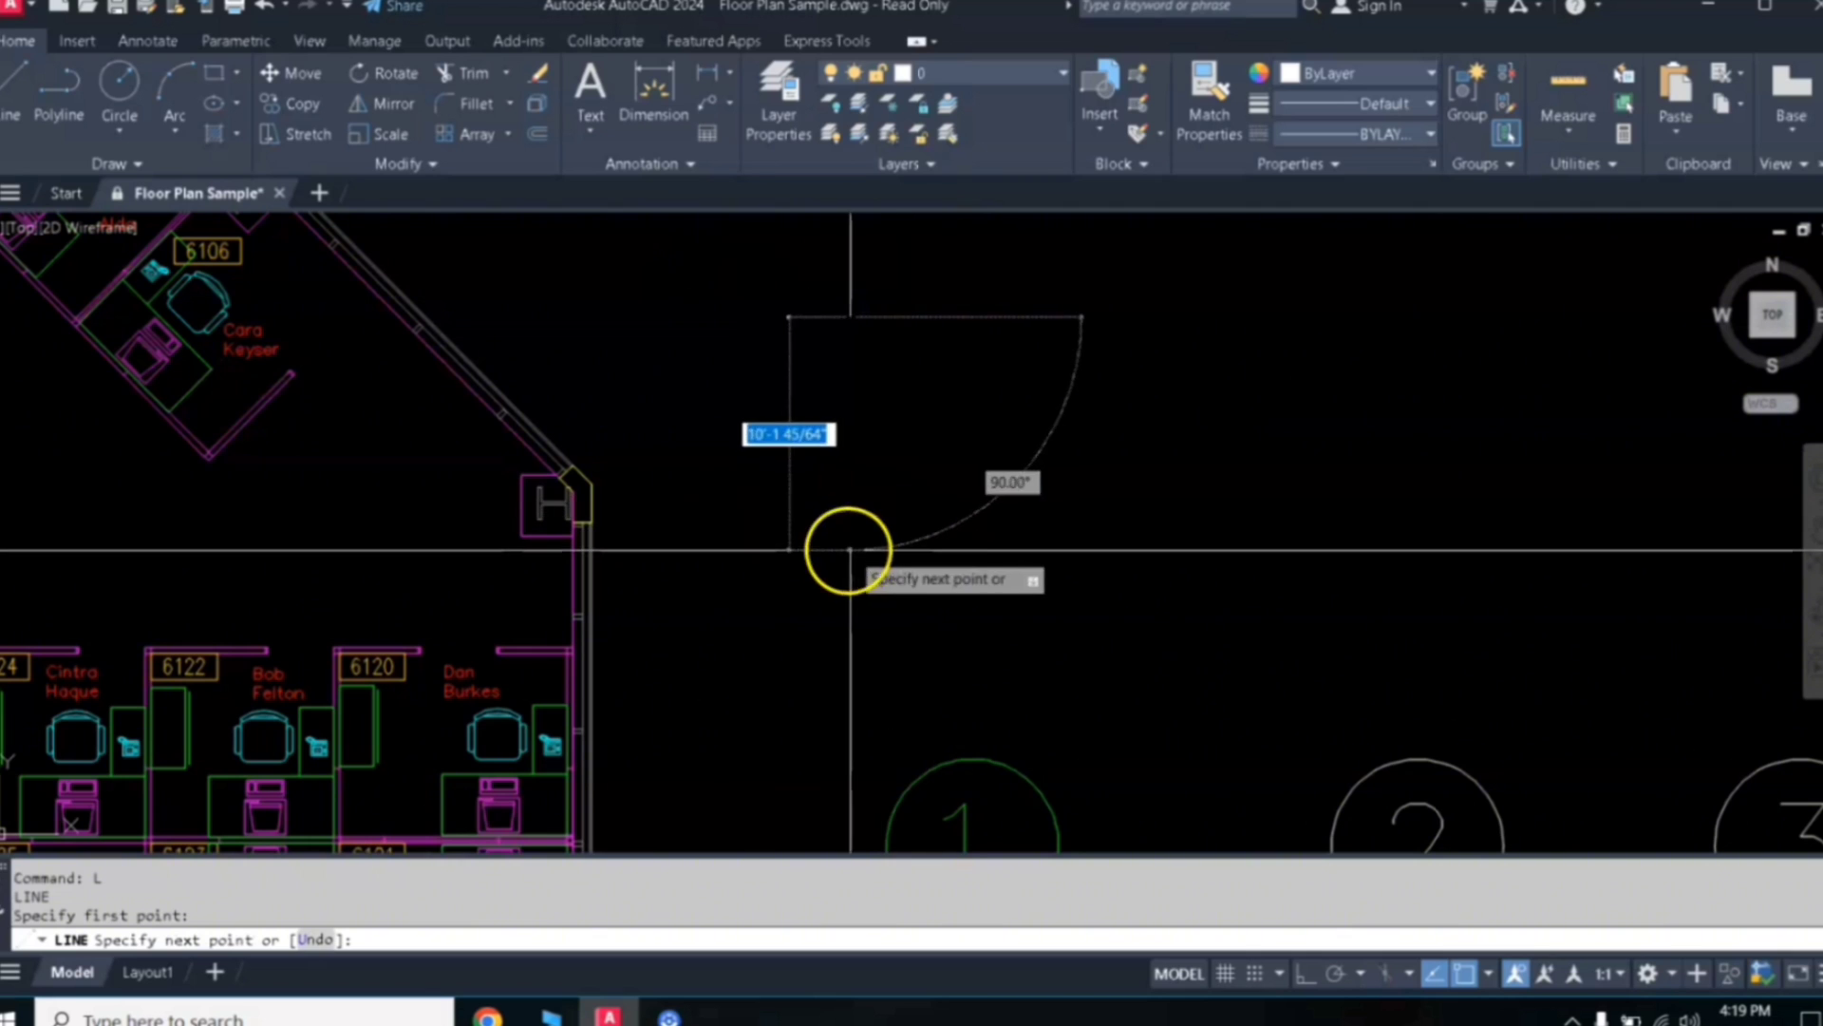
key("F8")
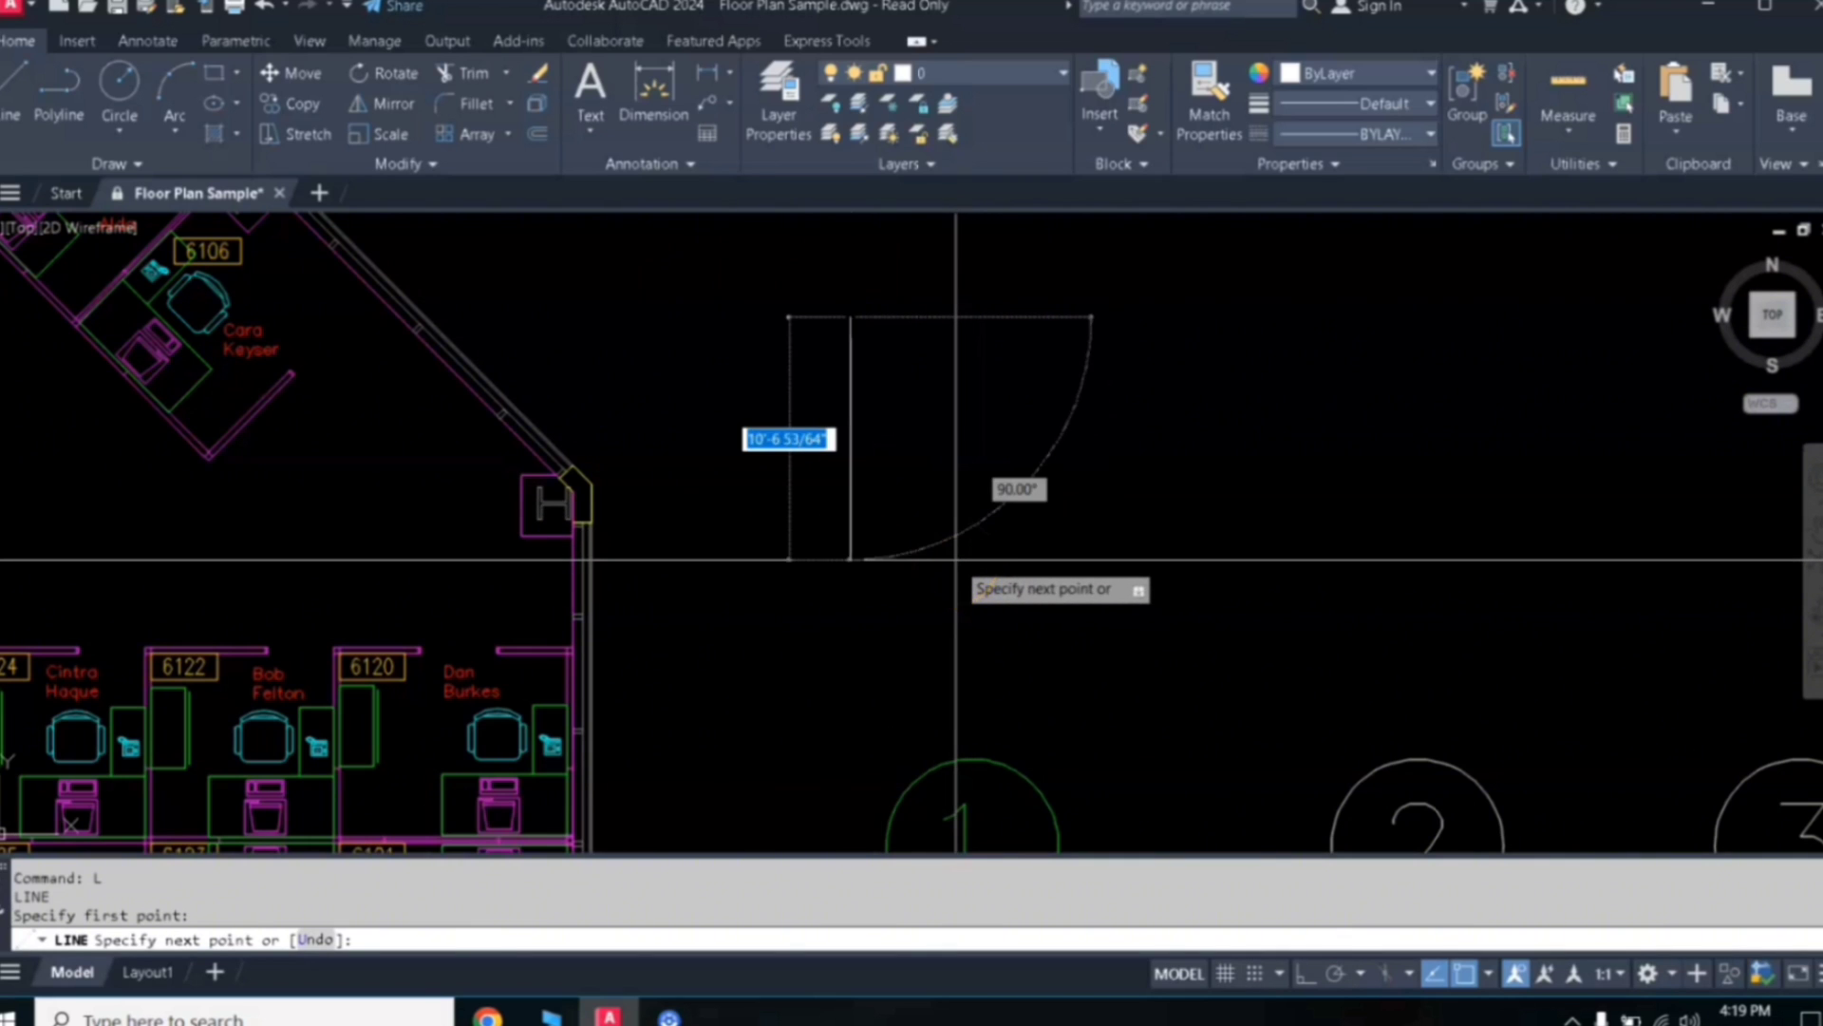
left_click(979, 573)
key("Return")
key("Return")
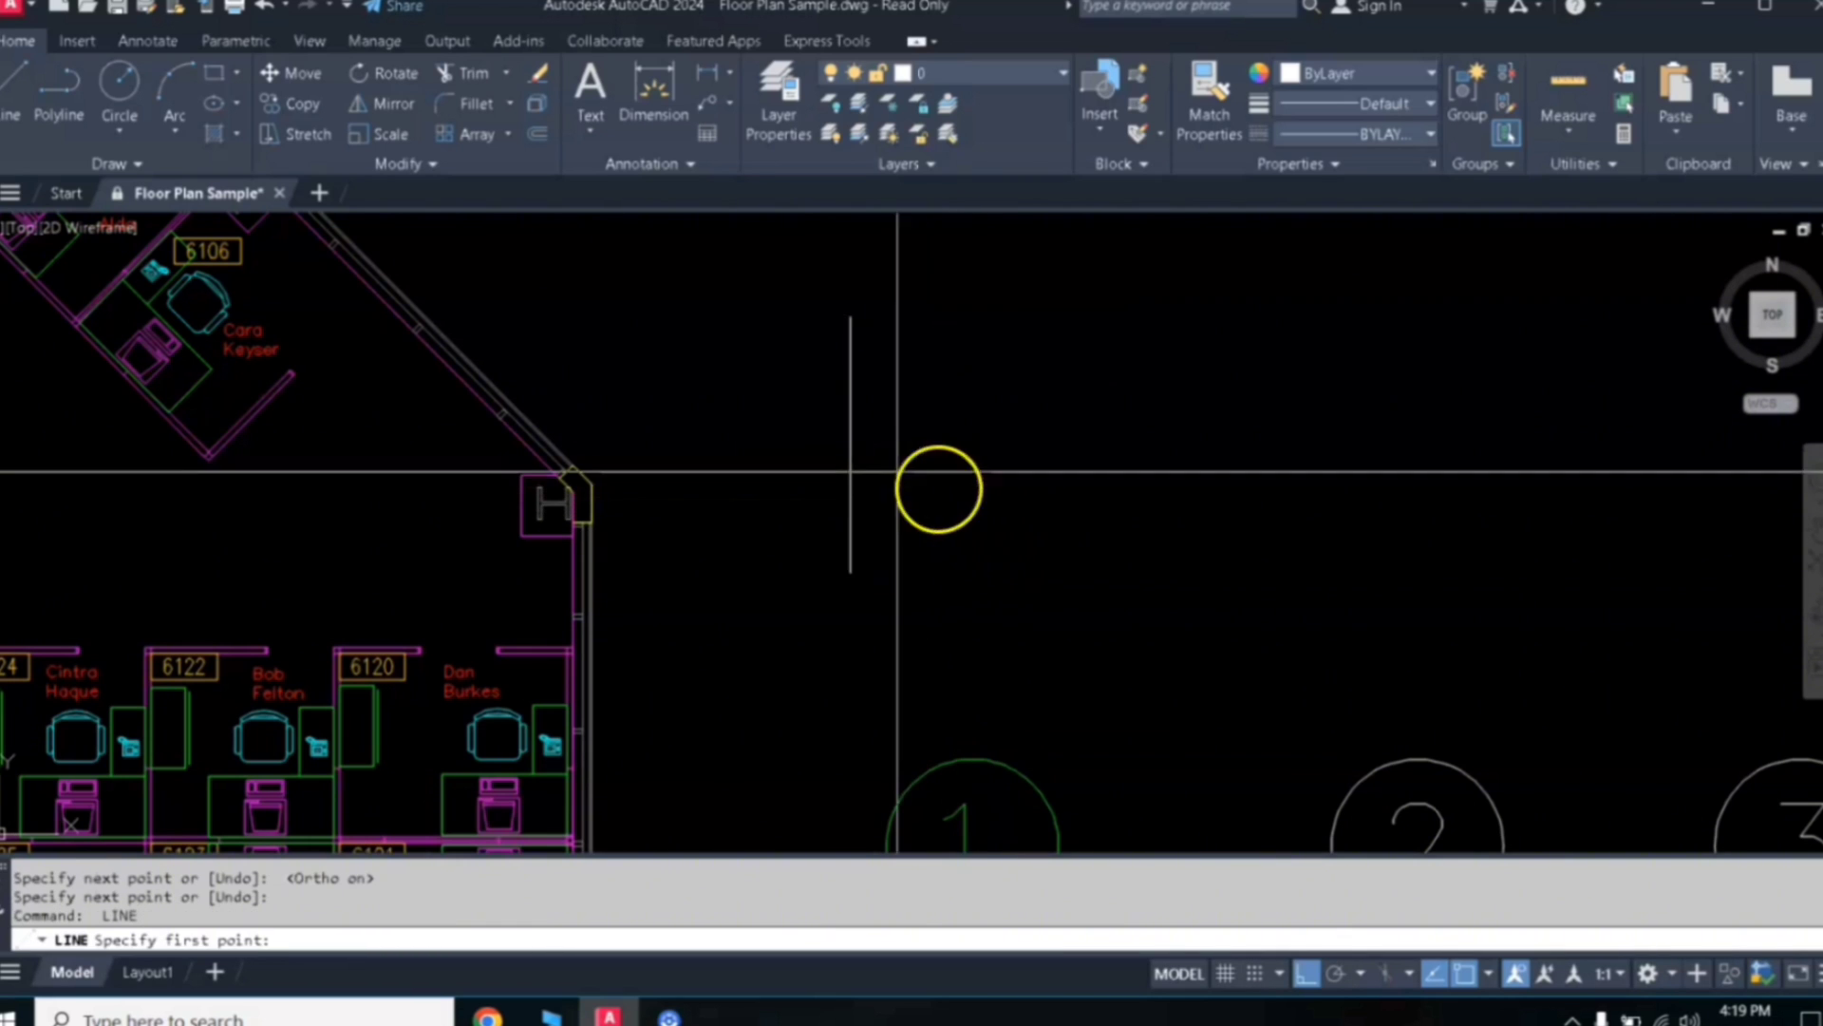
left_click(801, 386)
key("Return")
Draw a second vertical line near the horizontal line's east end and a lower horizontal line, enclosing a rectangle with overlapping corners
key("Return")
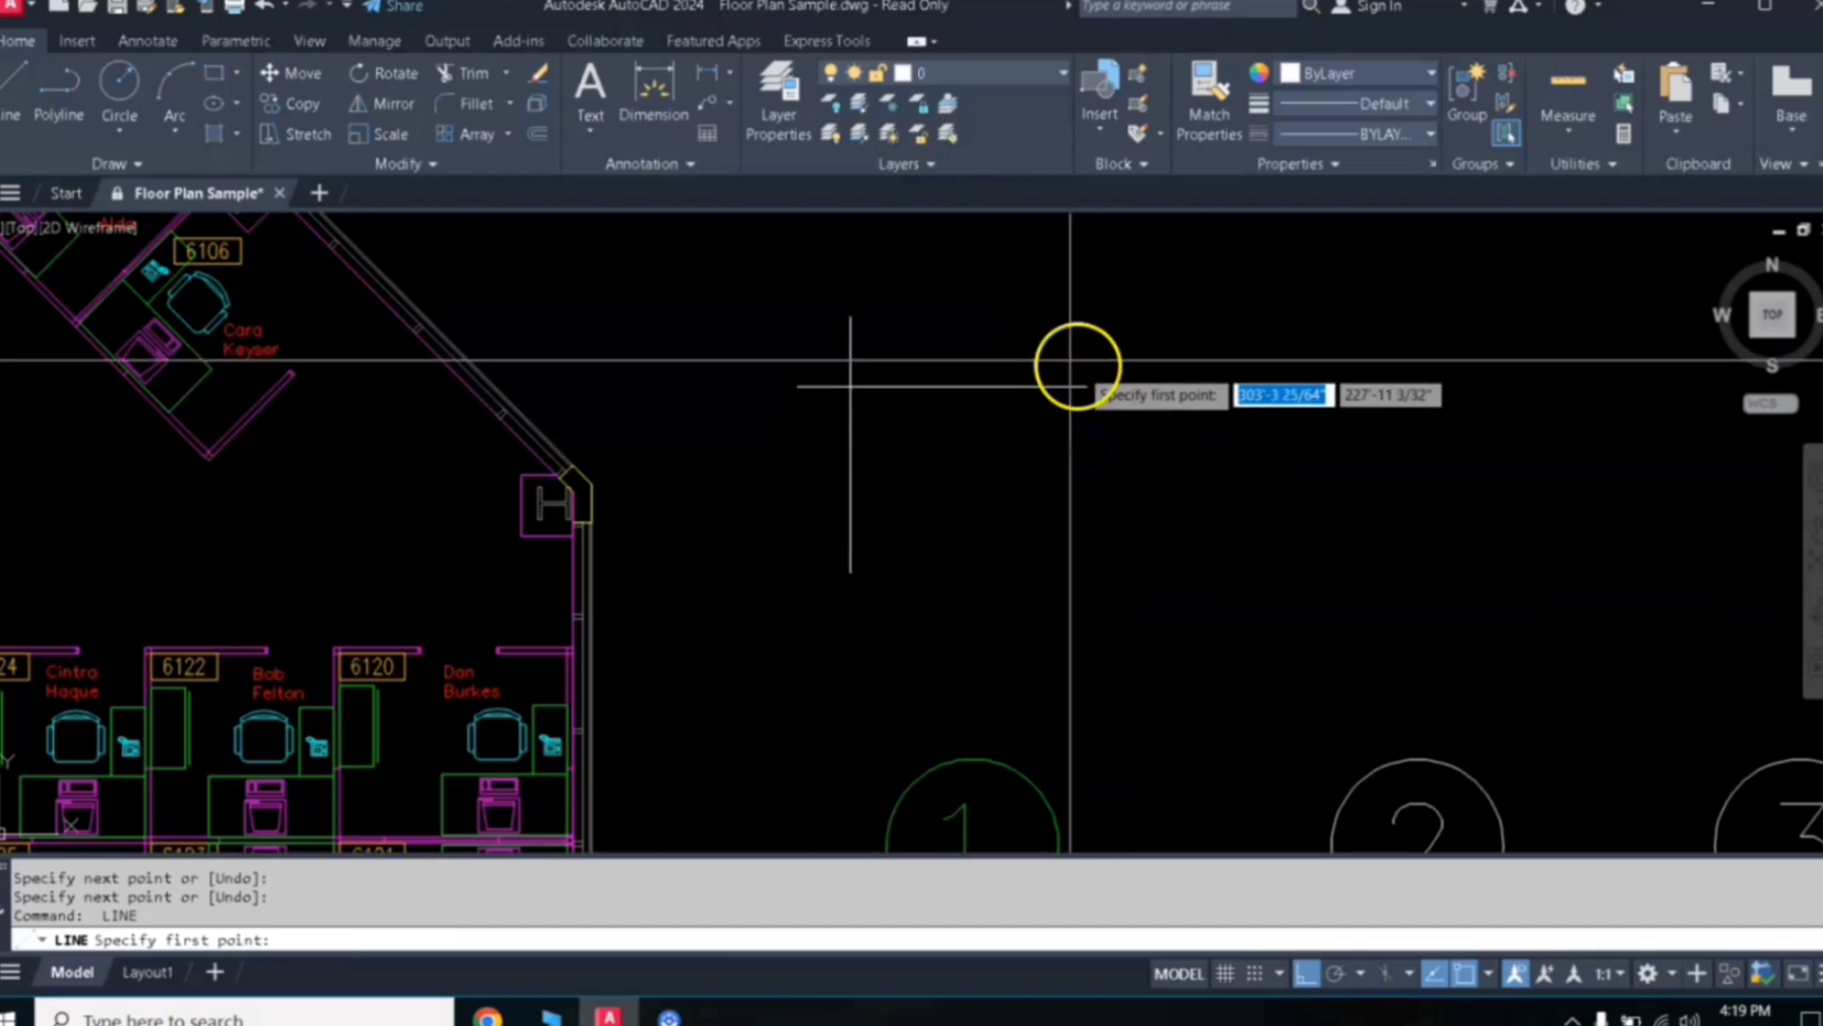
left_click(1062, 335)
left_click(1061, 519)
key("Return")
key("Return")
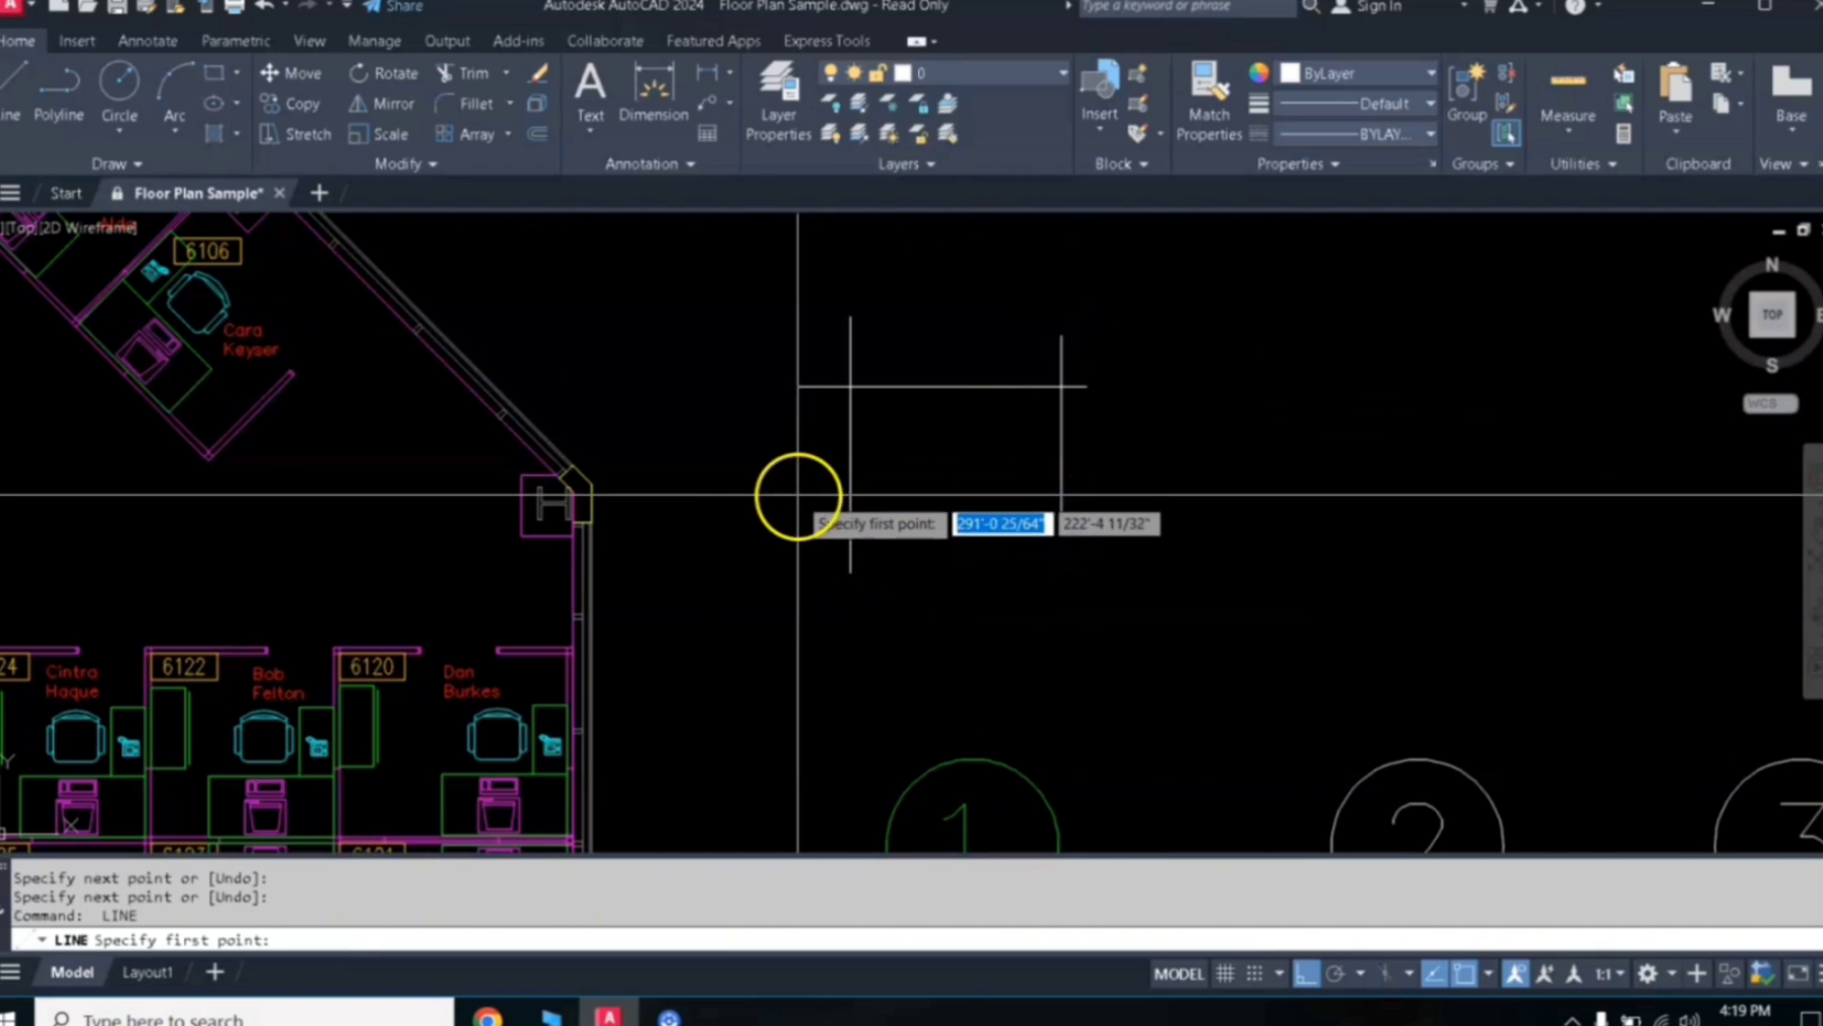
left_click(798, 494)
left_click(1173, 494)
key("Return")
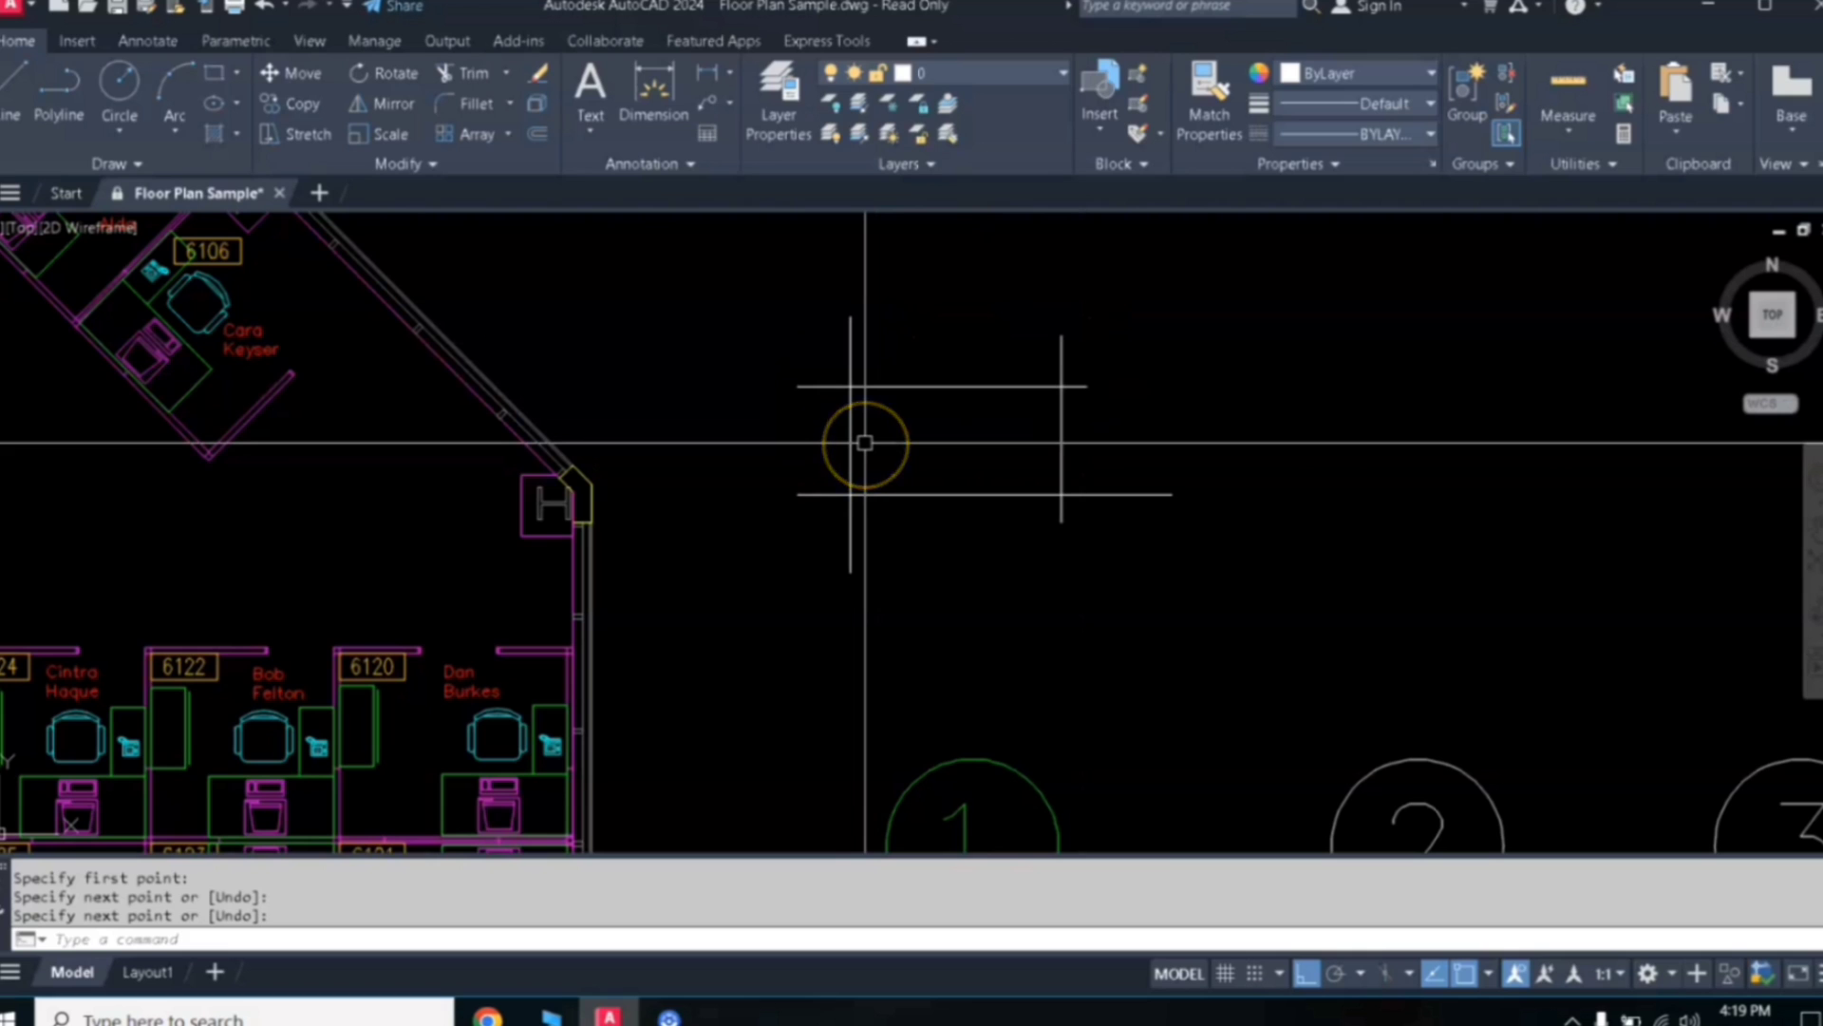
Trim all the line ends overhanging the four corners so that only a closed rectangle remains
key("Return")
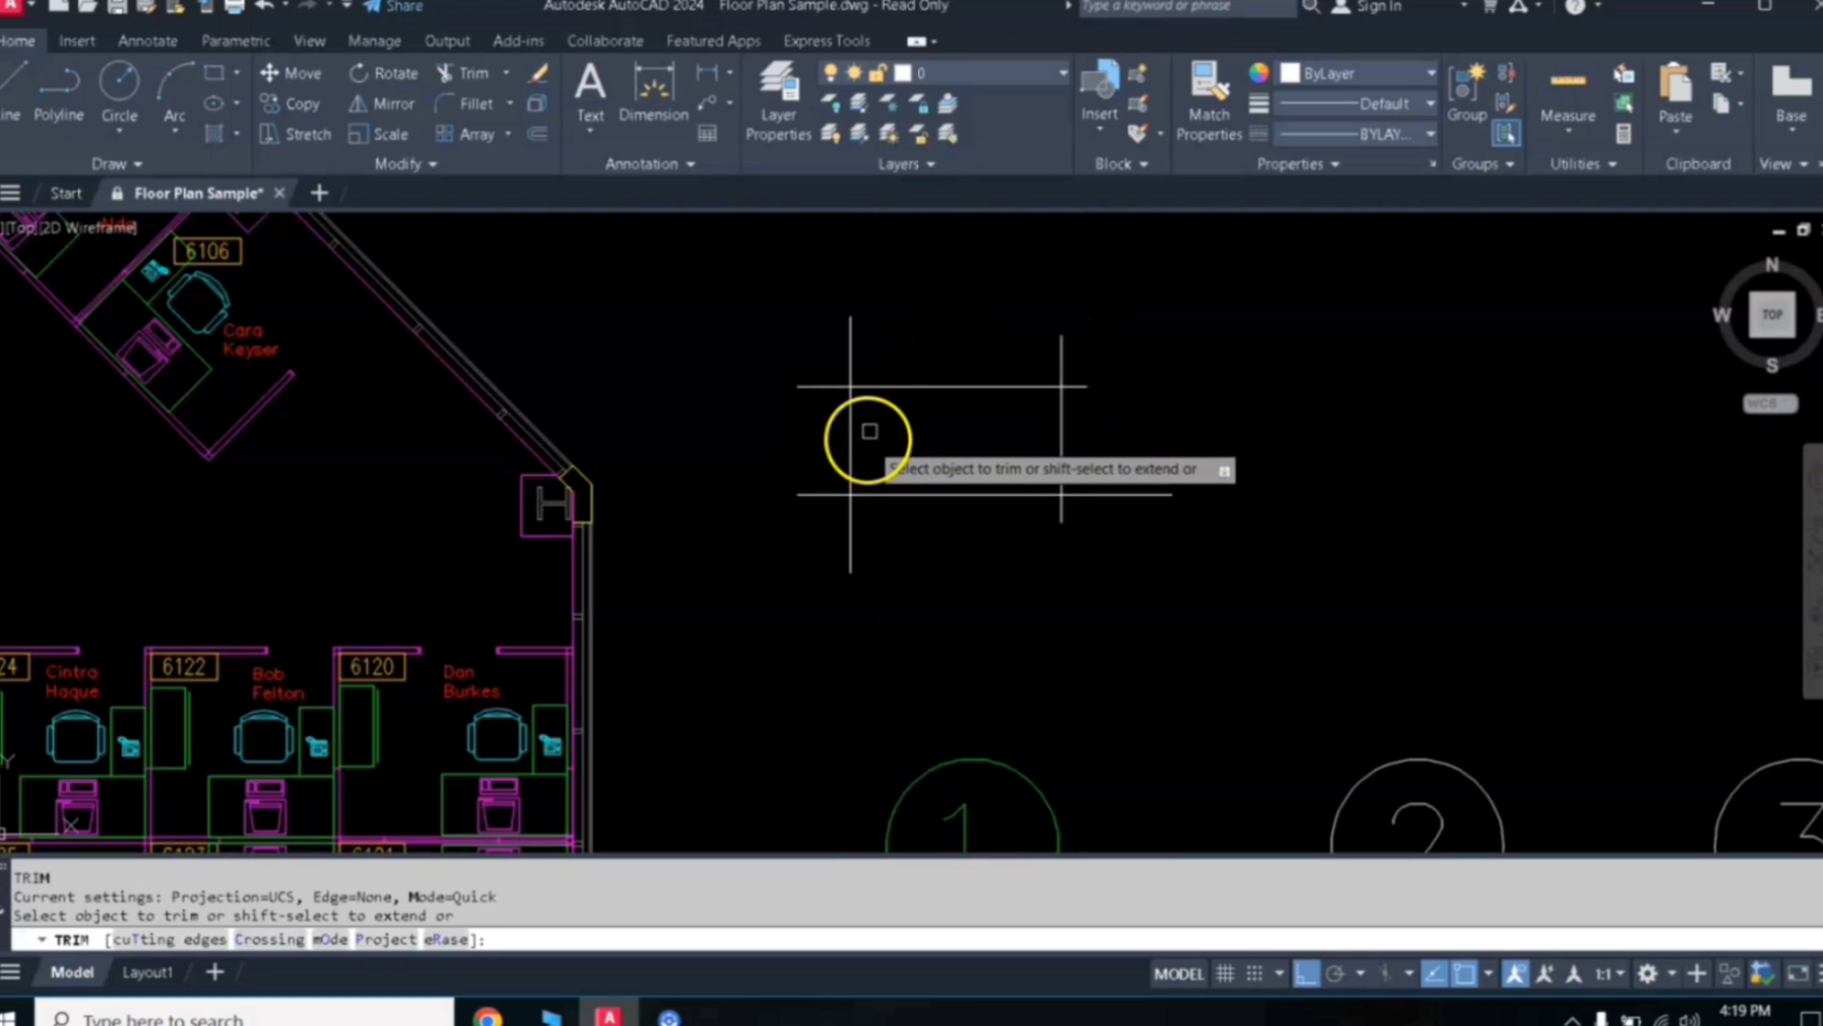
left_click(852, 356)
left_click(826, 385)
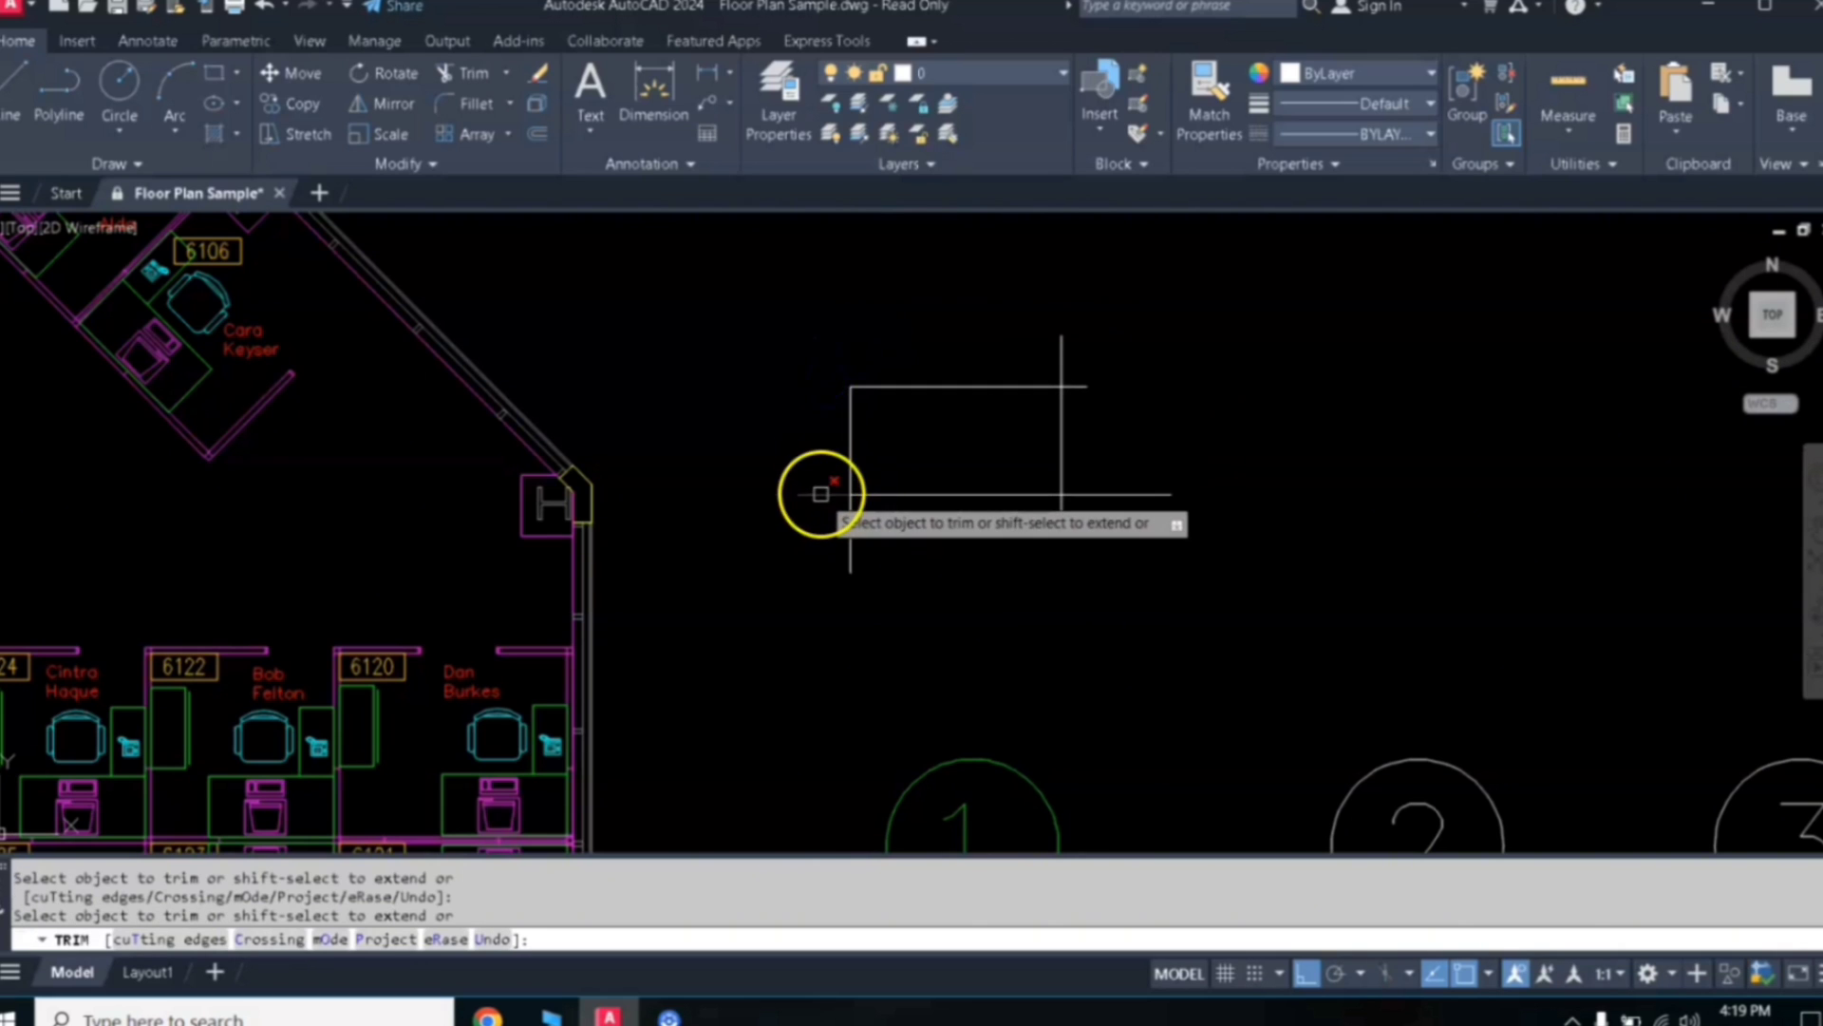
left_click(821, 493)
left_click(1063, 514)
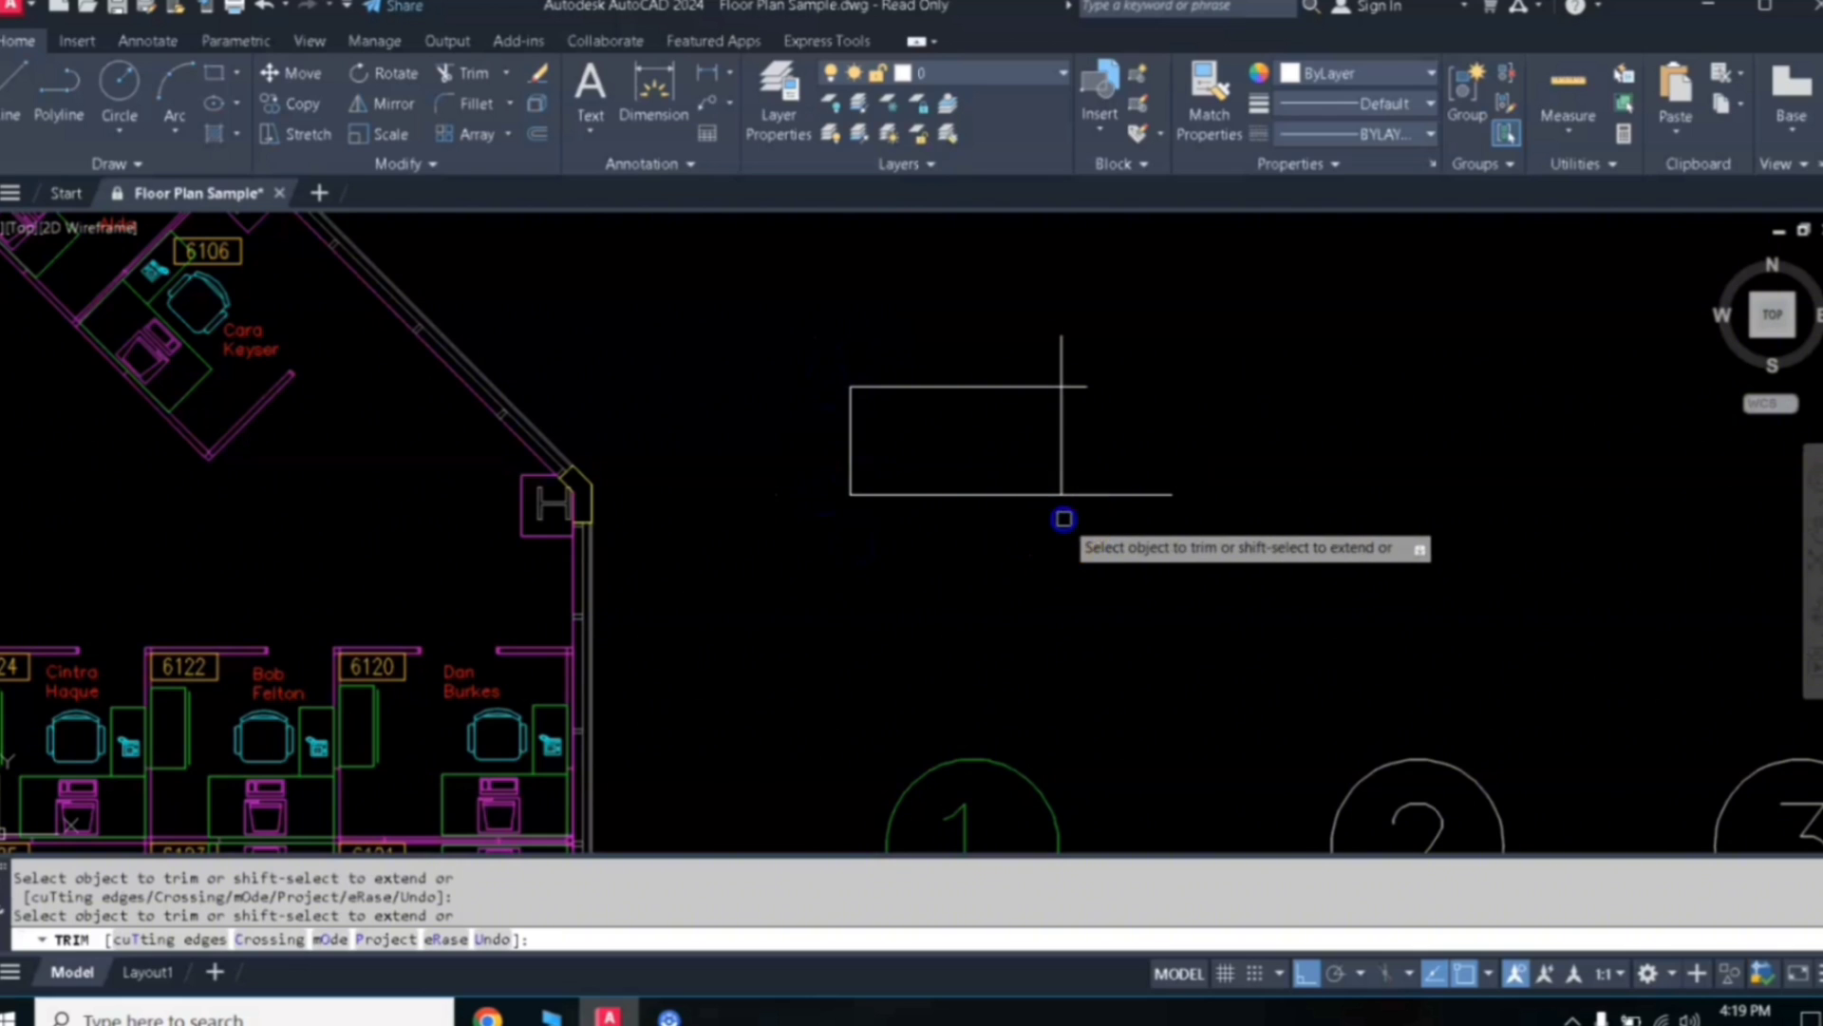
left_click(1087, 494)
left_click(1094, 383)
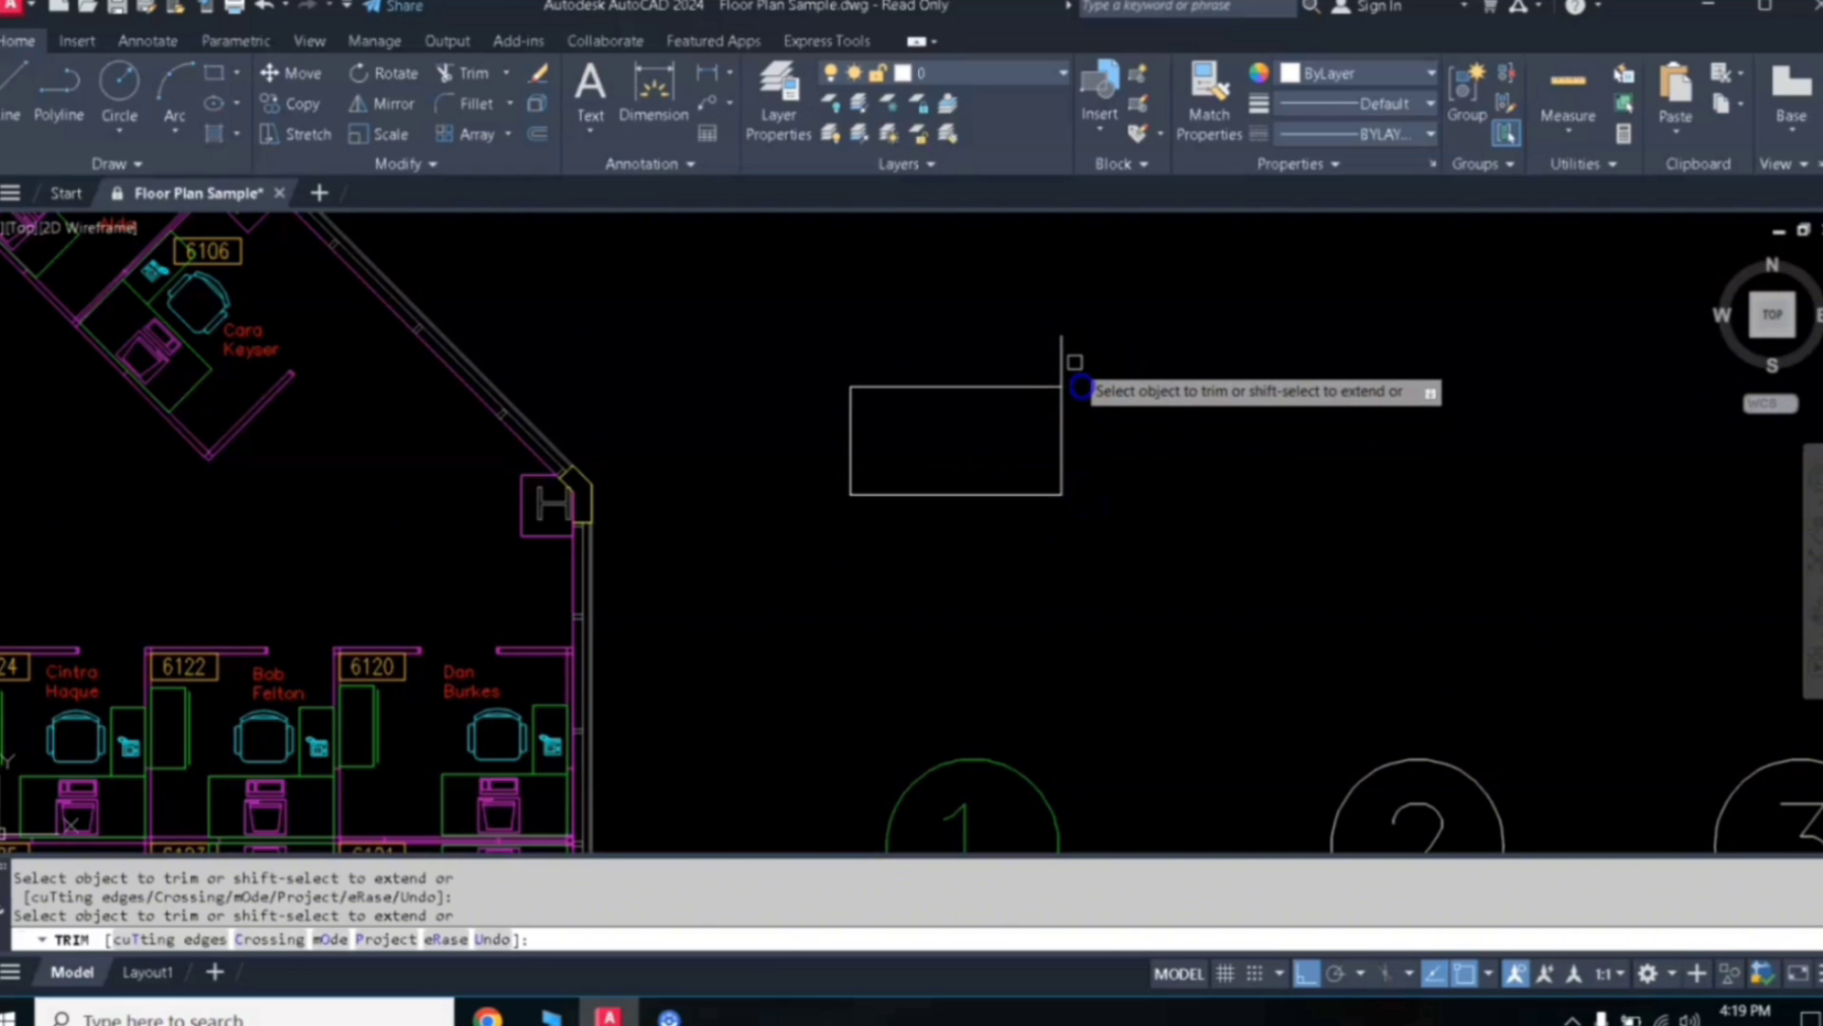
left_click(1067, 349)
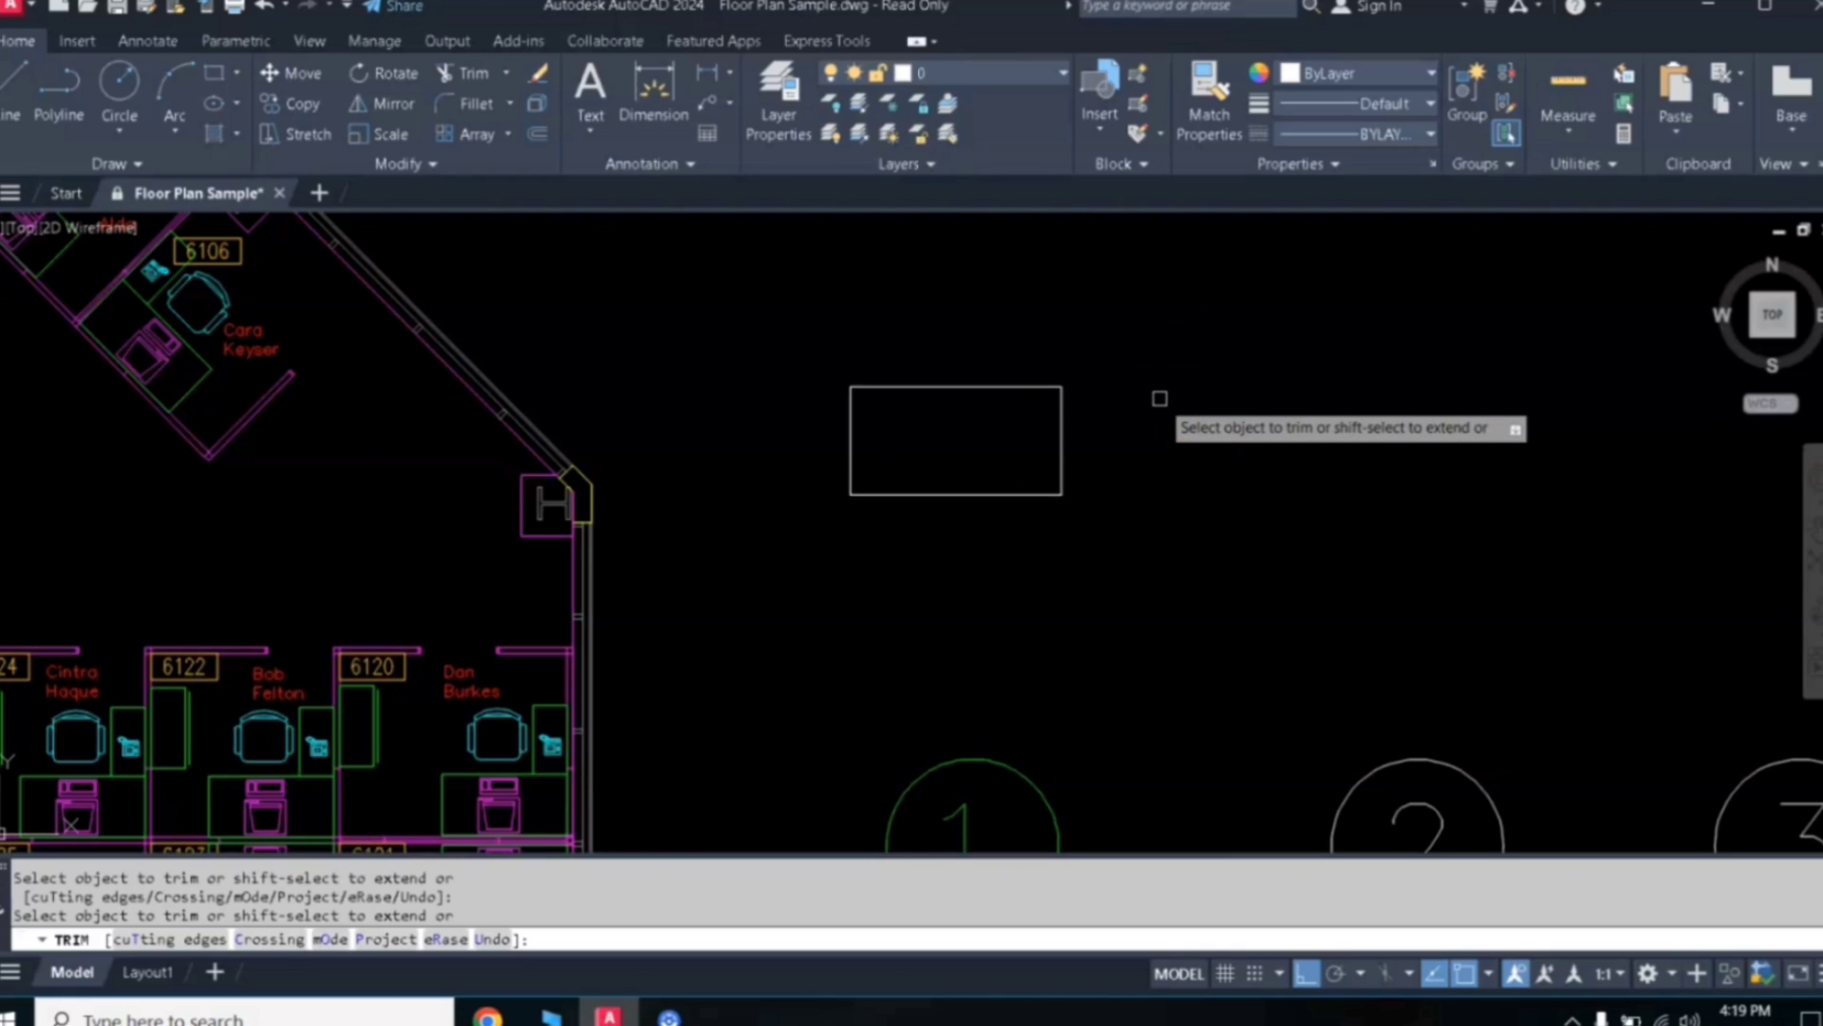
Finish trimming and undo the trims at the rectangle's four corners, restoring the overlapping line ends
key("Return")
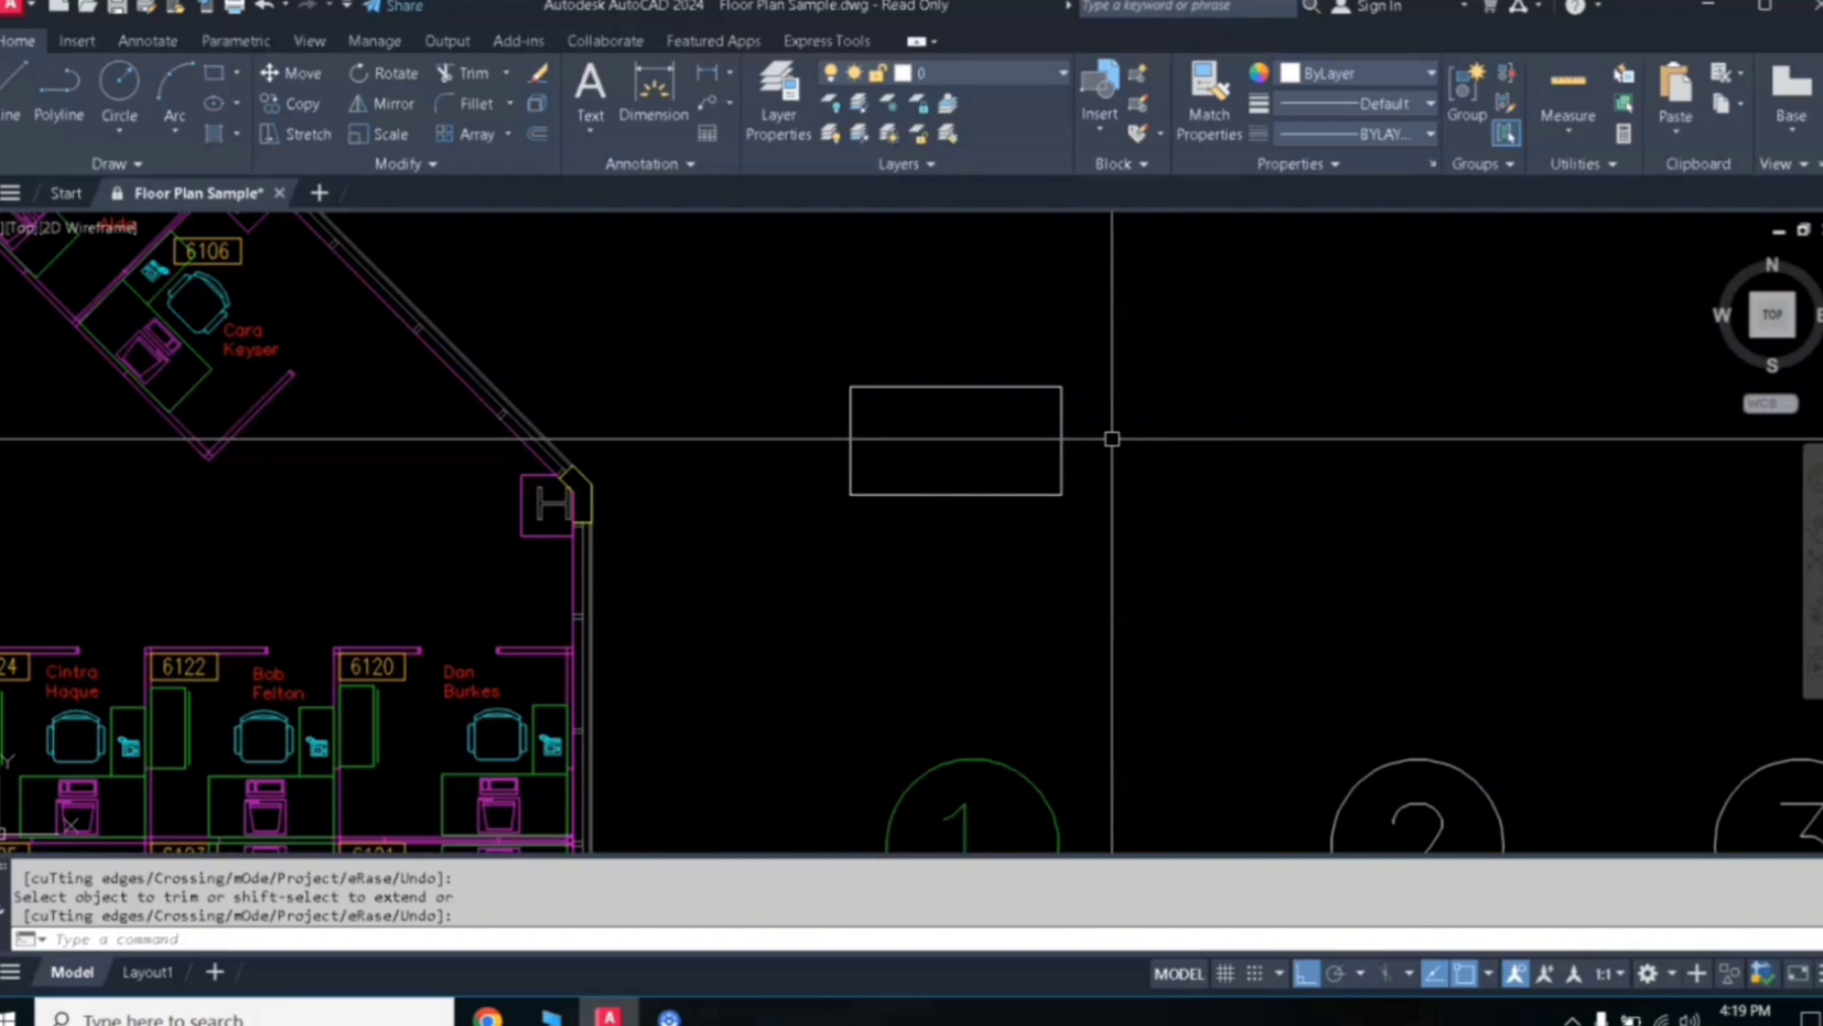
type("u")
key("Return")
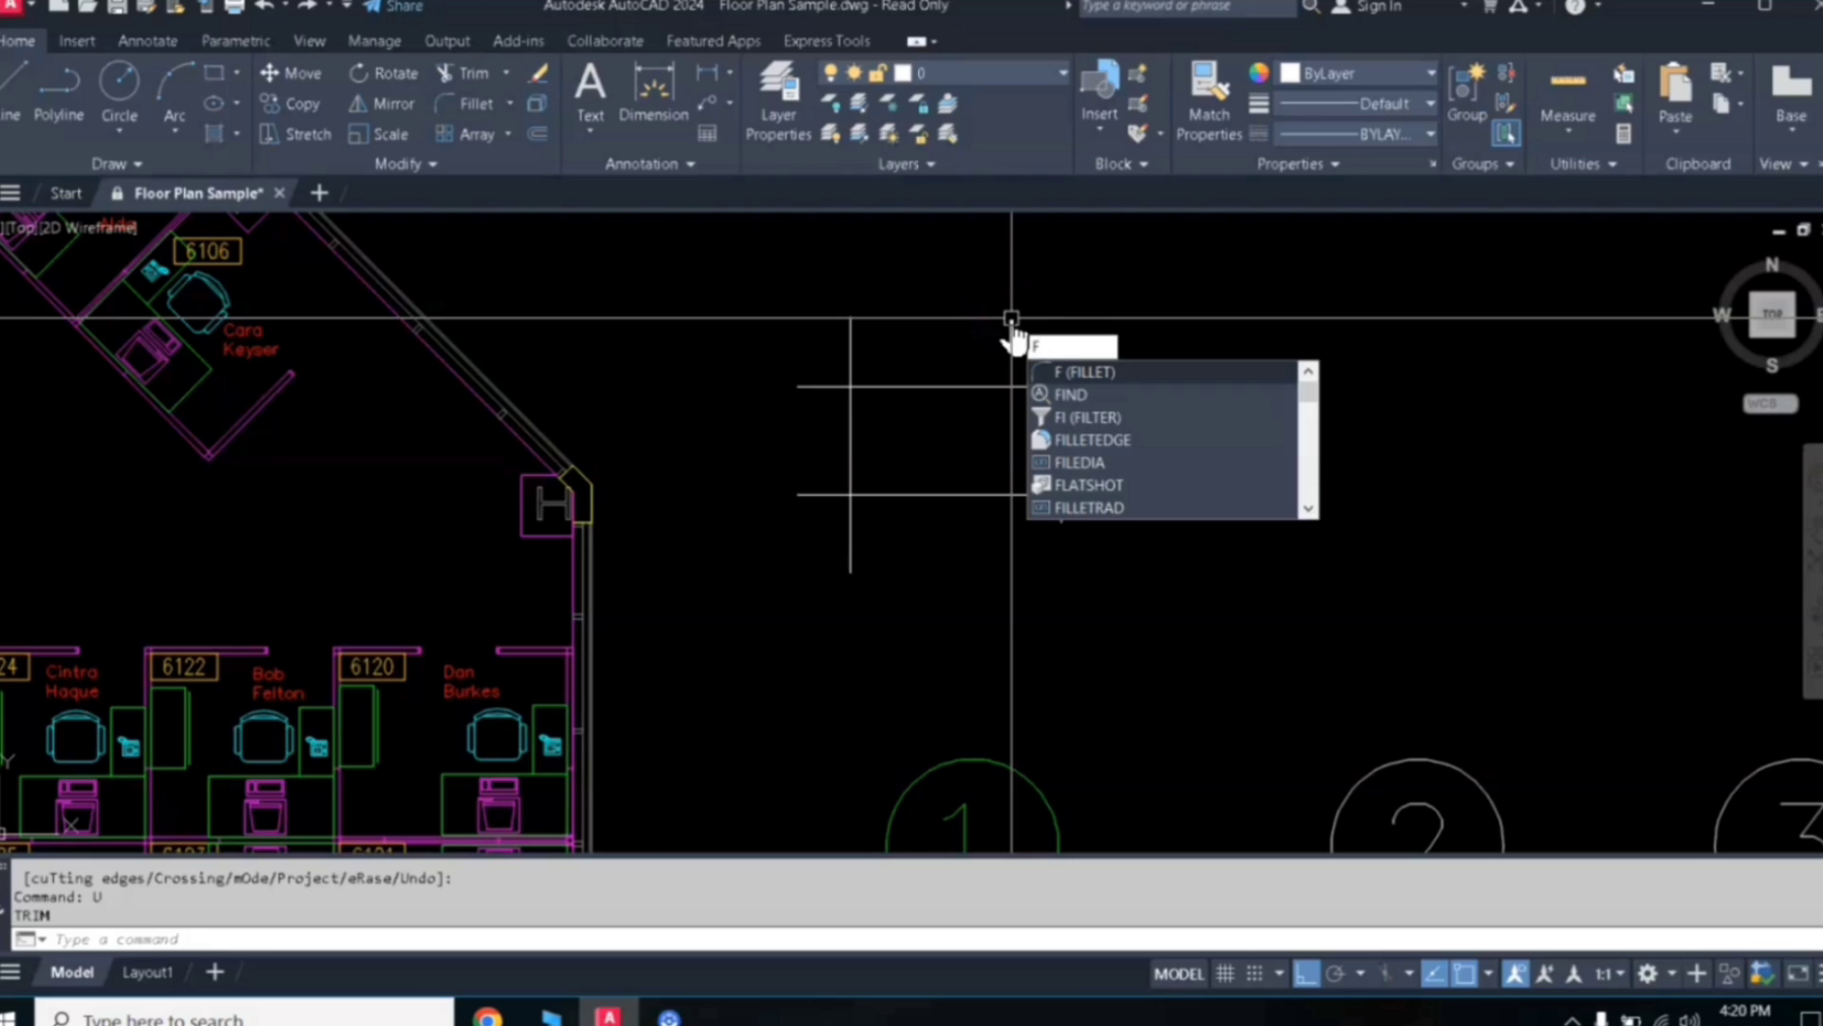
Fillet the four crossing lines with radius 0 and the Multiple option, cleaning every corner into a closed rectangle
key("Return")
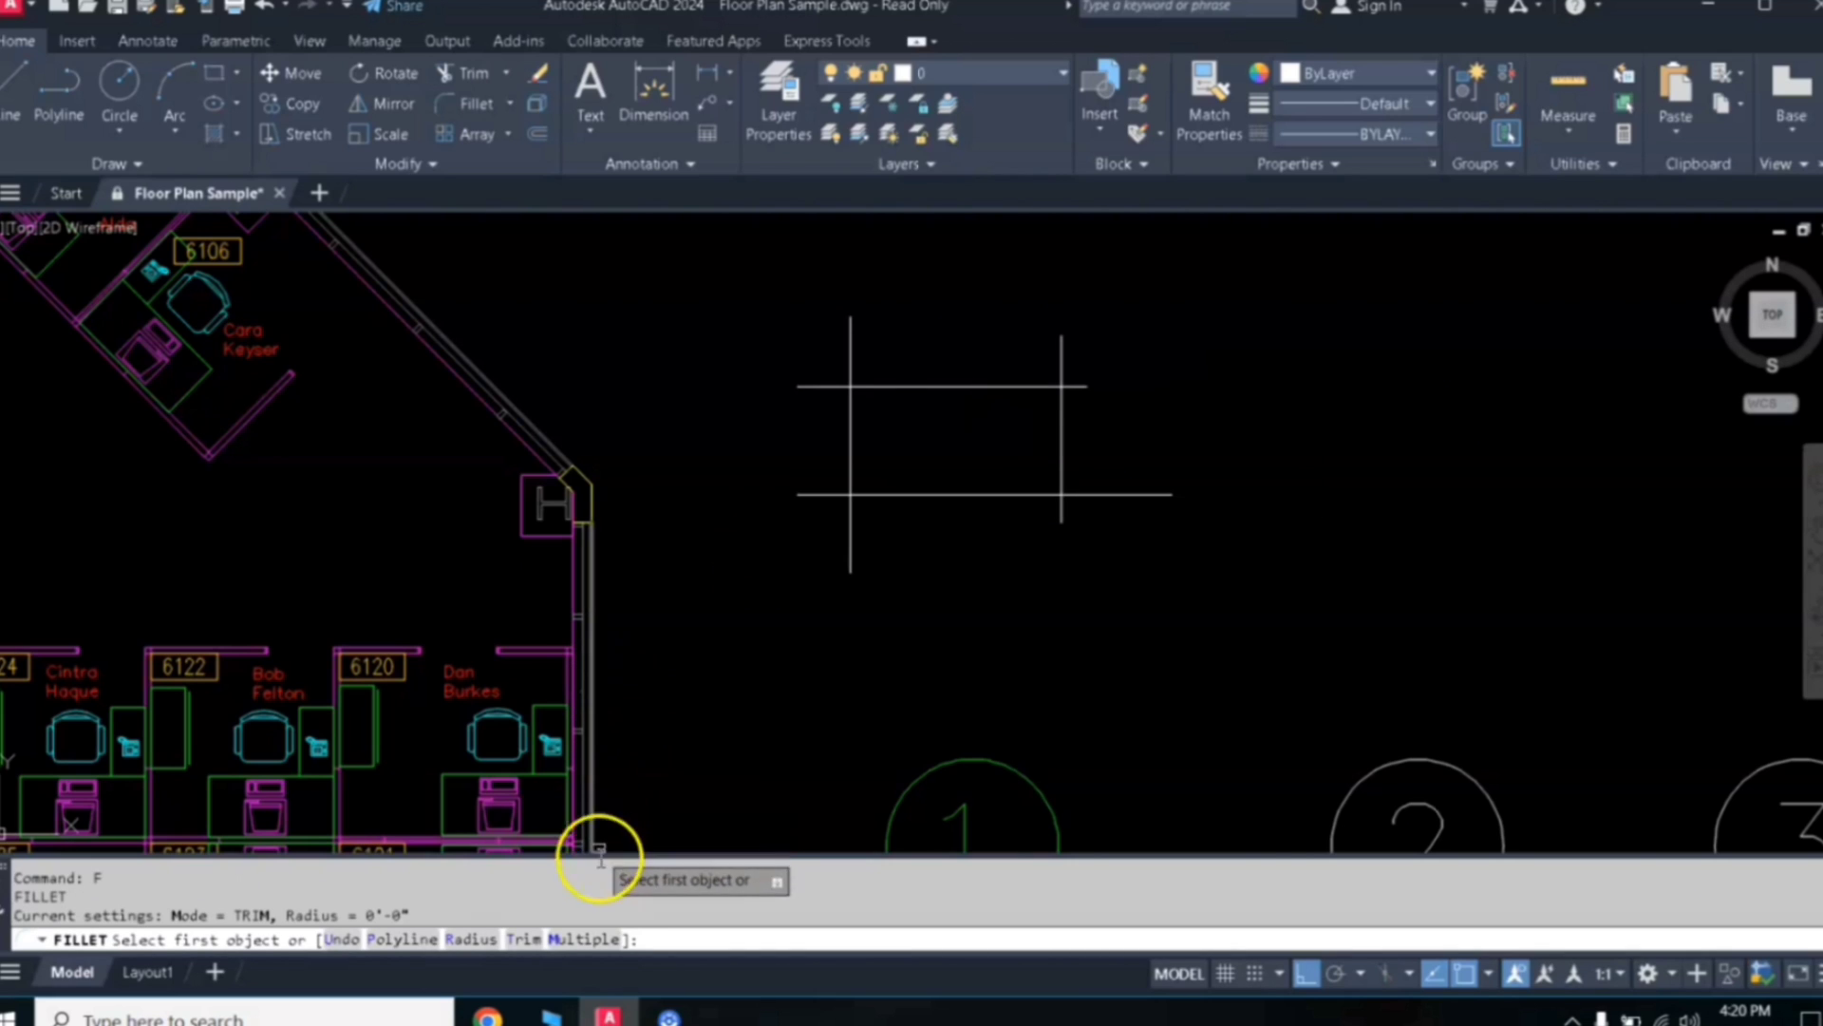
left_click(591, 942)
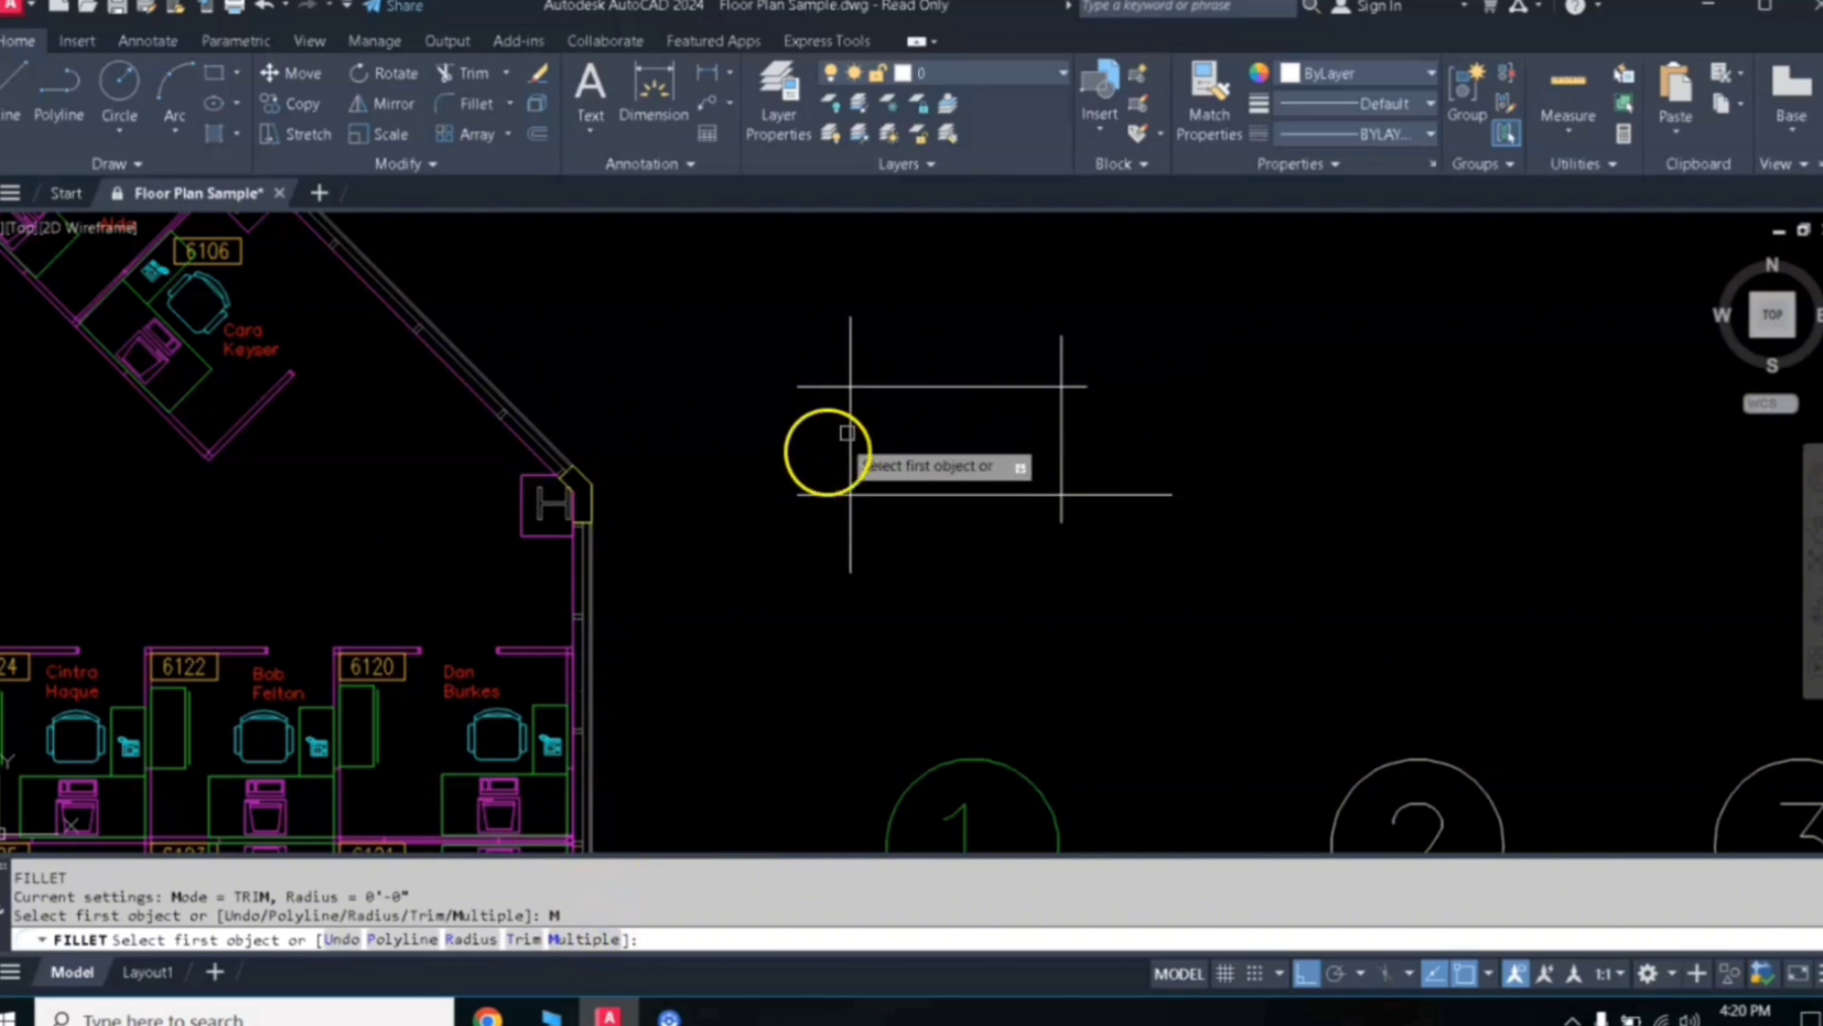
left_click(880, 388)
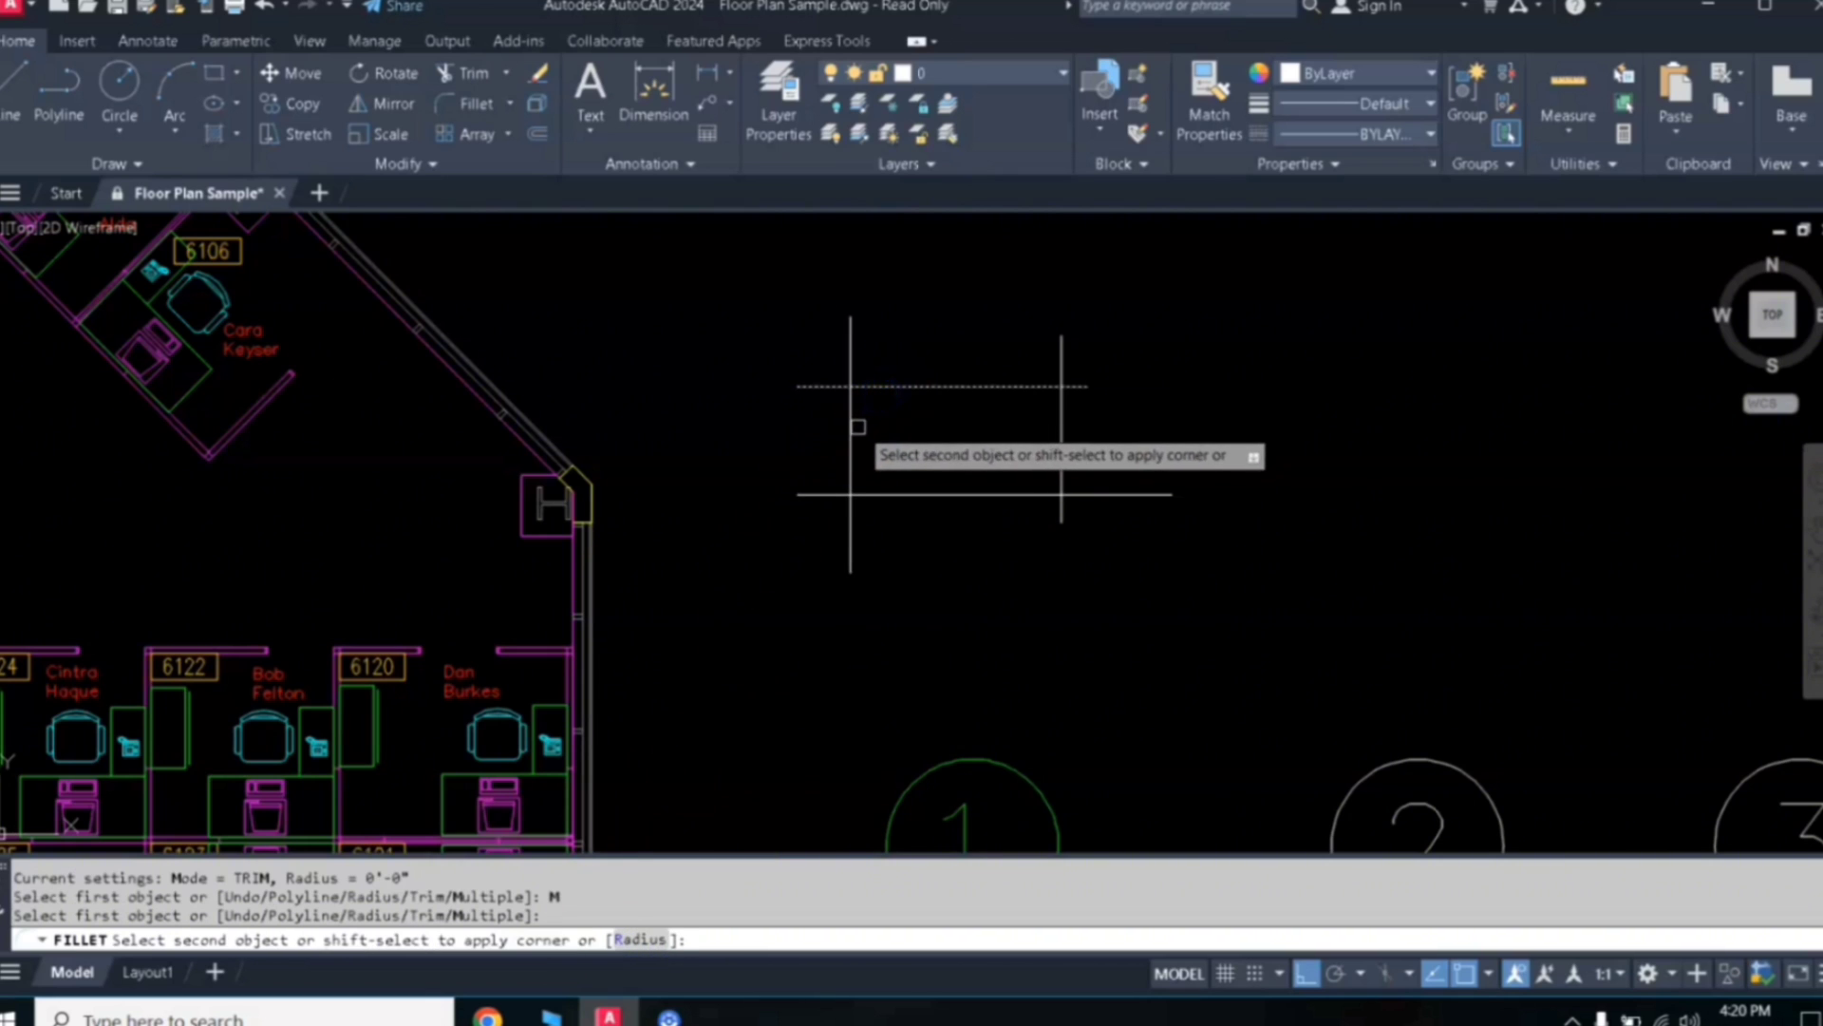
left_click(851, 446)
left_click(851, 460)
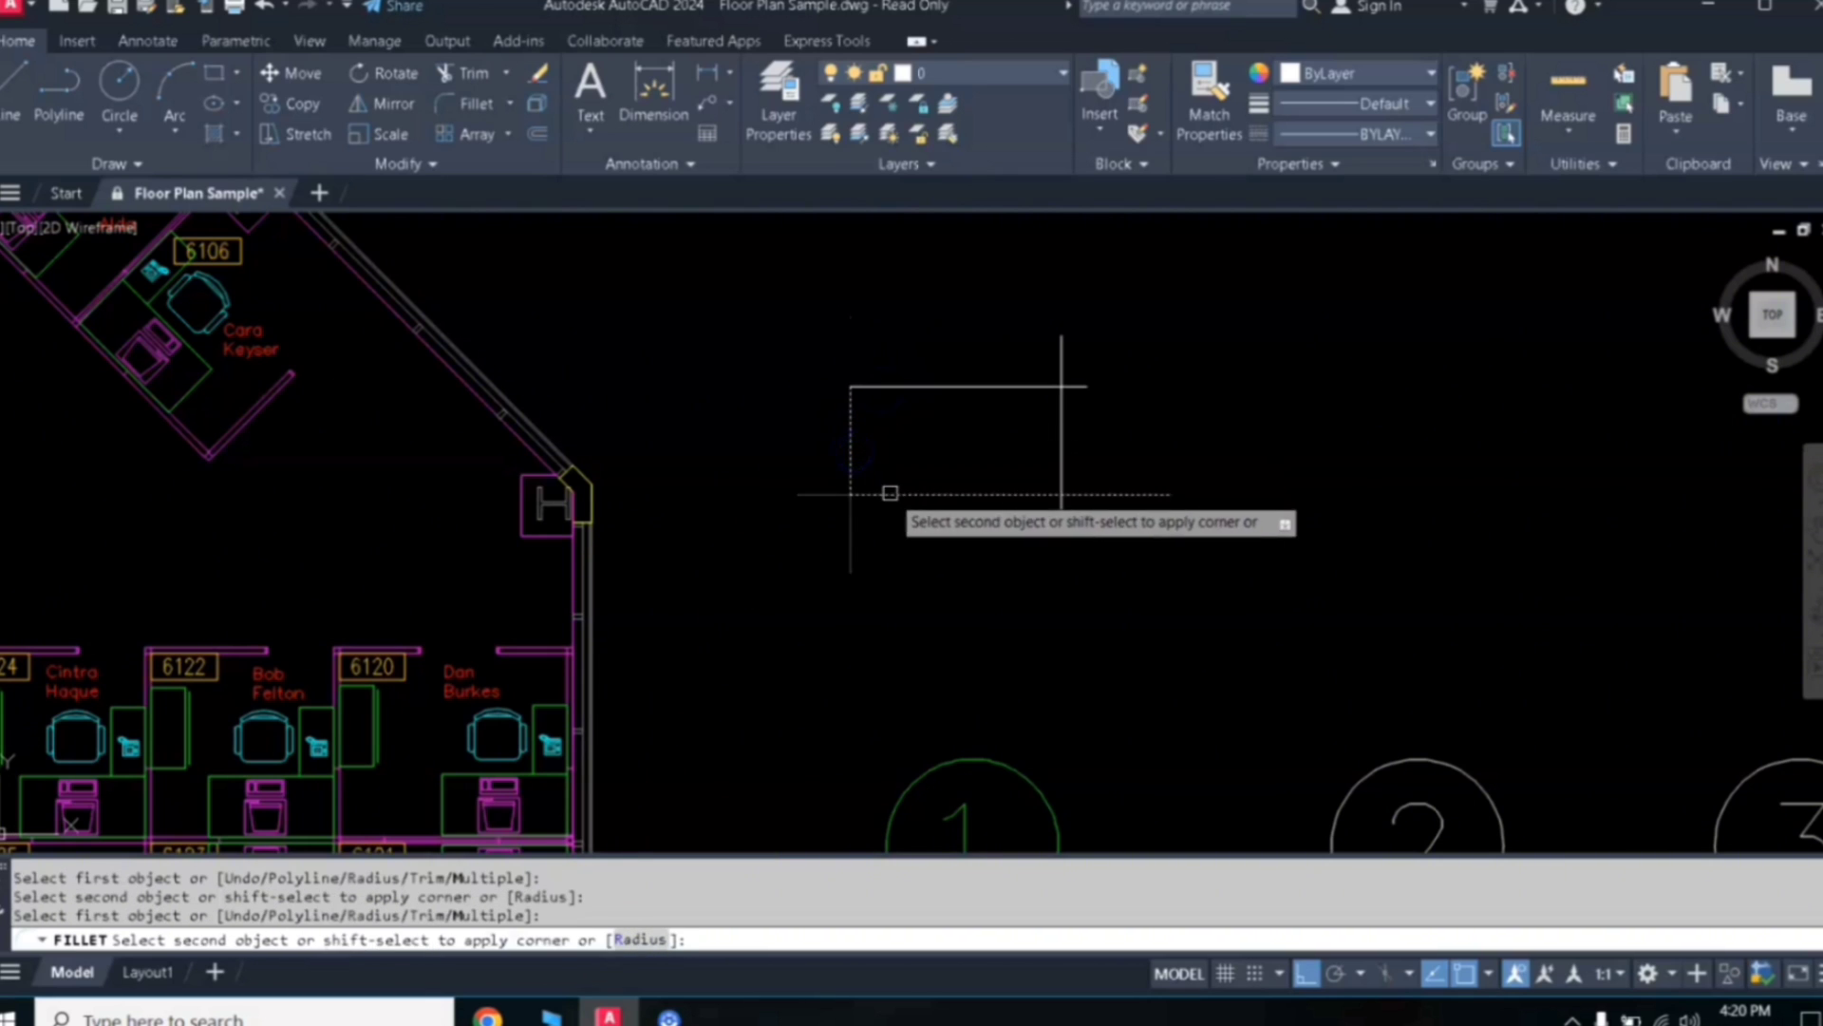
left_click(887, 493)
left_click(1026, 497)
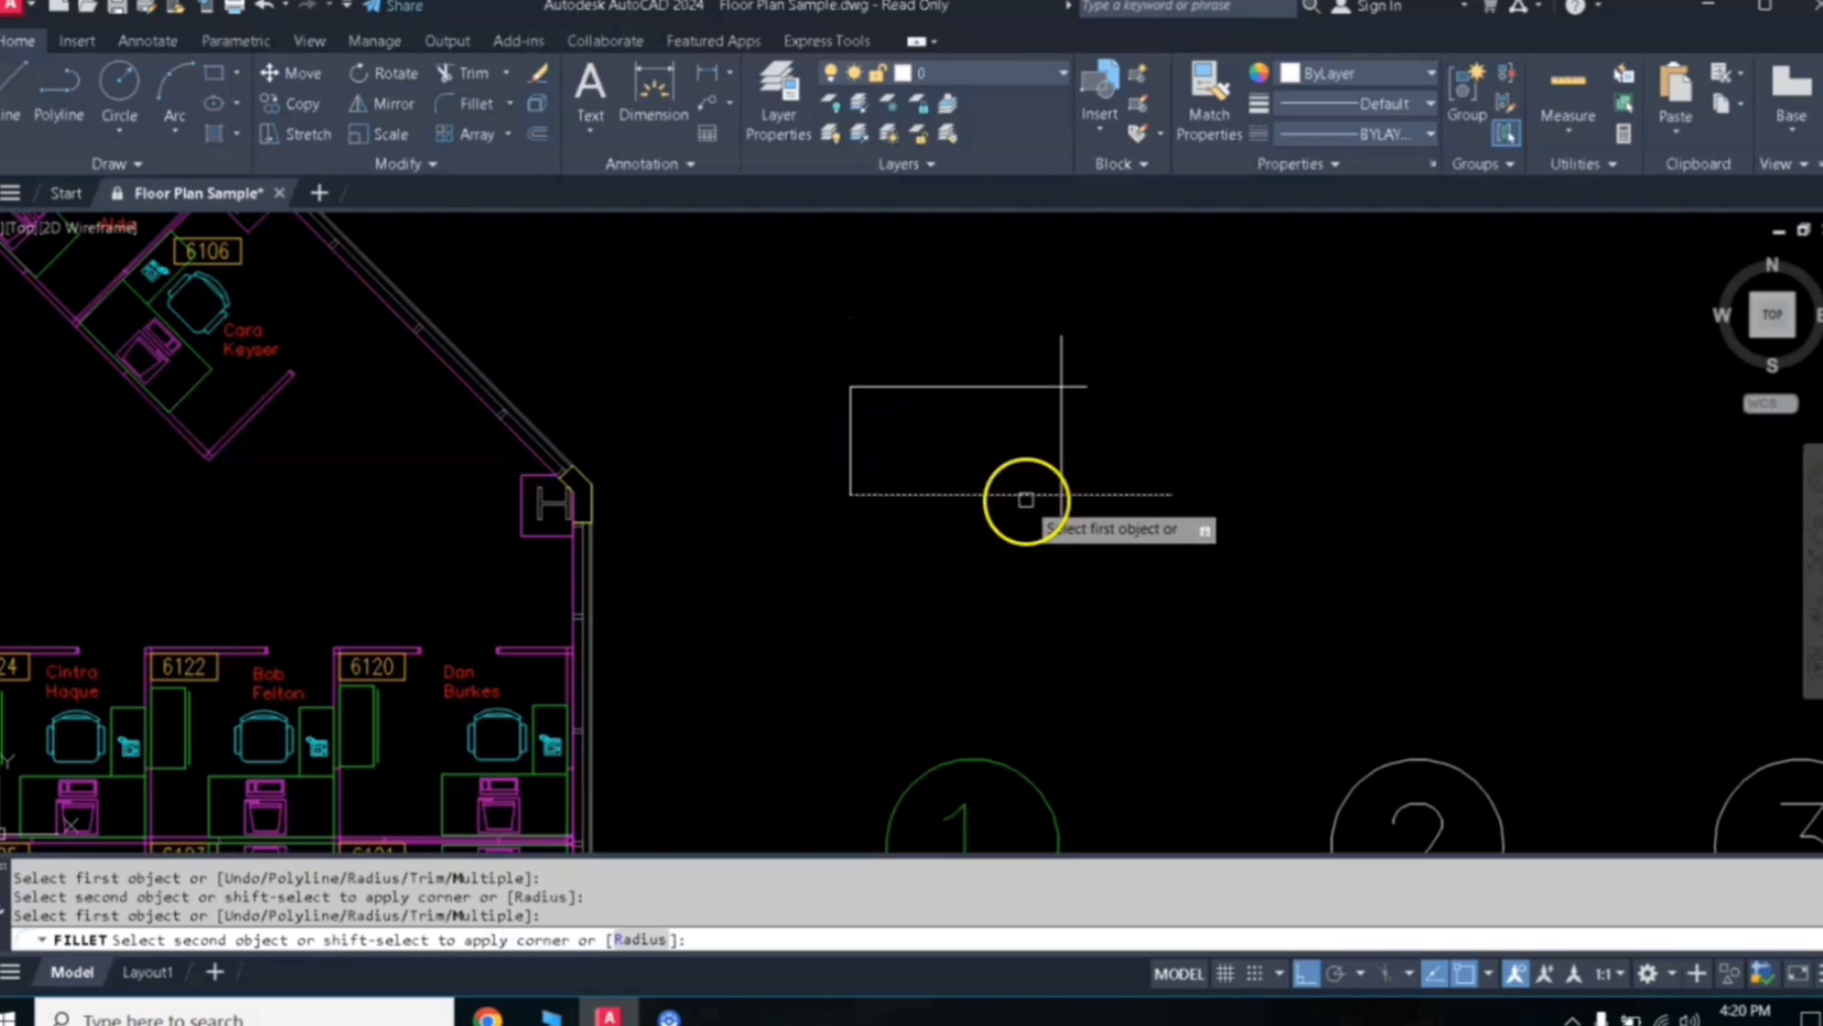
left_click(1061, 453)
left_click(978, 389)
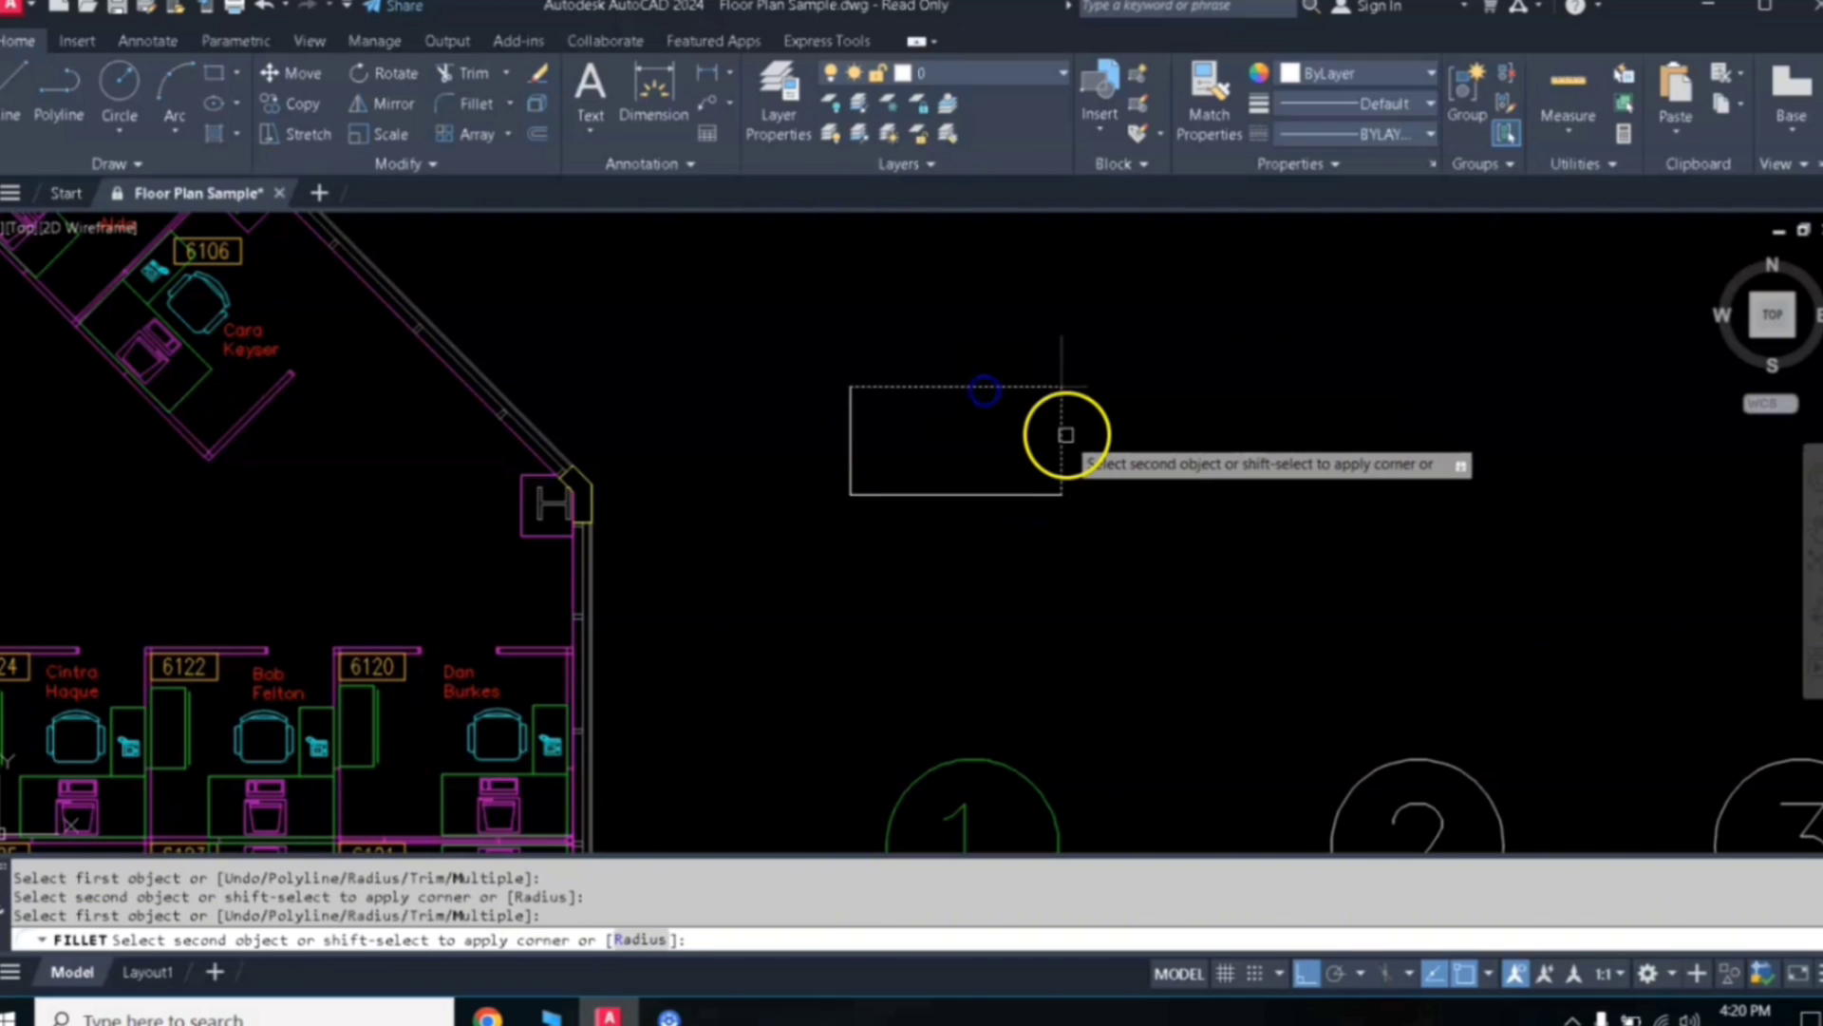
left_click(1060, 423)
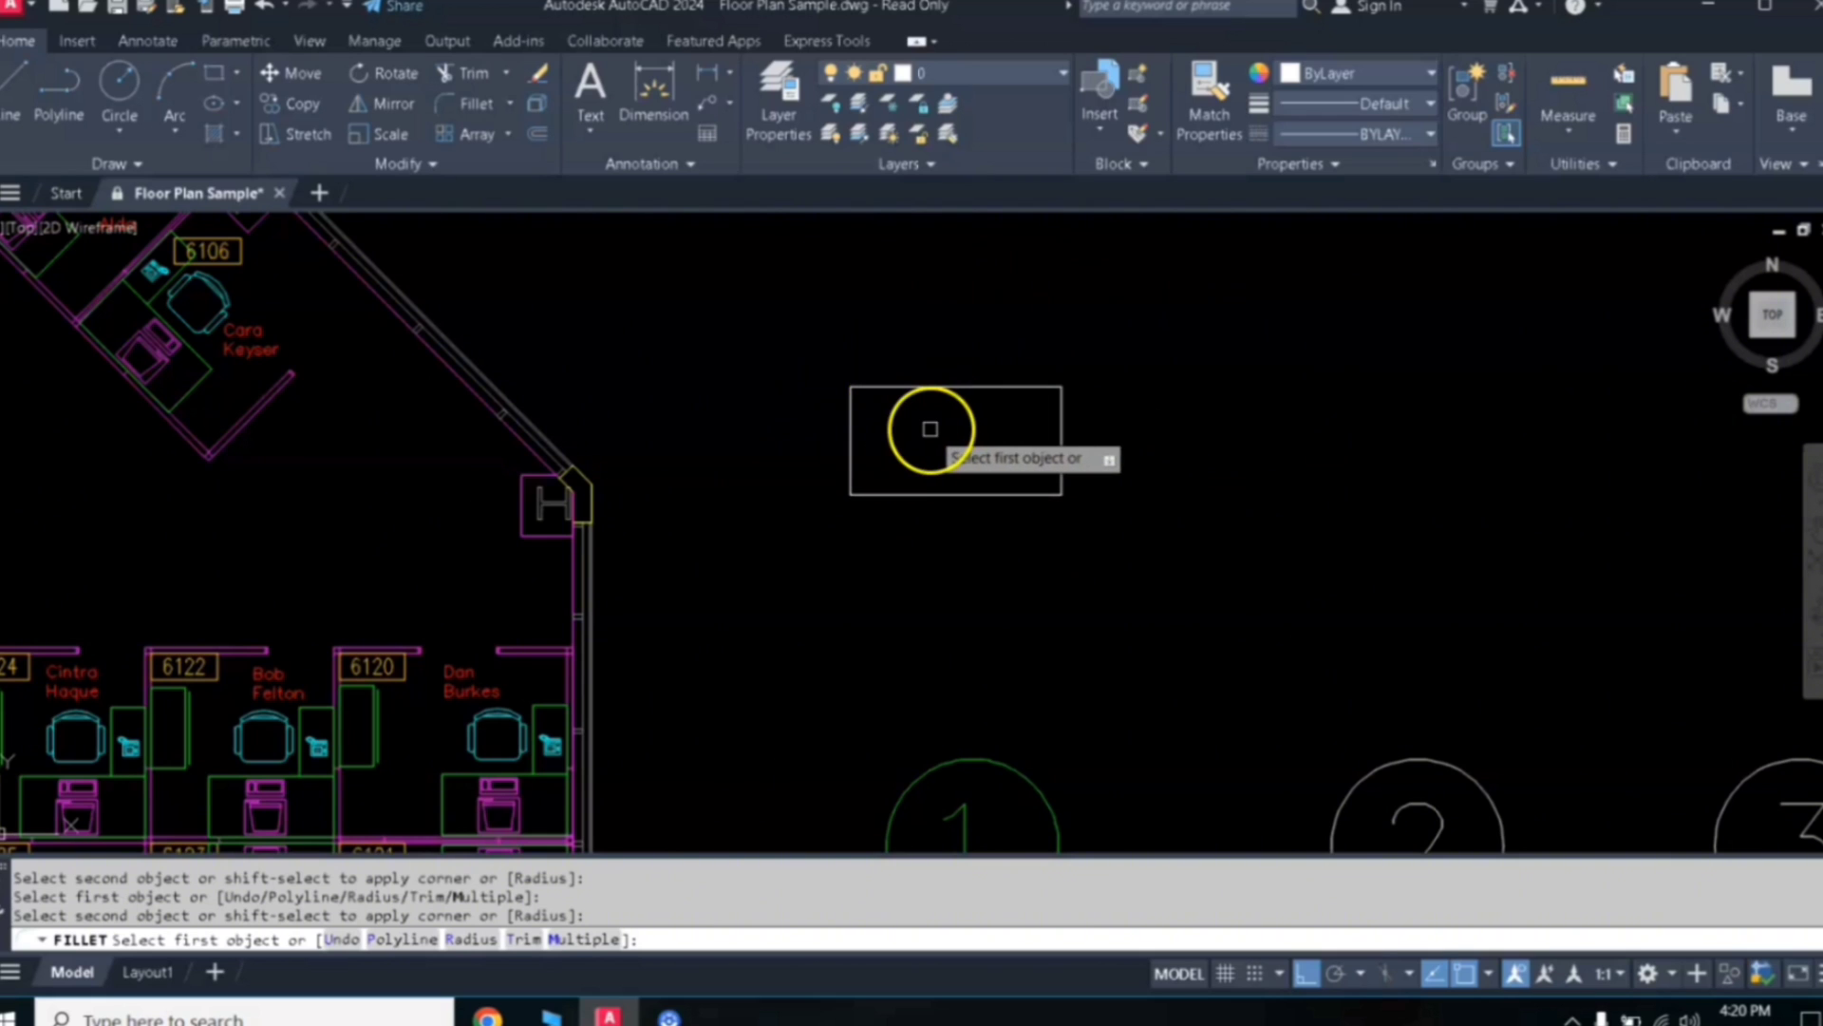
key("Return")
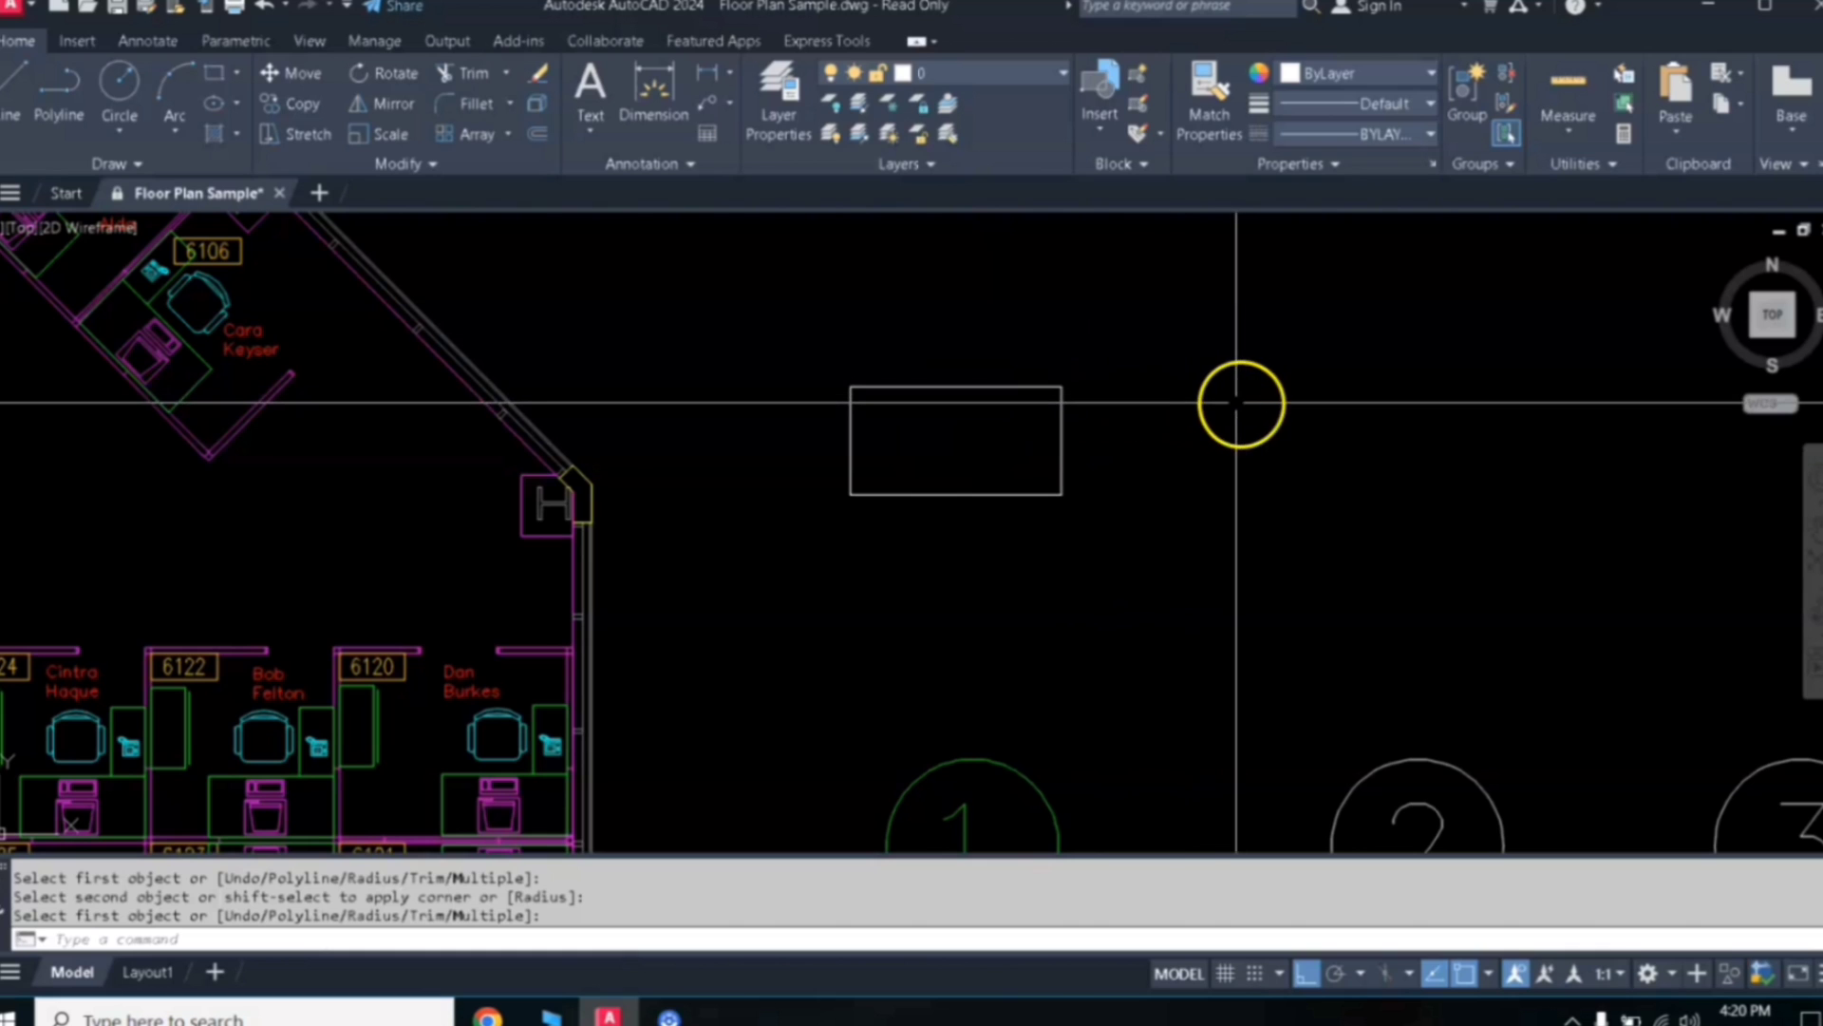
Draw a short horizontal line northeast of the rectangle and a separate vertical line southwest of it, leaving a gap between them
type("l")
key("Return")
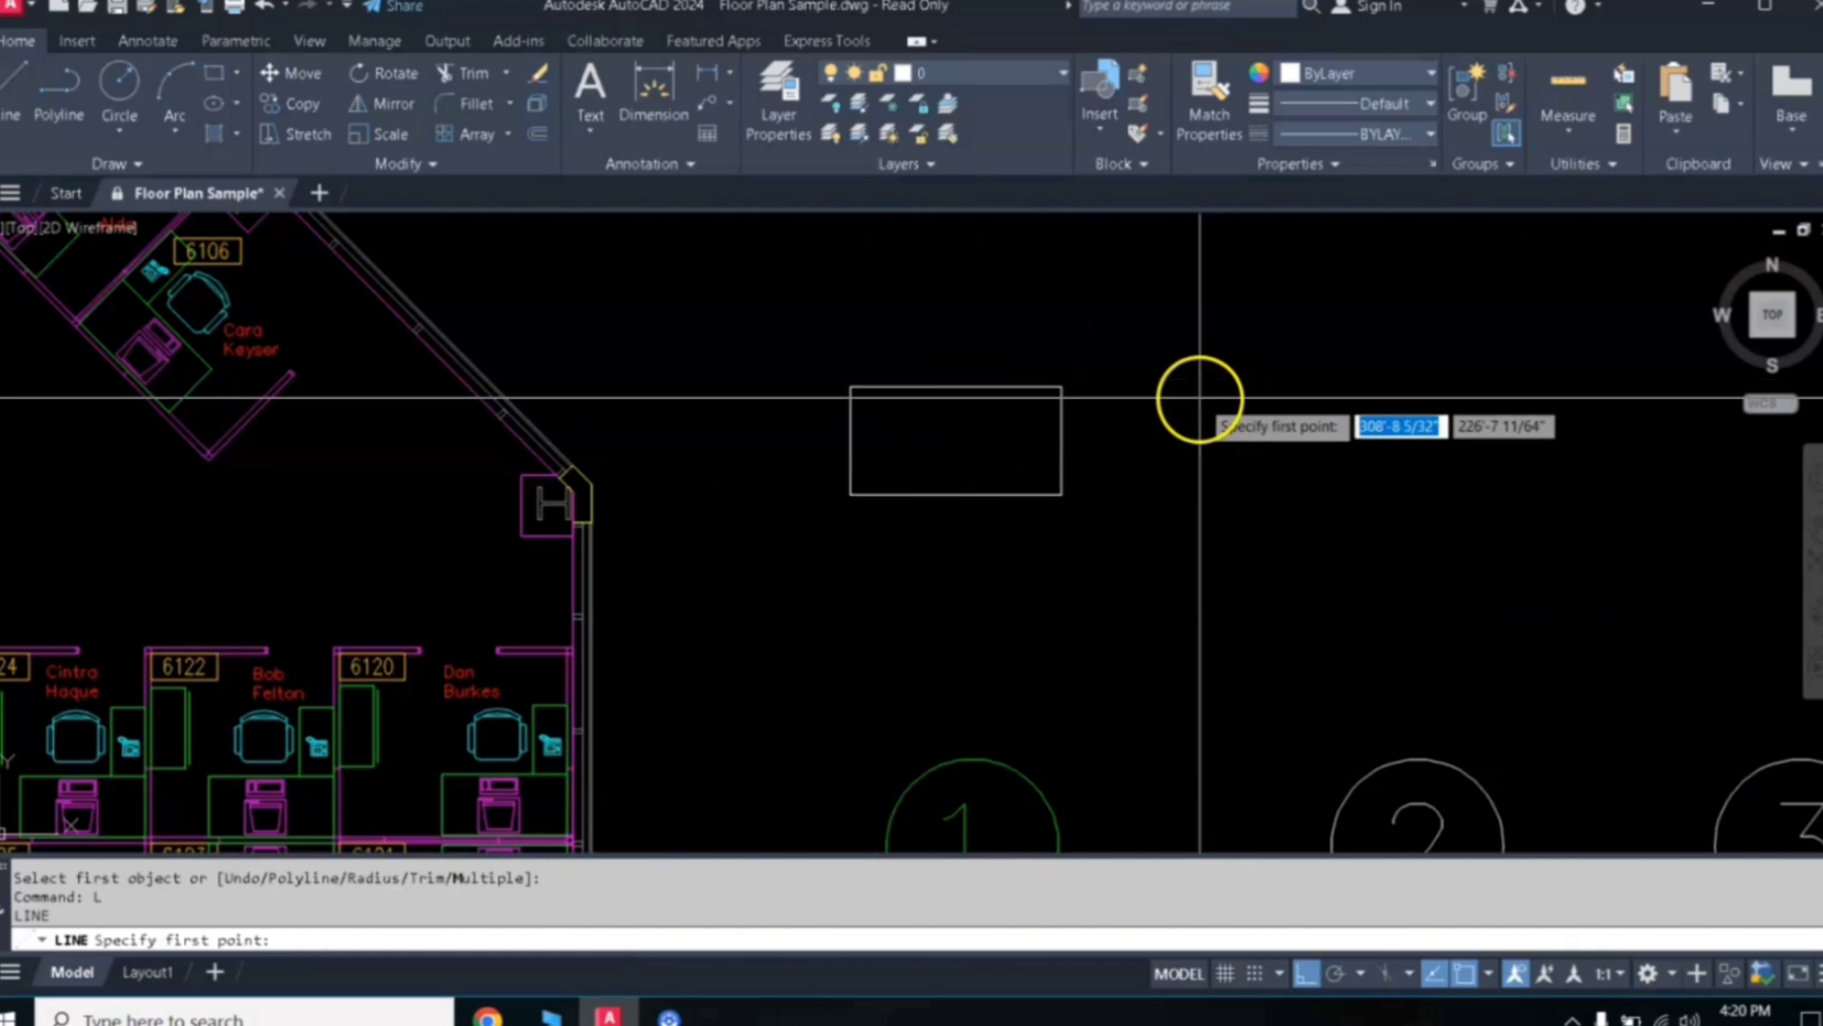
left_click(1406, 337)
left_click(1274, 372)
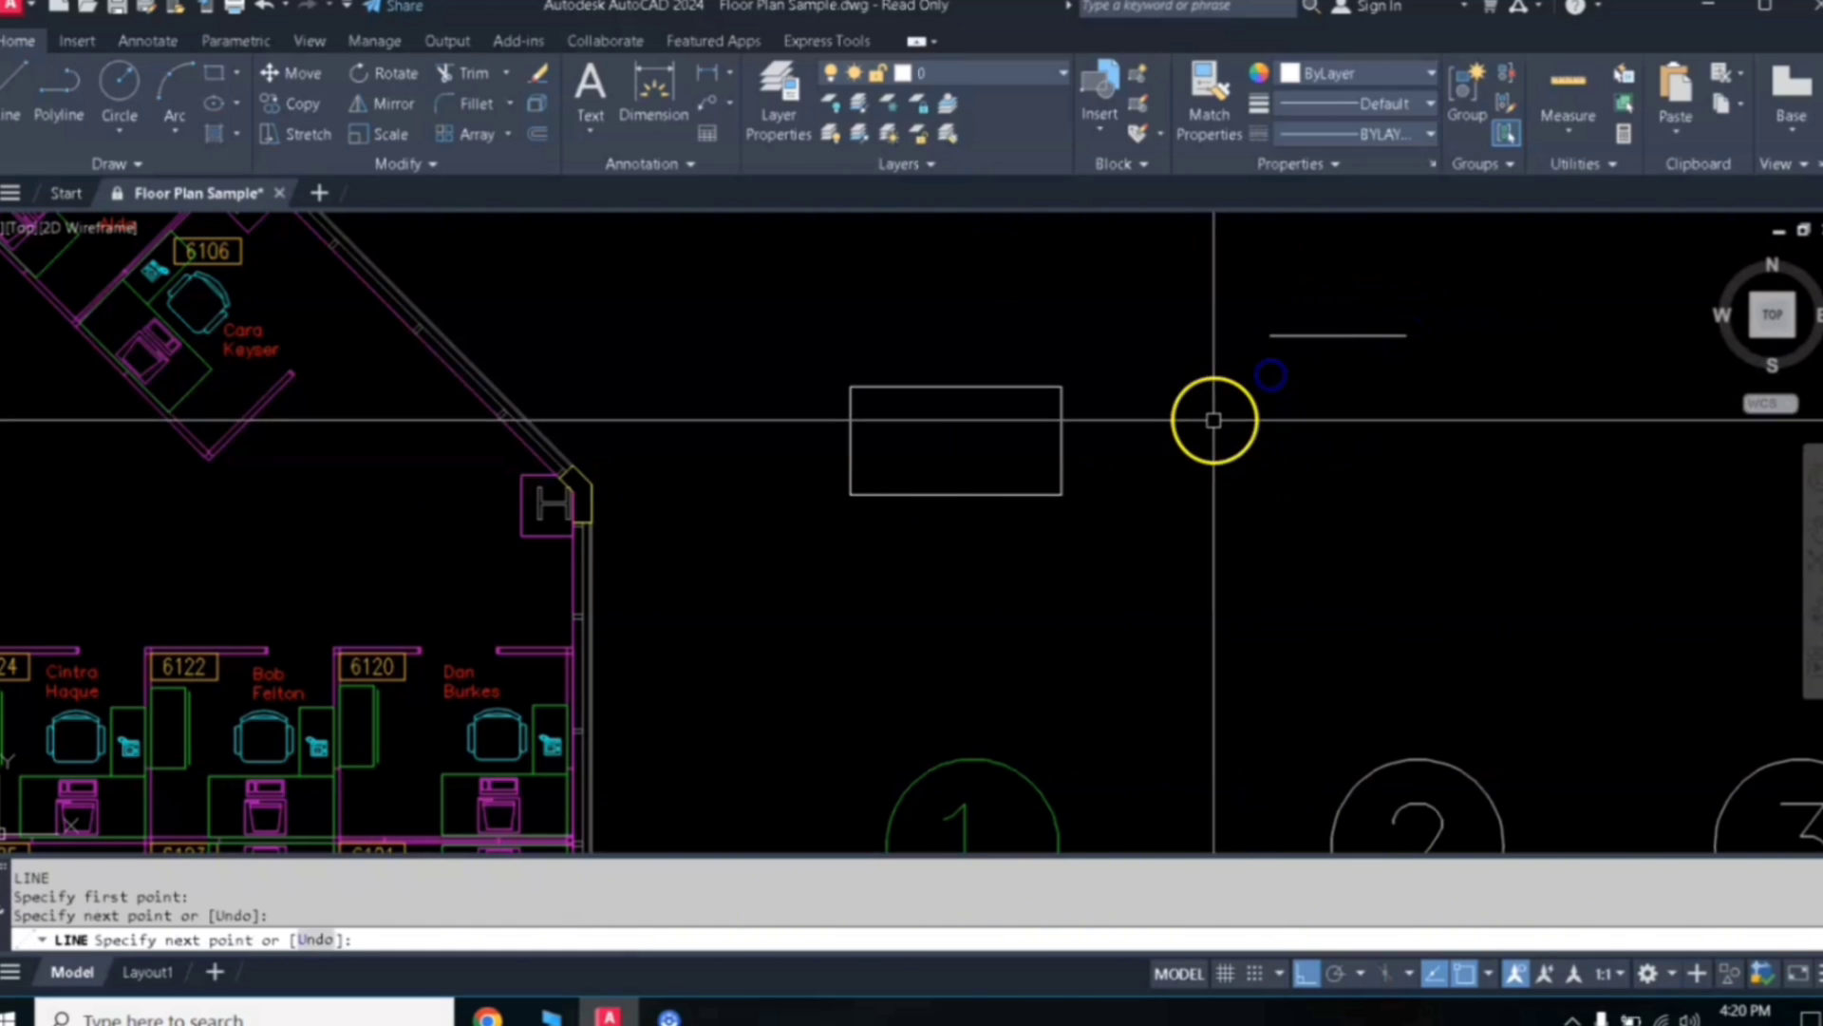
key("Return")
key("Return")
left_click(1183, 387)
left_click(1196, 499)
key("Return")
Draw a lower horizontal line aligned with the upper one and an east vertical line, leaving gaps at all corners
key("Return")
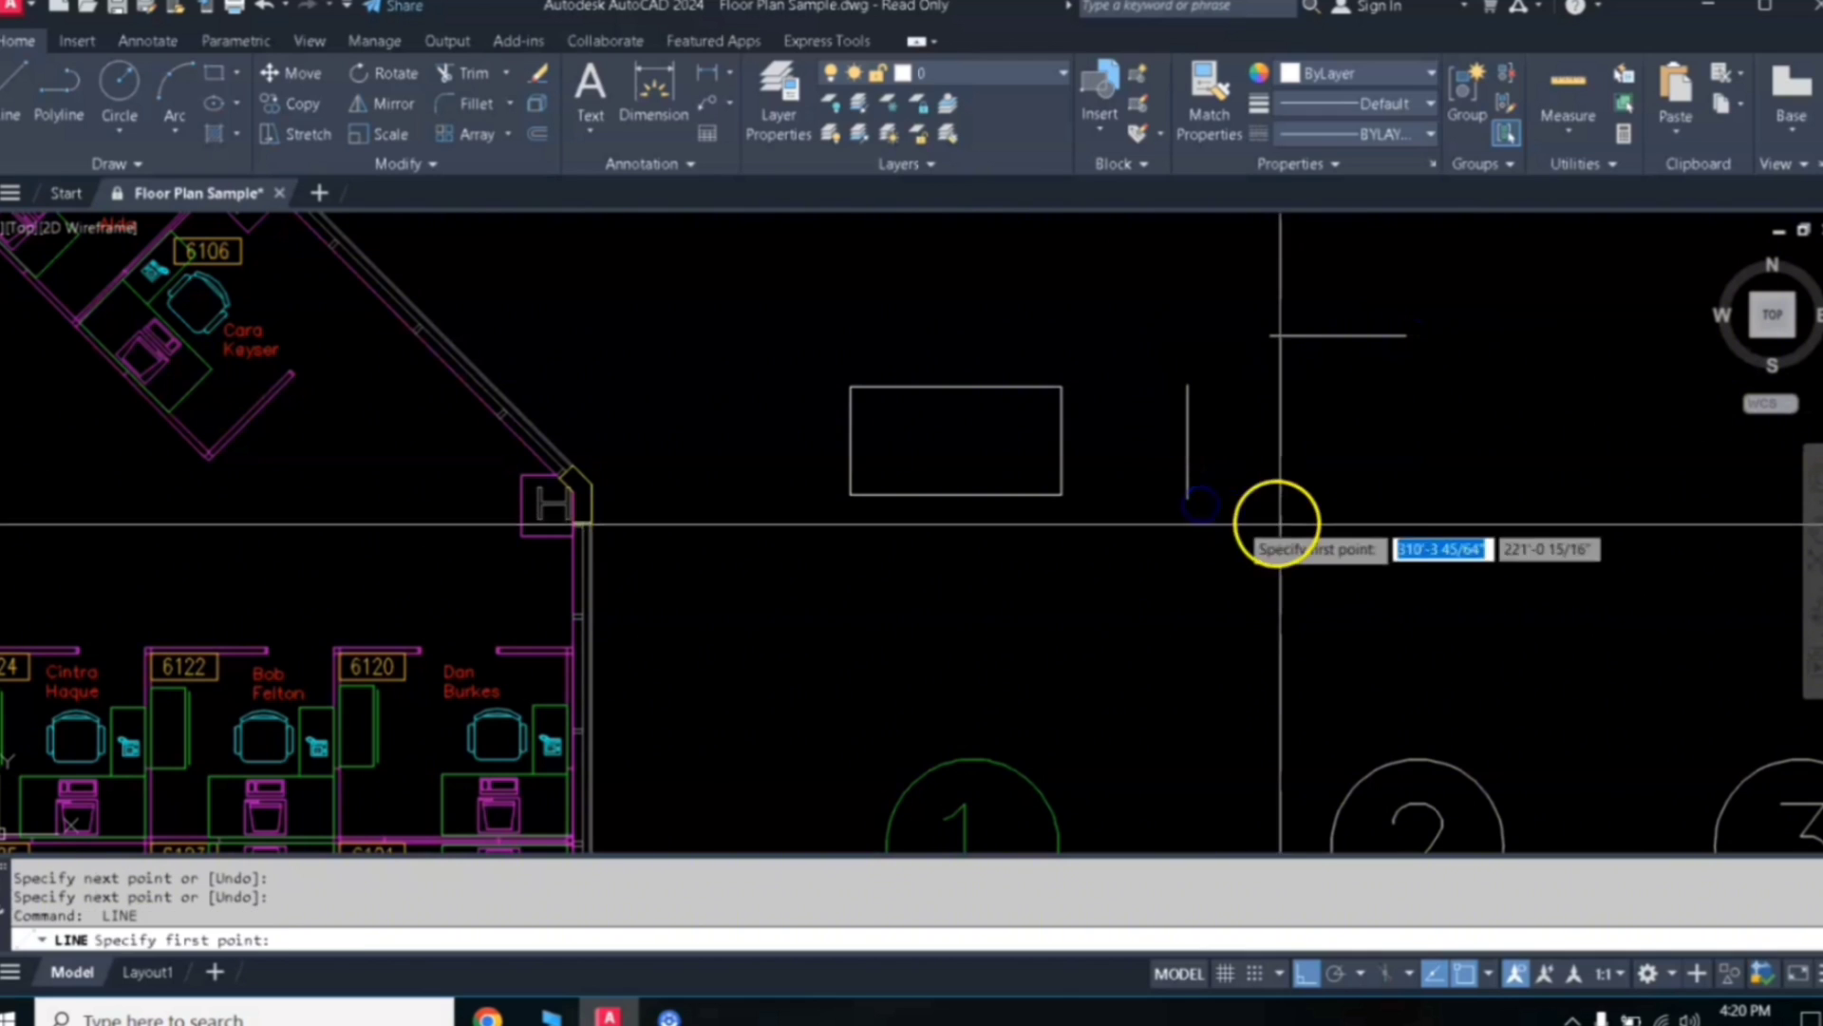
left_click(1405, 334)
left_click(1266, 545)
key("Return")
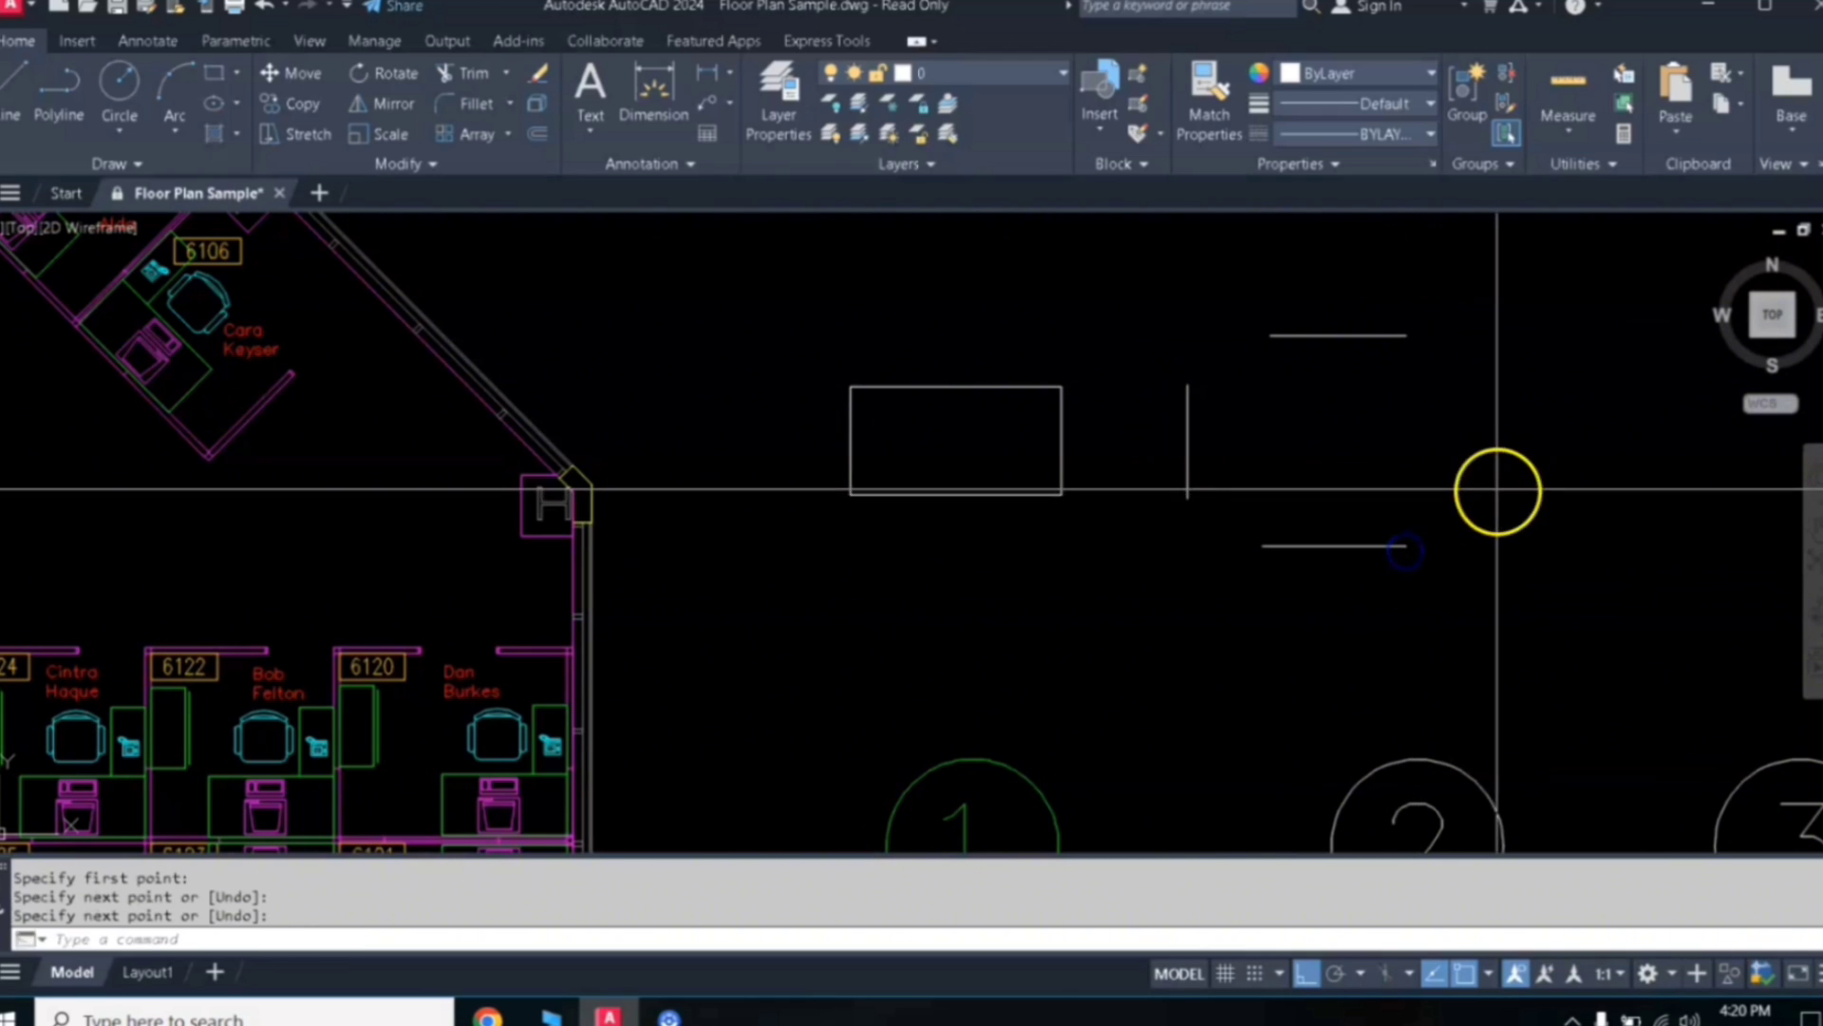
key("Return")
left_click(1496, 485)
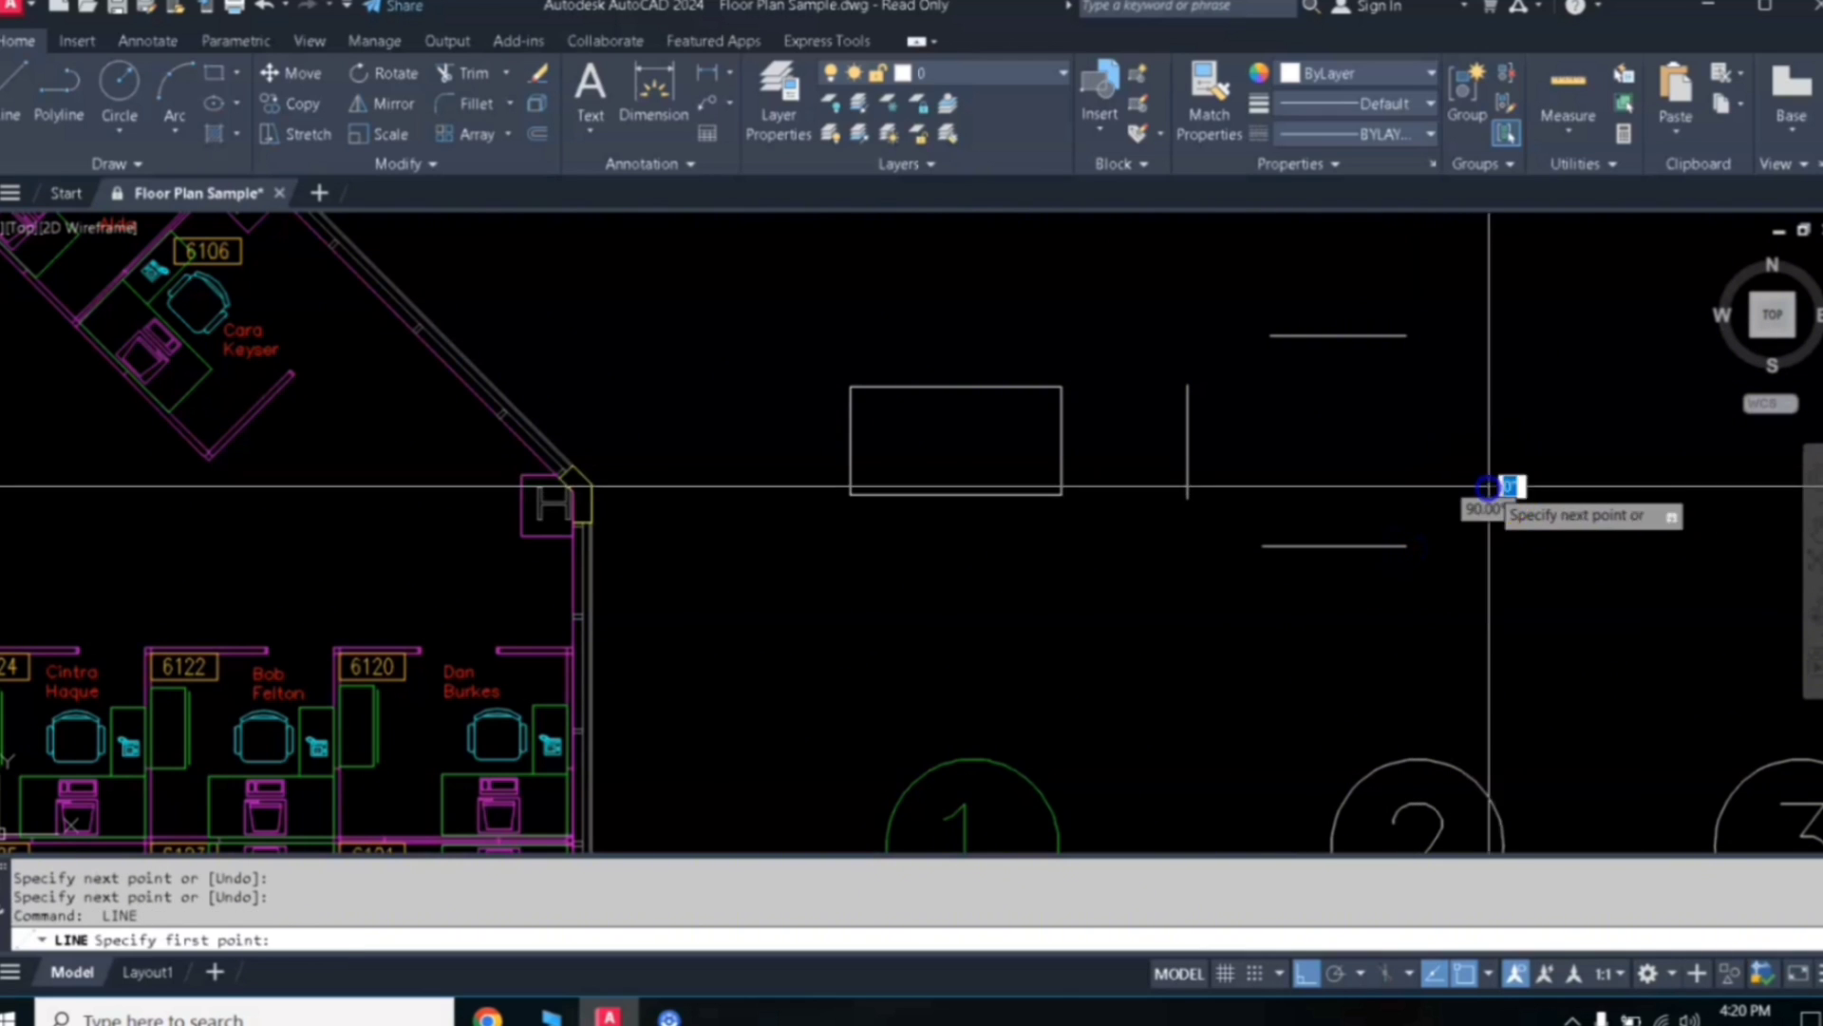
left_click(1501, 380)
key("Return")
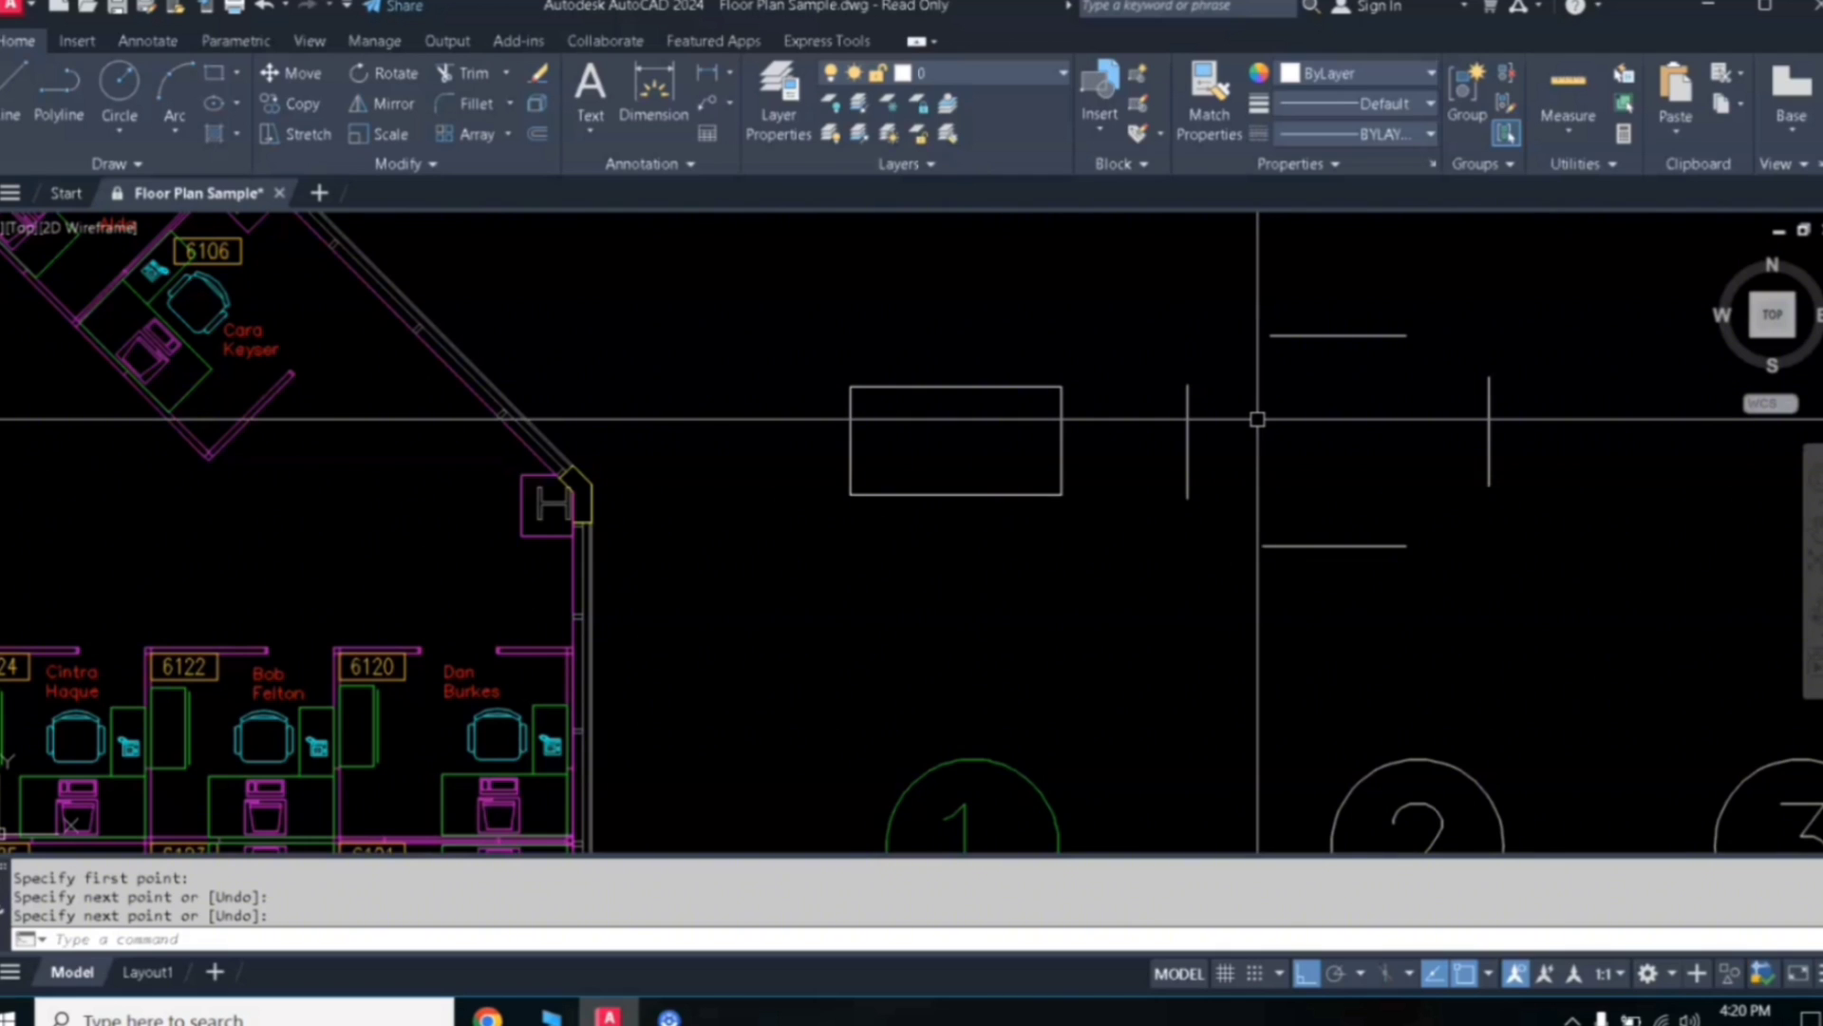
Fillet the four separated lines with radius 0 and the Multiple option, extending them to meet as a closed rectangle
key("Return")
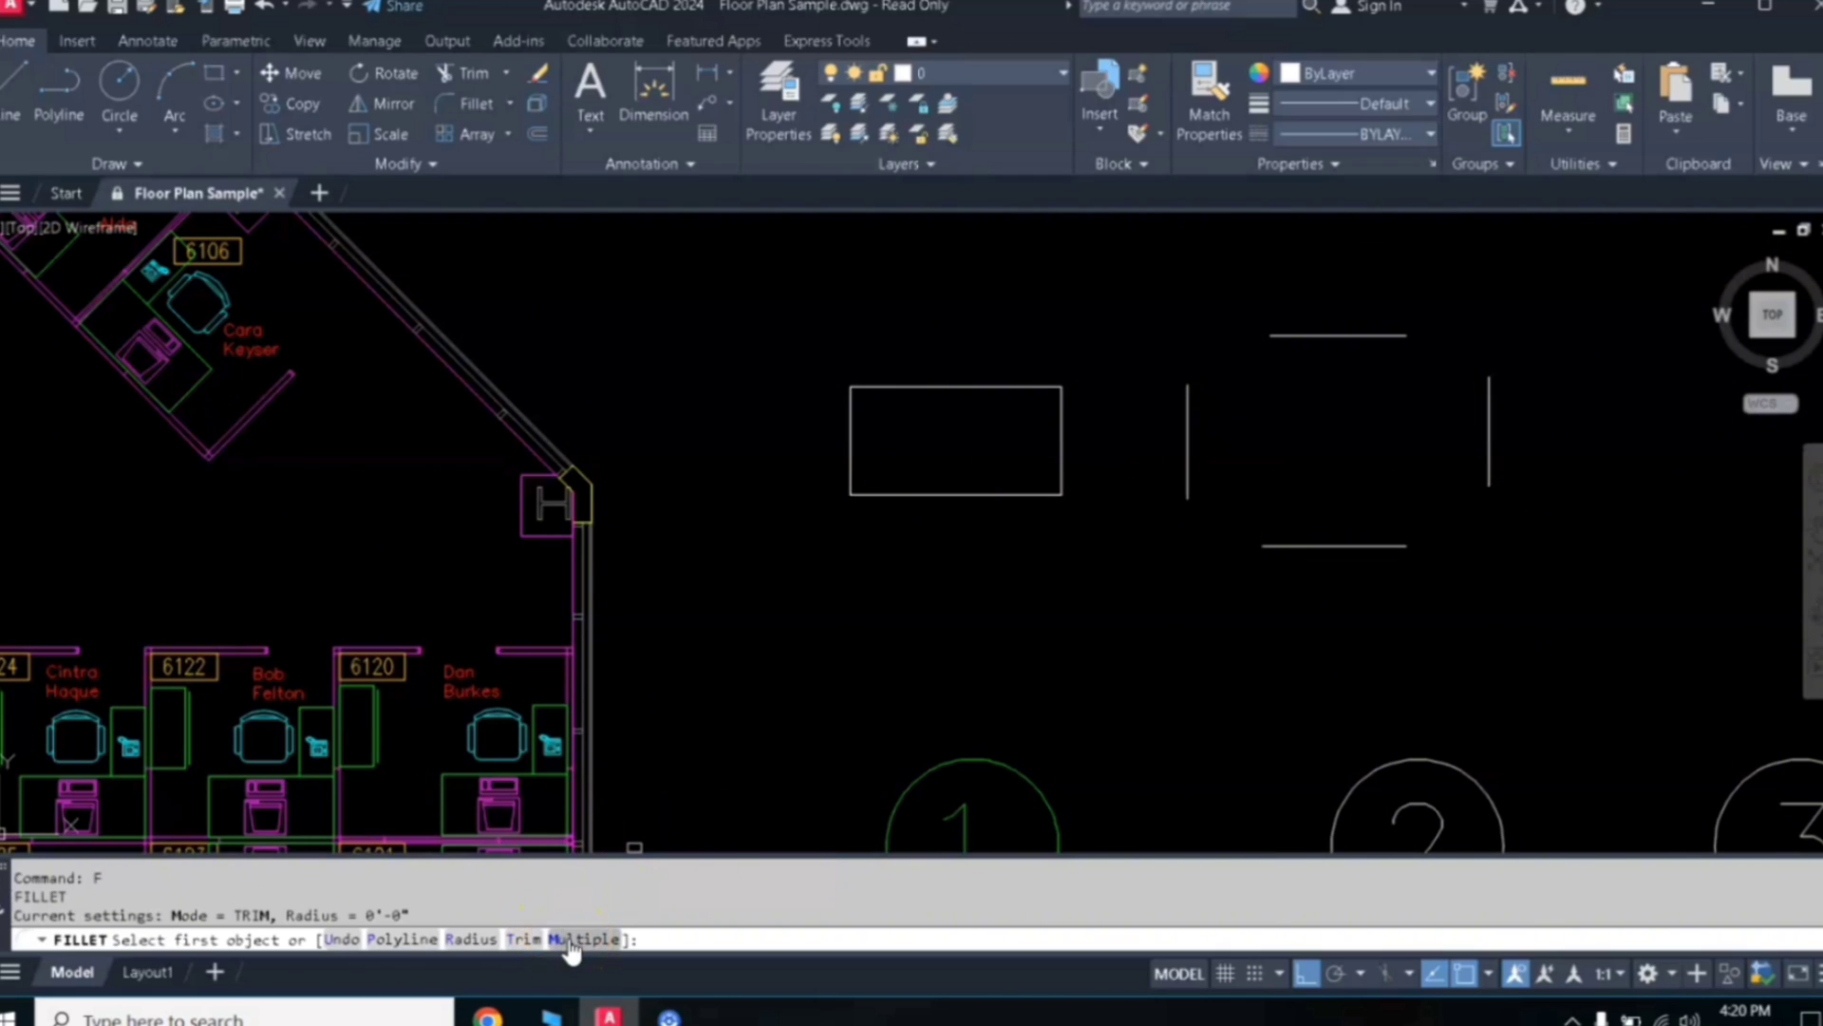
left_click(1301, 339)
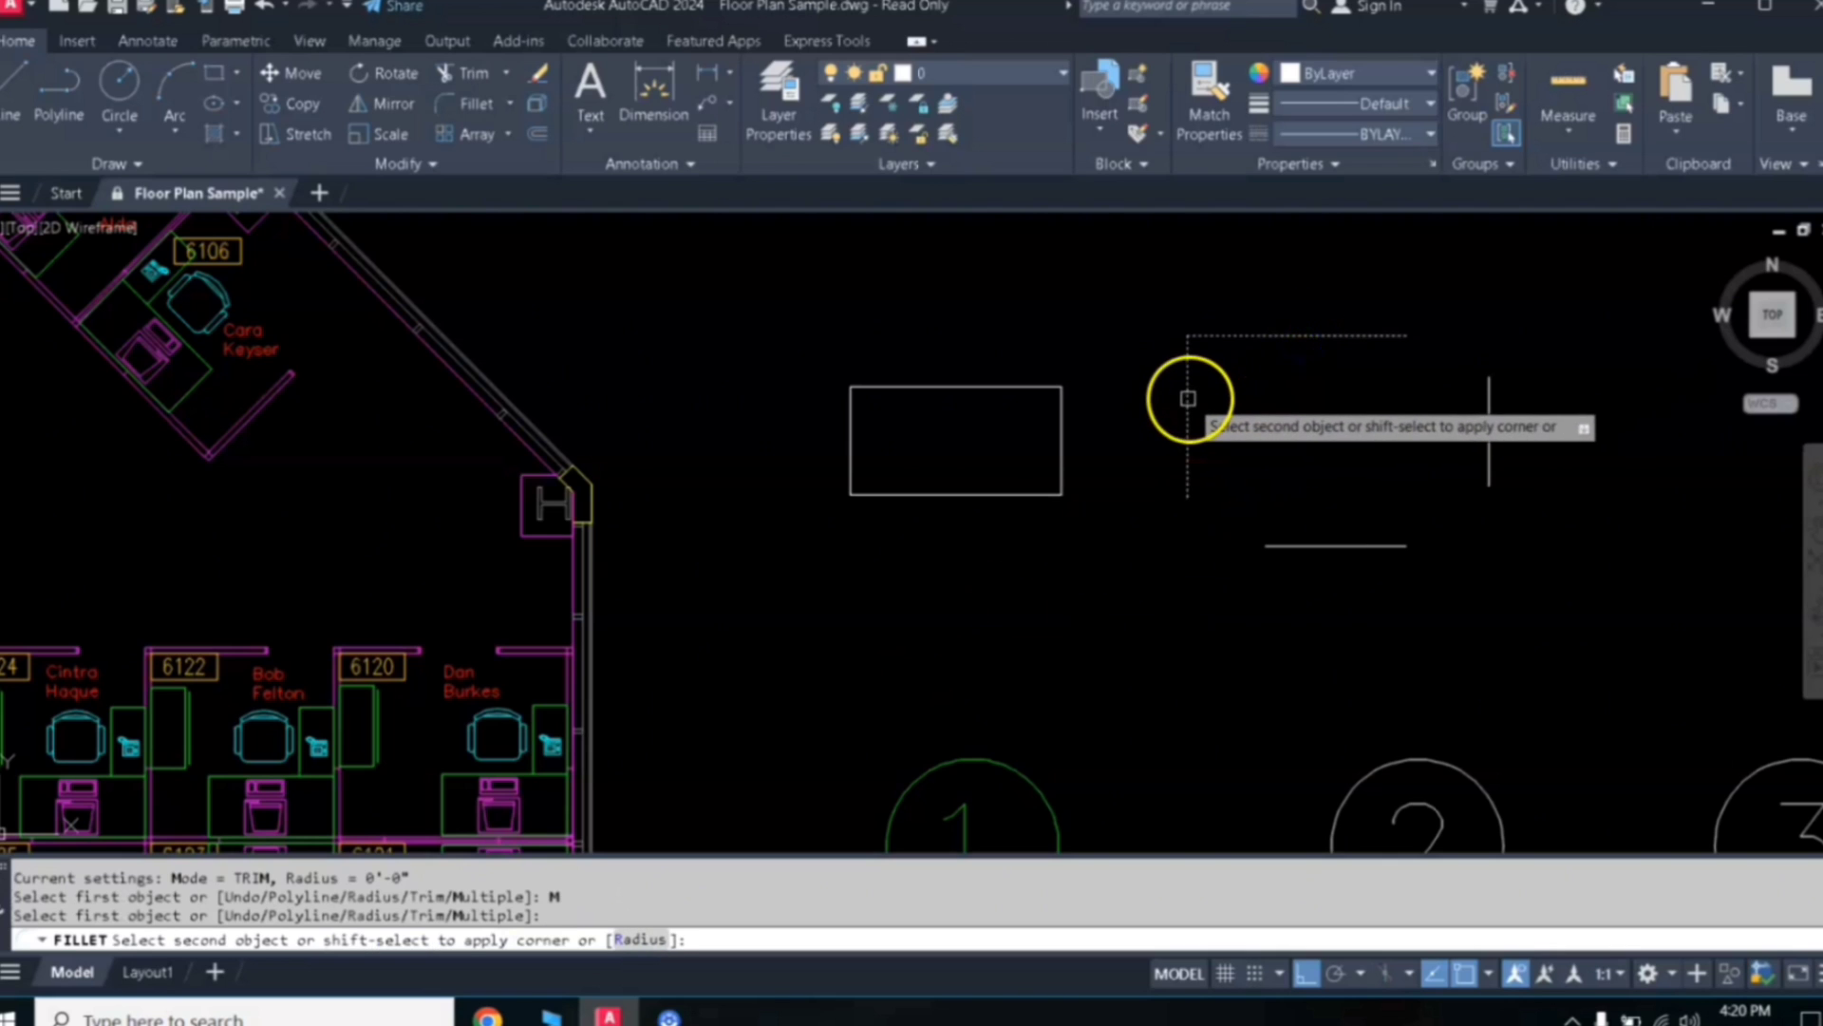
left_click(1187, 403)
left_click(1187, 439)
left_click(1267, 546)
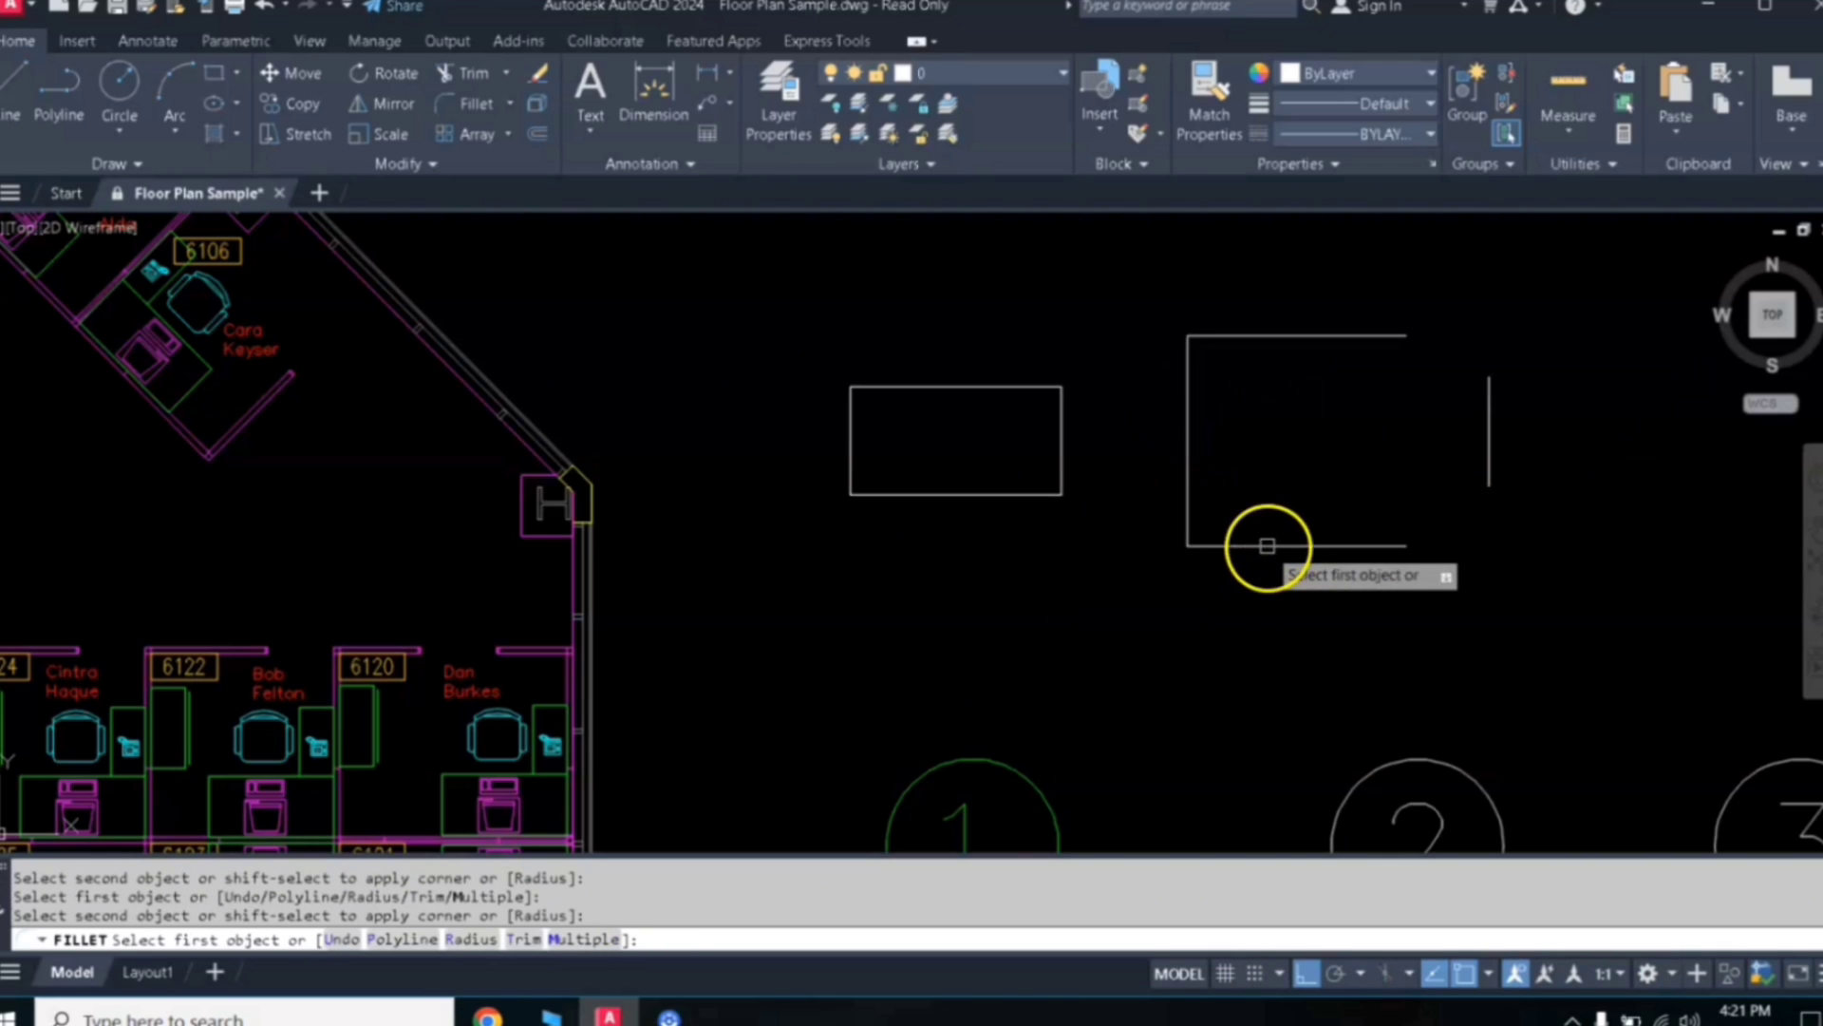
left_click(1377, 546)
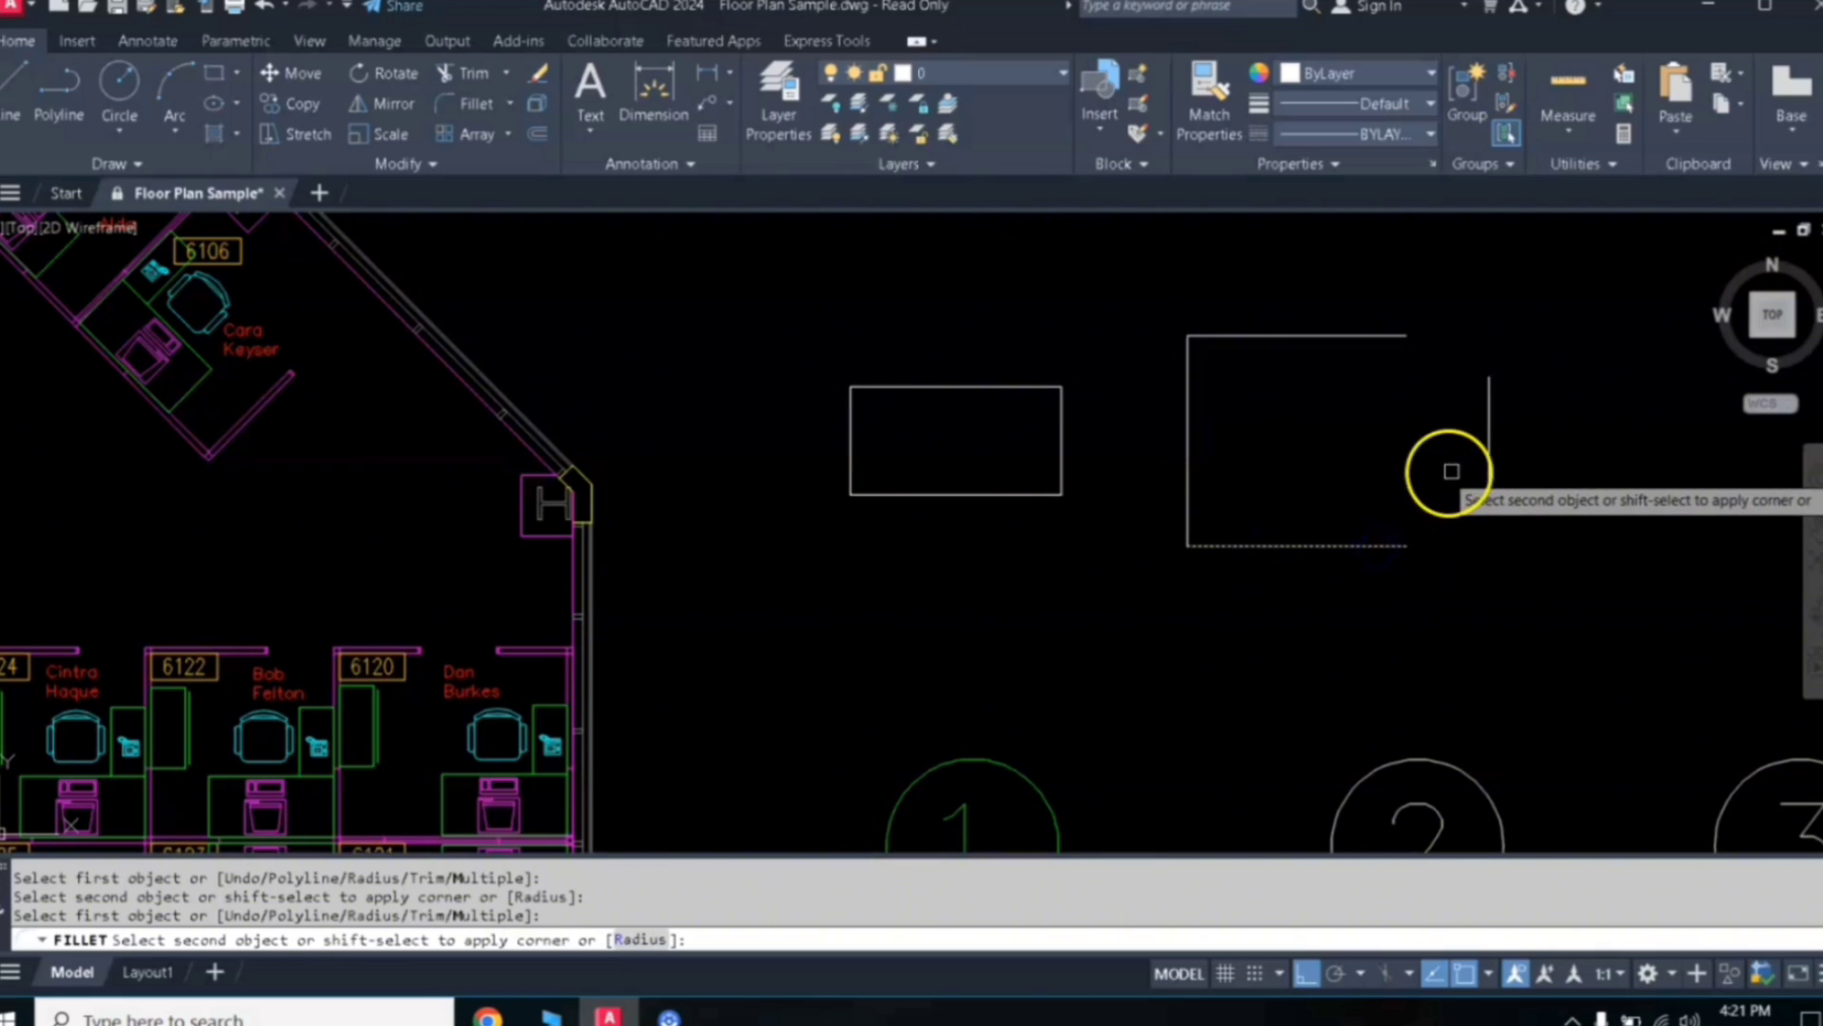
left_click(1490, 459)
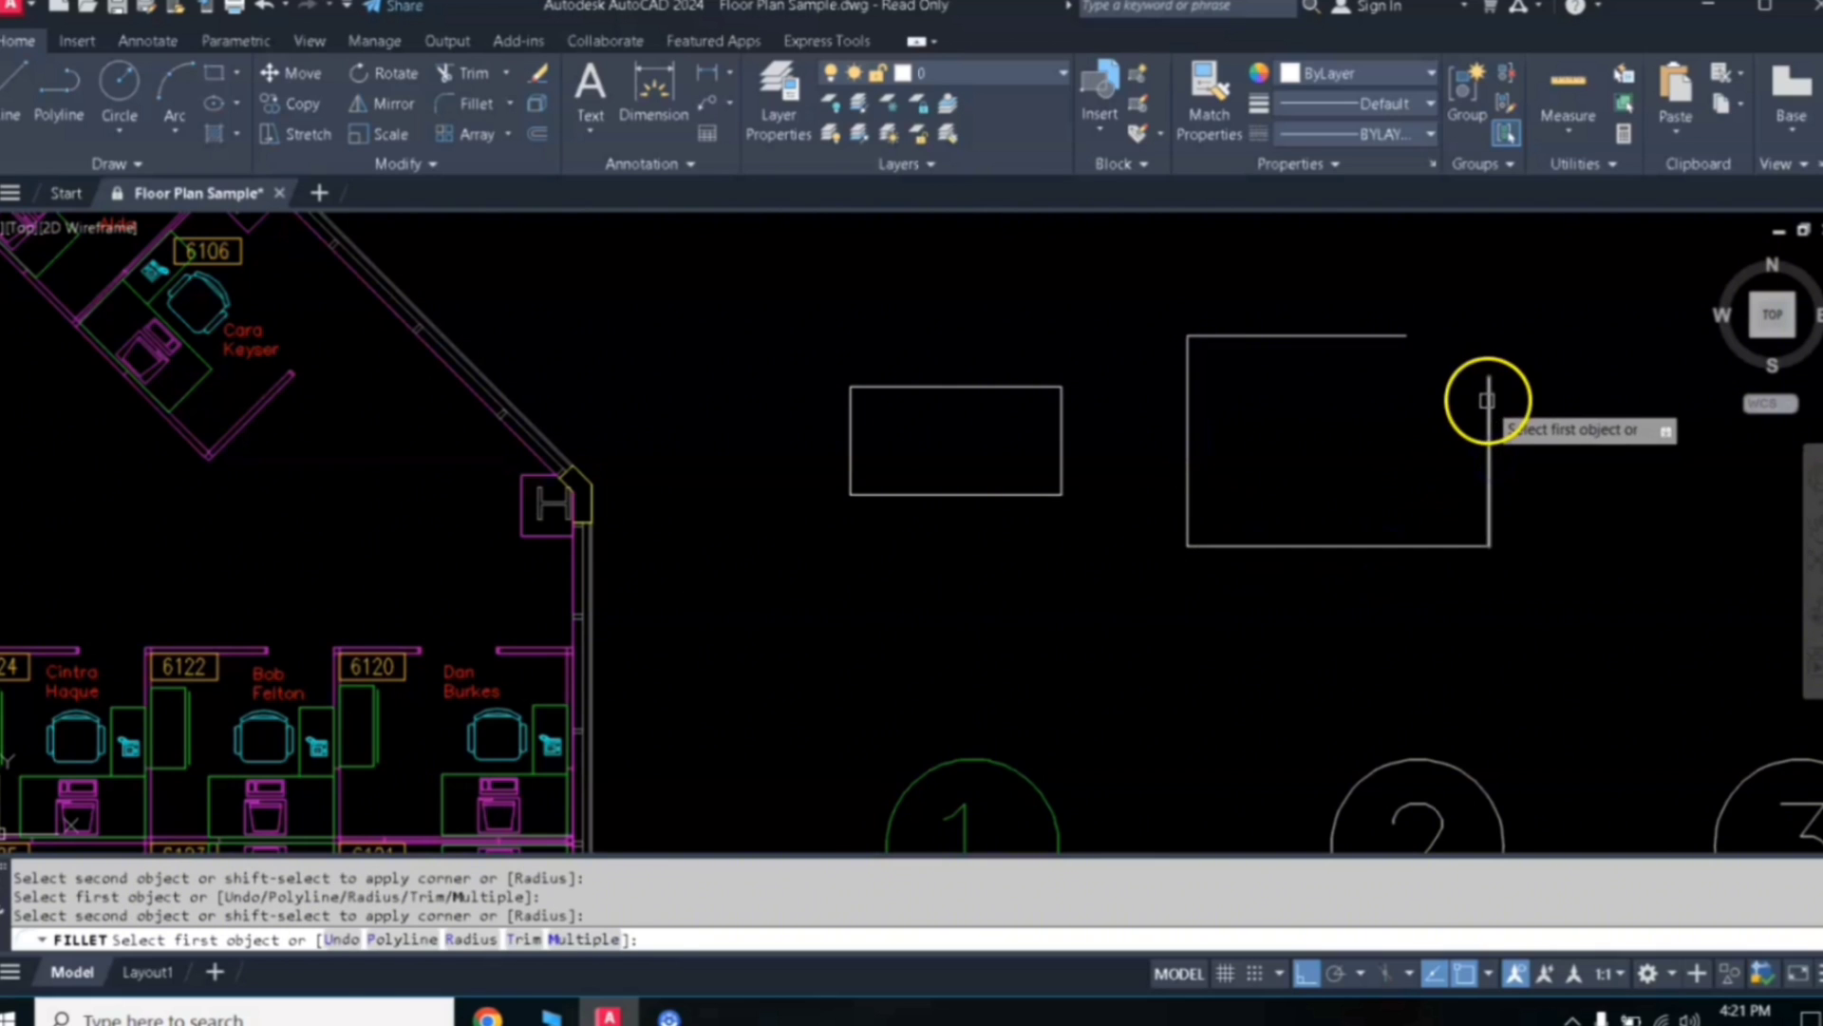
left_click(1487, 400)
left_click(1355, 335)
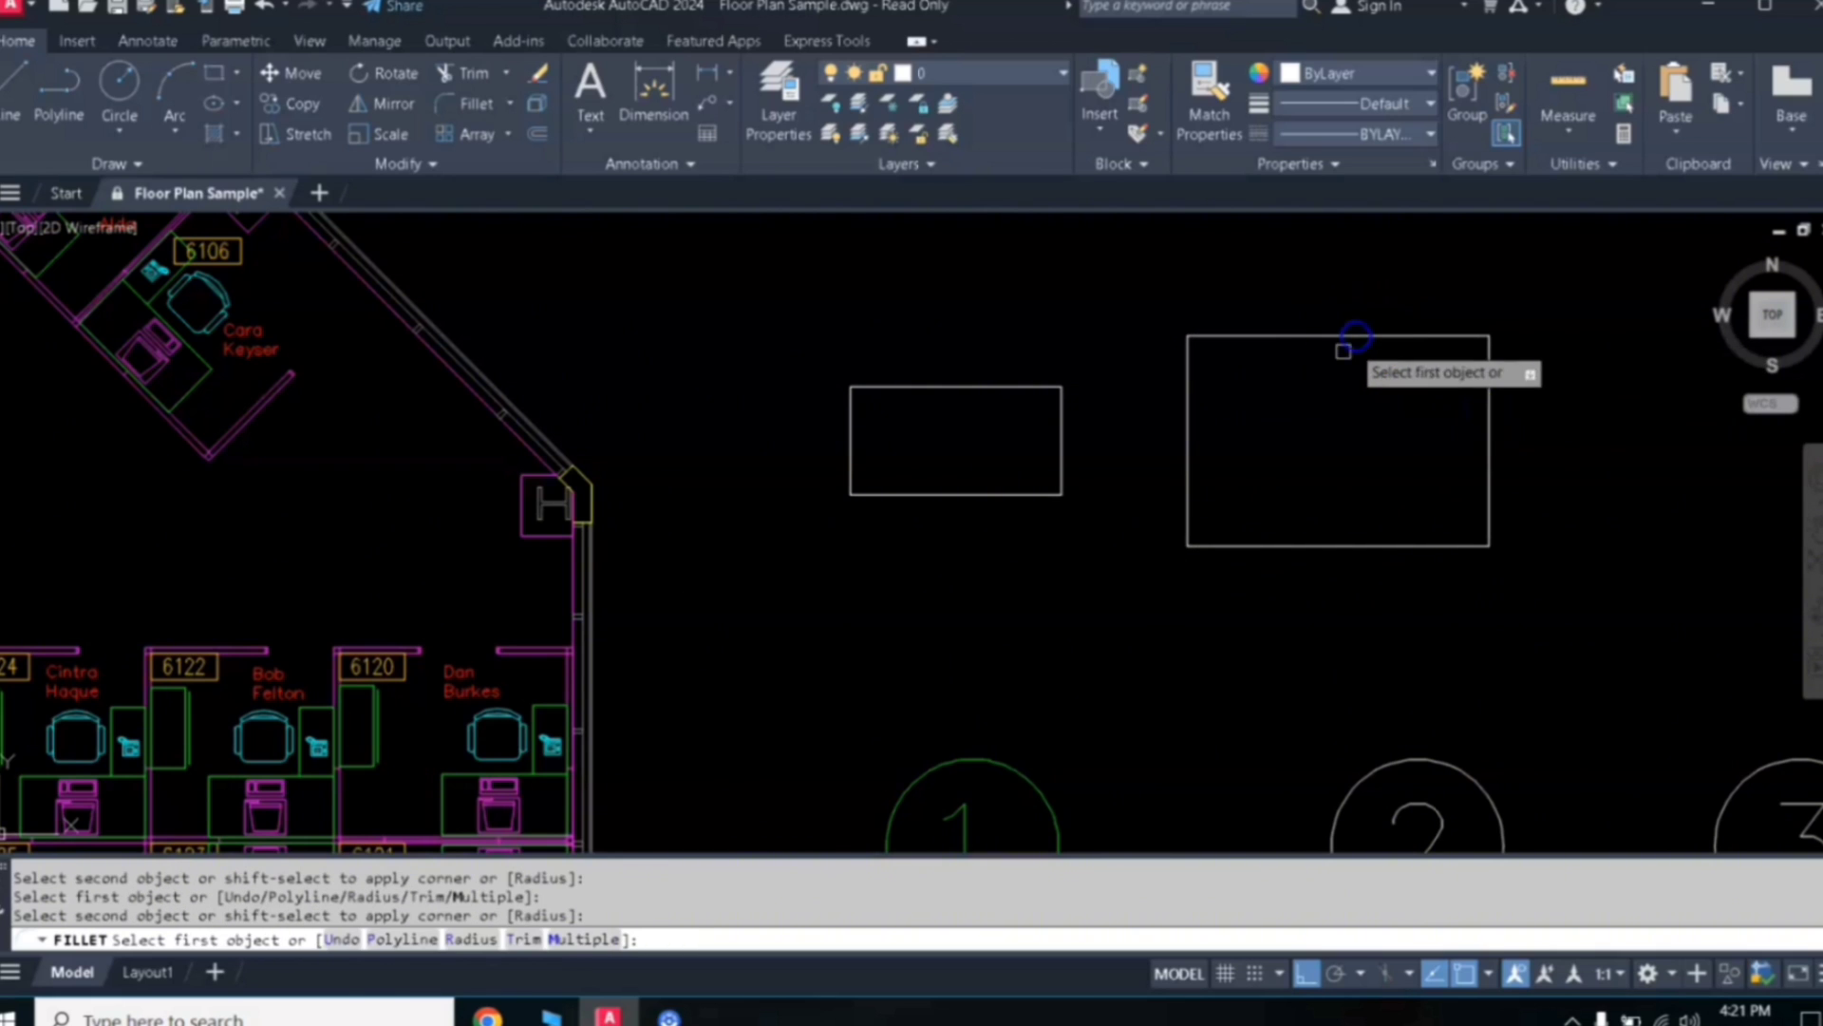
key("Return")
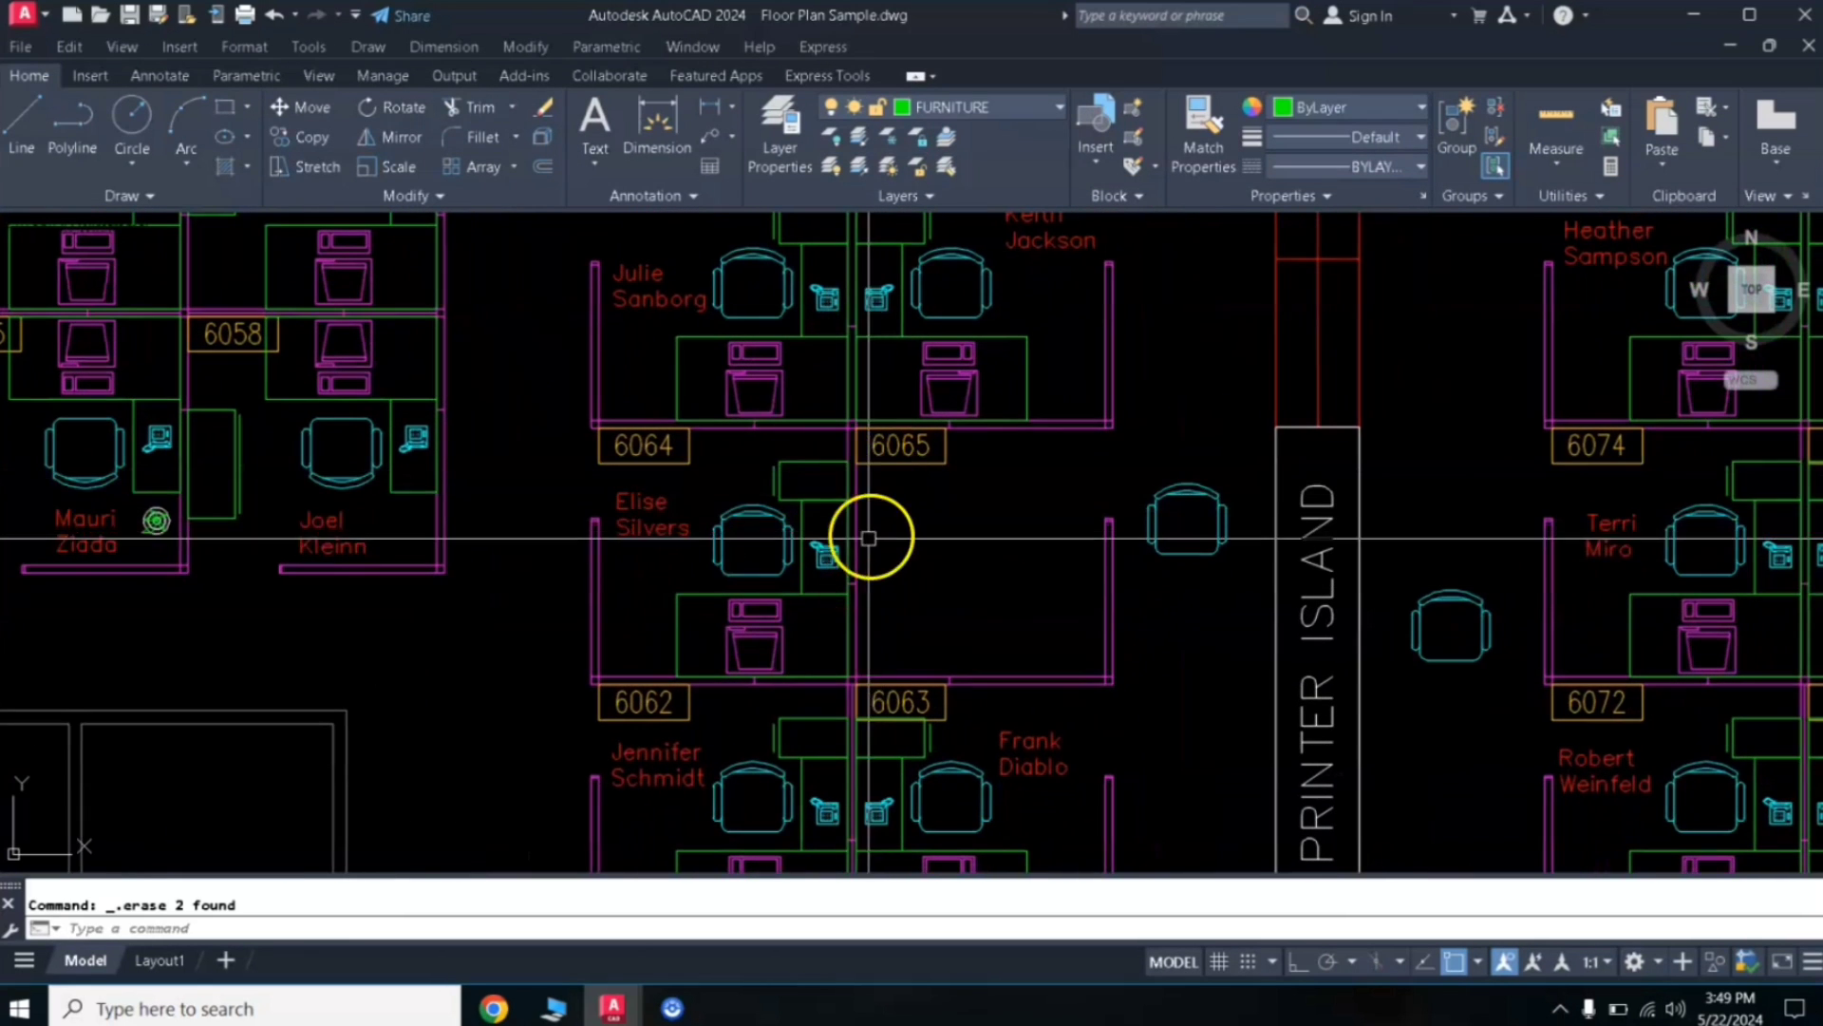
Examine the desks, chairs and phones in the cubicles numbered 6062 to 6068 and the neighbouring workstations
middle_click_drag(869, 539, 908, 574)
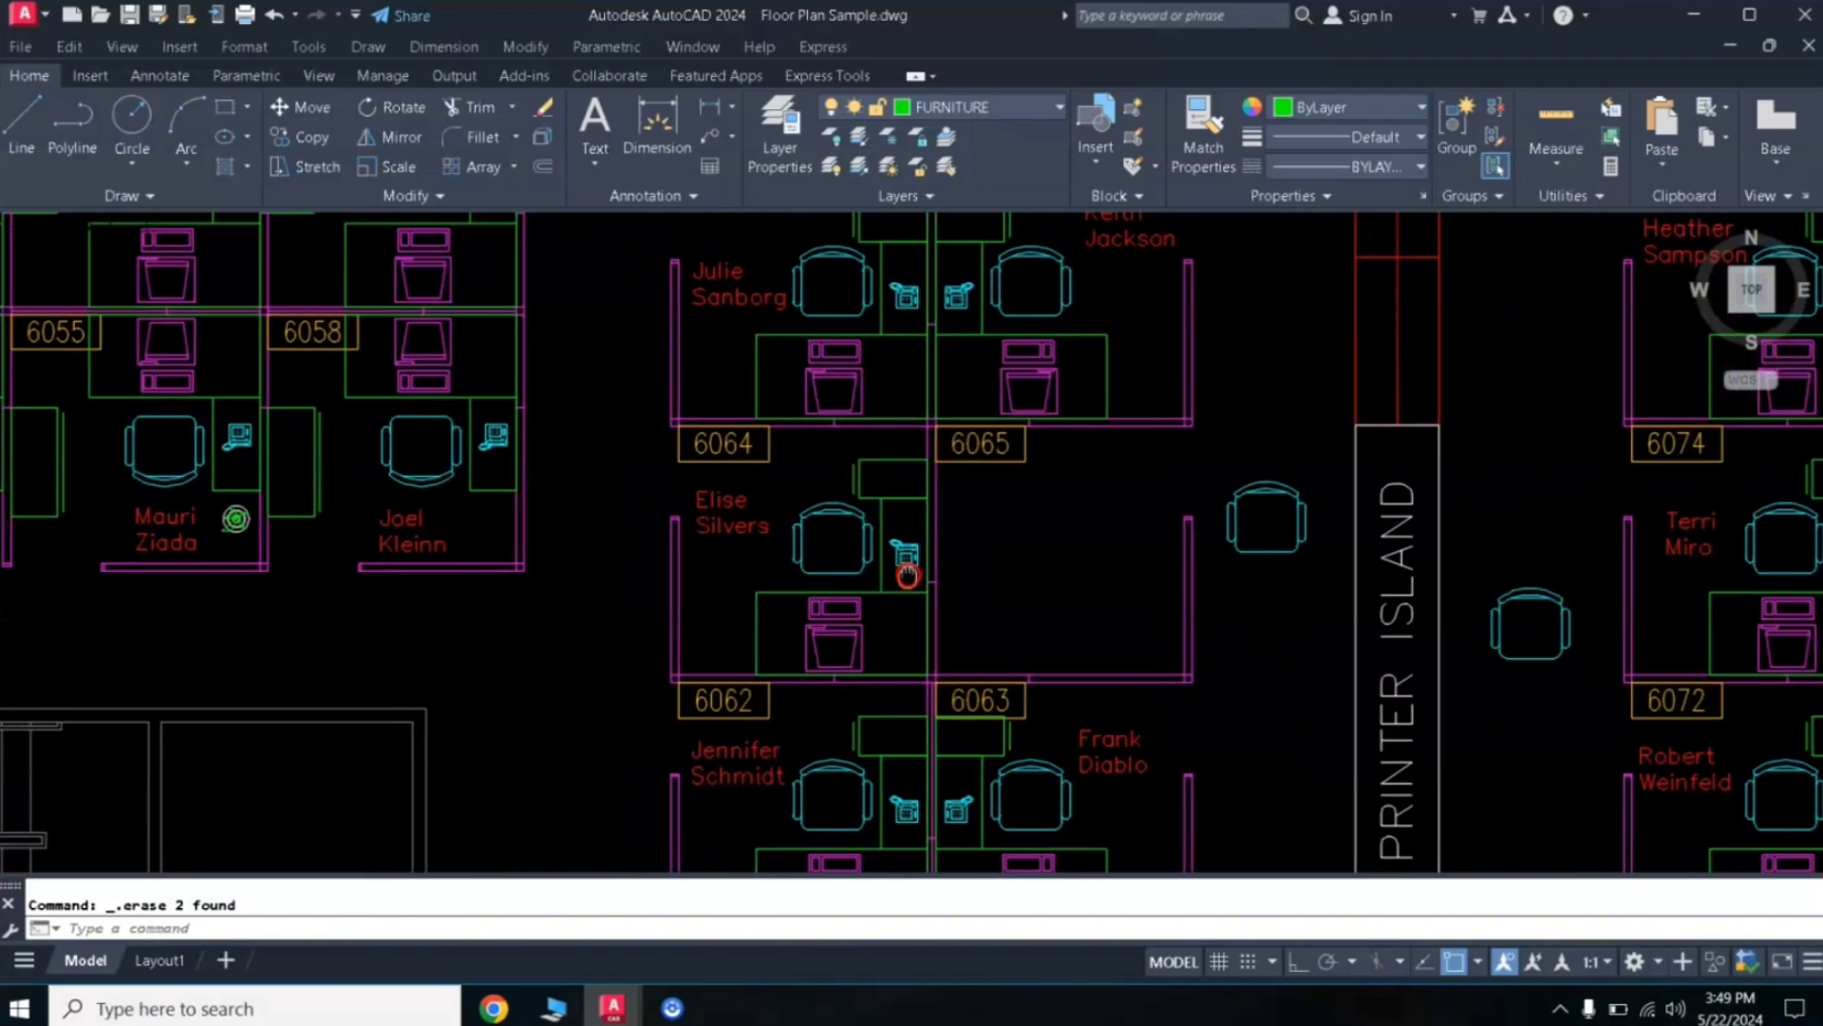
scroll(901, 586, "up", 2)
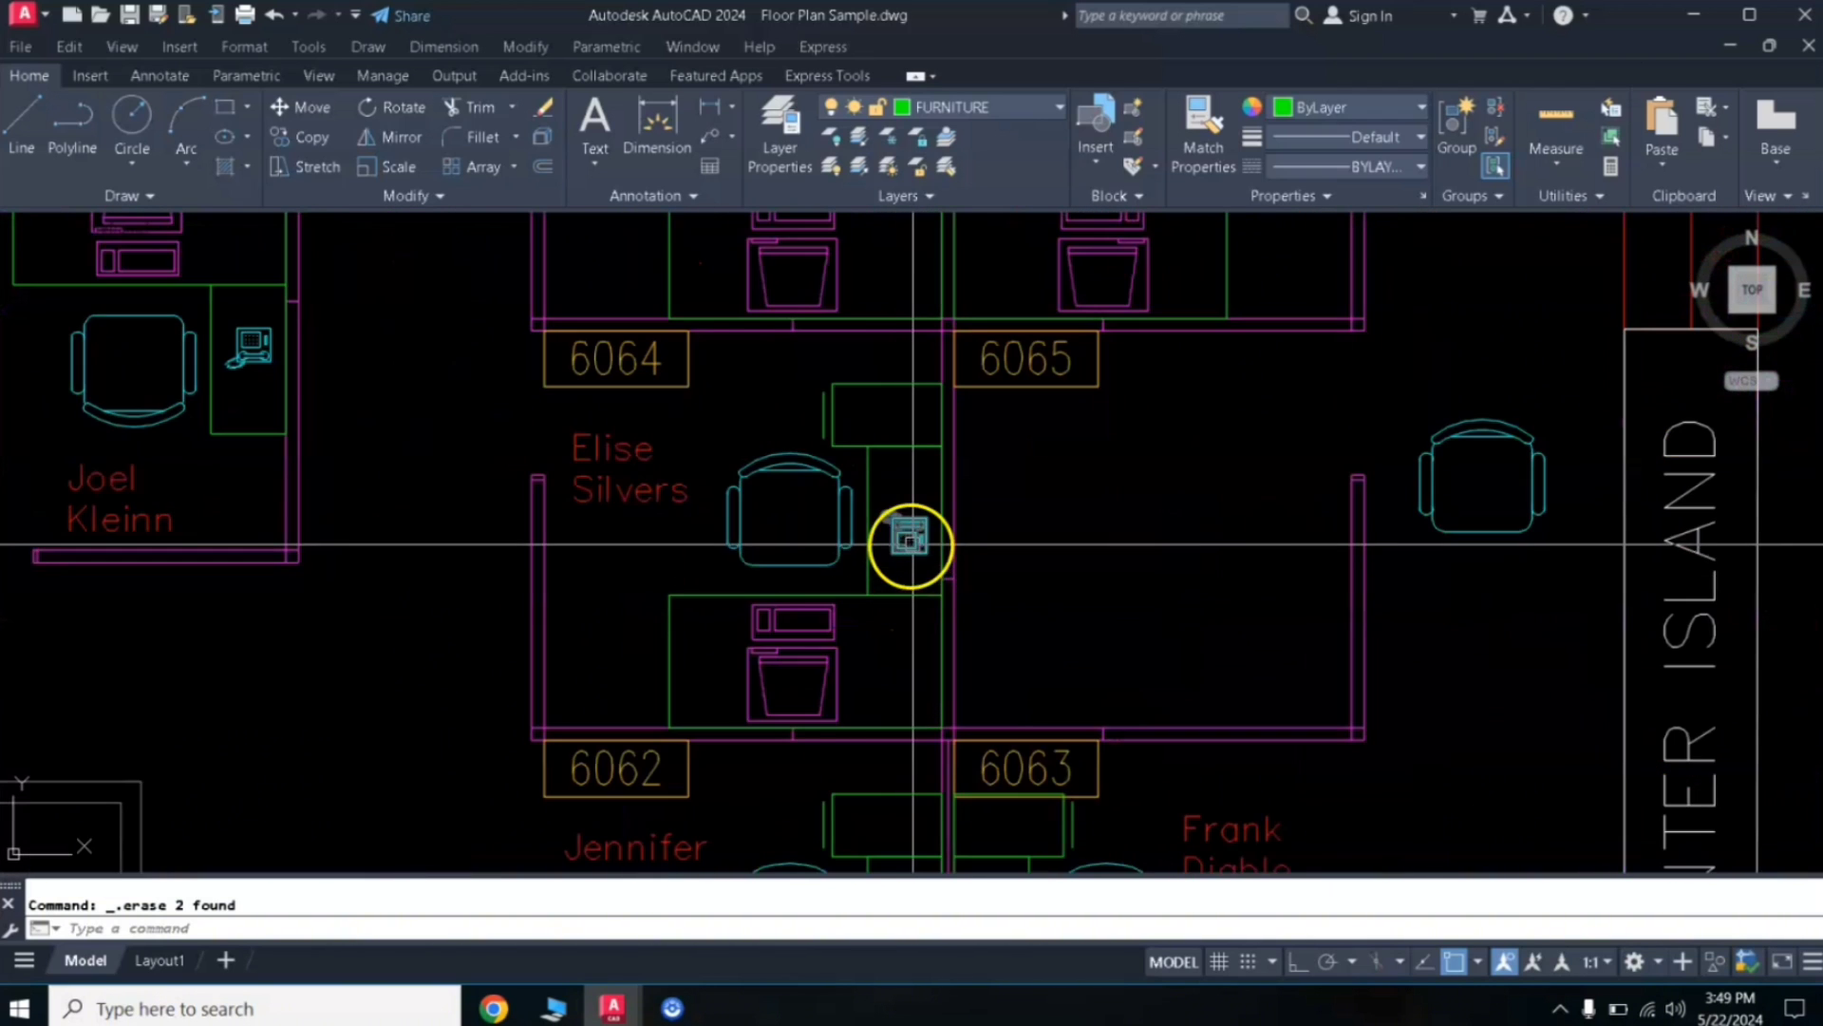
scroll(910, 541, "down", 2)
middle_click_drag(993, 346, 928, 496)
scroll(920, 480, "down", 2)
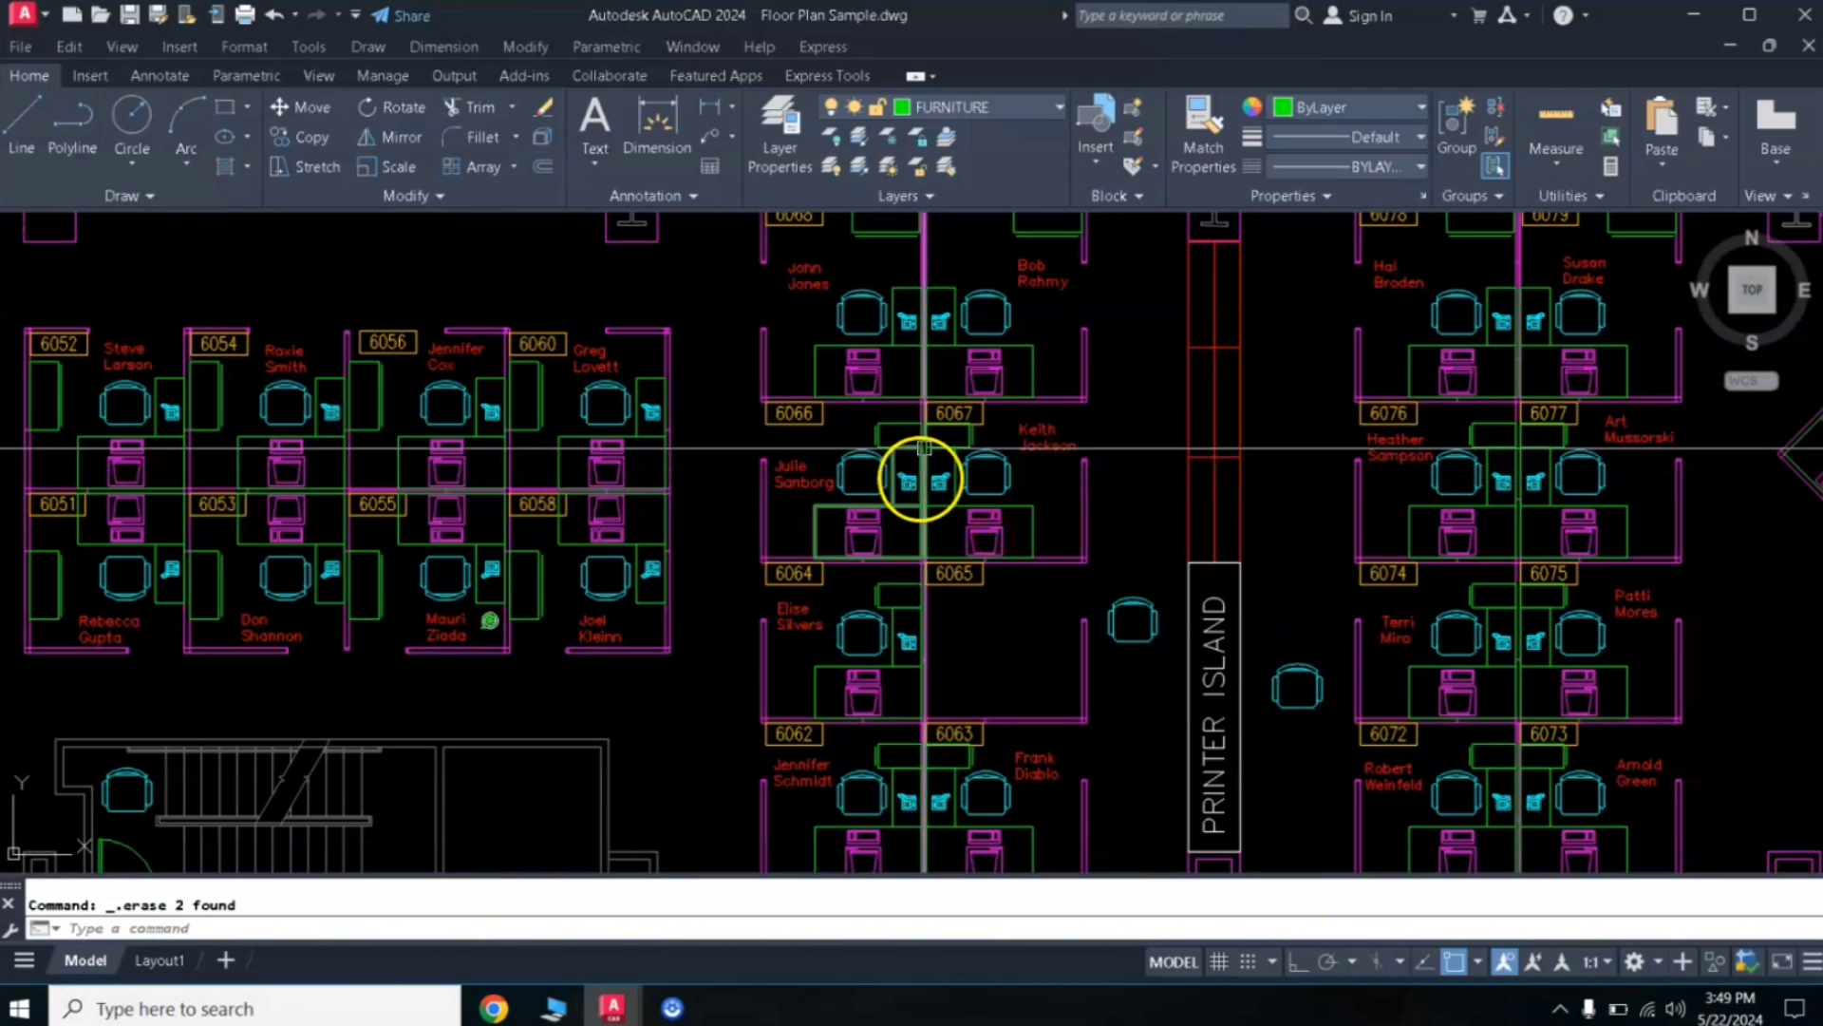
middle_click_drag(997, 418, 1007, 340)
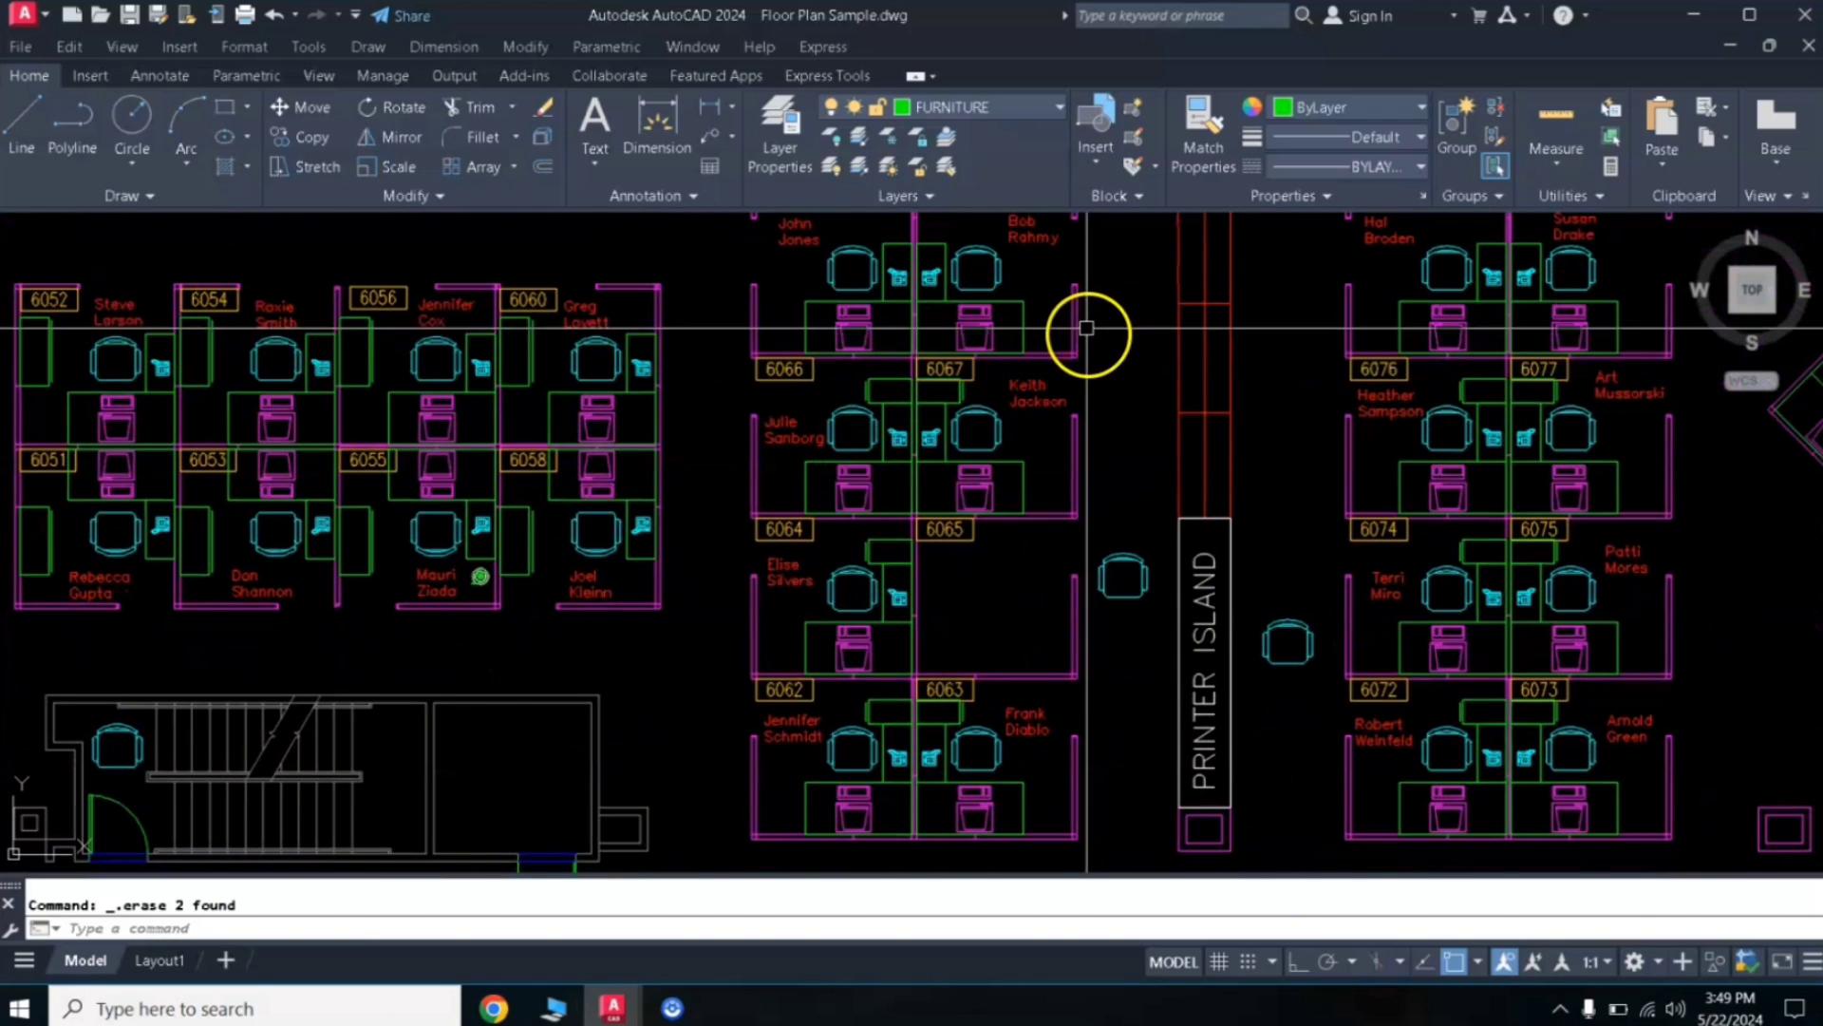
scroll(1088, 329, "up", 2)
middle_click_drag(1083, 317, 1028, 574)
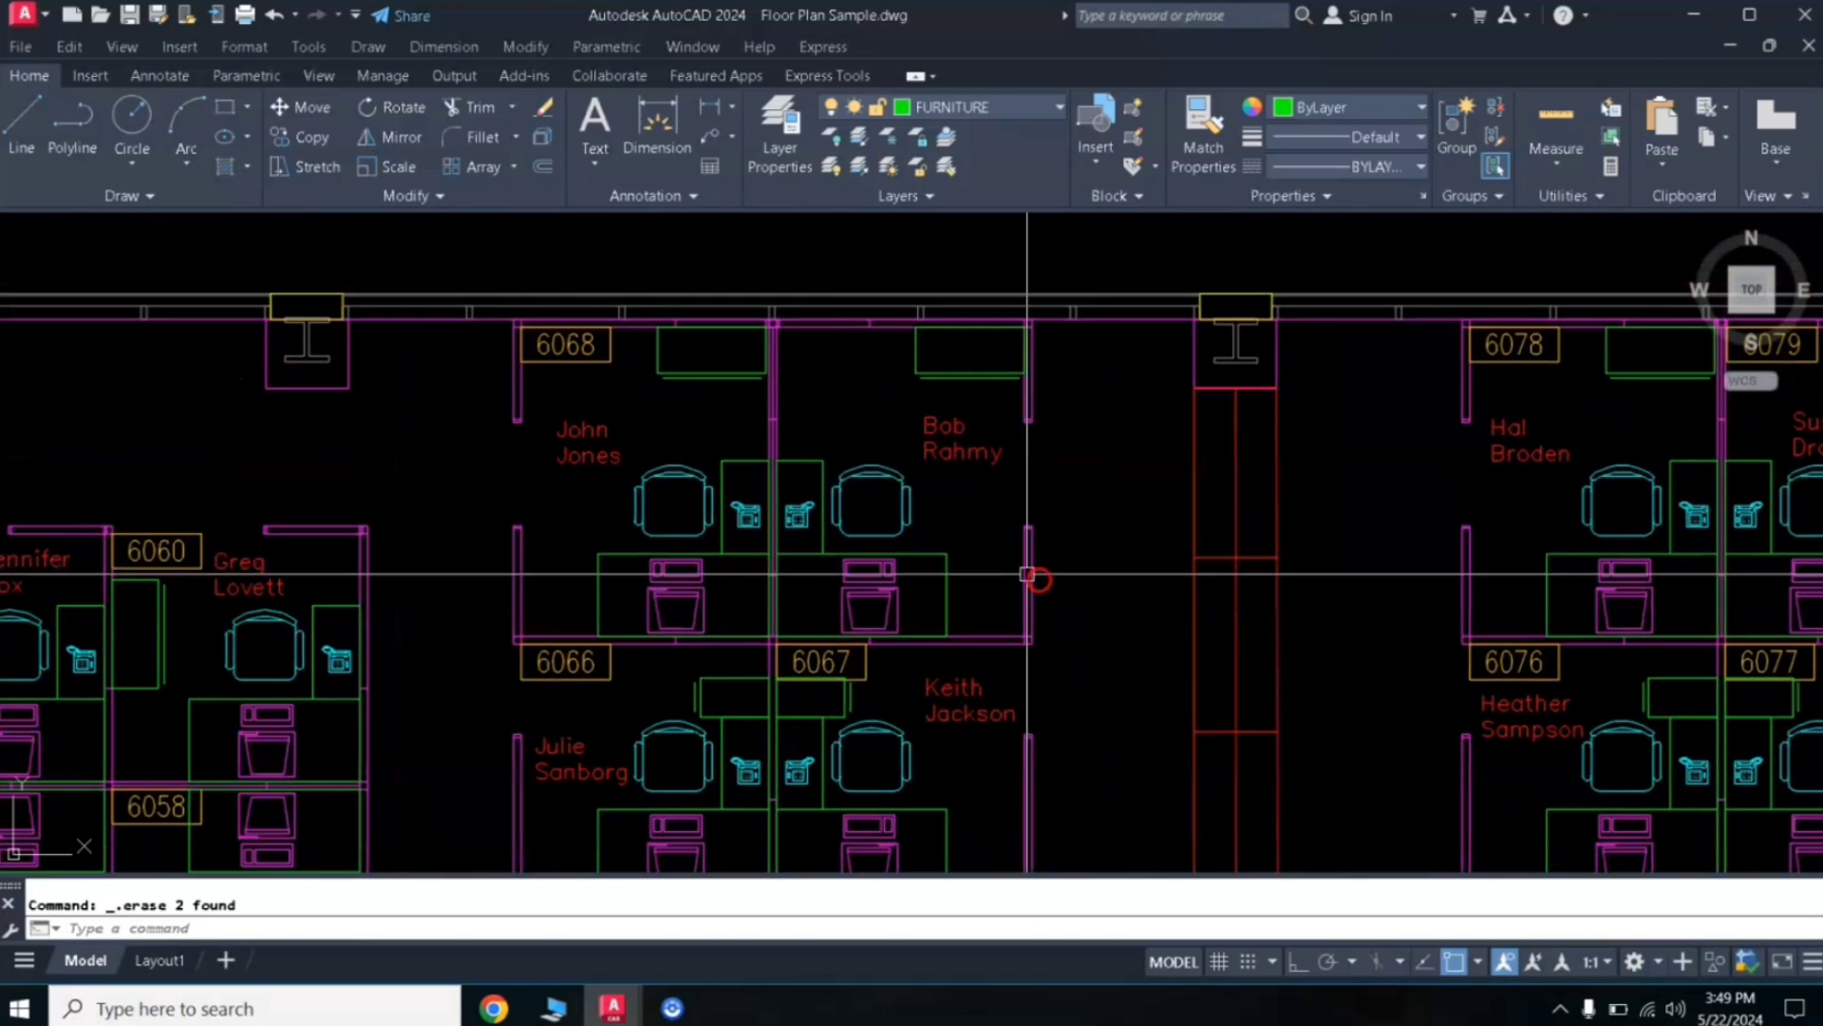
middle_click_drag(821, 483, 950, 468)
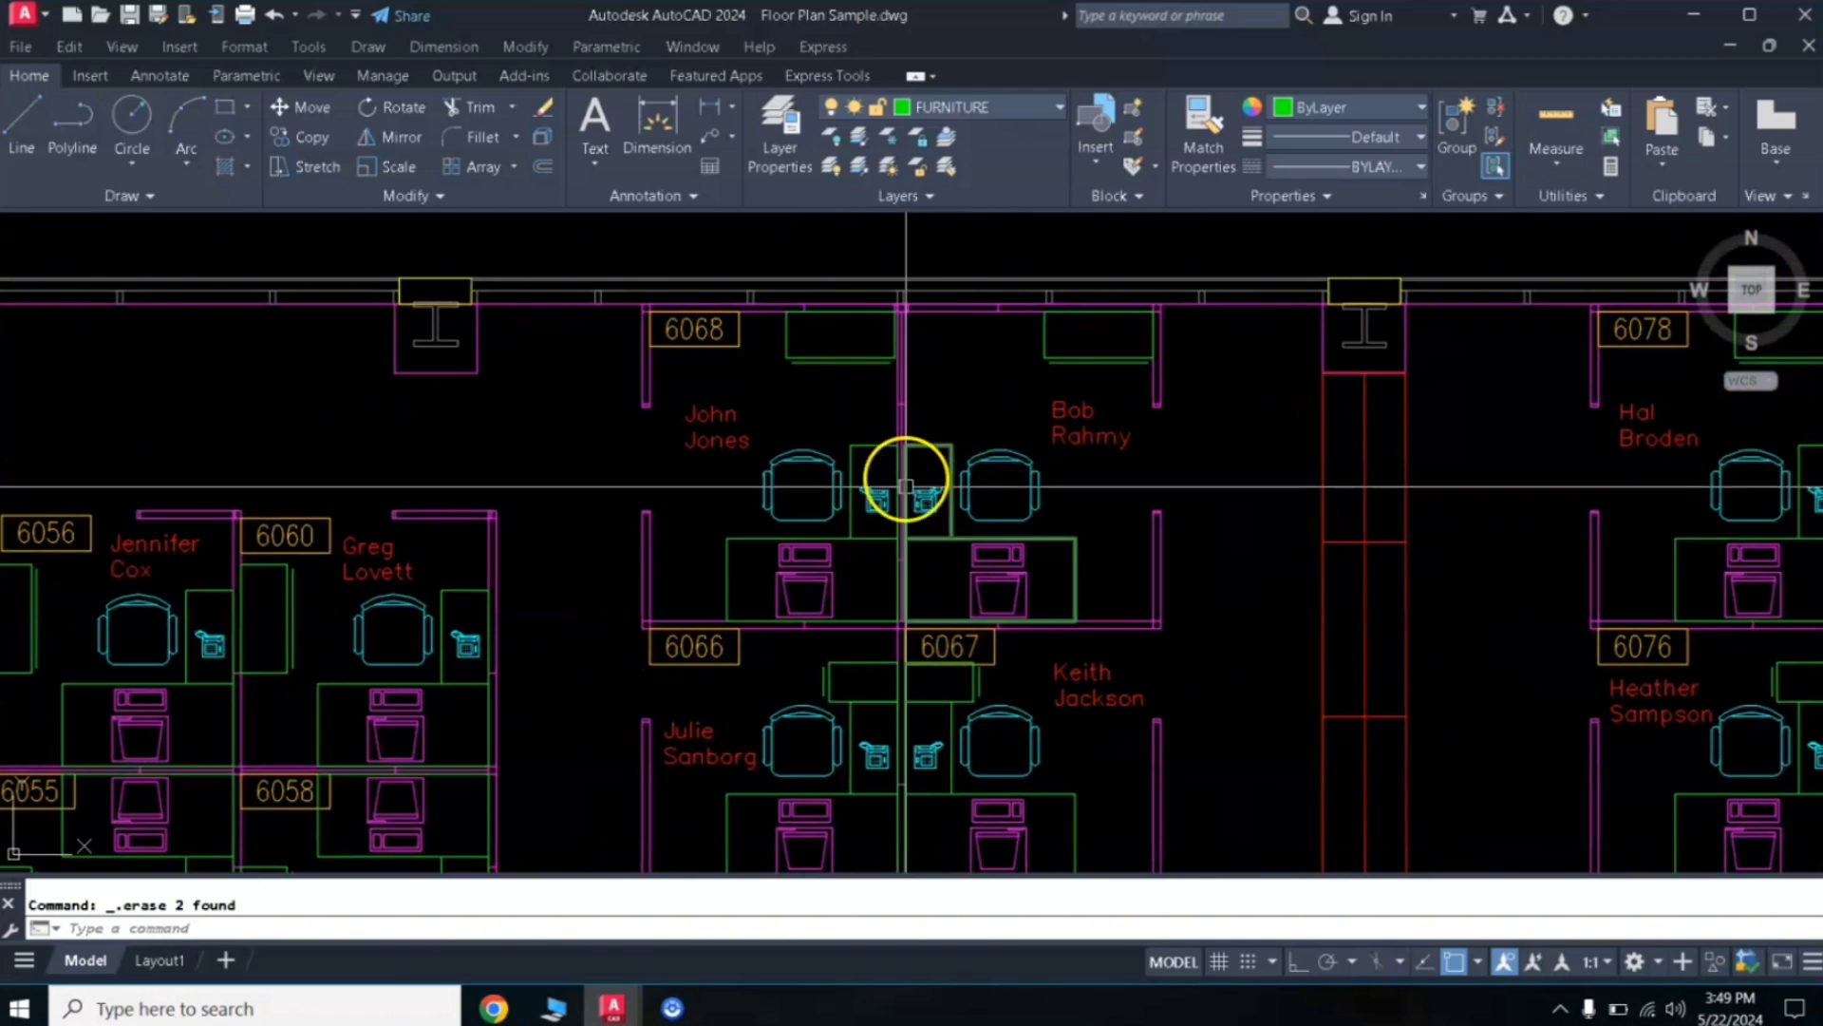
scroll(919, 504, "up", 2)
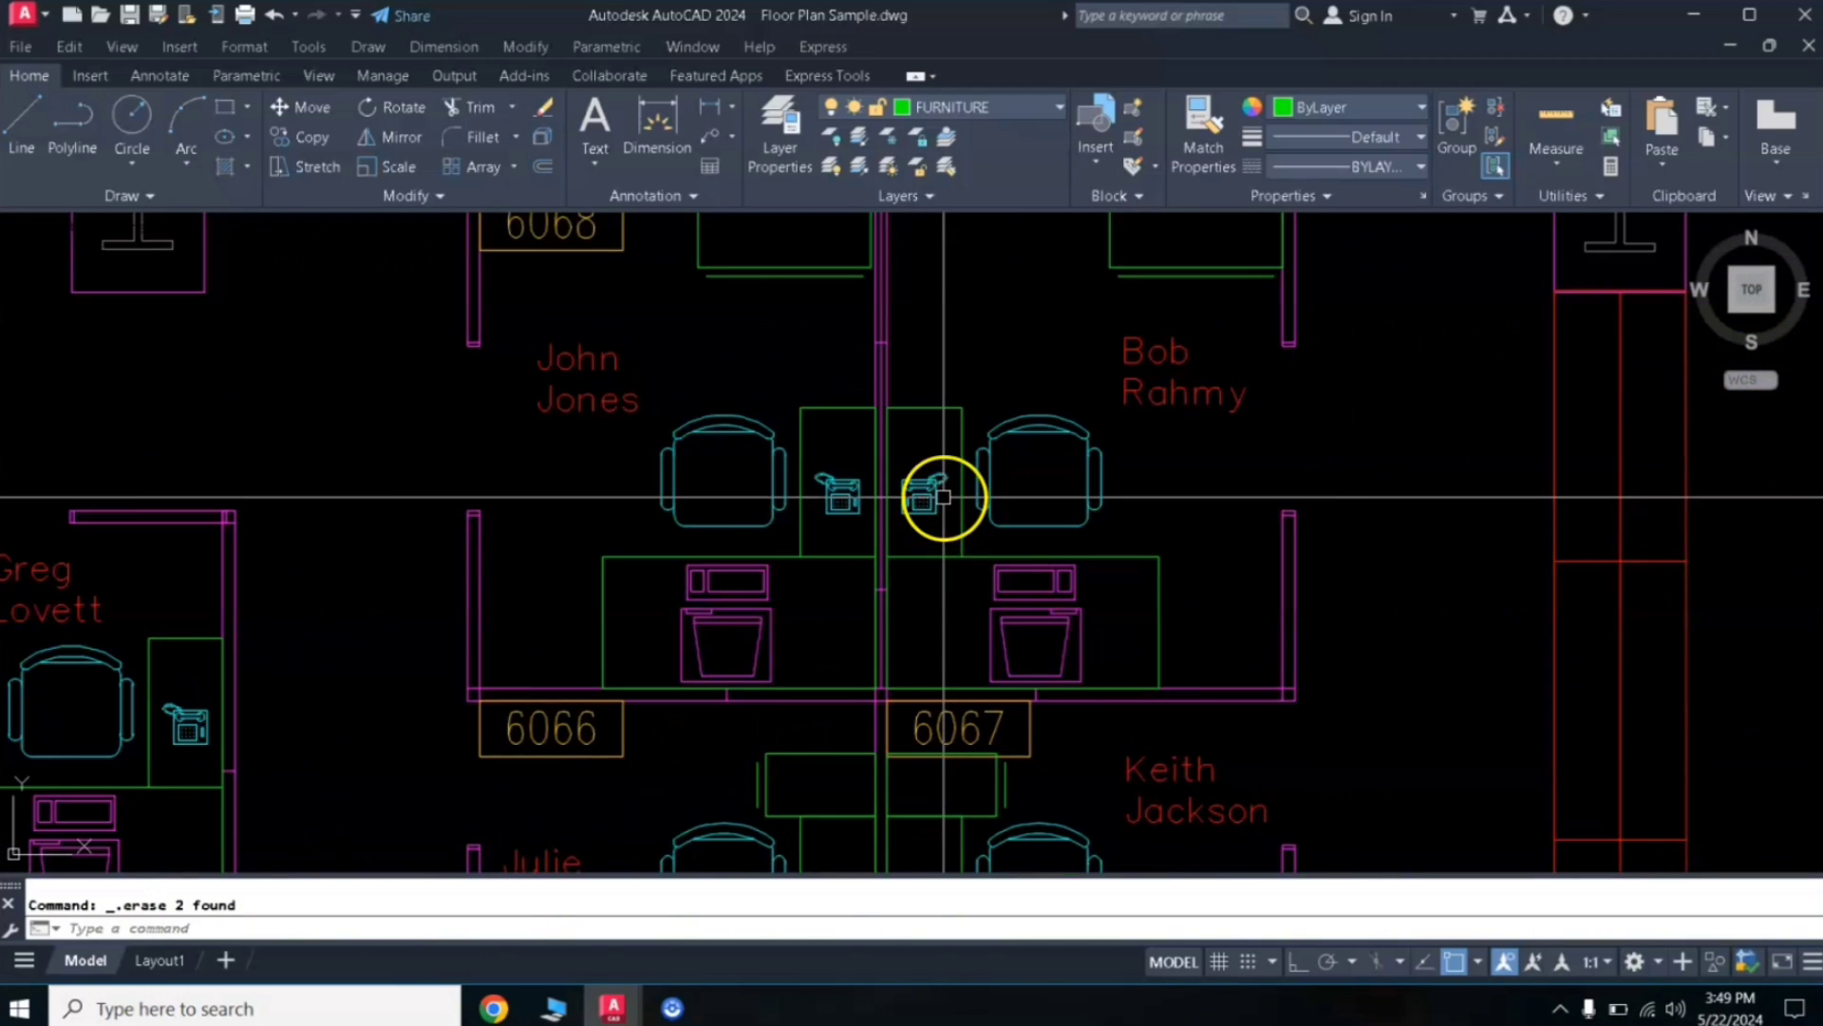
scroll(943, 496, "down", 2)
middle_click_drag(989, 460, 882, 468)
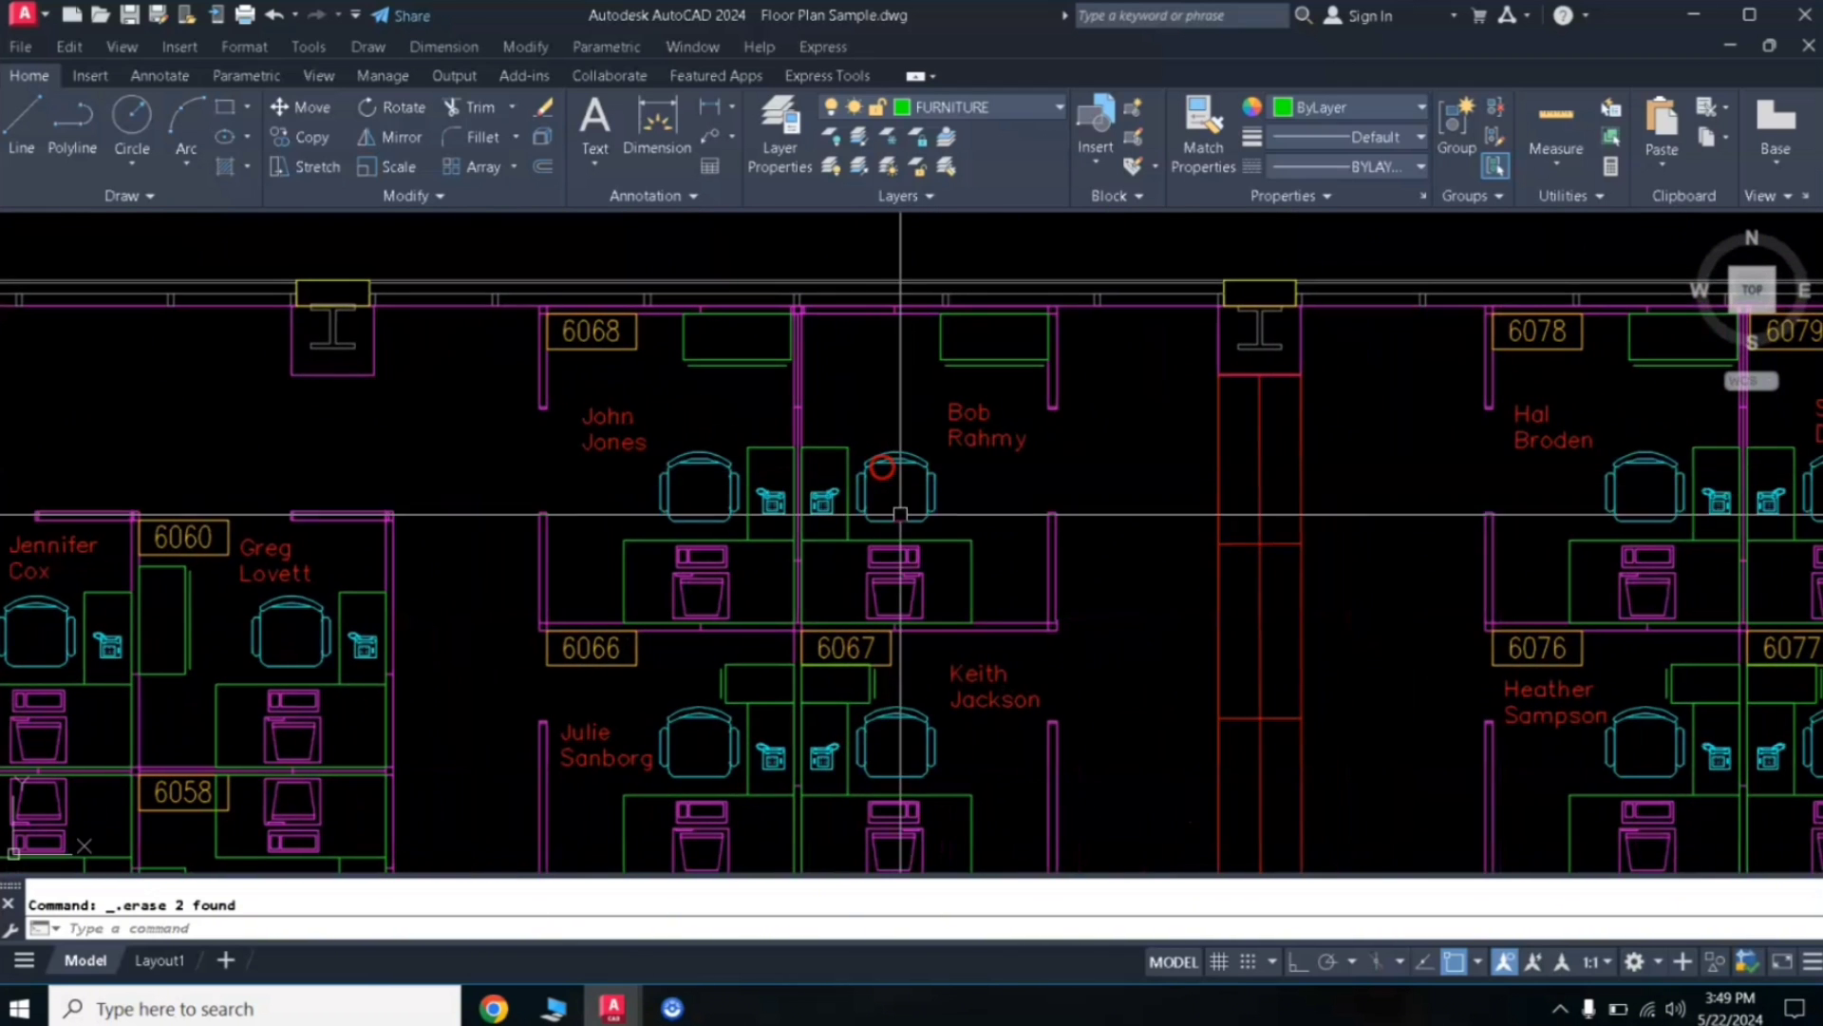
scroll(897, 522, "up", 2)
scroll(901, 512, "down", 2)
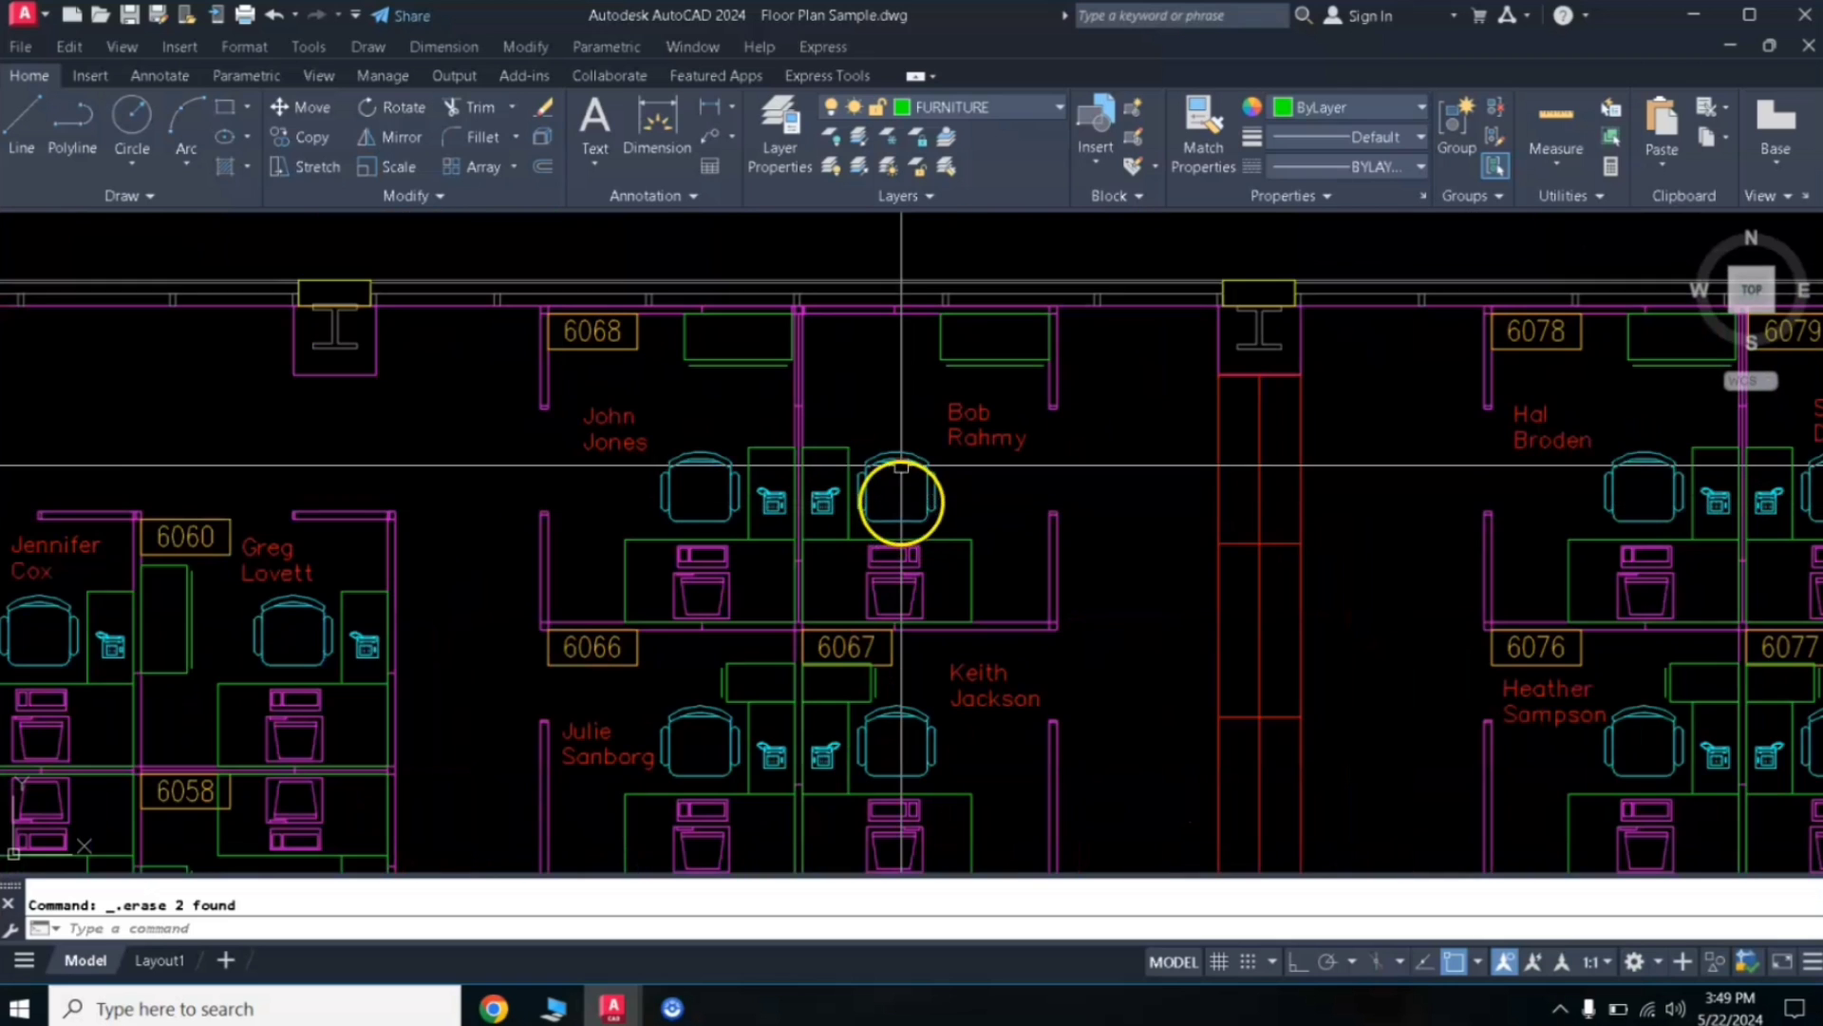
scroll(901, 458, "down", 4)
scroll(903, 456, "up", 4)
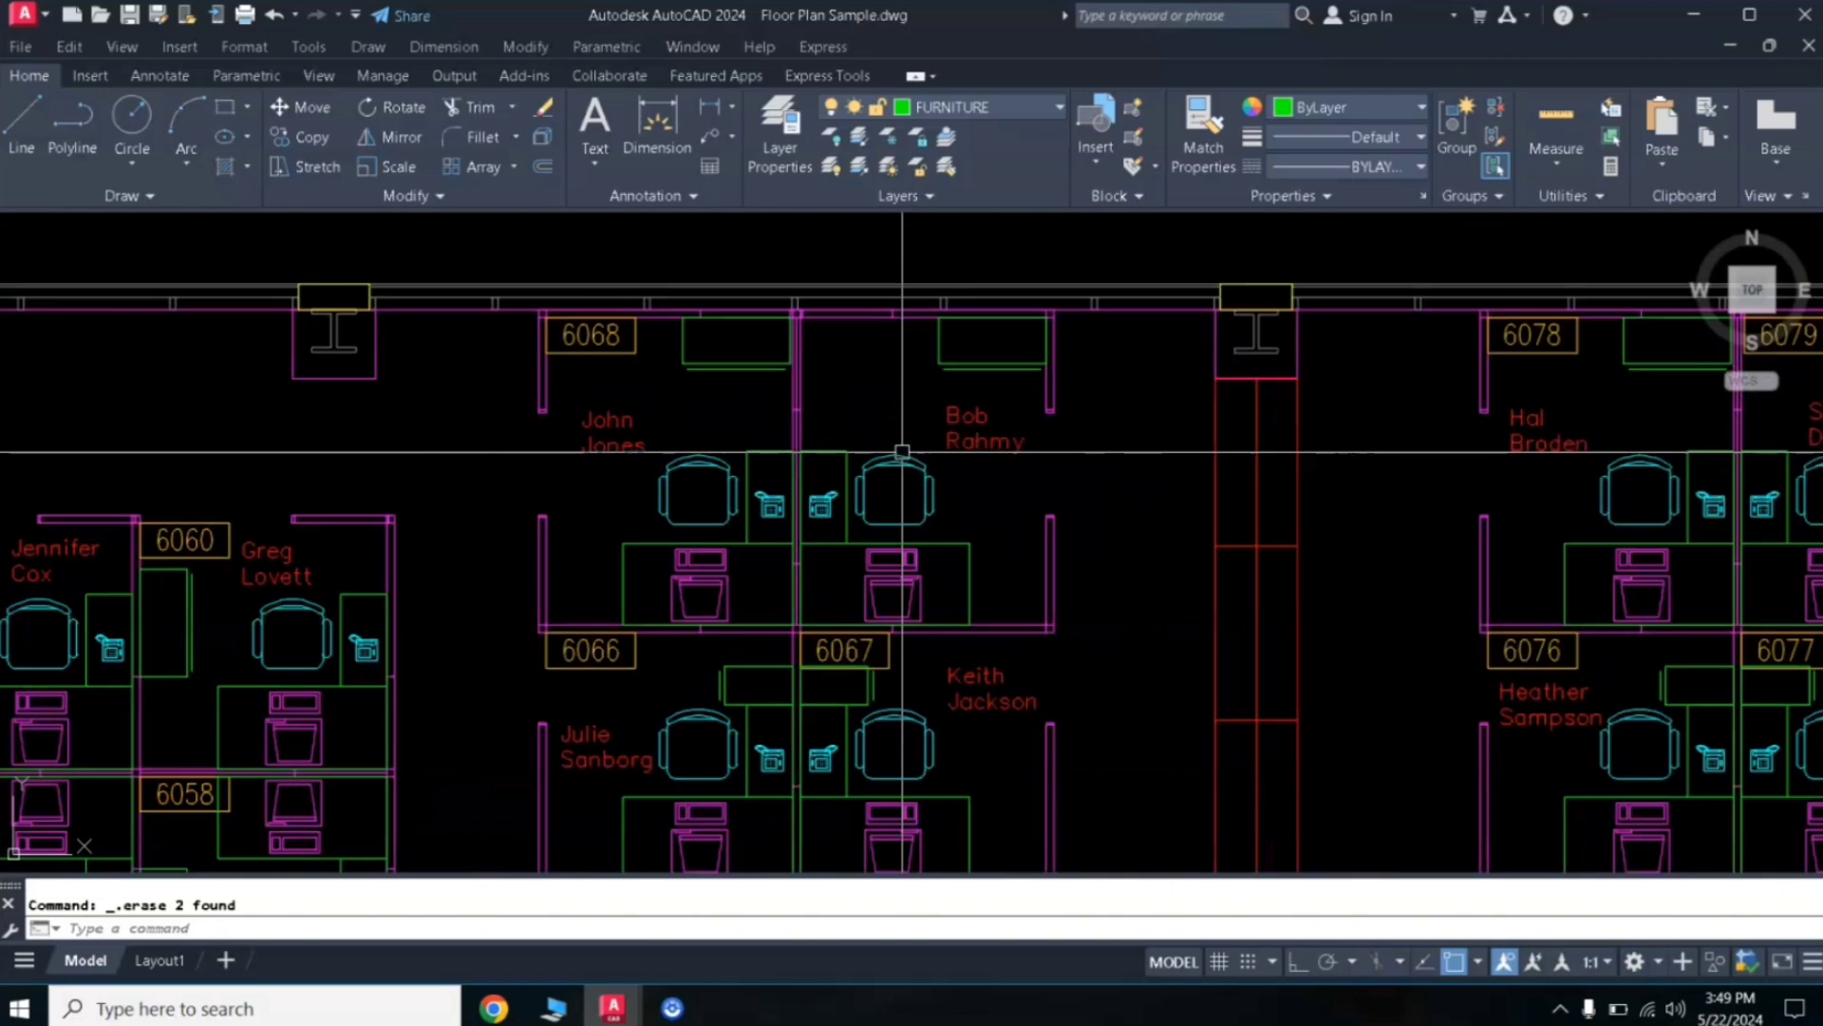
scroll(902, 452, "down", 2)
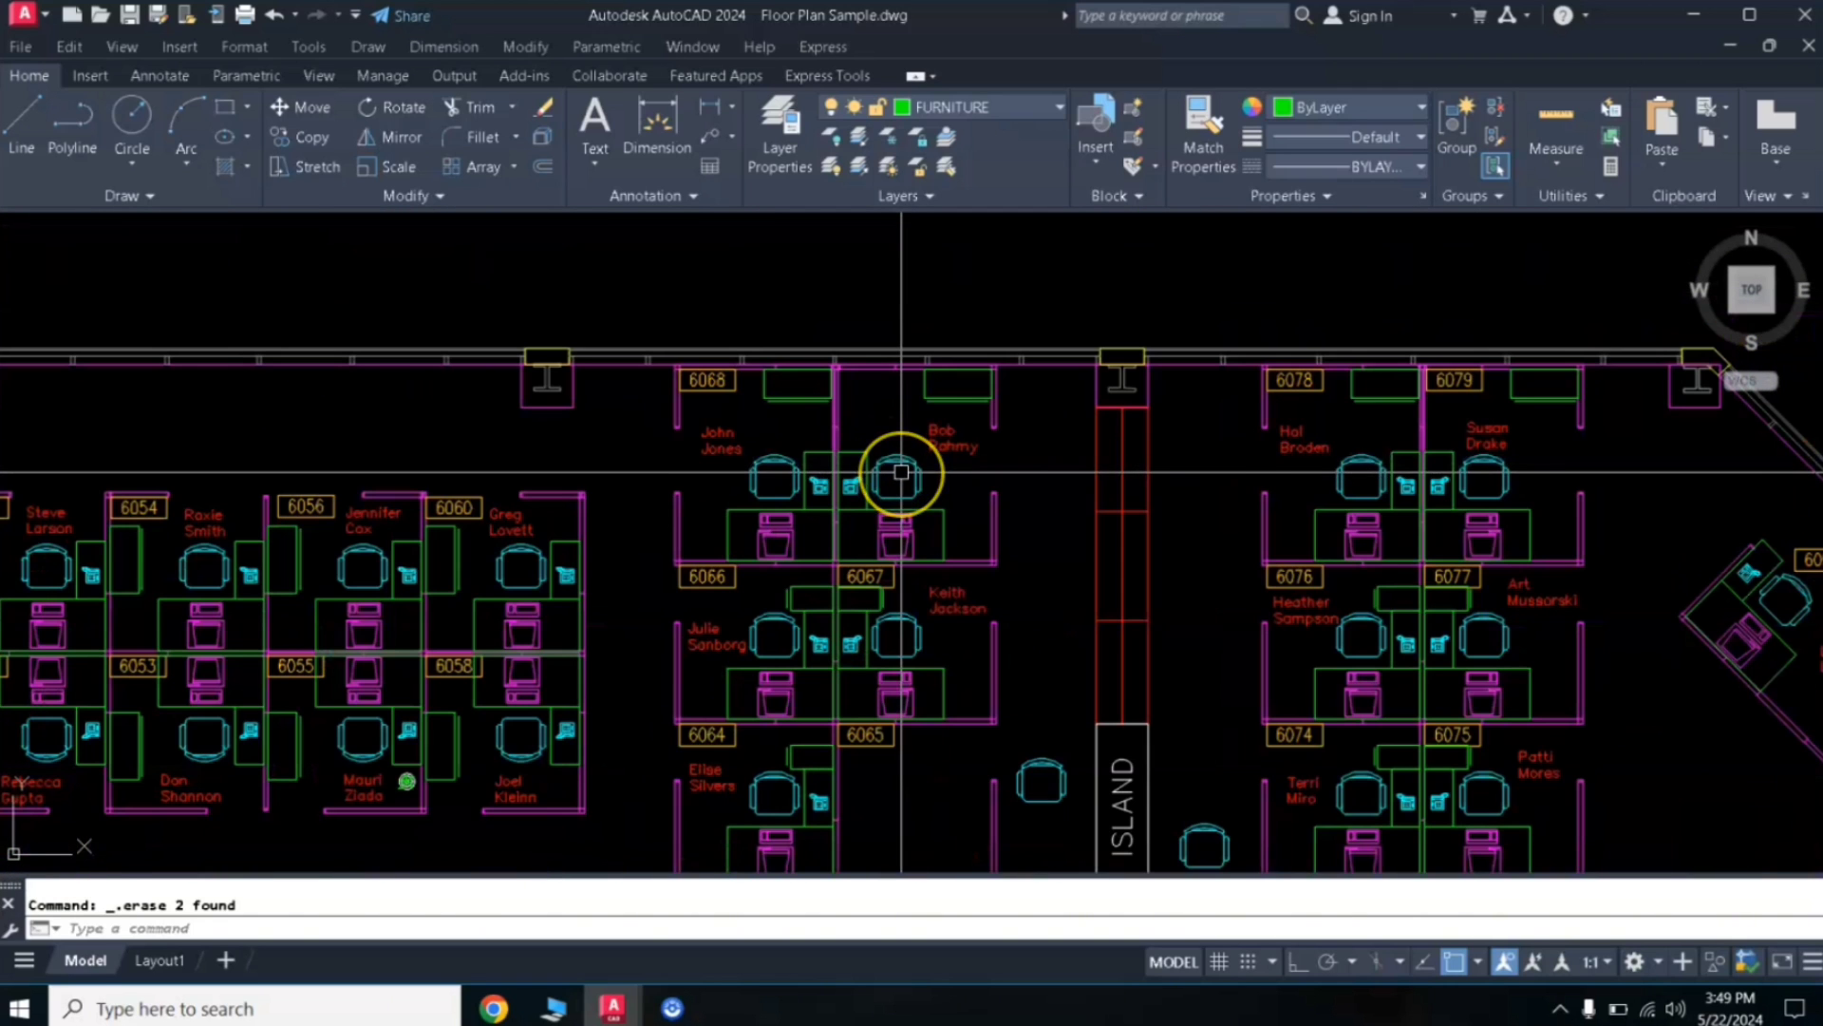
scroll(901, 472, "up", 2)
scroll(877, 491, "down", 2)
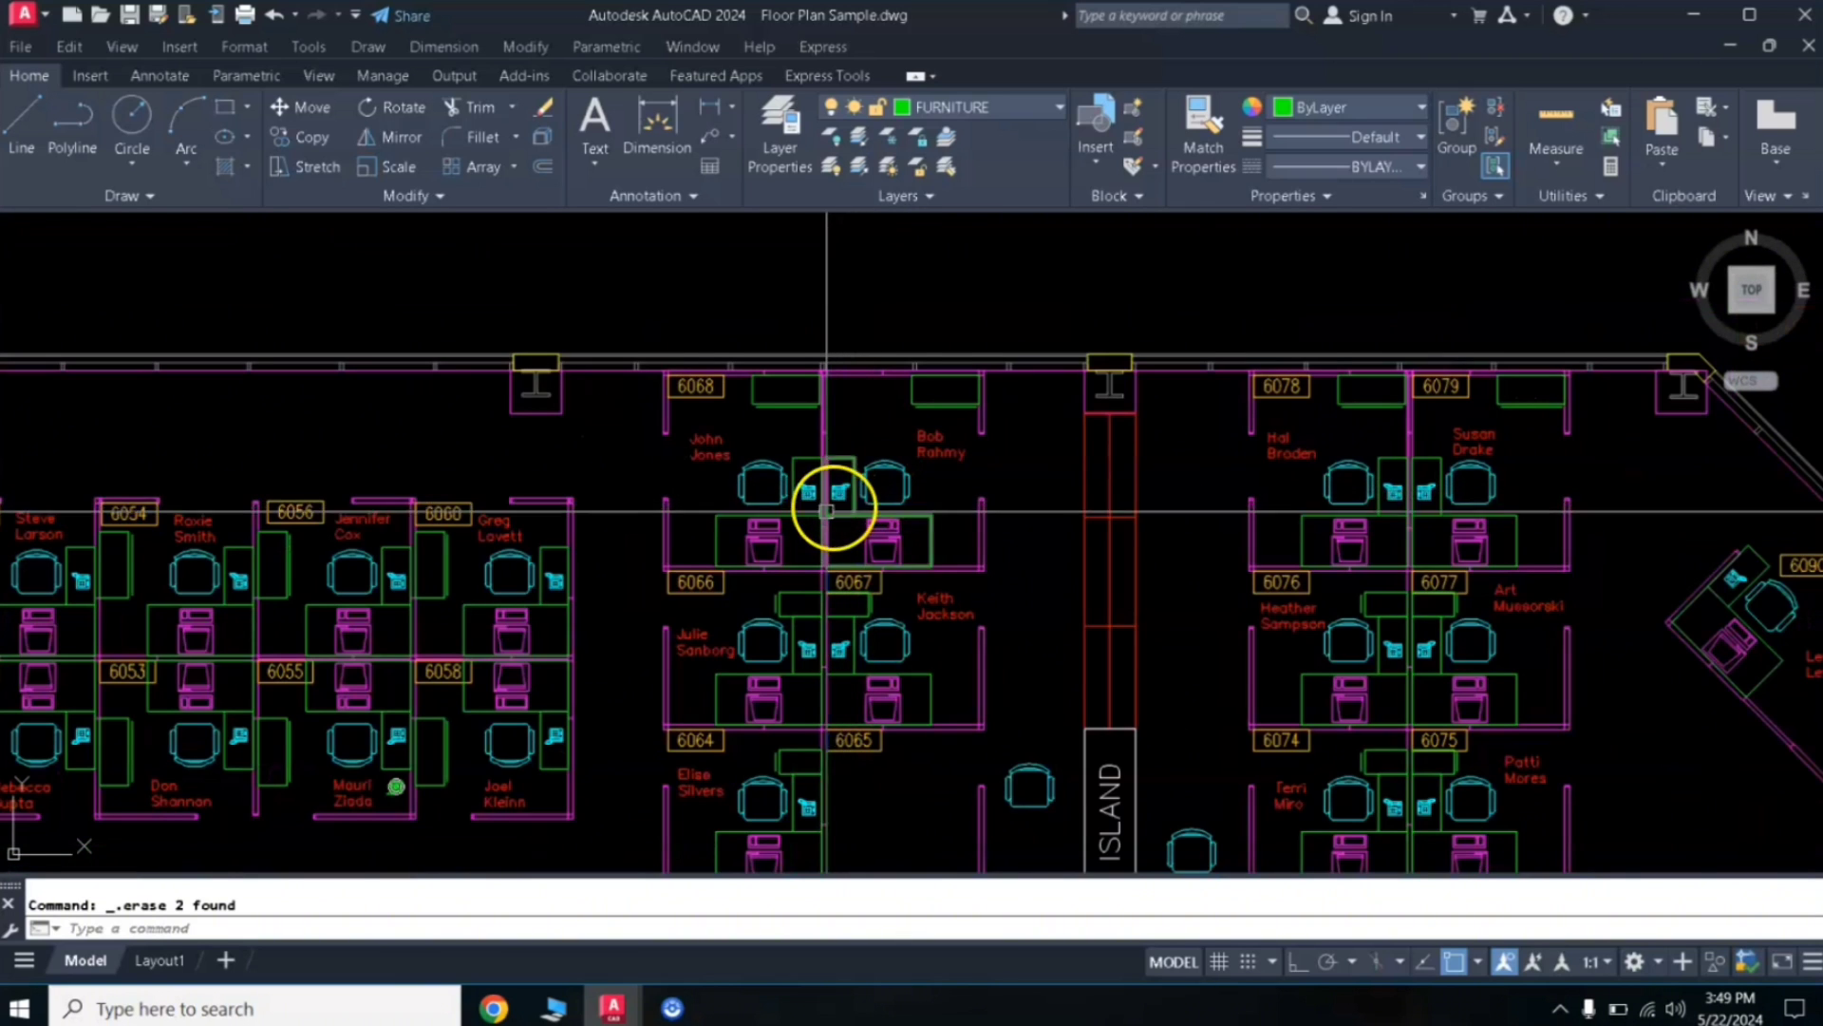
scroll(821, 515, "up", 4)
scroll(814, 518, "down", 4)
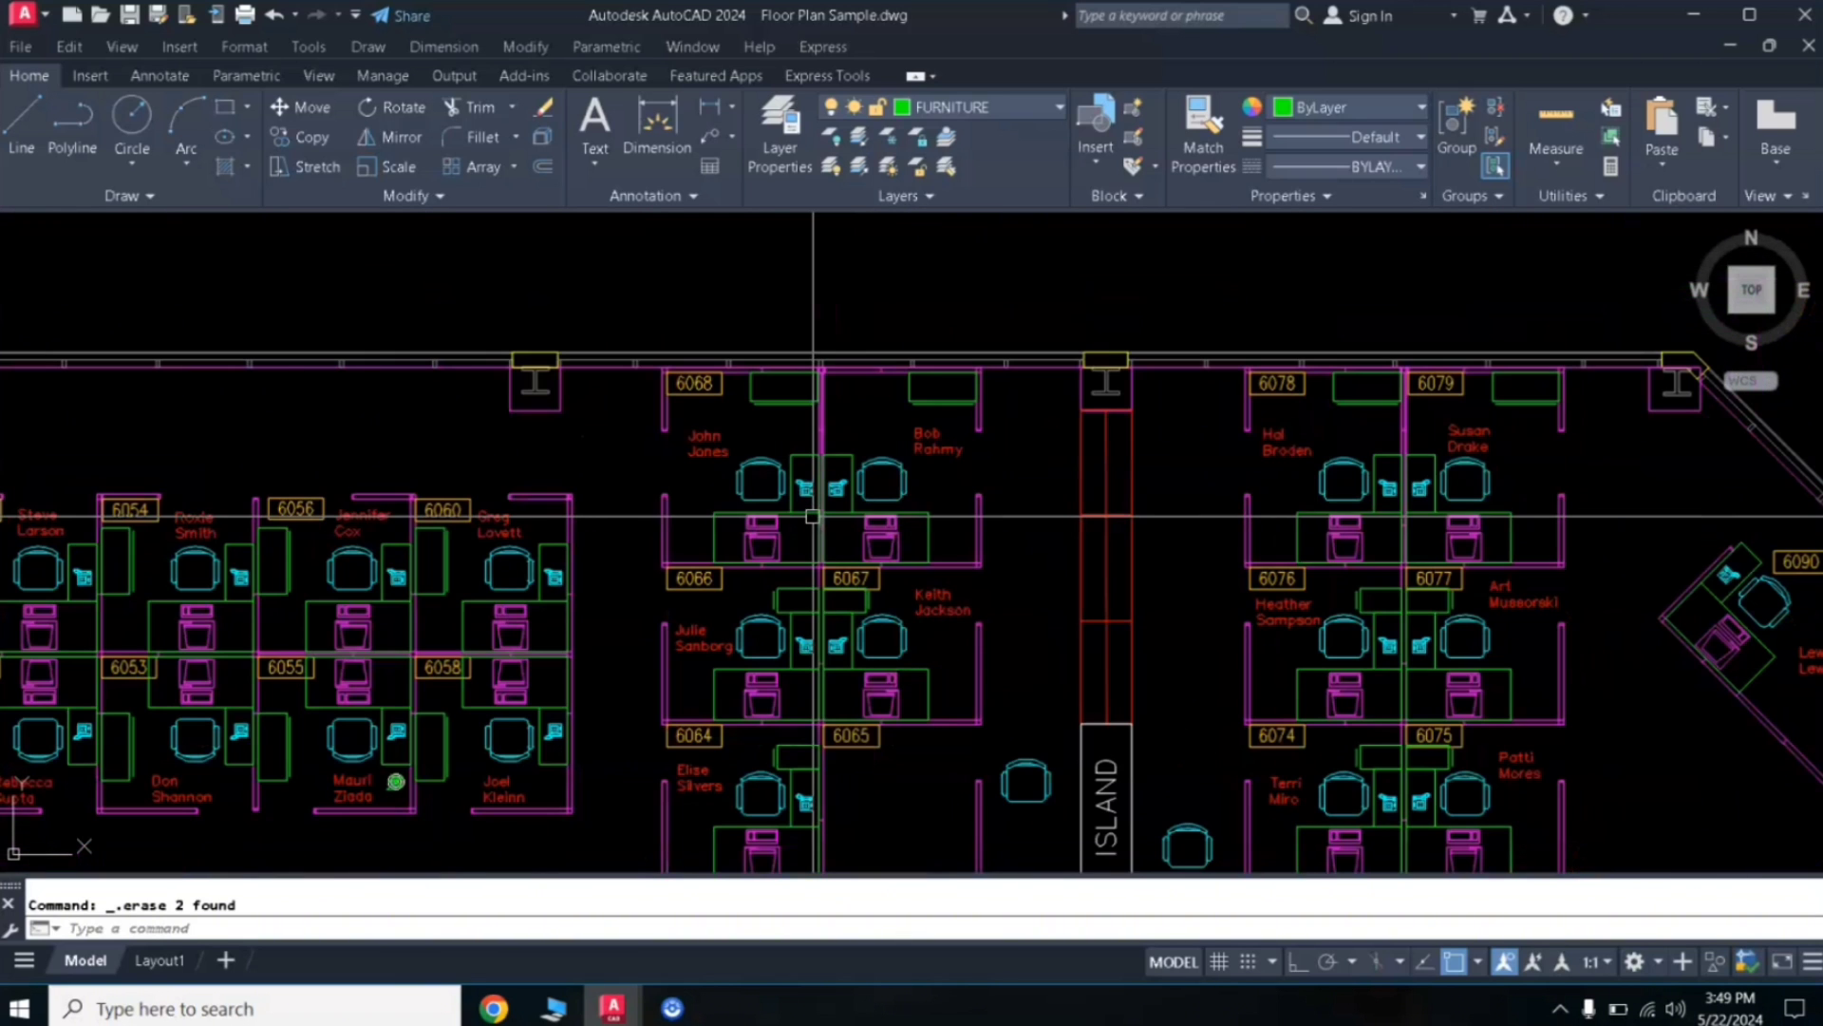
scroll(831, 495, "up", 2)
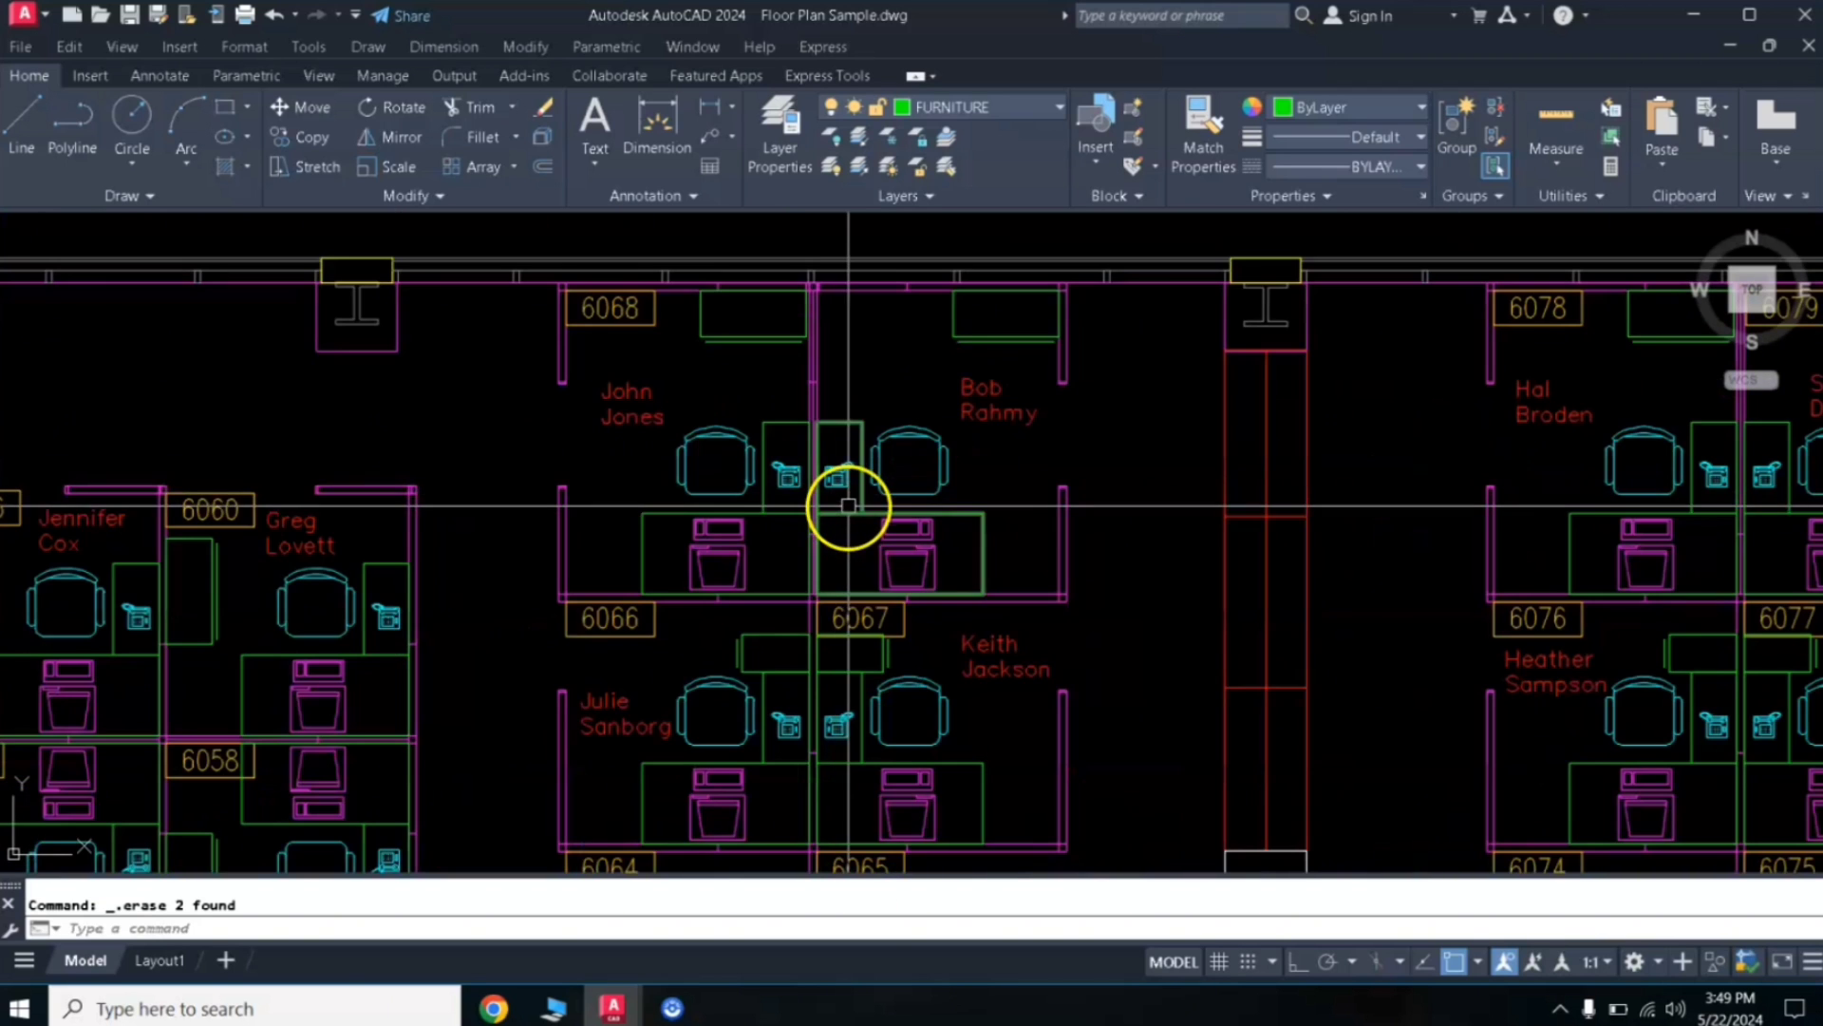
middle_click_drag(858, 506, 1059, 304)
middle_click_drag(1091, 529, 790, 513)
middle_click_drag(1019, 440, 835, 655)
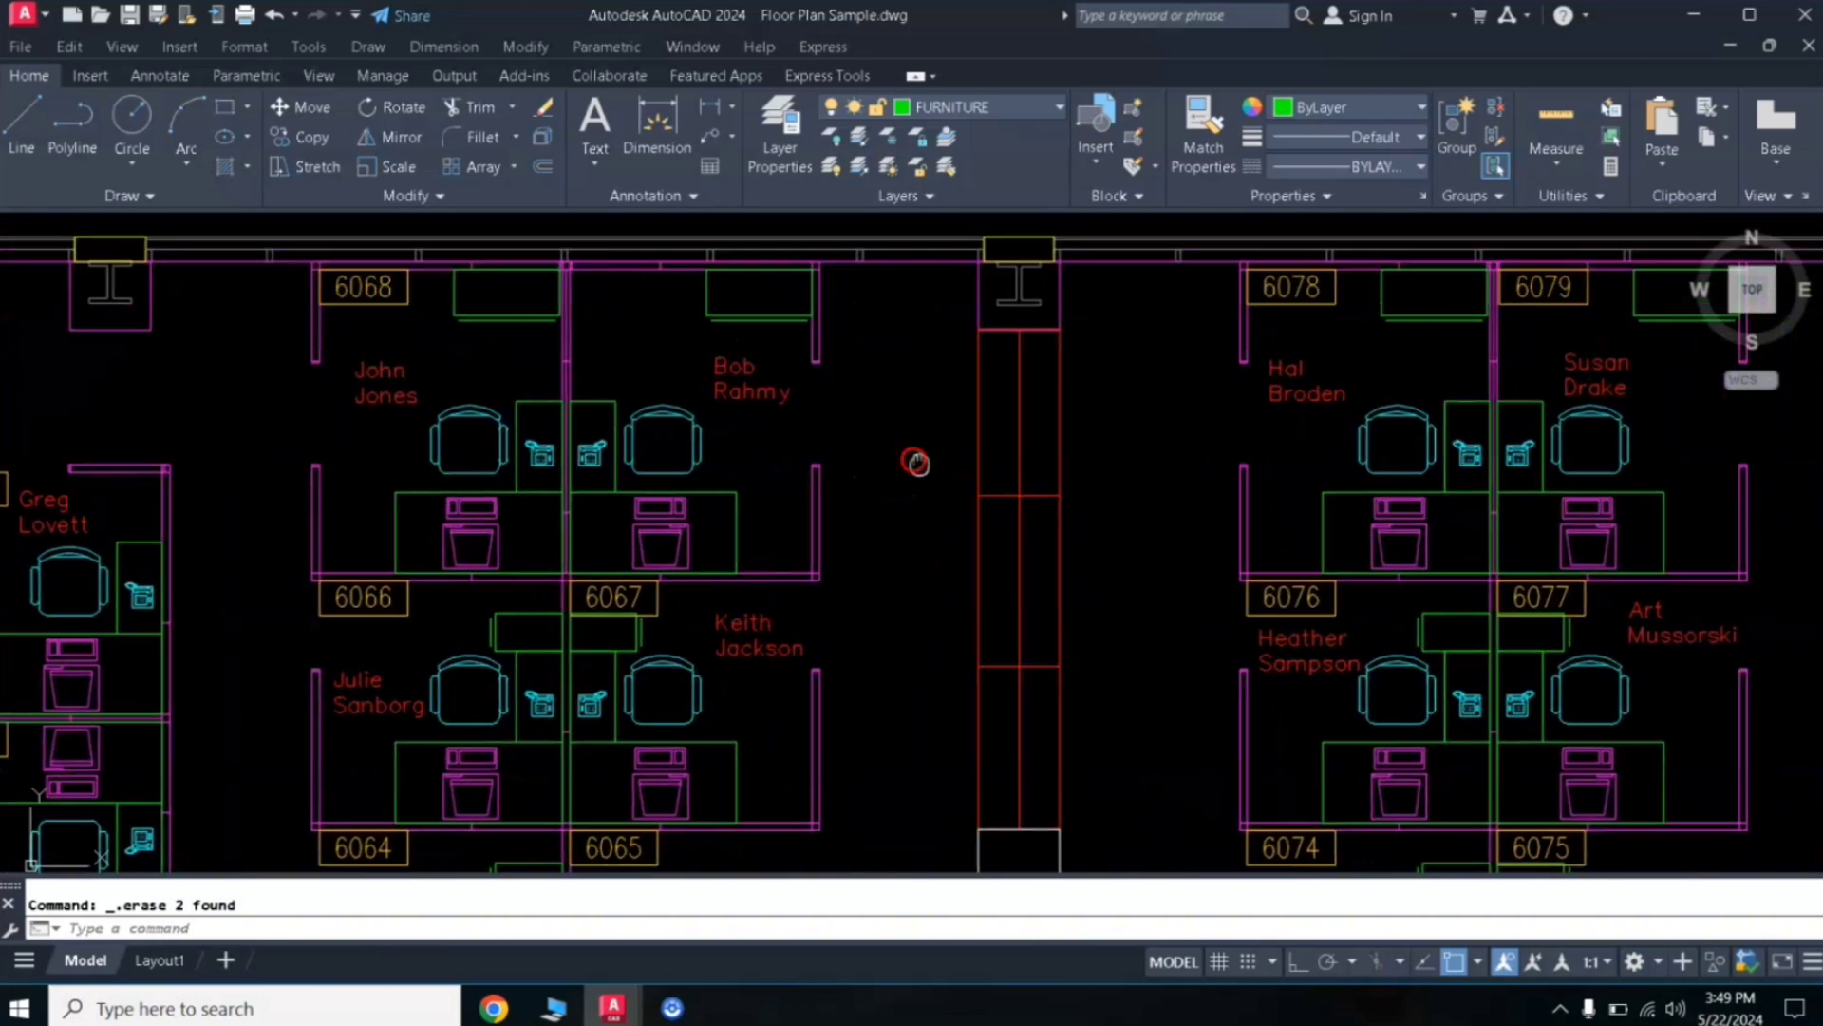
middle_click_drag(902, 484, 1005, 608)
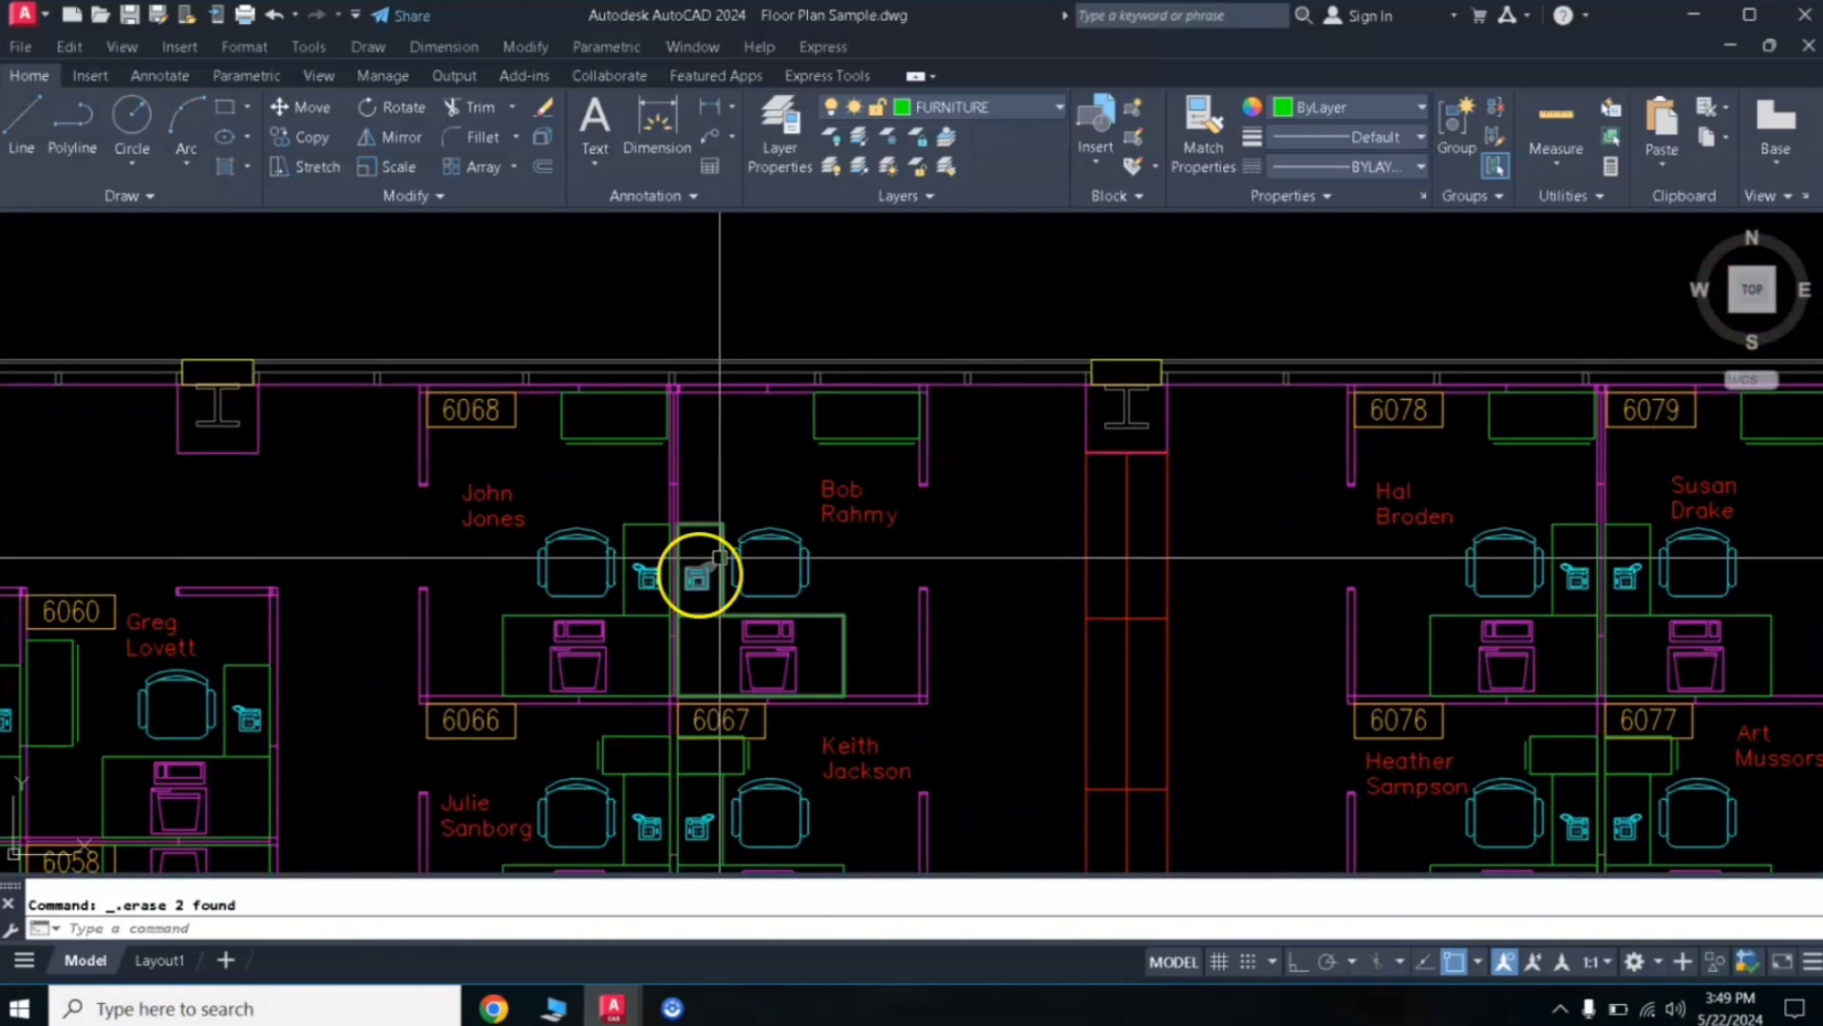
middle_click_drag(739, 596, 1075, 570)
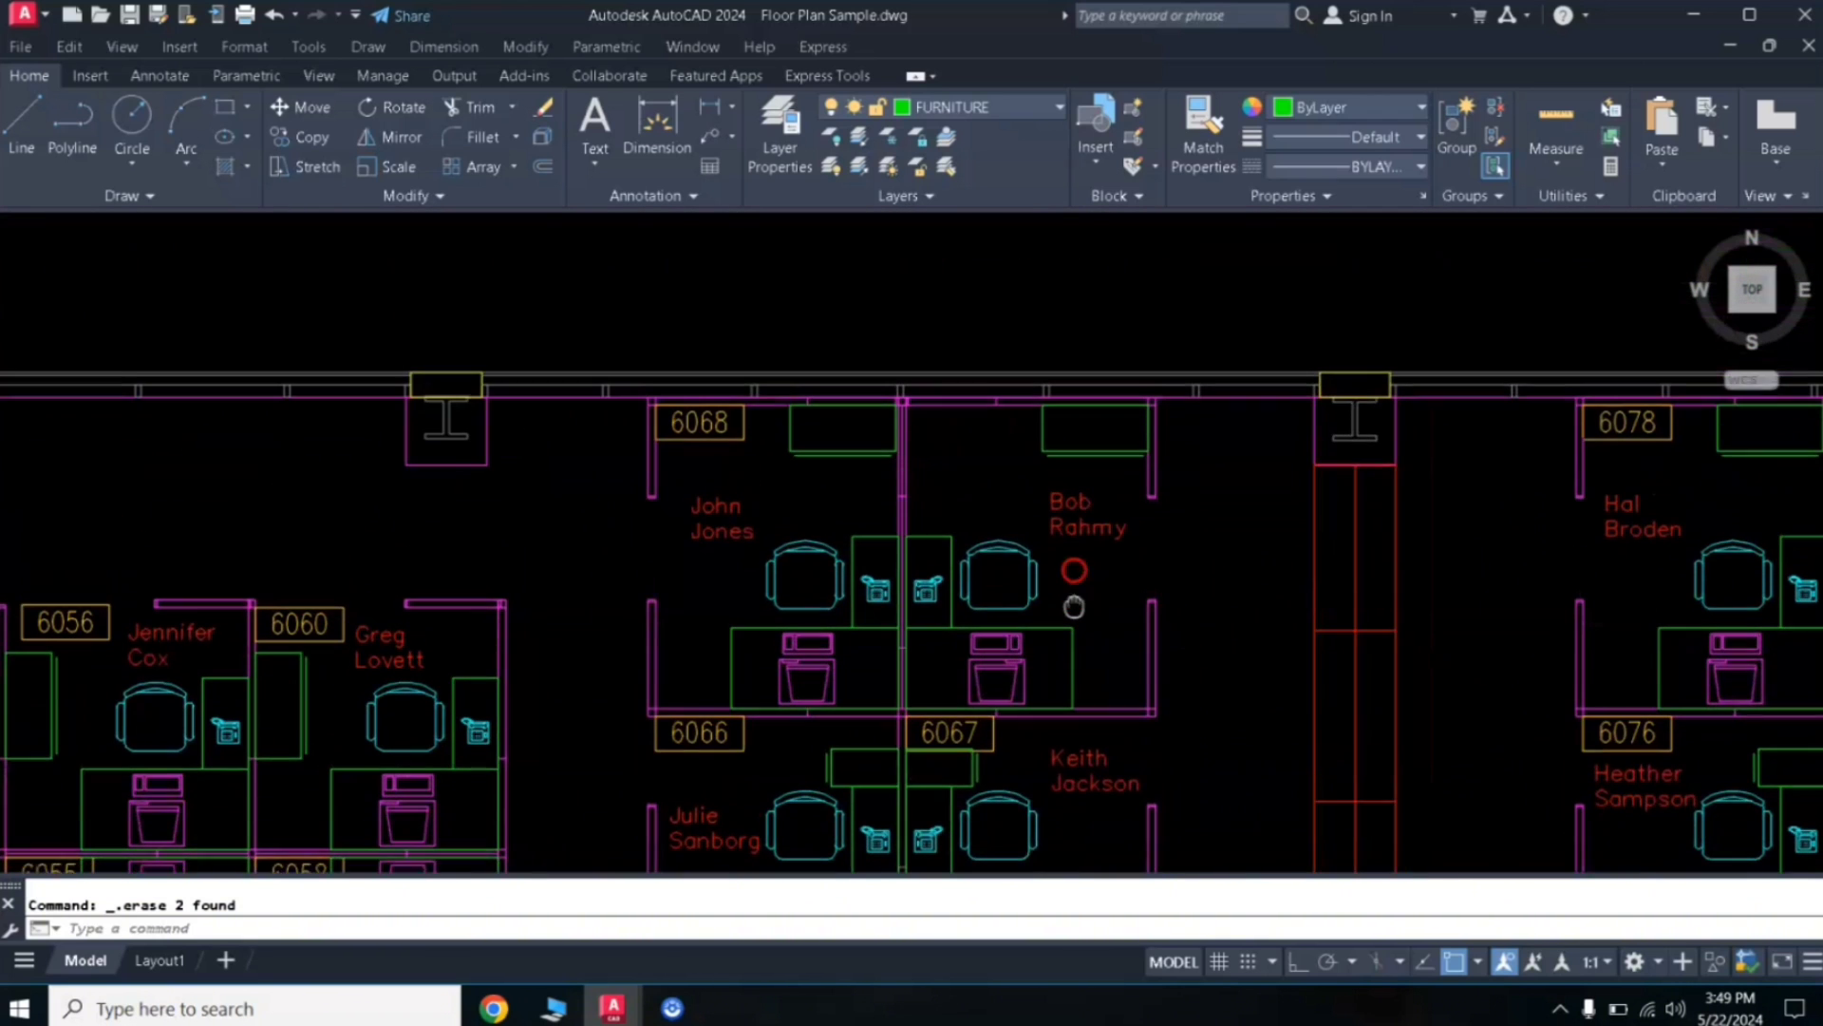
middle_click_drag(965, 557, 1021, 579)
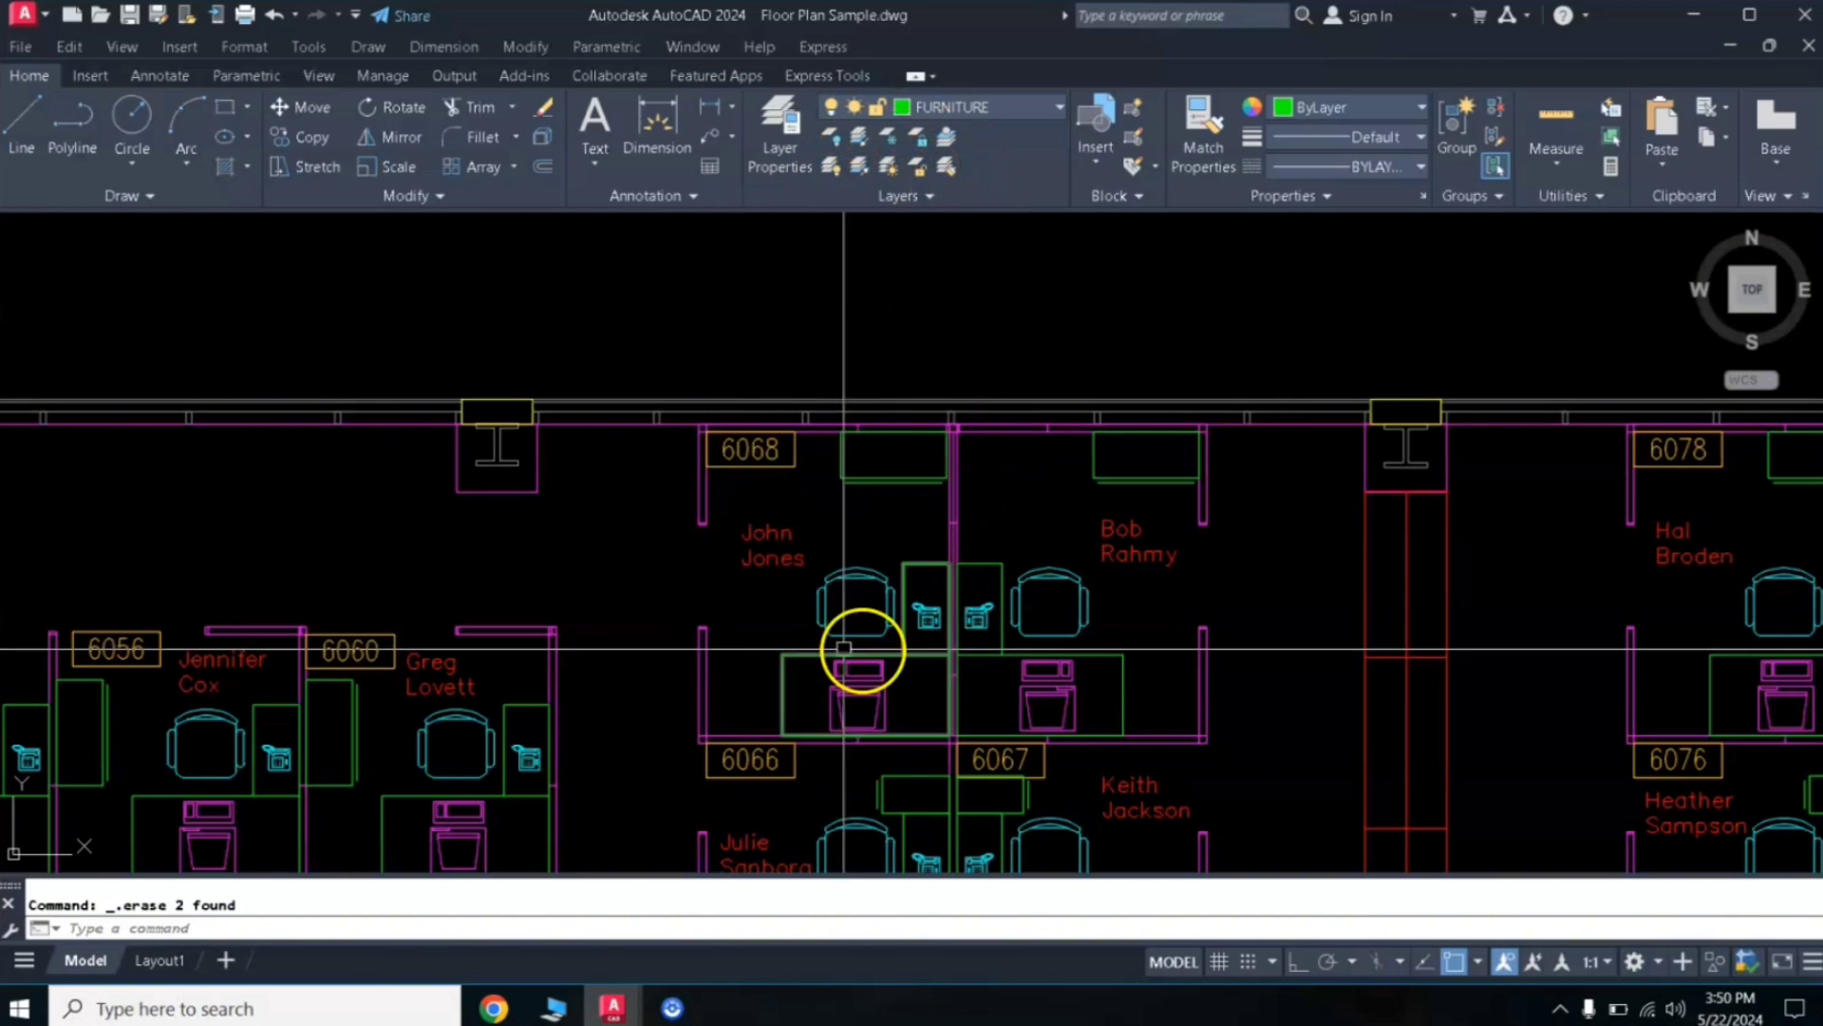
Check the layers of the 6068 room tag and of the cabinet and chair in the cubicle east of it
middle_click_drag(989, 631, 991, 541)
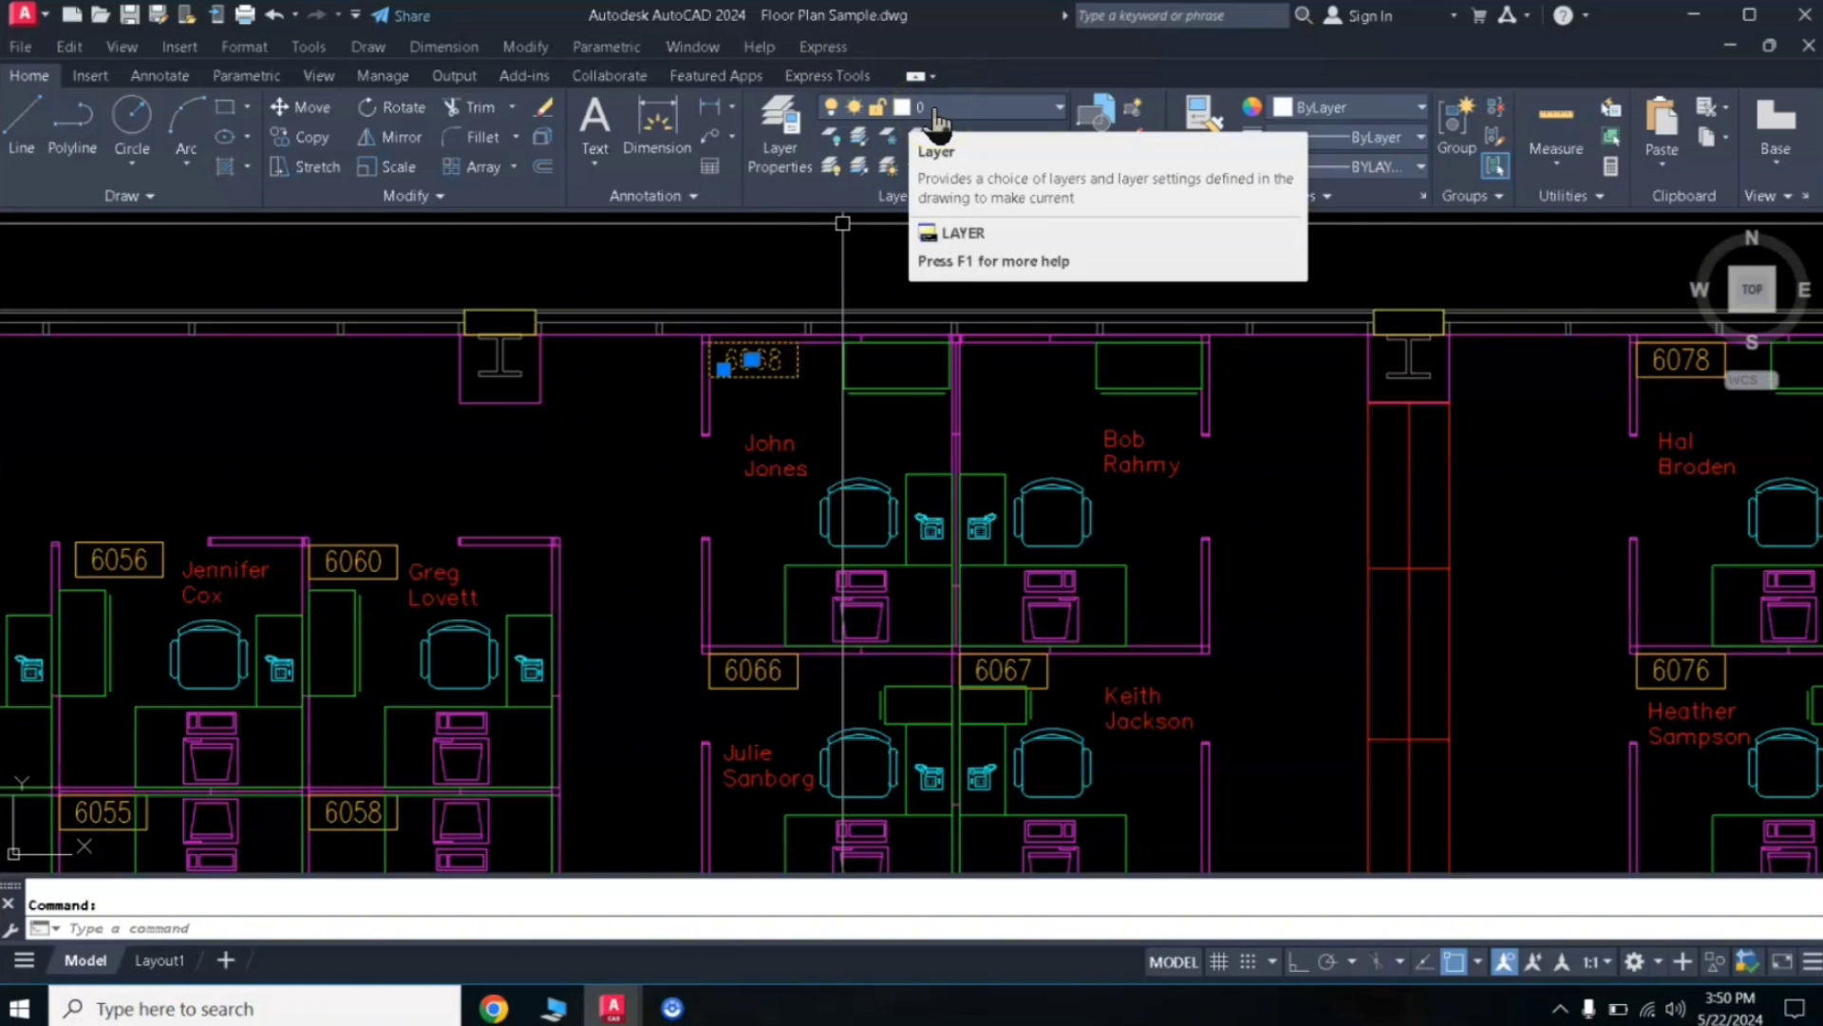
key("Escape")
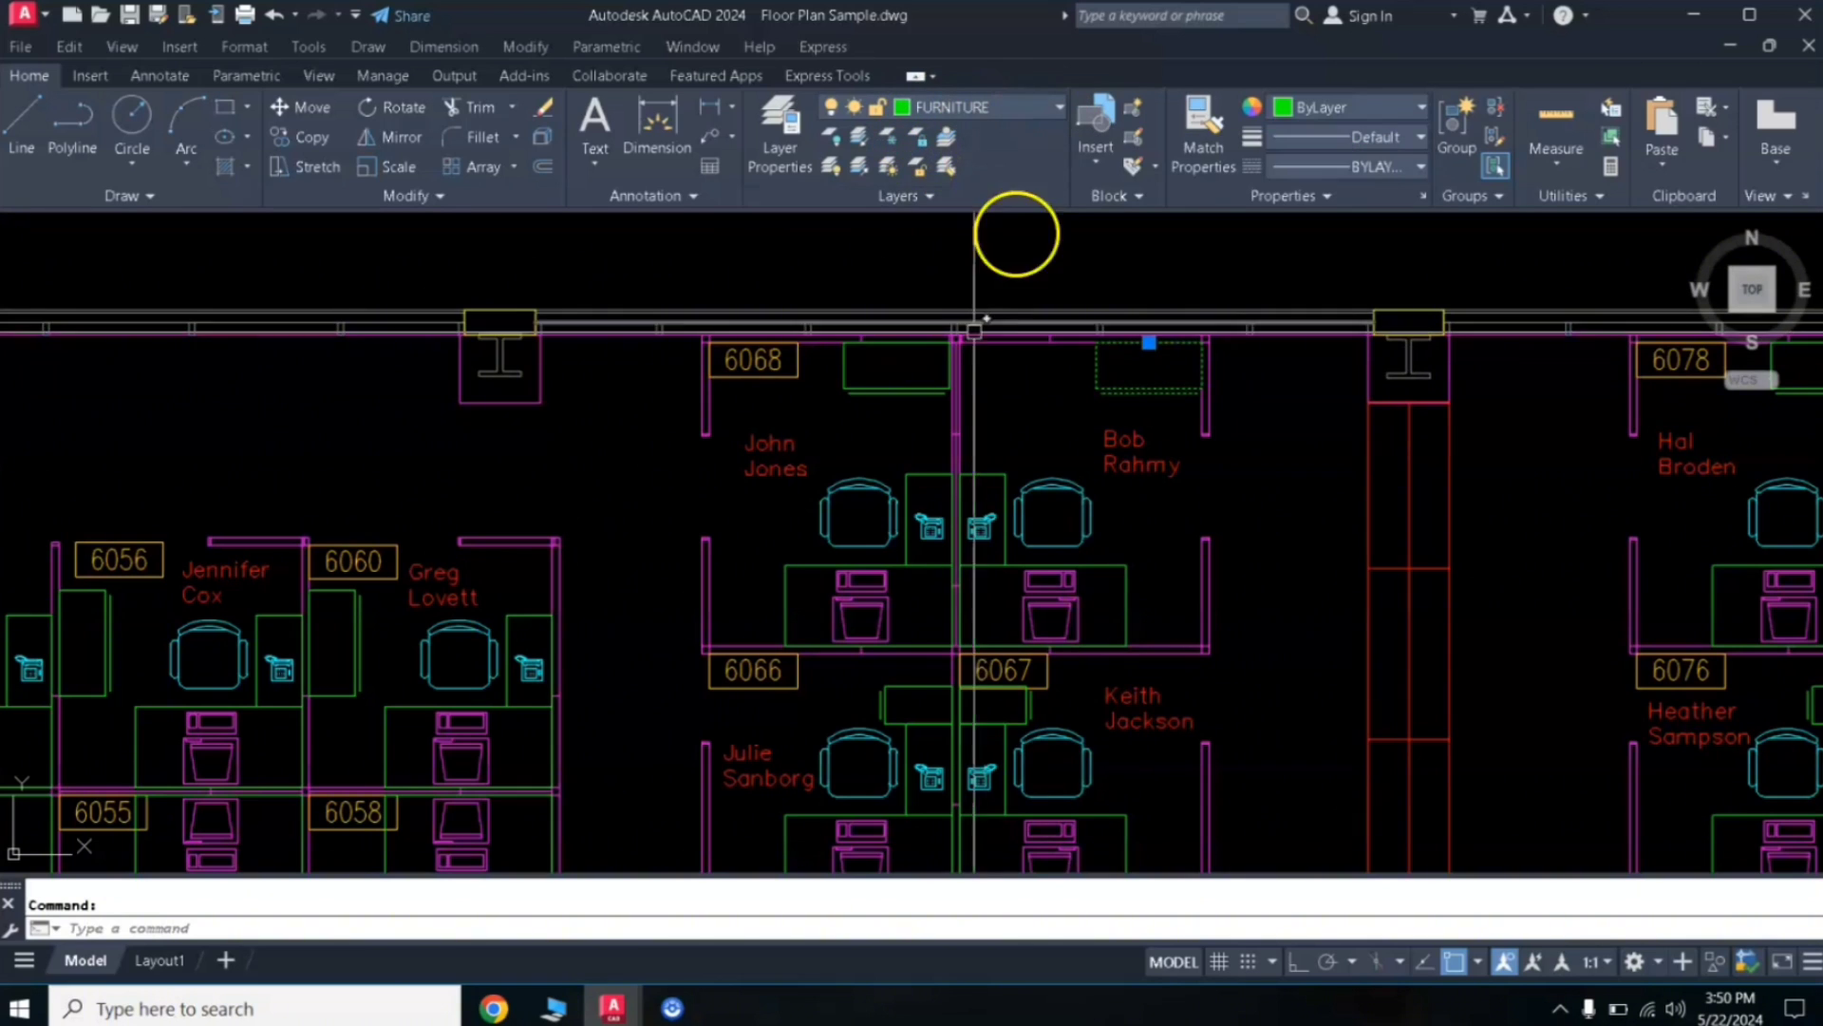
key("Escape")
left_click(1069, 484)
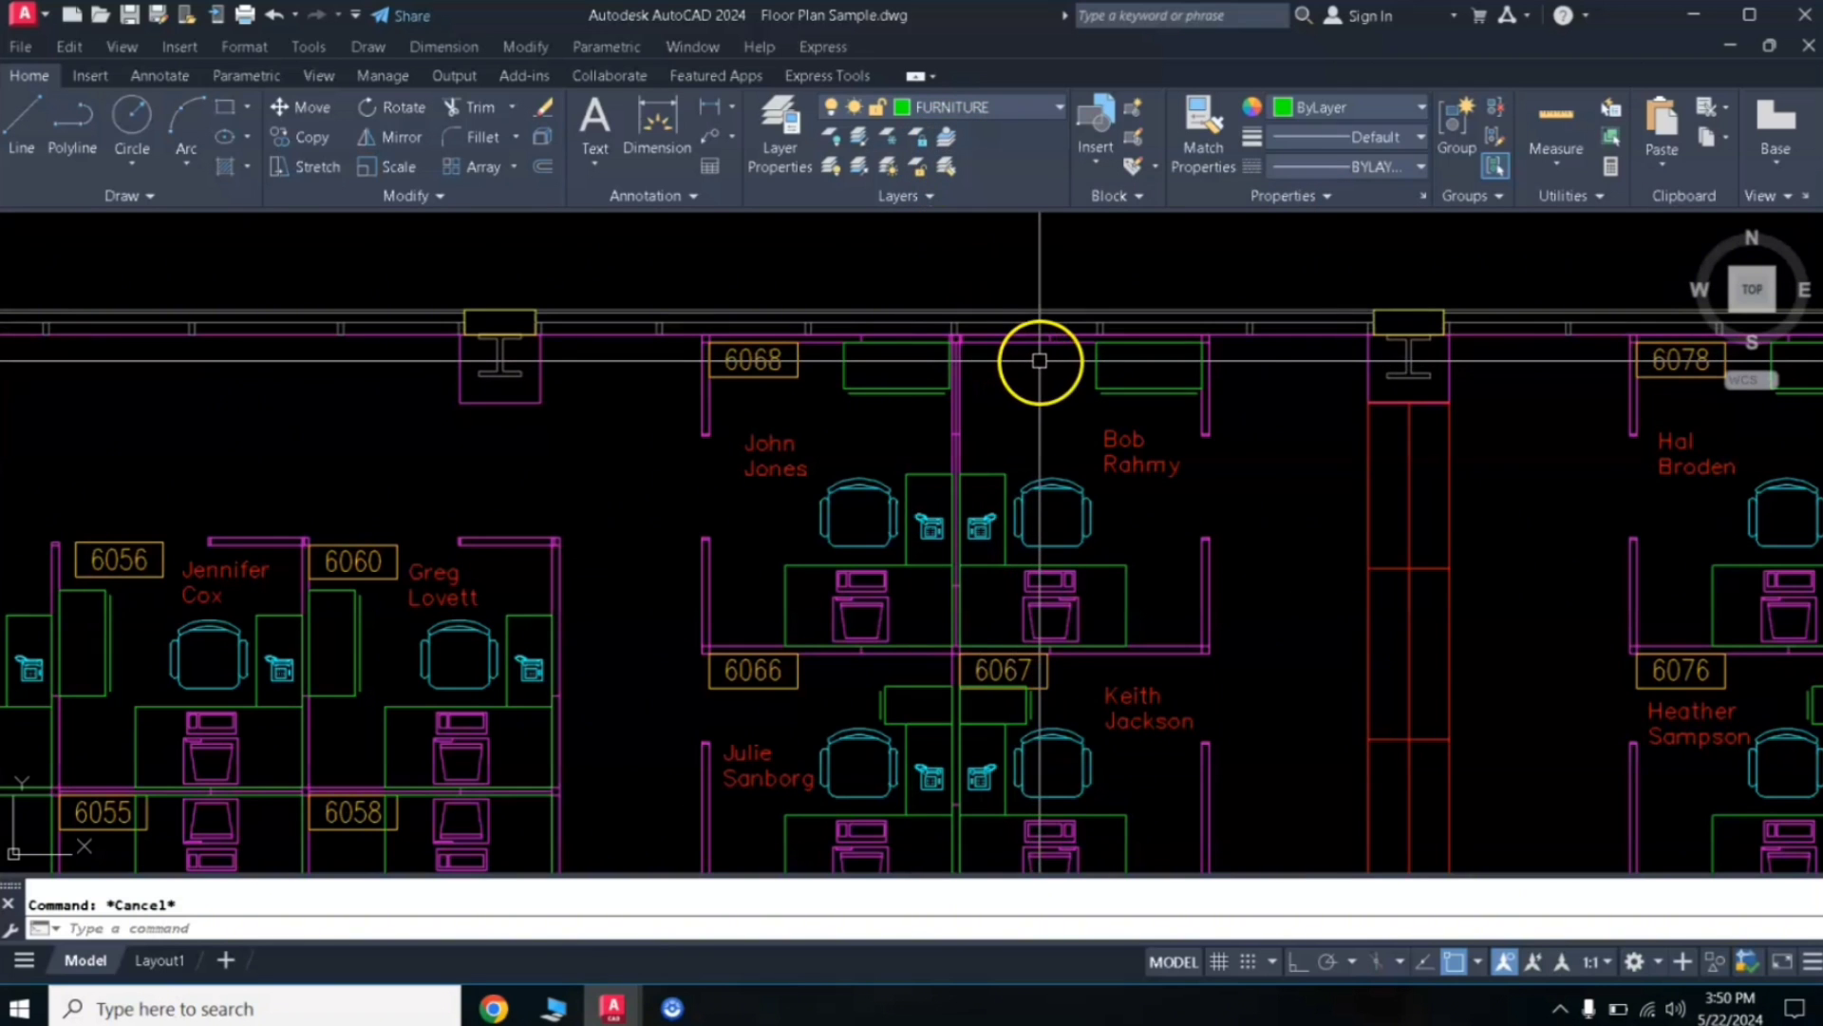
Look through the drawing's list of layers without changing the current layer
scroll(1040, 361, "down", 3)
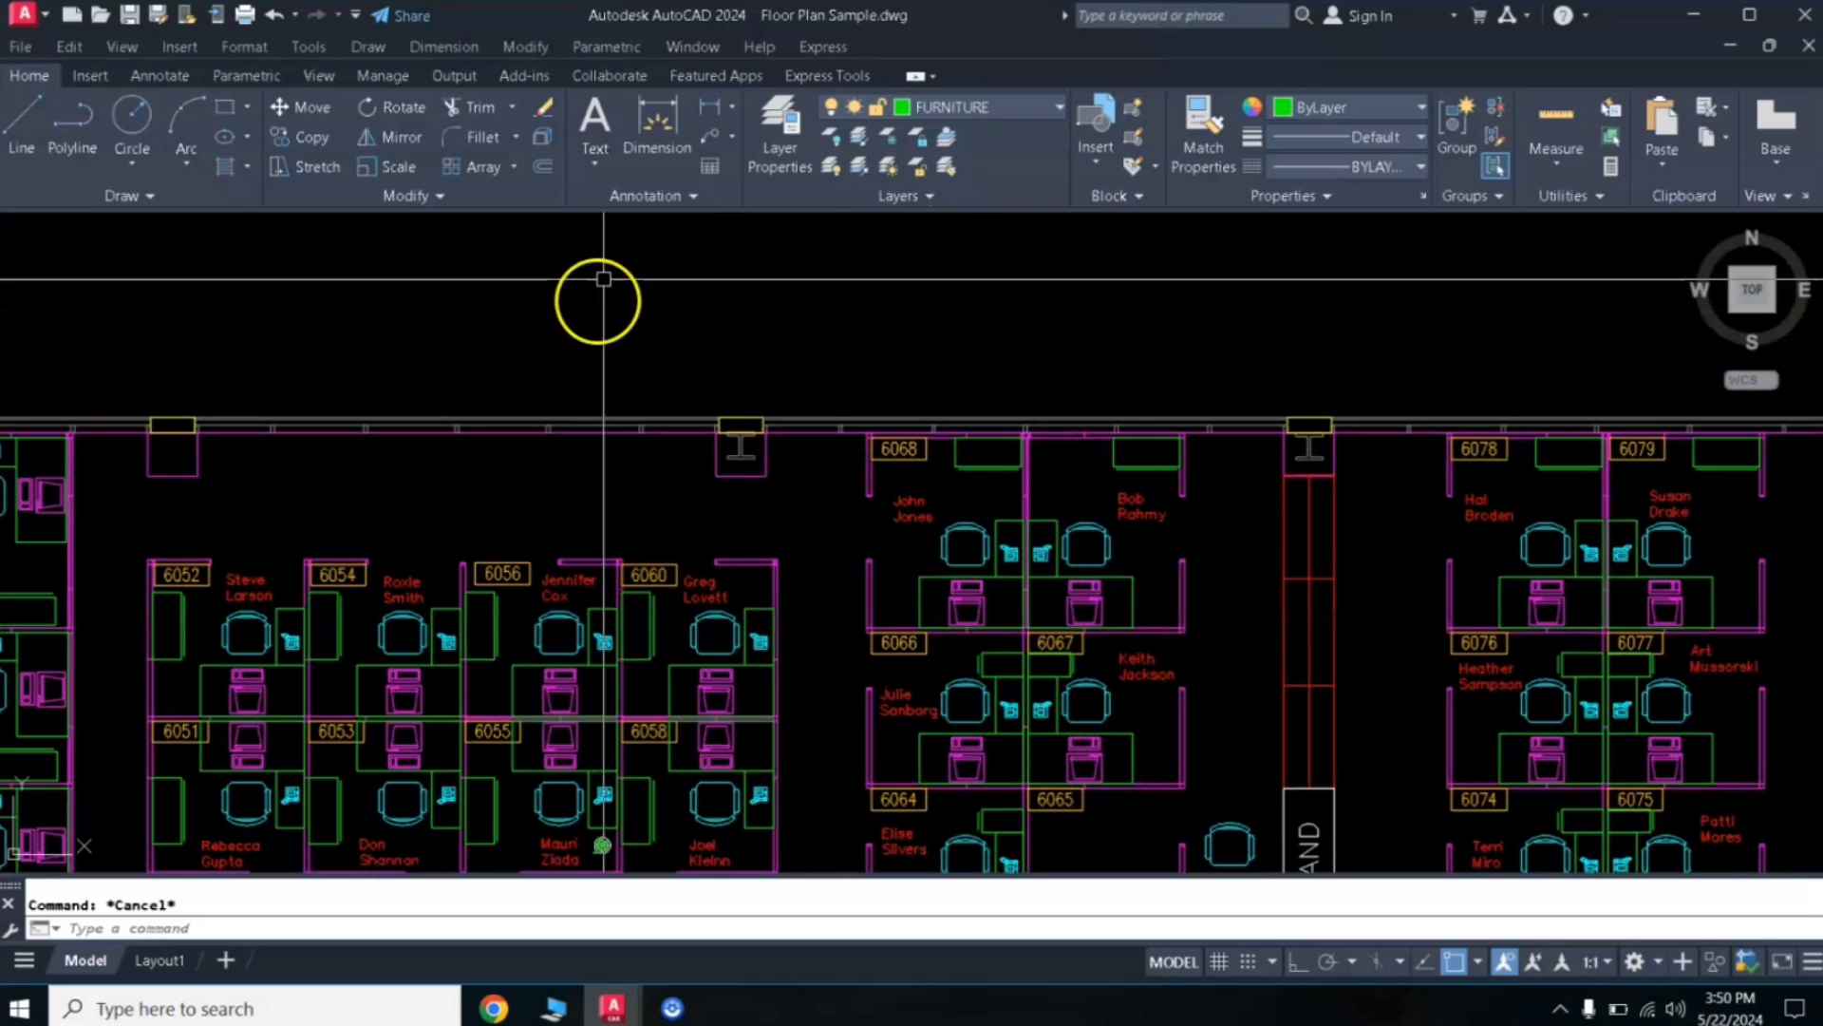
middle_click_drag(1006, 285, 1053, 399)
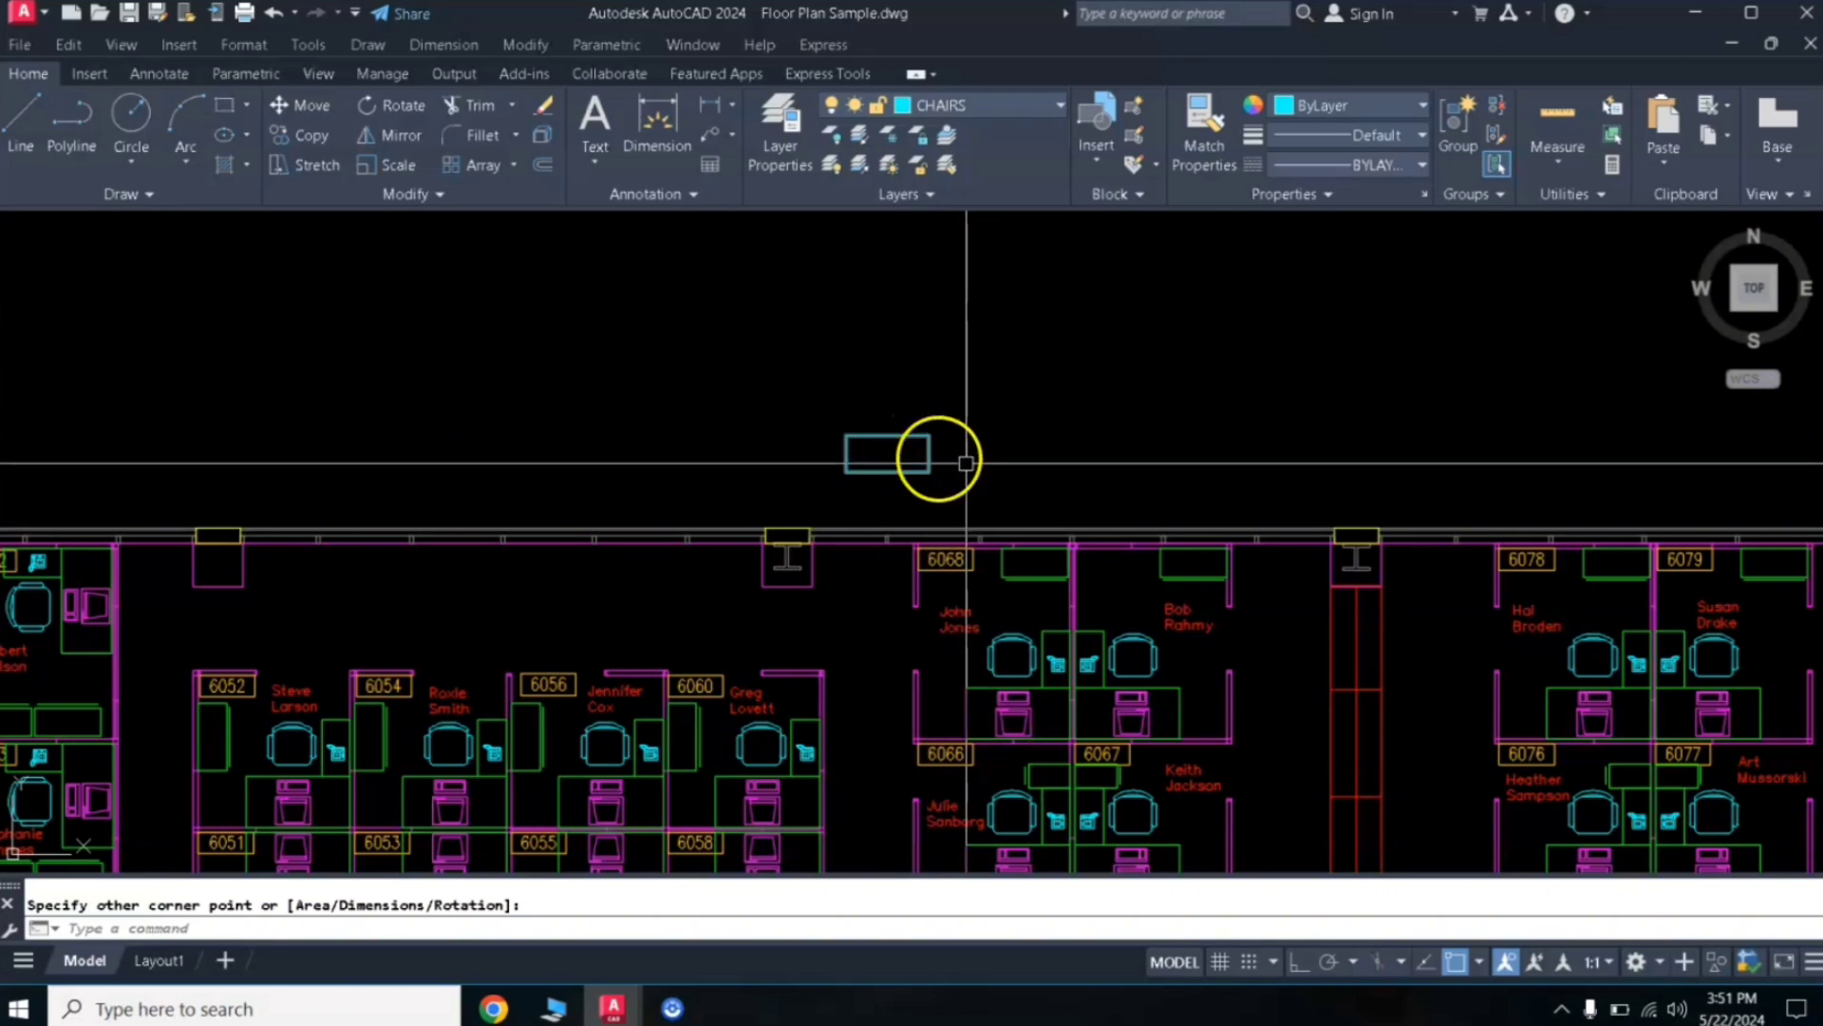
left_click(1061, 111)
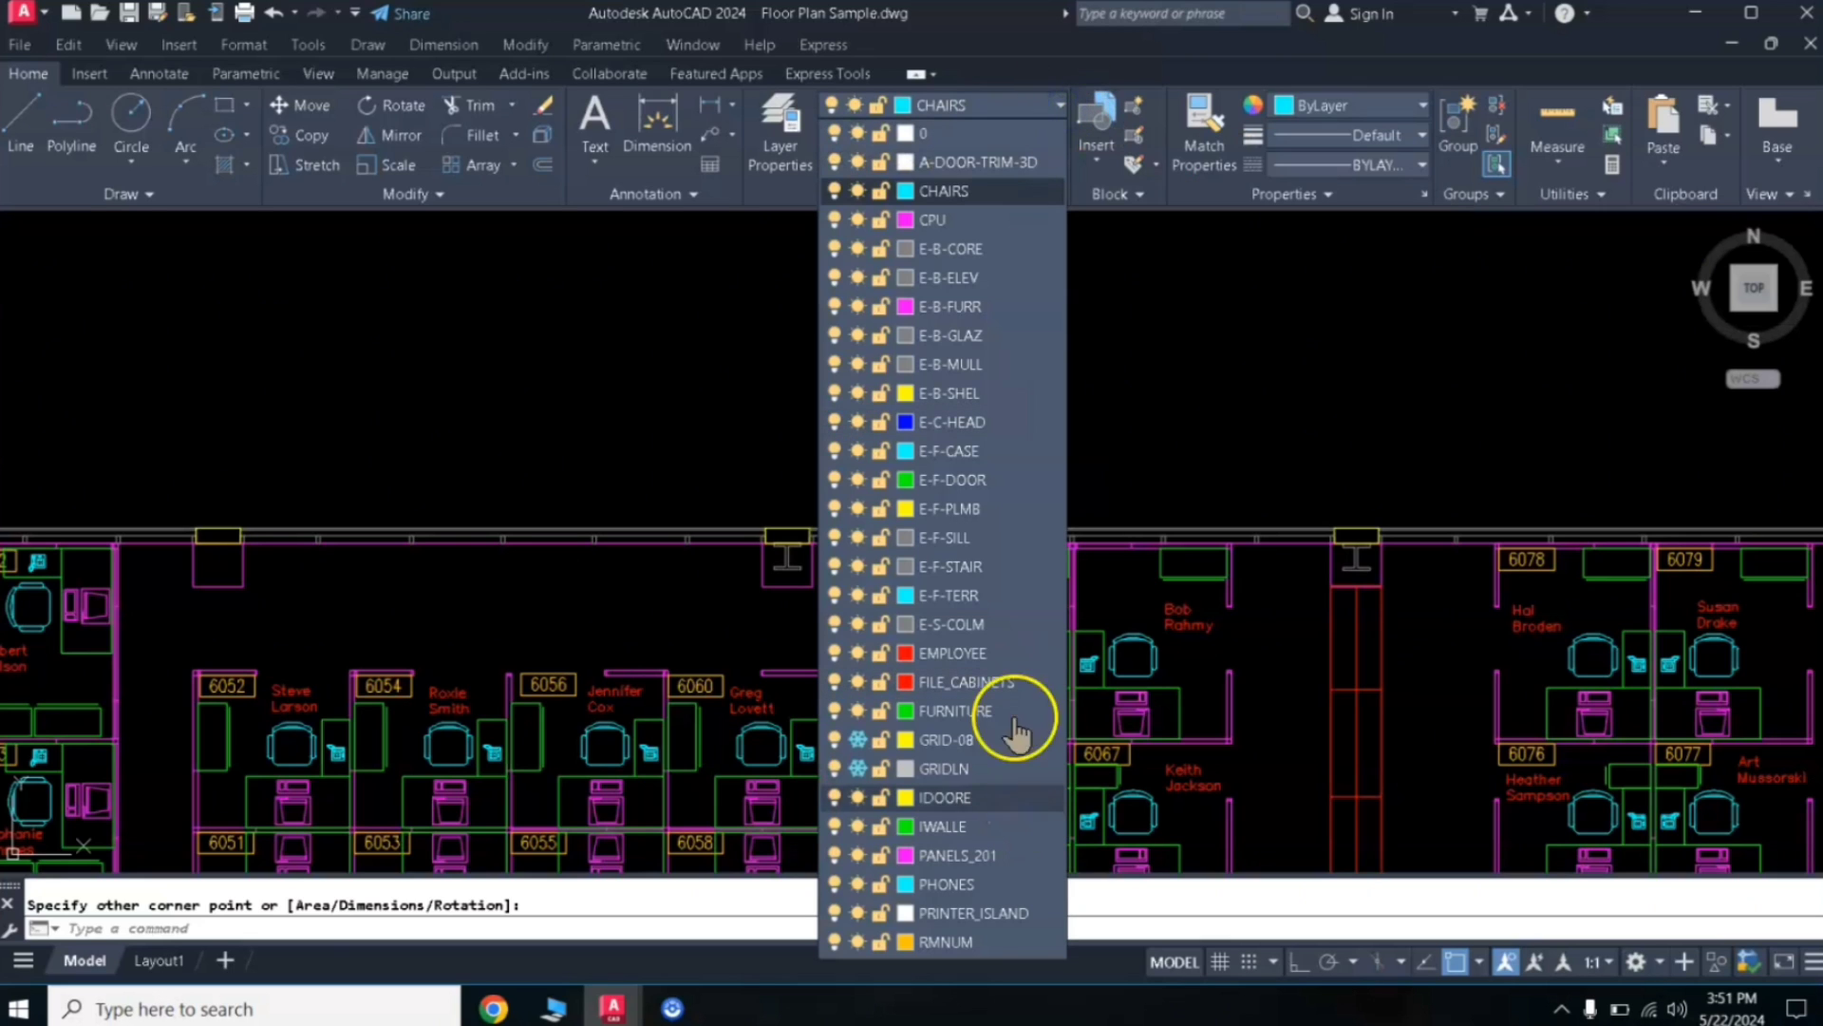
left_click(1167, 300)
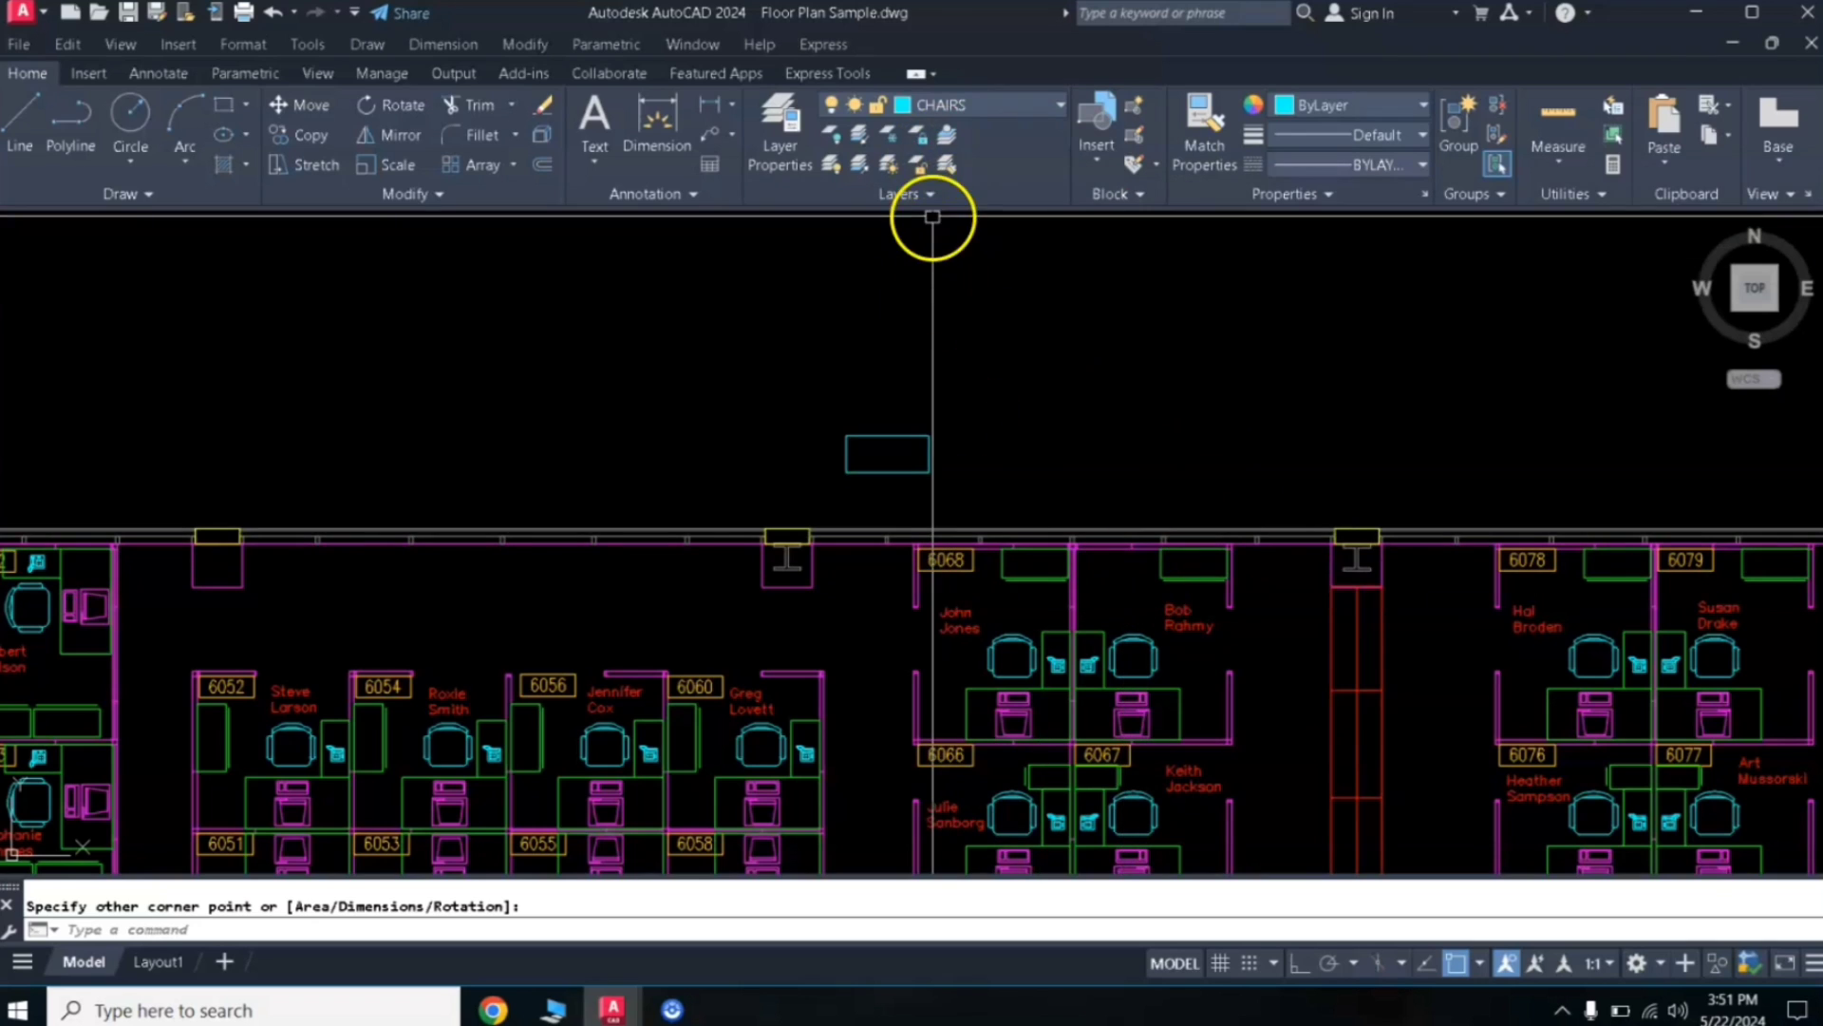
Make FURNITURE the current layer by picking the cabinet in the cubicle east of 6068, and check it in the layer list
left_click(949, 142)
left_click(1215, 596)
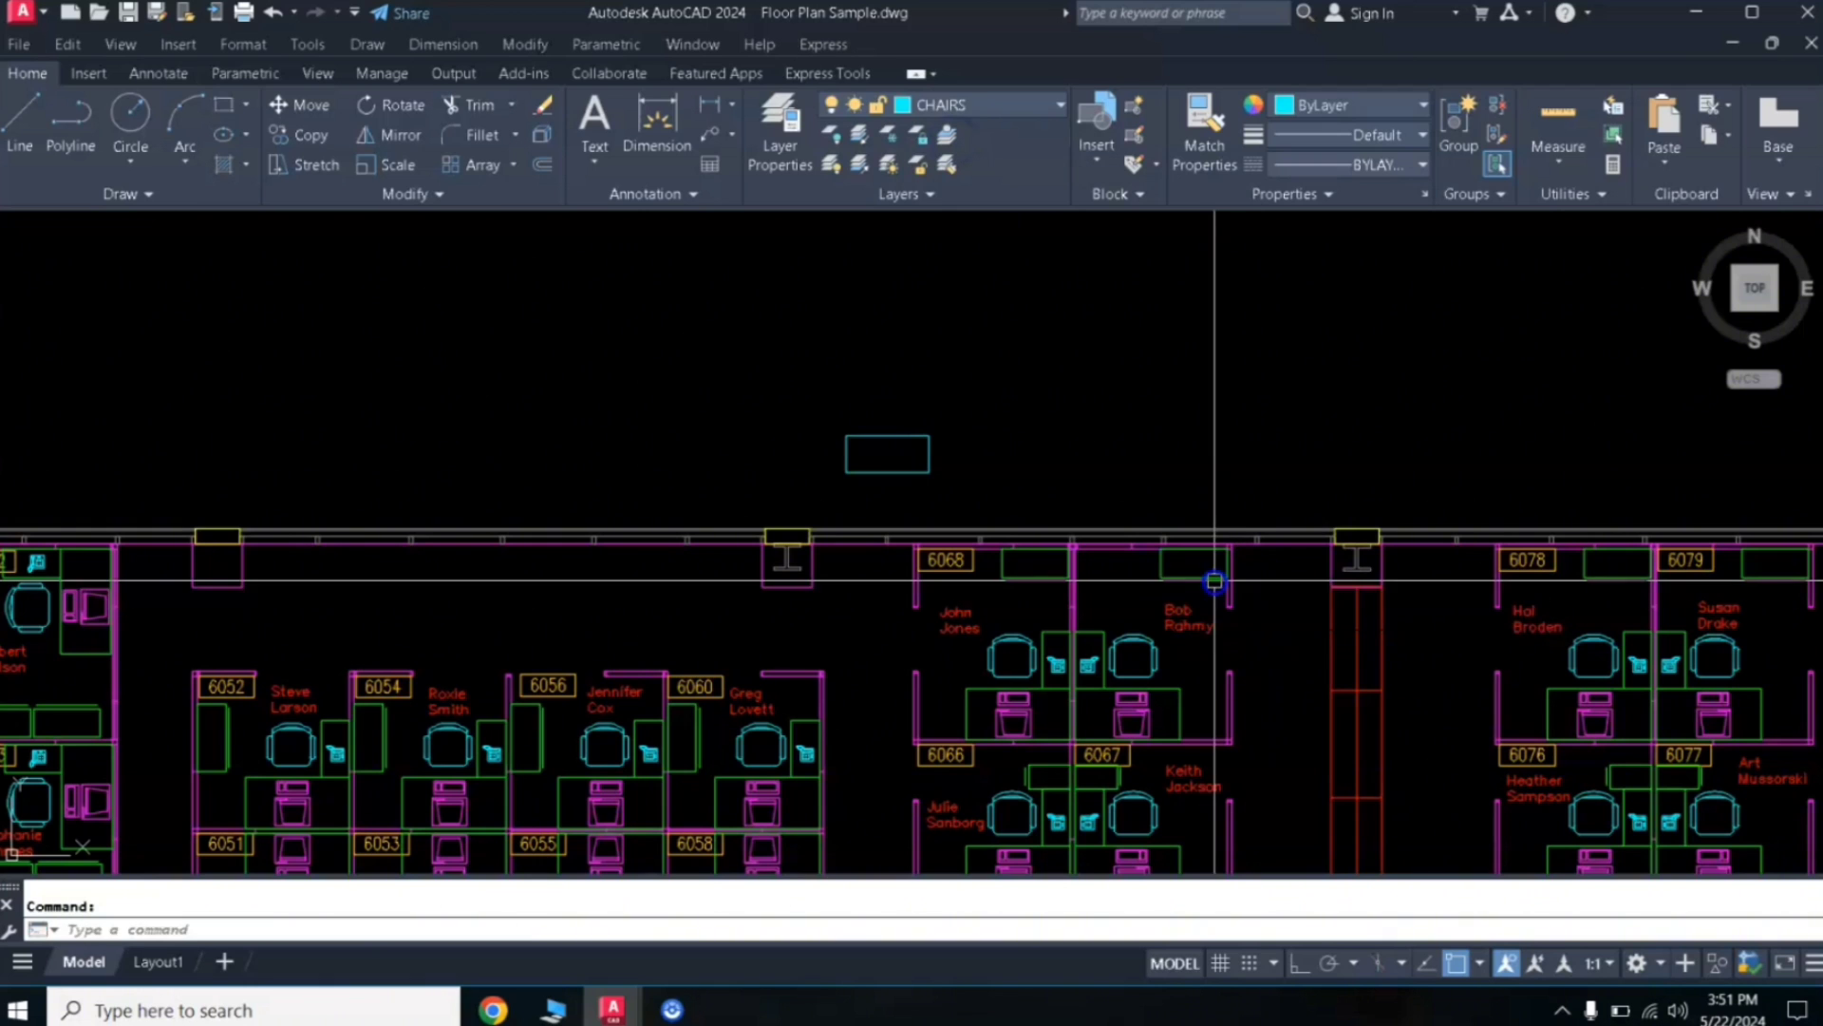
left_click(974, 110)
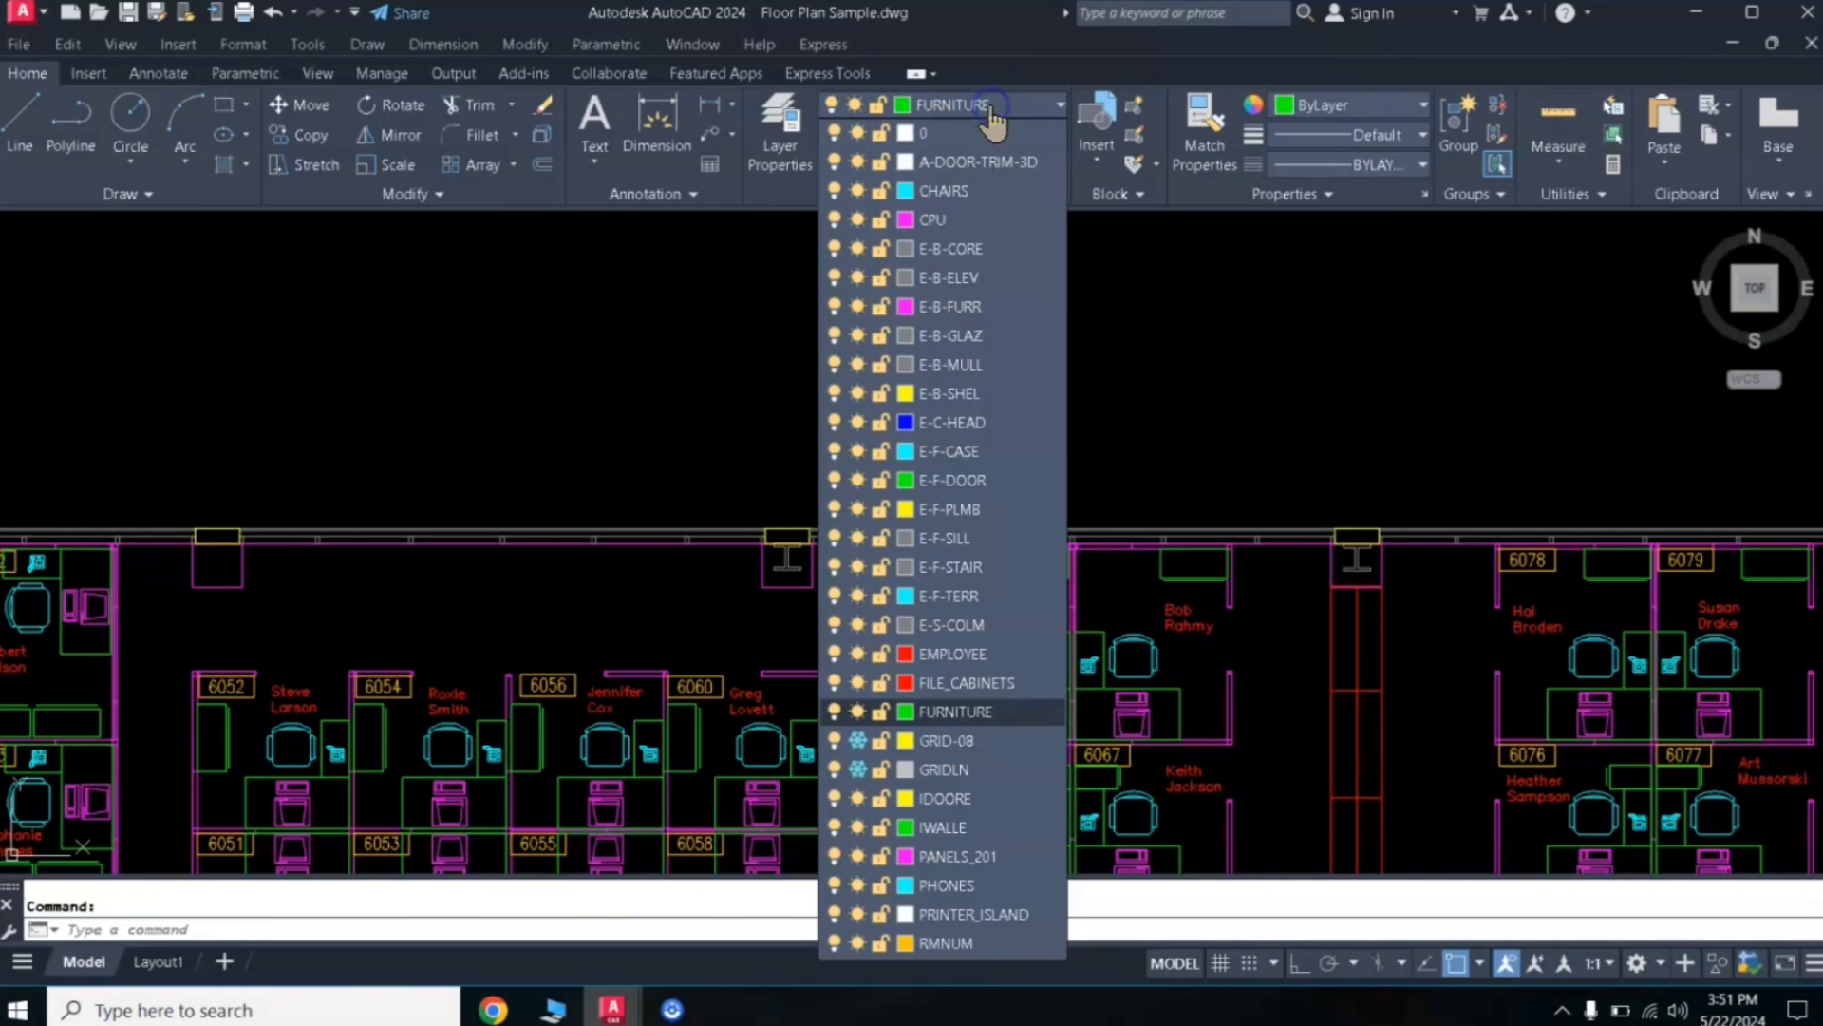
left_click(1173, 363)
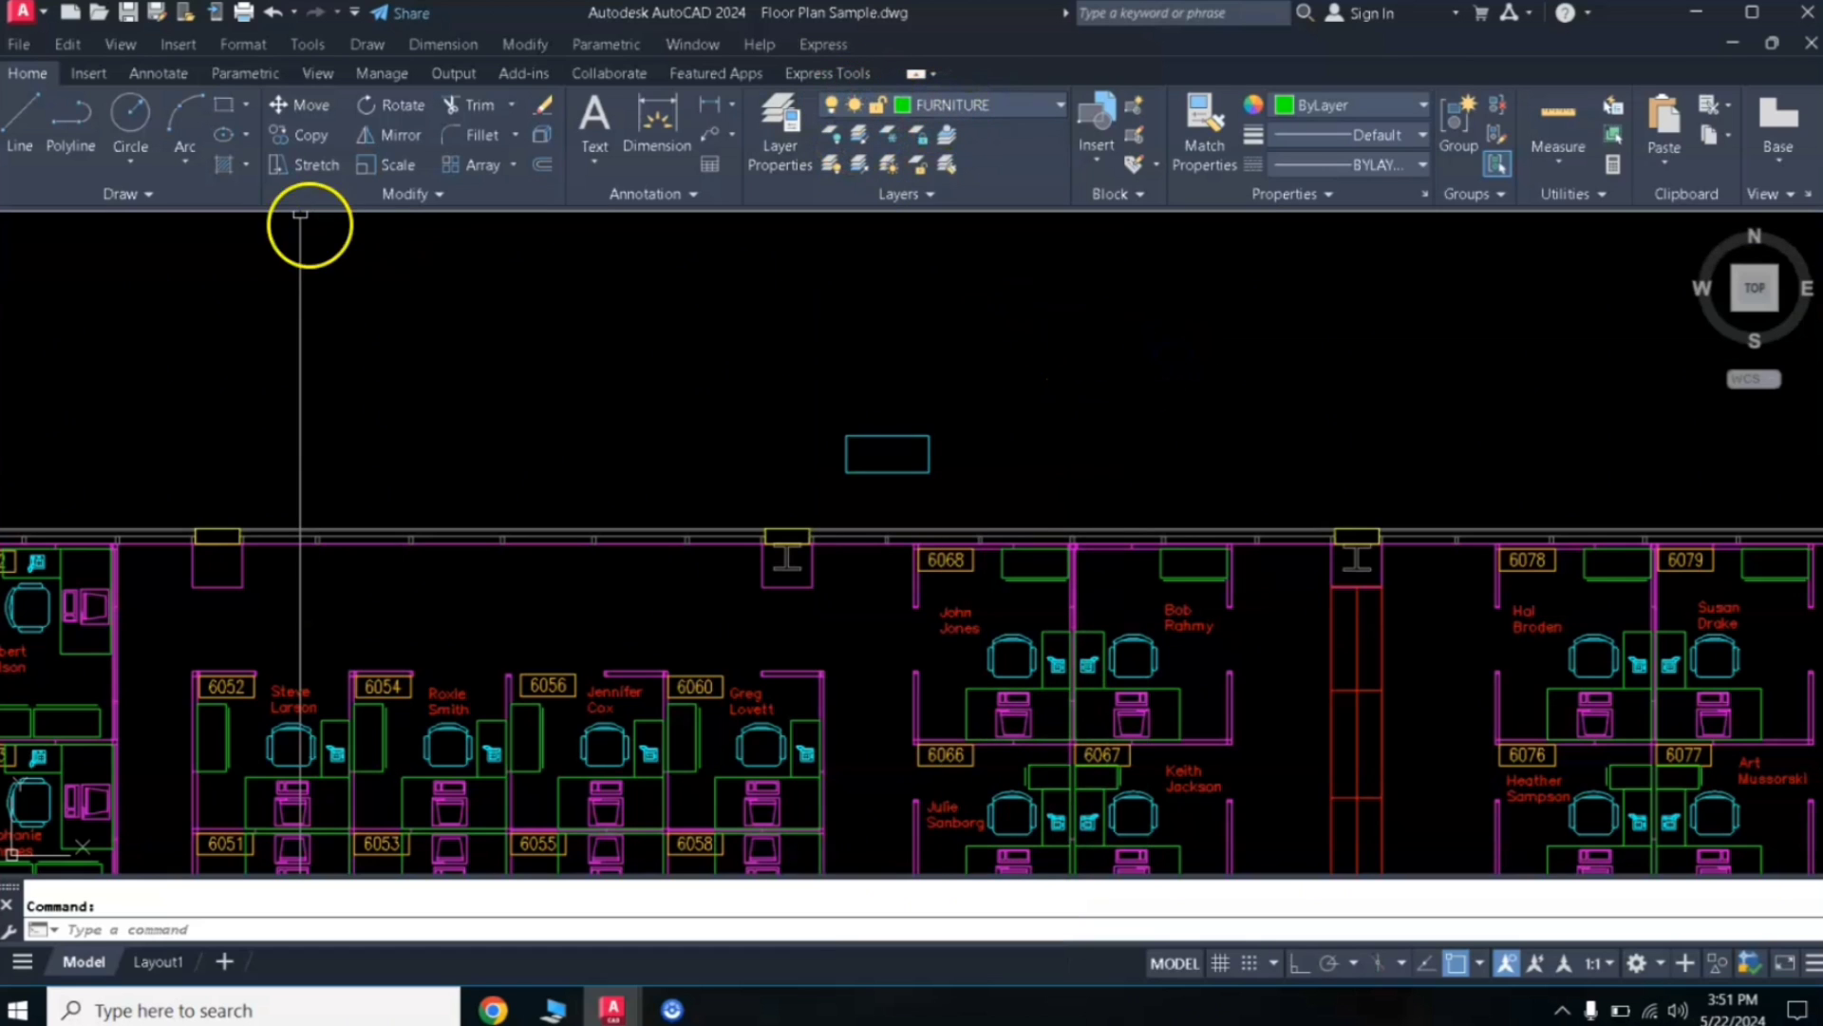
Draw a small rectangle on the FURNITURE layer, outside the north wall and east of the cyan rectangle
left_click(231, 114)
left_click(1042, 436)
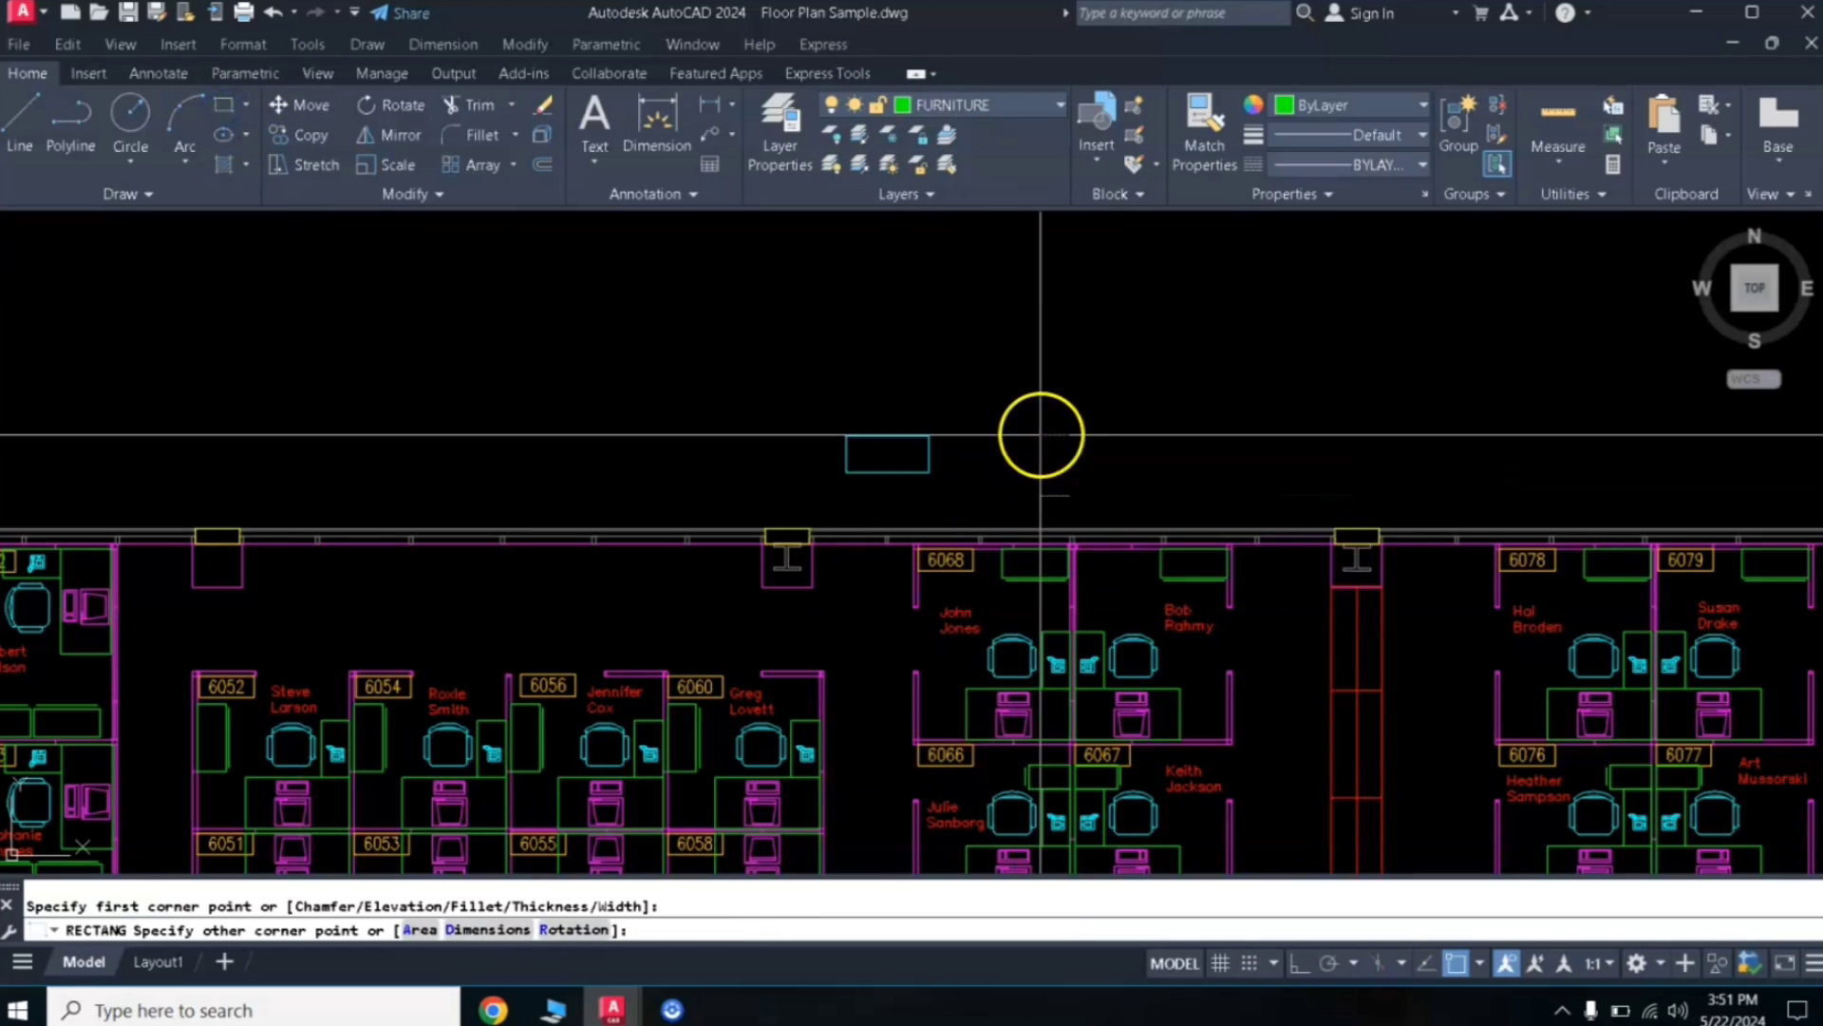
left_click(1114, 476)
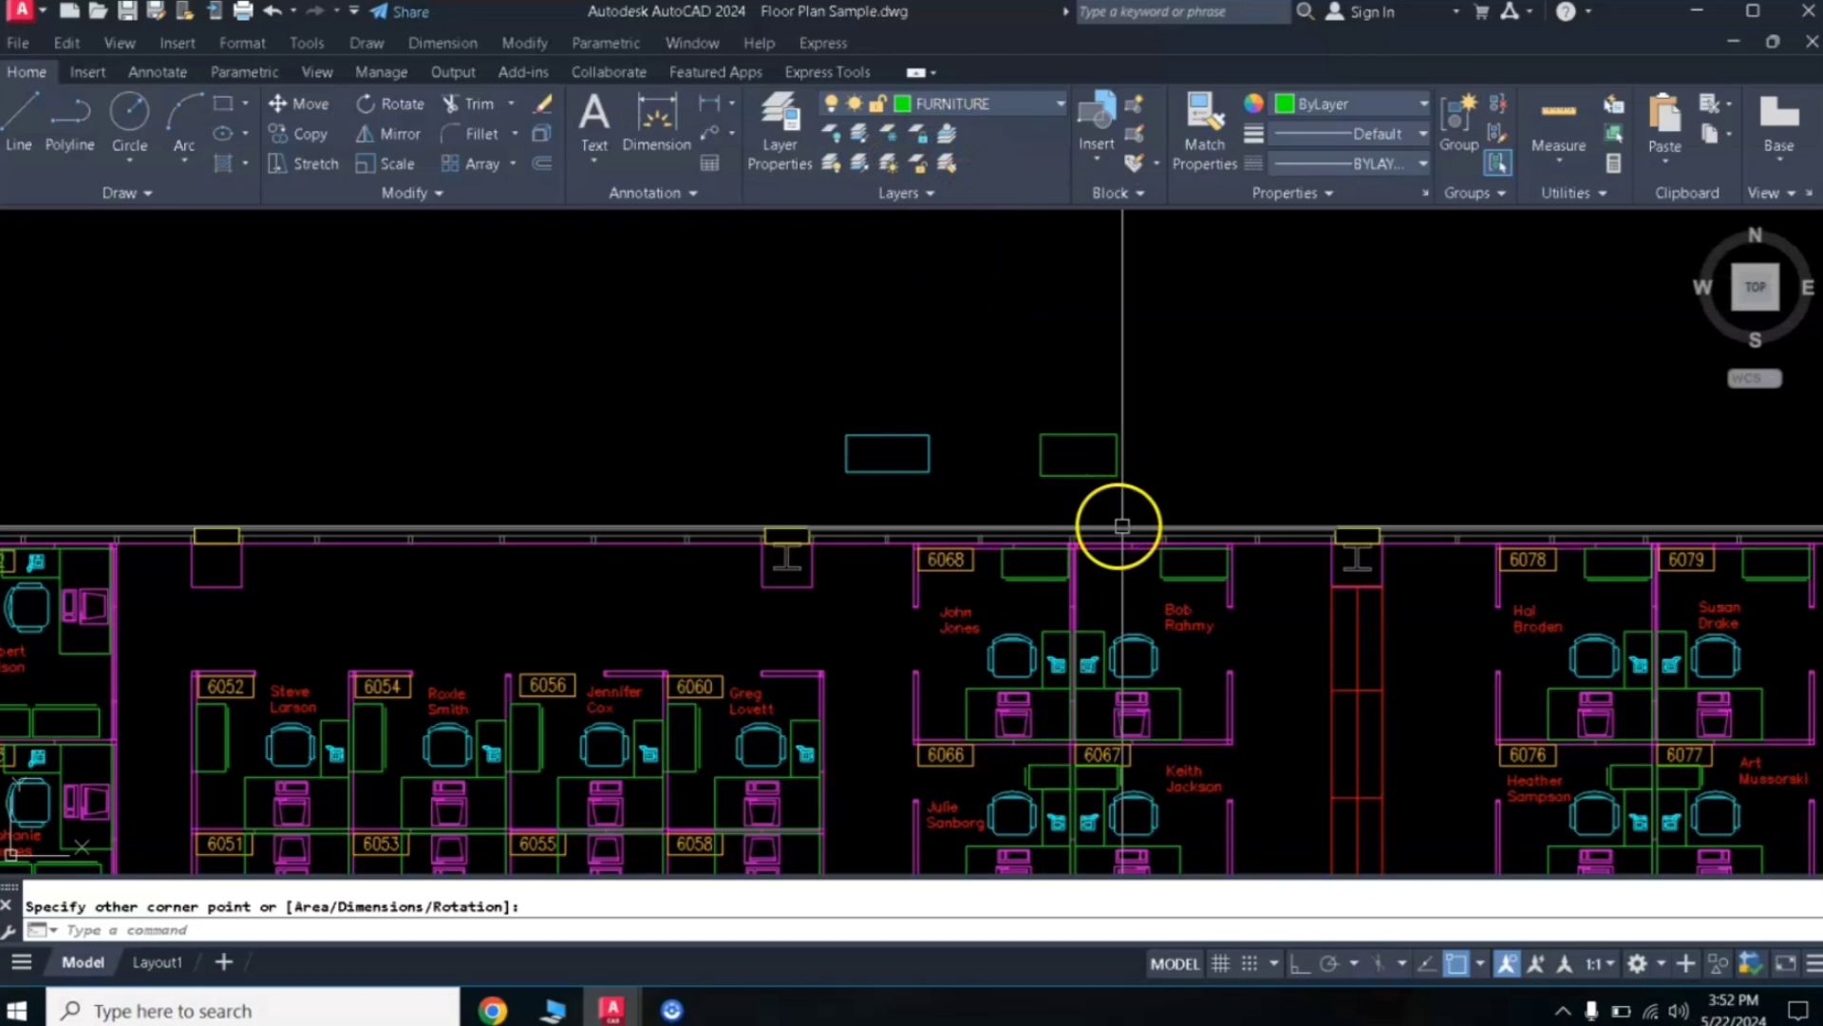
Make CHAIRS the current layer by picking the chair in cubicle 6068
left_click(948, 138)
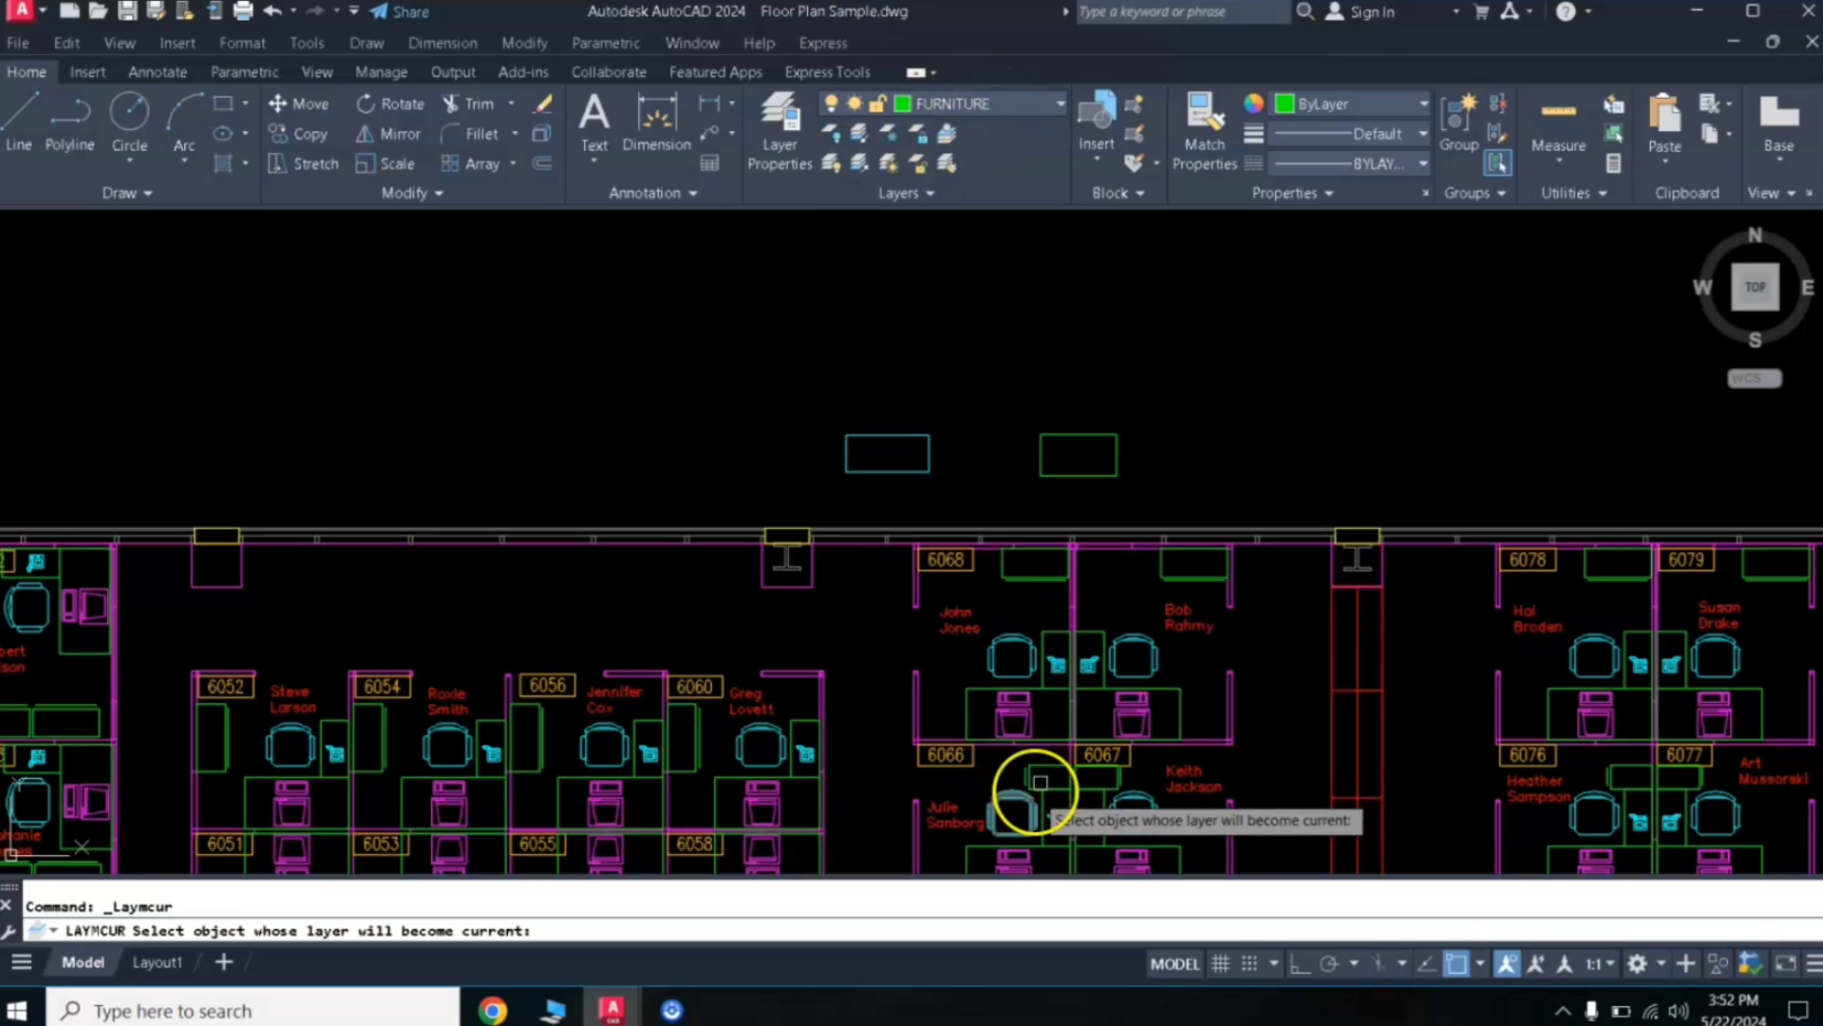
left_click(1009, 643)
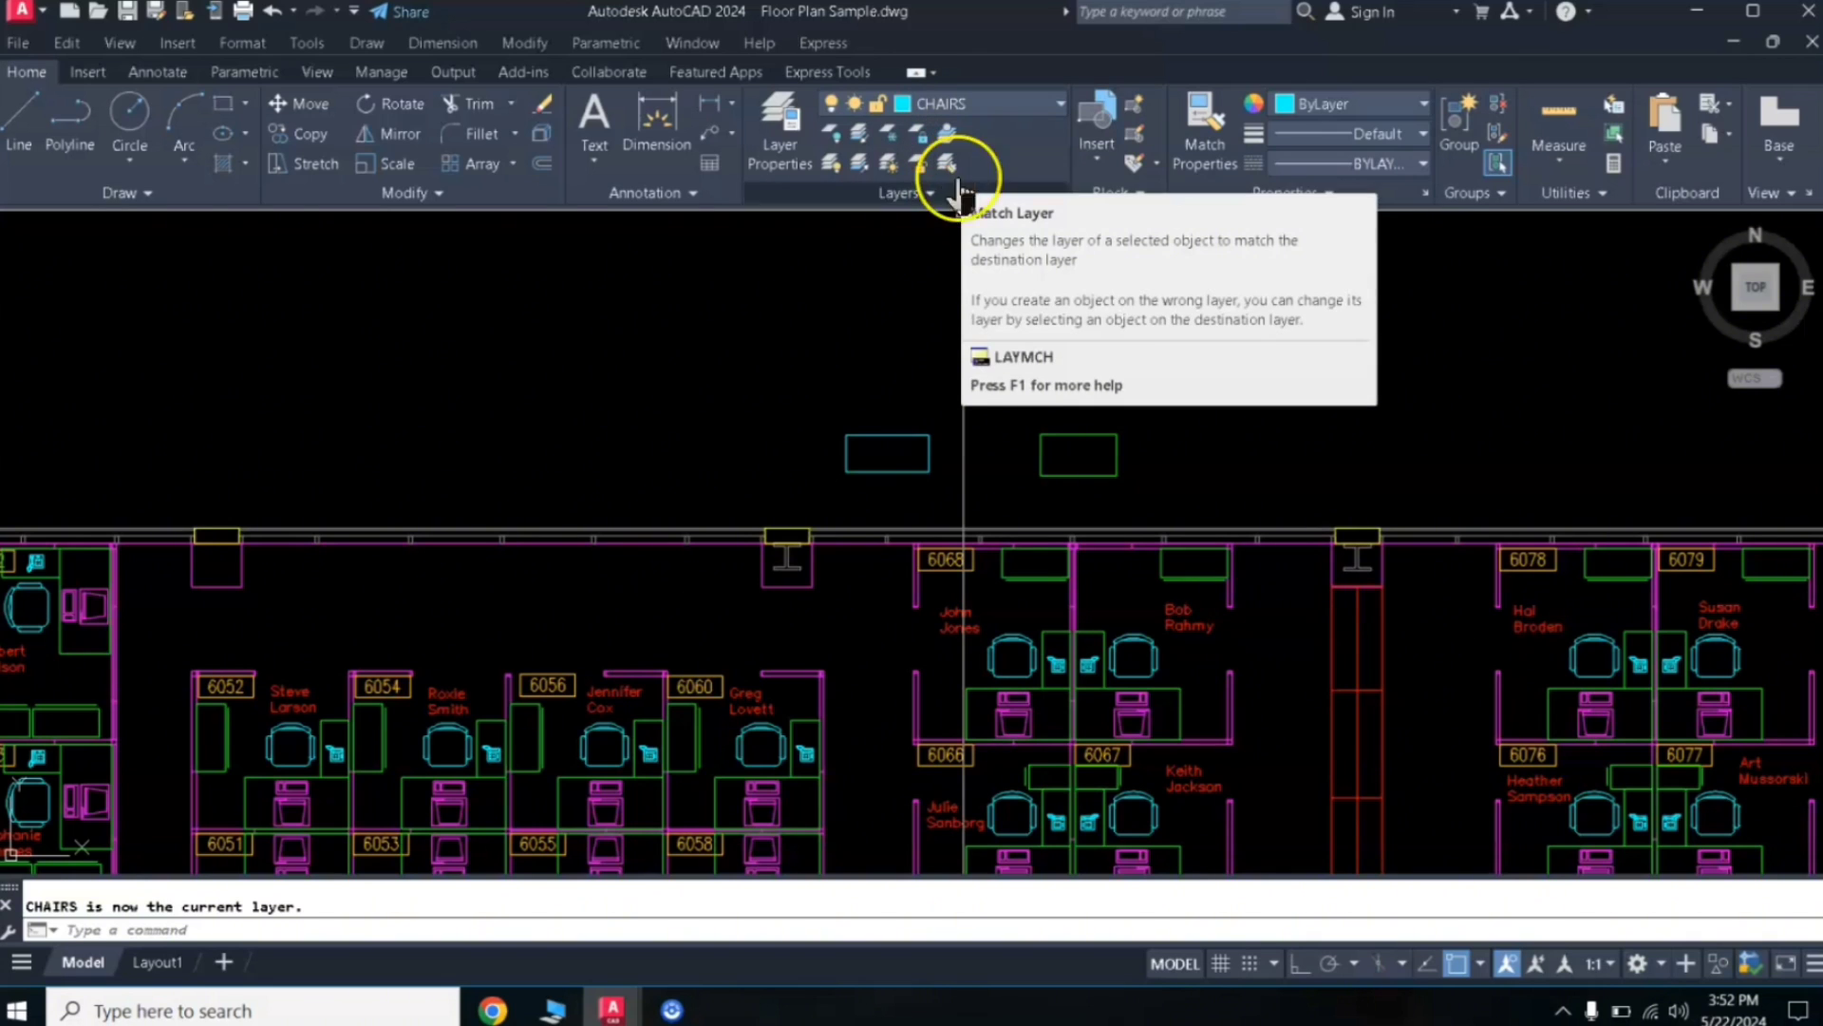
Check the layers of the green and the cyan rectangles north of the wall
scroll(1111, 496, "up", 2)
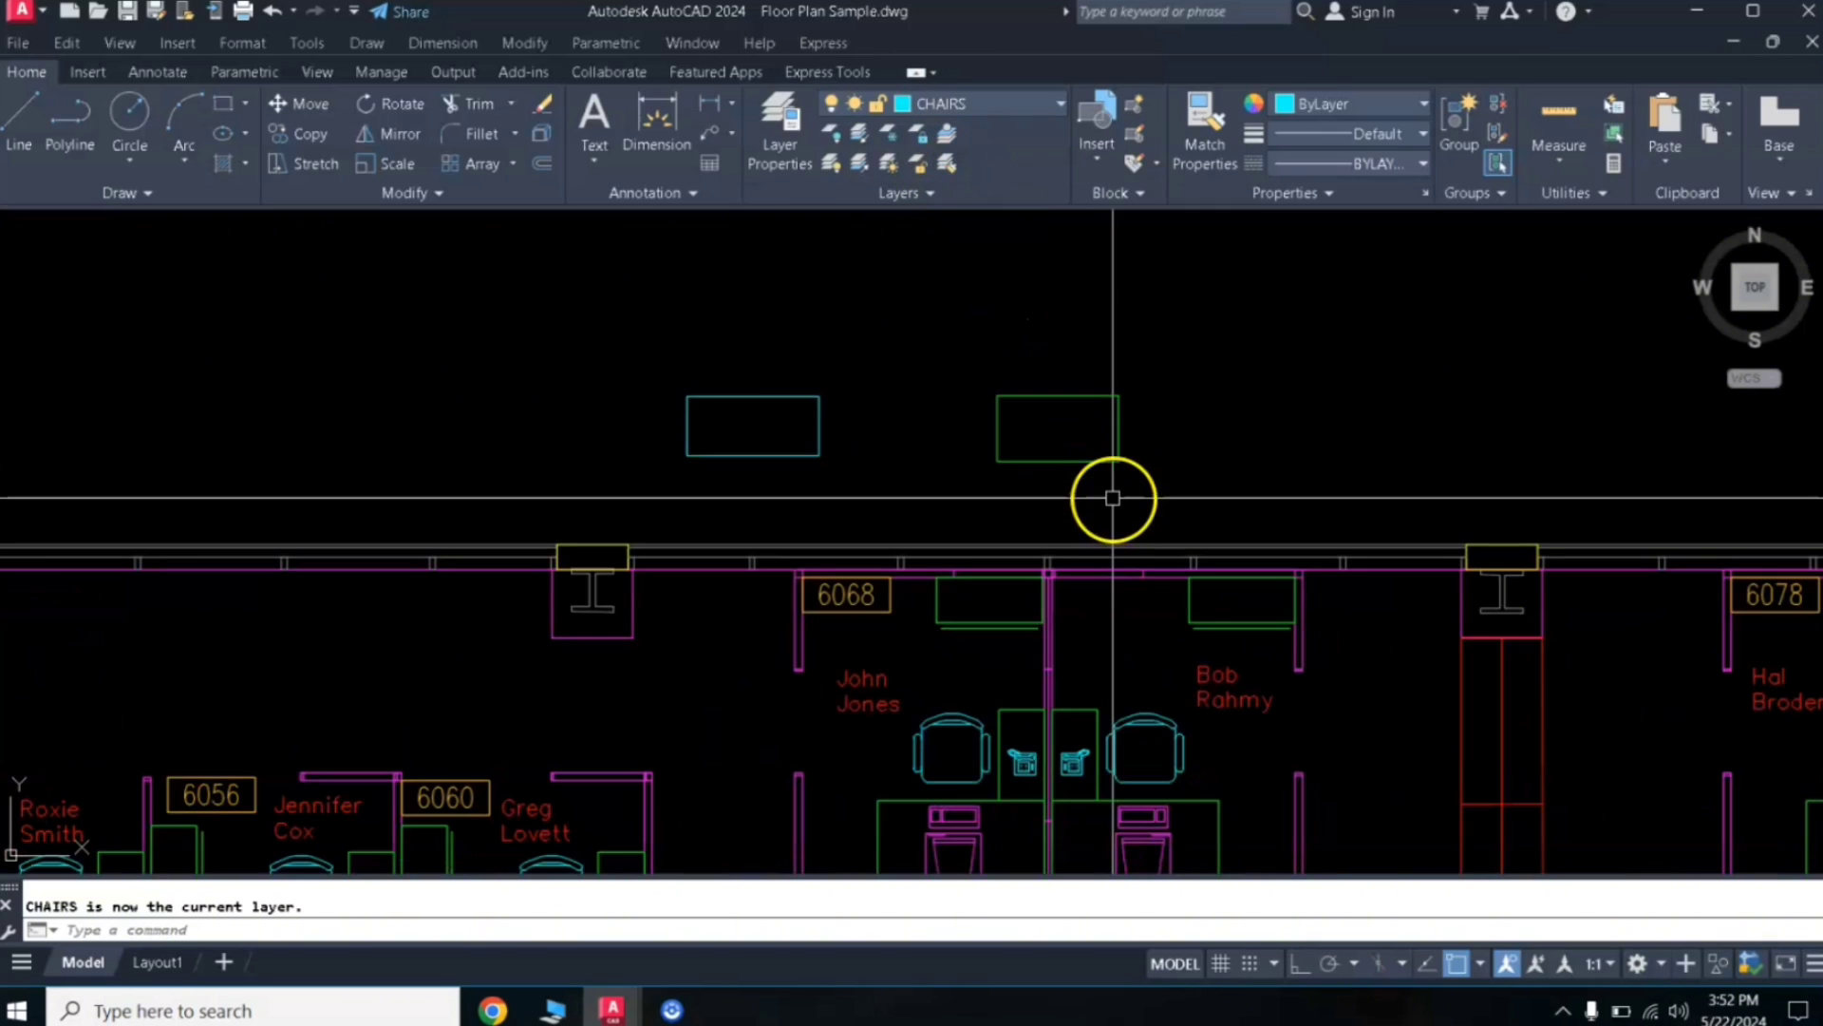
left_click(1045, 393)
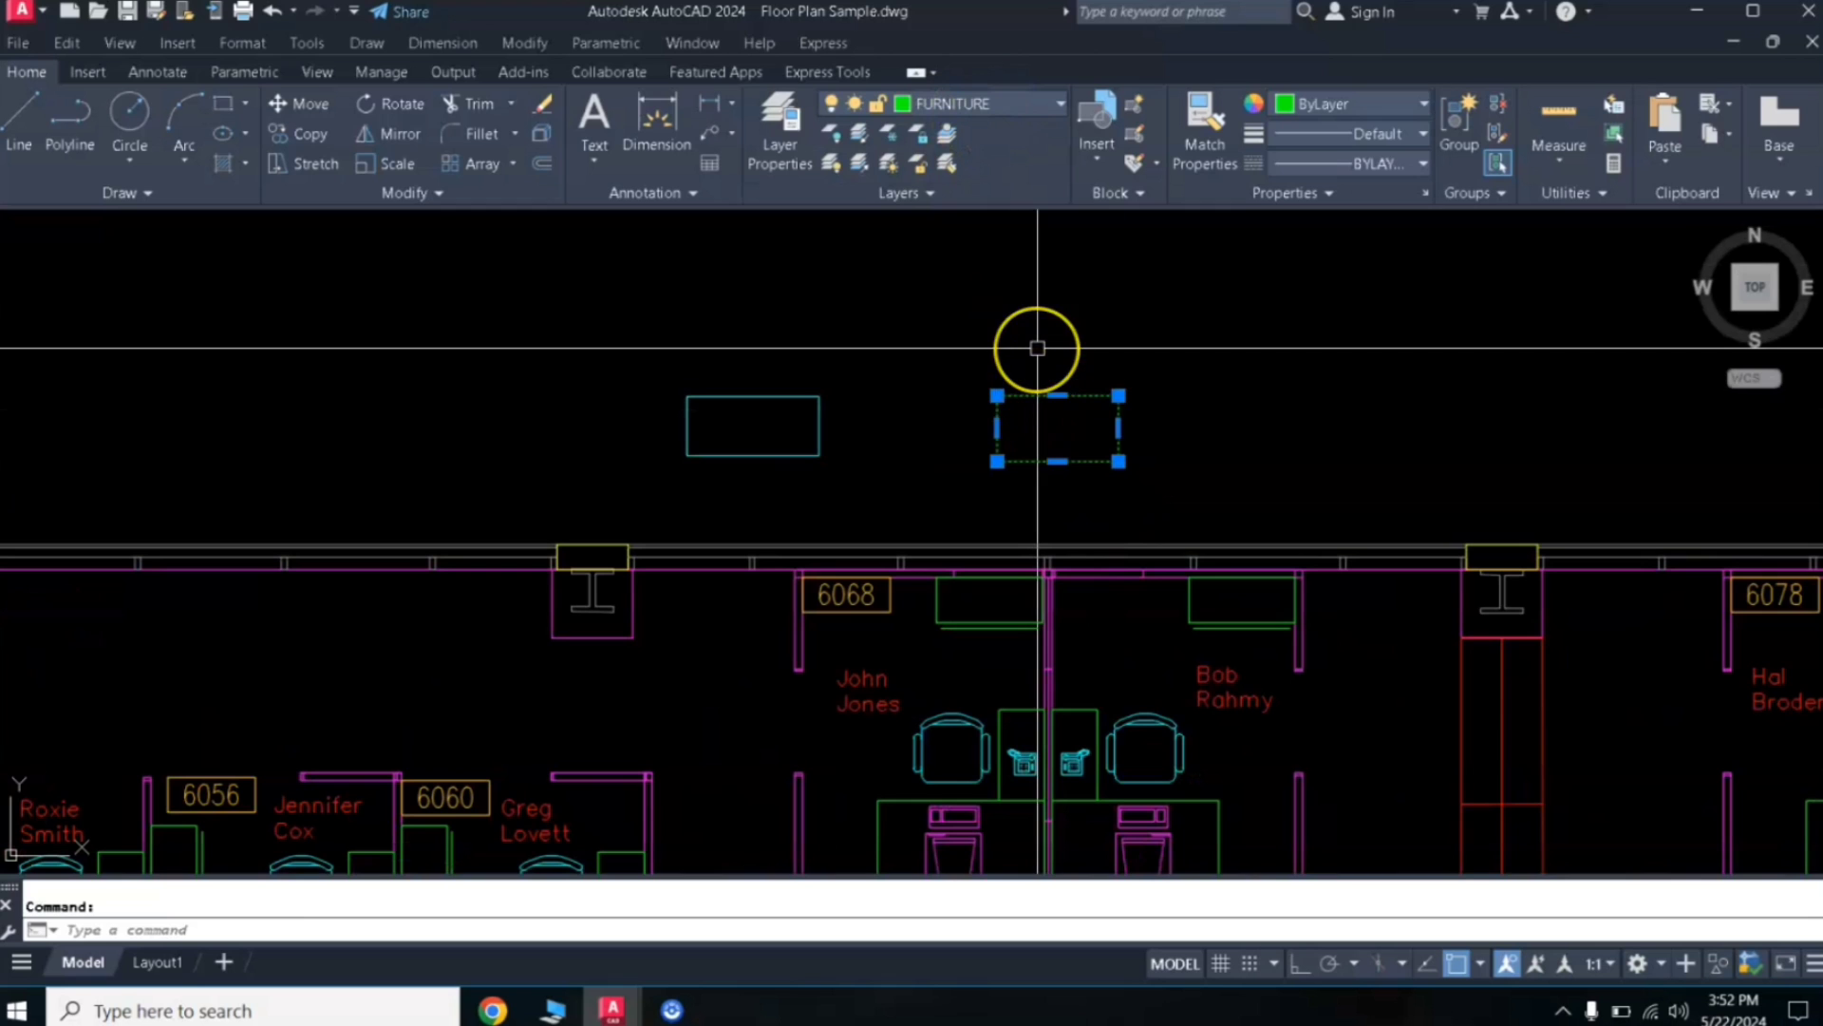
key("Escape")
left_click(816, 397)
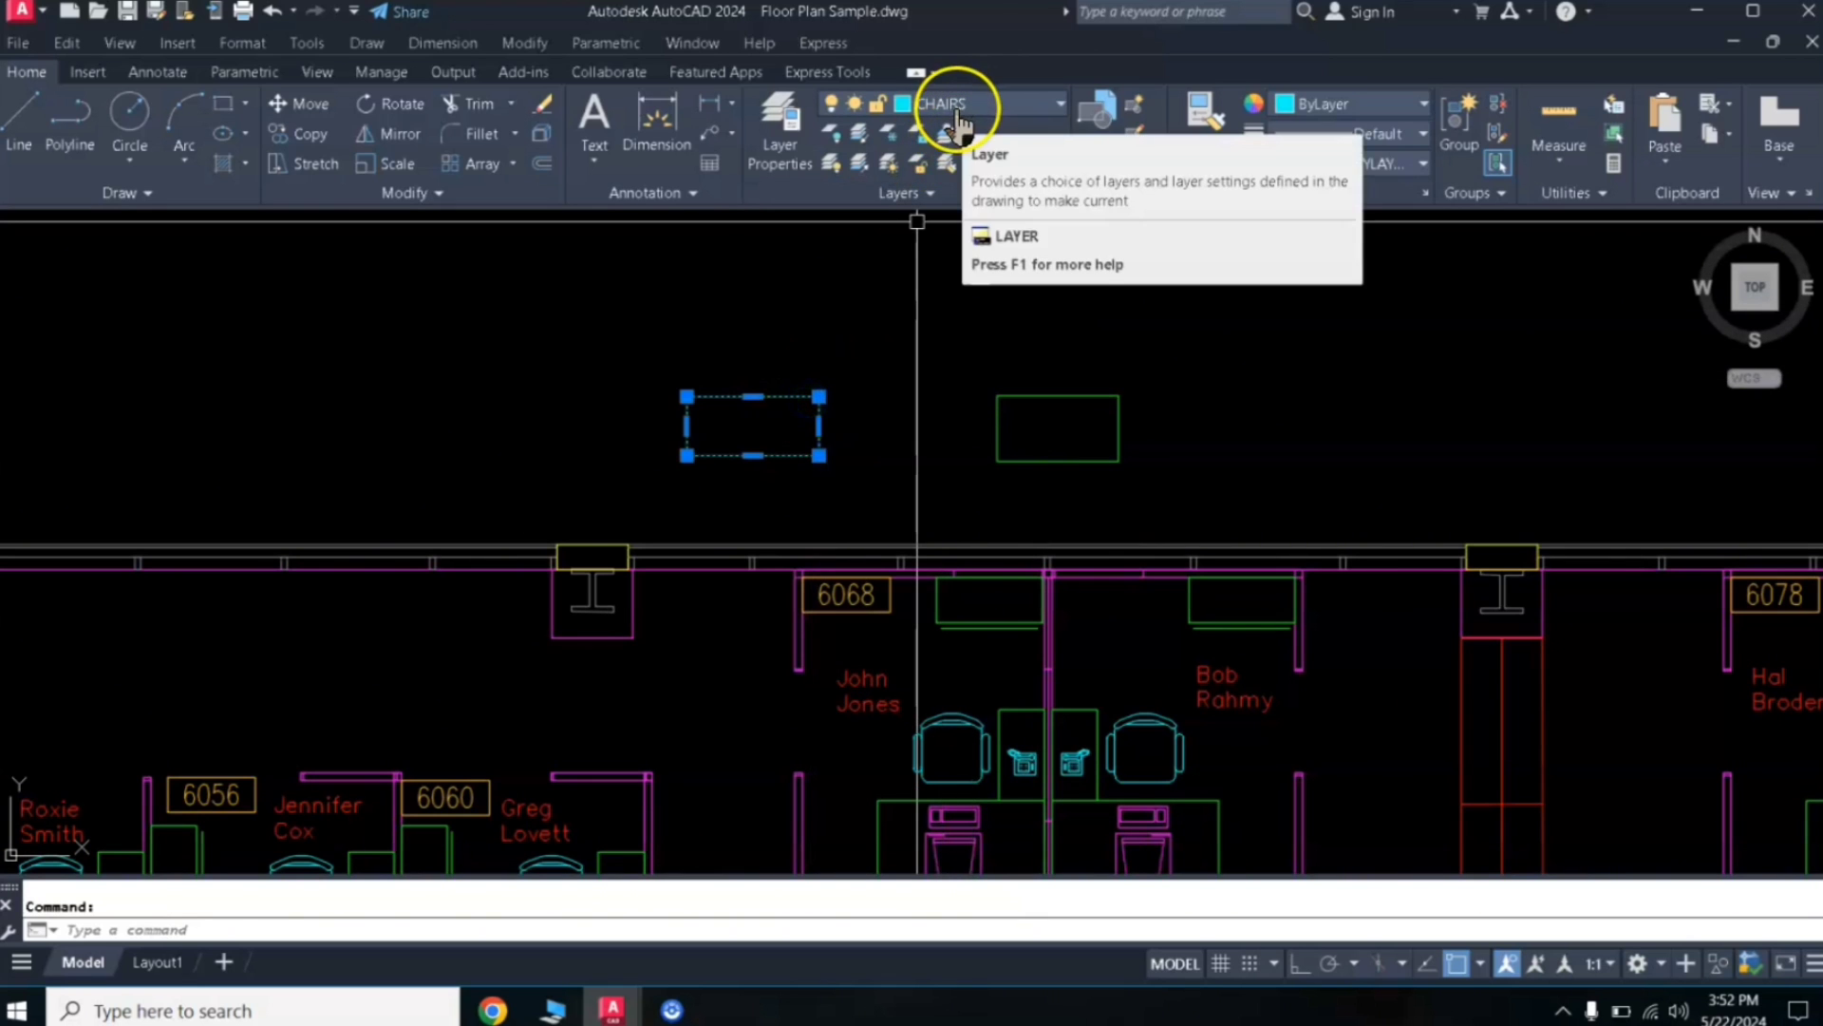
key("Escape")
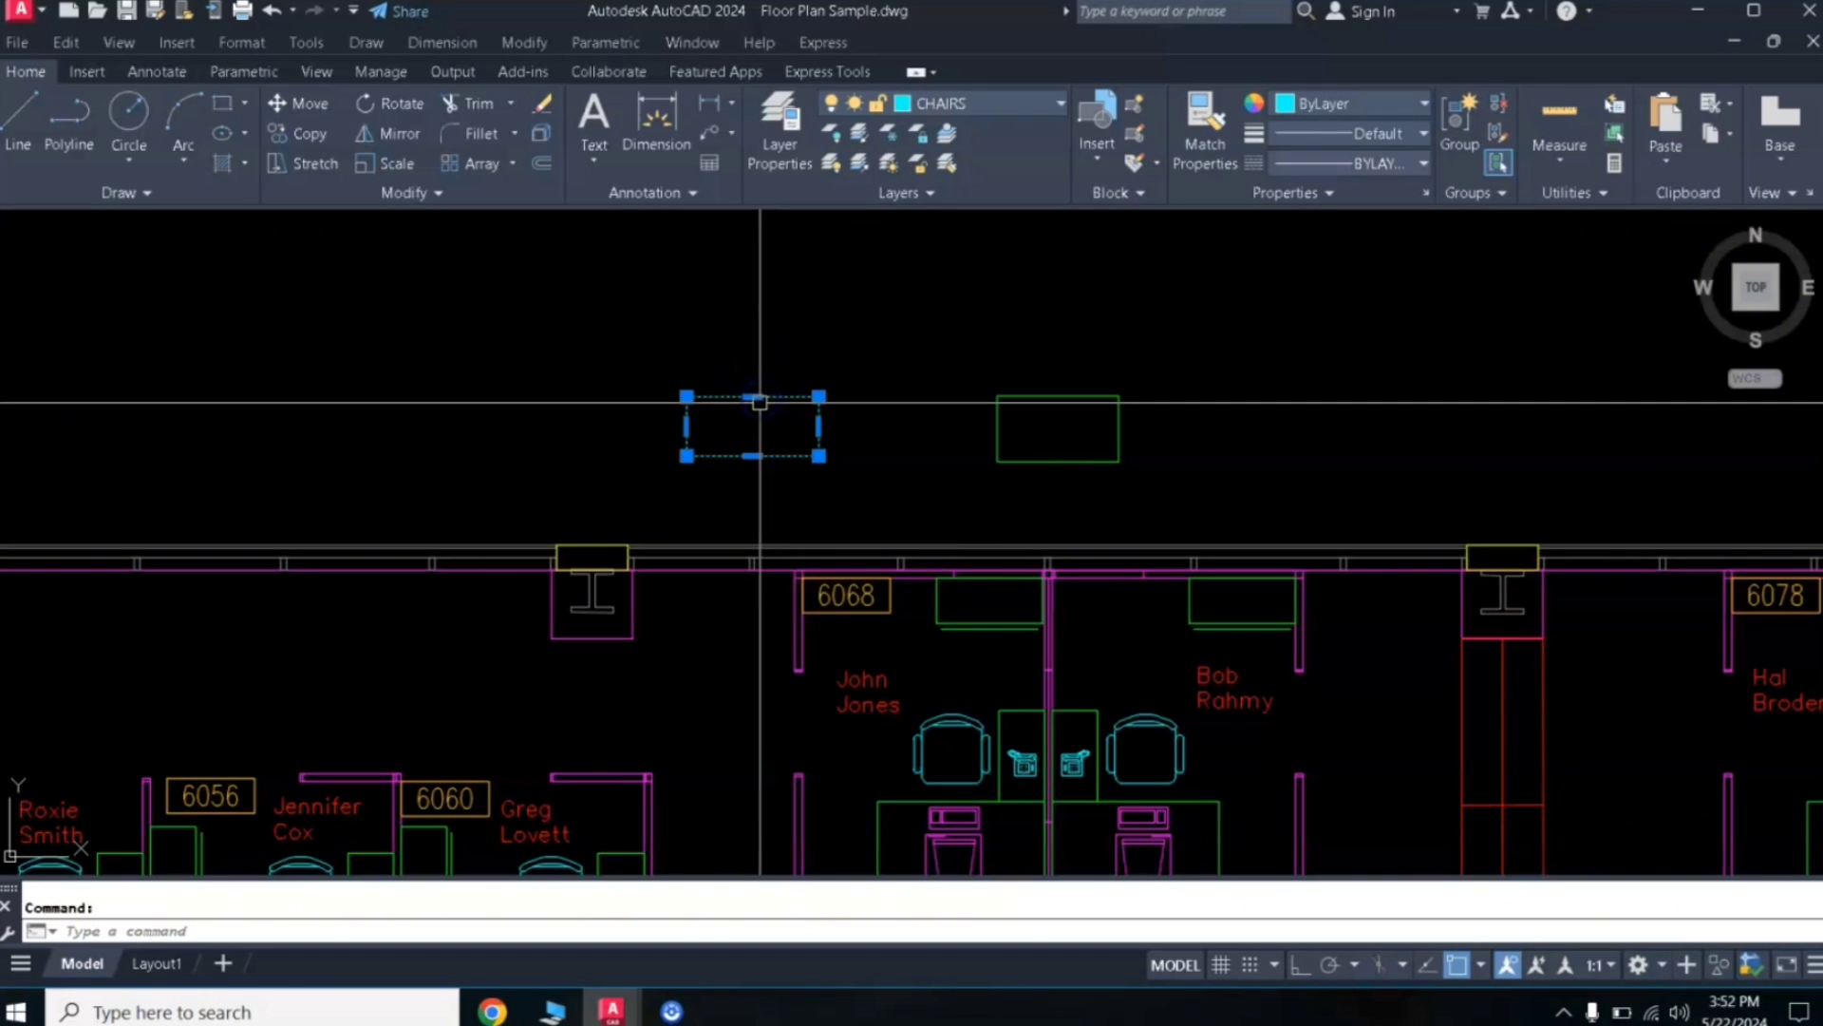
Use Match Layer to change the cyan rectangle to the green rectangle's FURNITURE layer
left_click(947, 164)
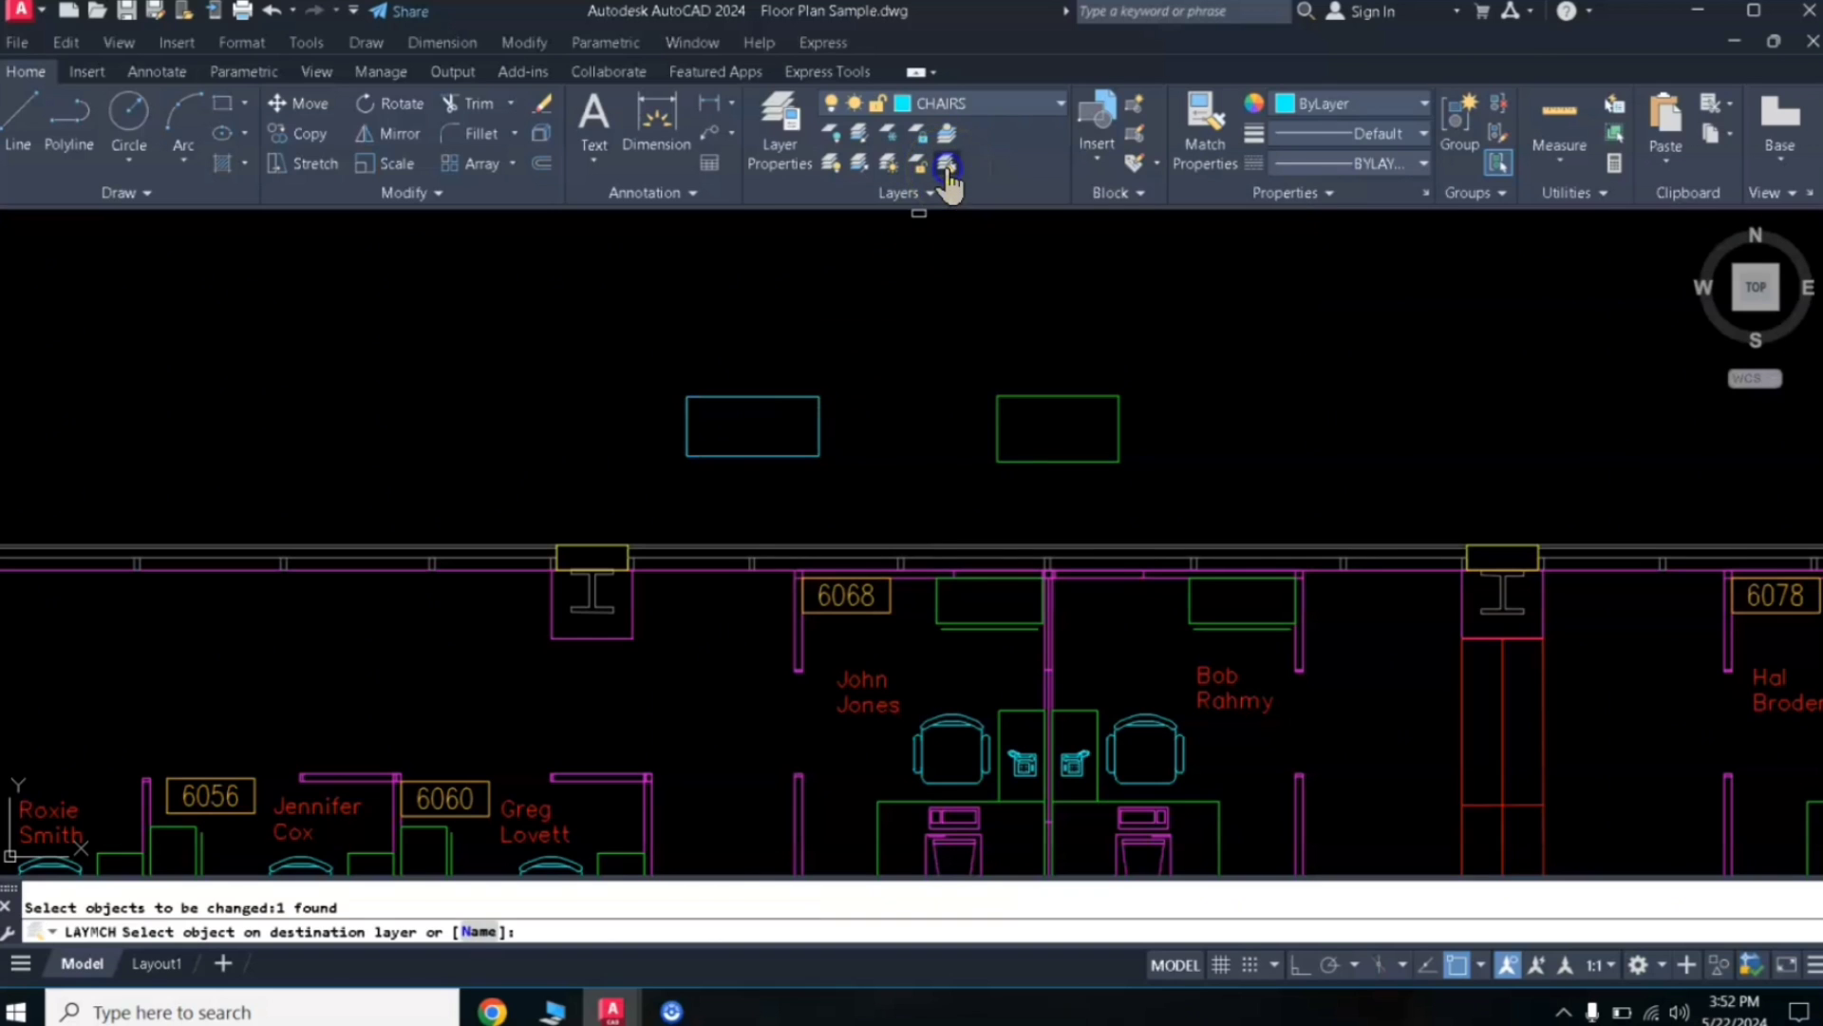
left_click(1033, 395)
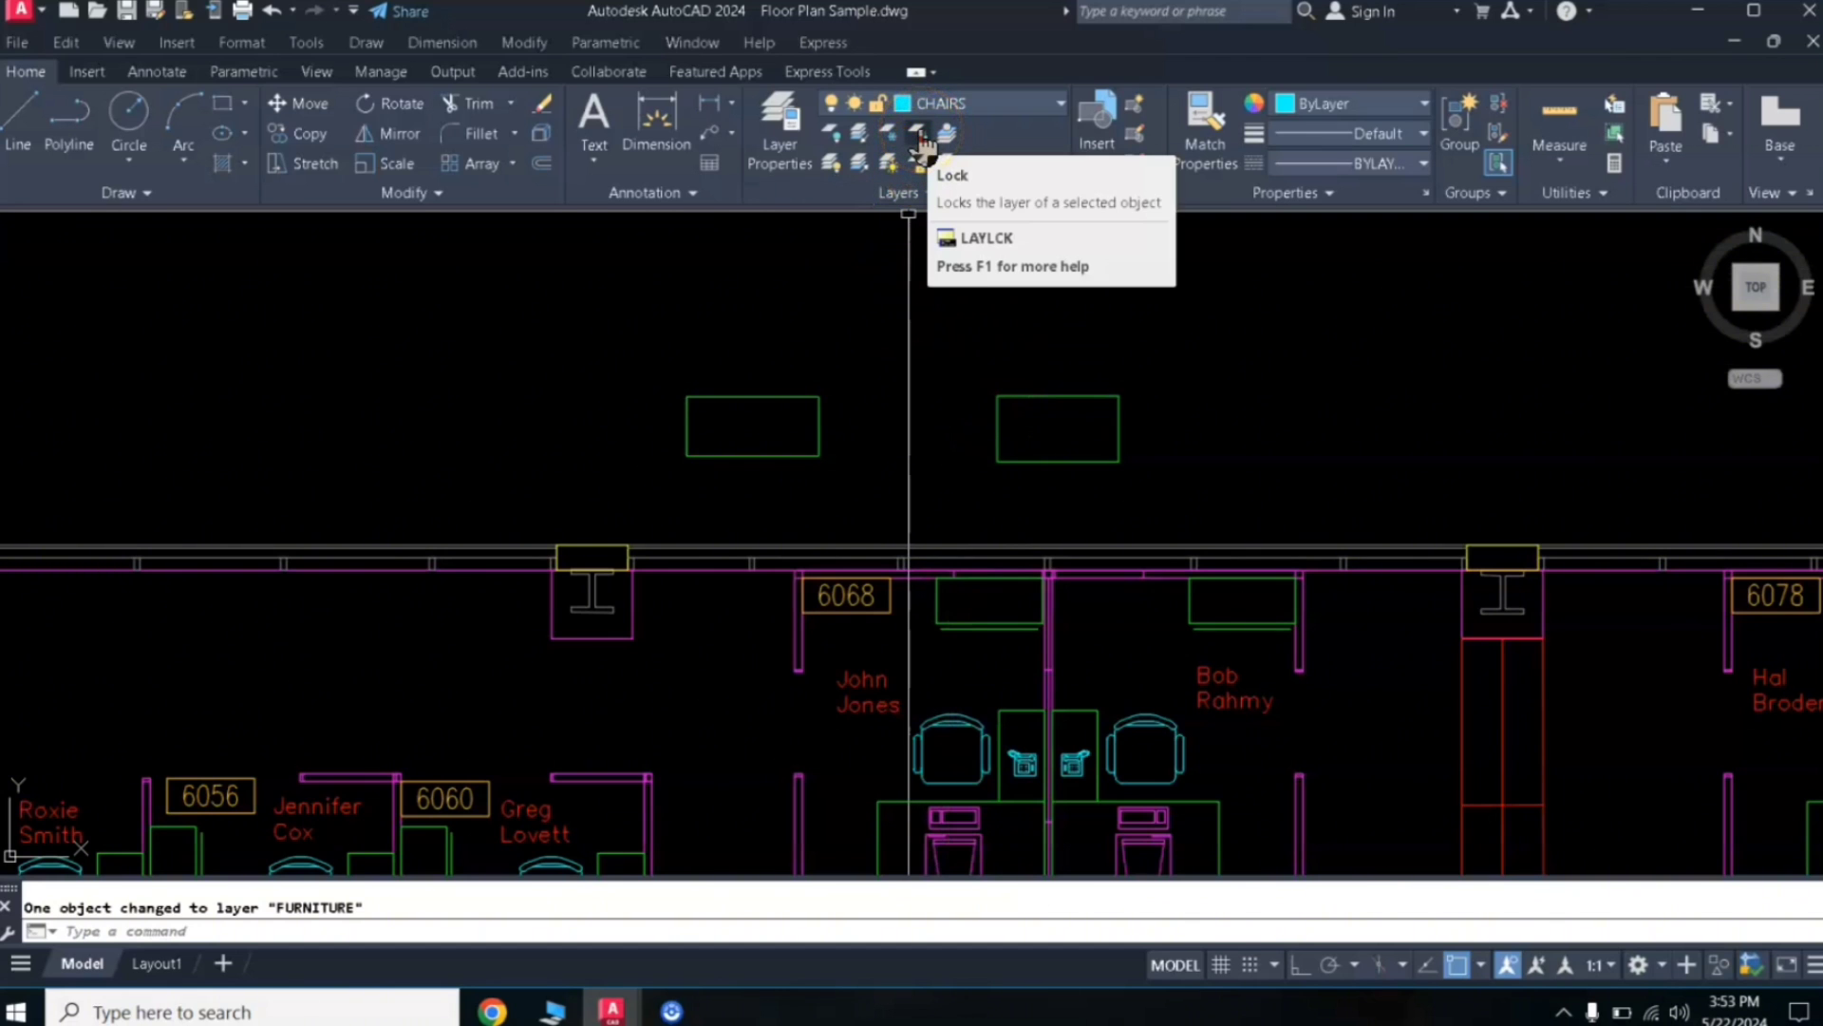
Lock the CHAIRS layer by picking the chair in cubicle 6068
scroll(997, 550, "down", 3)
mouse_move(1066, 582)
middle_mouse_down()
mouse_move(1107, 480)
mouse_move(1108, 410)
middle_mouse_up()
left_click(960, 485)
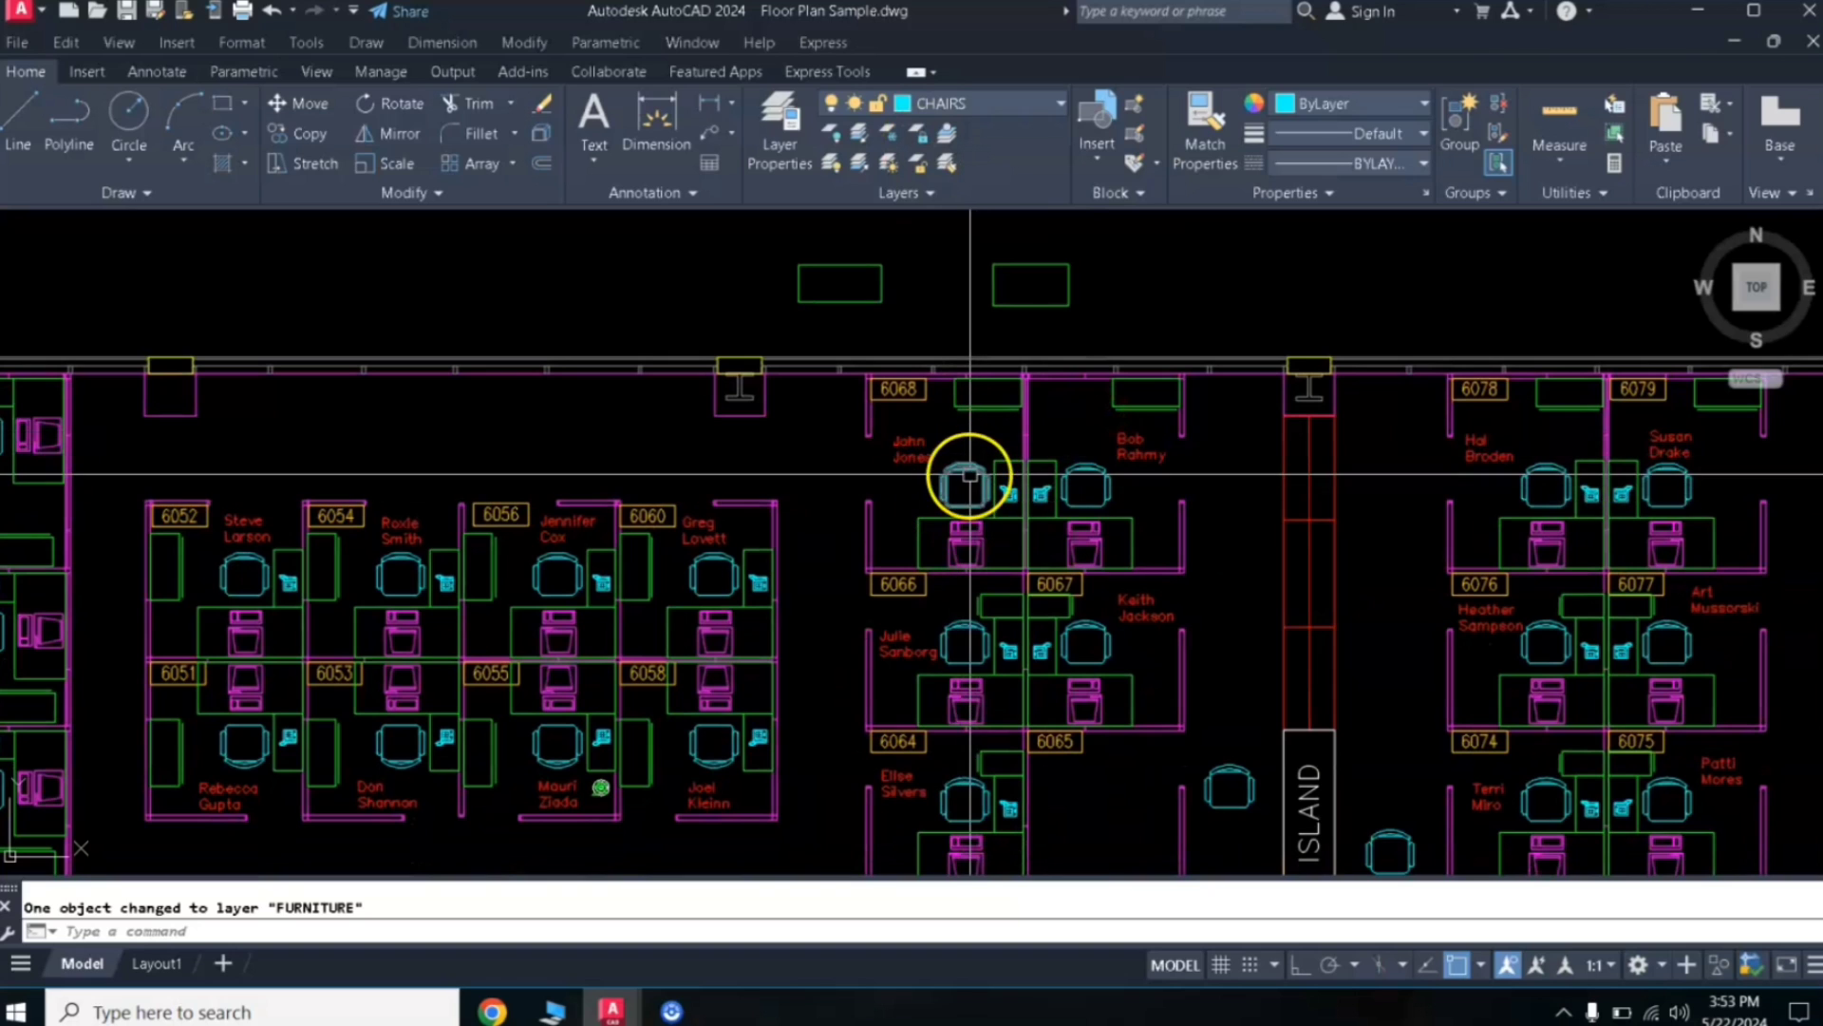
mouse_move(969, 474)
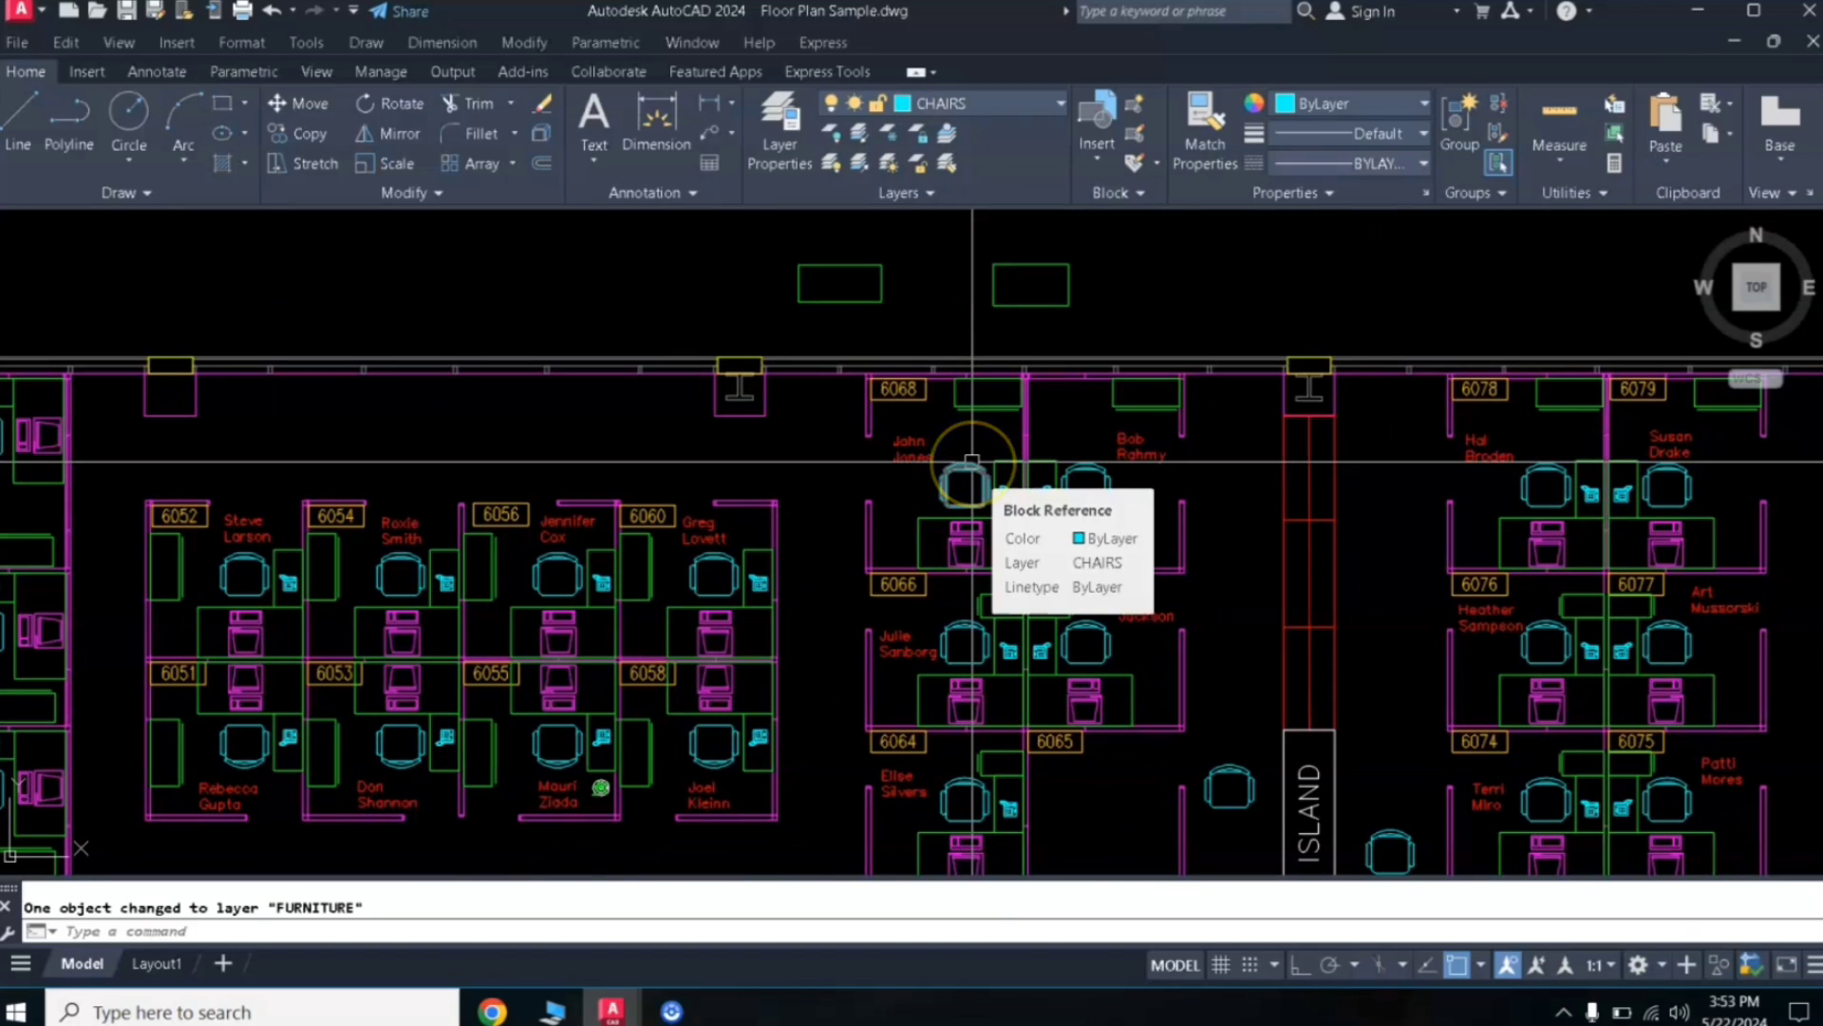
left_click(919, 143)
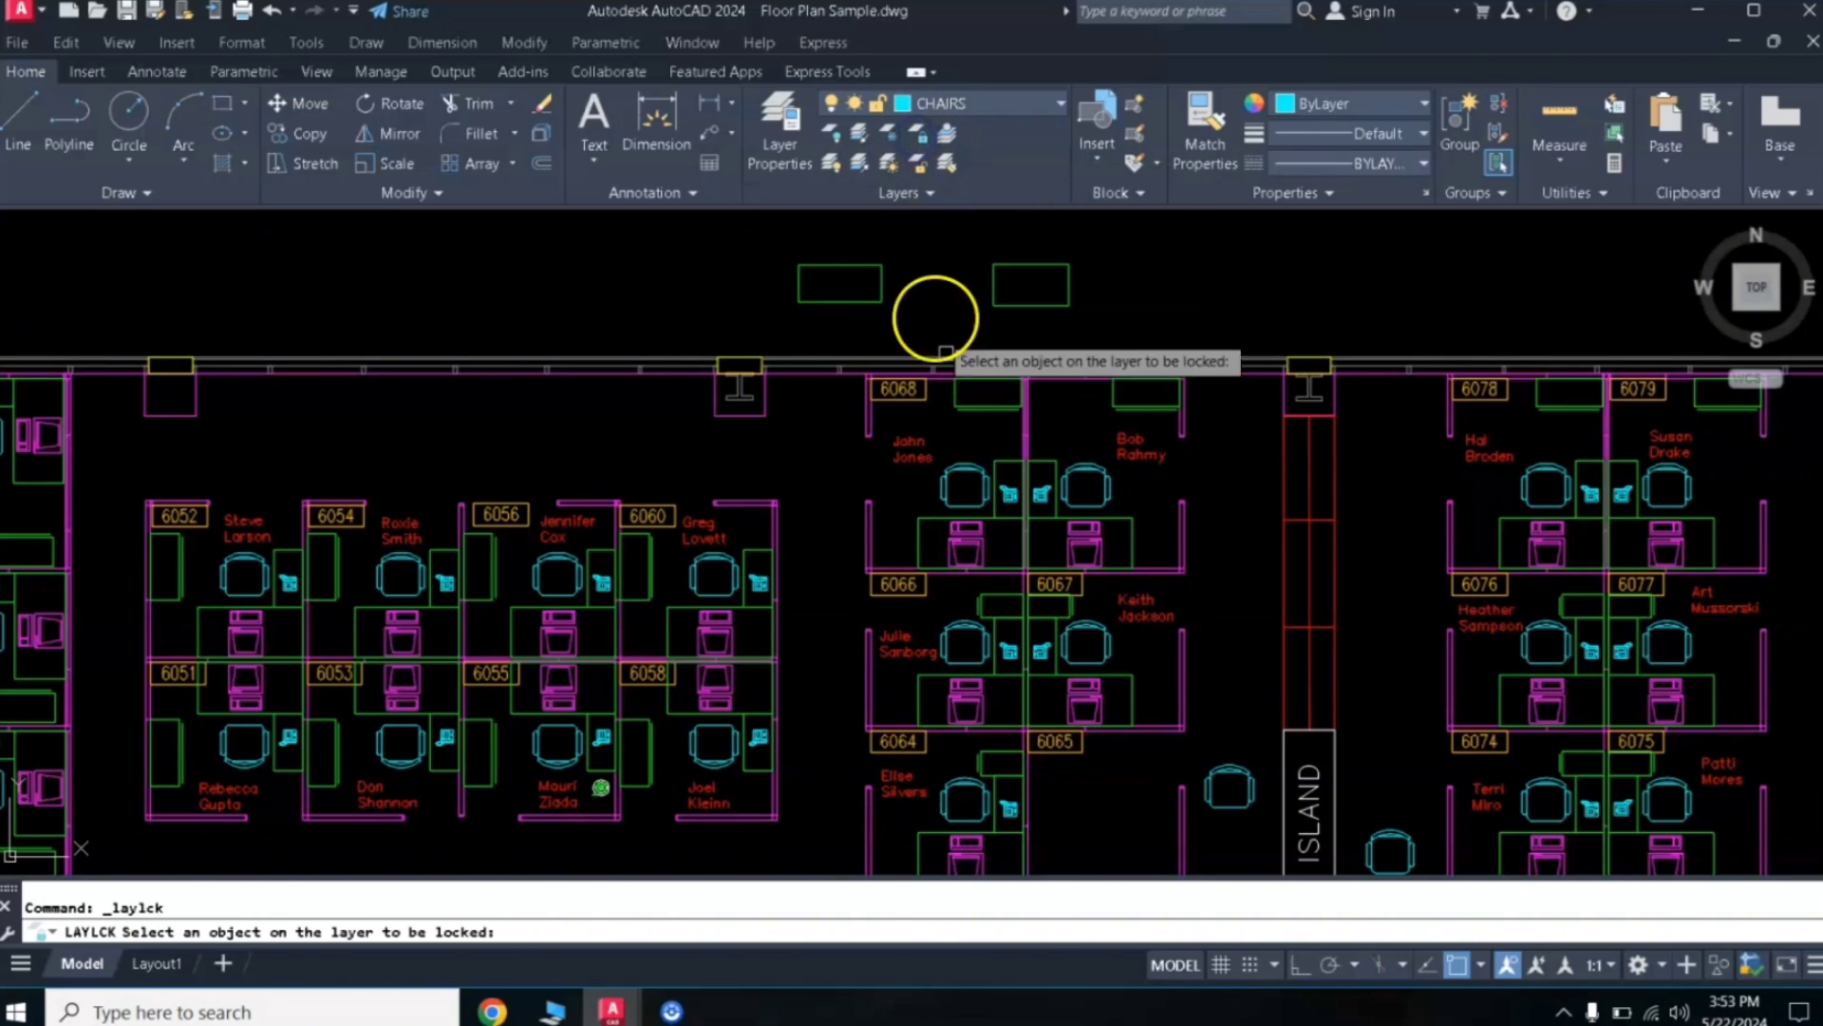
left_click(969, 466)
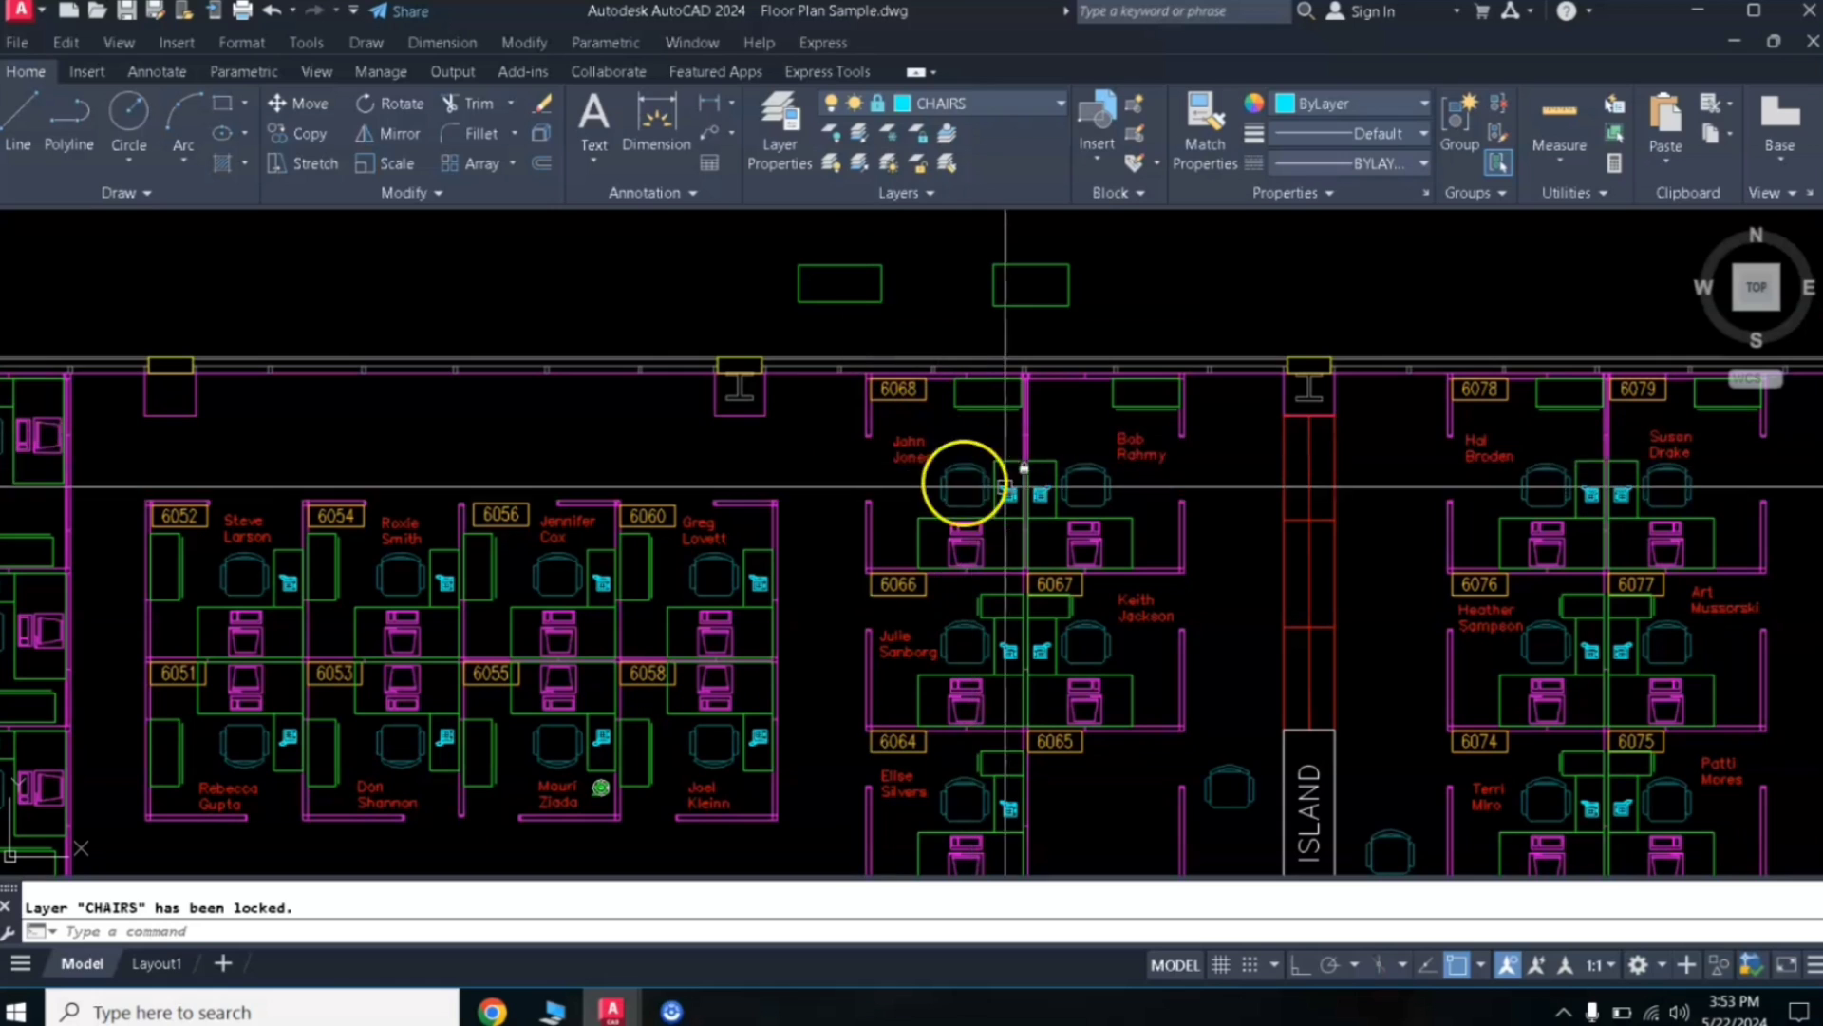
Move the window-selected desks, panels and equipment around the chairs south of 6068 to the northwest outside the wall, and undo the move
left_click(843, 444)
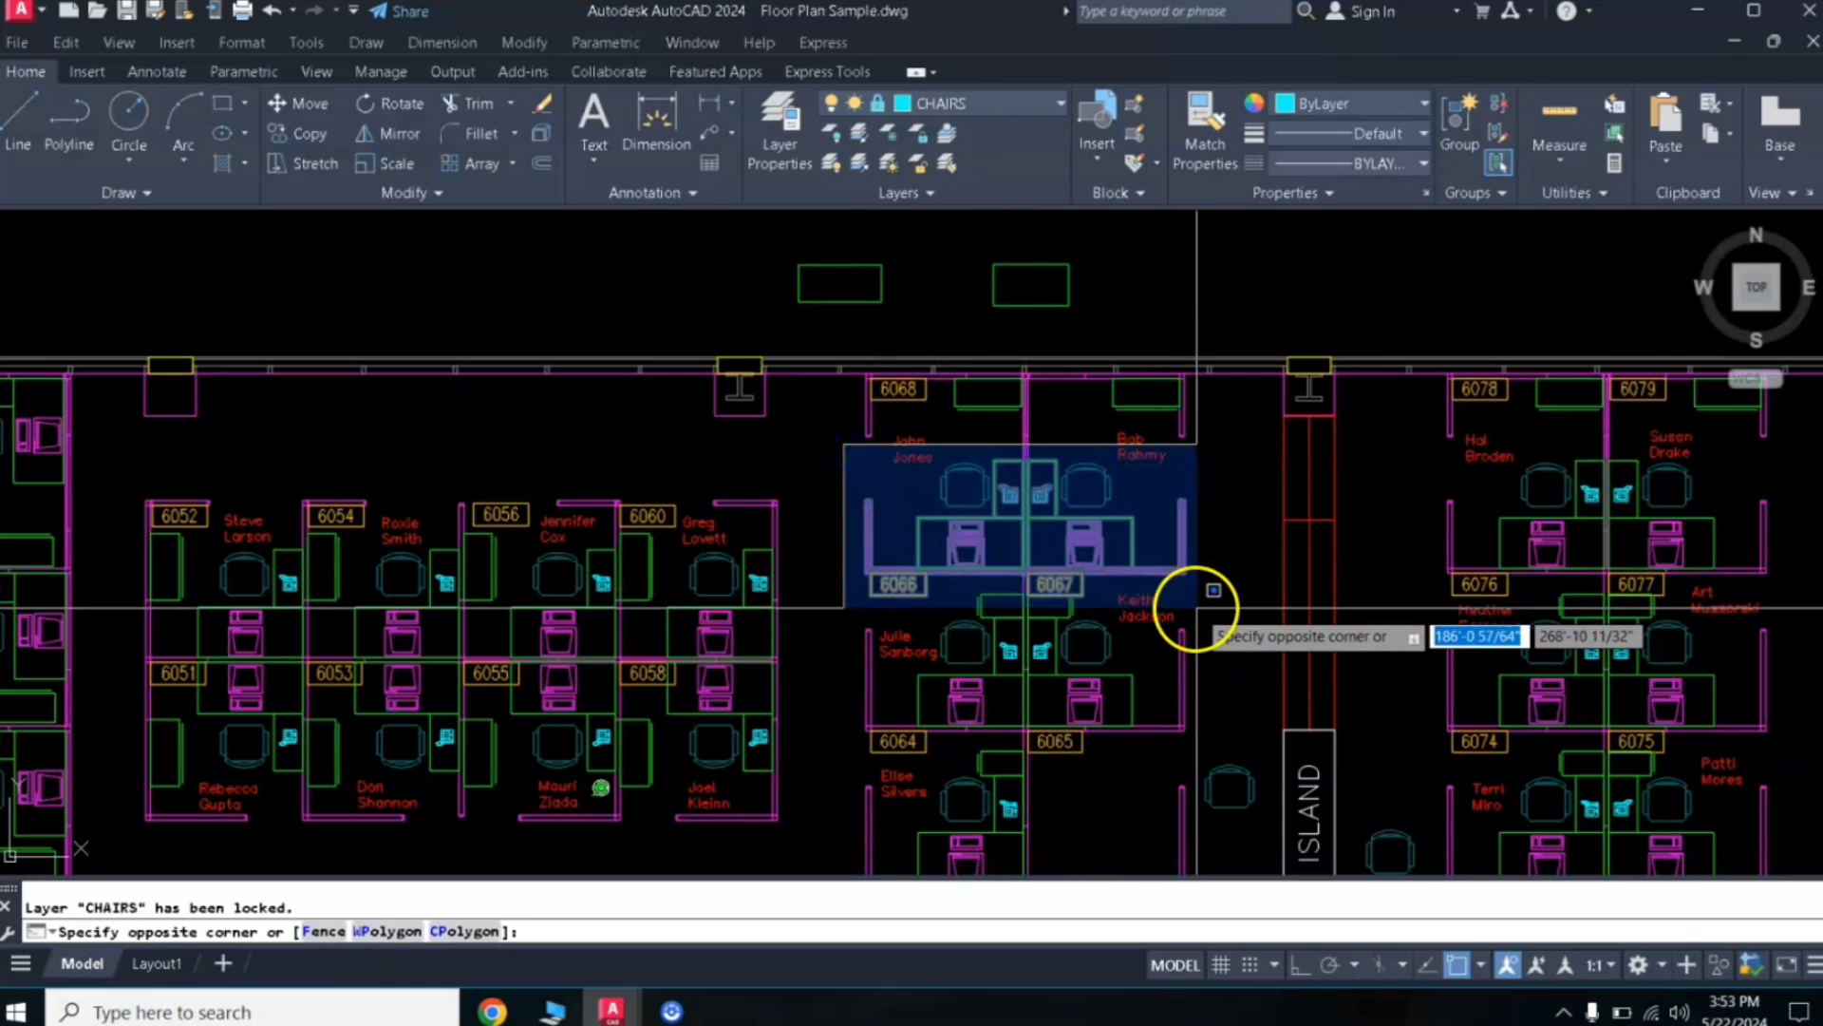
left_click(1196, 605)
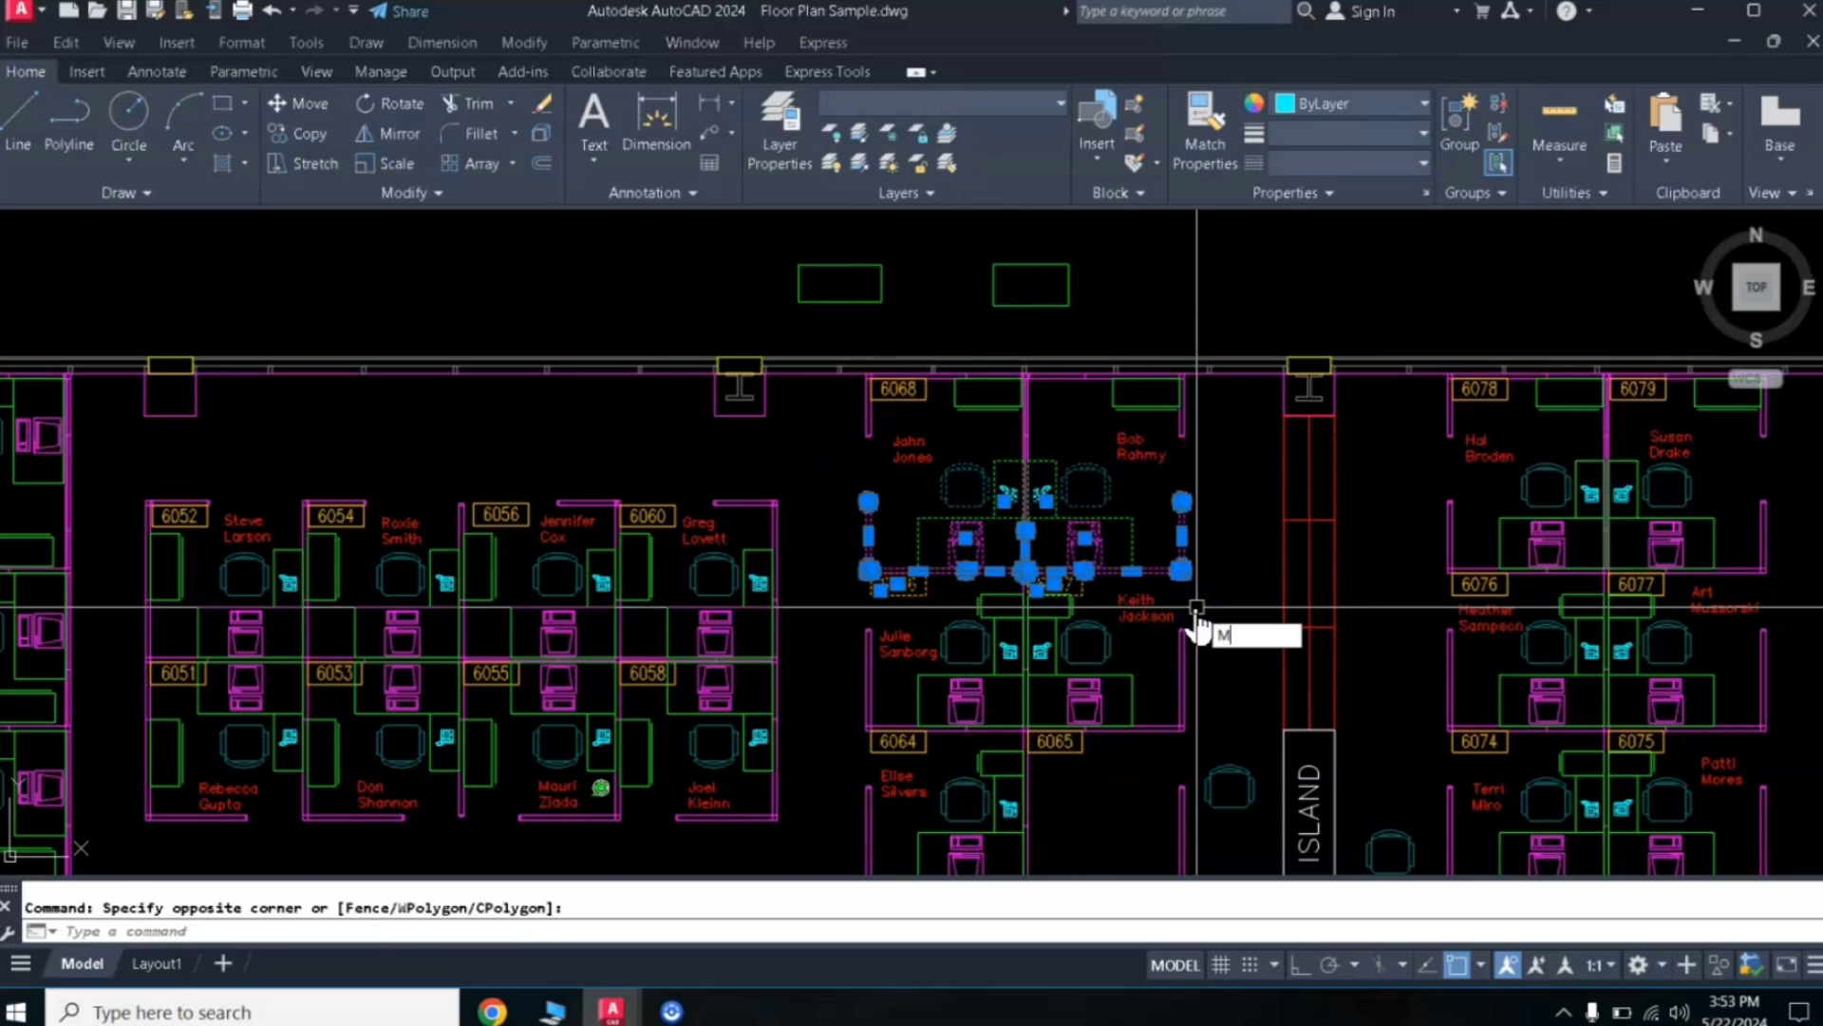
type("M")
key("Return")
left_click(1069, 523)
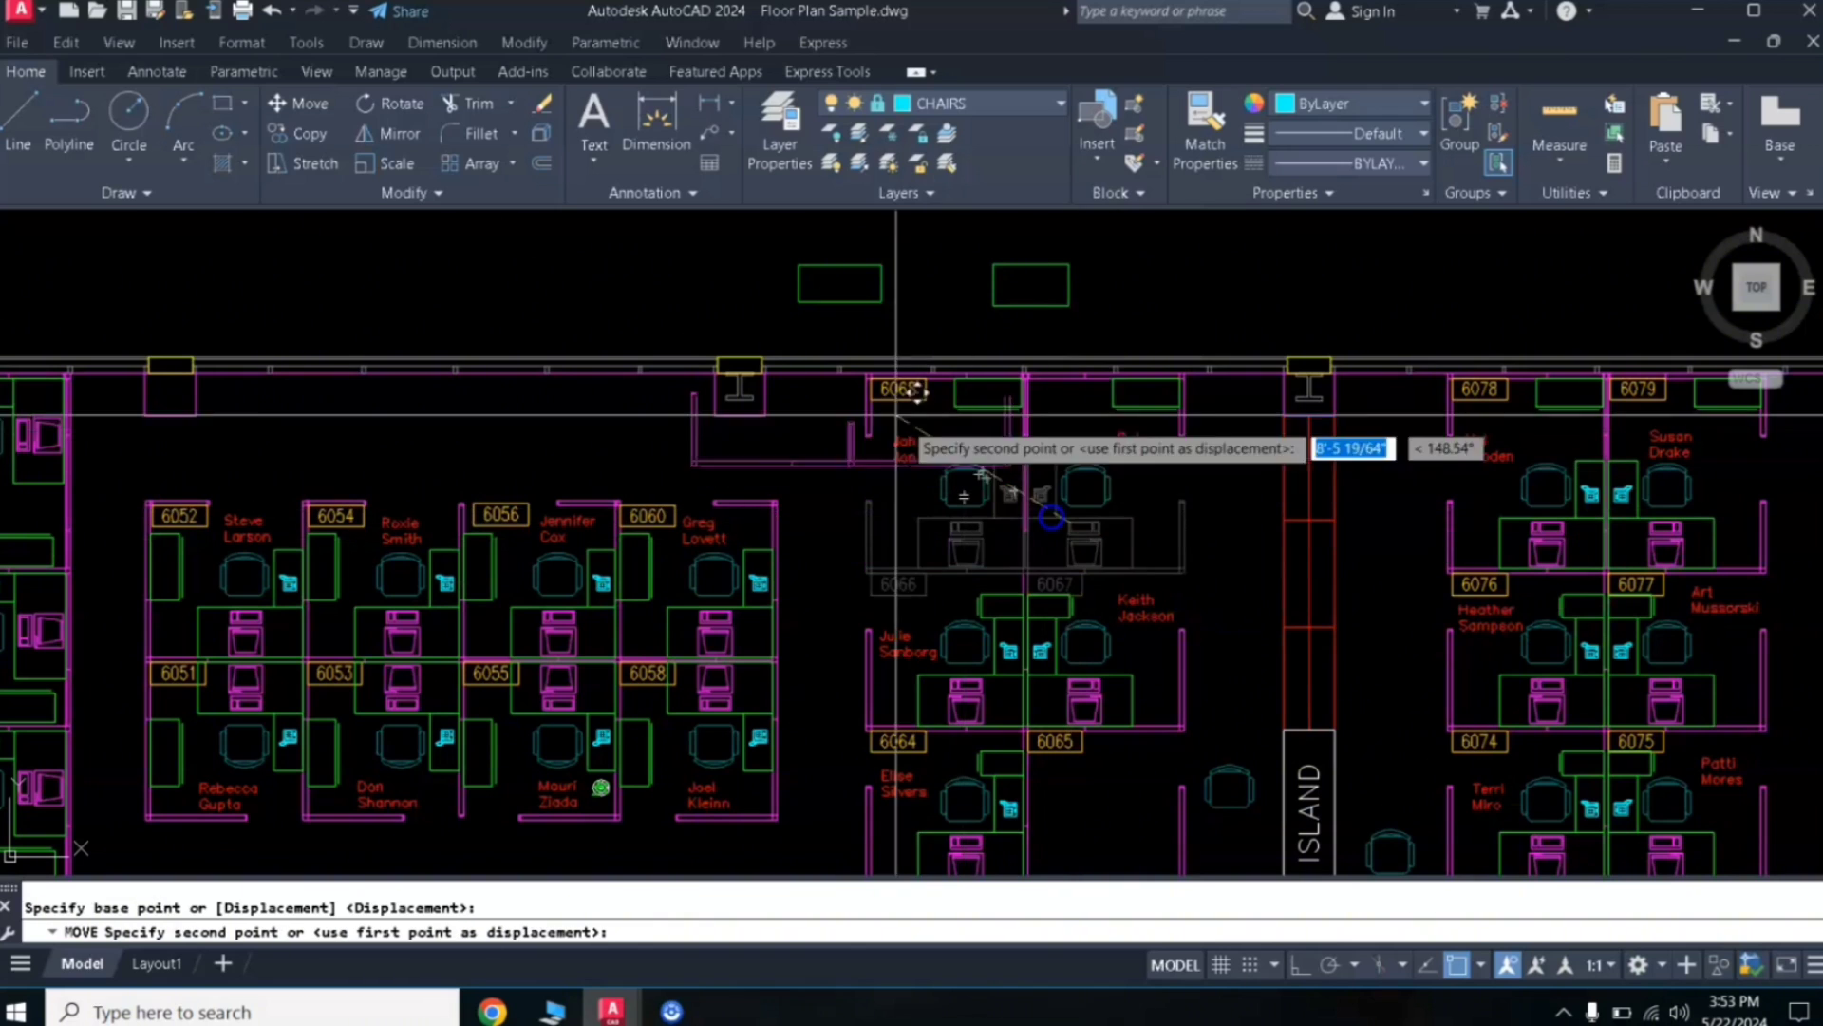
left_click(649, 280)
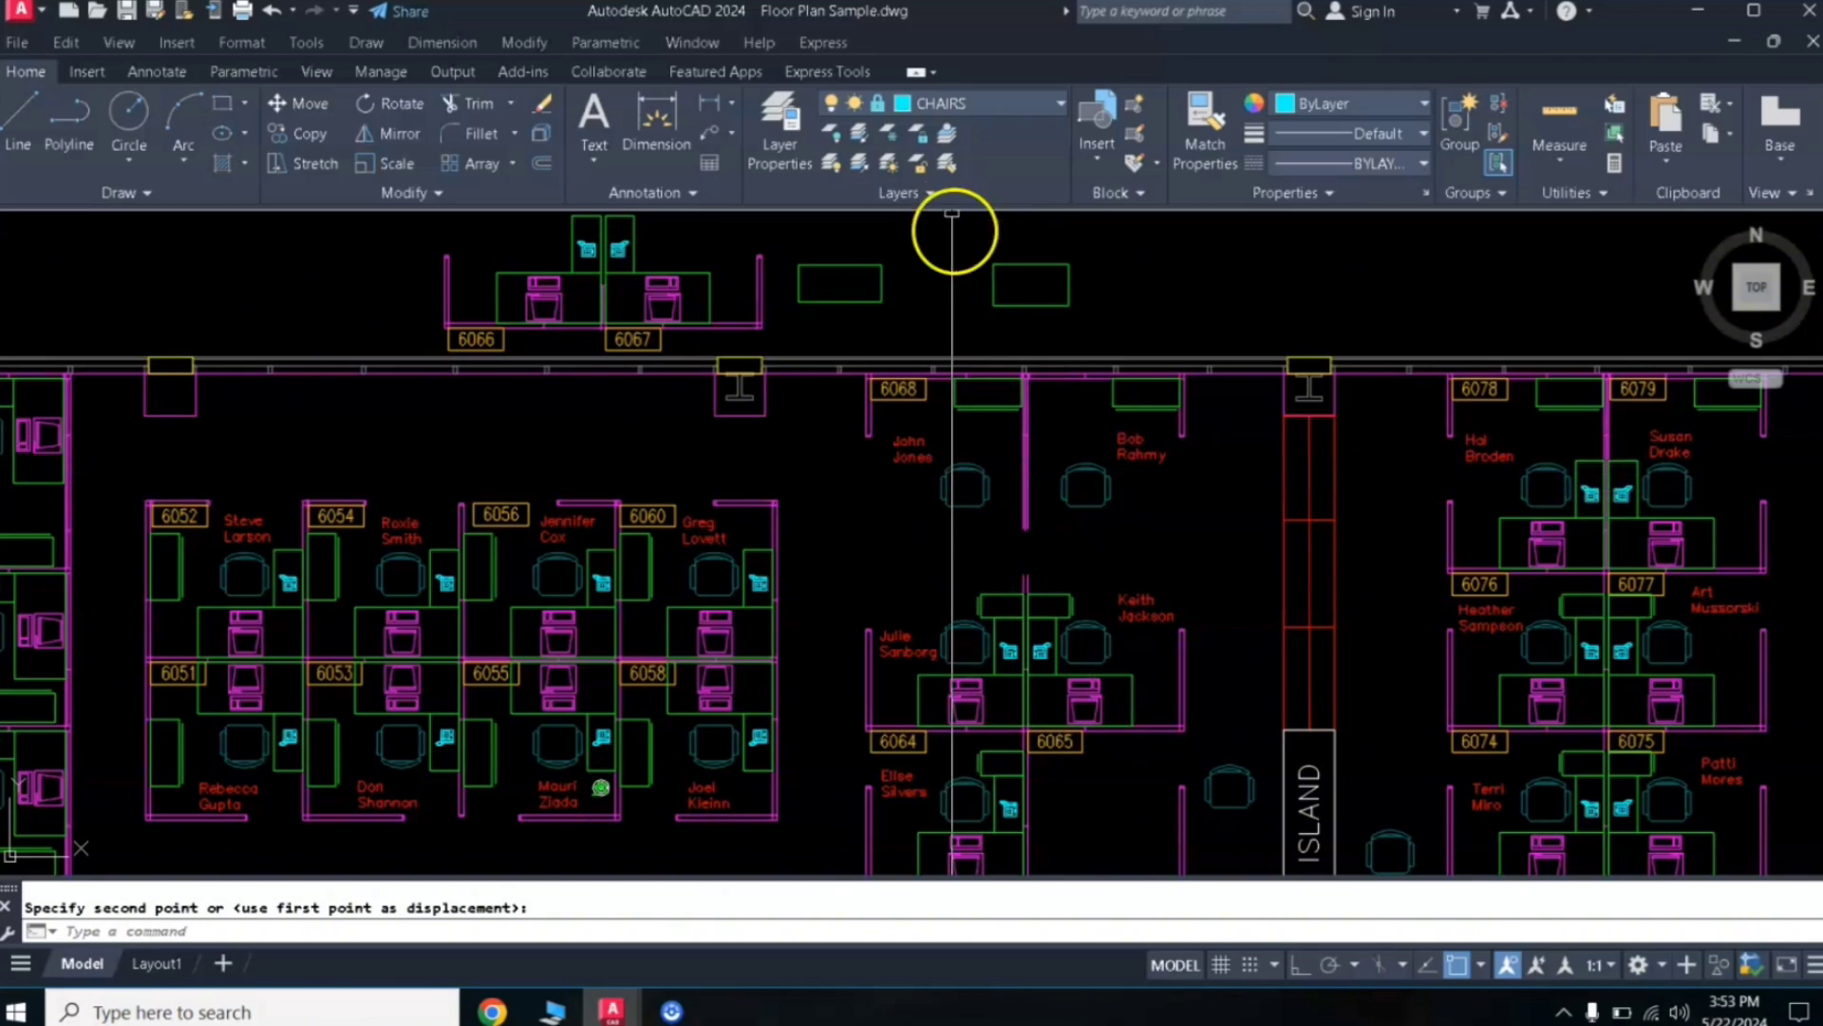
left_click(276, 13)
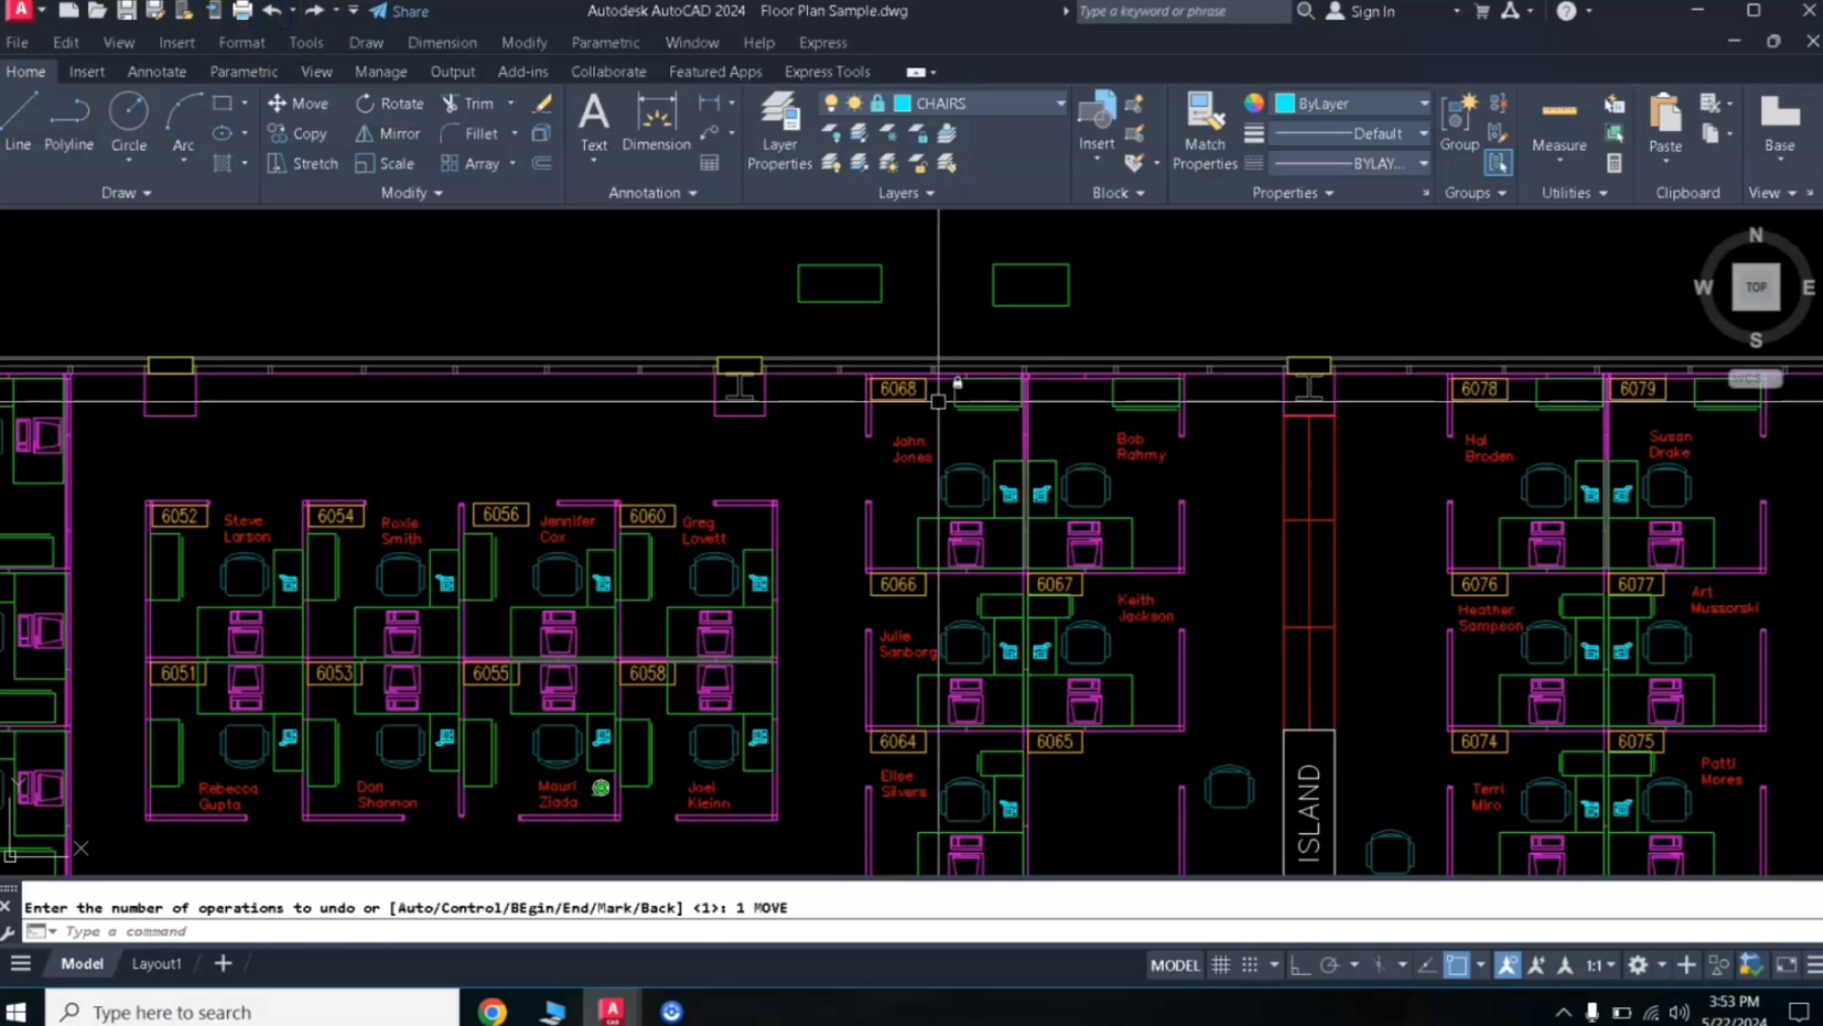
Unlock the CHAIRS layer by picking the chair in the cubicle east of 6068
left_click(921, 166)
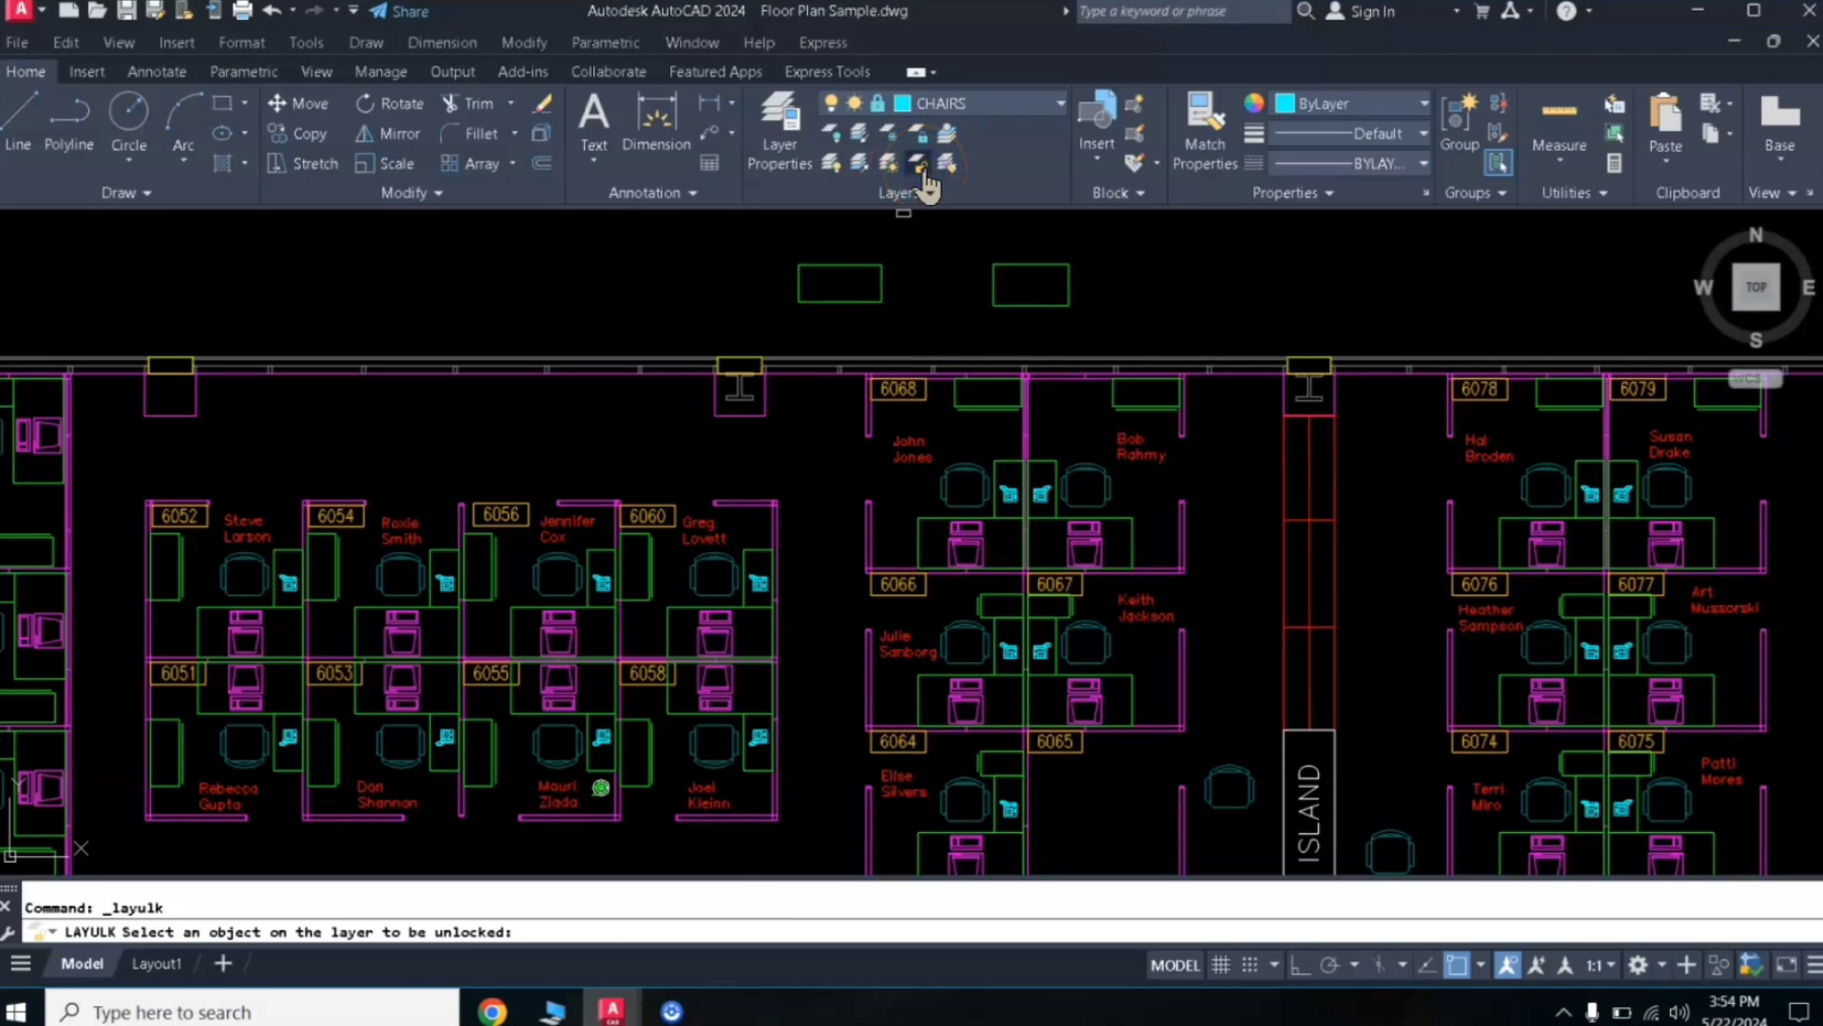
left_click(1092, 480)
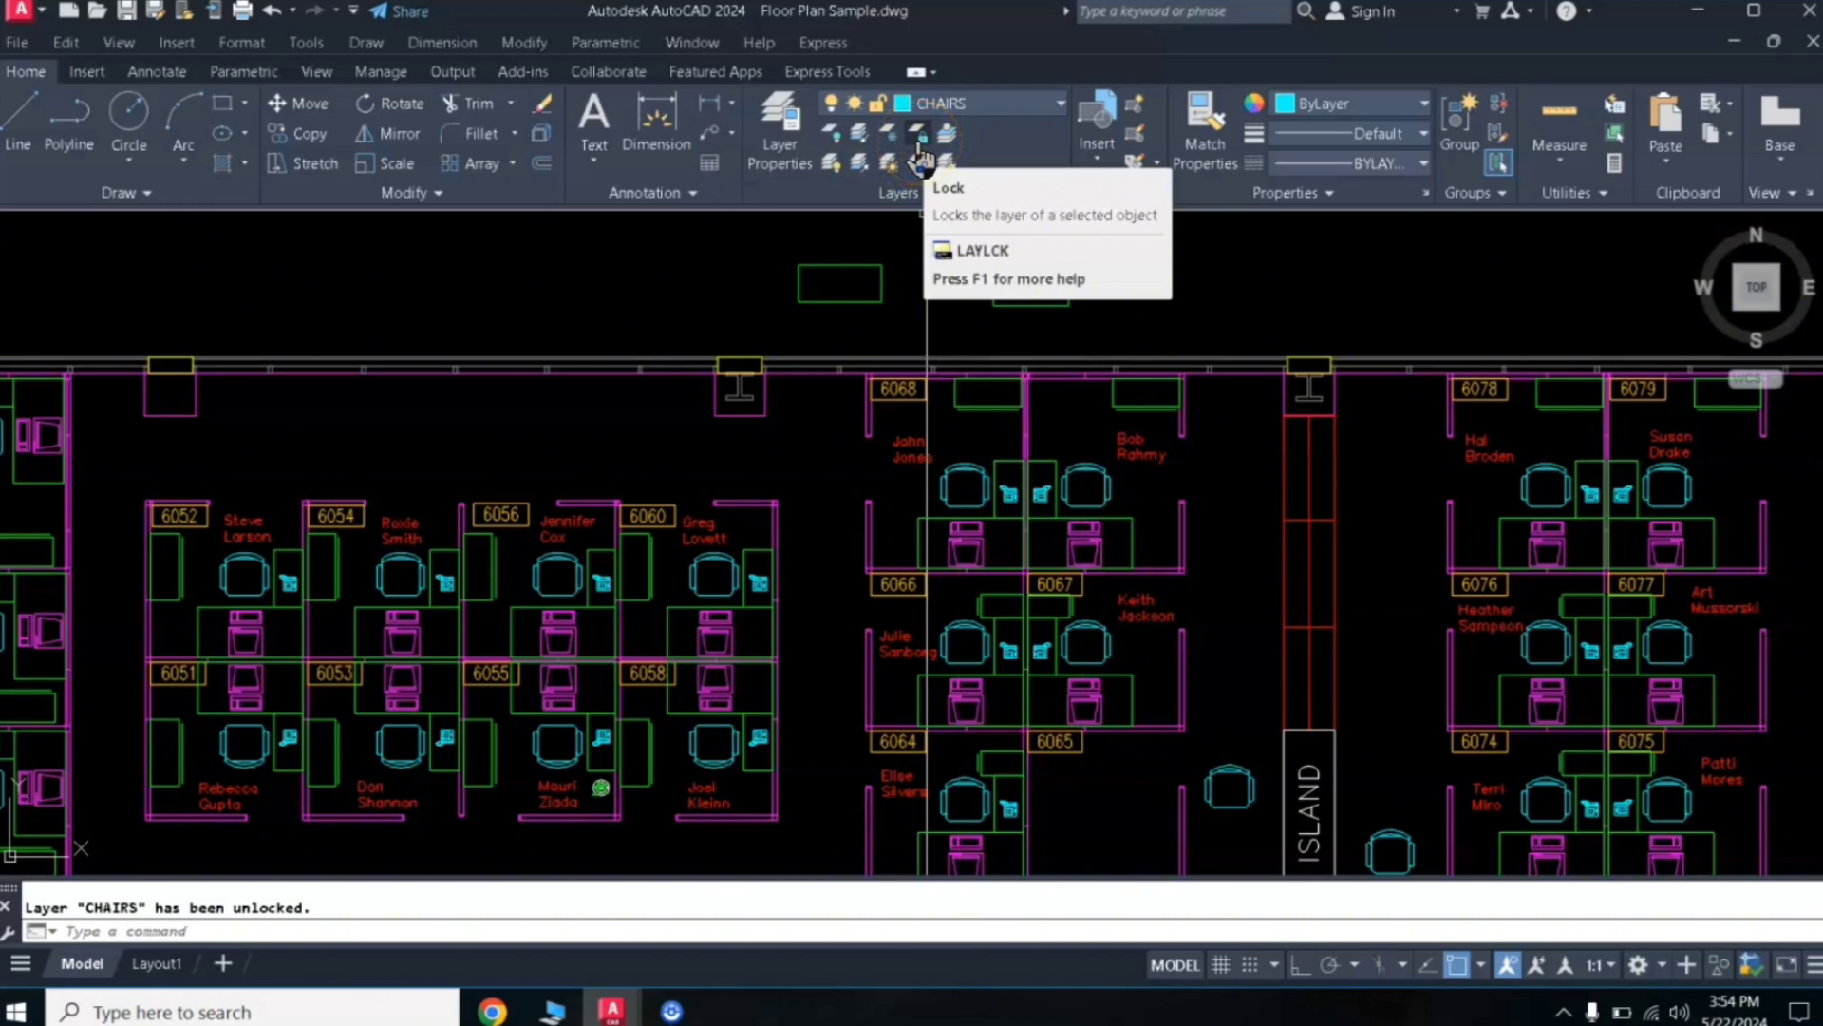
Lock the CHAIRS and FURNITURE layers by their layer names without picking objects, and undo both locks
left_click(1003, 102)
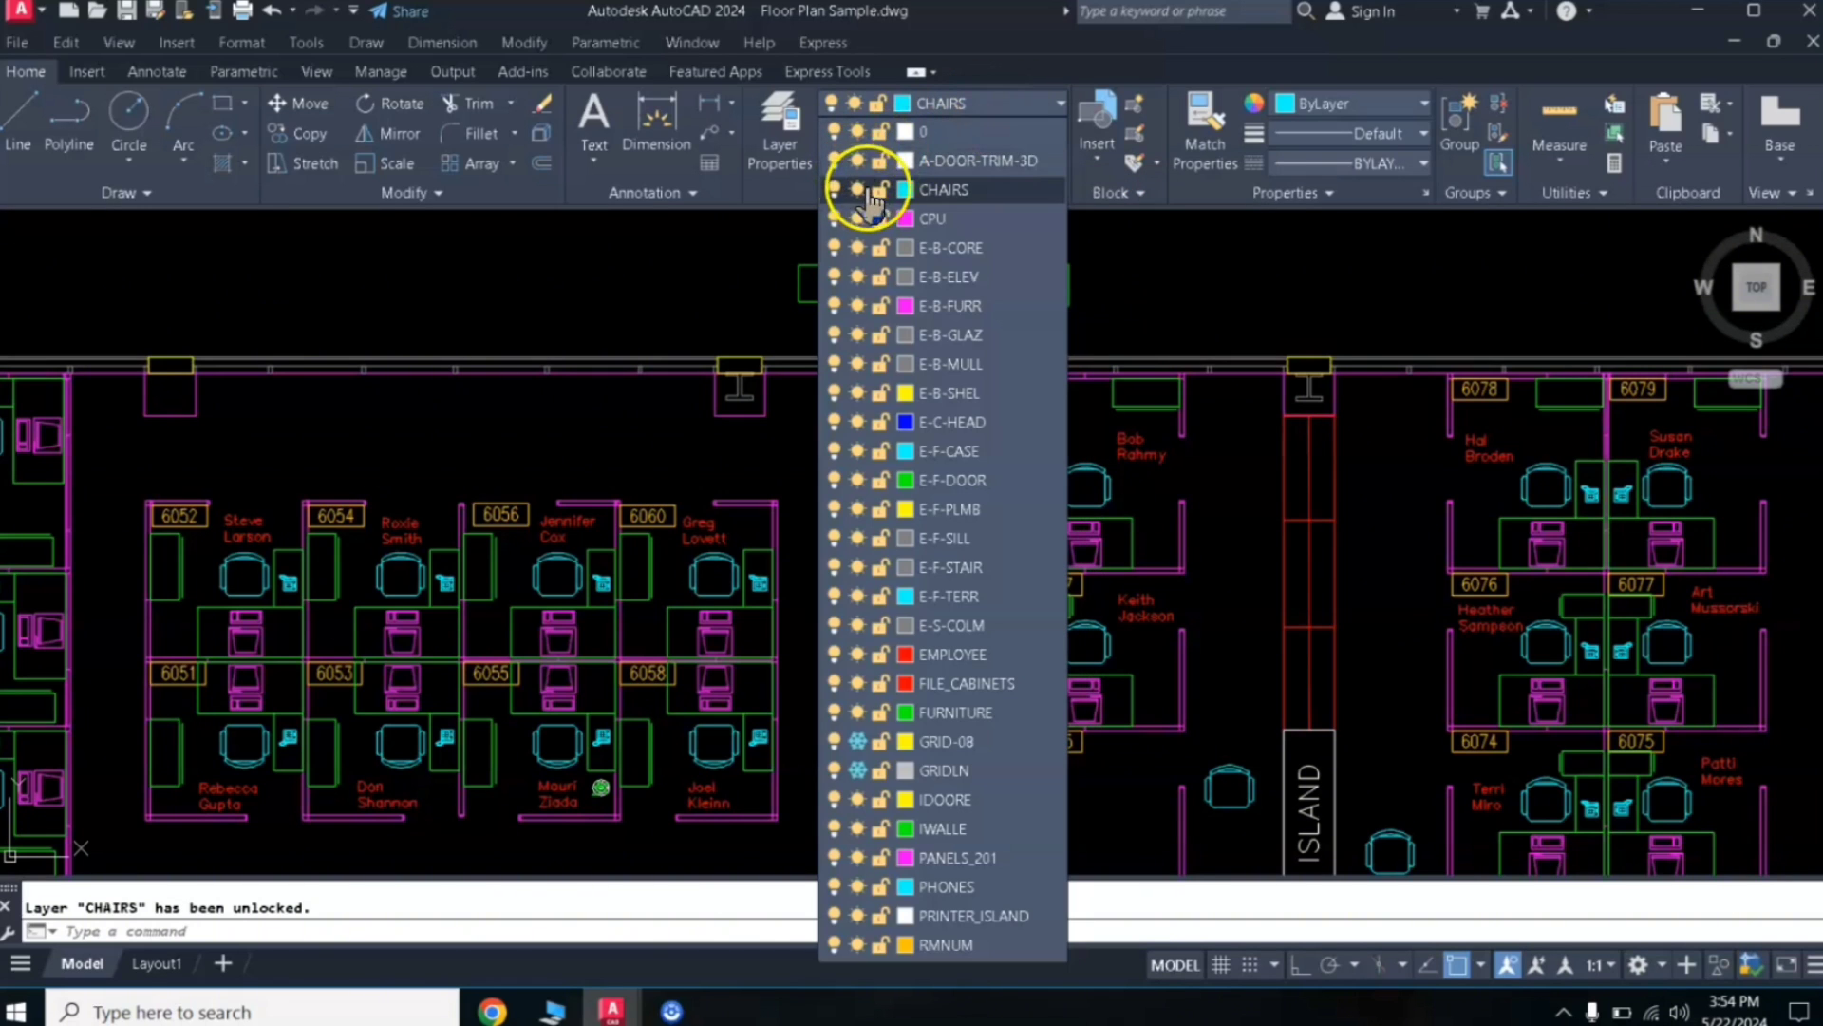
left_click(878, 197)
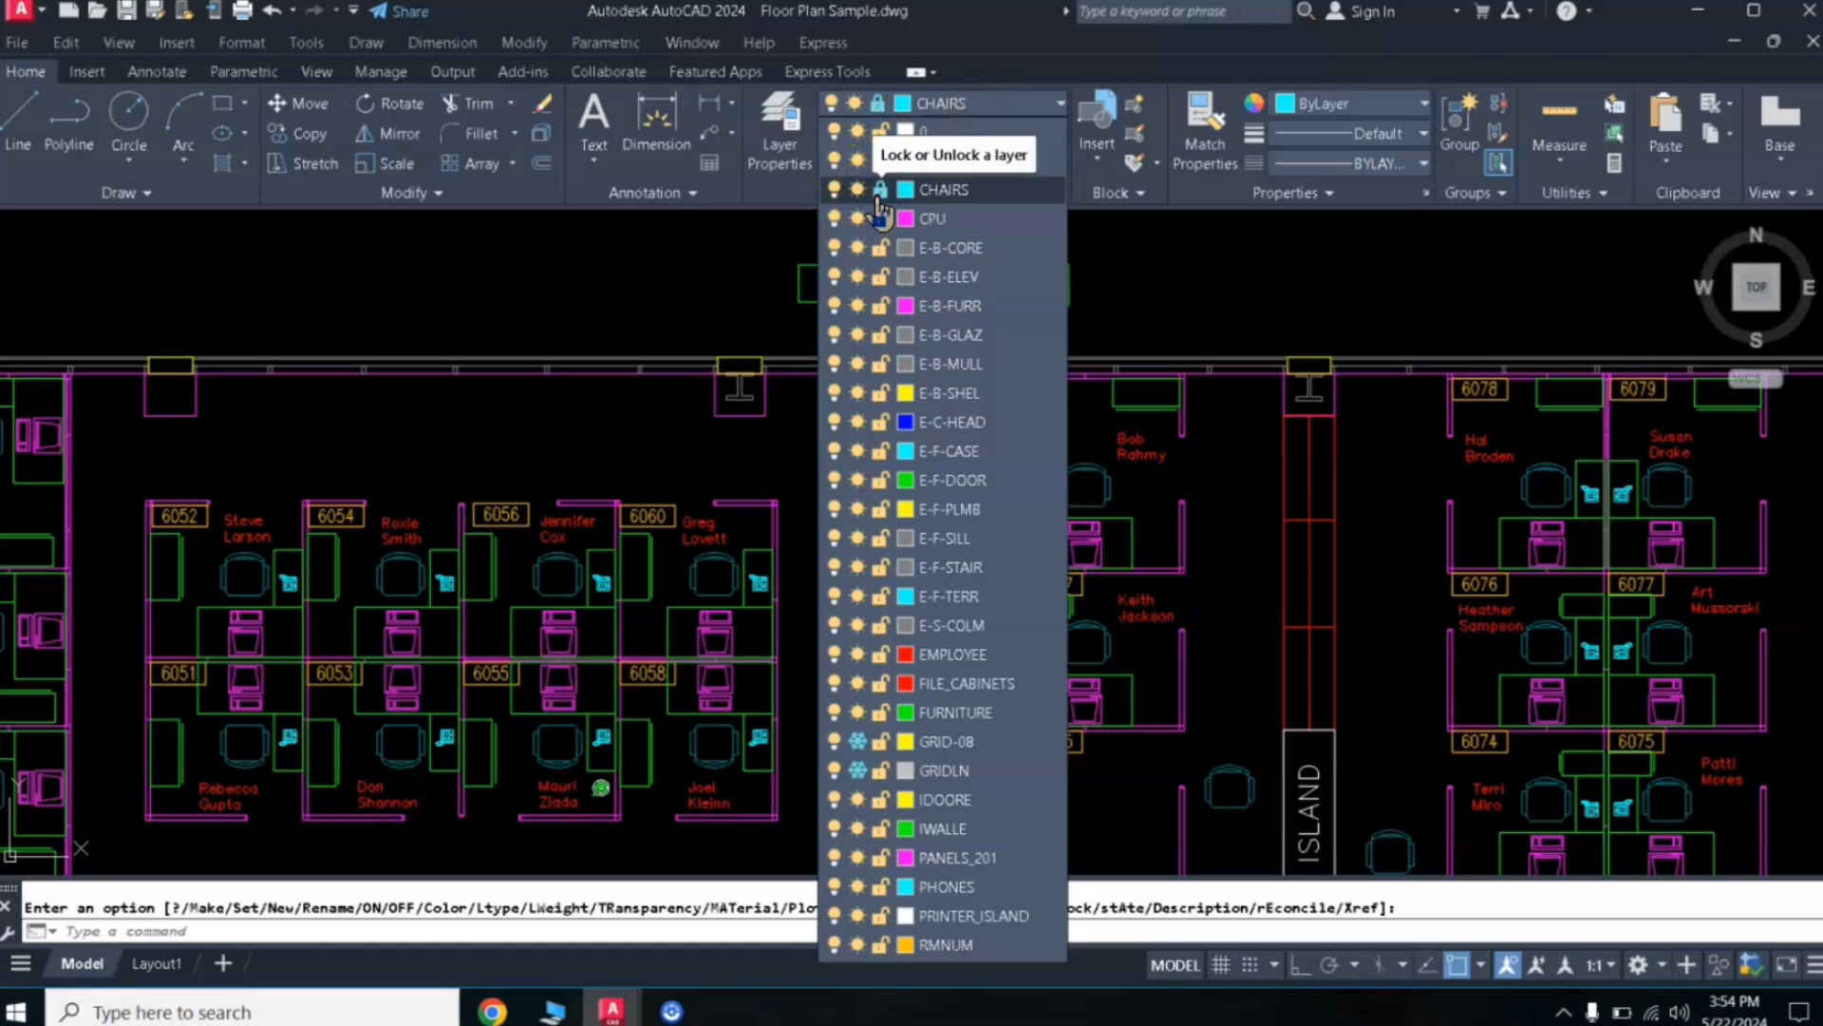
left_click(1117, 251)
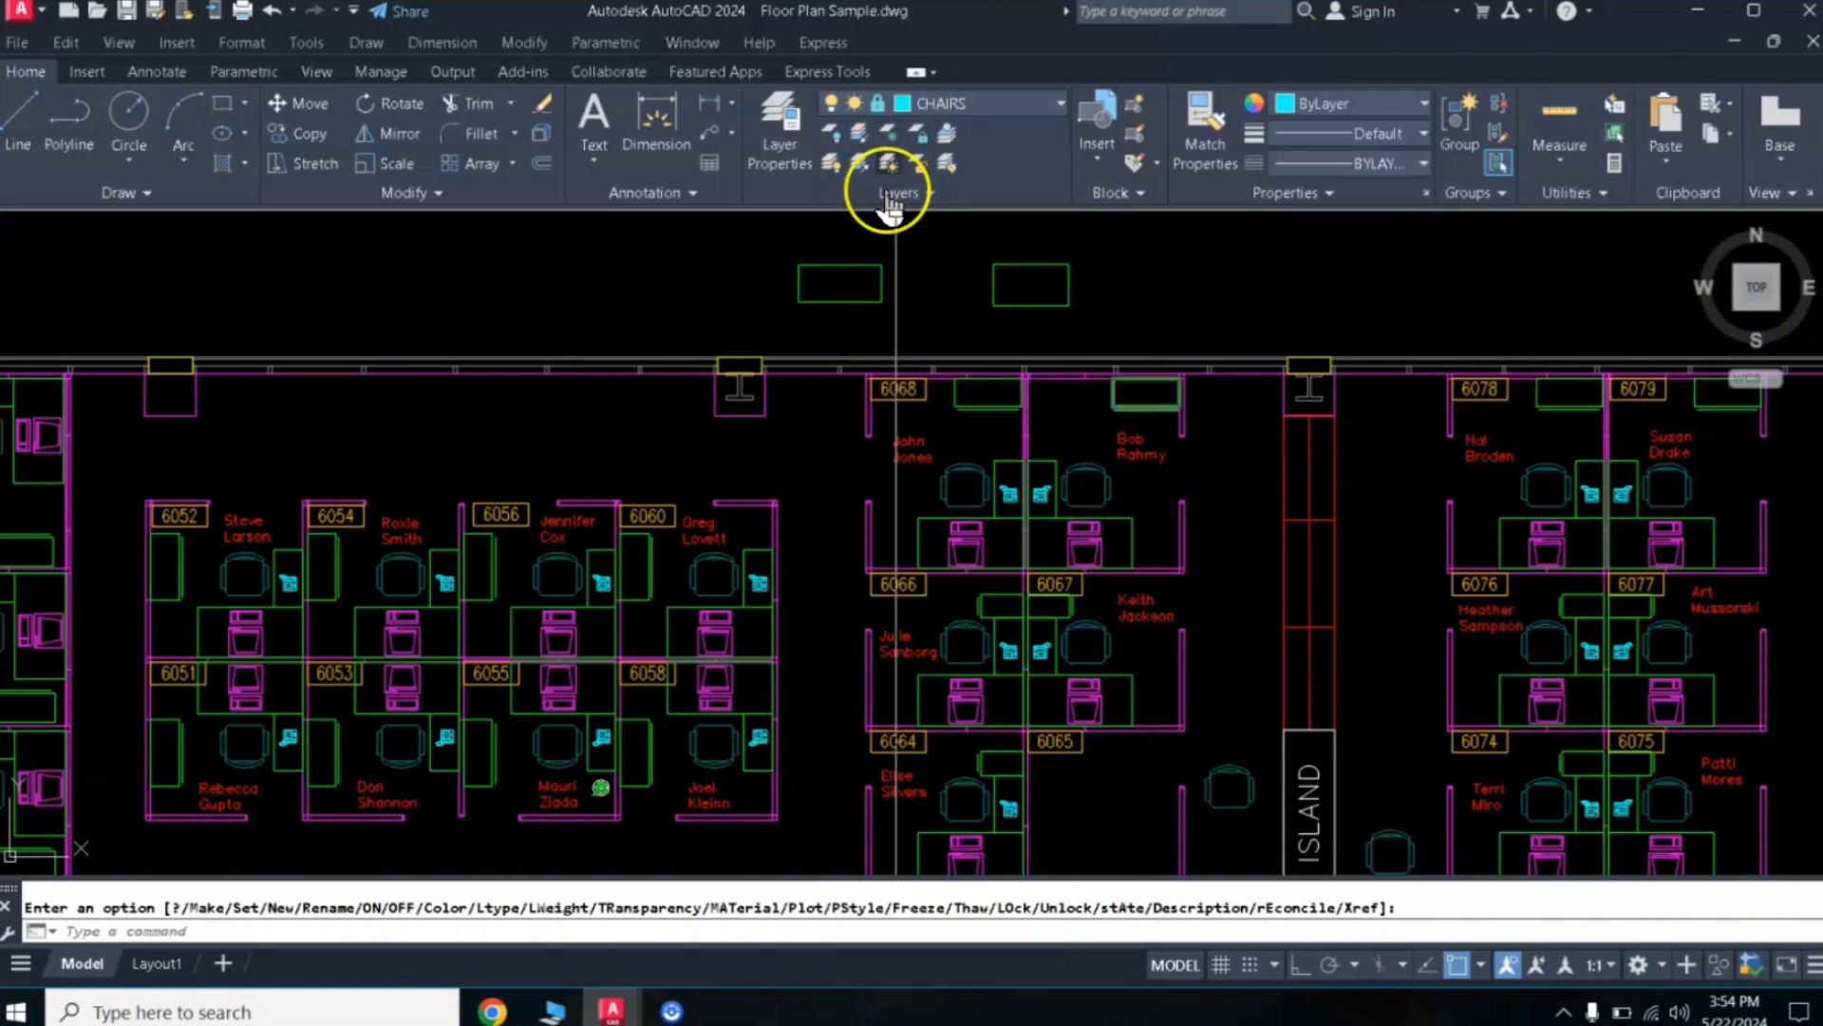
left_click(964, 107)
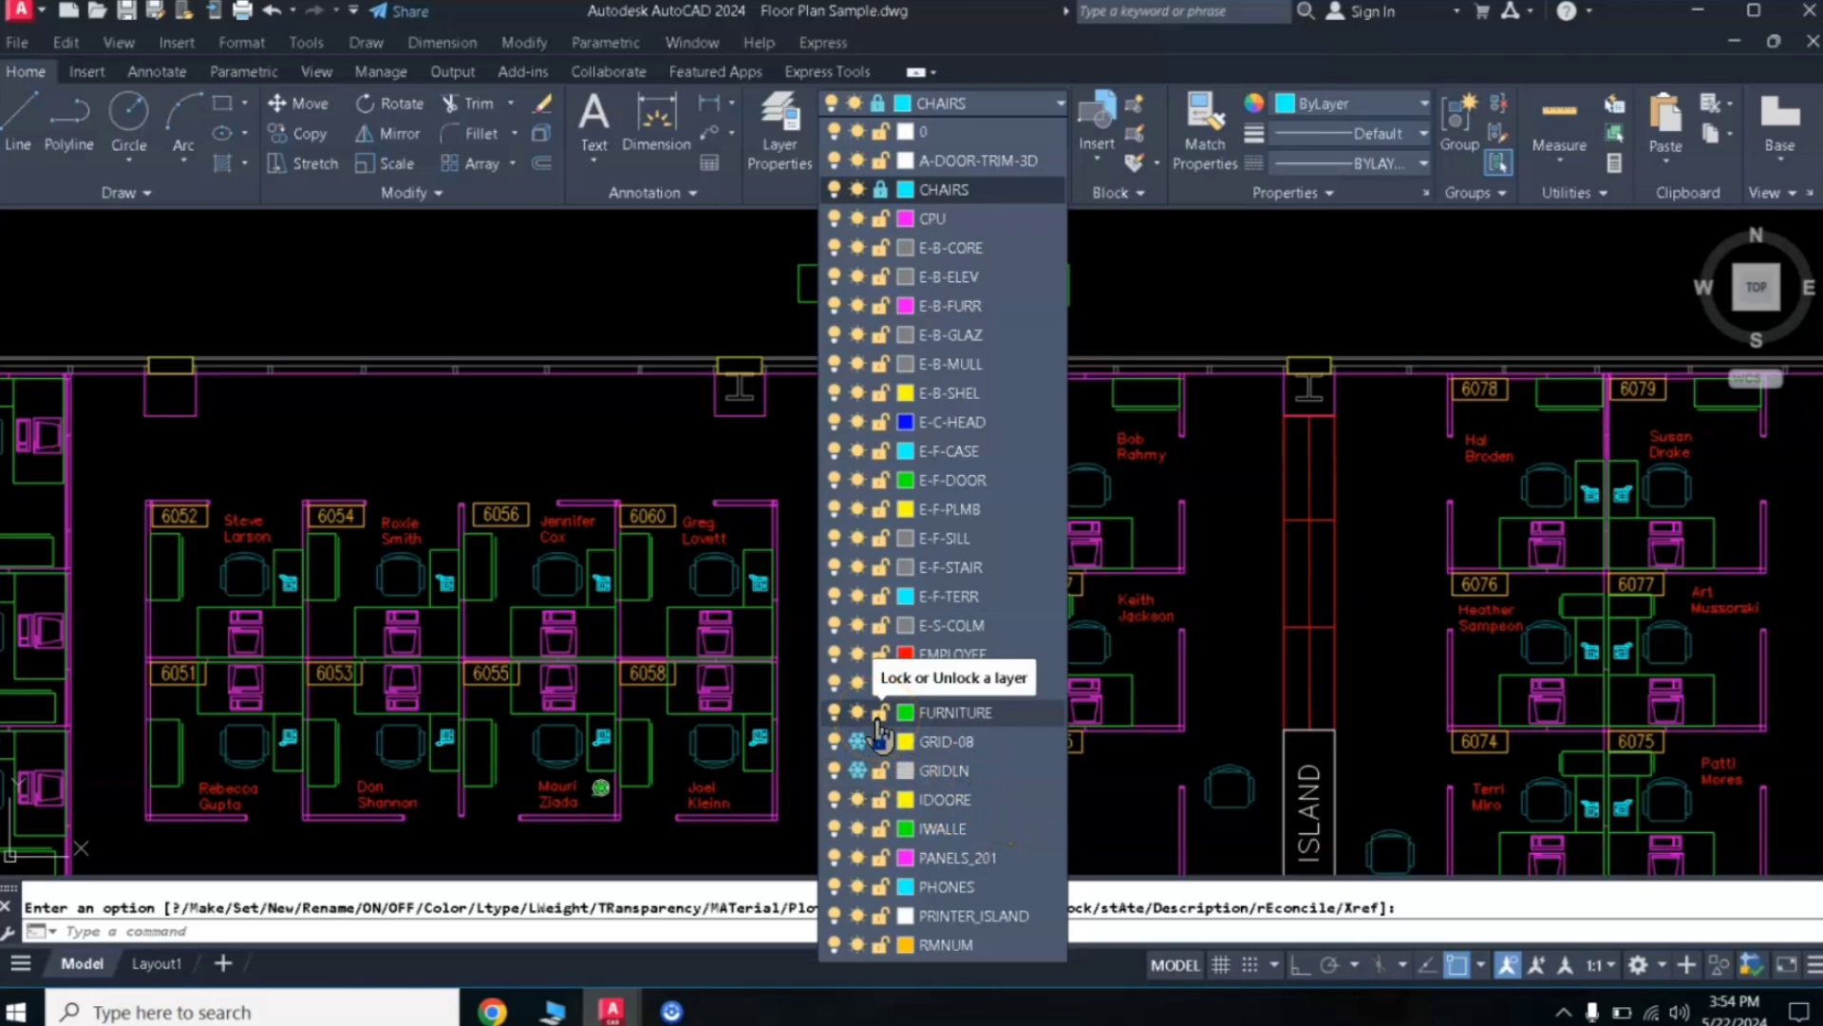
left_click(880, 714)
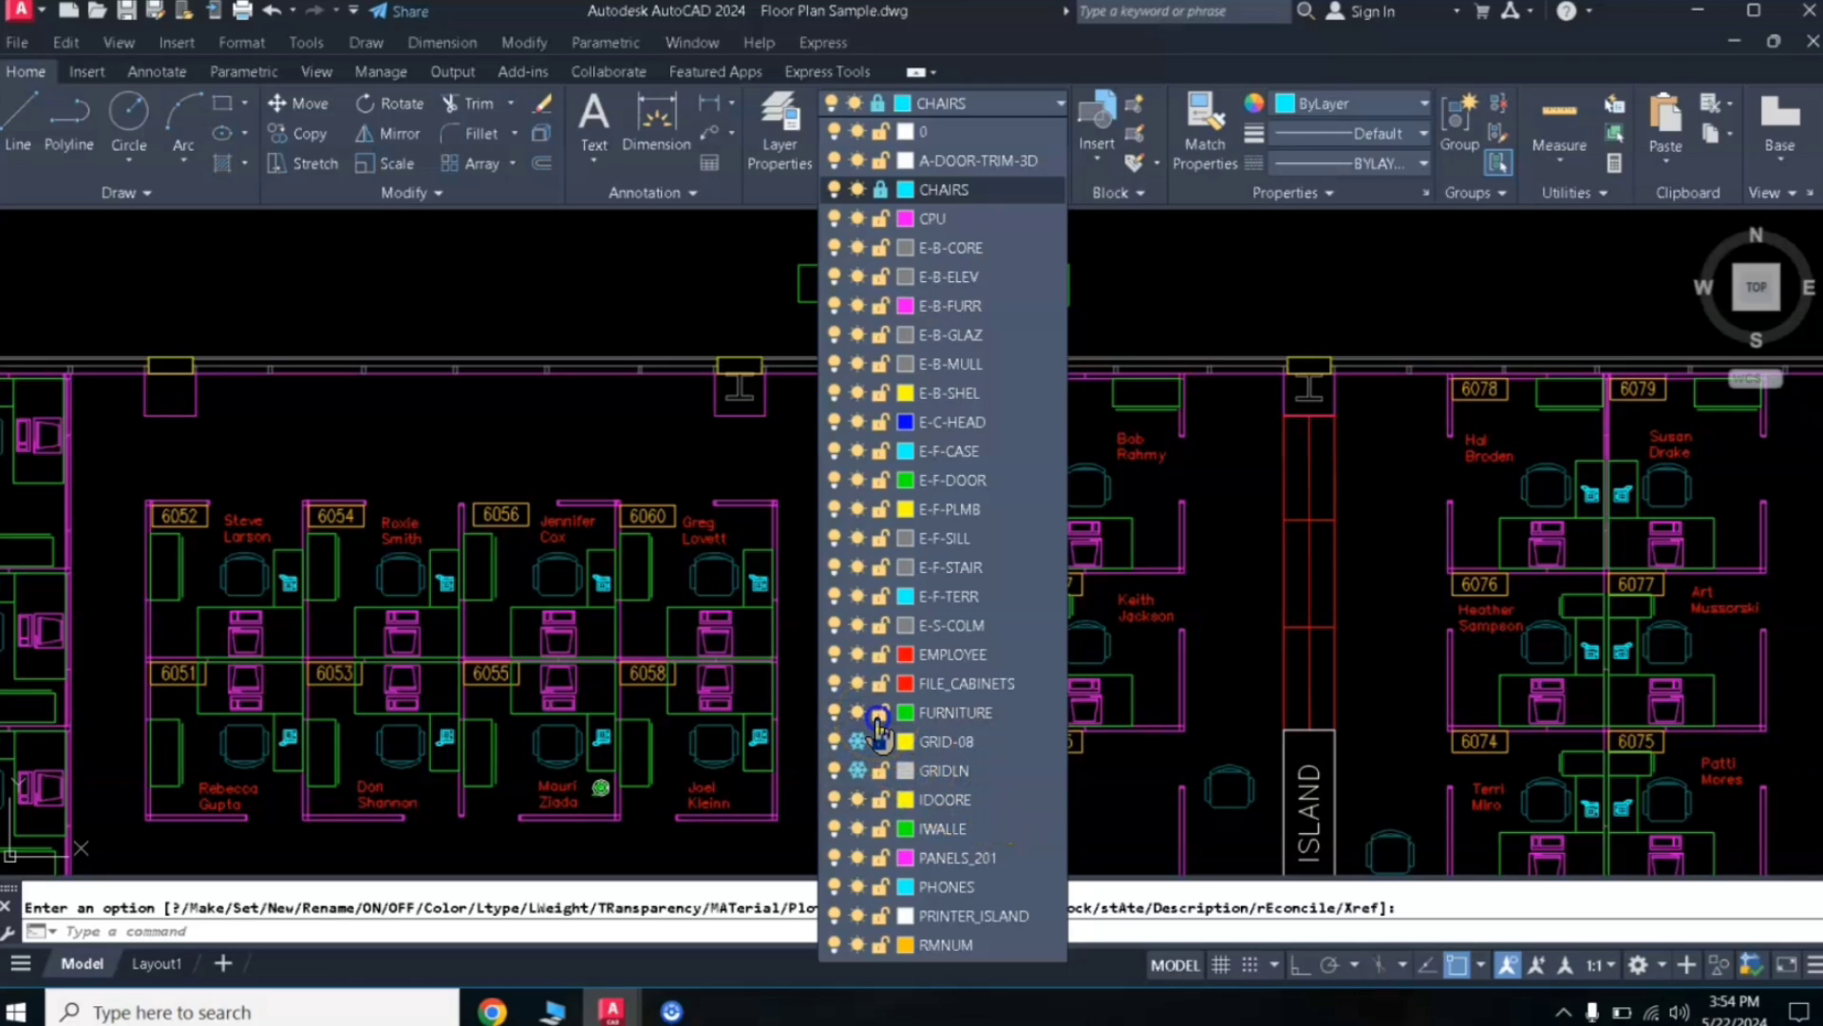
left_click(1221, 560)
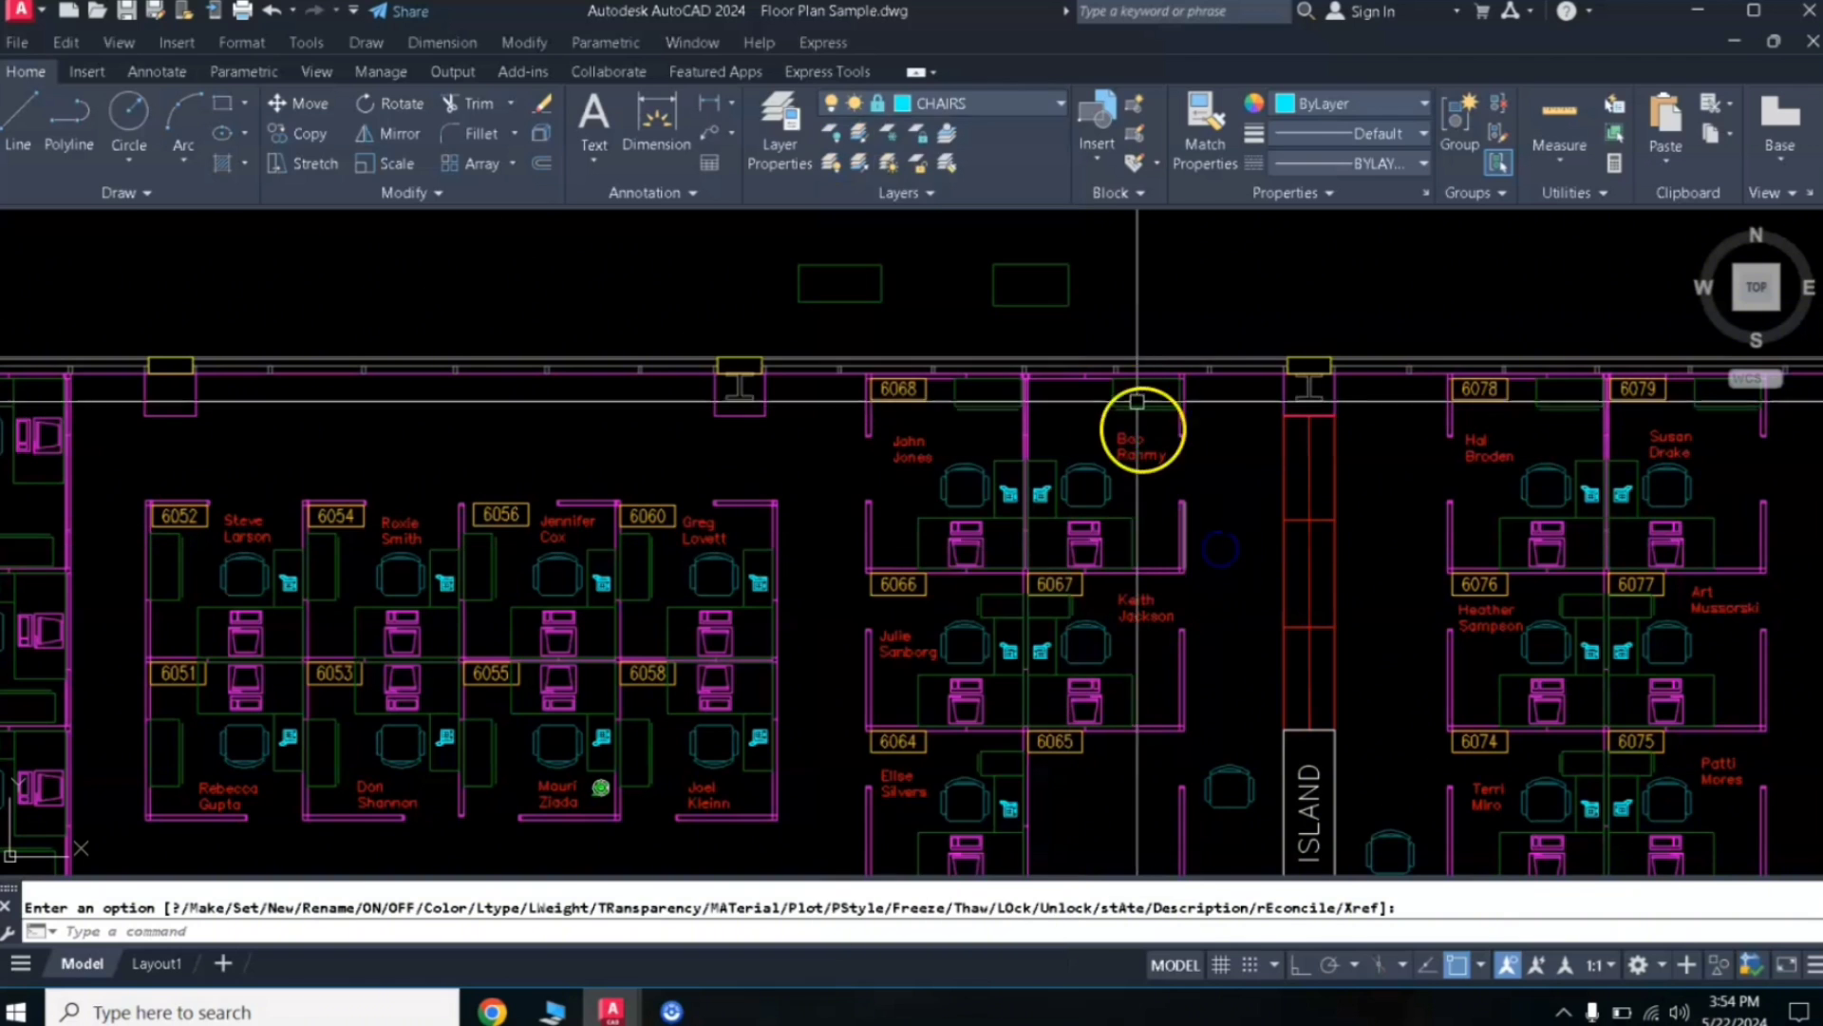
left_click(272, 10)
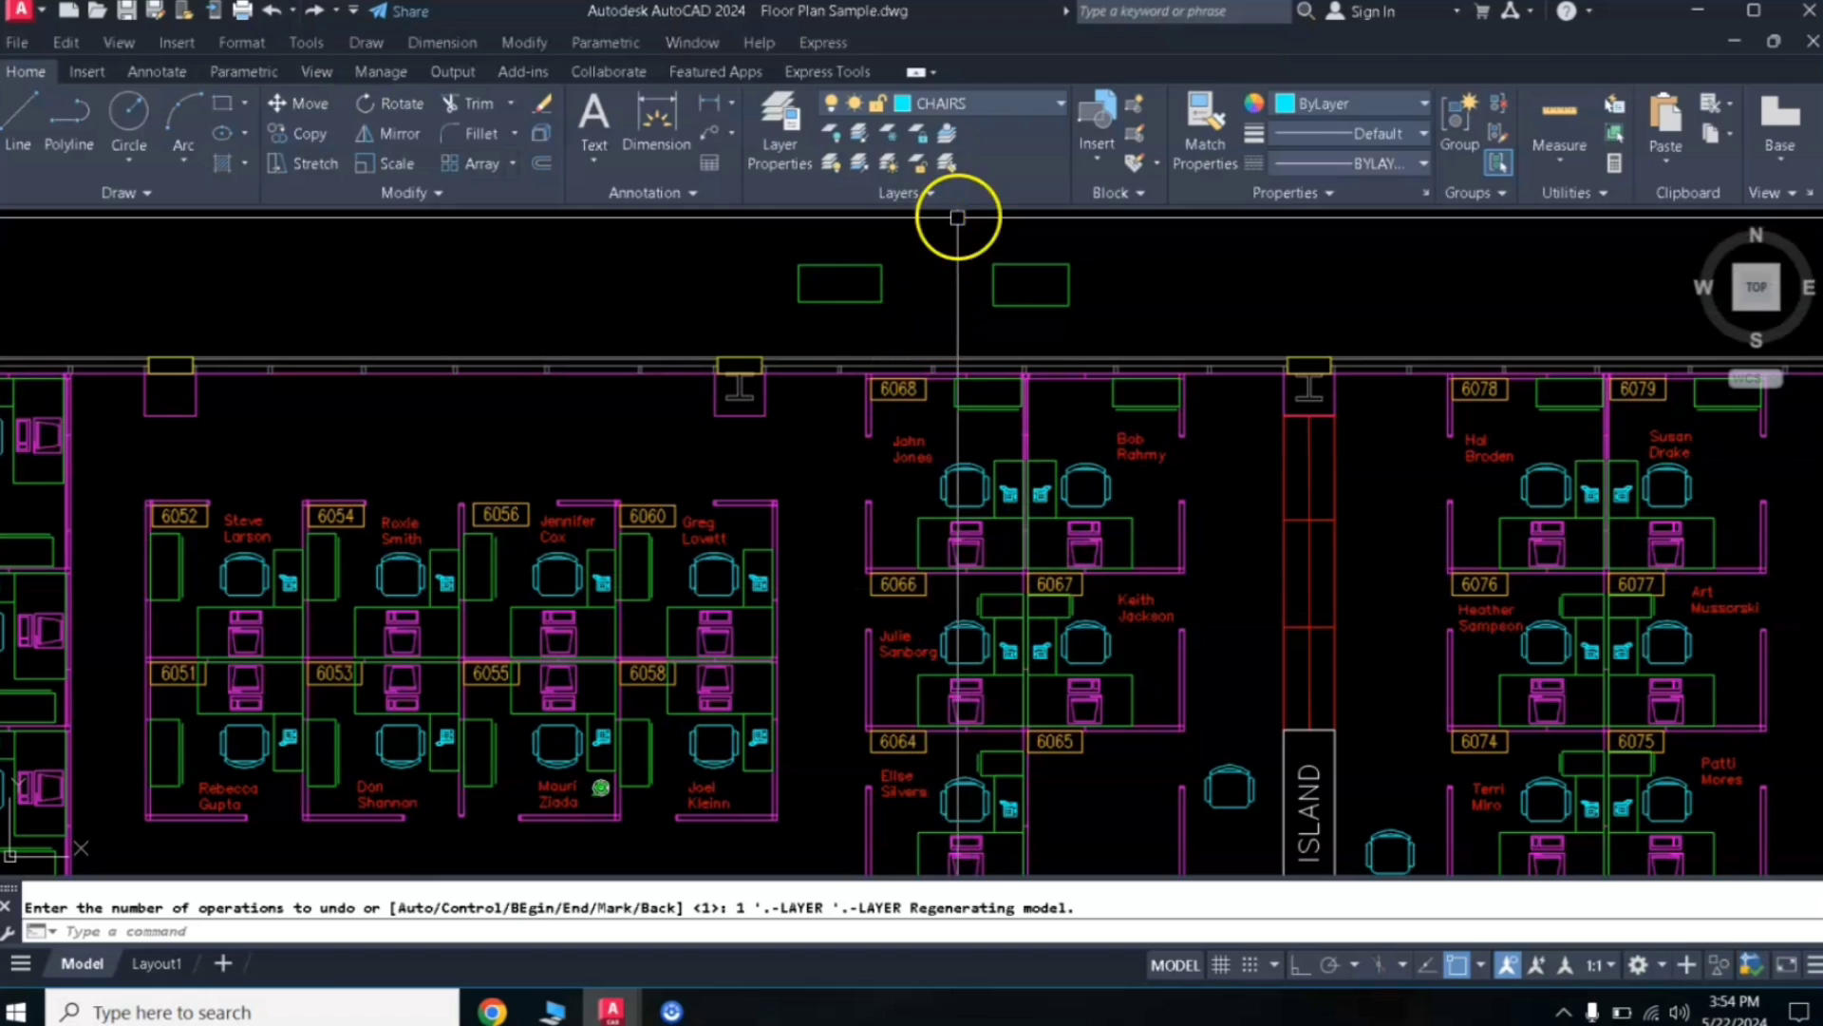
Lock the FURNITURE layer by picking the desk in the cubicle east of 6068, check its lock state, and undo the lock
left_click(918, 140)
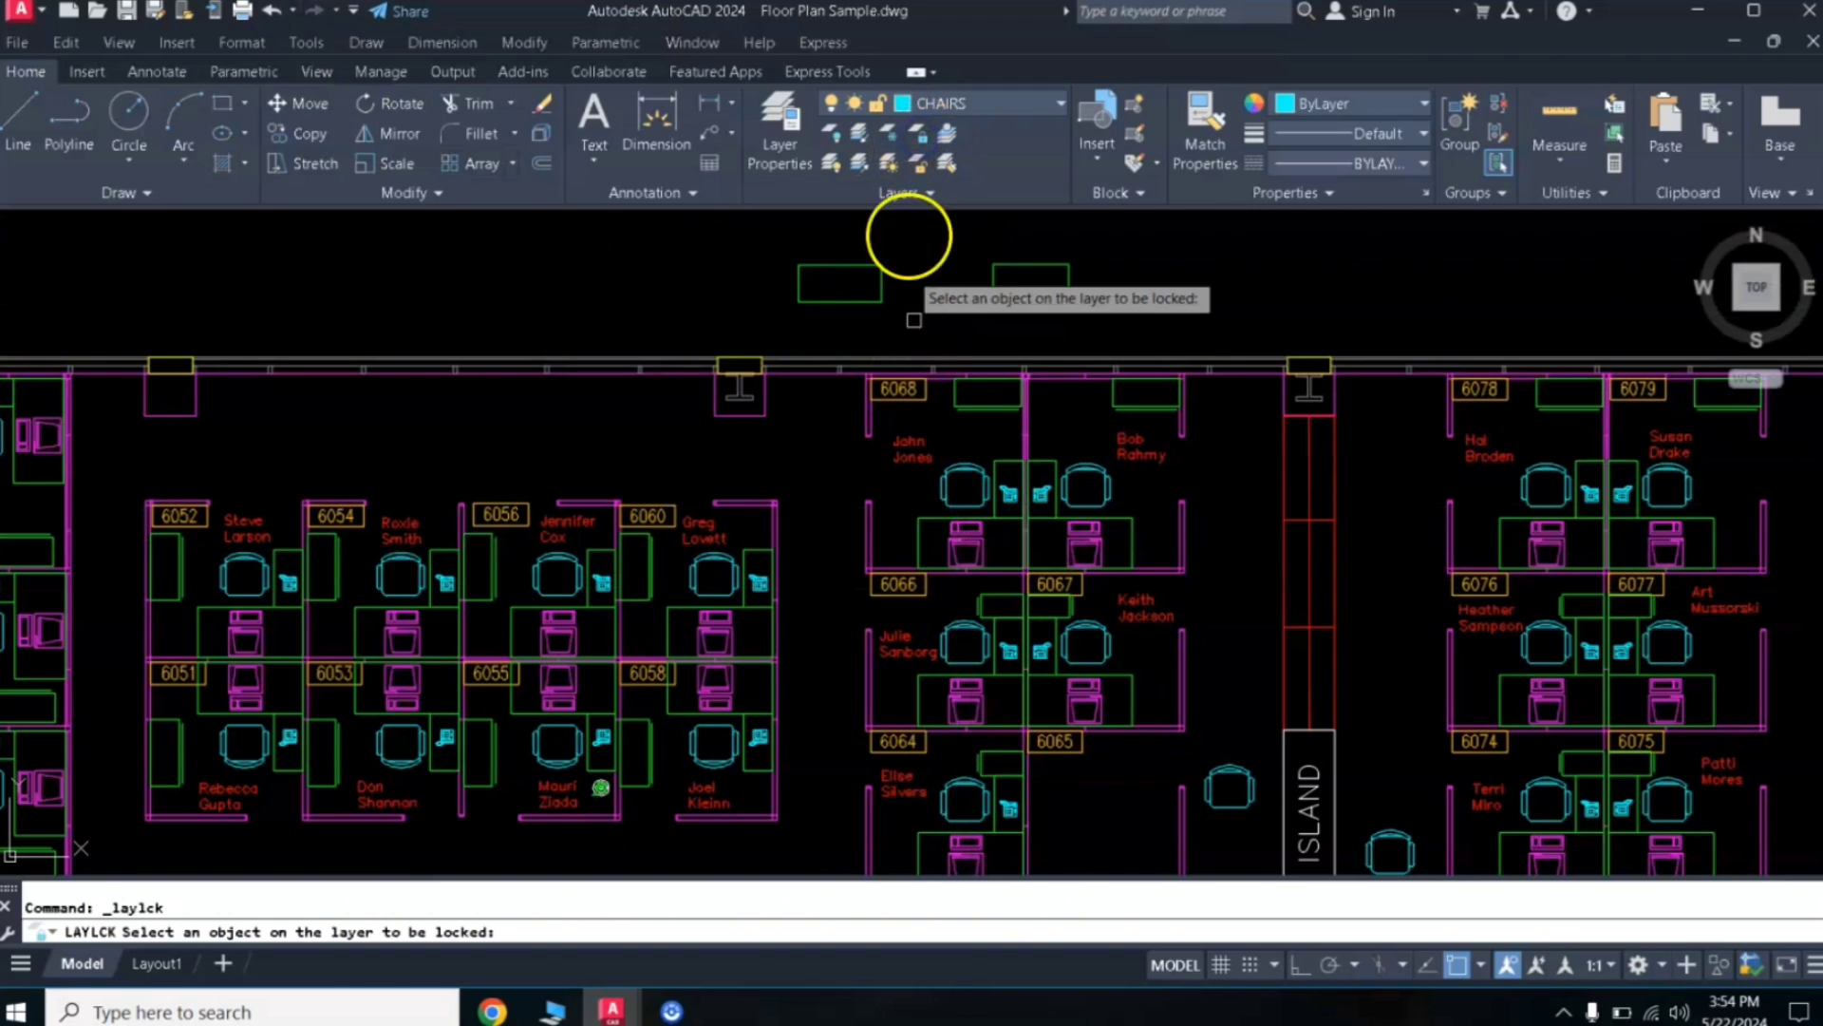
left_click(1106, 418)
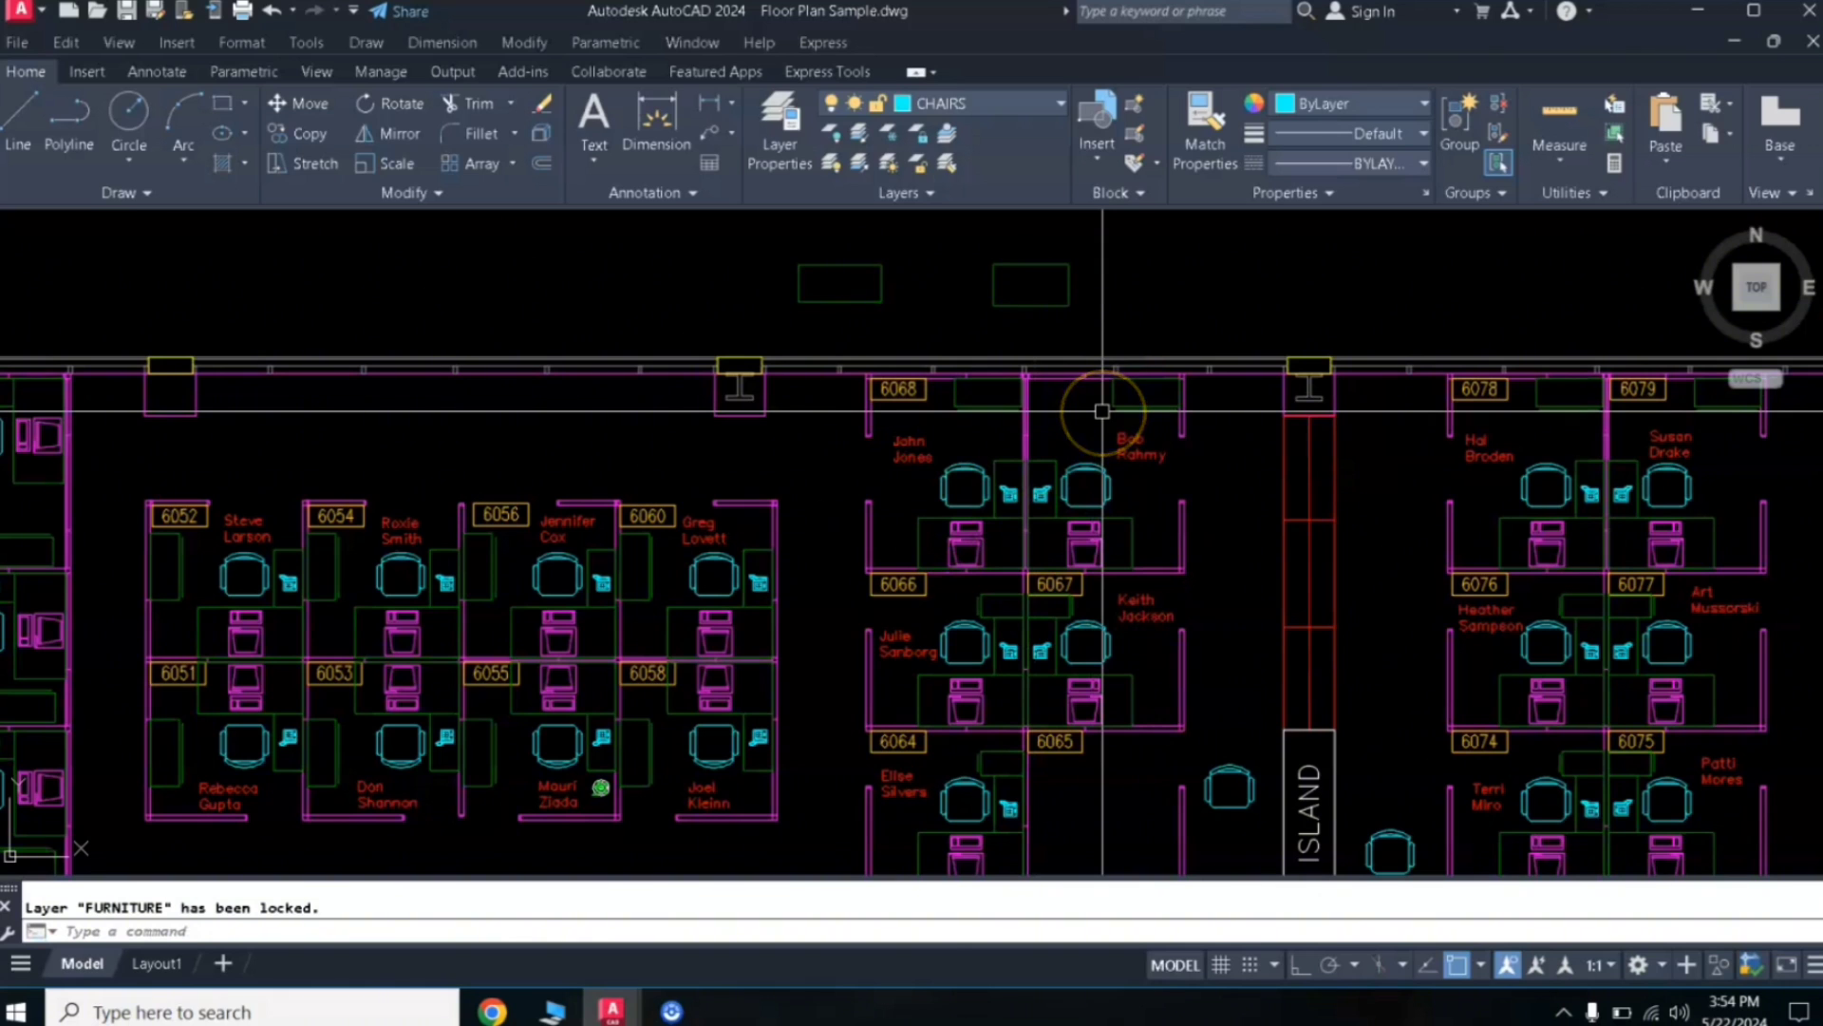
left_click(996, 102)
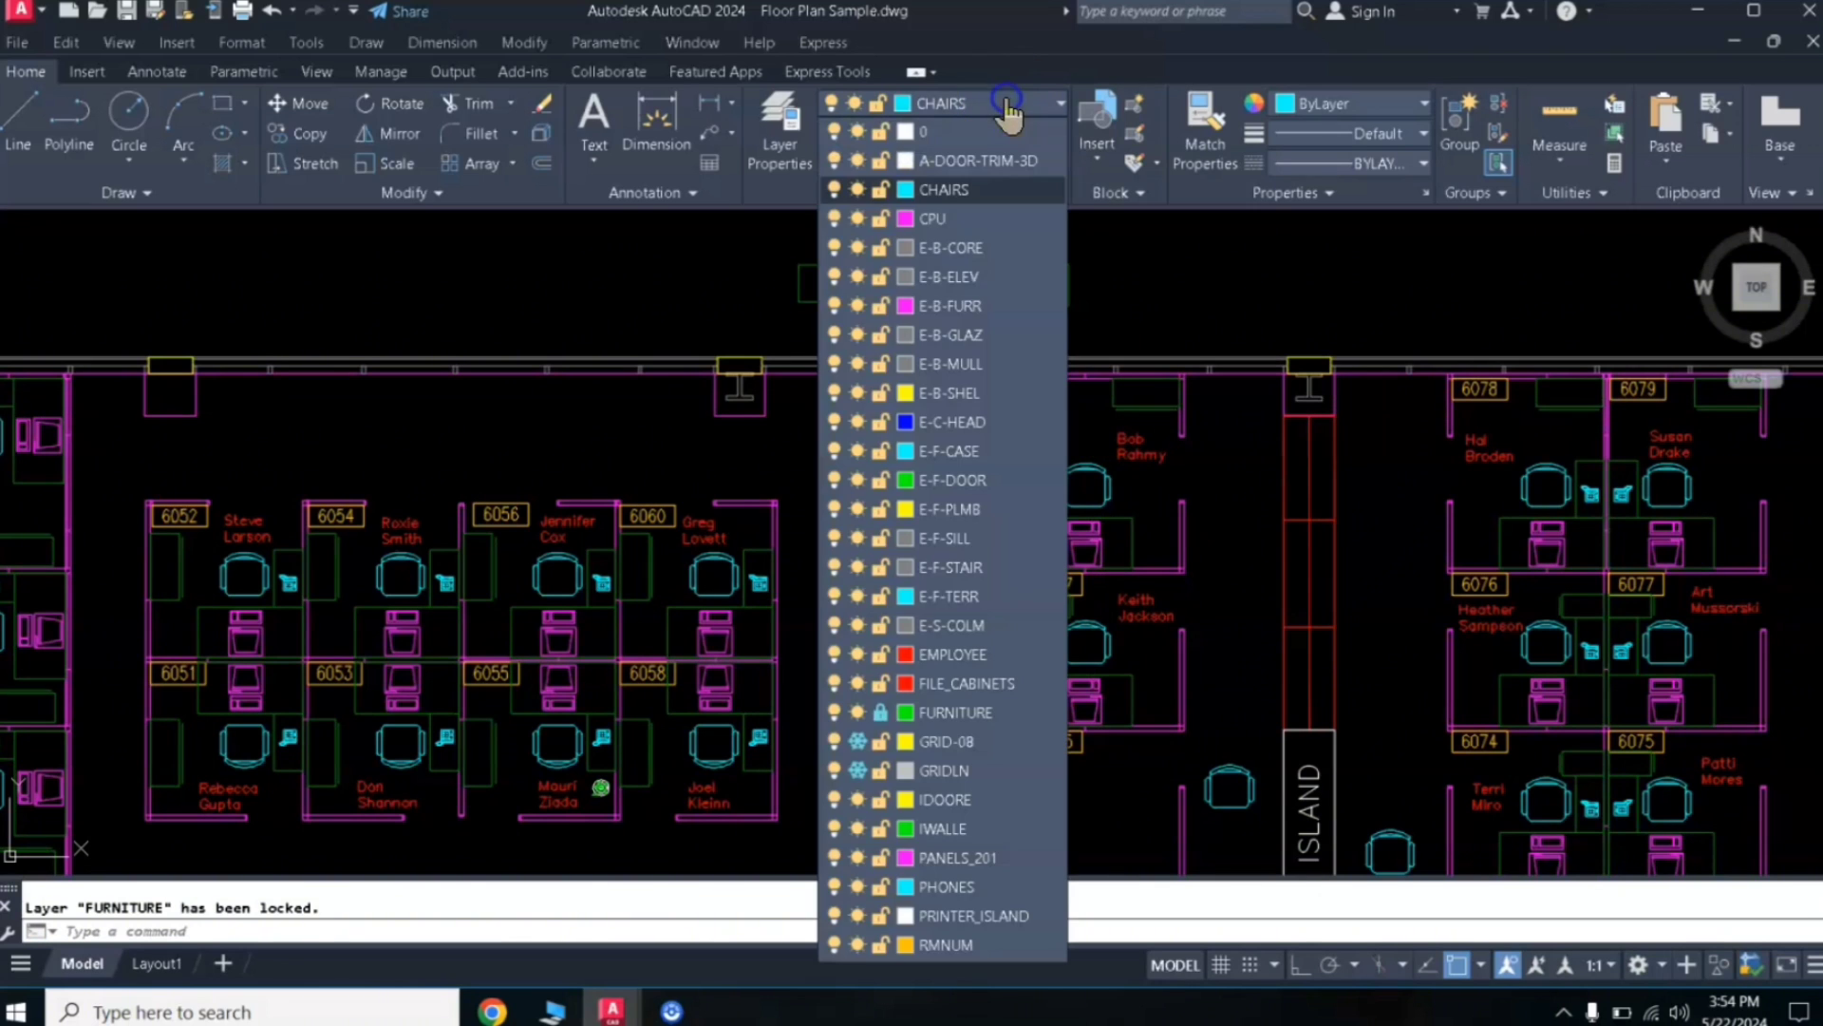
left_click(1110, 265)
left_click(274, 13)
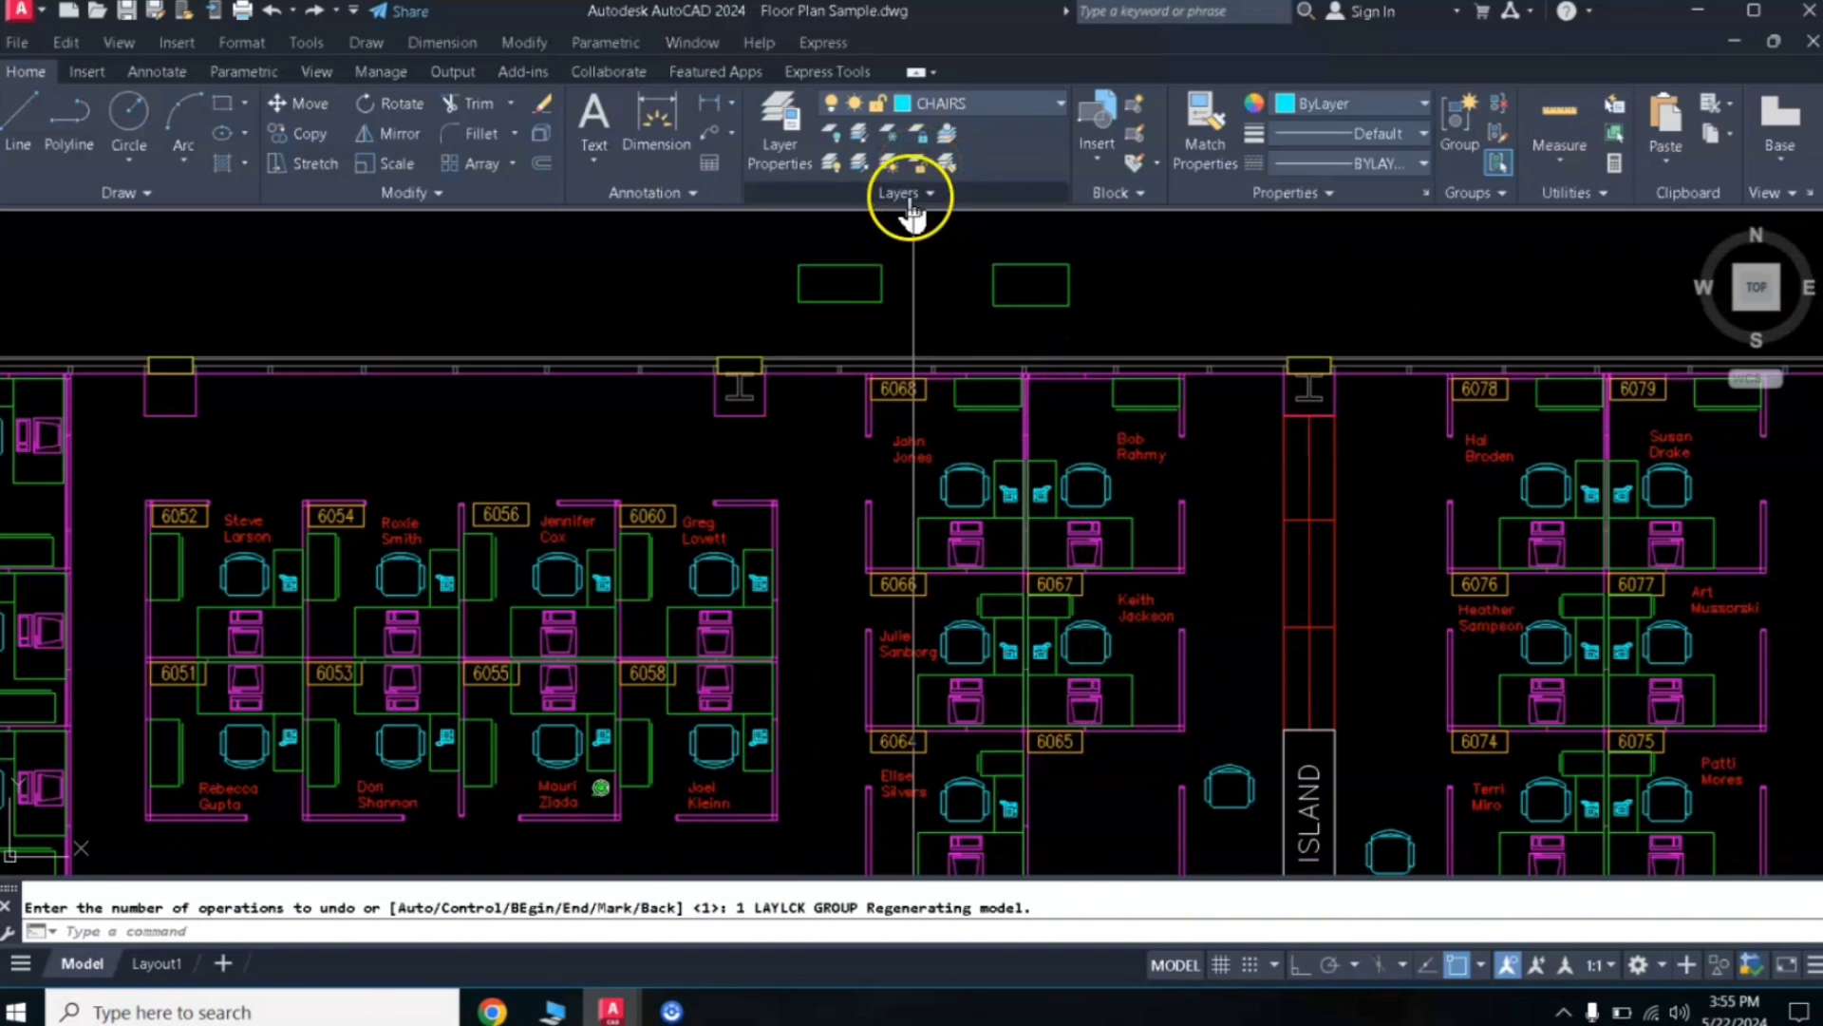
Lock and unlock the FURNITURE layer by picking the eastern green rectangle north of the wall
left_click(915, 146)
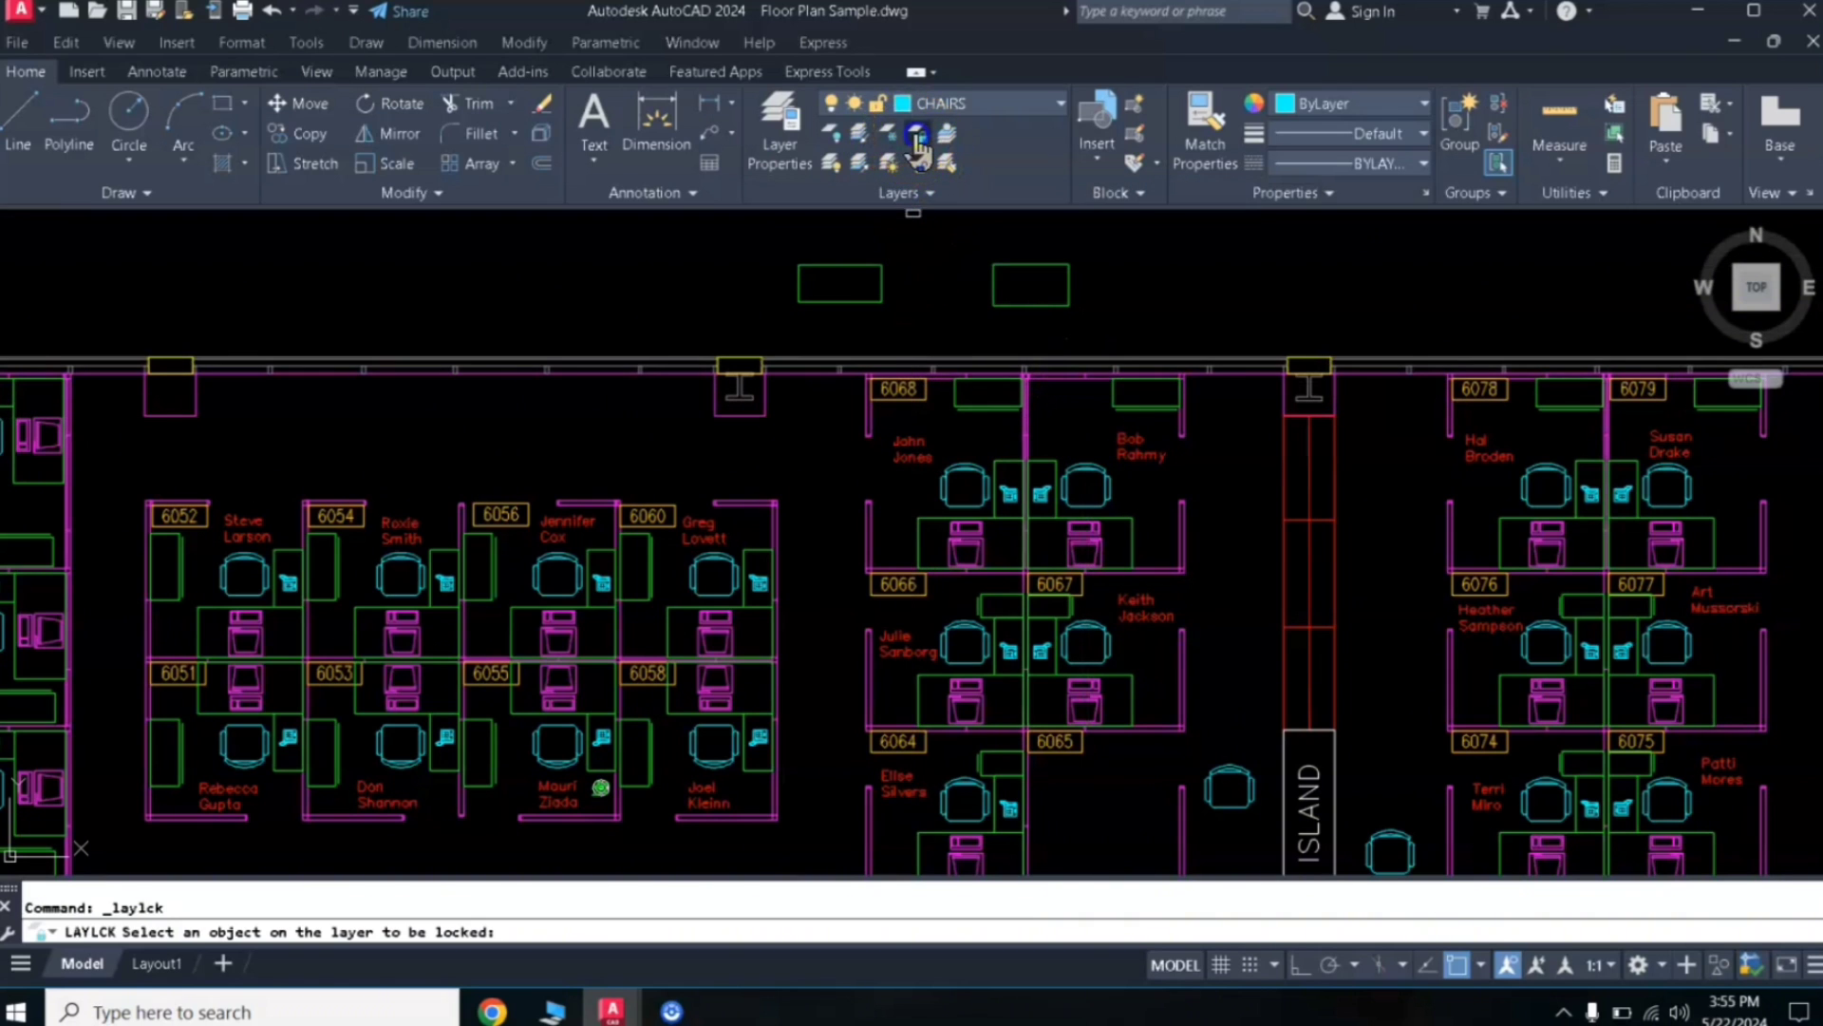
left_click(999, 263)
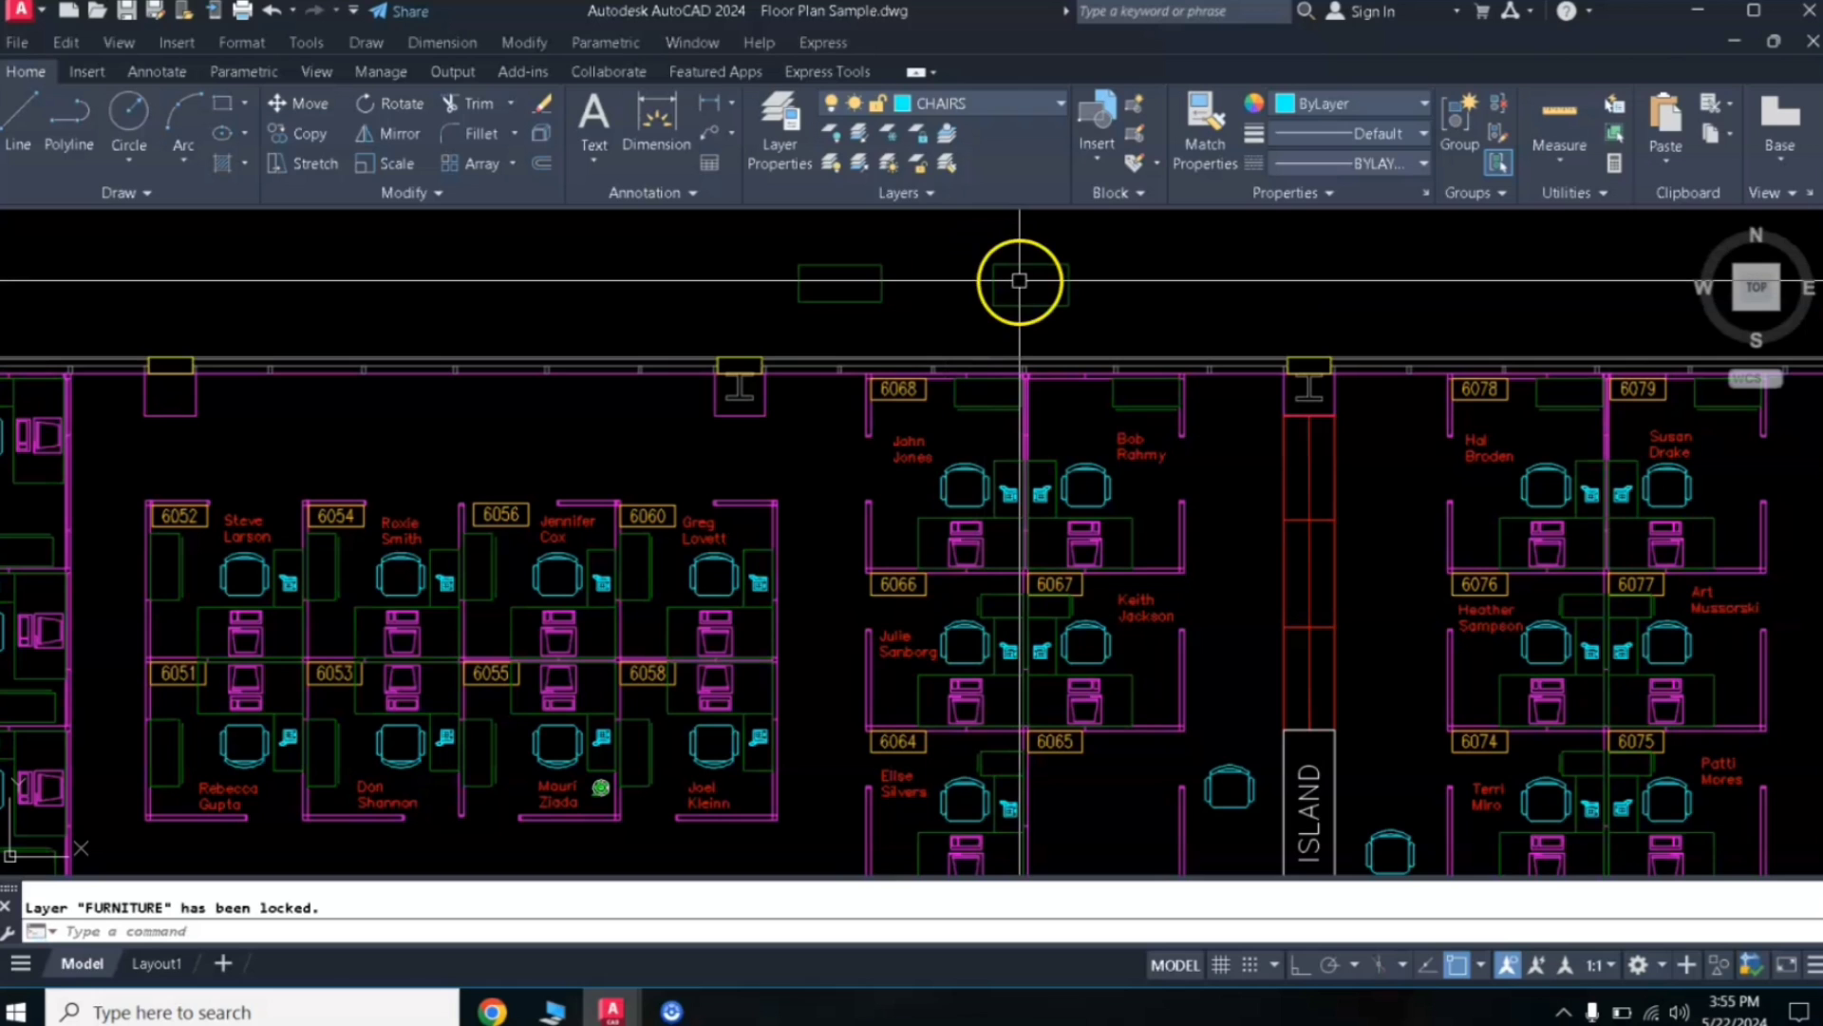
left_click(919, 166)
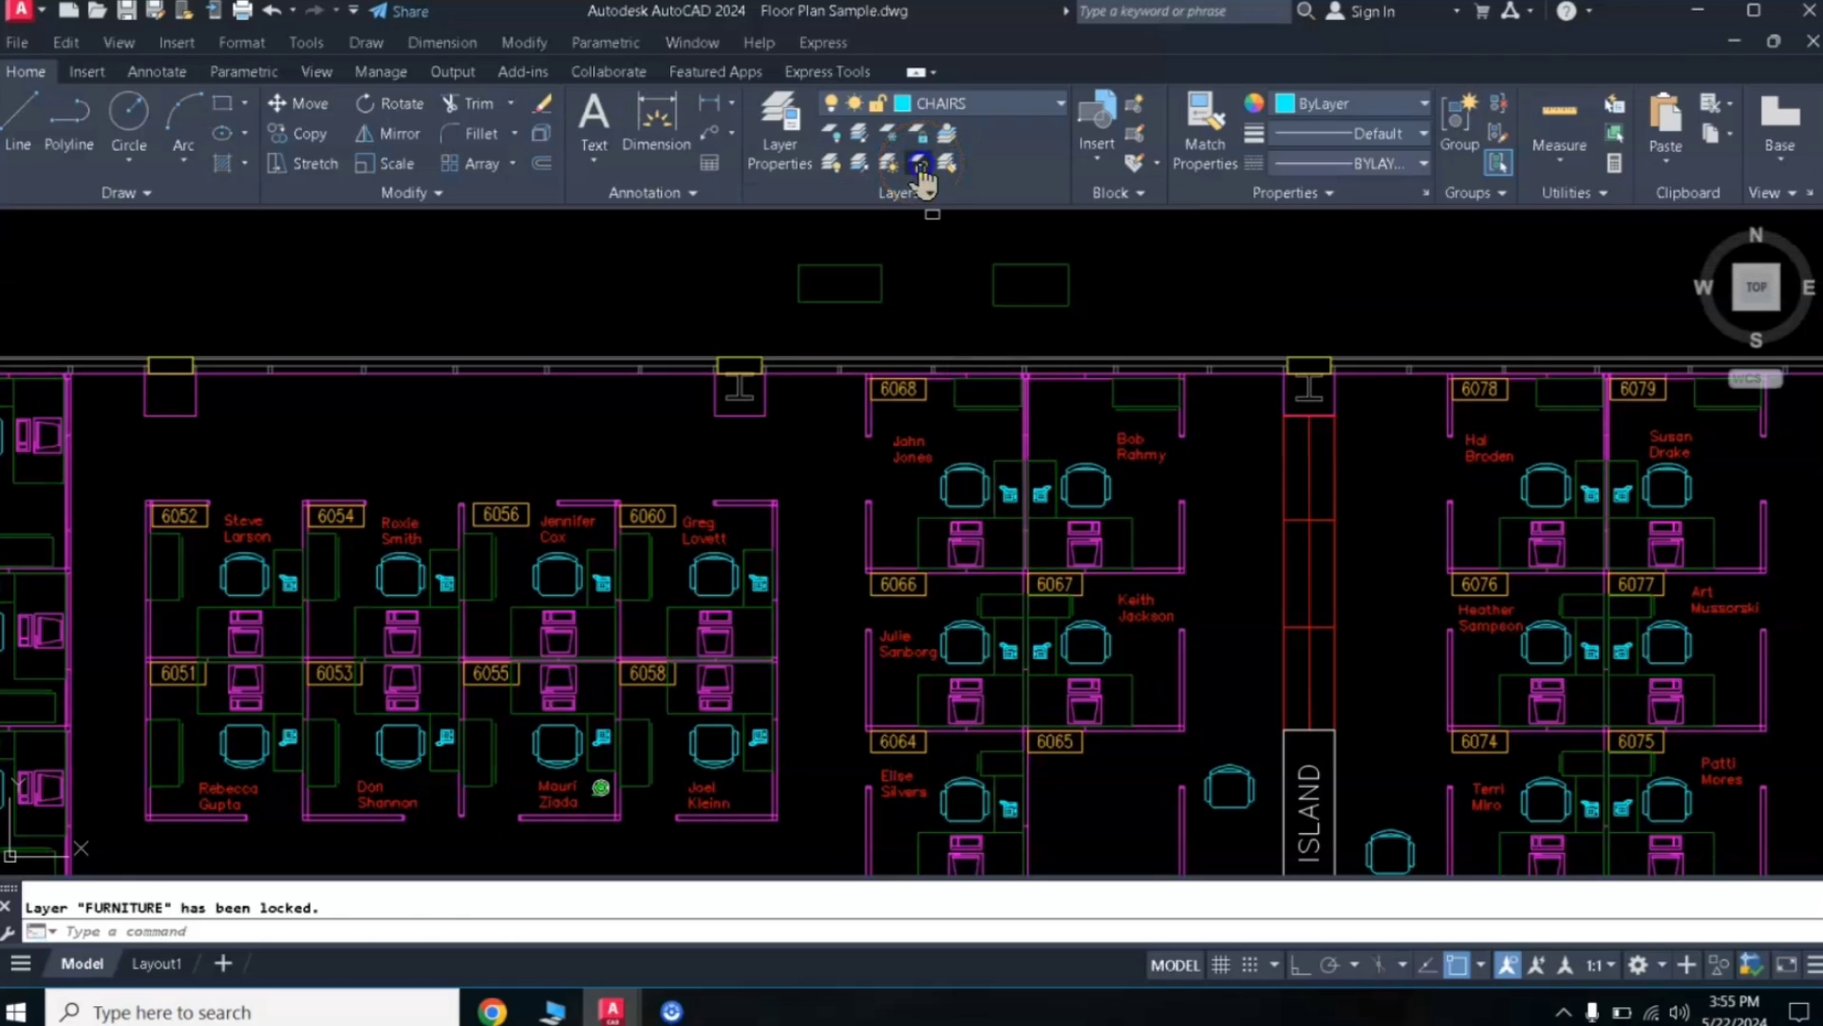
left_click(1015, 263)
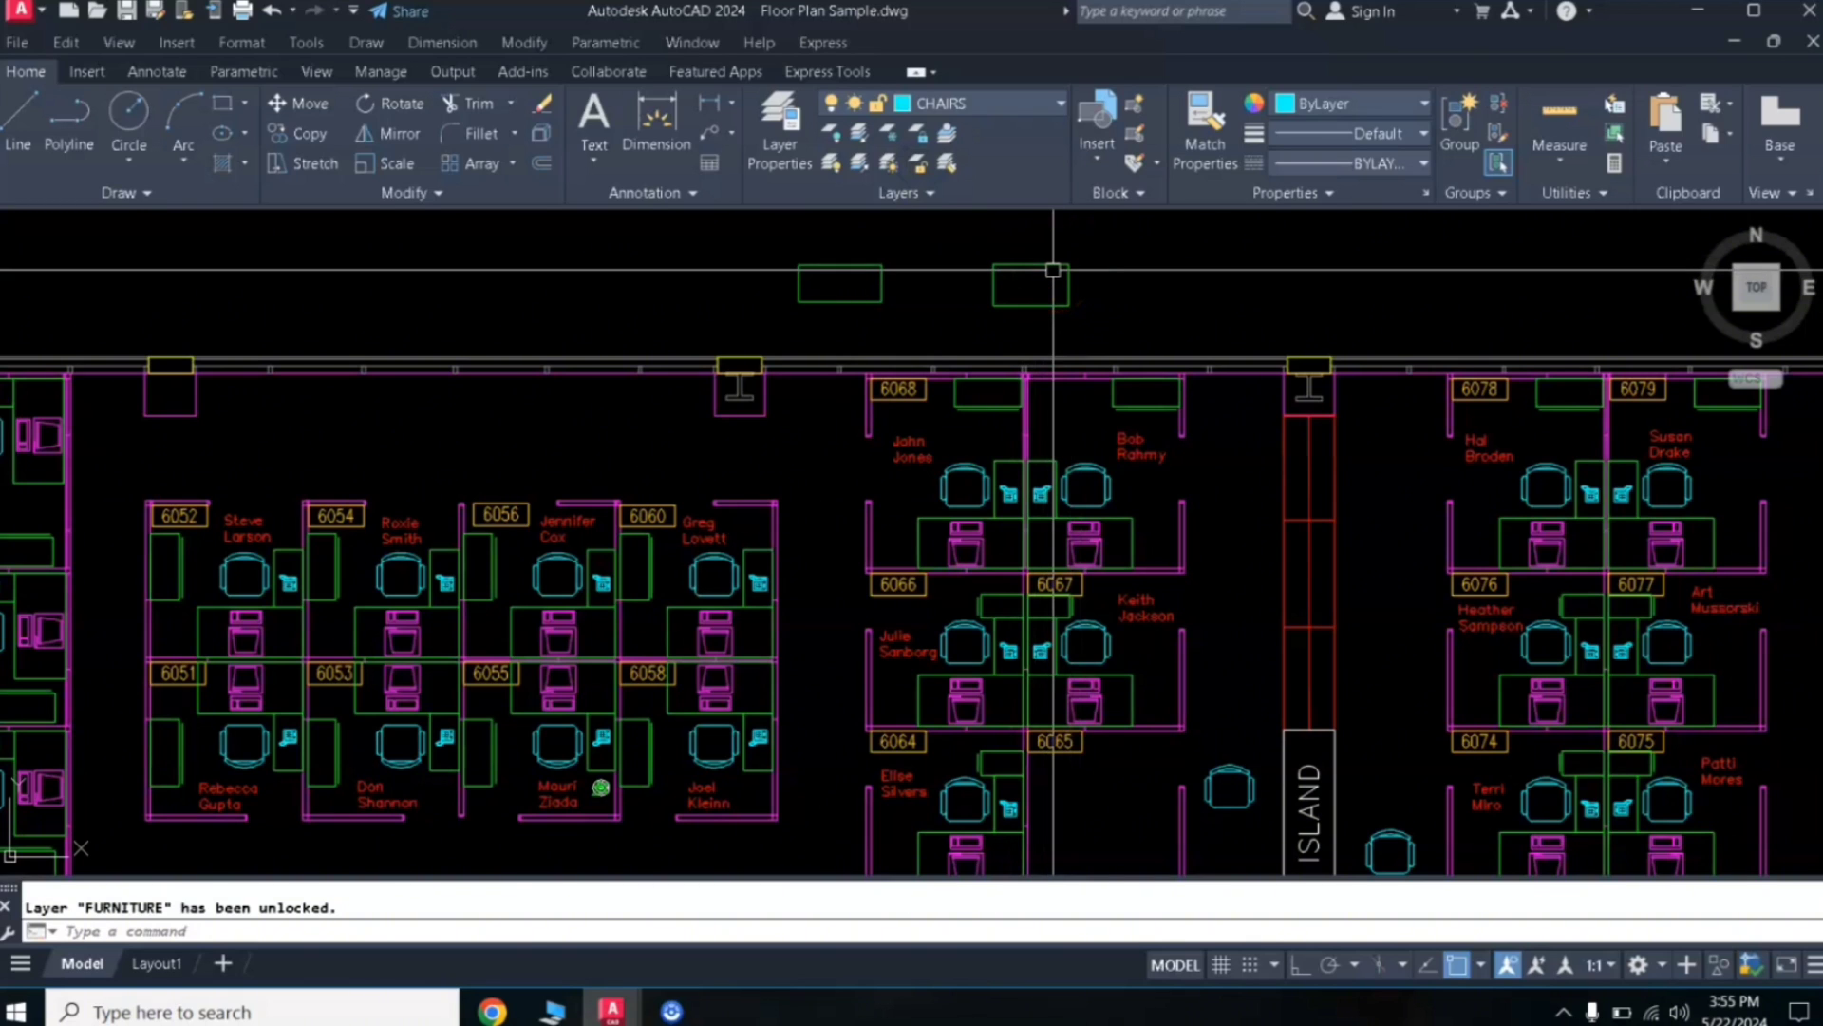
left_click(892, 169)
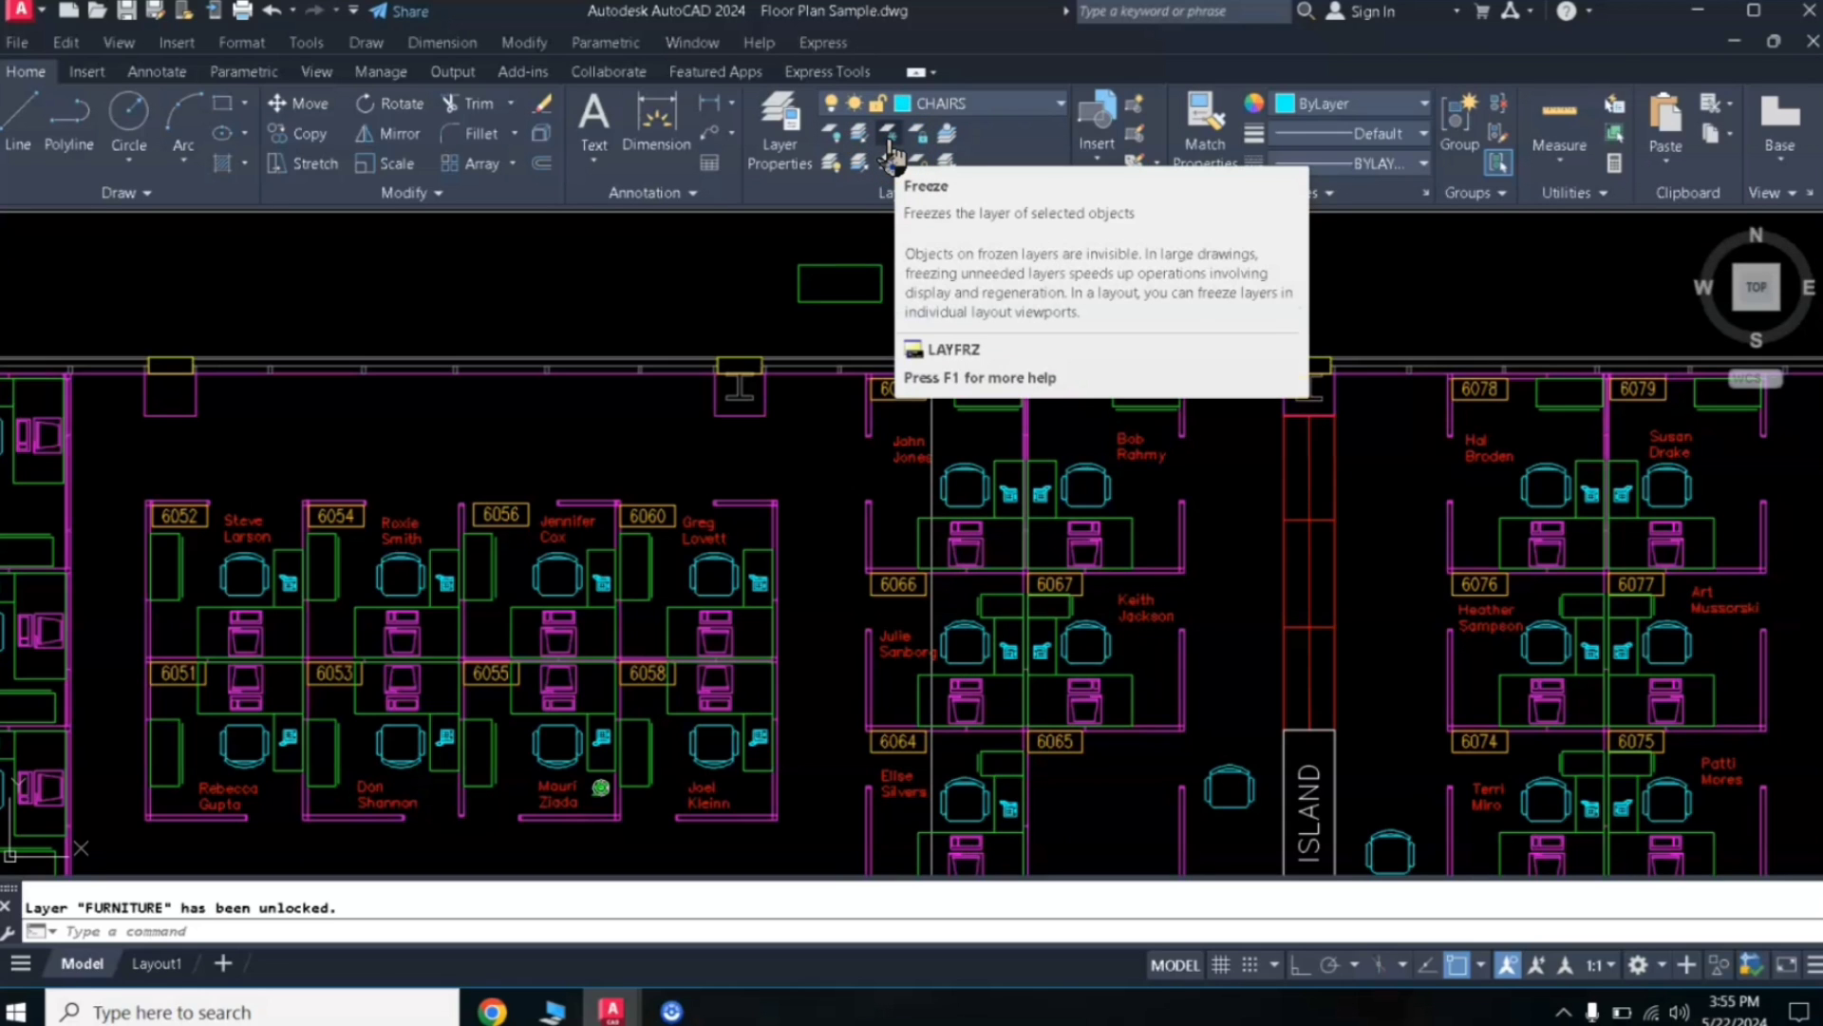
left_click(879, 145)
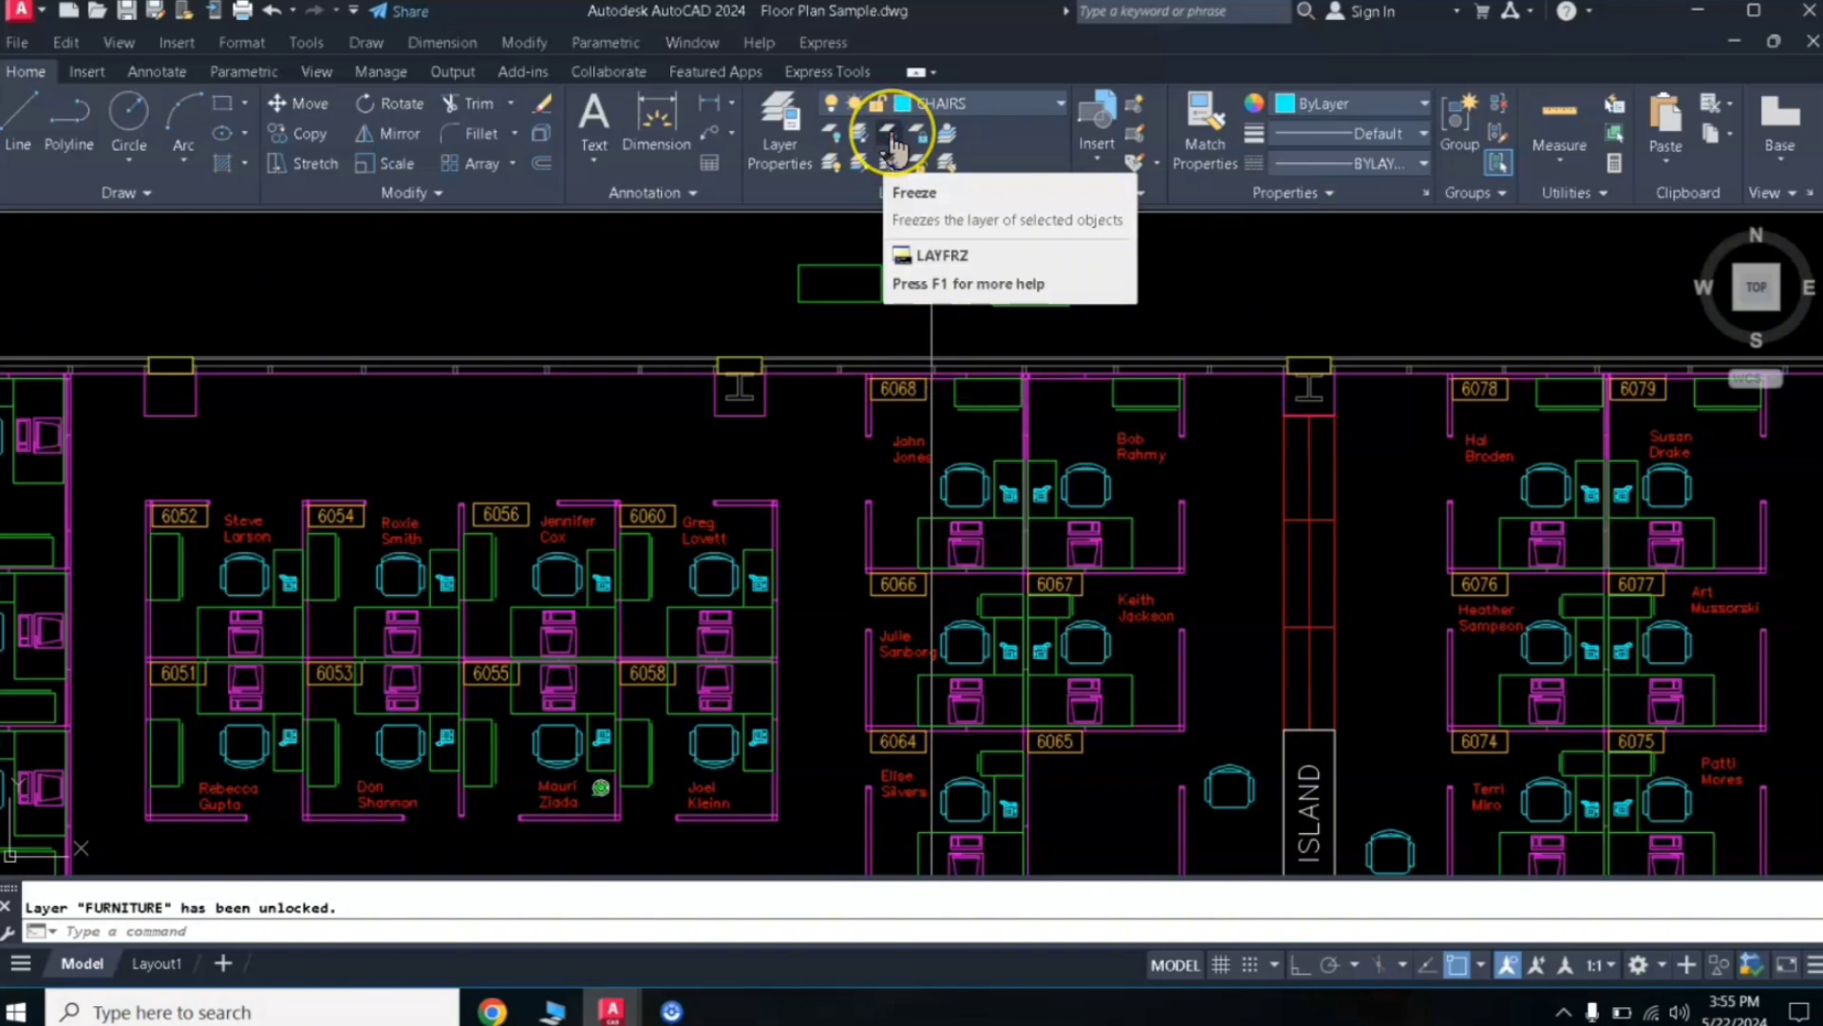
left_click(889, 163)
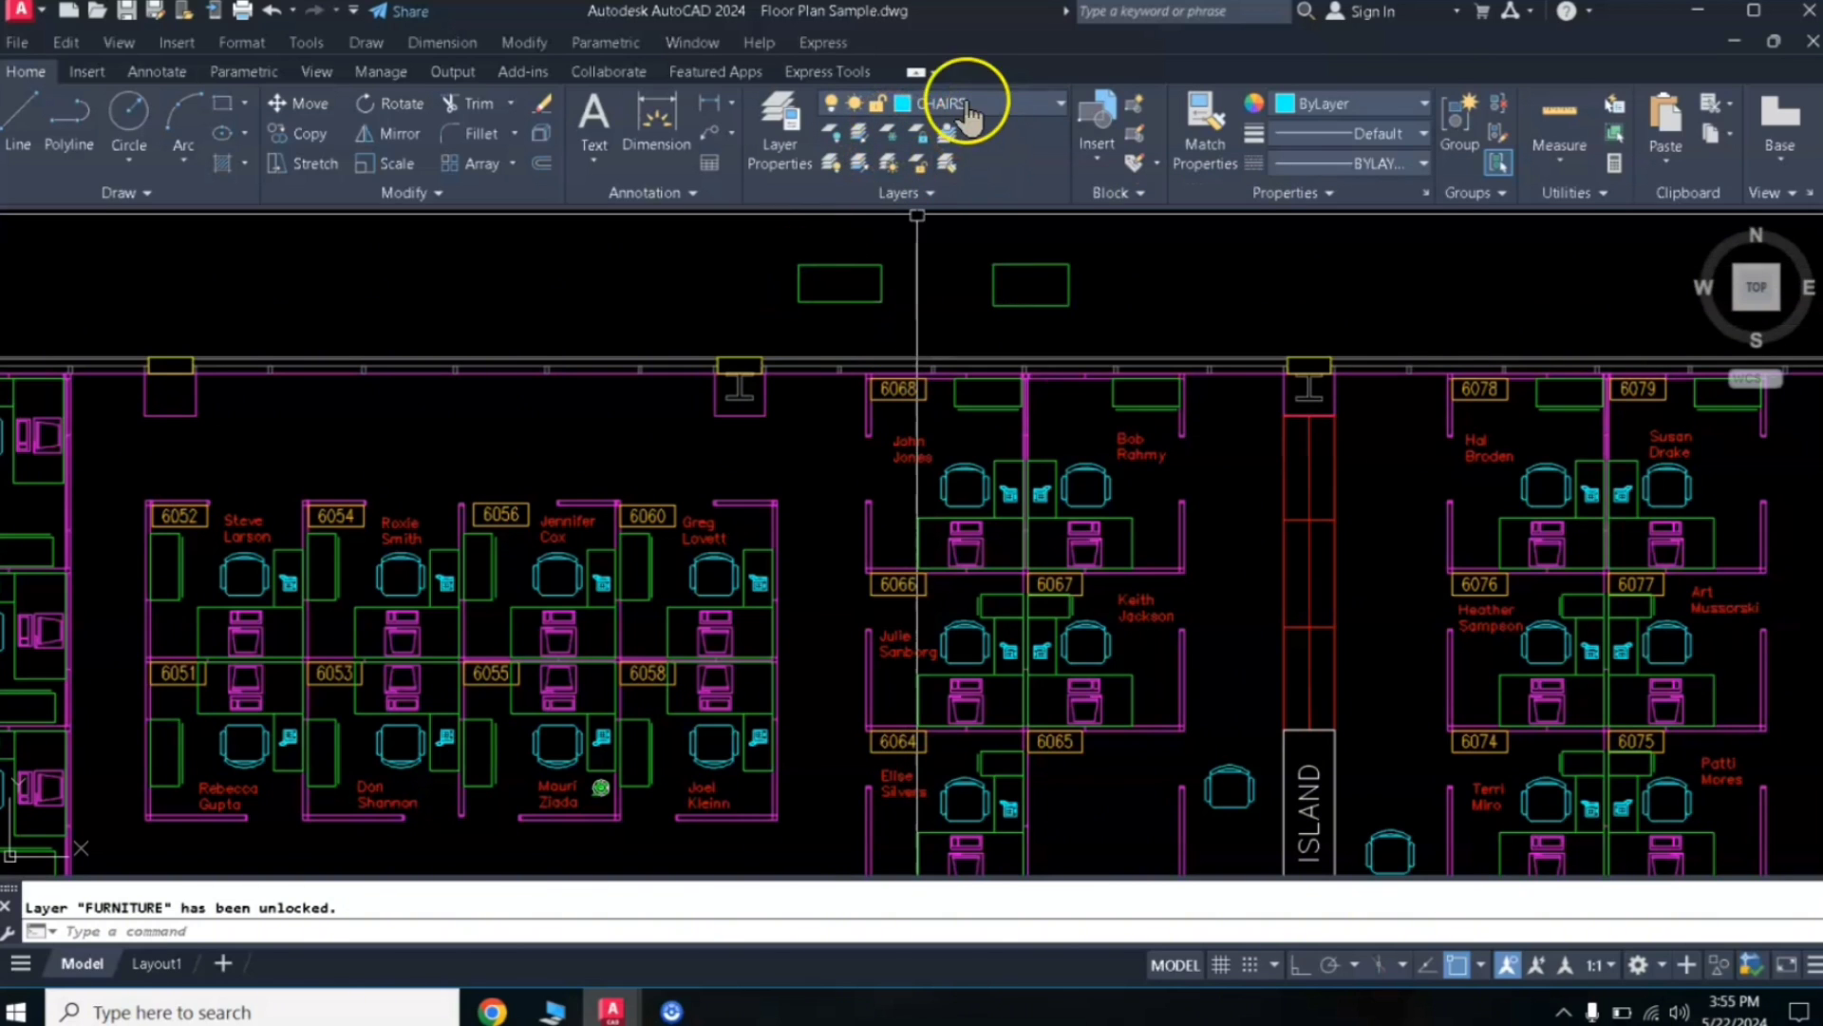
Freeze the FURNITURE layer by its layer name without picking an object, and thaw it again
left_click(1049, 116)
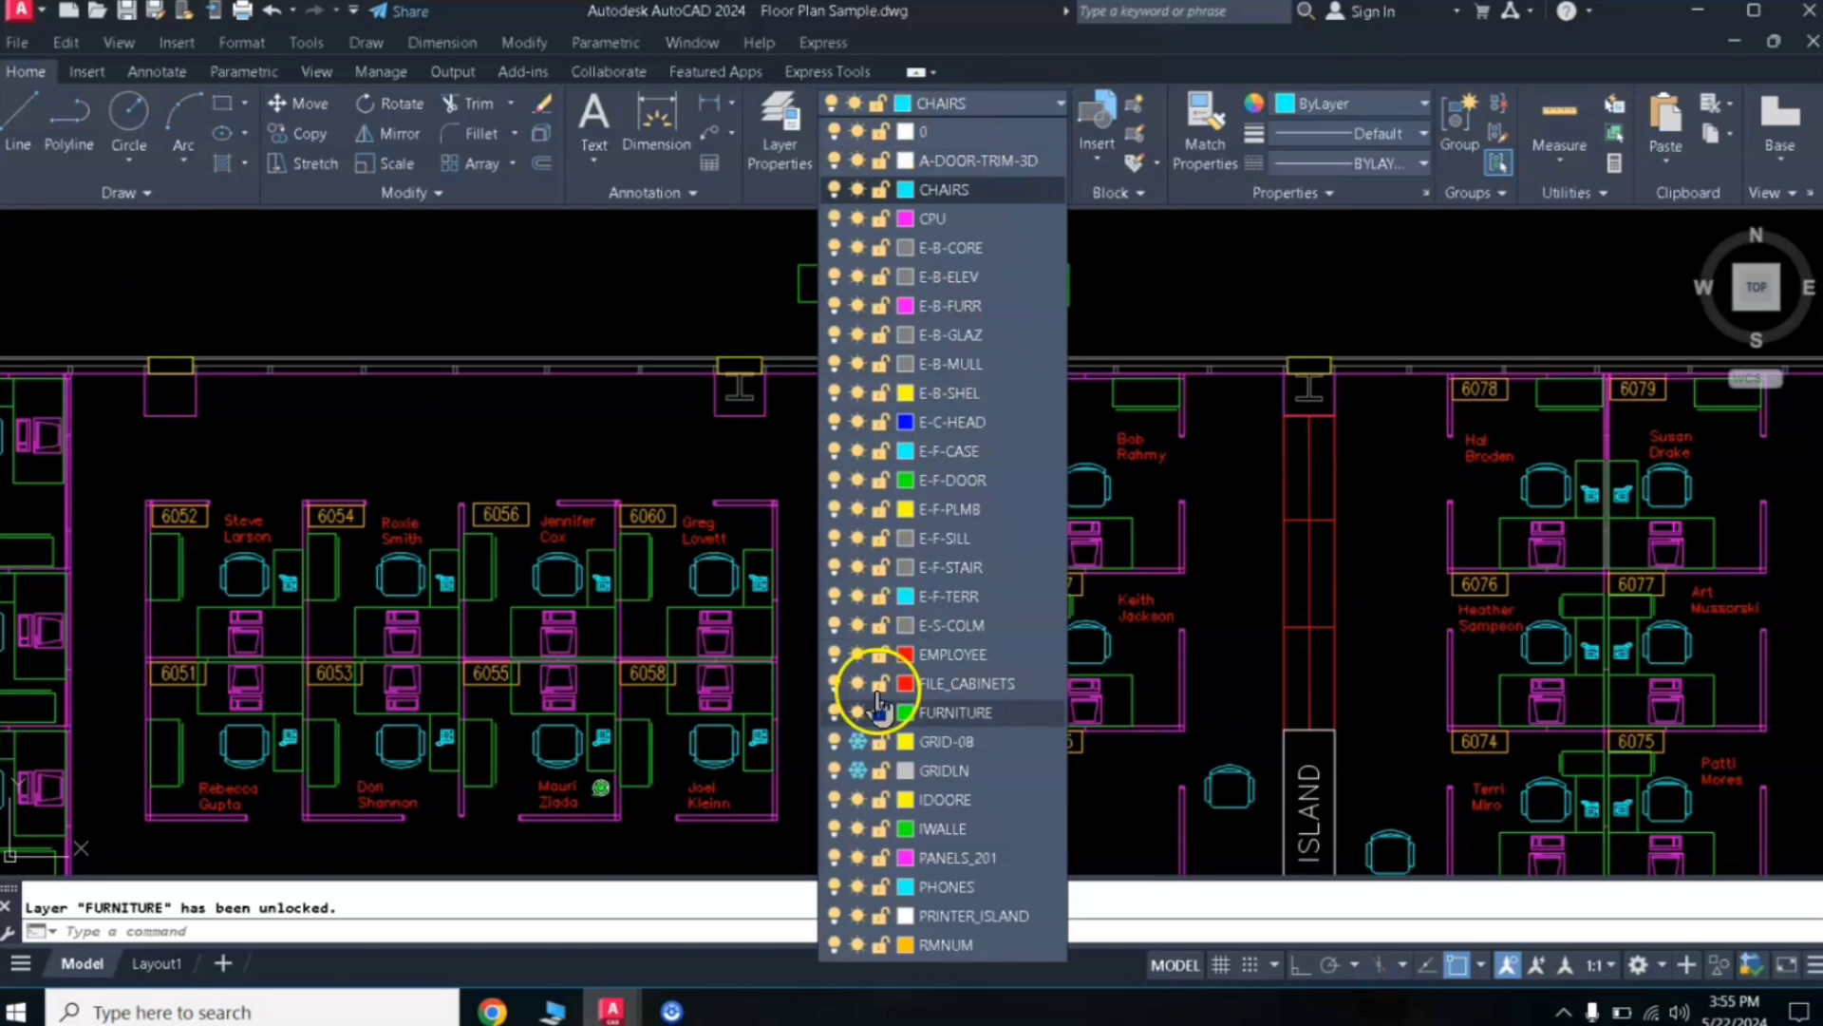
left_click(858, 714)
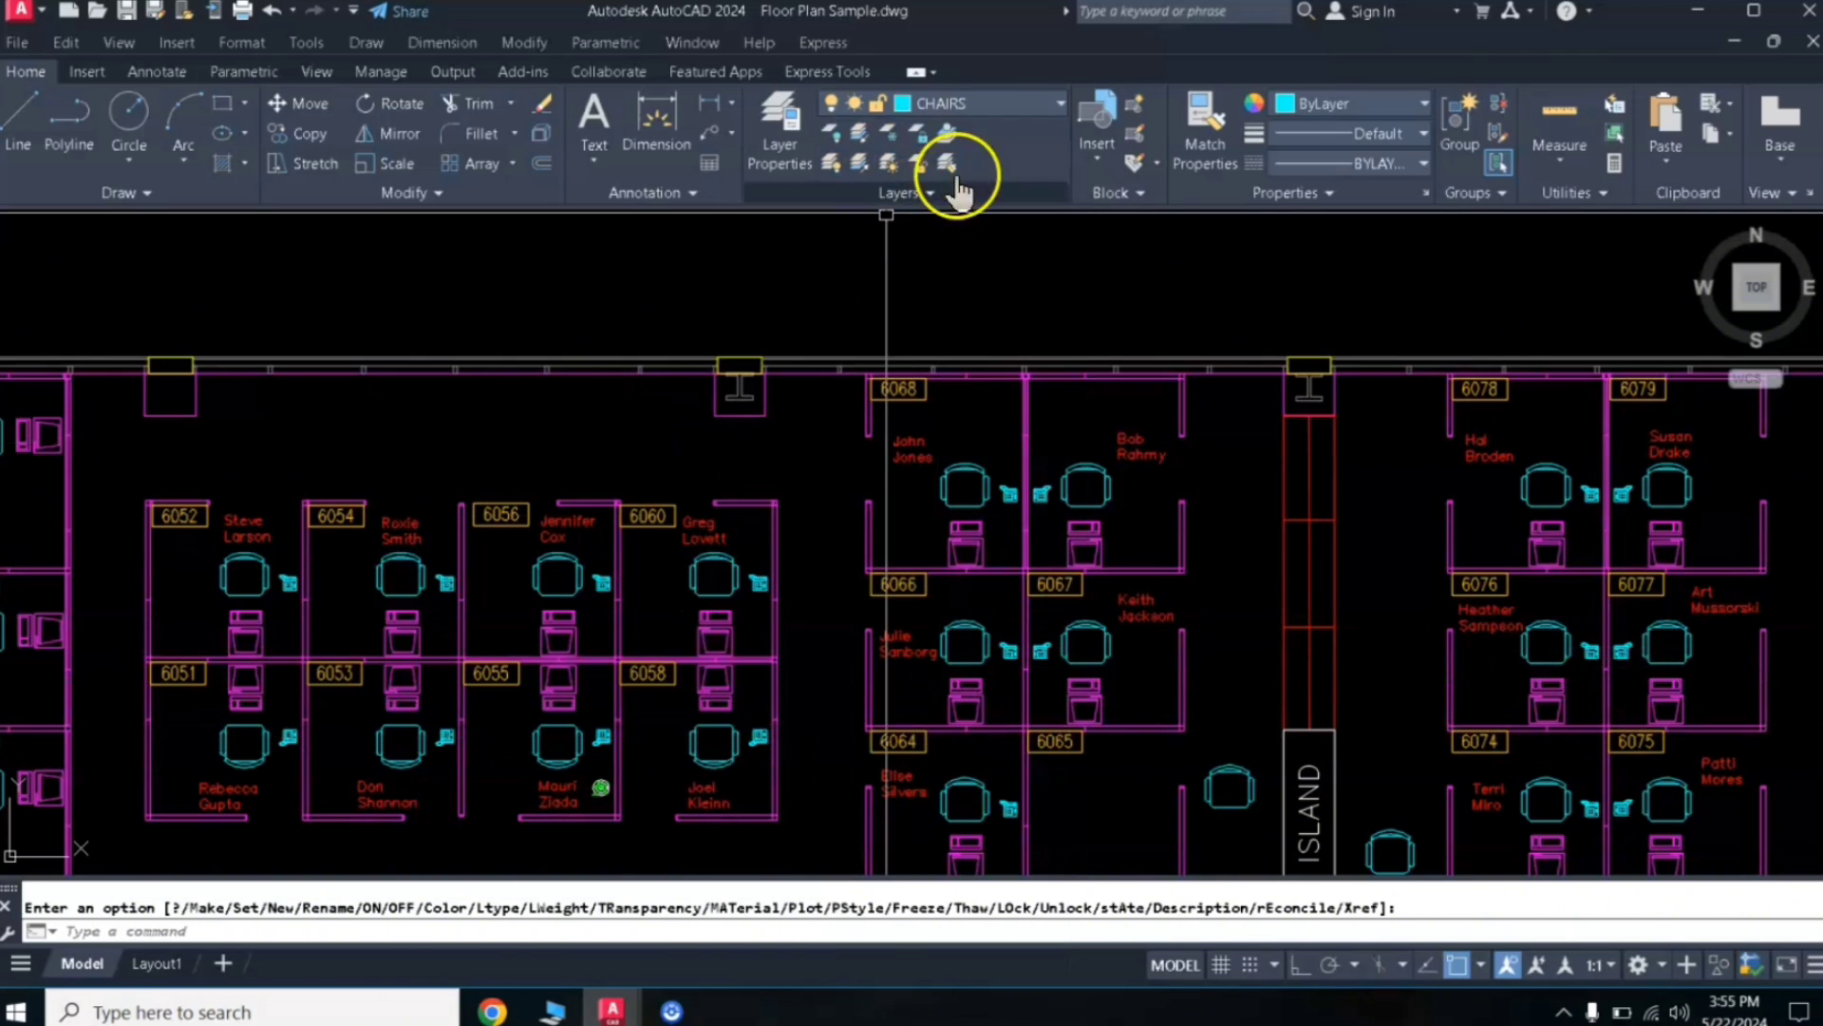
left_click(976, 102)
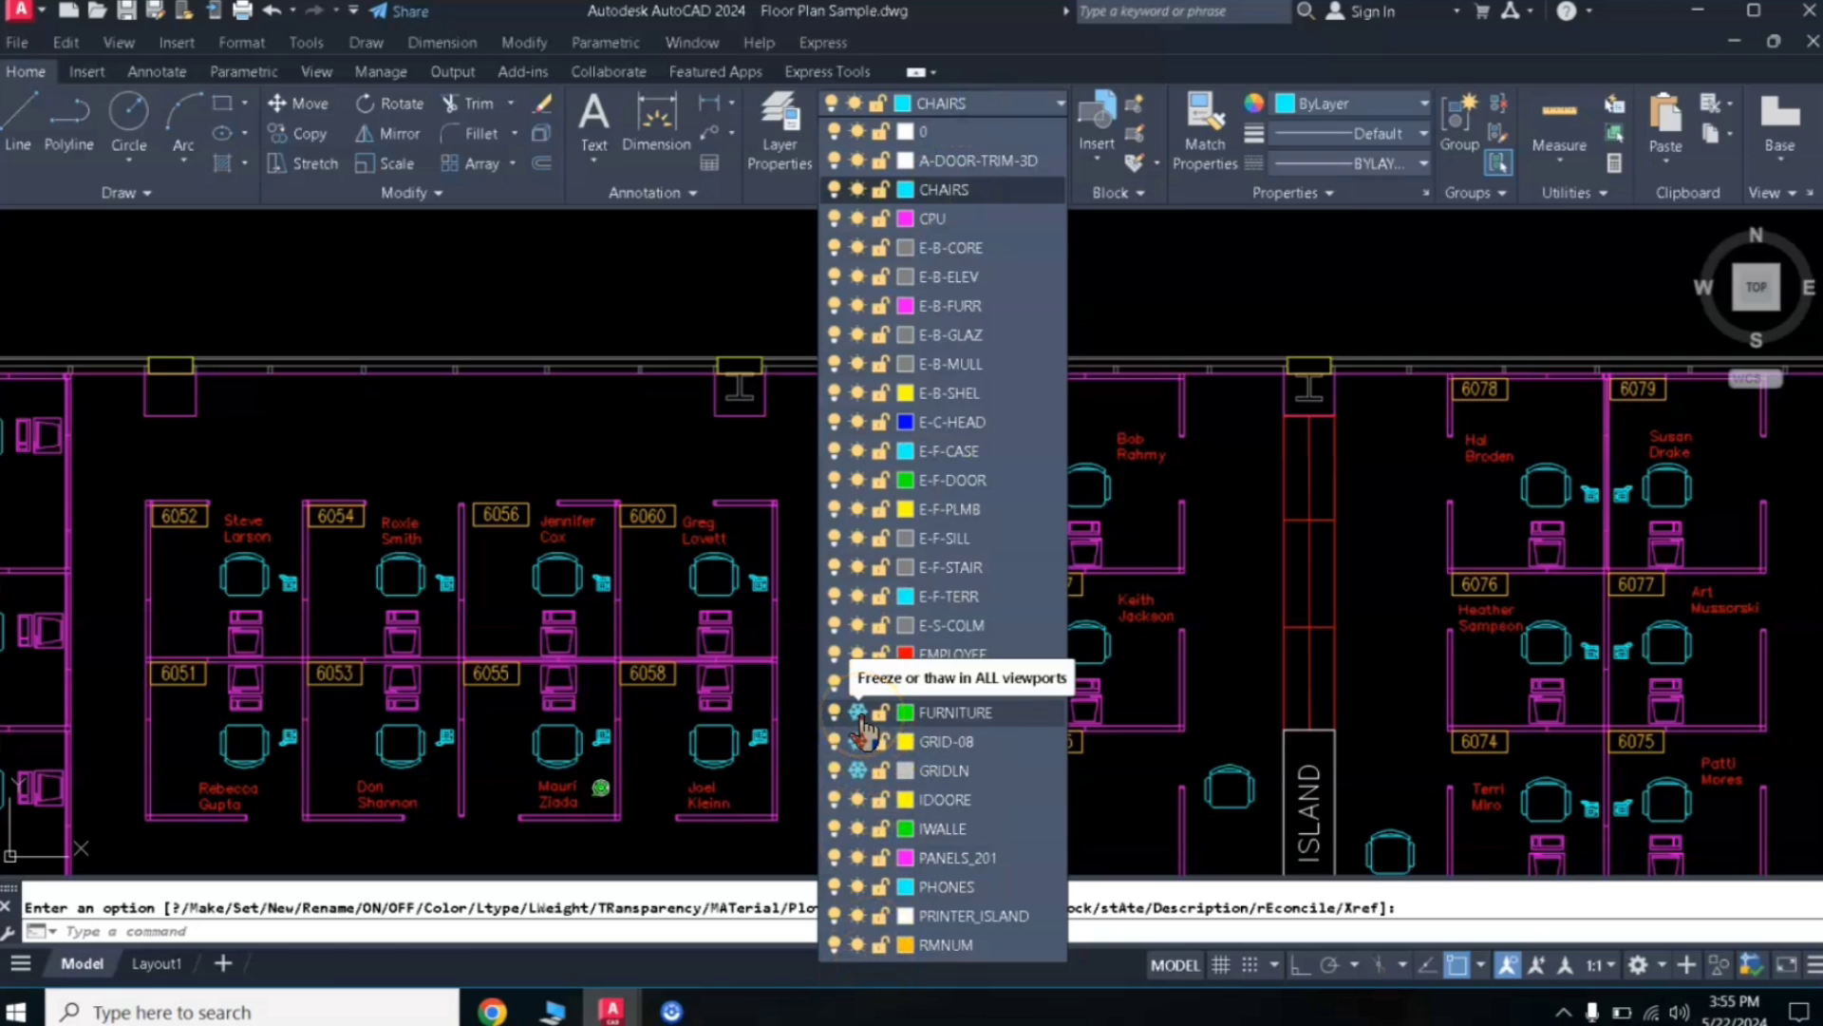
left_click(858, 714)
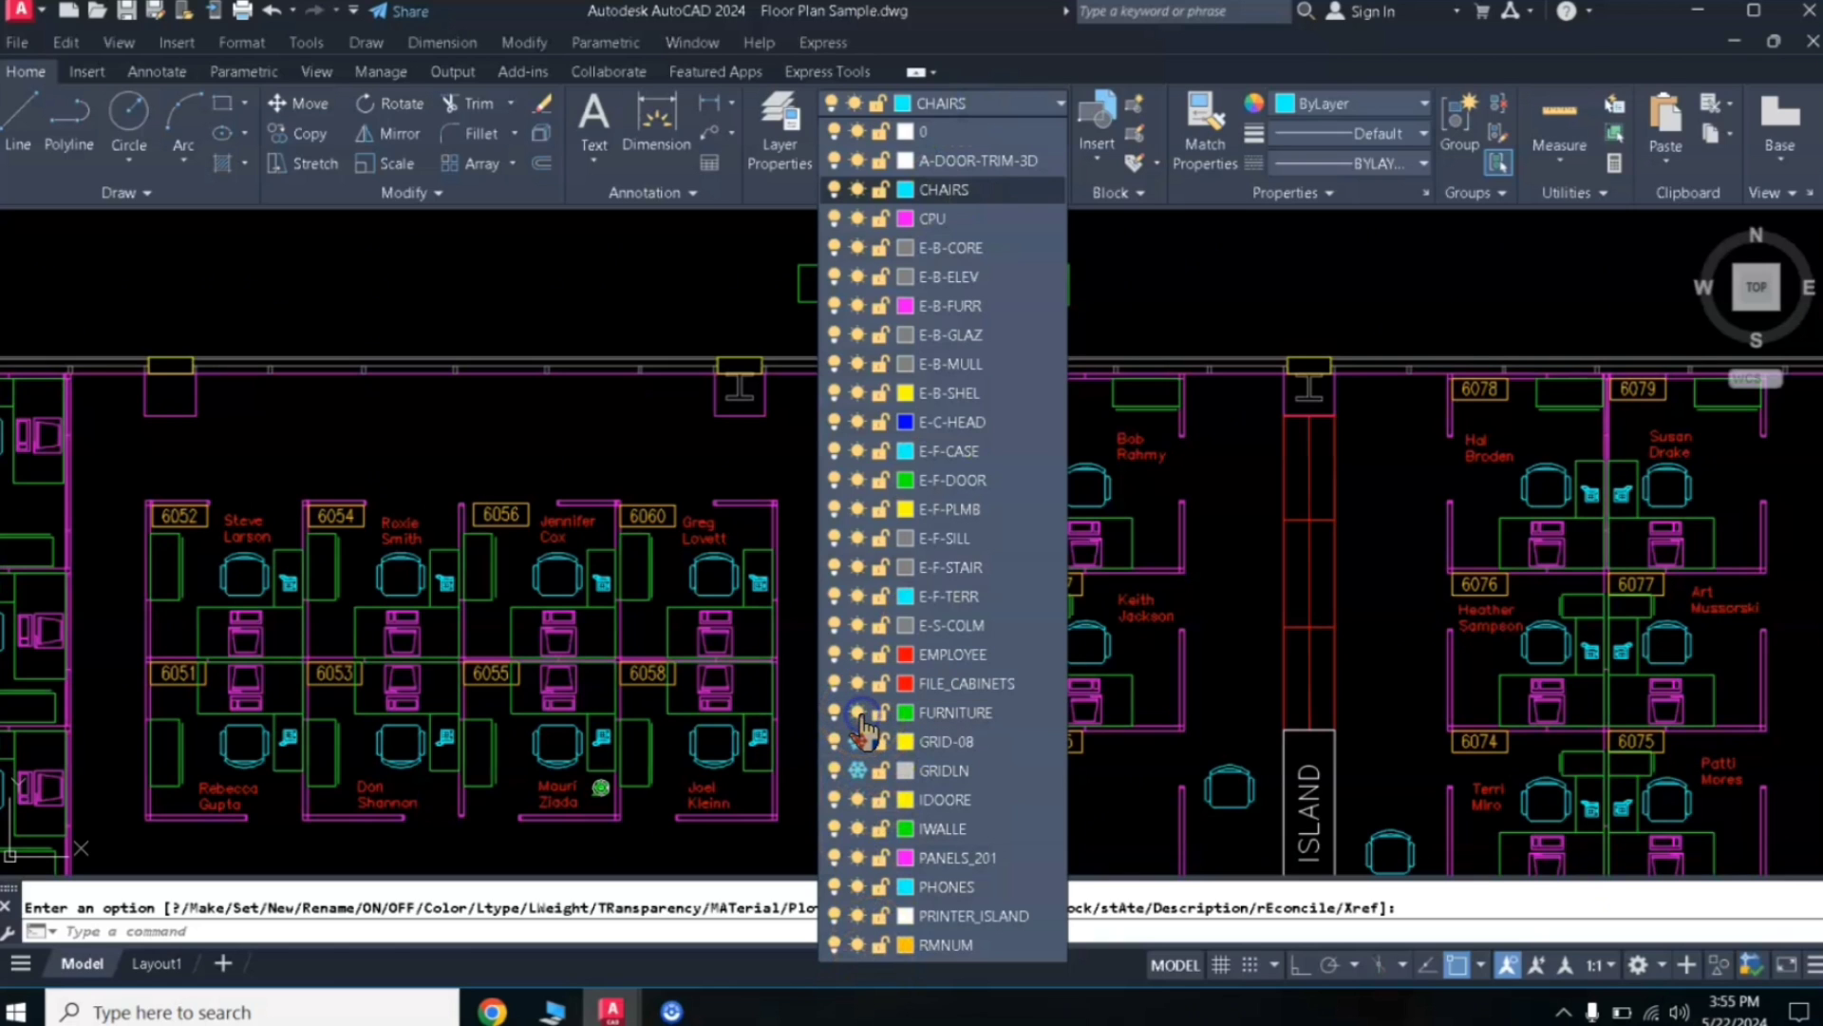
left_click(676, 449)
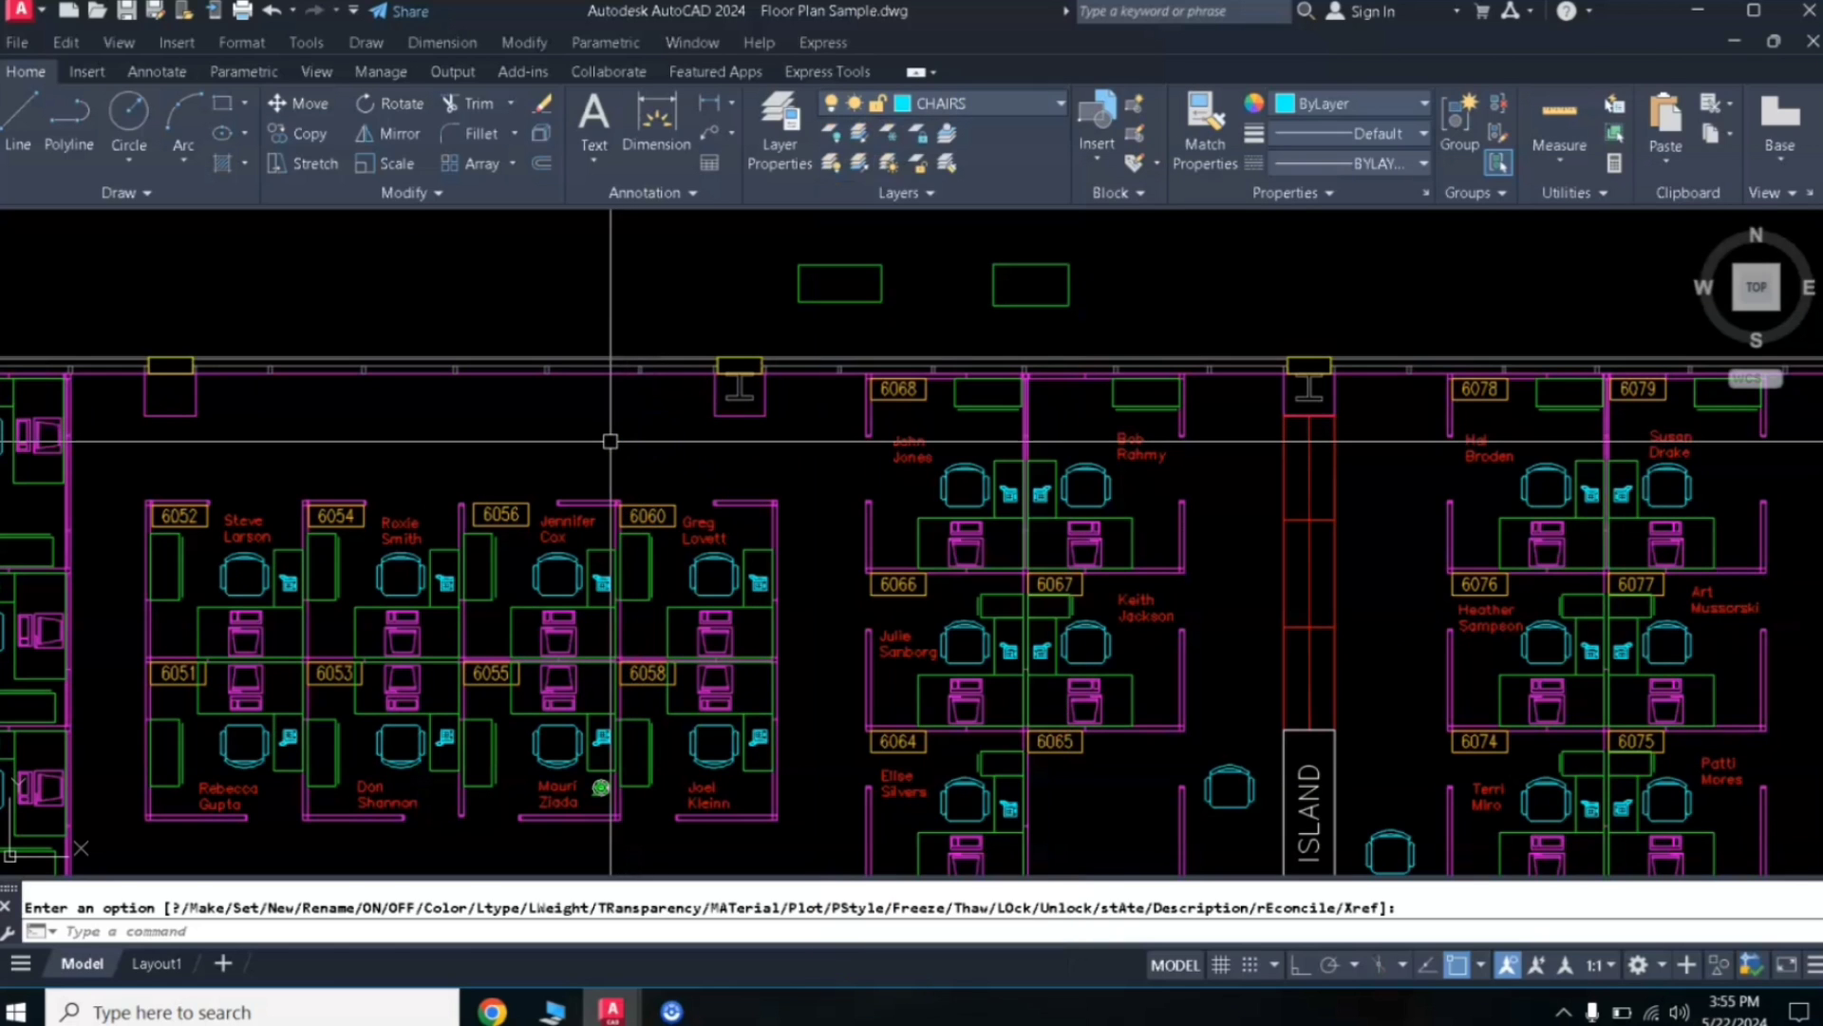
Freeze the FURNITURE layer by picking the western green rectangle north of the wall, and thaw all layers in the drawing
left_click(893, 142)
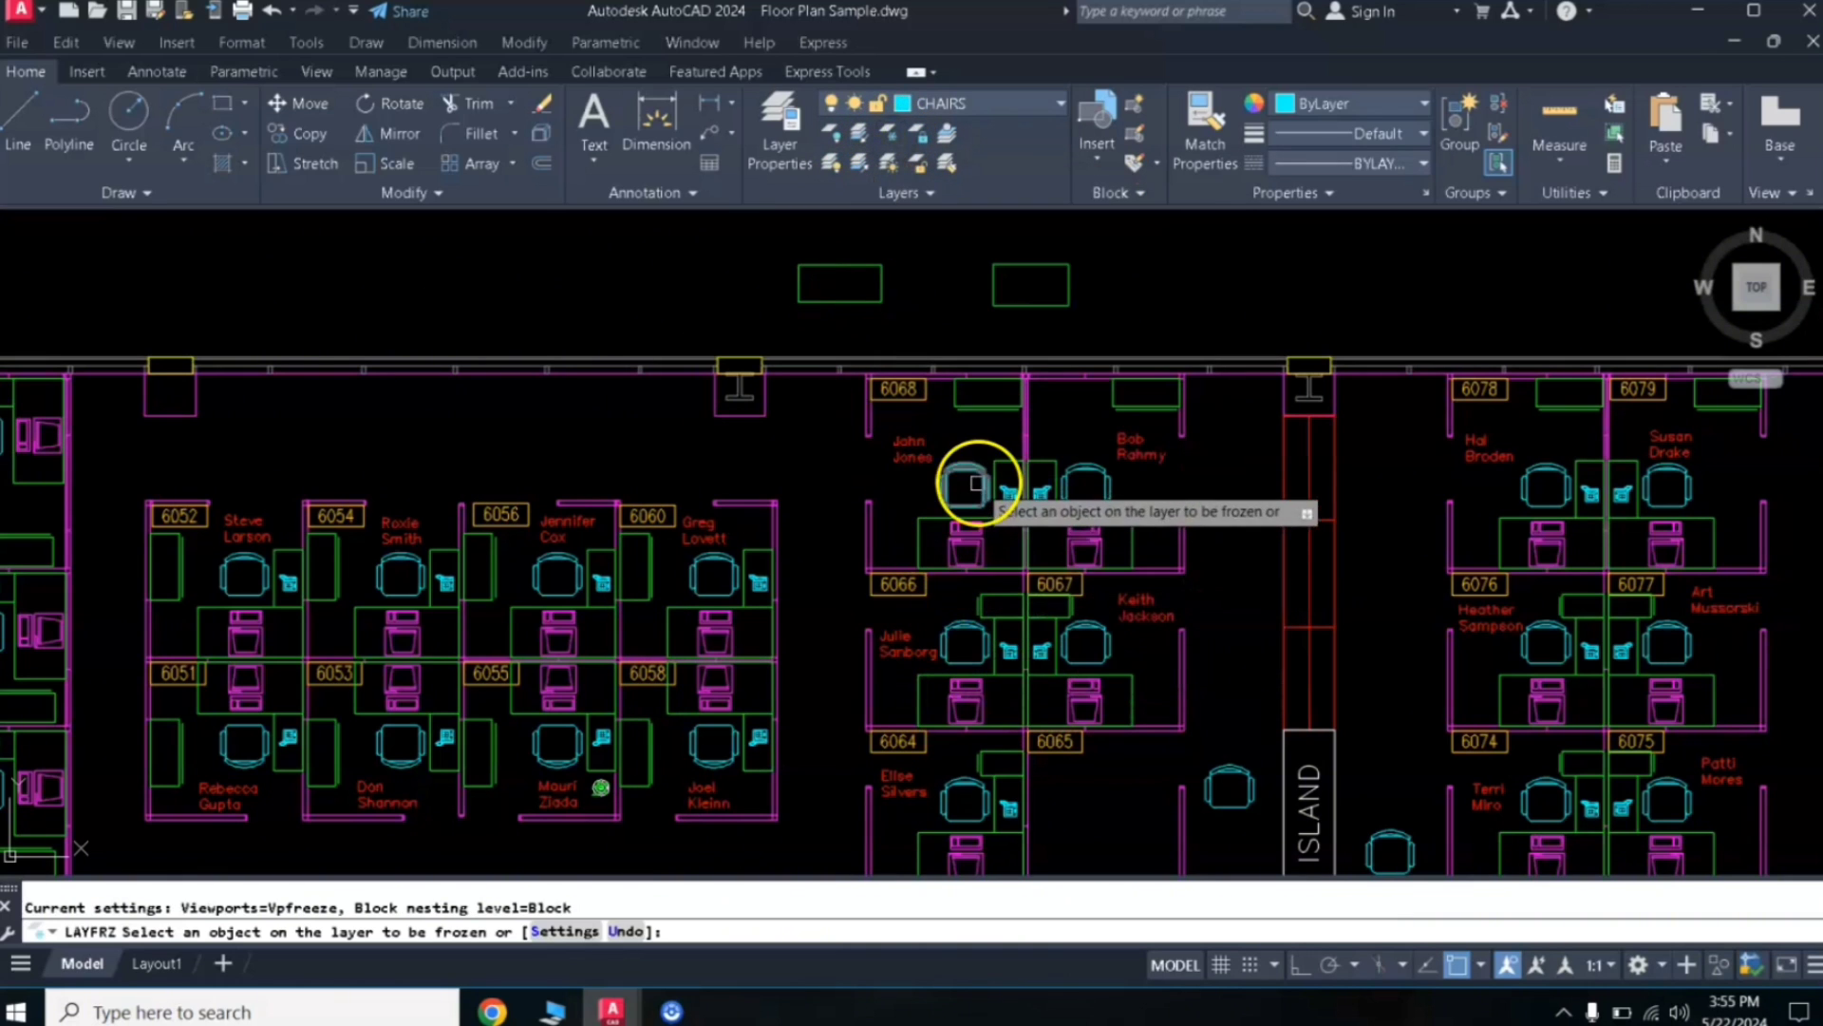
left_click(841, 301)
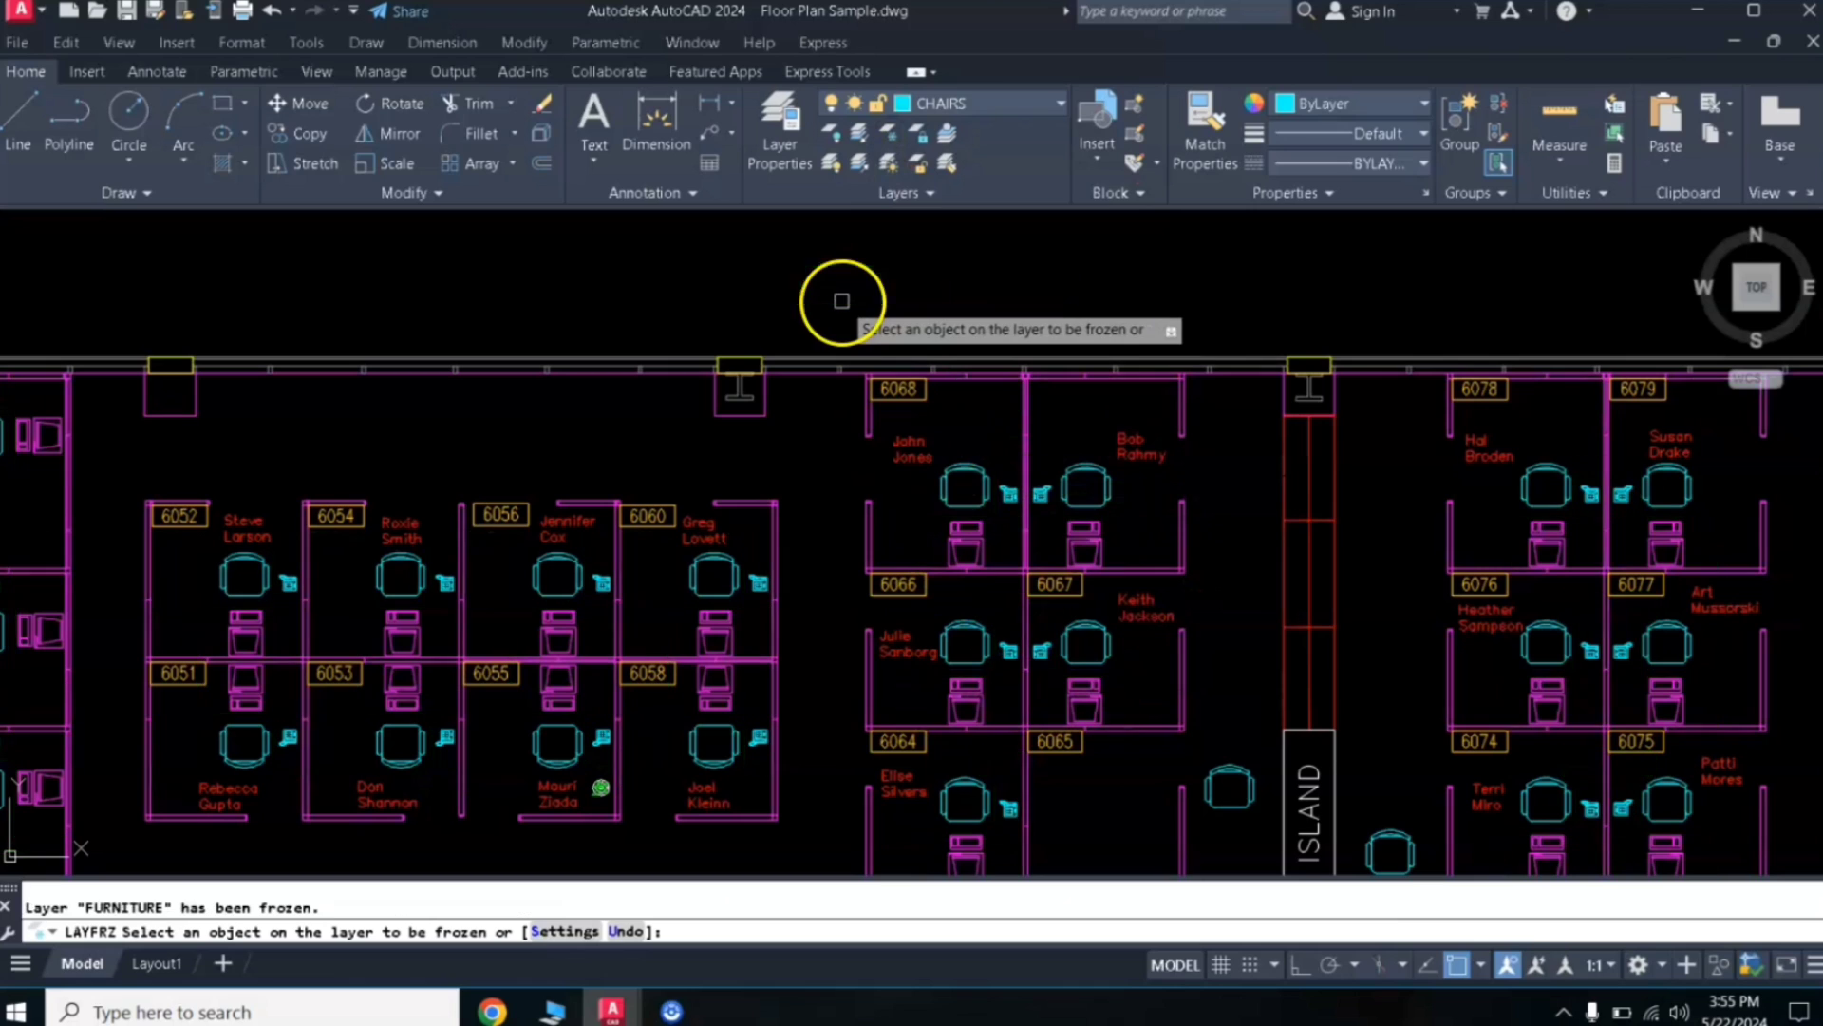
right_click(893, 287)
left_click(903, 295)
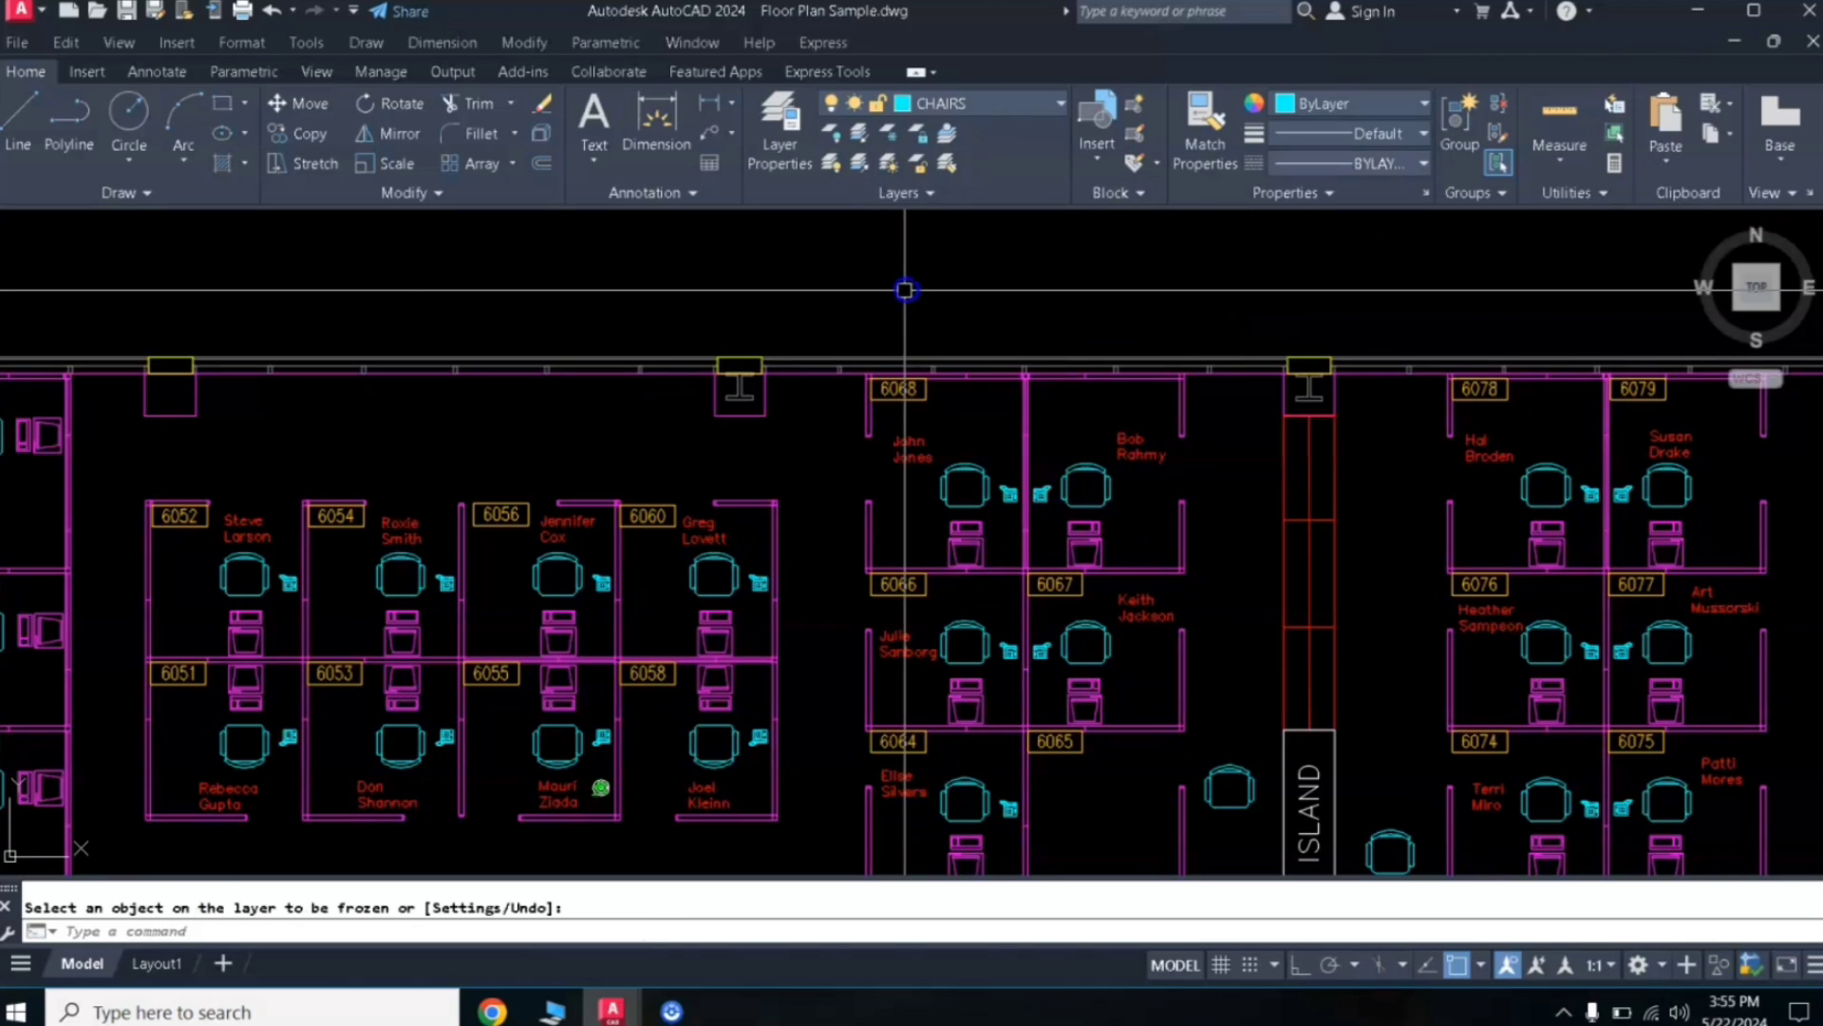
left_click(890, 180)
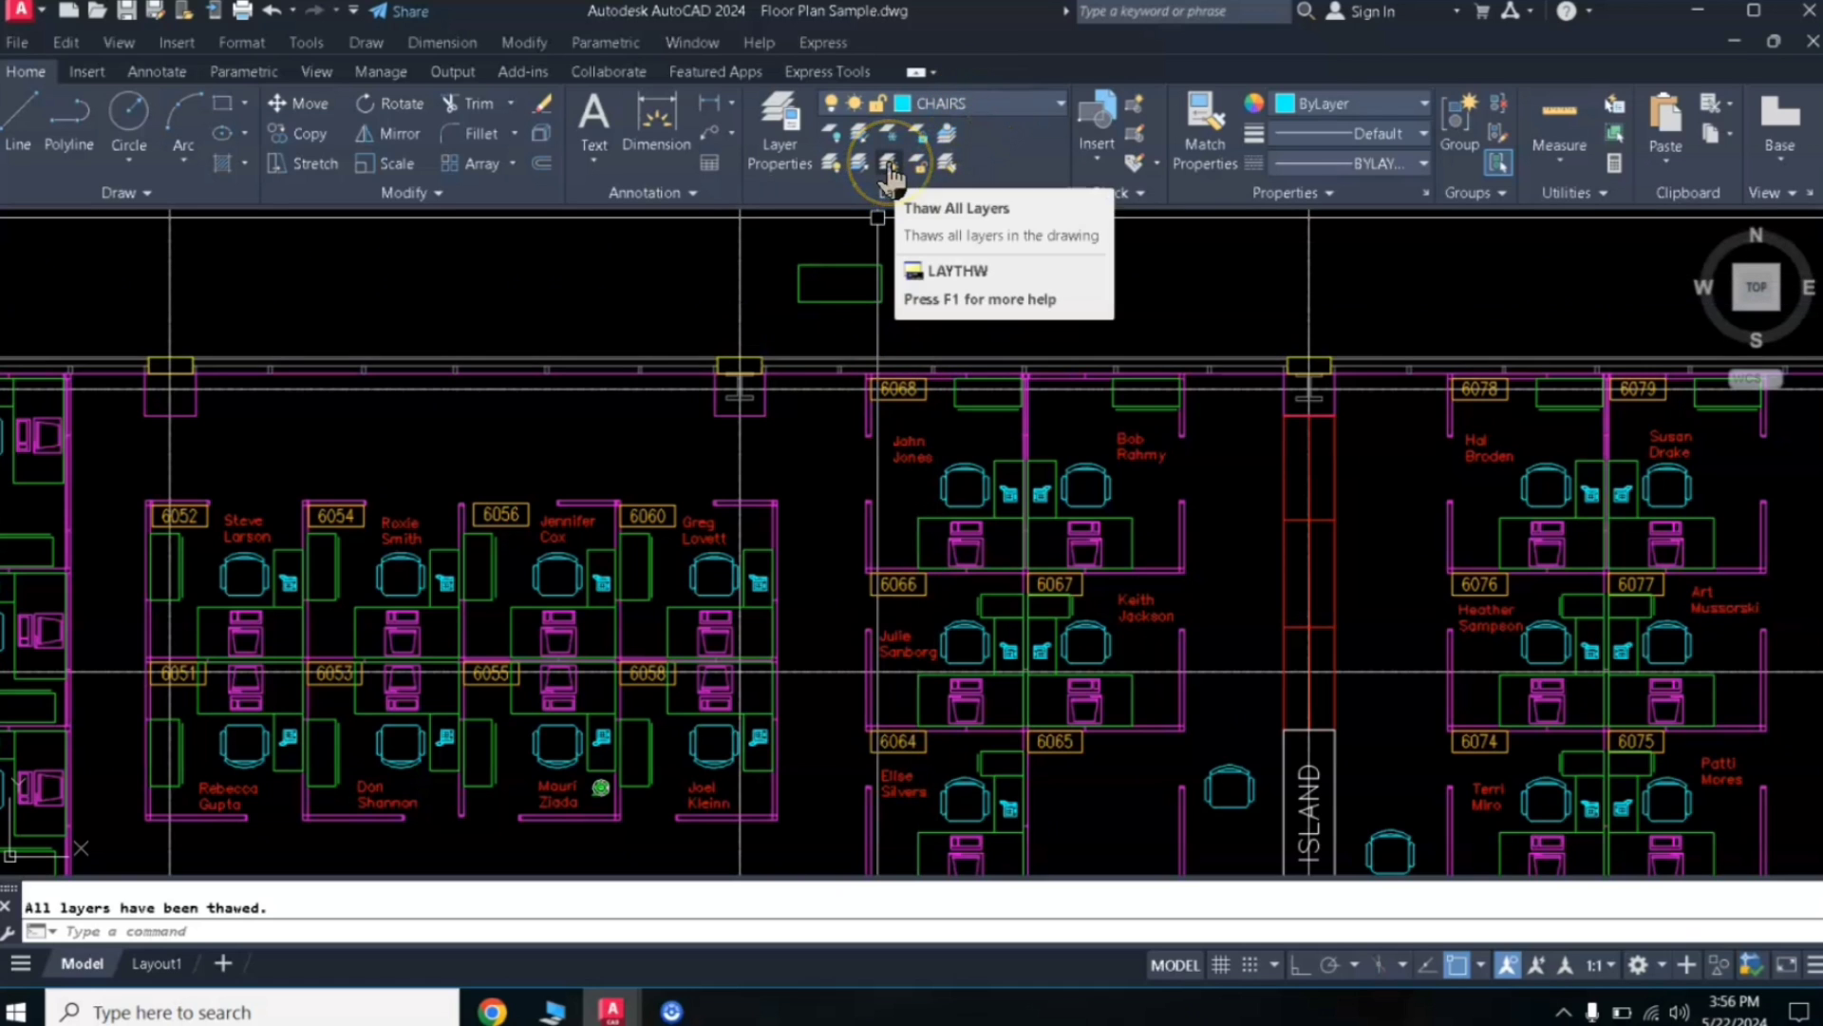
Freeze the GRID-08 and GRIDLN layers
left_click(930, 100)
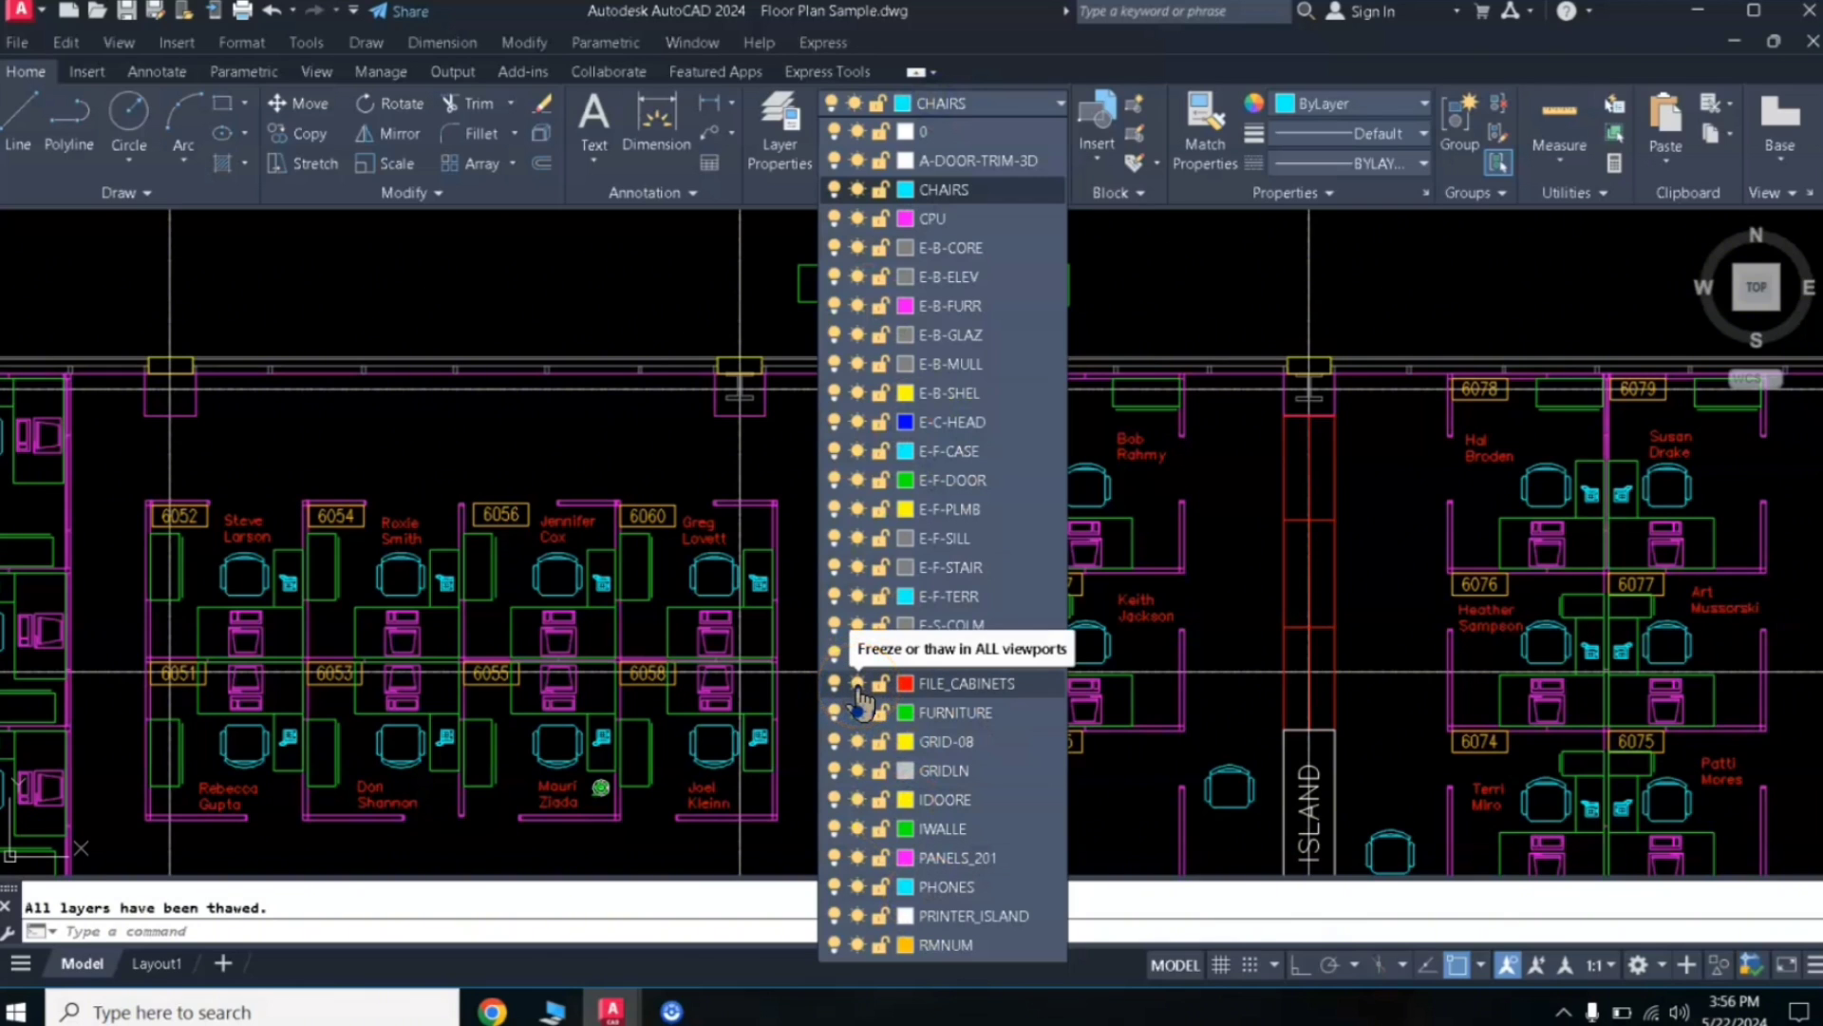
left_click(871, 745)
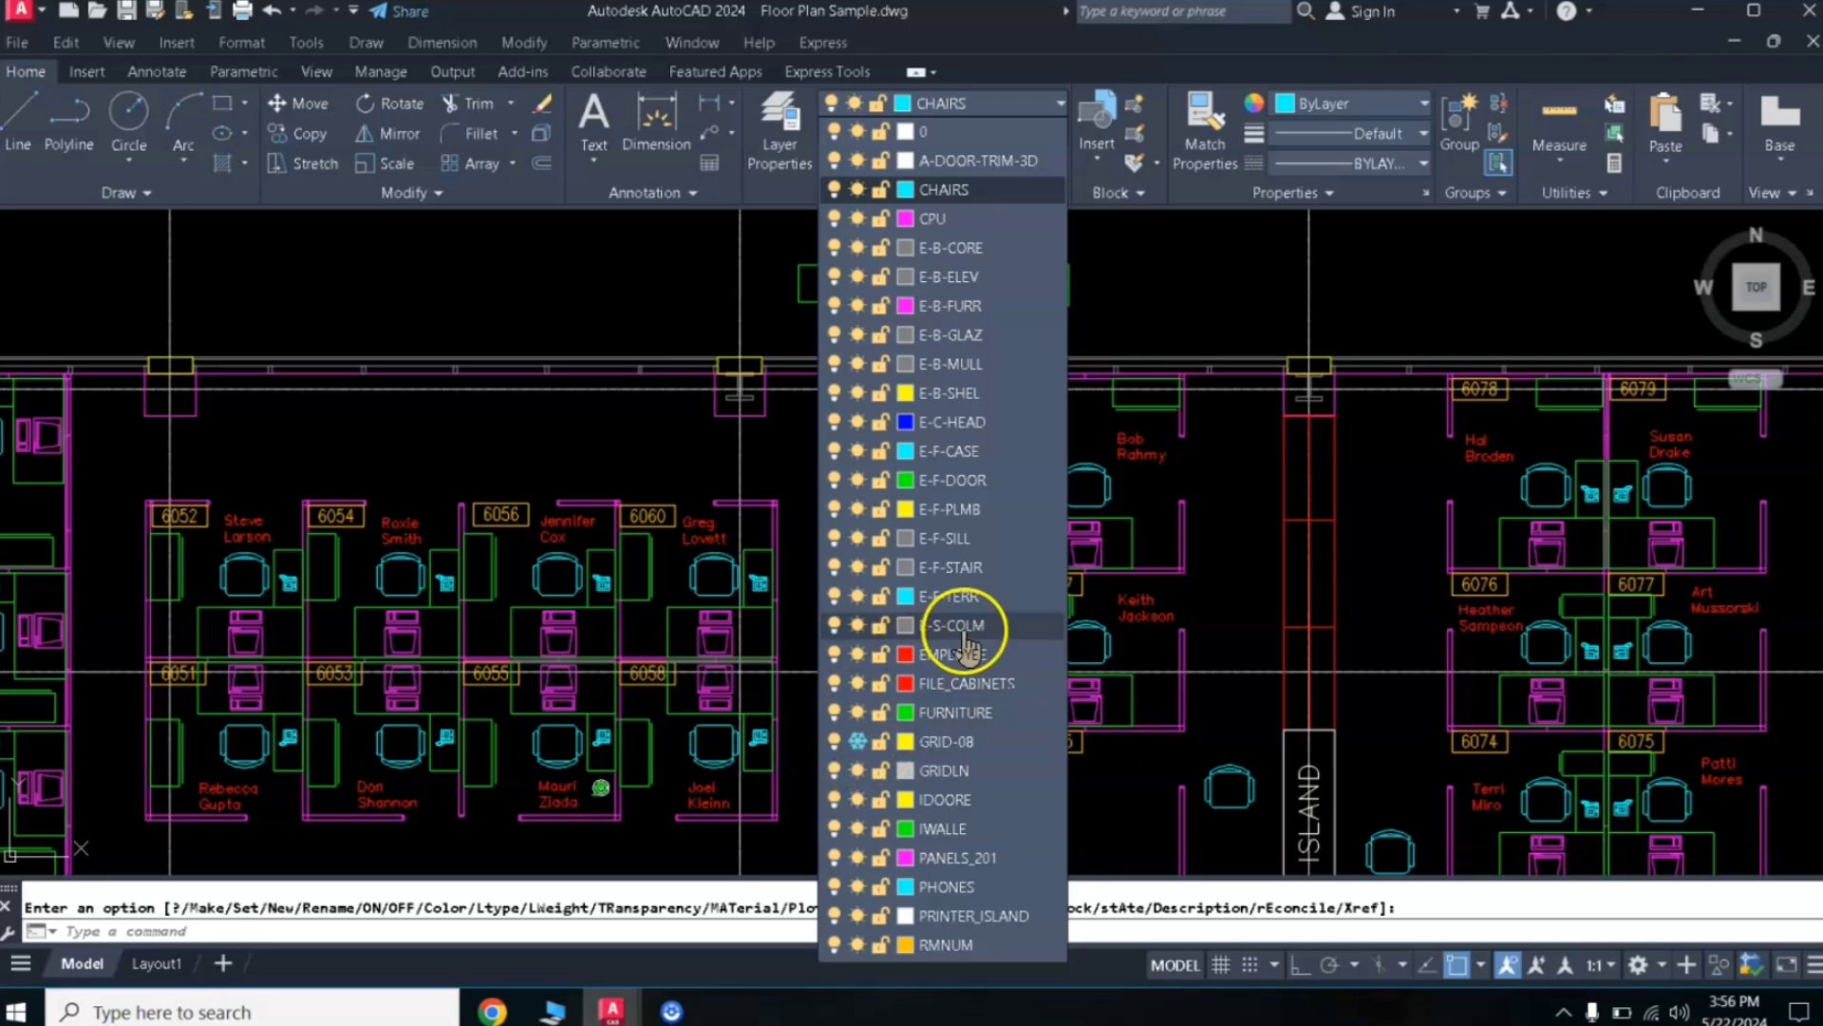
left_click(860, 771)
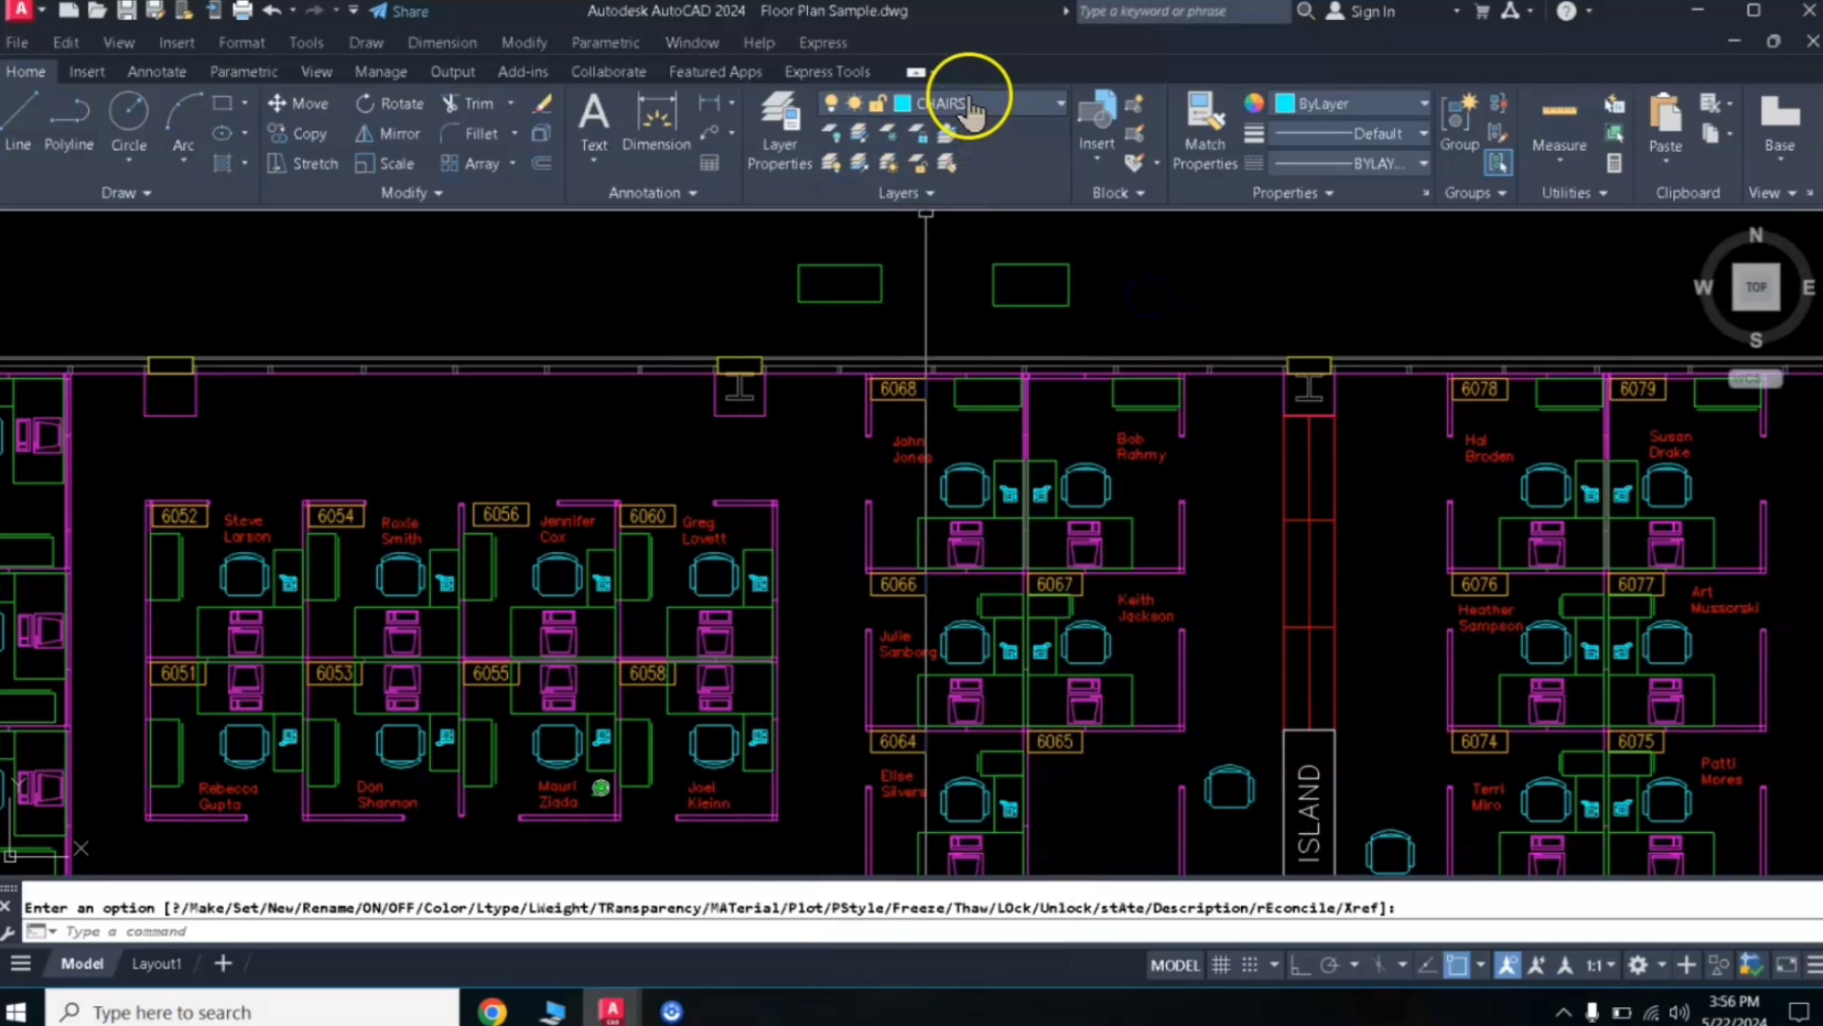
Isolate the EMPLOYEE layer by picking the employee name text in the cubicle directly east of cubicle 6068
left_click(969, 102)
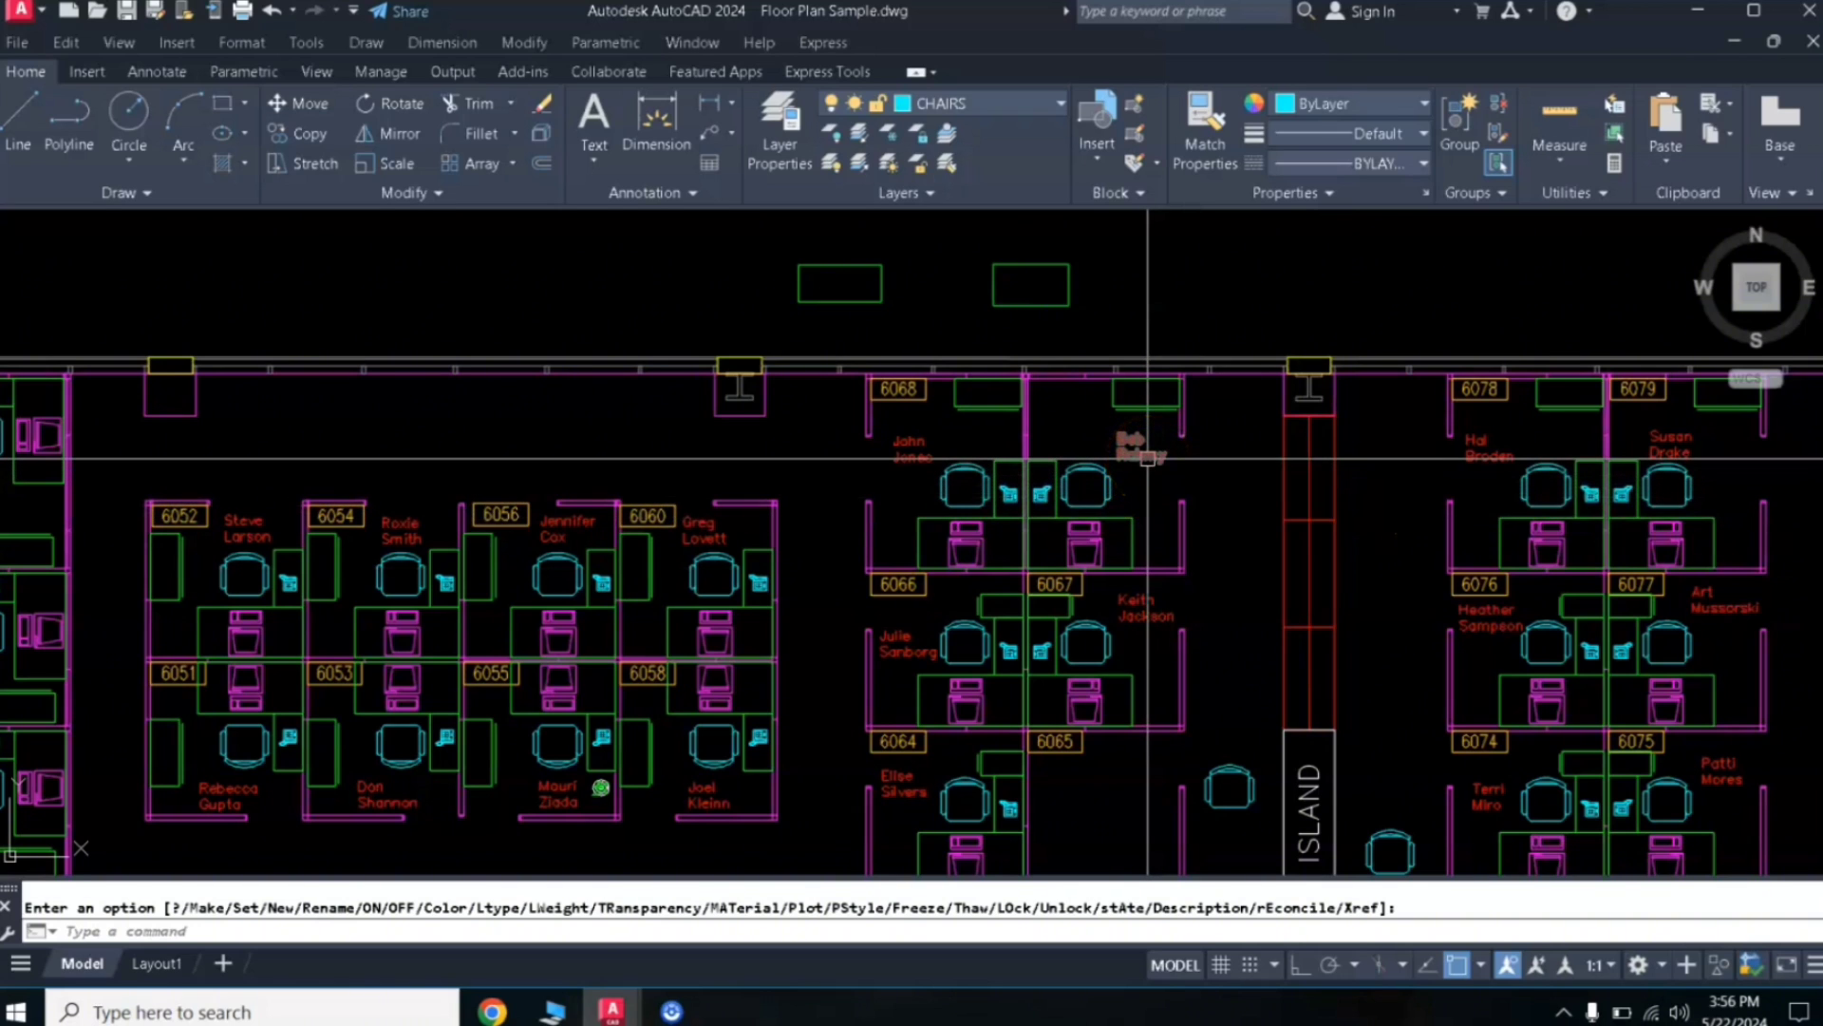
mouse_move(1147, 458)
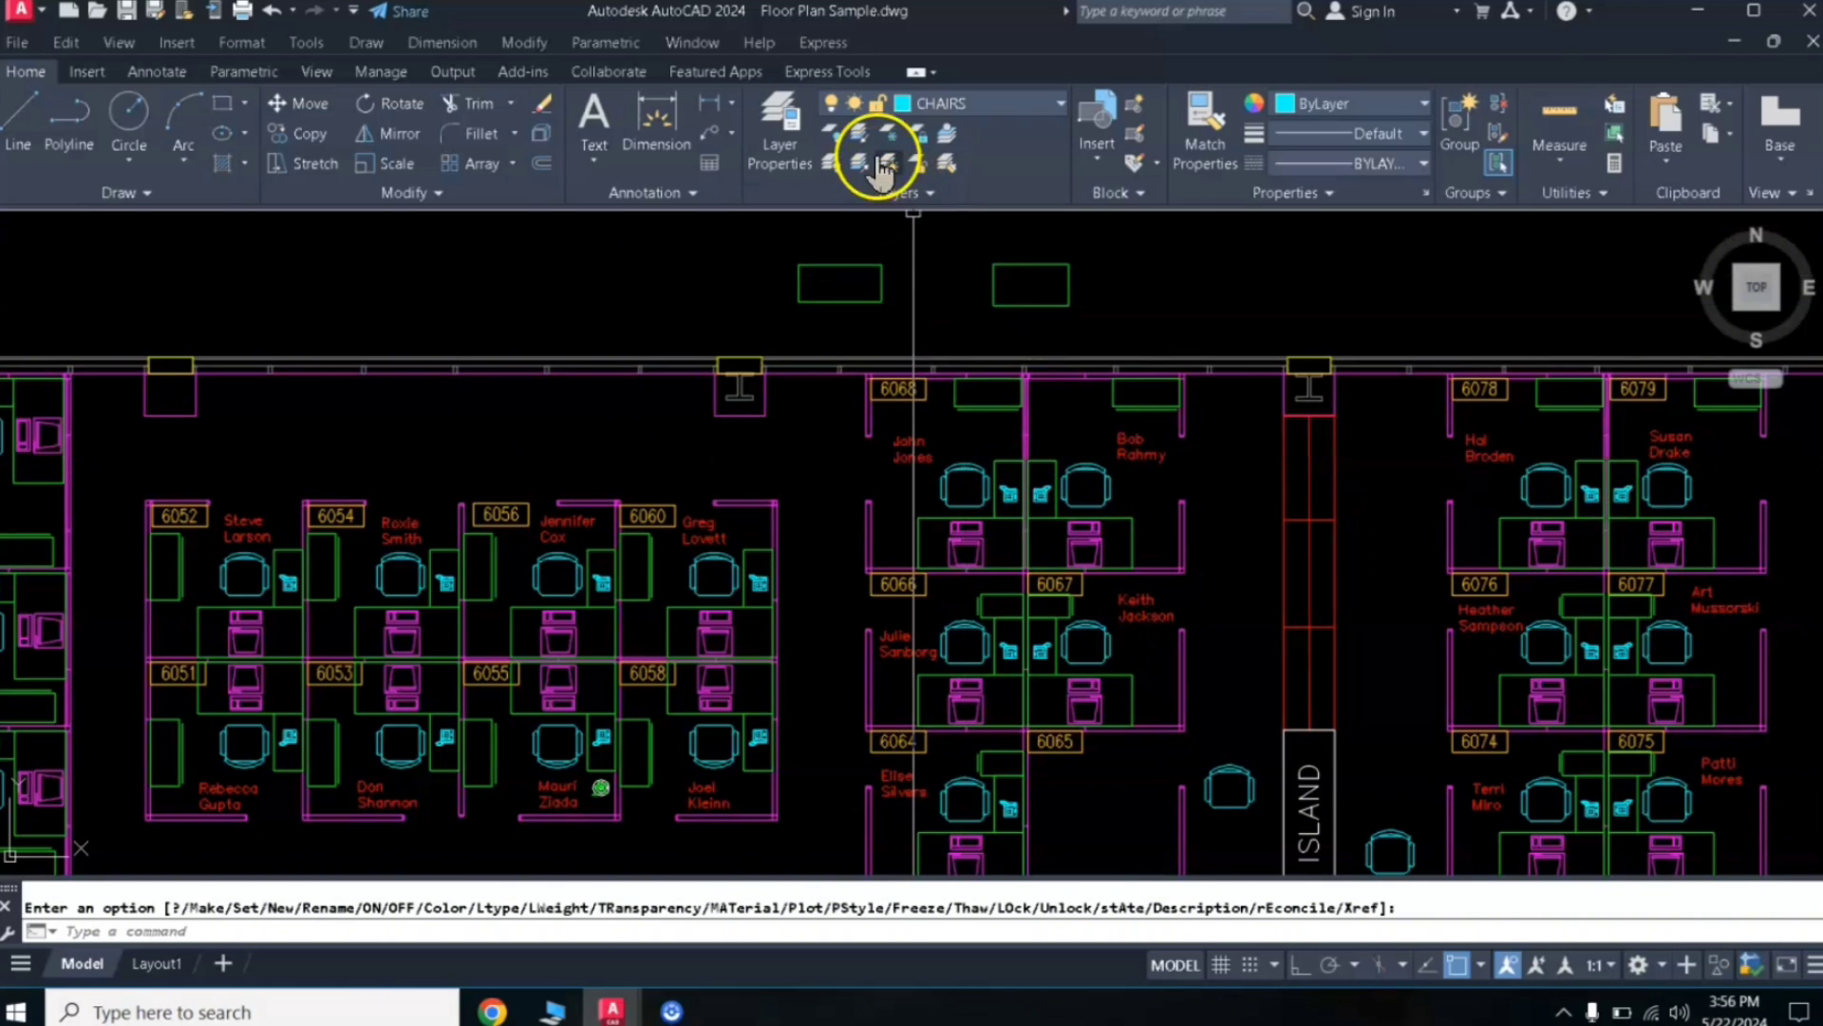
left_click(858, 133)
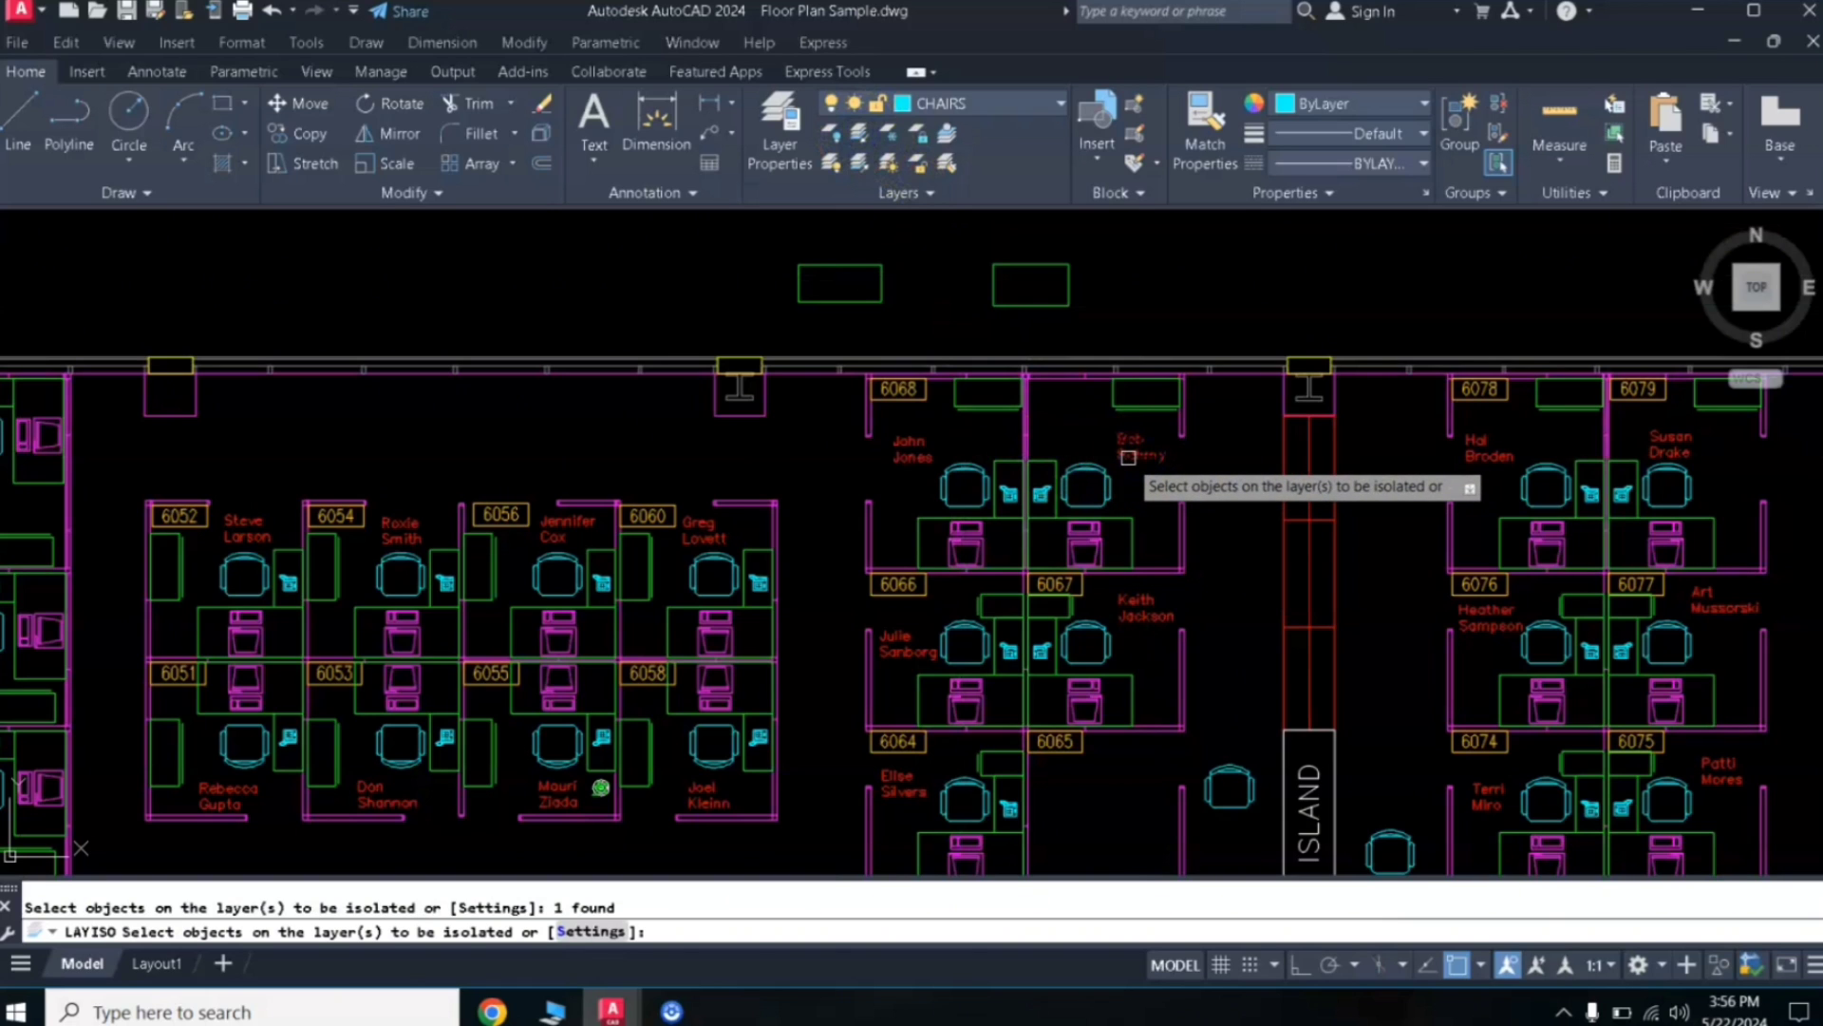
key("Return")
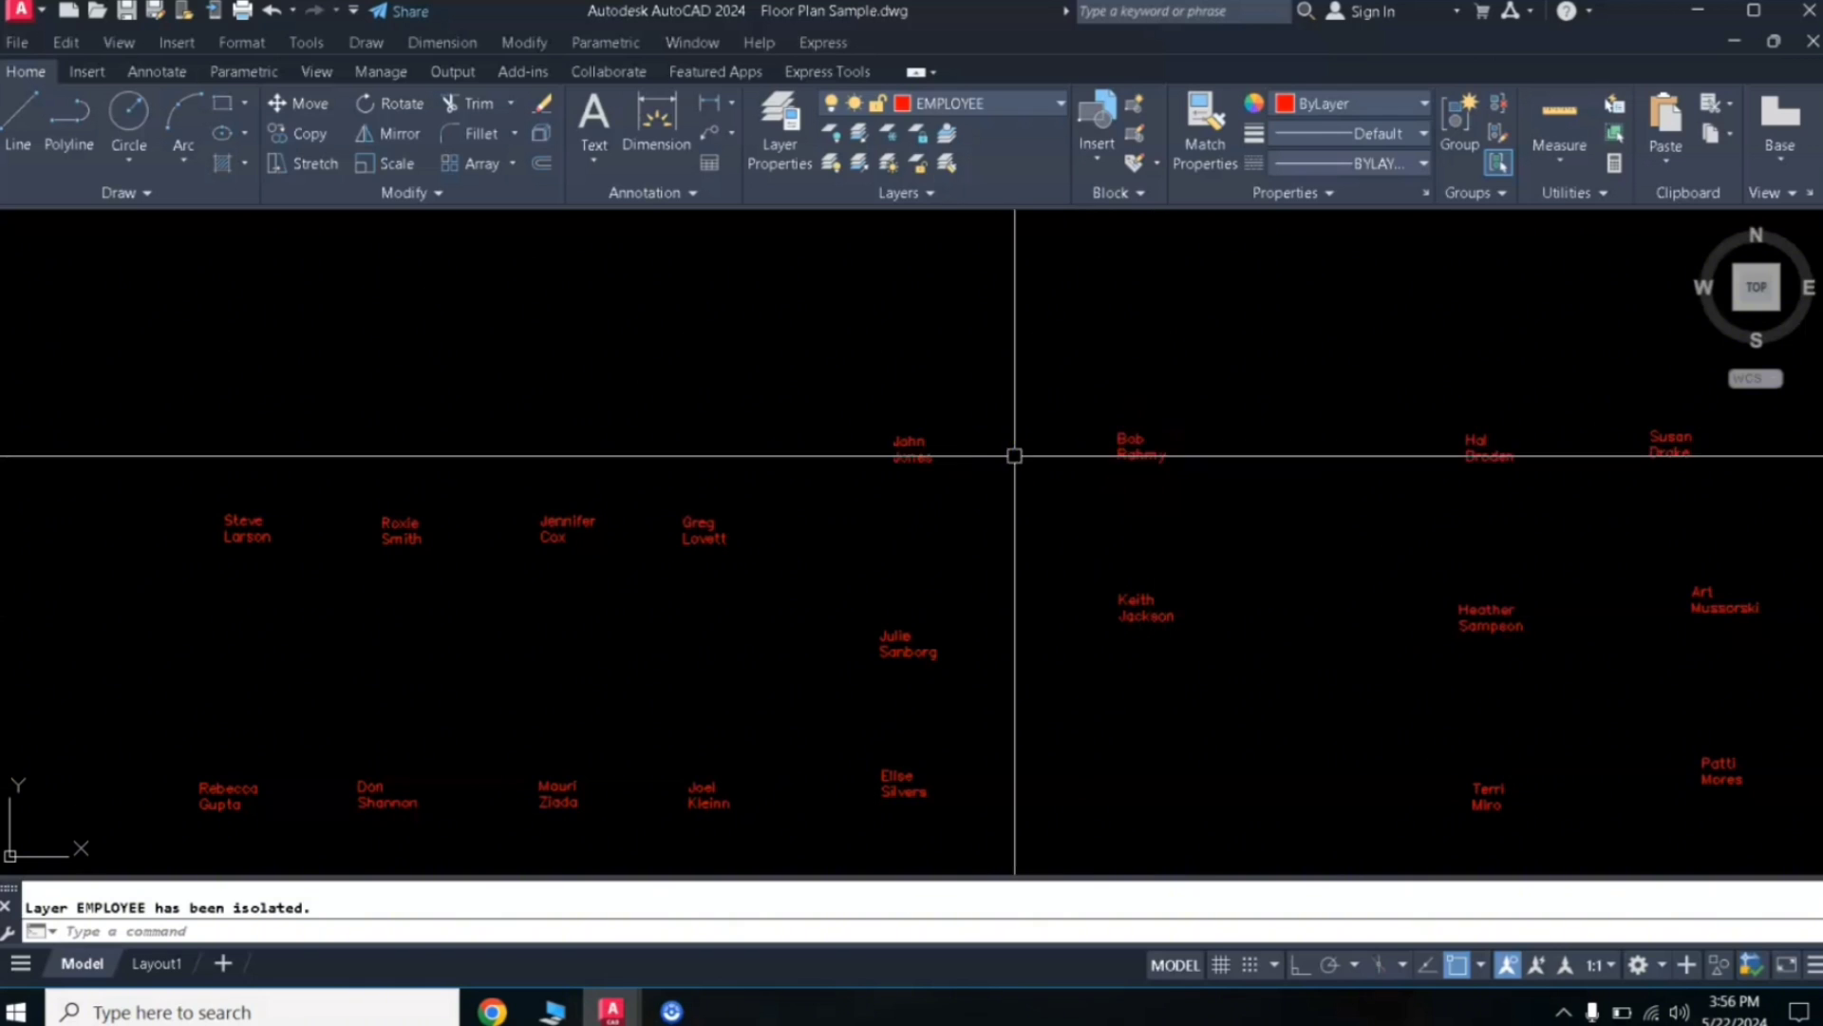
Restore all layers hidden by the layer isolation
scroll(1001, 460, "down", 6)
scroll(1136, 565, "up", 3)
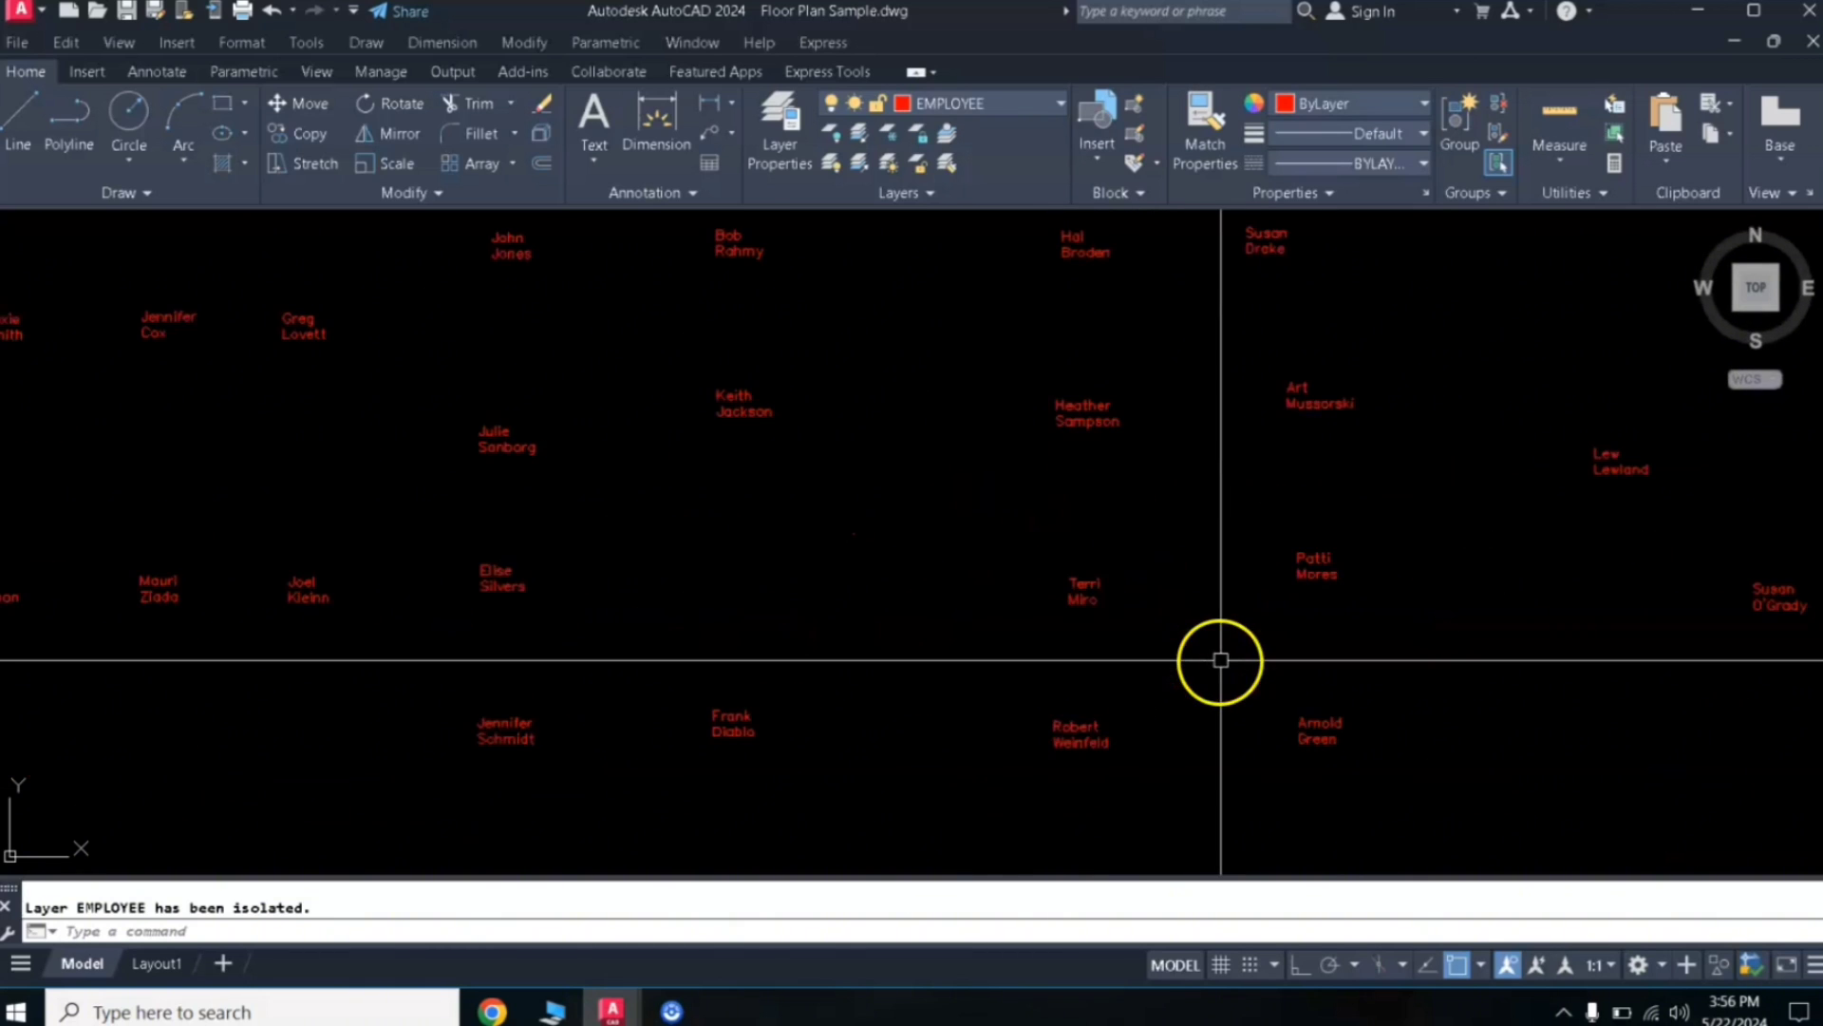
scroll(1136, 493, "down", 5)
scroll(1188, 570, "down", 2)
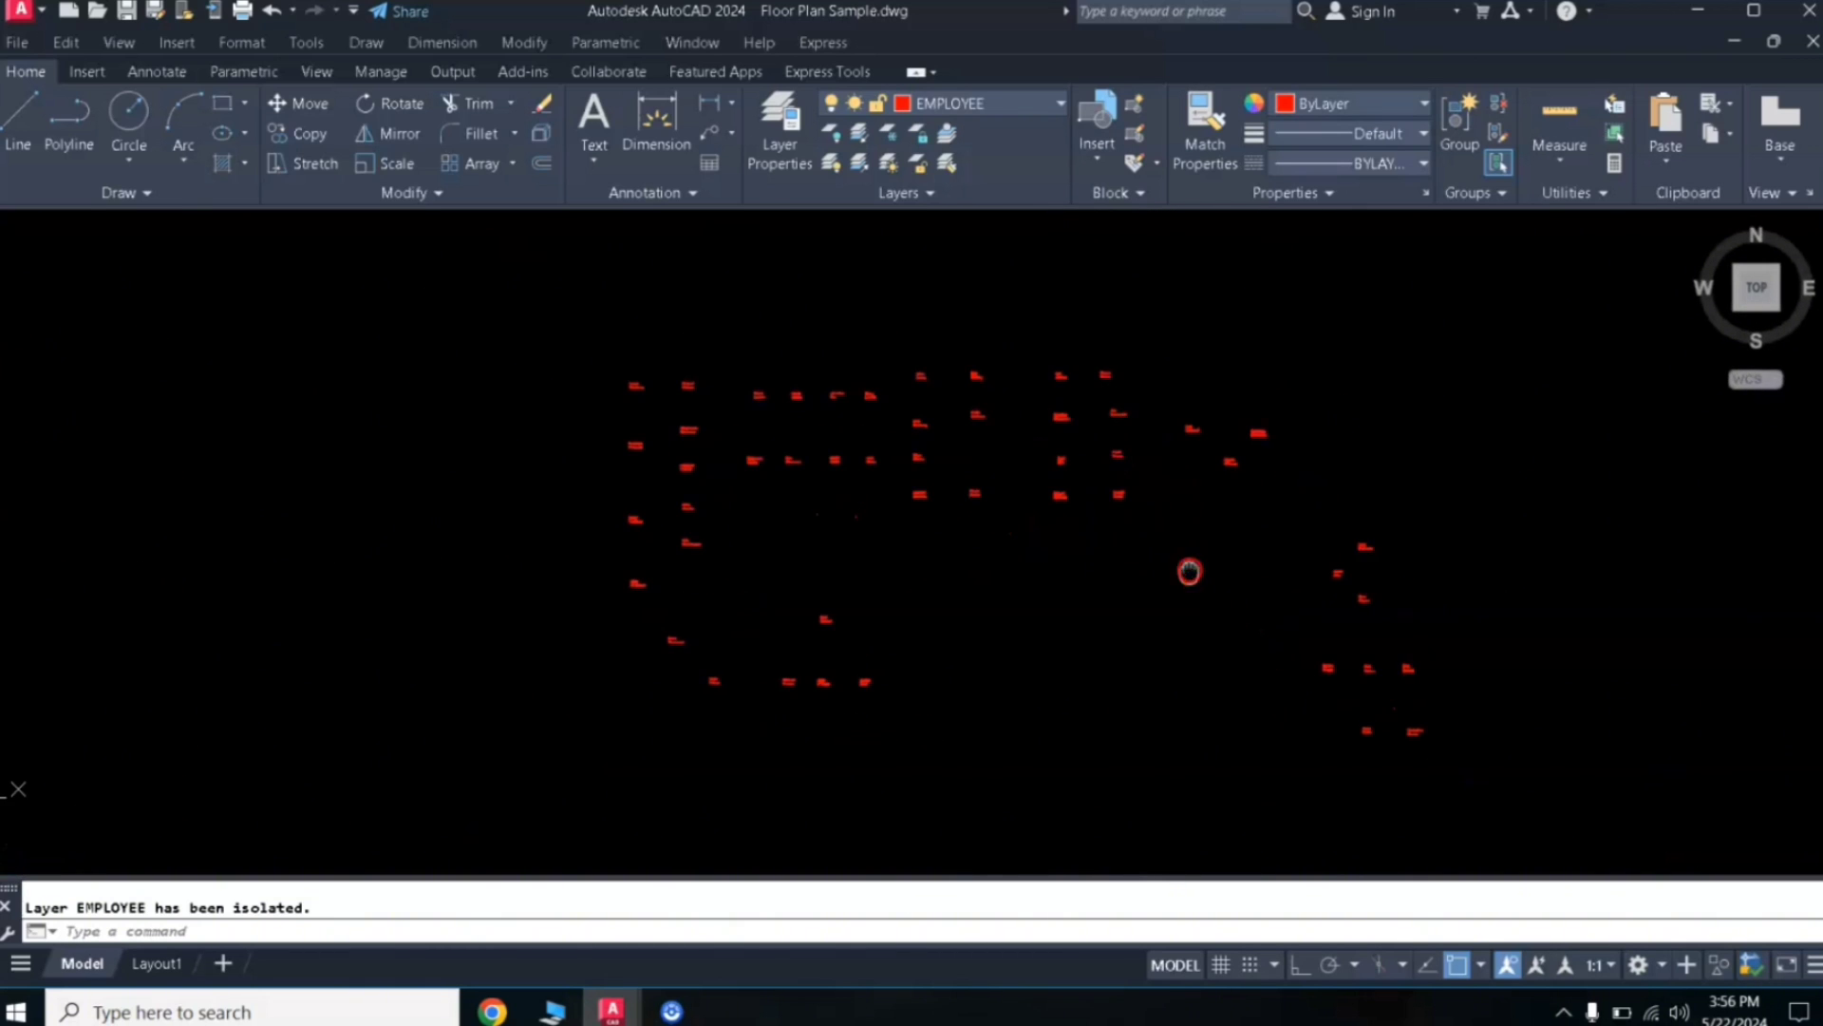
scroll(1038, 436, "up", 5)
scroll(1038, 435, "down", 3)
scroll(1048, 432, "up", 2)
middle_click_drag(1048, 432, 1018, 480)
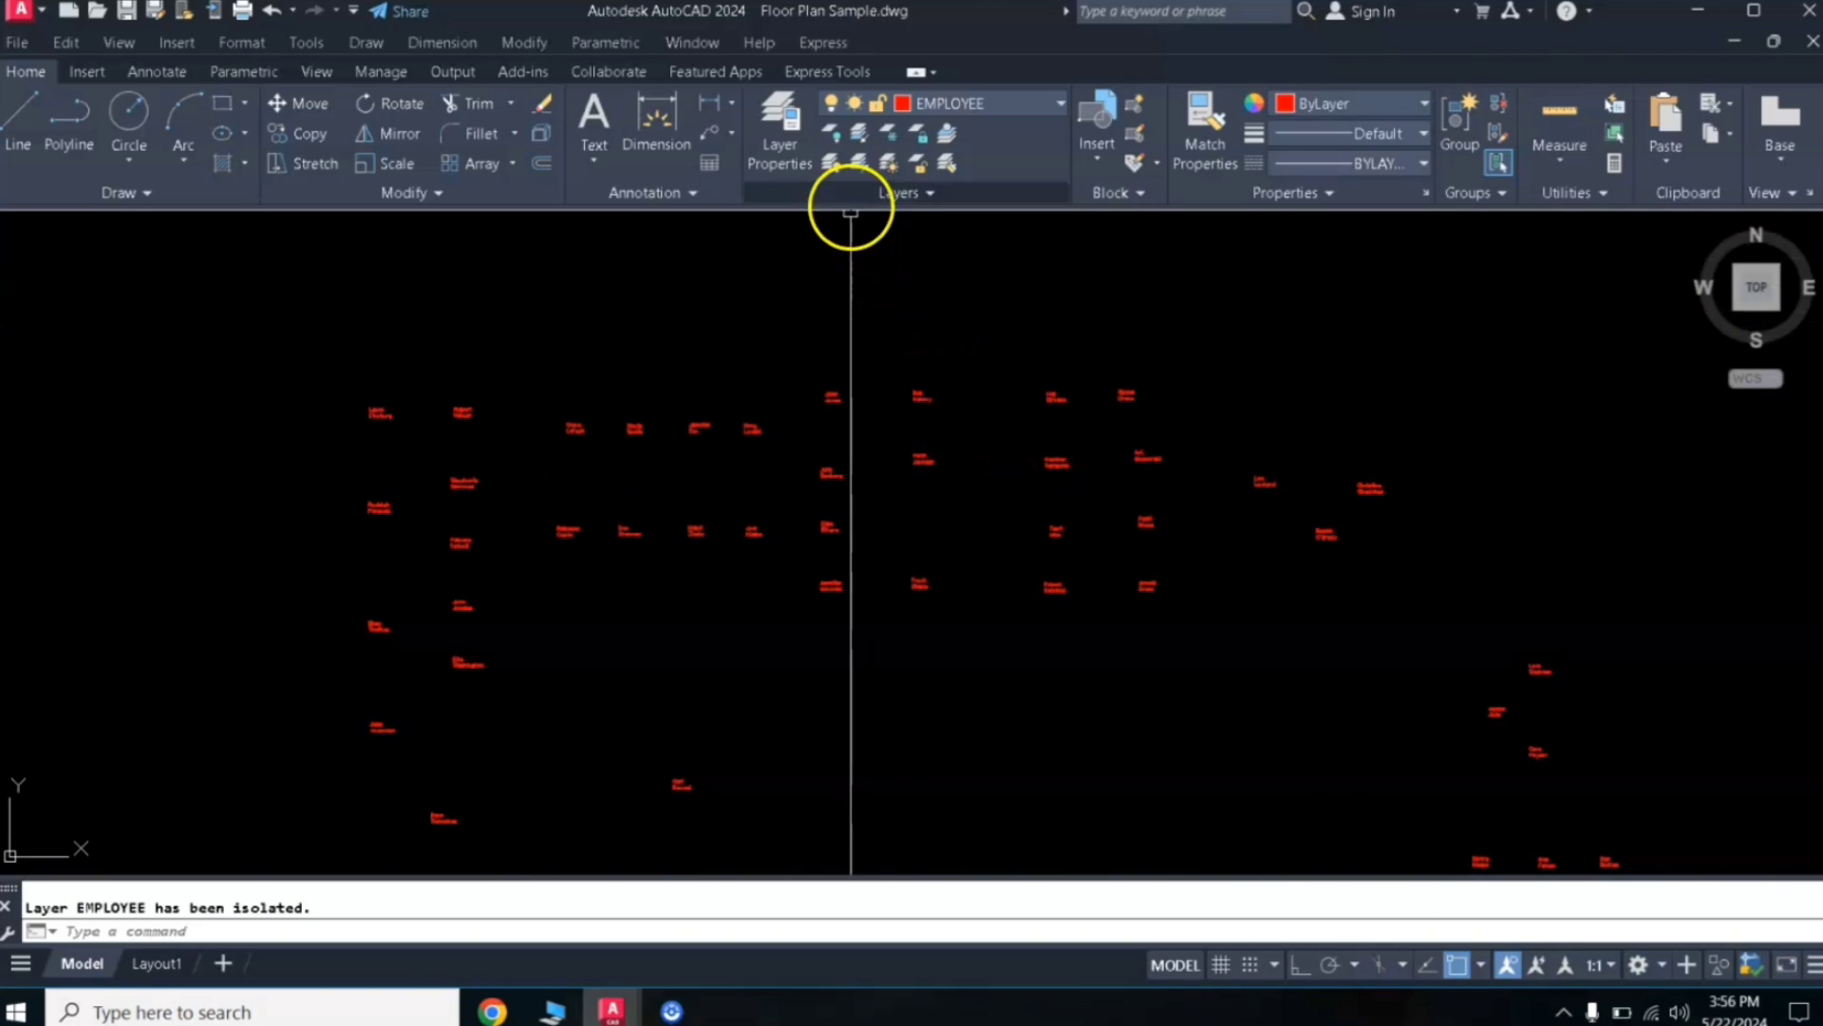
left_click(861, 163)
scroll(861, 346, "up", 3)
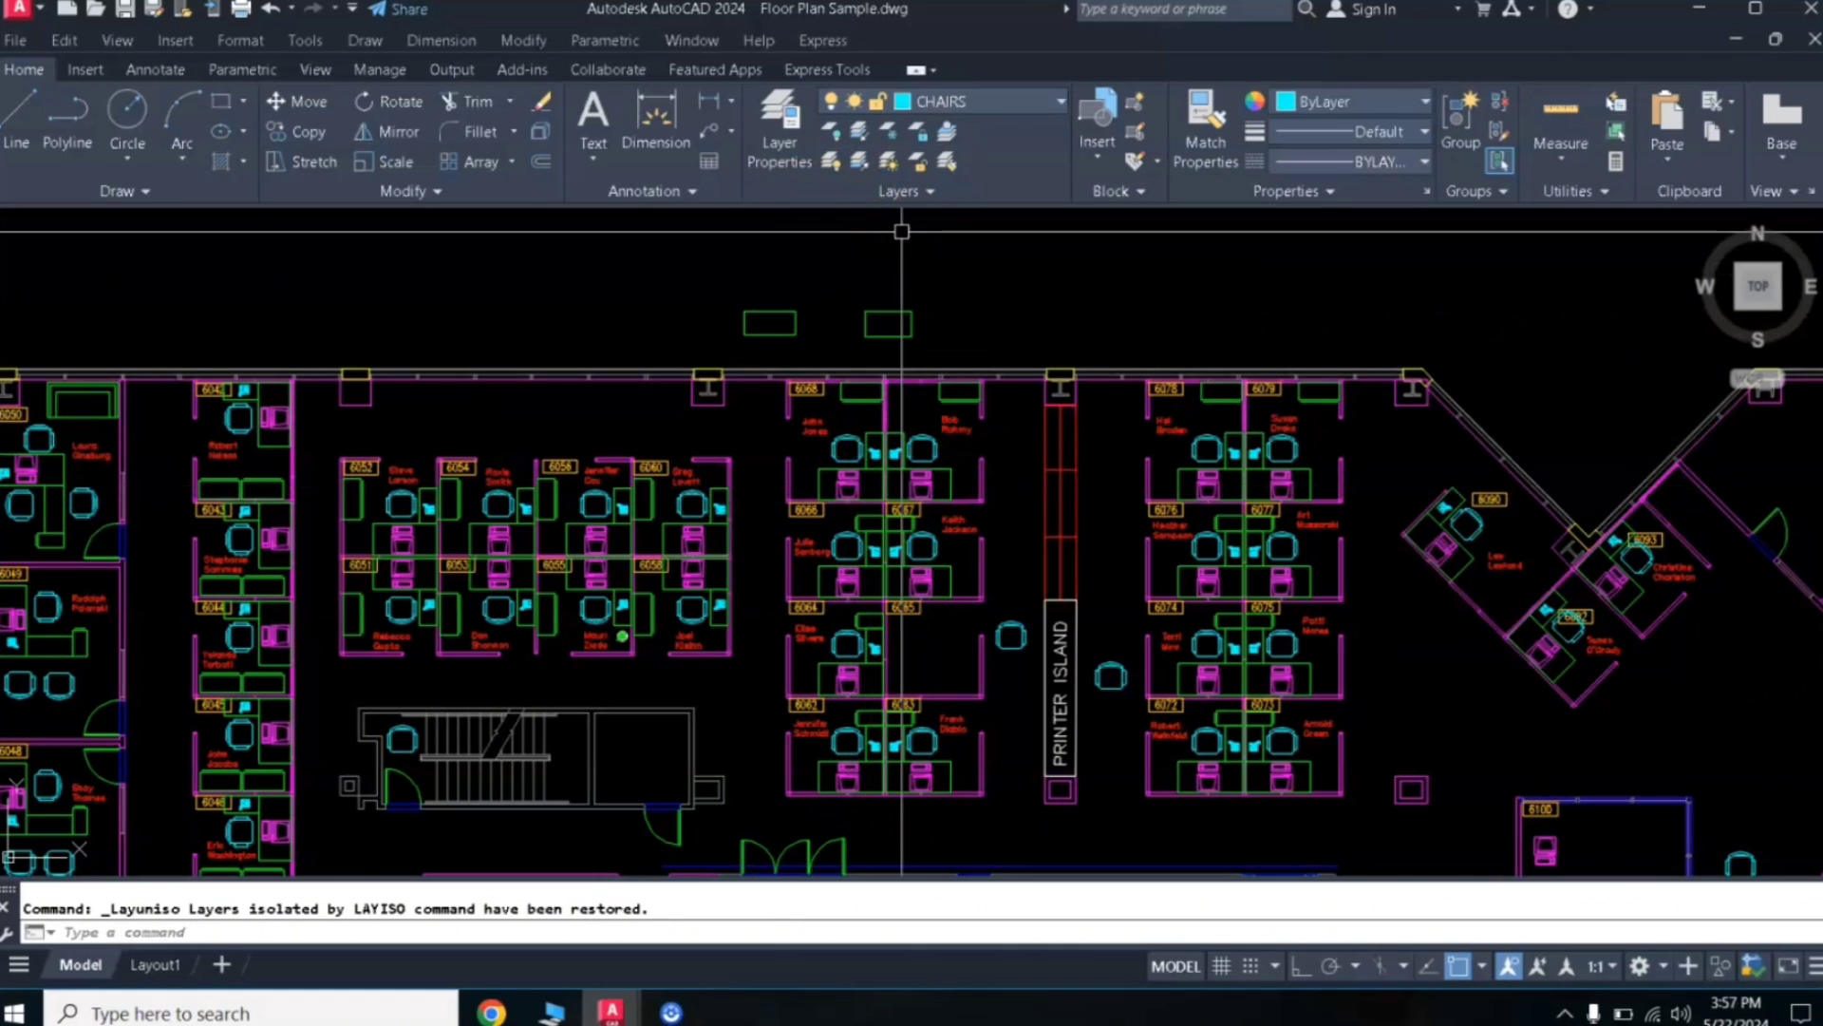
Turn off the FURNITURE layer by its layer name without picking an object, and turn it on again
left_click(966, 104)
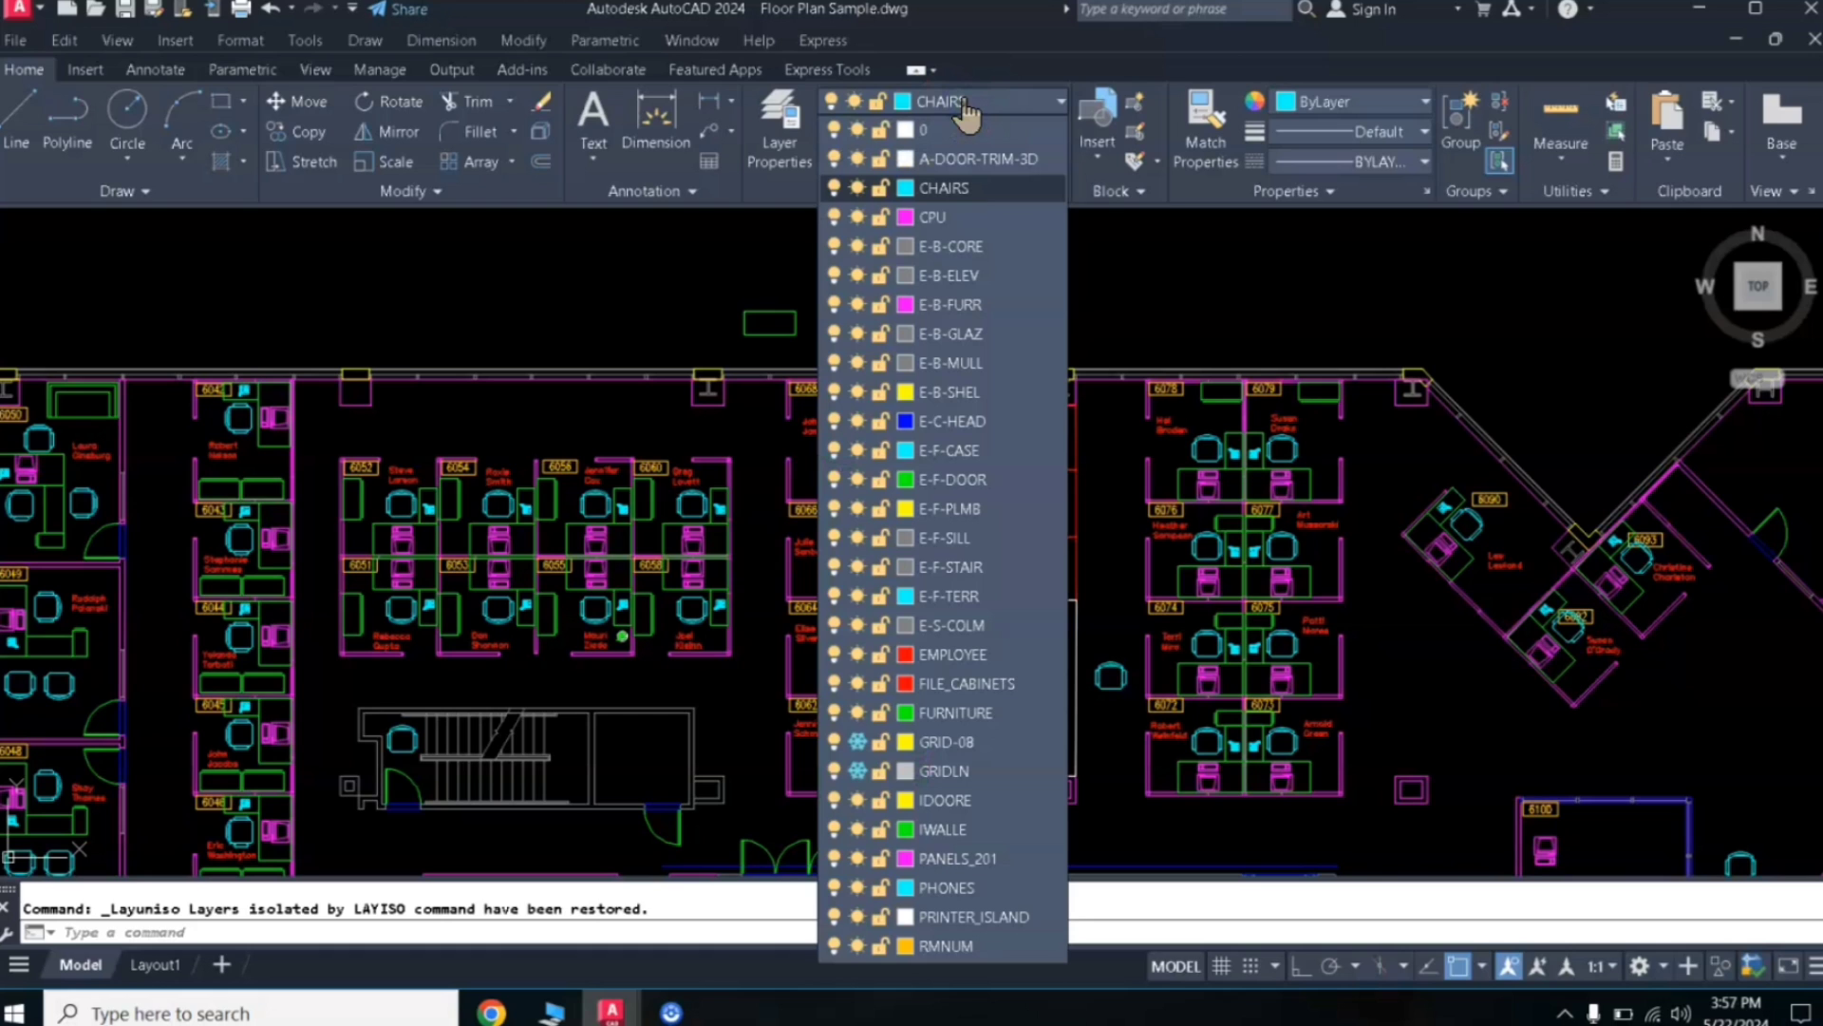
left_click(833, 714)
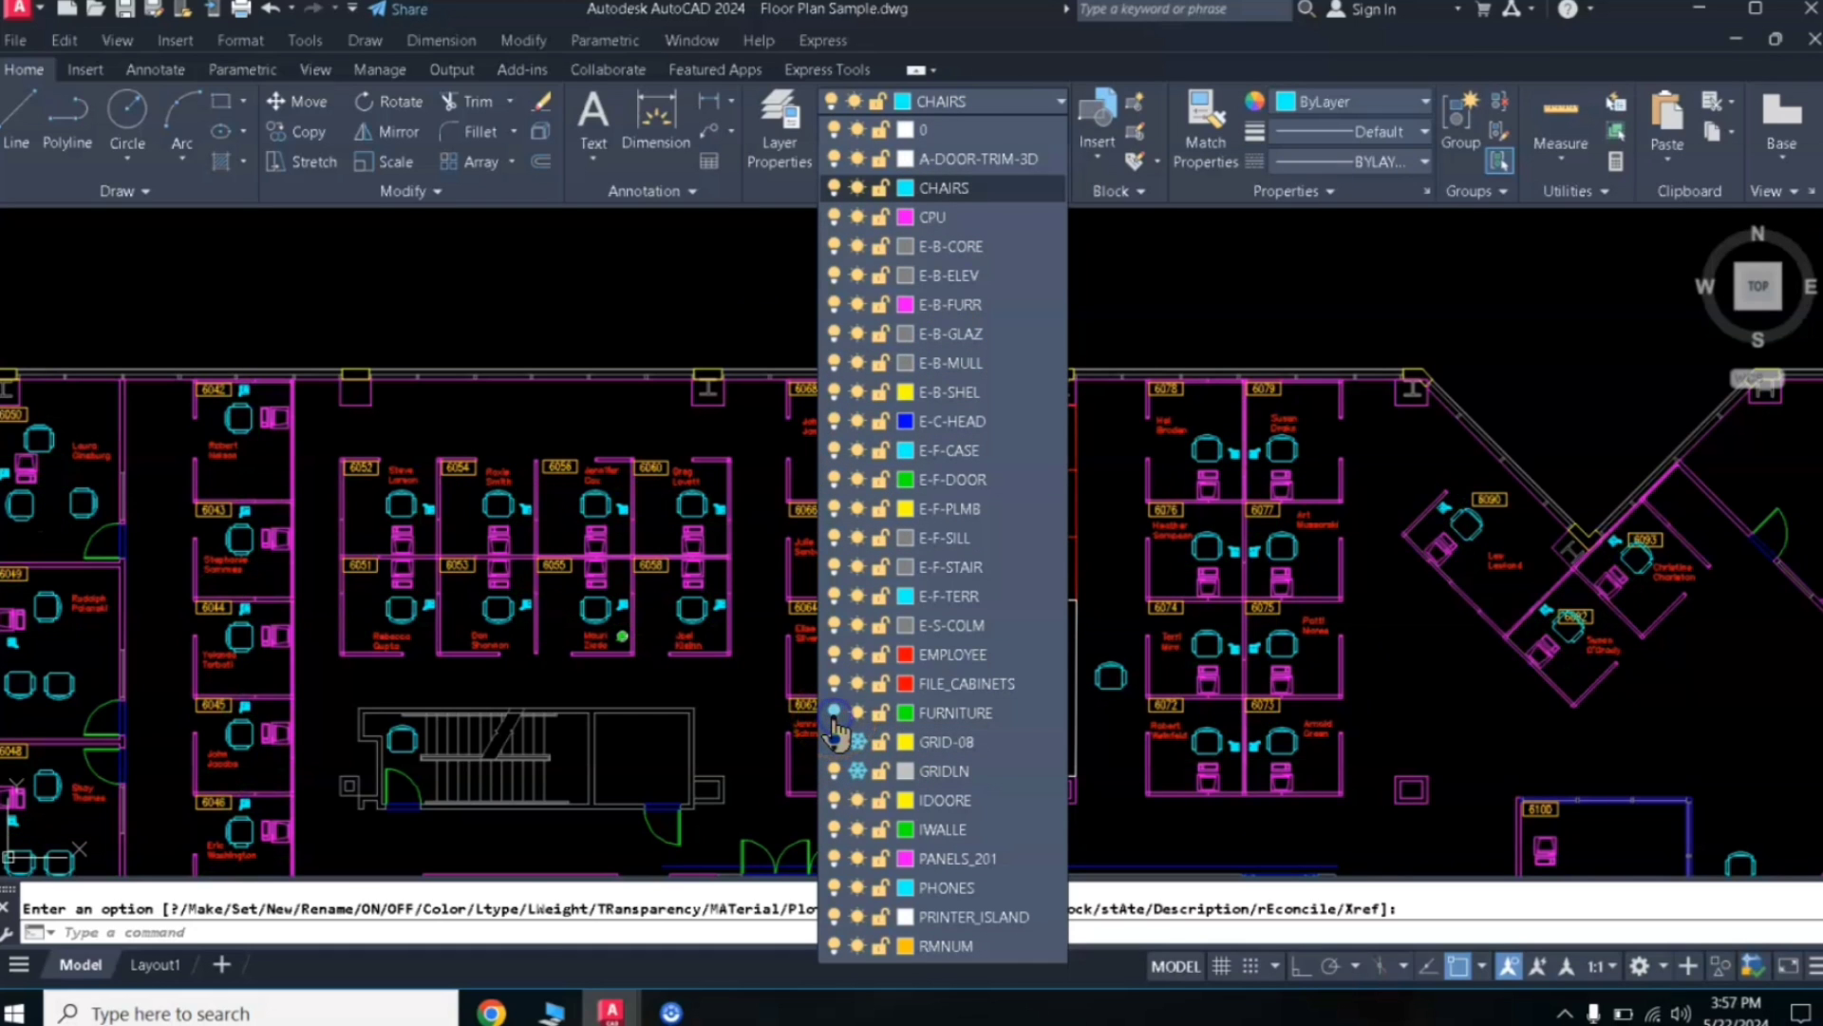
left_click(1272, 346)
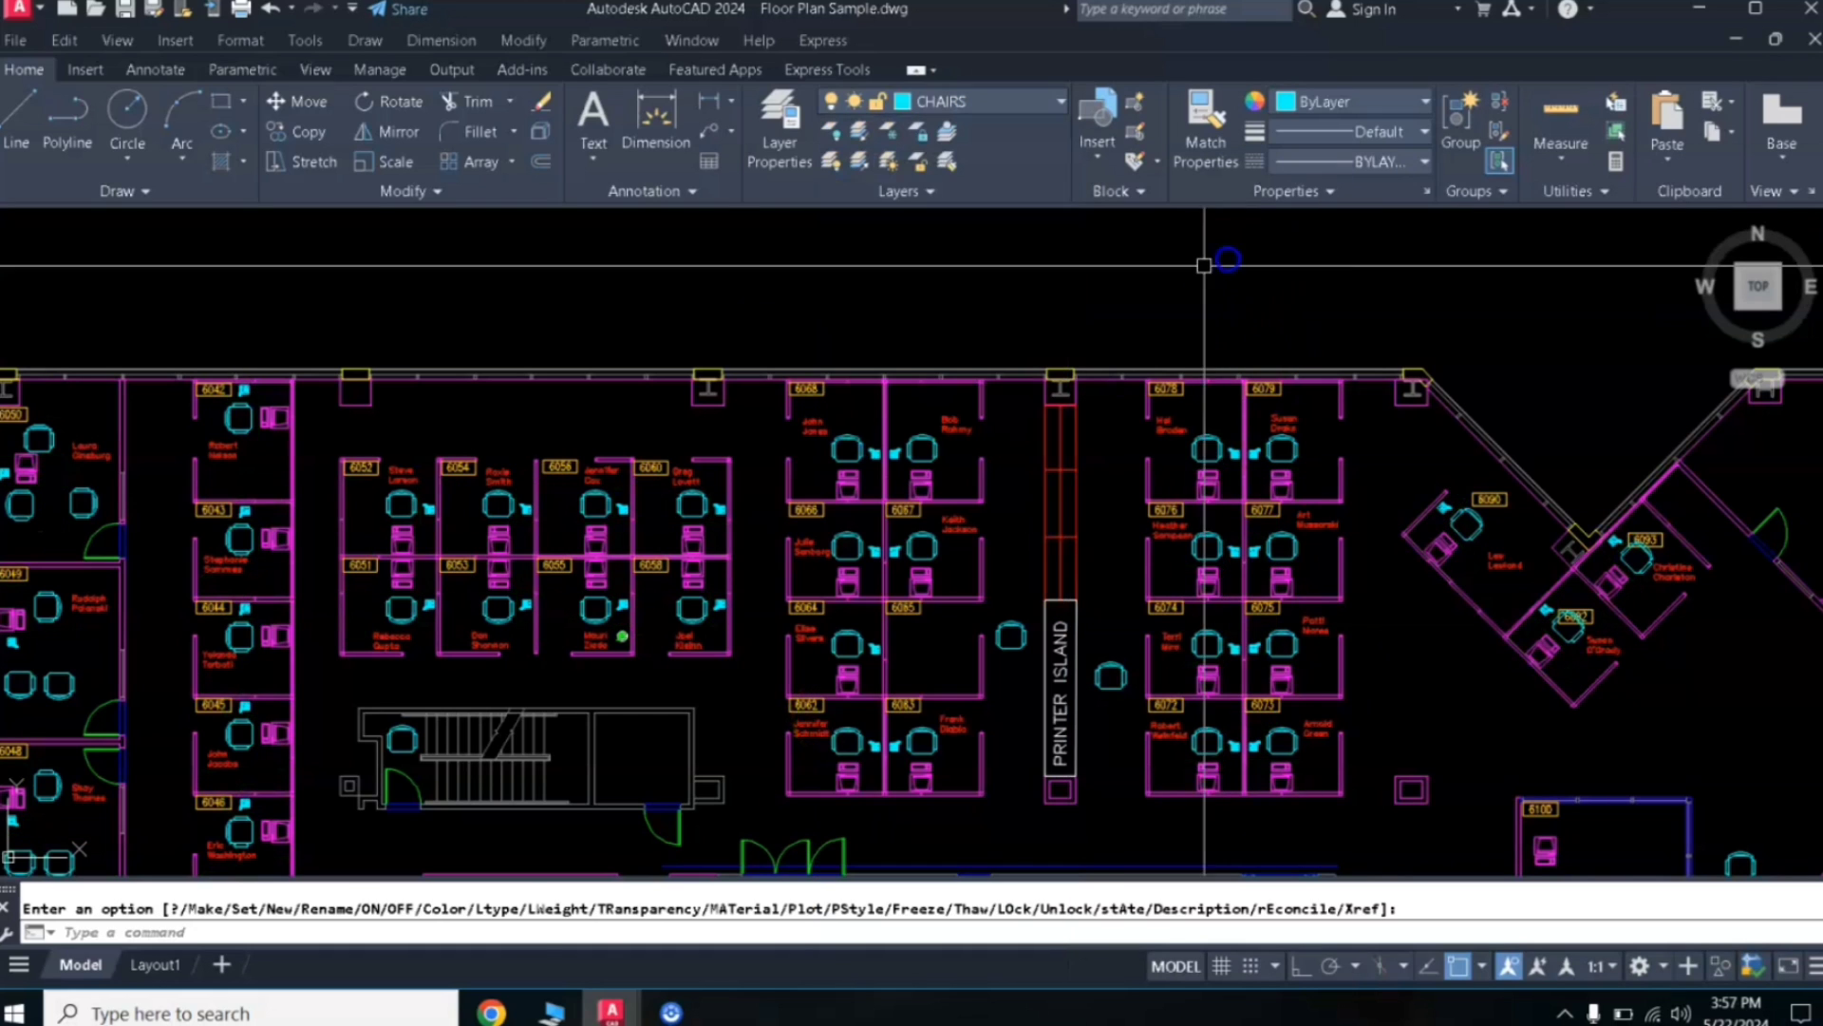
left_click(981, 104)
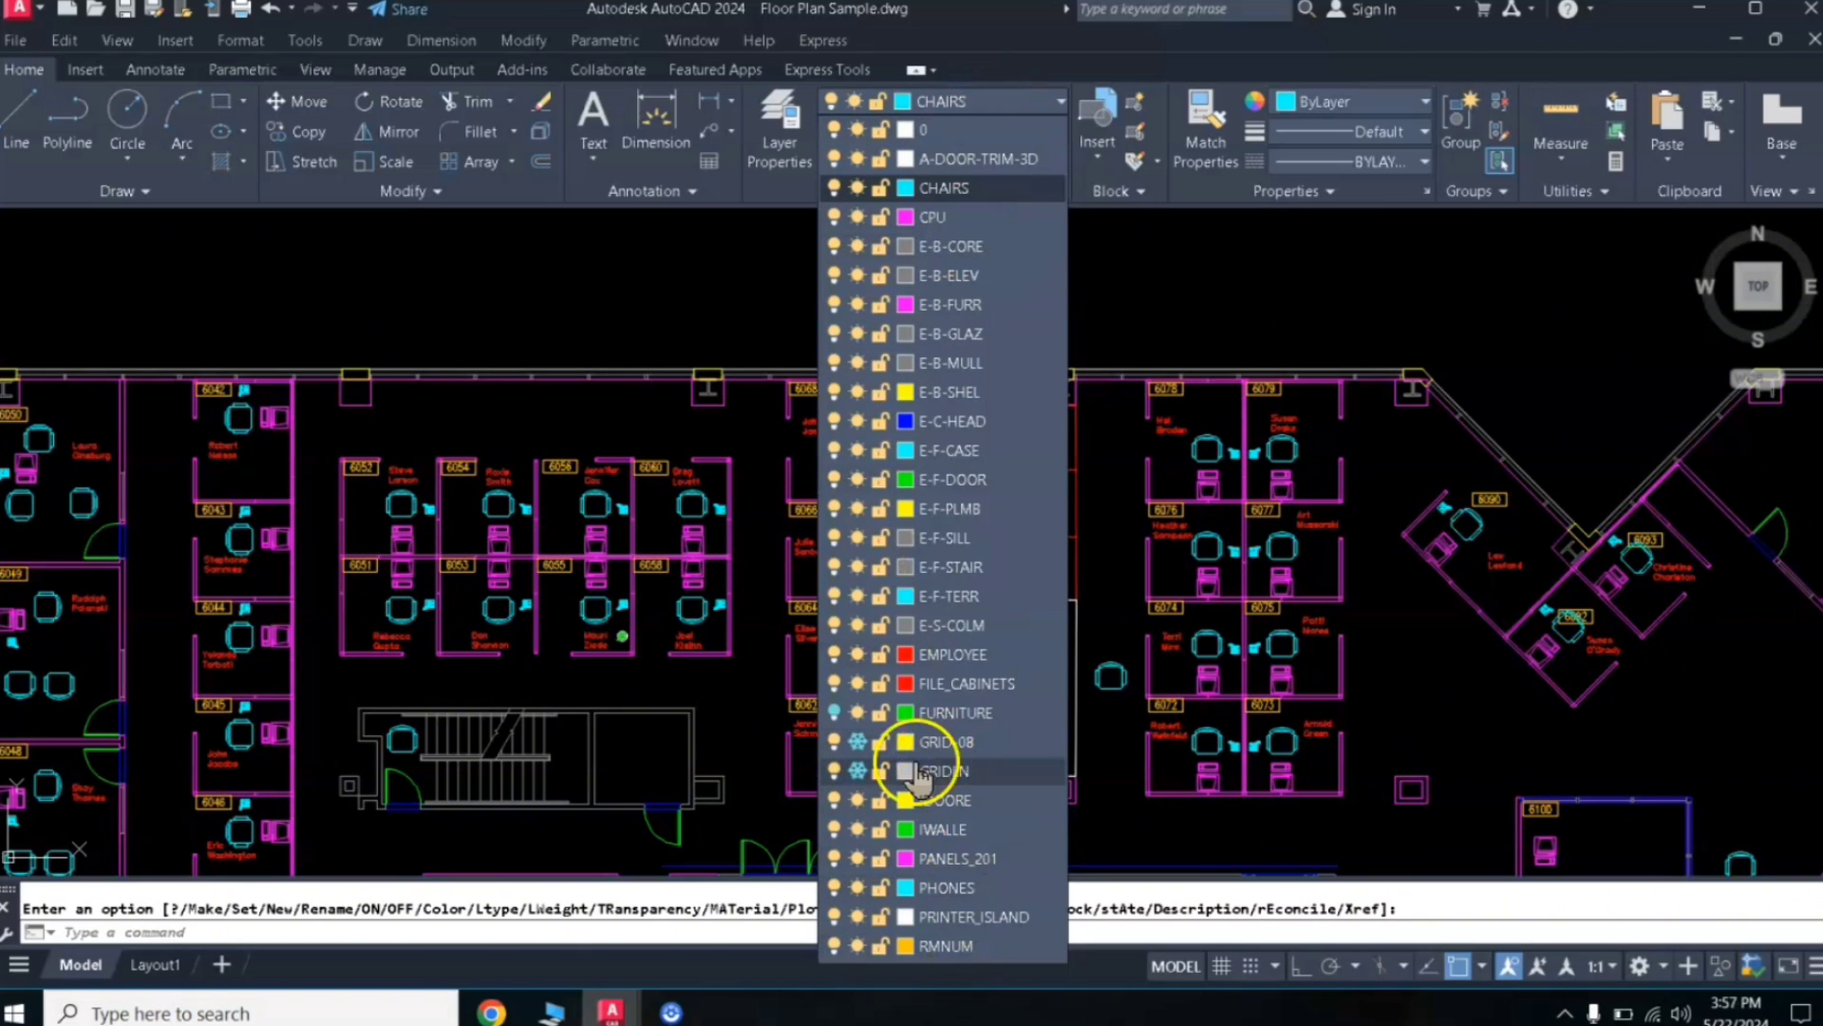
left_click(834, 712)
left_click(553, 319)
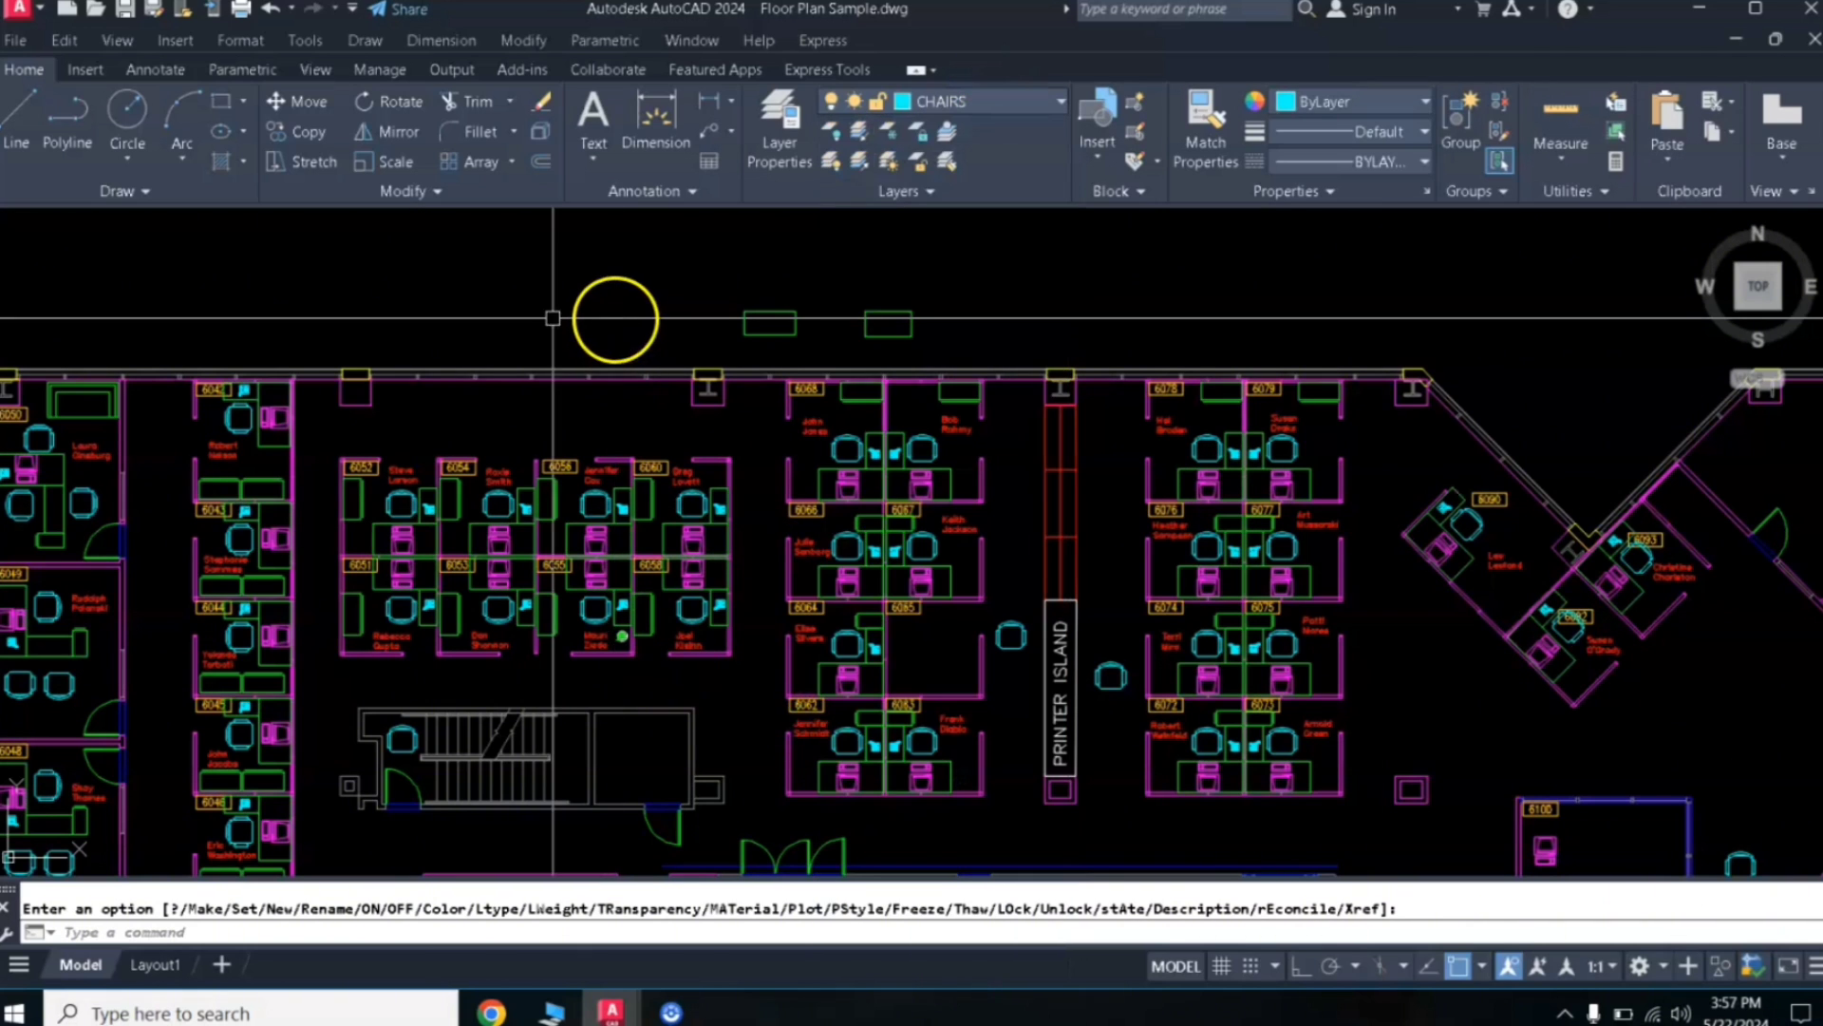
Turn off the FURNITURE layer by picking the eastern green rectangle north of the wall, and turn on all layers in the drawing
left_click(832, 133)
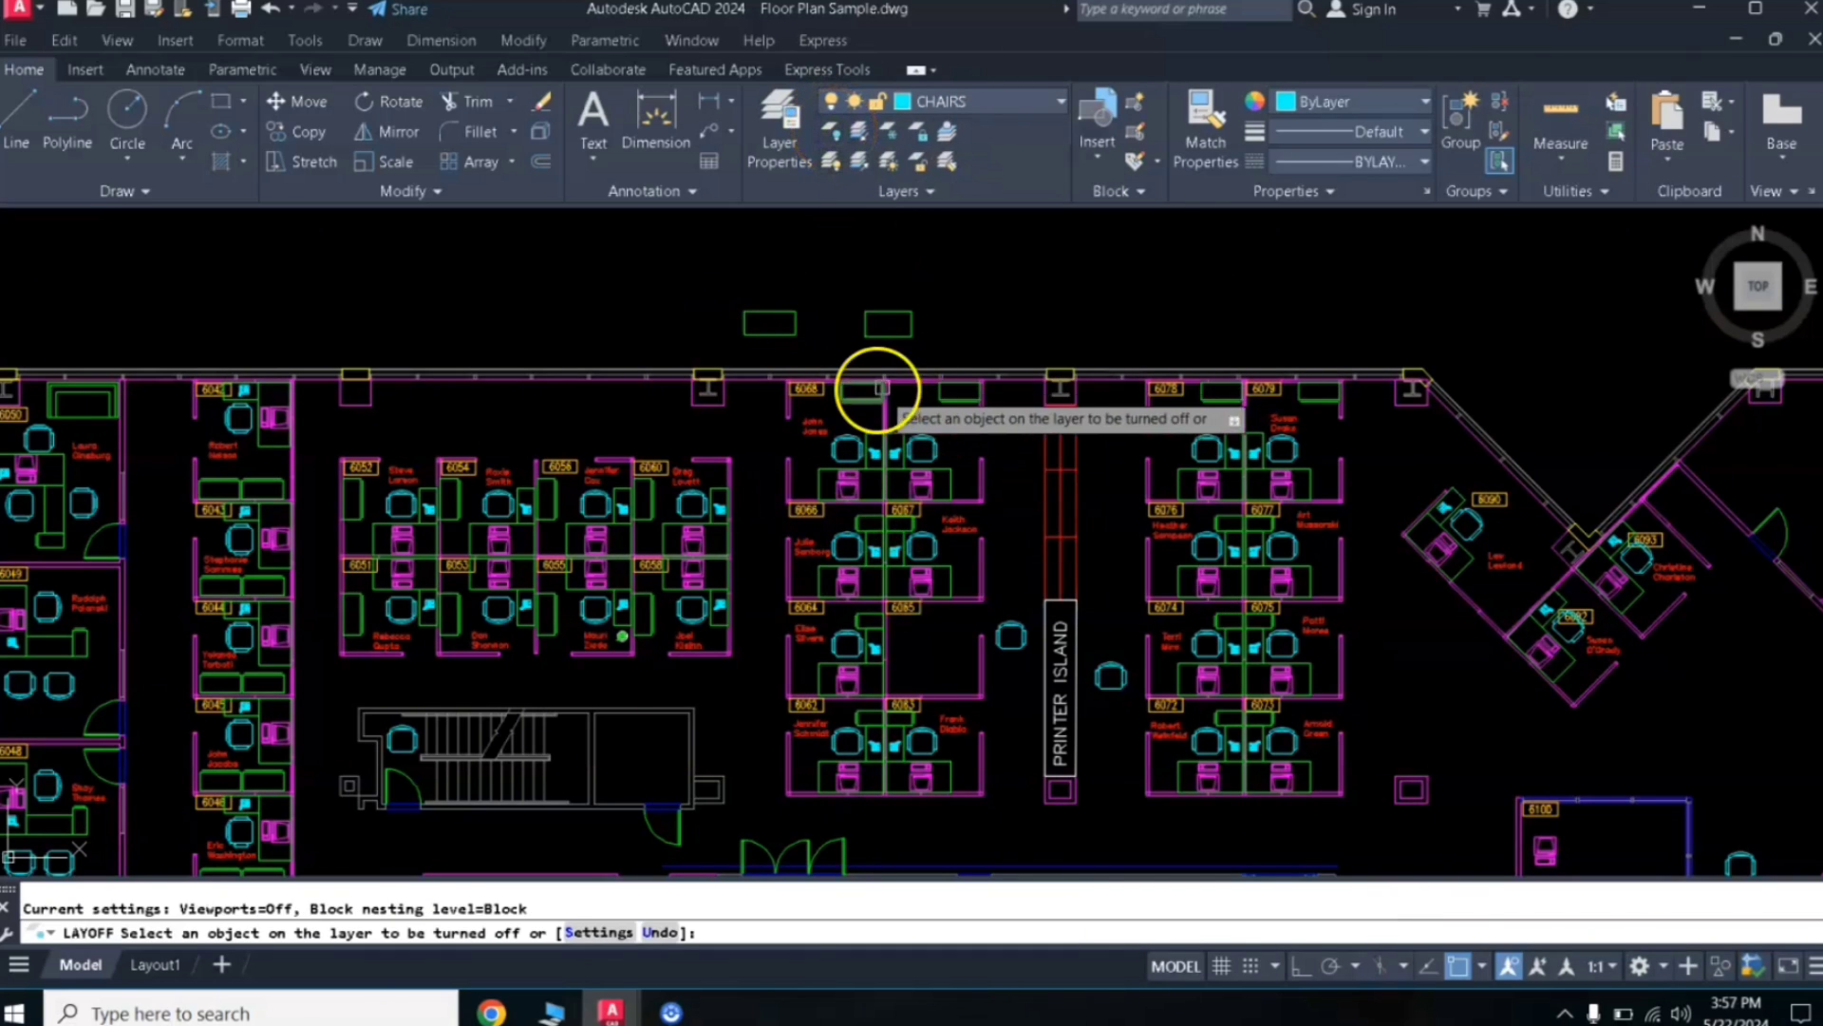
left_click(877, 315)
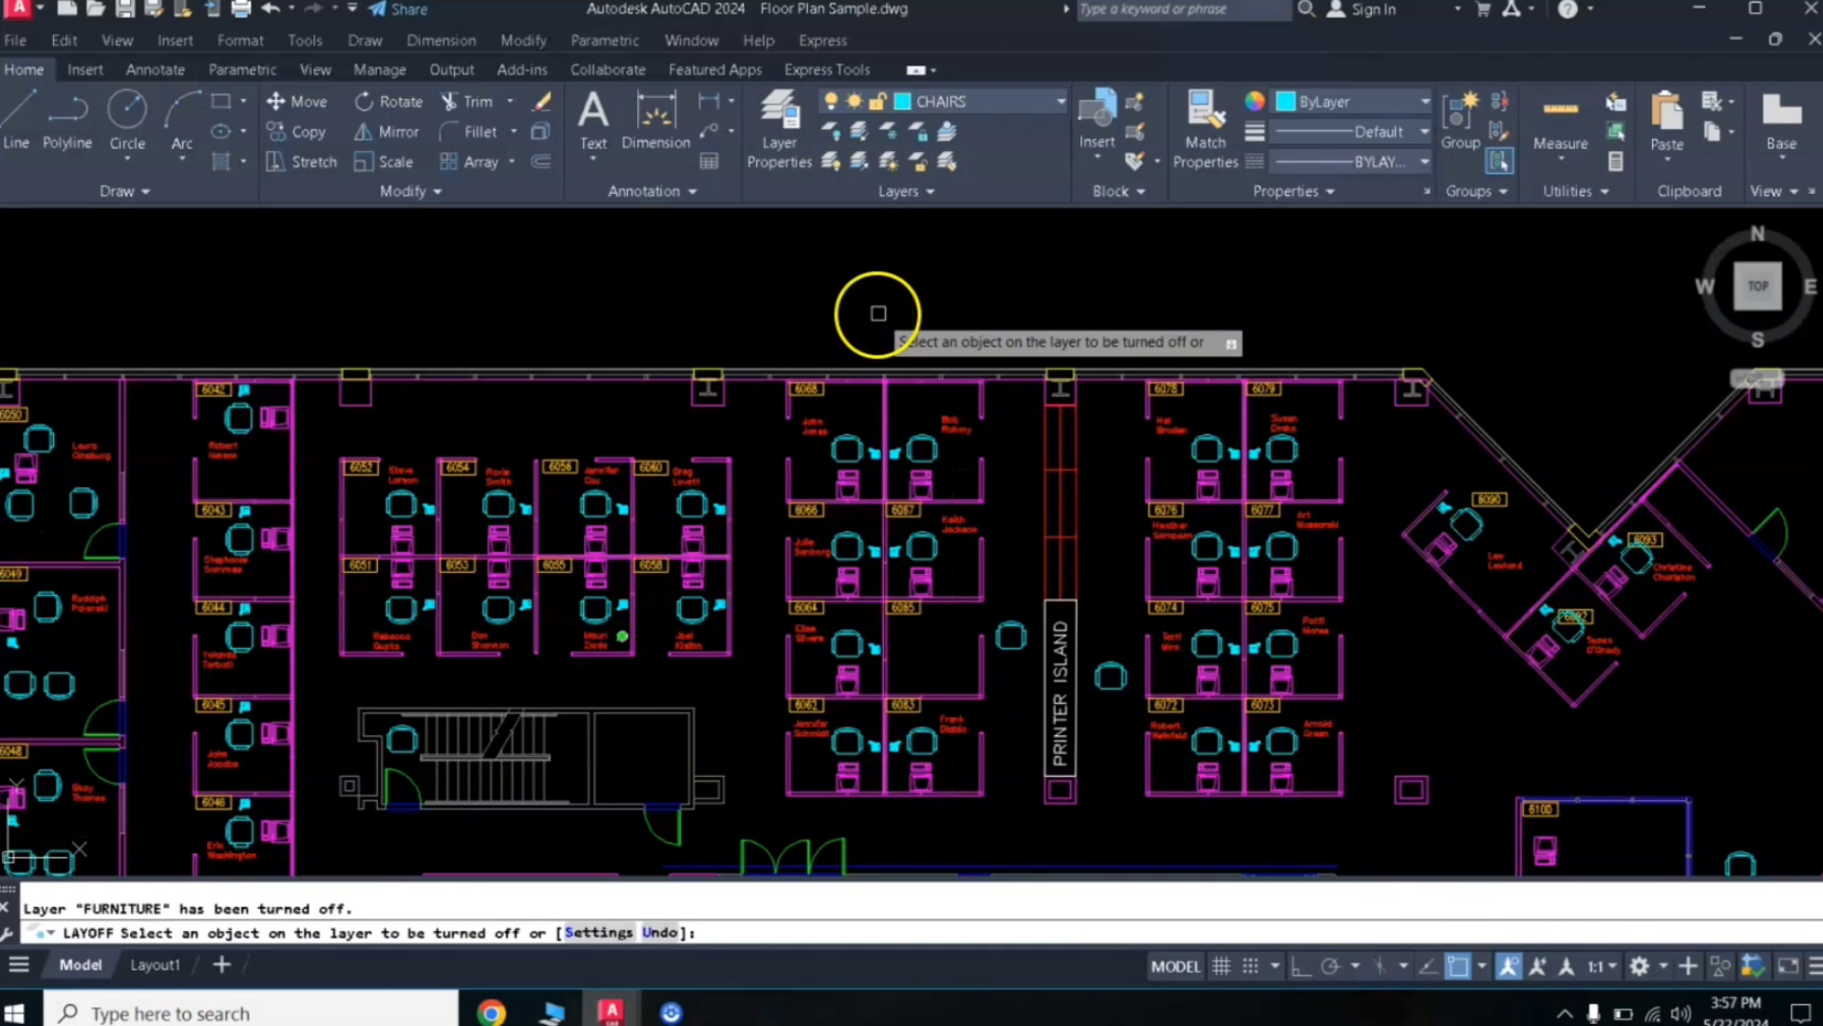
right_click(936, 287)
left_click(963, 297)
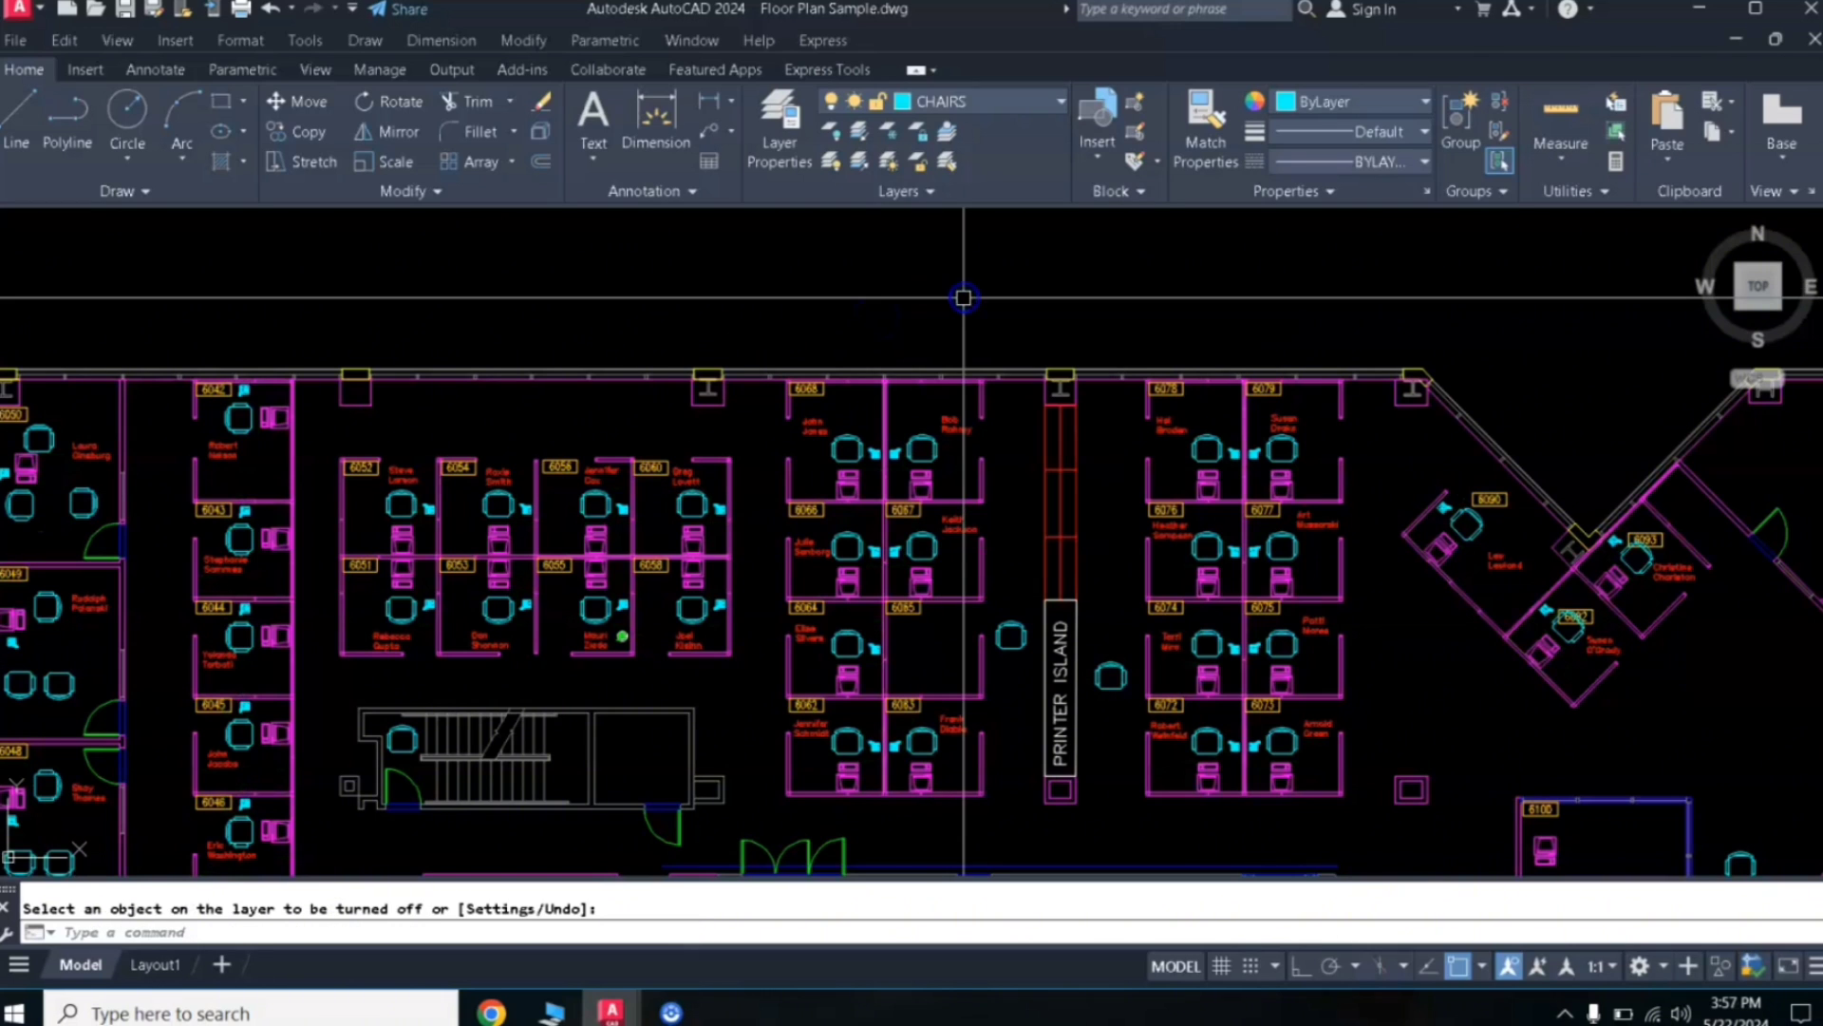
left_click(831, 163)
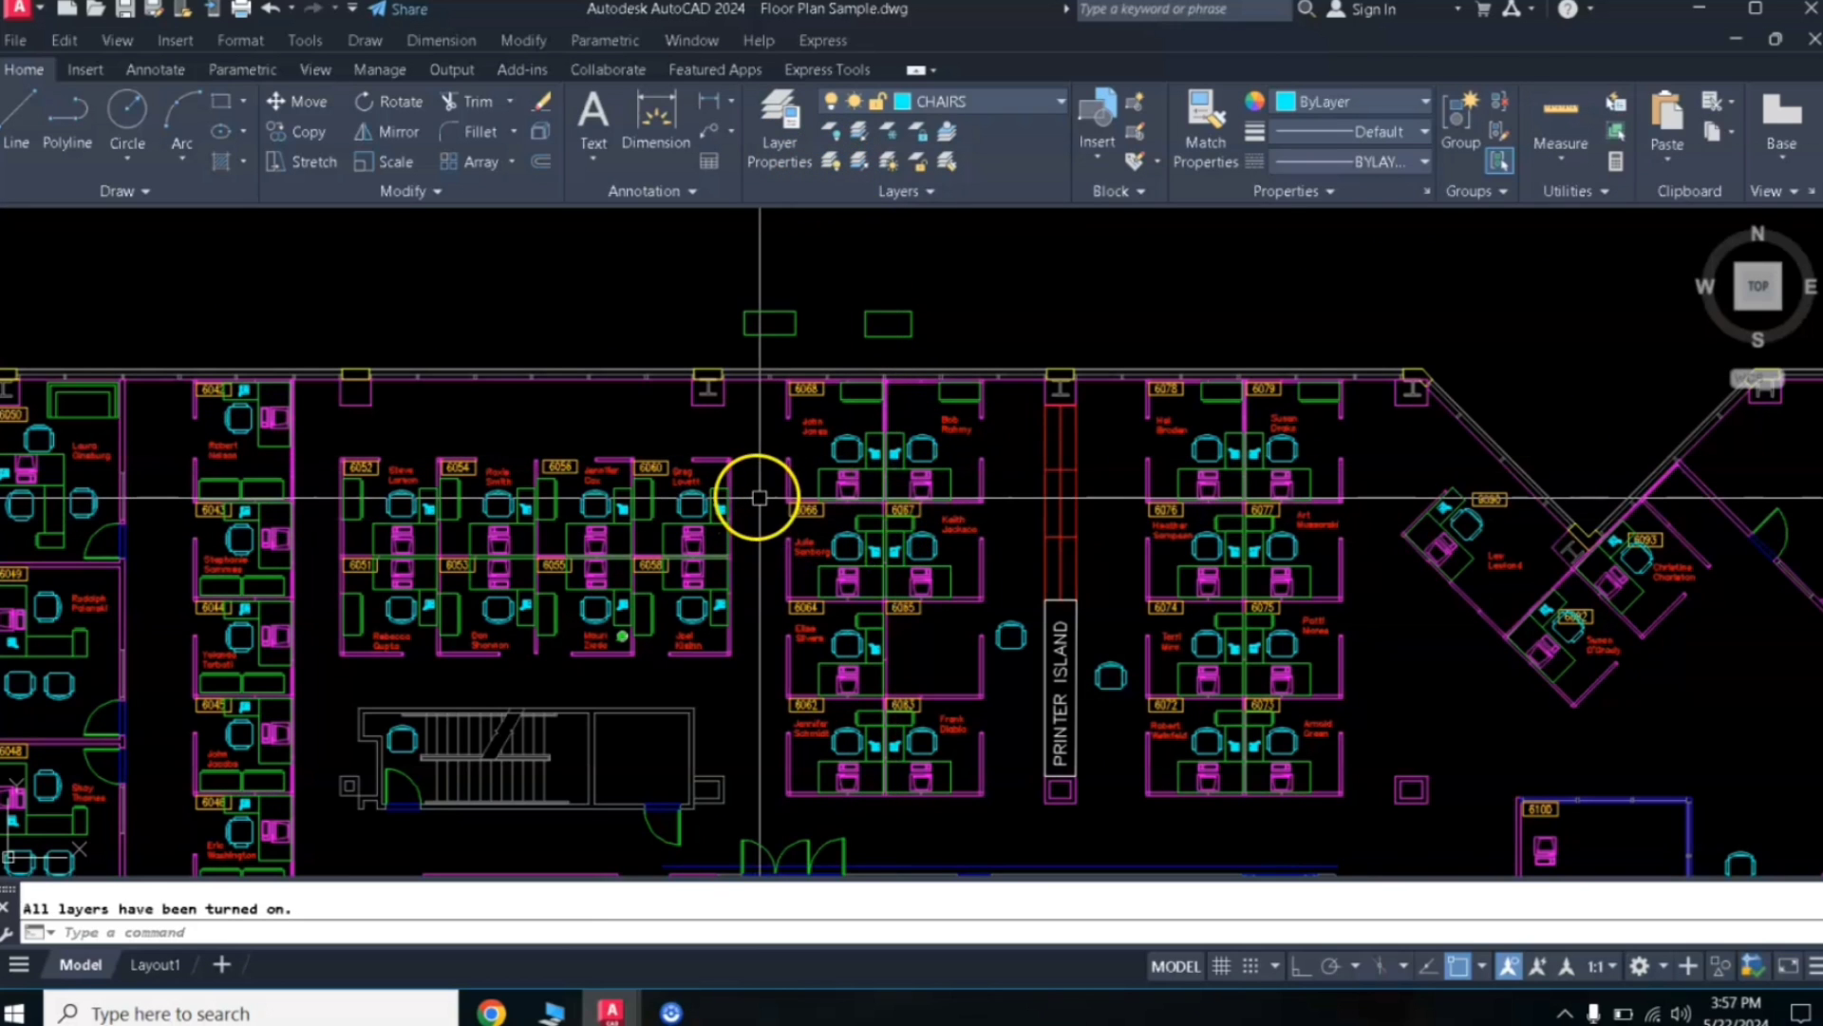
scroll(760, 497, "up", 2)
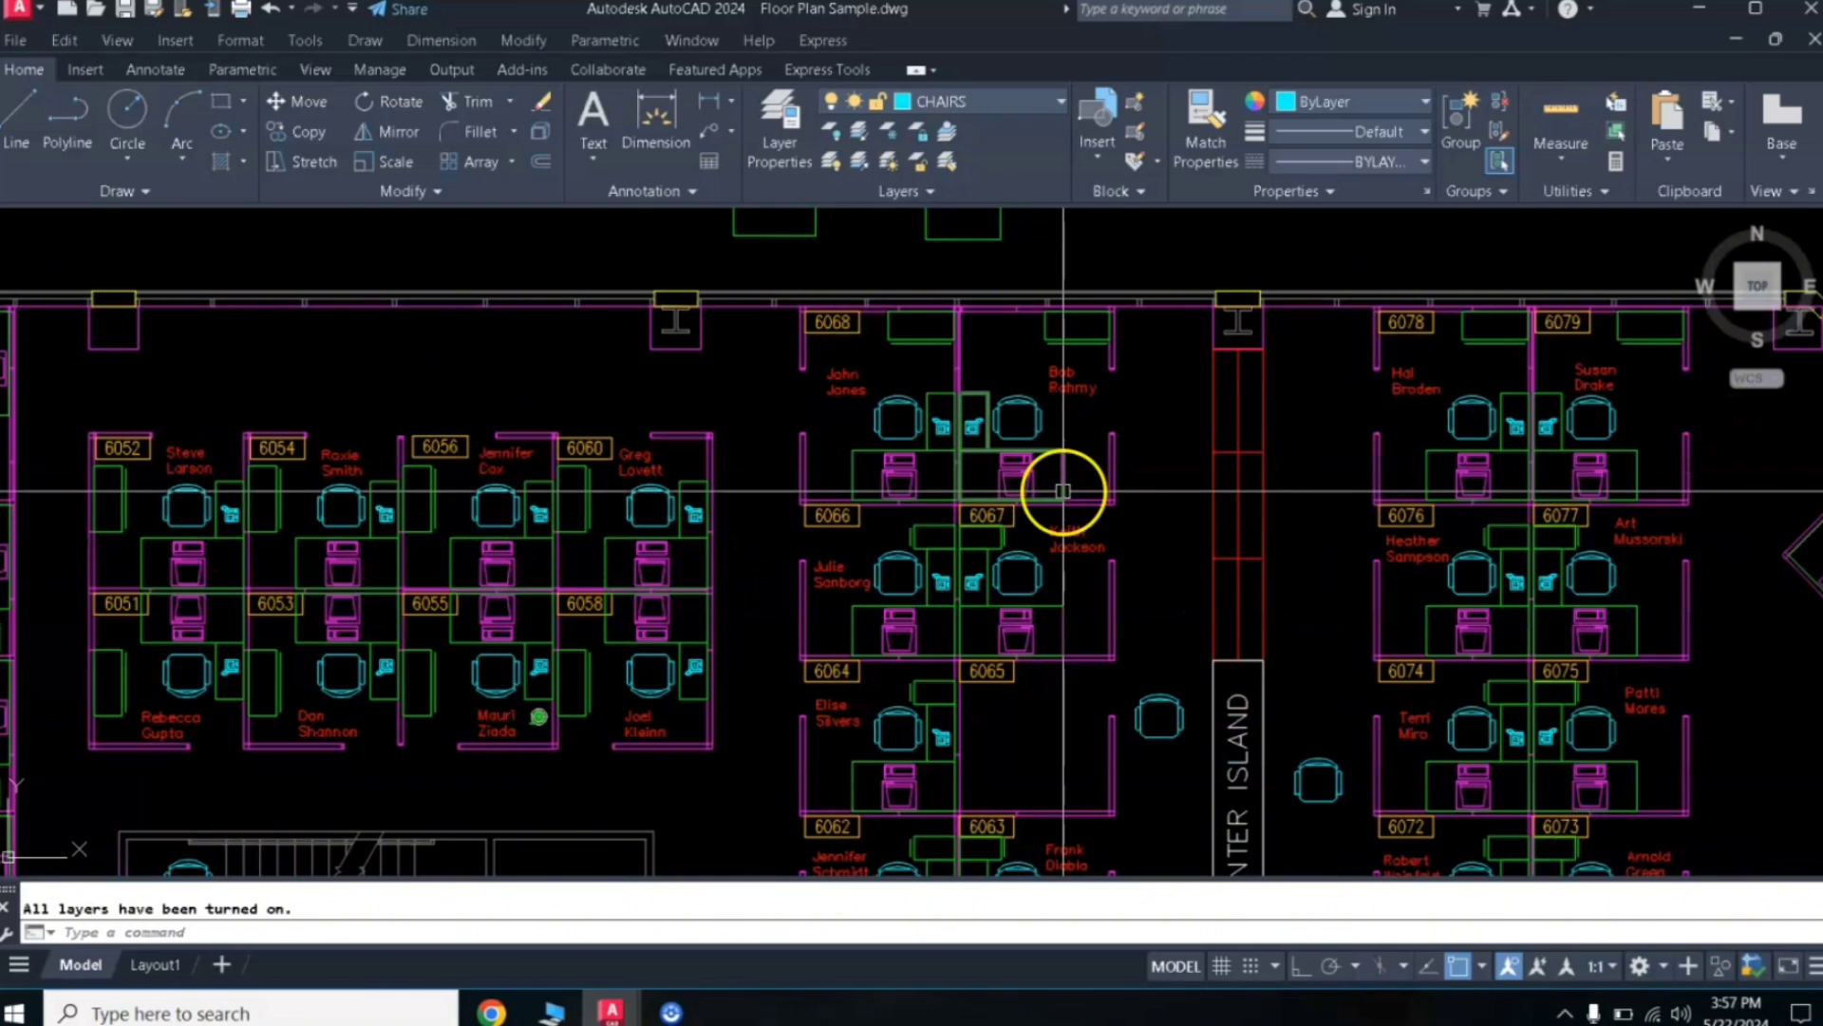